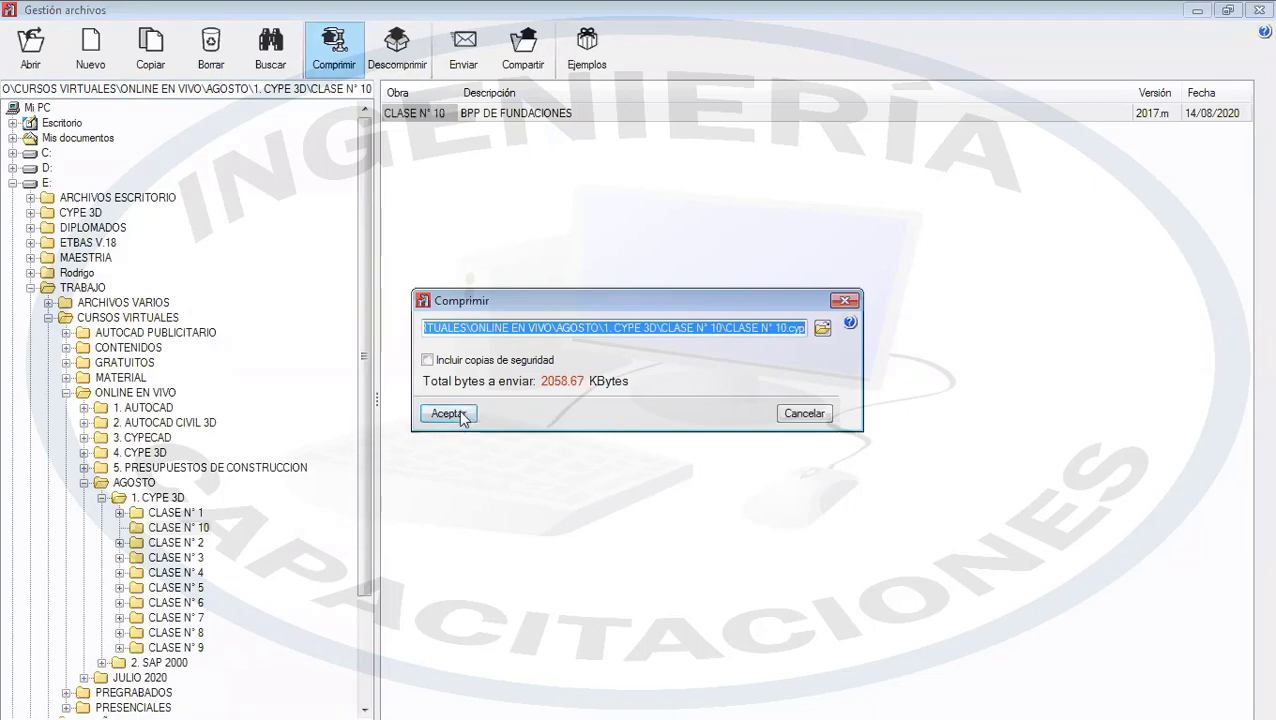
- Compress the CLASE N° 10 project into CLASE N° 10.cyp without backup copies and close the file manager
{"action": "left_click", "coordinate": [474, 413]}
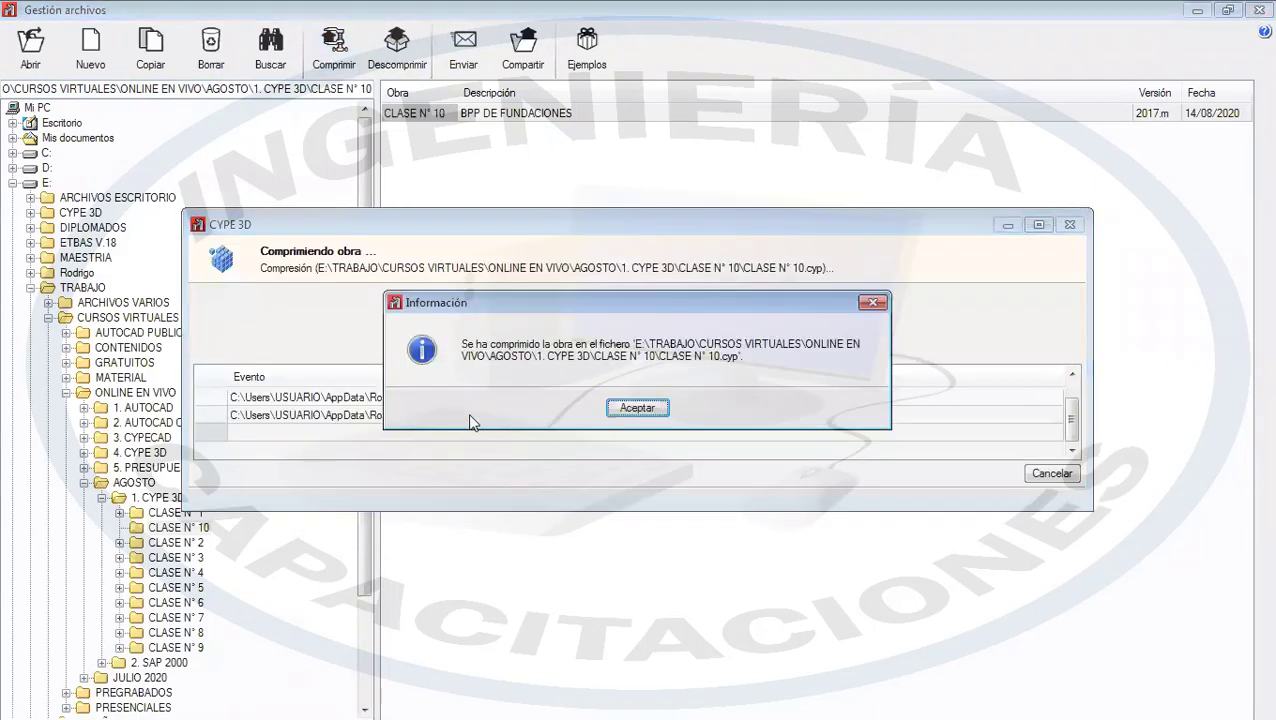
{"action": "left_click", "coordinate": [630, 407]}
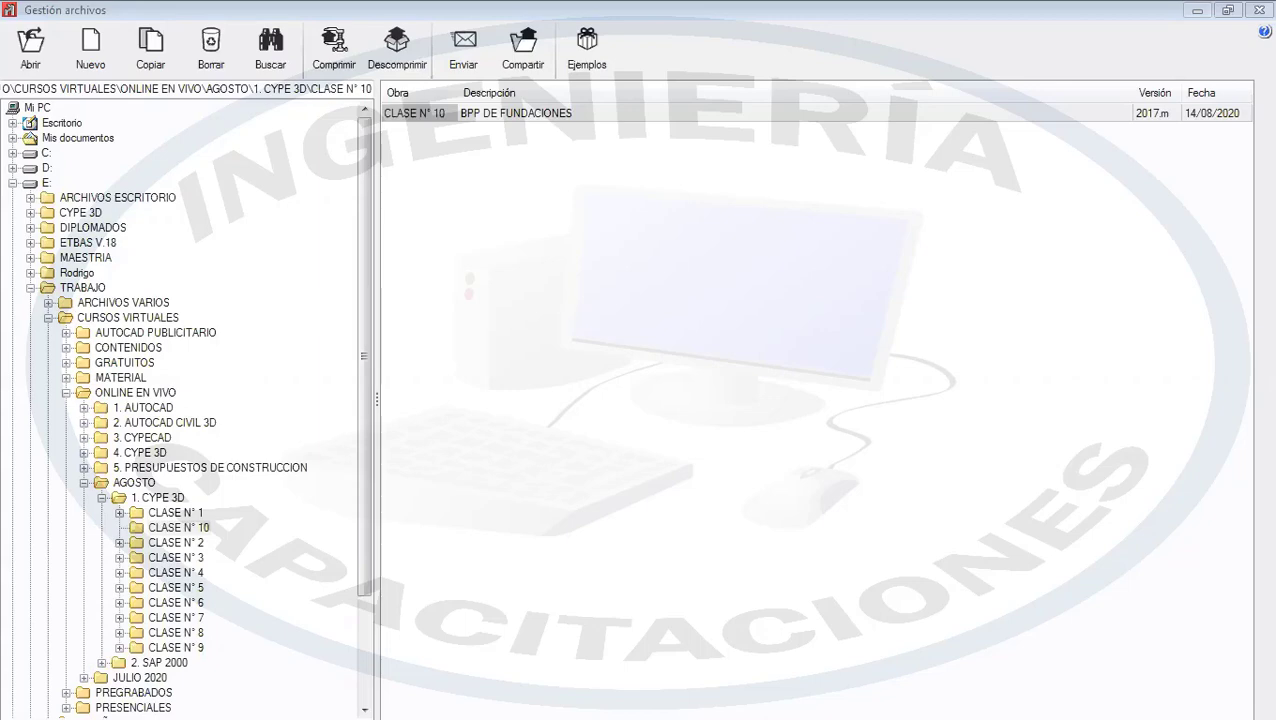
{"action": "left_click", "coordinate": [1259, 10]}
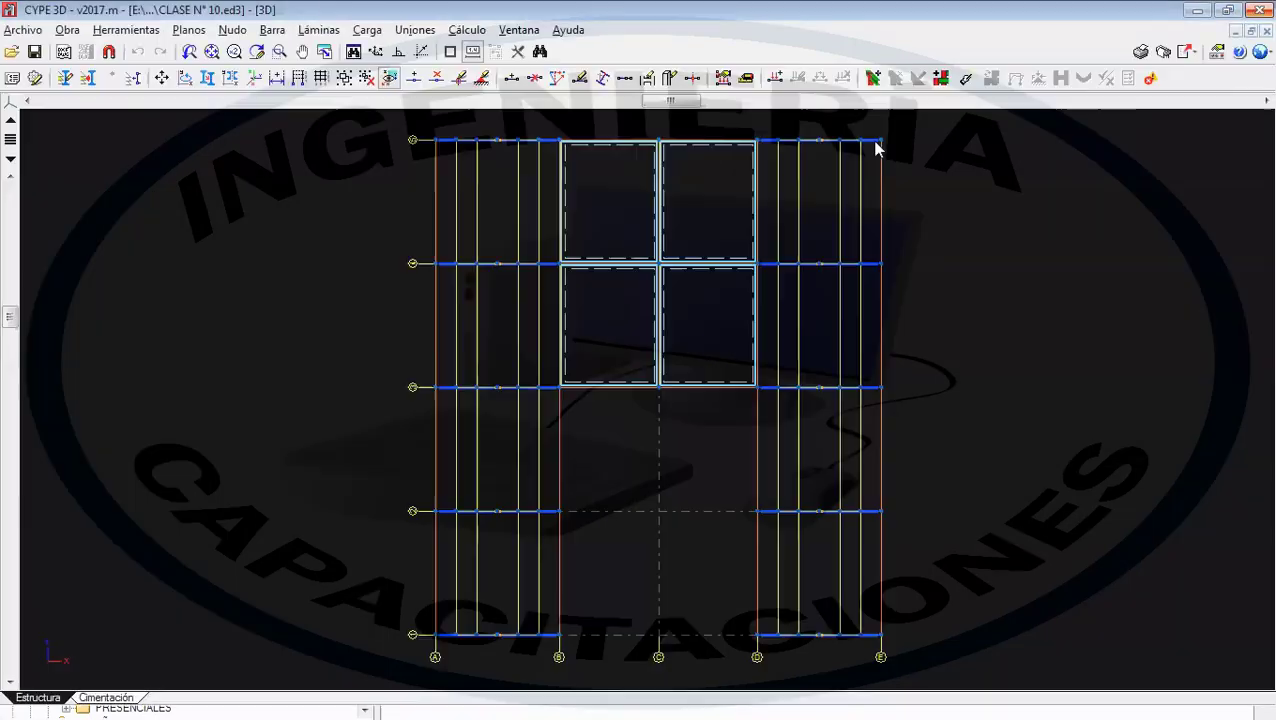
- View the structure in its 3D window, check the Cimentación plan and return to Estructura
{"action": "left_click", "coordinate": [518, 29]}
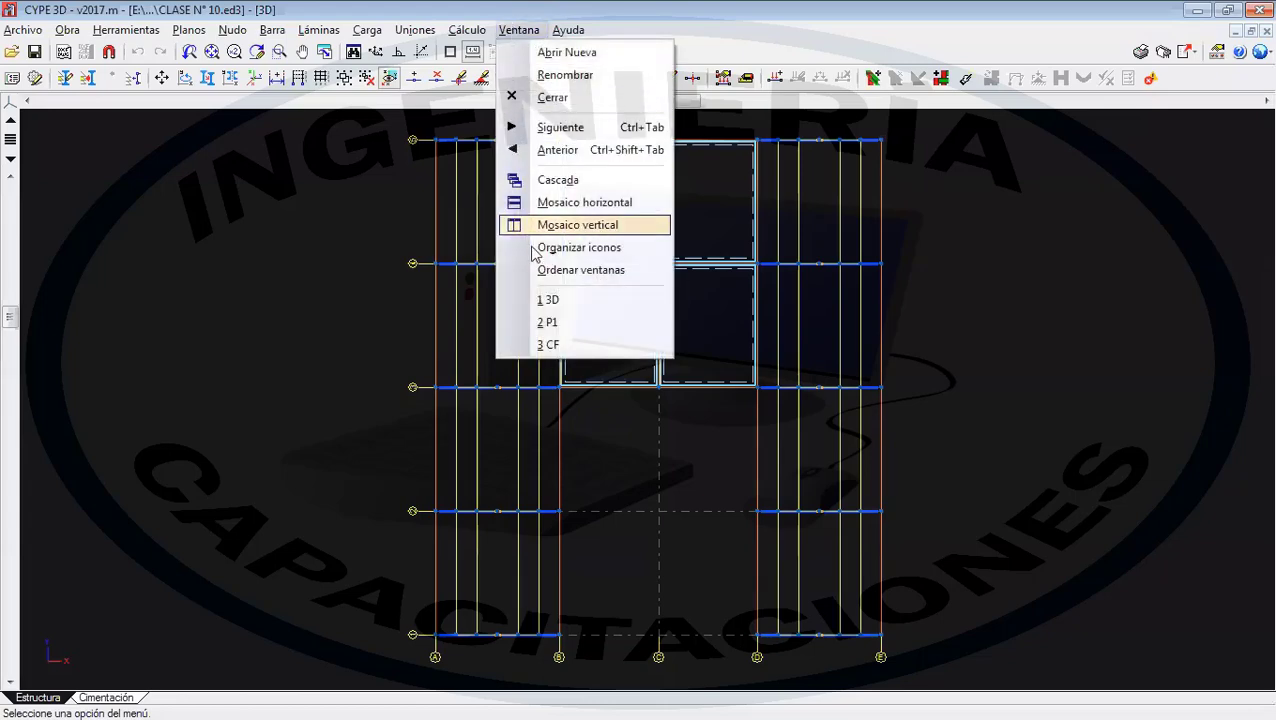
{"action": "left_click", "coordinate": [548, 299]}
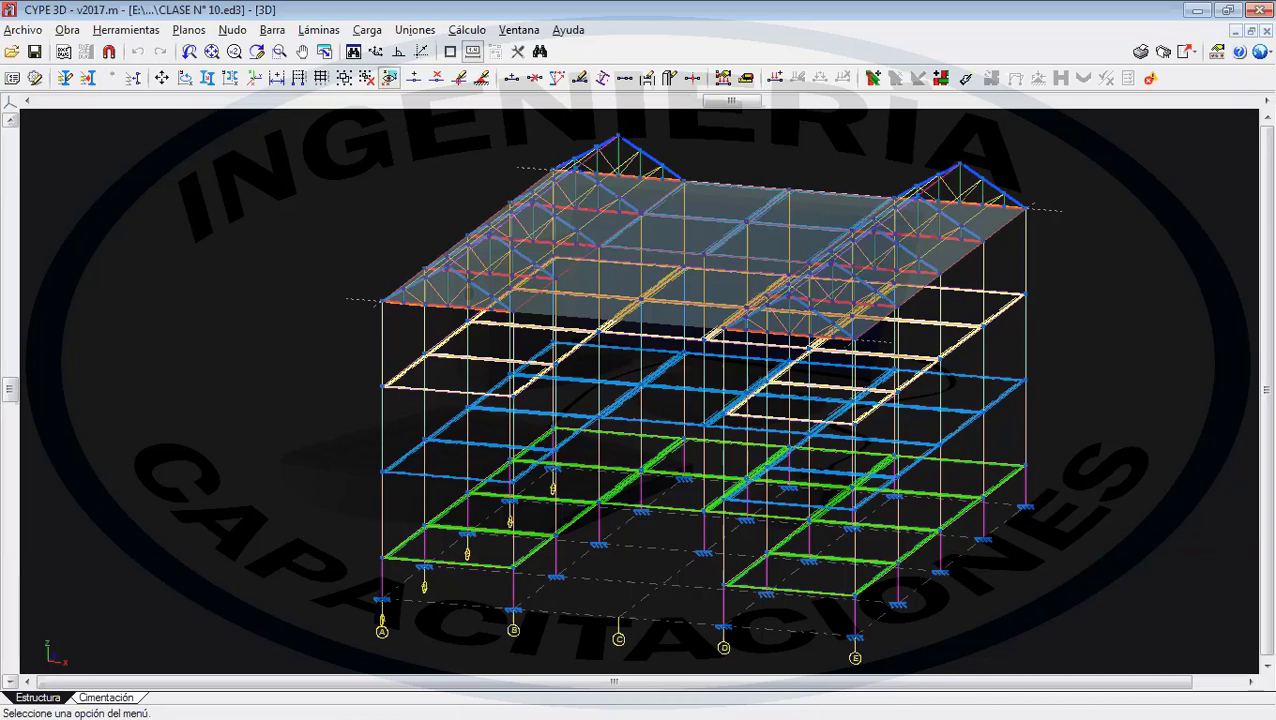
{"action": "left_click", "coordinate": [131, 699]}
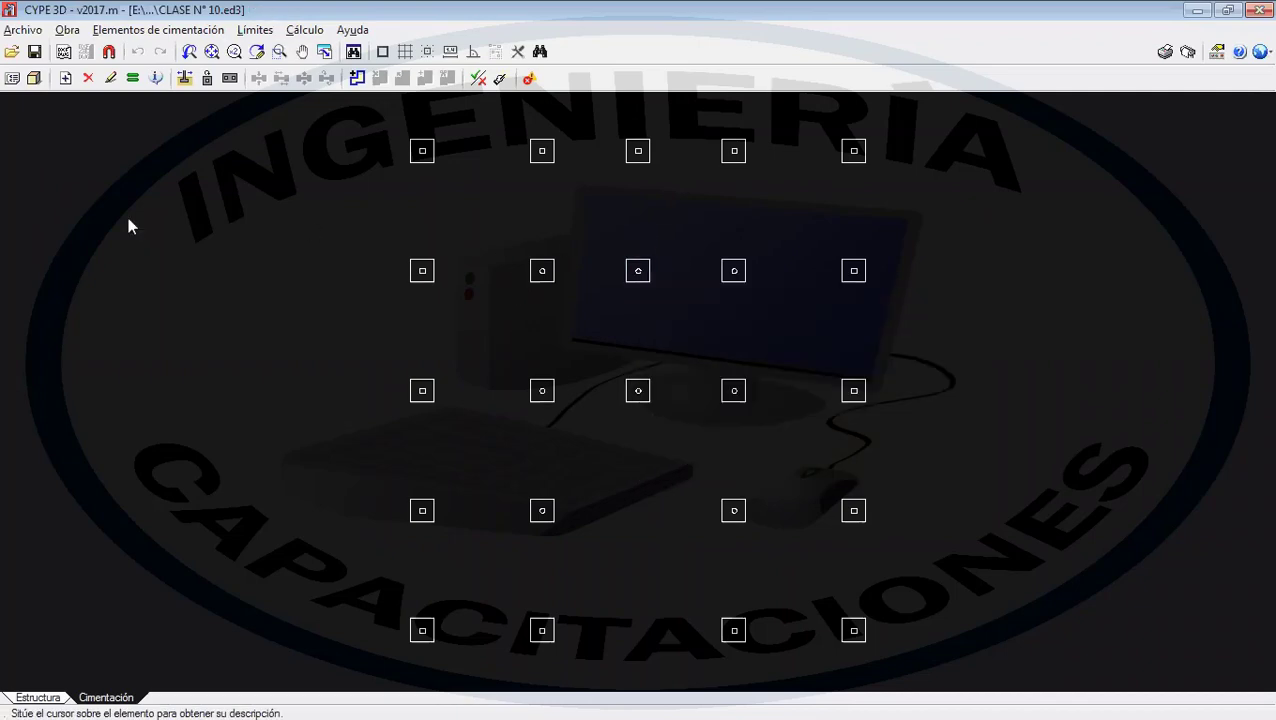
{"action": "left_click", "coordinate": [38, 698]}
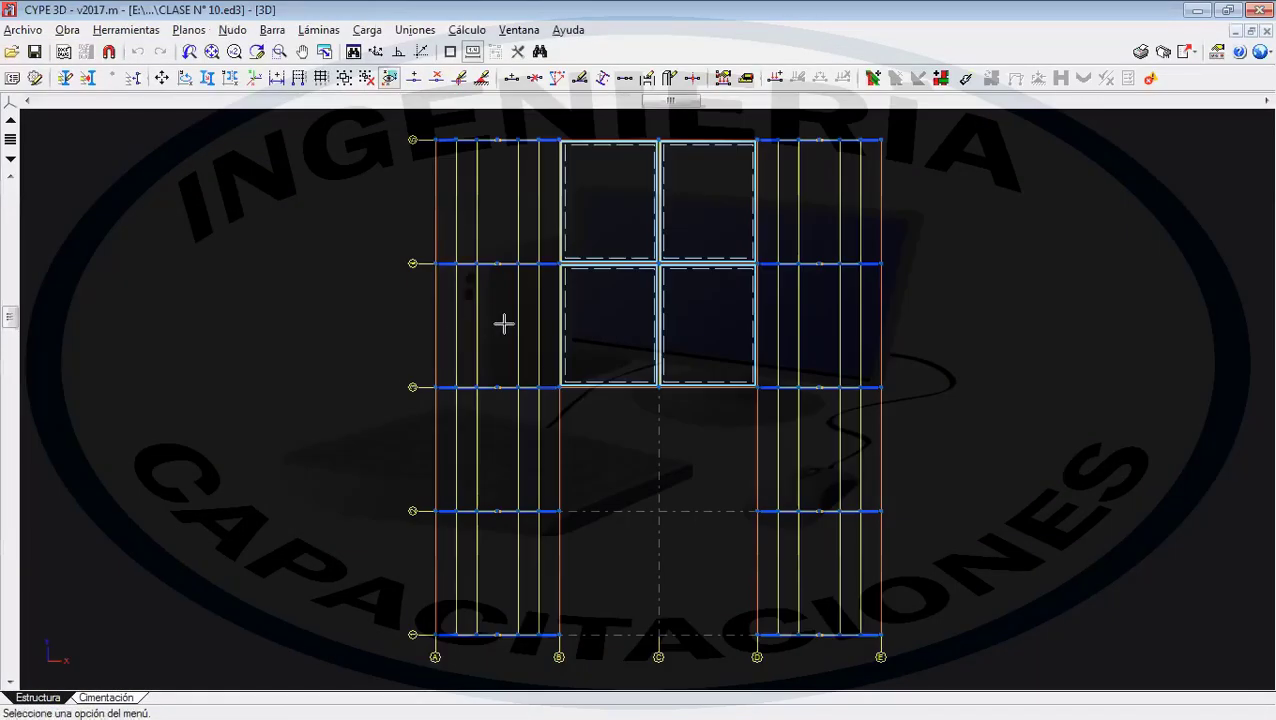
- Reopen the 3D view of the structure, maximize it and frame the whole building
{"action": "left_click", "coordinate": [518, 29]}
{"action": "left_click", "coordinate": [584, 301]}
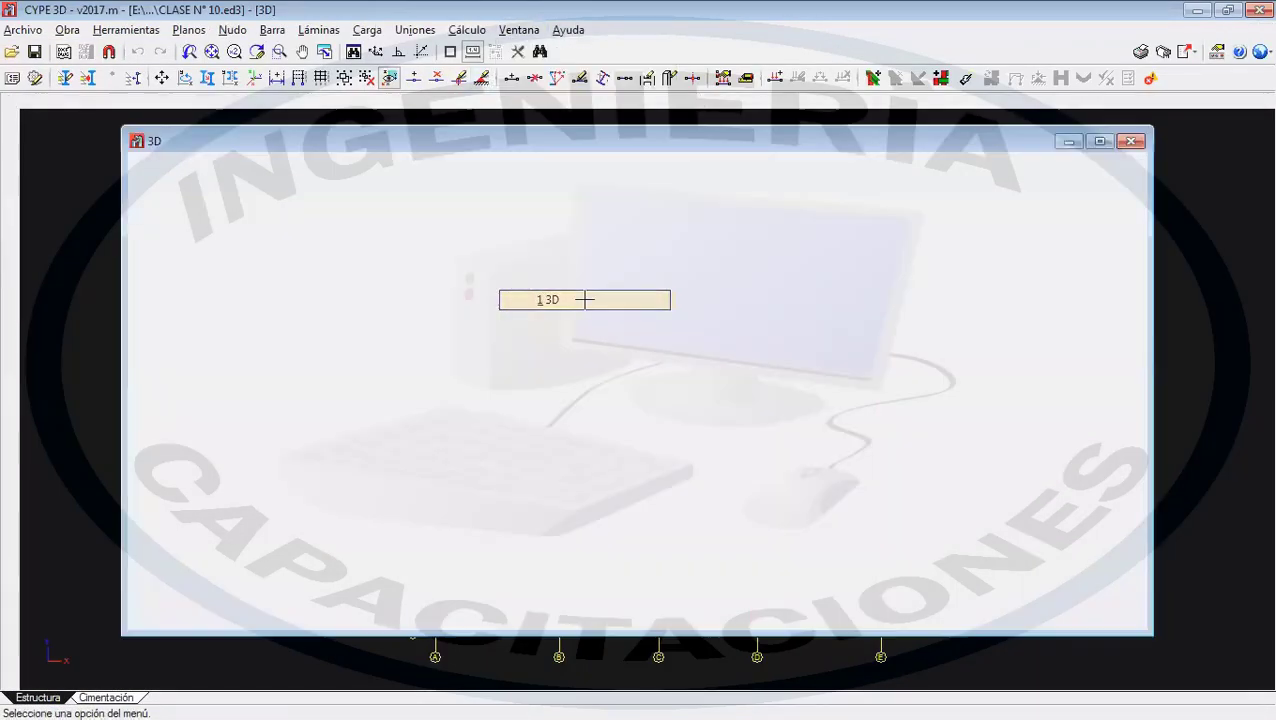
{"action": "left_click", "coordinate": [1100, 141]}
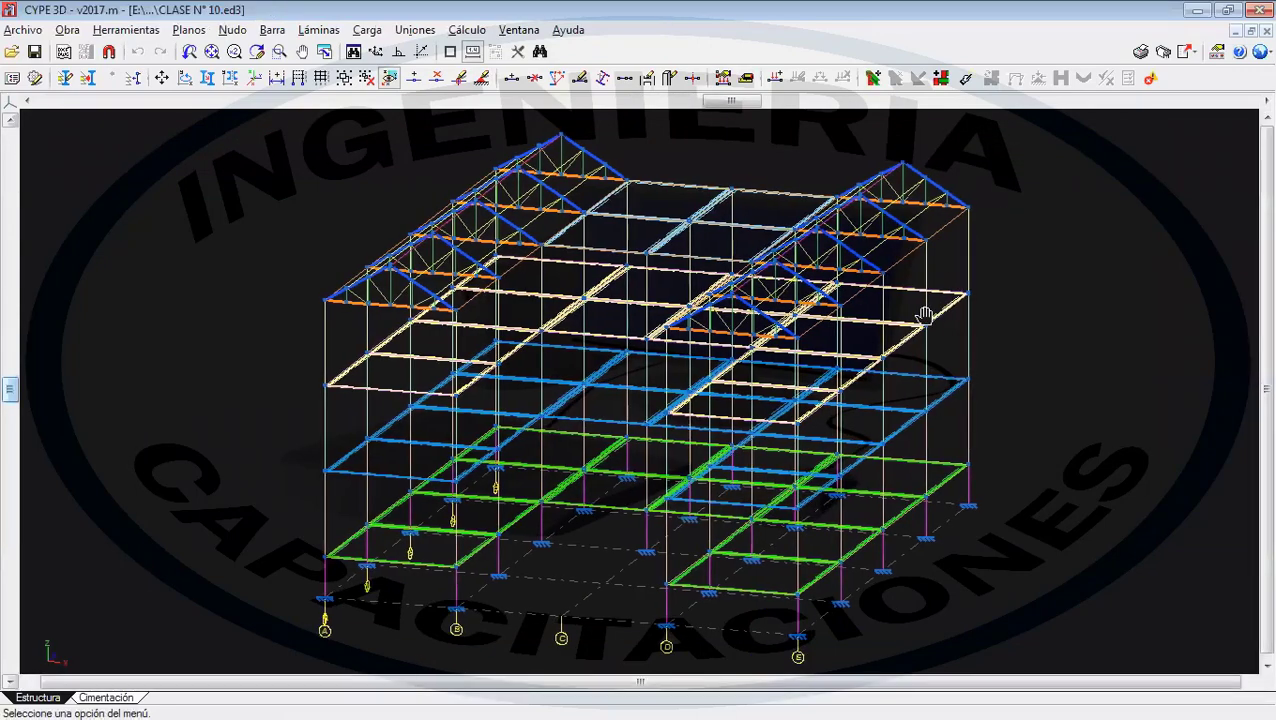
{"action": "scroll", "coordinate": [924, 315], "scroll_direction": "down", "scroll_amount": 3}
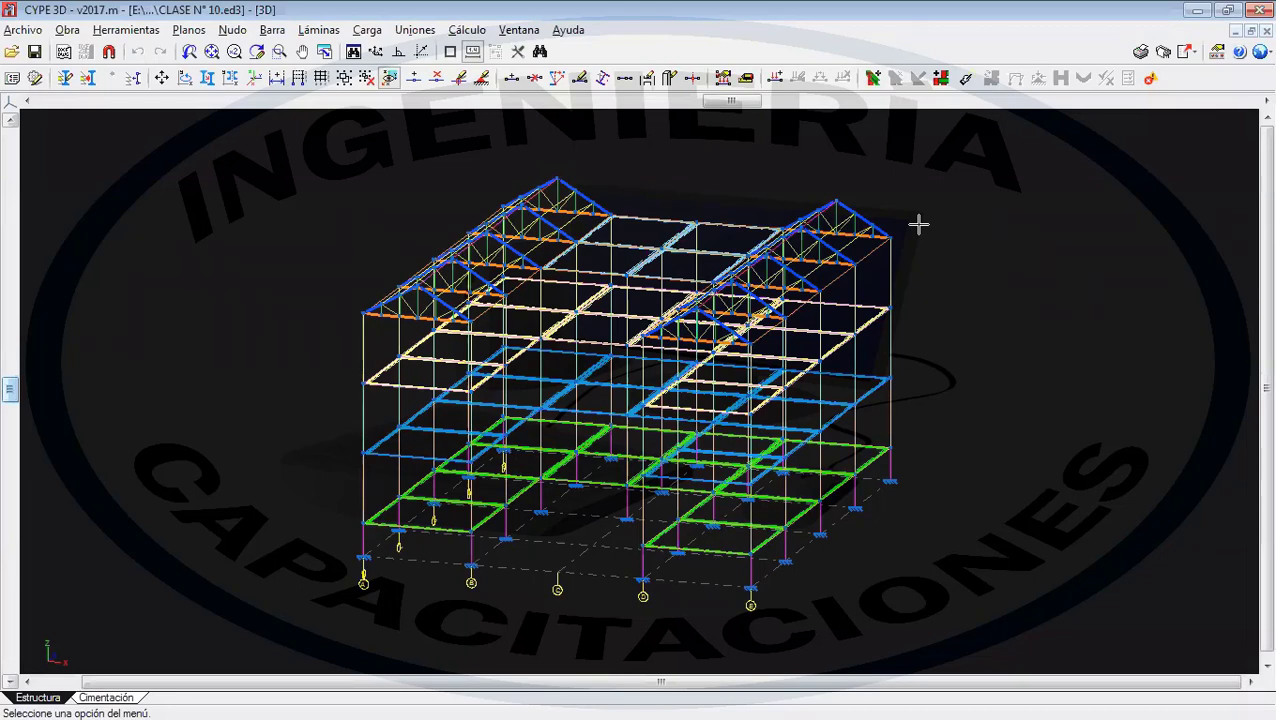
{"action": "middle_click_drag", "start_coordinate": [652, 174], "coordinate": [561, 193]}
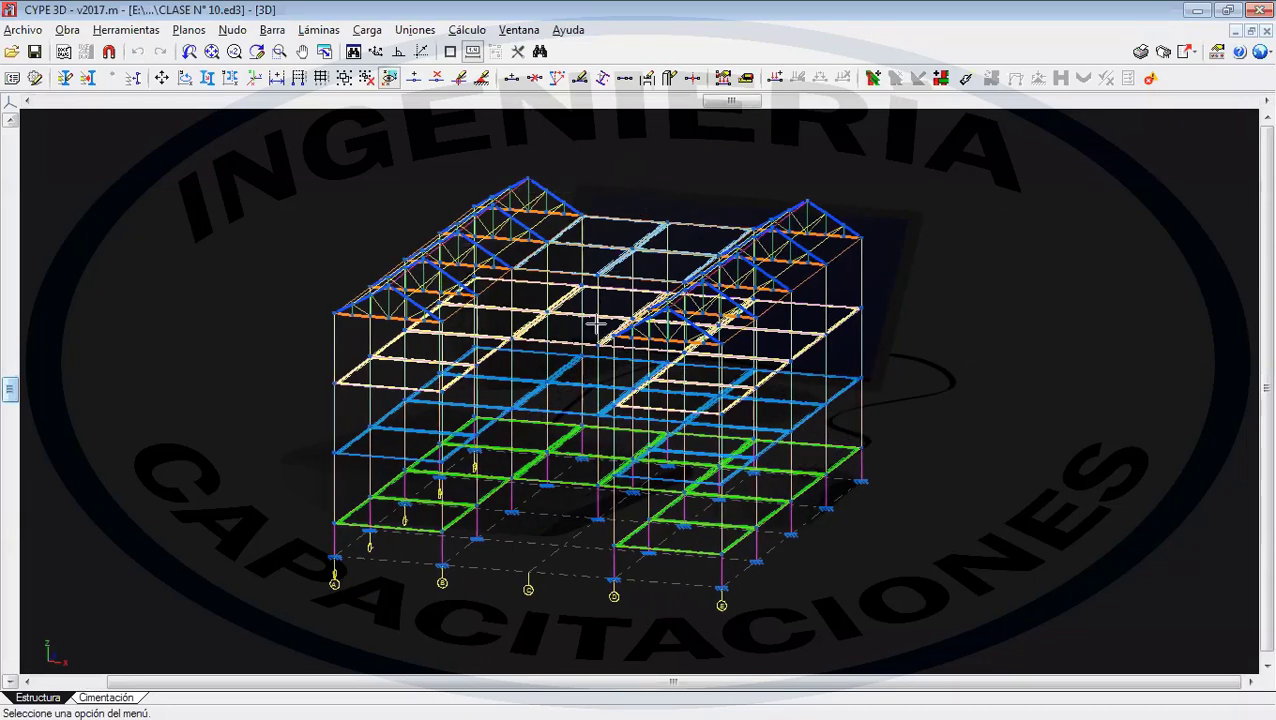
{"action": "left_click", "coordinate": [370, 31]}
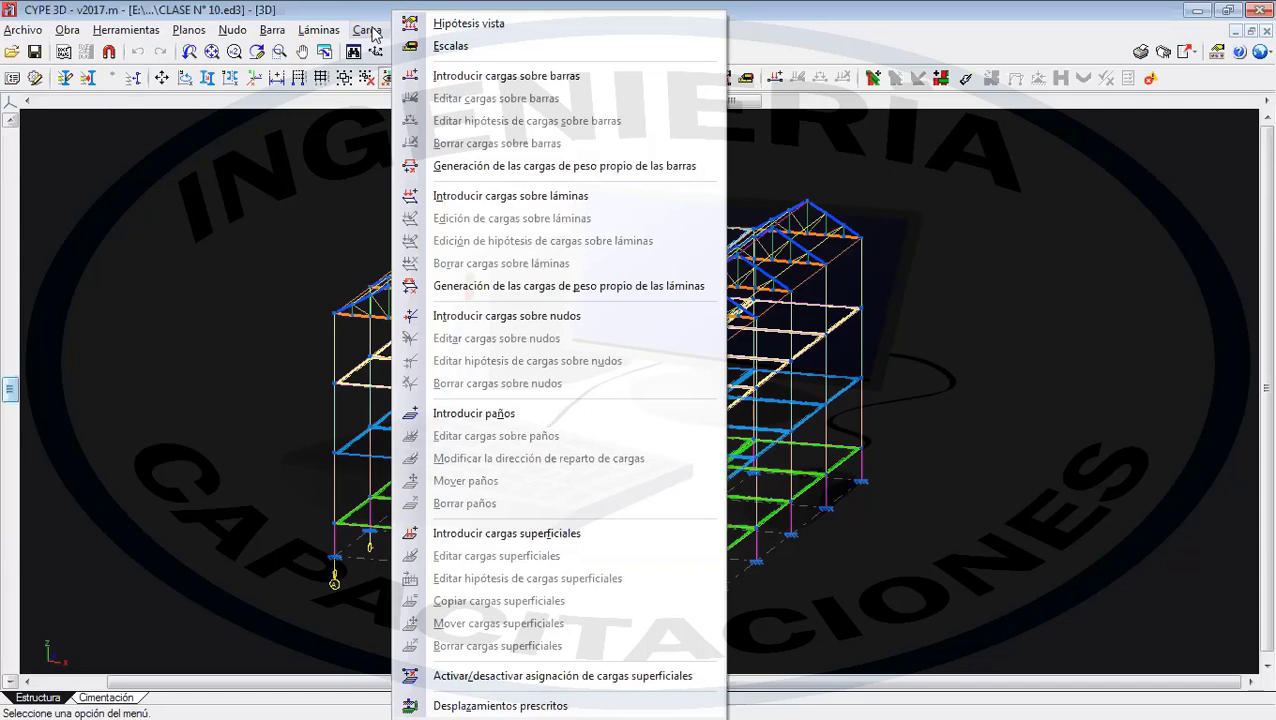
{"action": "left_click", "coordinate": [245, 158]}
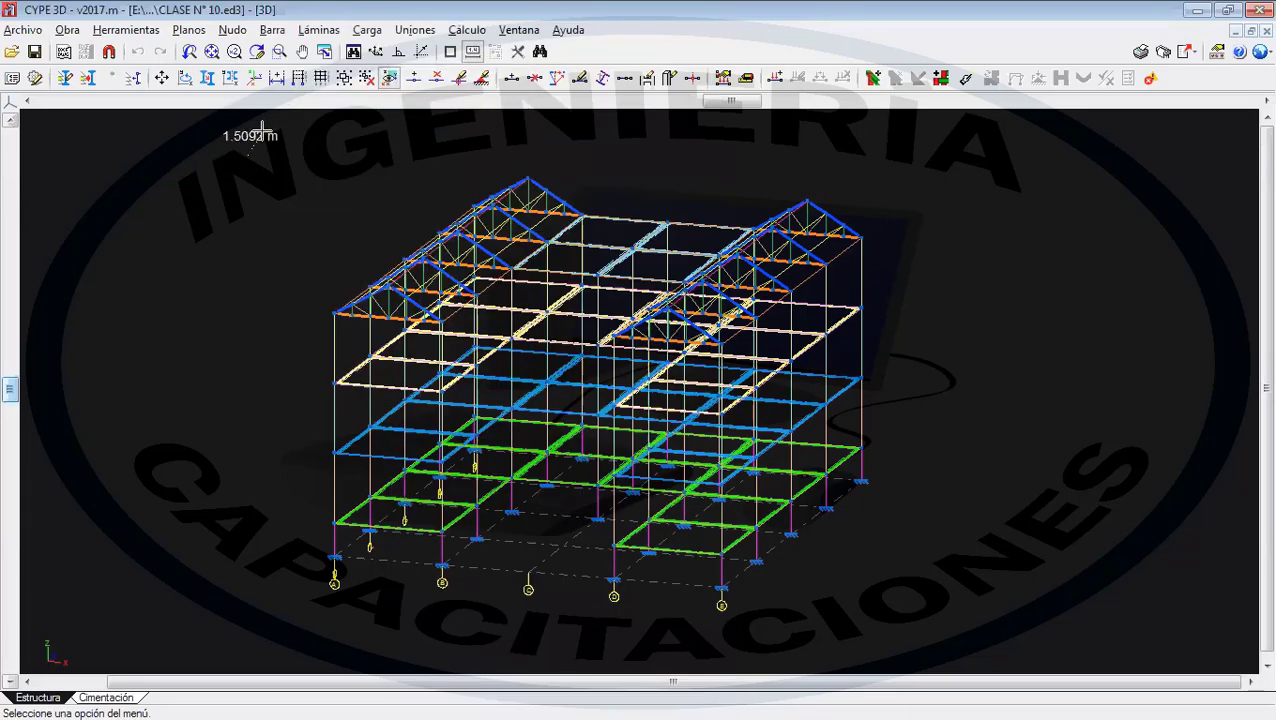
- Activate the General and Cubiertas use categories for the additional hypotheses in the project's general data
{"action": "left_click", "coordinate": [68, 30]}
{"action": "left_click", "coordinate": [85, 48]}
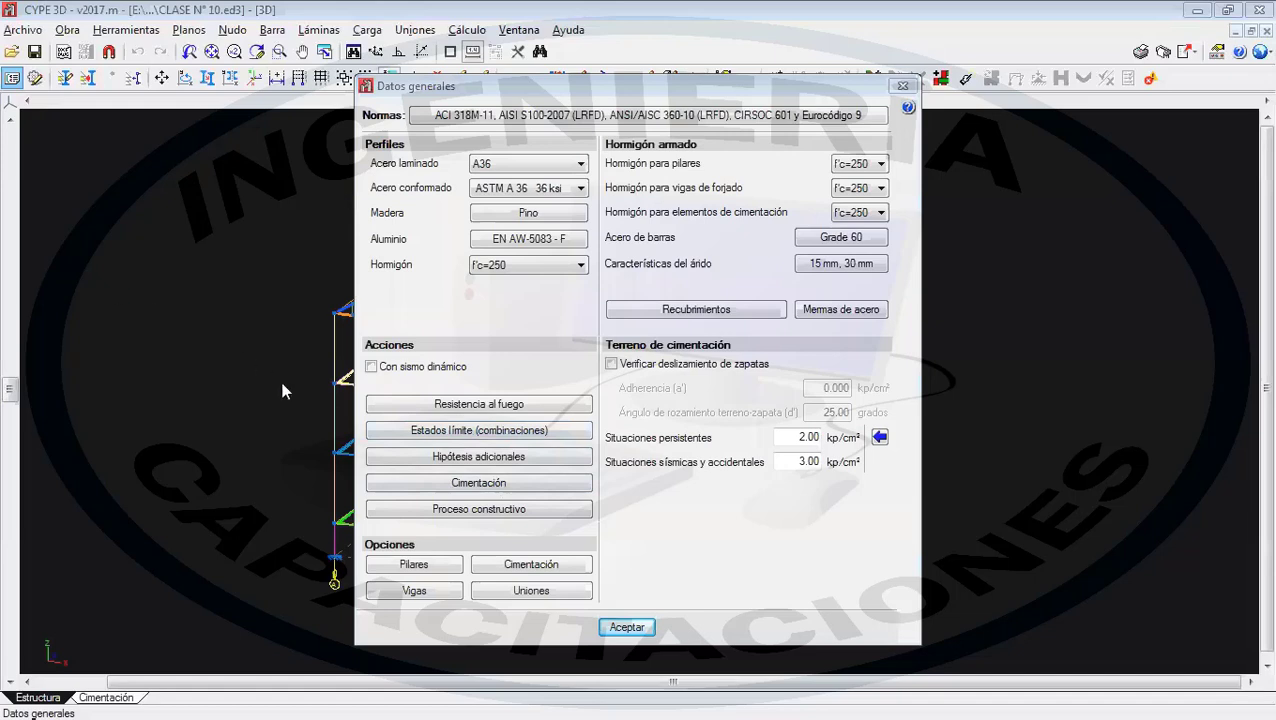
{"action": "left_click", "coordinate": [494, 459]}
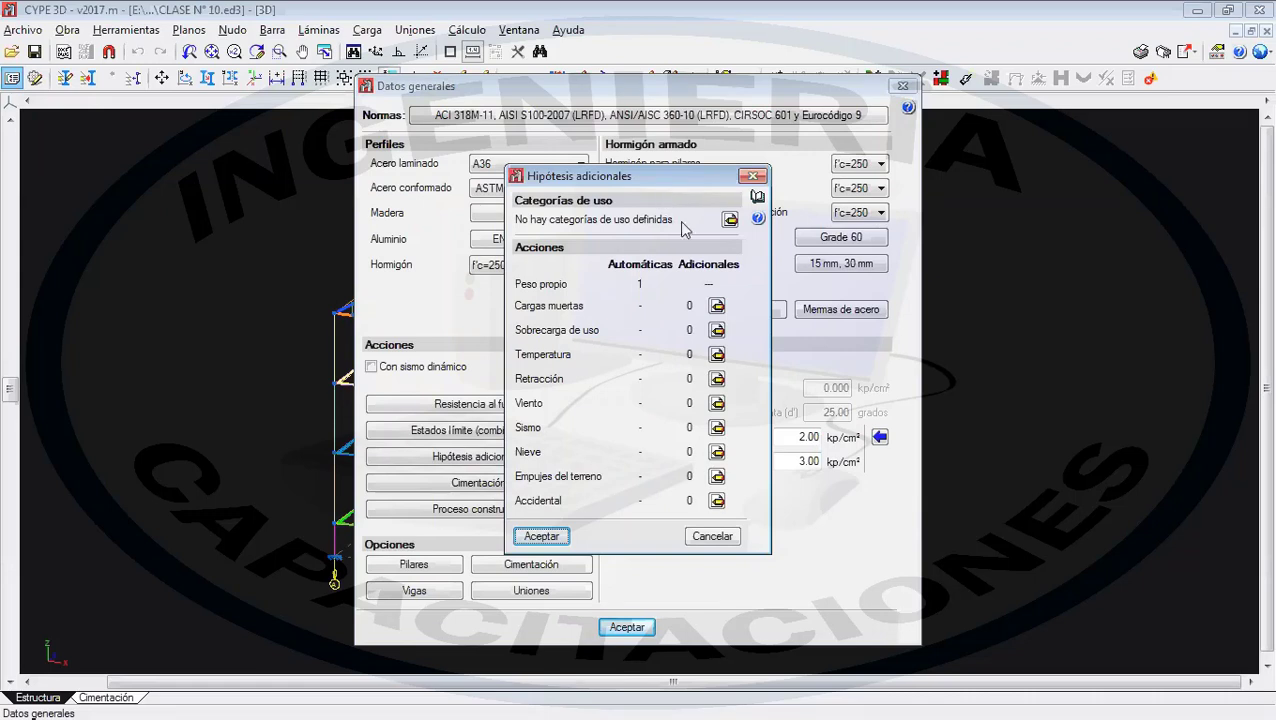
{"action": "left_click", "coordinate": [731, 220]}
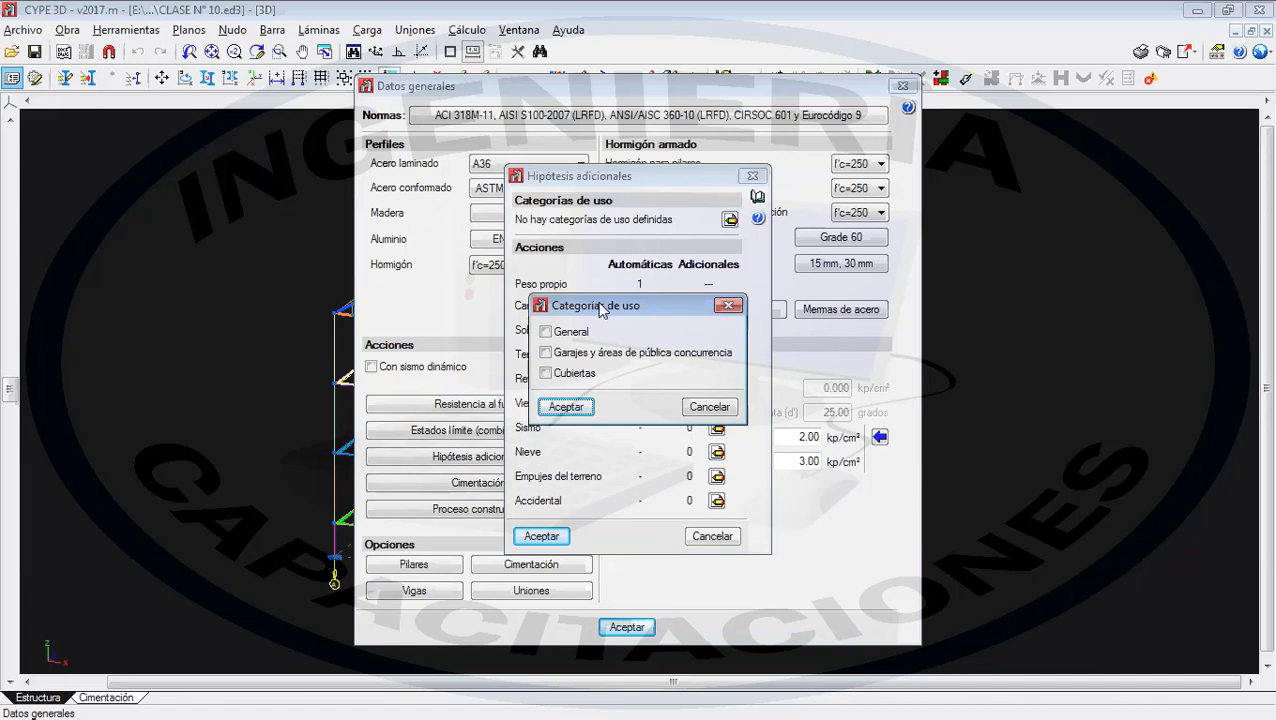
{"action": "left_click", "coordinate": [560, 332]}
{"action": "left_click", "coordinate": [556, 373]}
{"action": "left_click", "coordinate": [566, 407]}
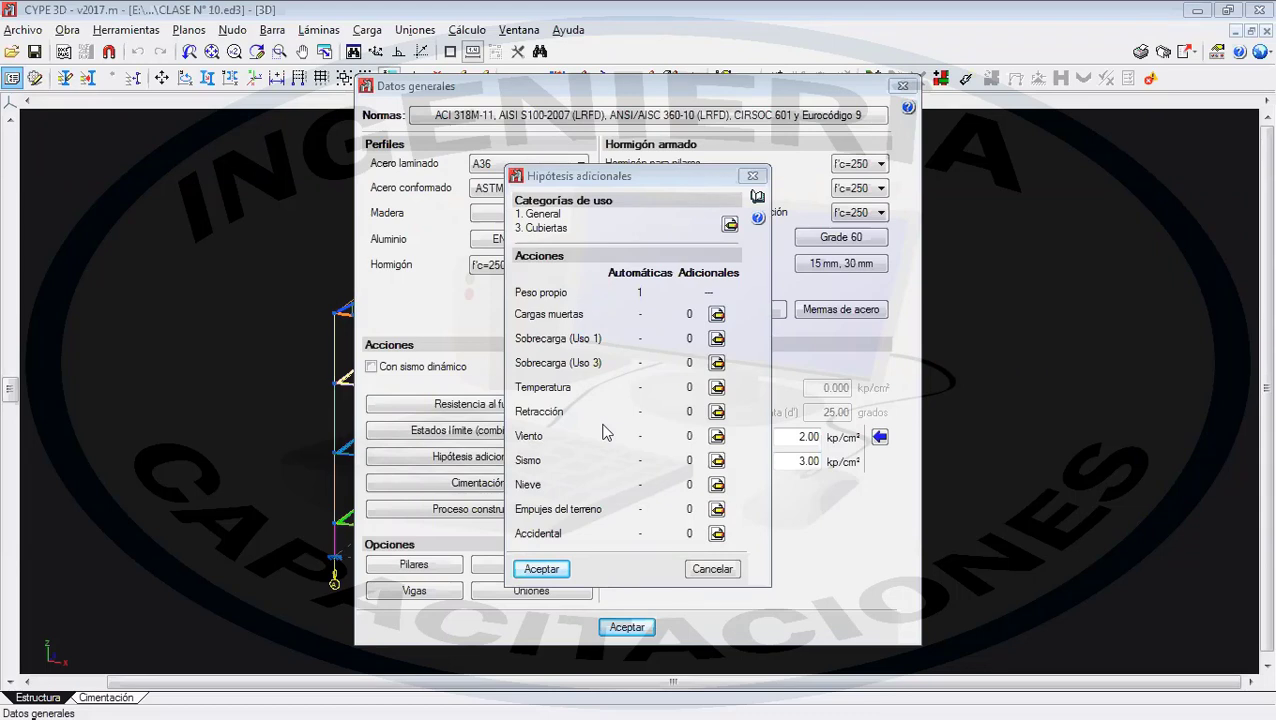
- Deactivate the Cubiertas use category and activate it again alongside General
{"action": "left_click", "coordinate": [730, 224]}
{"action": "left_click", "coordinate": [572, 390]}
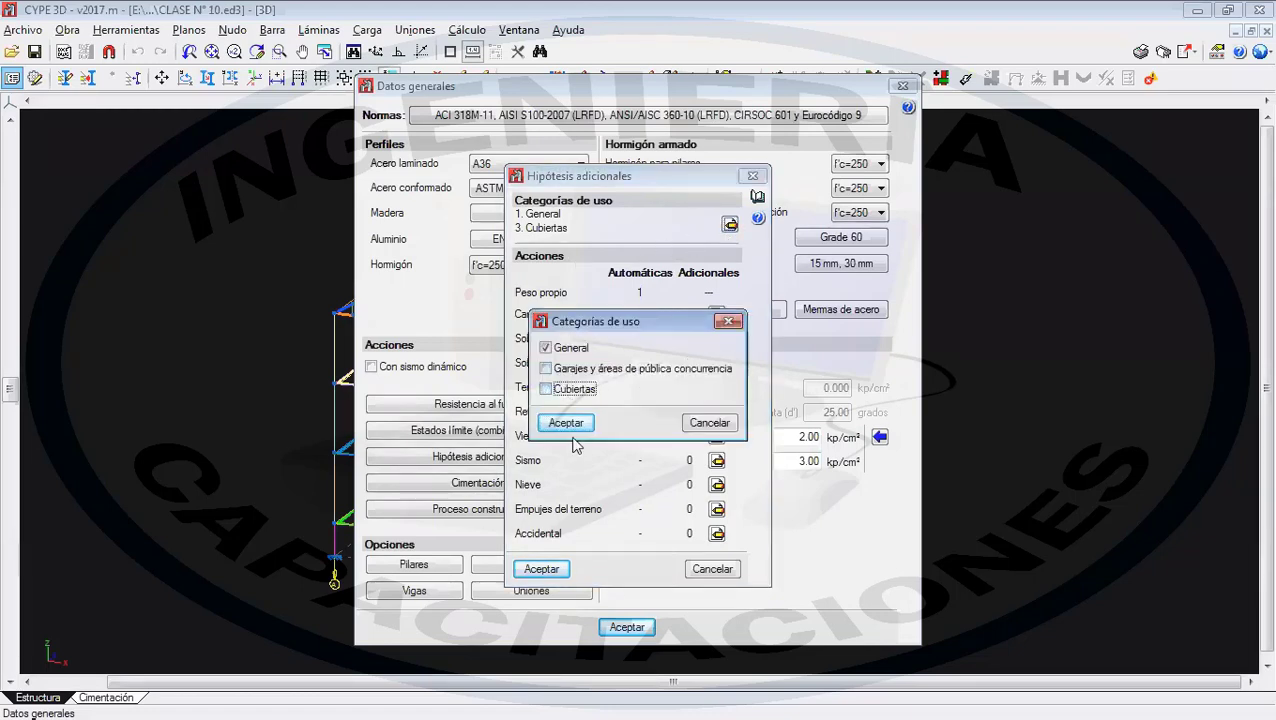
{"action": "left_click", "coordinate": [566, 424]}
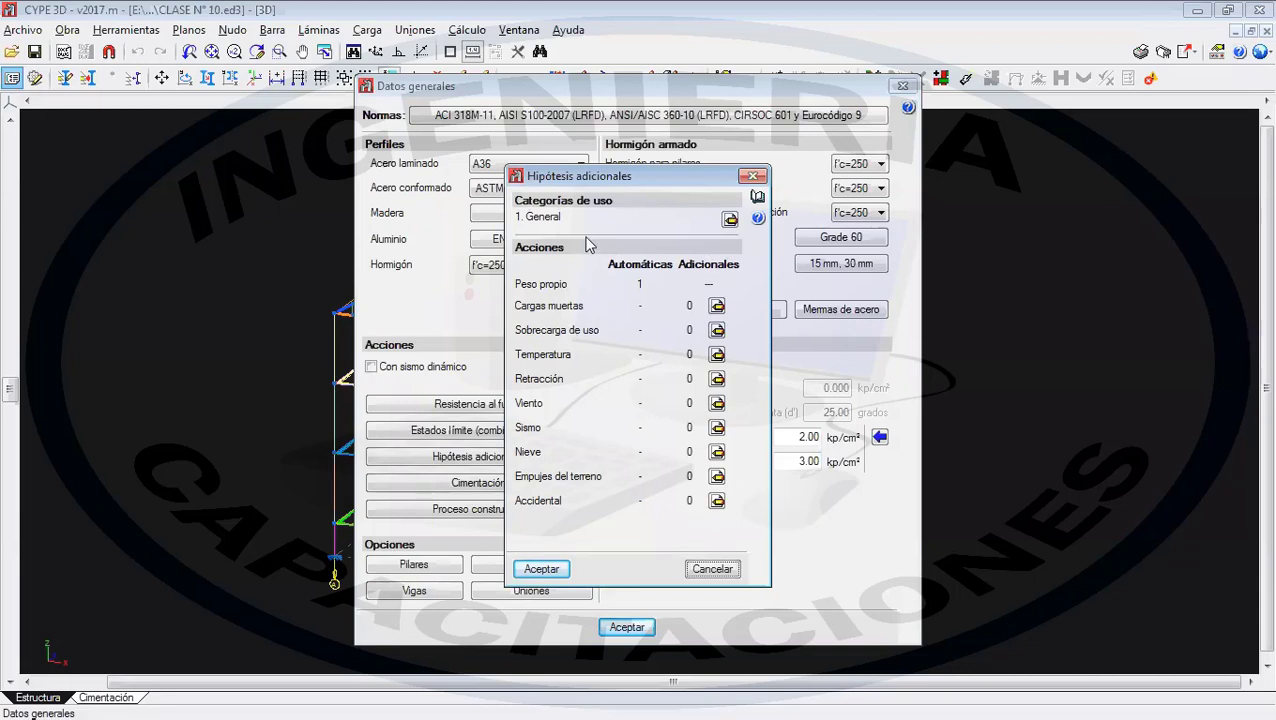
{"action": "left_click", "coordinate": [730, 220]}
{"action": "left_click", "coordinate": [560, 389]}
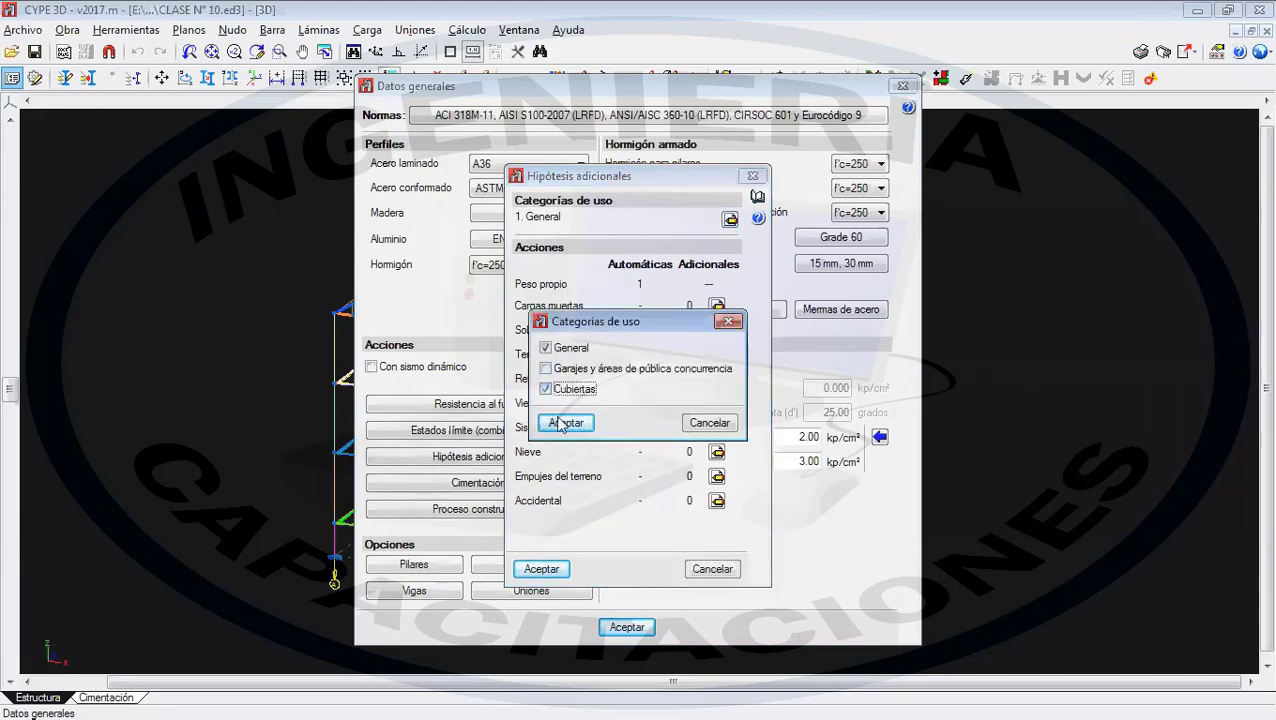
{"action": "left_click", "coordinate": [566, 423]}
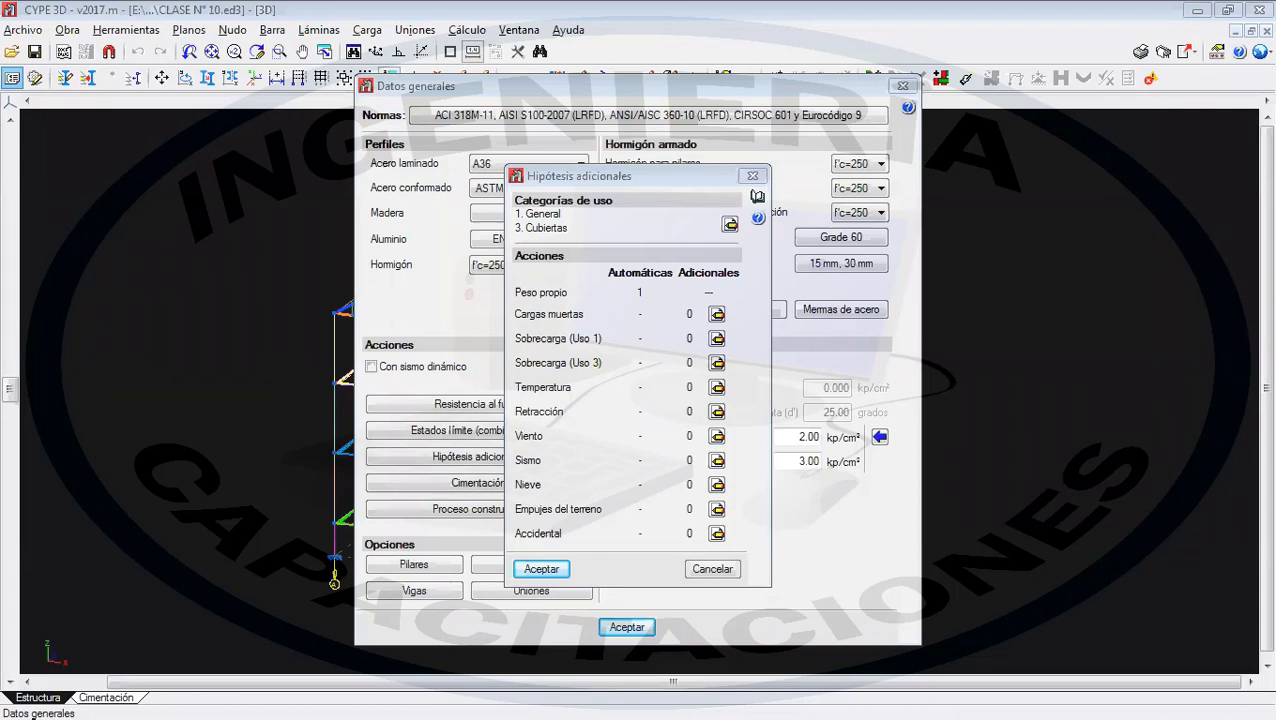
- Start a new additional hypothesis for the dead loads (Cargas muertas) with the reference TABIQUERIA
{"action": "left_click", "coordinate": [717, 315]}
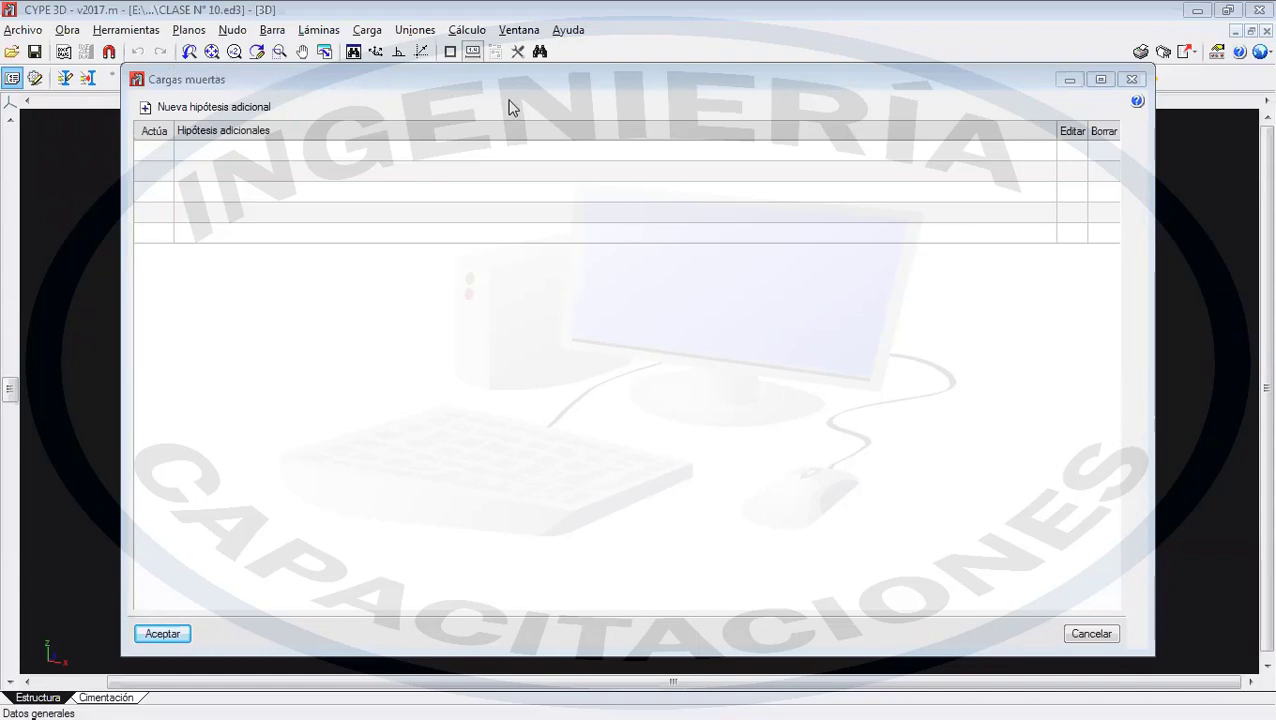
{"action": "left_click", "coordinate": [167, 109]}
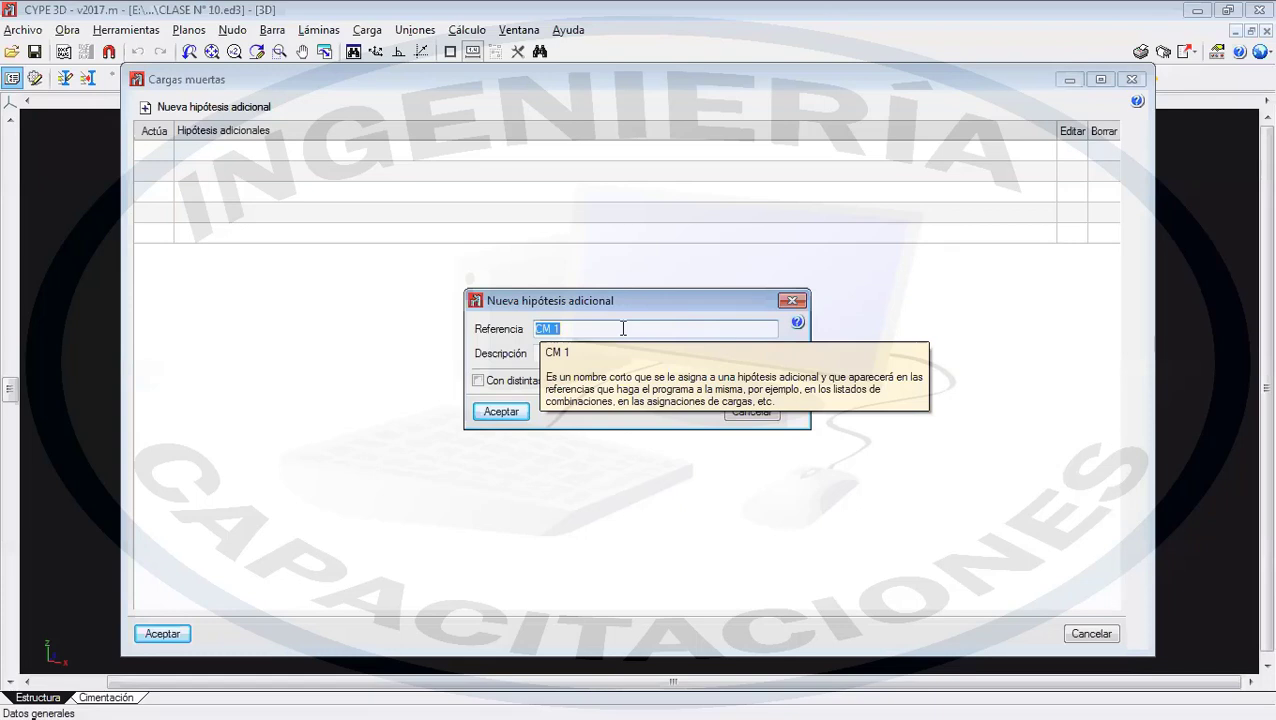
{"action": "type", "text": "CT"}
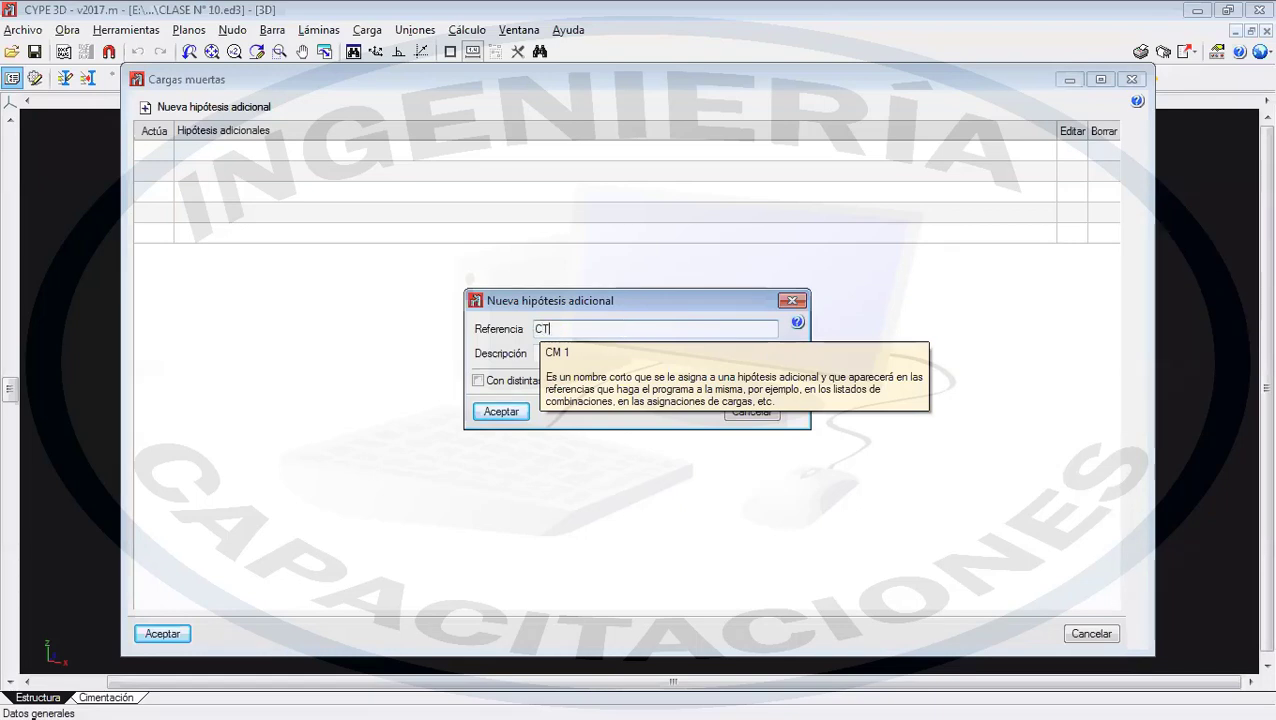
{"action": "left_click", "coordinate": [544, 352]}
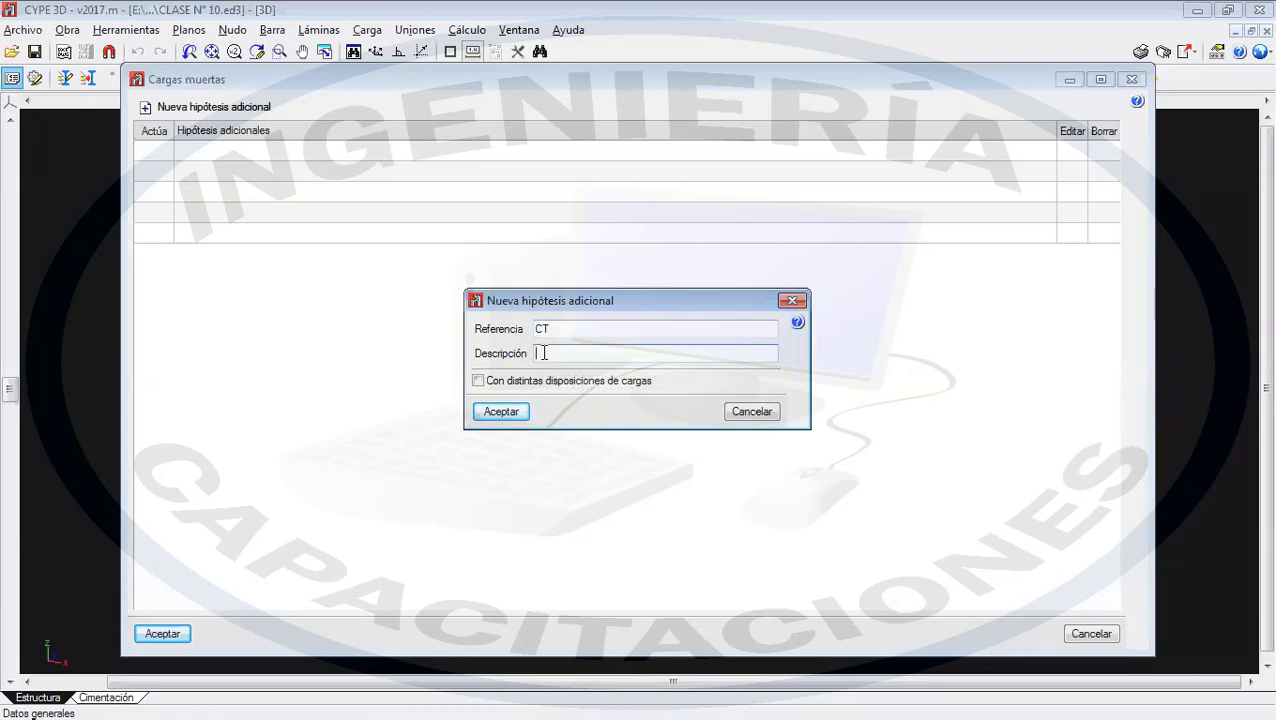
{"action": "double_click", "coordinate": [539, 330]}
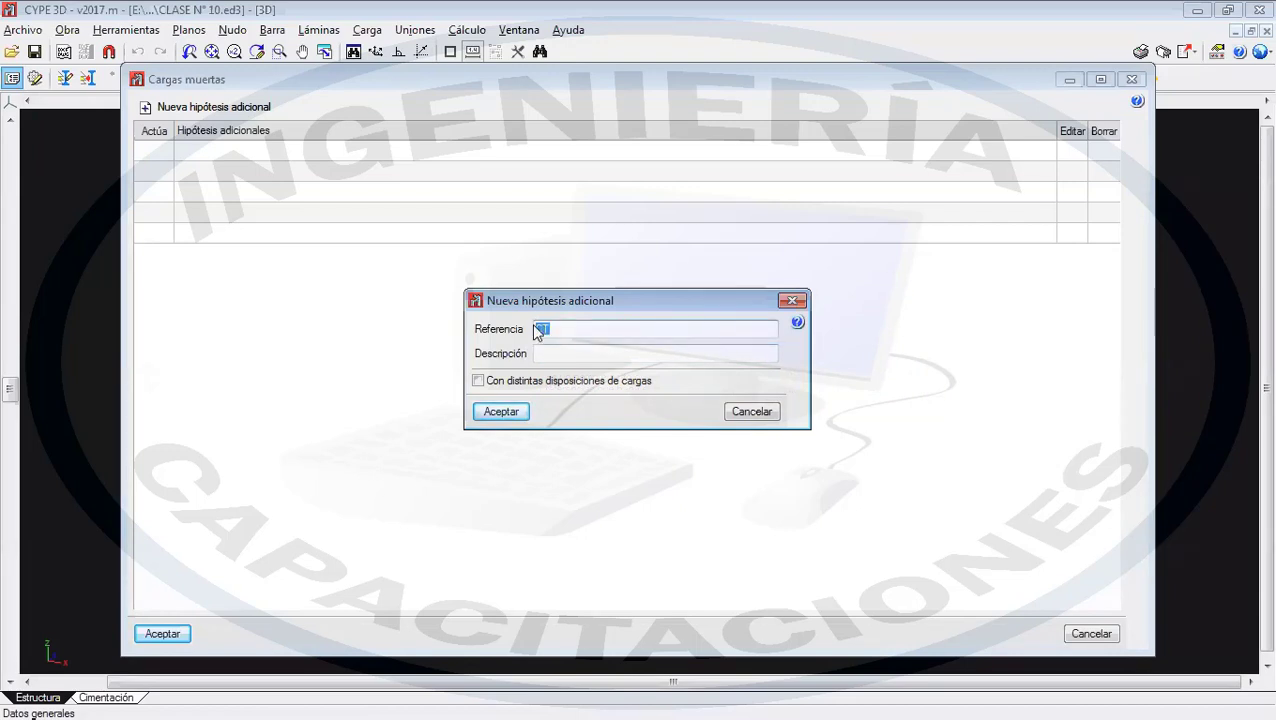
{"action": "type", "text": "TABIQU"}
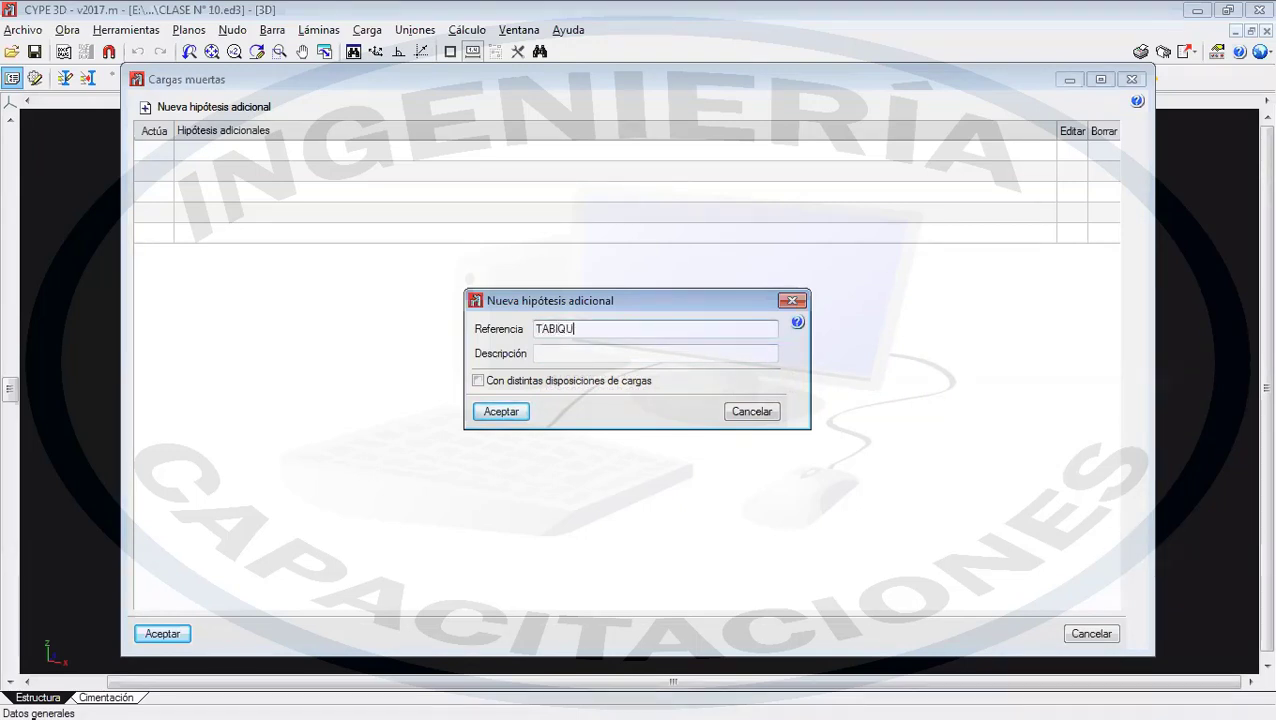
{"action": "type", "text": "ERIA"}
- Activate distinct load arrangements for TABIQUERIA, review the arrangement list and combination types, and deactivate the option again
{"action": "mouse_move", "coordinate": [535, 388]}
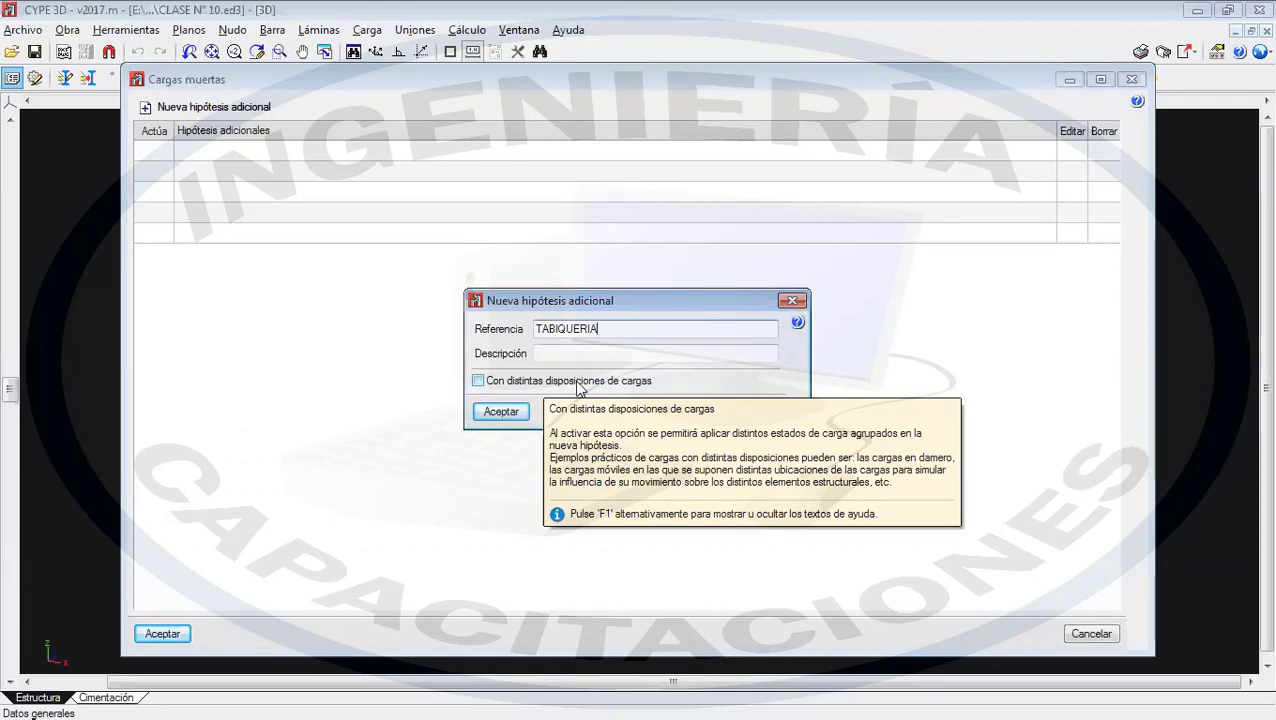
{"action": "left_click", "coordinate": [520, 379]}
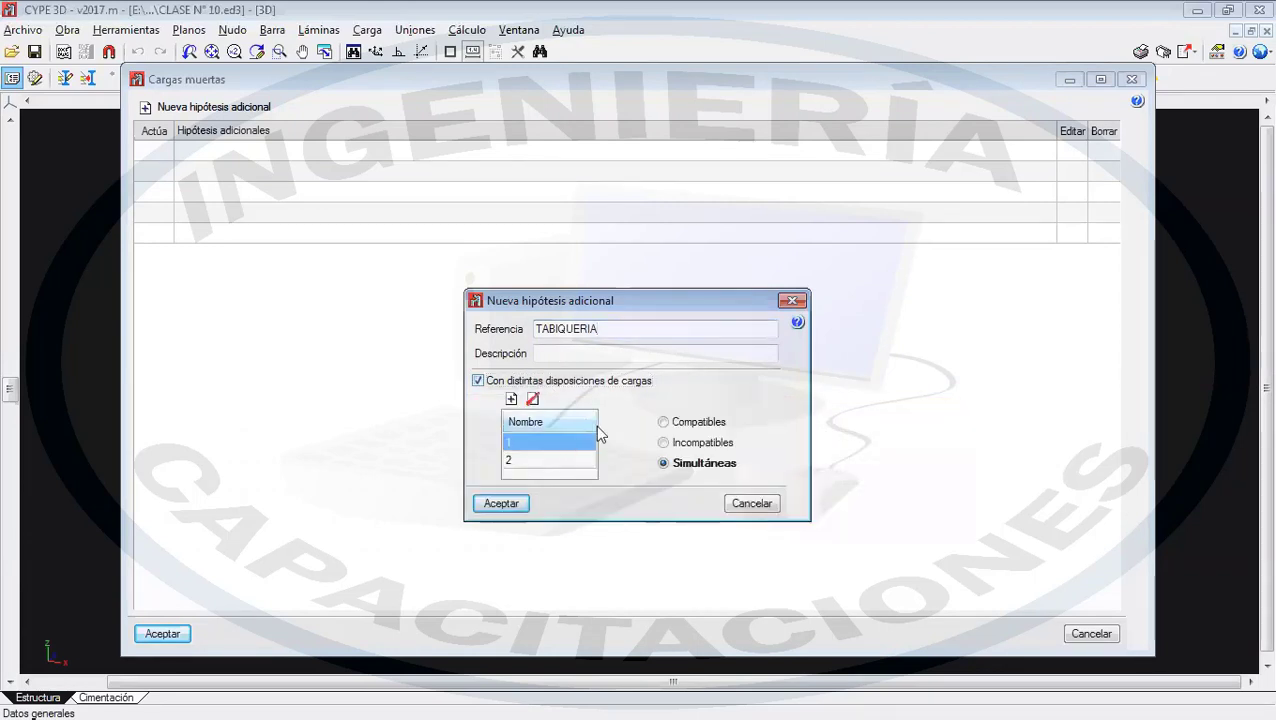
{"action": "left_click", "coordinate": [533, 443]}
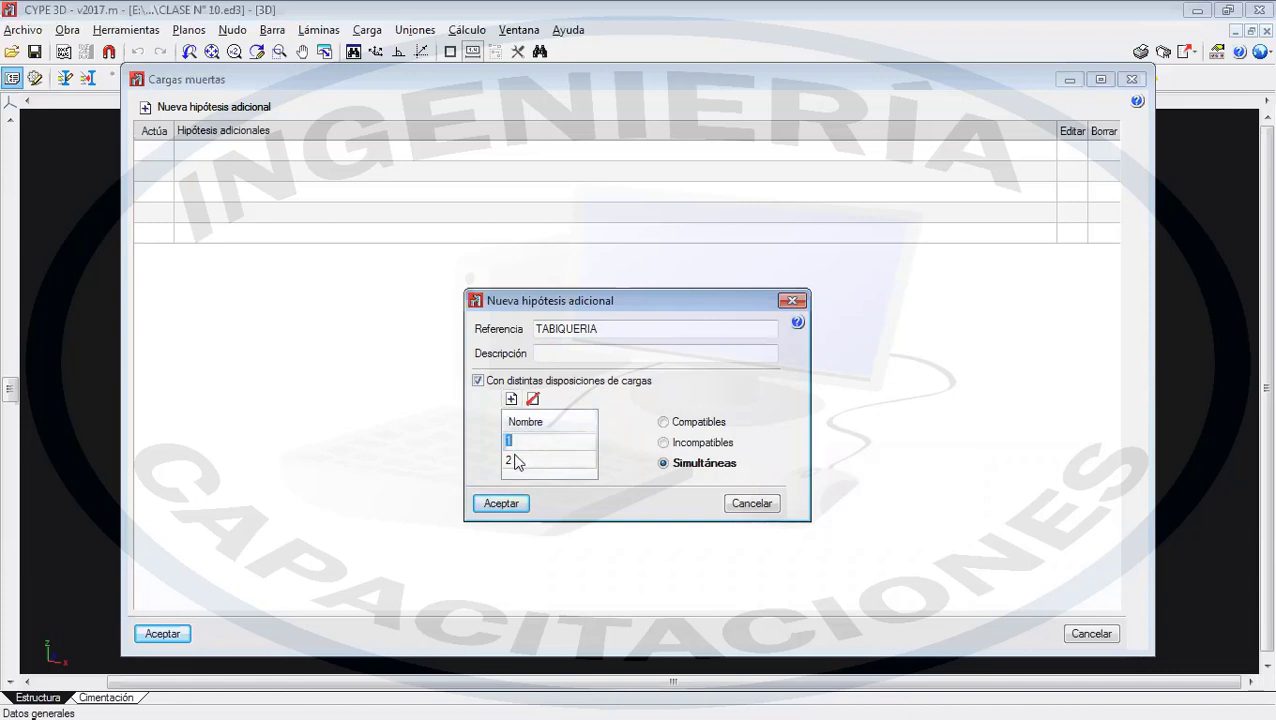
{"action": "left_click", "coordinate": [516, 461]}
{"action": "left_click", "coordinate": [535, 462]}
{"action": "left_click", "coordinate": [511, 398]}
{"action": "left_click", "coordinate": [533, 398]}
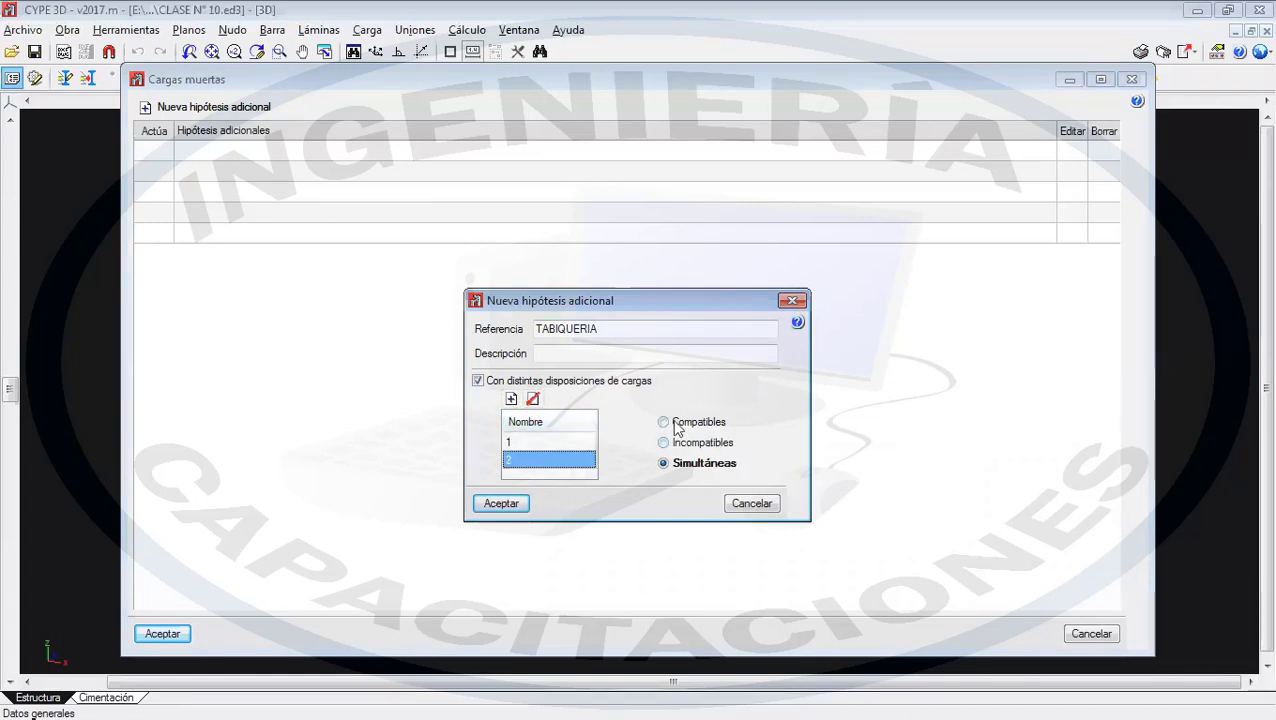
{"action": "mouse_move", "coordinate": [673, 429]}
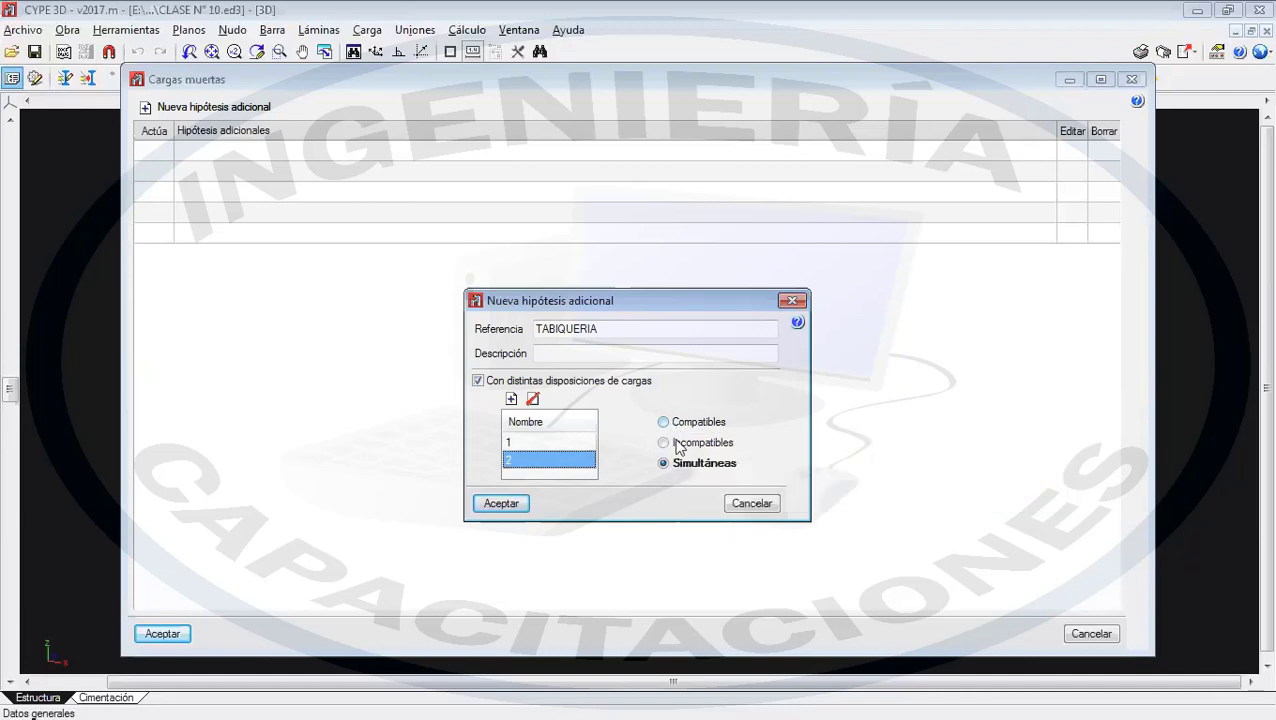
{"action": "mouse_move", "coordinate": [684, 450]}
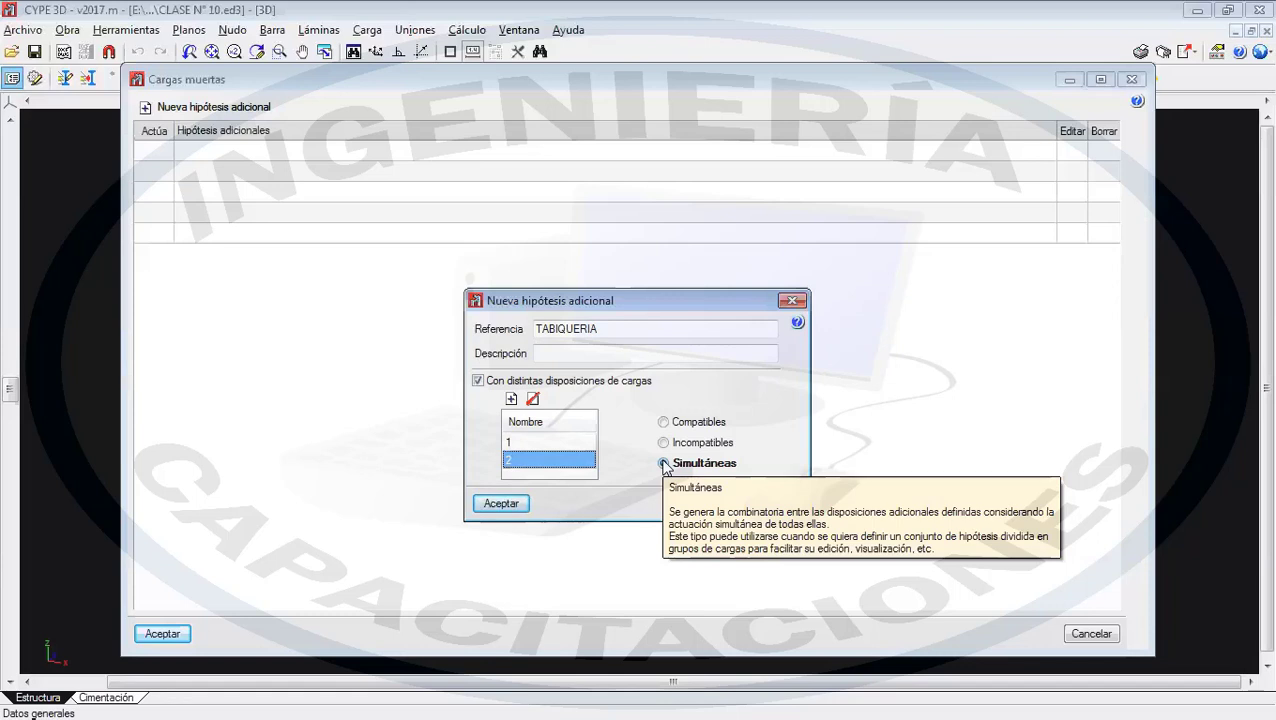
{"action": "left_click", "coordinate": [497, 383]}
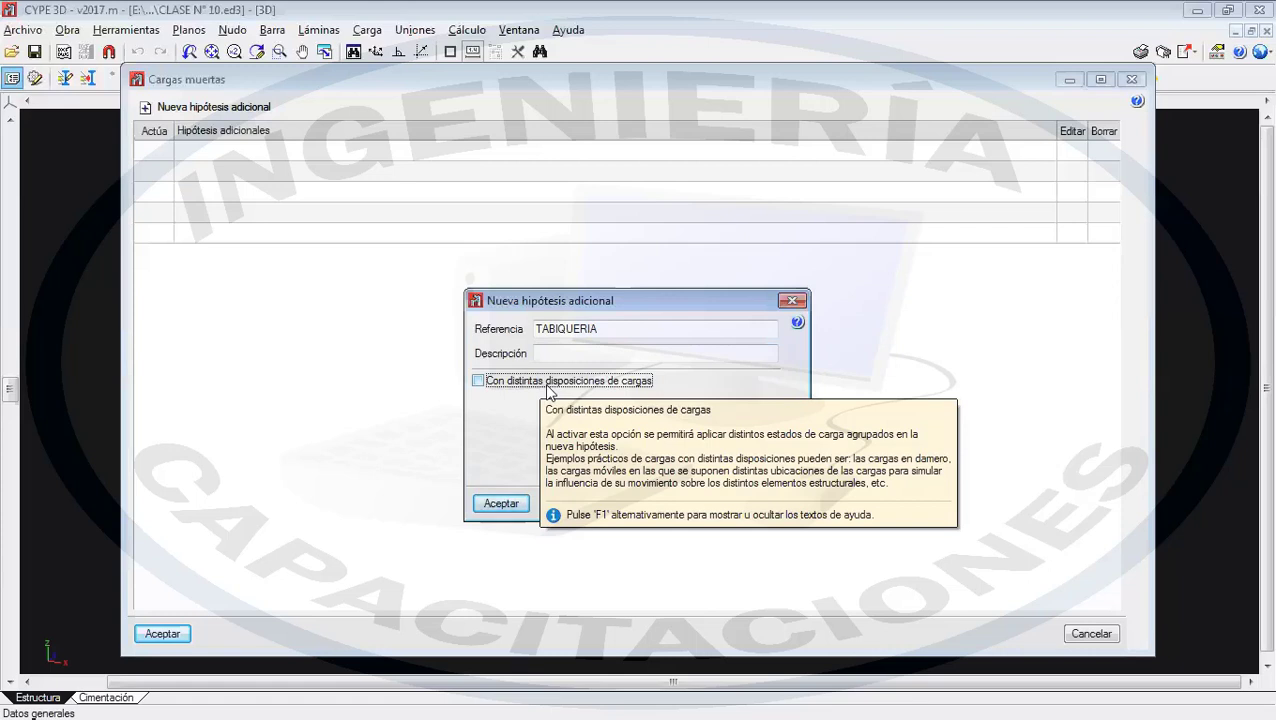
- Accept the TABIQUERIA dead-load hypothesis without distinct load arrangements
{"action": "left_click", "coordinate": [510, 504]}
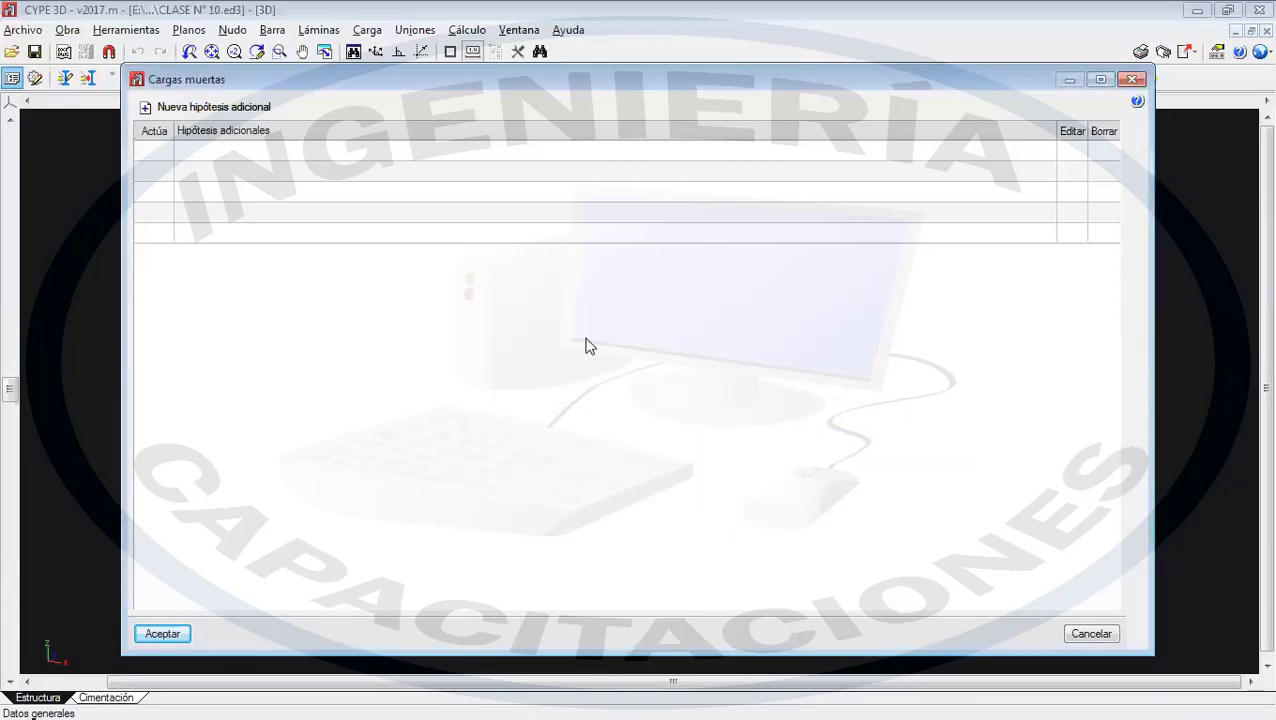
- Add a second additional dead-load hypothesis with the reference ACABADOS
{"action": "left_click", "coordinate": [176, 112]}
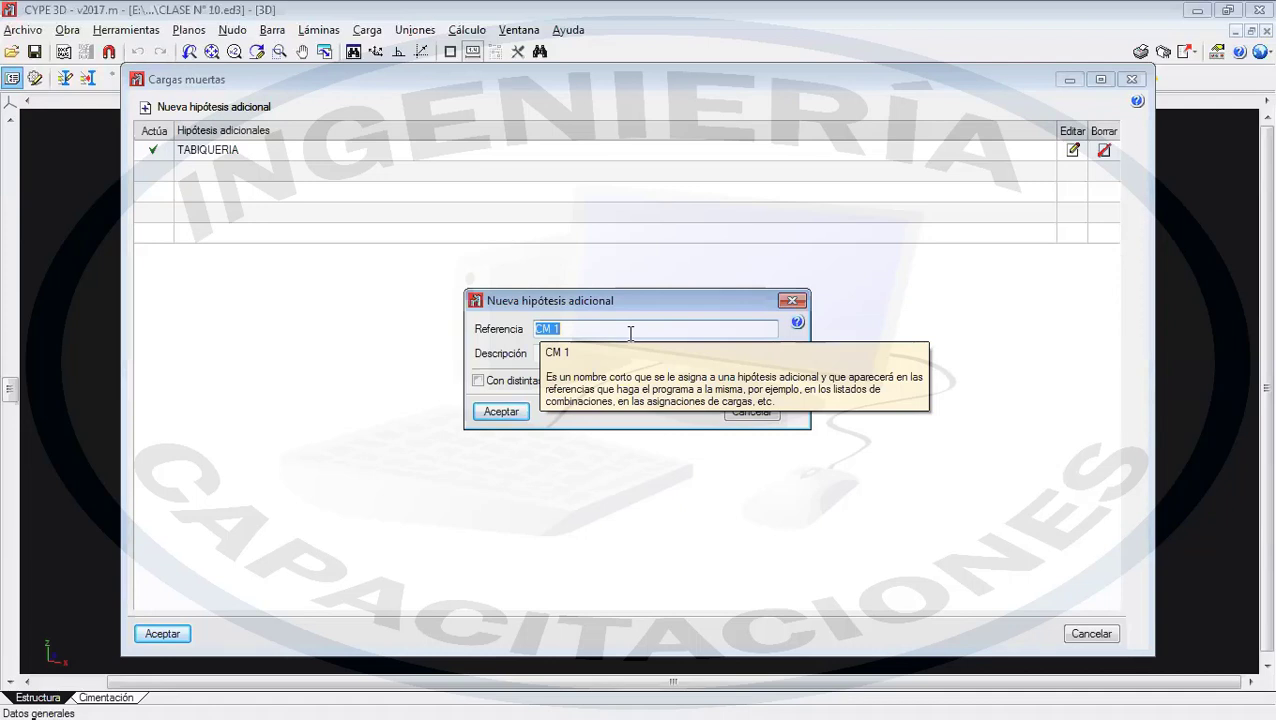
{"action": "type", "text": "CARGA DE A"}
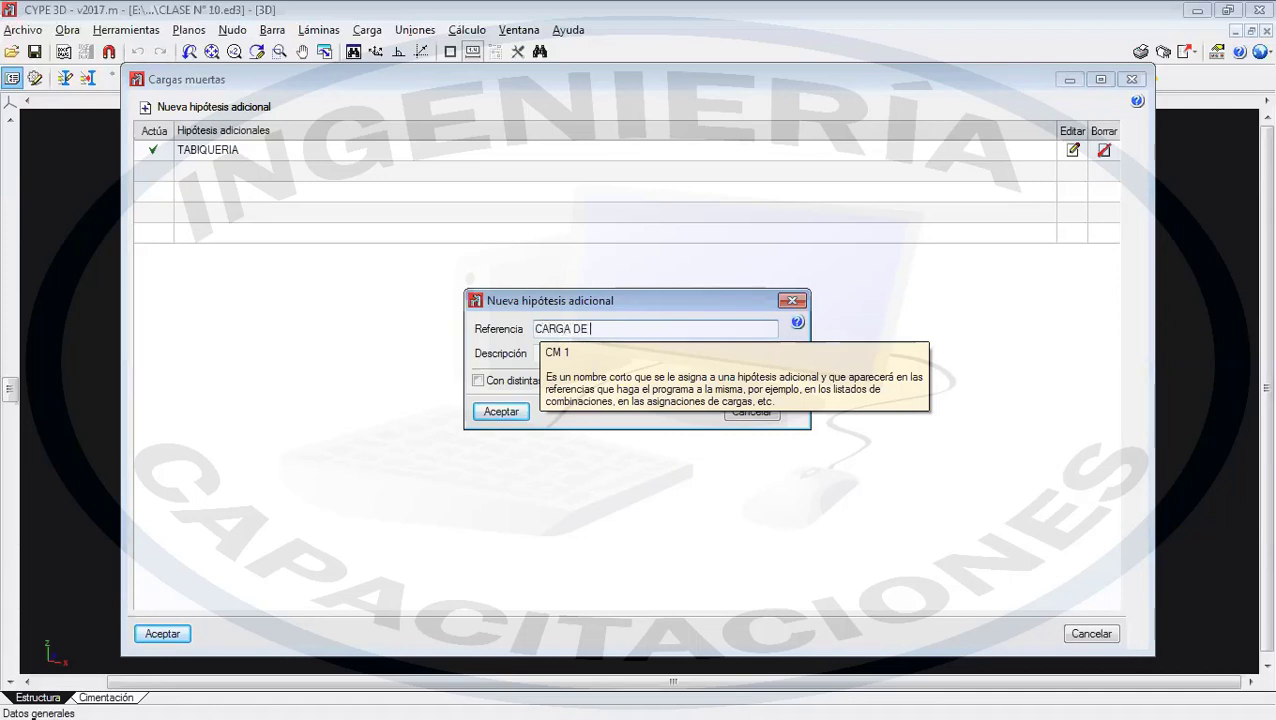
{"action": "key", "text": "BackSpace"}
{"action": "key", "text": "BackSpace"}
{"action": "key", "text": "BackSpace"}
{"action": "key", "text": "BackSpace"}
{"action": "key", "text": "BackSpace"}
{"action": "key", "text": "BackSpace"}
{"action": "key", "text": "BackSpace"}
{"action": "key", "text": "BackSpace"}
{"action": "key", "text": "BackSpace"}
{"action": "key", "text": "BackSpace"}
{"action": "type", "text": "ACABADOS"}
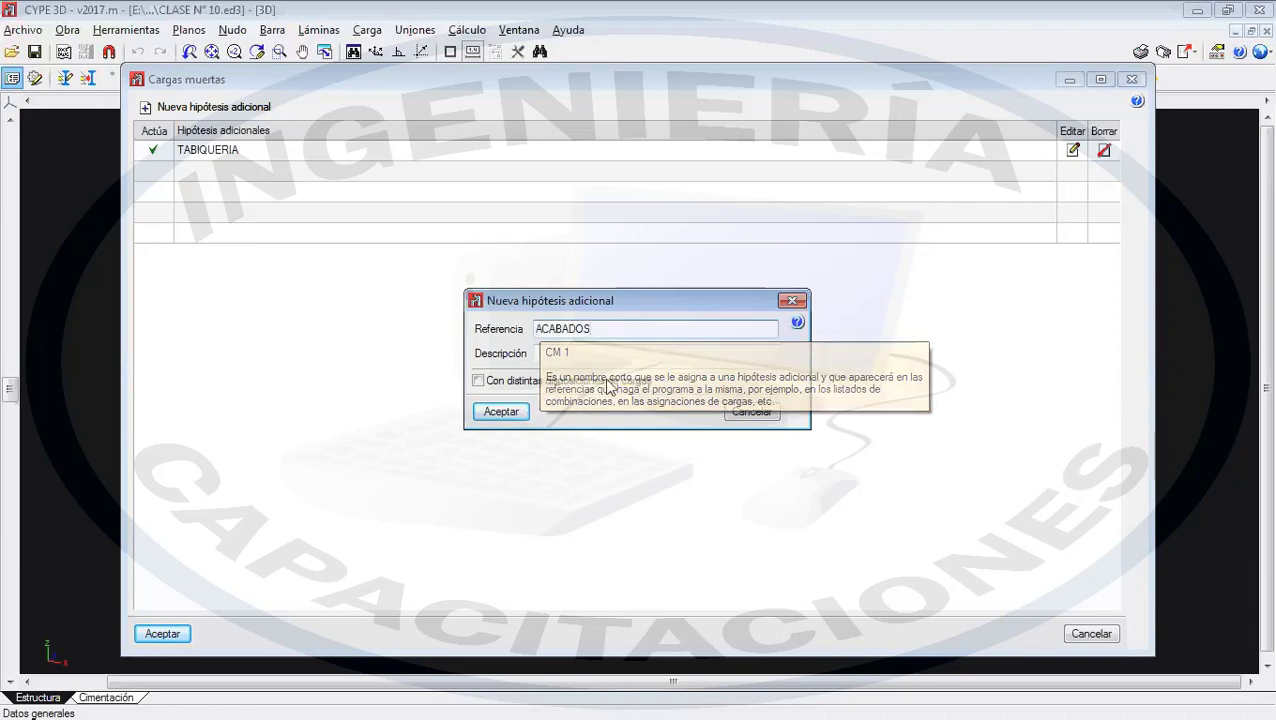
{"action": "left_click", "coordinate": [501, 411]}
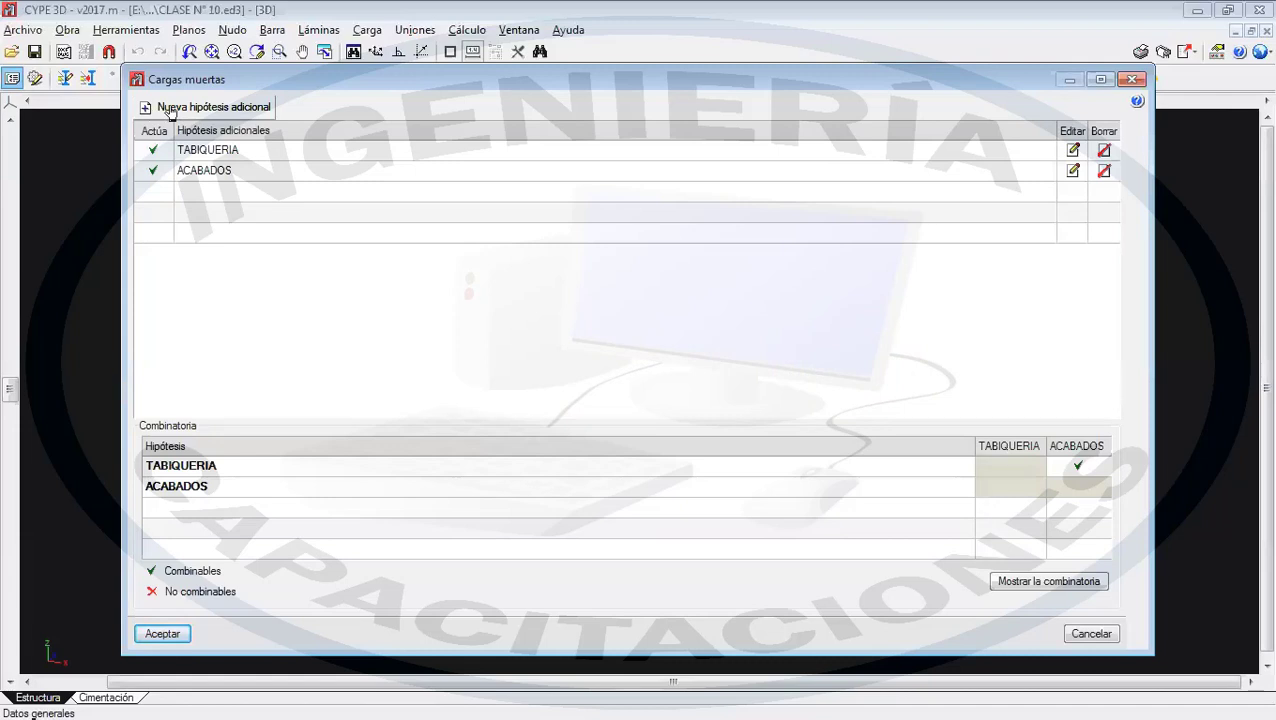
- Add a third additional dead-load hypothesis with the reference CALAMINA
{"action": "left_click", "coordinate": [152, 110]}
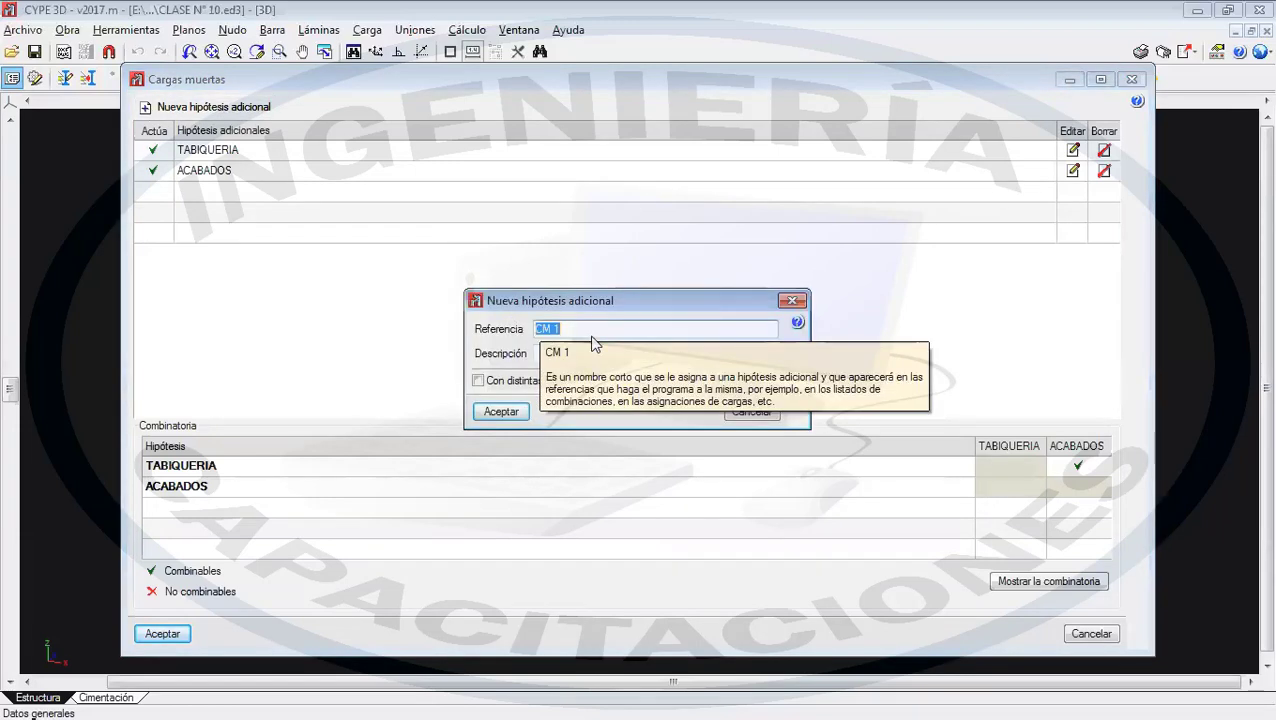
{"action": "type", "text": "CALAMINA"}
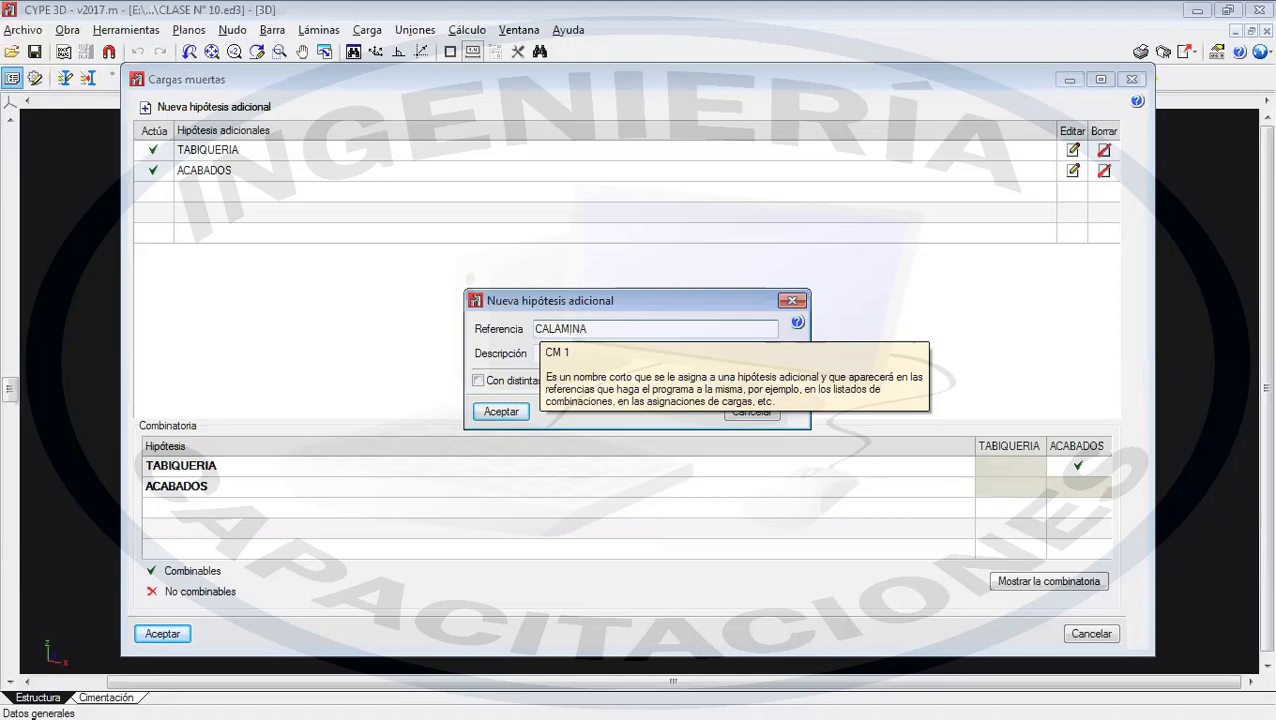
{"action": "left_click", "coordinate": [501, 412]}
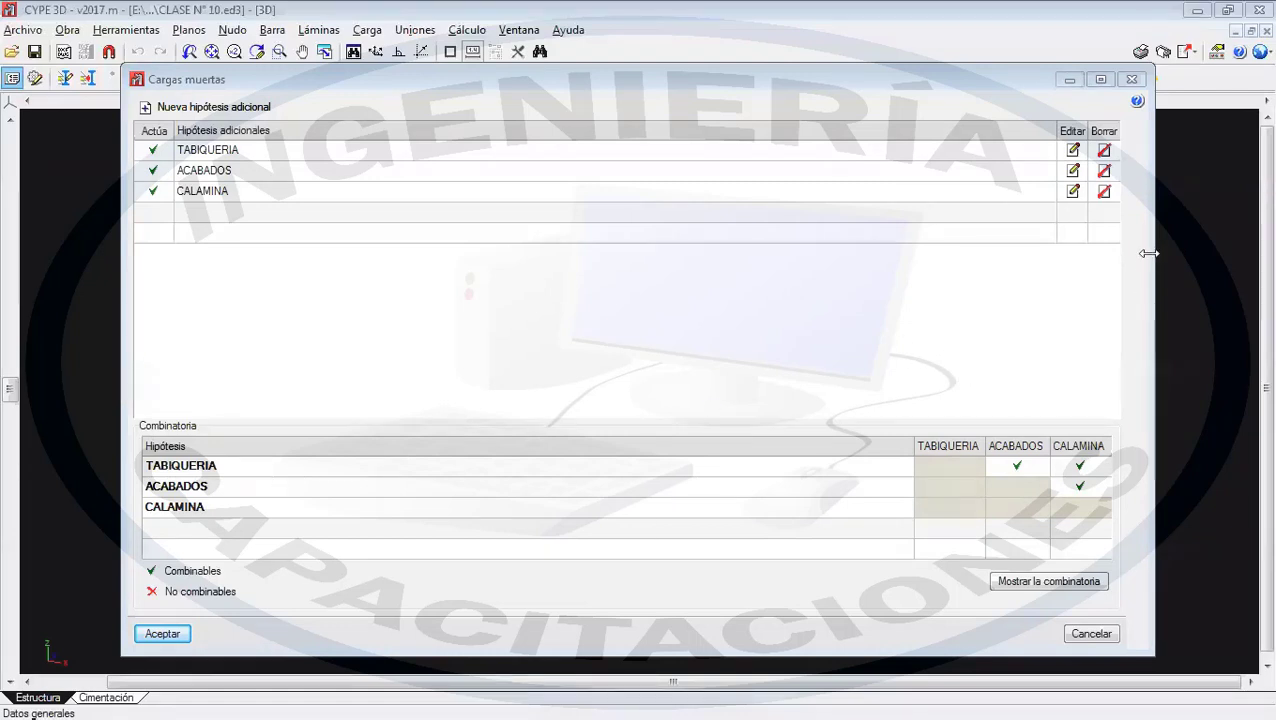
- View the TABIQUERIA hypothesis settings, then try TABIQUERIA and ACABADOS as non-combinable and restore them as combinable
{"action": "left_click", "coordinate": [1075, 154]}
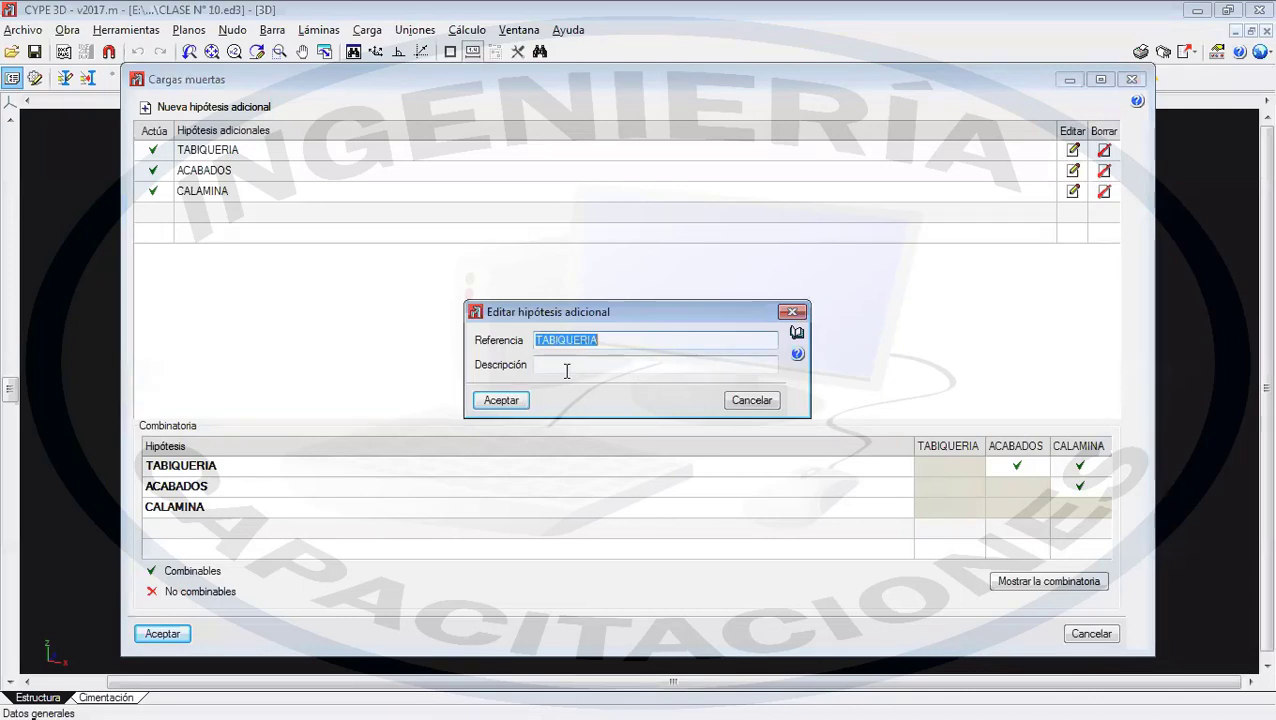
{"action": "left_click", "coordinate": [793, 312]}
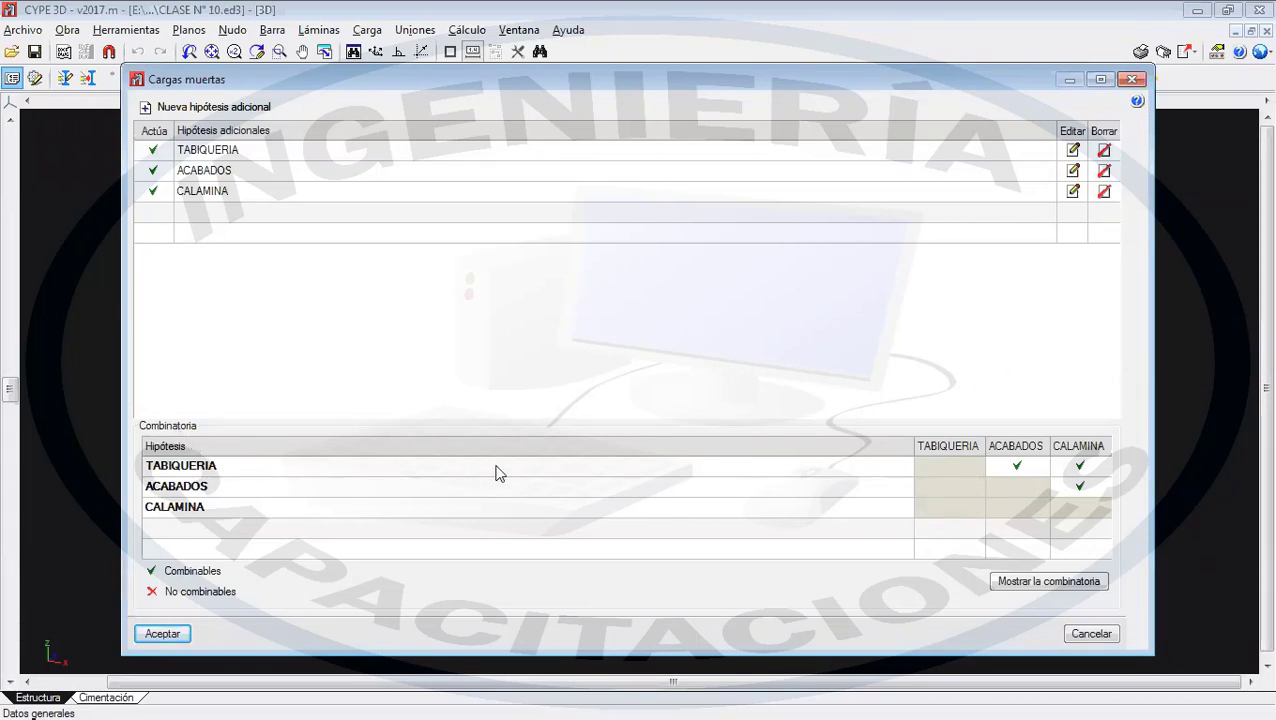
{"action": "left_click", "coordinate": [1018, 467]}
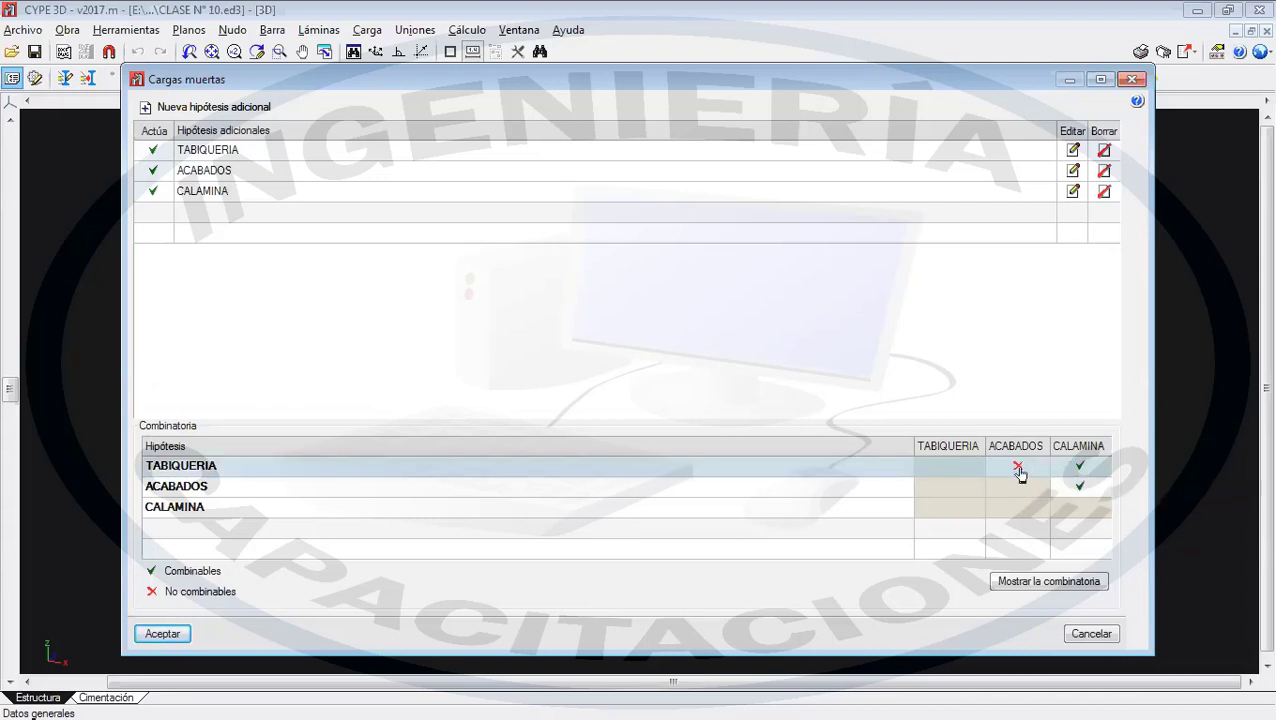
{"action": "left_click", "coordinate": [1018, 467]}
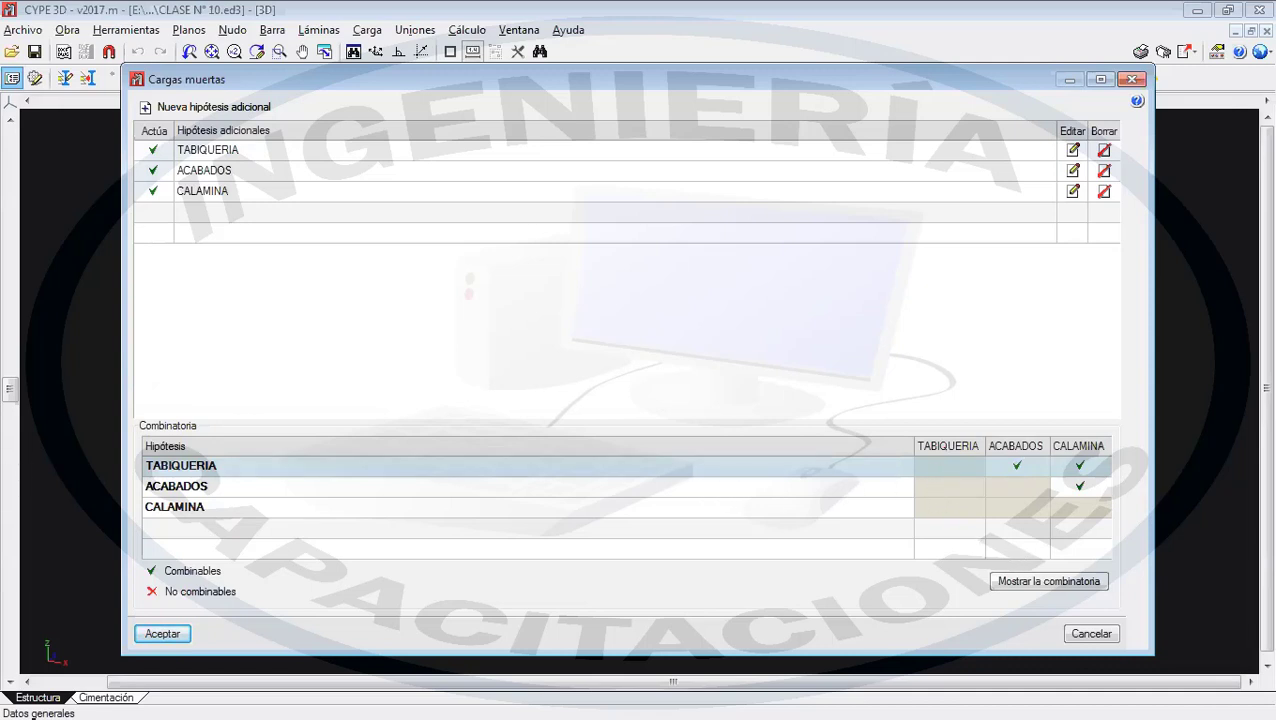
- Review the combinations of the dead-load hypotheses and accept the Cargas muertas definition
{"action": "left_click", "coordinate": [1064, 583]}
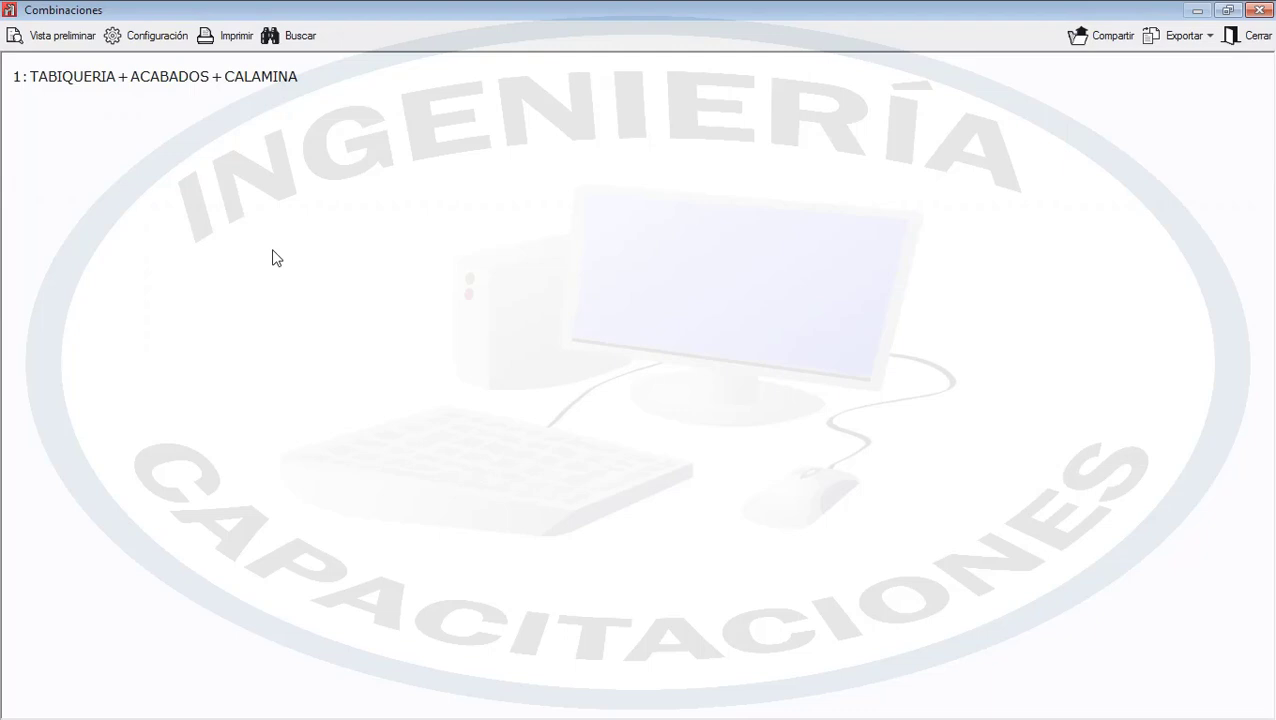
{"action": "left_click", "coordinate": [1250, 36]}
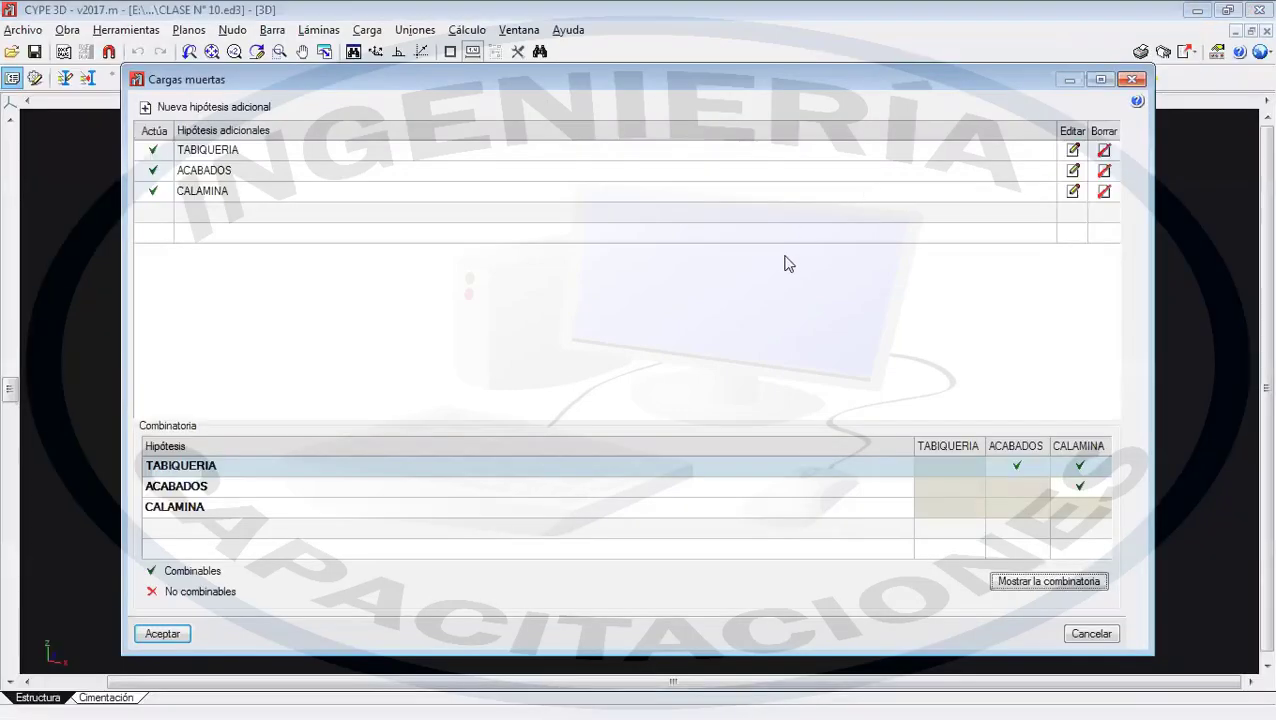
{"action": "left_click", "coordinate": [164, 632]}
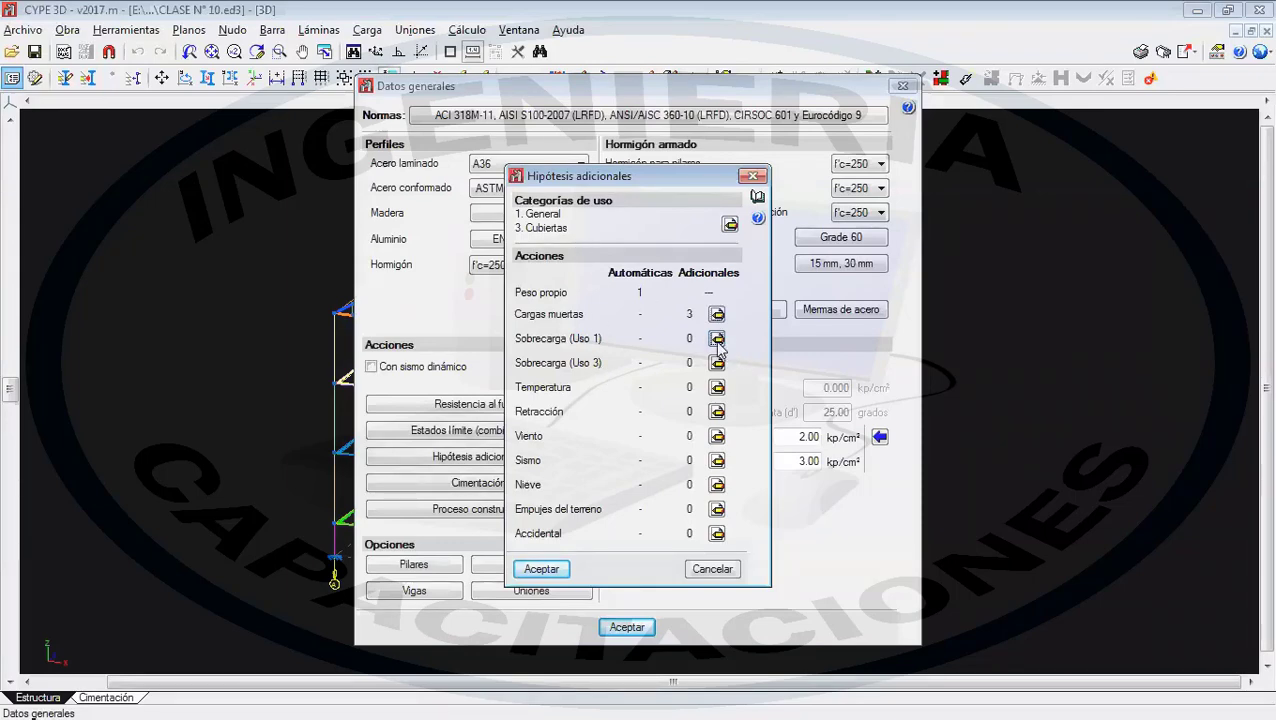
- Add an additional live-load hypothesis for Sobrecarga (Uso 1) with the reference AMBIENTES
{"action": "left_click", "coordinate": [717, 340]}
{"action": "left_click", "coordinate": [152, 107]}
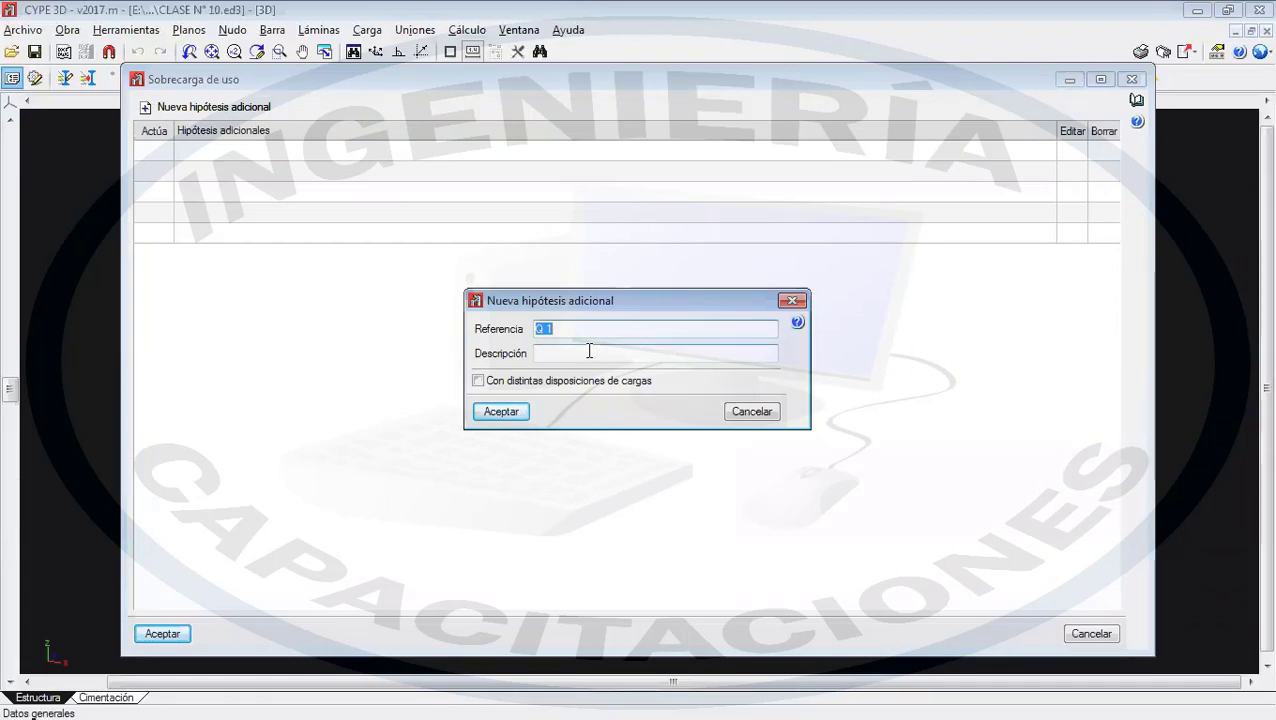
{"action": "type", "text": "AMBIENTES"}
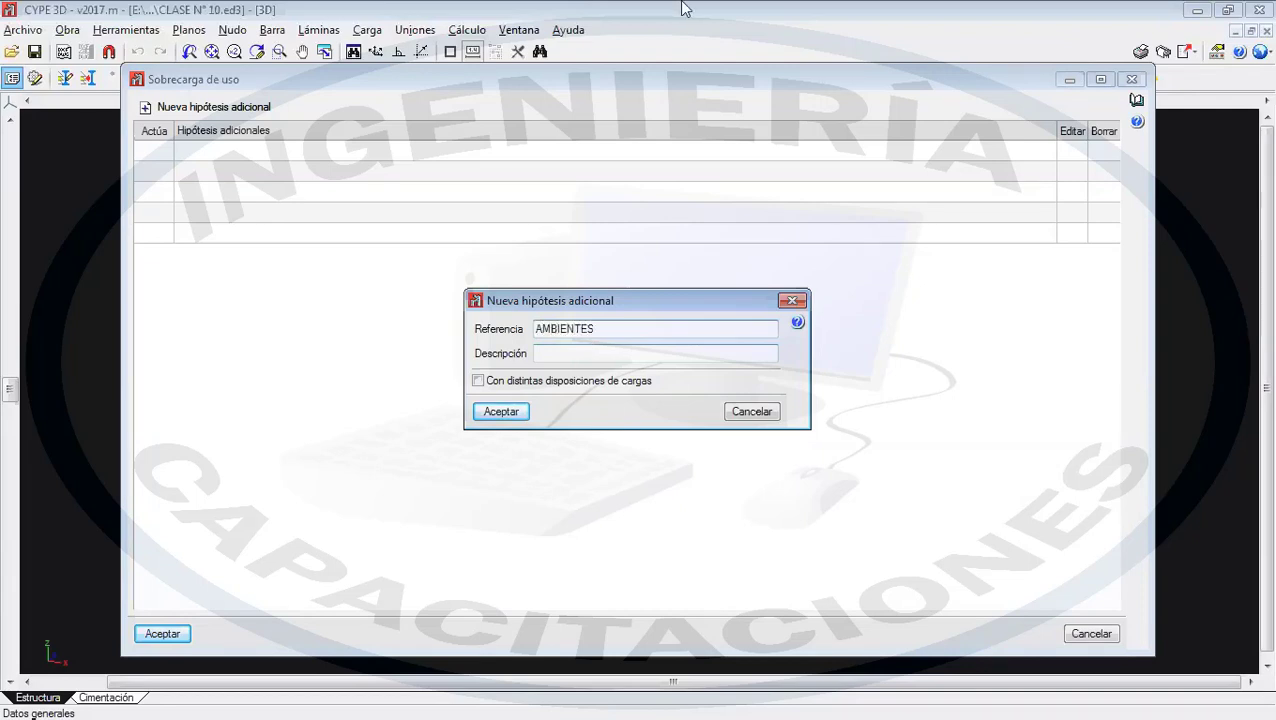
{"action": "key", "text": "Tab"}
{"action": "key", "text": "Tab"}
{"action": "key", "text": "Tab"}
{"action": "key", "text": "Return"}
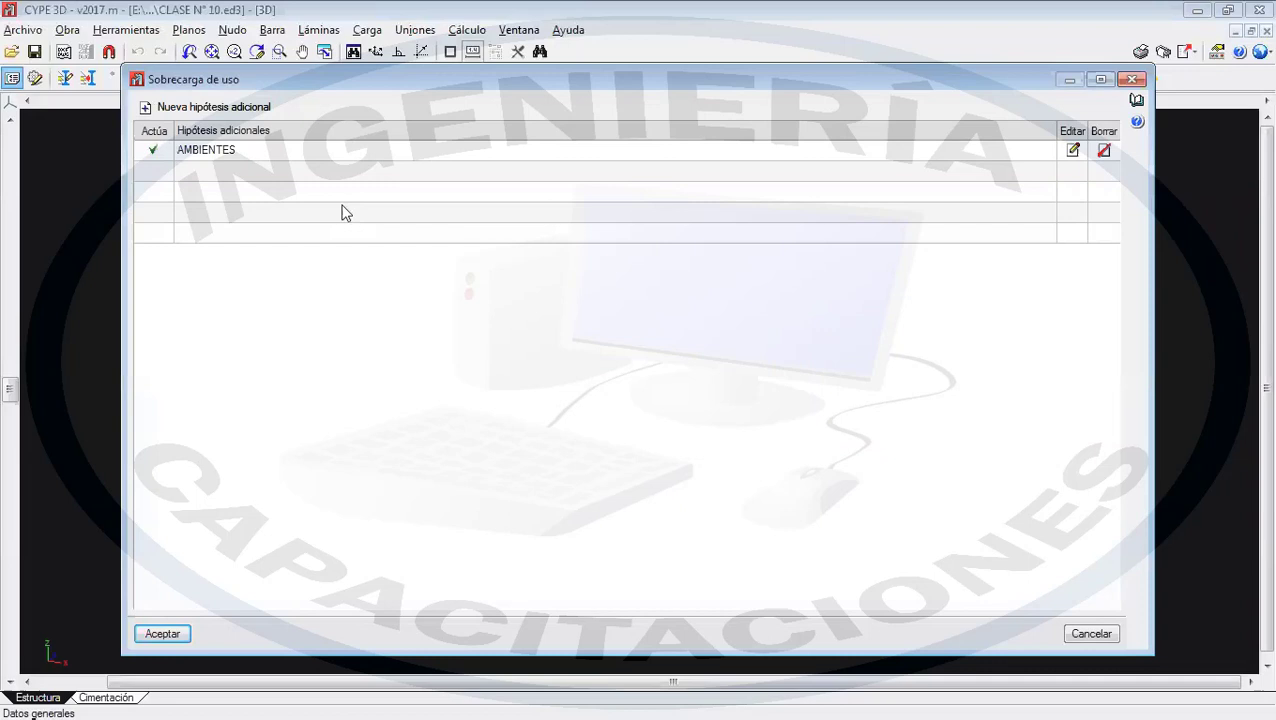
- Add a second Sobrecarga (Uso 1) hypothesis with the reference PASILLOS
{"action": "left_click", "coordinate": [207, 106]}
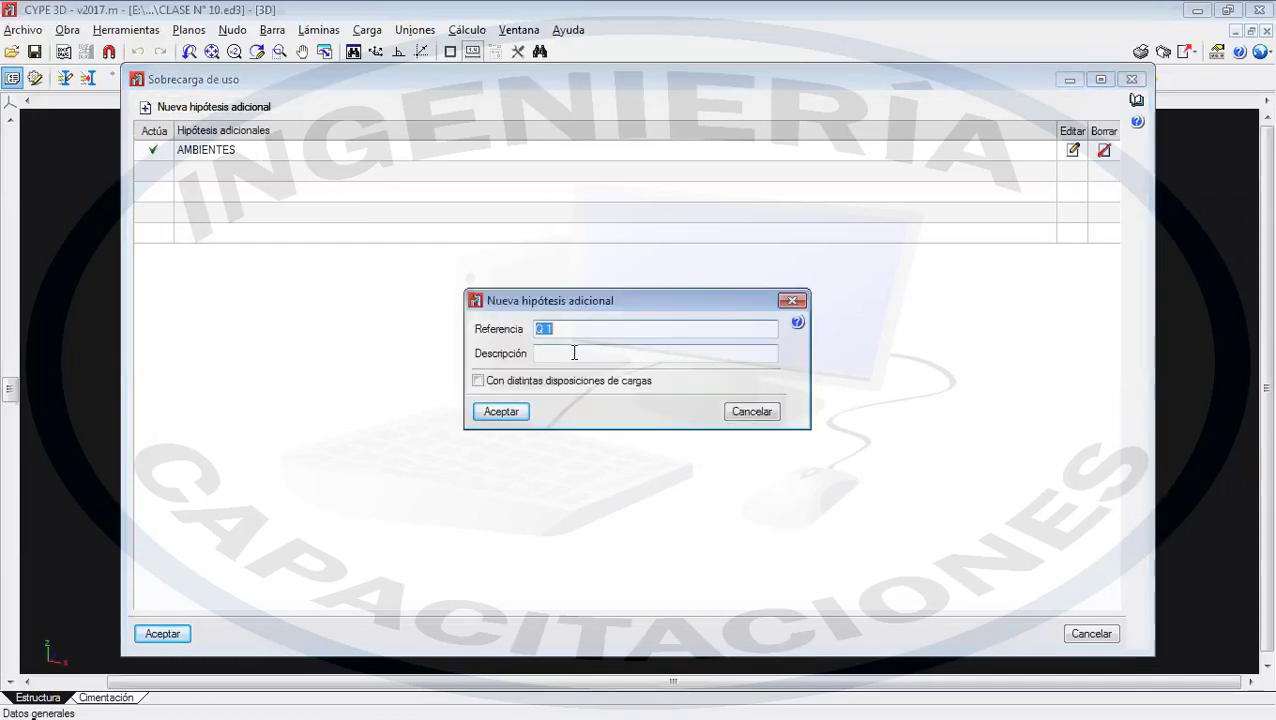
{"action": "type", "text": "MANTE"}
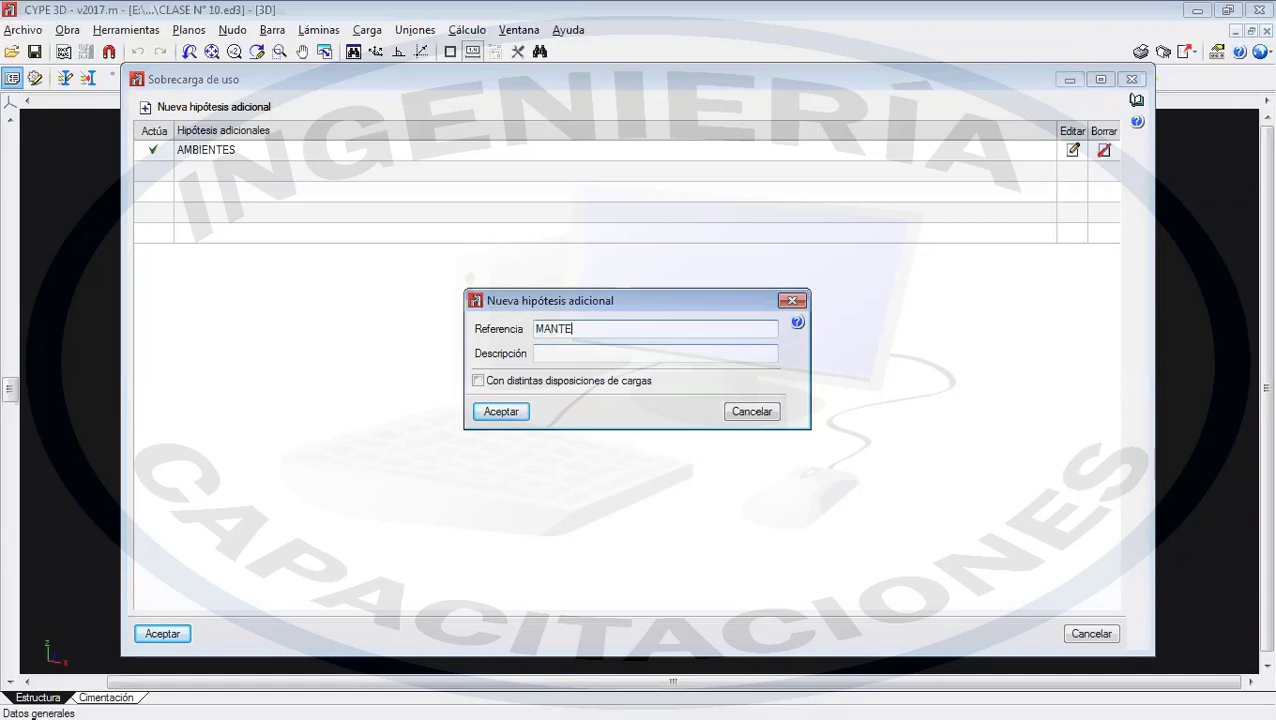
{"action": "type", "text": "NIMIENTO"}
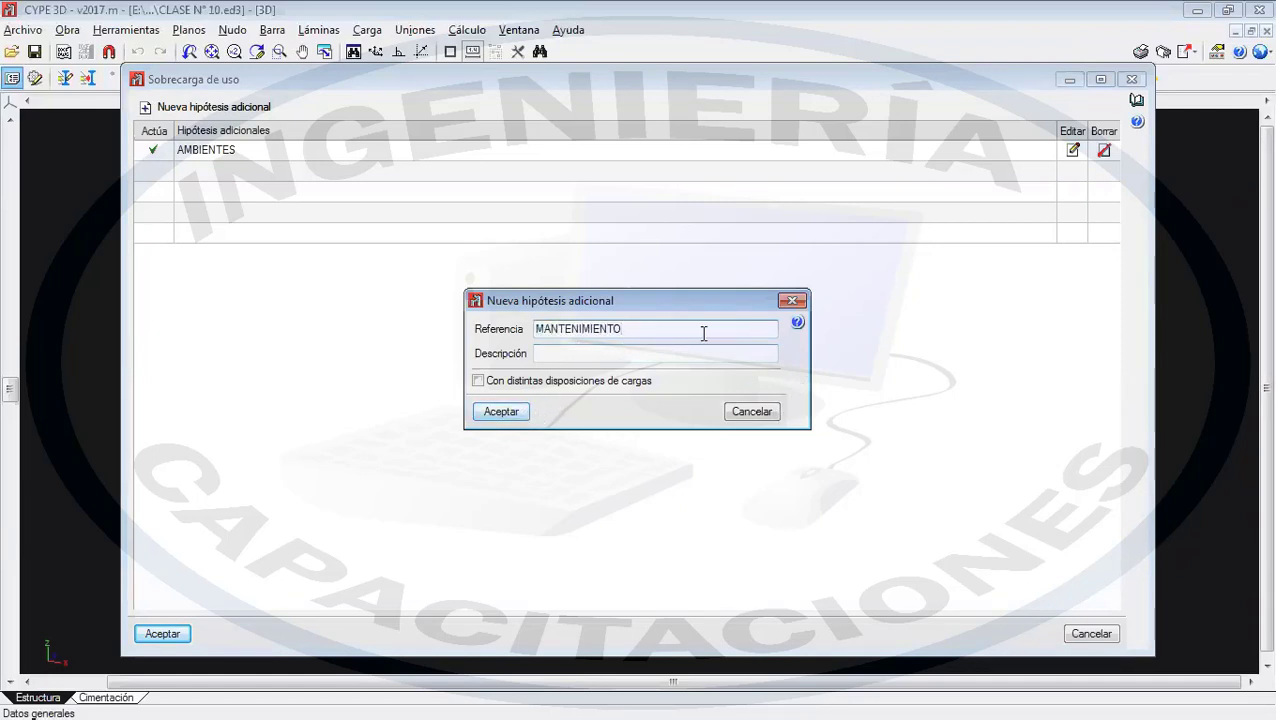
{"action": "left_click_drag", "start_coordinate": [704, 333], "coordinate": [485, 327]}
{"action": "key", "text": "BackSpace"}
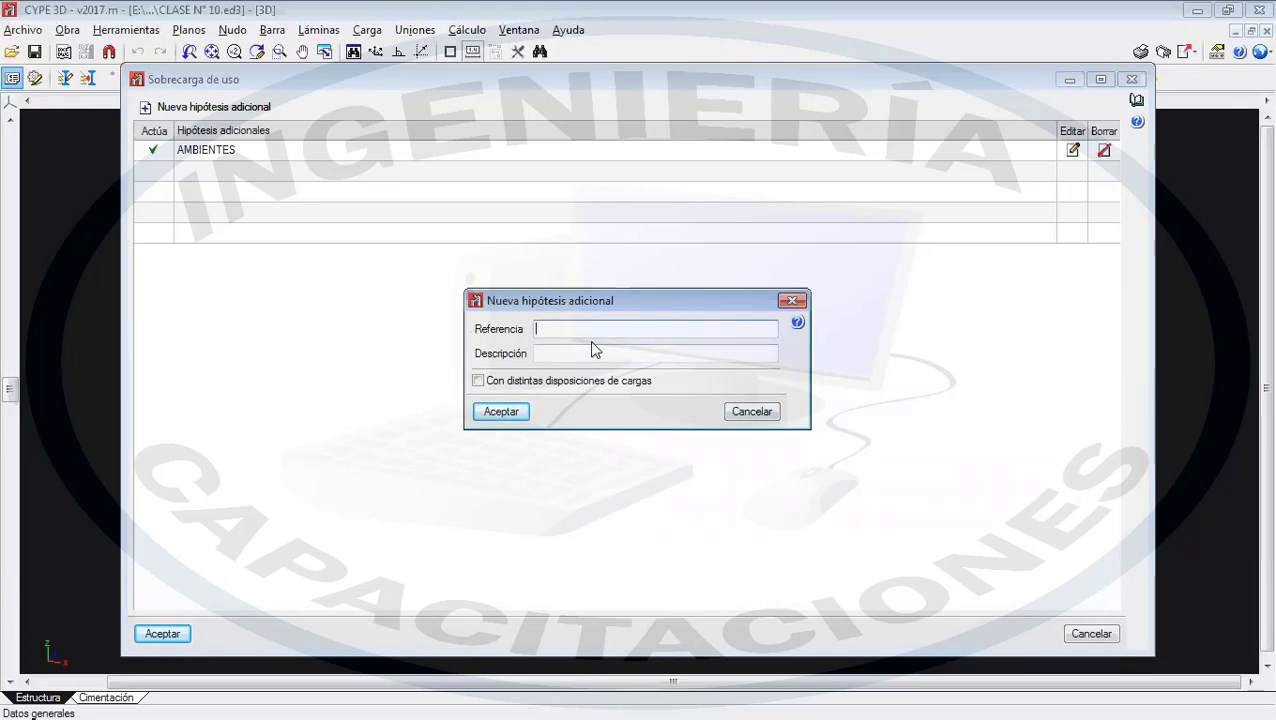
{"action": "type", "text": "PASILLO"}
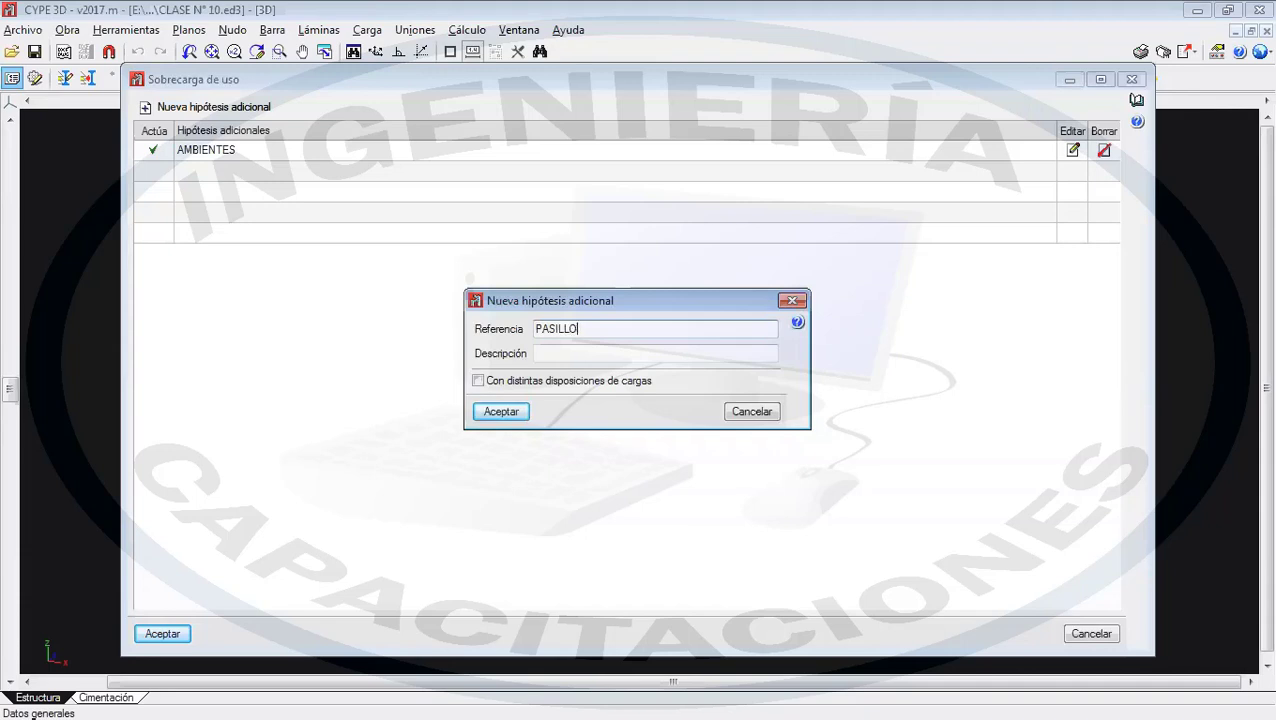
{"action": "type", "text": "S"}
{"action": "left_click", "coordinate": [495, 414]}
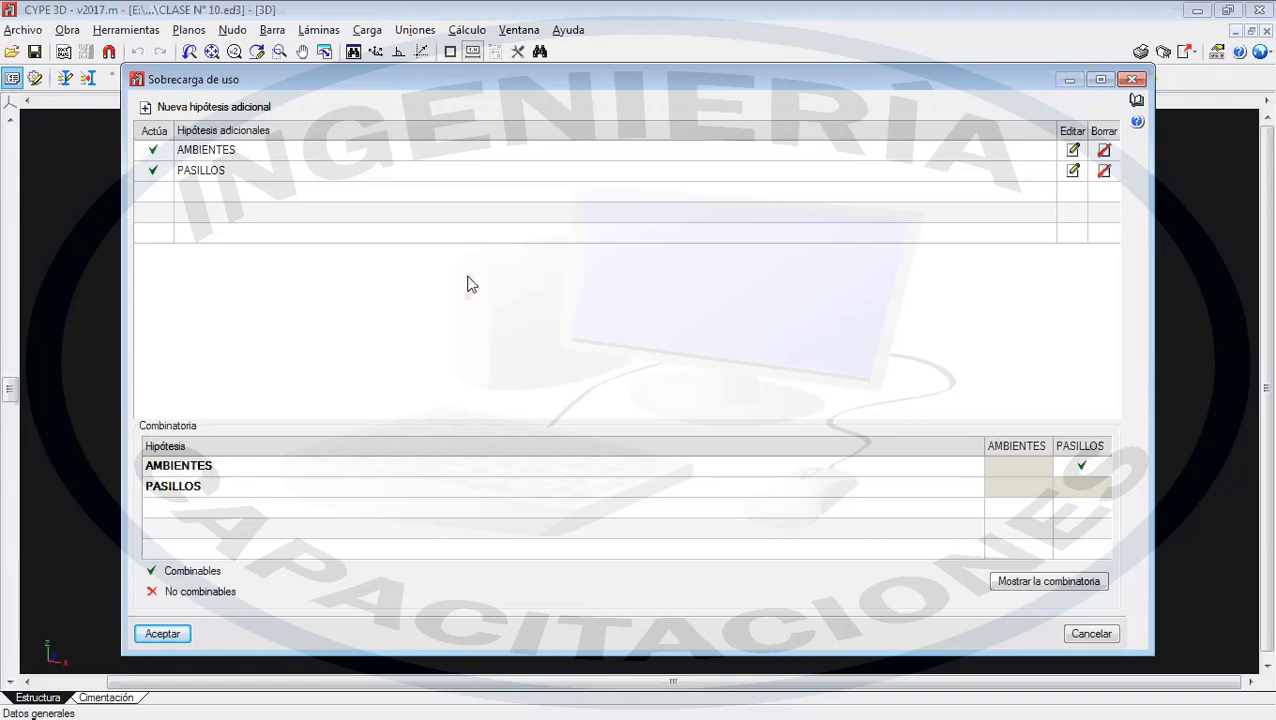
- Review the combinations of AMBIENTES and PASILLOS and accept the Sobrecarga (Uso 1) hypotheses
{"action": "left_click", "coordinate": [1030, 583]}
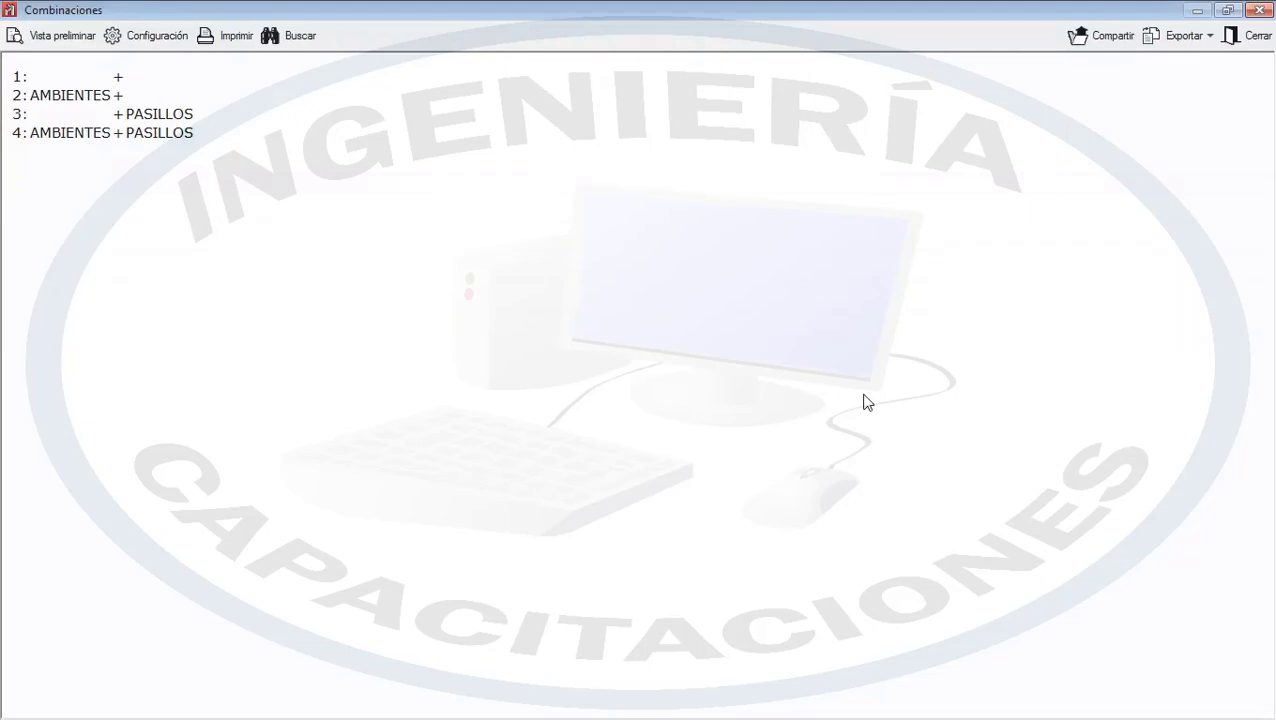
{"action": "left_click", "coordinate": [1250, 35]}
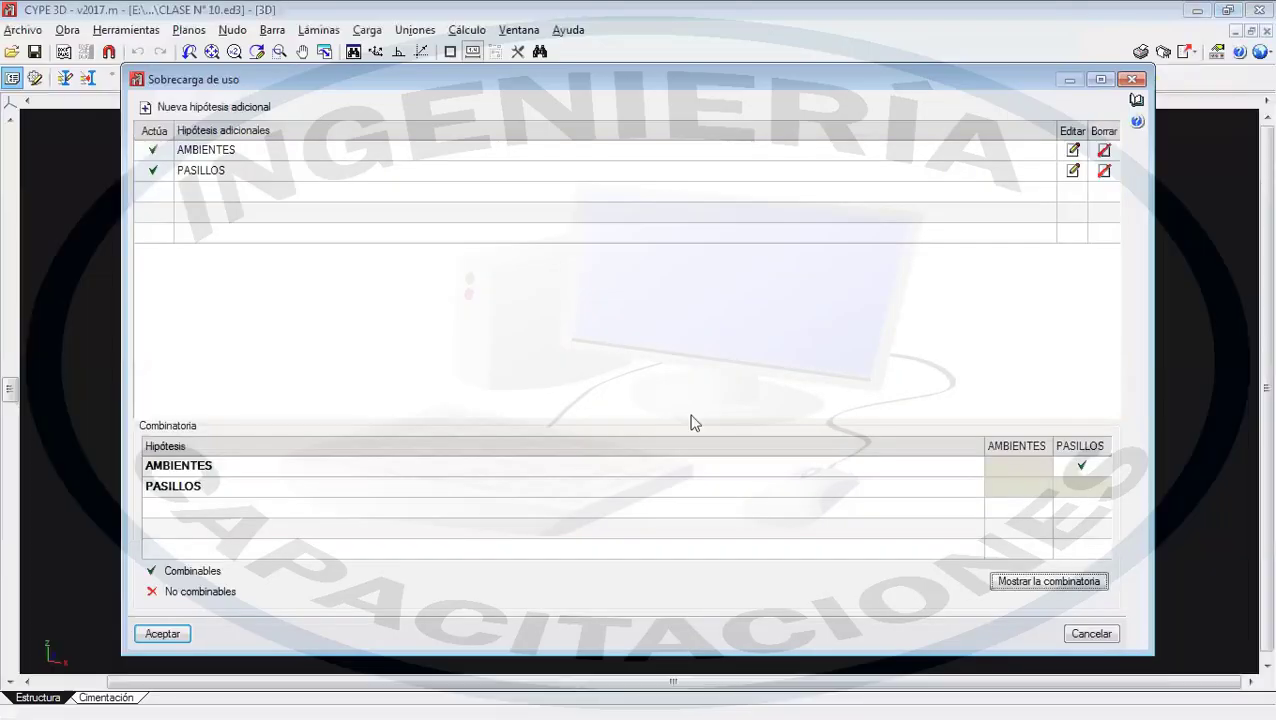
{"action": "left_click", "coordinate": [180, 637]}
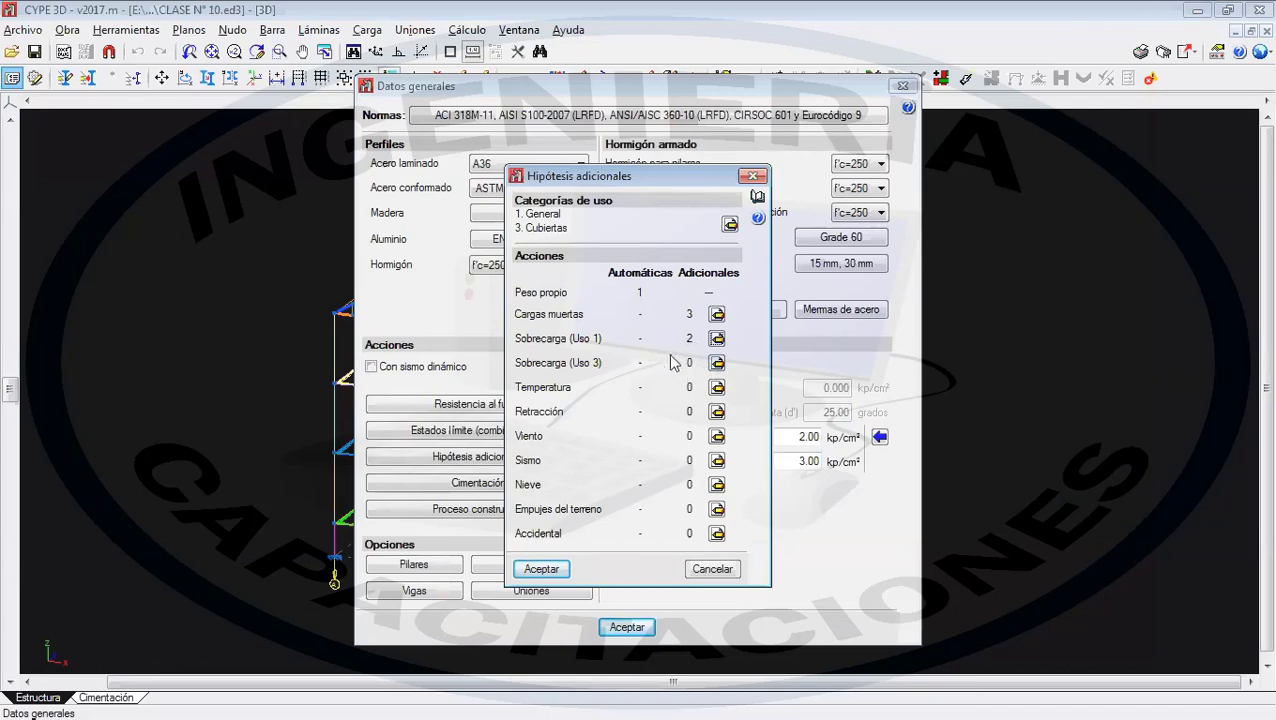
- Add an additional live-load hypothesis for Sobrecarga (Uso 3) with the reference MANTENIMIENTO
{"action": "left_click", "coordinate": [717, 362]}
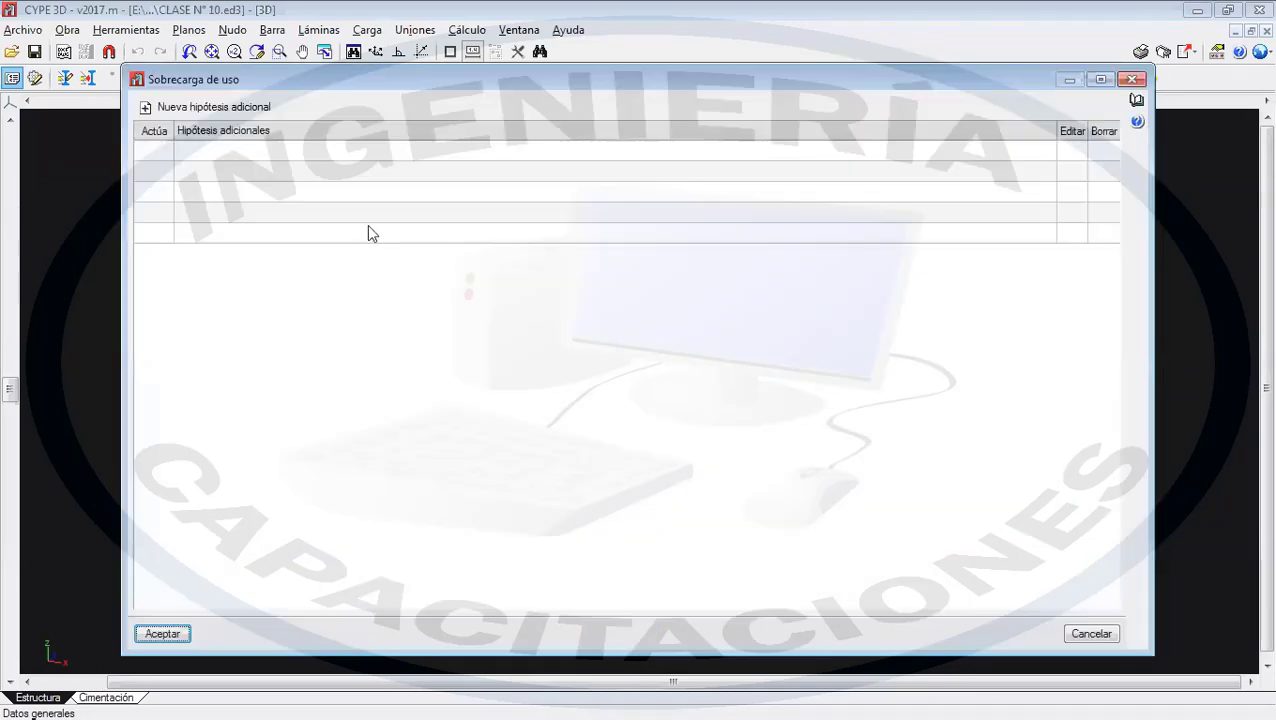
{"action": "left_click", "coordinate": [210, 107]}
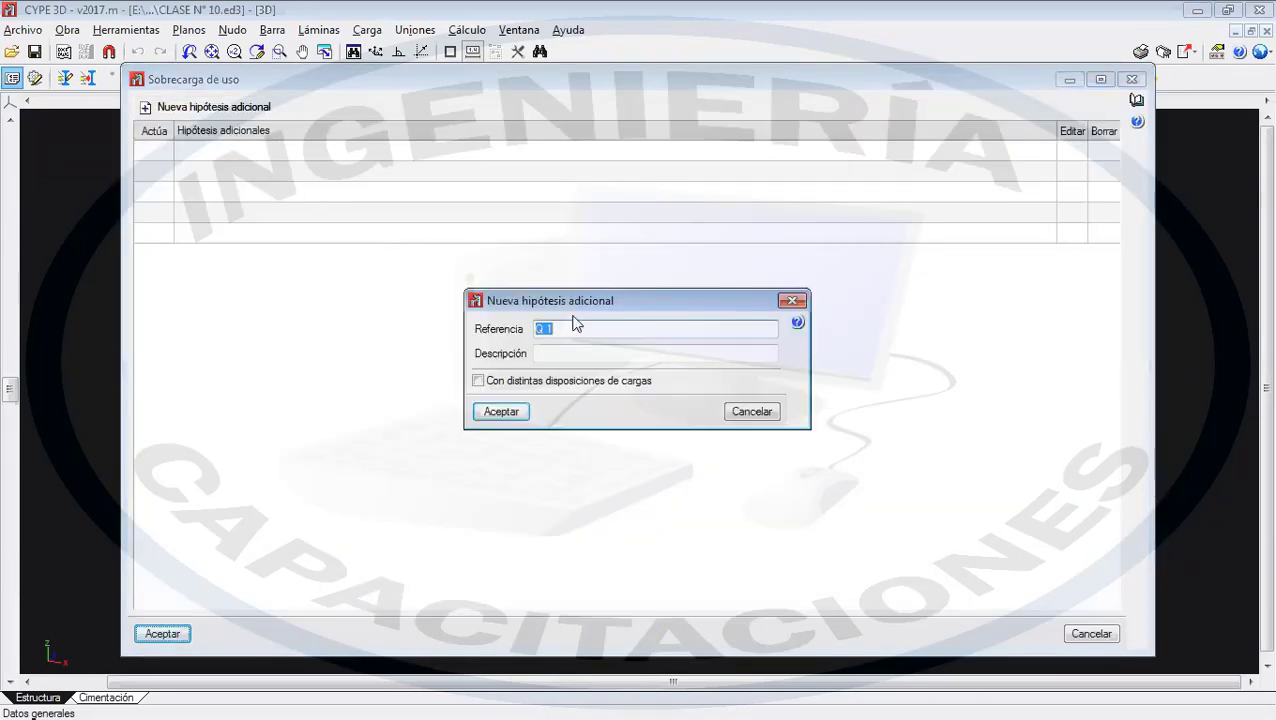
{"action": "type", "text": "MANTENI"}
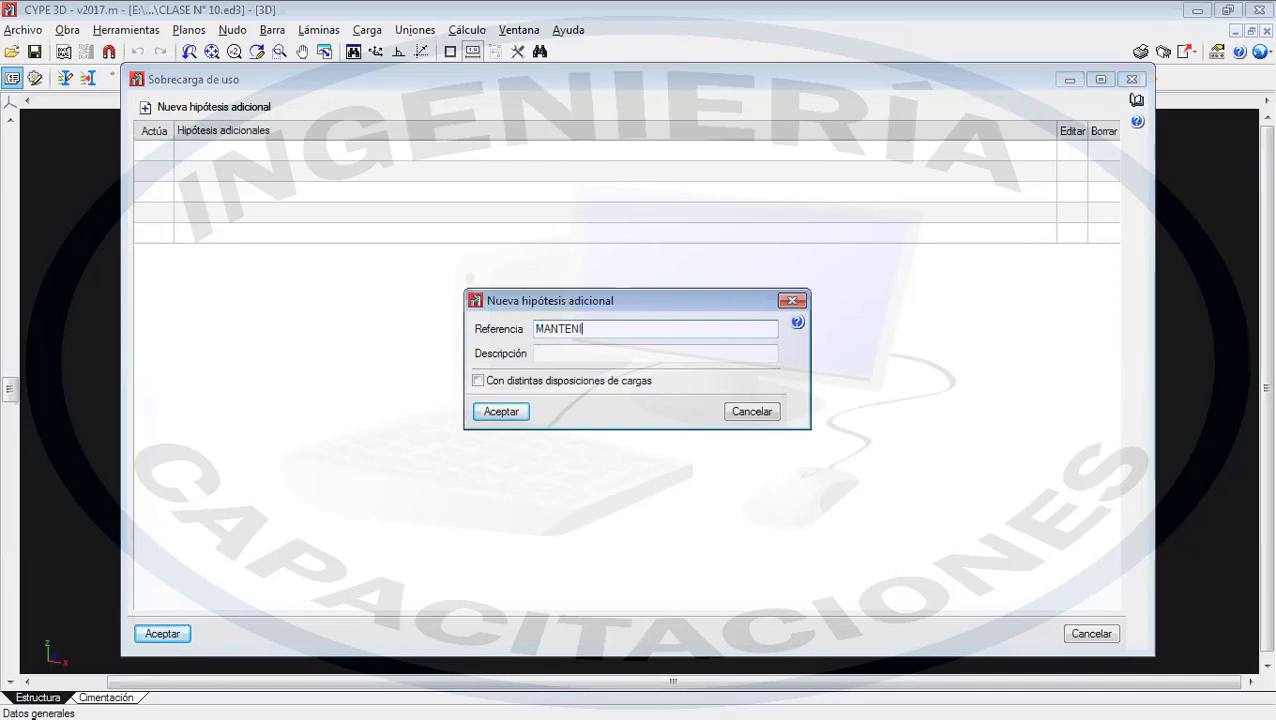
{"action": "type", "text": "MIENTO"}
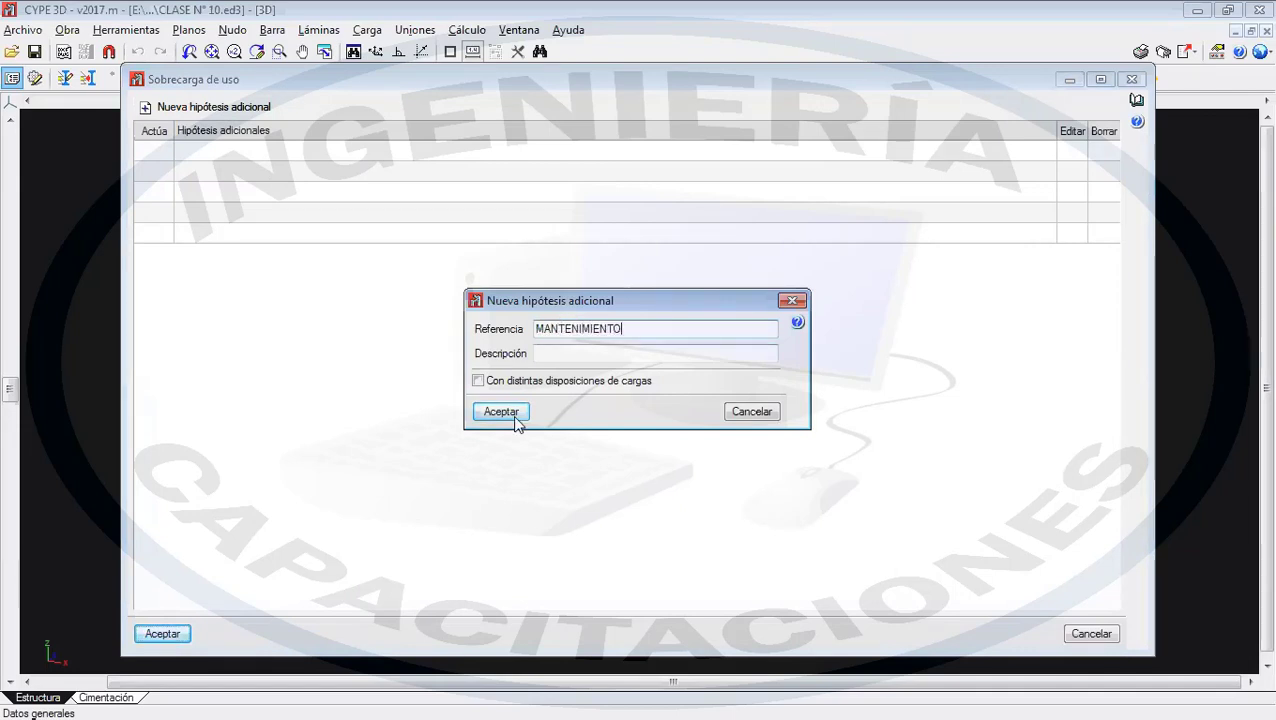
{"action": "left_click", "coordinate": [514, 418]}
- Add a second Sobrecarga (Uso 3) hypothesis with the reference GRANIZO and show its combinations with MANTENIMIENTO
{"action": "left_click", "coordinate": [190, 107]}
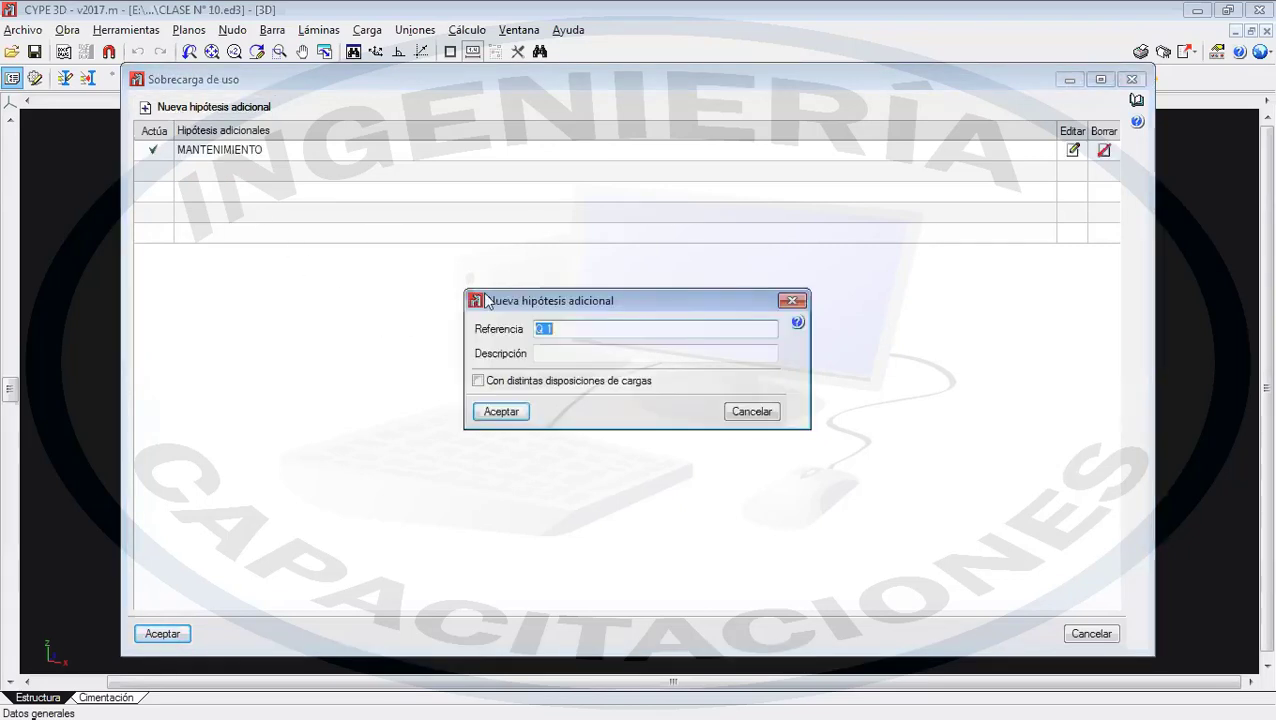
{"action": "type", "text": "GRANI"}
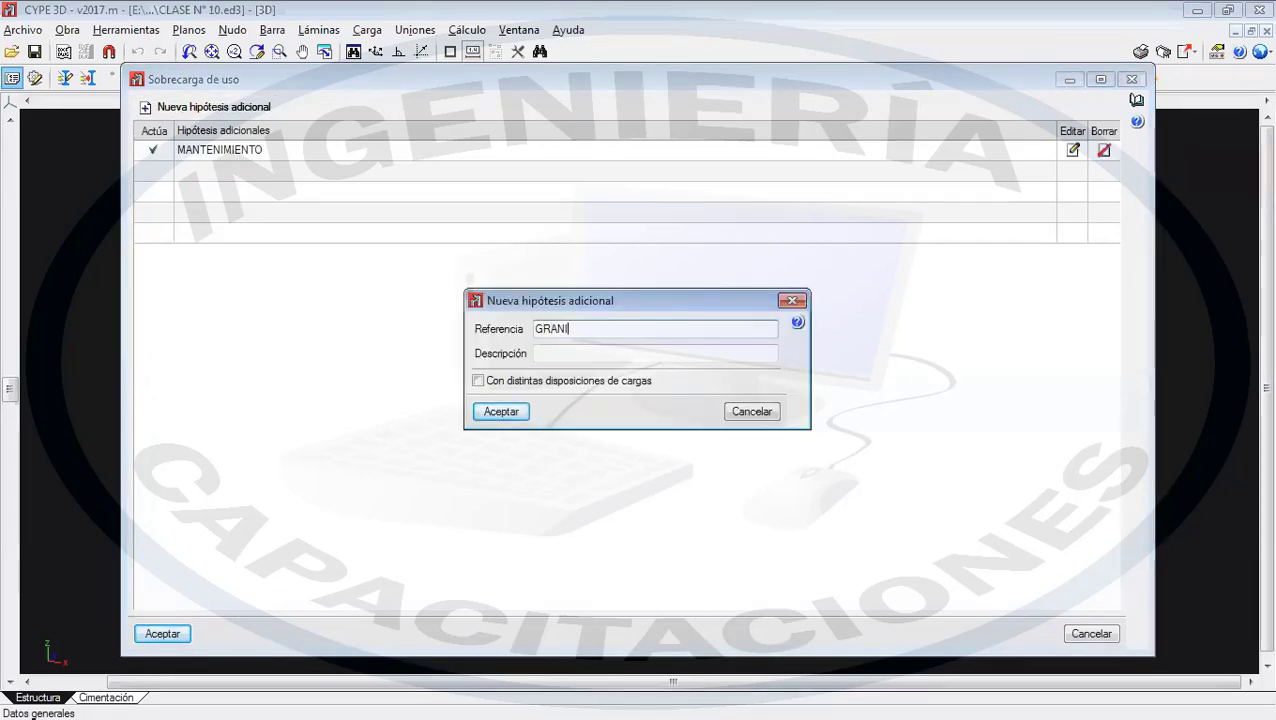
{"action": "type", "text": "ZO"}
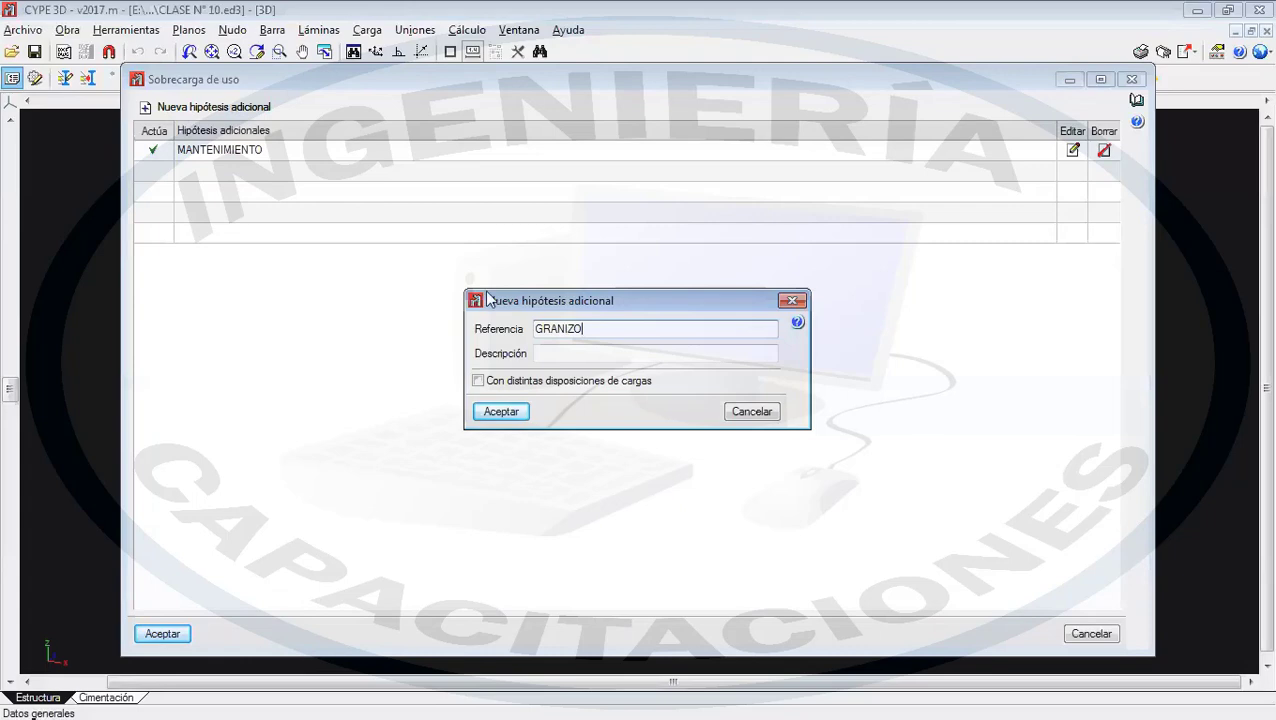
{"action": "left_click", "coordinate": [505, 415]}
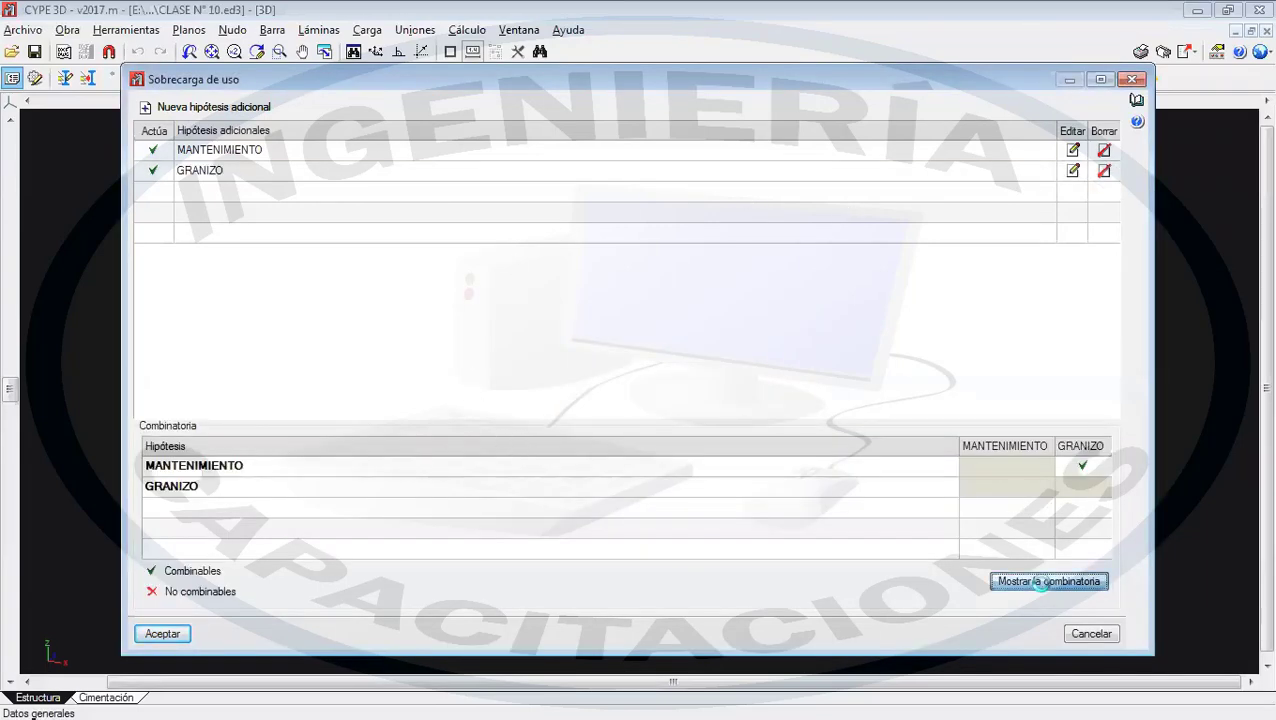
{"action": "left_click", "coordinate": [1042, 582]}
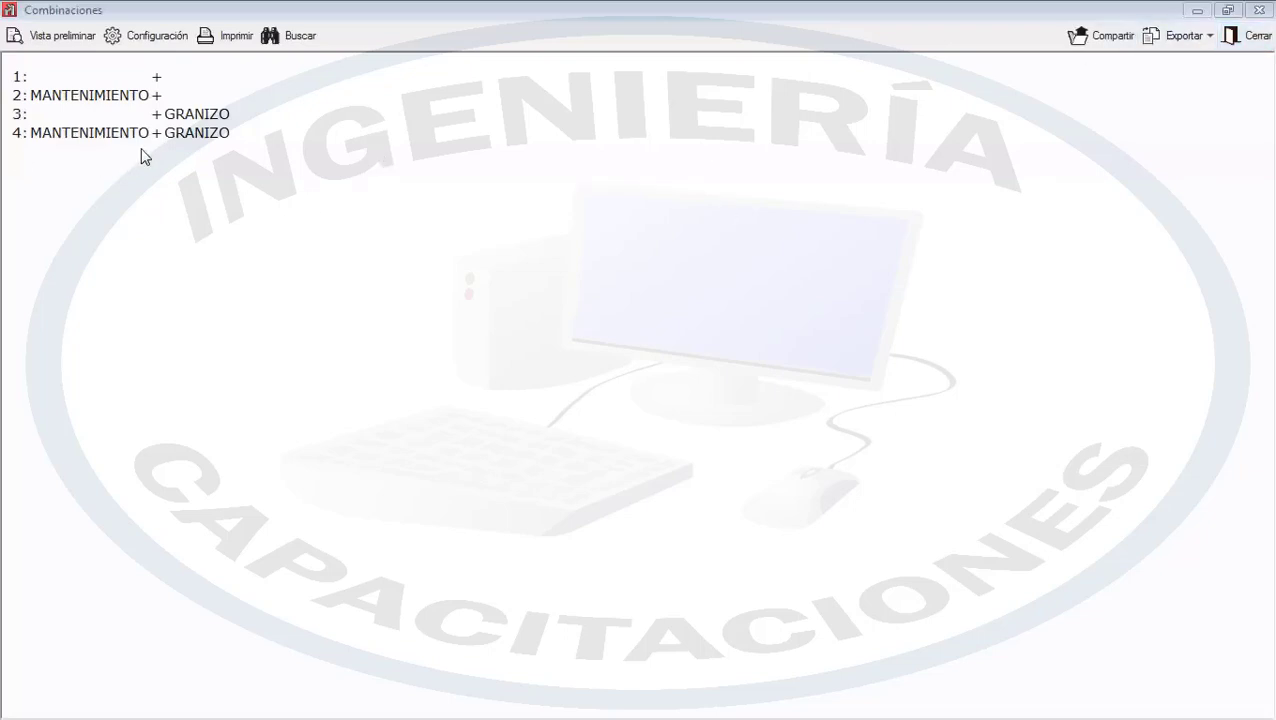
- Make MANTENIMIENTO and GRANIZO non-combinable, review the resulting combinations and accept the Sobrecarga (Uso 3) hypotheses
{"action": "left_click", "coordinate": [1250, 36]}
{"action": "left_click", "coordinate": [1082, 466]}
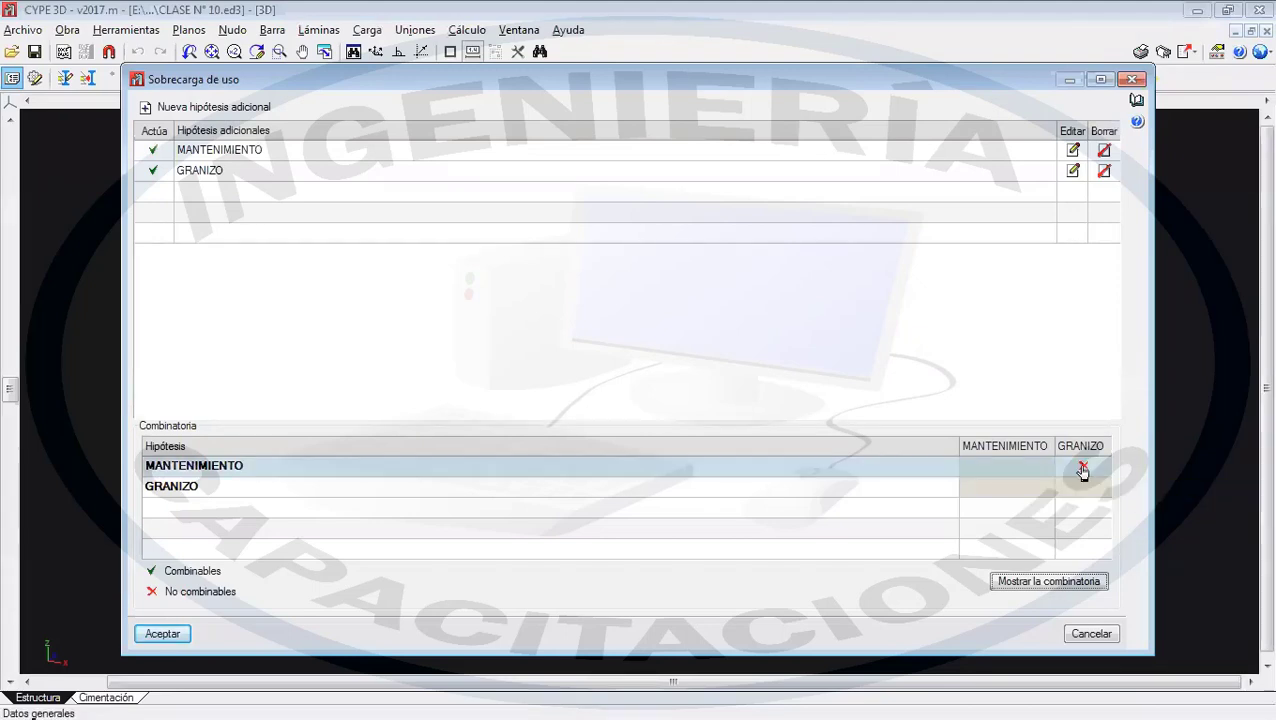
{"action": "left_click", "coordinate": [1069, 580]}
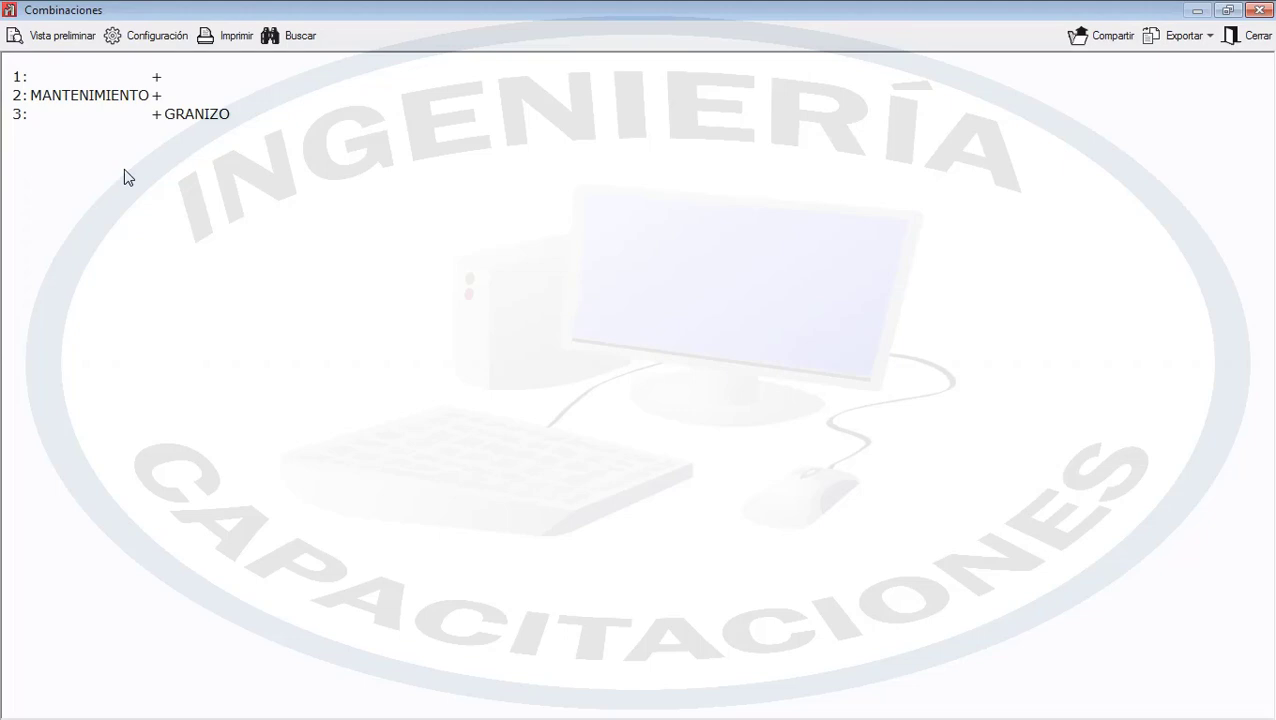
{"action": "left_click", "coordinate": [1247, 38]}
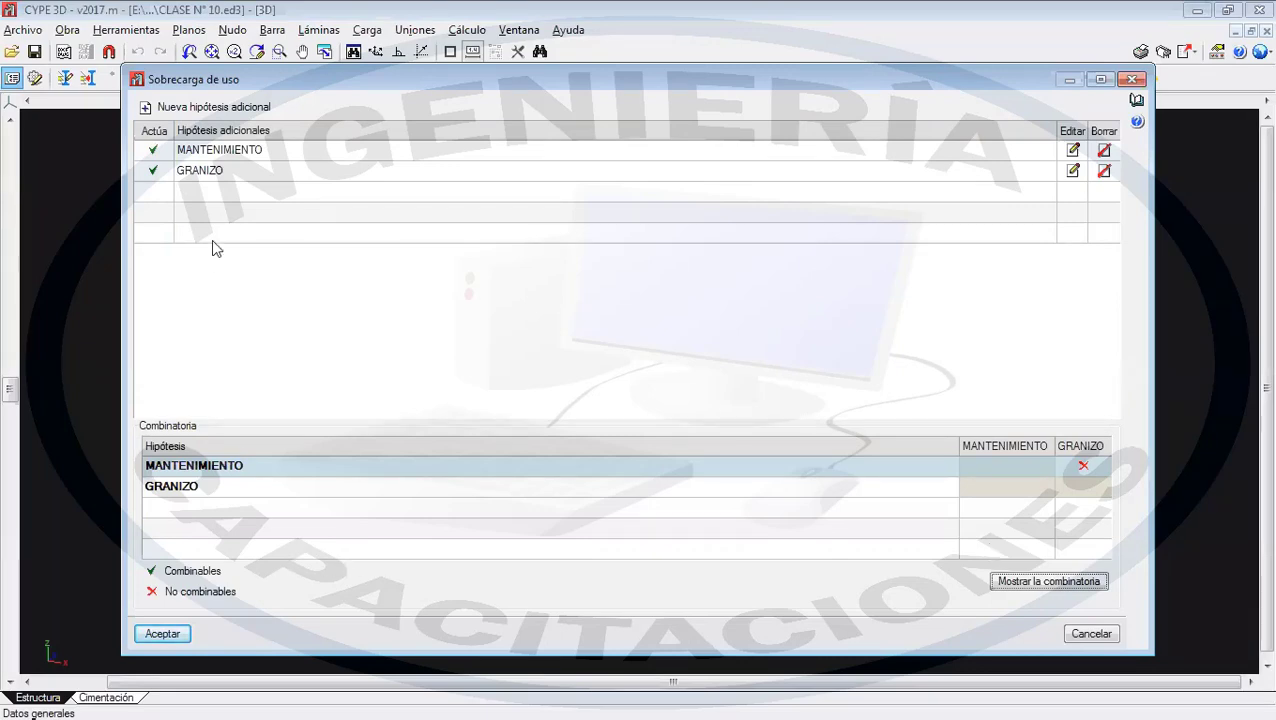
{"action": "left_click", "coordinate": [165, 634]}
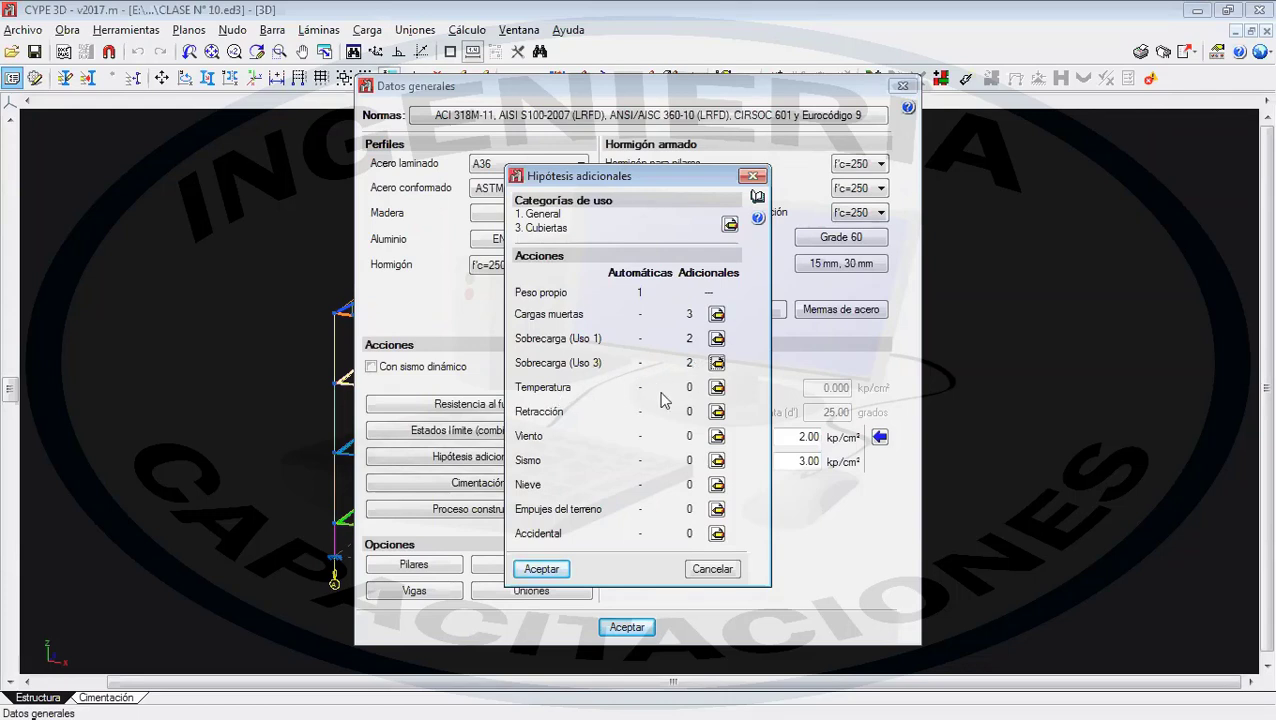
- Start a new additional wind (Viento) hypothesis with the reference V +X
{"action": "left_click", "coordinate": [718, 390]}
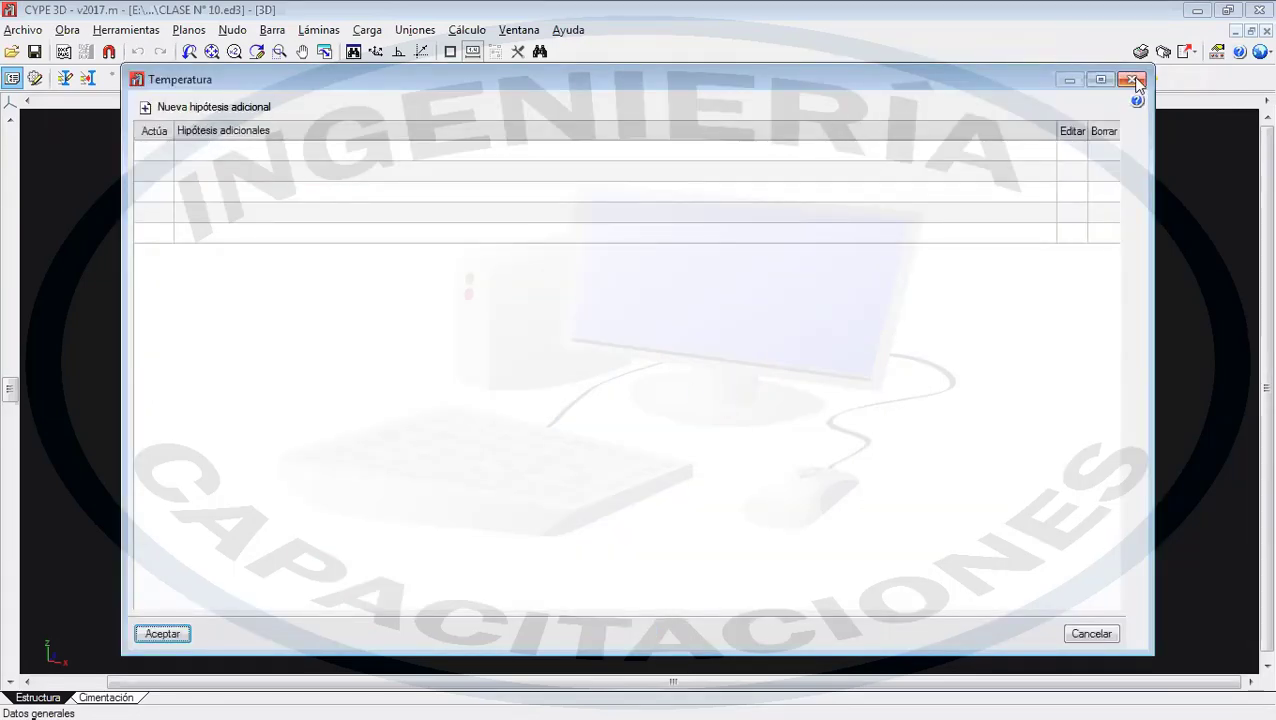
{"action": "left_click", "coordinate": [1131, 79]}
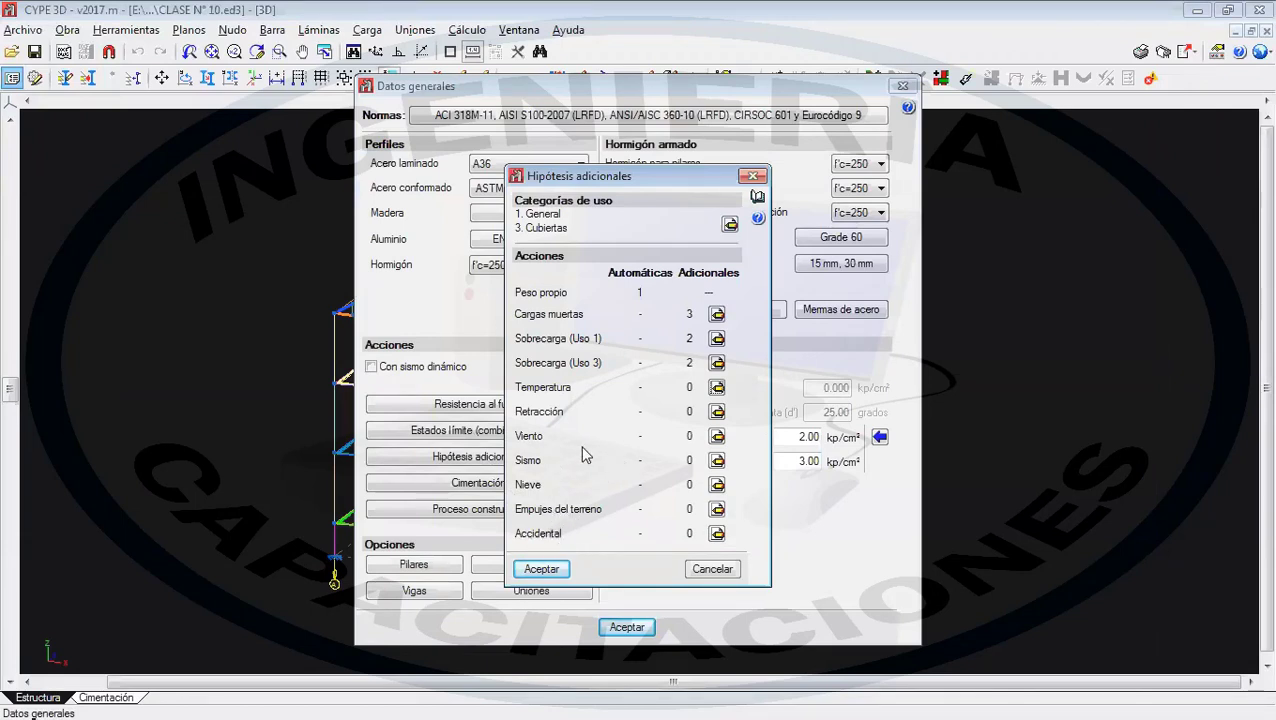
{"action": "left_click", "coordinate": [717, 436]}
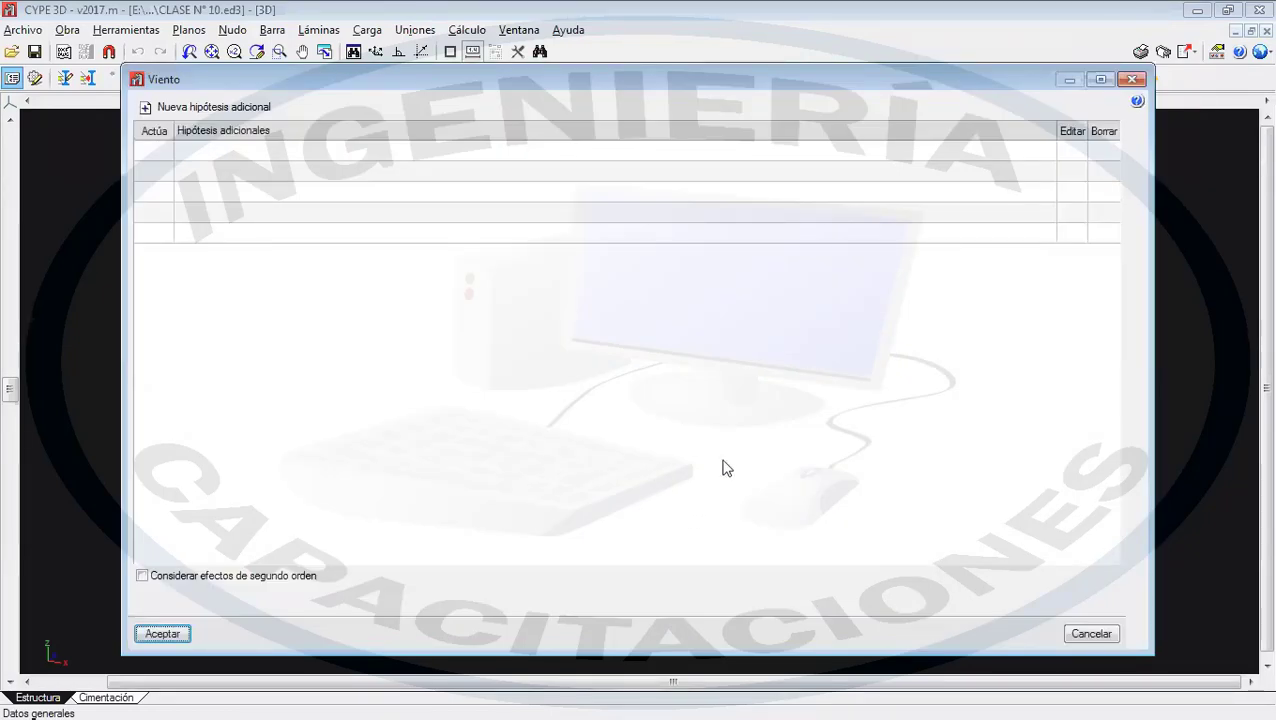
{"action": "left_click", "coordinate": [212, 107]}
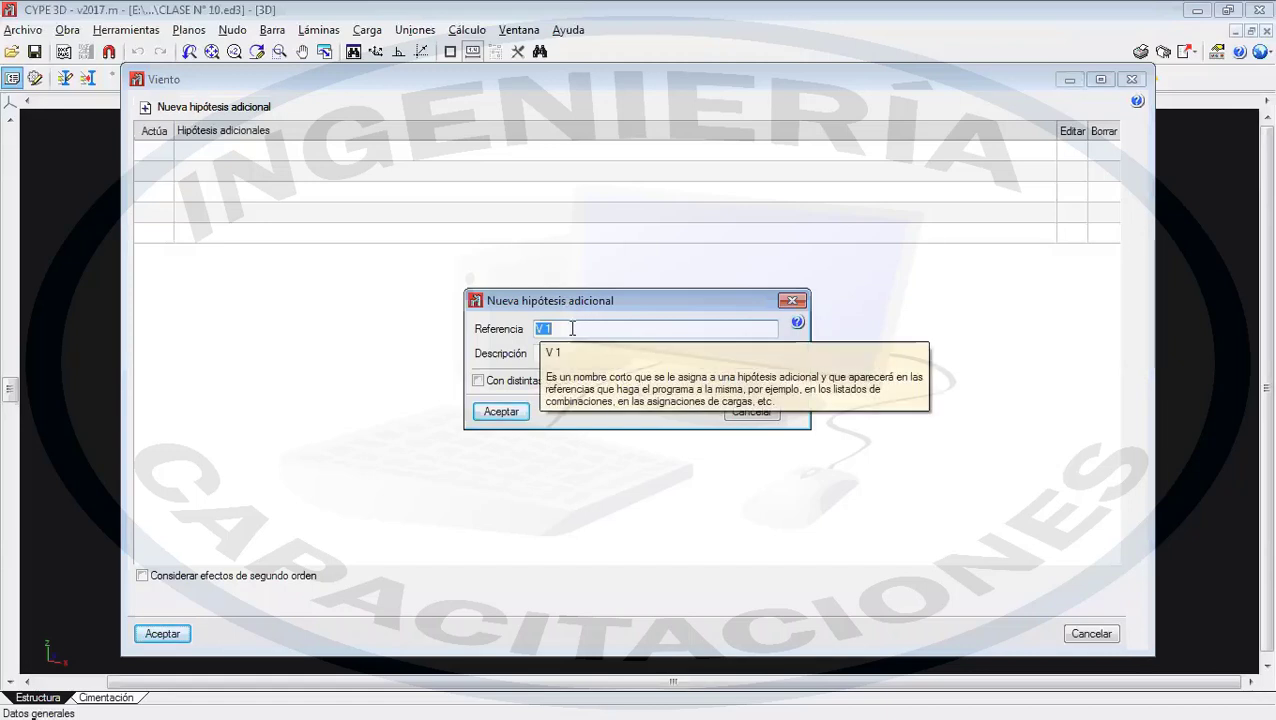
{"action": "type", "text": "V"}
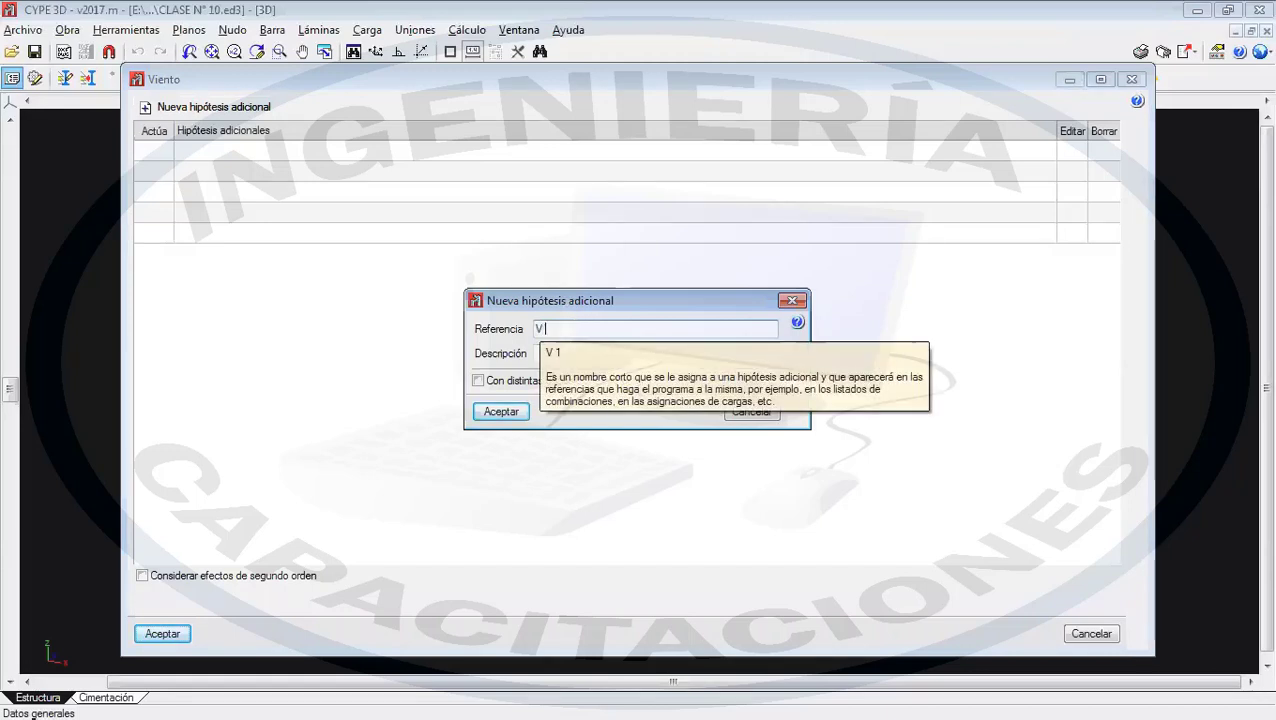
{"action": "type", "text": " +X"}
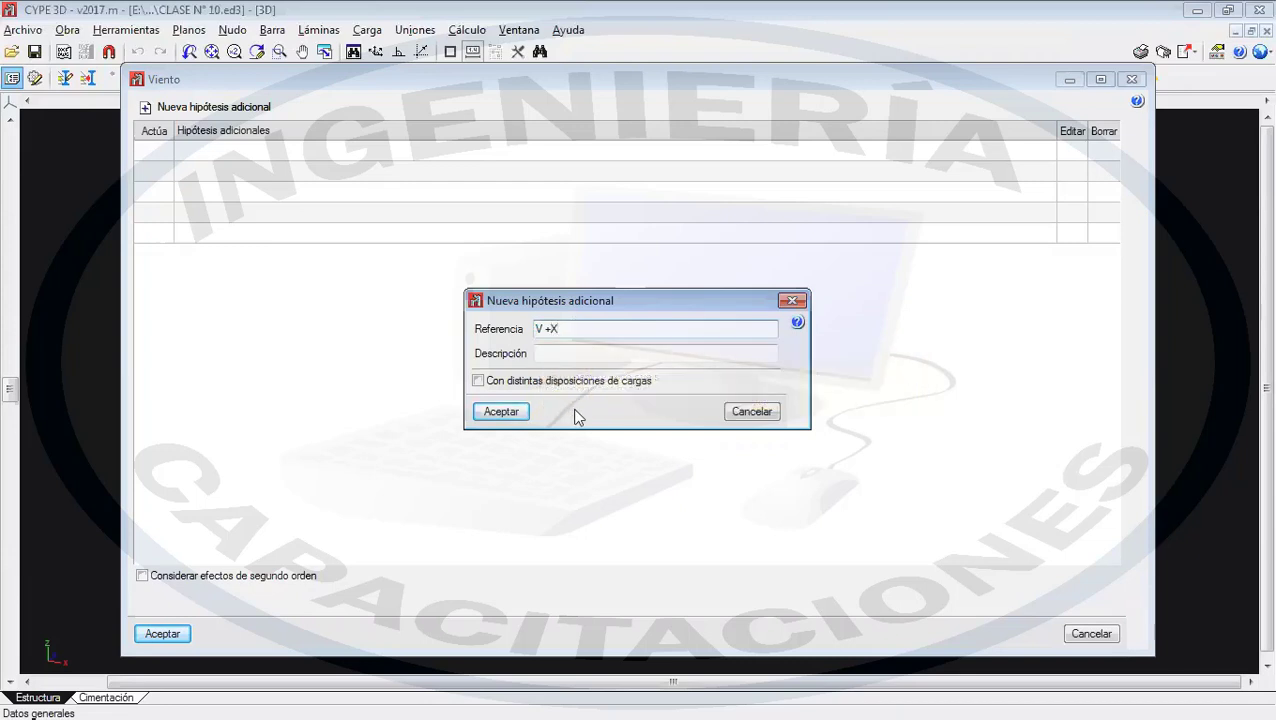
- Give the V +X hypothesis distinct load arrangements named PRESION and SUCCION, set as Compatibles, and accept it
{"action": "left_click", "coordinate": [479, 381]}
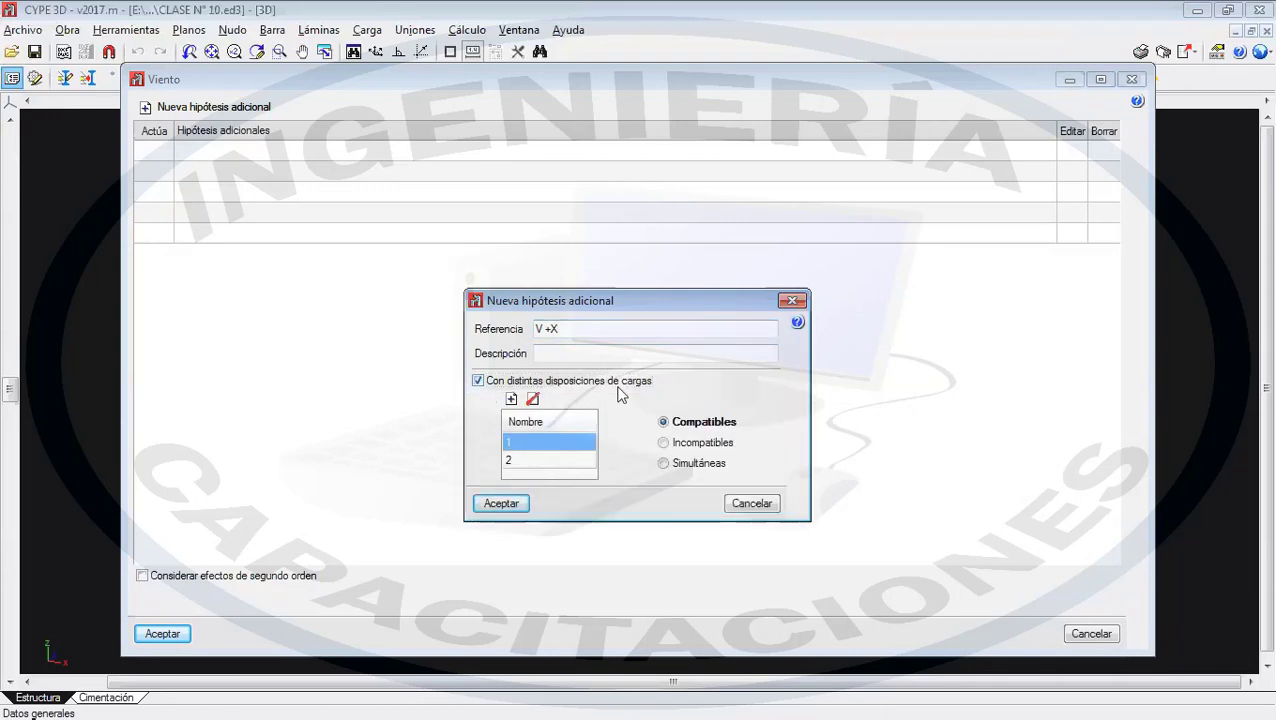
{"action": "left_click", "coordinate": [546, 445]}
{"action": "type", "text": "PRESION"}
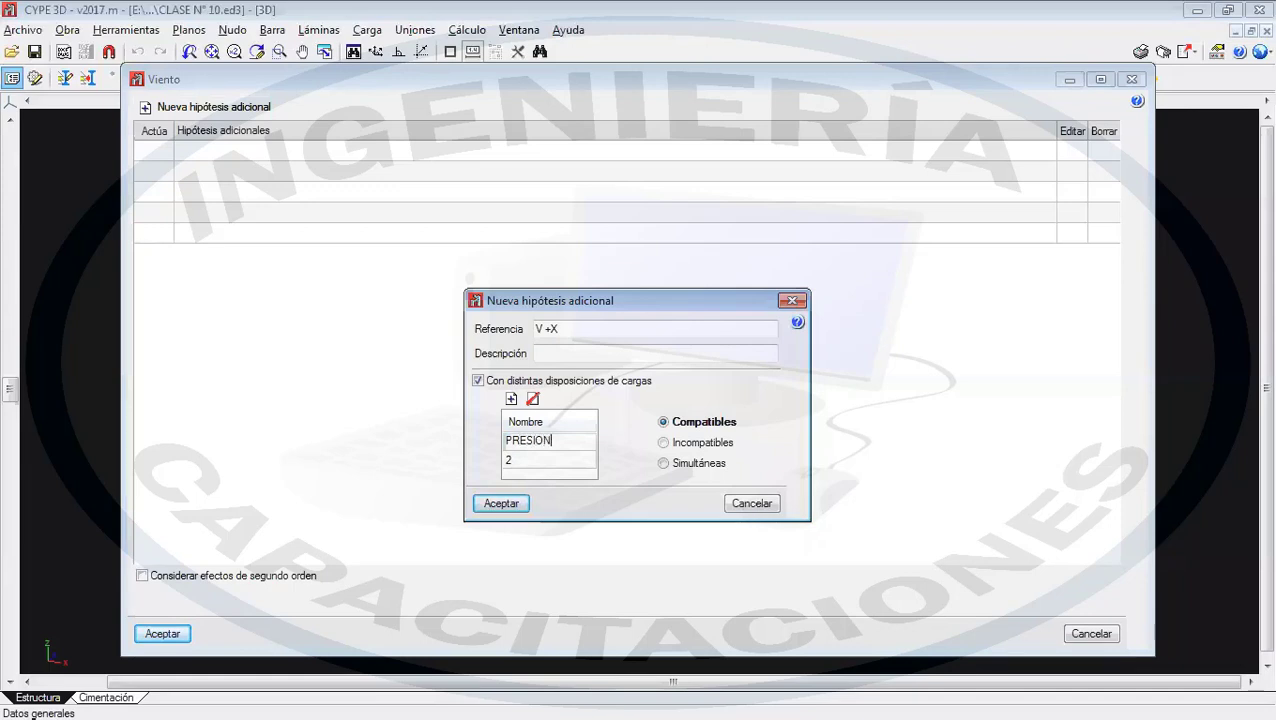
{"action": "left_click", "coordinate": [566, 463]}
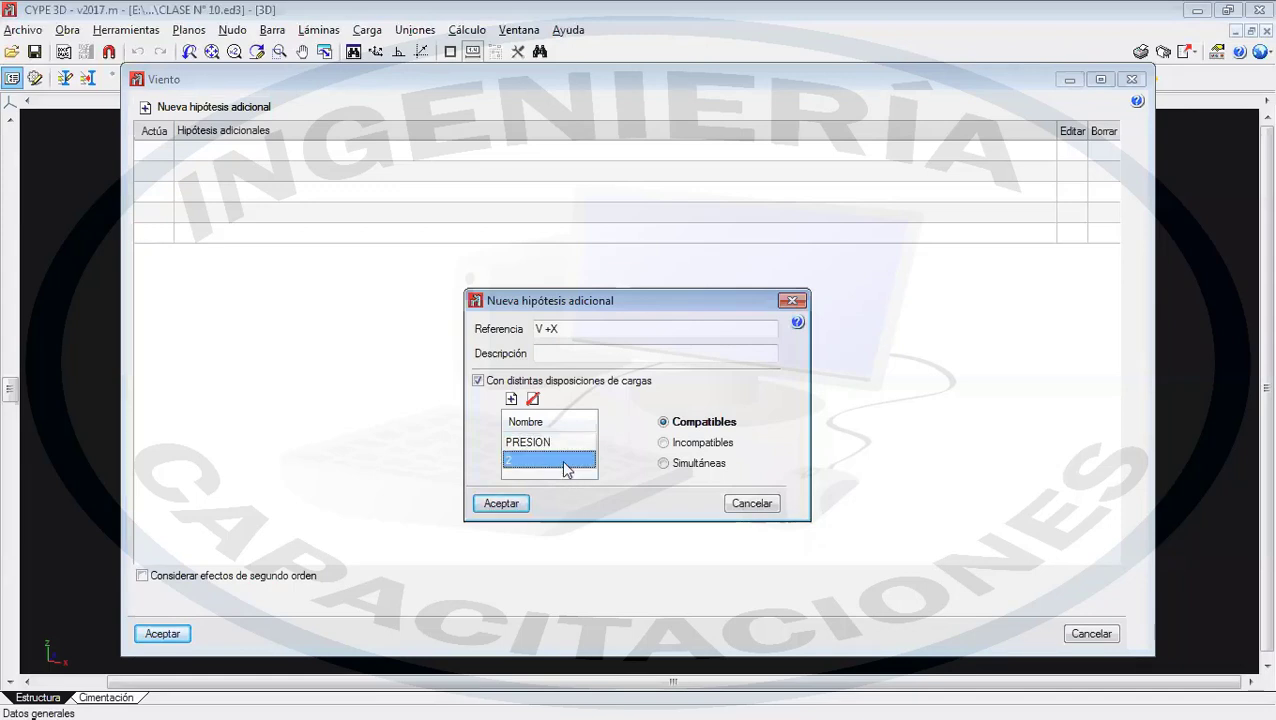
{"action": "left_click", "coordinate": [563, 463]}
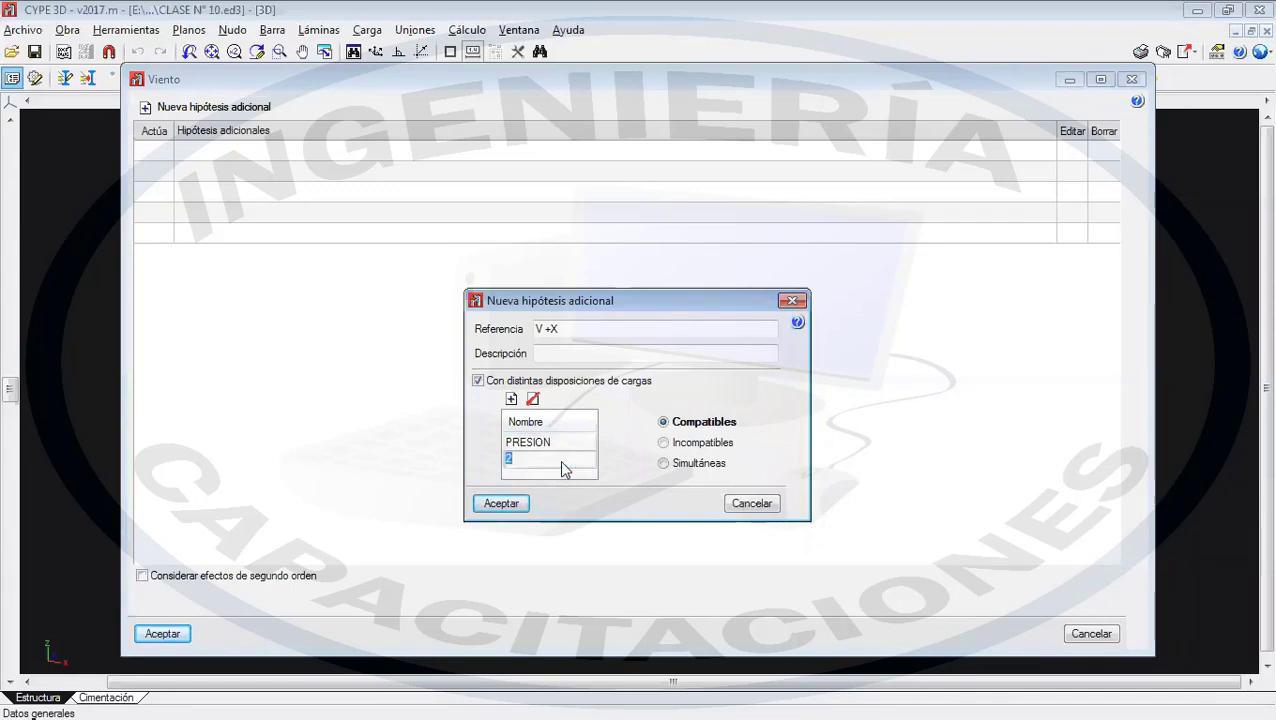
{"action": "type", "text": "SUCCION"}
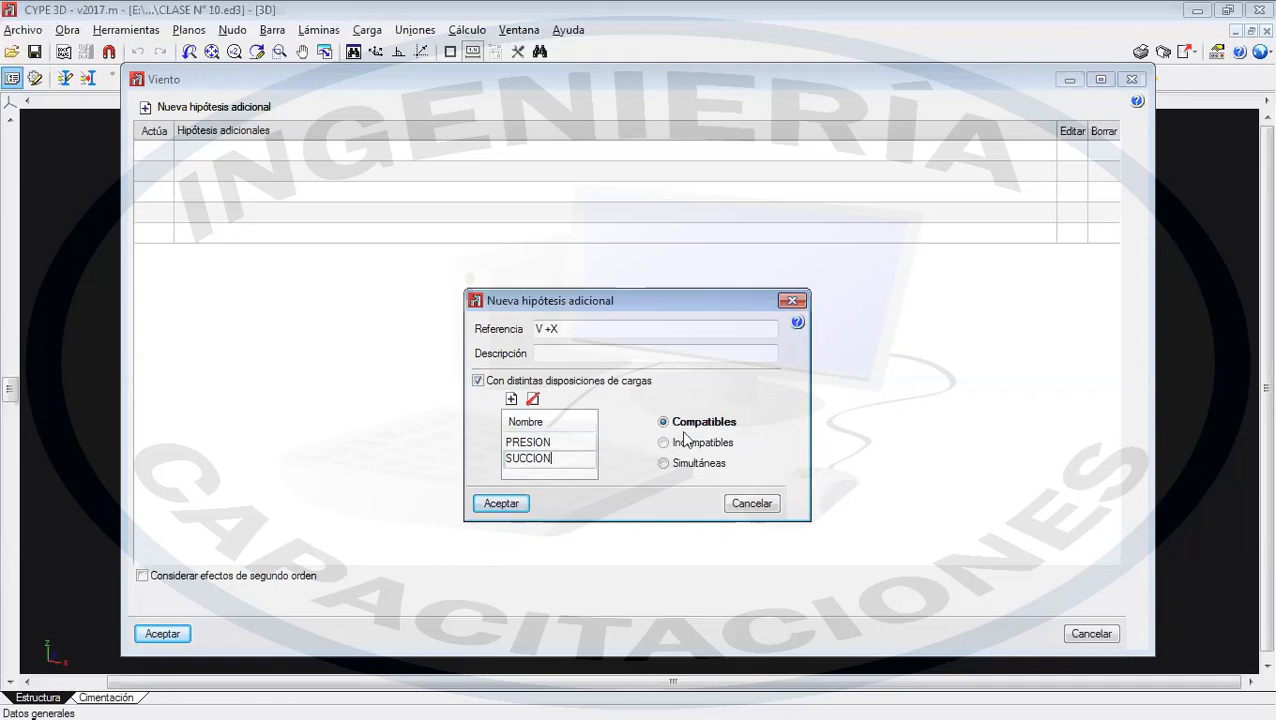
{"action": "mouse_move", "coordinate": [669, 445]}
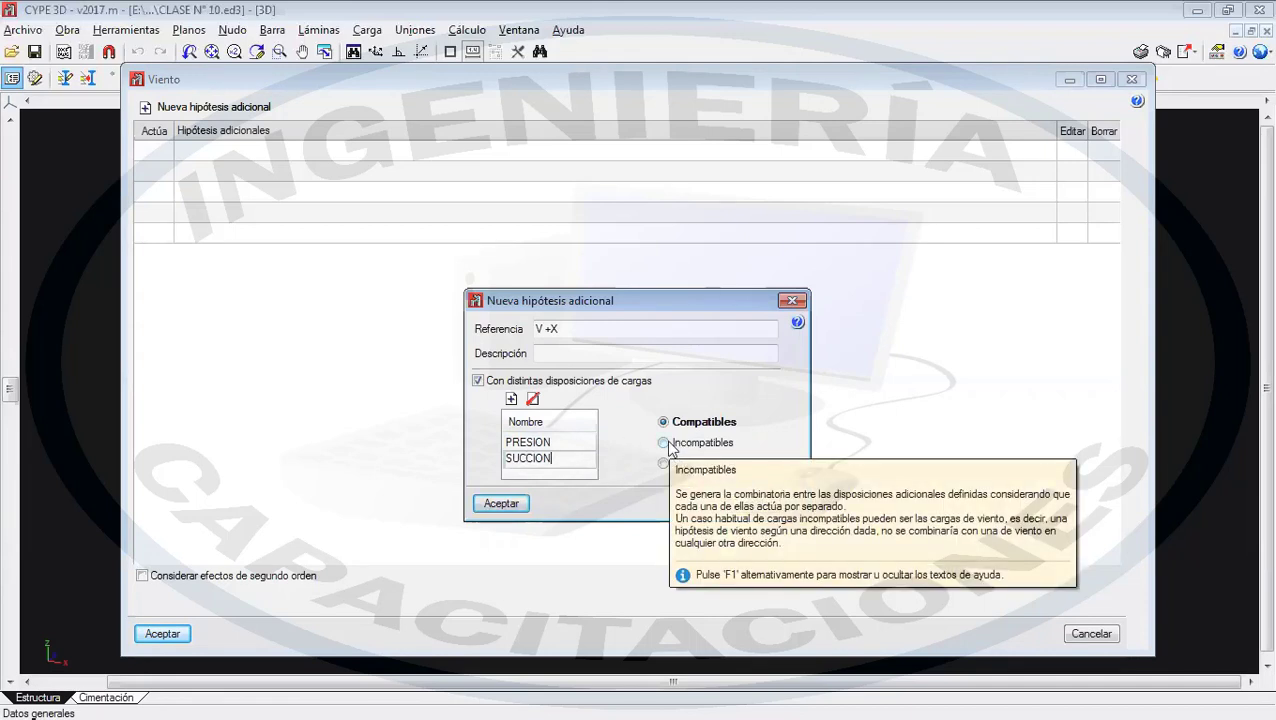
{"action": "left_click", "coordinate": [669, 444]}
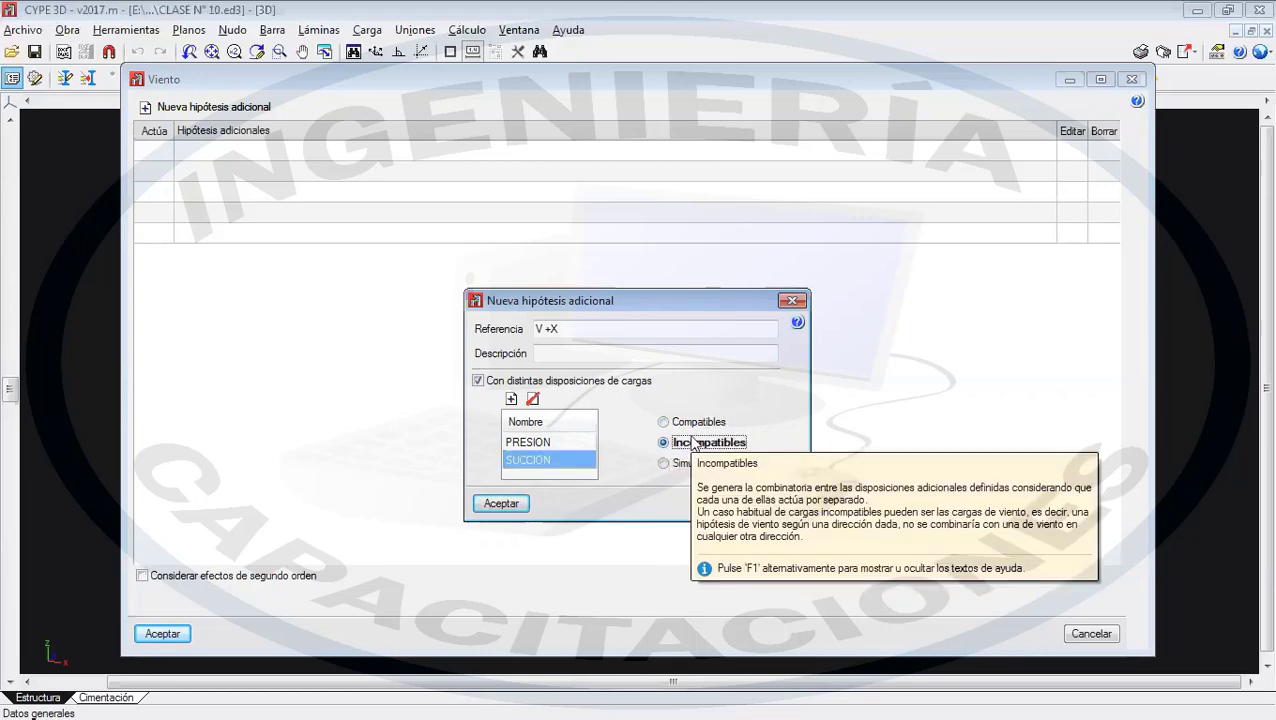
{"action": "left_click", "coordinate": [686, 422]}
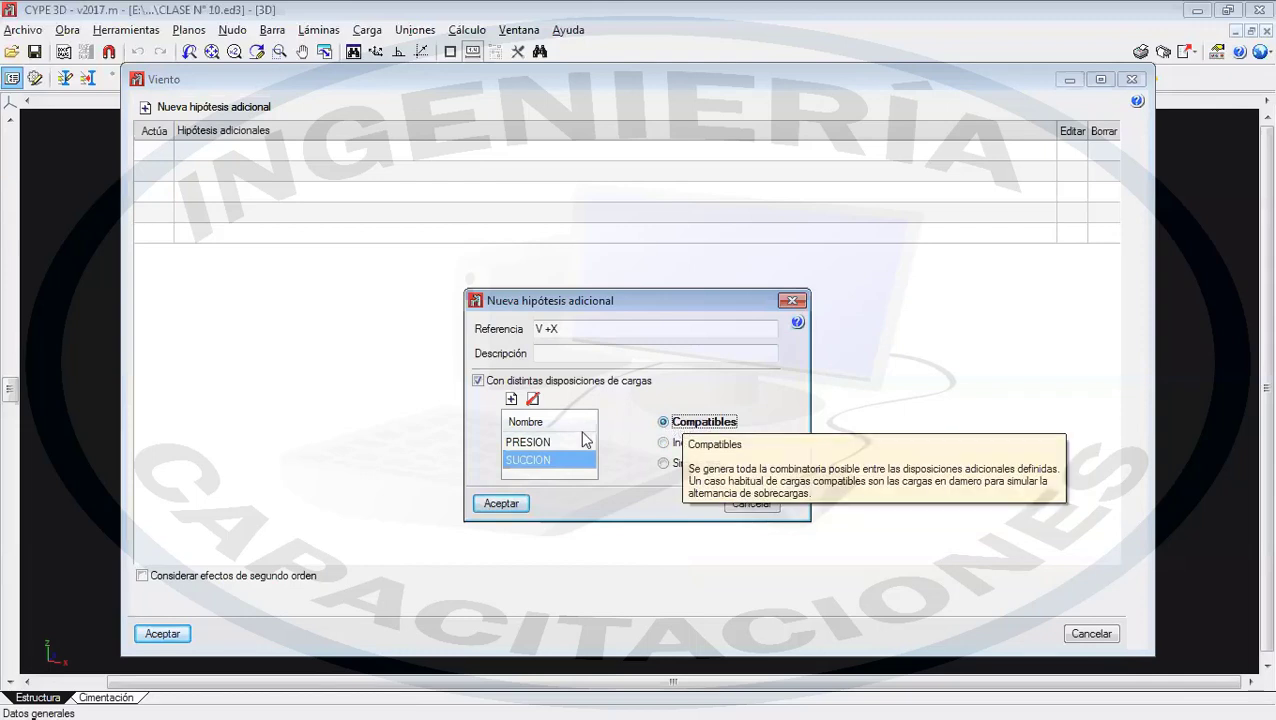
{"action": "left_click", "coordinate": [502, 503]}
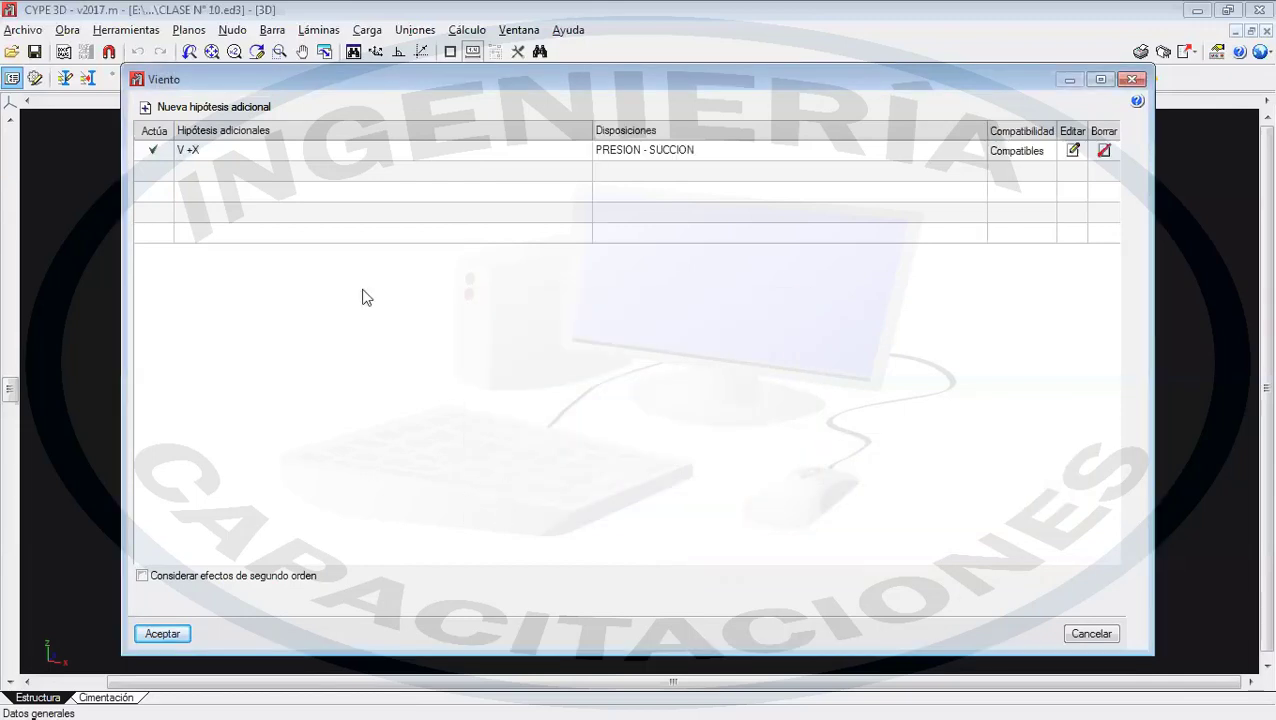
- Add a second wind hypothesis with the reference V -X and compatible load arrangements PRESION and SUCCION
{"action": "left_click", "coordinate": [186, 107]}
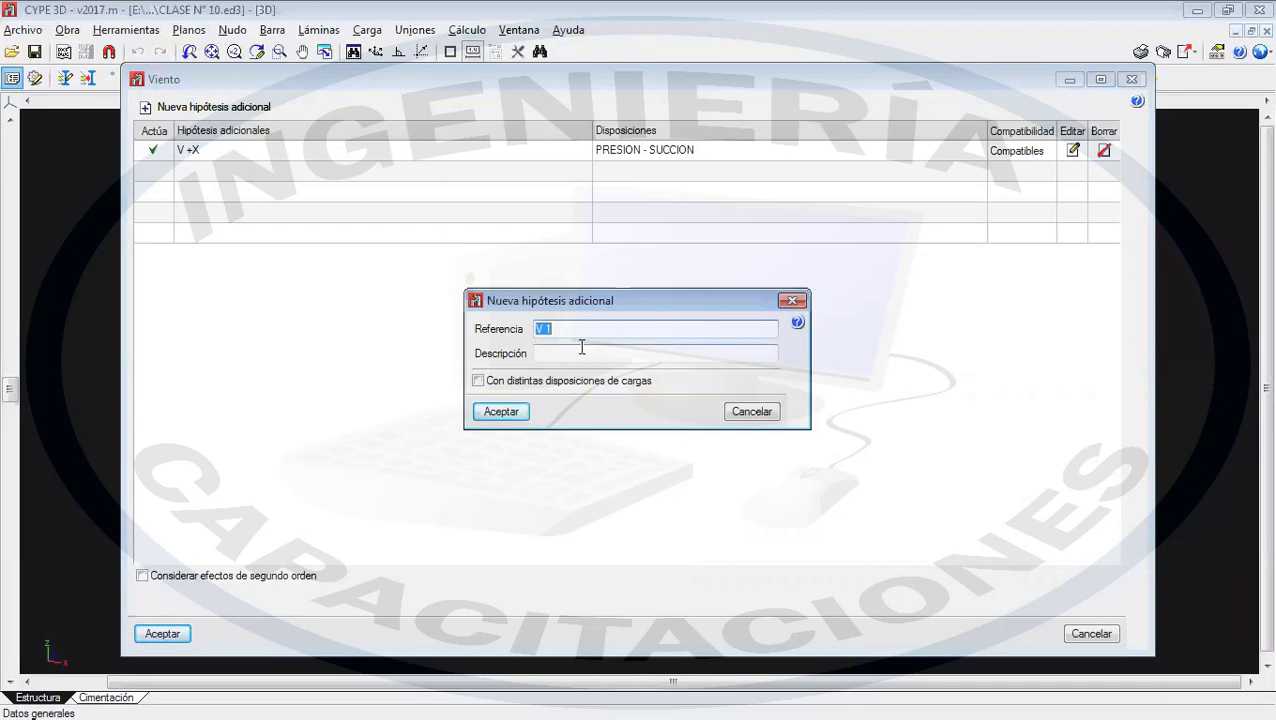
{"action": "type", "text": "V -"}
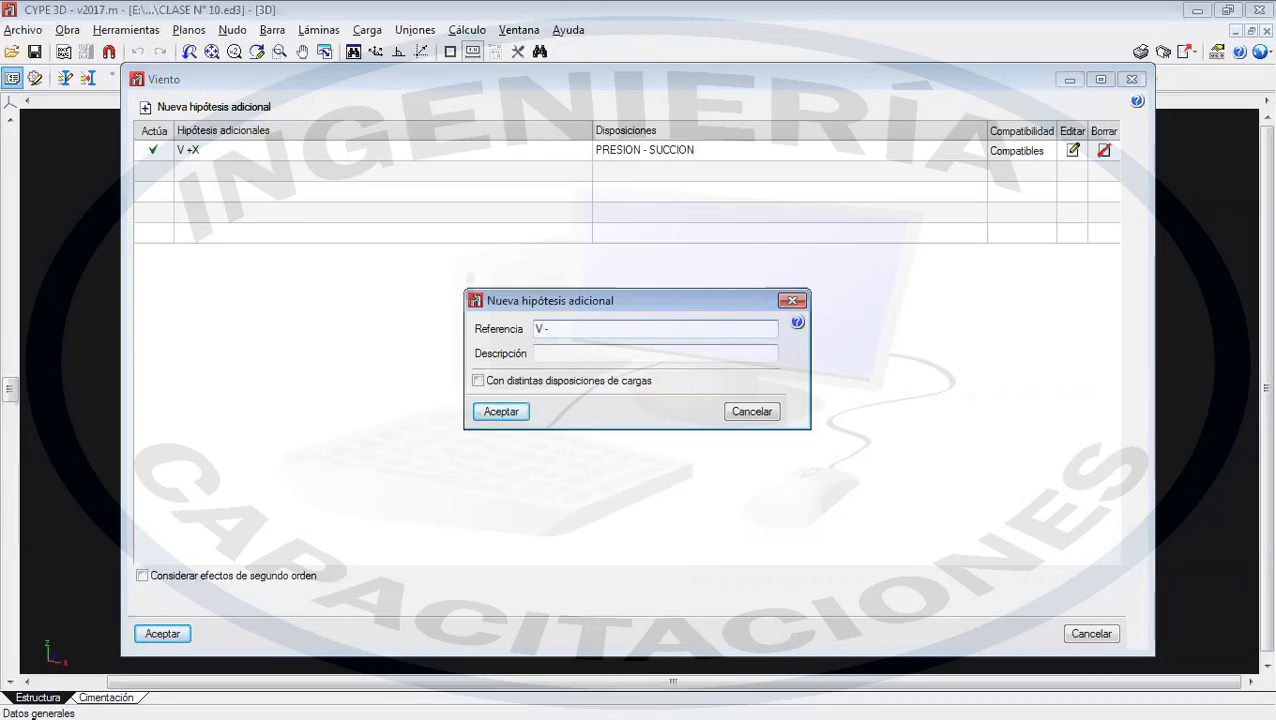
{"action": "type", "text": "X"}
{"action": "left_click", "coordinate": [544, 382]}
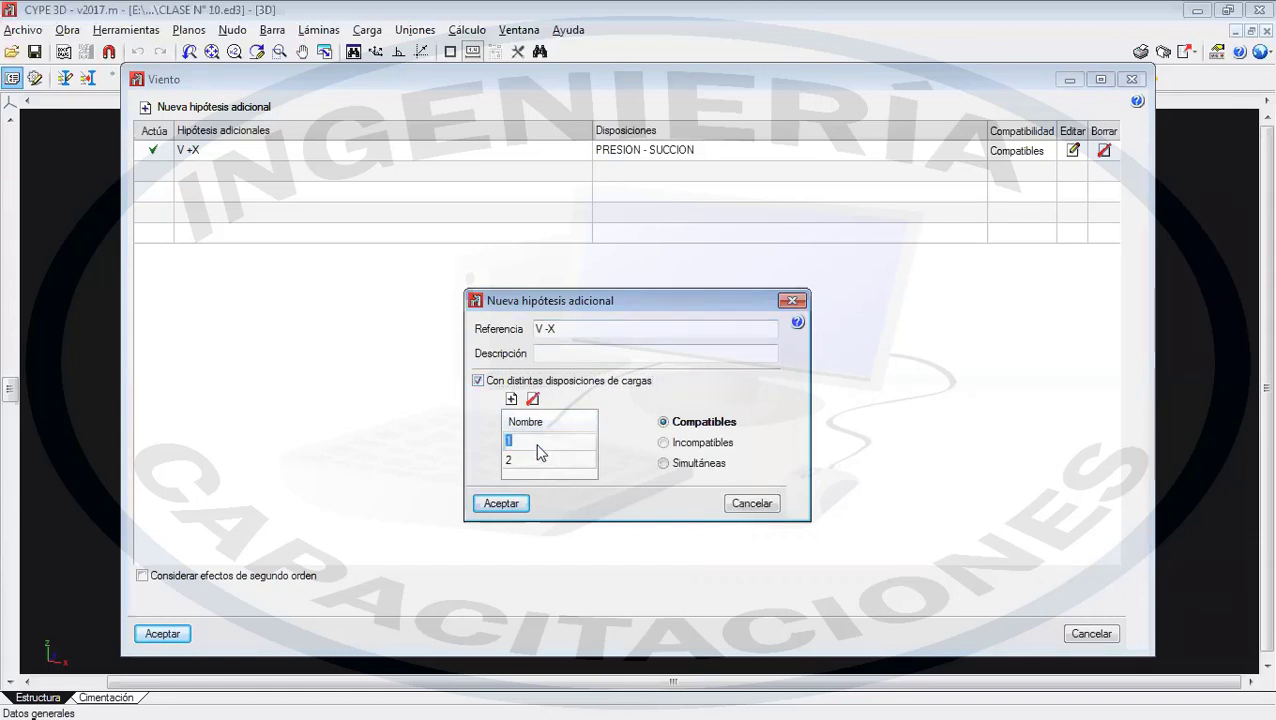
{"action": "type", "text": "PRESION"}
{"action": "left_click", "coordinate": [545, 466]}
{"action": "left_click", "coordinate": [556, 466]}
{"action": "type", "text": "SUCCION"}
{"action": "left_click", "coordinate": [500, 504]}
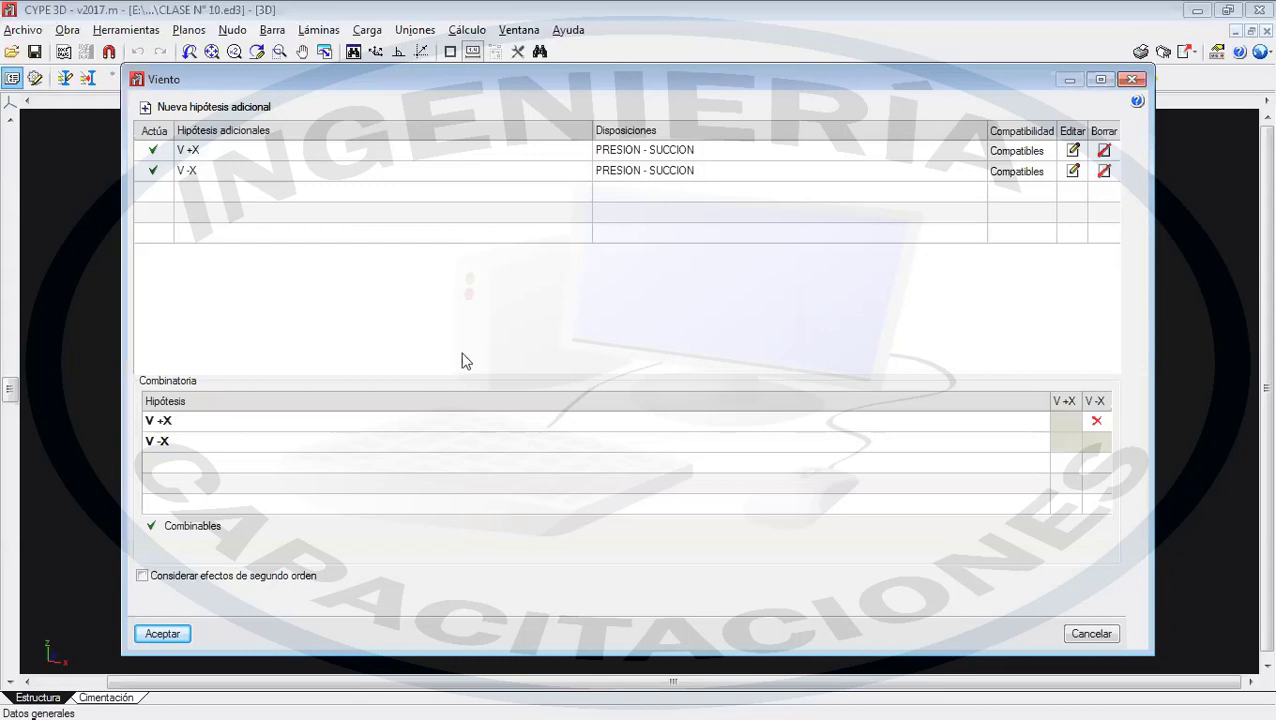
- Add a third wind hypothesis with the reference V +Y and compatible load arrangements PRESION and SUCCION
{"action": "left_click", "coordinate": [195, 108]}
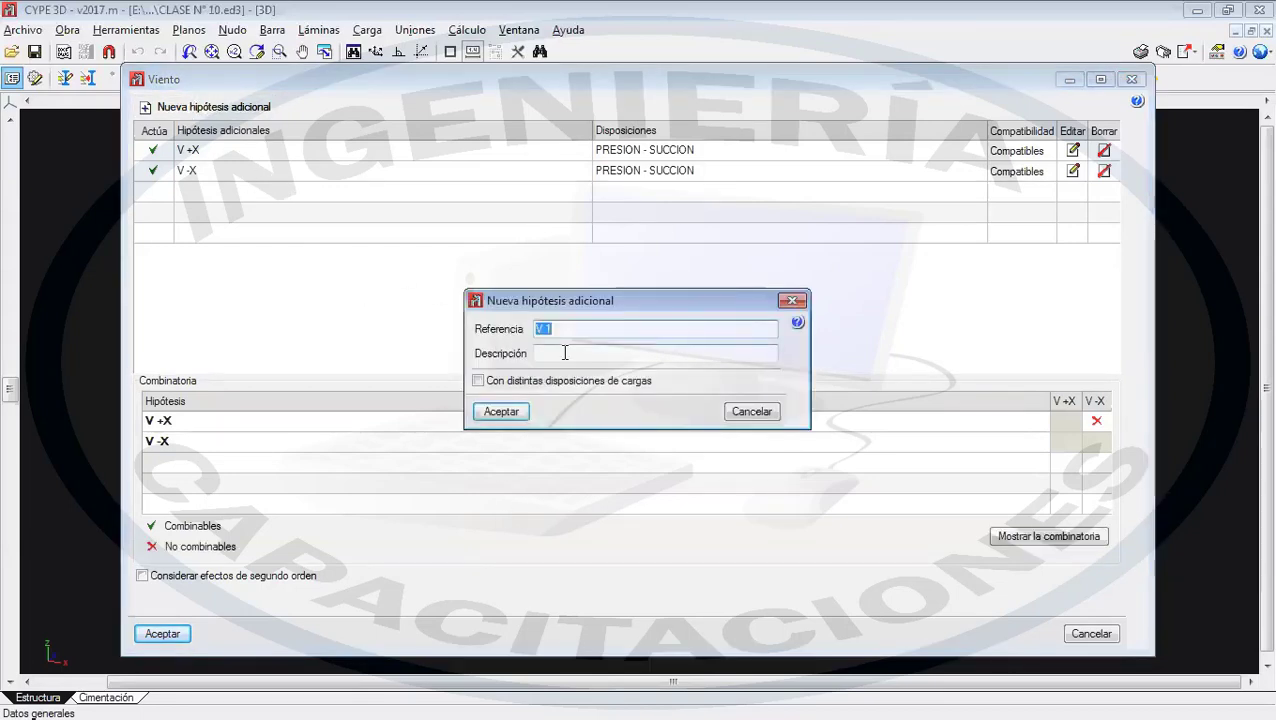
{"action": "type", "text": "V +Y"}
{"action": "left_click", "coordinate": [550, 382]}
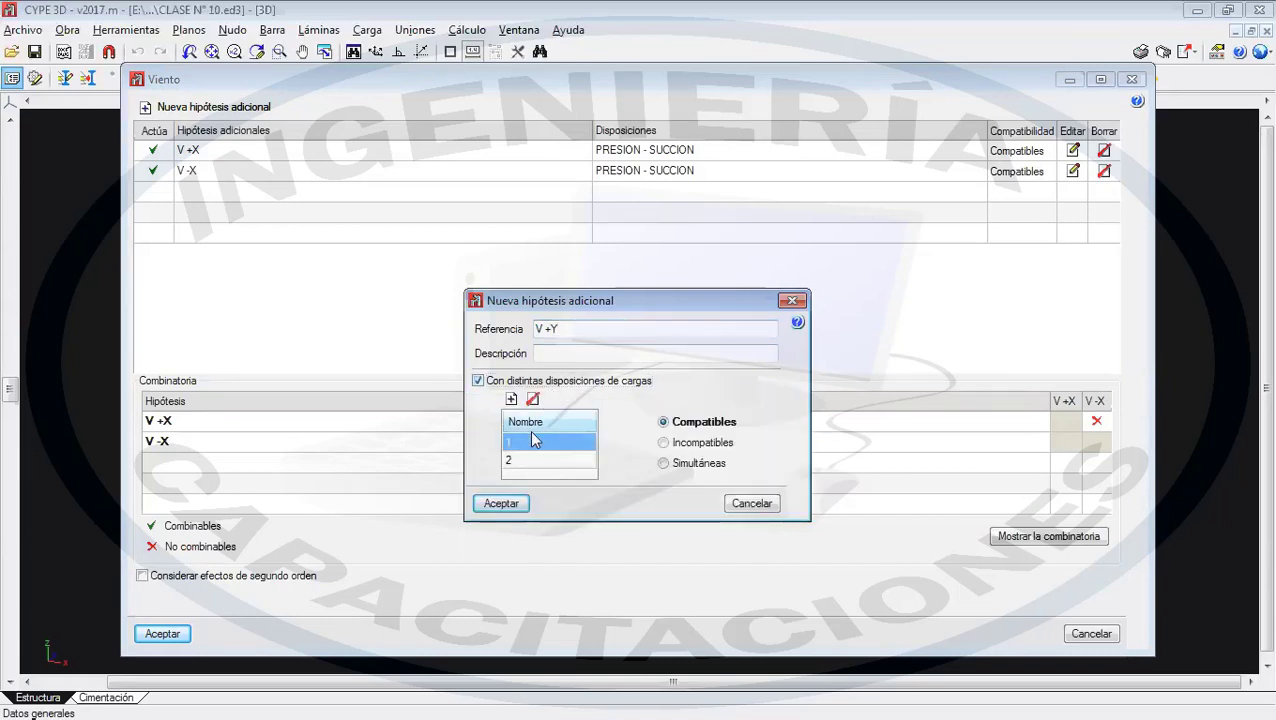
{"action": "left_click", "coordinate": [532, 439]}
{"action": "type", "text": "PRESION"}
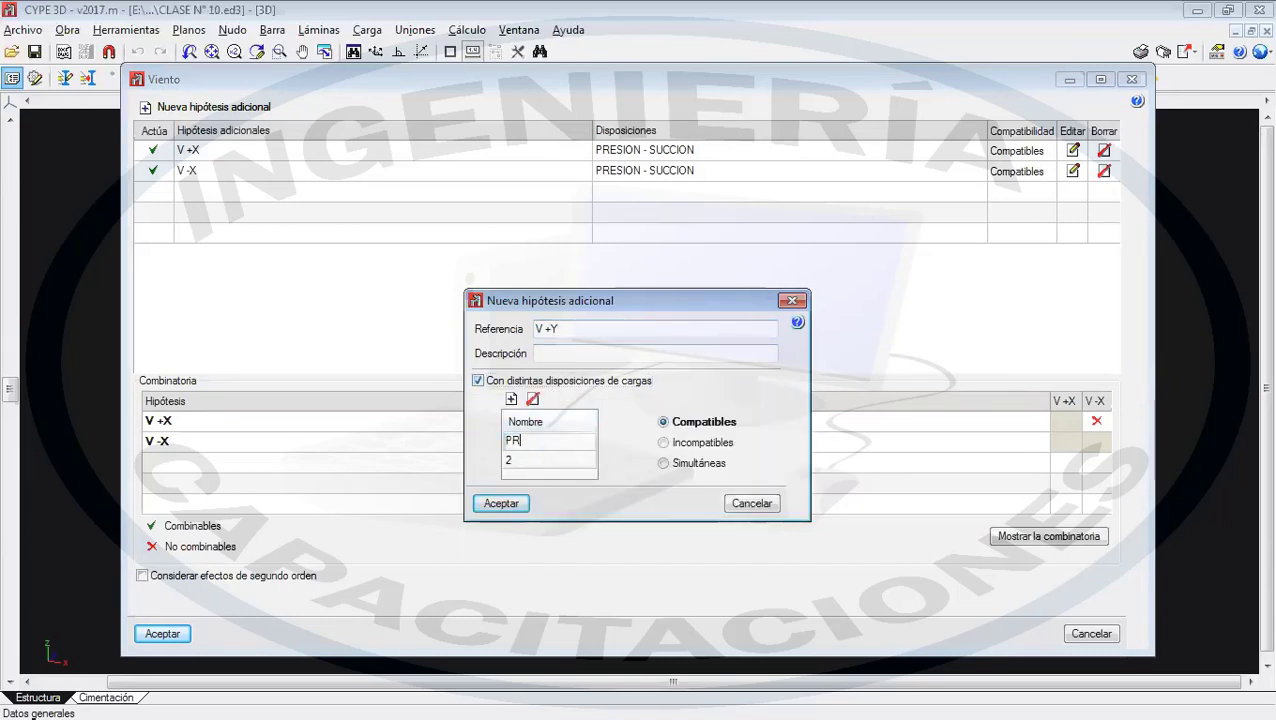
{"action": "left_click", "coordinate": [538, 461]}
{"action": "left_click", "coordinate": [557, 465]}
{"action": "type", "text": "SUCCION"}
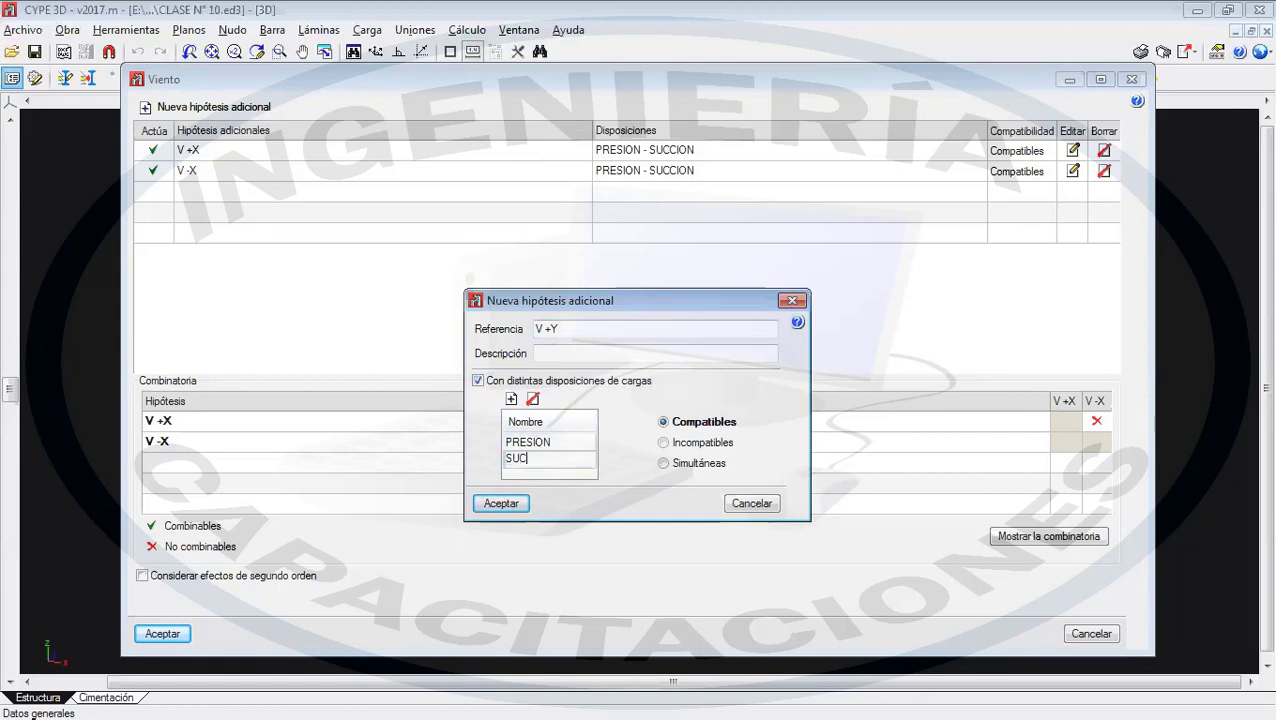
{"action": "left_click", "coordinate": [501, 503]}
- Add a fourth wind hypothesis, V -Y, with compatible load arrangements PRESION and SUCCION, and review the combinations of all wind hypotheses
{"action": "left_click", "coordinate": [165, 108]}
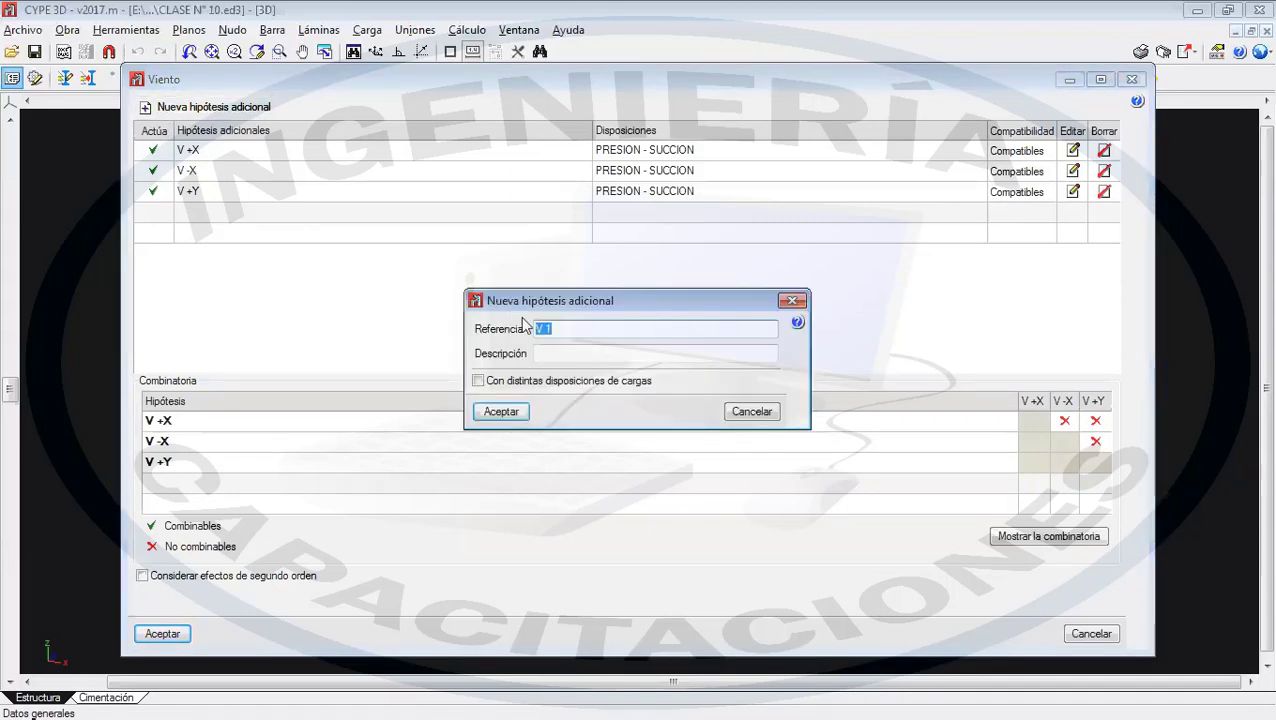
{"action": "type", "text": "V -Y"}
{"action": "left_click", "coordinate": [505, 380]}
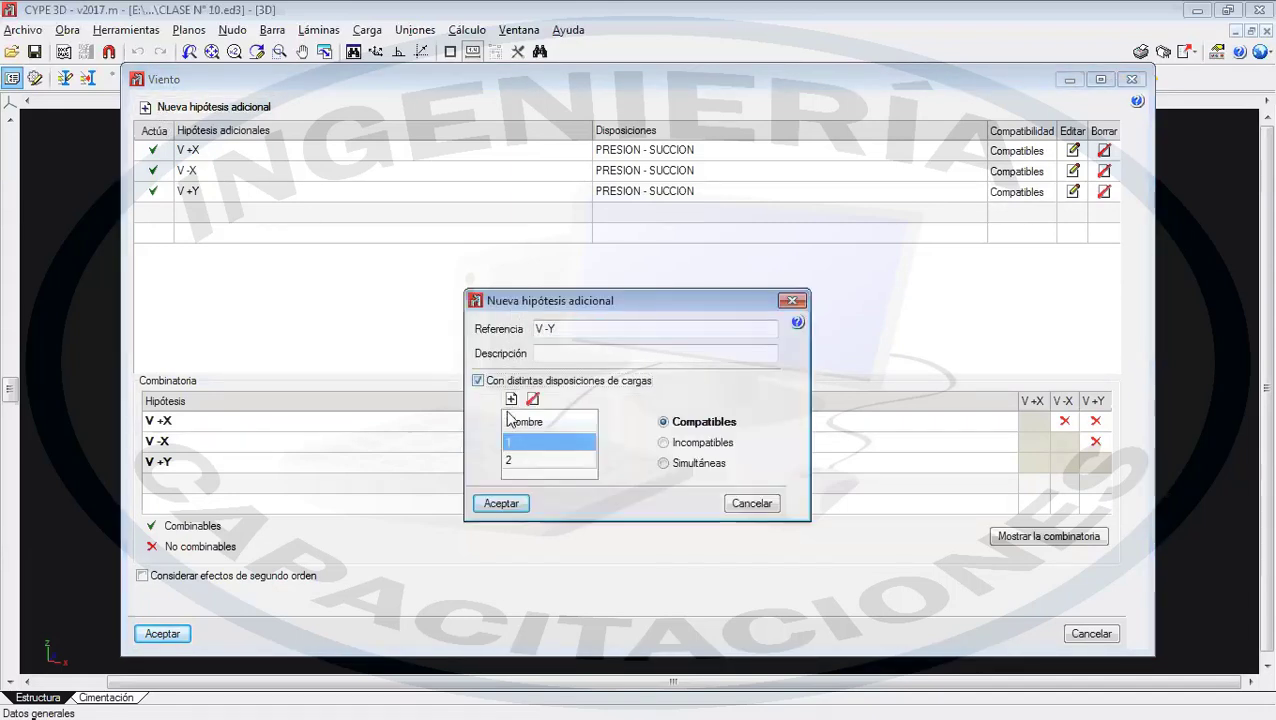
{"action": "left_click", "coordinate": [517, 445]}
{"action": "type", "text": "P"}
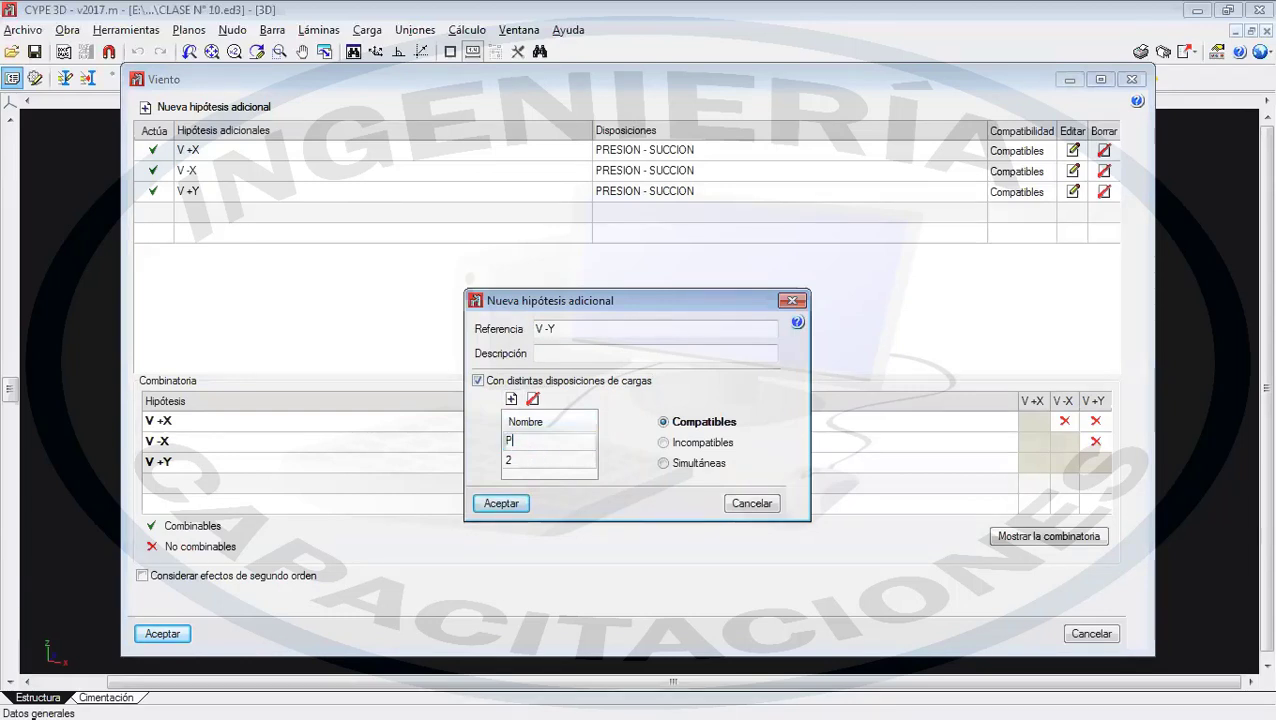
{"action": "type", "text": "RESION"}
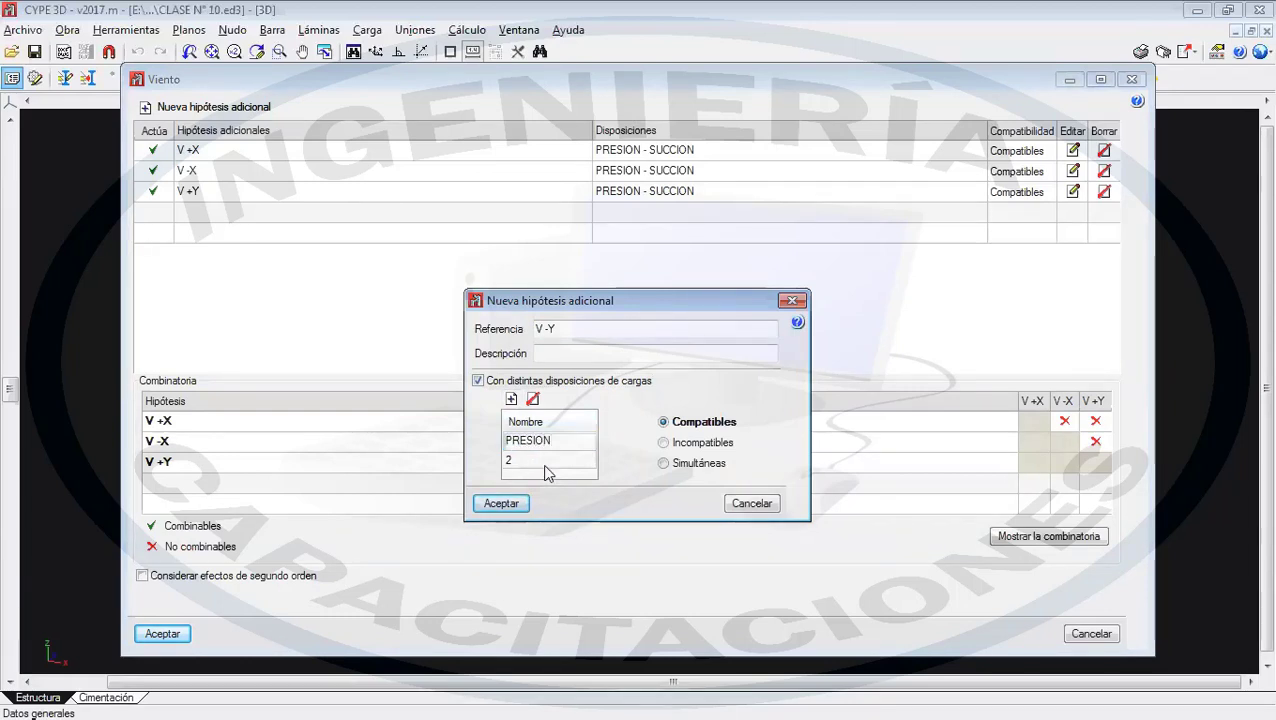
{"action": "left_click", "coordinate": [553, 462]}
{"action": "type", "text": "SU"}
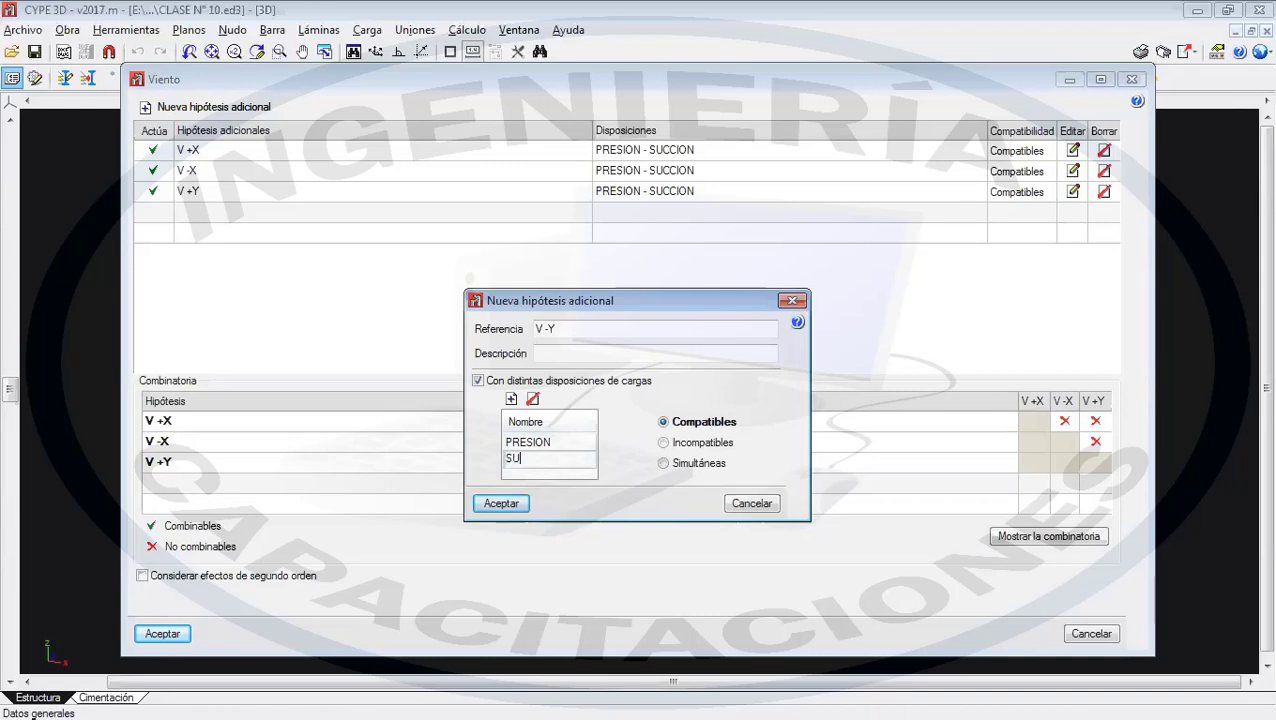
{"action": "type", "text": "CCION"}
{"action": "left_click", "coordinate": [502, 504]}
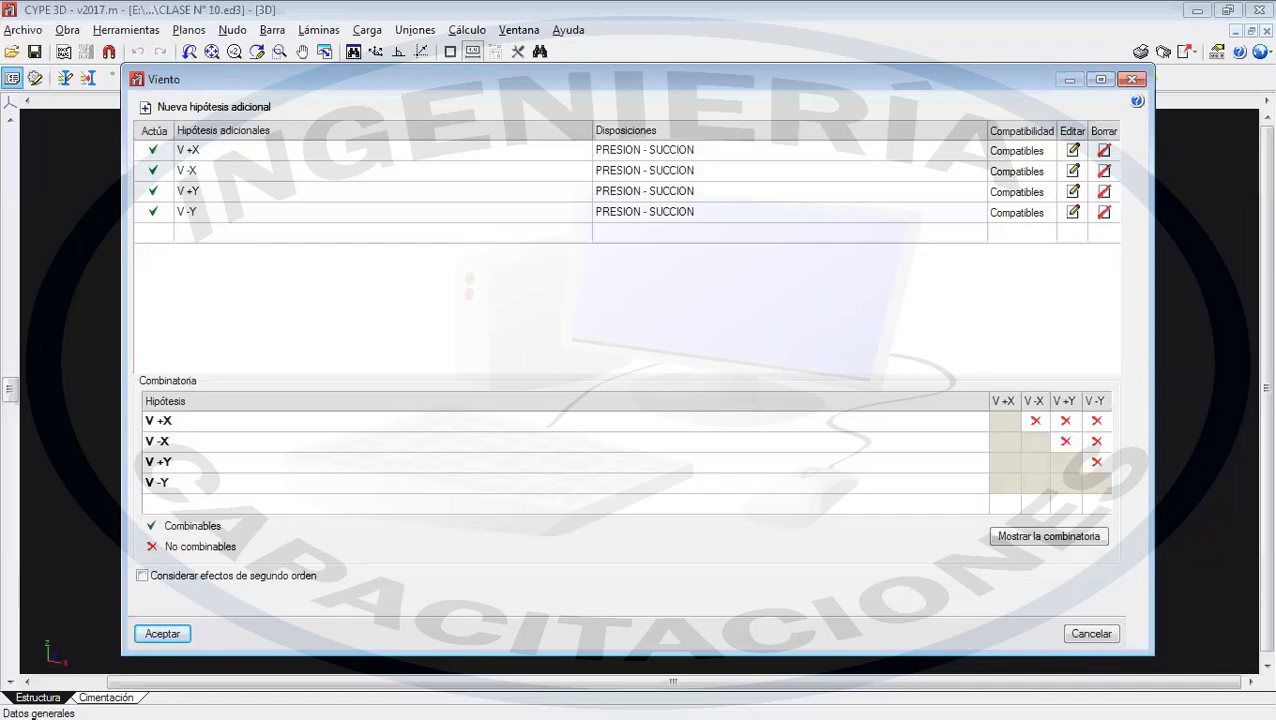
{"action": "left_click", "coordinate": [1062, 537]}
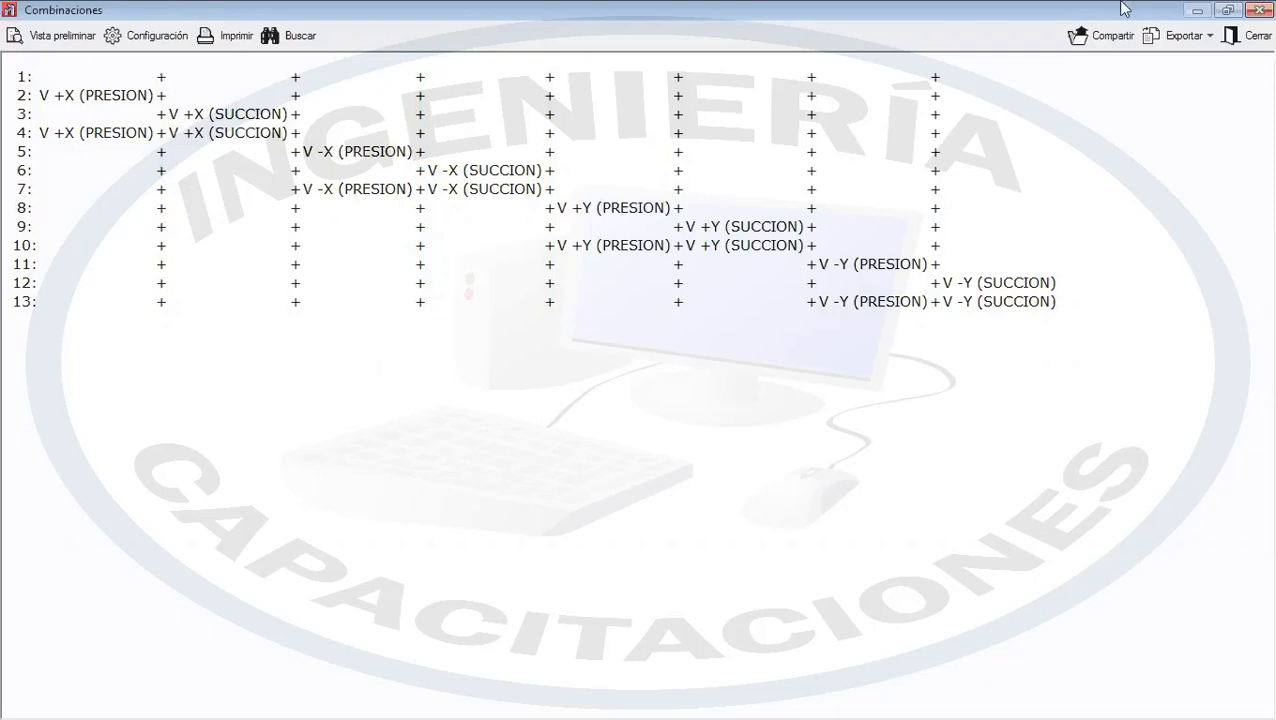
{"action": "left_click", "coordinate": [1246, 35]}
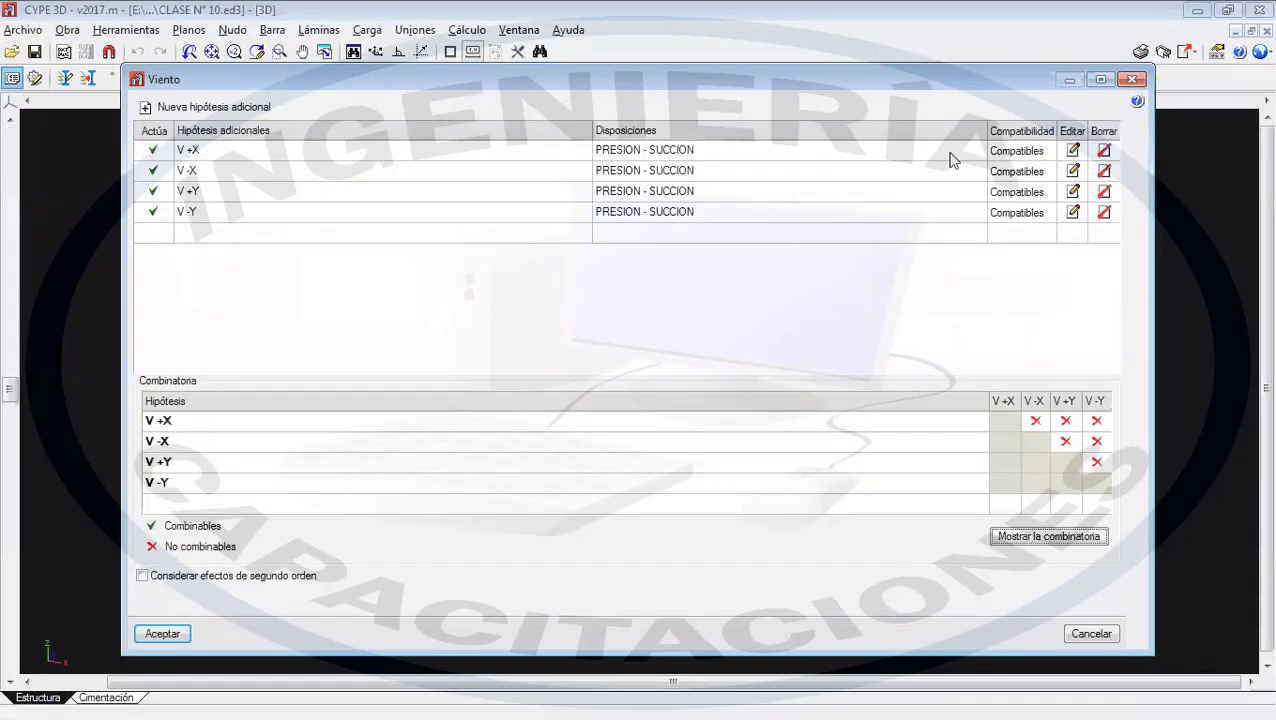
- Set the load arrangements of the V +X and V -X wind hypotheses to Incompatibles
{"action": "left_click", "coordinate": [1073, 150]}
{"action": "left_click", "coordinate": [664, 353]}
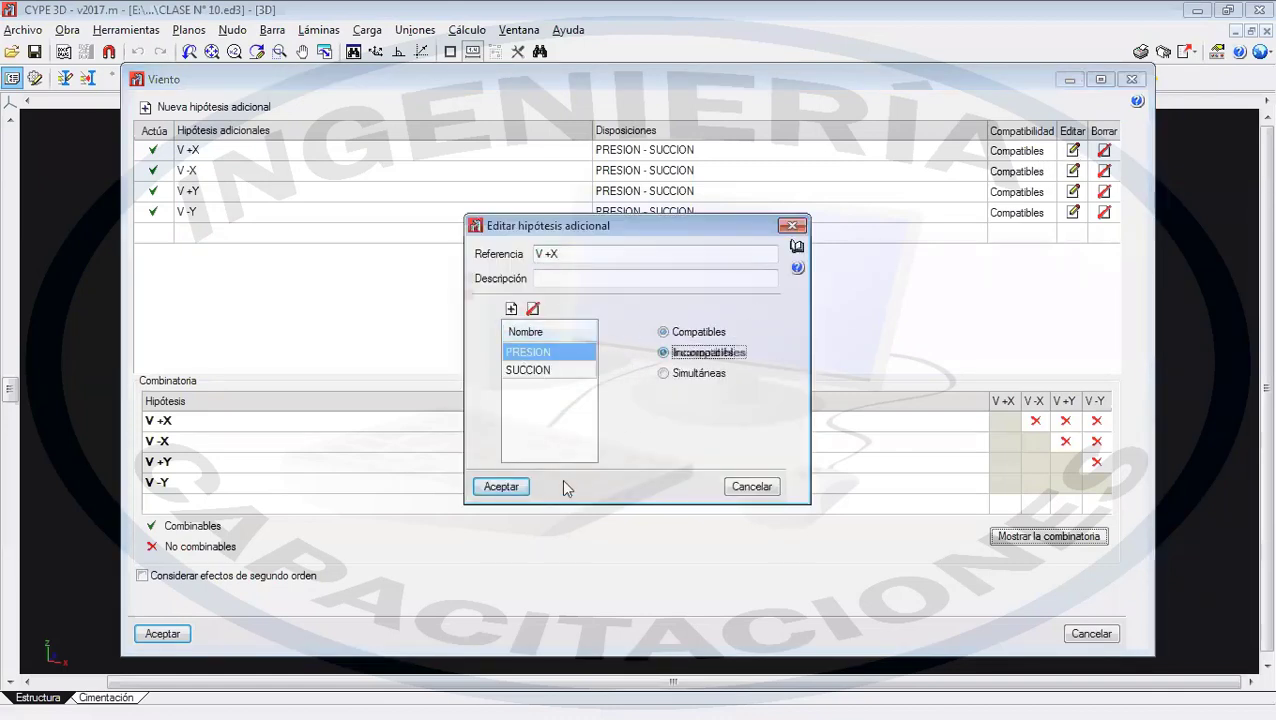
{"action": "left_click", "coordinate": [501, 486]}
{"action": "left_click", "coordinate": [1073, 172]}
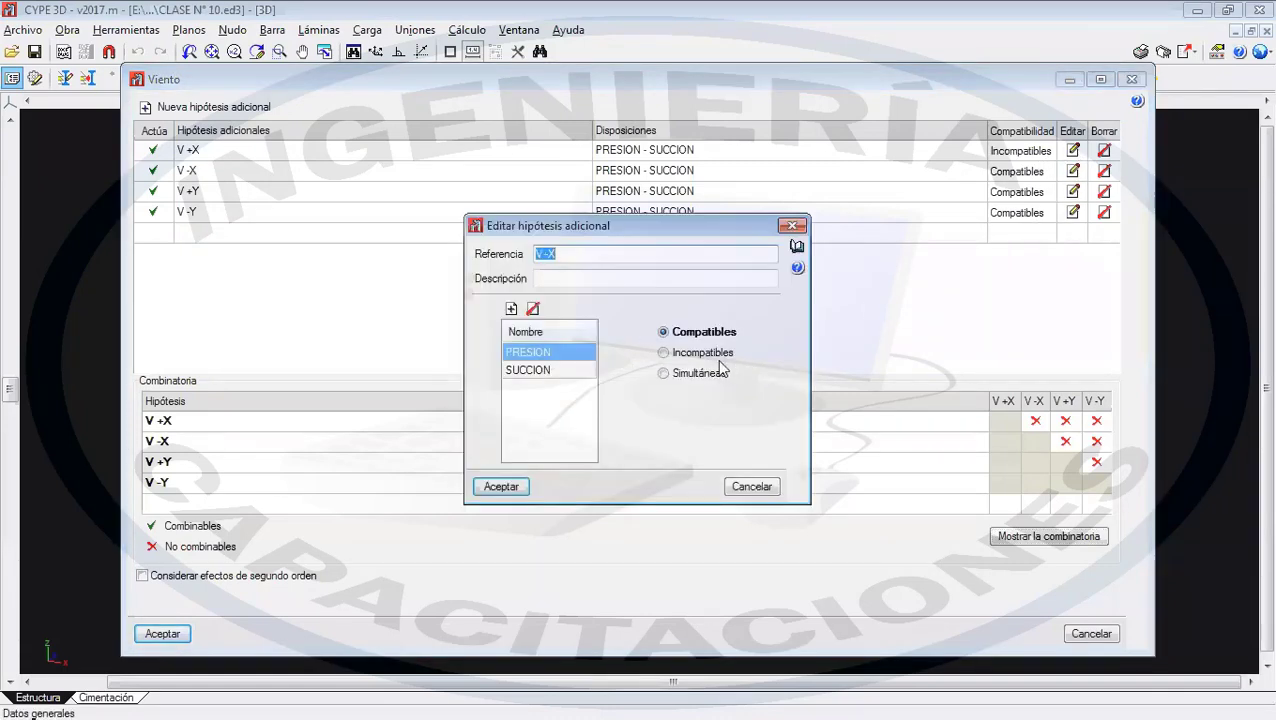
{"action": "left_click", "coordinate": [664, 353]}
{"action": "left_click", "coordinate": [501, 486]}
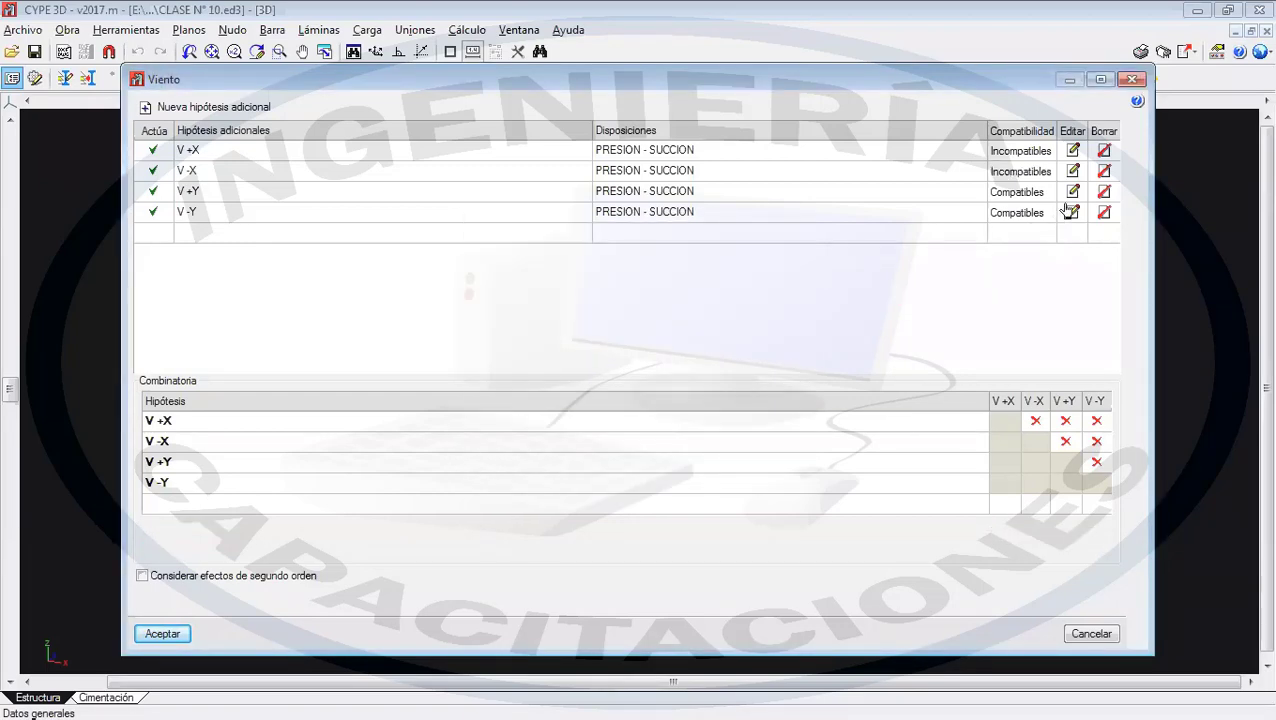
- Set the V +Y and V -Y wind hypotheses to Incompatibles and review the resulting list of wind combinations
{"action": "left_click", "coordinate": [1073, 191]}
{"action": "left_click", "coordinate": [664, 353]}
{"action": "left_click", "coordinate": [501, 486]}
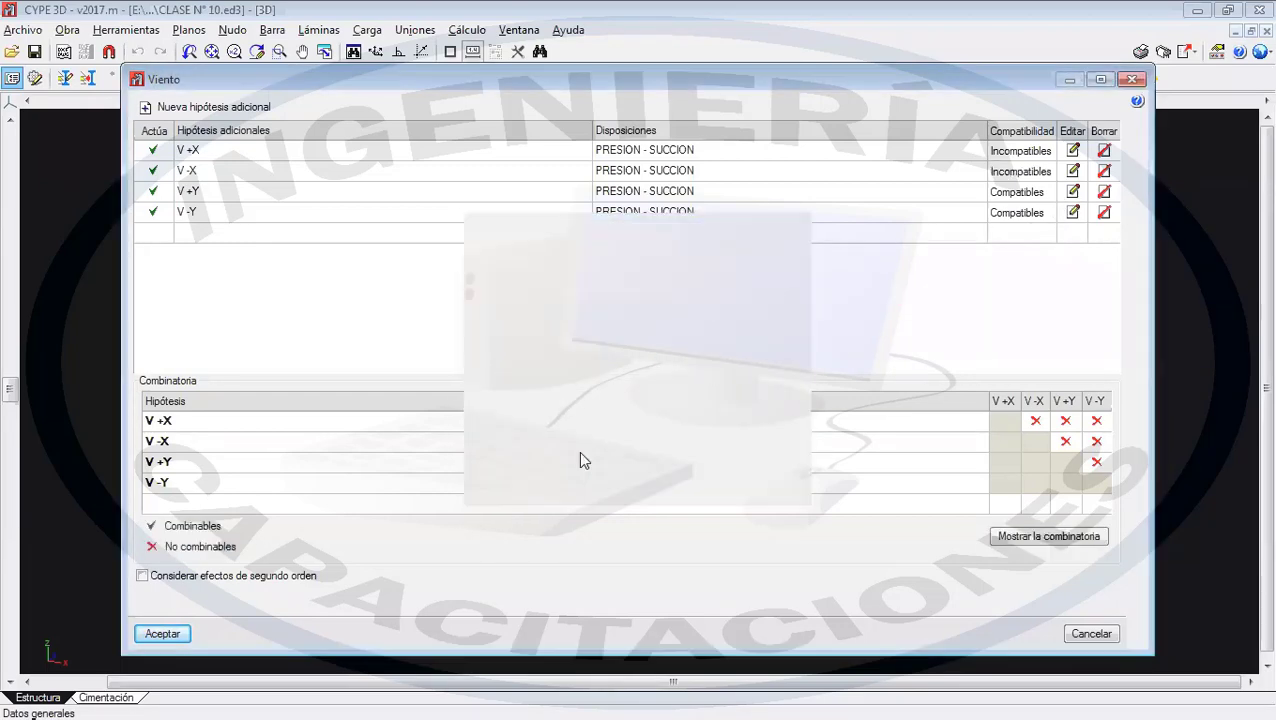
{"action": "left_click", "coordinate": [1073, 212]}
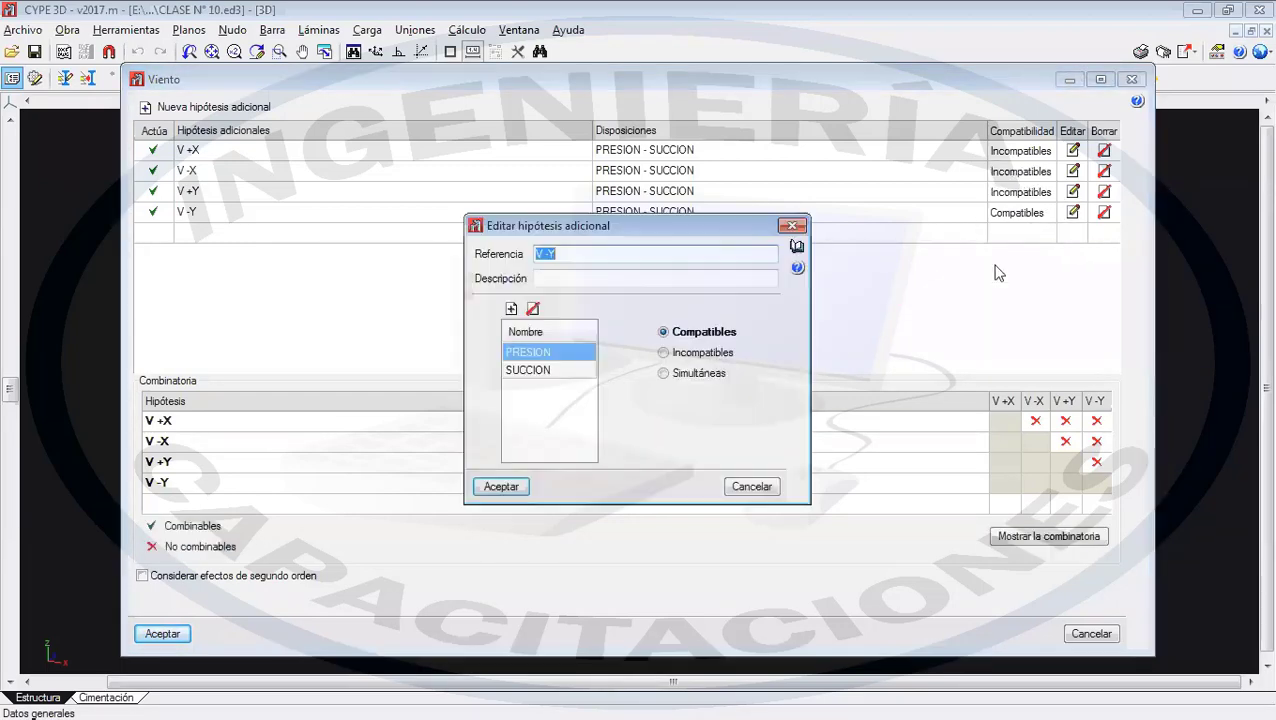
{"action": "left_click", "coordinate": [664, 353]}
{"action": "left_click", "coordinate": [501, 486]}
{"action": "left_click", "coordinate": [1010, 540]}
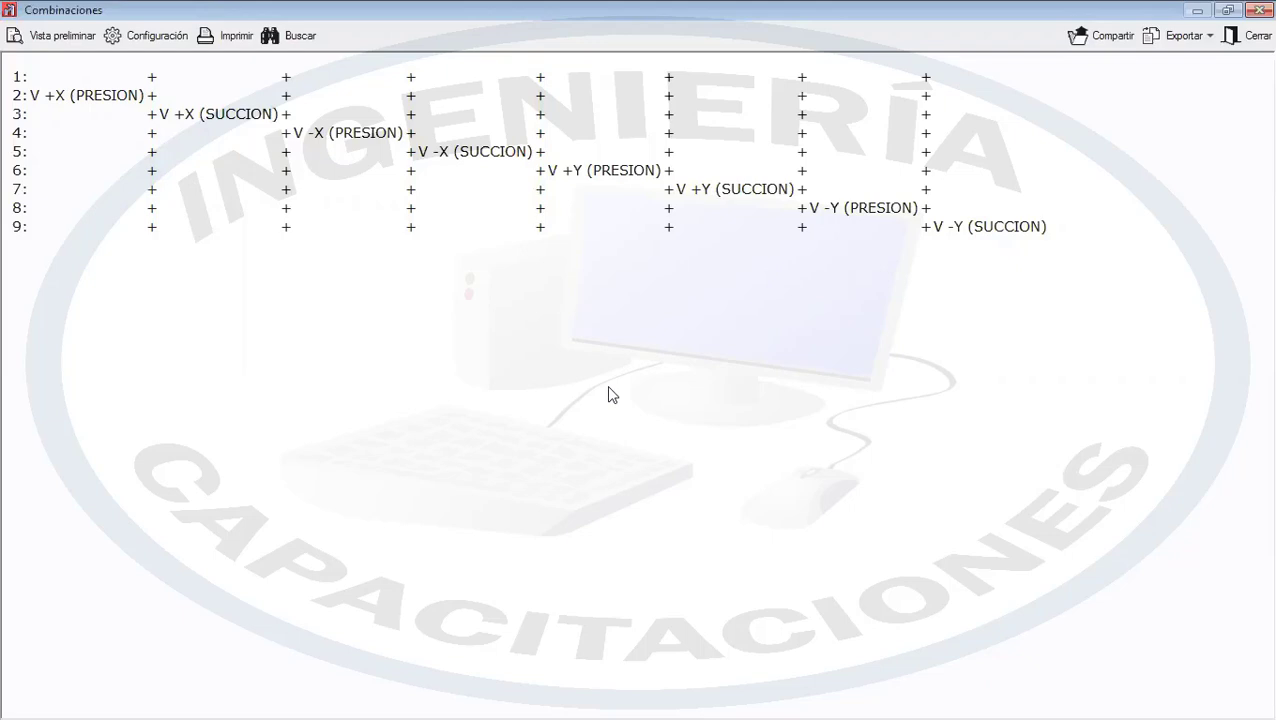
{"action": "left_click", "coordinate": [1240, 36]}
- Change the load arrangements of the V +X and V -X wind hypotheses to Simultáneas
{"action": "left_click", "coordinate": [1073, 150]}
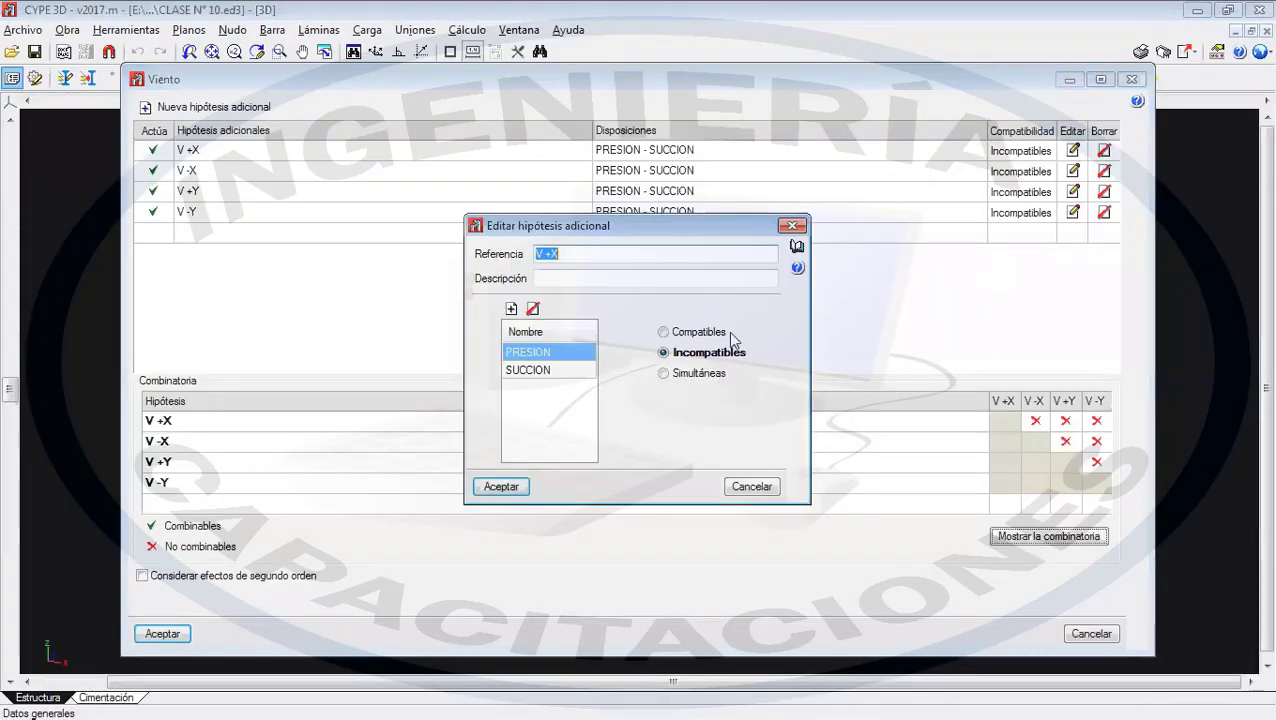
{"action": "left_click", "coordinate": [681, 371]}
{"action": "left_click", "coordinate": [501, 486]}
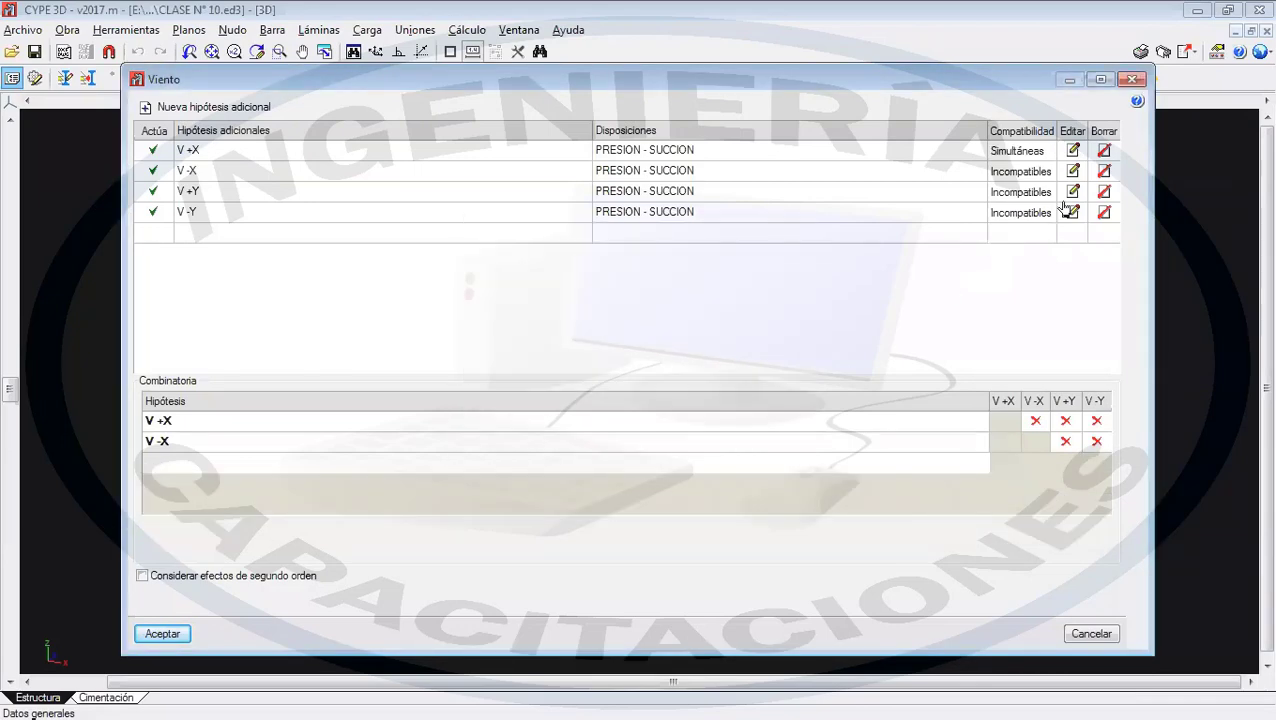
{"action": "left_click", "coordinate": [1072, 171]}
{"action": "left_click", "coordinate": [681, 371]}
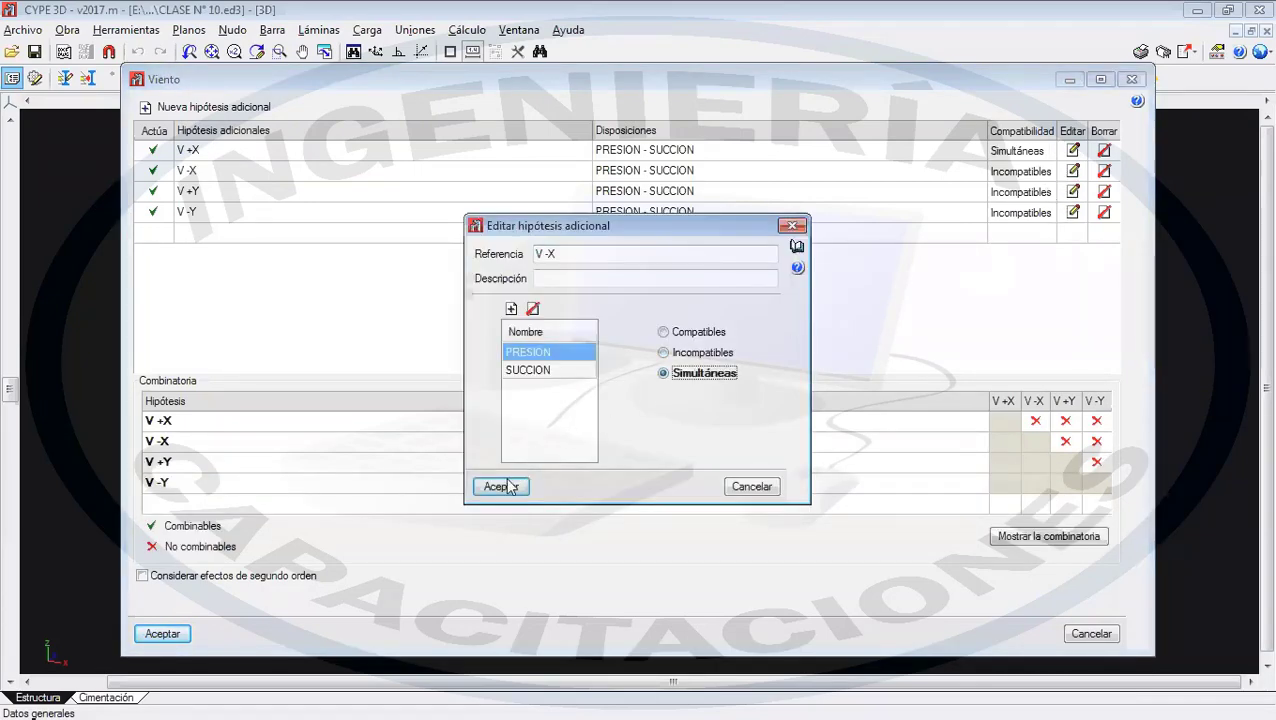
{"action": "left_click", "coordinate": [501, 486]}
- Change the V +Y and V -Y wind hypotheses to Simultáneas and review the resulting wind combinations
{"action": "left_click", "coordinate": [1072, 191]}
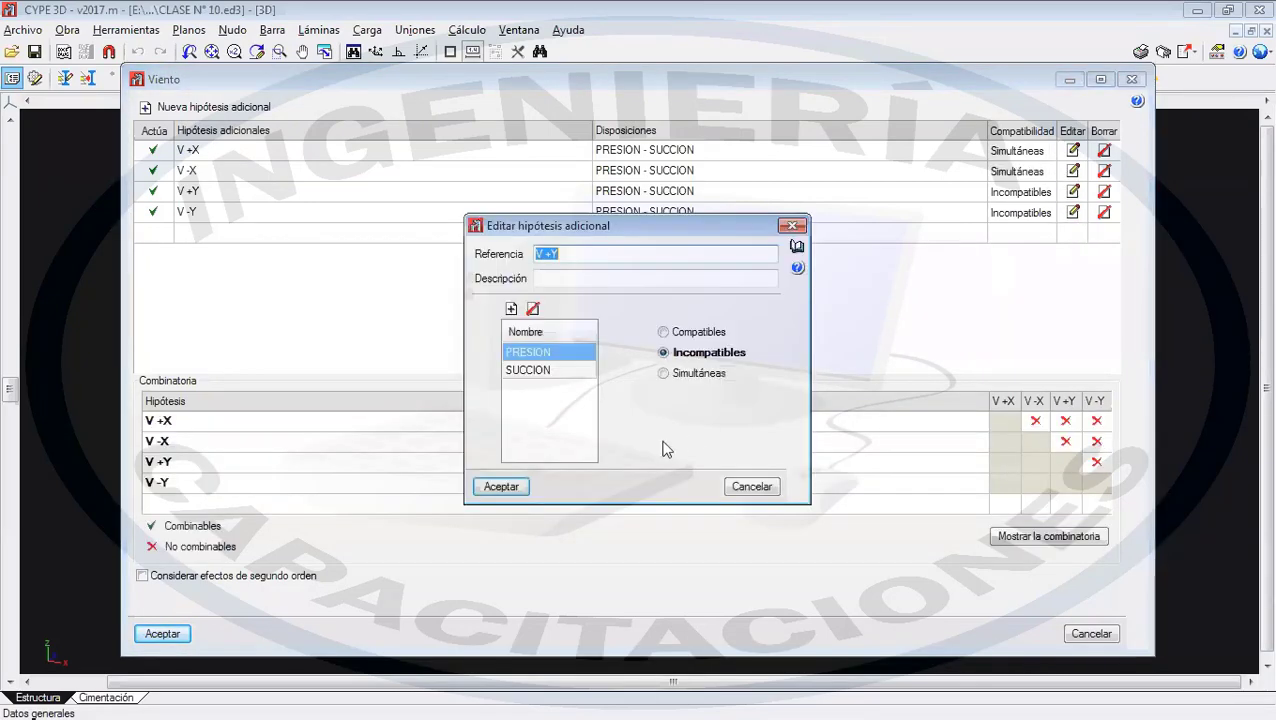
{"action": "left_click", "coordinate": [678, 373]}
{"action": "left_click", "coordinate": [501, 486]}
{"action": "left_click", "coordinate": [1072, 212]}
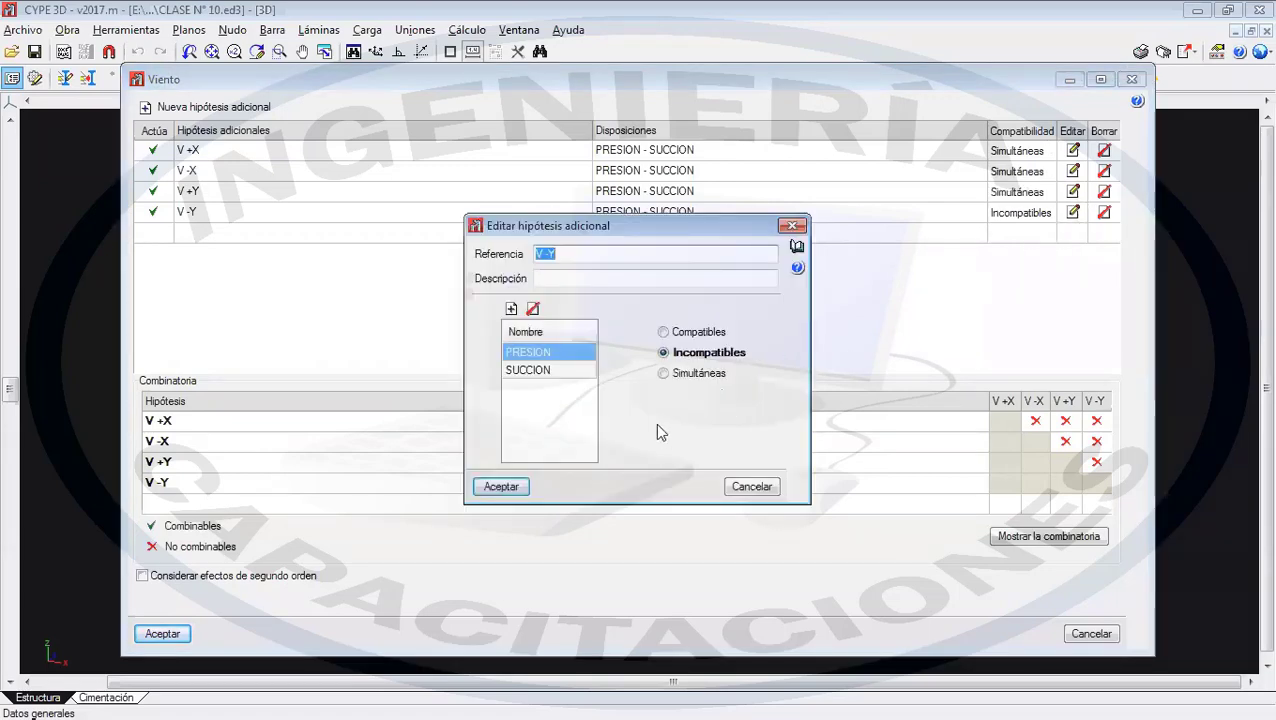
{"action": "left_click", "coordinate": [665, 372]}
{"action": "left_click", "coordinate": [492, 484]}
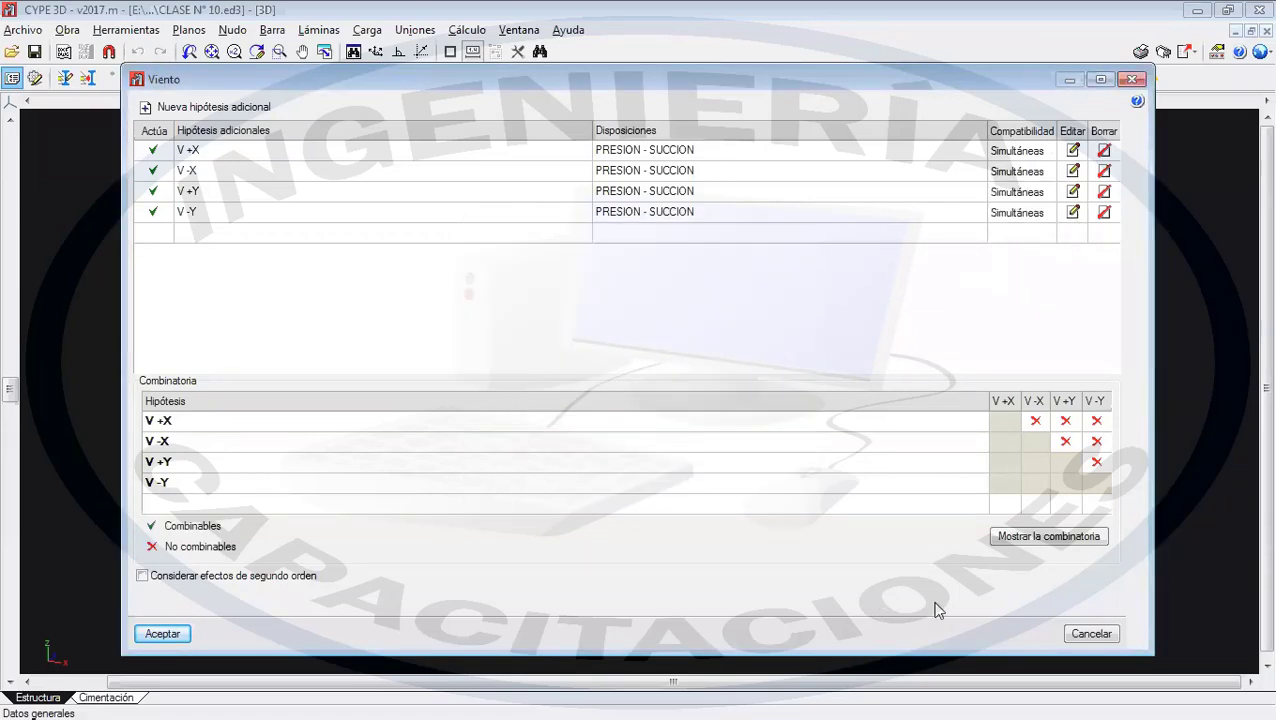
{"action": "left_click", "coordinate": [1005, 540]}
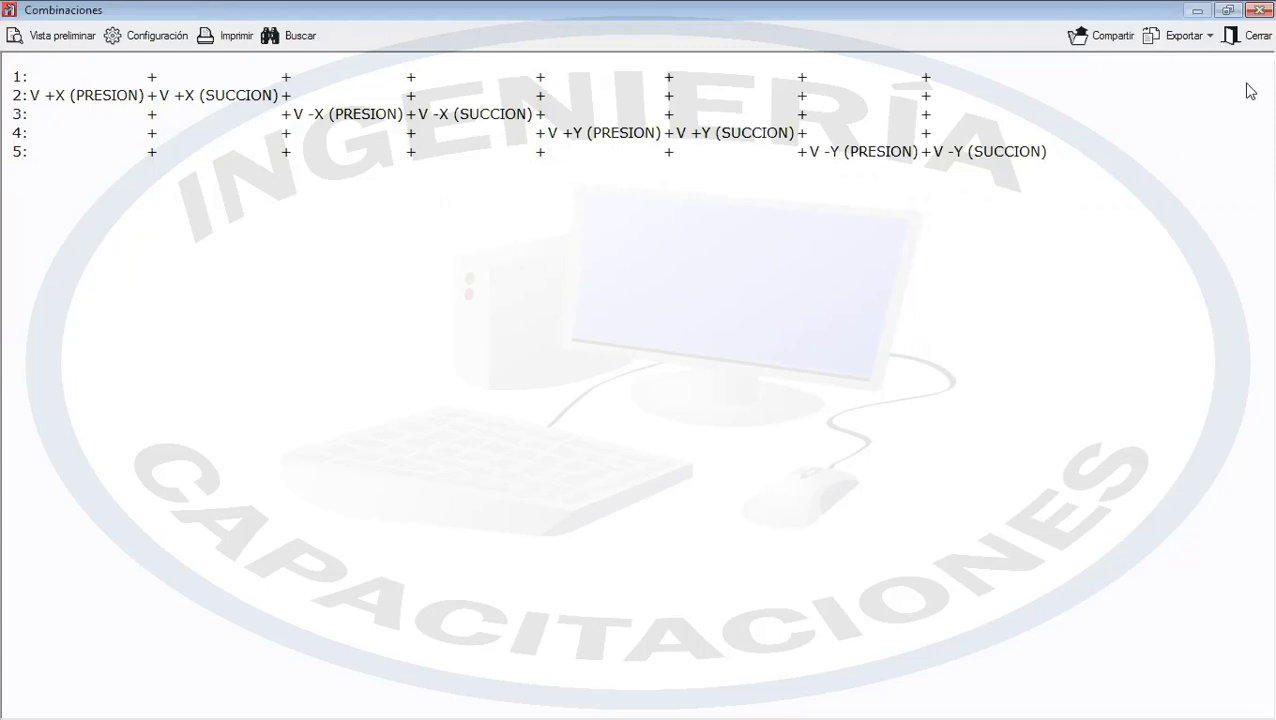
{"action": "left_click", "coordinate": [1252, 36]}
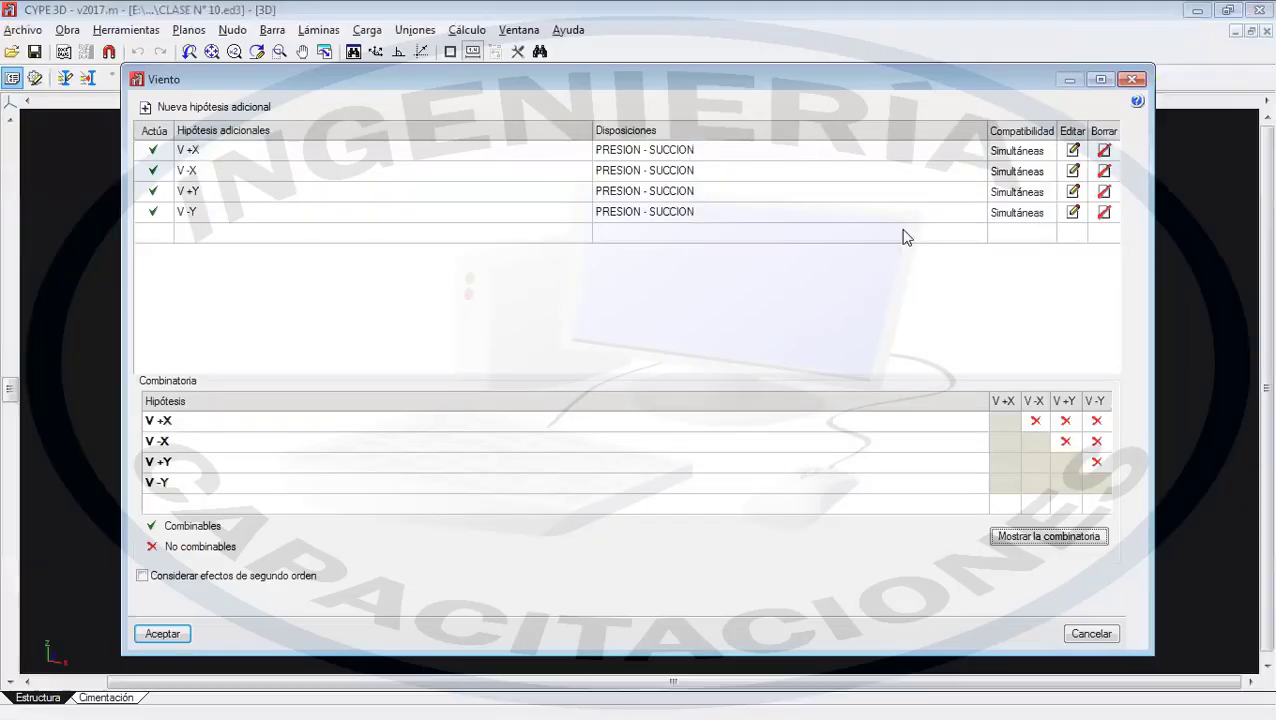
- Return the load arrangements of the V +X and V -X wind hypotheses to Compatibles
{"action": "left_click", "coordinate": [1073, 150]}
{"action": "left_click", "coordinate": [664, 331]}
{"action": "left_click", "coordinate": [515, 490]}
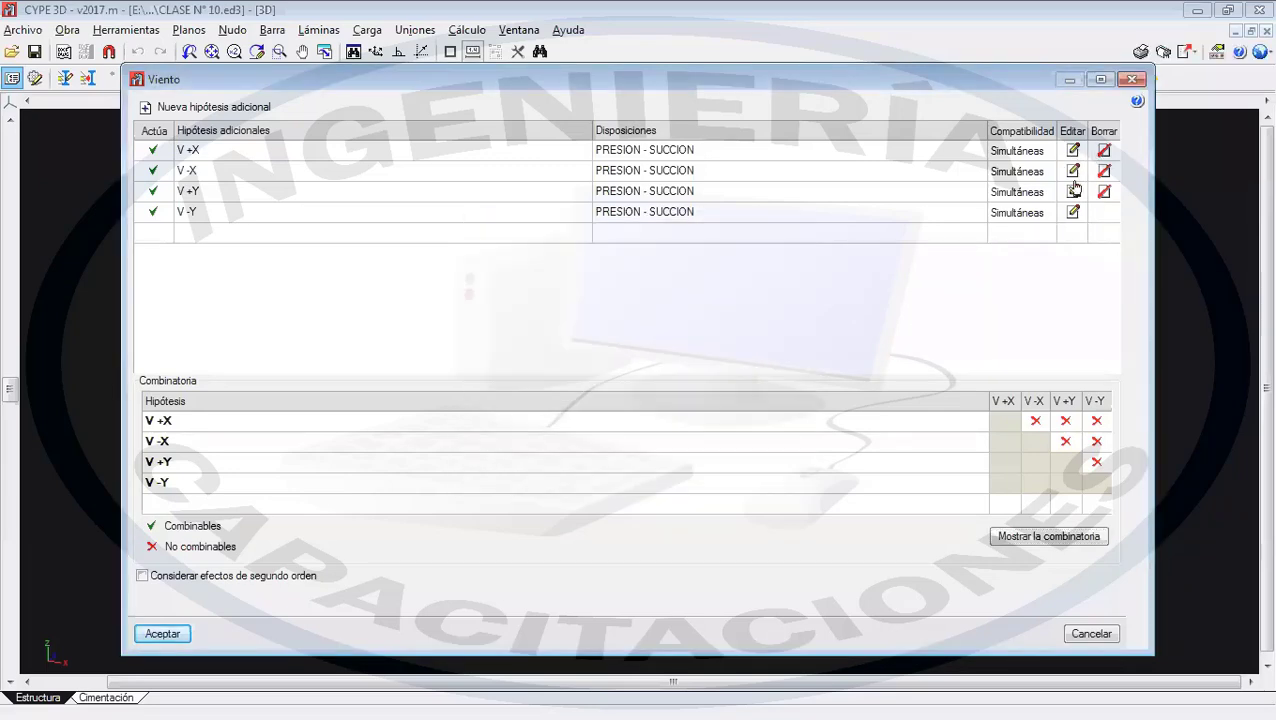
{"action": "left_click", "coordinate": [1073, 170]}
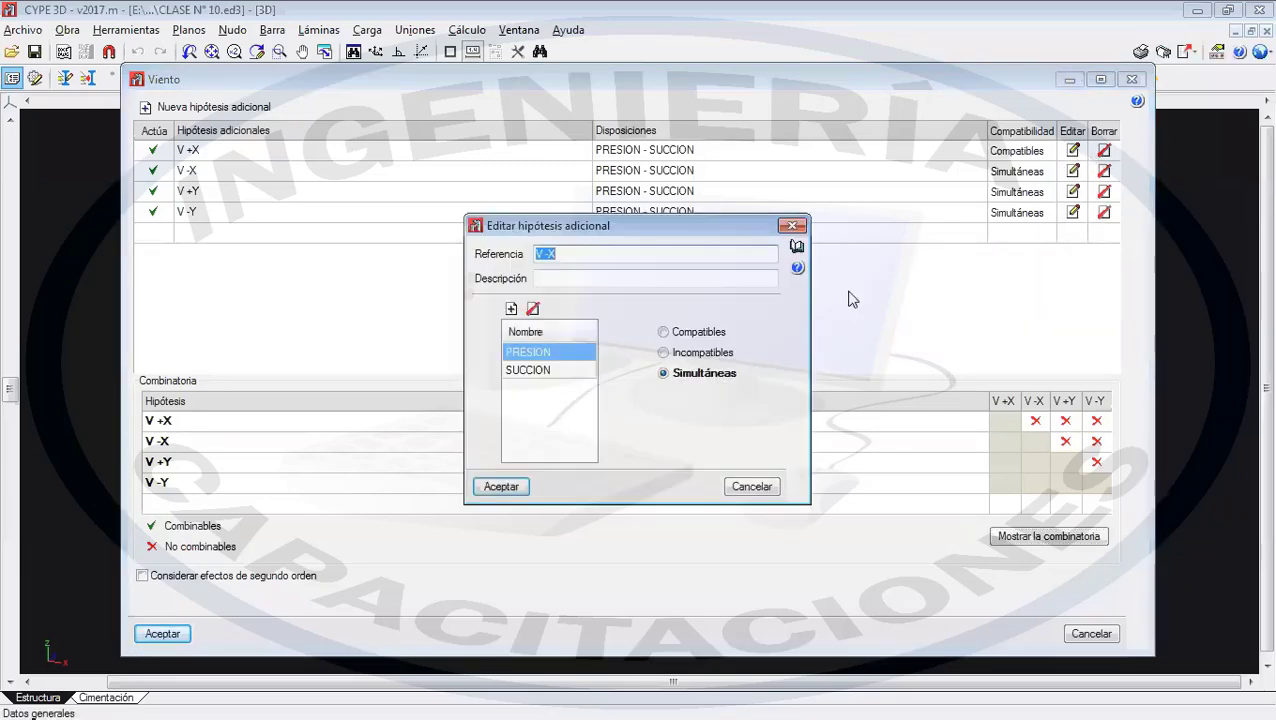
{"action": "left_click", "coordinate": [664, 331]}
{"action": "left_click", "coordinate": [501, 486]}
- Return the load arrangements of the V +Y and V -Y wind hypotheses to Compatibles
{"action": "left_click", "coordinate": [1072, 191]}
{"action": "left_click", "coordinate": [664, 331]}
{"action": "left_click", "coordinate": [501, 486]}
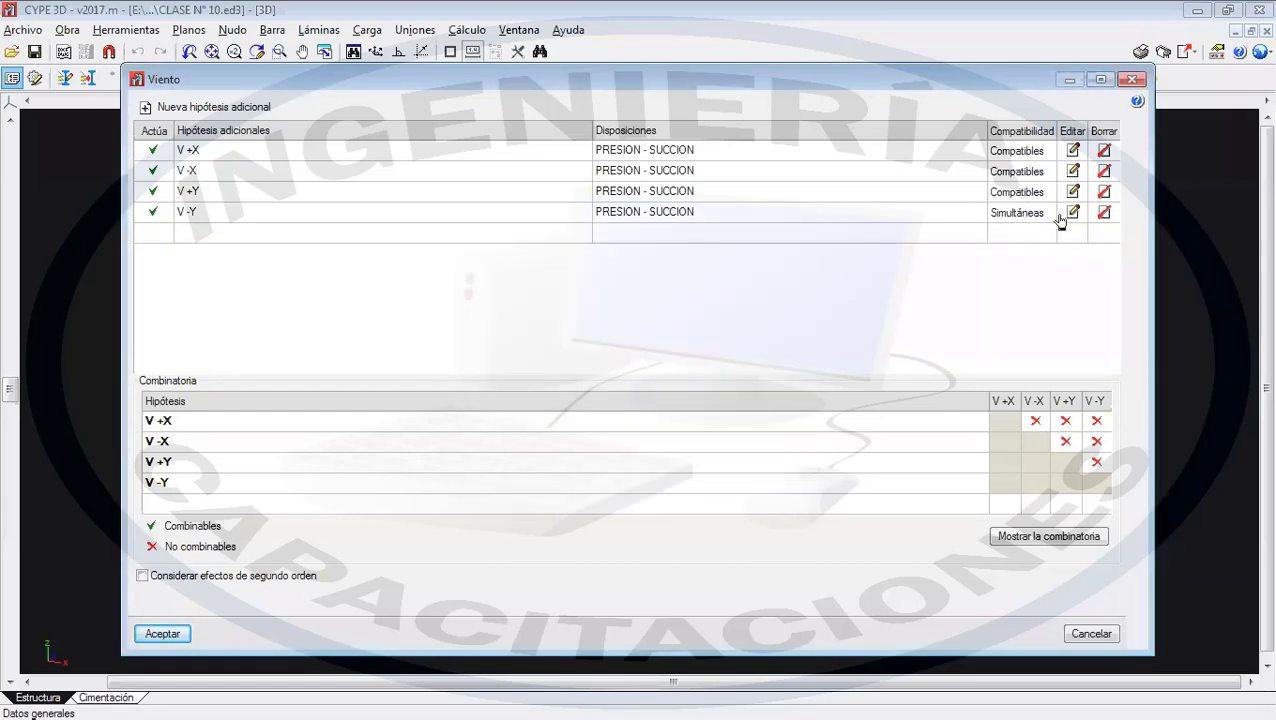
{"action": "left_click", "coordinate": [1072, 212]}
{"action": "left_click", "coordinate": [664, 331]}
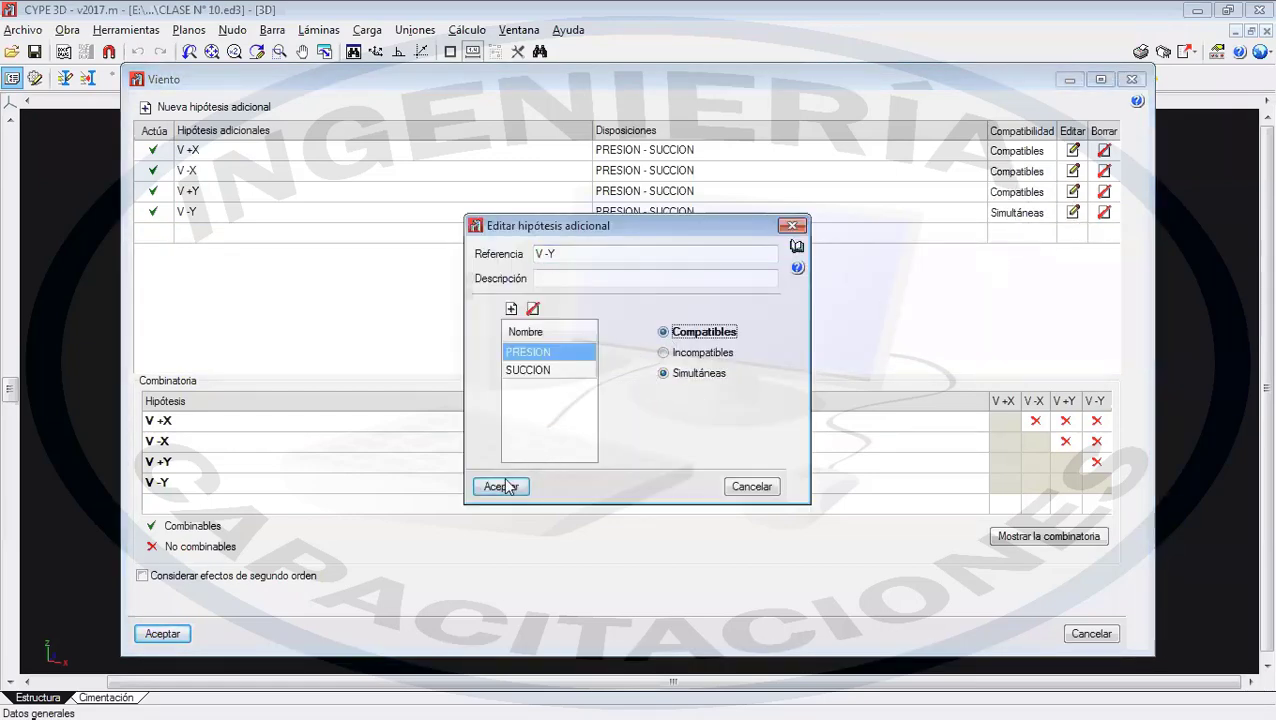
{"action": "left_click", "coordinate": [501, 486]}
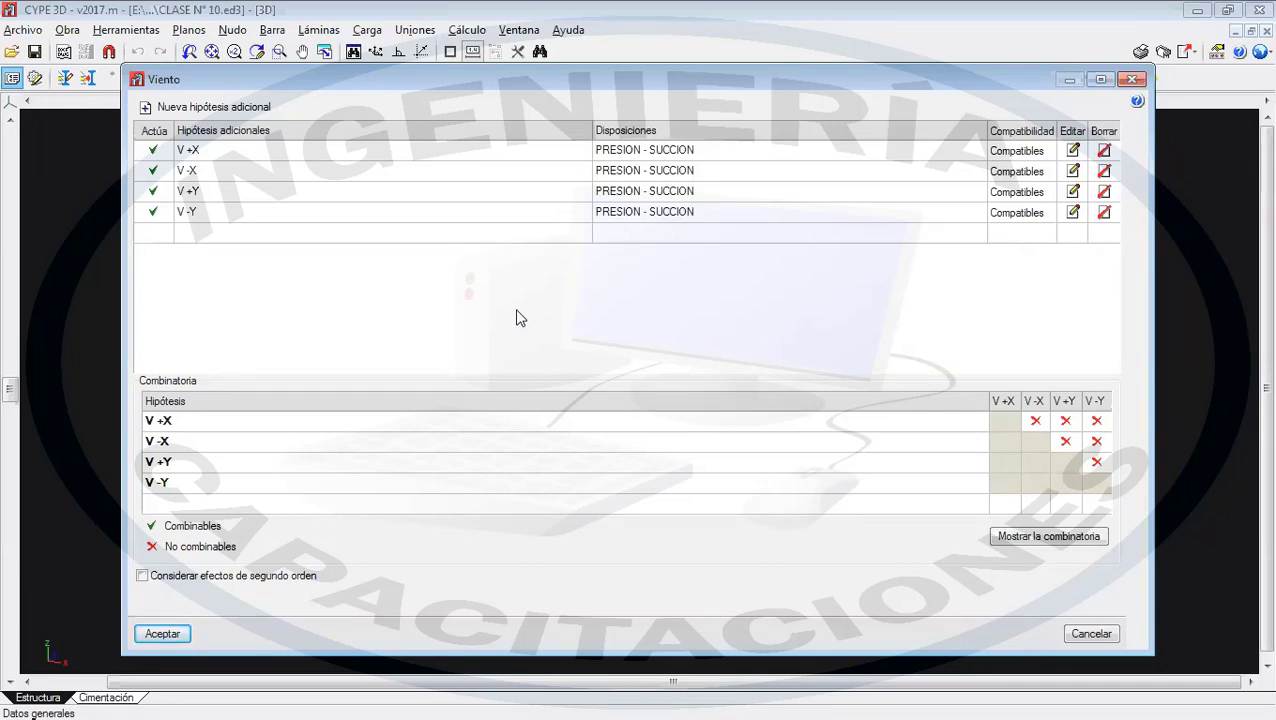
- Leave second-order effects disabled for wind, and accept the wind hypotheses, the additional hypotheses and the general data
{"action": "left_click", "coordinate": [142, 576]}
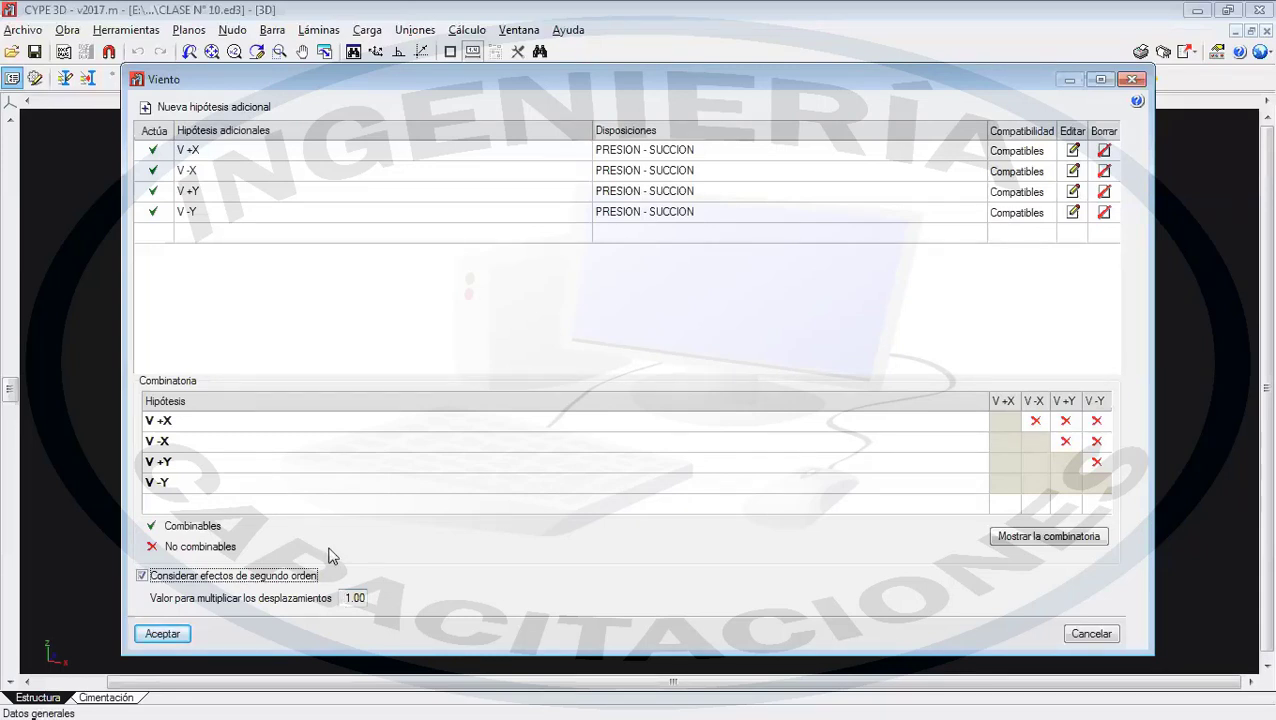
{"action": "left_click", "coordinate": [143, 576]}
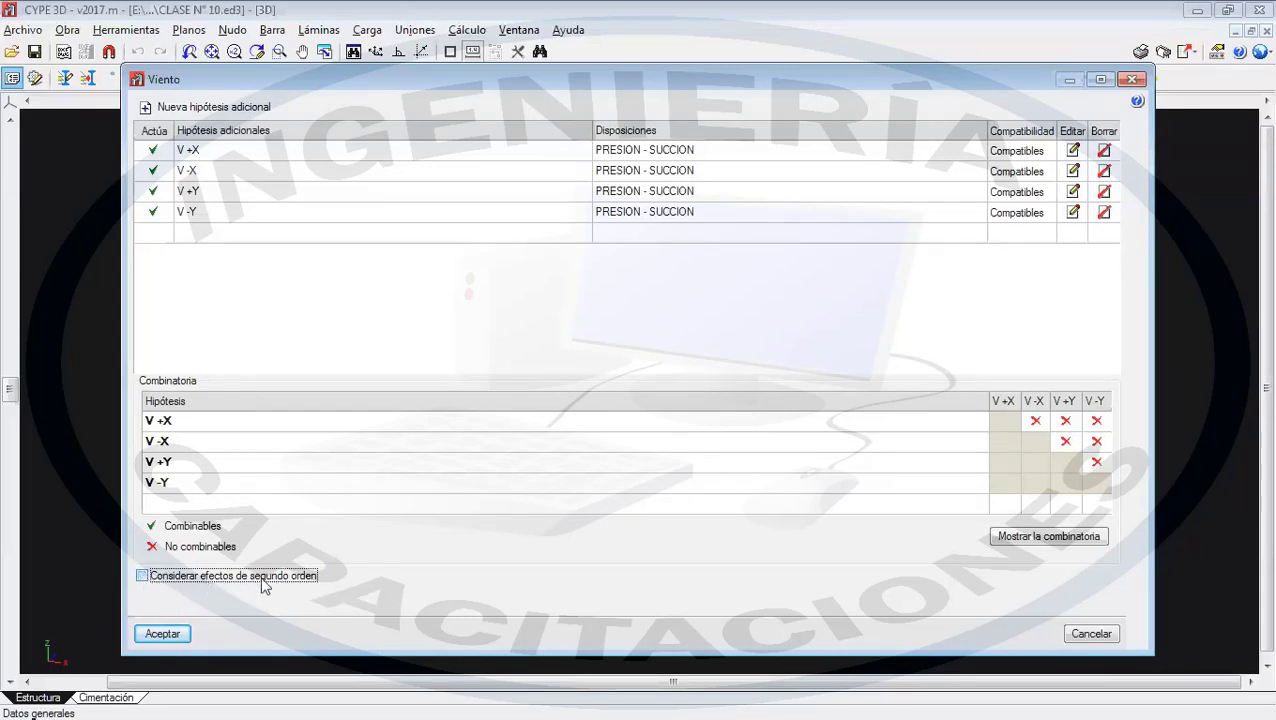
{"action": "left_click", "coordinate": [162, 634]}
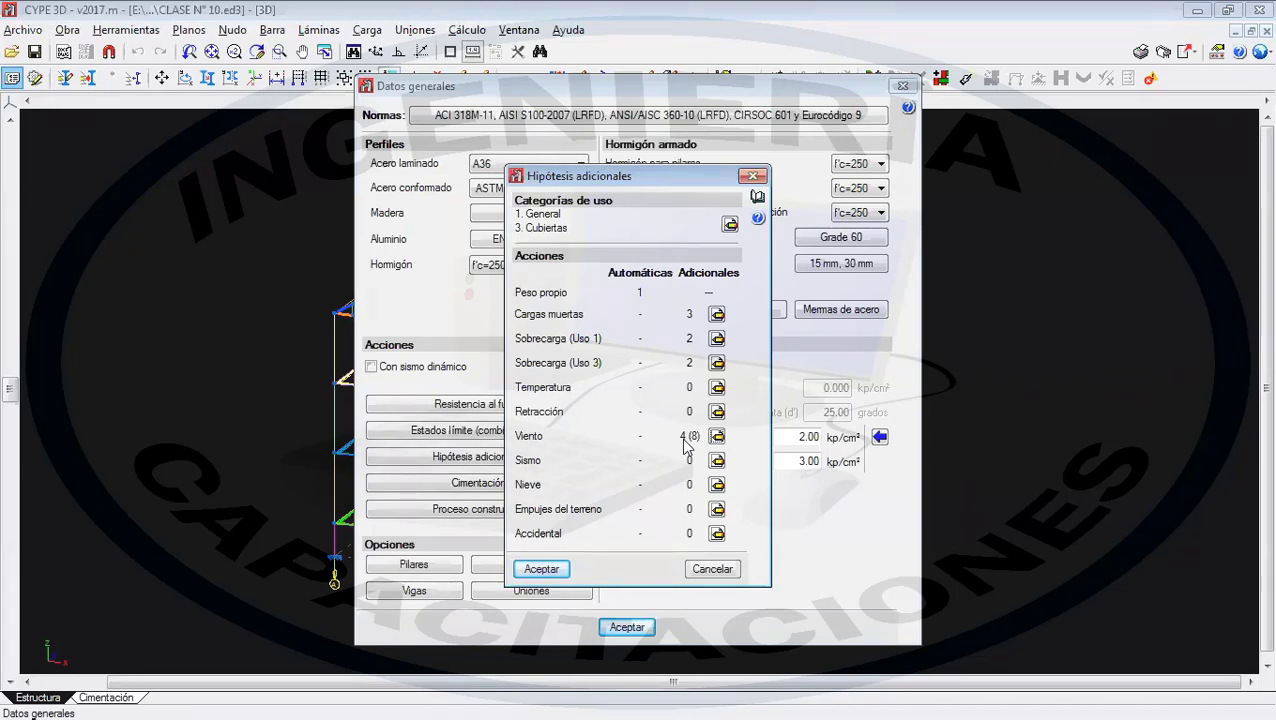
{"action": "left_click", "coordinate": [541, 569]}
{"action": "left_click", "coordinate": [627, 627]}
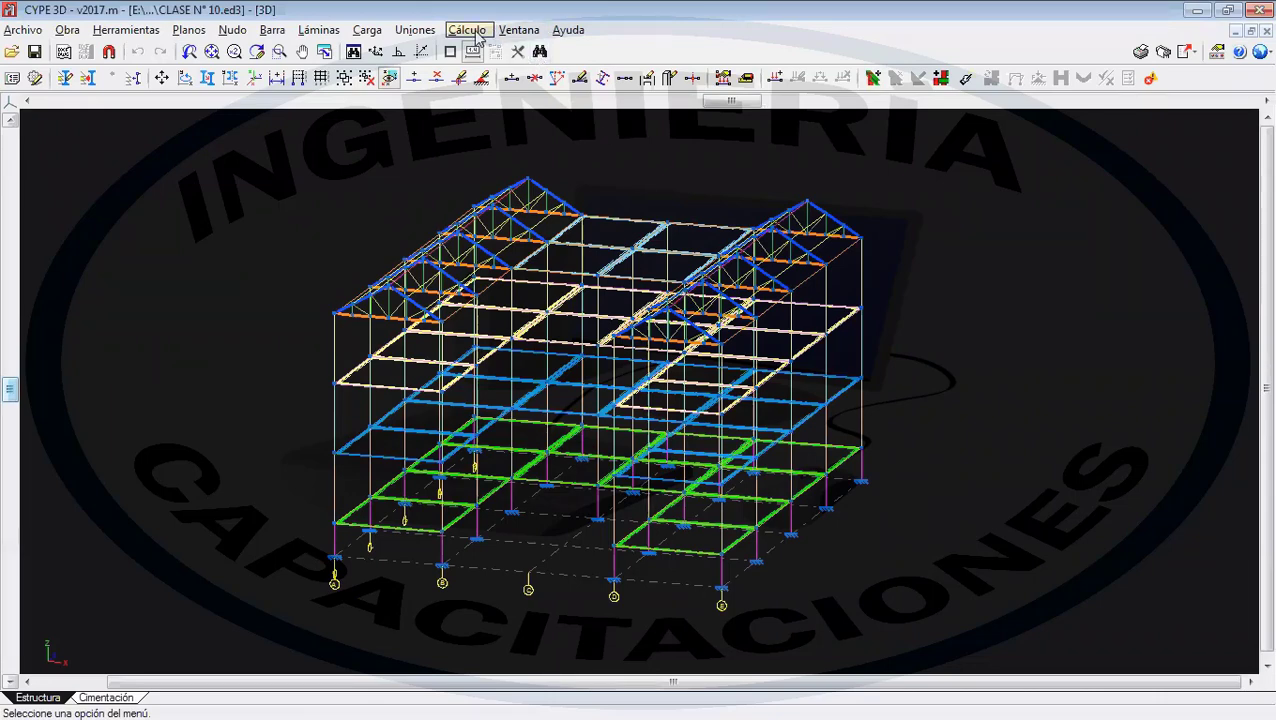
- Review the list of viewable load hypotheses and display only the Peso propio loads on the structure
{"action": "left_click", "coordinate": [368, 30]}
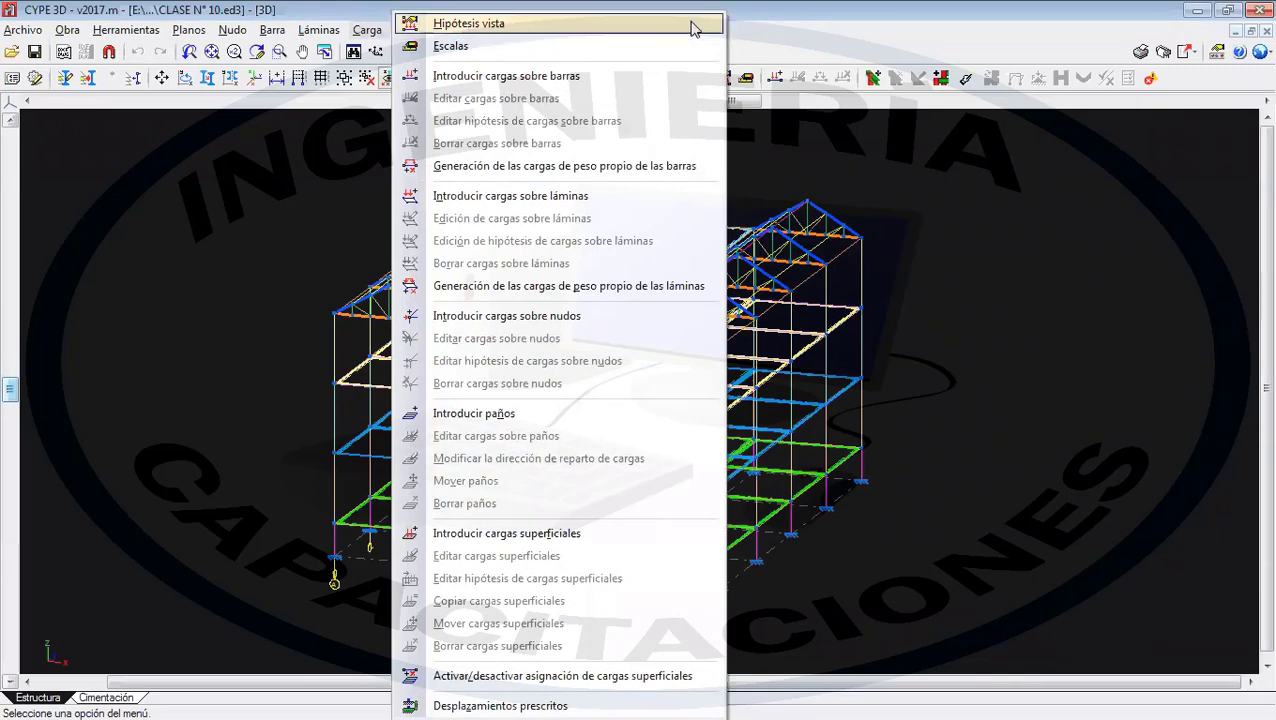
{"action": "left_click", "coordinate": [612, 24]}
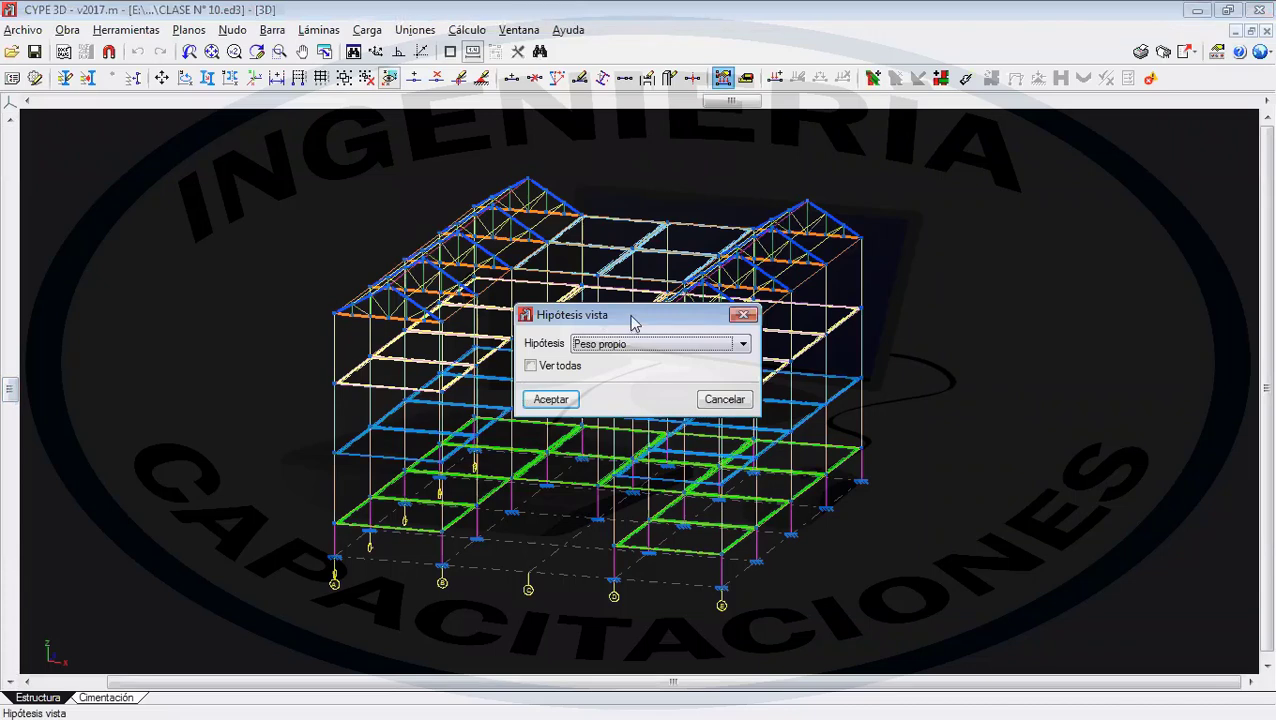
{"action": "left_click_drag", "start_coordinate": [631, 321], "coordinate": [221, 191]}
{"action": "left_click", "coordinate": [232, 214]}
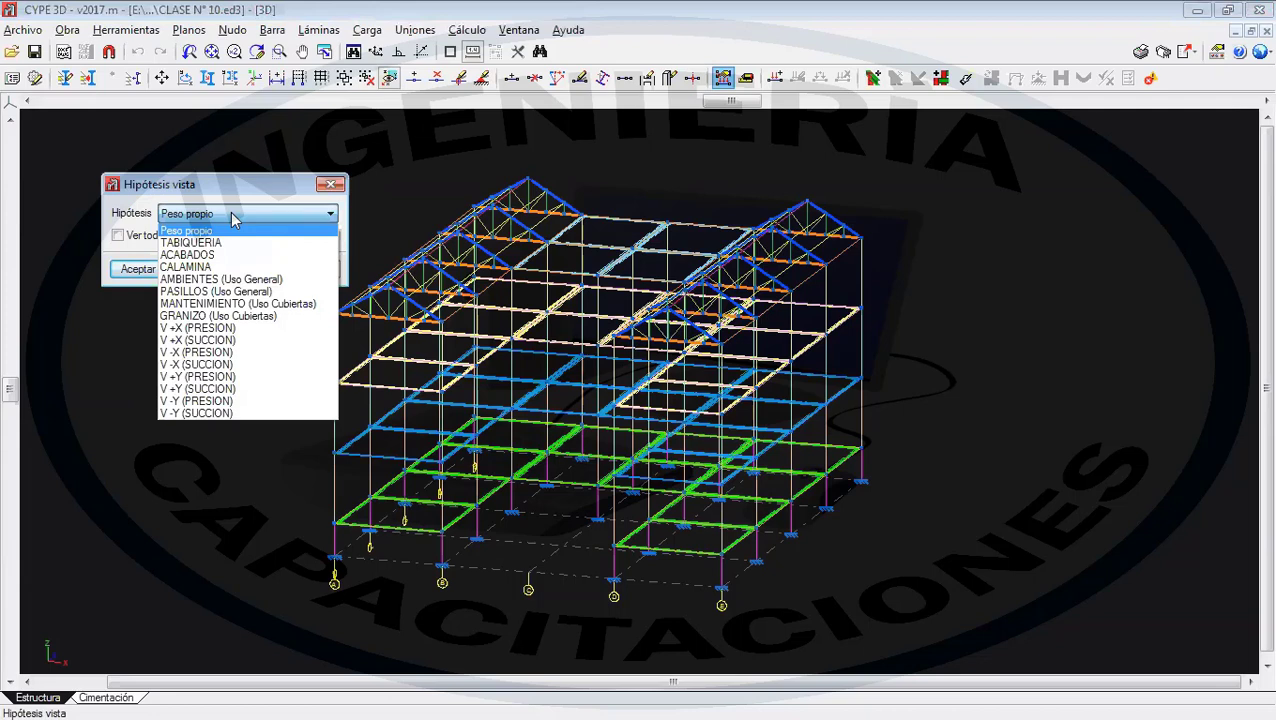
{"action": "left_click", "coordinate": [233, 216]}
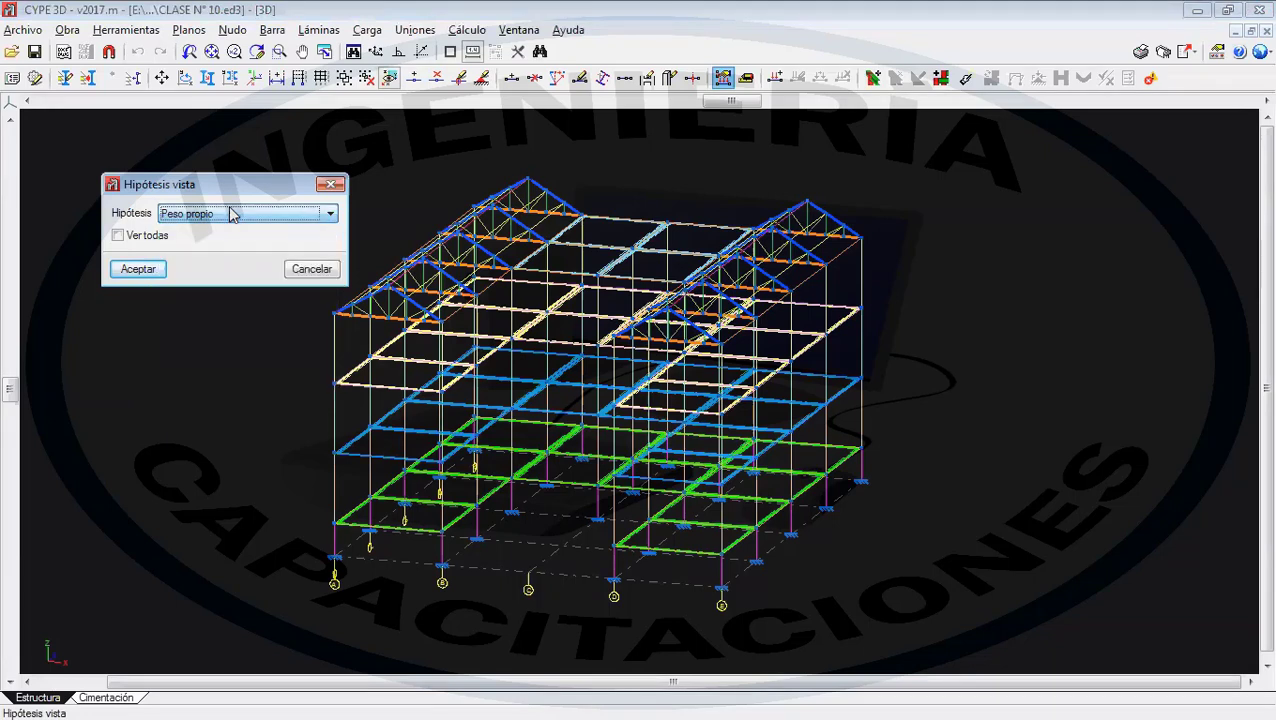
{"action": "left_click", "coordinate": [122, 237]}
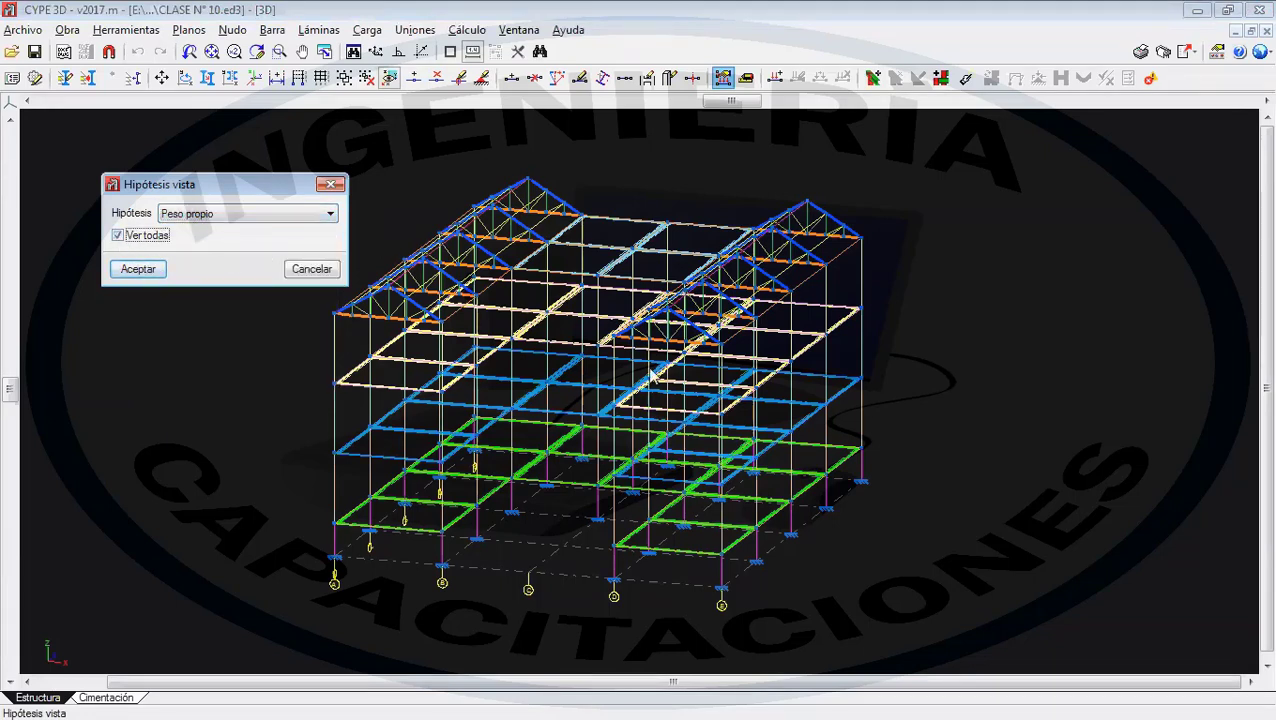
{"action": "left_click", "coordinate": [118, 237]}
{"action": "left_click", "coordinate": [136, 268]}
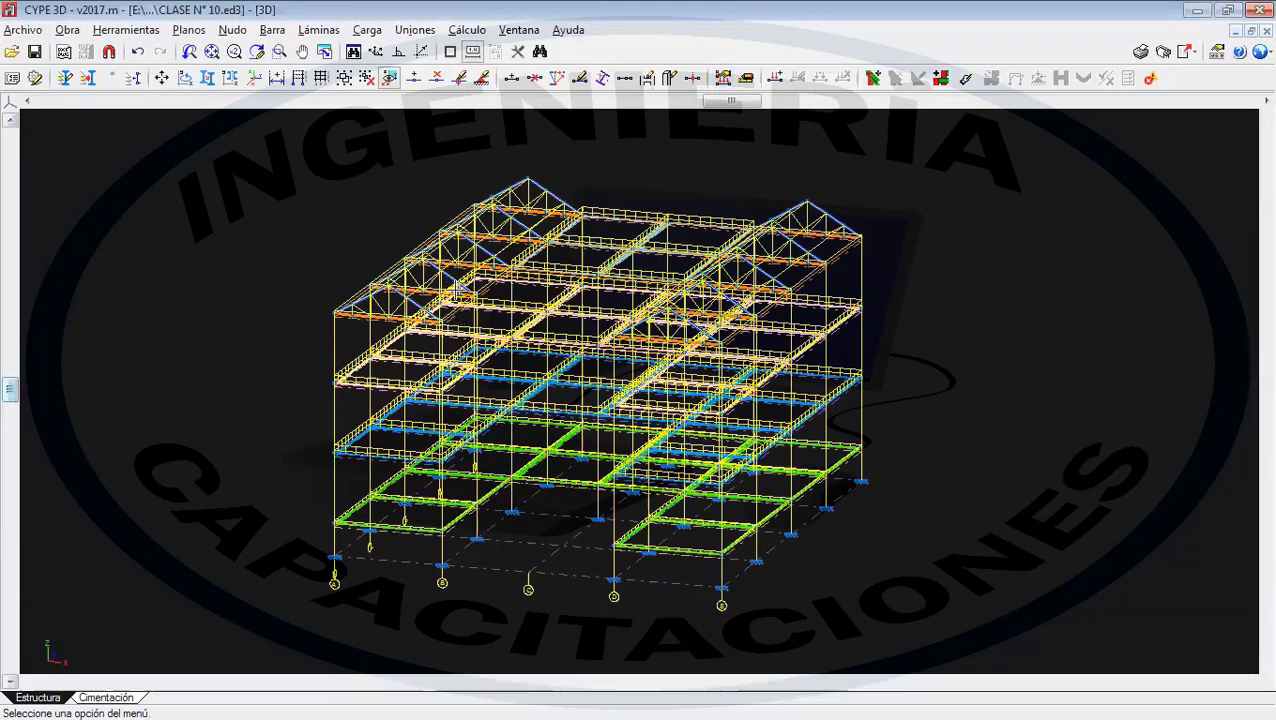
- Examine the self-weight loads on the bars of the floors and the roof trusses
{"action": "scroll", "coordinate": [440, 310], "scroll_direction": "up", "scroll_amount": 5}
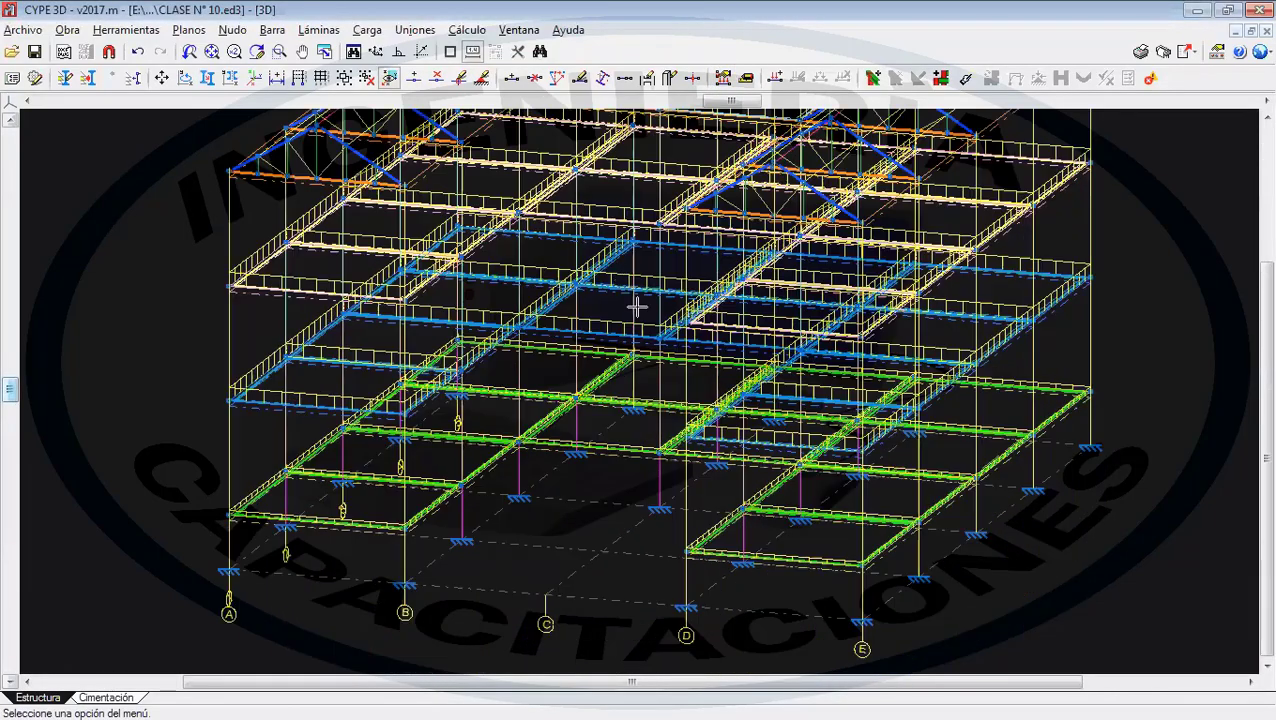
{"action": "scroll", "coordinate": [778, 395], "scroll_direction": "up", "scroll_amount": 2}
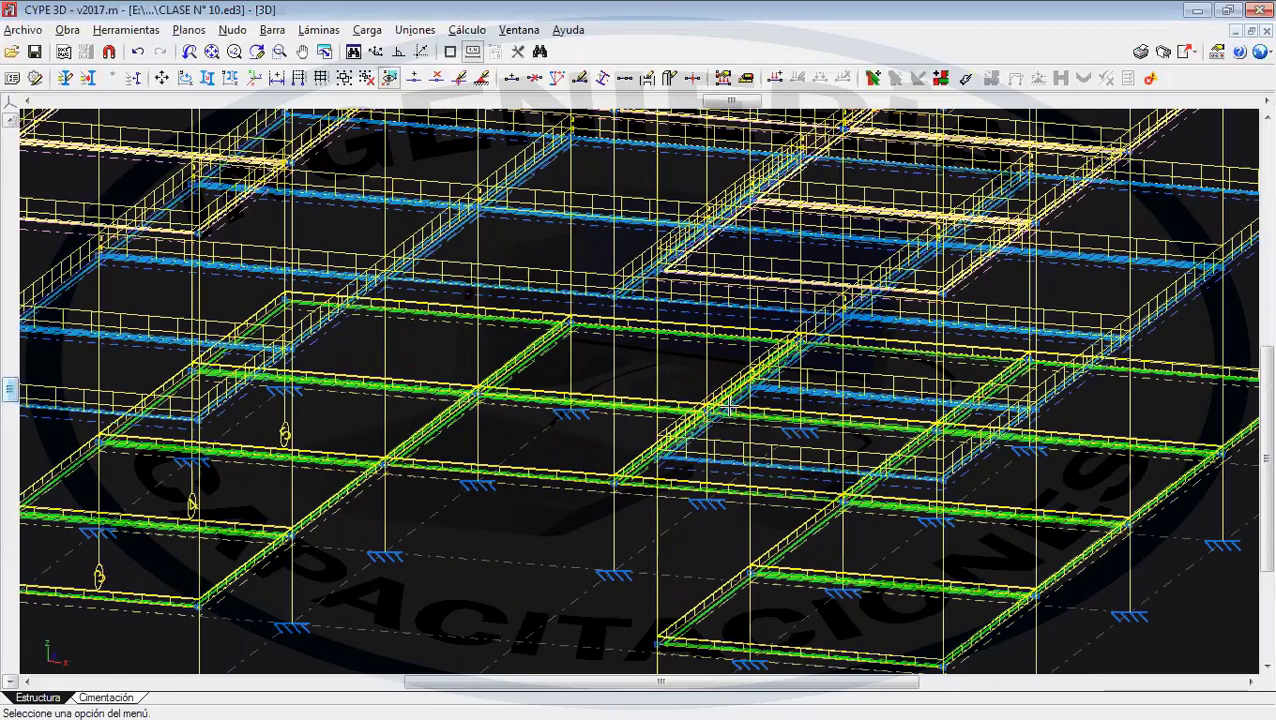
{"action": "scroll", "coordinate": [670, 395], "scroll_direction": "up", "scroll_amount": 1}
{"action": "middle_click_drag", "start_coordinate": [578, 402], "coordinate": [614, 540]}
{"action": "mouse_move", "coordinate": [528, 321]}
{"action": "middle_mouse_down"}
{"action": "mouse_move", "coordinate": [563, 487]}
{"action": "mouse_move", "coordinate": [520, 462]}
{"action": "middle_mouse_up"}
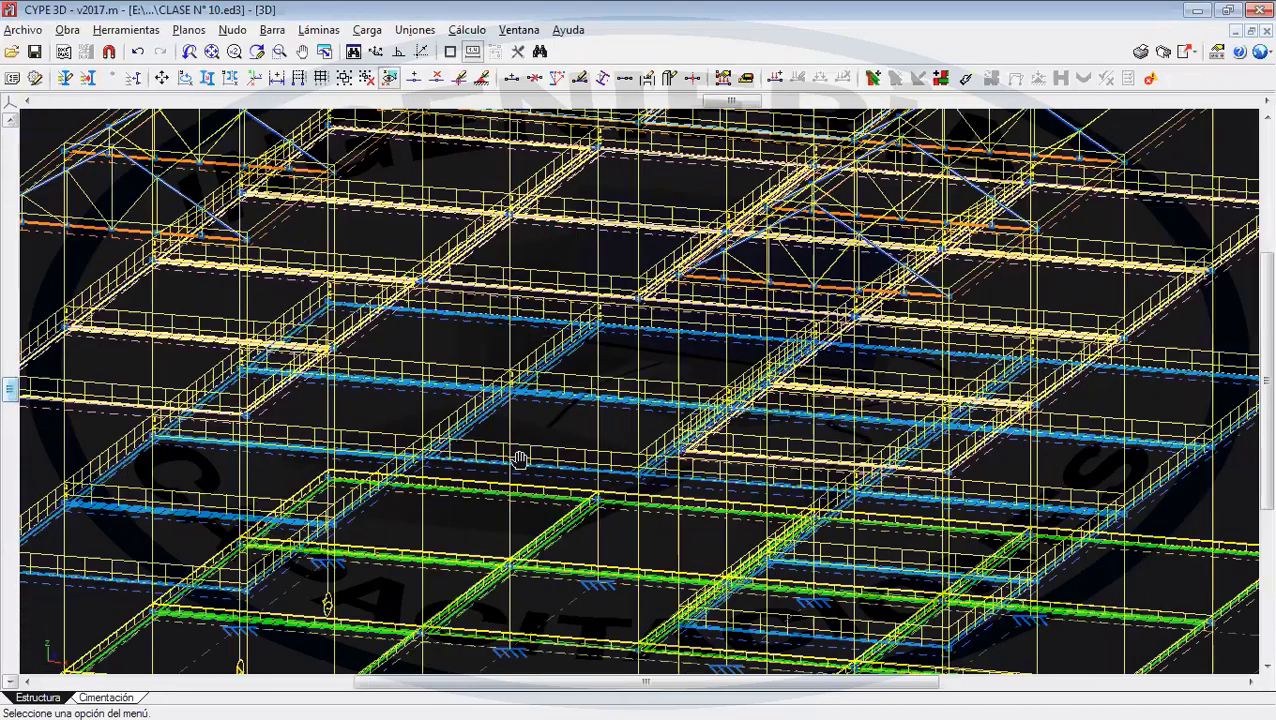
{"action": "scroll", "coordinate": [650, 350], "scroll_direction": "down", "scroll_amount": 4}
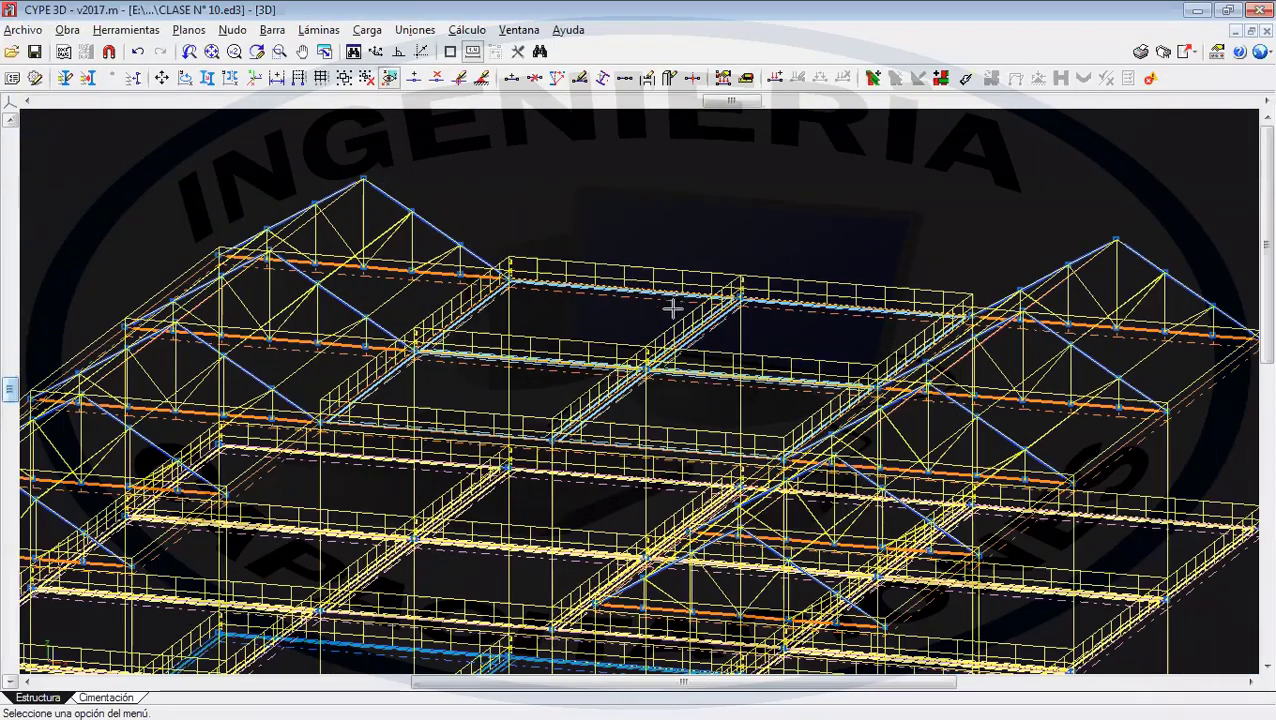
{"action": "scroll", "coordinate": [665, 343], "scroll_direction": "down", "scroll_amount": 3}
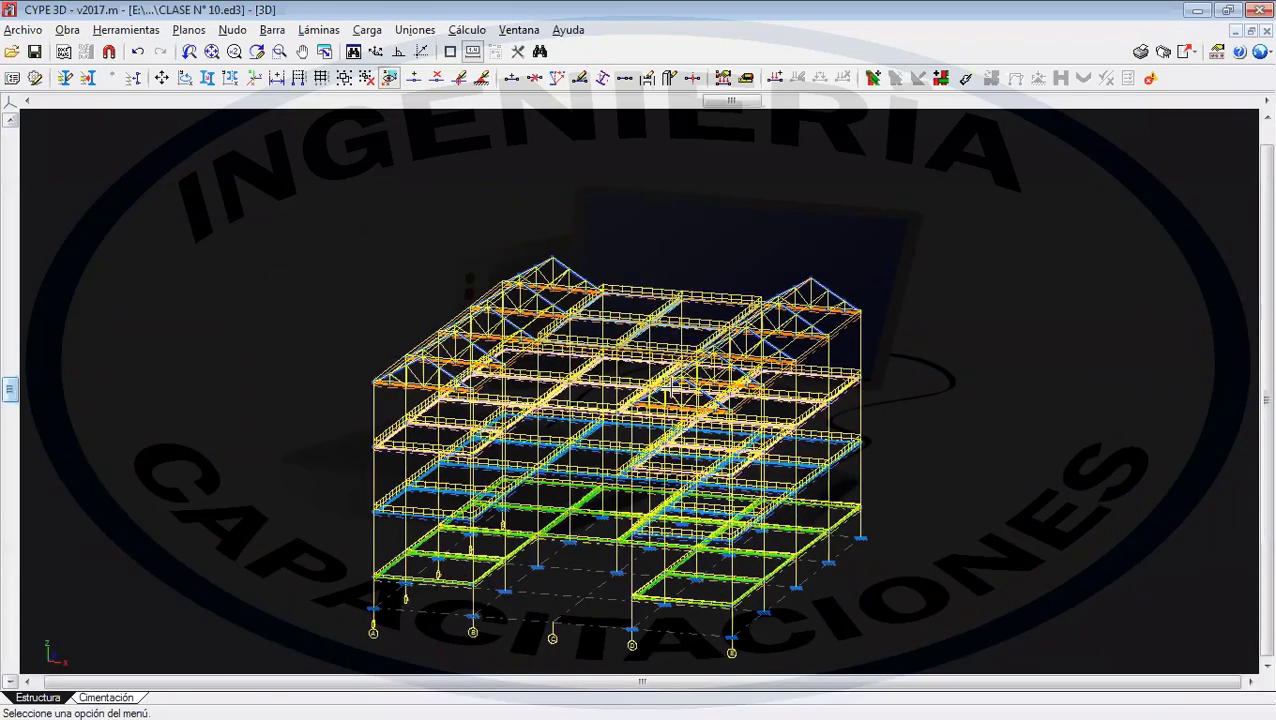
{"action": "left_click", "coordinate": [368, 30]}
{"action": "left_click", "coordinate": [466, 23]}
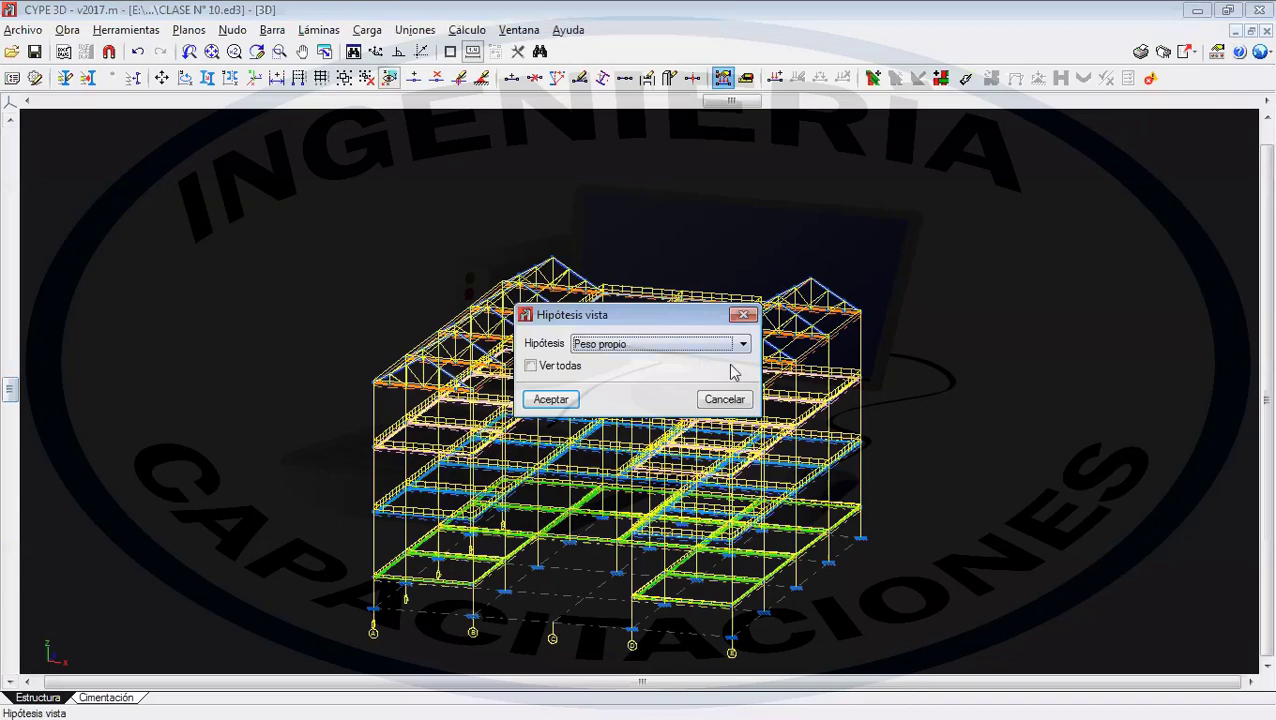
{"action": "left_click", "coordinate": [724, 399]}
- Open the limit states (combinations) settings from the job's general data
{"action": "left_click", "coordinate": [67, 30]}
{"action": "left_click", "coordinate": [110, 84]}
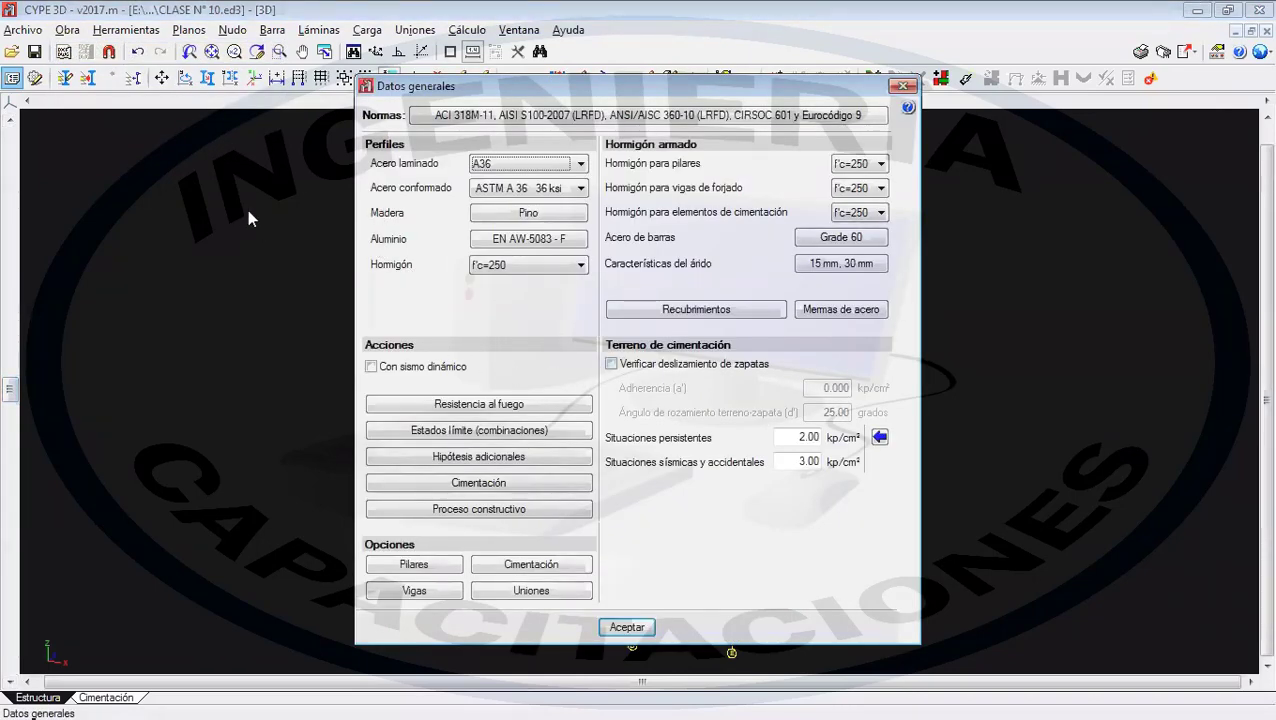
{"action": "left_click", "coordinate": [488, 432]}
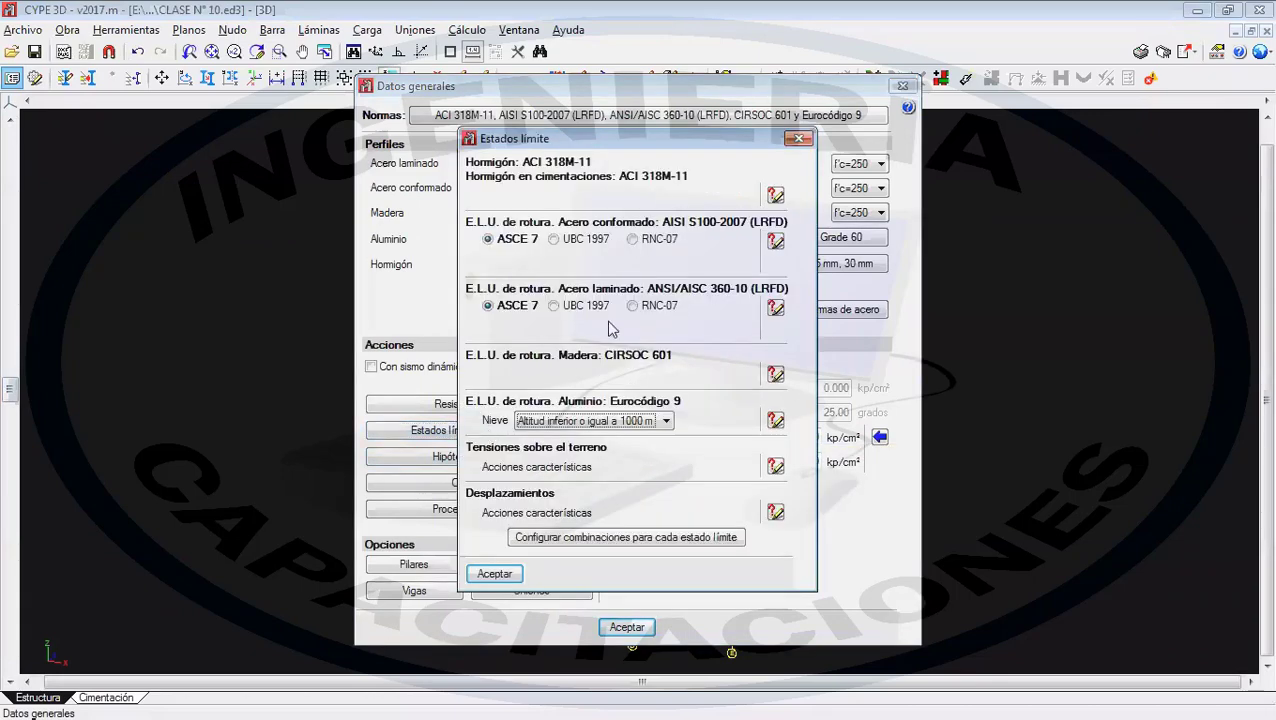
{"action": "left_click_drag", "start_coordinate": [660, 143], "coordinate": [640, 133]}
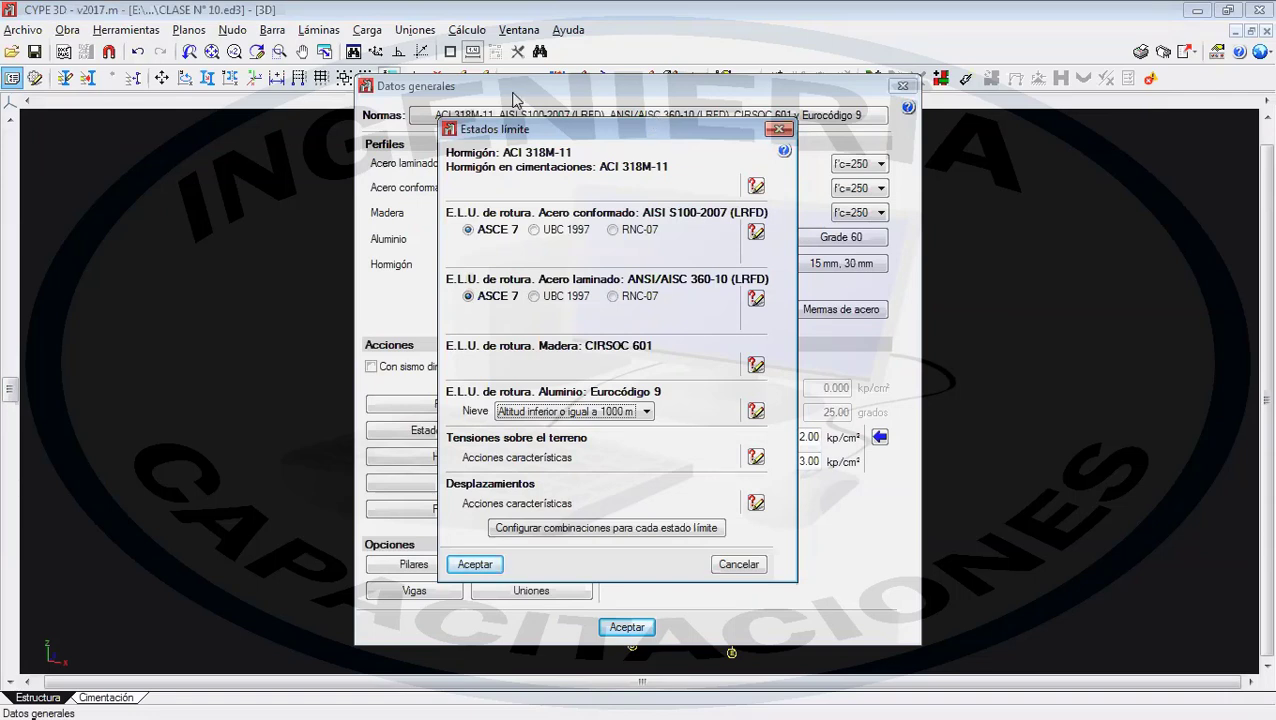
- Examine the design situations and partial safety factors for concrete under ACI 318M-11, from the E.L.U. criteria through the ASCE/SEI 7-10 combination tables
{"action": "left_click", "coordinate": [760, 192]}
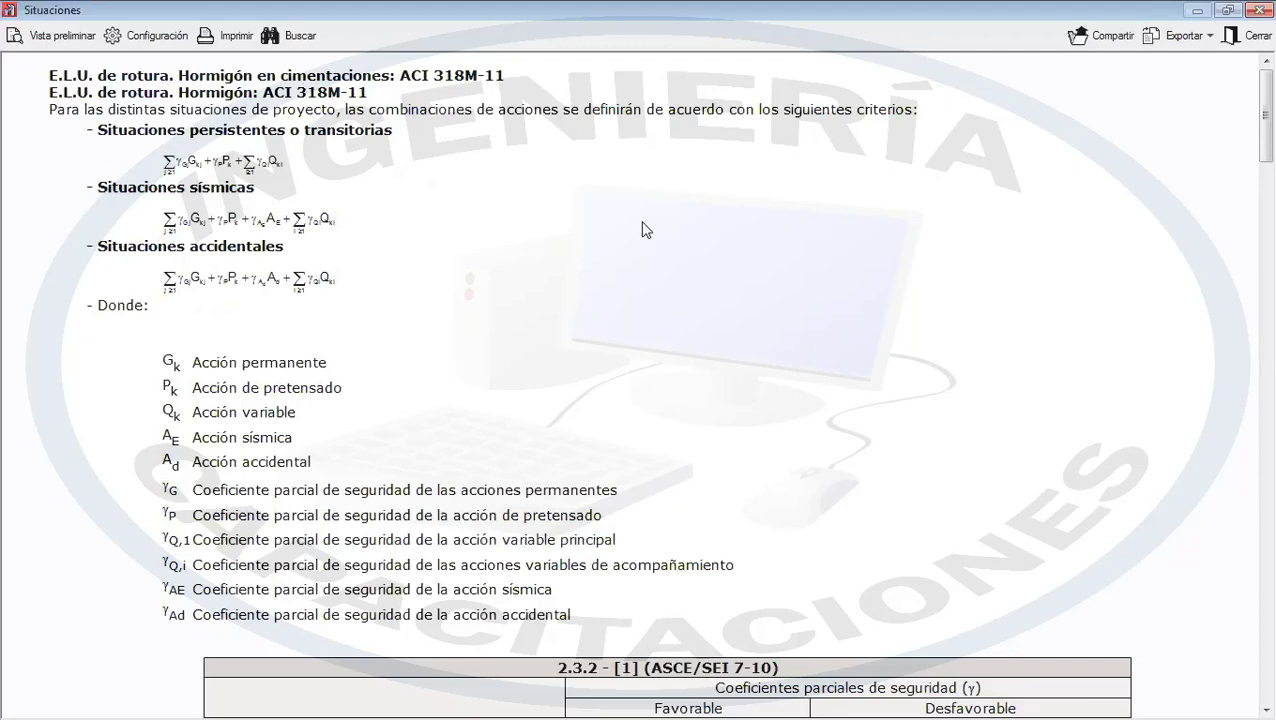
{"action": "scroll", "coordinate": [700, 498], "scroll_direction": "down", "scroll_amount": 2}
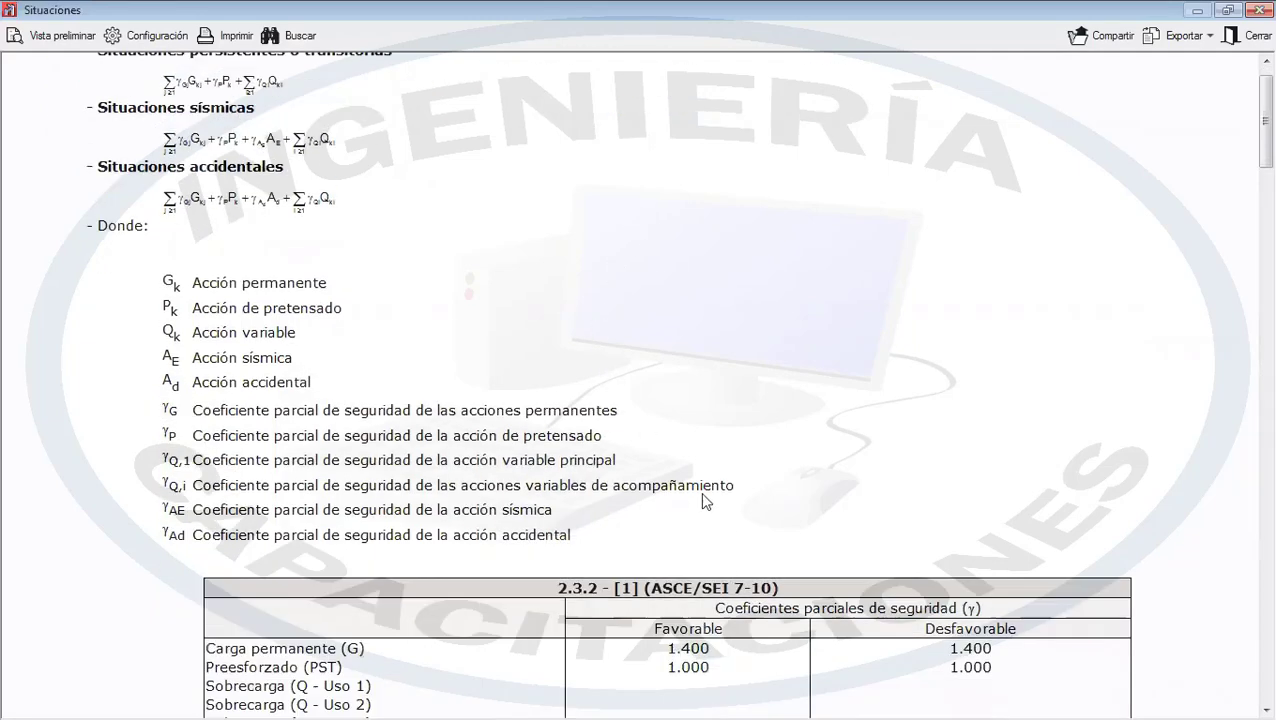
{"action": "scroll", "coordinate": [705, 500], "scroll_direction": "down", "scroll_amount": 5}
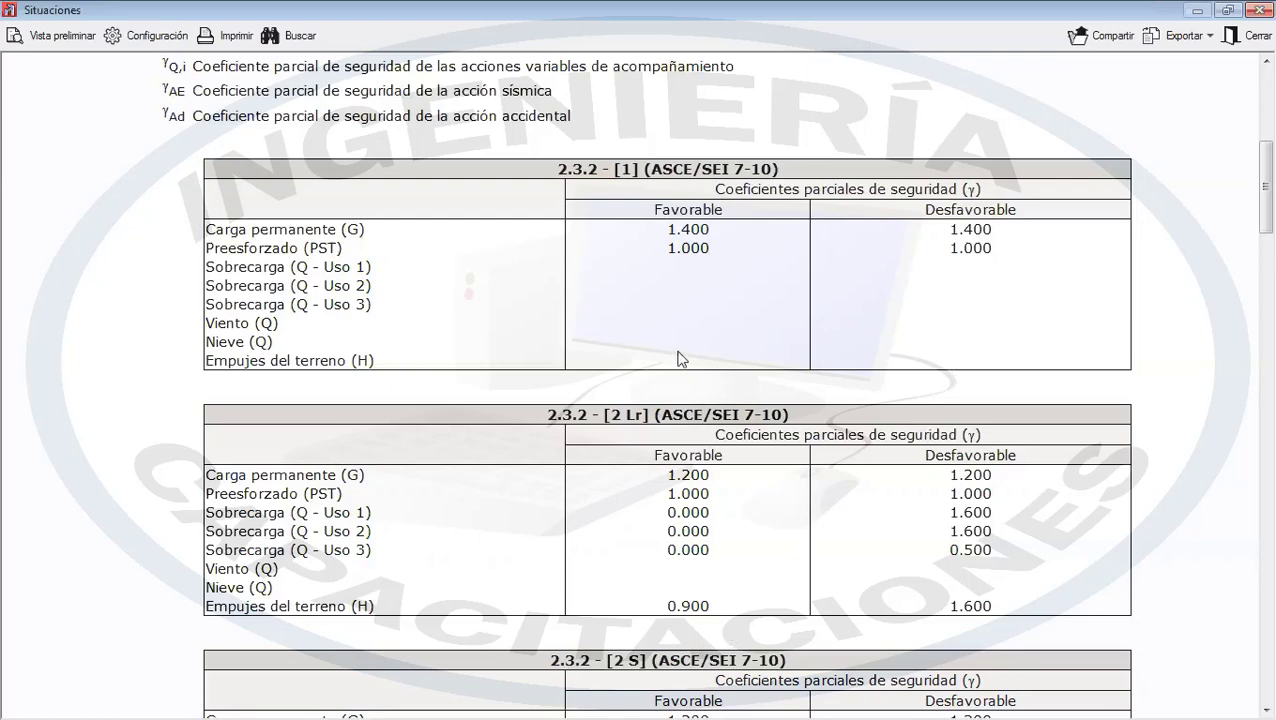
{"action": "scroll", "coordinate": [850, 390], "scroll_direction": "down", "scroll_amount": 6}
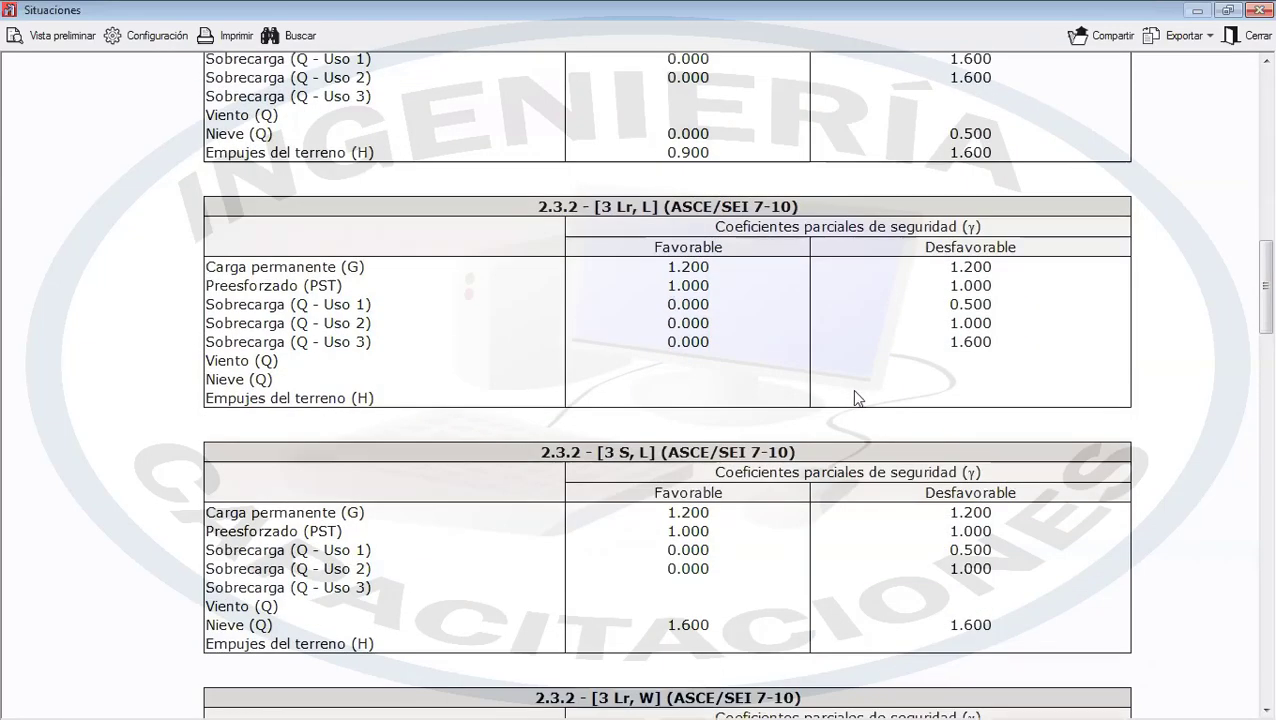
{"action": "scroll", "coordinate": [825, 438], "scroll_direction": "up", "scroll_amount": 3}
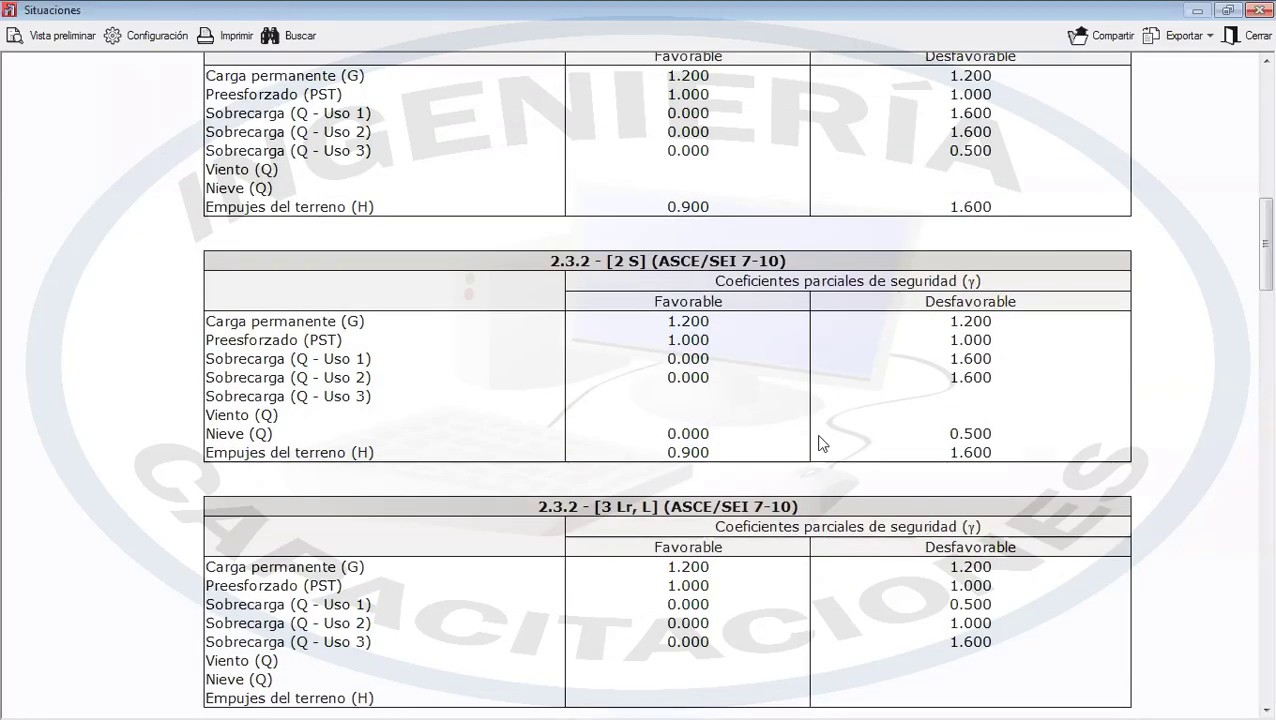
{"action": "scroll", "coordinate": [822, 443], "scroll_direction": "down", "scroll_amount": 3}
{"action": "scroll", "coordinate": [818, 450], "scroll_direction": "down", "scroll_amount": 1}
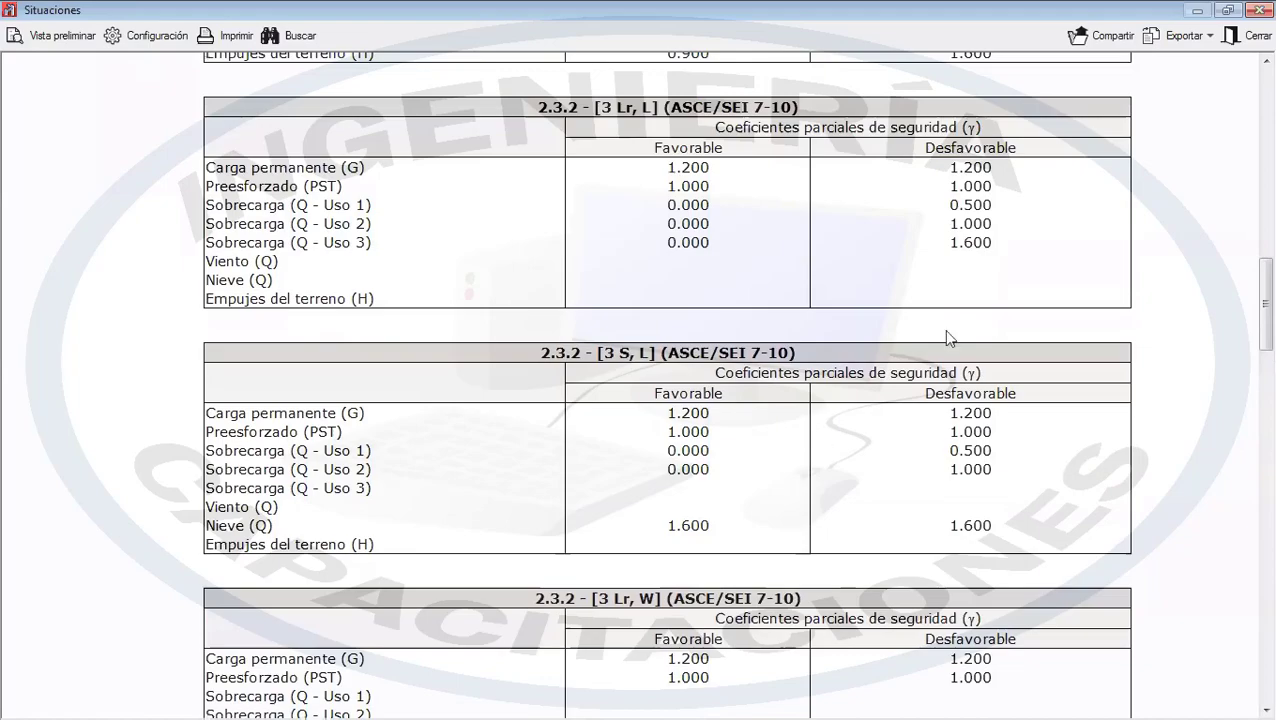
{"action": "scroll", "coordinate": [823, 447], "scroll_direction": "down", "scroll_amount": 6}
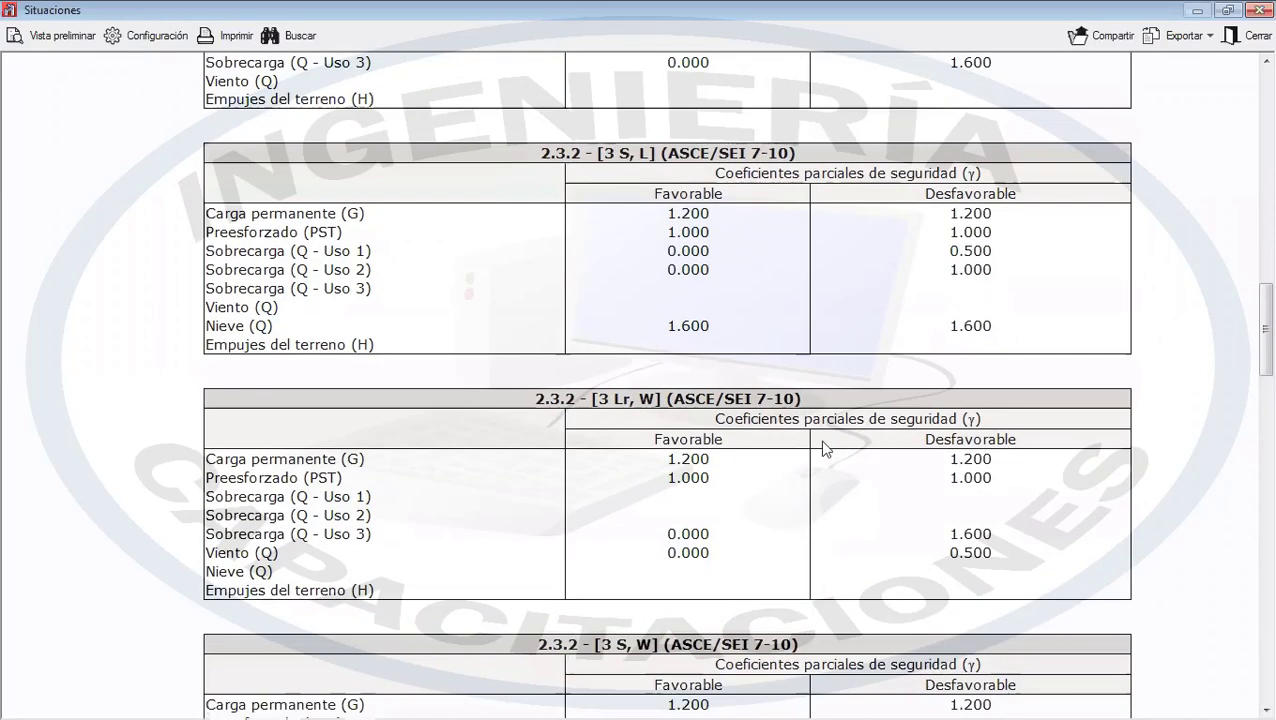
{"action": "scroll", "coordinate": [822, 458], "scroll_direction": "down", "scroll_amount": 15}
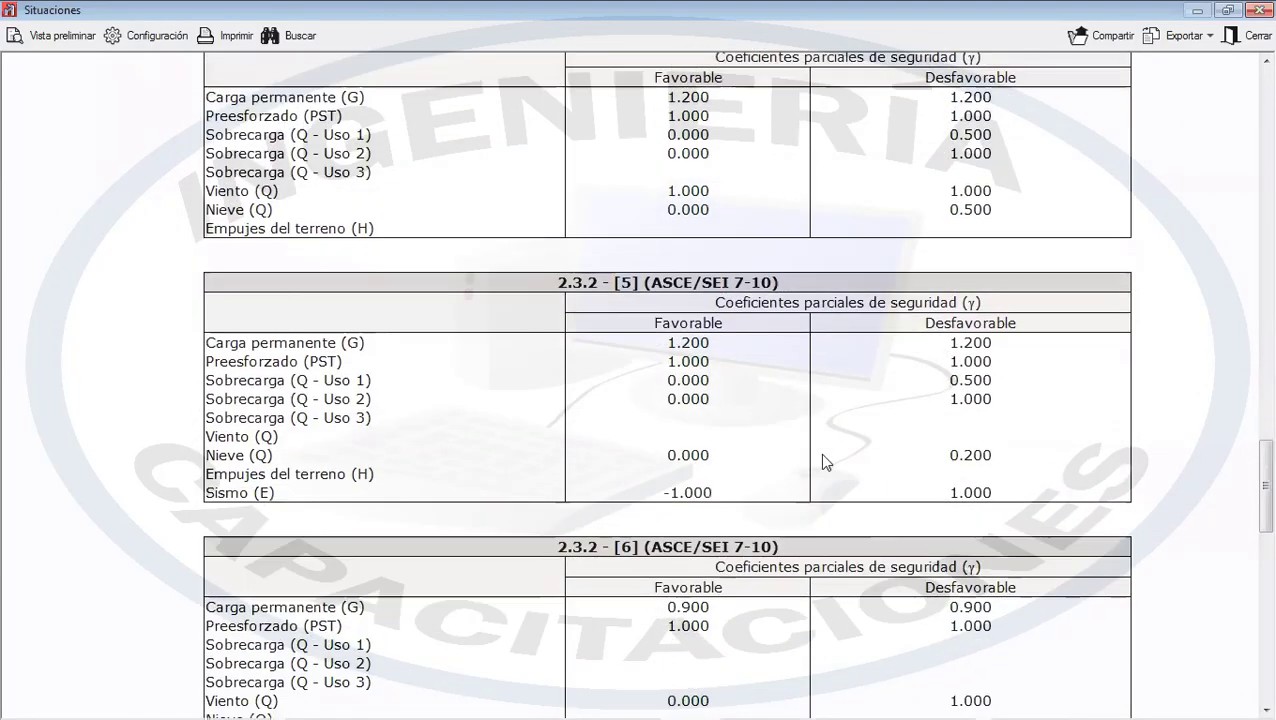
{"action": "scroll", "coordinate": [756, 427], "scroll_direction": "down", "scroll_amount": 1}
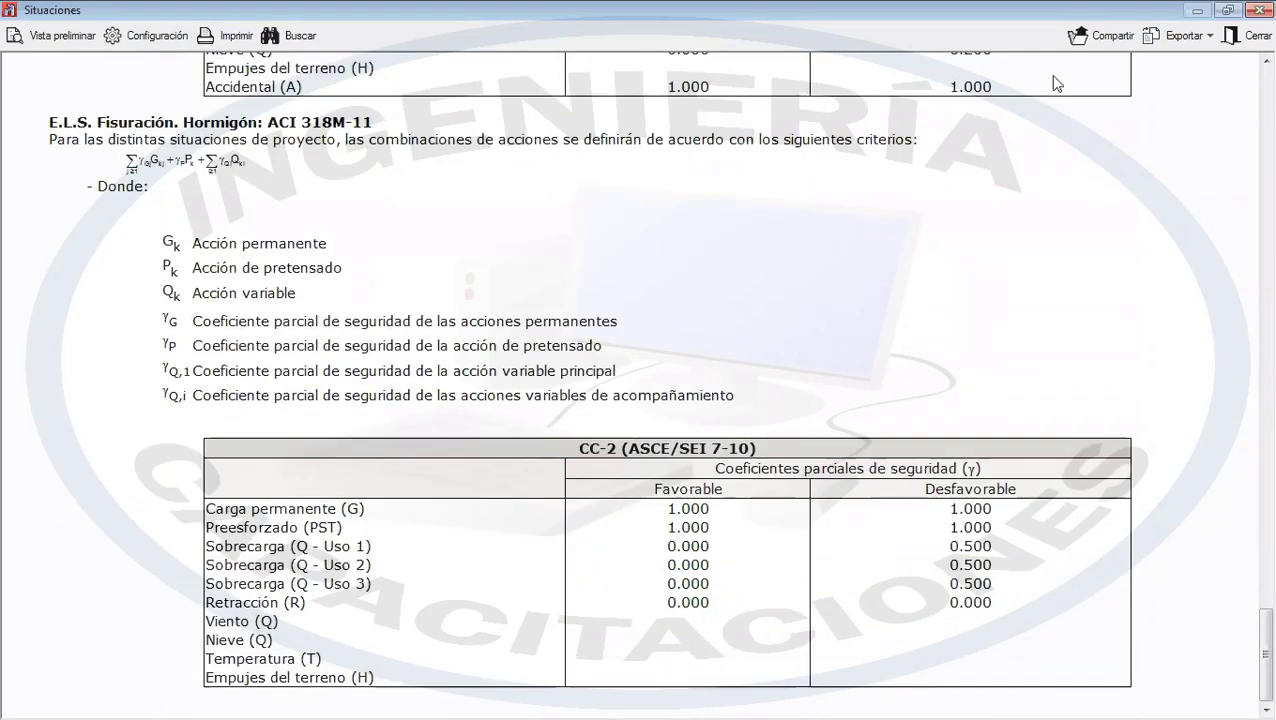
{"action": "left_click", "coordinate": [1250, 35]}
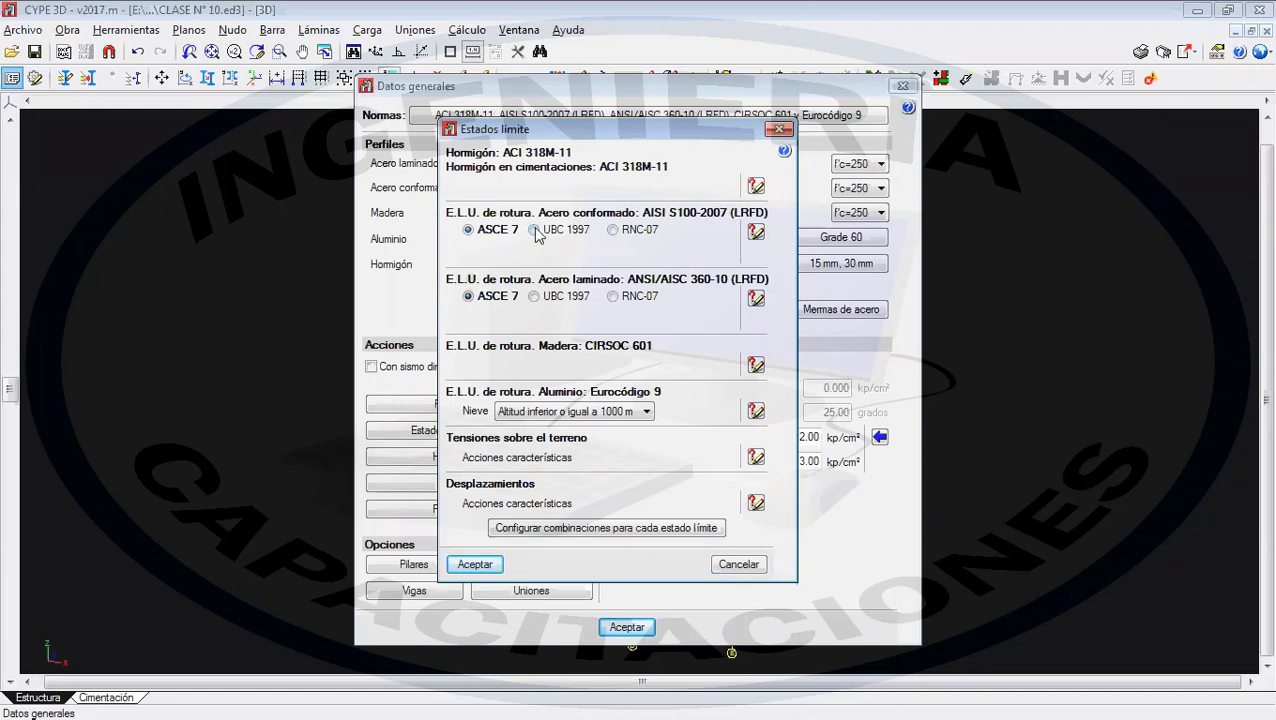
- Review the concrete design situations report again, down to the E.L.S. Fisuración cracking combinations, and close it
{"action": "left_click", "coordinate": [756, 186]}
{"action": "scroll", "coordinate": [660, 380], "scroll_direction": "down", "scroll_amount": 1}
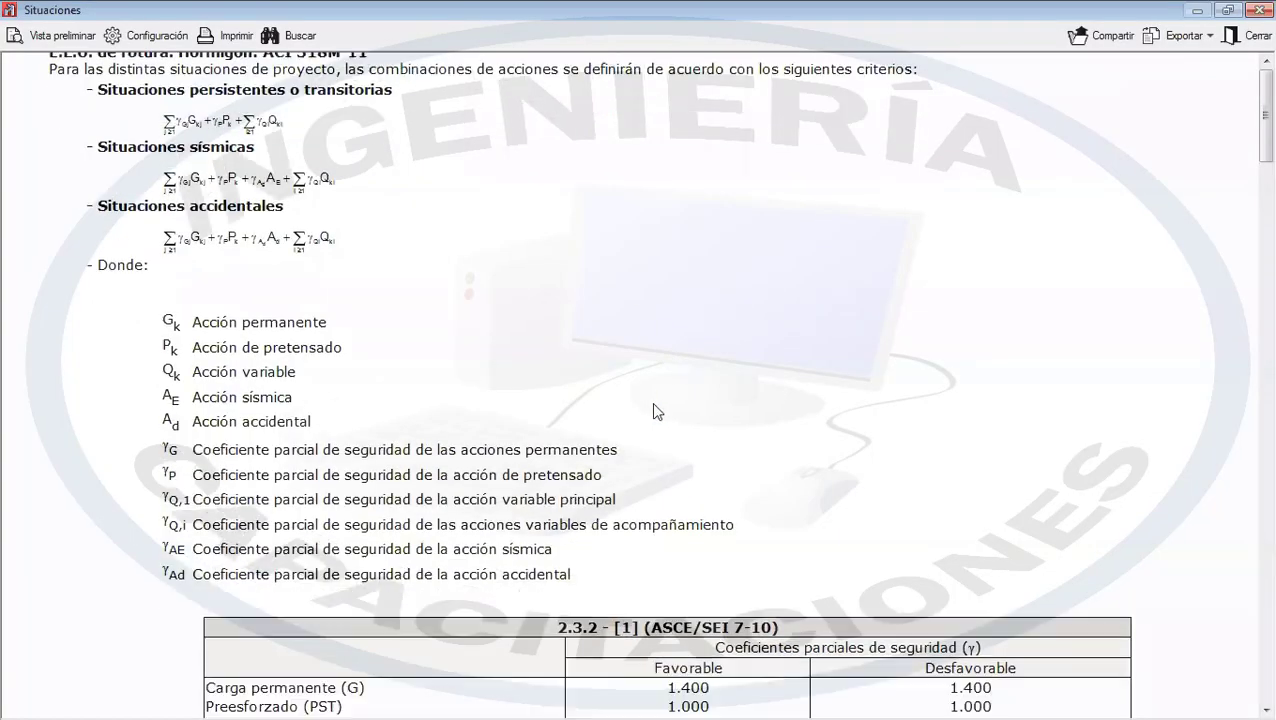
{"action": "scroll", "coordinate": [655, 410], "scroll_direction": "down", "scroll_amount": 15}
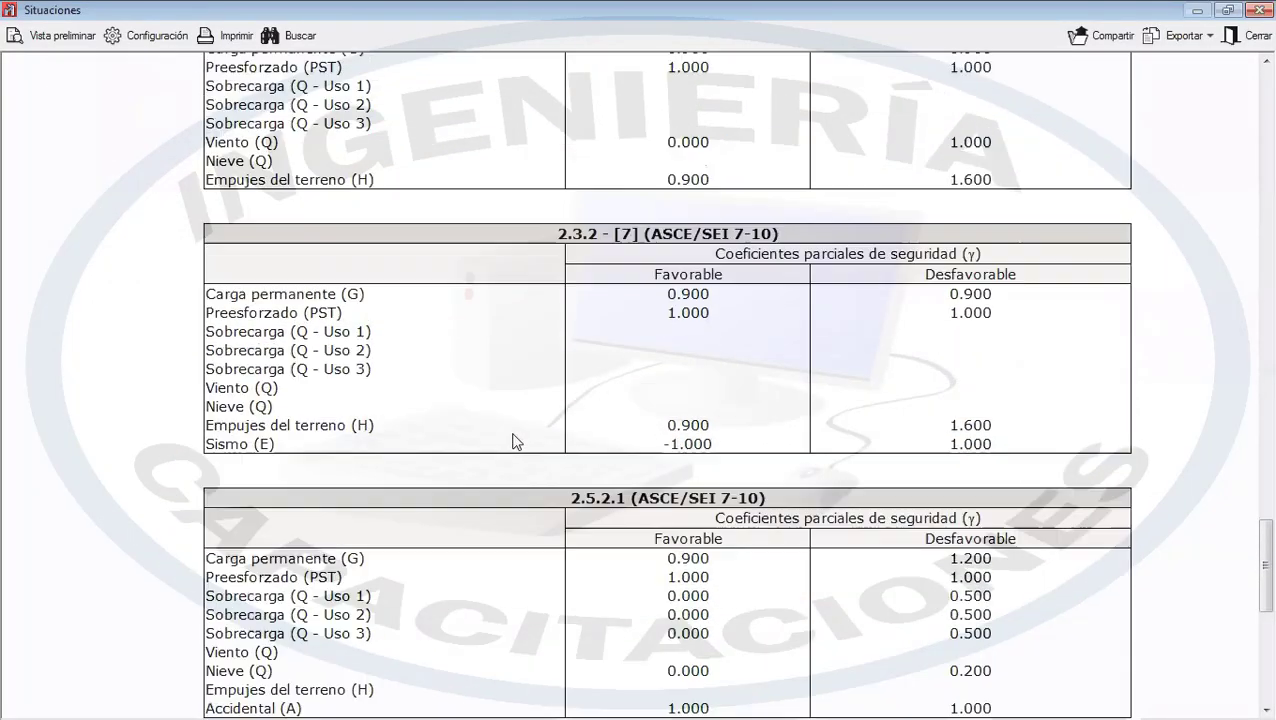
{"action": "scroll", "coordinate": [515, 442], "scroll_direction": "down", "scroll_amount": 10}
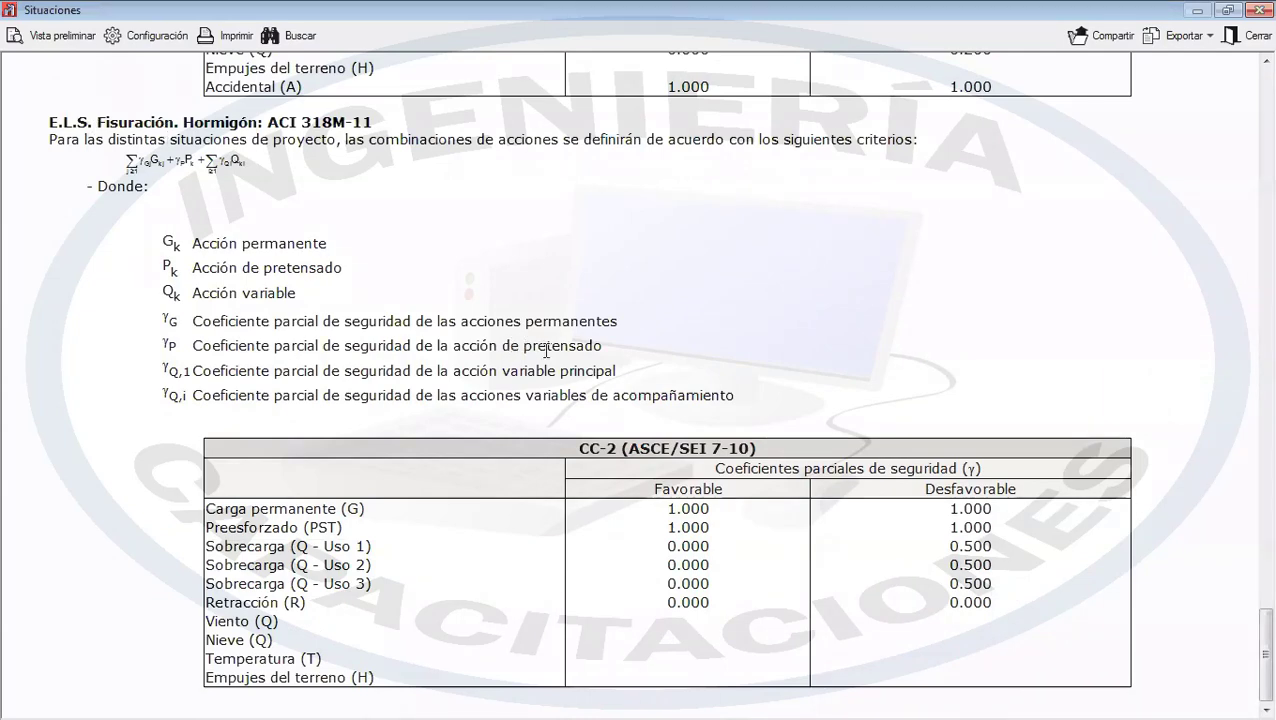
{"action": "left_click", "coordinate": [1244, 37]}
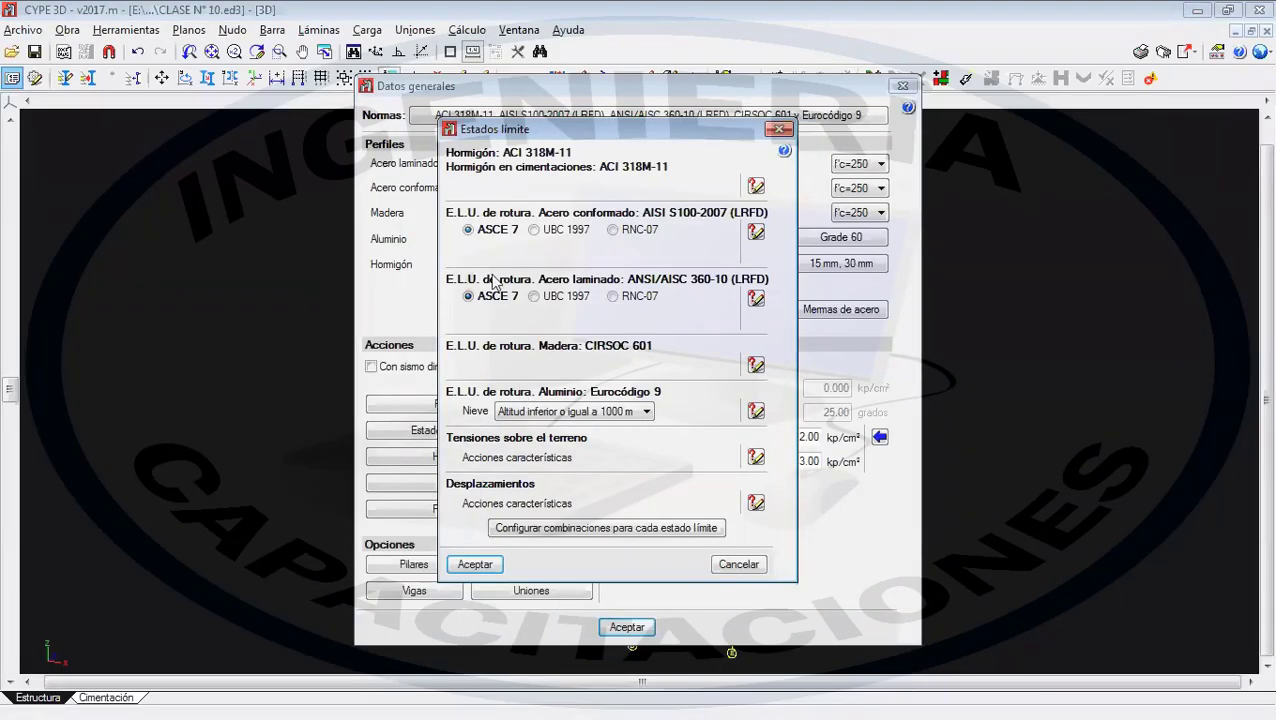
- Switch the cold-formed steel ultimate limit state to UBC 1997 and review its combination coefficients
{"action": "left_click", "coordinate": [547, 230]}
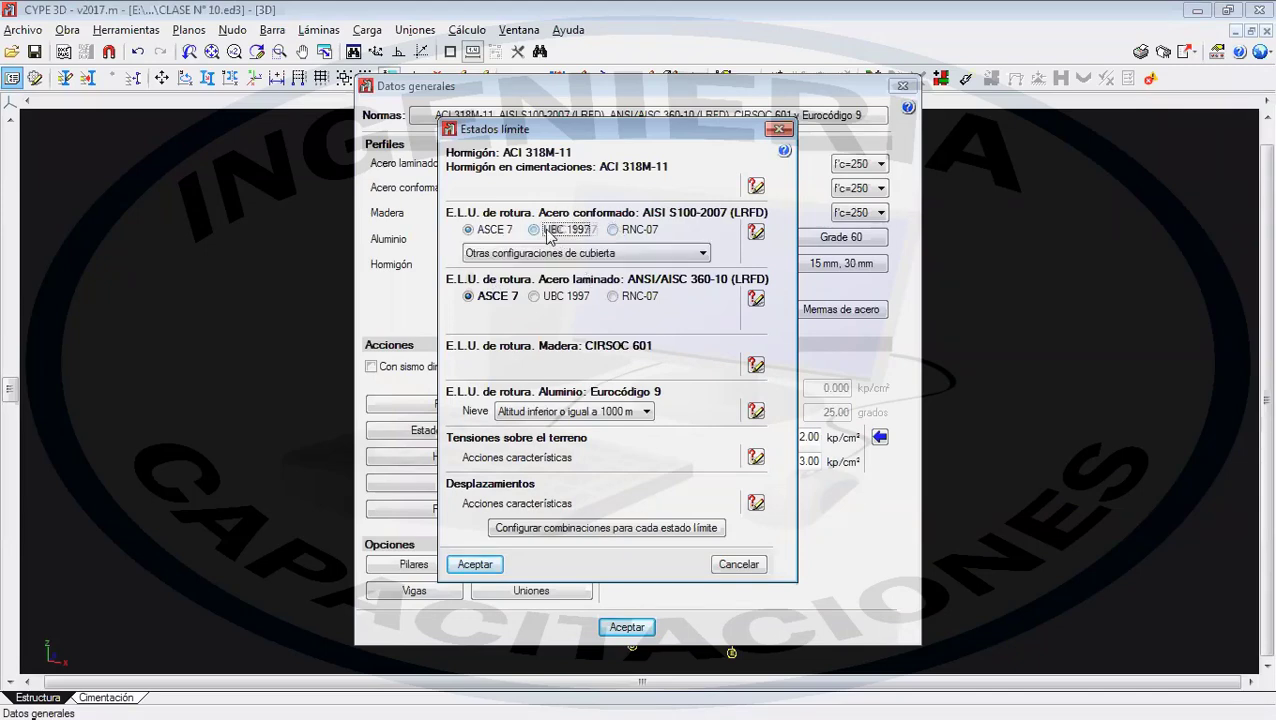
{"action": "left_click", "coordinate": [756, 231]}
{"action": "scroll", "coordinate": [617, 352], "scroll_direction": "down", "scroll_amount": 2}
{"action": "scroll", "coordinate": [620, 358], "scroll_direction": "down", "scroll_amount": 8}
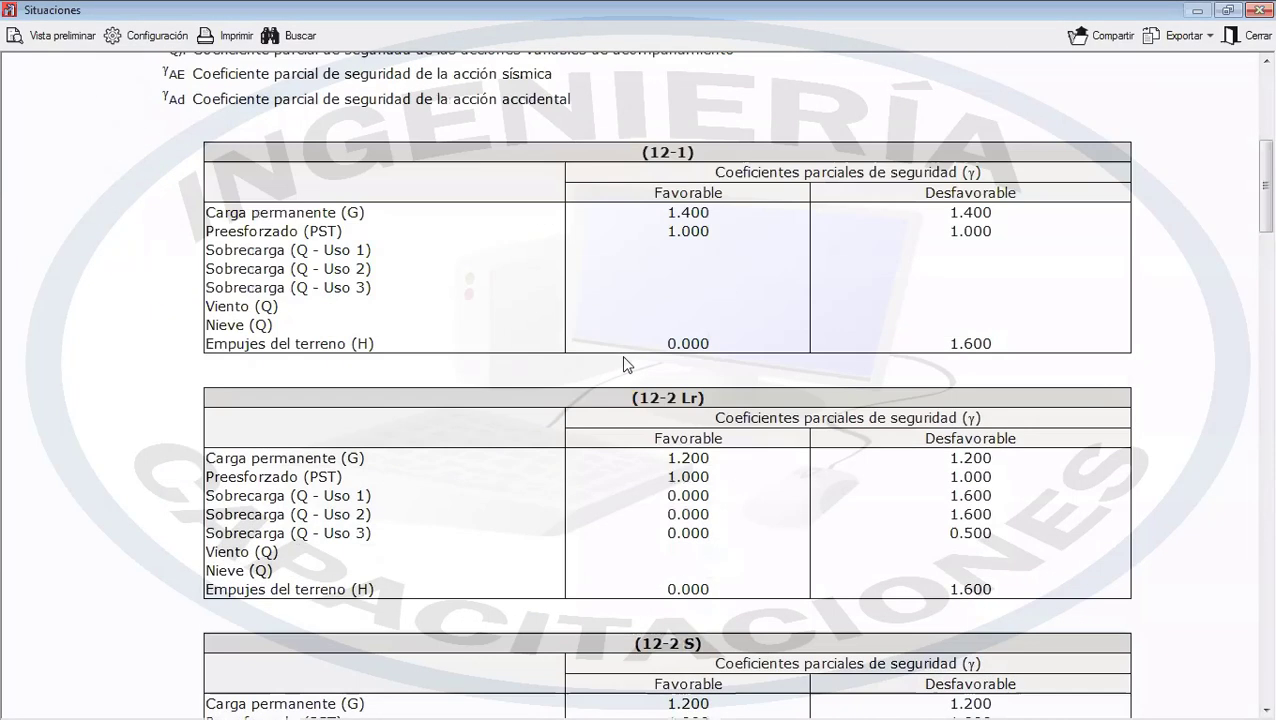
{"action": "left_click", "coordinate": [1257, 36]}
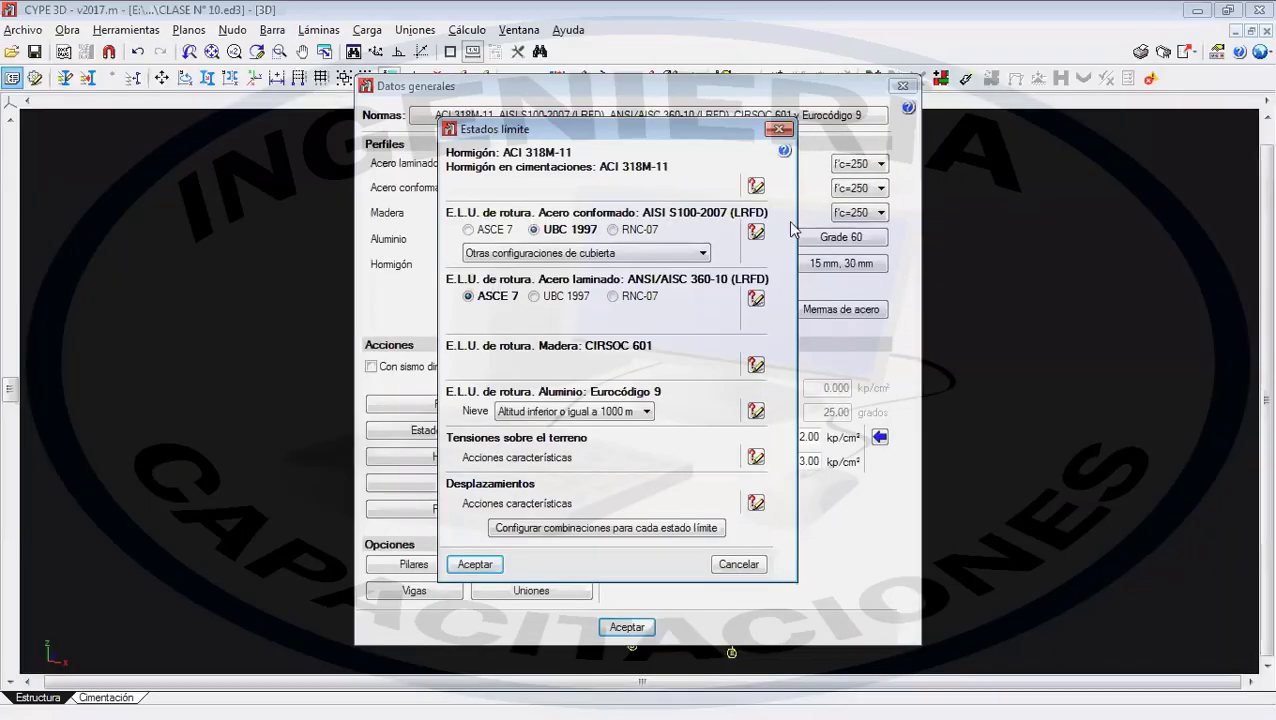
- Try RNC-07 for the cold-formed steel limit state, view its design situations, and return the selection to ASCE 7
{"action": "left_click", "coordinate": [613, 230]}
{"action": "left_click", "coordinate": [756, 231]}
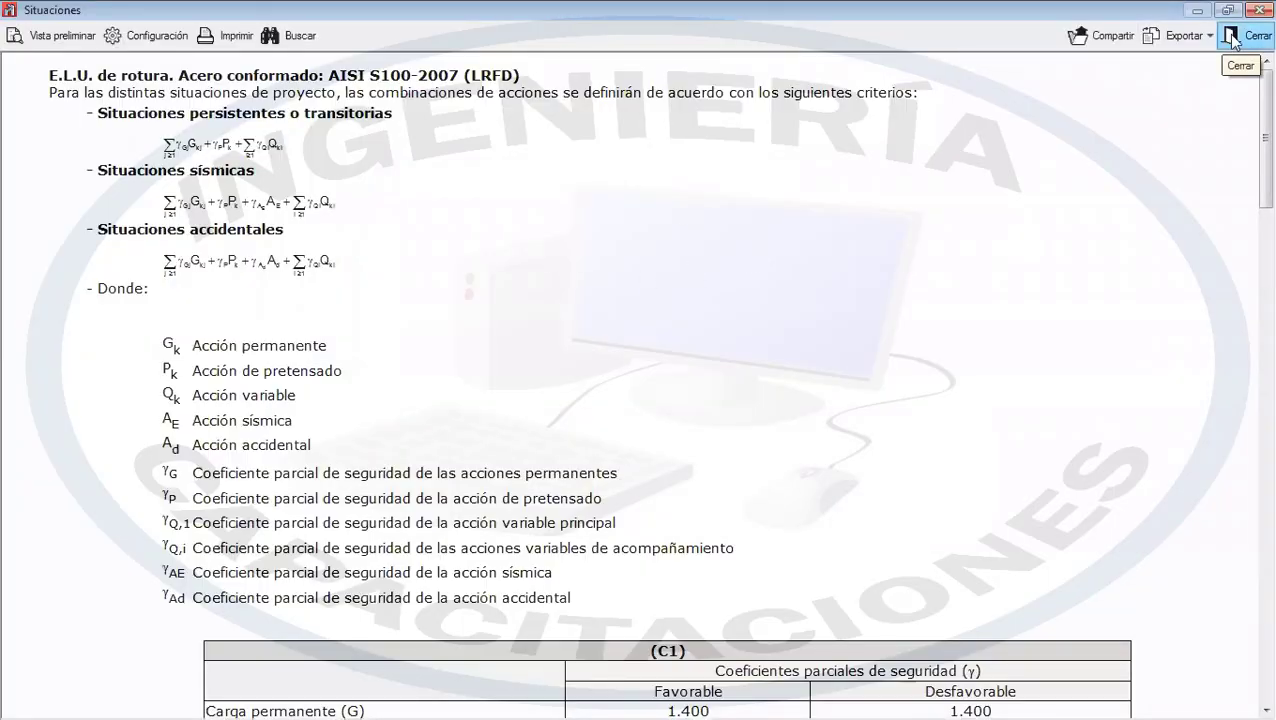
{"action": "left_click", "coordinate": [1233, 38]}
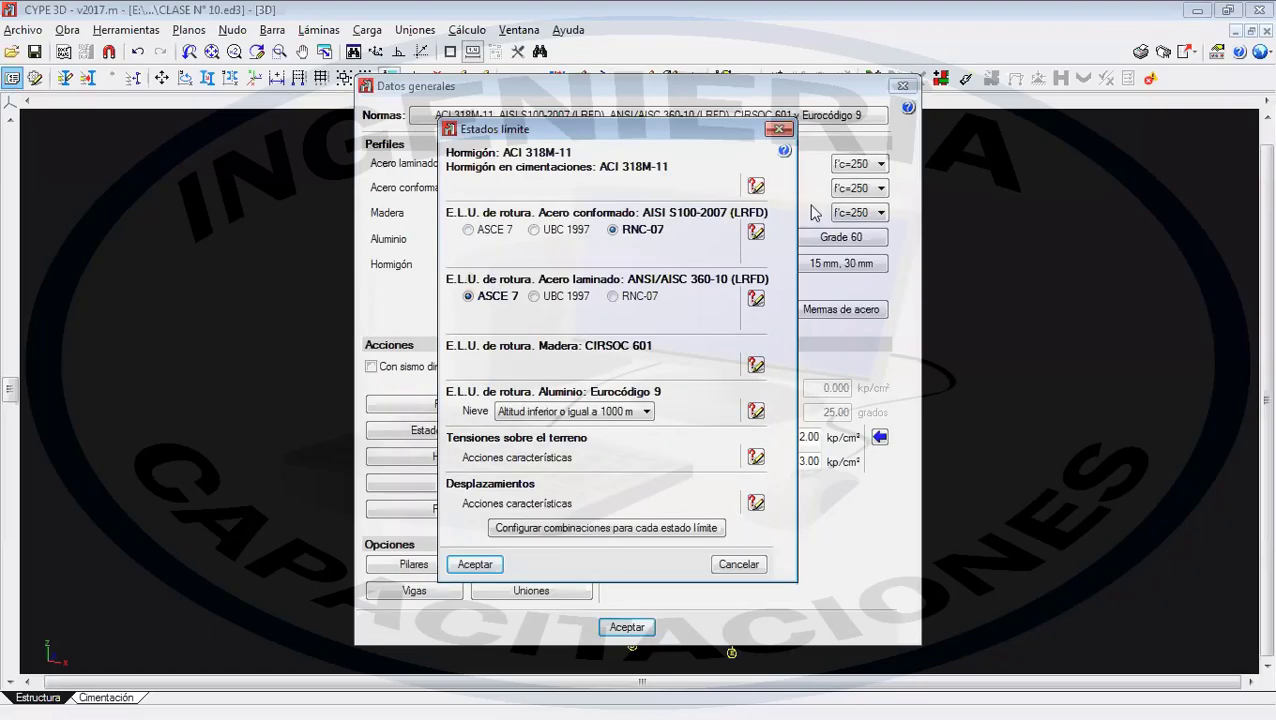
{"action": "left_click", "coordinate": [478, 229]}
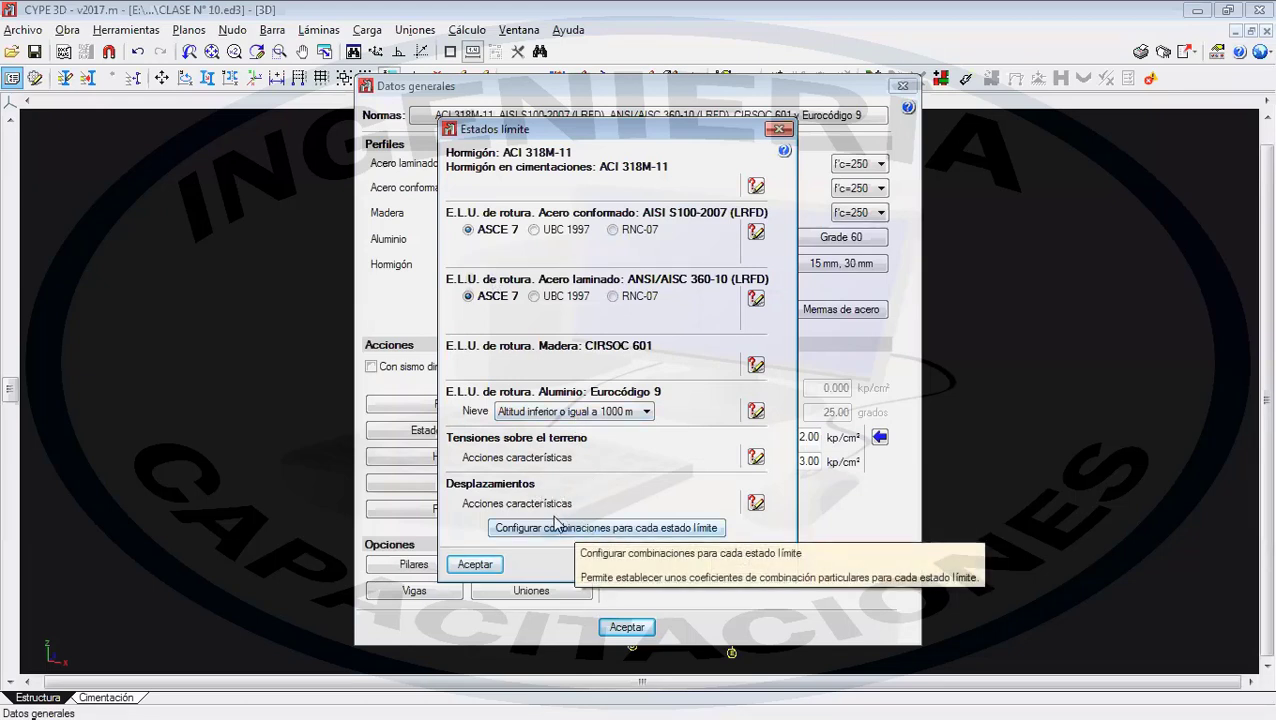
- Open the combination configuration for each limit state and check the source settings for Hormigón and Acero conformado, leaving both unchanged
{"action": "left_click", "coordinate": [621, 533]}
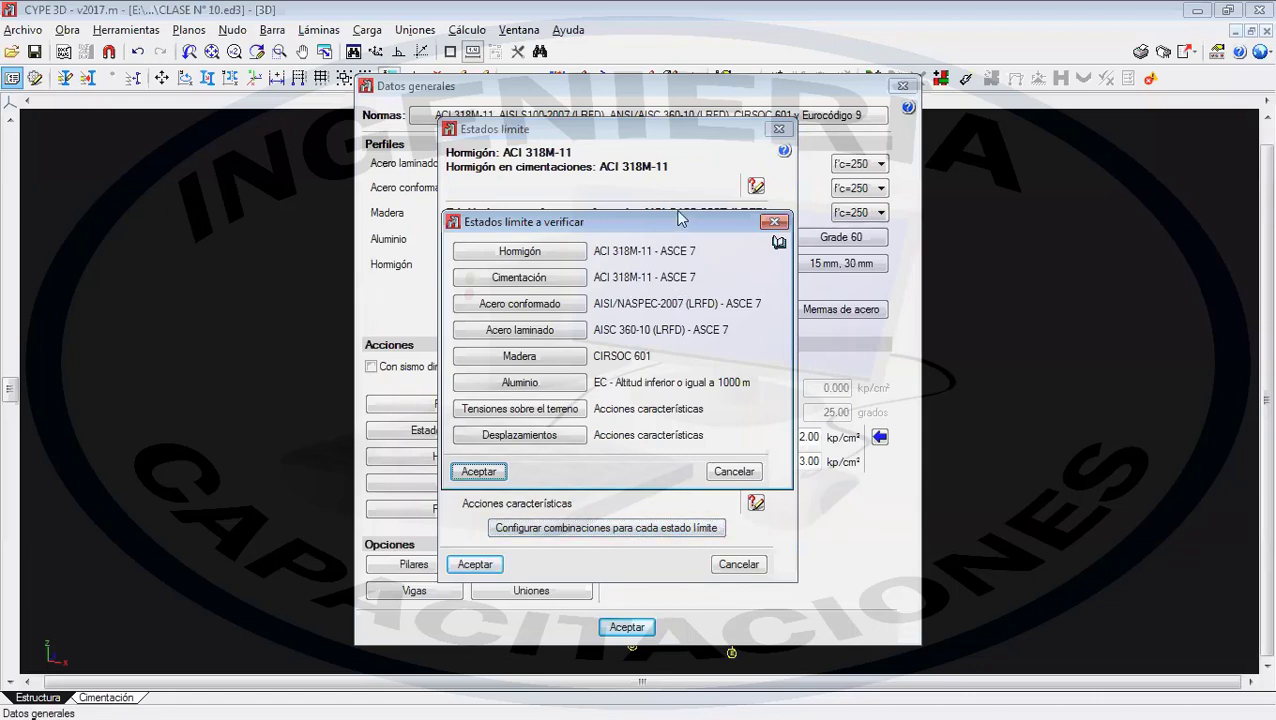
{"action": "left_click_drag", "start_coordinate": [681, 220], "coordinate": [678, 188]}
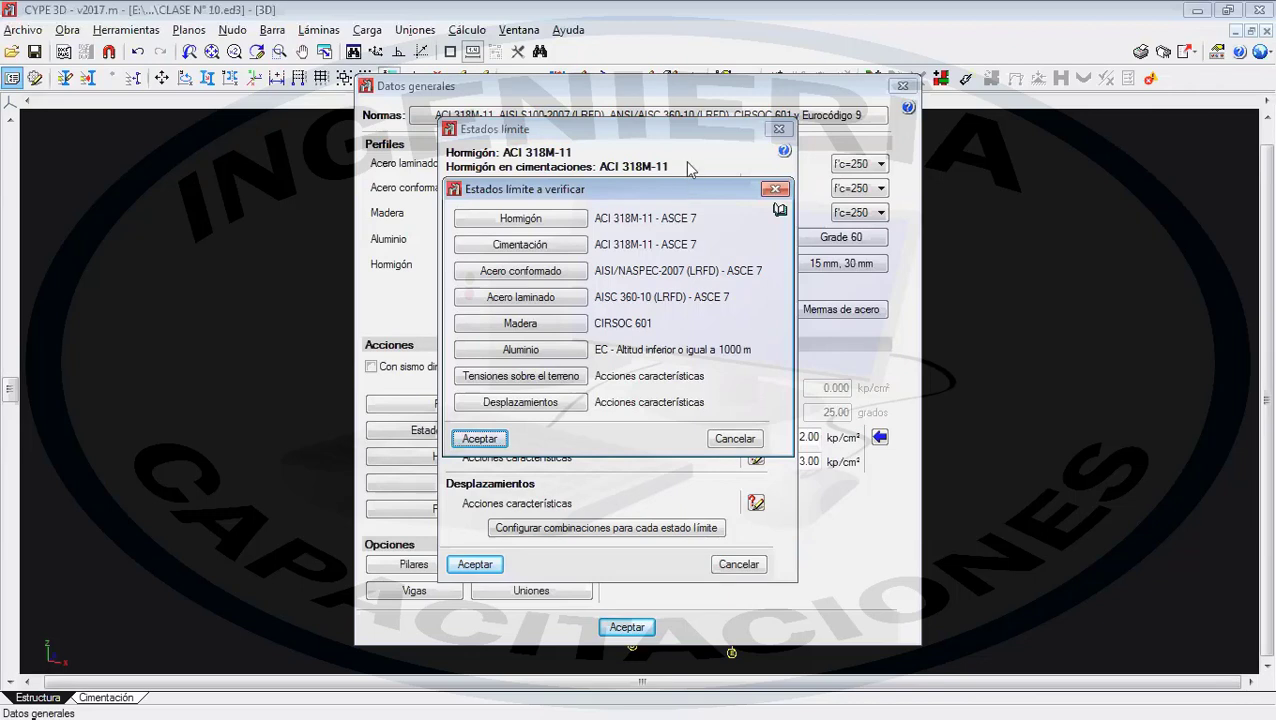
{"action": "left_click", "coordinate": [547, 224]}
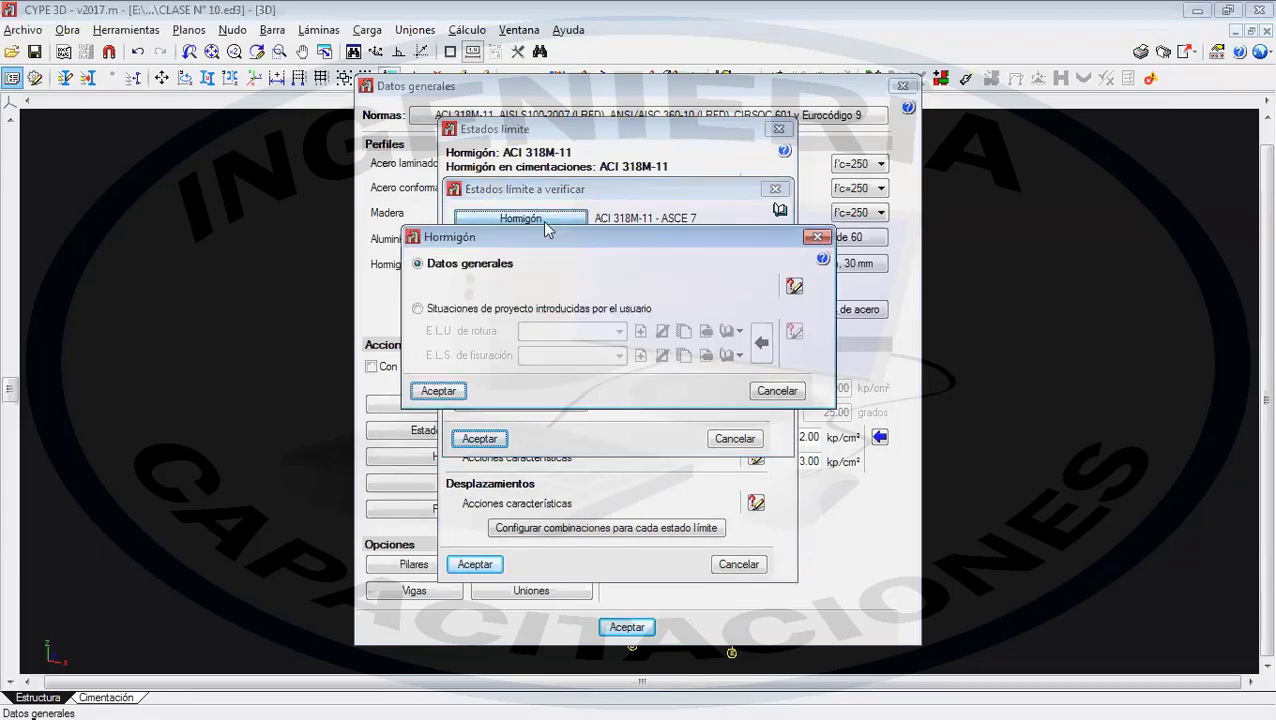
{"action": "left_click", "coordinate": [818, 237]}
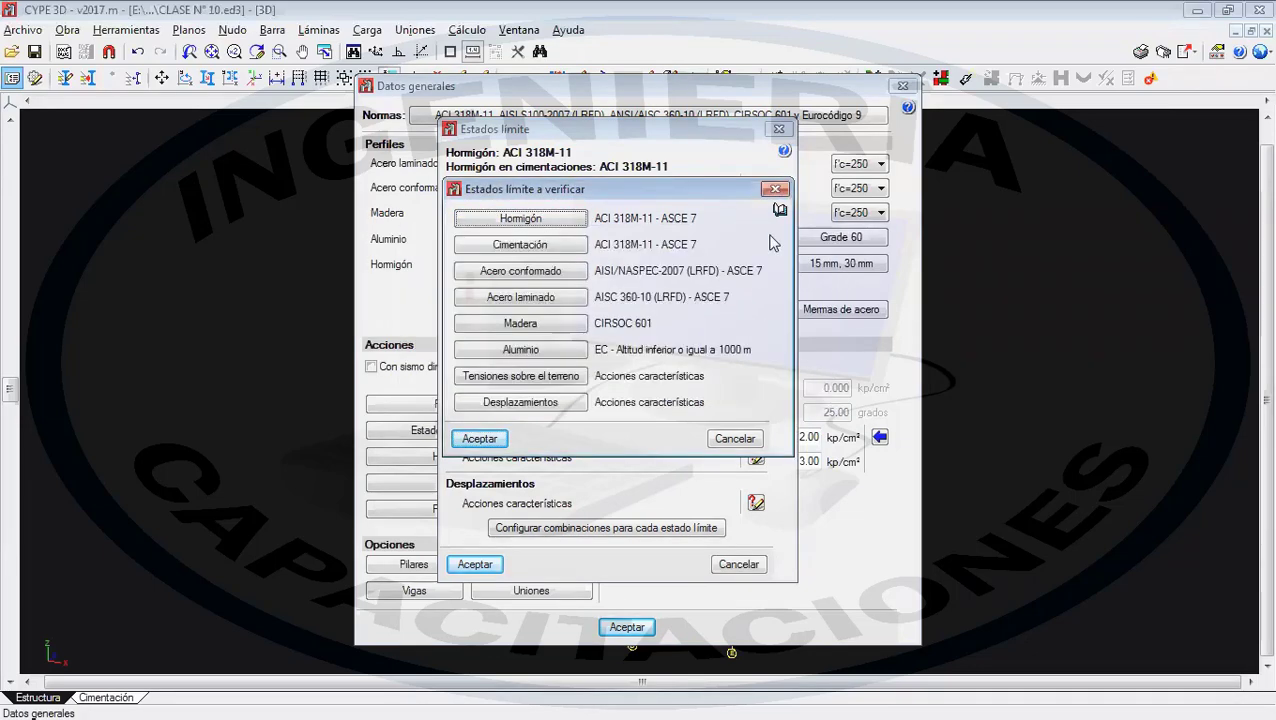
{"action": "left_click", "coordinate": [524, 274]}
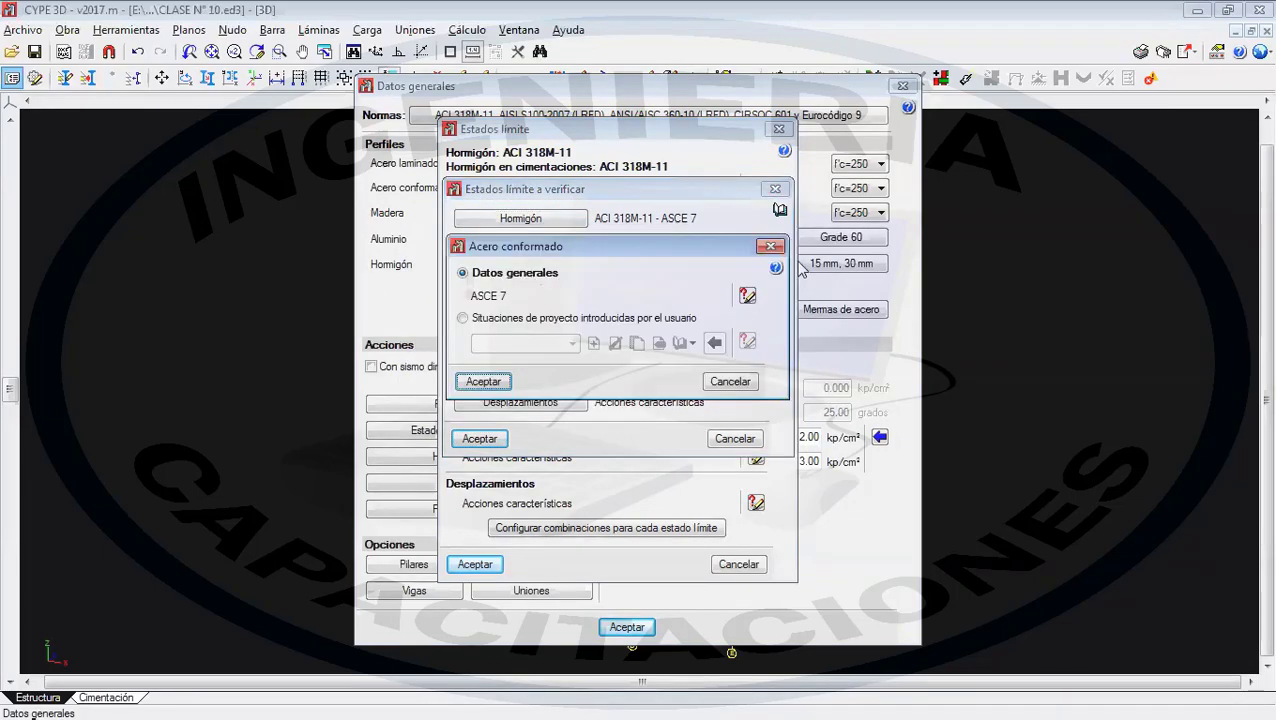
{"action": "left_click", "coordinate": [770, 246]}
- Open the Hormigón combination settings and view the design situations report for the Datos generales option
{"action": "left_click", "coordinate": [520, 218]}
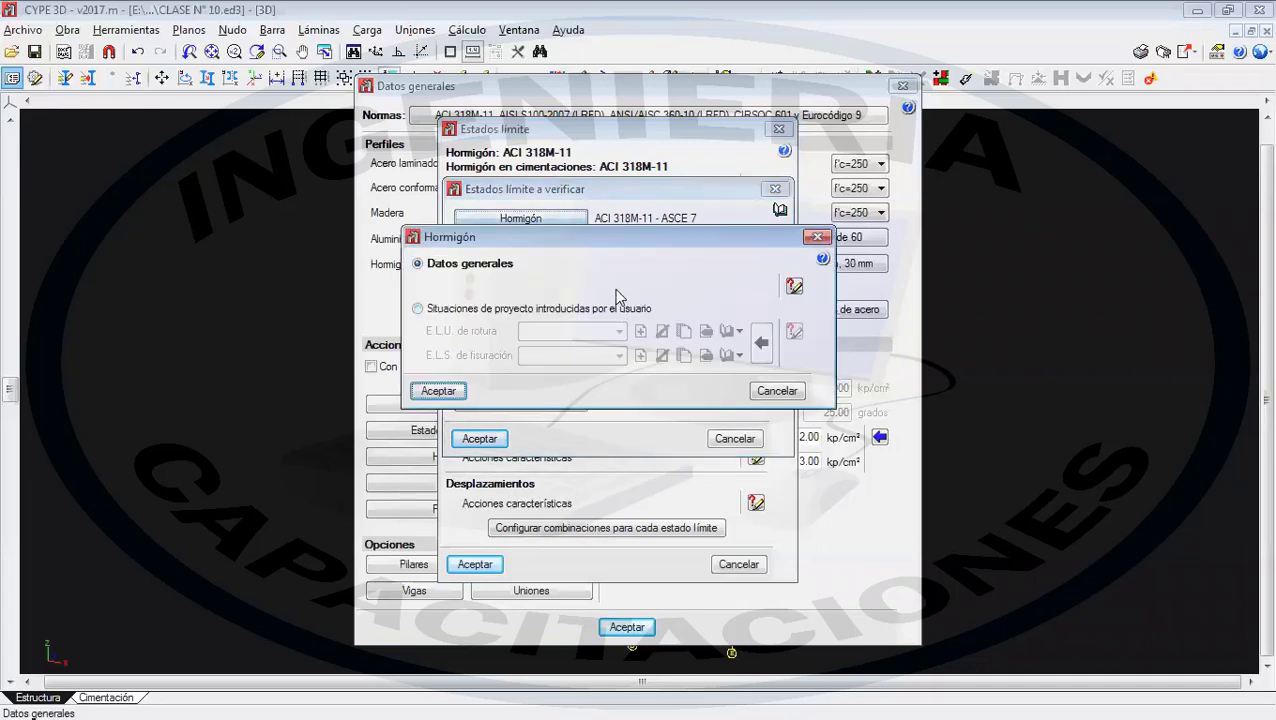
{"action": "left_click", "coordinate": [794, 287]}
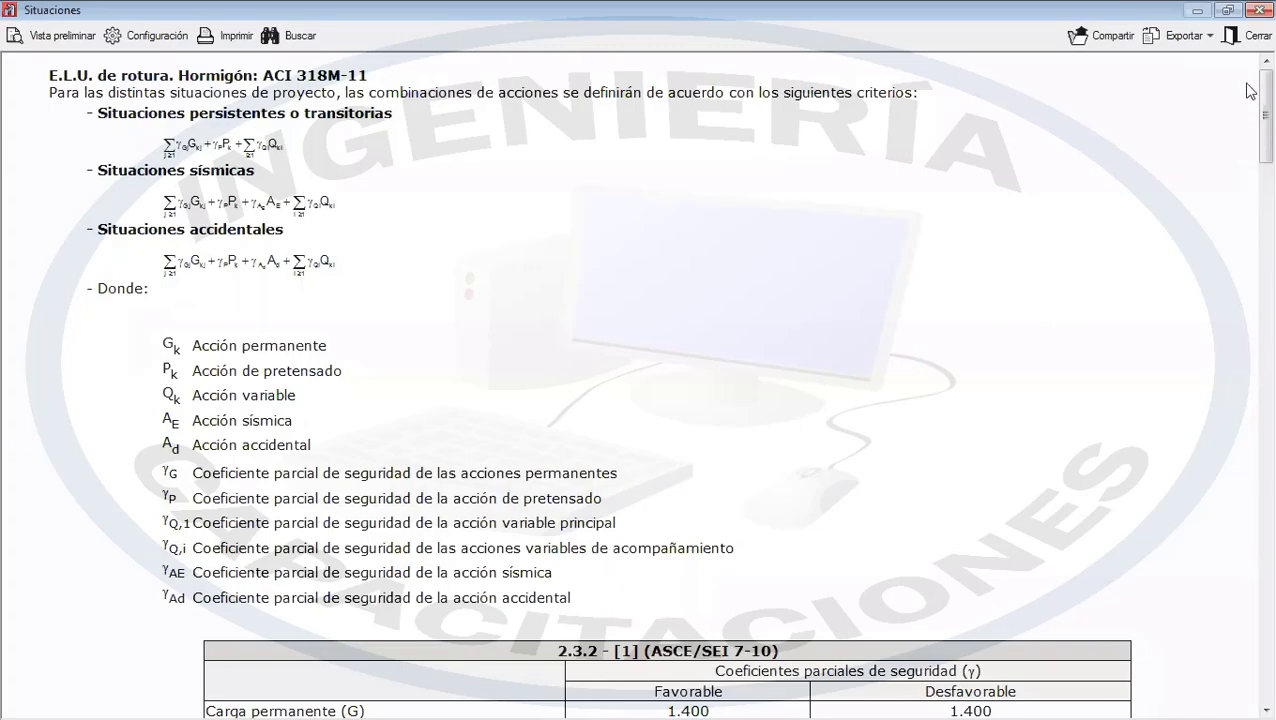
{"action": "left_click", "coordinate": [1247, 37]}
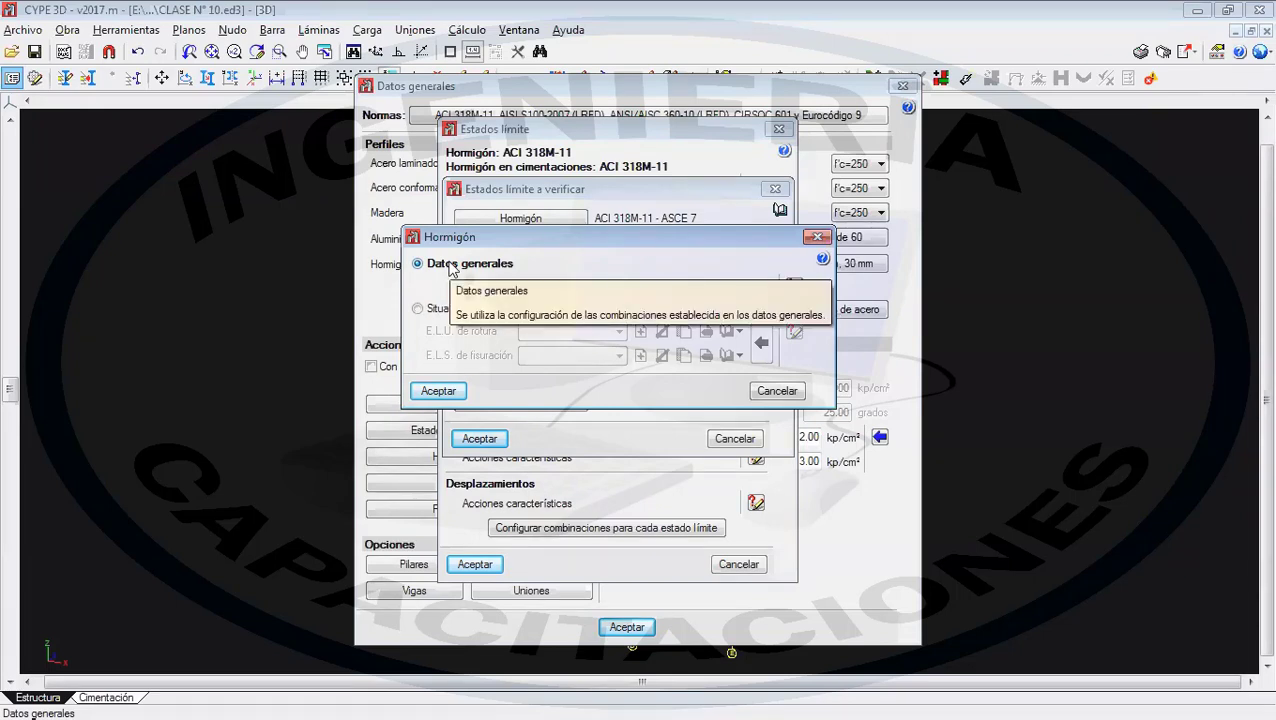
- Set the concrete combinations to user-entered project situations and check the available E.L.U. de rotura and E.L.S. de fisuración choices
{"action": "left_click", "coordinate": [430, 311]}
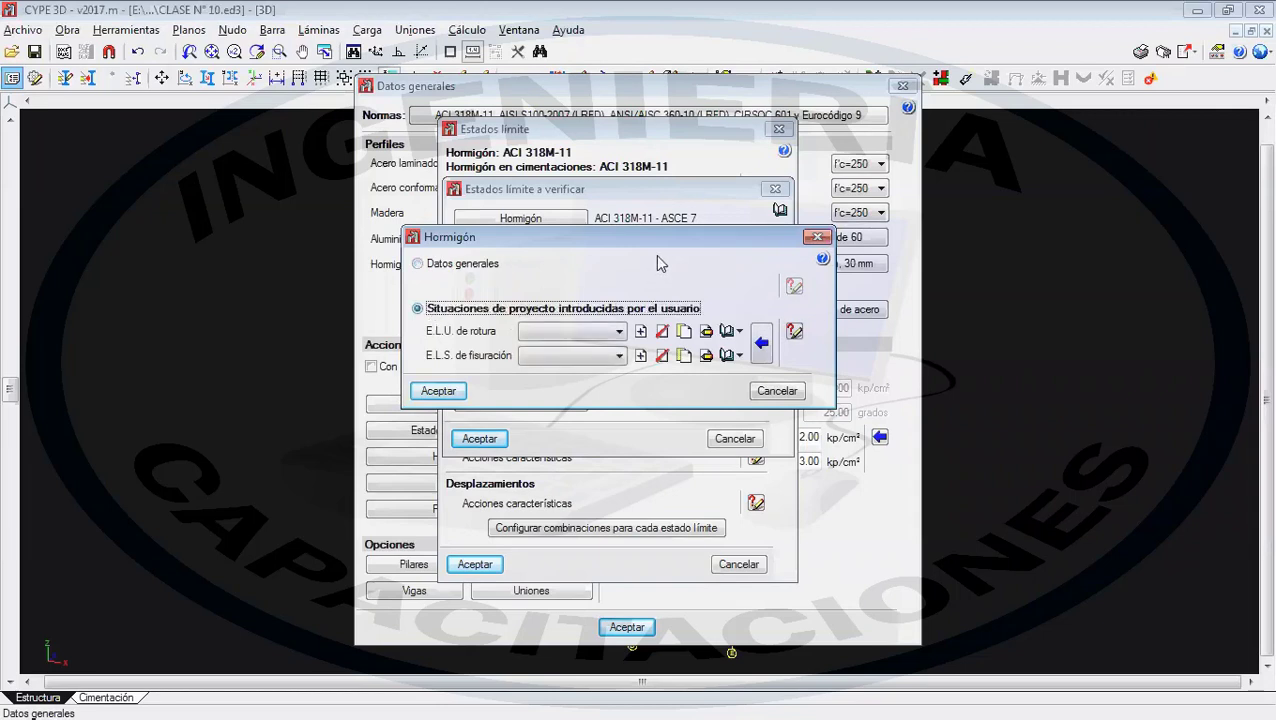
{"action": "left_click", "coordinate": [590, 338]}
{"action": "left_click", "coordinate": [590, 345]}
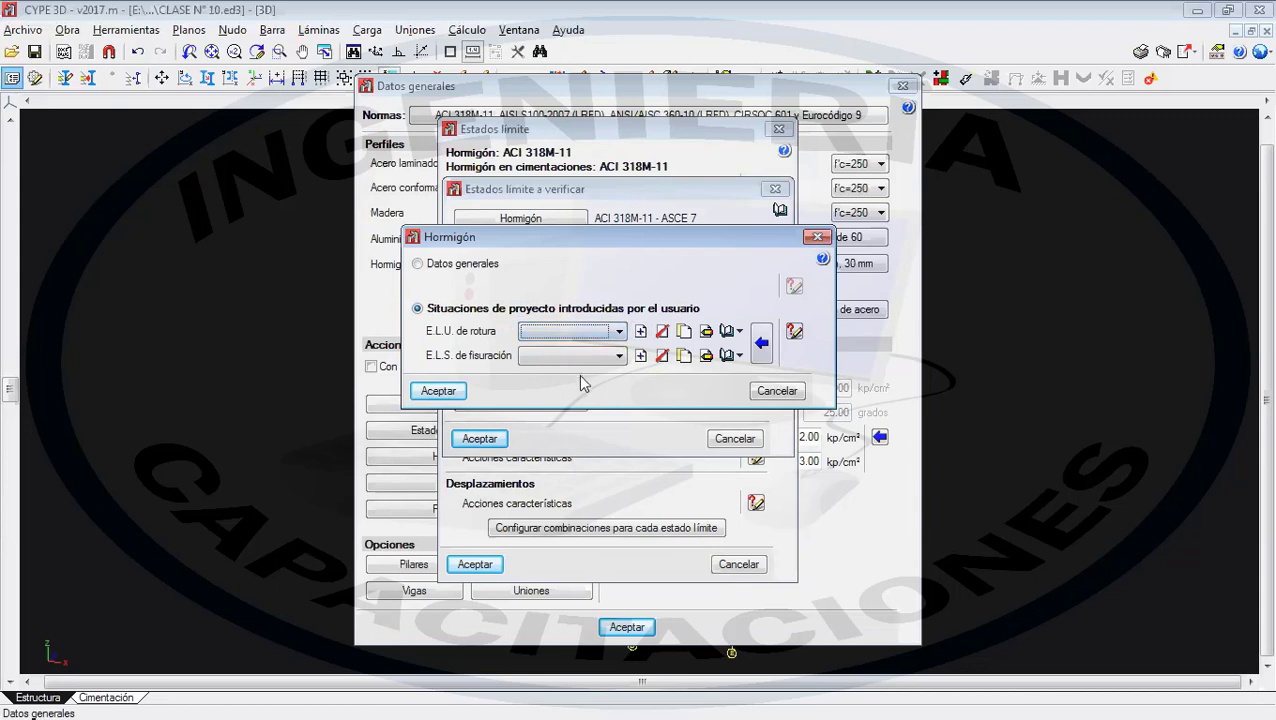
{"action": "left_click", "coordinate": [583, 358]}
{"action": "left_click", "coordinate": [584, 357]}
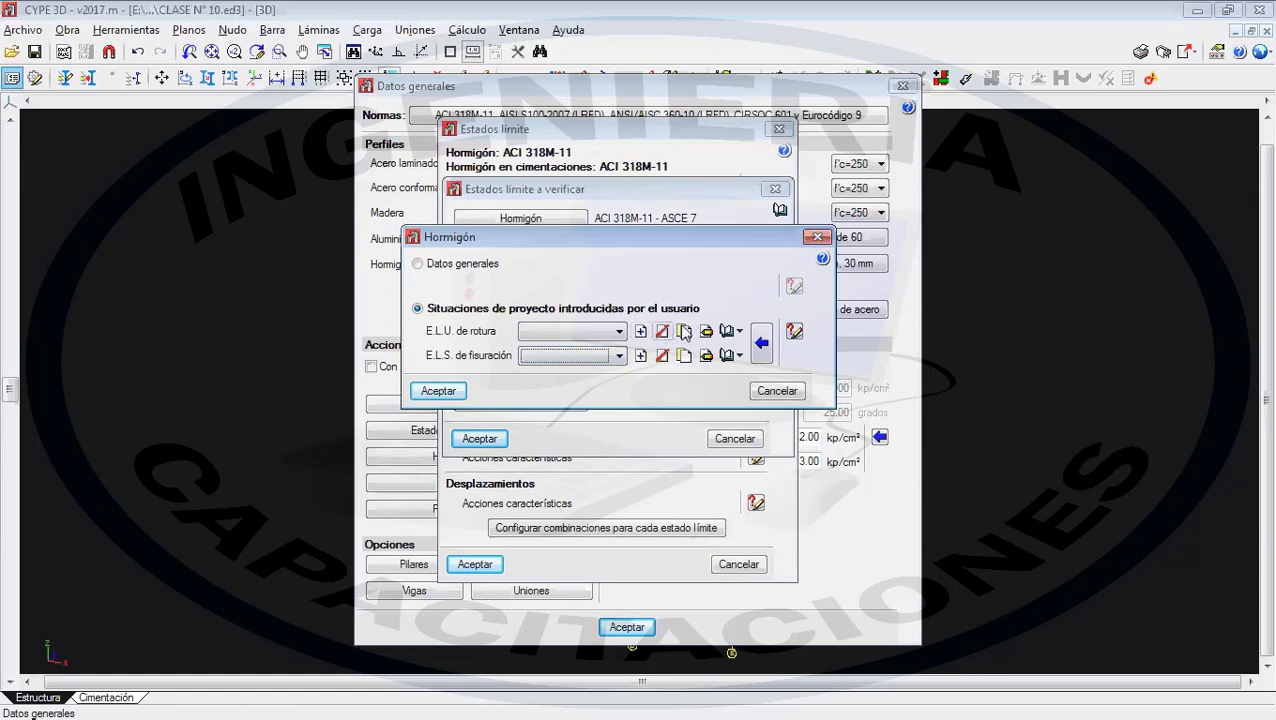
- Check the library situations importable for E.L.U. de rotura and E.L.S. de fisuración, and try to open the user-entered situations report
{"action": "left_click", "coordinate": [732, 331]}
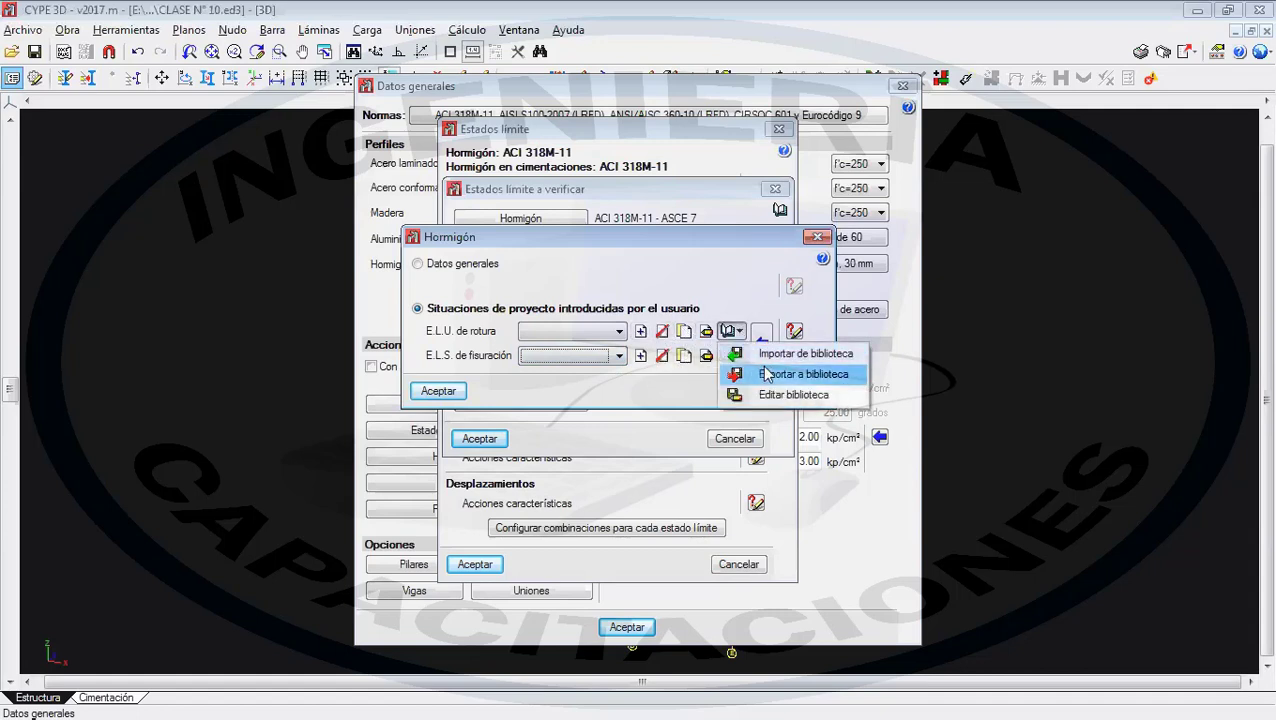
{"action": "left_click", "coordinate": [790, 354]}
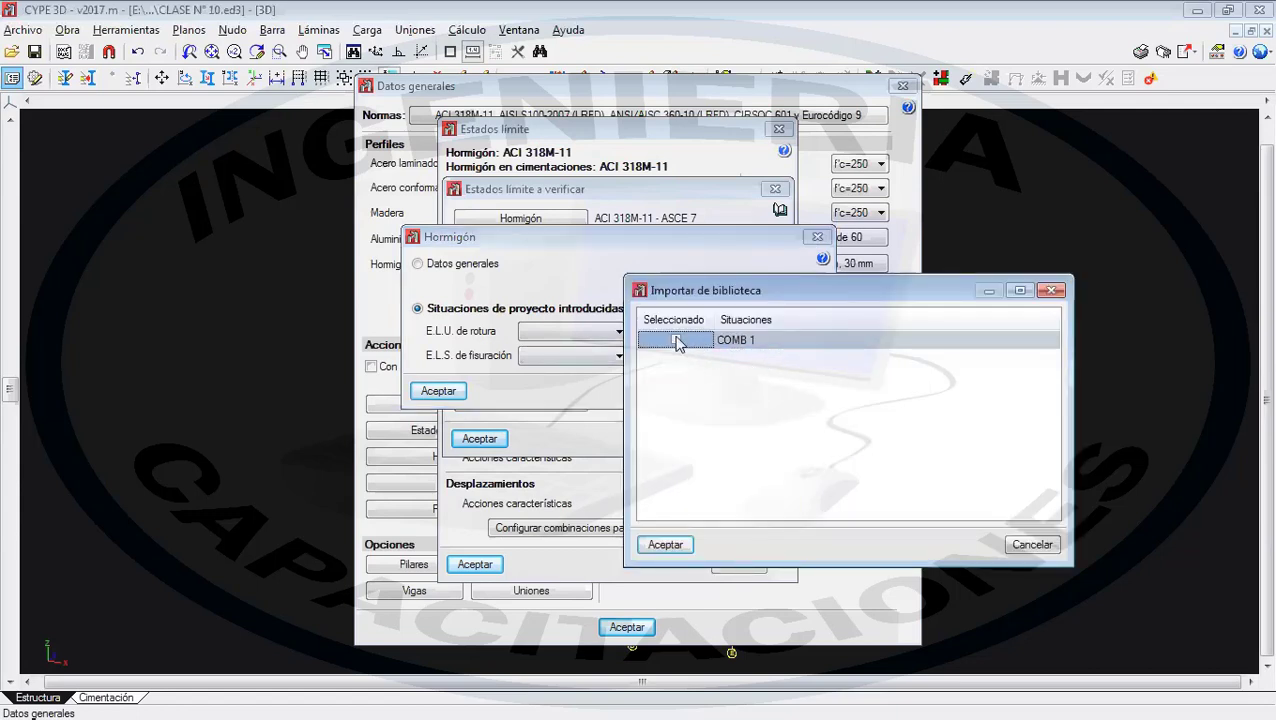
{"action": "left_click", "coordinate": [1050, 290]}
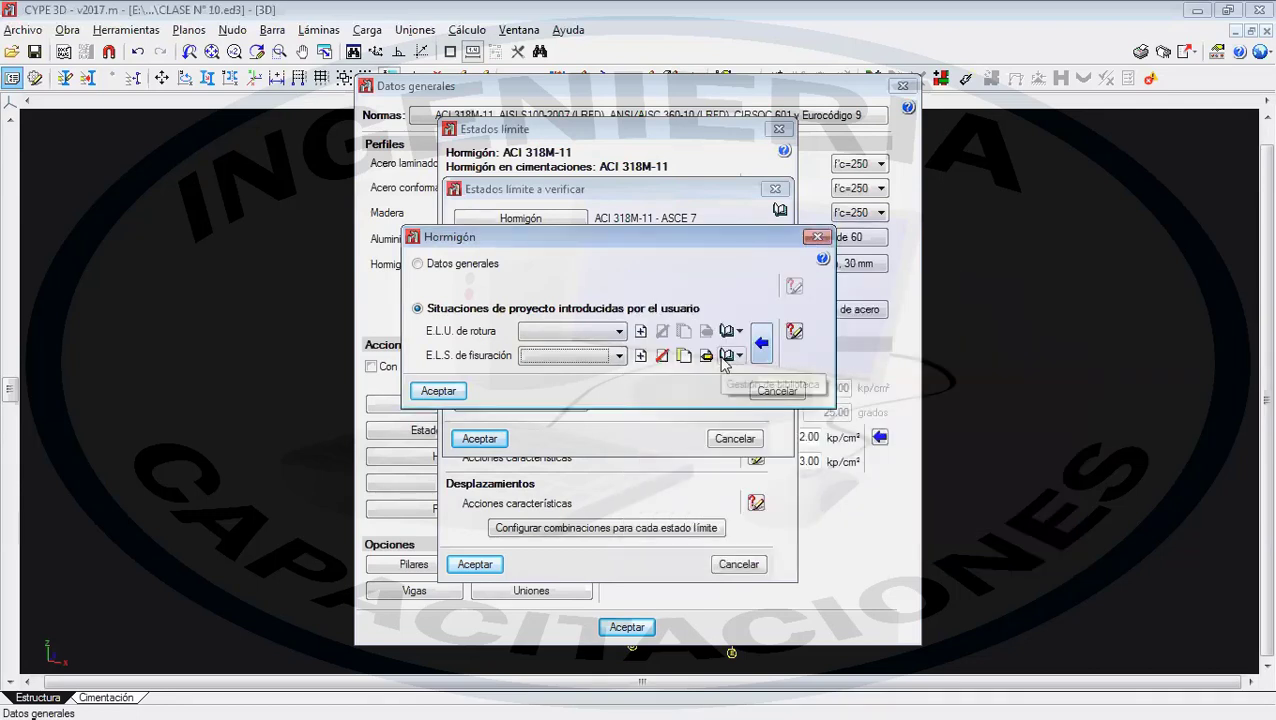
{"action": "left_click", "coordinate": [727, 355]}
{"action": "left_click", "coordinate": [750, 376]}
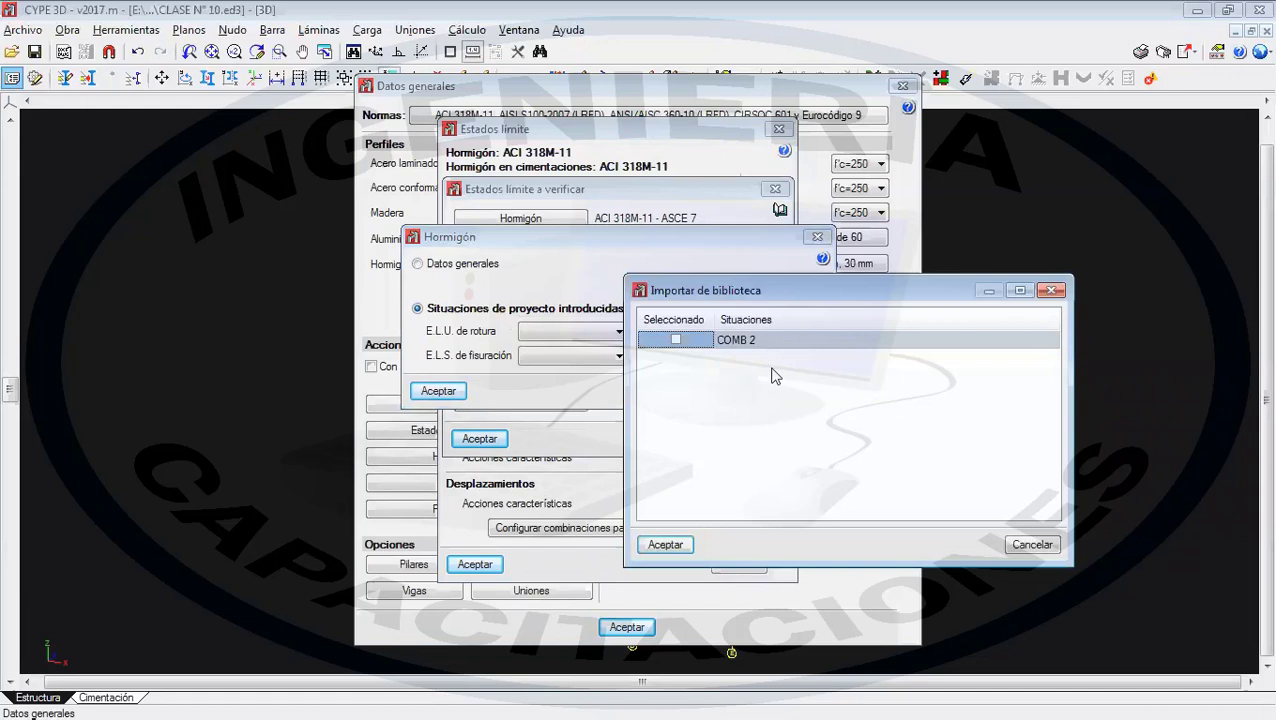
{"action": "left_click", "coordinate": [1049, 291]}
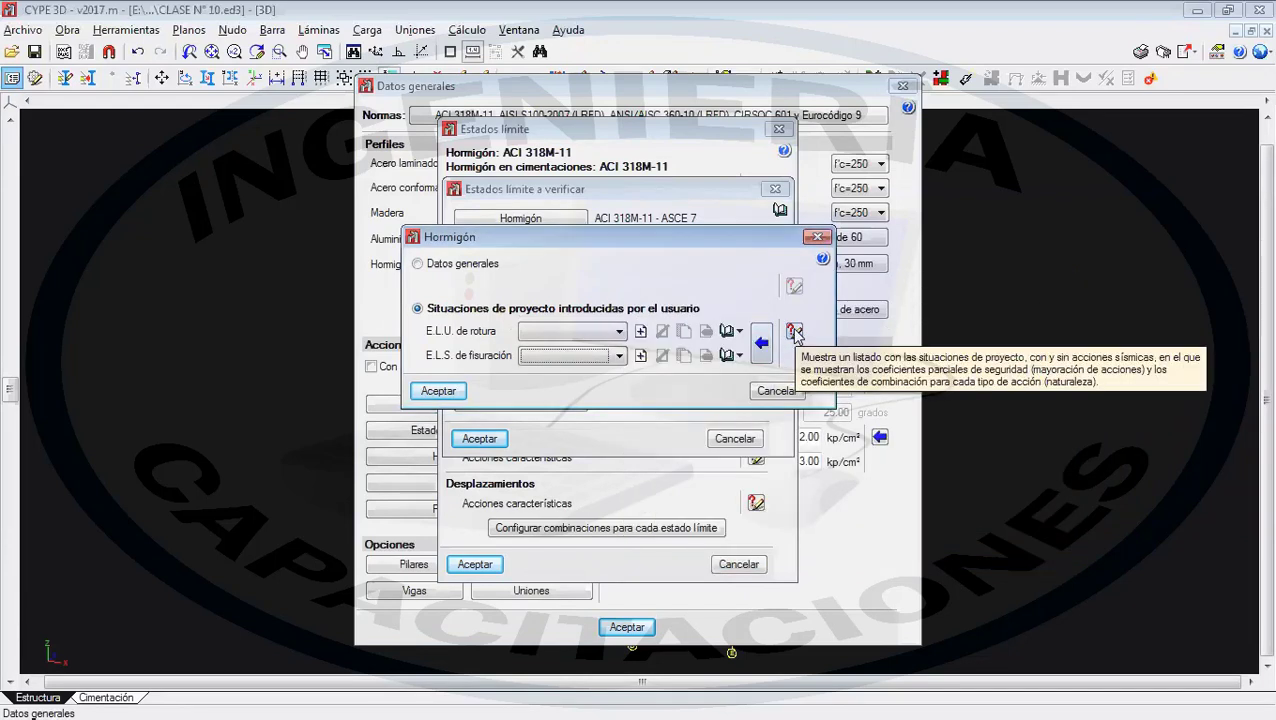
{"action": "left_click", "coordinate": [794, 331]}
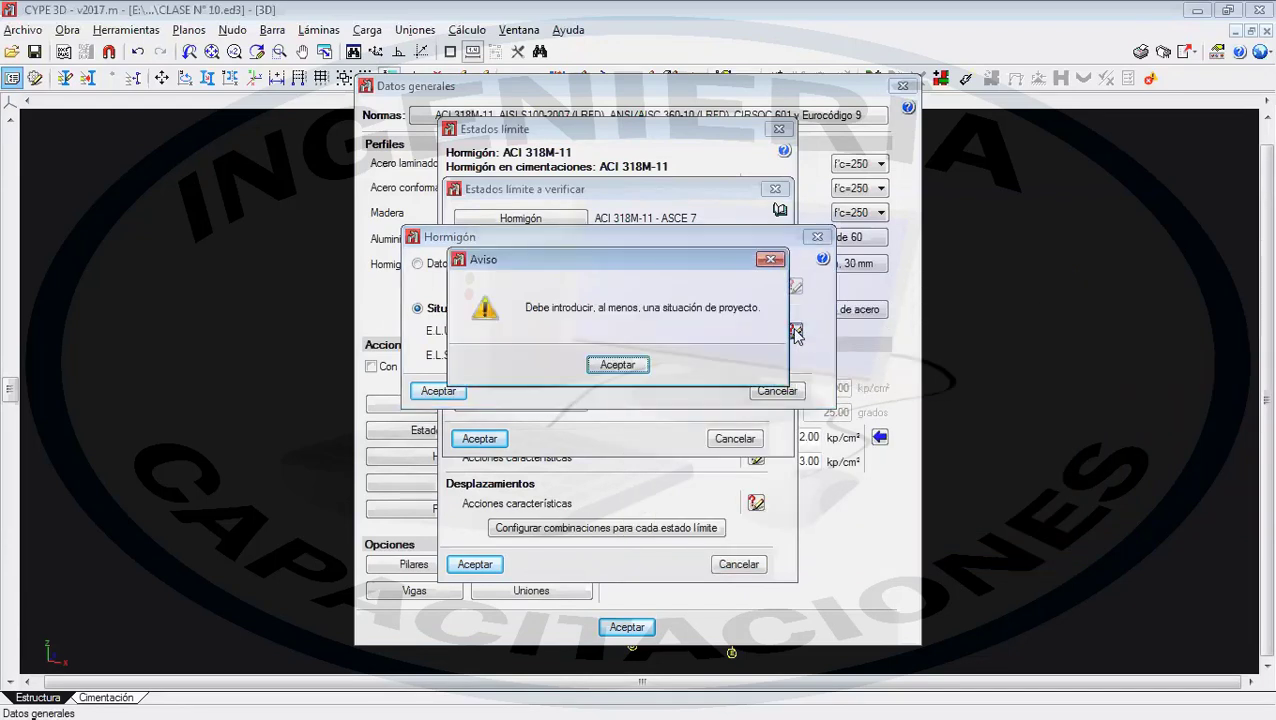
{"action": "left_click", "coordinate": [613, 370]}
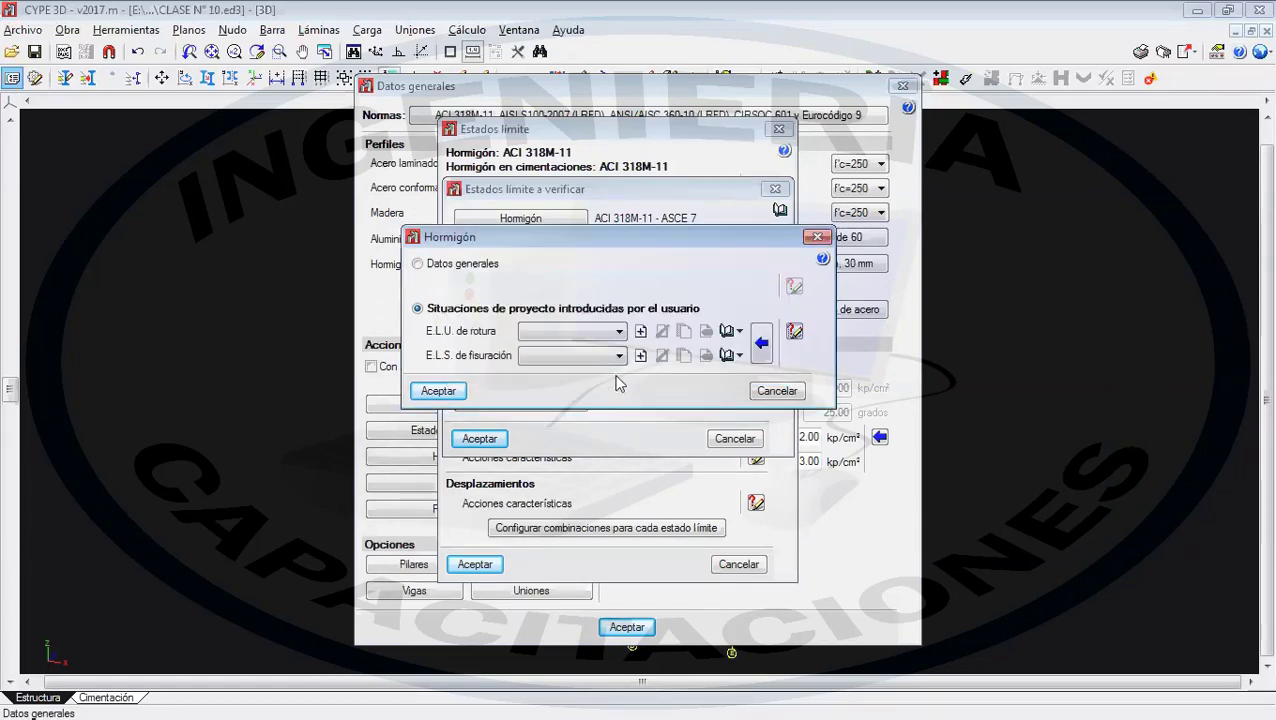
- Create a new set of E.L.U. de rotura situations with the reference "1.2 D + 1.6 L"
{"action": "left_click", "coordinate": [641, 332]}
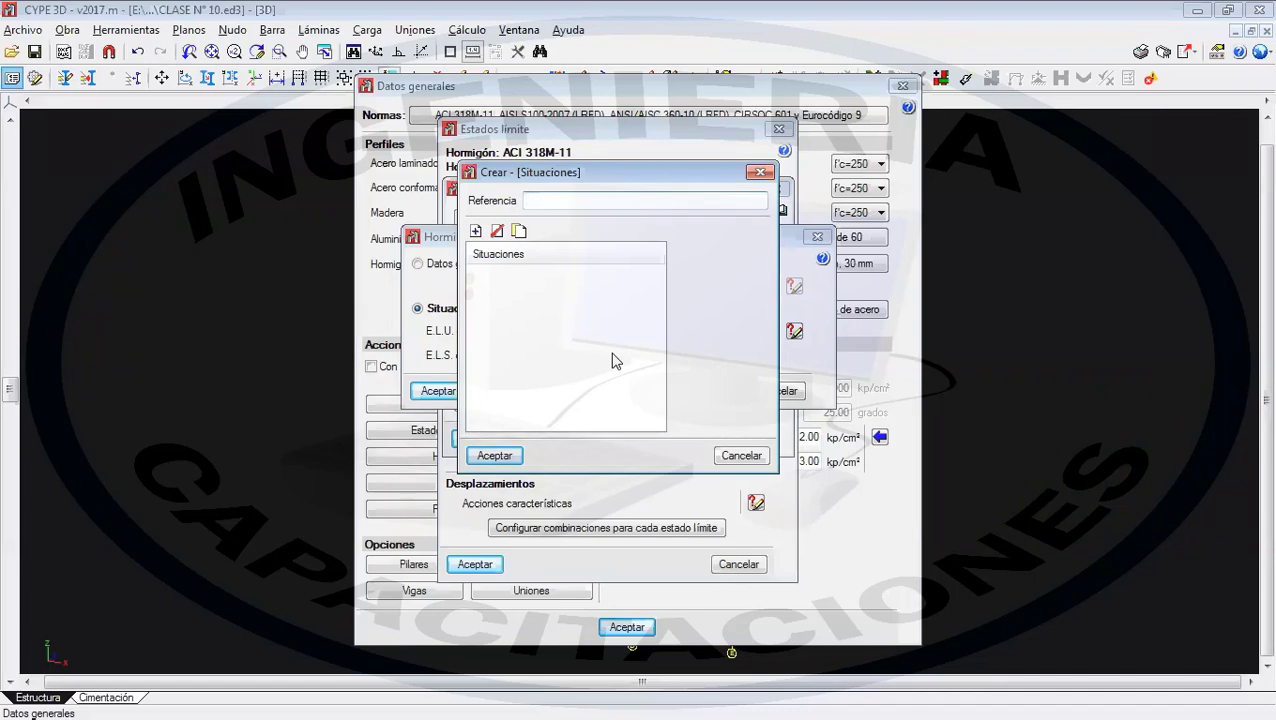
{"action": "type", "text": "ELU 01"}
{"action": "key", "text": "BackSpace"}
{"action": "key", "text": "BackSpace"}
{"action": "key", "text": "BackSpace"}
{"action": "key", "text": "BackSpace"}
{"action": "key", "text": "BackSpace"}
{"action": "type", "text": "14"}
{"action": "type", "text": ".2 D + 1.6 L"}
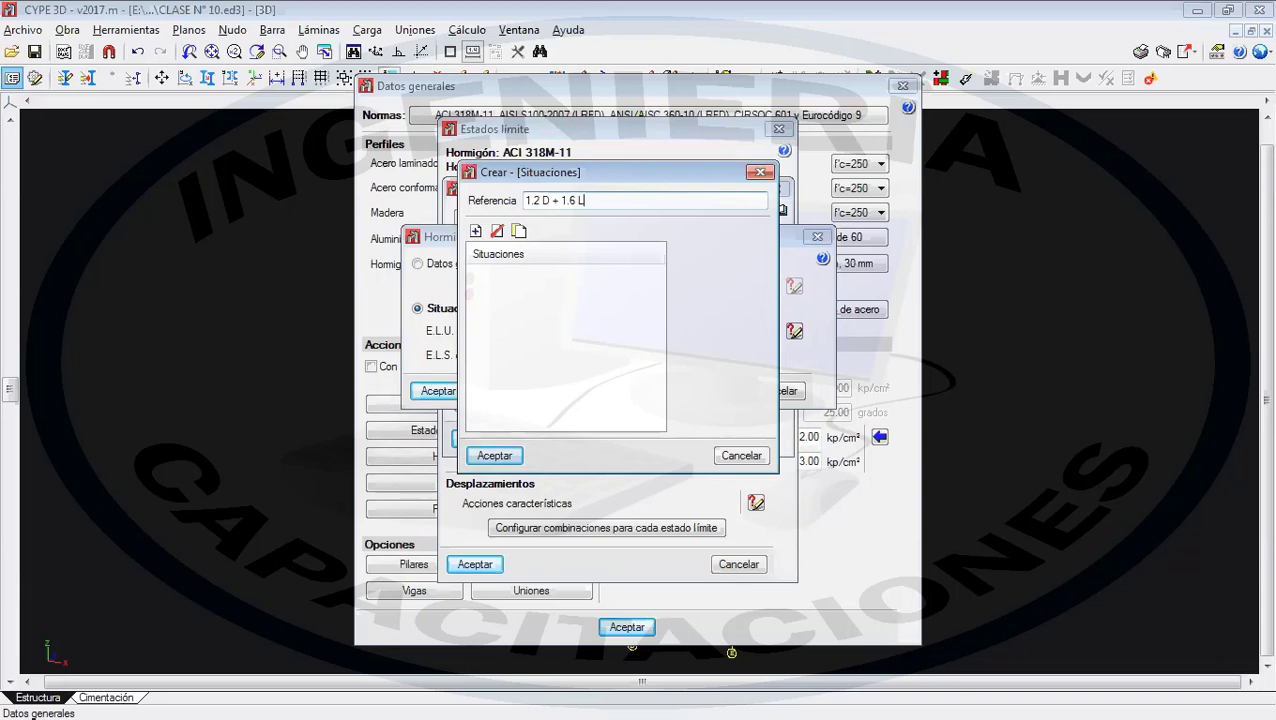
- Add a situation using coeficientes de mayoración y combinación, with one use category named Uso 1
{"action": "left_click", "coordinate": [476, 232]}
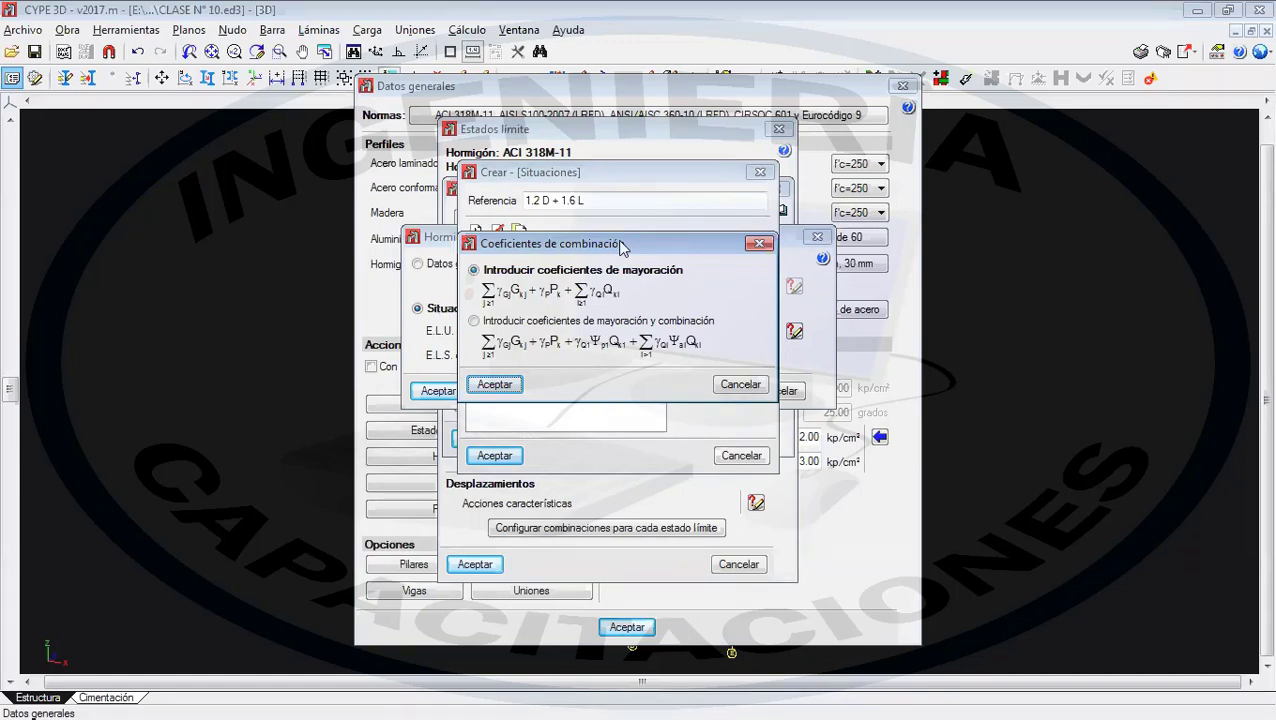
{"action": "left_click", "coordinate": [557, 321]}
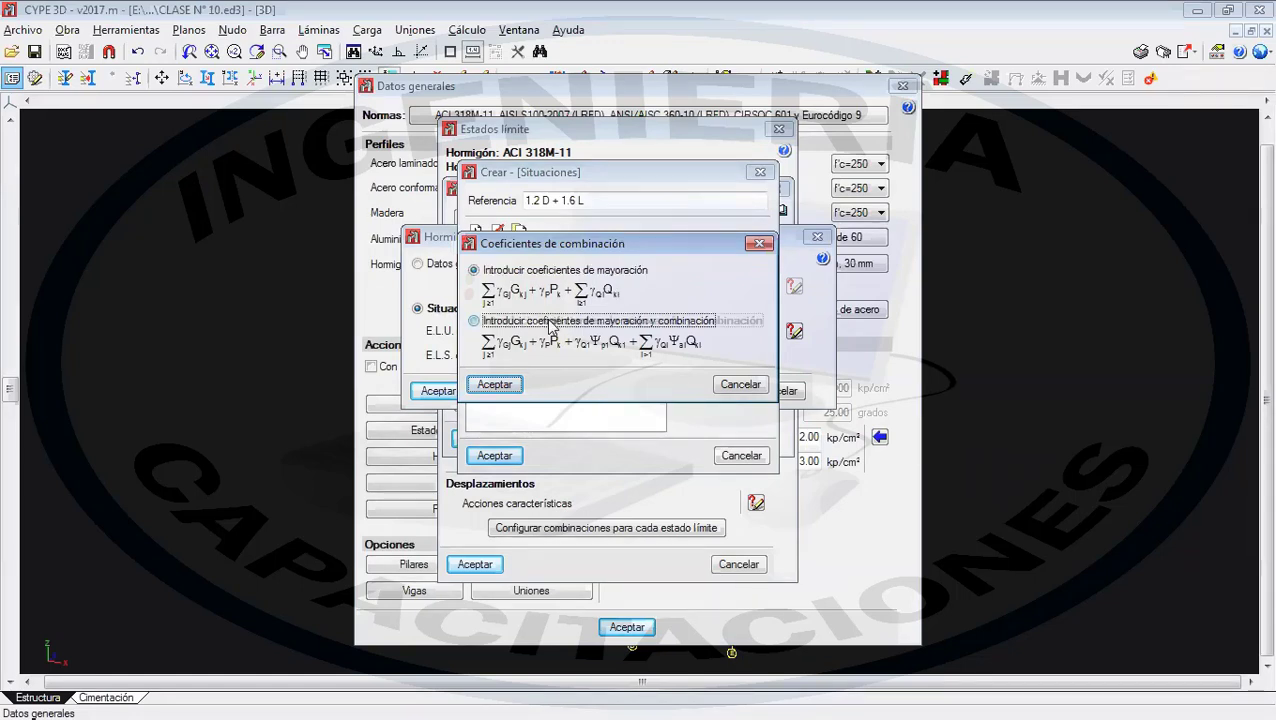
{"action": "left_click", "coordinate": [495, 384]}
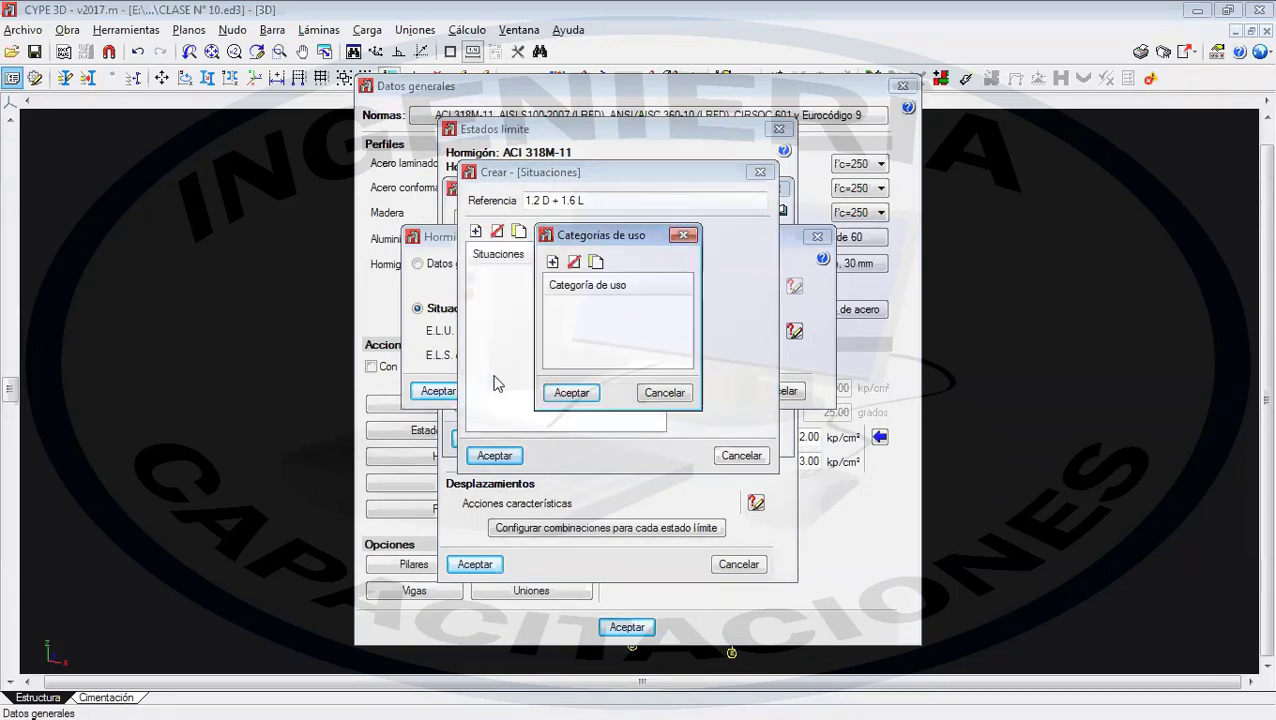
{"action": "left_click", "coordinate": [552, 262]}
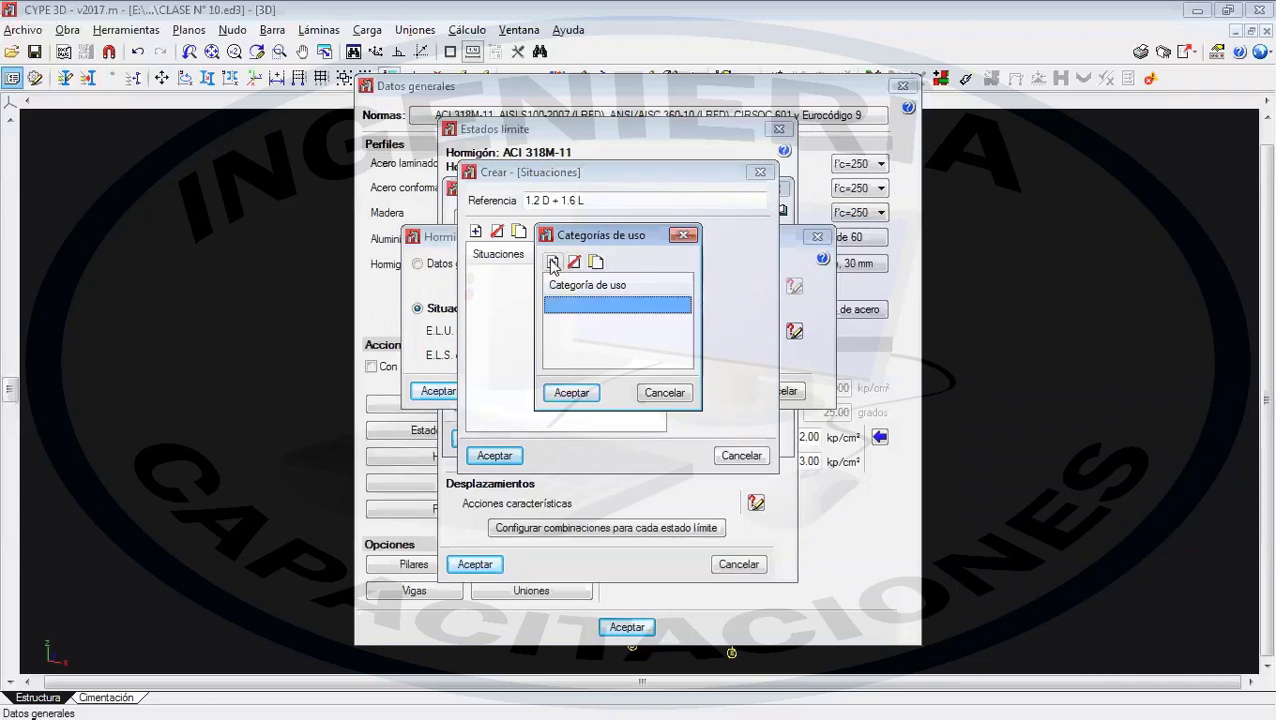
{"action": "left_click", "coordinate": [563, 307]}
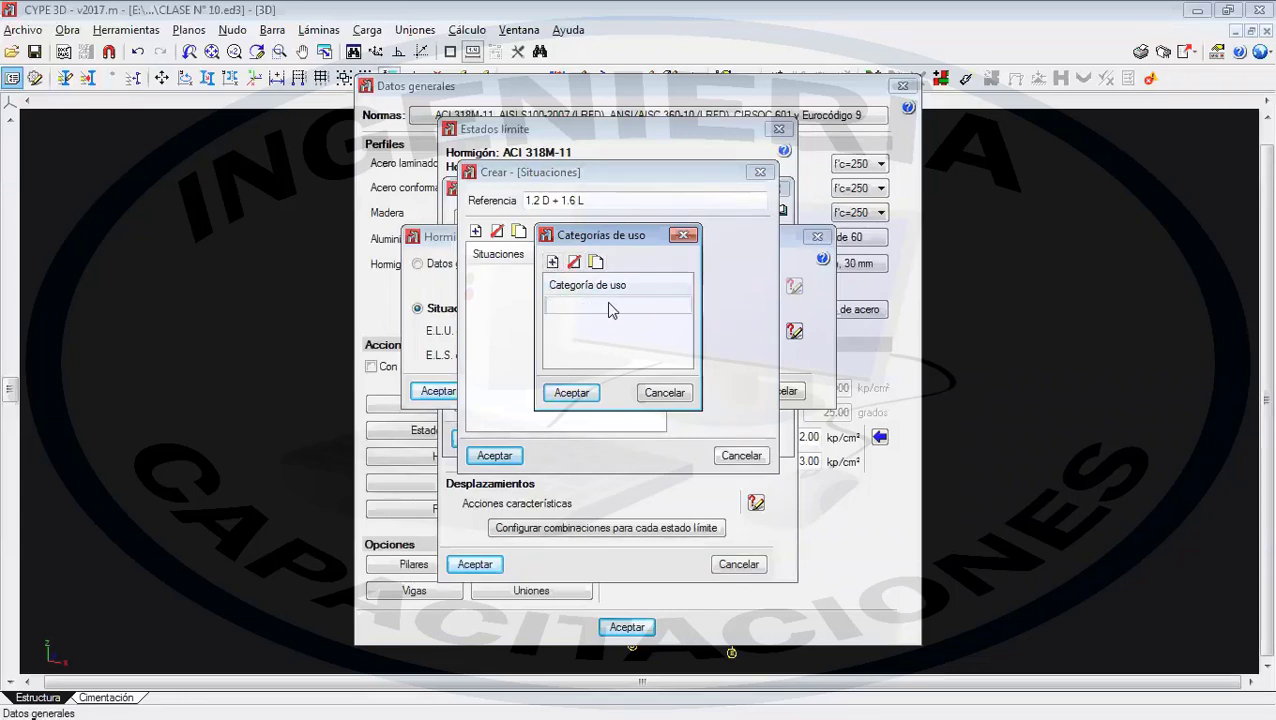
{"action": "type", "text": "USO 01"}
{"action": "left_click", "coordinate": [573, 394]}
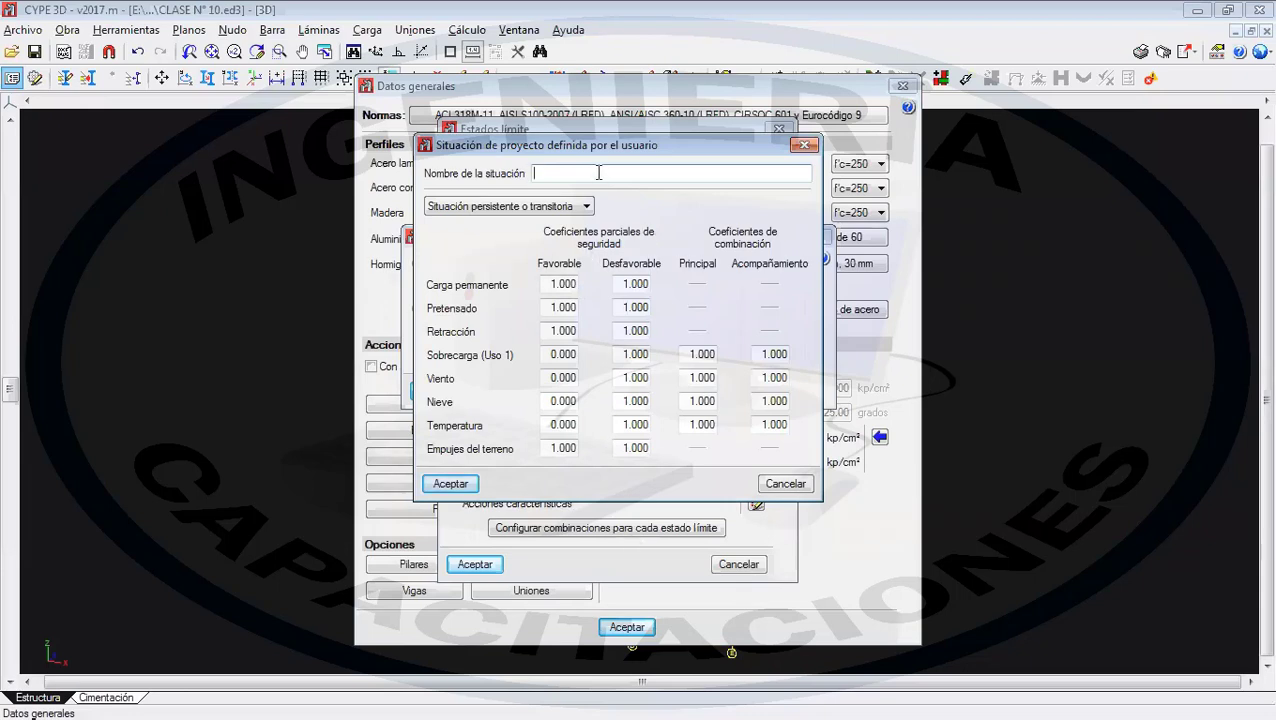
- Name the situation "SITUACION NORMA ACI 318 19 01" and keep its type as Situación persistente o transitoria
{"action": "type", "text": "SITUACION"}
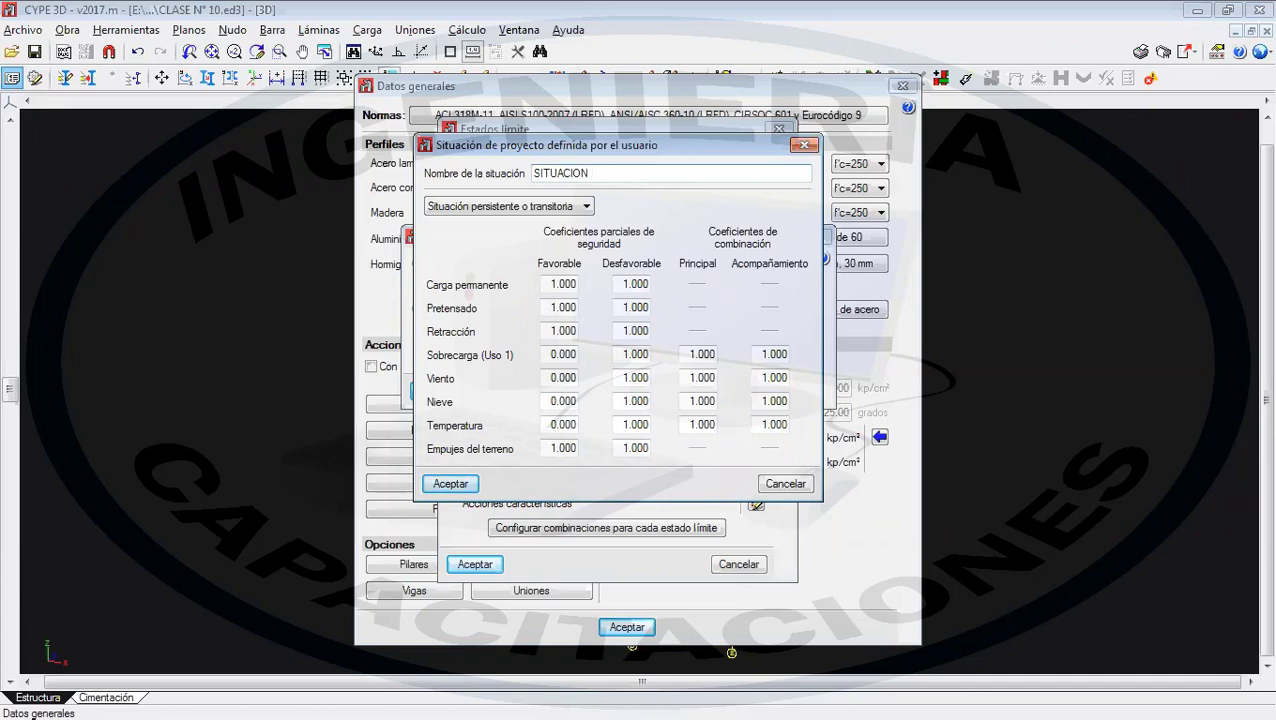
{"action": "type", "text": " NORMA ACI 318 19 01"}
{"action": "left_click", "coordinate": [527, 208]}
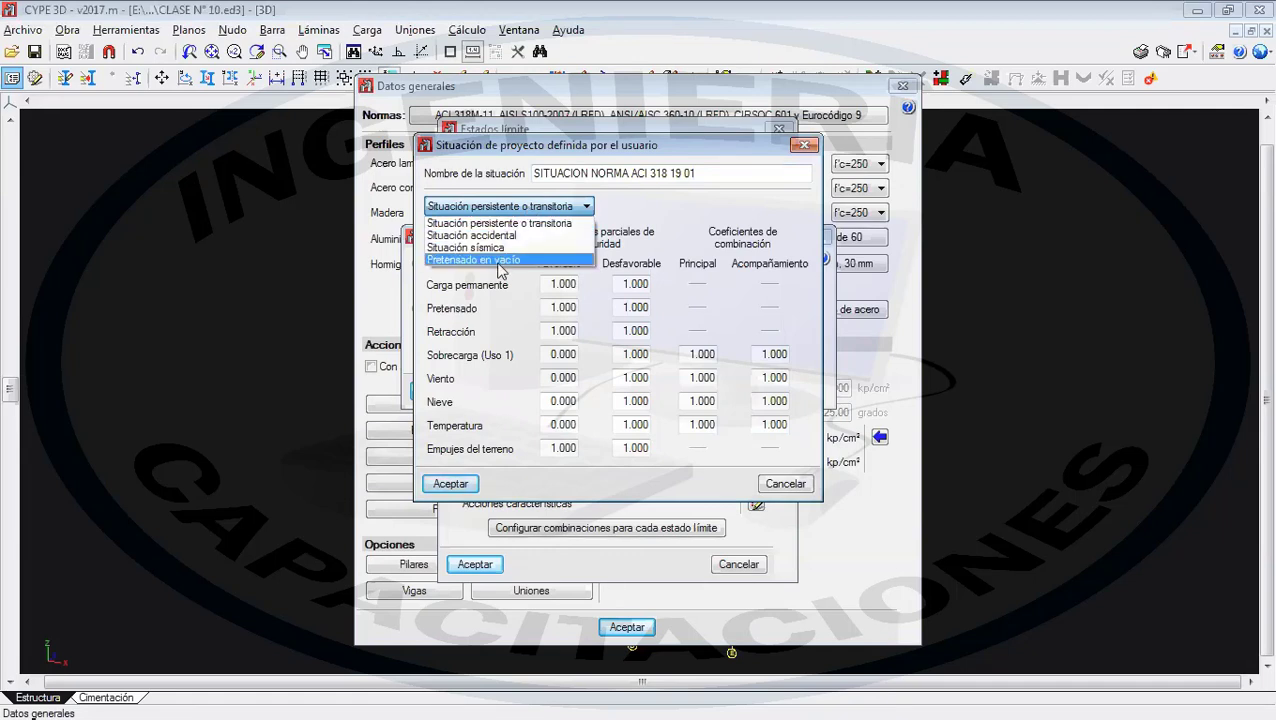
{"action": "left_click", "coordinate": [531, 208]}
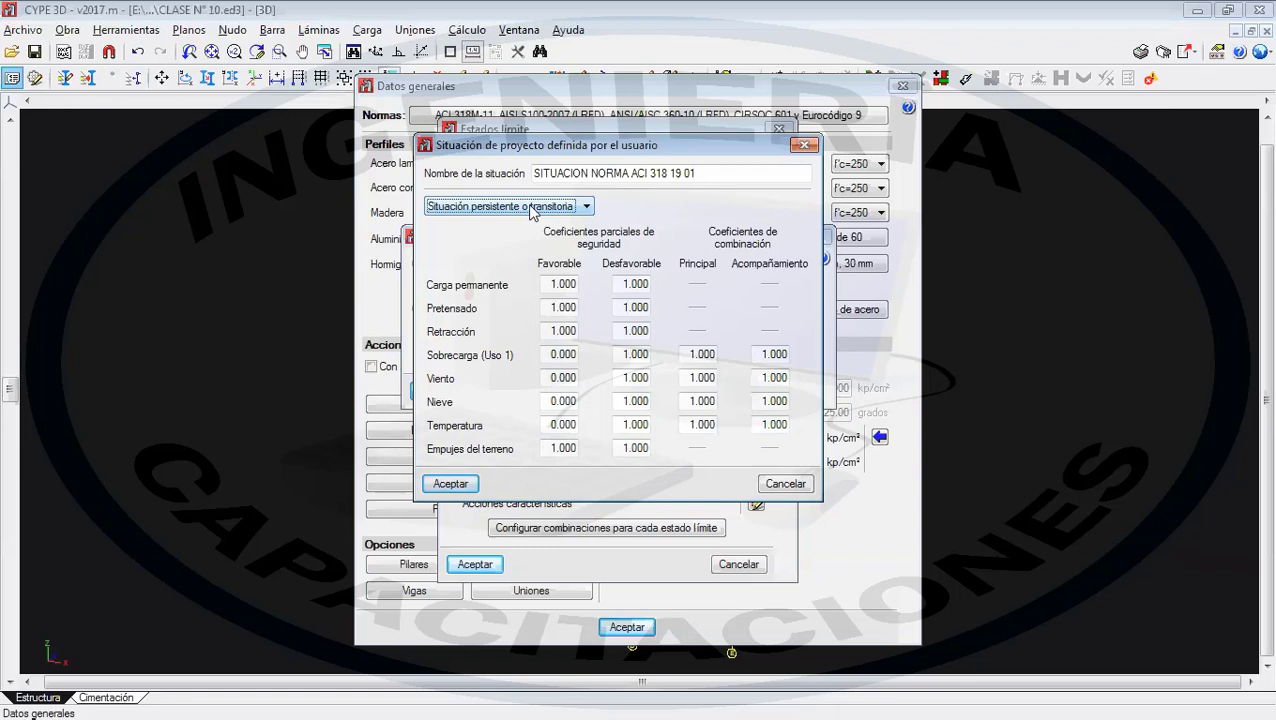
- Set the Carga permanente partial safety coefficients to 1.2 for both favorable and desfavorable
{"action": "left_click", "coordinate": [551, 284]}
{"action": "key", "text": "Tab"}
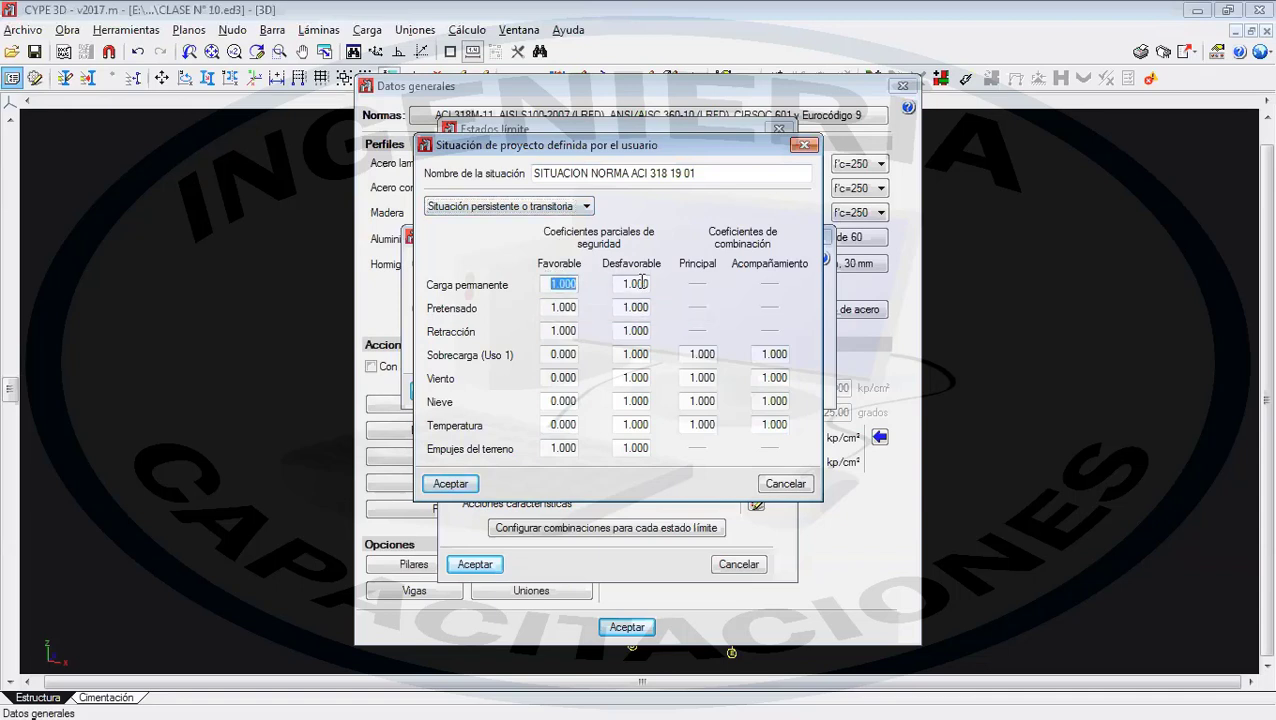
{"action": "type", "text": "1.2"}
{"action": "key", "text": "Tab"}
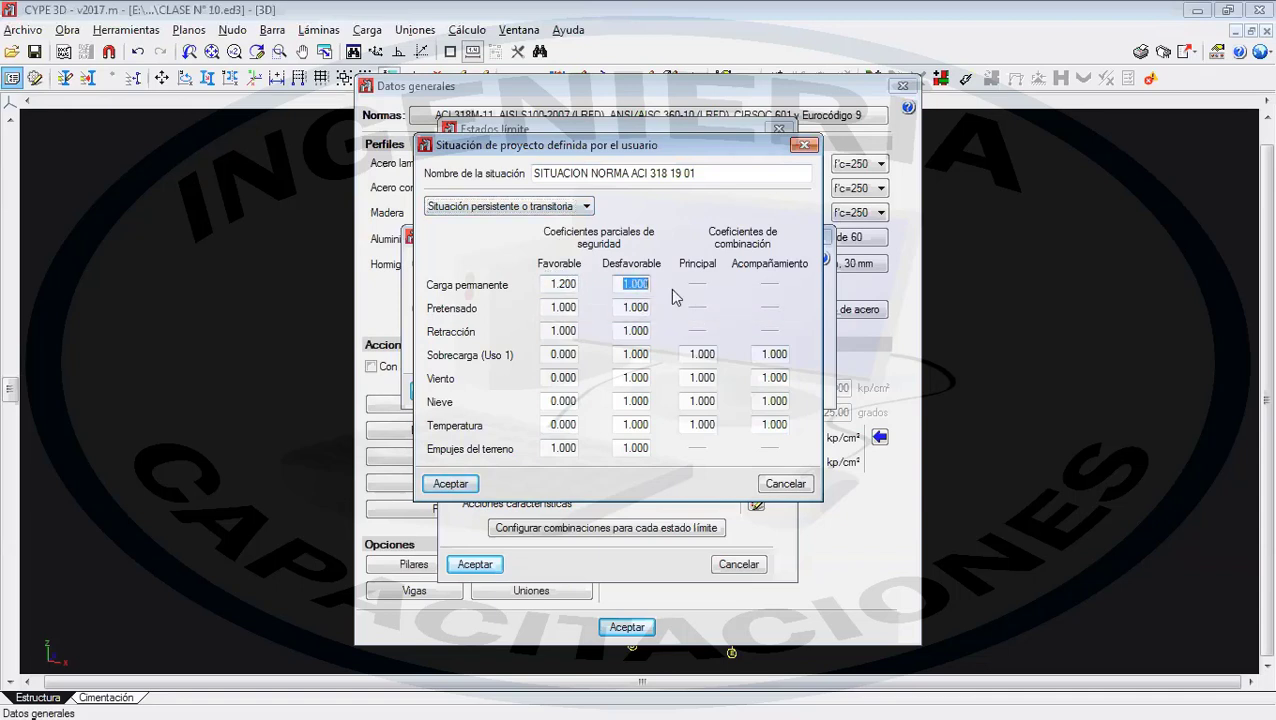
{"action": "type", "text": "1.2"}
- Set the favorable, desfavorable, principal and acompañamiento coefficients of Sobrecarga (Uso 1) to 1.6 and save the 1.2 D + 1.6 L set
{"action": "left_click", "coordinate": [549, 355]}
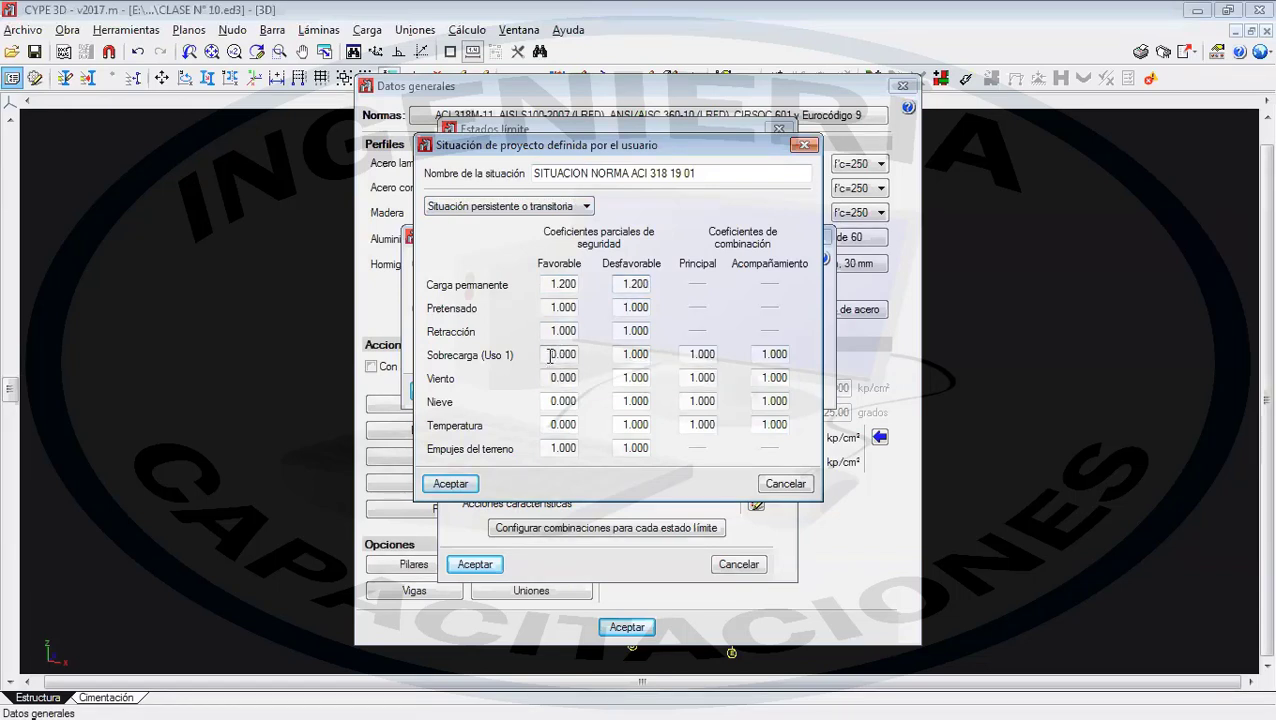
{"action": "double_click", "coordinate": [560, 354]}
{"action": "type", "text": "1.6"}
{"action": "double_click", "coordinate": [636, 354]}
{"action": "type", "text": "1"}
{"action": "double_click", "coordinate": [690, 354]}
{"action": "type", "text": "1.6"}
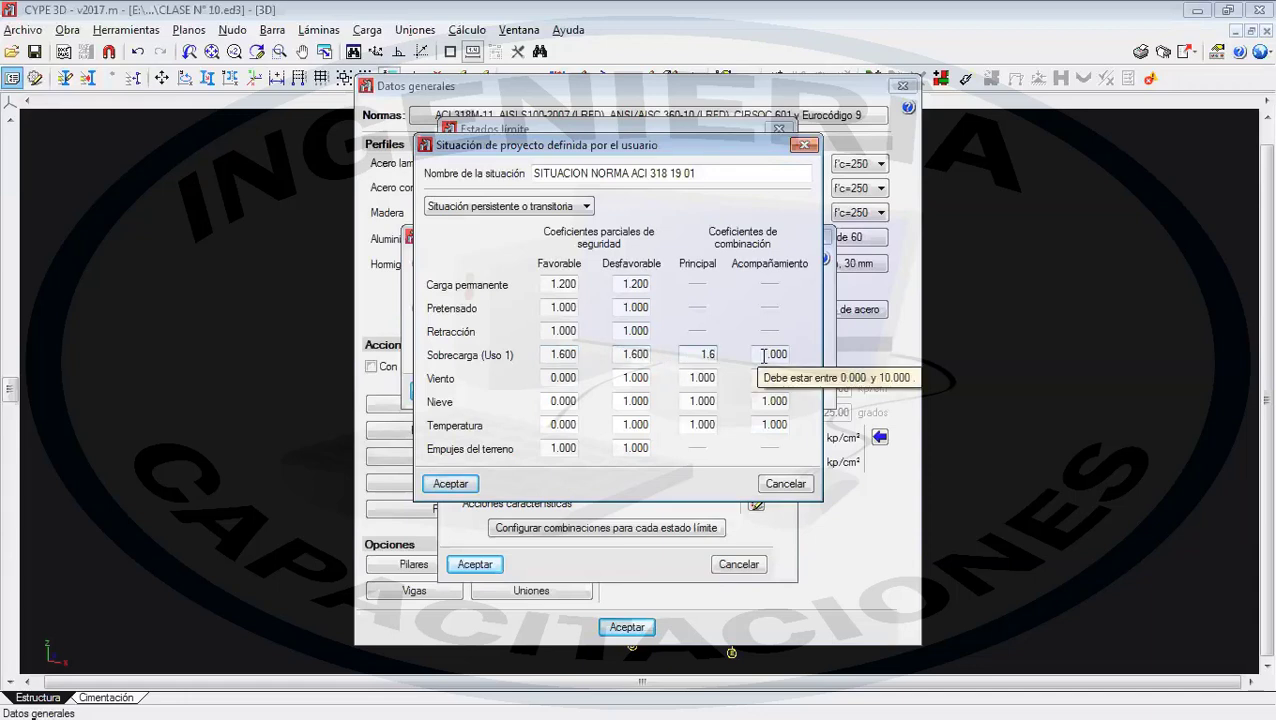
{"action": "double_click", "coordinate": [764, 355]}
{"action": "type", "text": "1.6"}
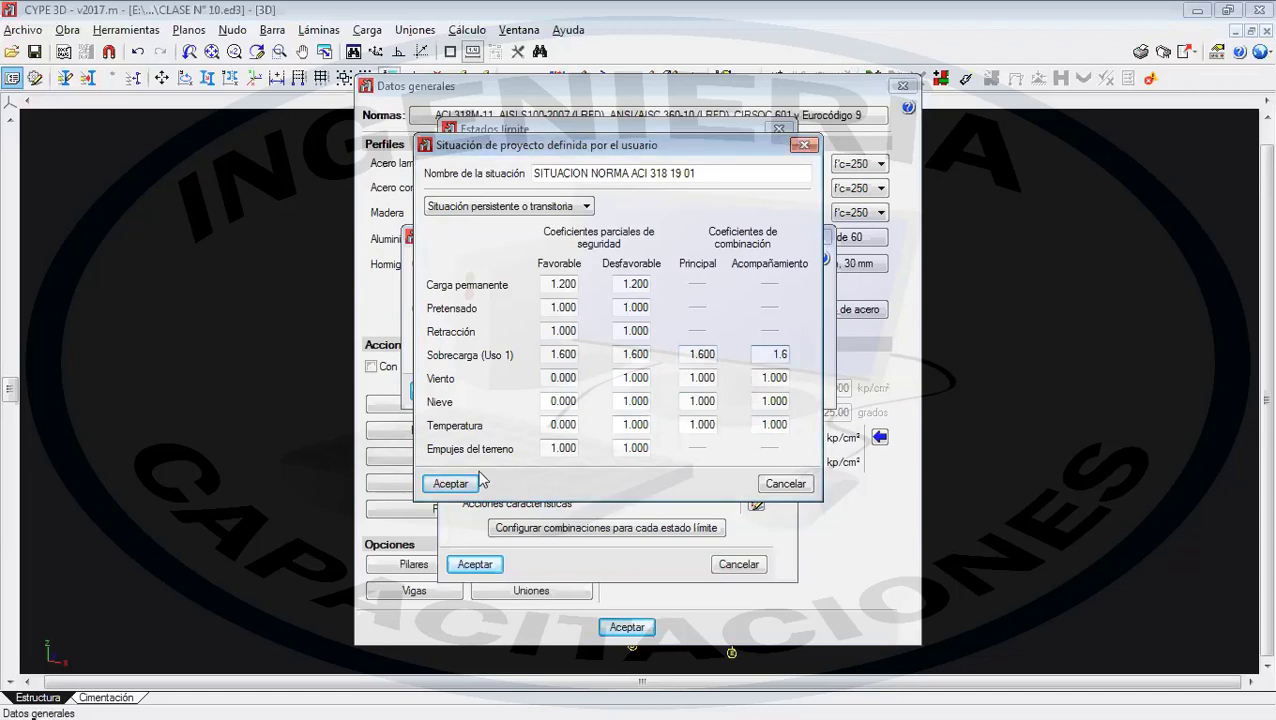
{"action": "left_click", "coordinate": [468, 484]}
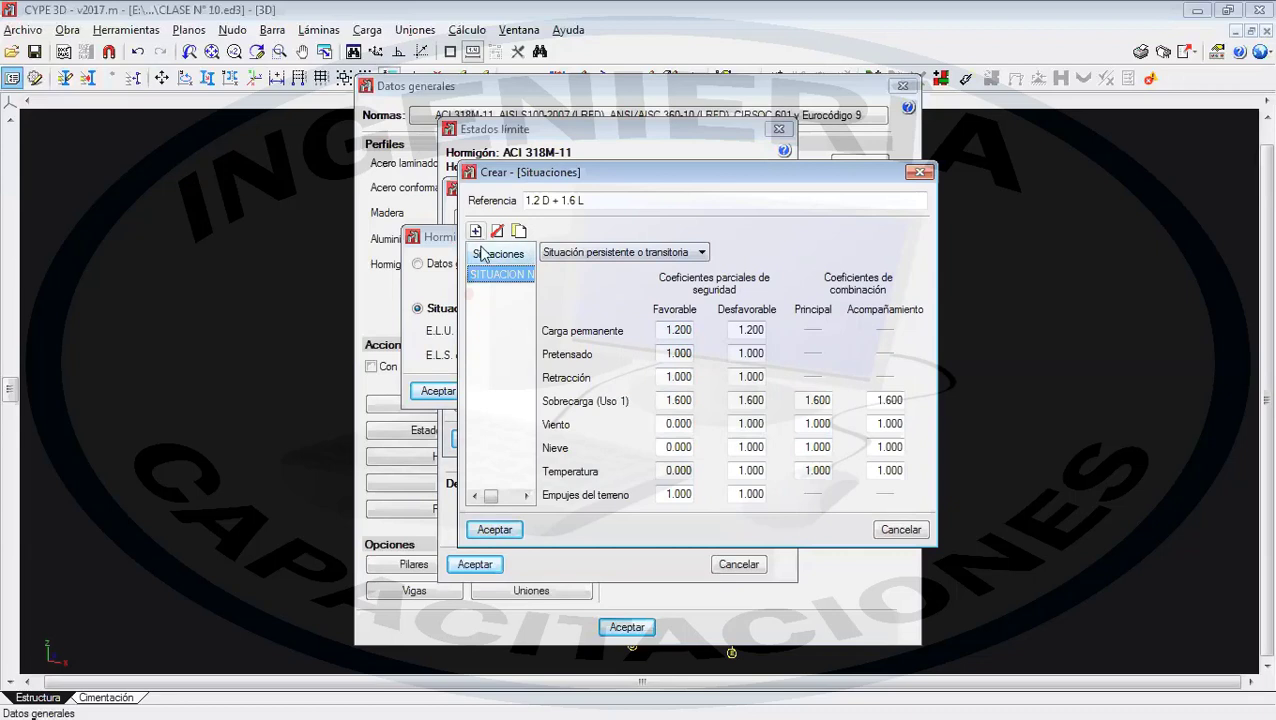
{"action": "left_click", "coordinate": [494, 529]}
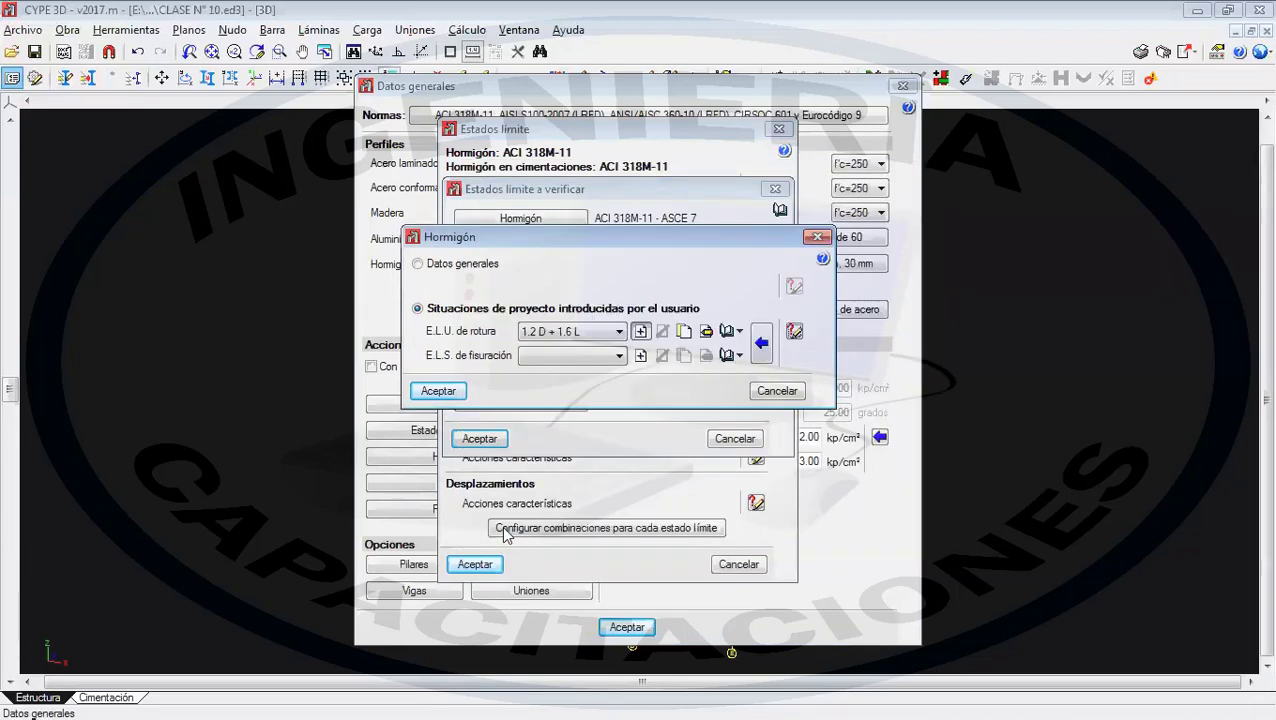
- Check the E.L.U. de rotura choices and view the export-to-library dialog without exporting the 1.2 D + 1.6 L set
{"action": "left_click", "coordinate": [613, 328]}
{"action": "left_click", "coordinate": [613, 328]}
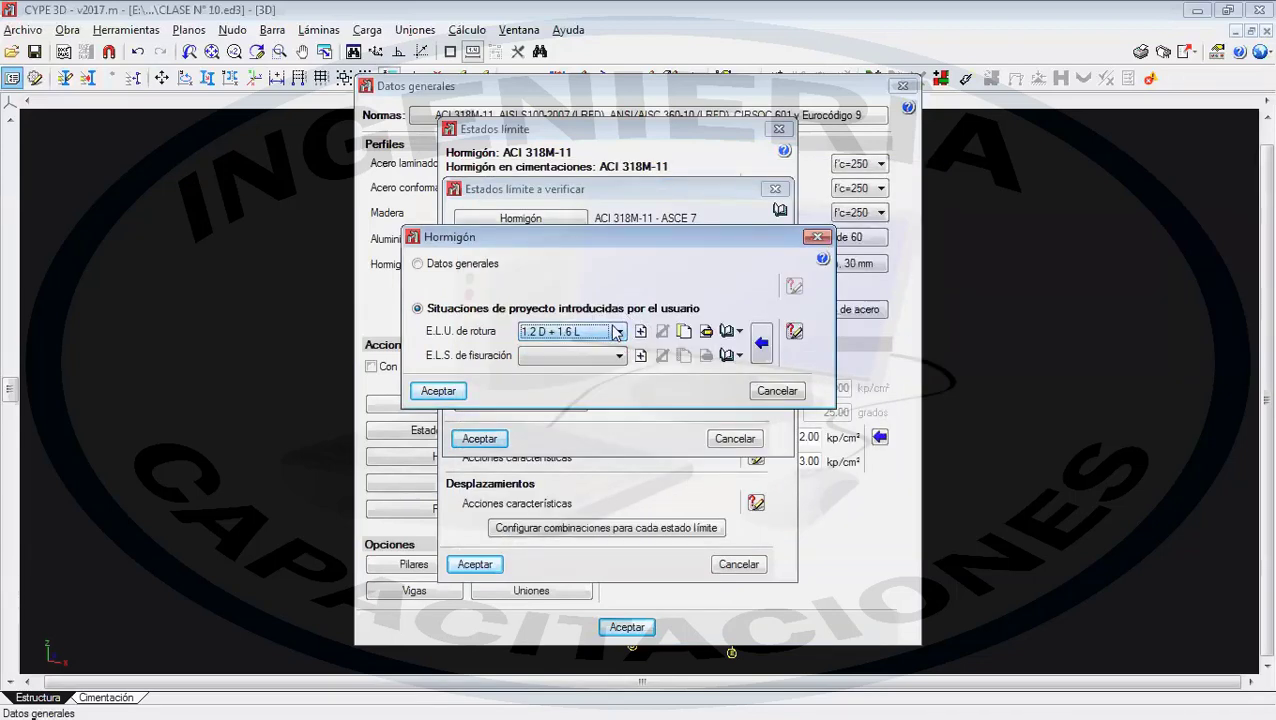
{"action": "left_click", "coordinate": [727, 332]}
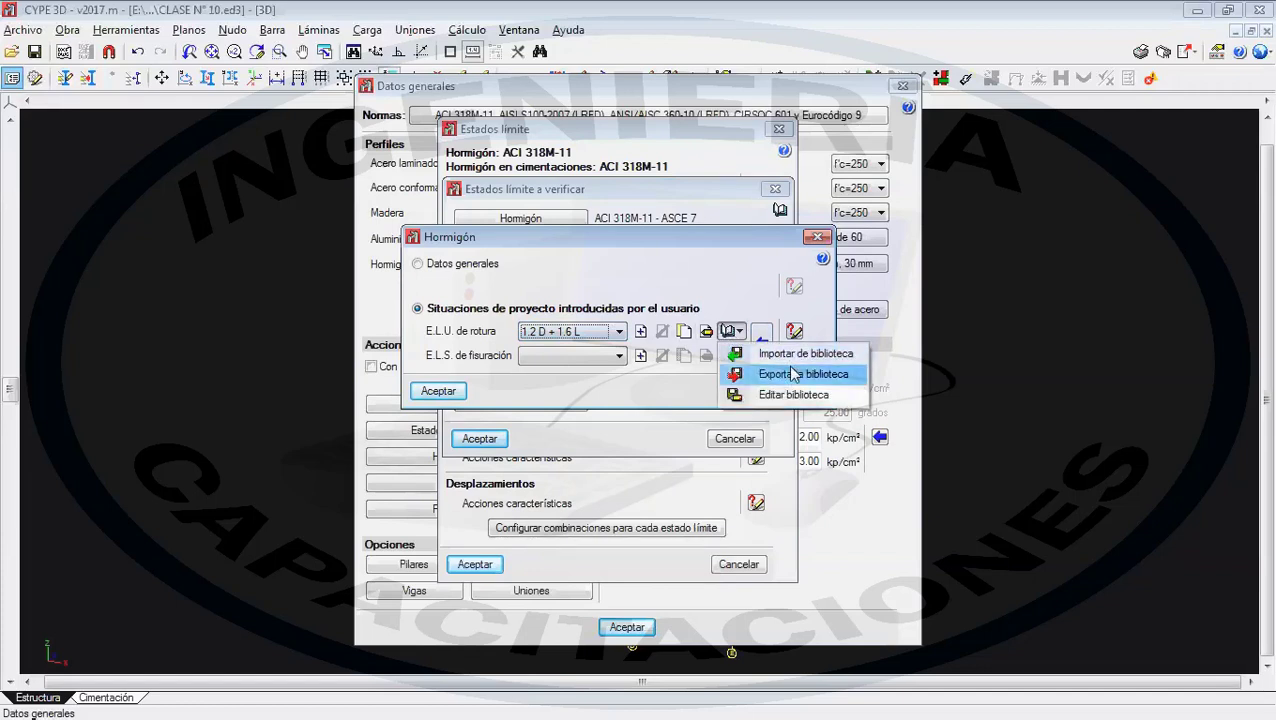
{"action": "left_click", "coordinate": [800, 375]}
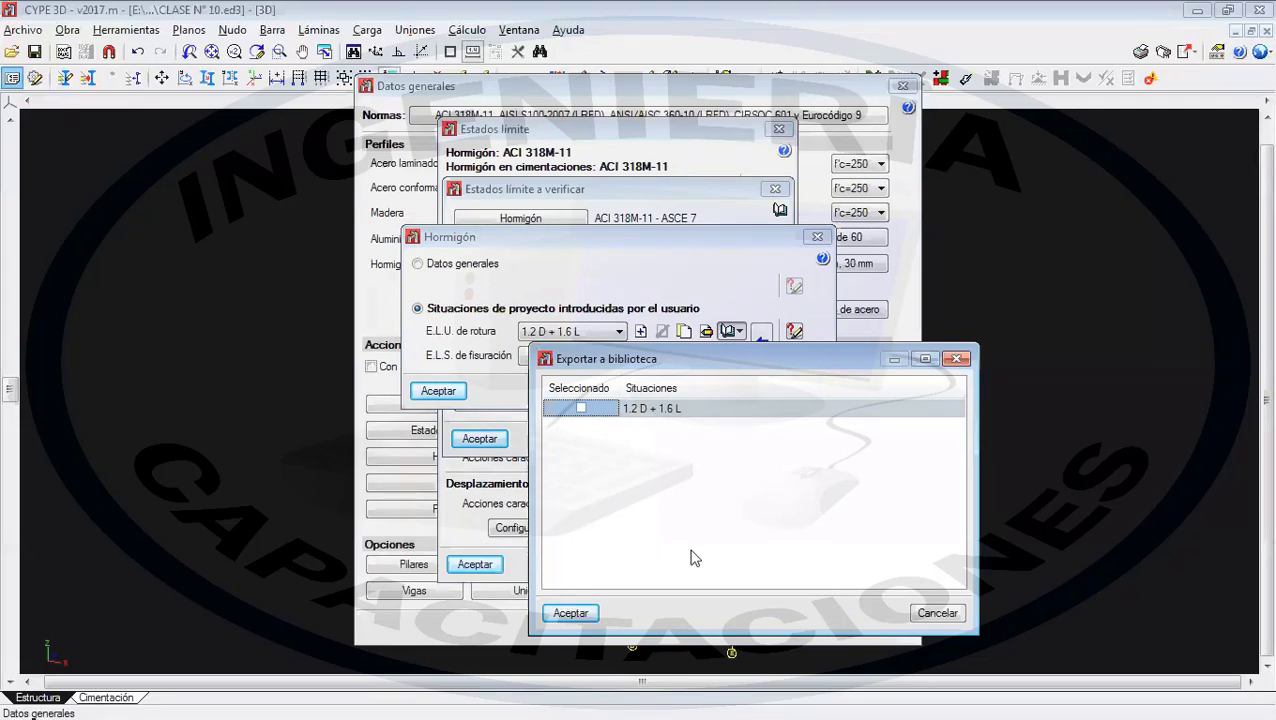
{"action": "left_click", "coordinate": [936, 613]}
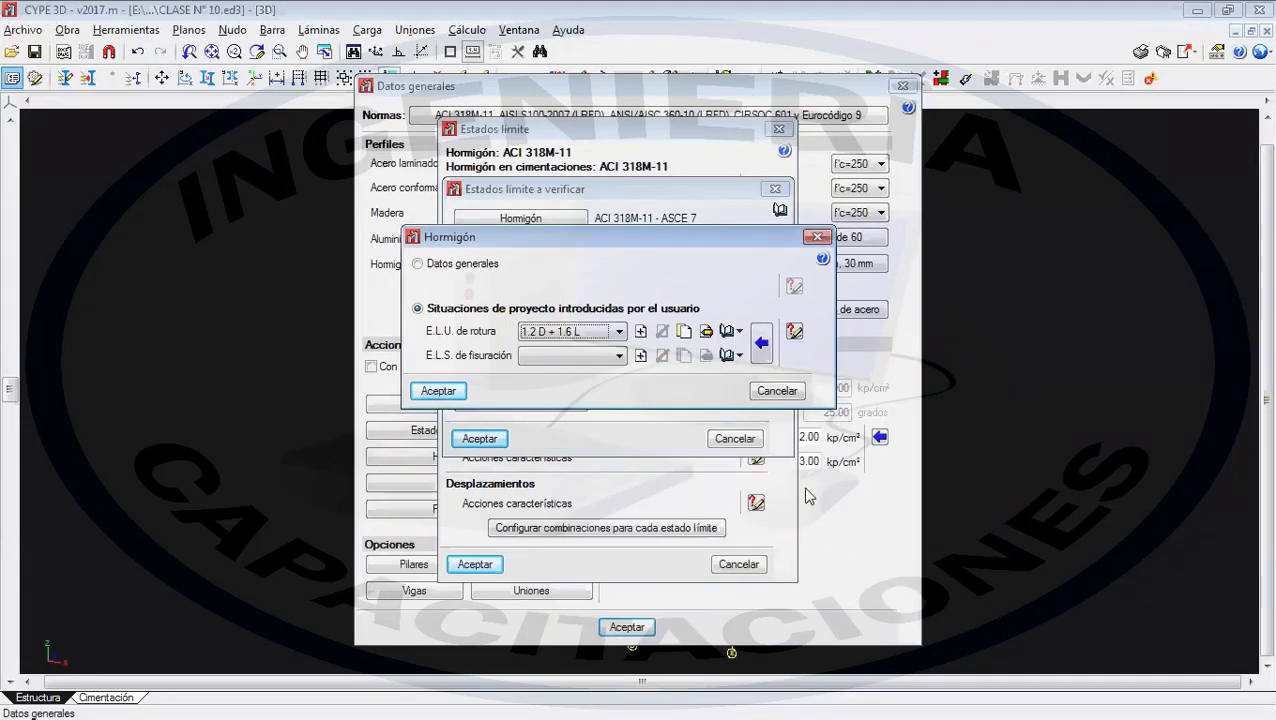
- Examine the ASCE/SEI 7-10 situations report offered for copying into the user-entered situations, leaving without importing anything
{"action": "left_click", "coordinate": [762, 345]}
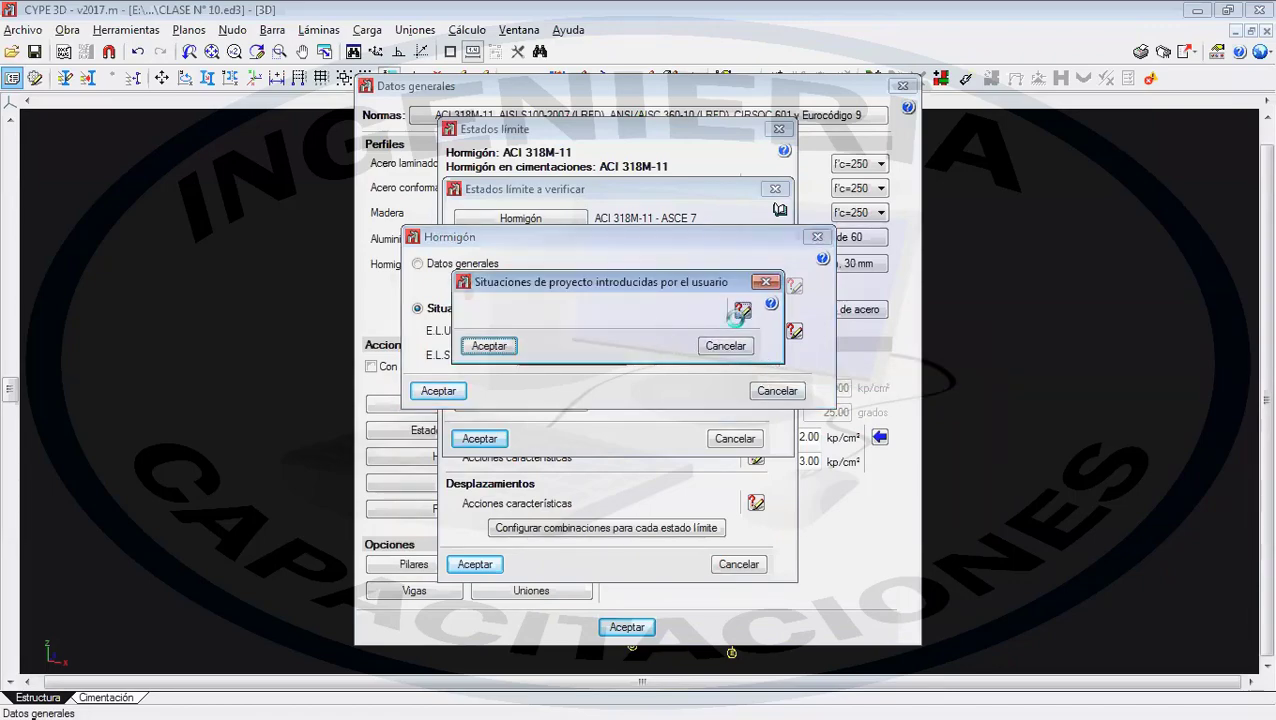
{"action": "scroll", "coordinate": [723, 494], "scroll_direction": "down", "scroll_amount": 5}
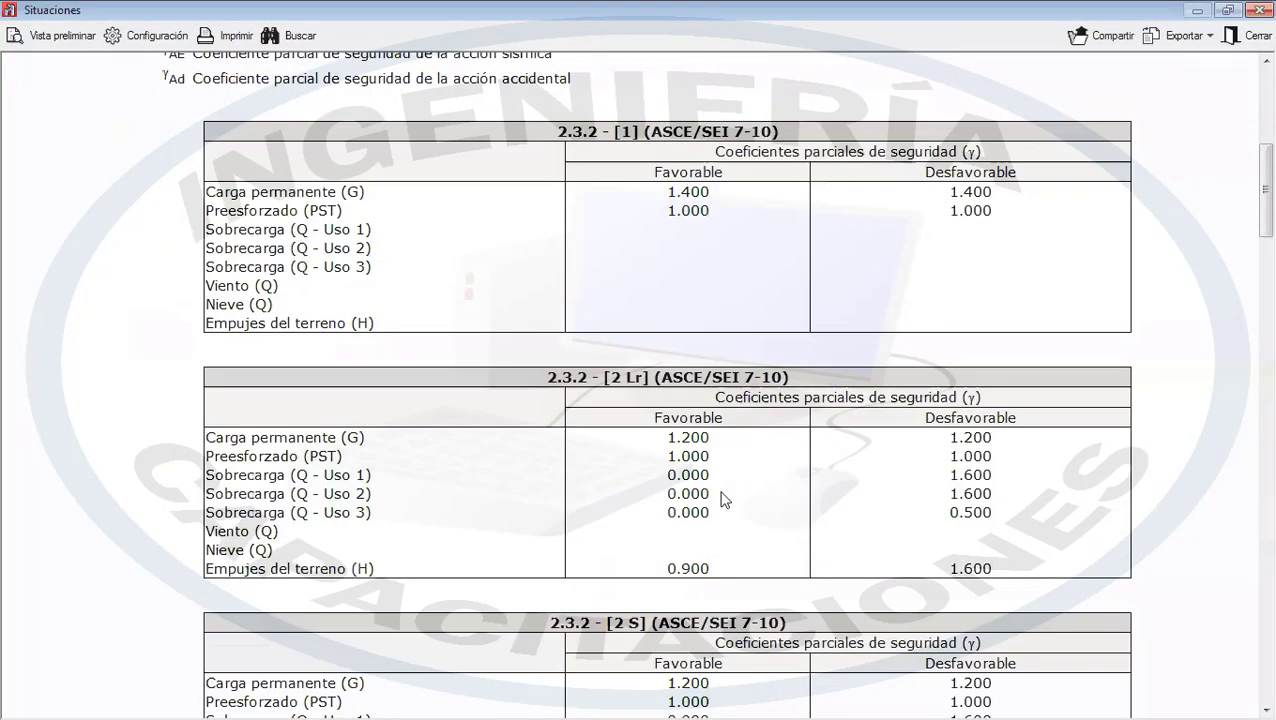
{"action": "scroll", "coordinate": [725, 498], "scroll_direction": "down", "scroll_amount": 1}
{"action": "scroll", "coordinate": [728, 392], "scroll_direction": "up", "scroll_amount": 3}
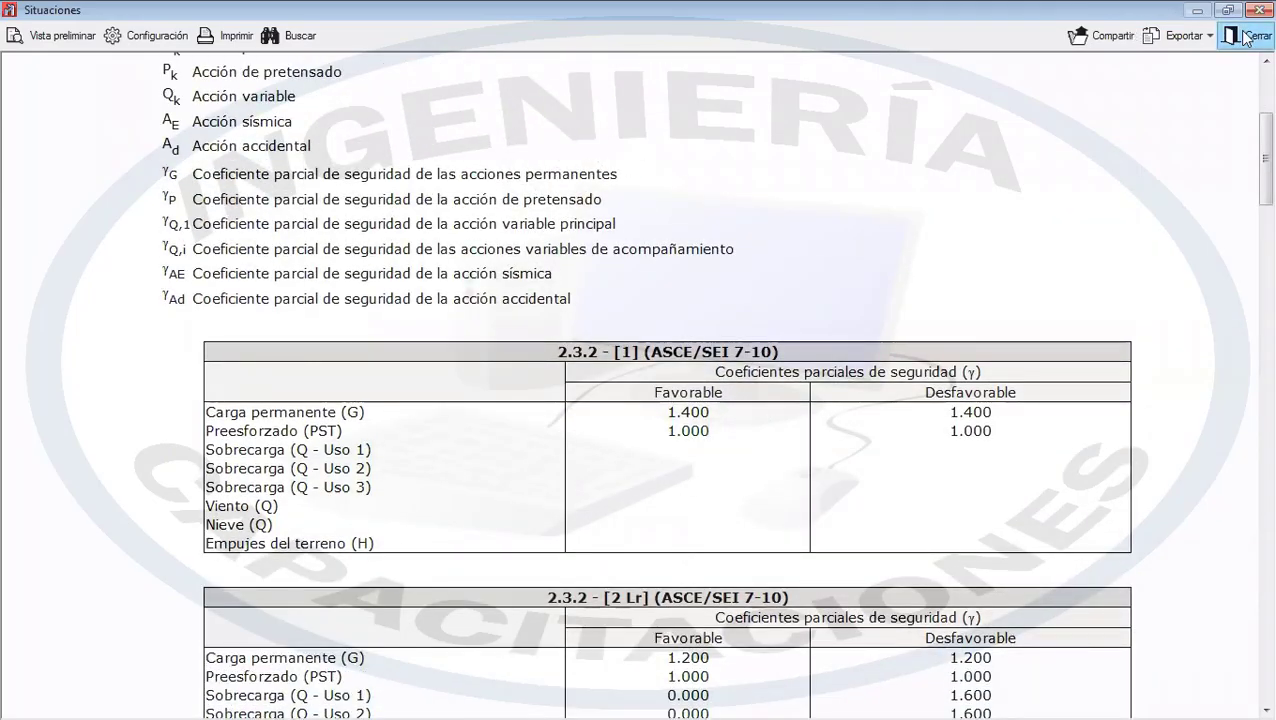
{"action": "left_click", "coordinate": [1245, 38]}
{"action": "left_click", "coordinate": [735, 346]}
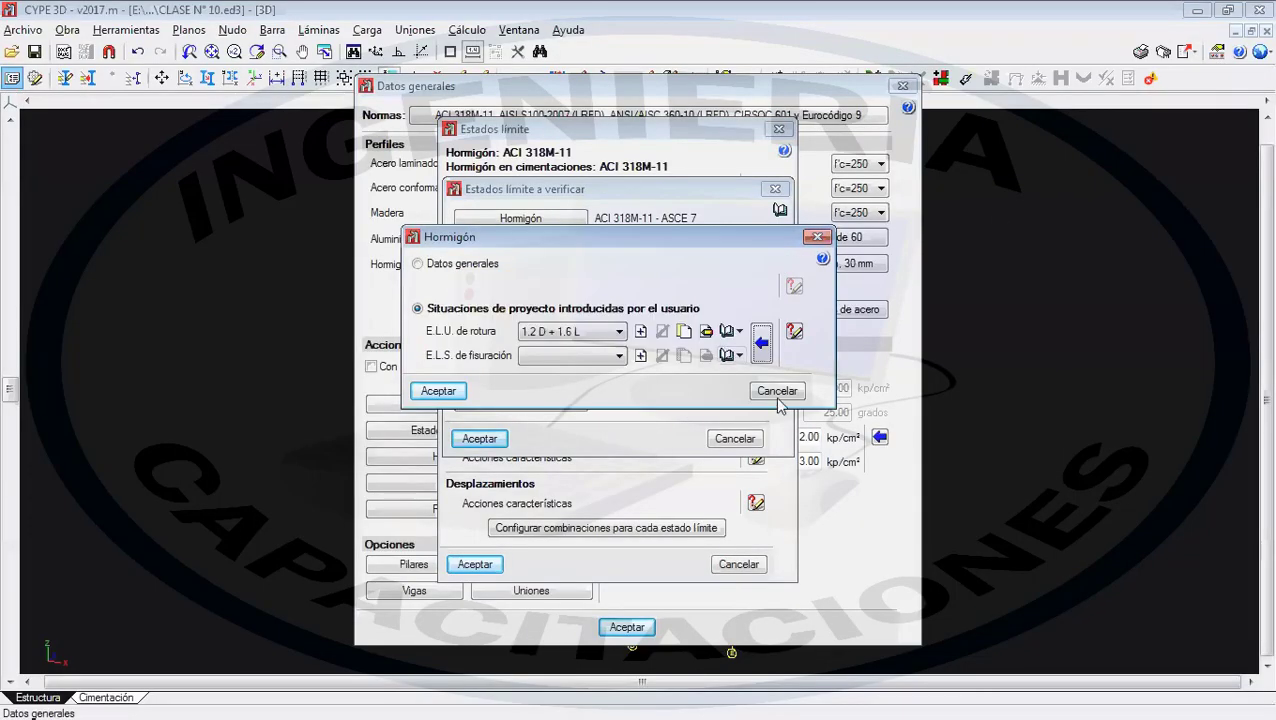
- Check the available choices for E.L.S. de fisuración
{"action": "mouse_move", "coordinate": [590, 362]}
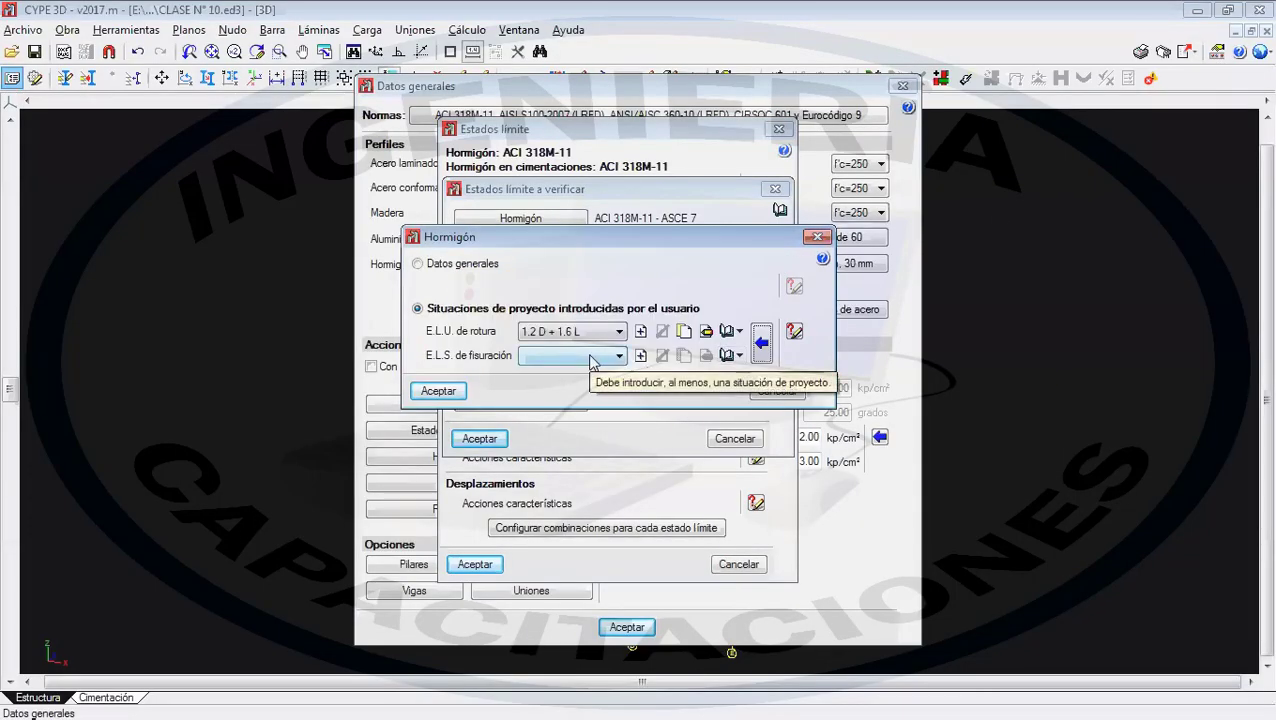
{"action": "left_click", "coordinate": [590, 358]}
{"action": "left_click", "coordinate": [591, 360]}
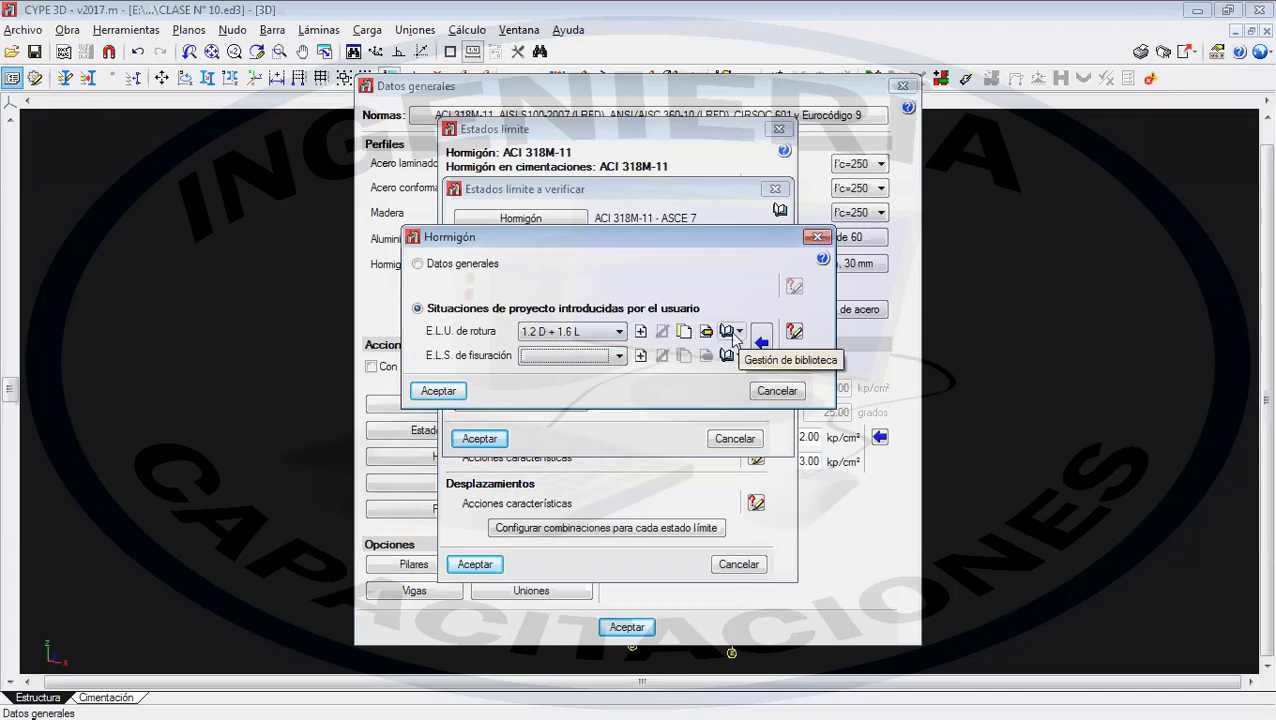
- Set the Hormigón limit state back to Datos generales and accept the limit-state and general data settings
{"action": "left_click", "coordinate": [460, 264]}
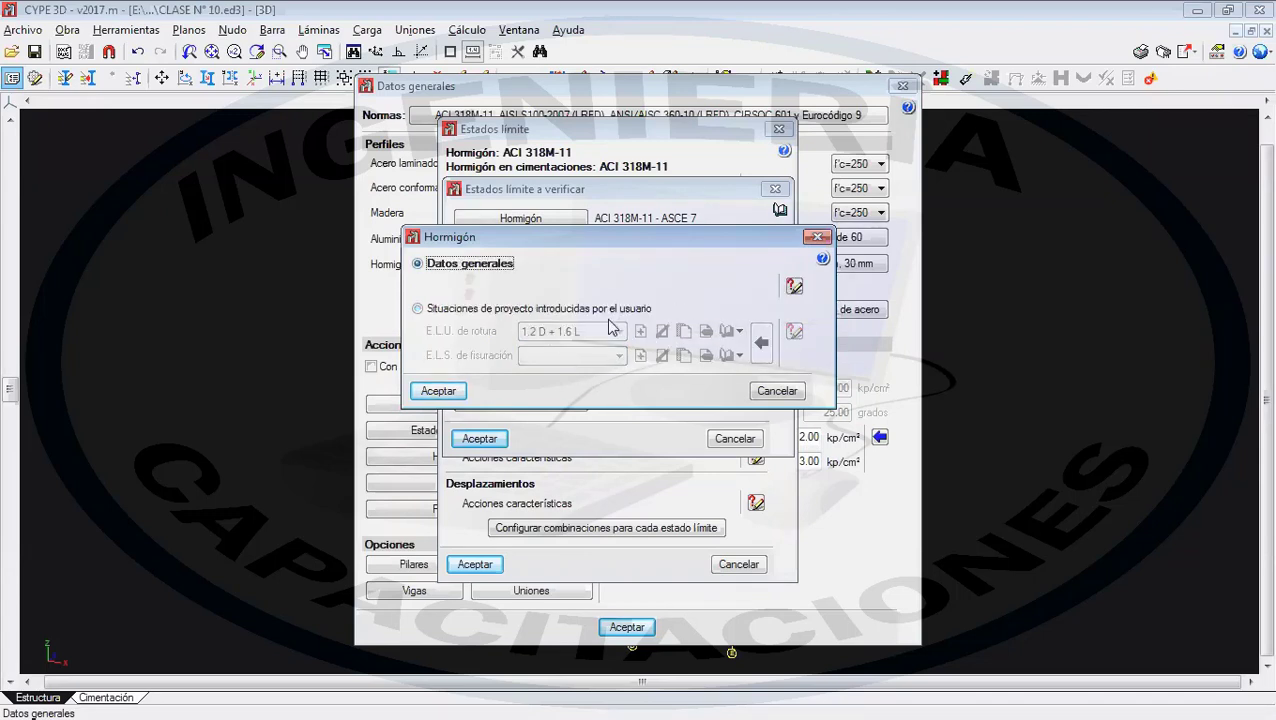
{"action": "left_click", "coordinate": [438, 391]}
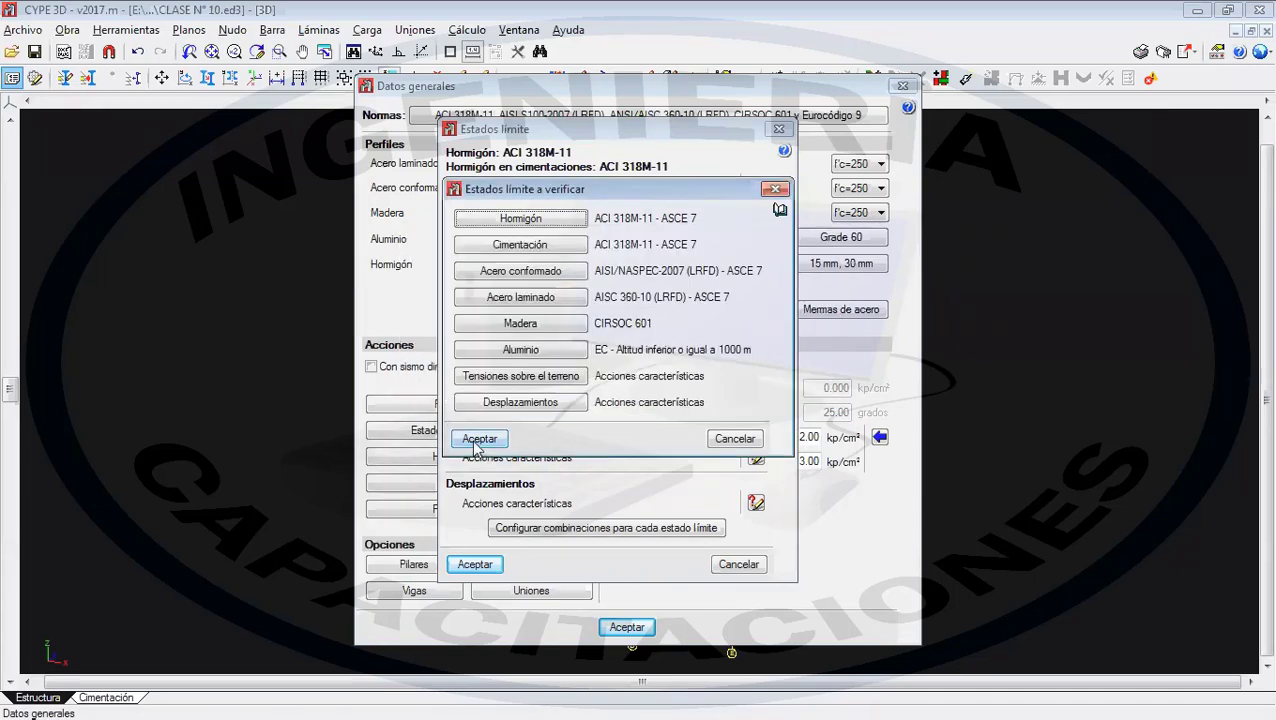
{"action": "left_click", "coordinate": [479, 439]}
{"action": "left_click", "coordinate": [605, 624]}
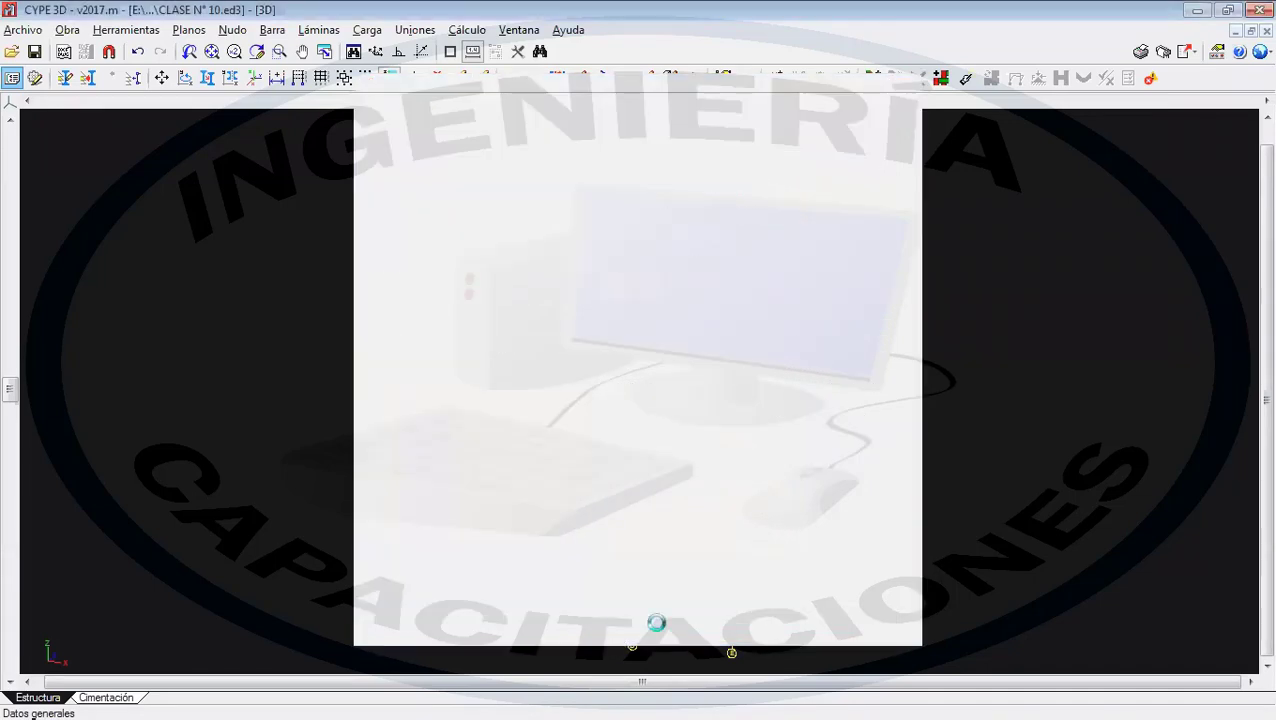
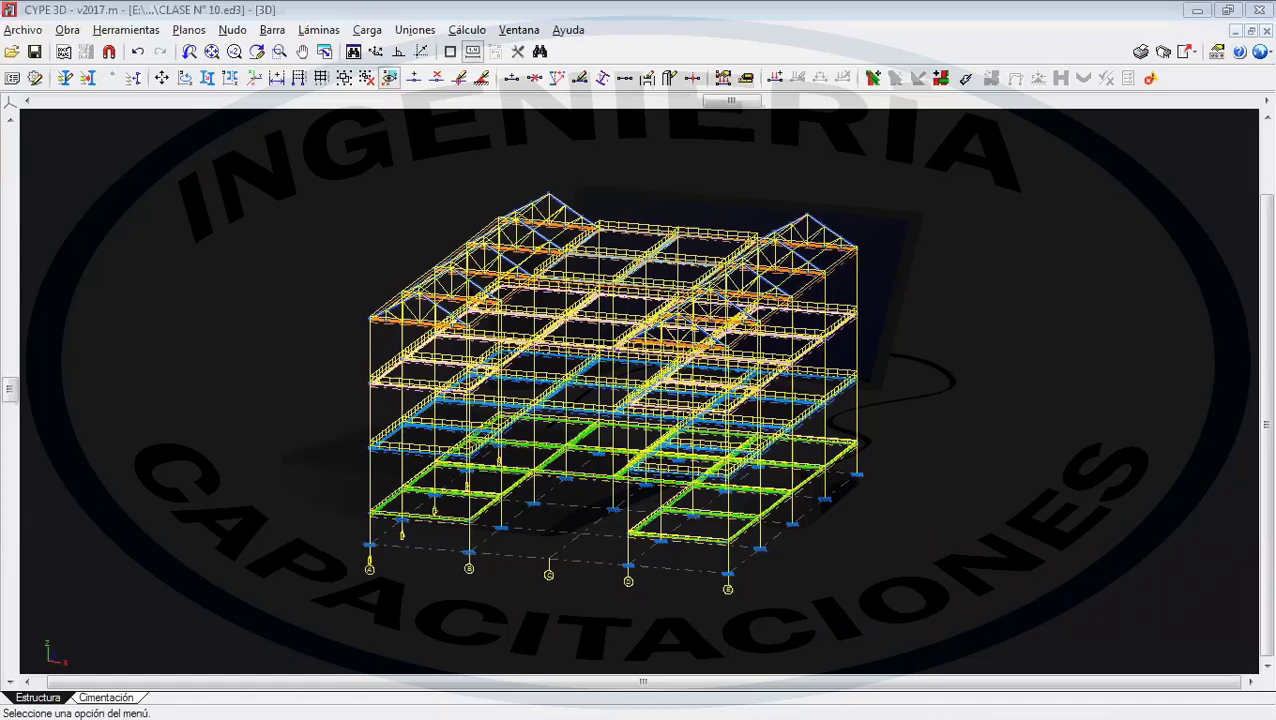
- Check the additional load hypotheses in the project's general data without changing them
{"action": "left_click", "coordinate": [67, 29]}
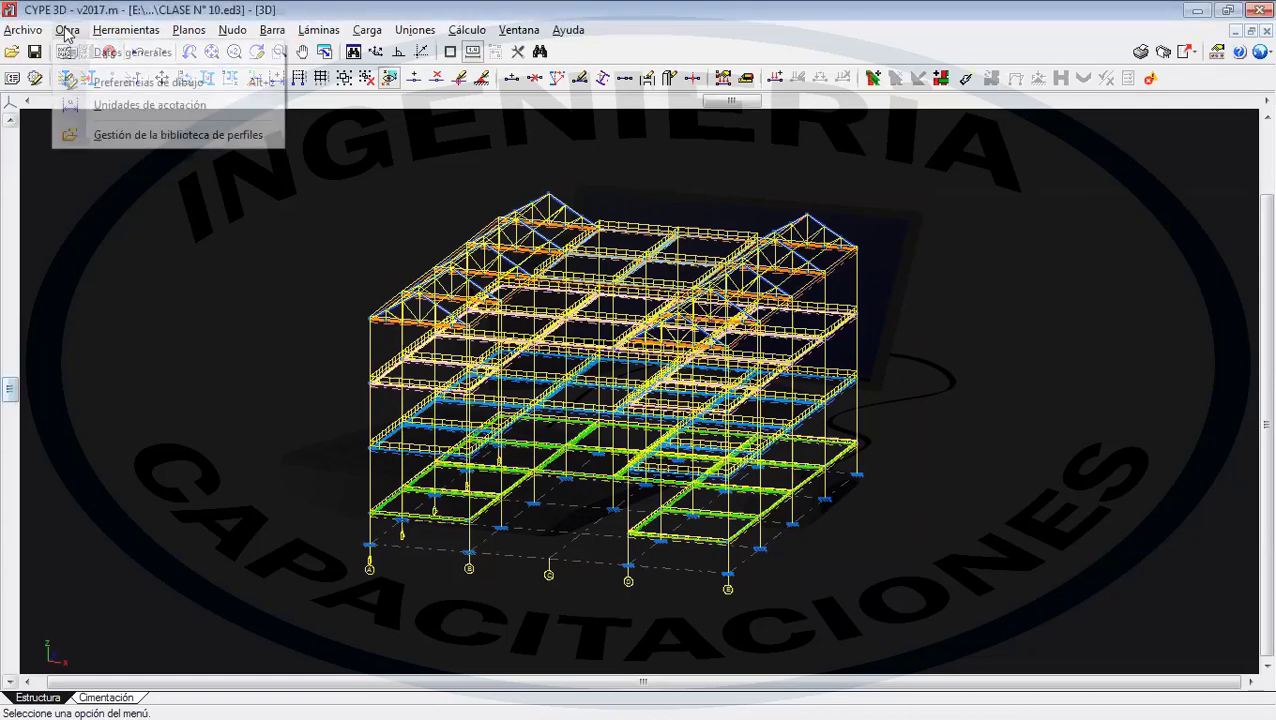
{"action": "left_click", "coordinate": [110, 48]}
{"action": "left_click", "coordinate": [472, 458]}
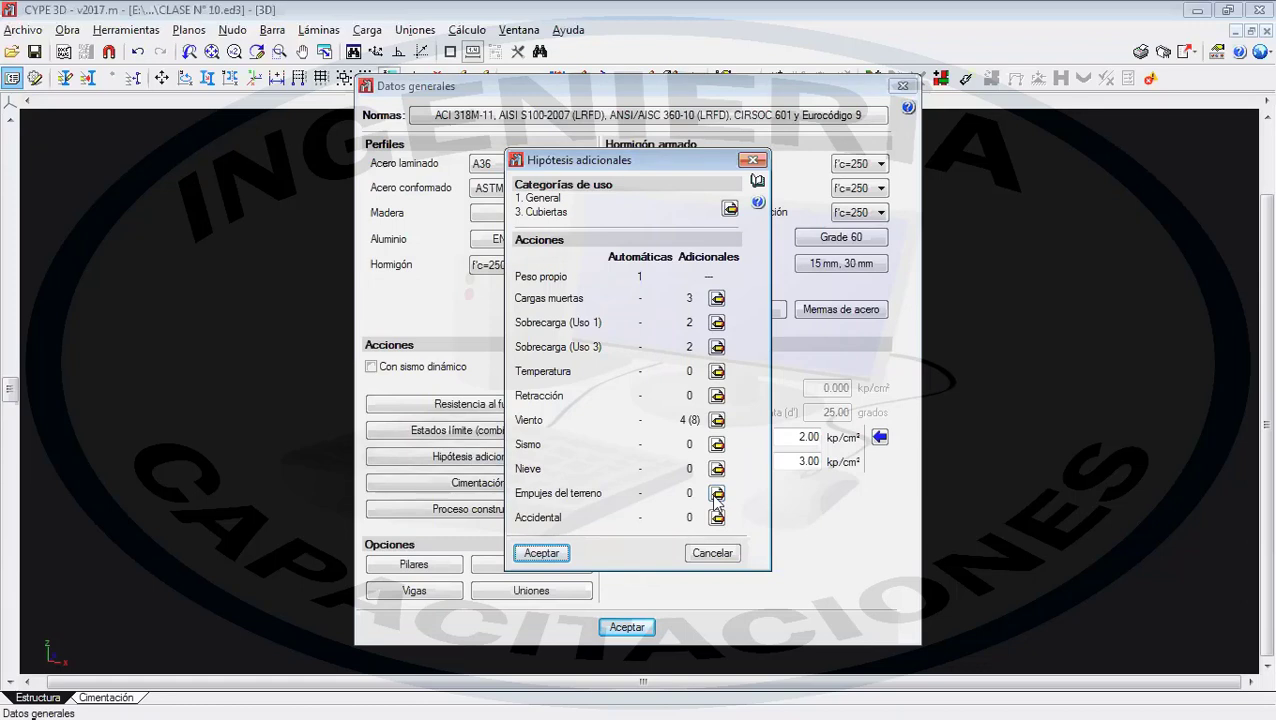
{"action": "left_click", "coordinate": [720, 557]}
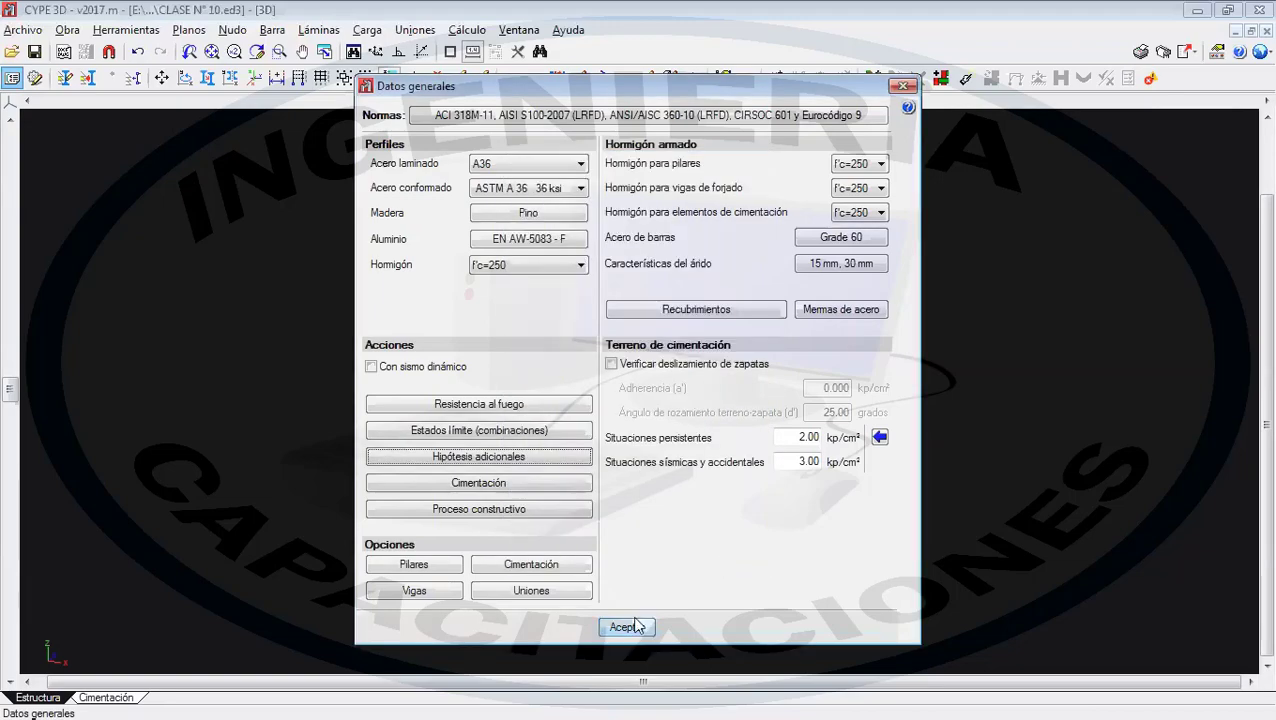
{"action": "left_click", "coordinate": [630, 626]}
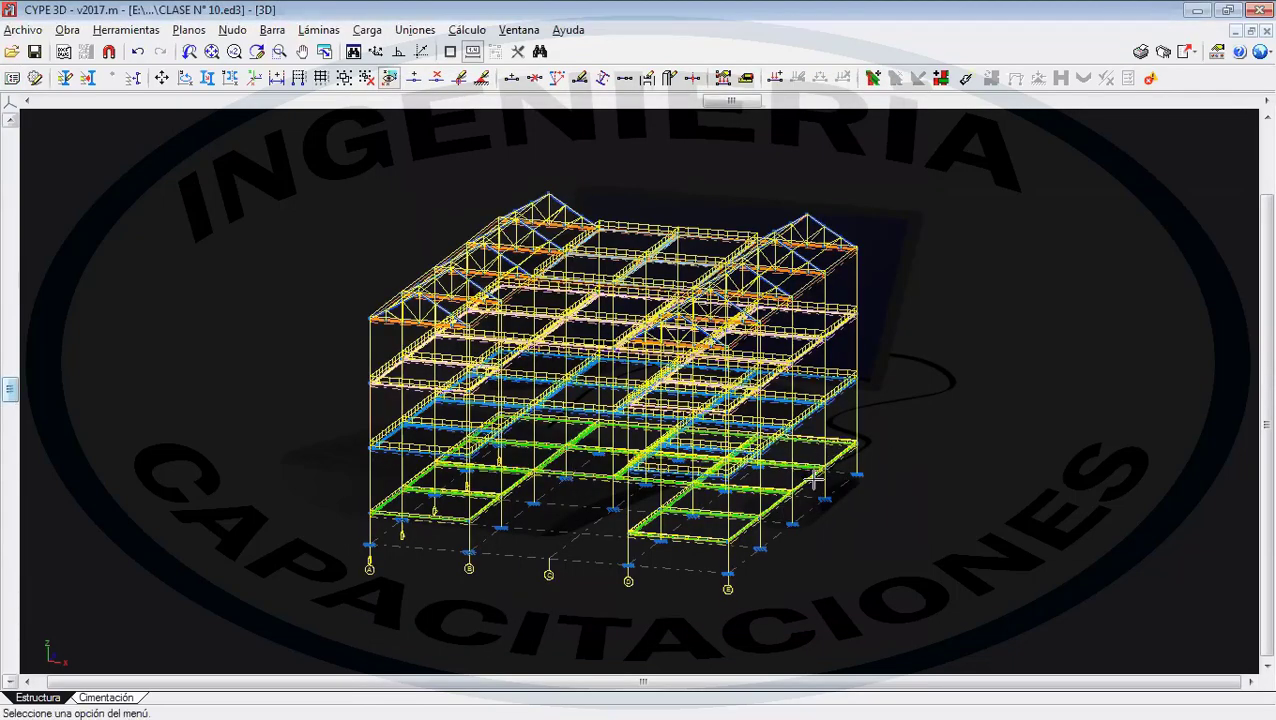
- Examine the lower floors of the 3D model and the layer list without changing any layer
{"action": "scroll", "coordinate": [815, 483], "scroll_direction": "up", "scroll_amount": 4}
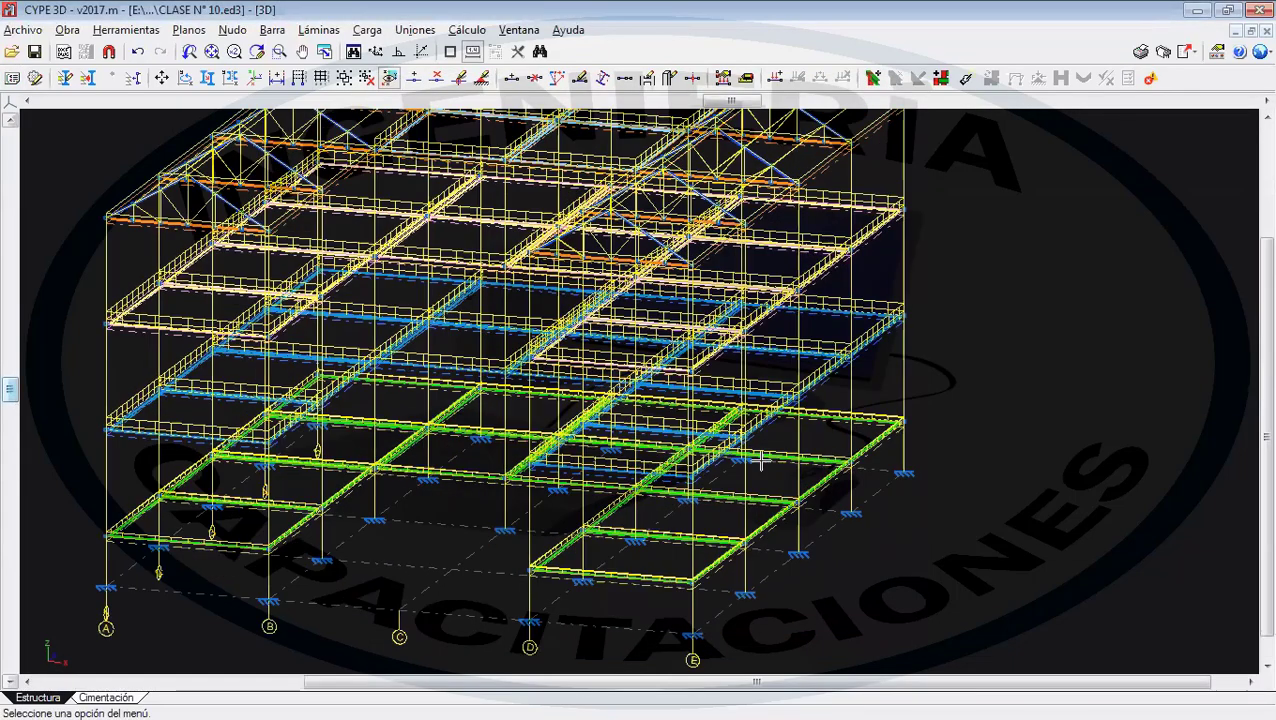
{"action": "scroll", "coordinate": [762, 460], "scroll_direction": "up", "scroll_amount": 1}
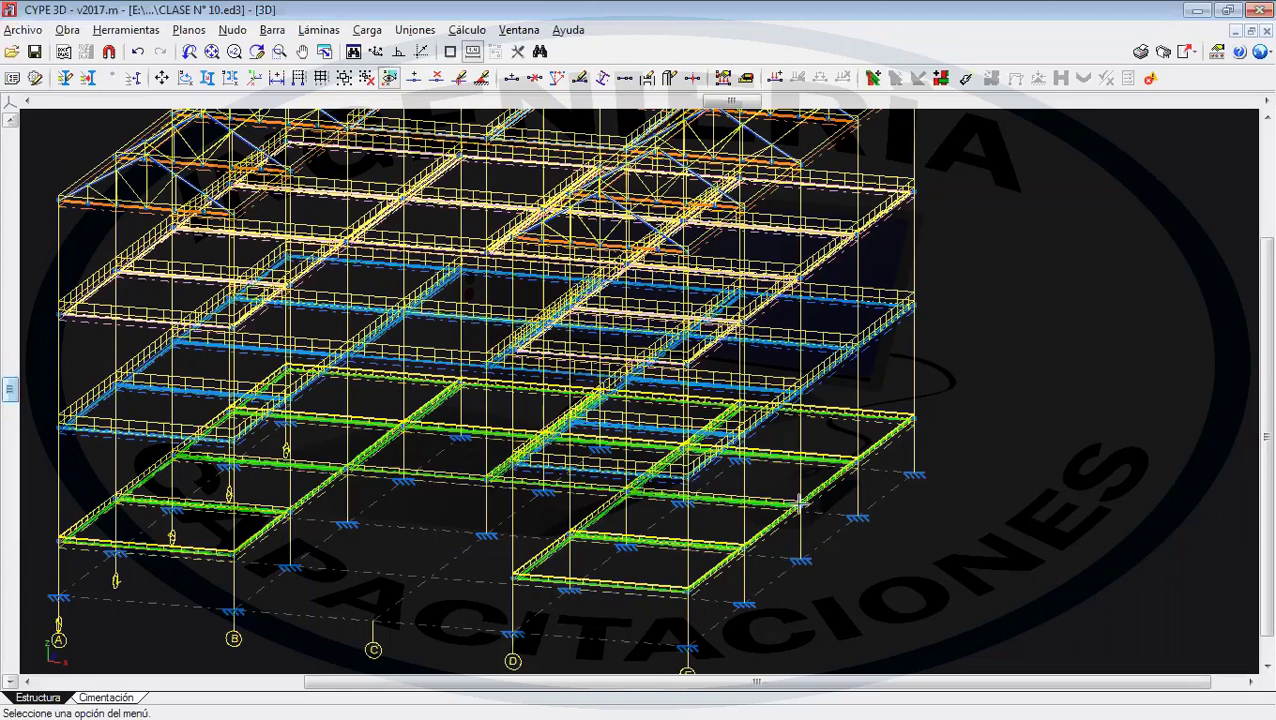
{"action": "scroll", "coordinate": [830, 464], "scroll_direction": "down", "scroll_amount": 3}
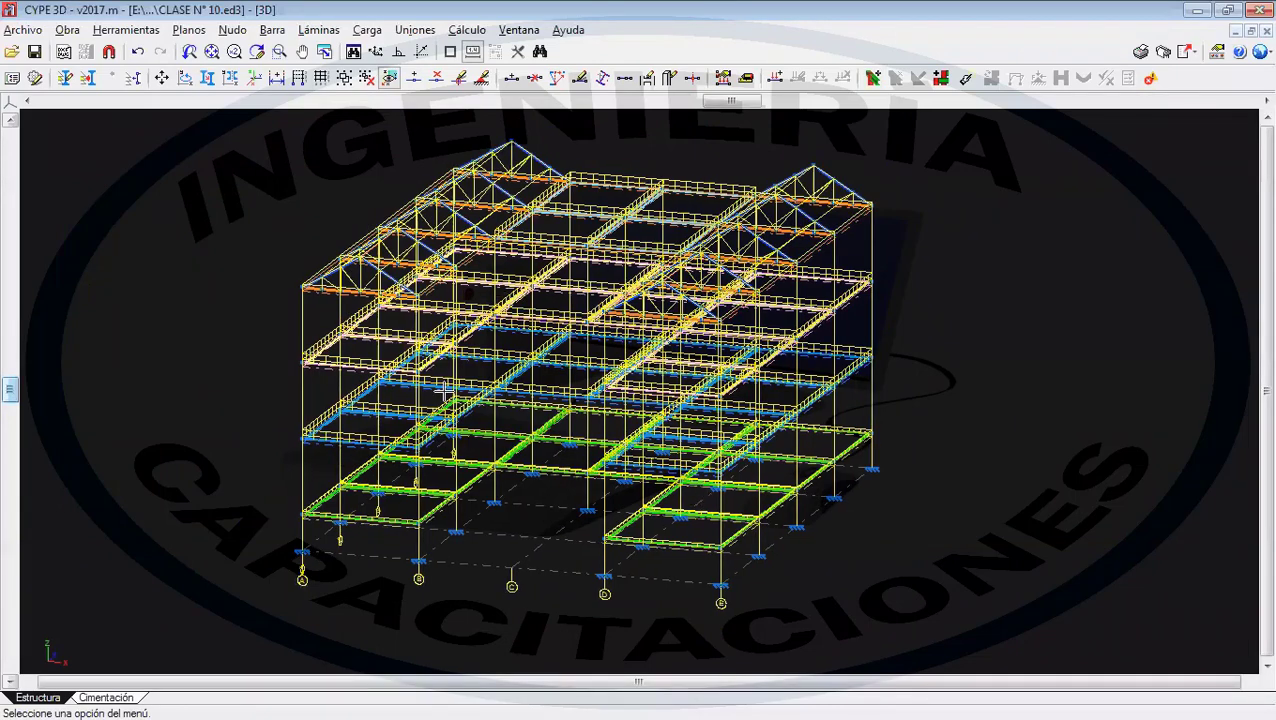
{"action": "left_click", "coordinate": [65, 78]}
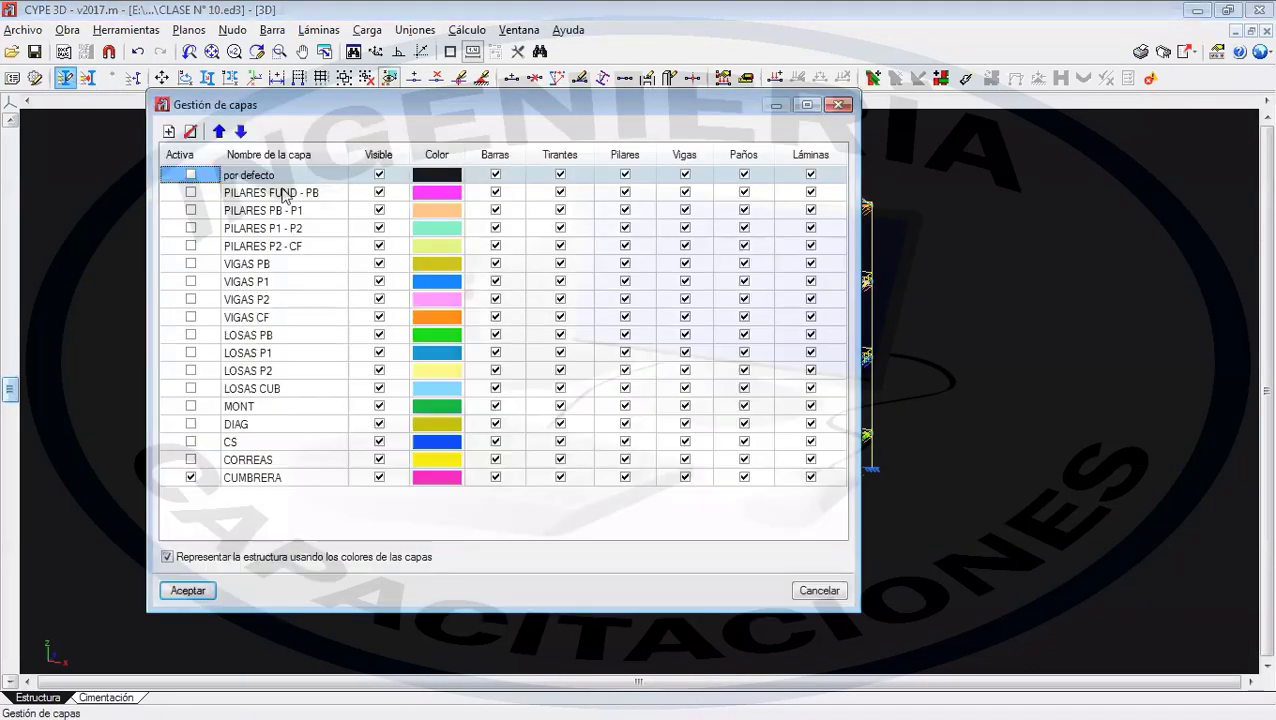
{"action": "left_click", "coordinate": [839, 105]}
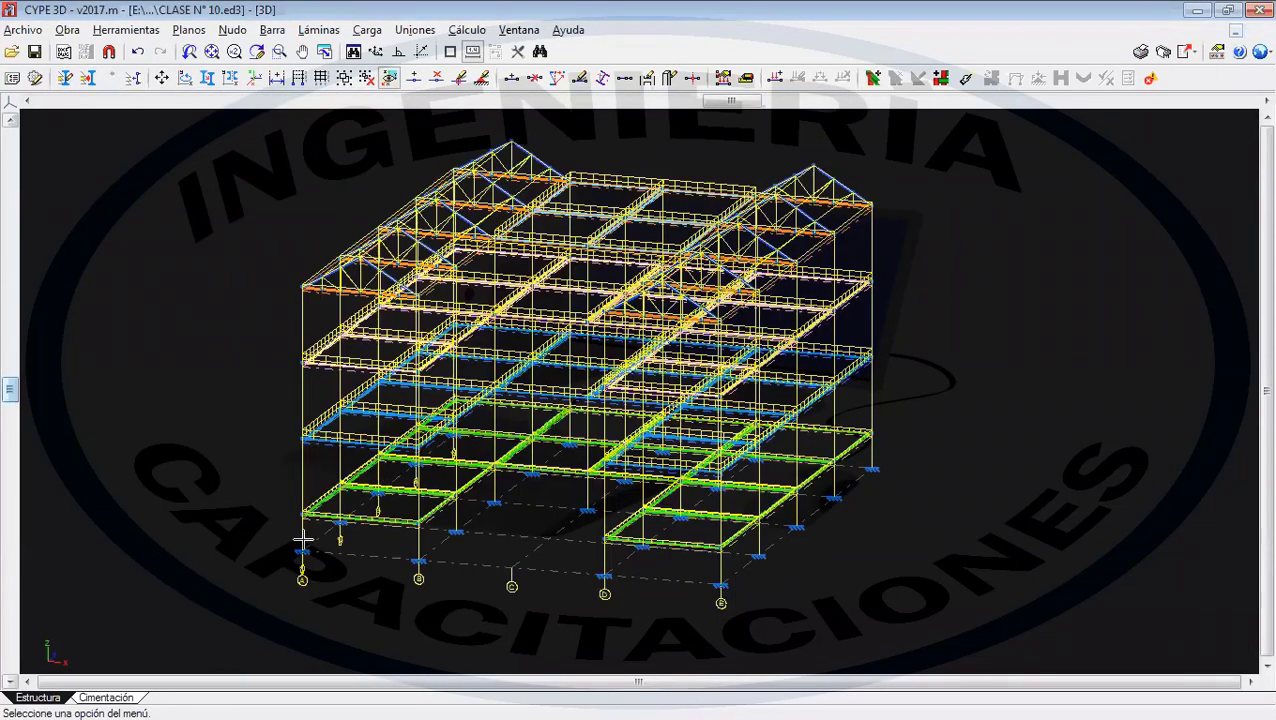
{"action": "scroll", "coordinate": [305, 532], "scroll_direction": "up", "scroll_amount": 5}
{"action": "scroll", "coordinate": [356, 451], "scroll_direction": "up", "scroll_amount": 4}
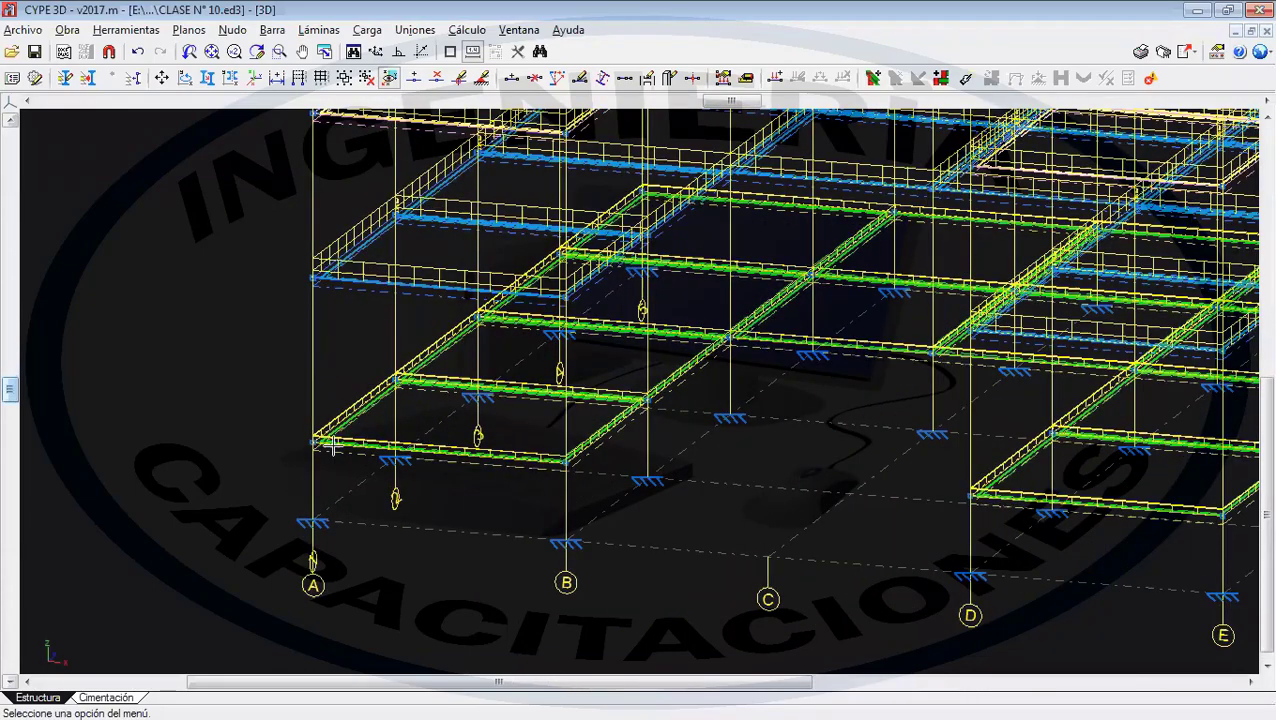
{"action": "scroll", "coordinate": [543, 386], "scroll_direction": "down", "scroll_amount": 2}
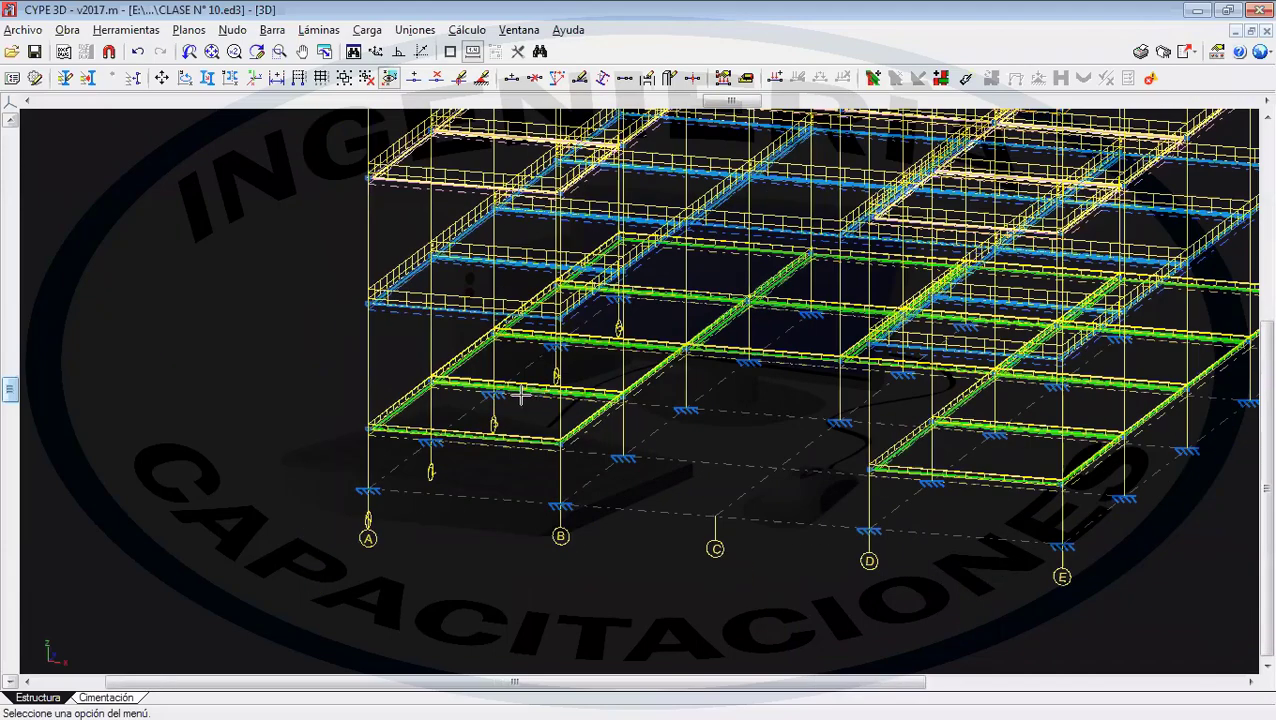
{"action": "middle_click_drag", "start_coordinate": [525, 414], "coordinate": [514, 413]}
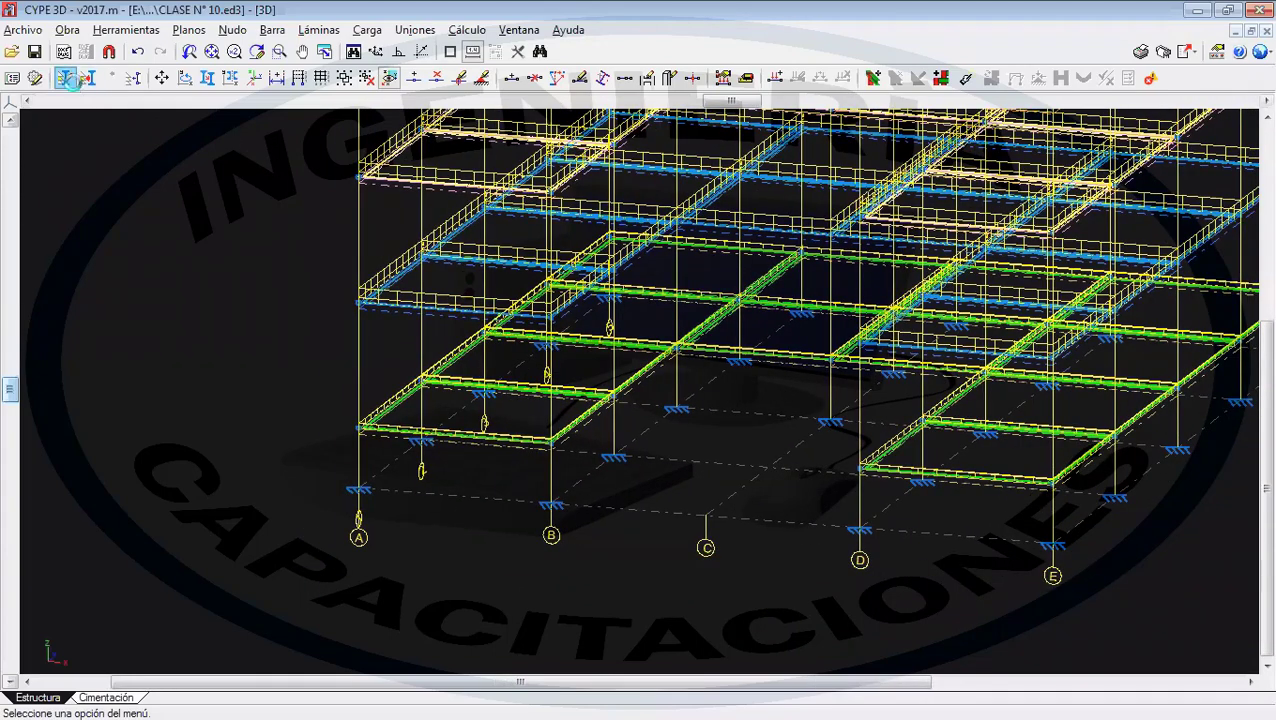
- Hide the CUMBRERA, CORREAS, CS, DIAG and MONT layers in the layer manager
{"action": "left_click", "coordinate": [65, 77]}
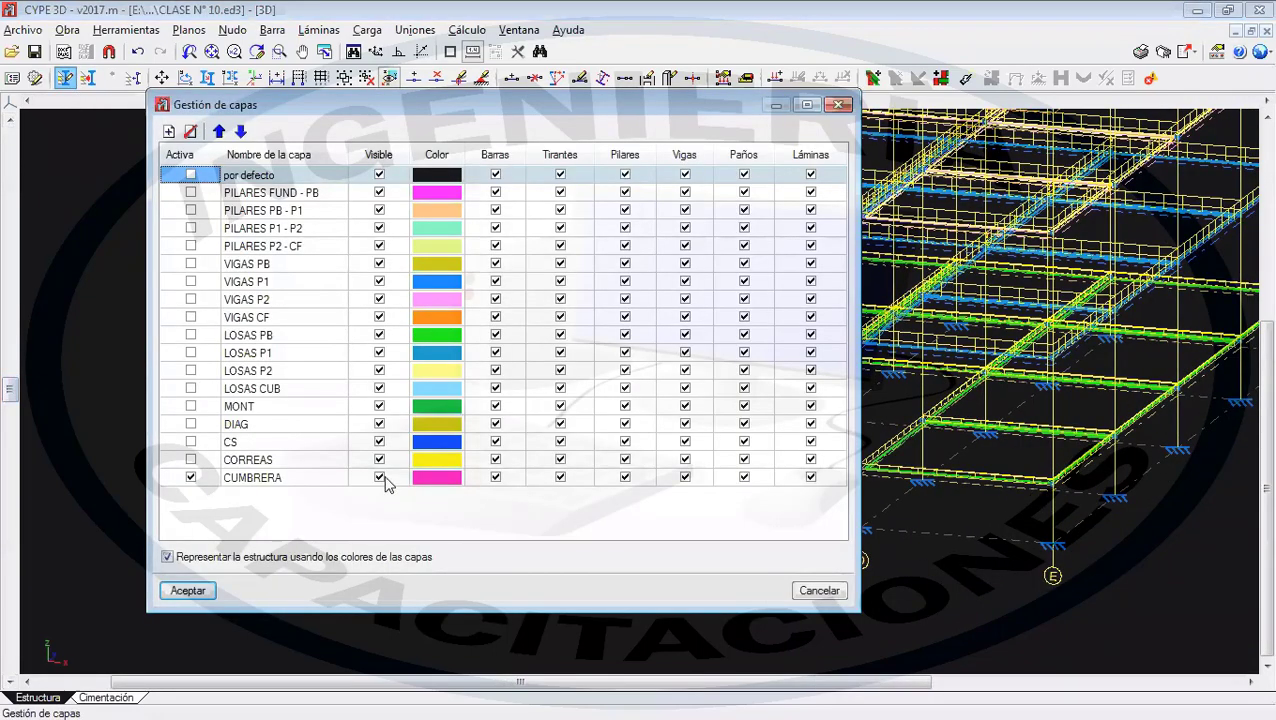
{"action": "left_click", "coordinate": [381, 478]}
{"action": "left_click", "coordinate": [384, 460]}
{"action": "left_click", "coordinate": [380, 442]}
{"action": "left_click", "coordinate": [380, 424]}
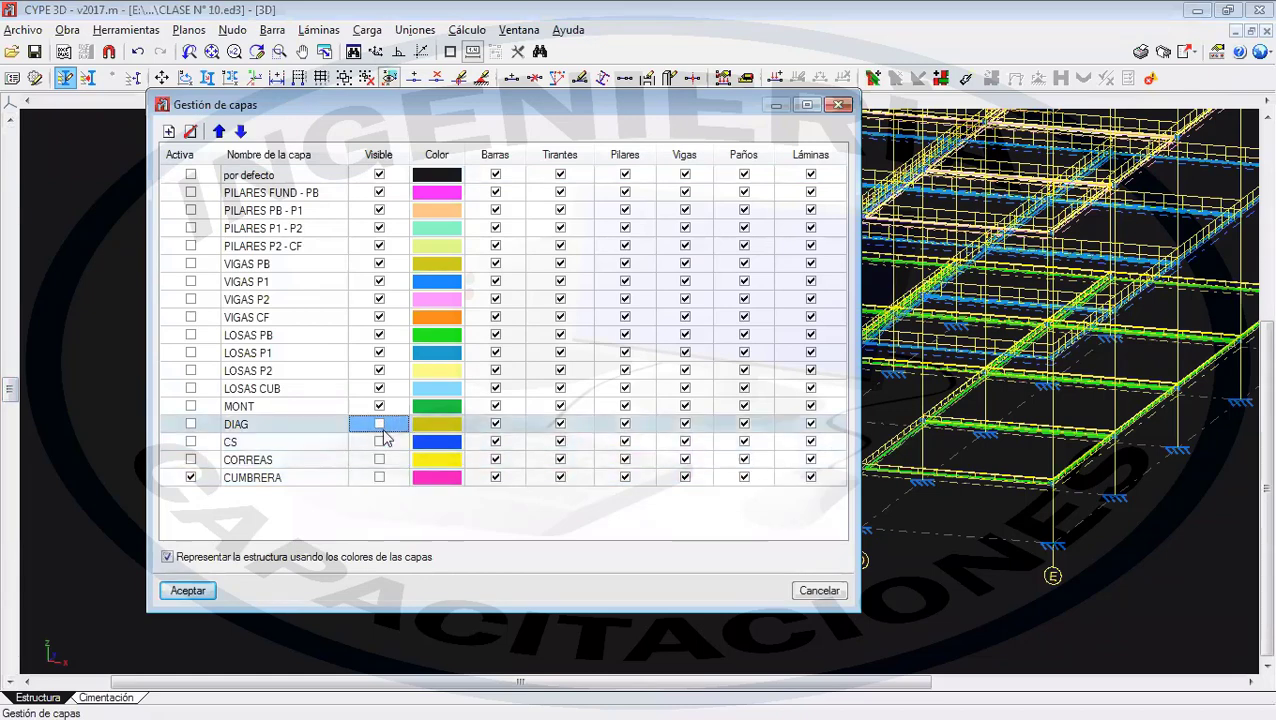
{"action": "left_click", "coordinate": [380, 406]}
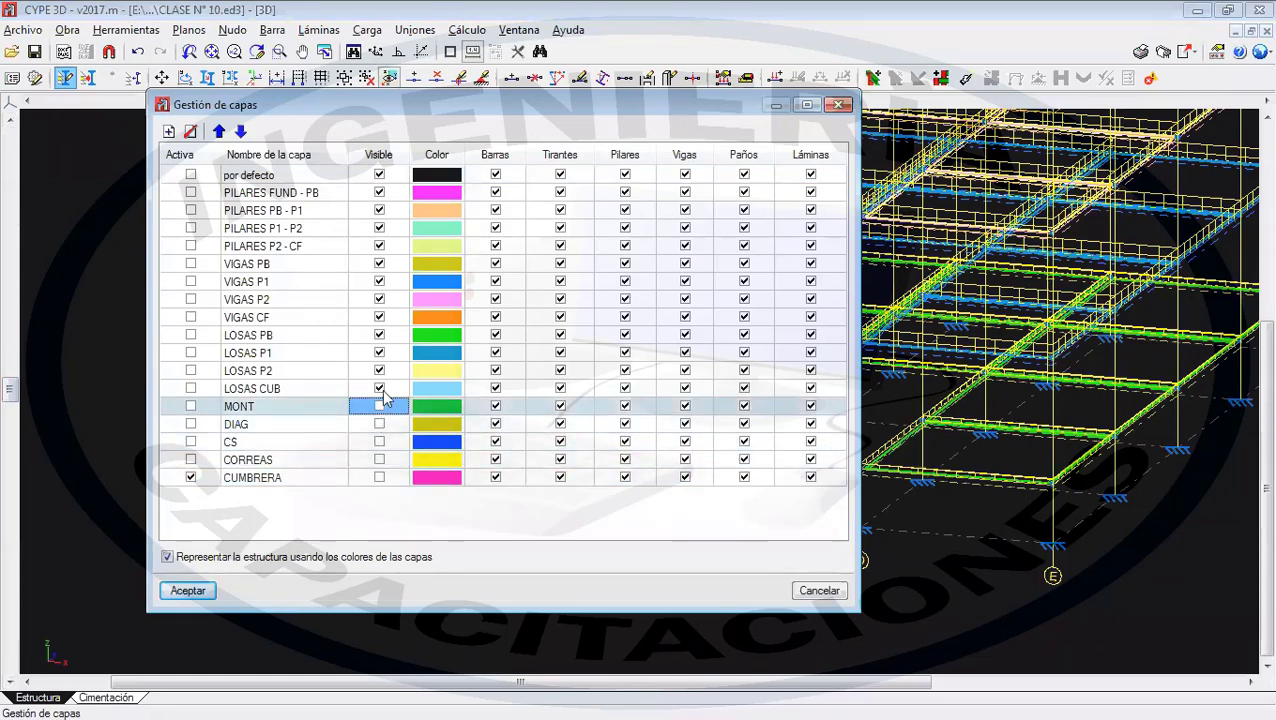
- Hide the slab layers LOSAS P1, LOSAS P2 and LOSAS CUB and the beam layers VIGAS CF, VIGAS P2 and VIGAS P1
{"action": "left_click", "coordinate": [381, 388]}
{"action": "left_click", "coordinate": [383, 356]}
{"action": "left_click", "coordinate": [383, 373]}
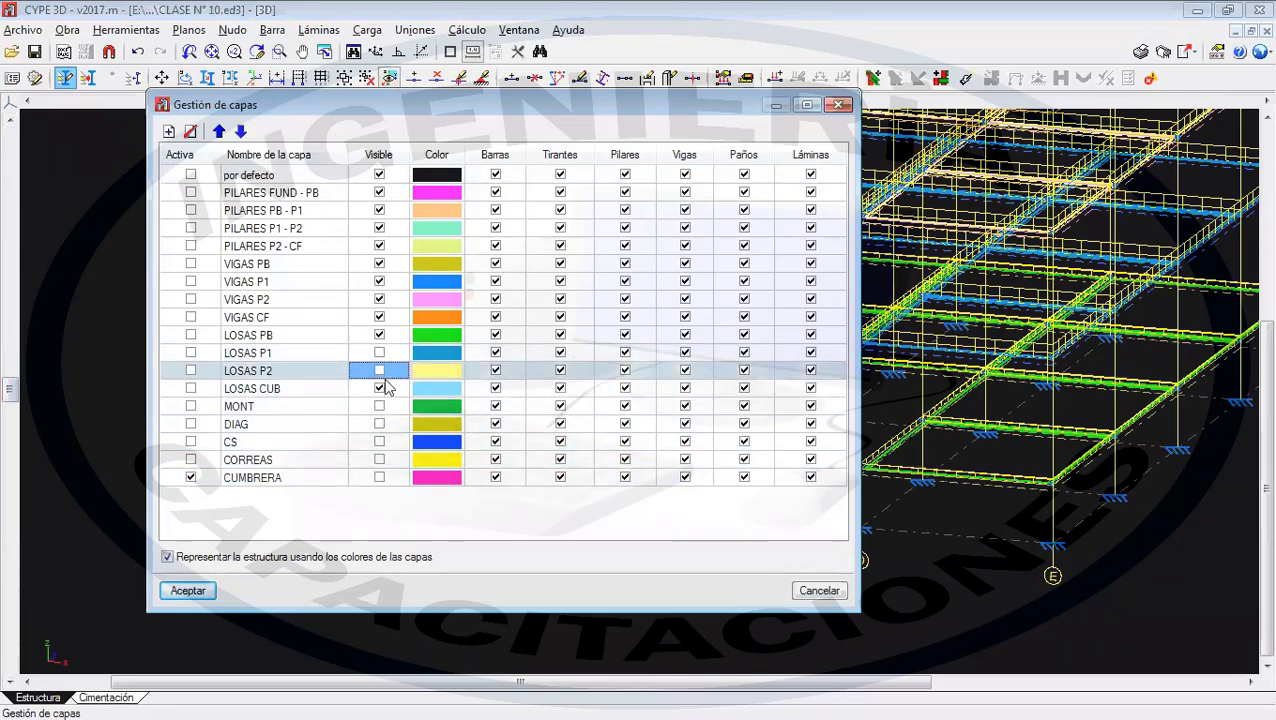
{"action": "left_click", "coordinate": [386, 388]}
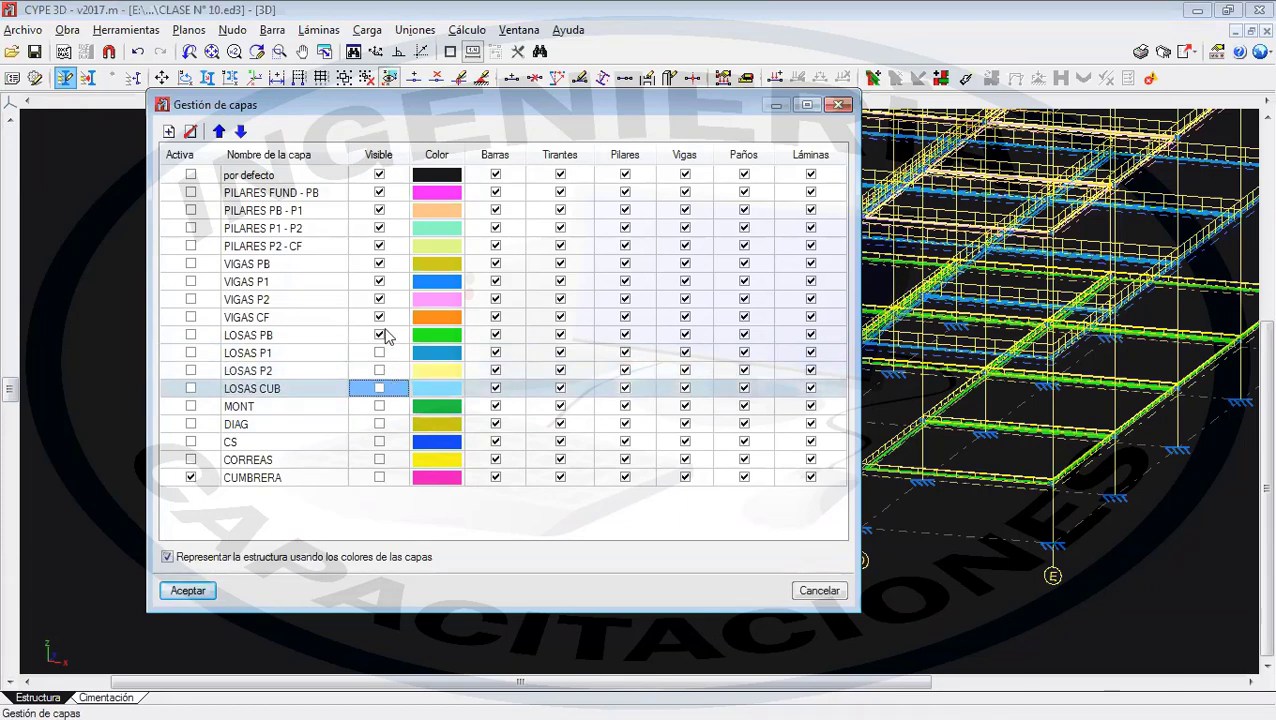
{"action": "left_click", "coordinate": [379, 317]}
{"action": "left_click", "coordinate": [379, 299]}
{"action": "left_click", "coordinate": [379, 281]}
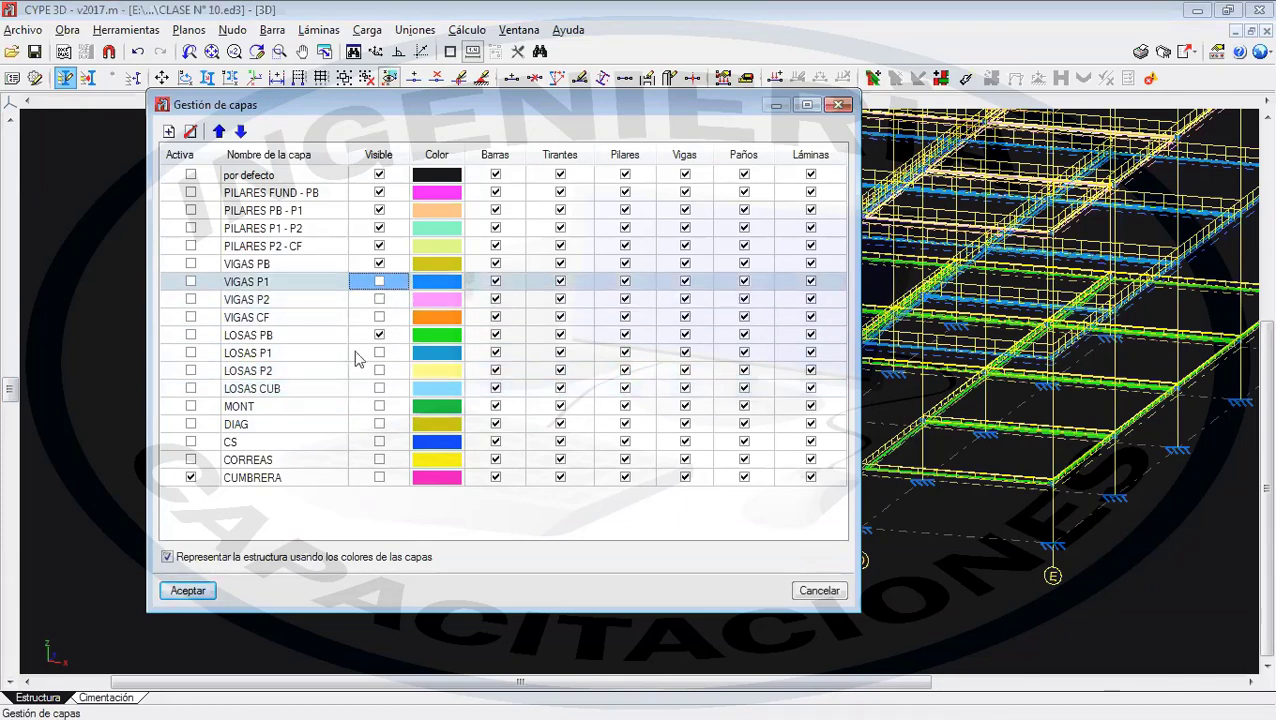
- Hide the PILARES P2 - CF, PILARES P1 - P2 and PILARES PB - P1 layers, make VIGAS PB active and apply the layer changes
{"action": "left_click", "coordinate": [384, 246]}
{"action": "left_click", "coordinate": [382, 228]}
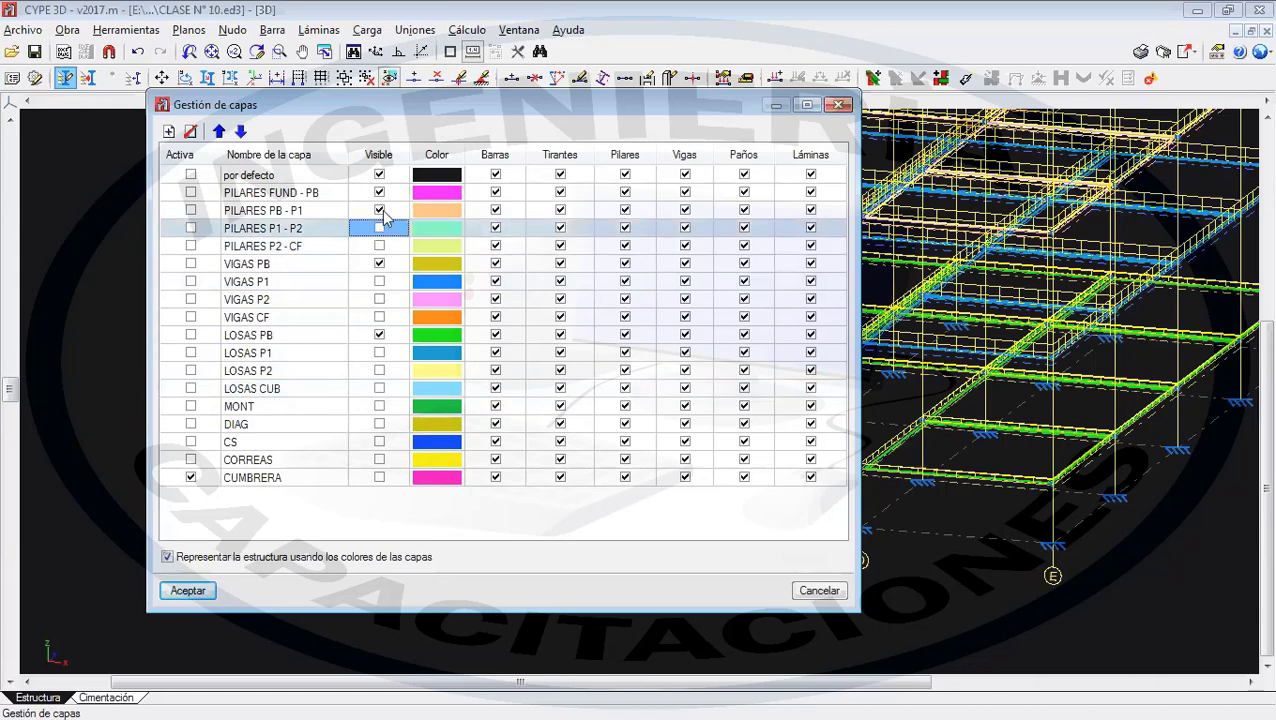
{"action": "left_click", "coordinate": [381, 210]}
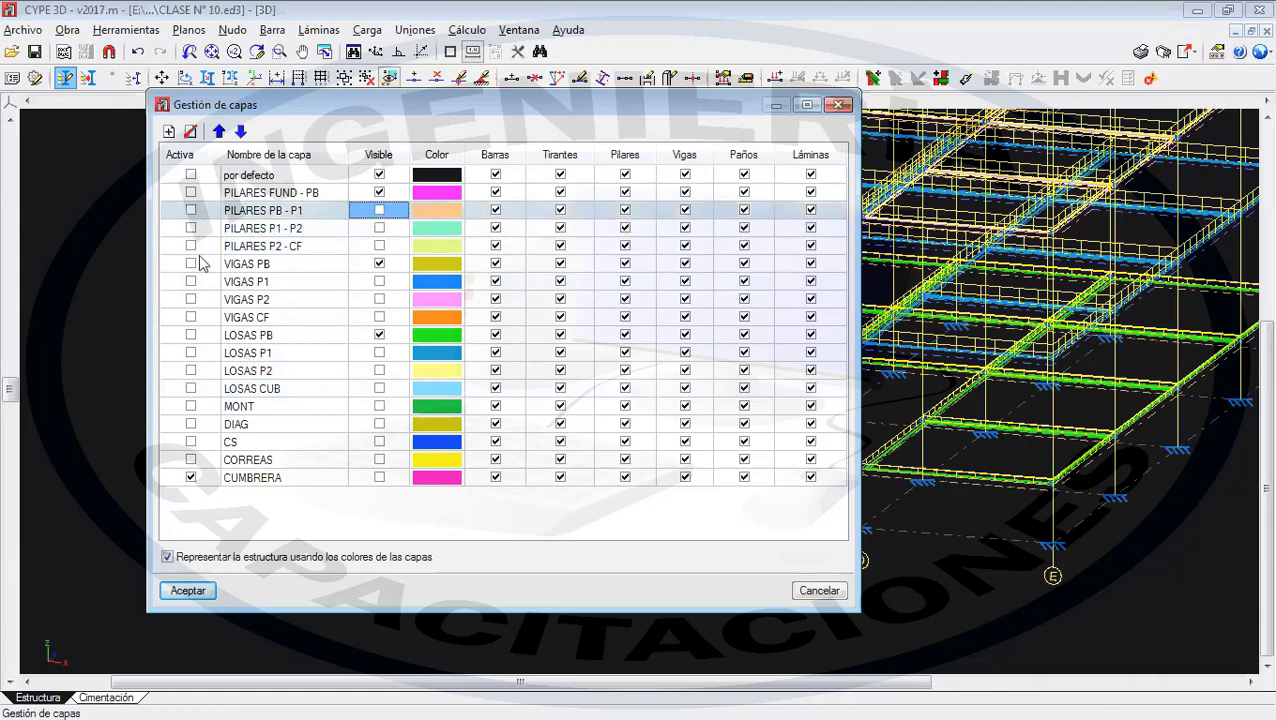
{"action": "left_click", "coordinate": [191, 263]}
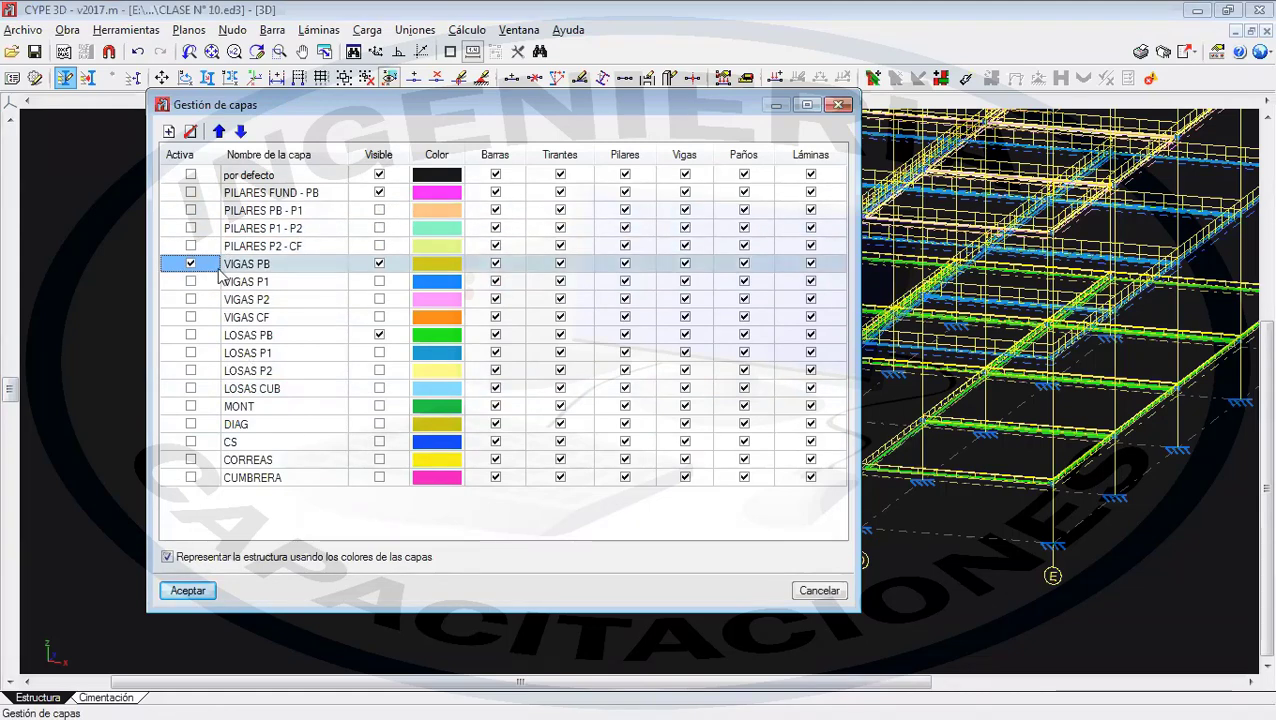
{"action": "left_click", "coordinate": [199, 599]}
{"action": "scroll", "coordinate": [551, 526], "scroll_direction": "down", "scroll_amount": 1}
{"action": "middle_click_drag", "start_coordinate": [612, 466], "coordinate": [524, 468]}
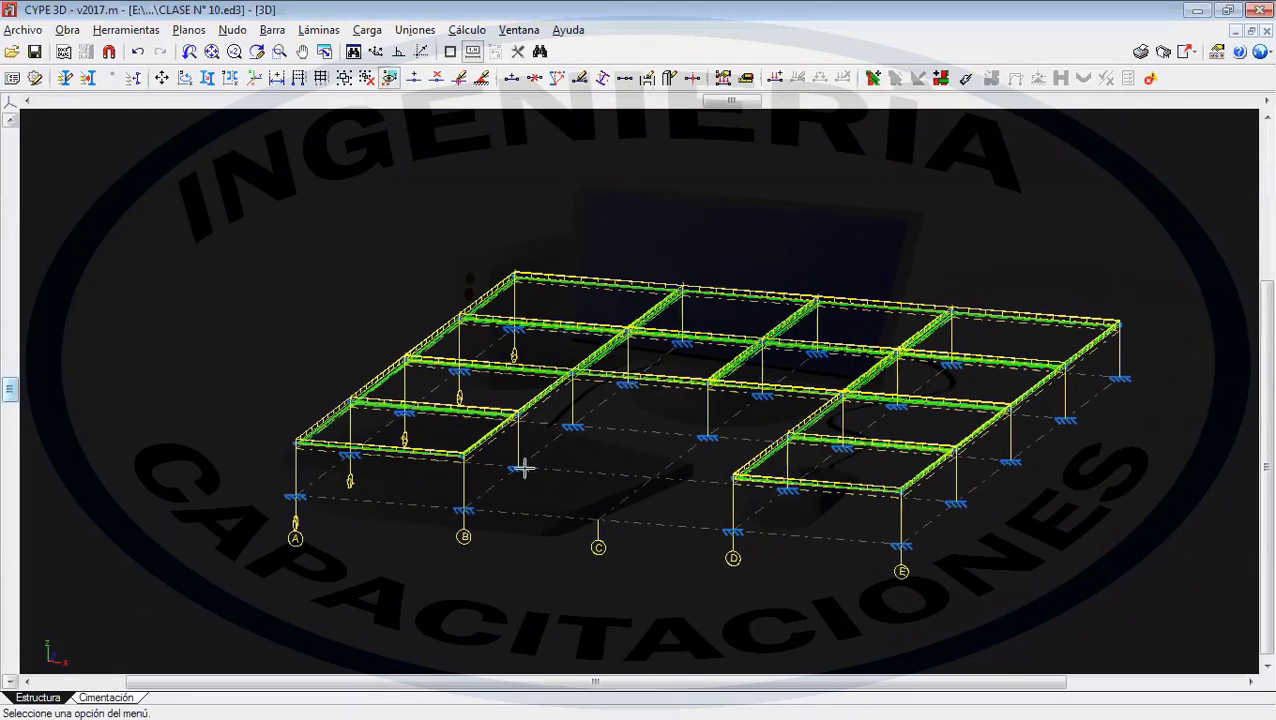
{"action": "scroll", "coordinate": [543, 451], "scroll_direction": "up", "scroll_amount": 1}
{"action": "left_click", "coordinate": [150, 29]}
{"action": "left_click", "coordinate": [190, 52]}
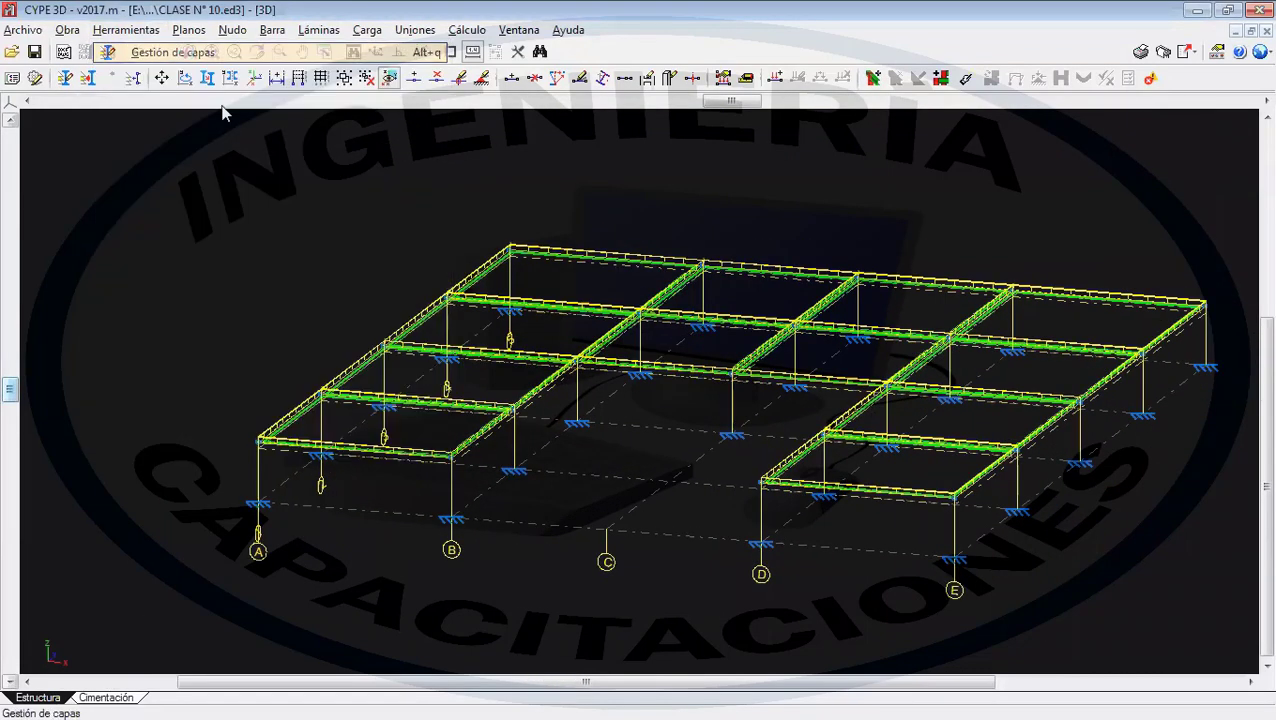
{"action": "left_click", "coordinate": [823, 594]}
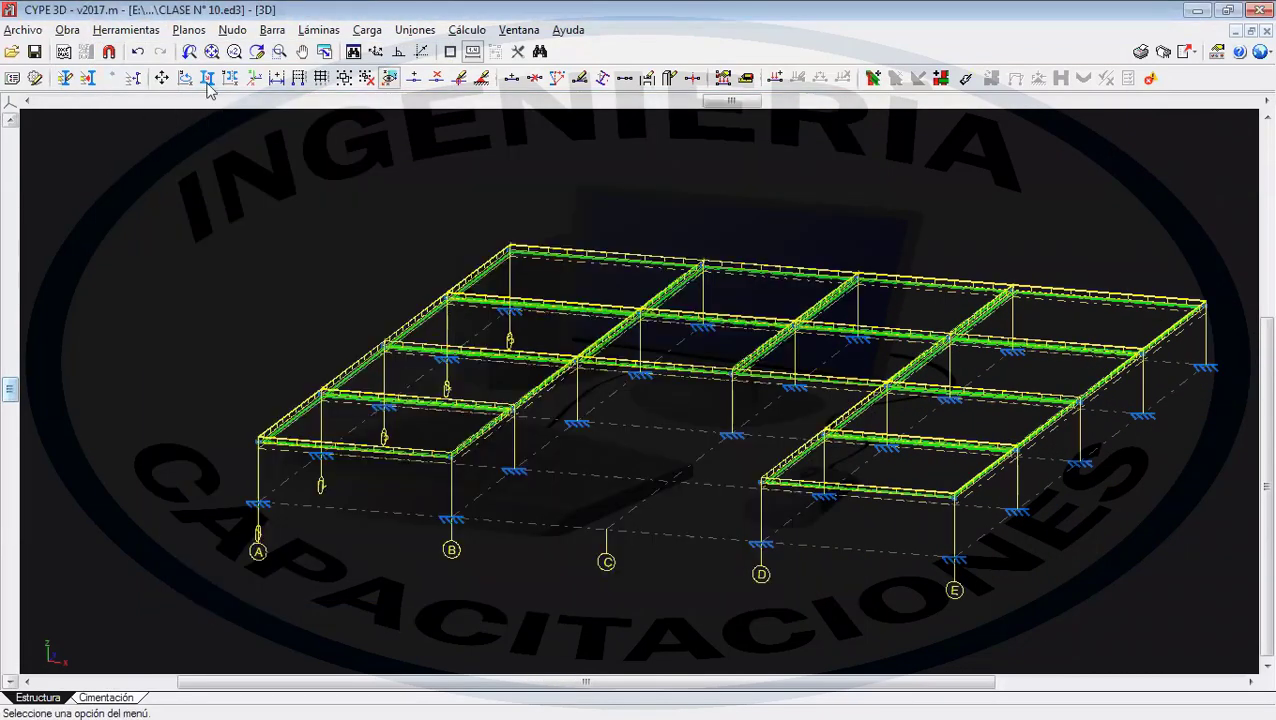
- Examine the rendered 3D view of the complete structure with only the ground-floor layers shown, and close it
{"action": "left_click", "coordinate": [128, 30]}
{"action": "mouse_move", "coordinate": [310, 441]}
{"action": "left_click", "coordinate": [493, 442]}
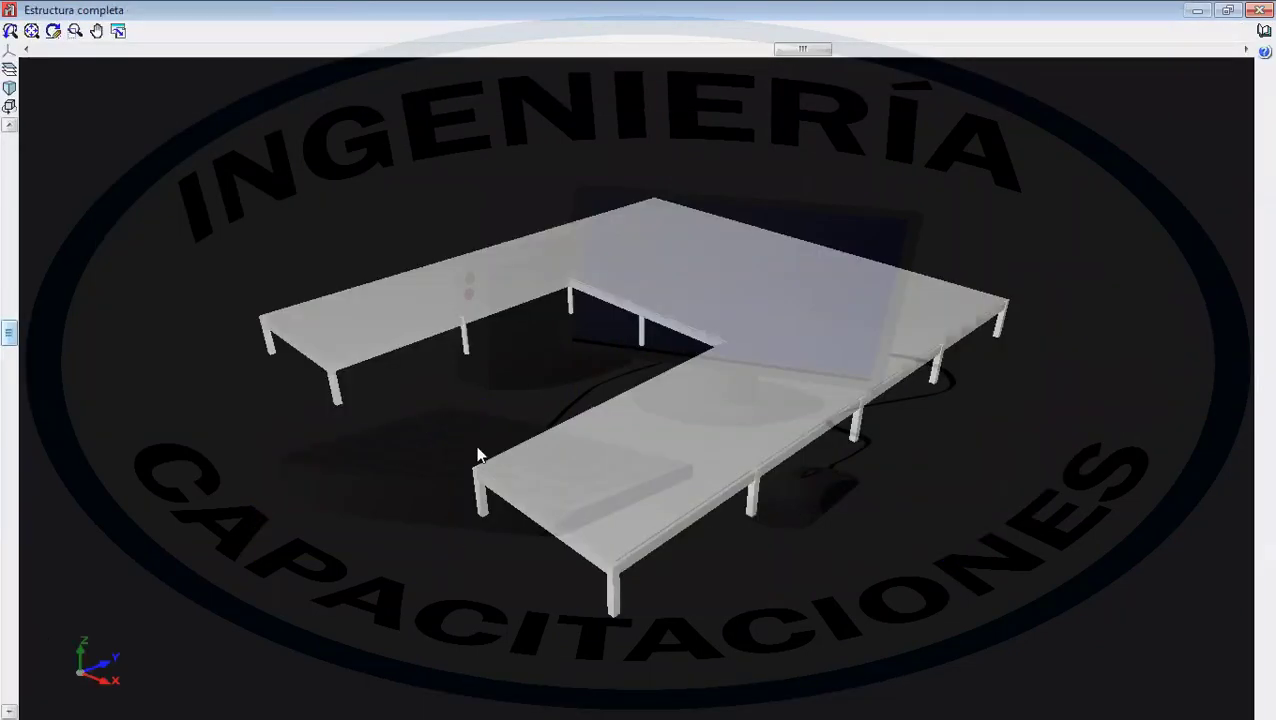
{"action": "left_click_drag", "start_coordinate": [478, 455], "coordinate": [530, 452]}
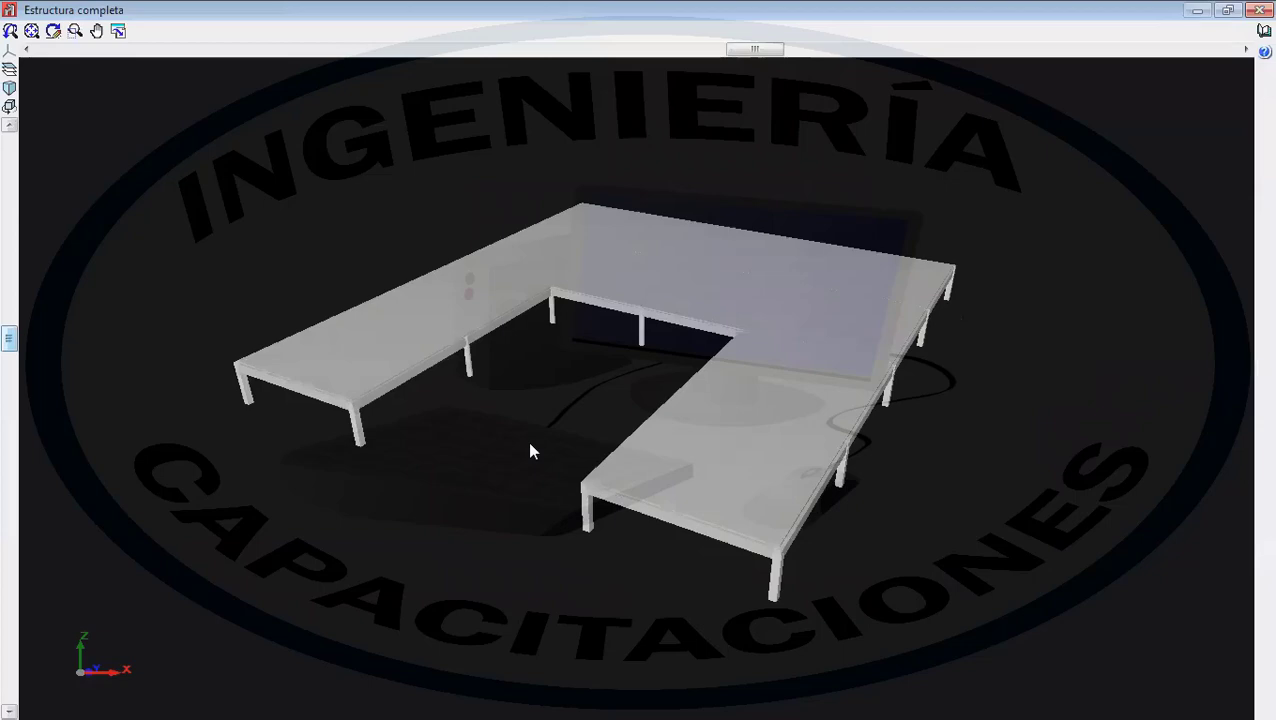
{"action": "left_click", "coordinate": [1256, 10]}
- Start a text note beside the 3D model listing the partition load as TABIQUERIA, Q = 500 KG/m
{"action": "scroll", "coordinate": [504, 448], "scroll_direction": "up", "scroll_amount": 3}
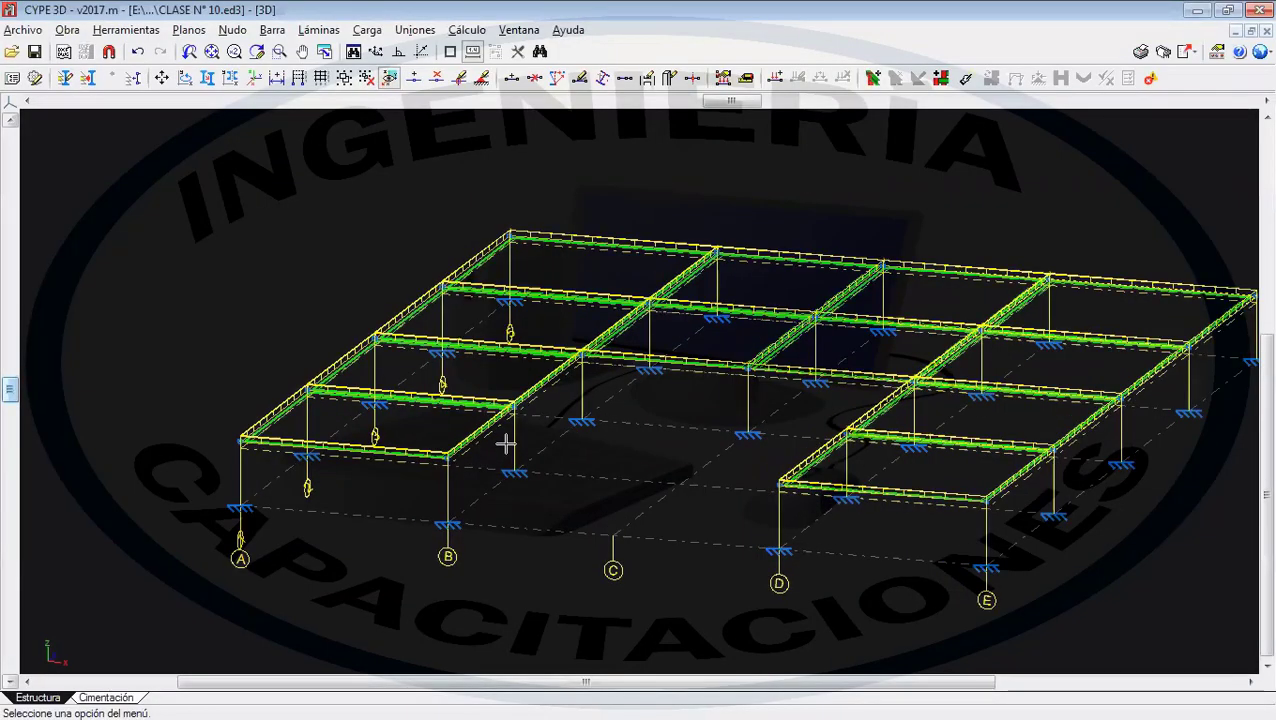
{"action": "middle_click_drag", "start_coordinate": [656, 424], "coordinate": [566, 427]}
{"action": "scroll", "coordinate": [566, 427], "scroll_direction": "down", "scroll_amount": 2}
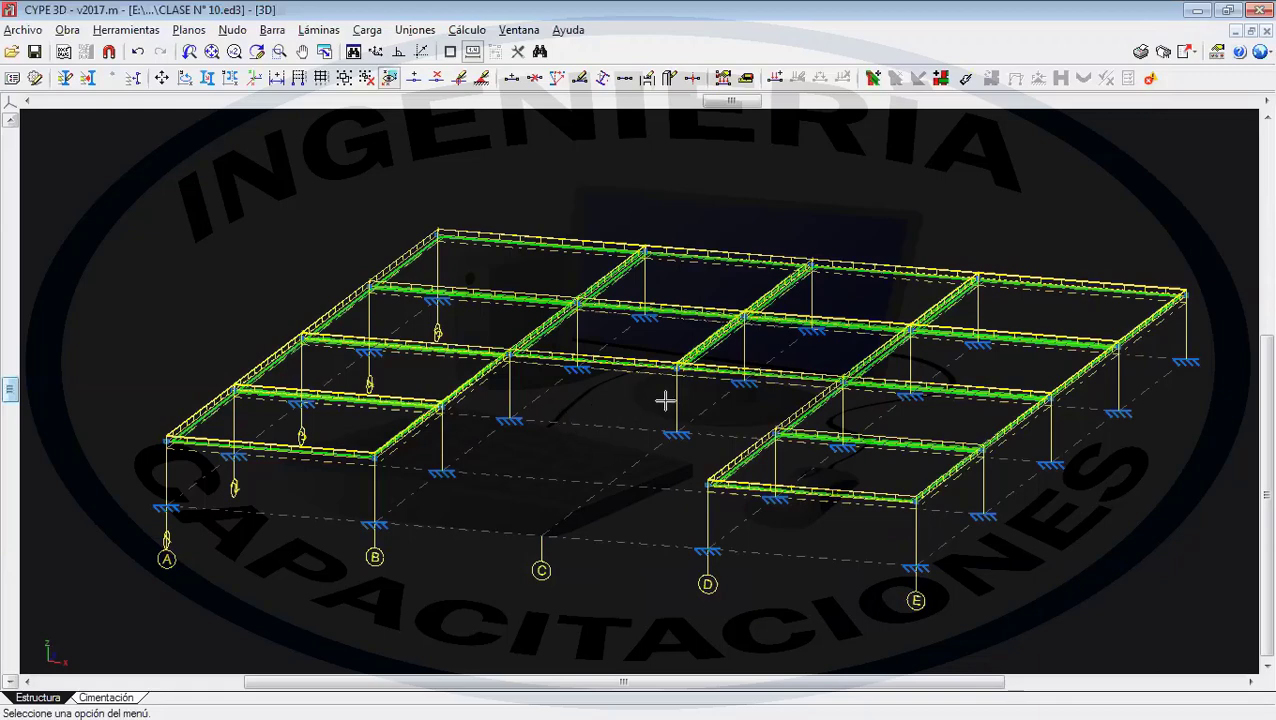
{"action": "scroll", "coordinate": [665, 475], "scroll_direction": "down", "scroll_amount": 2}
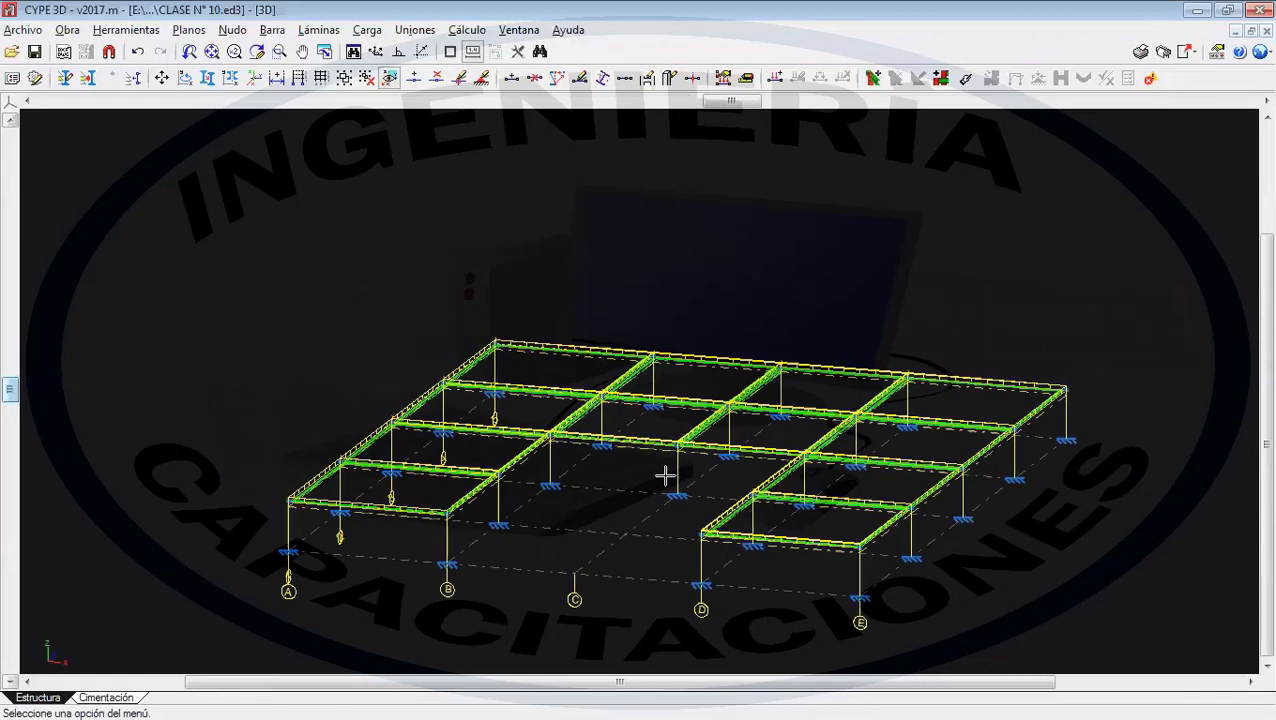
{"action": "middle_click_drag", "start_coordinate": [665, 475], "coordinate": [412, 435]}
{"action": "scroll", "coordinate": [513, 436], "scroll_direction": "down", "scroll_amount": 2}
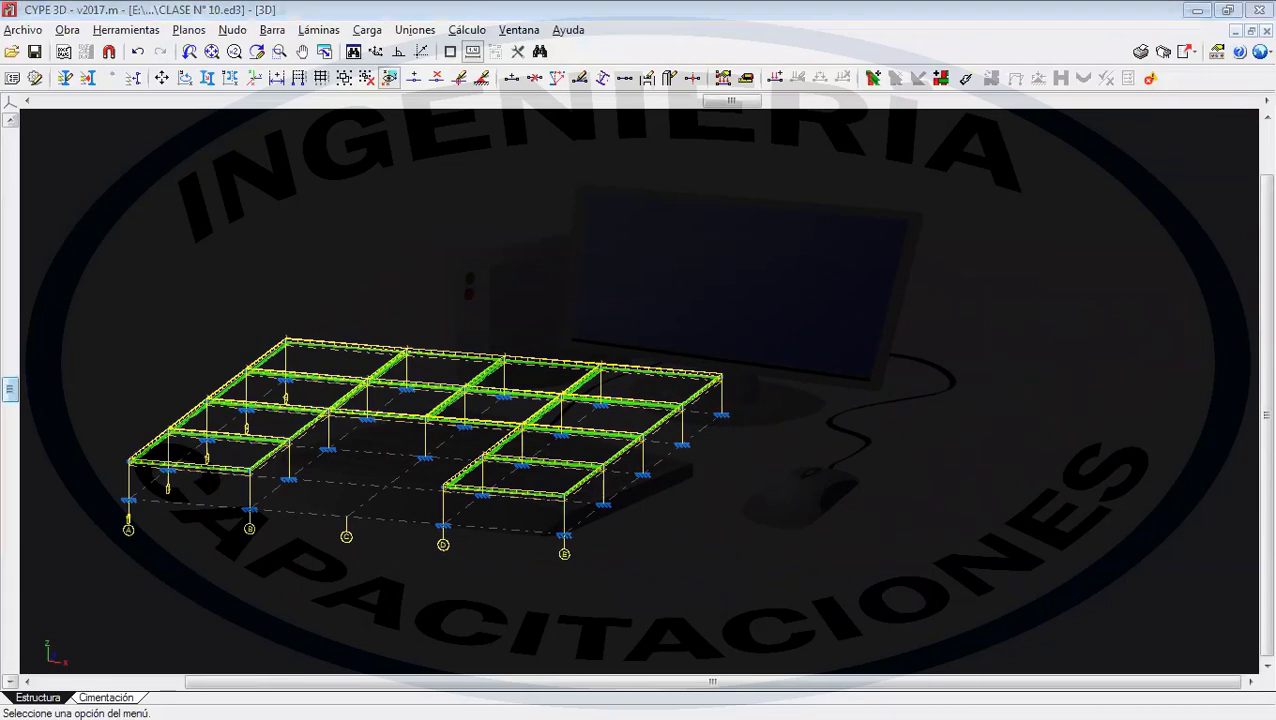
{"action": "left_click", "coordinate": [752, 162]}
{"action": "type", "text": "TABIQUERIA"}
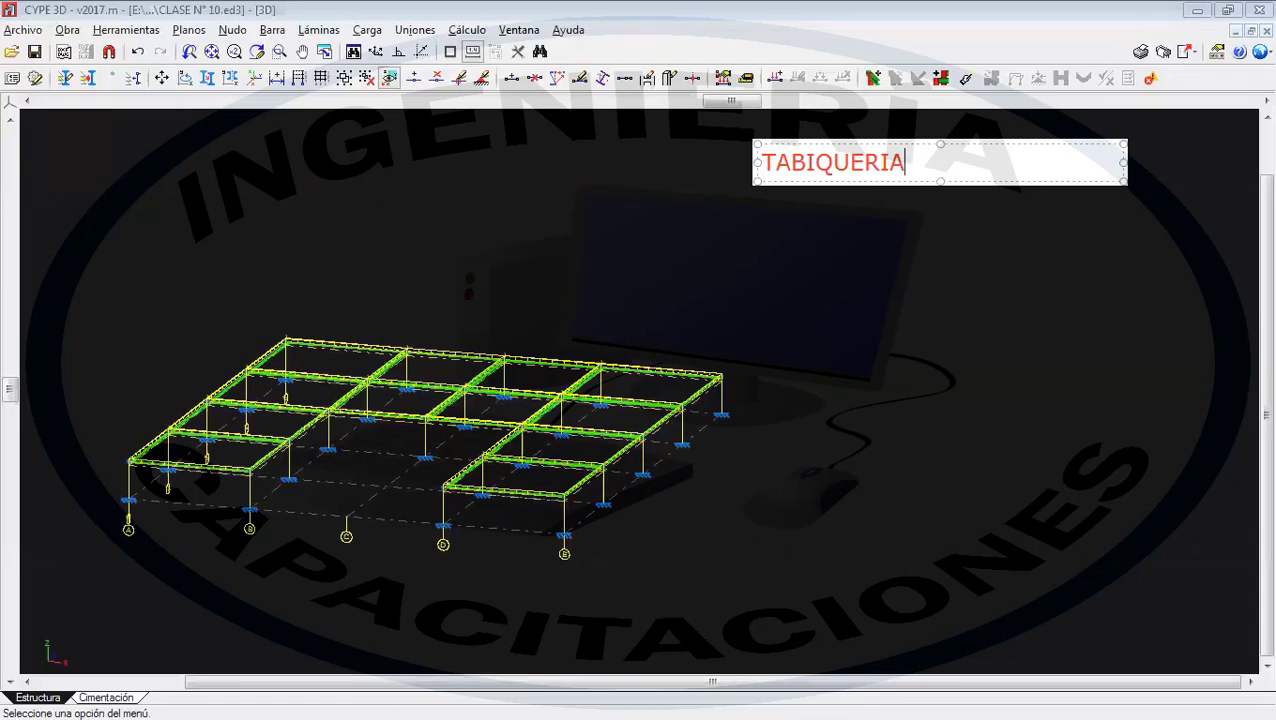
{"action": "key", "text": "Return"}
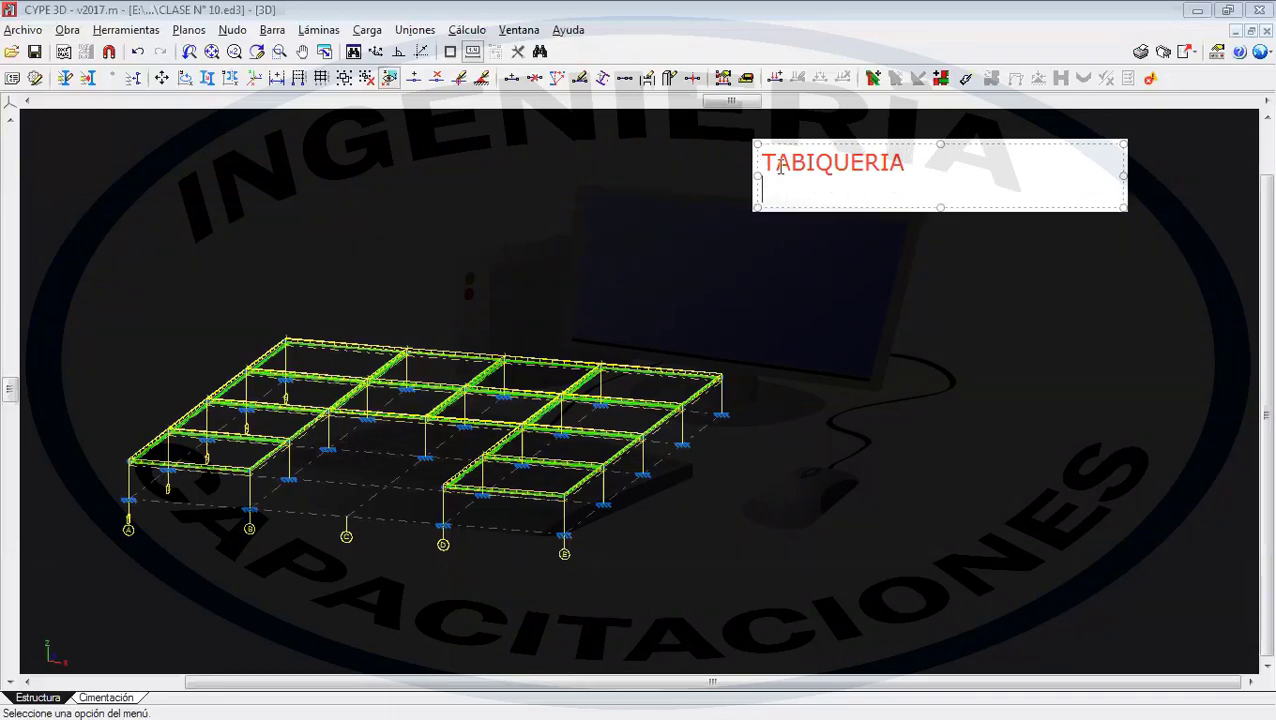
{"action": "type", "text": "Q ="}
{"action": "type", "text": "500"}
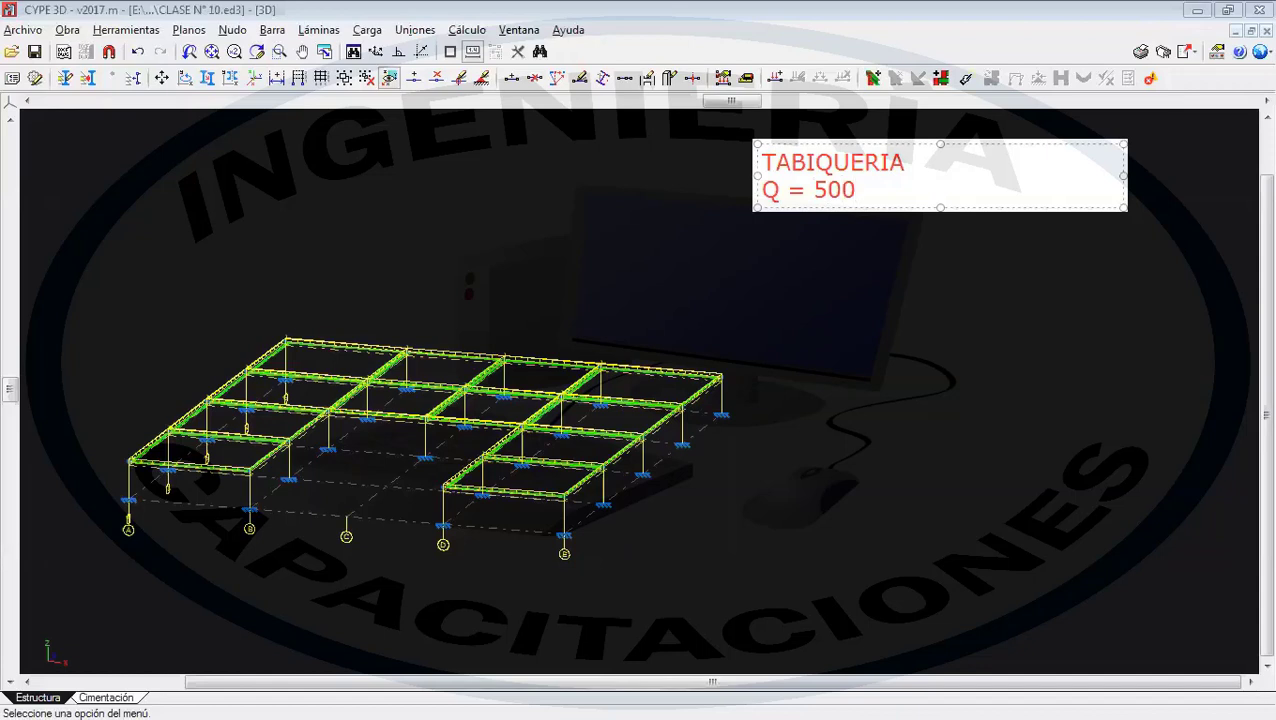
{"action": "type", "text": " KG/m"}
{"action": "key", "text": "Return"}
{"action": "key", "text": "Return"}
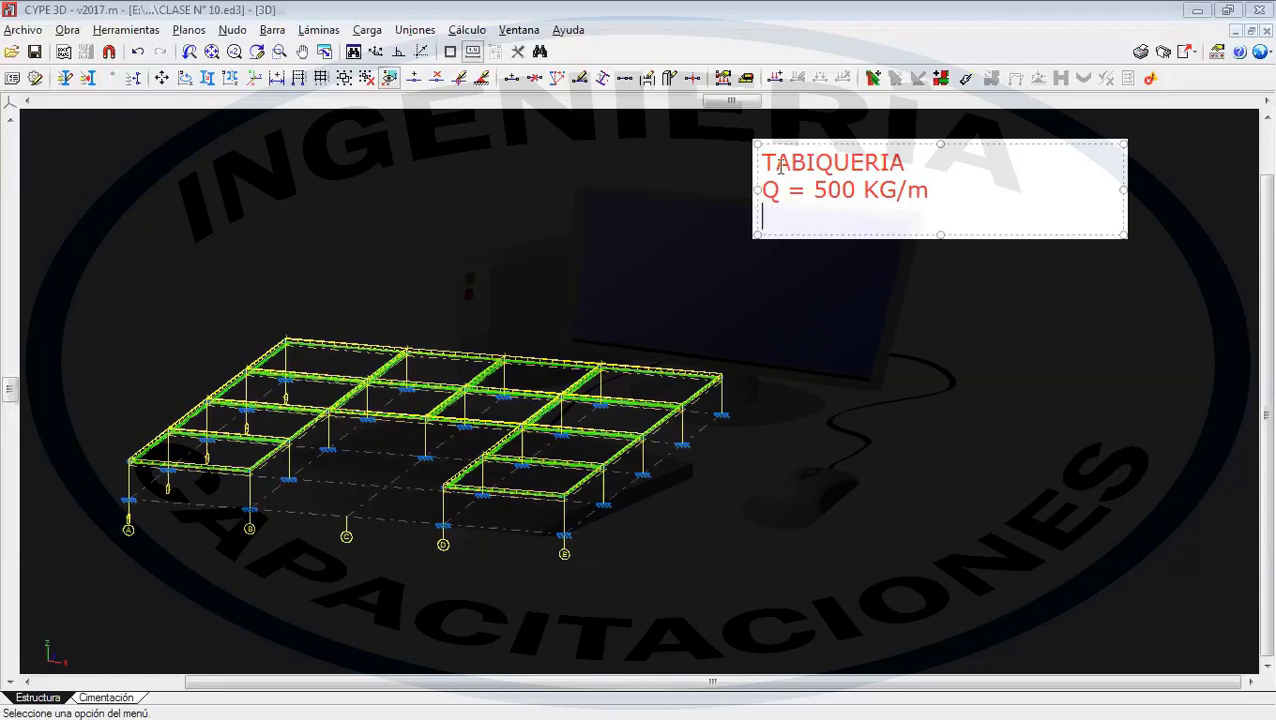
- Add the finishes load to the note as ACABADOS, Q = 120 kg/m2
{"action": "type", "text": "ACABADOS"}
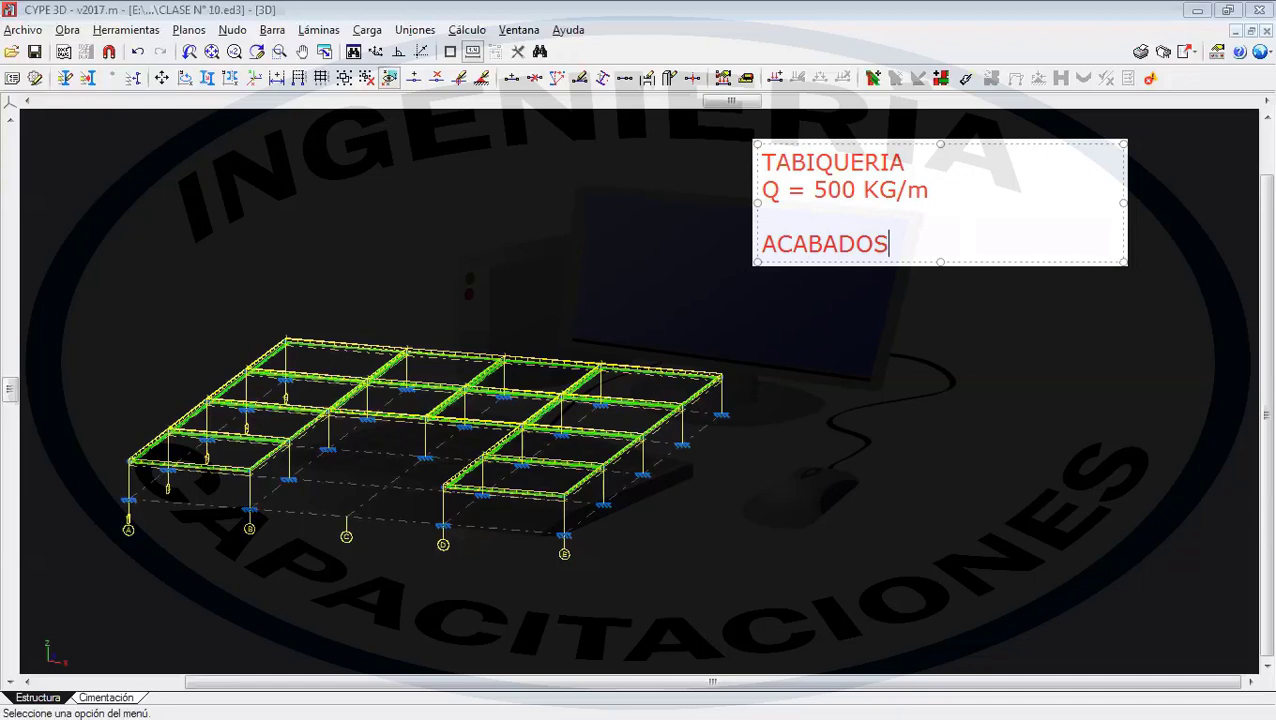
{"action": "key", "text": "Return"}
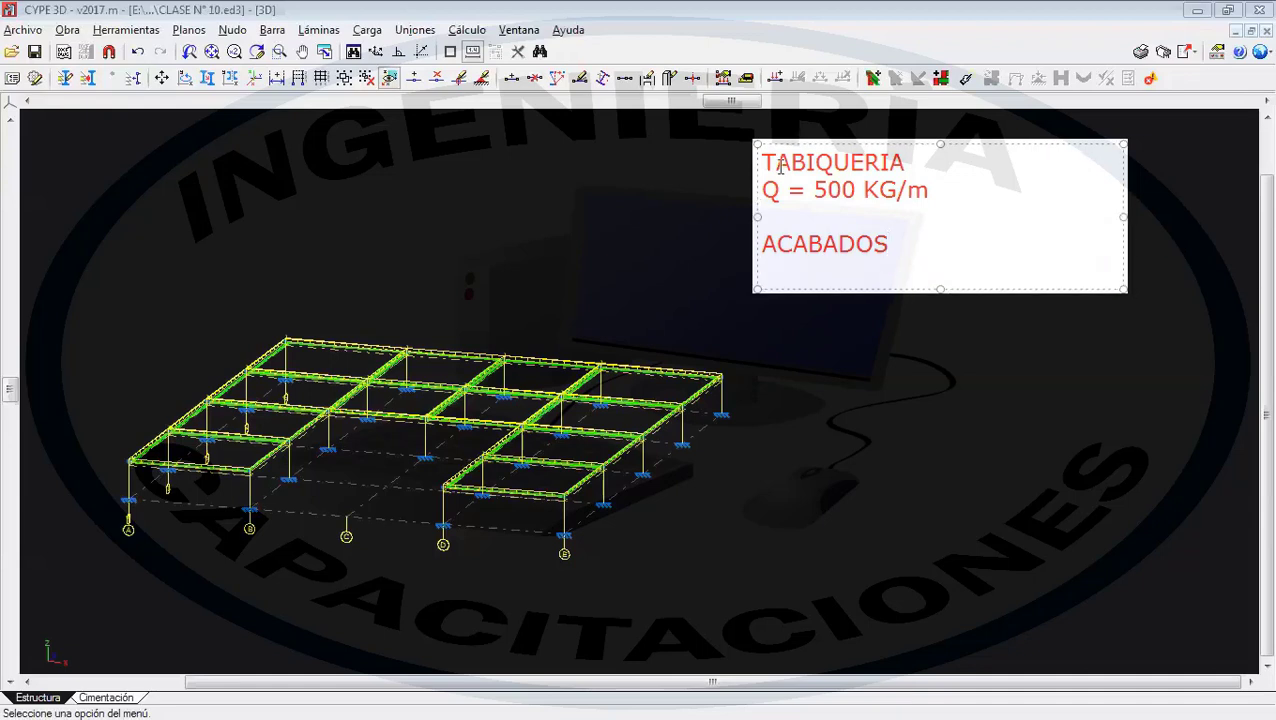
{"action": "type", "text": "Q = 1"}
{"action": "key", "text": "BackSpace"}
{"action": "type", "text": "120 "}
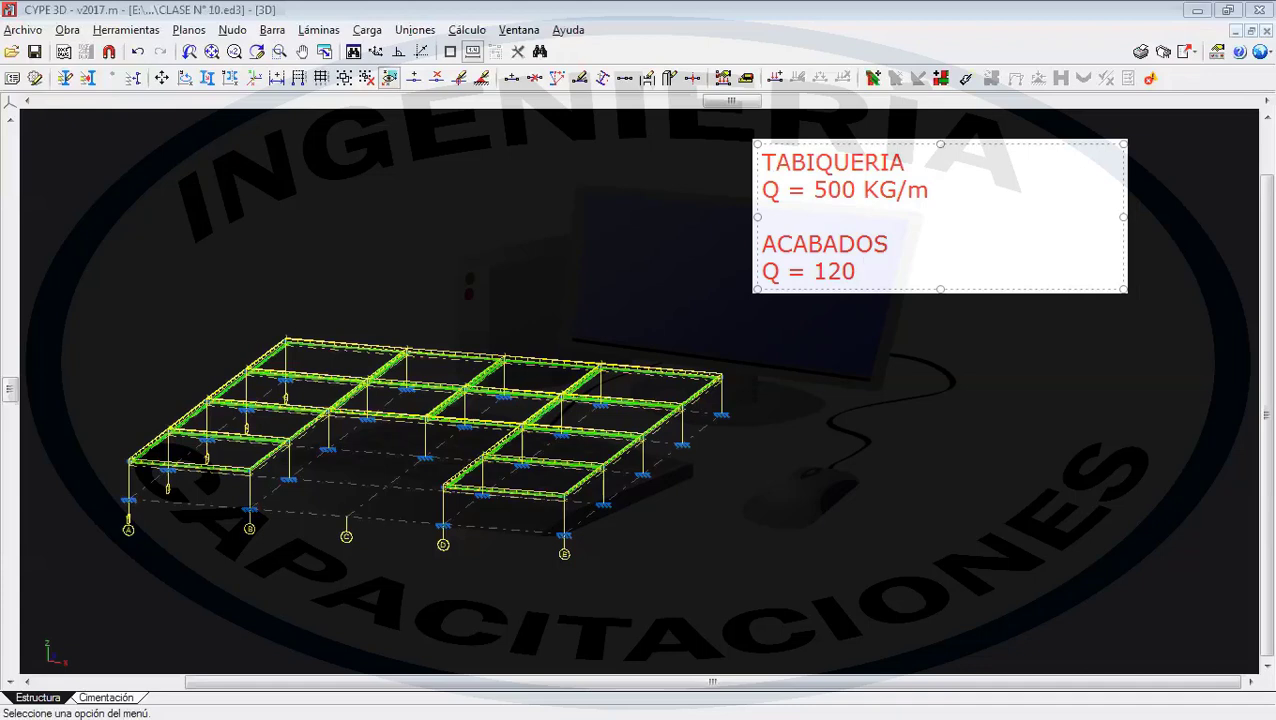
{"action": "type", "text": "kg/m2"}
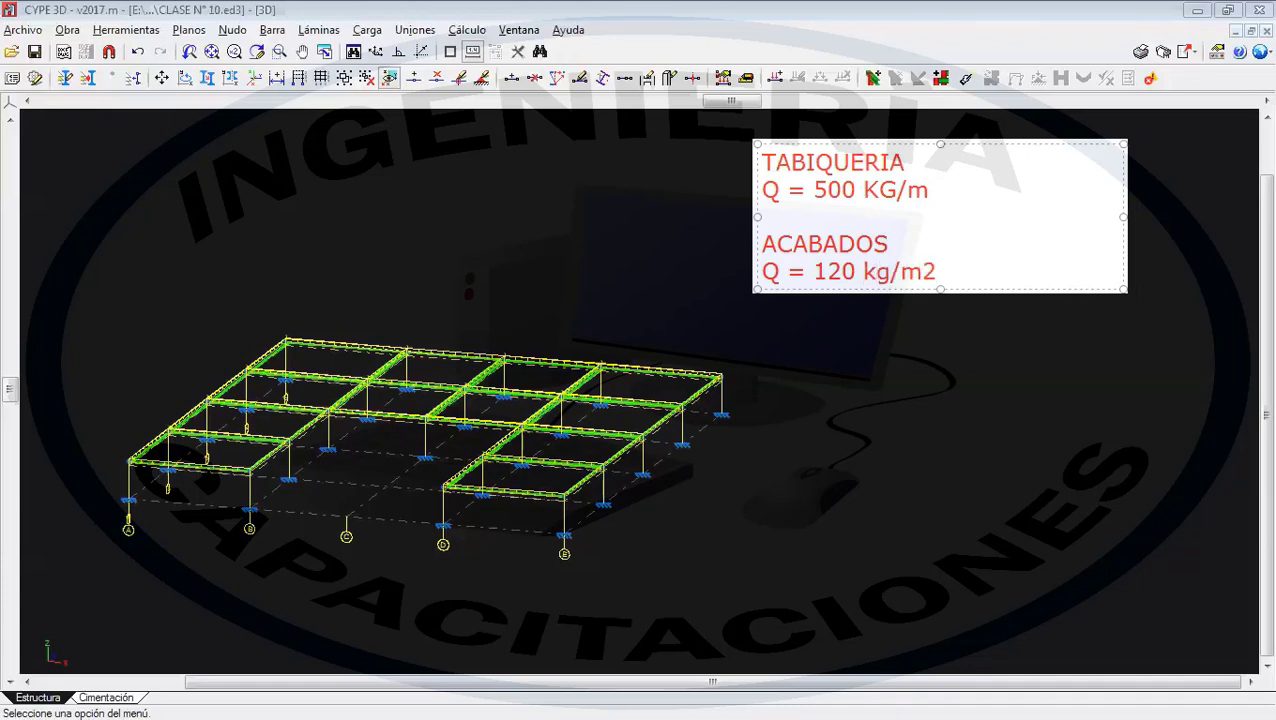
{"action": "key", "text": "Return"}
{"action": "key", "text": "Return"}
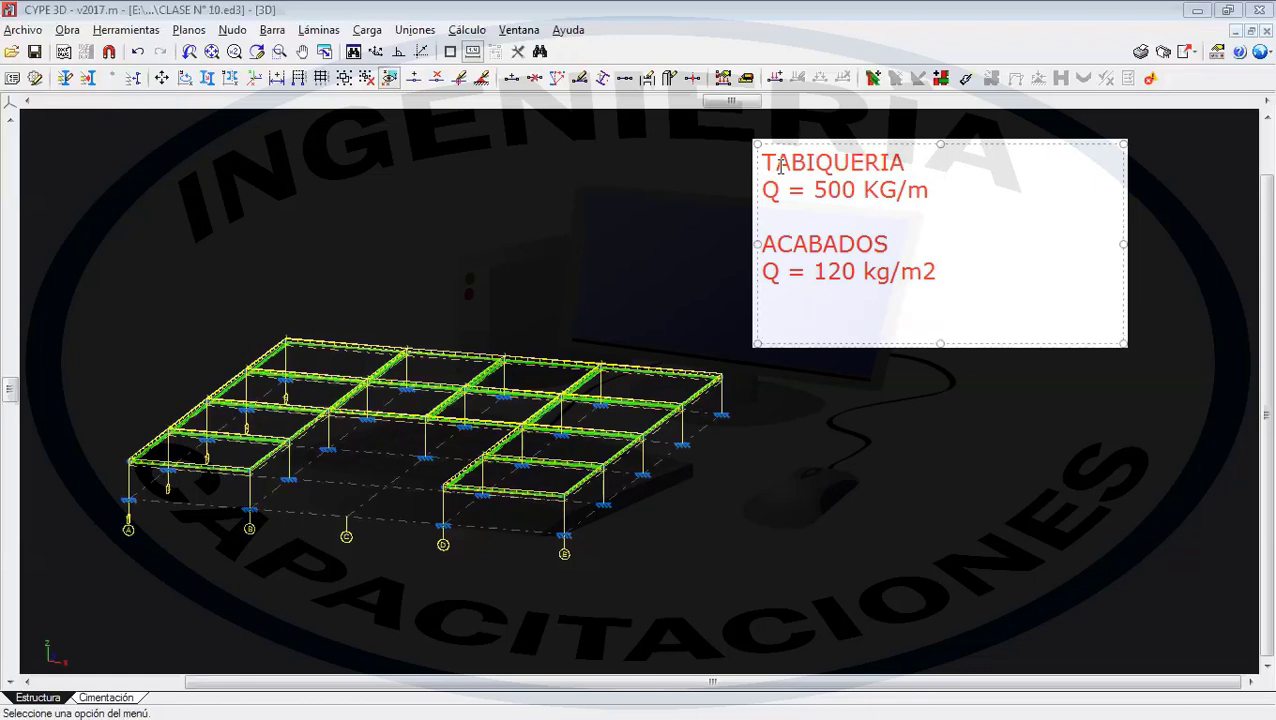
- Add the room live load to the note as AMBIENTES, Q = 200 KG/m2
{"action": "type", "text": "AMBIENTES"}
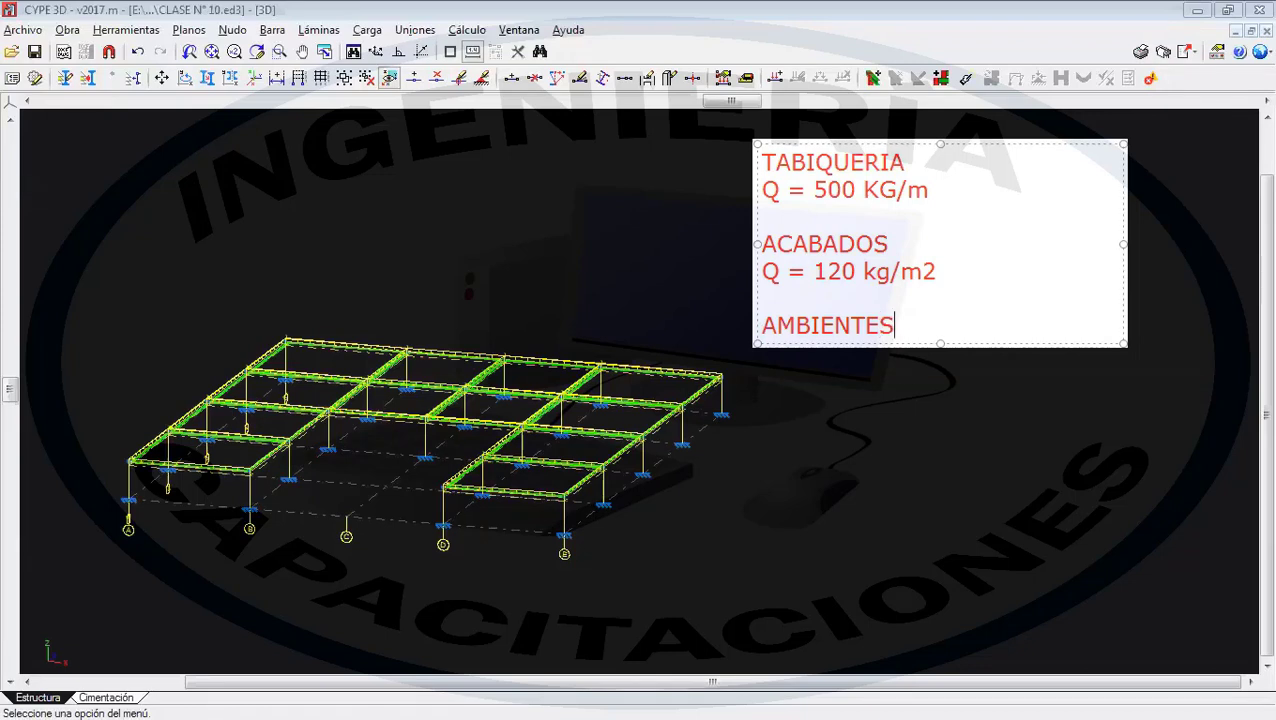
{"action": "key", "text": "Return"}
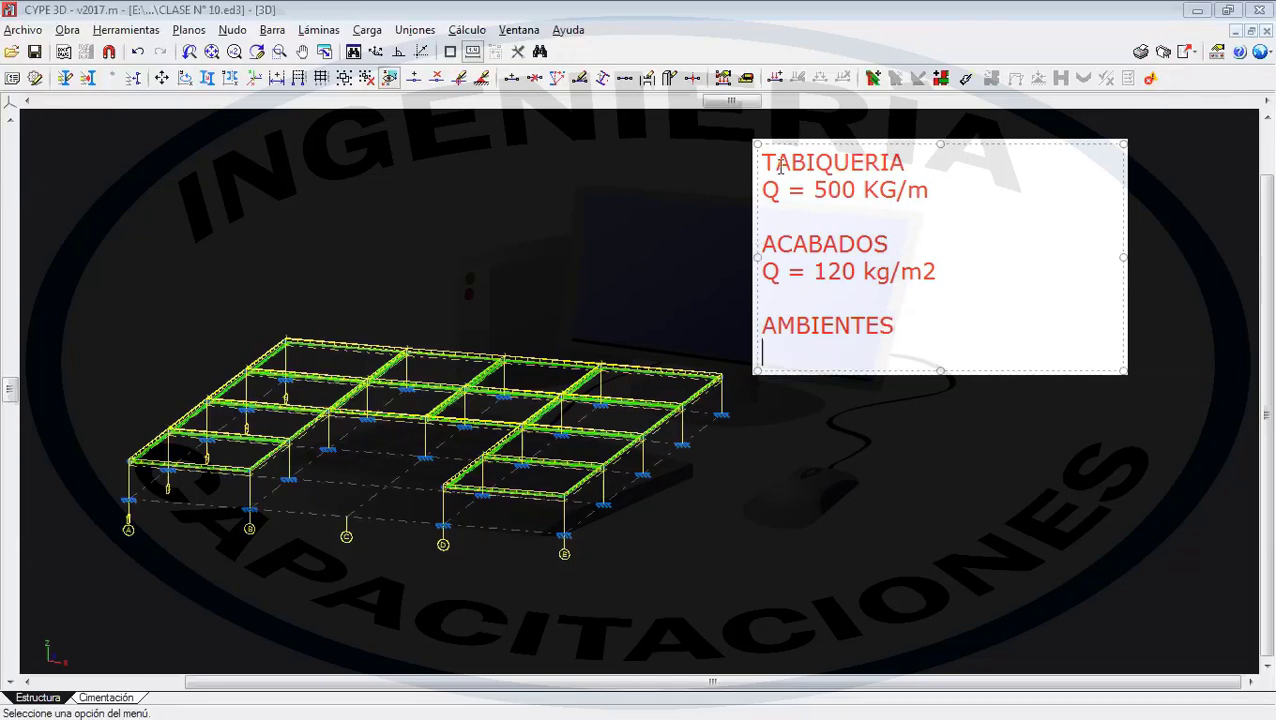
{"action": "type", "text": "Q = 200"}
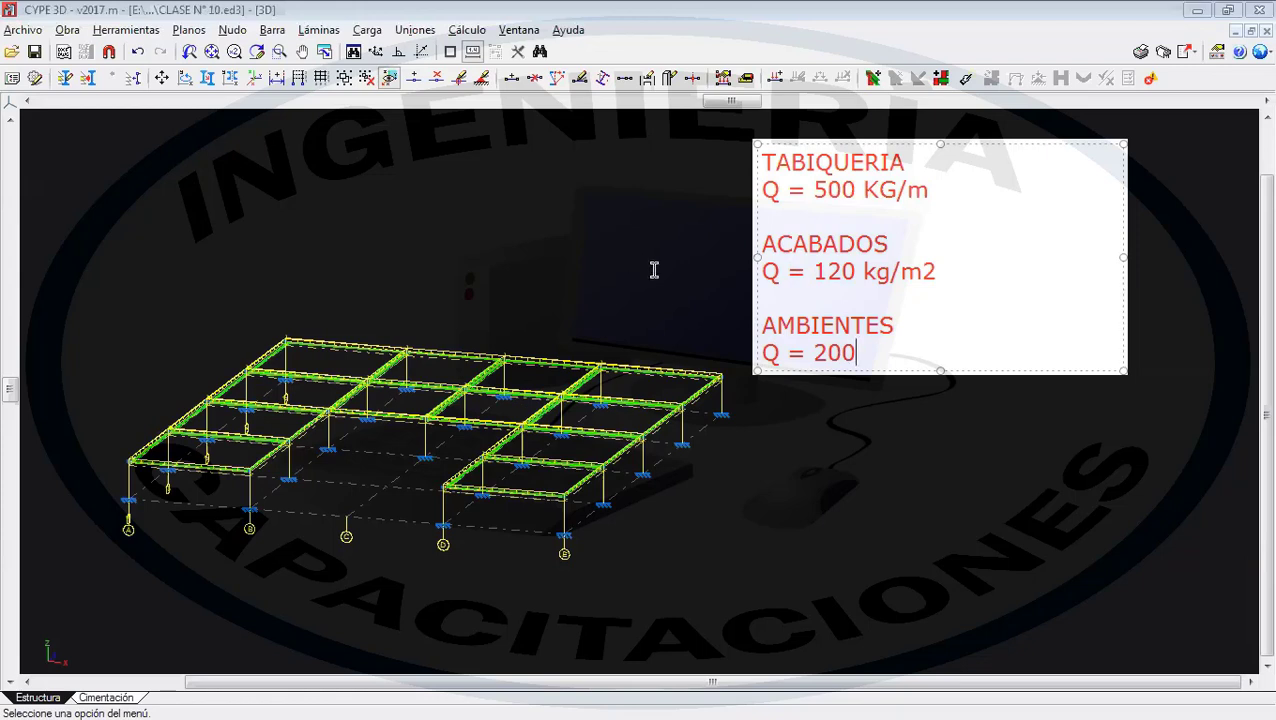
{"action": "type", "text": "KG/m2"}
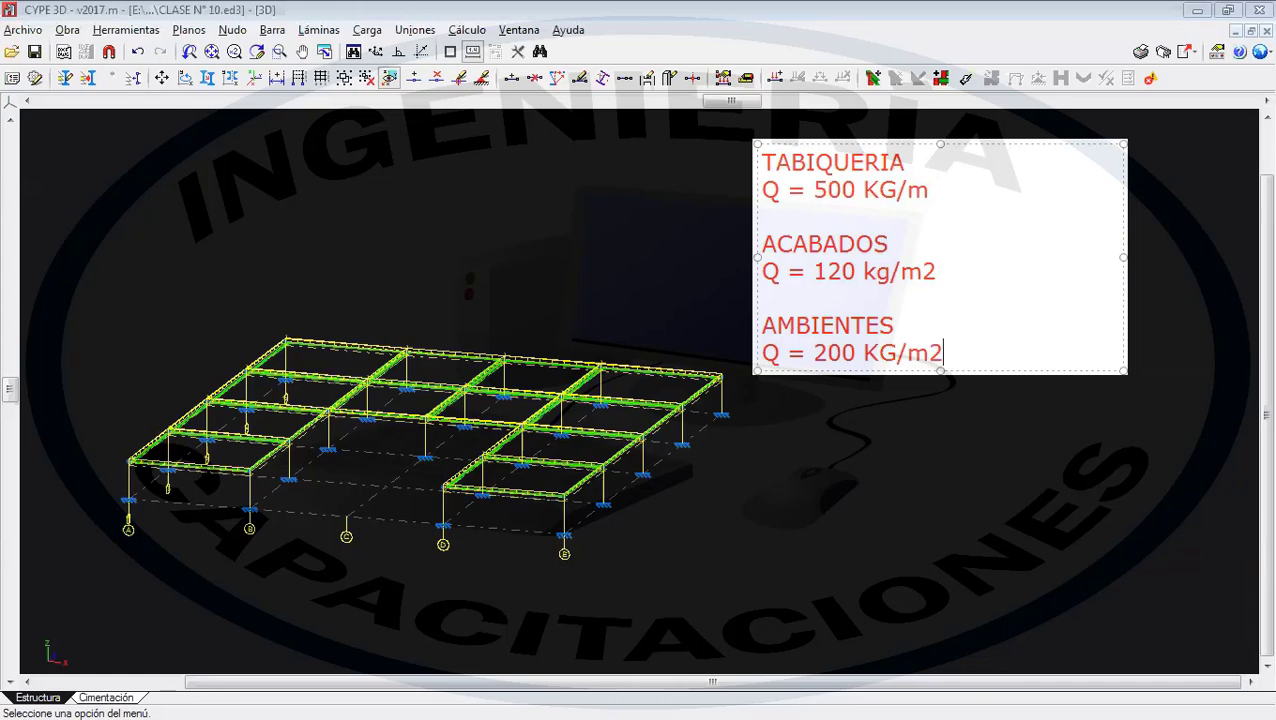
{"action": "key", "text": "Return"}
{"action": "key", "text": "Return"}
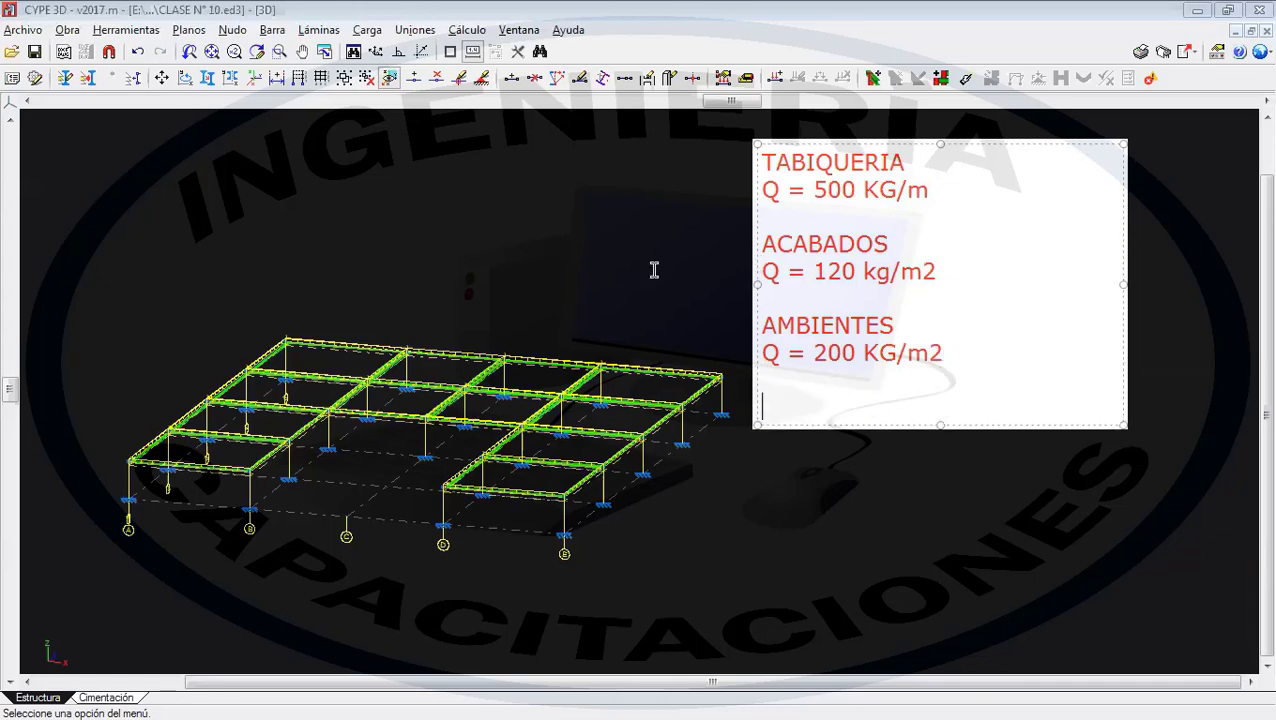
- Add the corridor live load to the note as PASILLOS, Q = 300 KG/m2
{"action": "type", "text": "PASILLOS"}
{"action": "key", "text": "Return"}
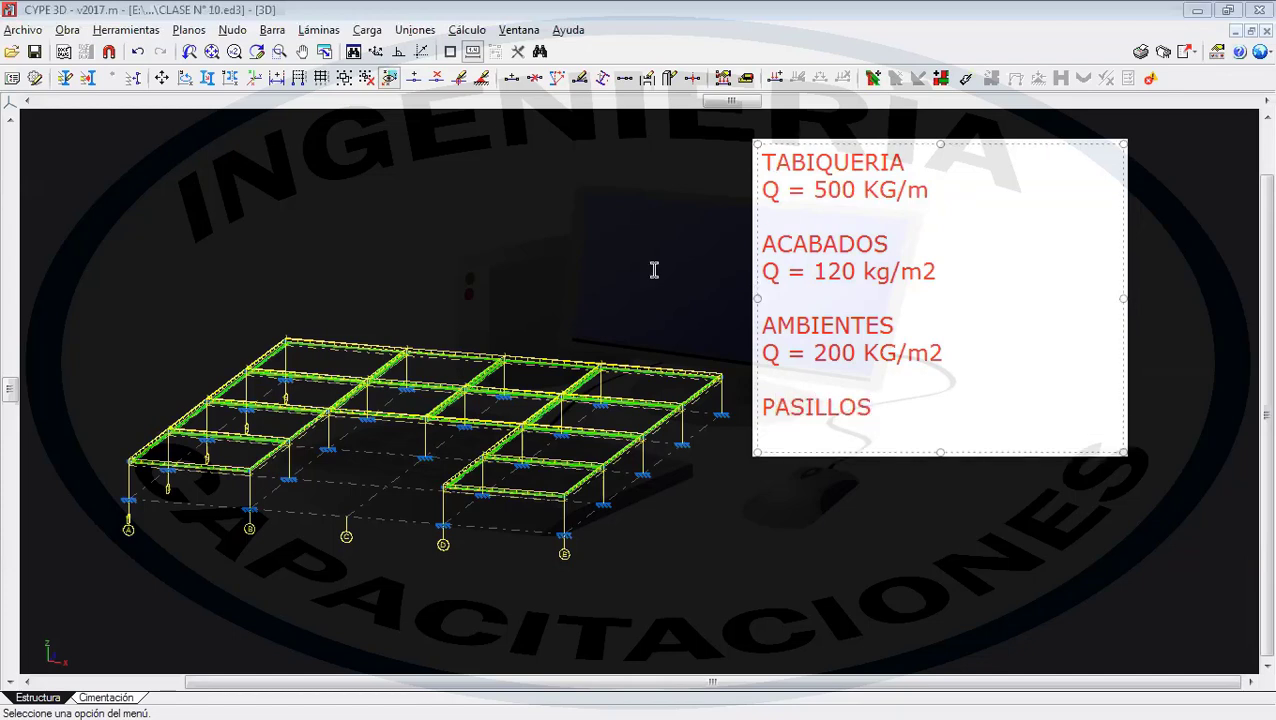
{"action": "type", "text": "Q = 300"}
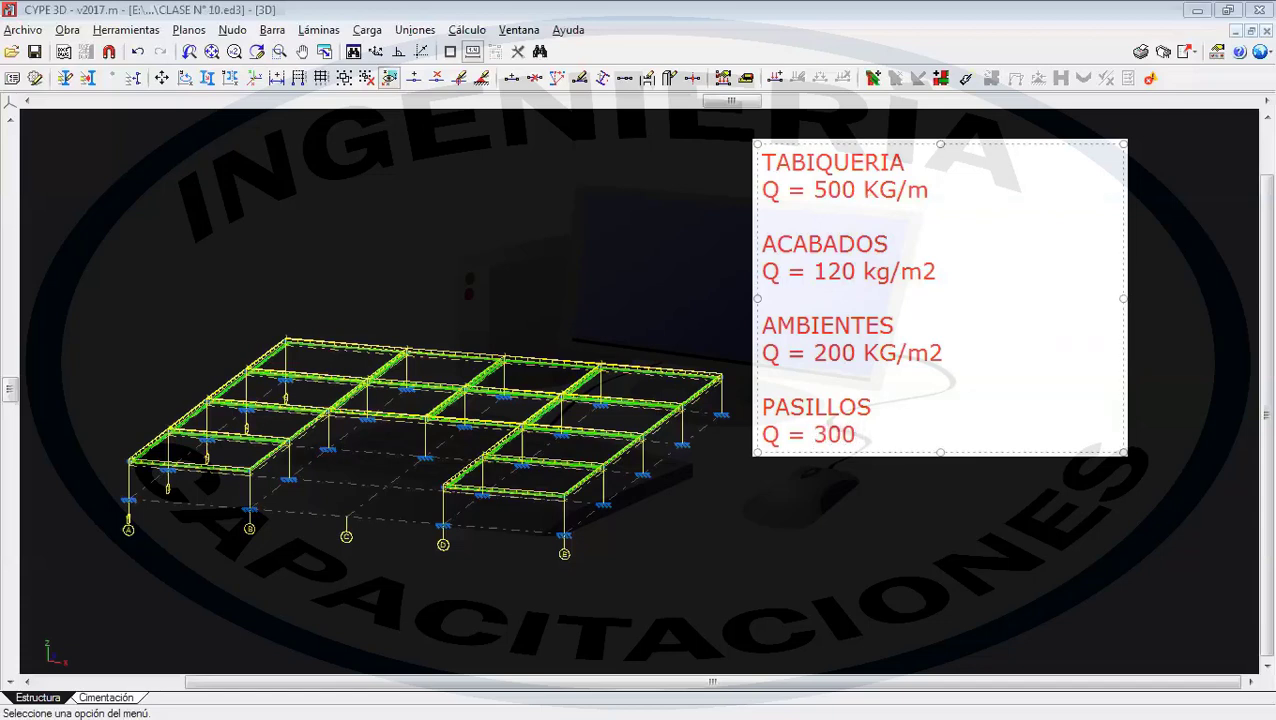
{"action": "type", "text": " KG/m2"}
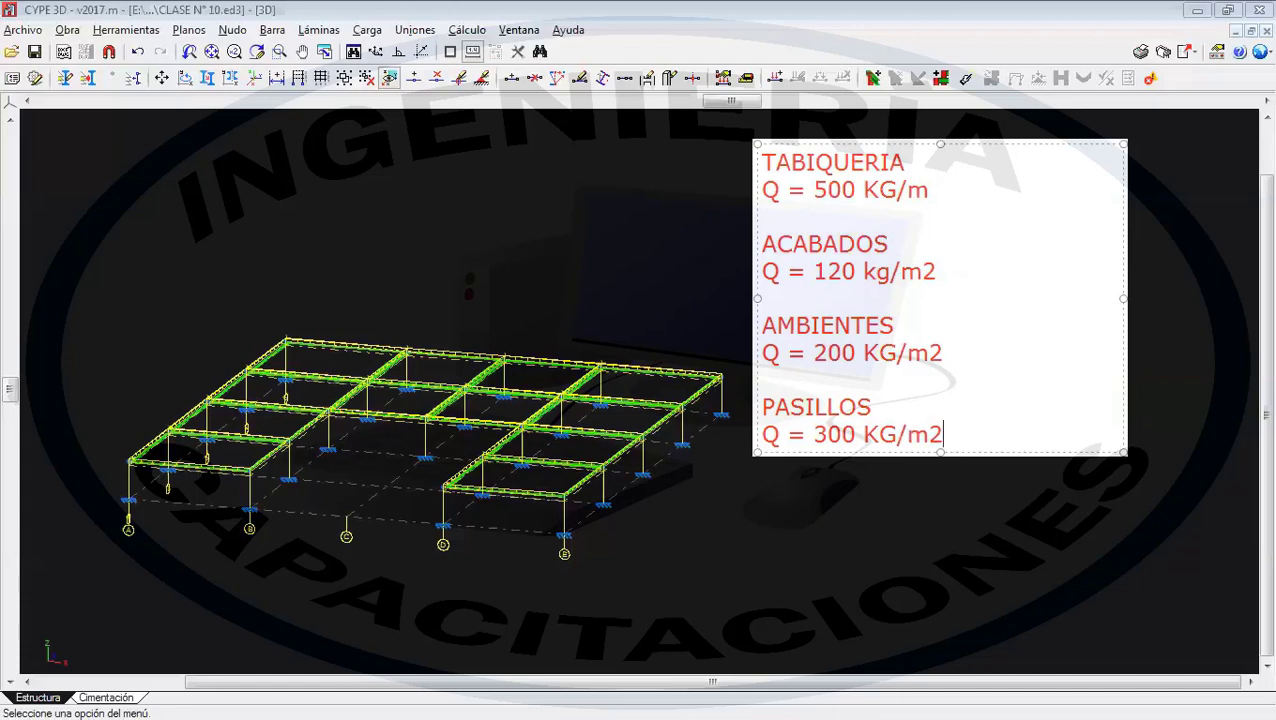
{"action": "key", "text": "Return"}
{"action": "key", "text": "Return"}
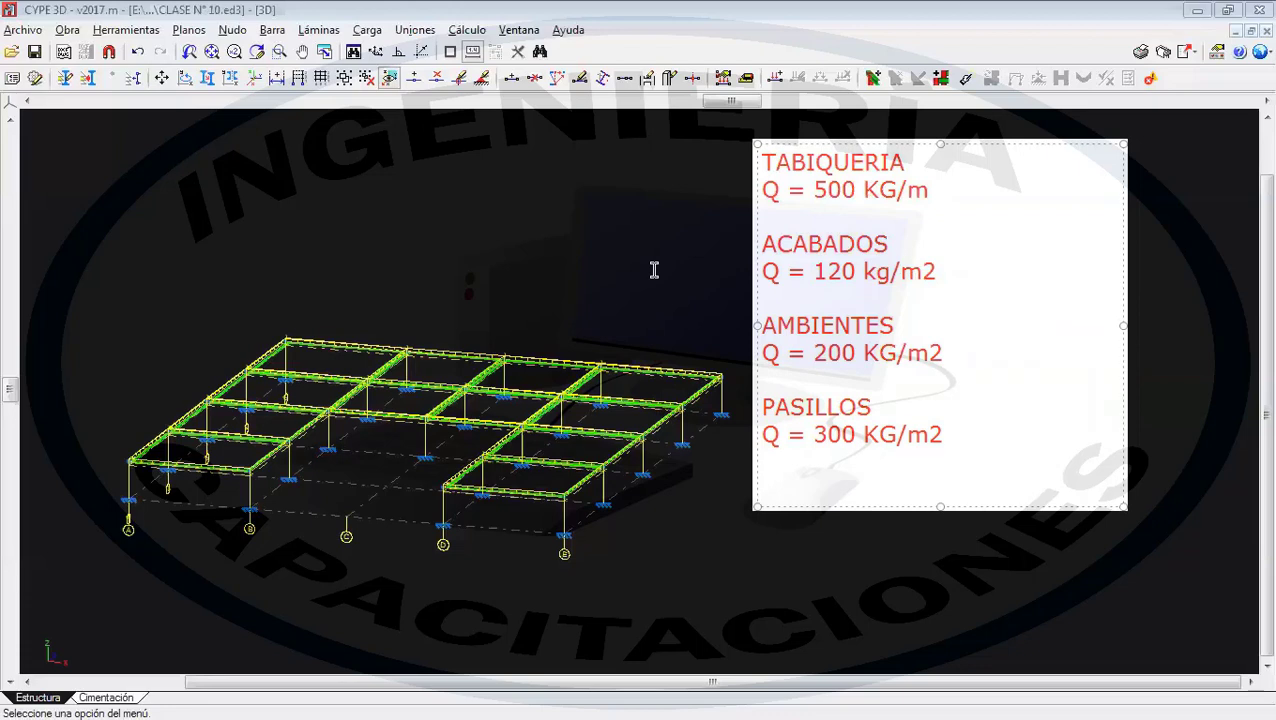
{"action": "type", "text": "calamina"}
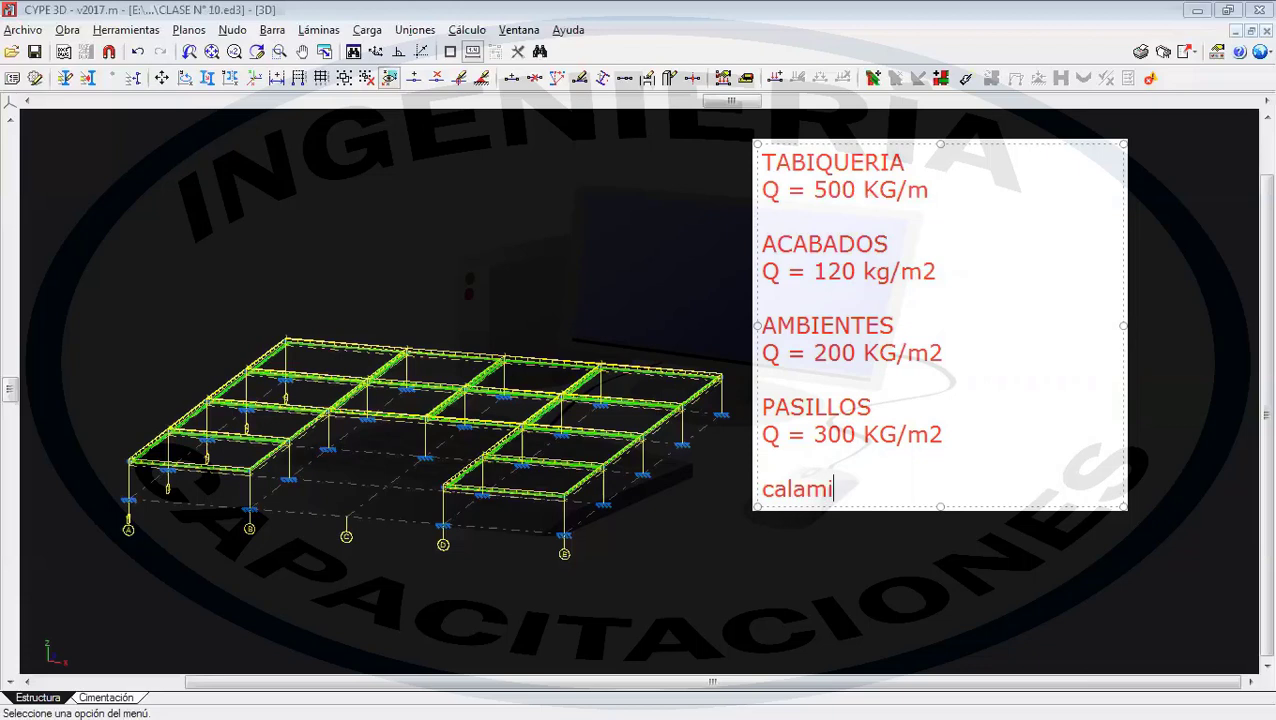
{"action": "key", "text": "BackSpace"}
{"action": "key", "text": "BackSpace"}
{"action": "key", "text": "BackSpace"}
{"action": "key", "text": "BackSpace"}
{"action": "key", "text": "BackSpace"}
{"action": "key", "text": "BackSpace"}
{"action": "key", "text": "BackSpace"}
{"action": "key", "text": "BackSpace"}
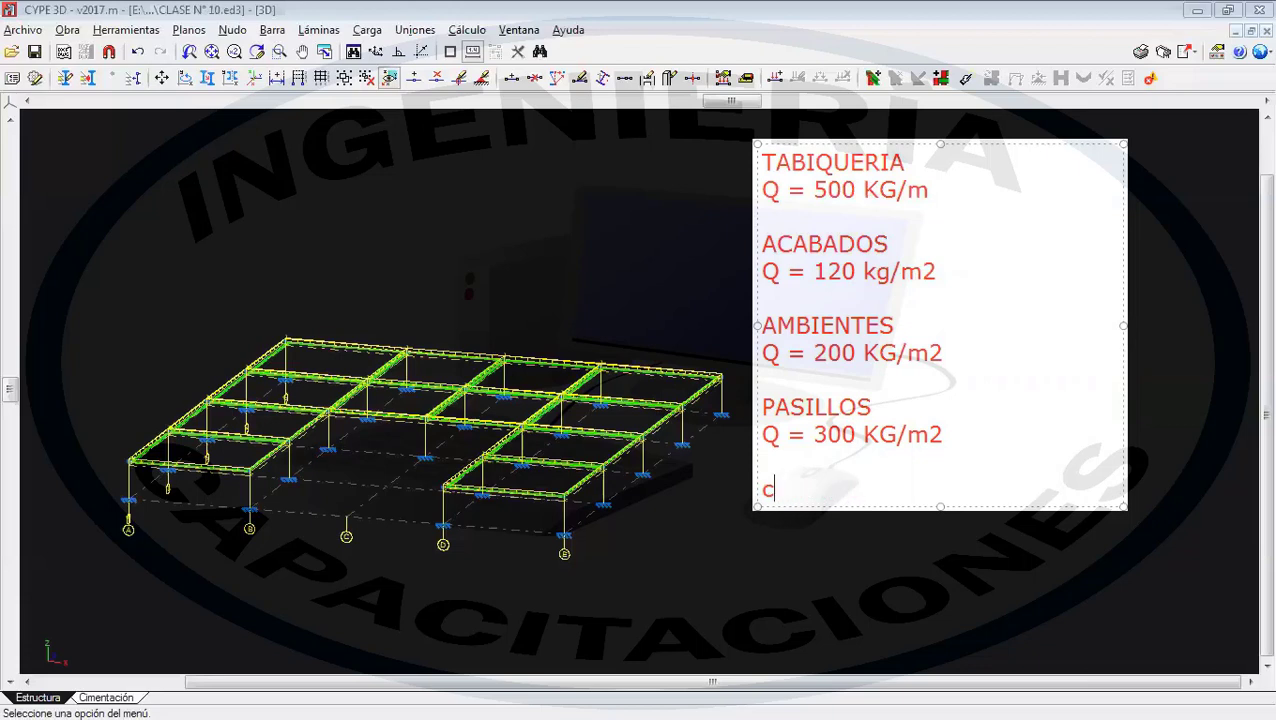
- Add the roof sheeting load to the note in capitals as CALAMINA, Q = 10 KG/m2
{"action": "type", "text": "CALAMIA"}
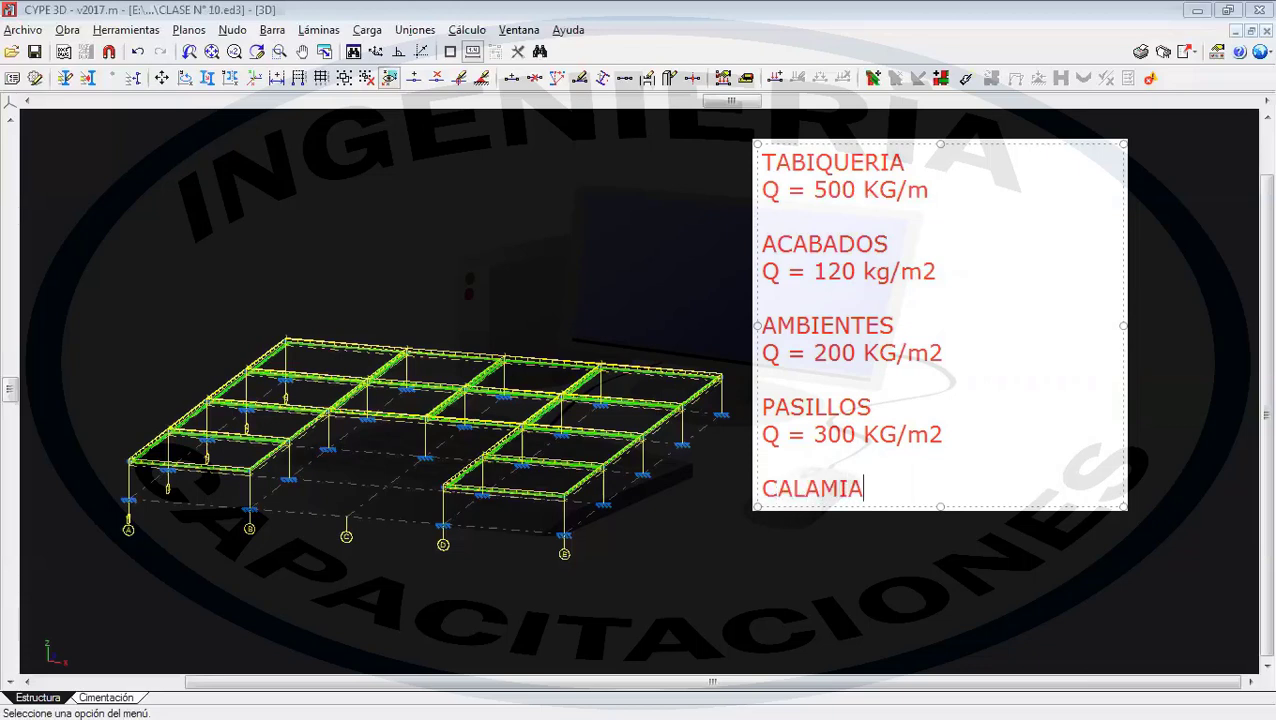
{"action": "key", "text": "BackSpace"}
{"action": "type", "text": "NA ="}
{"action": "key", "text": "BackSpace"}
{"action": "key", "text": "BackSpace"}
{"action": "key", "text": "Return"}
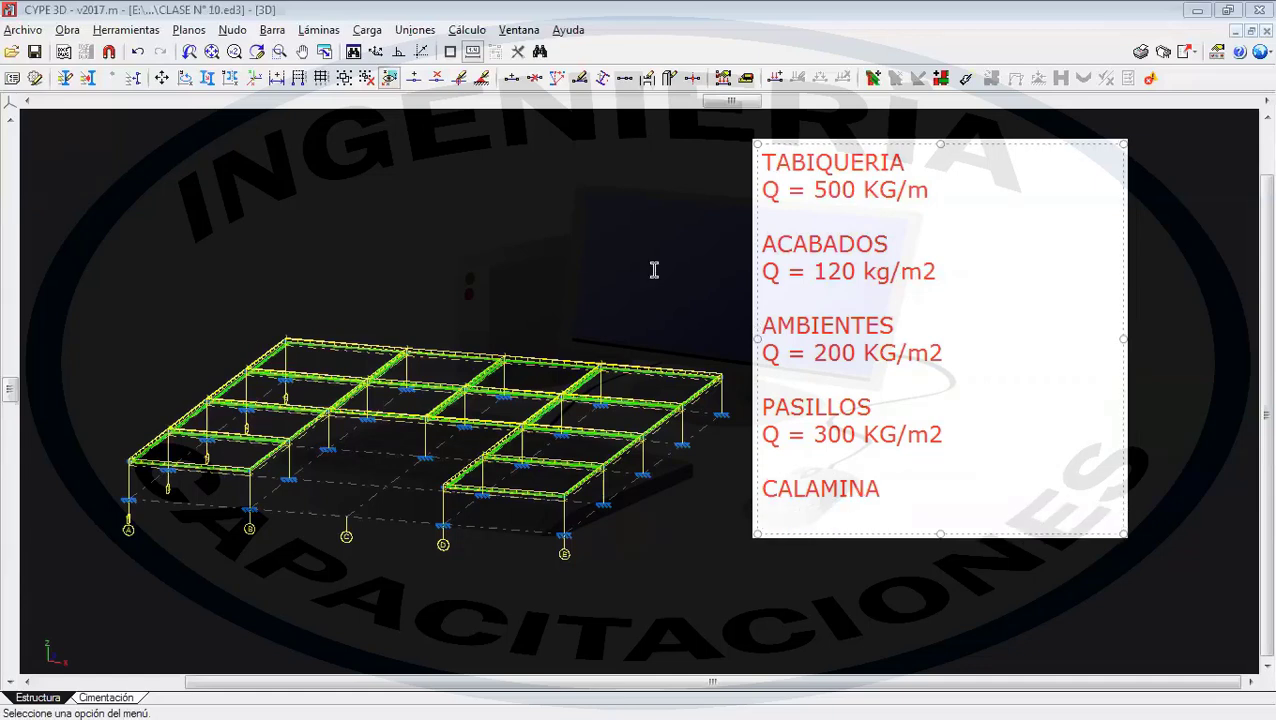
{"action": "type", "text": "Q = 10"}
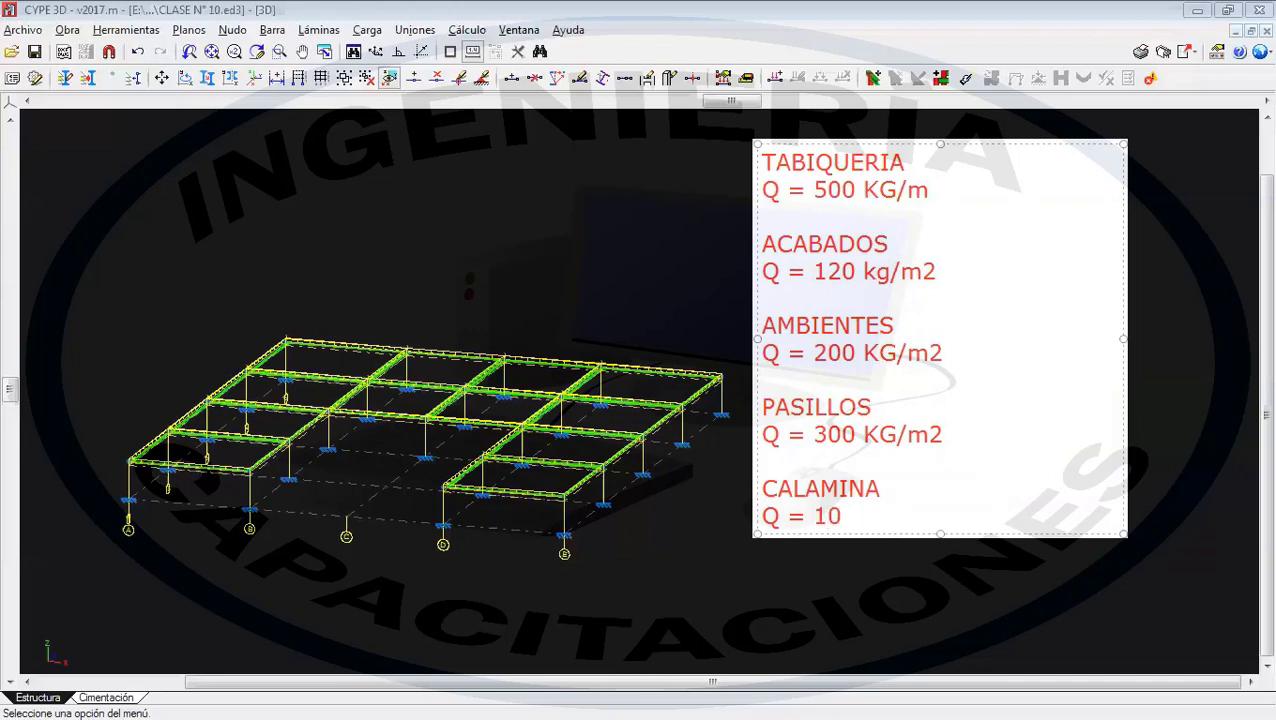
{"action": "type", "text": " KG/m2"}
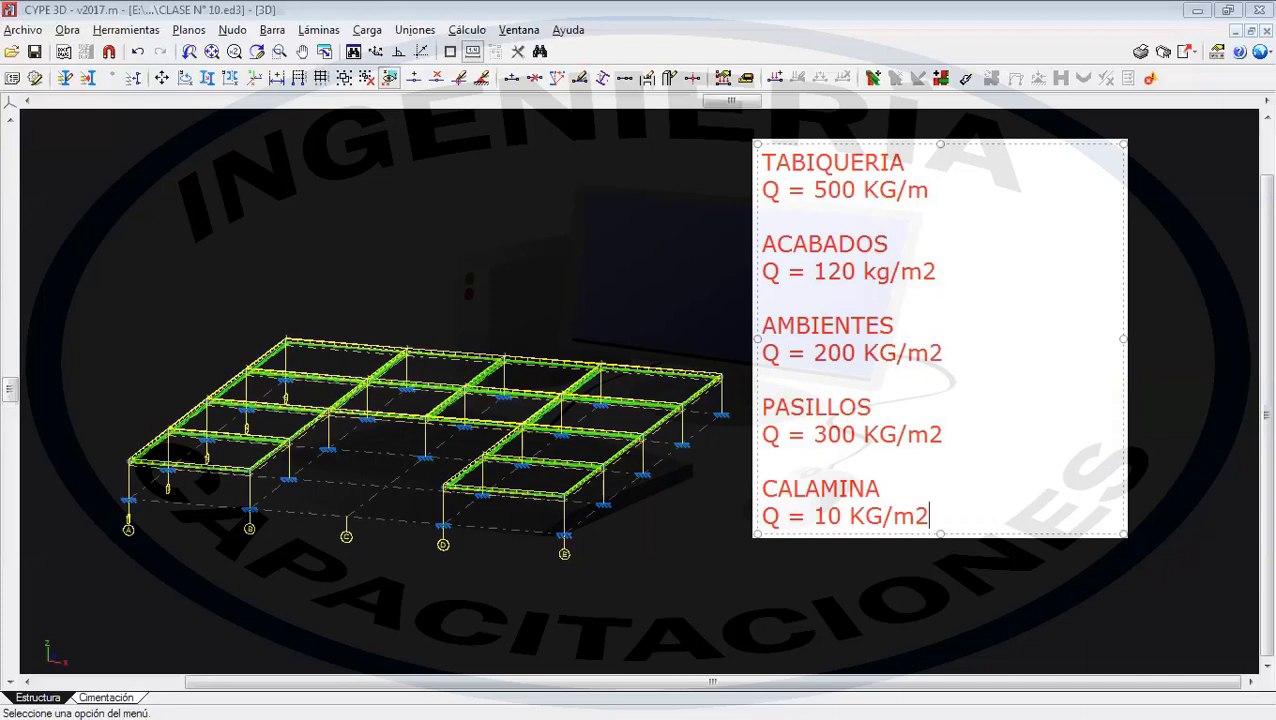
{"action": "key", "text": "Return"}
{"action": "key", "text": "Return"}
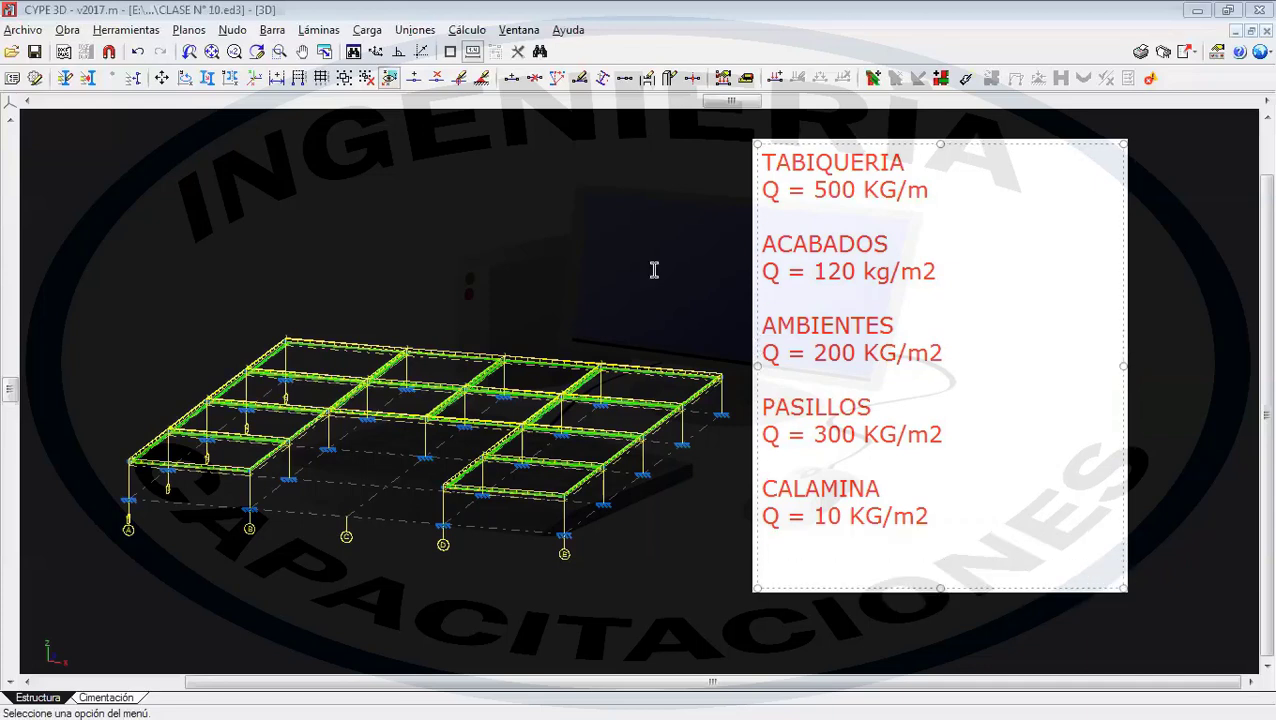
- Add the roof maintenance load to the note as MANTENIMIENTO, Q = 90 KG/m2
{"action": "type", "text": "MANTENIMIENTO"}
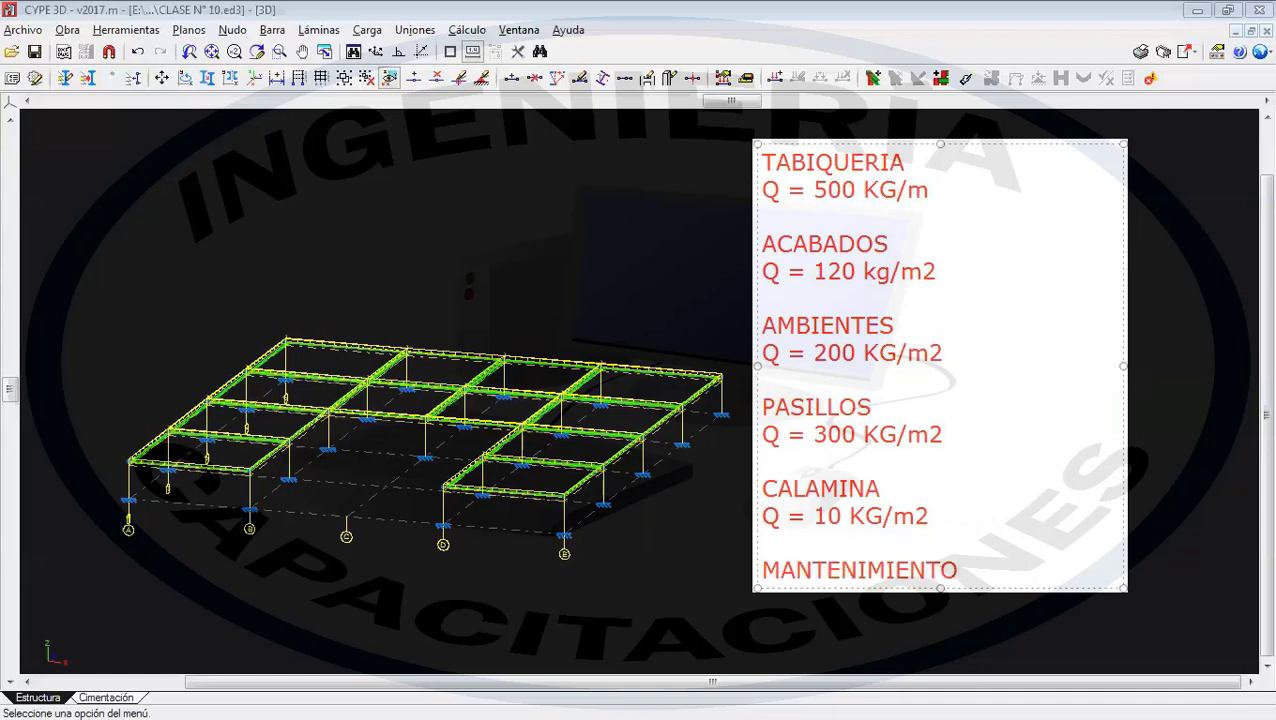
{"action": "key", "text": "Return"}
{"action": "type", "text": "Q = "}
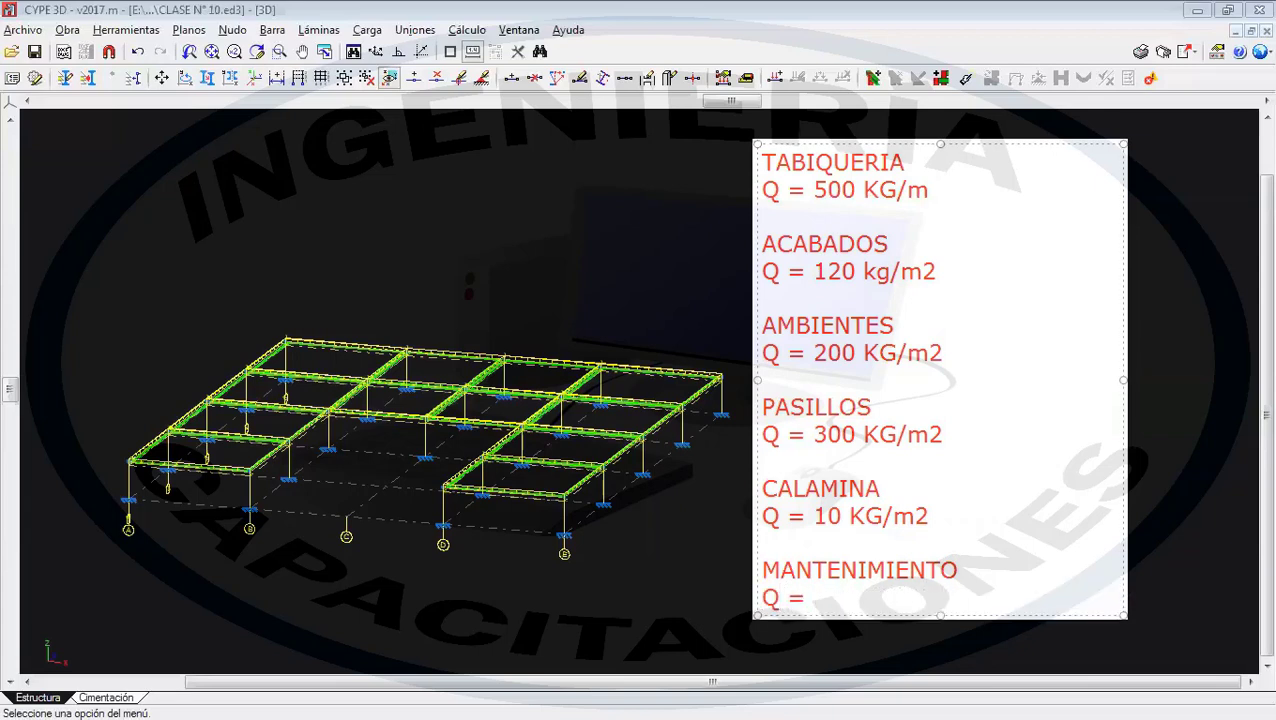
{"action": "type", "text": "90 KG/m2"}
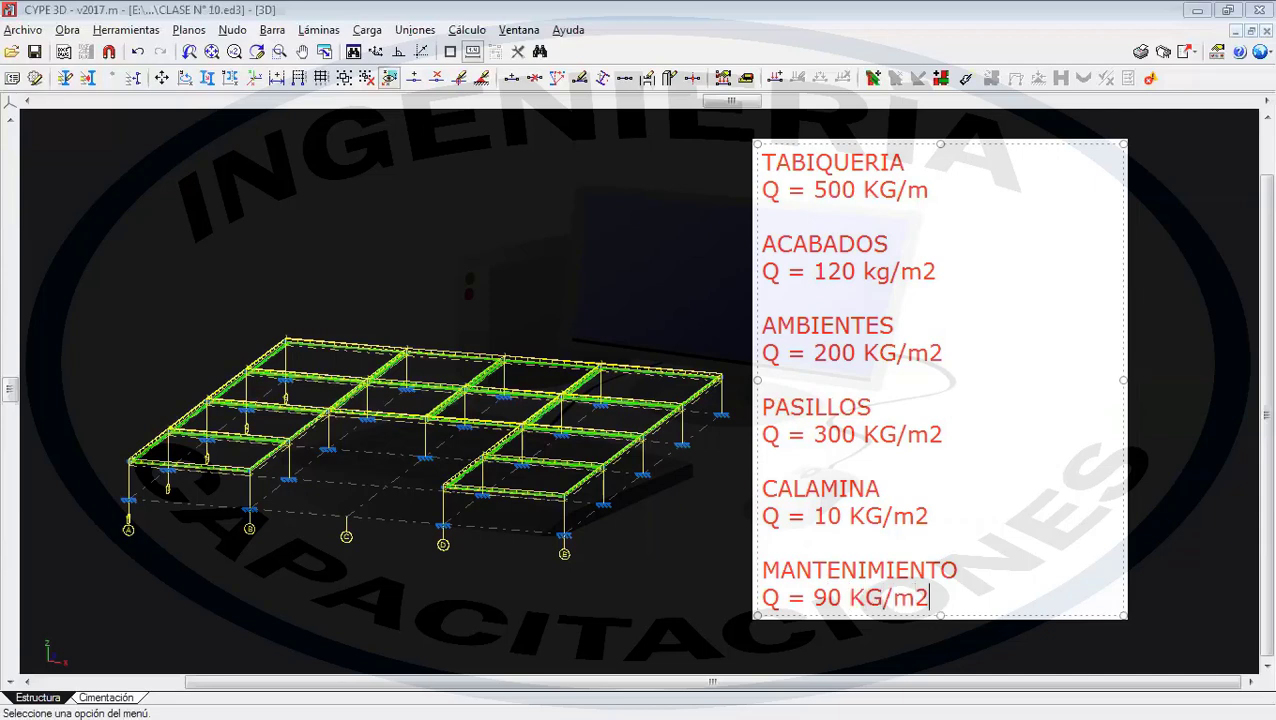
{"action": "key", "text": "Return"}
{"action": "key", "text": "Return"}
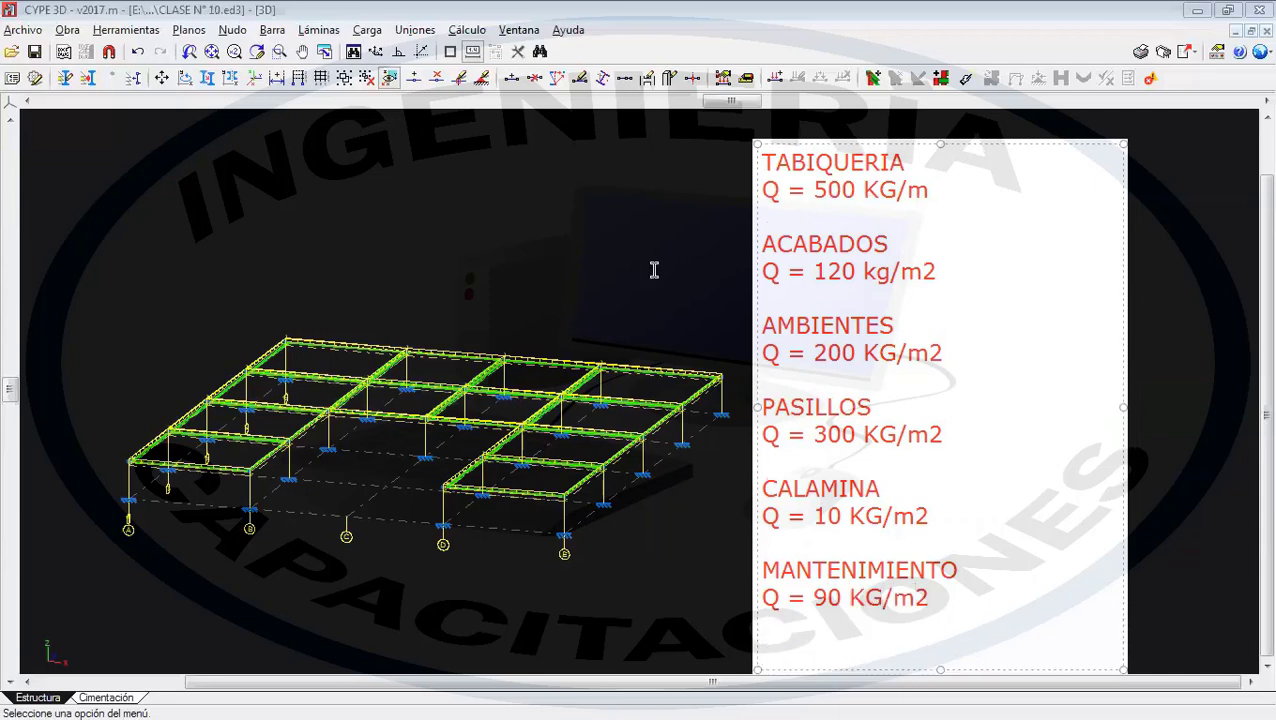
{"action": "type", "text": "grani"}
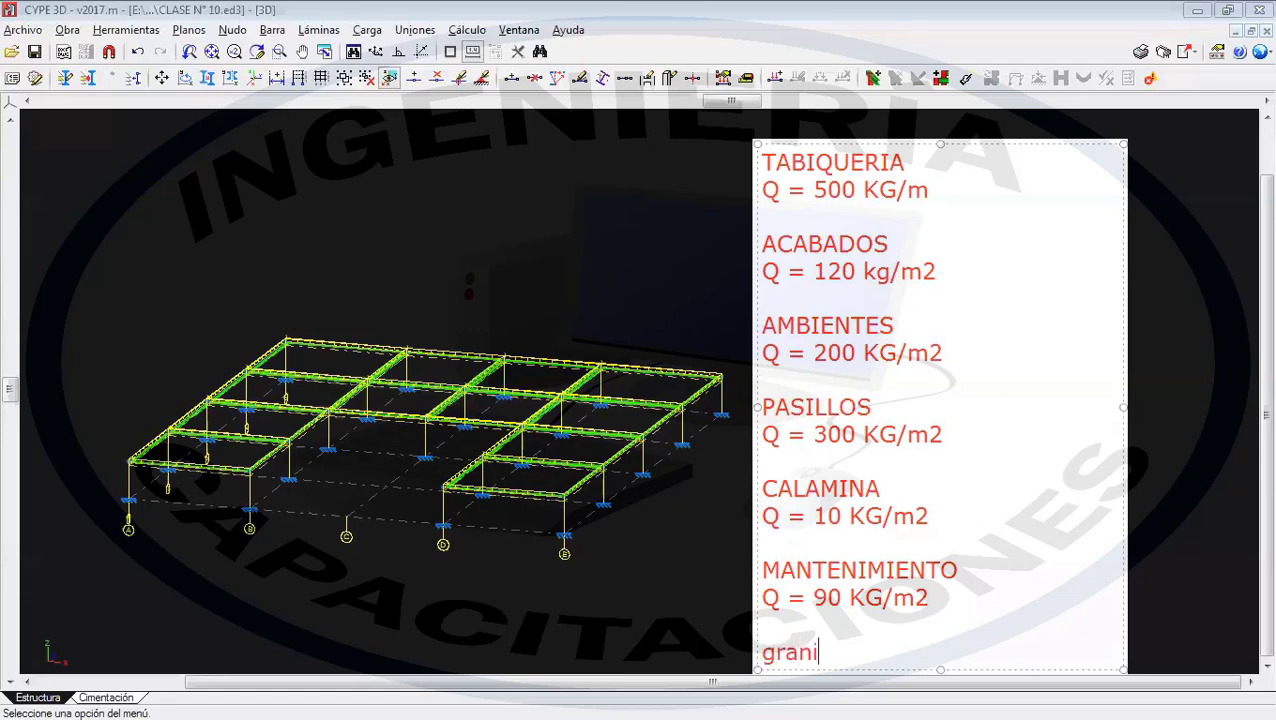
{"action": "type", "text": "zo"}
{"action": "key", "text": "BackSpace"}
{"action": "key", "text": "BackSpace"}
{"action": "key", "text": "BackSpace"}
{"action": "key", "text": "BackSpace"}
{"action": "key", "text": "BackSpace"}
{"action": "key", "text": "BackSpace"}
{"action": "key", "text": "BackSpace"}
- Add the hail load to the note as GRANIZO, Q = 135 KG/m2
{"action": "type", "text": "GRAN"}
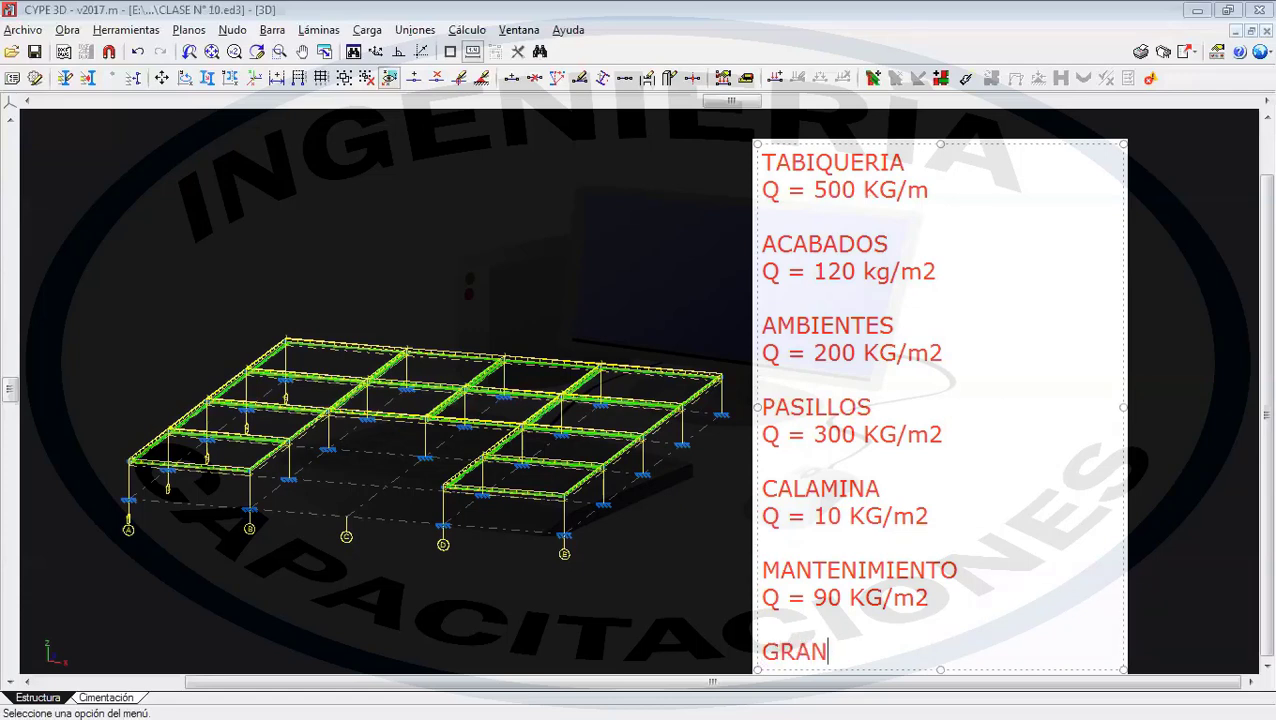
{"action": "type", "text": "IZO"}
{"action": "key", "text": "Return"}
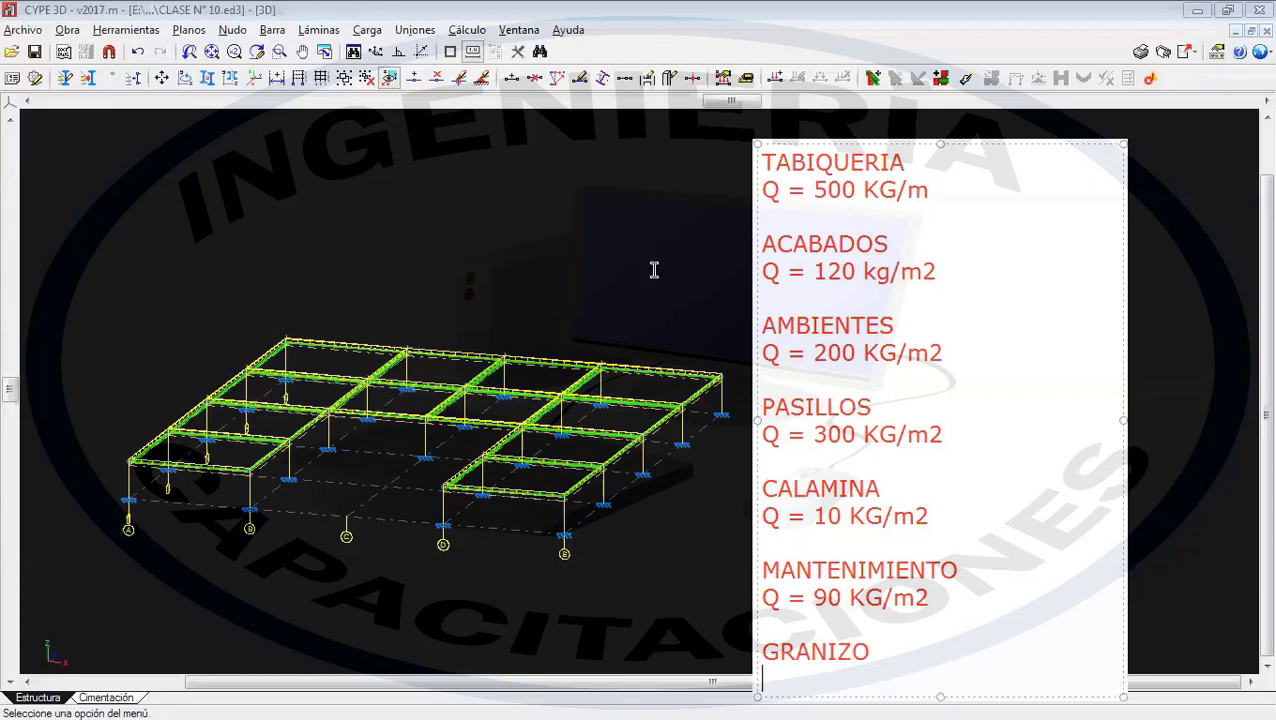
{"action": "type", "text": "Q = 135"}
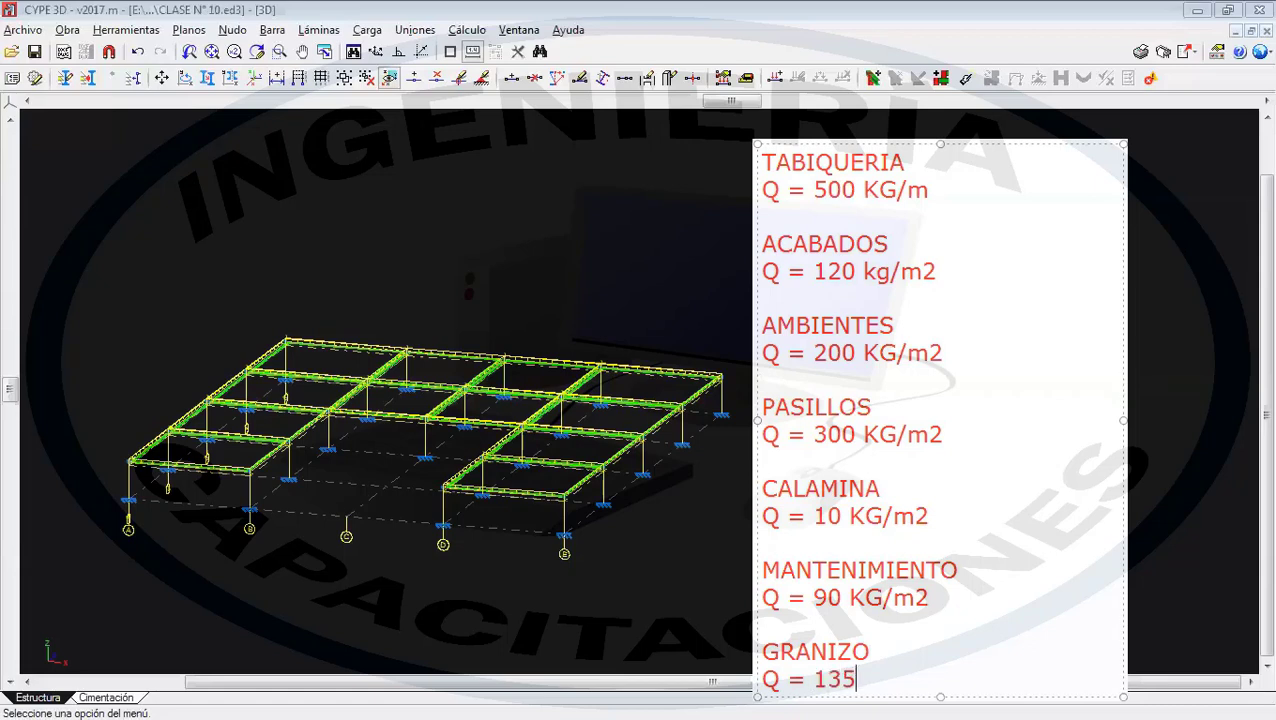
{"action": "type", "text": " KG/m2"}
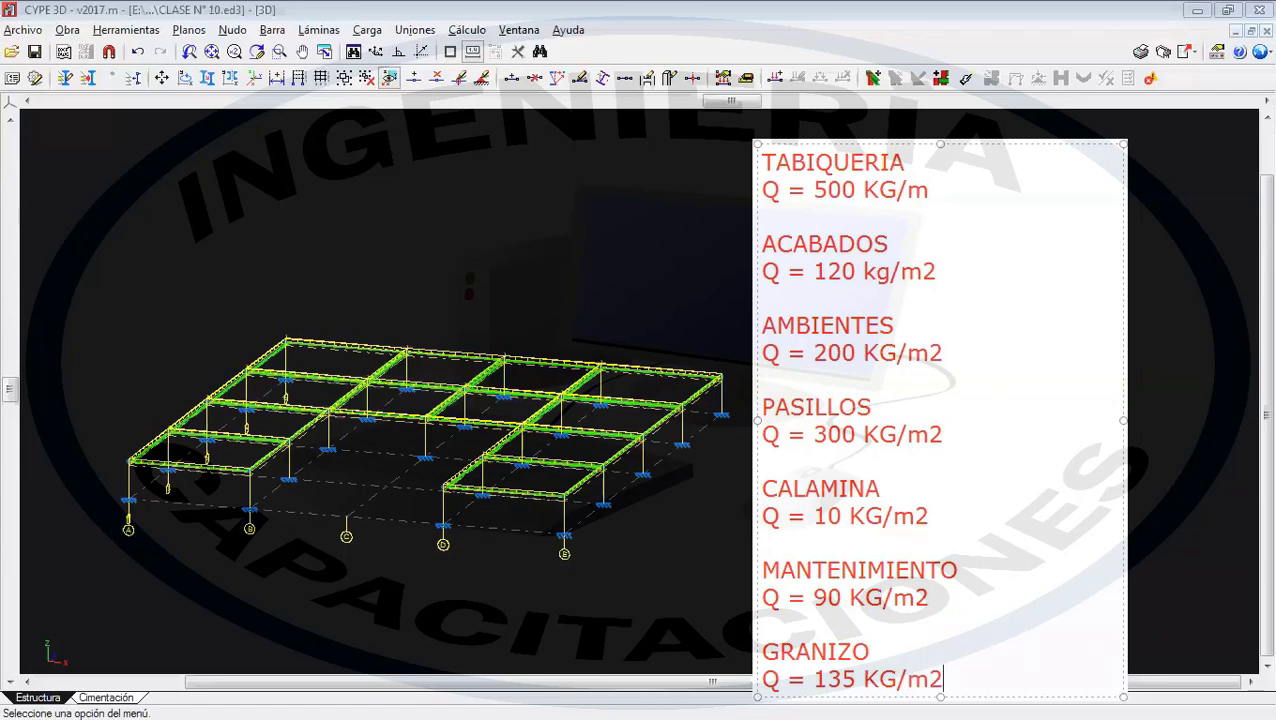
- Correct the GRANIZO load in the note to 100 KG/m2 and move the note higher beside the model
{"action": "key", "text": "Left"}
{"action": "key", "text": "Left"}
{"action": "key", "text": "Left"}
{"action": "key", "text": "Left"}
{"action": "key", "text": "Left"}
{"action": "key", "text": "Right"}
{"action": "key", "text": "BackSpace"}
{"action": "key", "text": "BackSpace"}
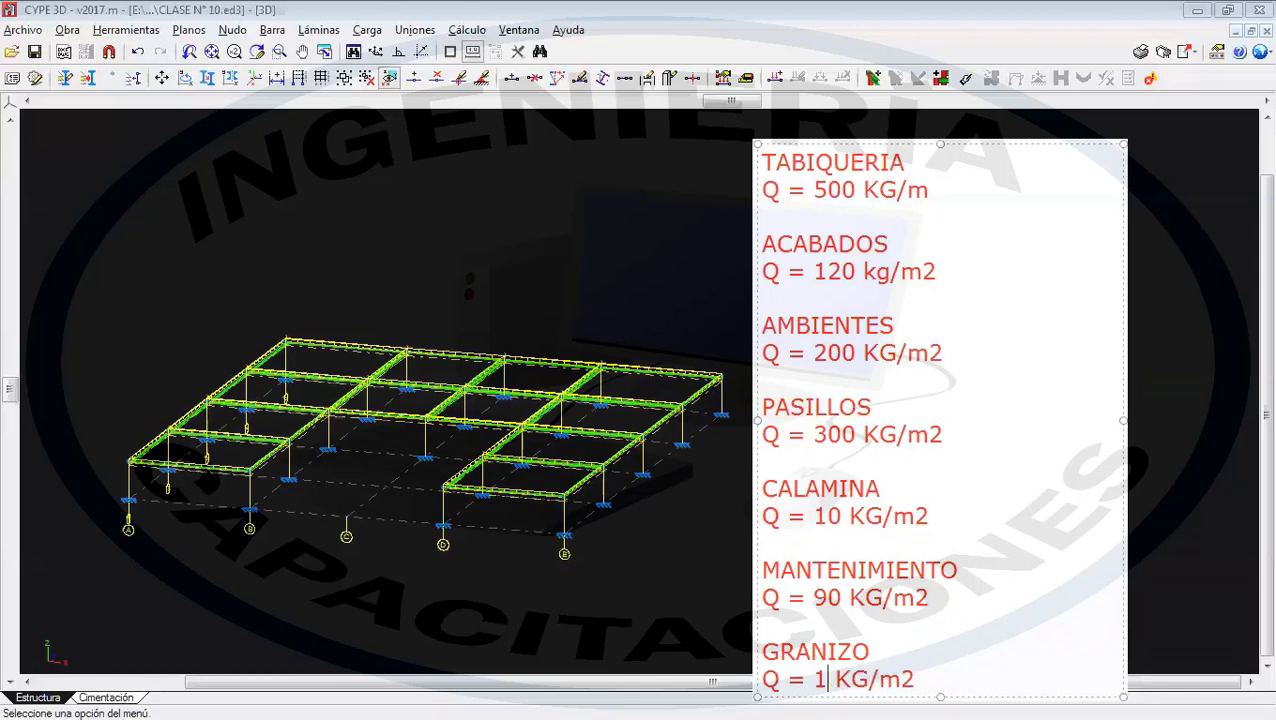
{"action": "key", "text": "BackSpace"}
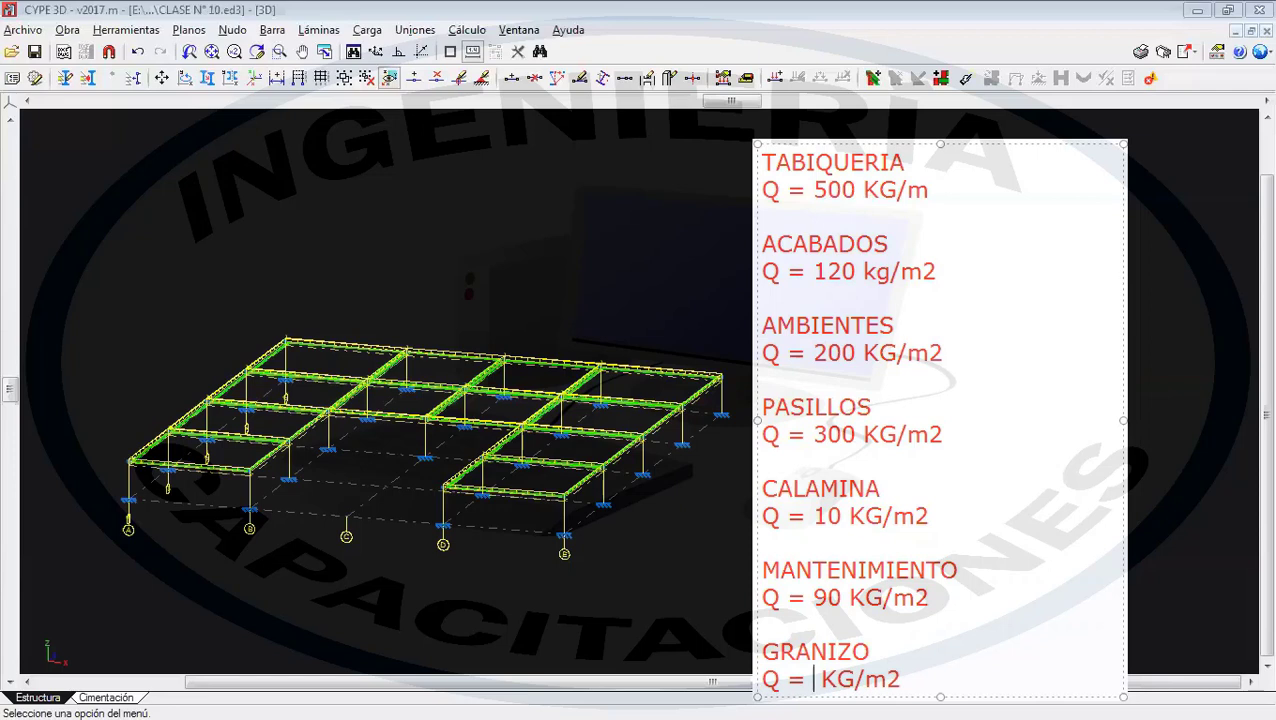
{"action": "type", "text": "100"}
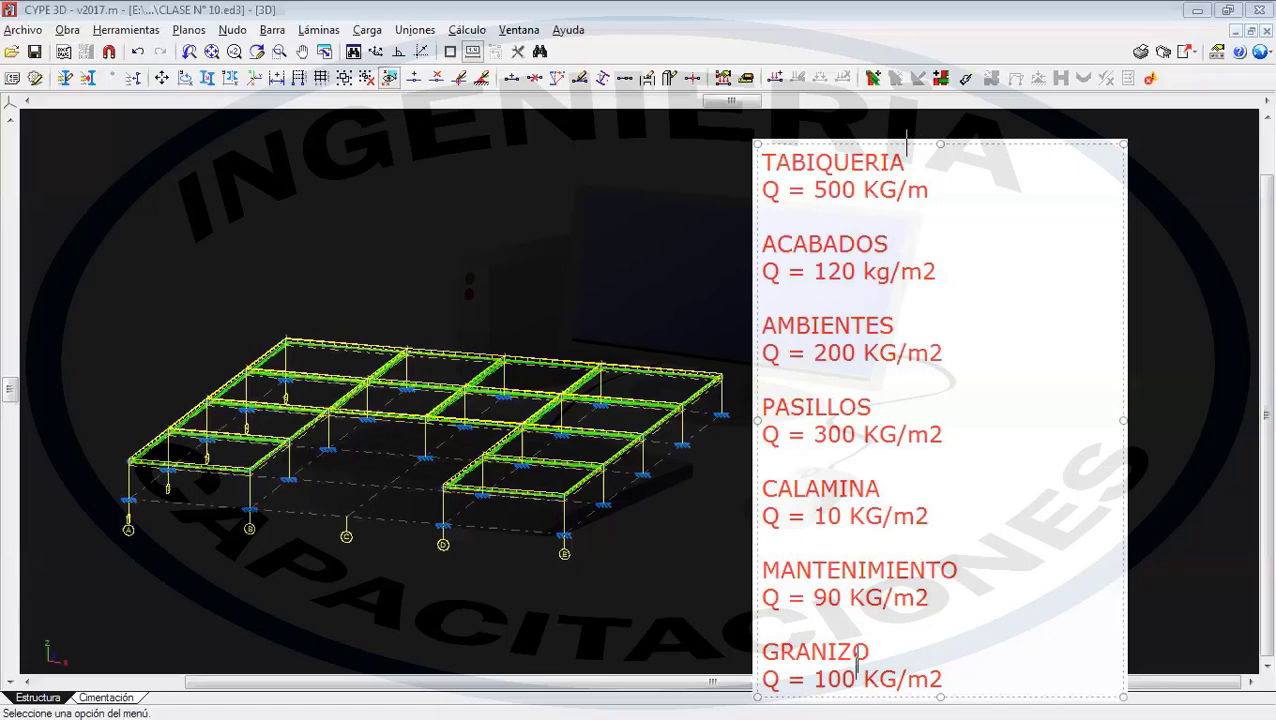
{"action": "mouse_move", "coordinate": [832, 214]}
{"action": "left_mouse_down"}
{"action": "mouse_move", "coordinate": [832, 191]}
{"action": "mouse_move", "coordinate": [843, 225]}
{"action": "mouse_move", "coordinate": [843, 205]}
{"action": "left_mouse_up"}
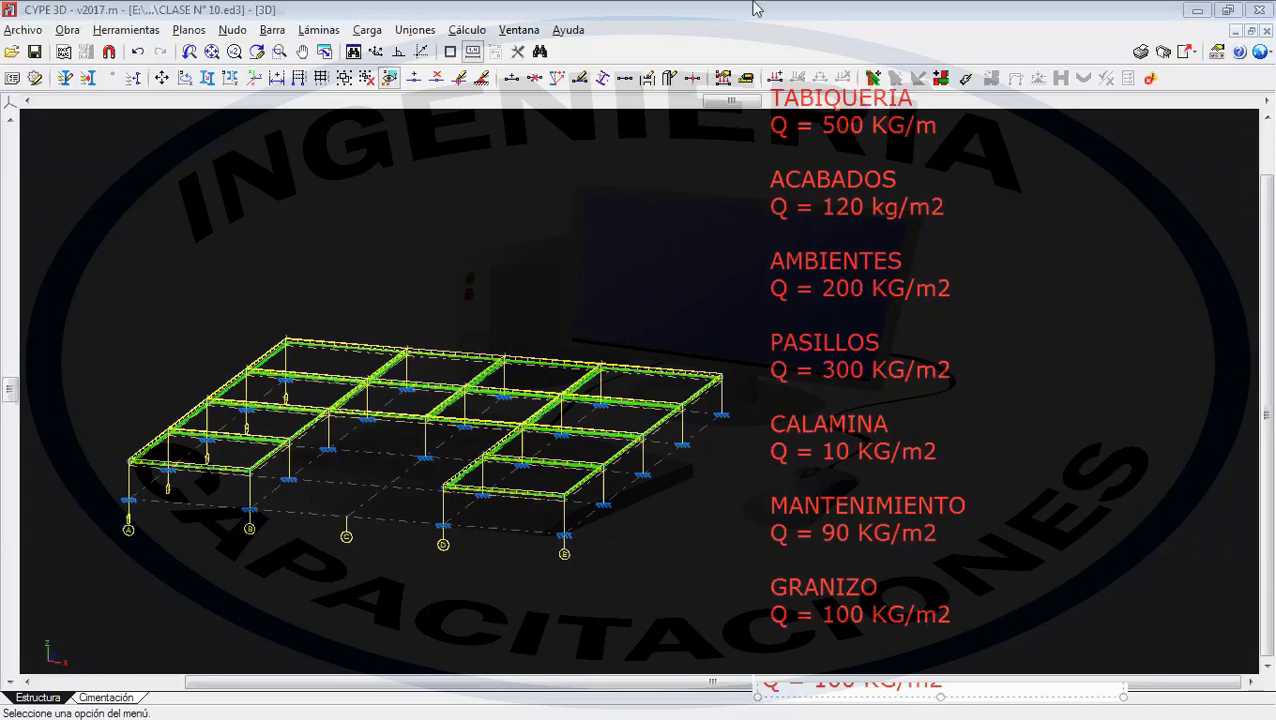
- Start entering bar loads under the TABIQUERIA hypothesis with the floor's perimeter beams as the selected bars
{"action": "left_click", "coordinate": [366, 29]}
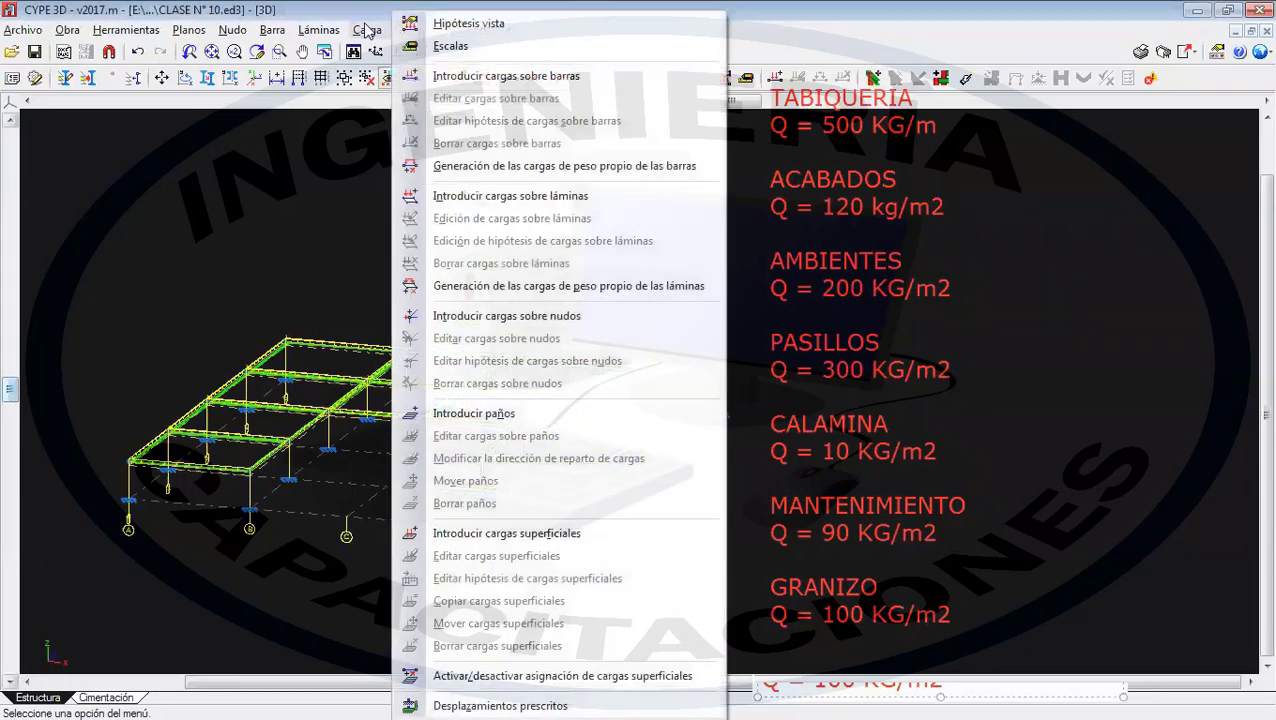
{"action": "left_click", "coordinate": [480, 80]}
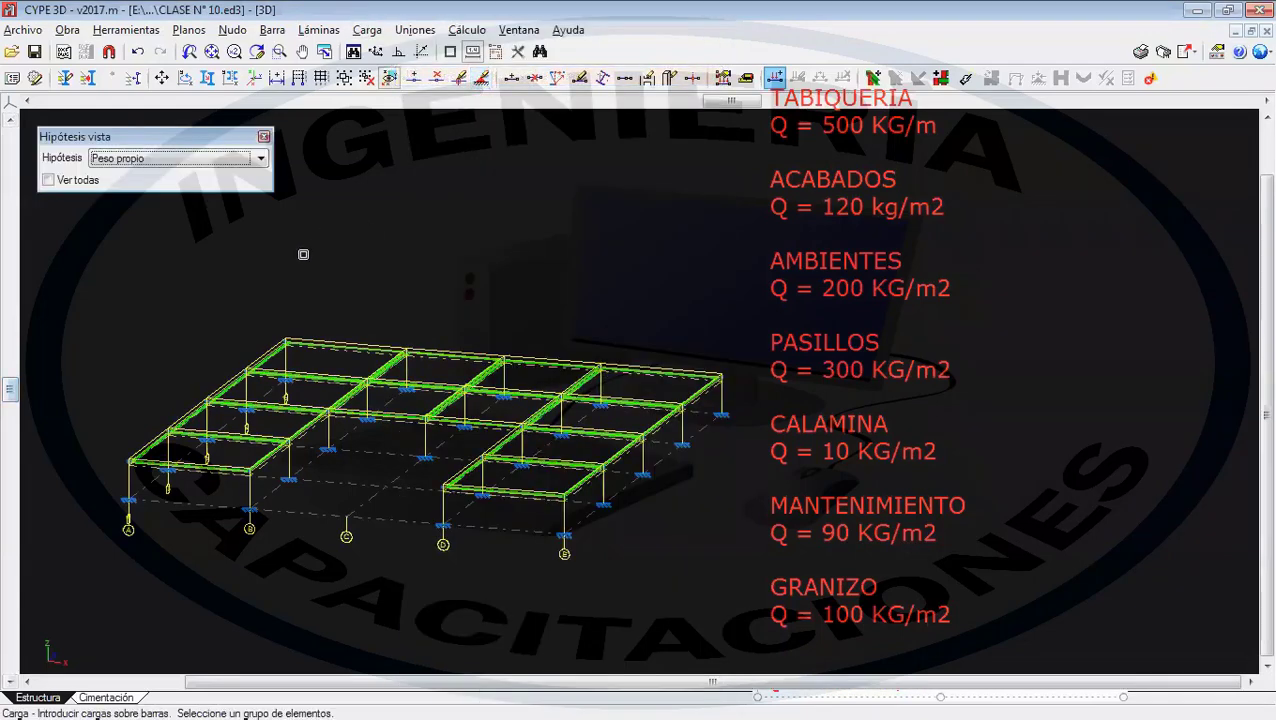
{"action": "left_click", "coordinate": [150, 160]}
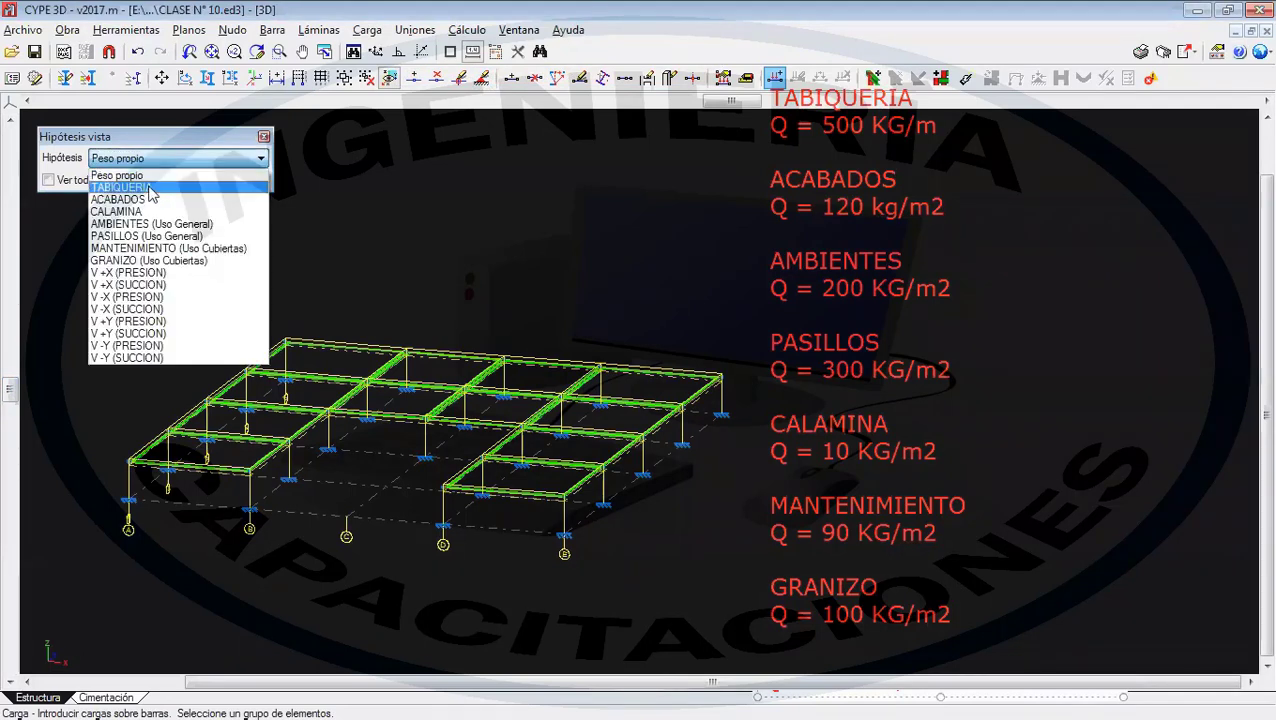
{"action": "left_click", "coordinate": [149, 188]}
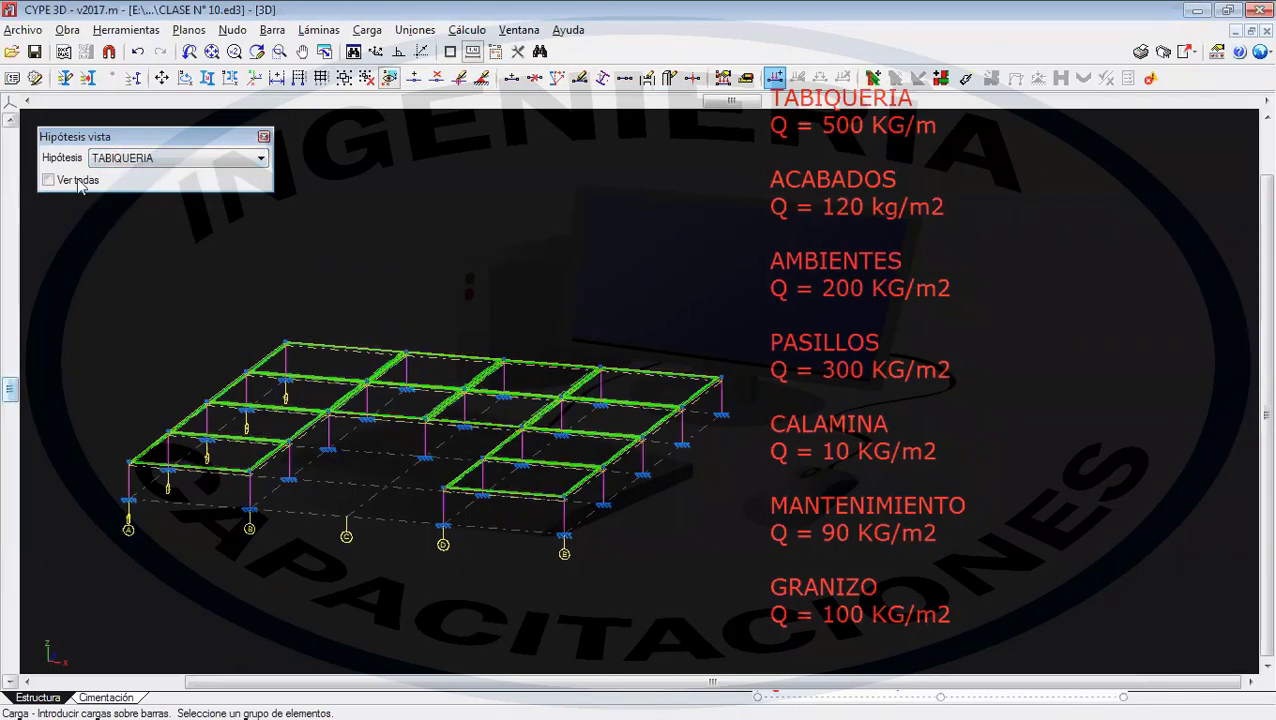
{"action": "scroll", "coordinate": [346, 455], "scroll_direction": "up", "scroll_amount": 1}
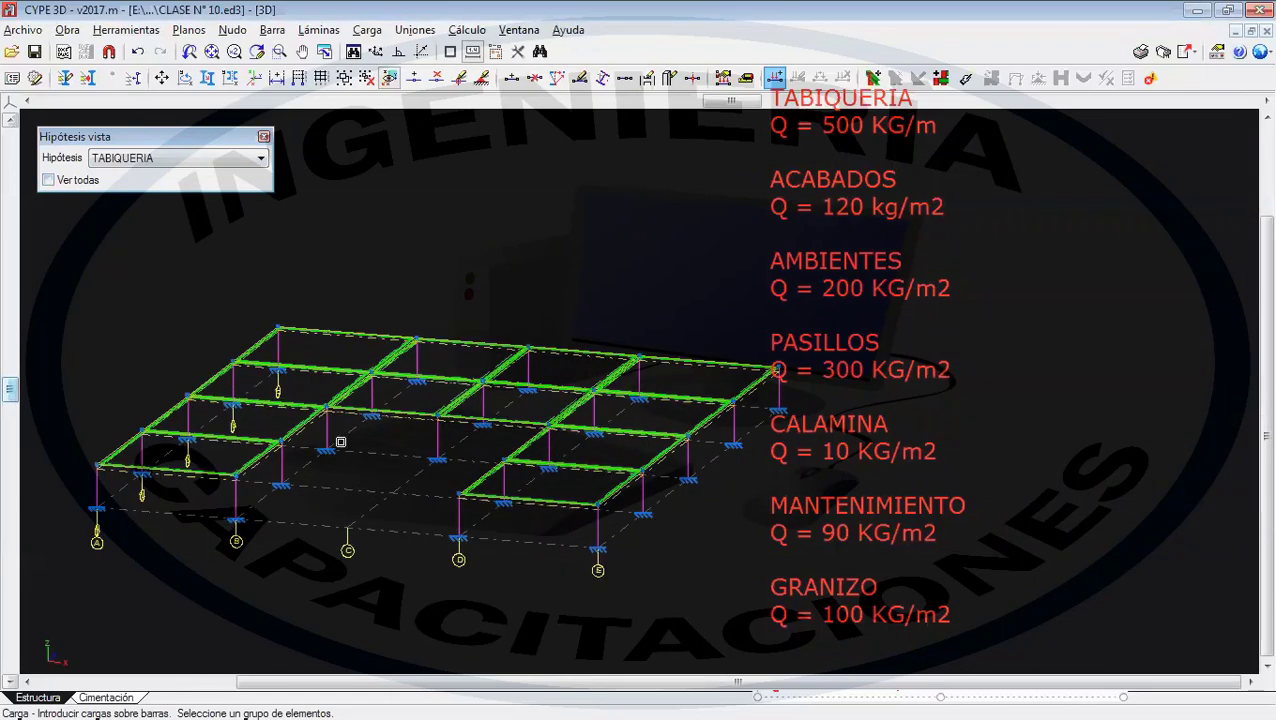
{"action": "middle_click_drag", "start_coordinate": [341, 442], "coordinate": [296, 443]}
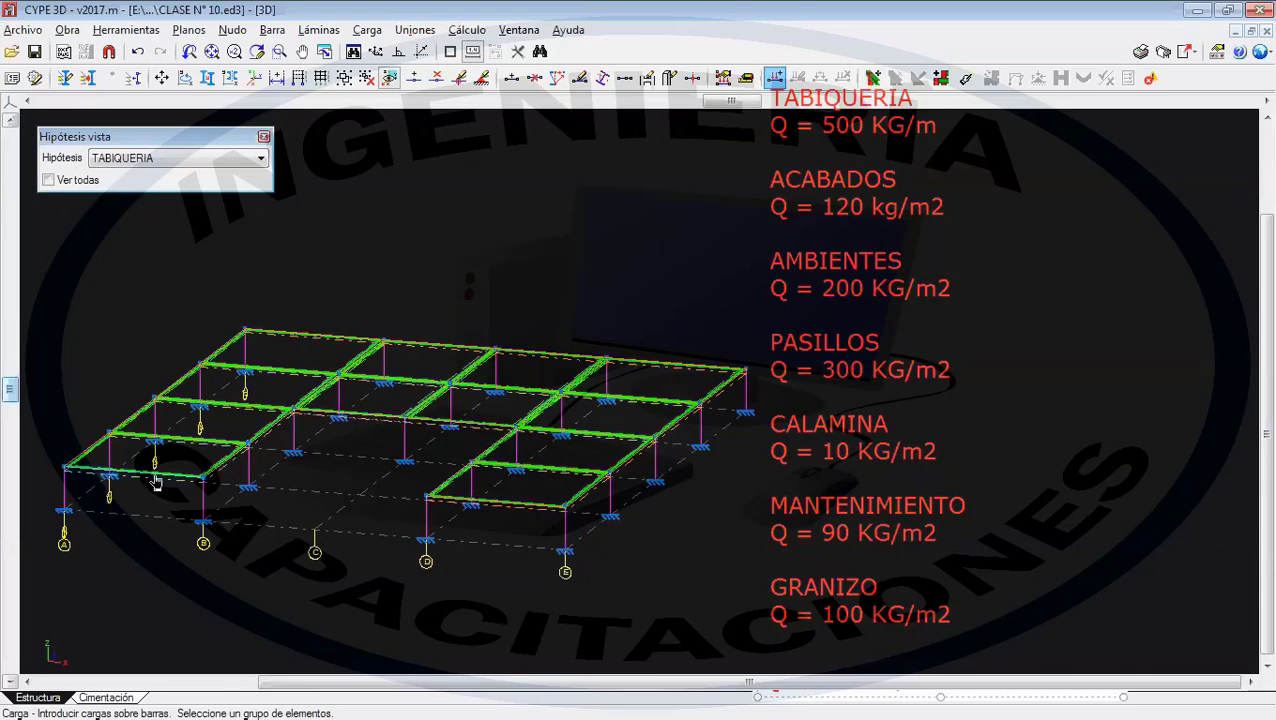
{"action": "right_click", "coordinate": [127, 552]}
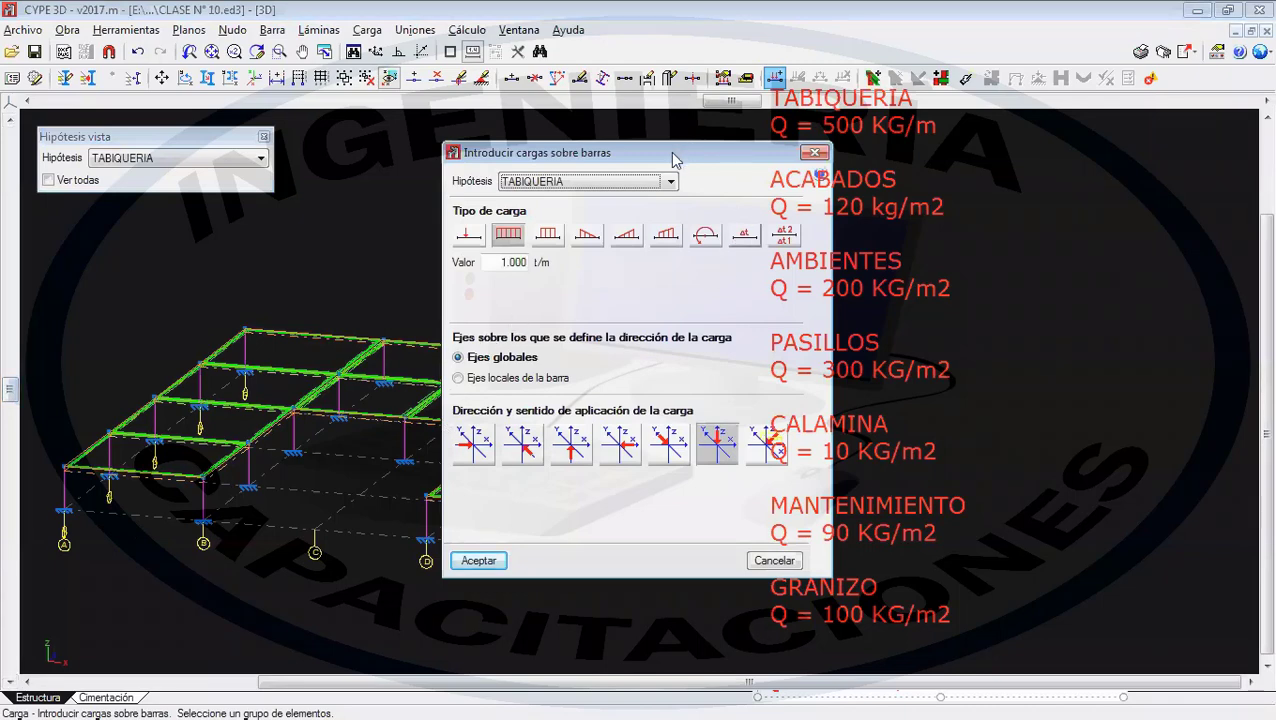
- Examine the settings of each bar load type, from point and distributed loads to moment and temperature variation
{"action": "left_click_drag", "start_coordinate": [673, 160], "coordinate": [549, 150]}
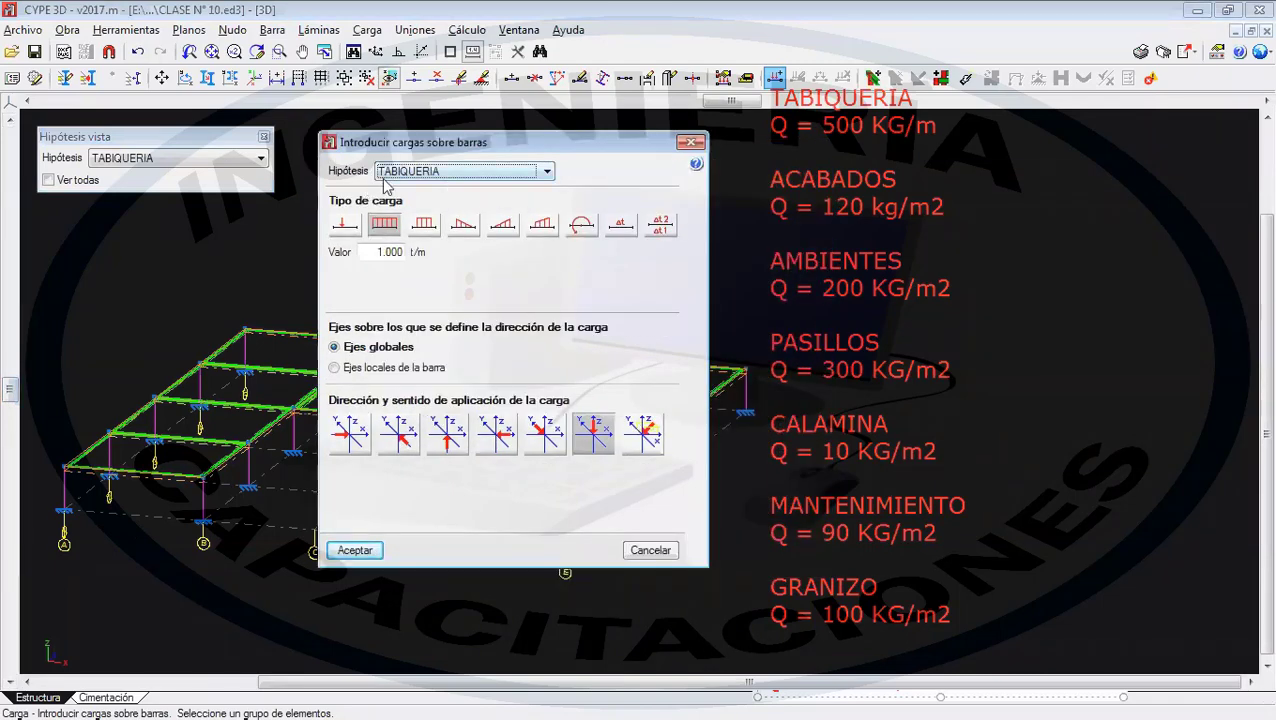
{"action": "left_click", "coordinate": [356, 228]}
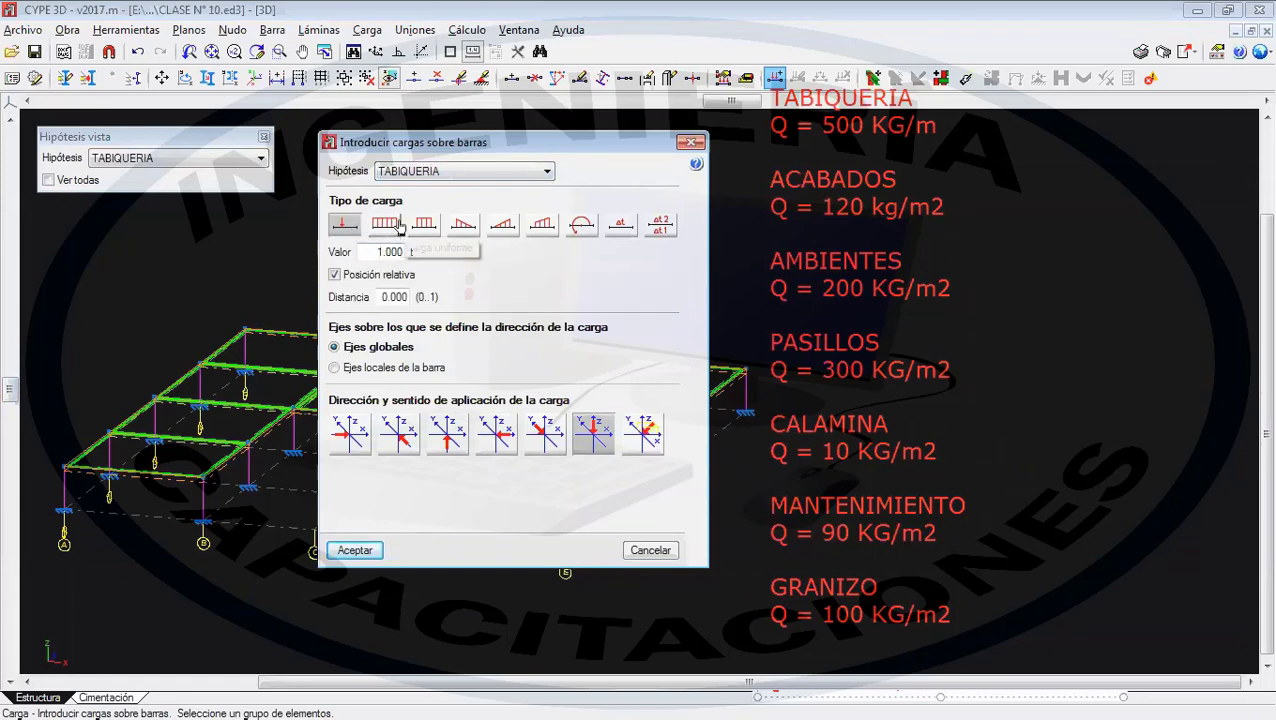
{"action": "left_click", "coordinate": [380, 275]}
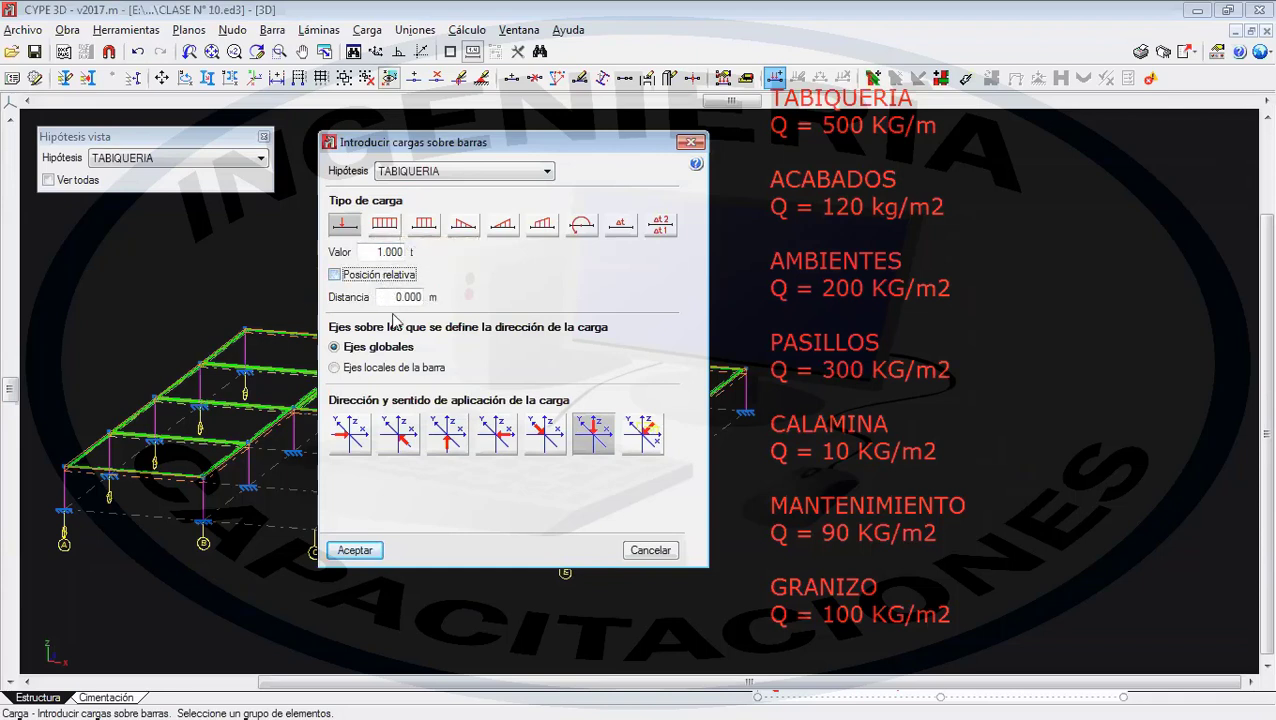
{"action": "left_click", "coordinate": [400, 276]}
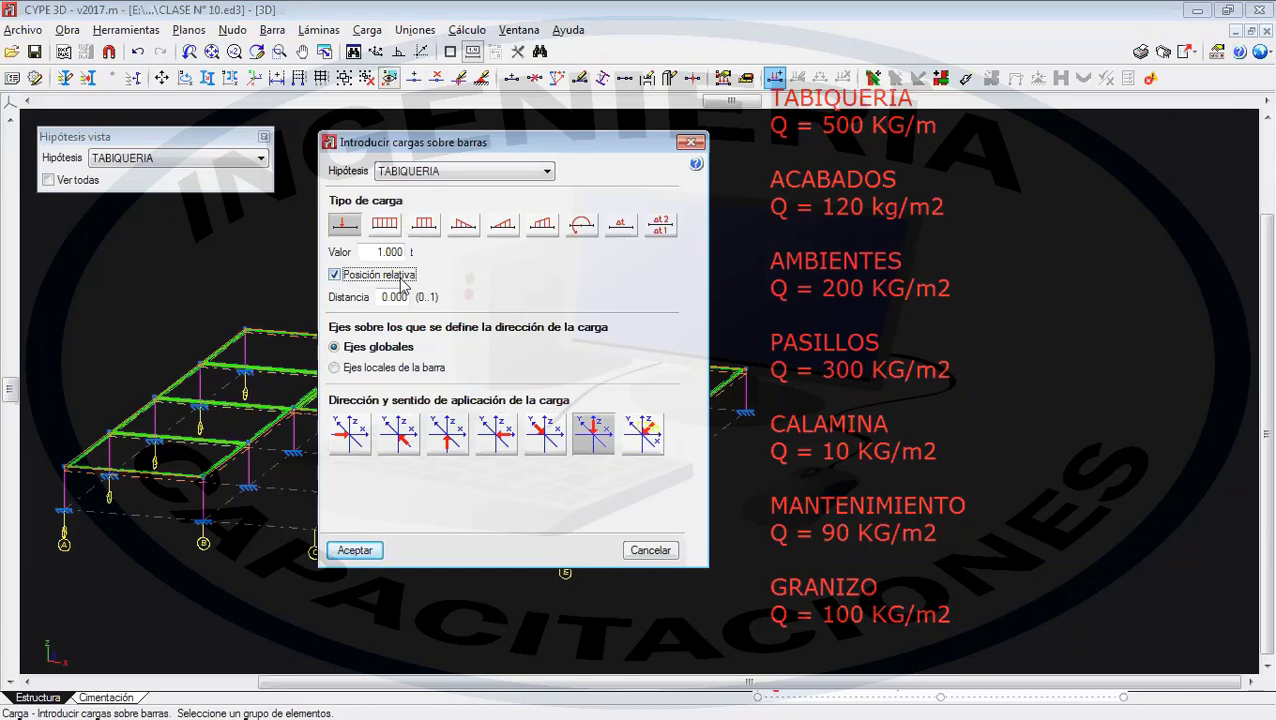
{"action": "left_click", "coordinate": [381, 226]}
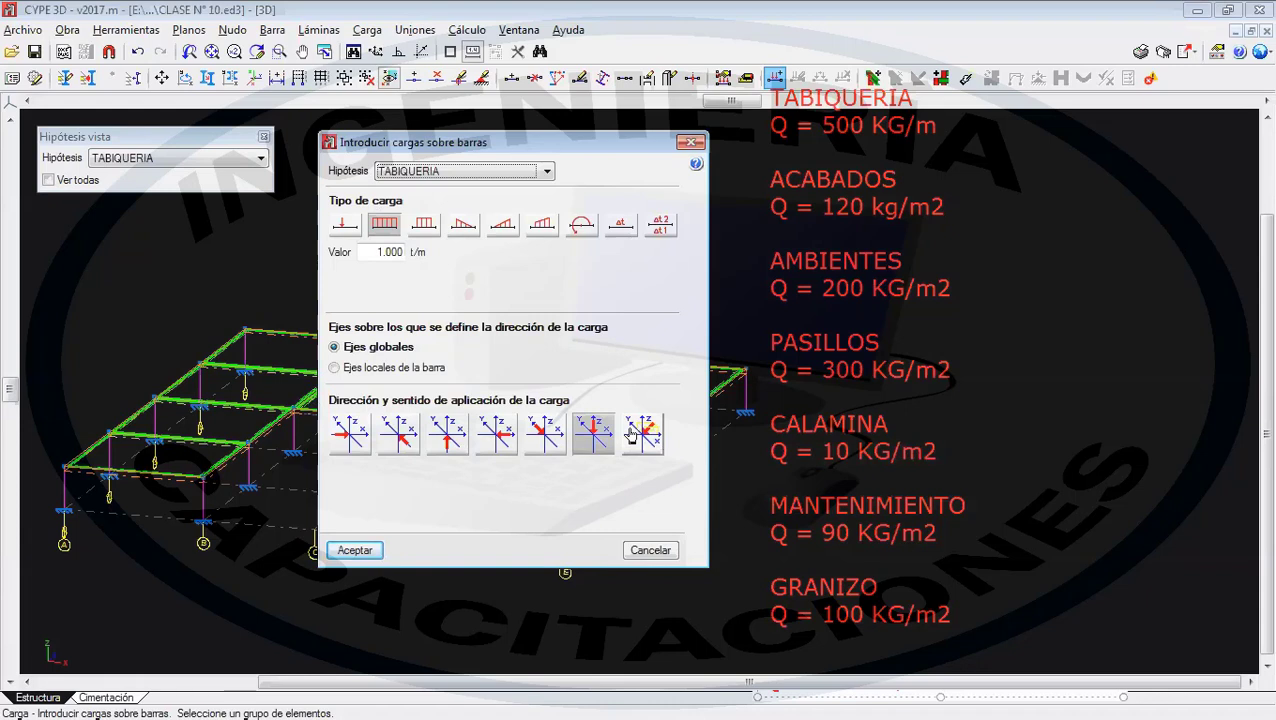
{"action": "left_click", "coordinate": [437, 226]}
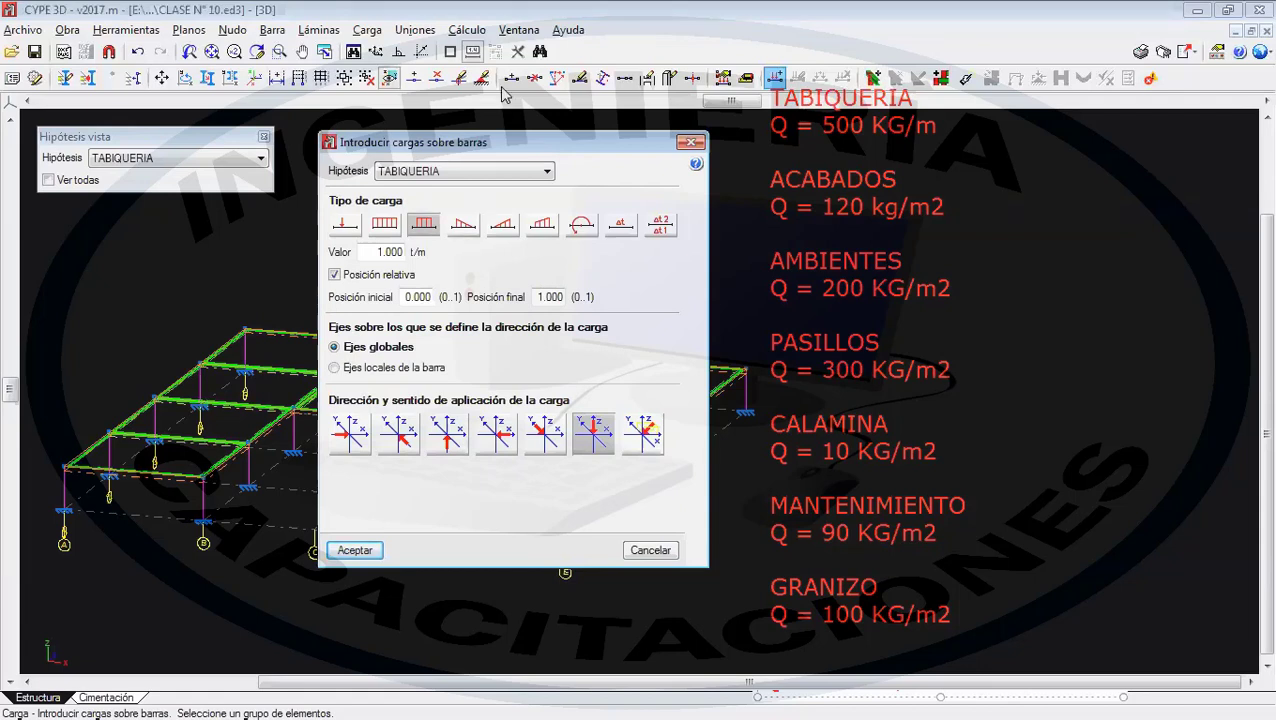
{"action": "left_click", "coordinate": [465, 225]}
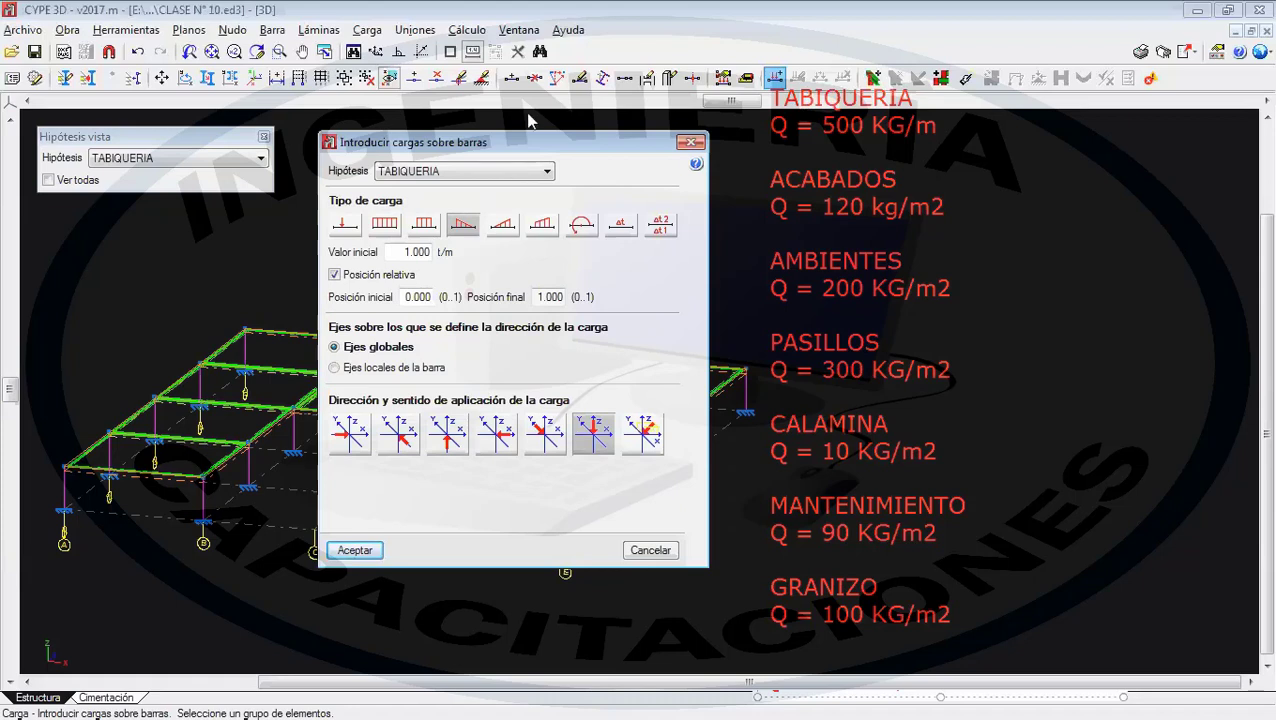
{"action": "left_click", "coordinate": [503, 227]}
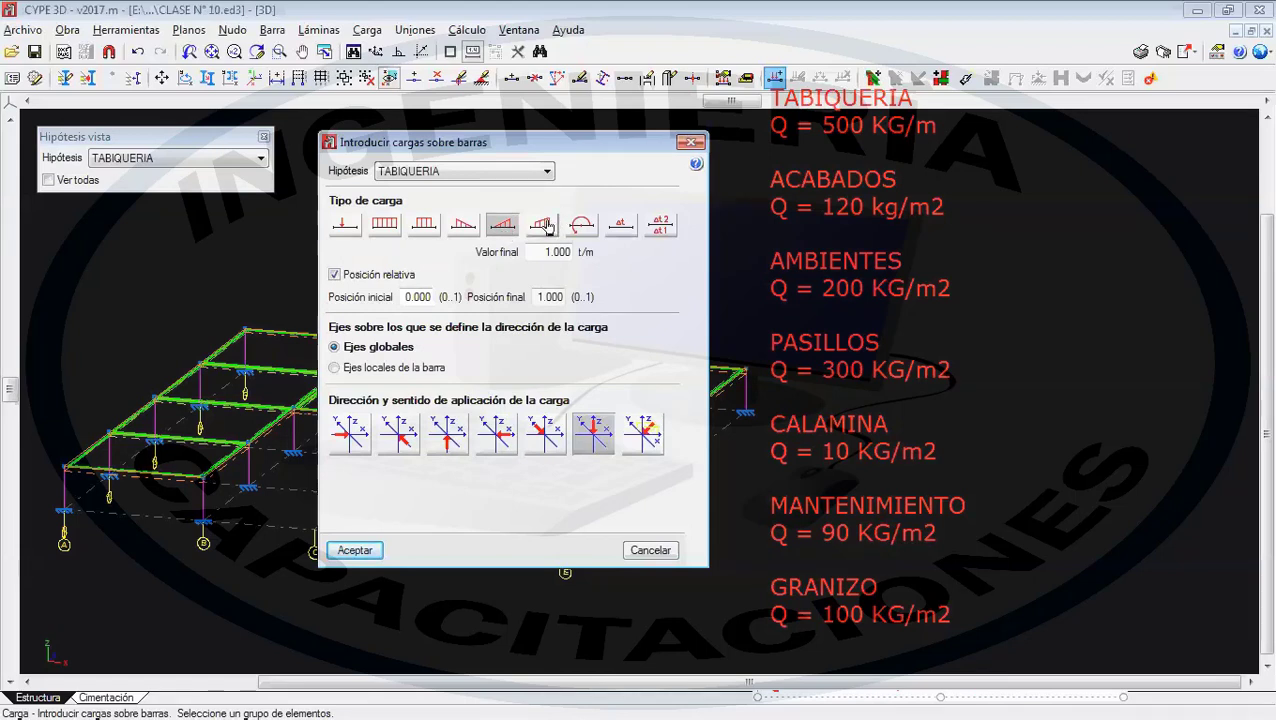
{"action": "left_click", "coordinate": [545, 225]}
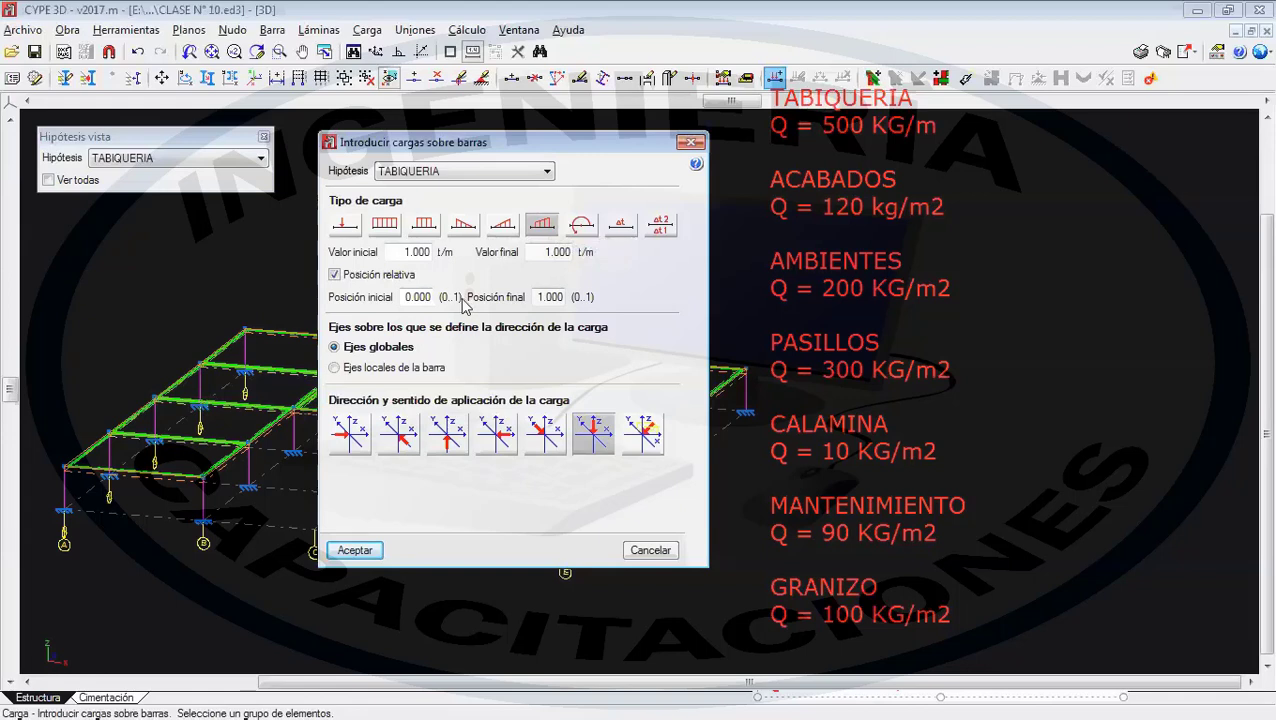
{"action": "left_click", "coordinate": [489, 224]}
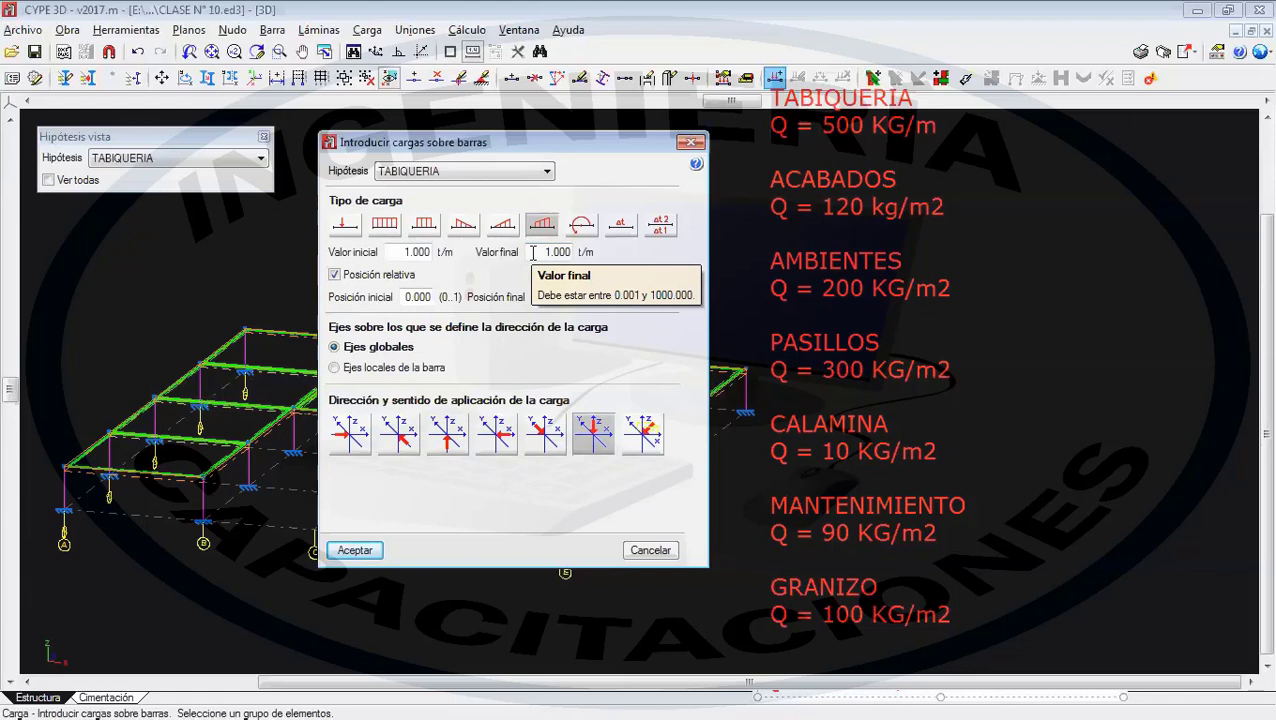
{"action": "left_click", "coordinate": [582, 226]}
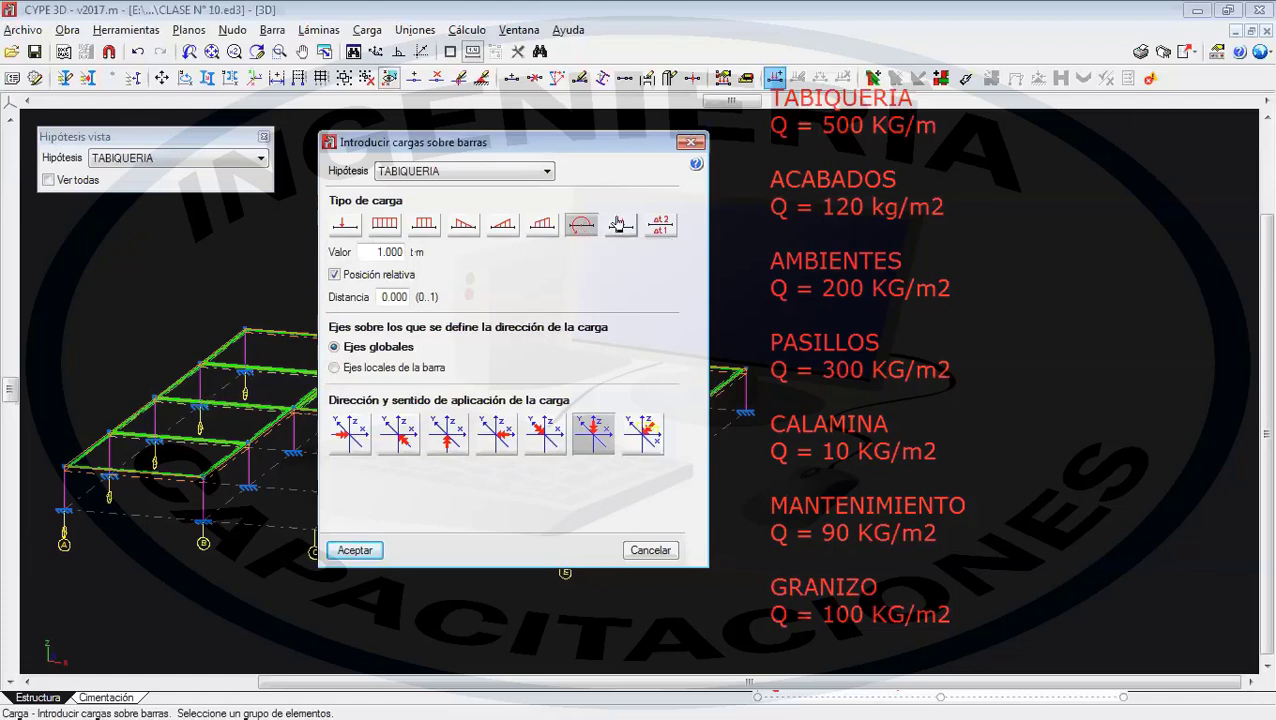
{"action": "left_click", "coordinate": [620, 225]}
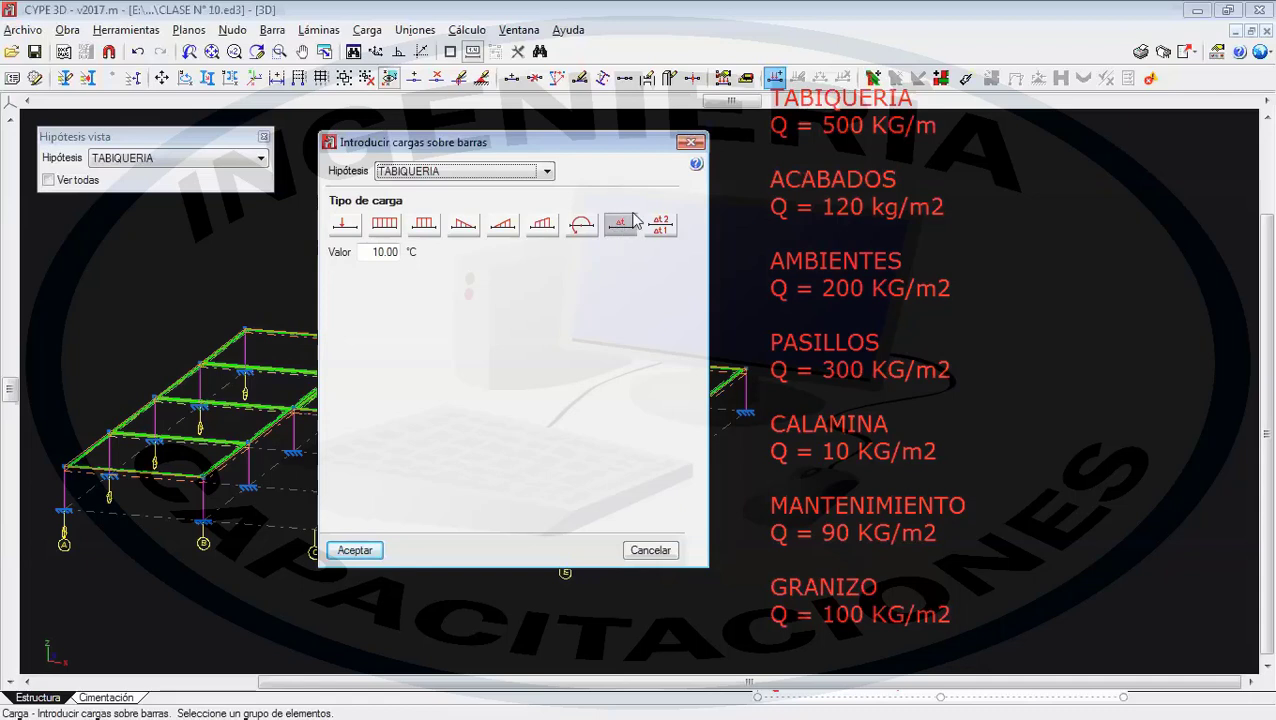
{"action": "left_click", "coordinate": [658, 226]}
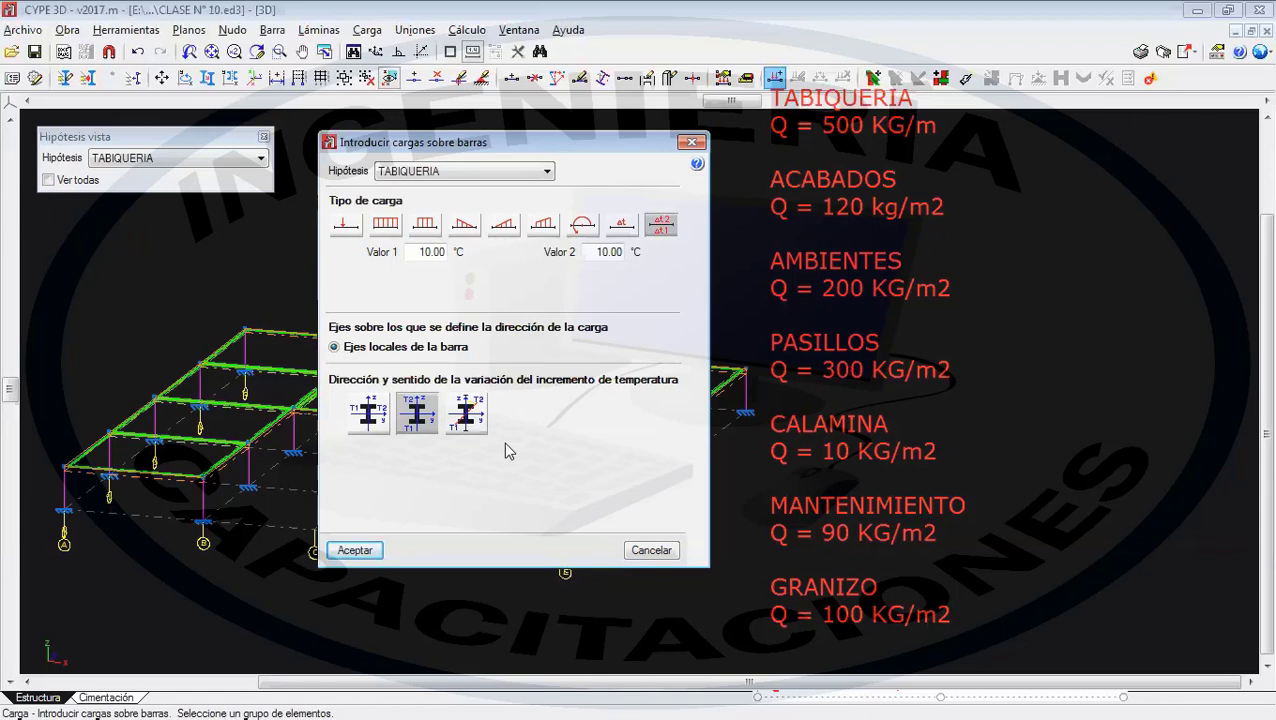
- Apply a uniform TABIQUERIA load of 0.5 t/m to the selected perimeter beams
{"action": "left_click", "coordinate": [386, 224]}
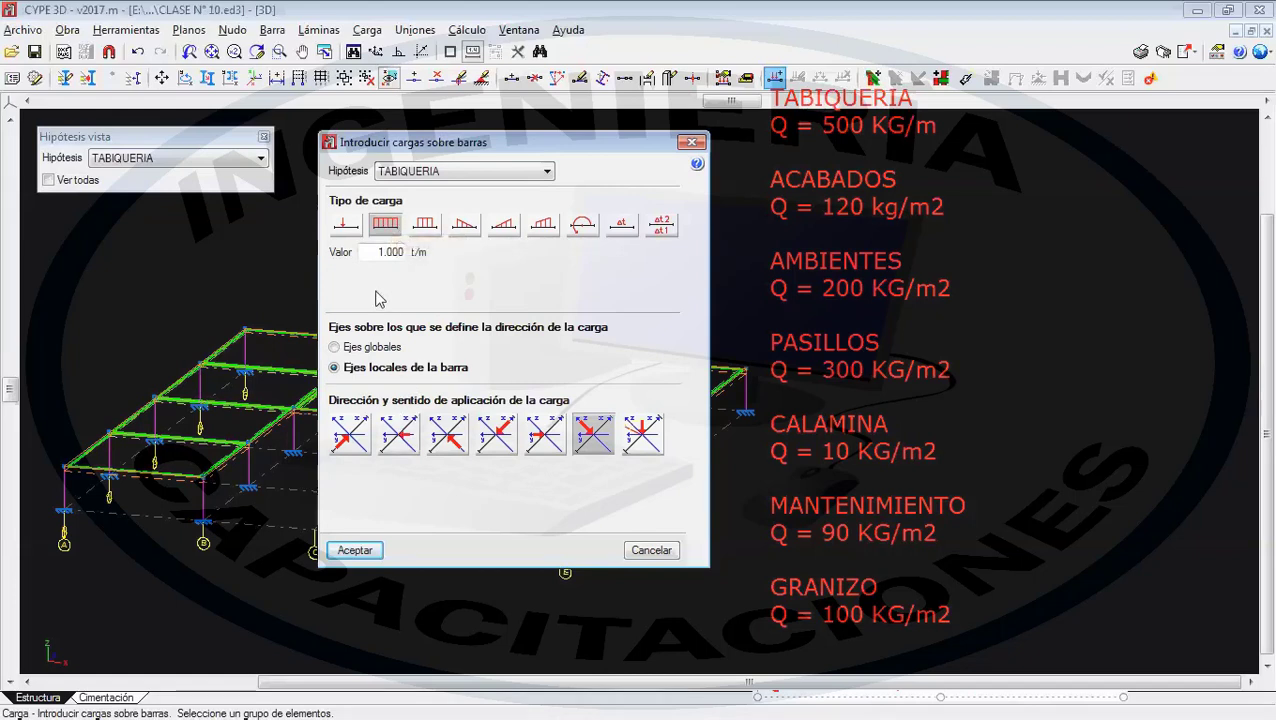
{"action": "double_click", "coordinate": [370, 252]}
{"action": "type", "text": "0.5"}
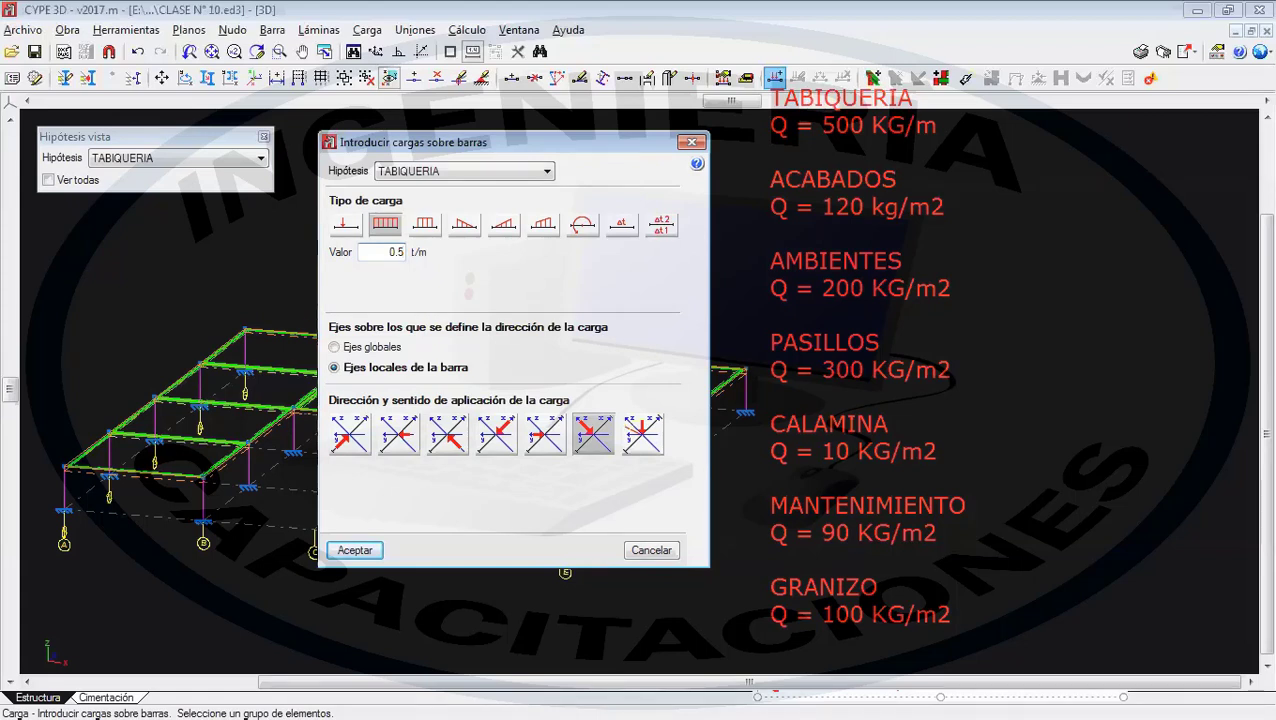
{"action": "left_click", "coordinate": [354, 550]}
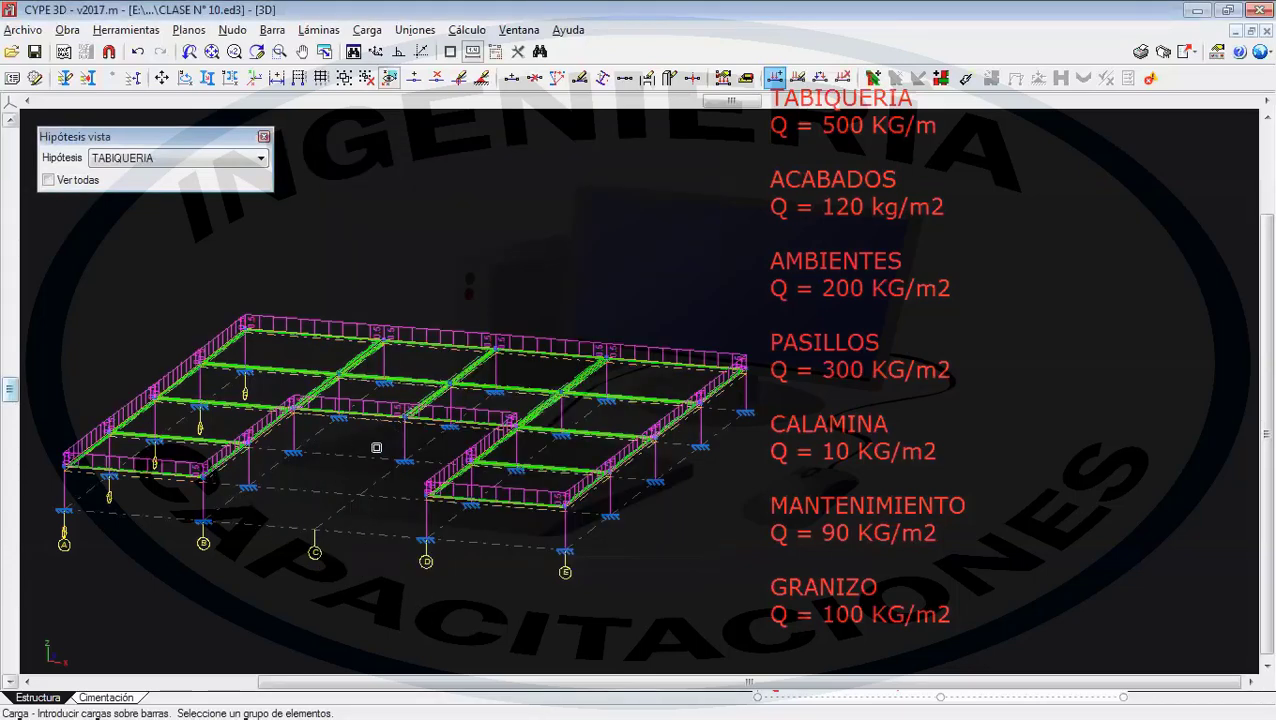
- Examine the TABIQUERIA line loads on the perimeter beams of the structure
{"action": "scroll", "coordinate": [376, 447], "scroll_direction": "up", "scroll_amount": 5}
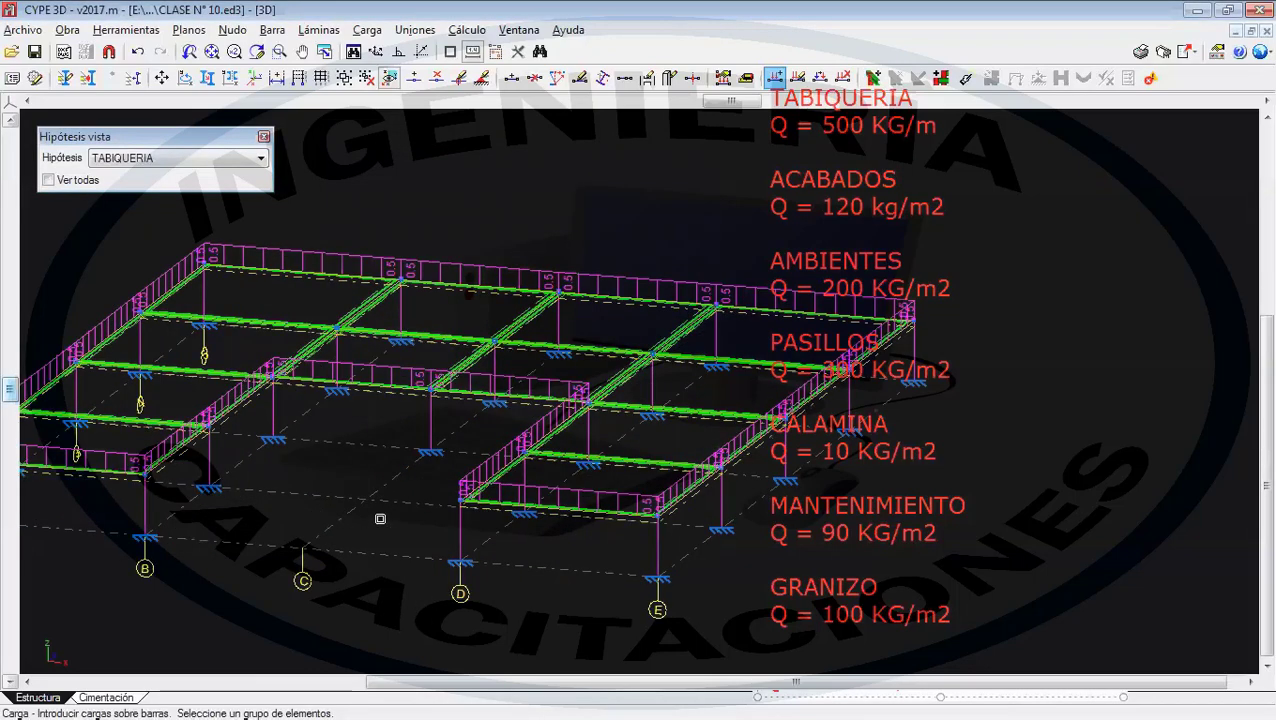
{"action": "scroll", "coordinate": [465, 534], "scroll_direction": "up", "scroll_amount": 1}
{"action": "middle_click_drag", "start_coordinate": [465, 534], "coordinate": [175, 535]}
{"action": "scroll", "coordinate": [641, 510], "scroll_direction": "up", "scroll_amount": 3}
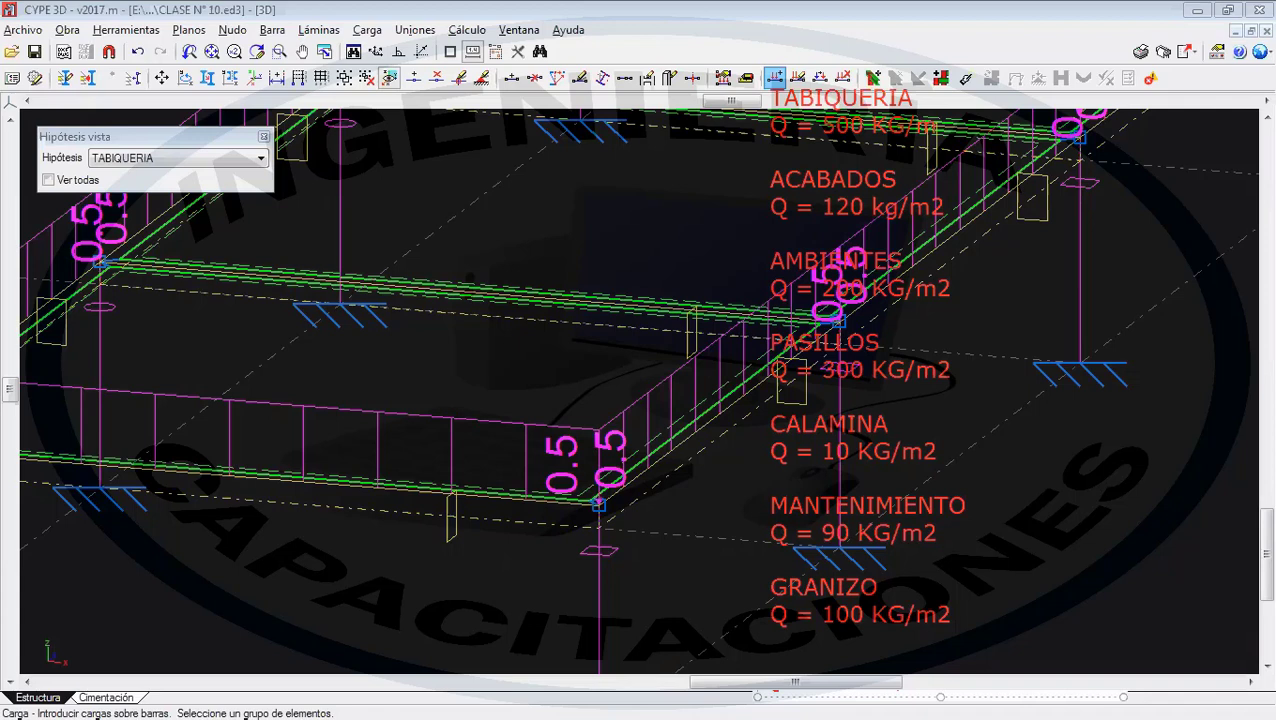
{"action": "scroll", "coordinate": [506, 314], "scroll_direction": "down", "scroll_amount": 1}
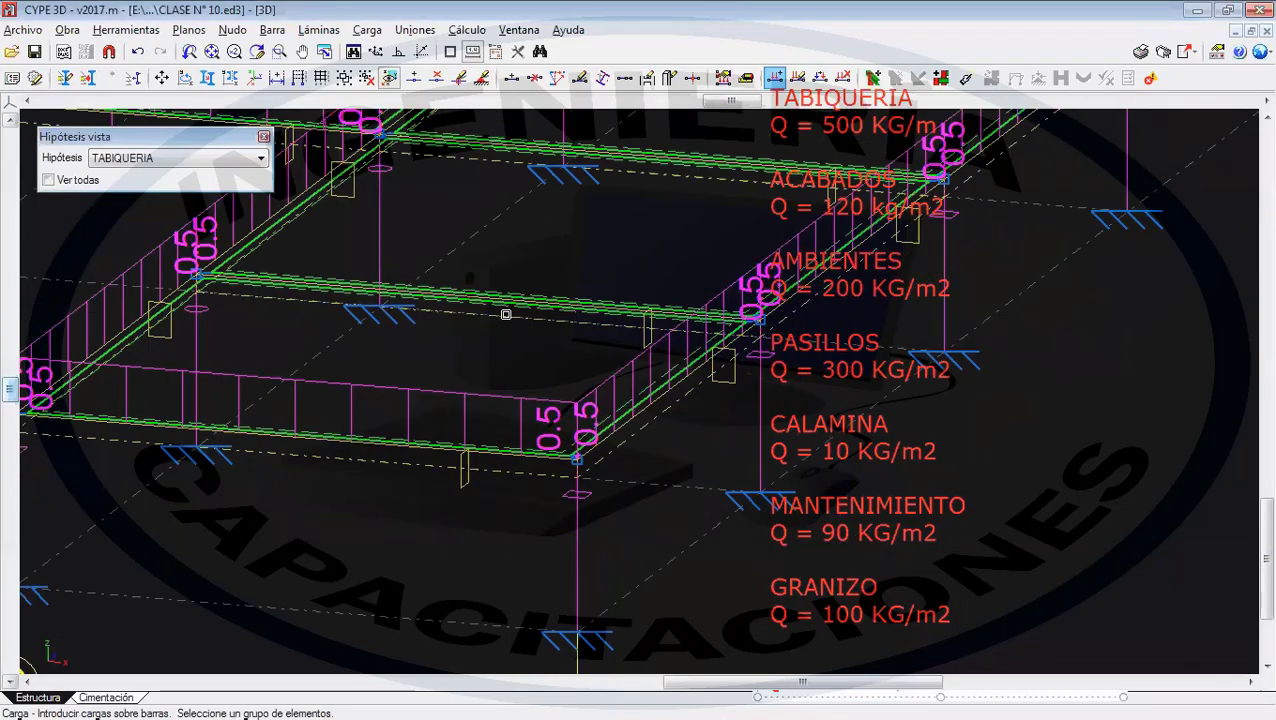
{"action": "scroll", "coordinate": [506, 314], "scroll_direction": "down", "scroll_amount": 5}
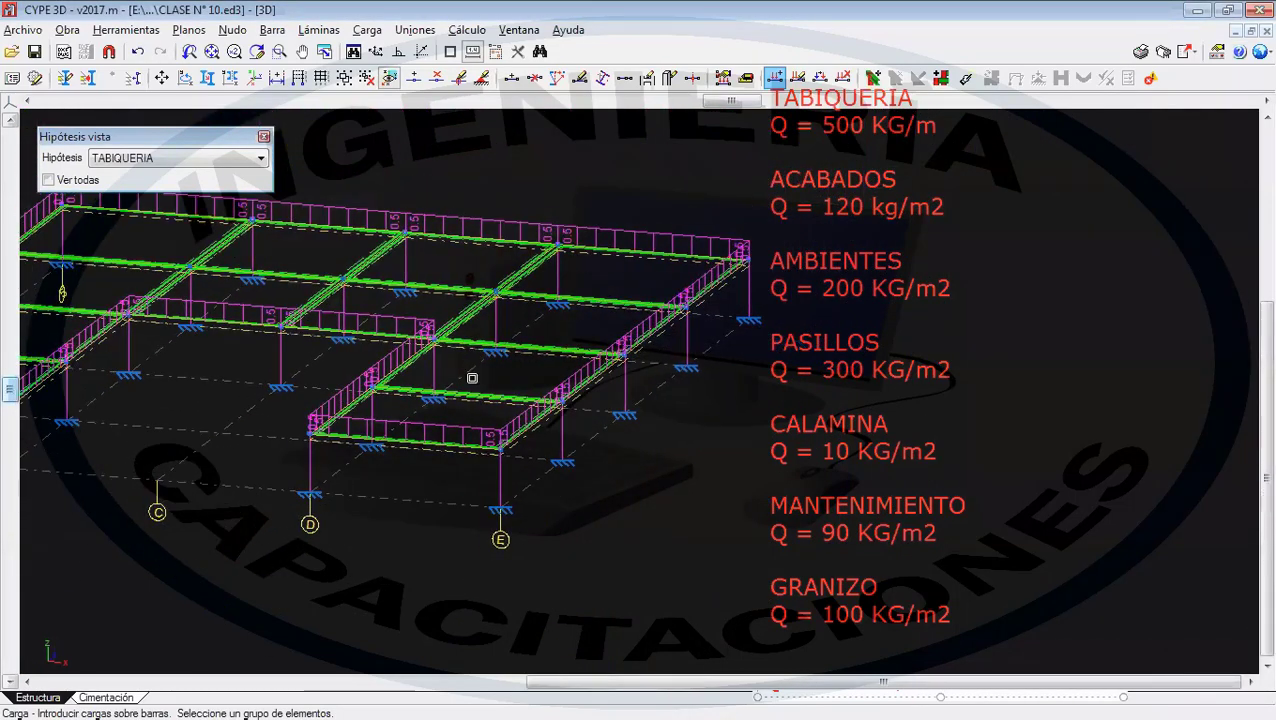
{"action": "scroll", "coordinate": [480, 378], "scroll_direction": "down", "scroll_amount": 3}
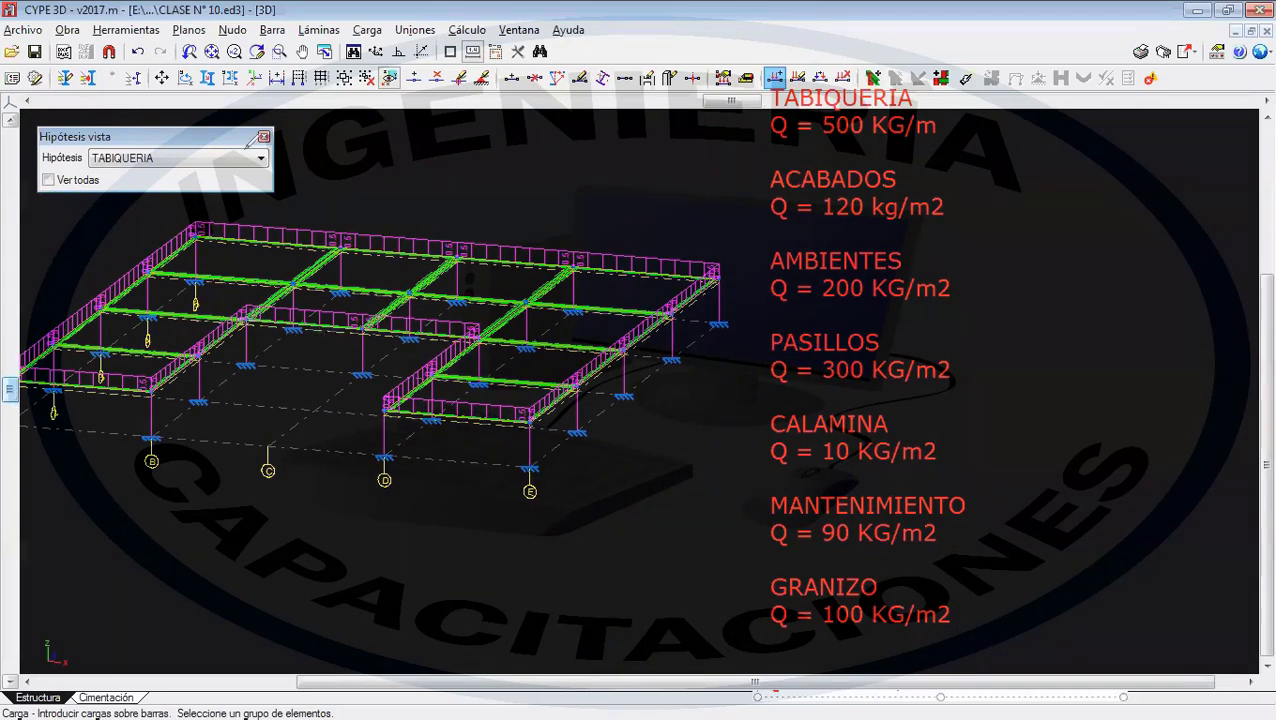
{"action": "left_click", "coordinate": [233, 262]}
{"action": "left_click", "coordinate": [214, 302]}
{"action": "left_click", "coordinate": [168, 330]}
{"action": "left_click", "coordinate": [124, 363]}
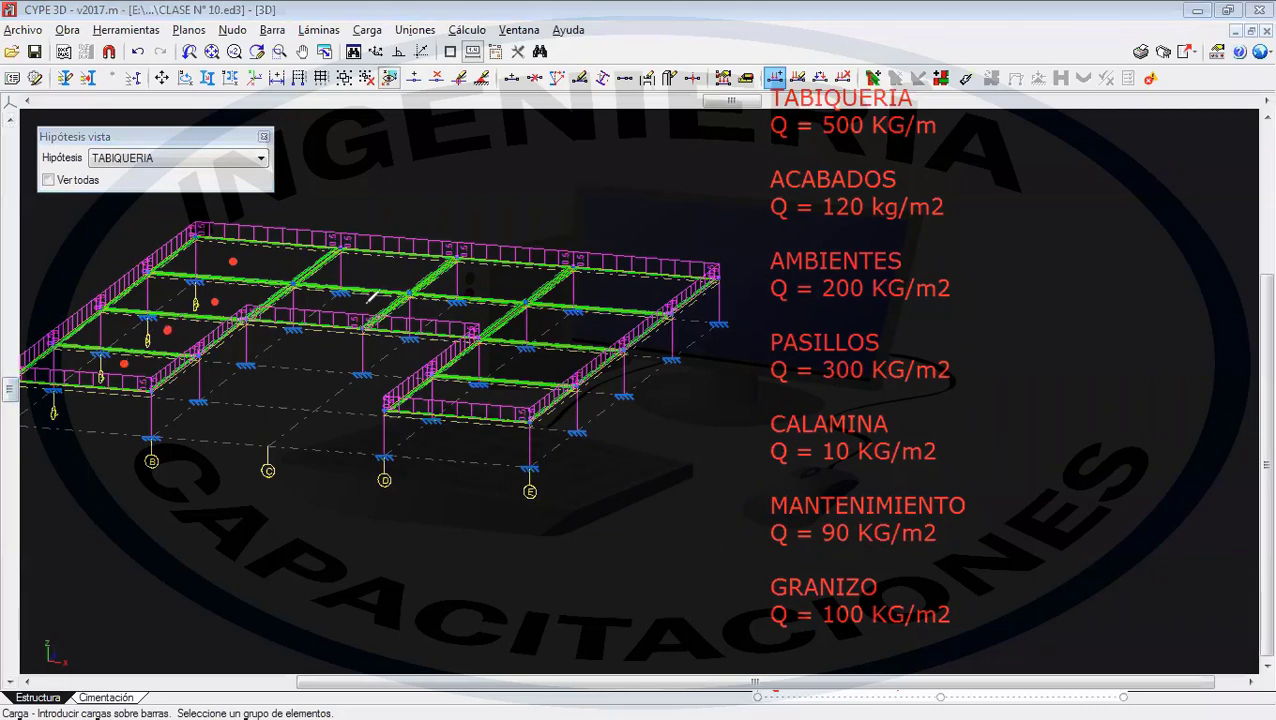
{"action": "left_click", "coordinate": [391, 265]}
{"action": "left_click", "coordinate": [346, 301]}
{"action": "left_click", "coordinate": [467, 281]}
{"action": "left_click", "coordinate": [463, 314]}
{"action": "left_click", "coordinate": [598, 286]}
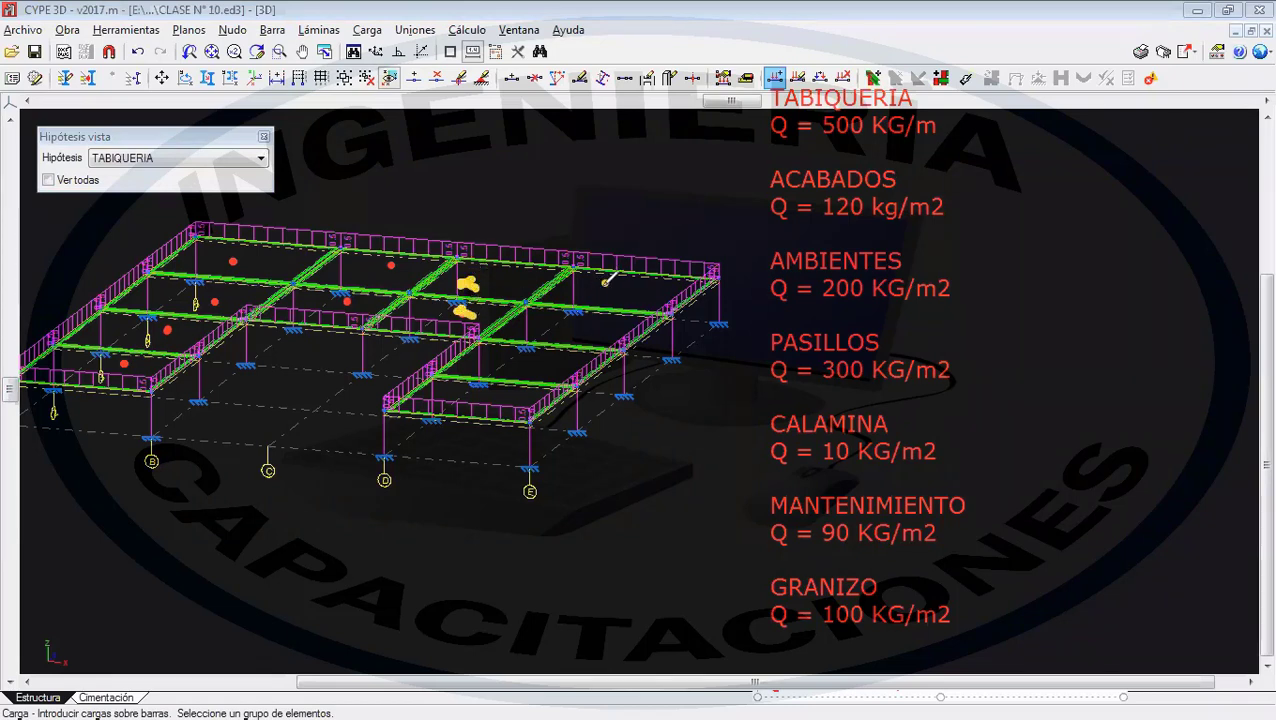
{"action": "left_click", "coordinate": [560, 330]}
{"action": "left_click", "coordinate": [526, 358]}
{"action": "left_click", "coordinate": [483, 396]}
- Begin introducing shell loads on the six slabs between grids A and C, assigned to the ACABADOS hypothesis
{"action": "left_click", "coordinate": [367, 30]}
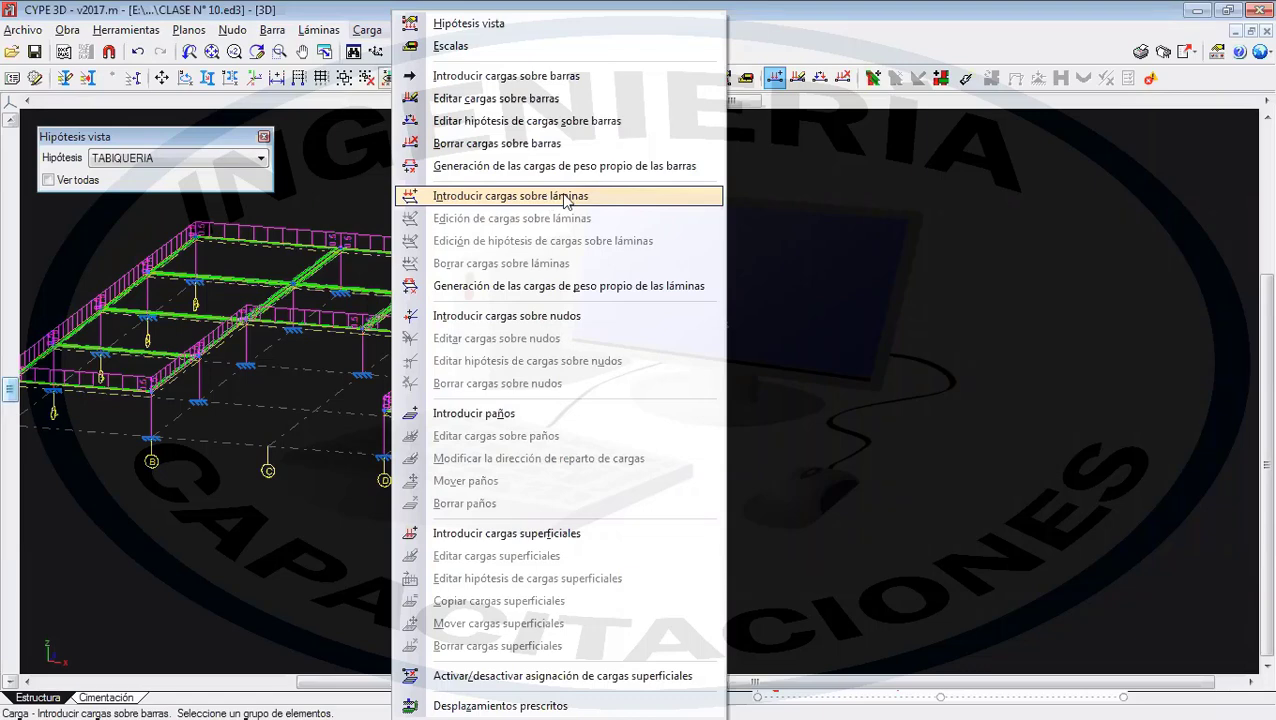
{"action": "left_click", "coordinate": [565, 198]}
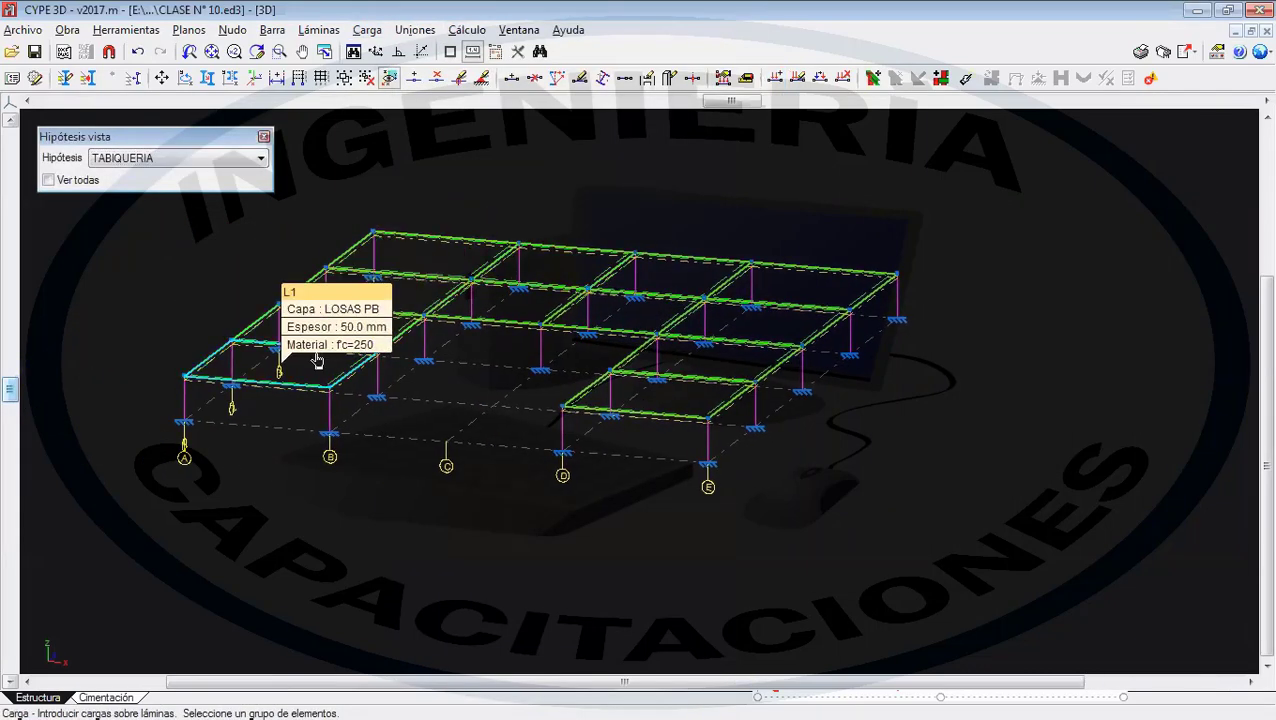
{"action": "left_click", "coordinate": [317, 360]}
{"action": "left_click", "coordinate": [348, 337]}
{"action": "left_click", "coordinate": [384, 300]}
{"action": "left_click", "coordinate": [418, 267]}
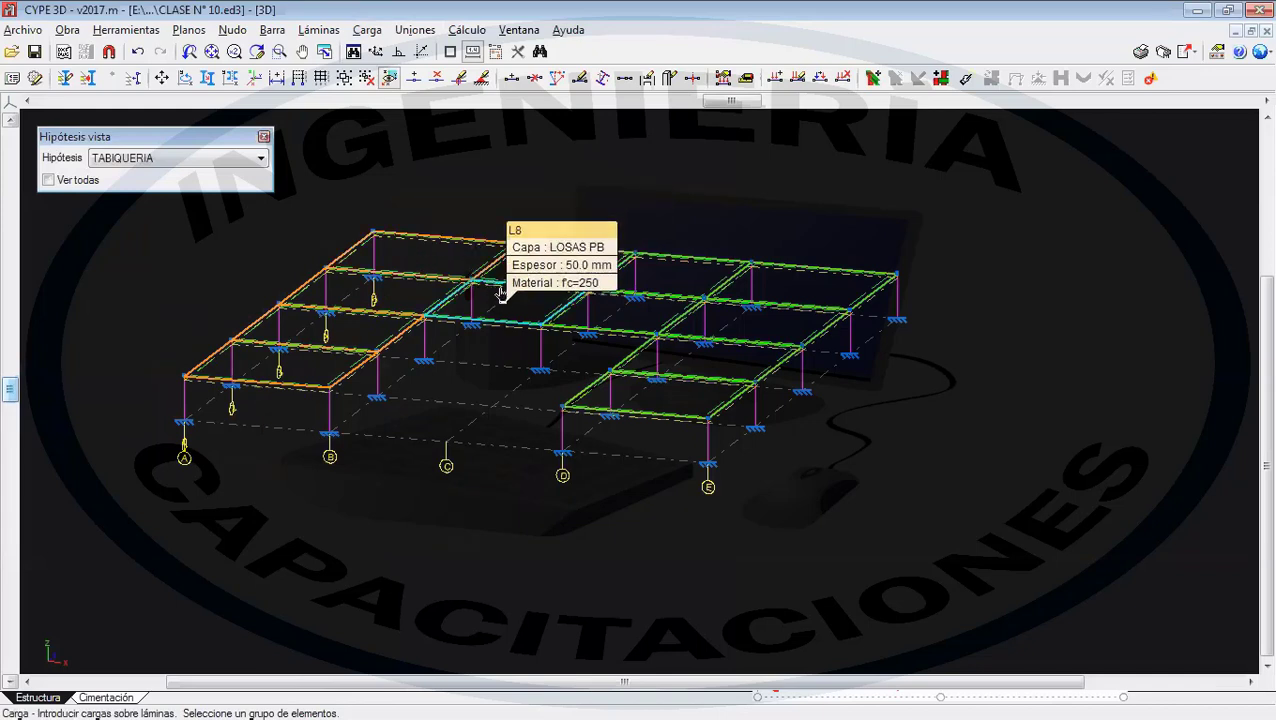
{"action": "right_click", "coordinate": [555, 275]}
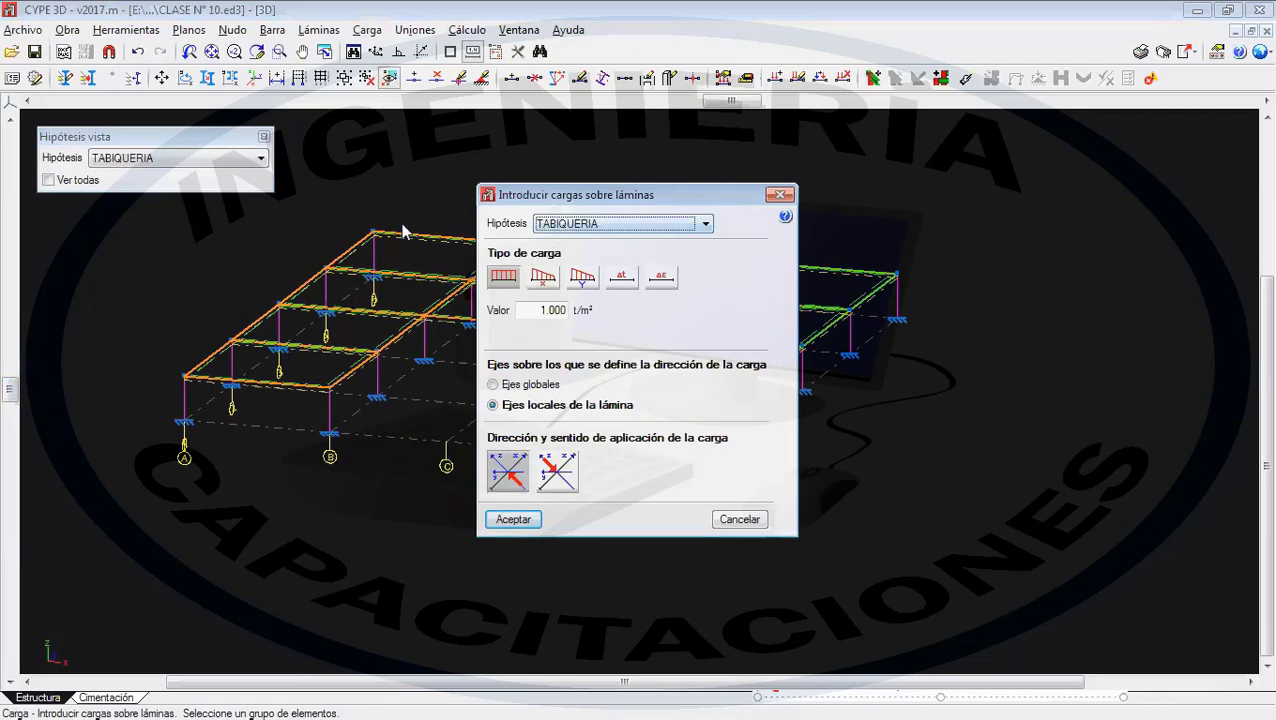
{"action": "left_click", "coordinate": [638, 236]}
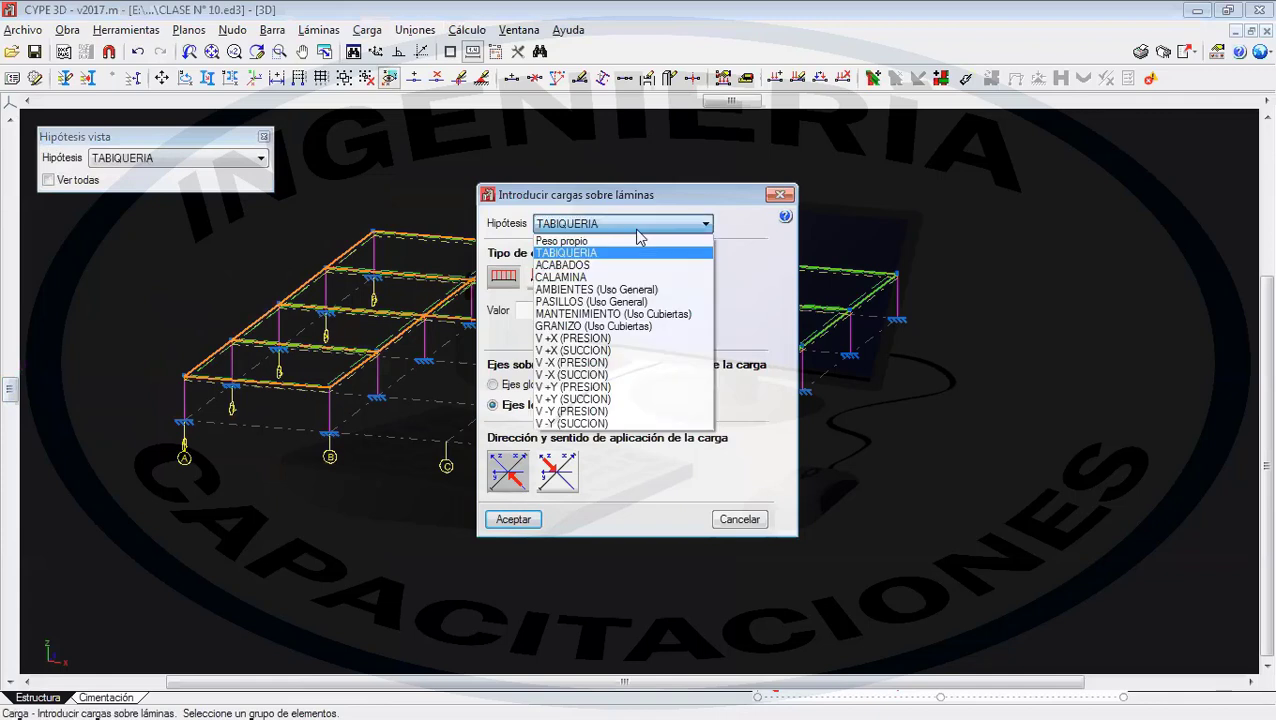
{"action": "left_click", "coordinate": [572, 265]}
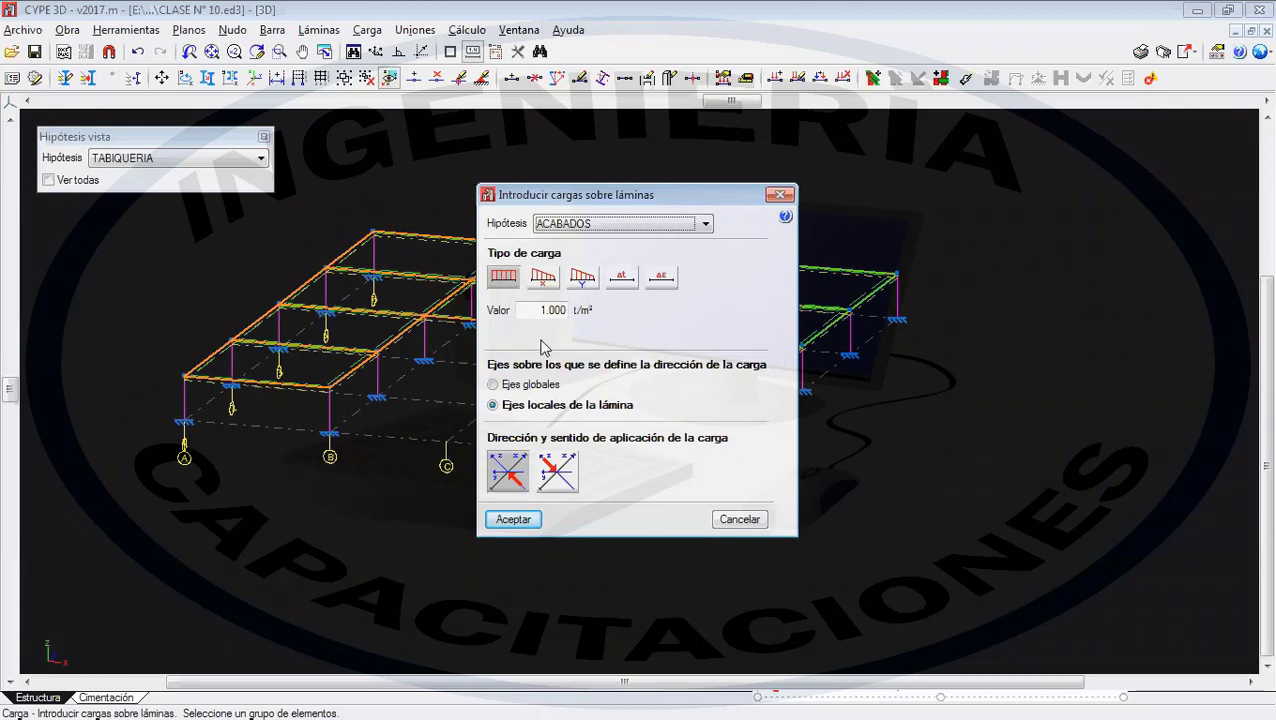
- Review the X and Y variable, temperature and strain load types for the slabs, returning to the uniform type
{"action": "left_click", "coordinate": [541, 286]}
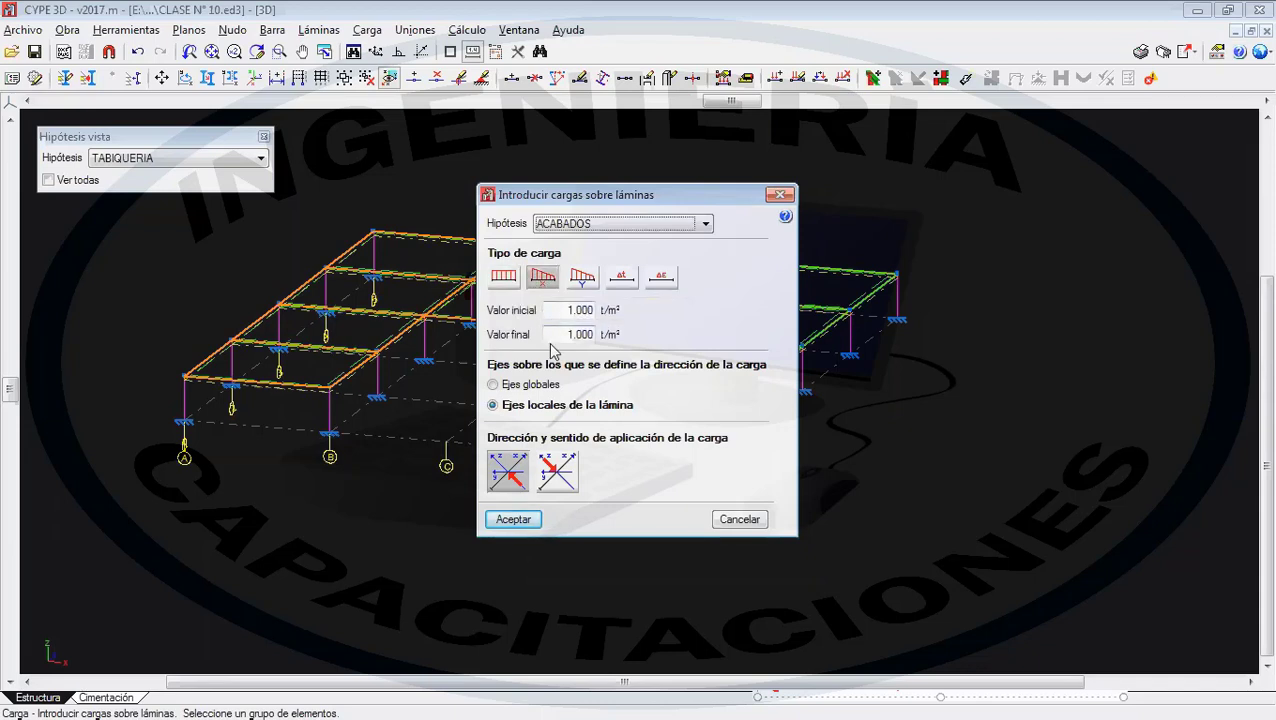
{"action": "left_click", "coordinate": [567, 306]}
{"action": "left_click", "coordinate": [566, 333]}
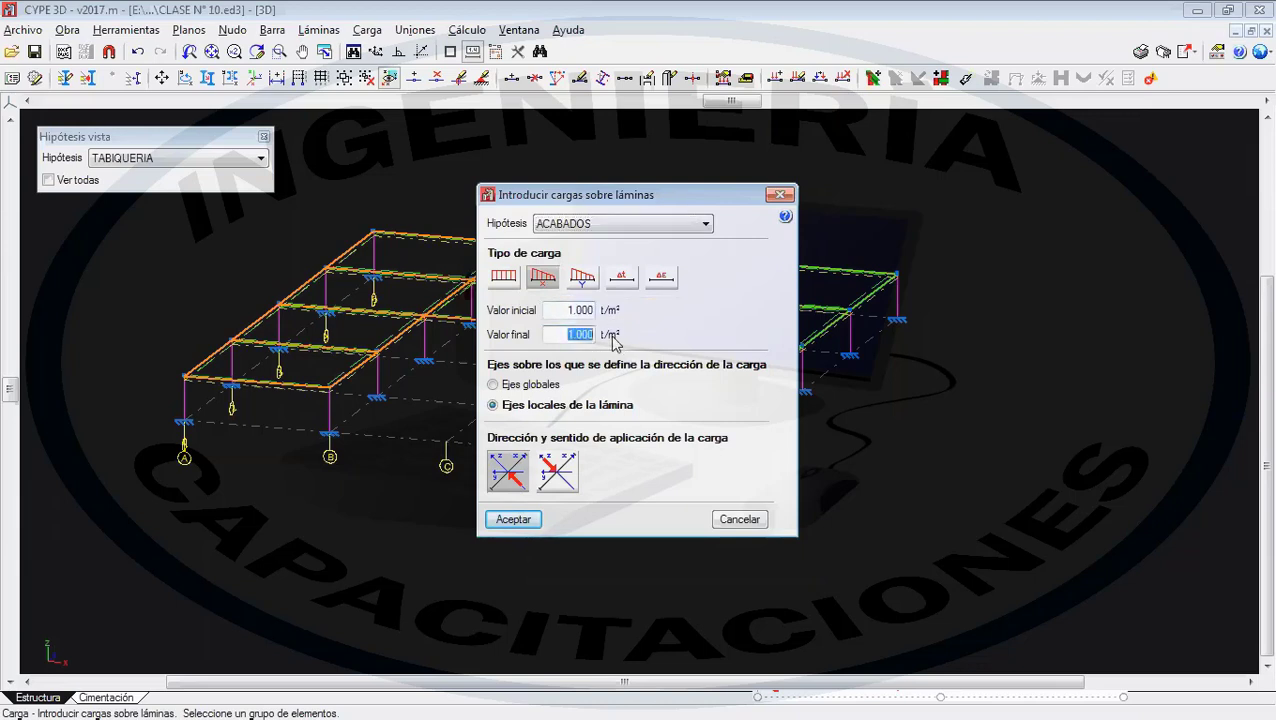
{"action": "left_click", "coordinate": [583, 280]}
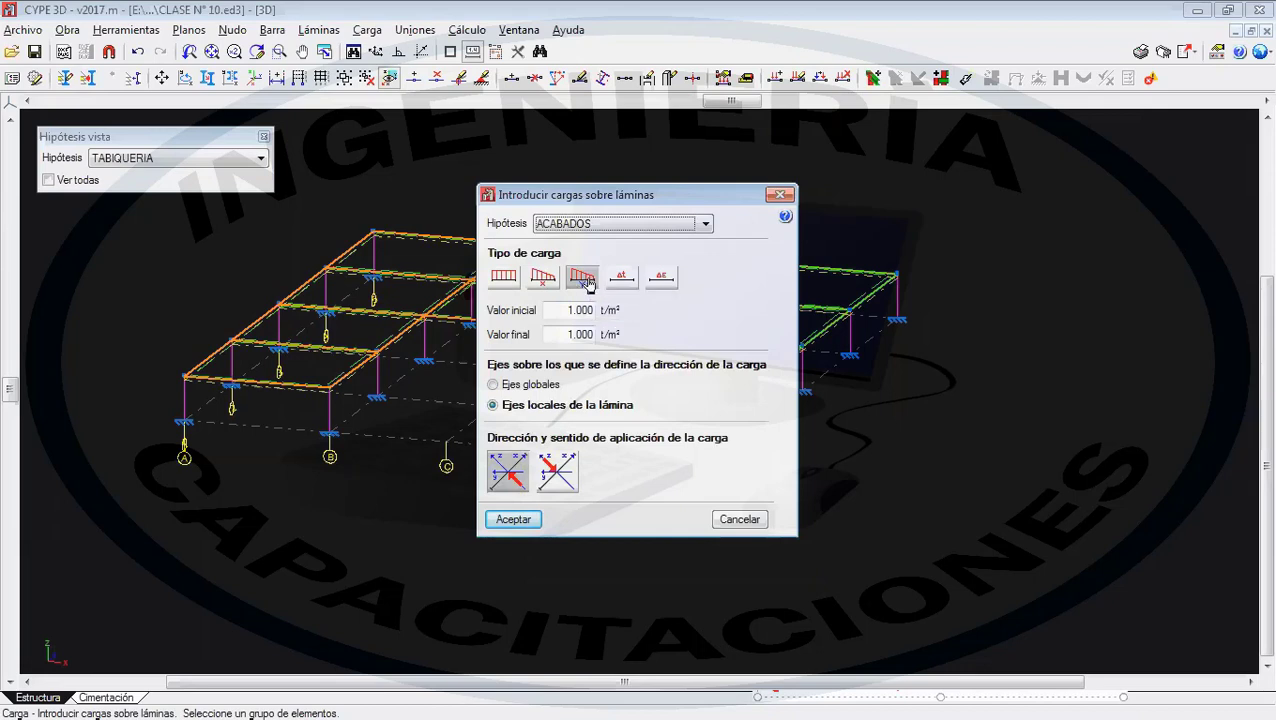
{"action": "left_click", "coordinate": [629, 283]}
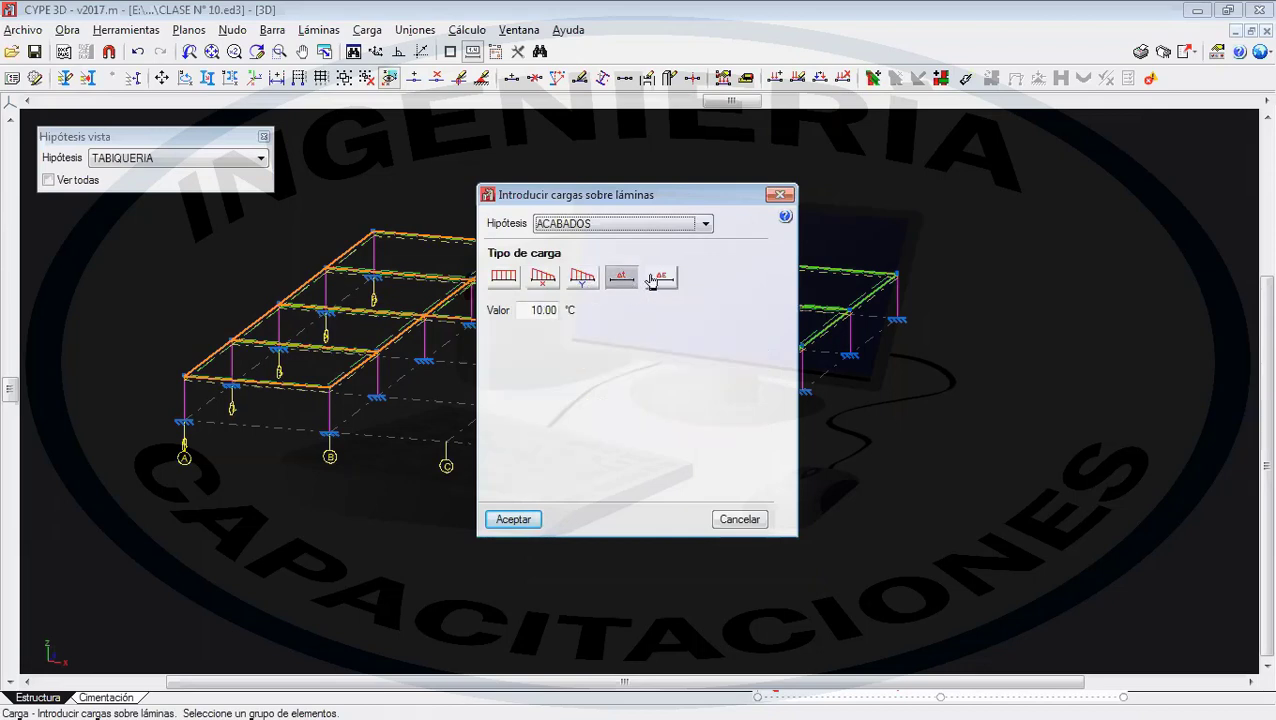
{"action": "left_click", "coordinate": [658, 280]}
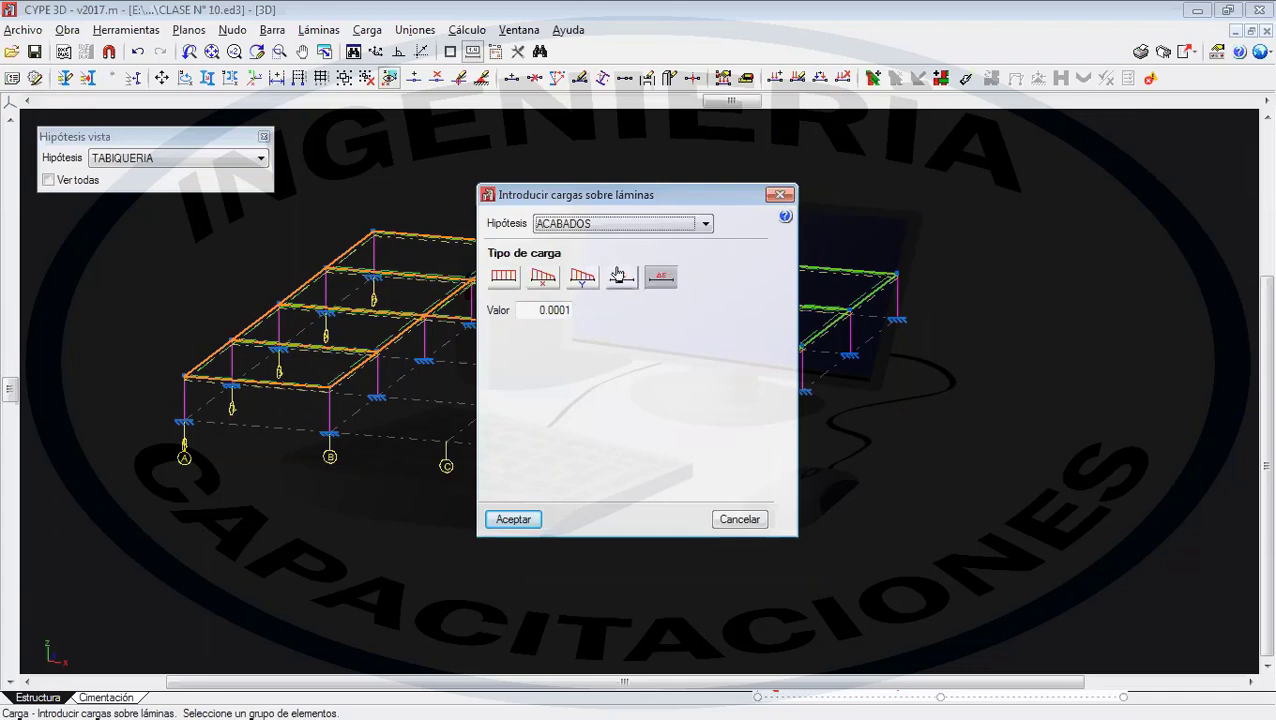
{"action": "left_click", "coordinate": [620, 281]}
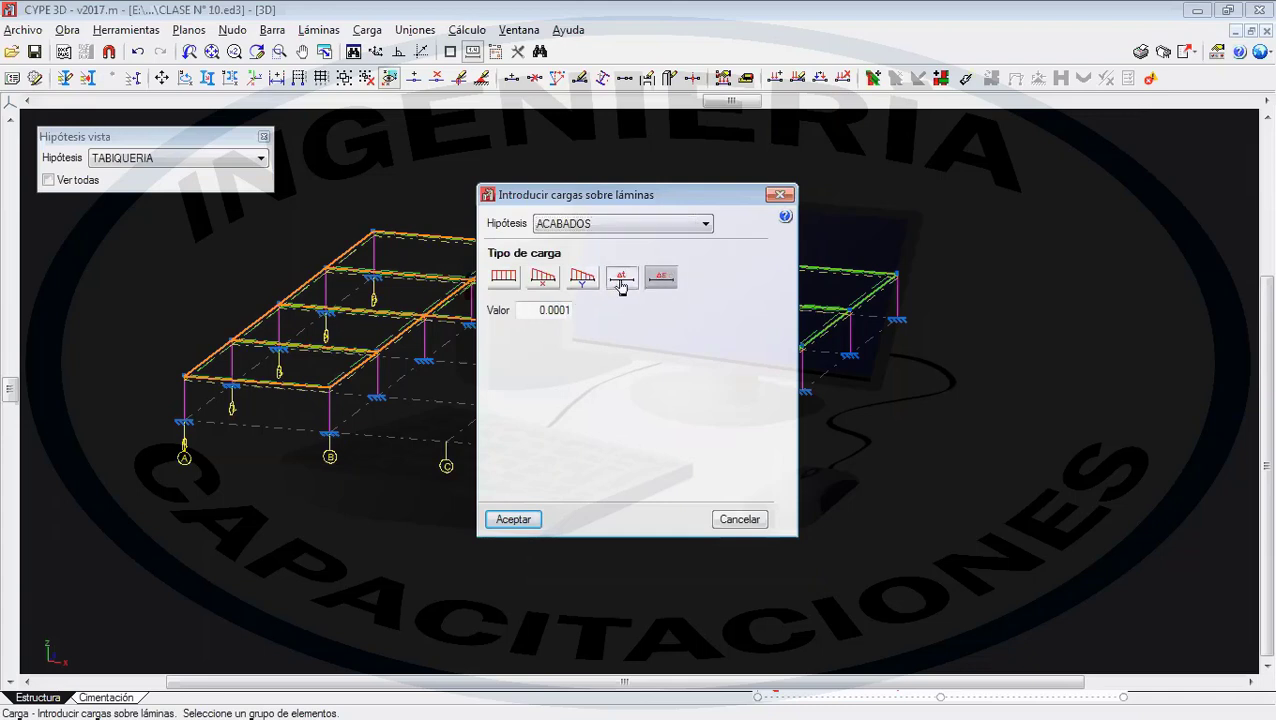
{"action": "left_click", "coordinate": [546, 285]}
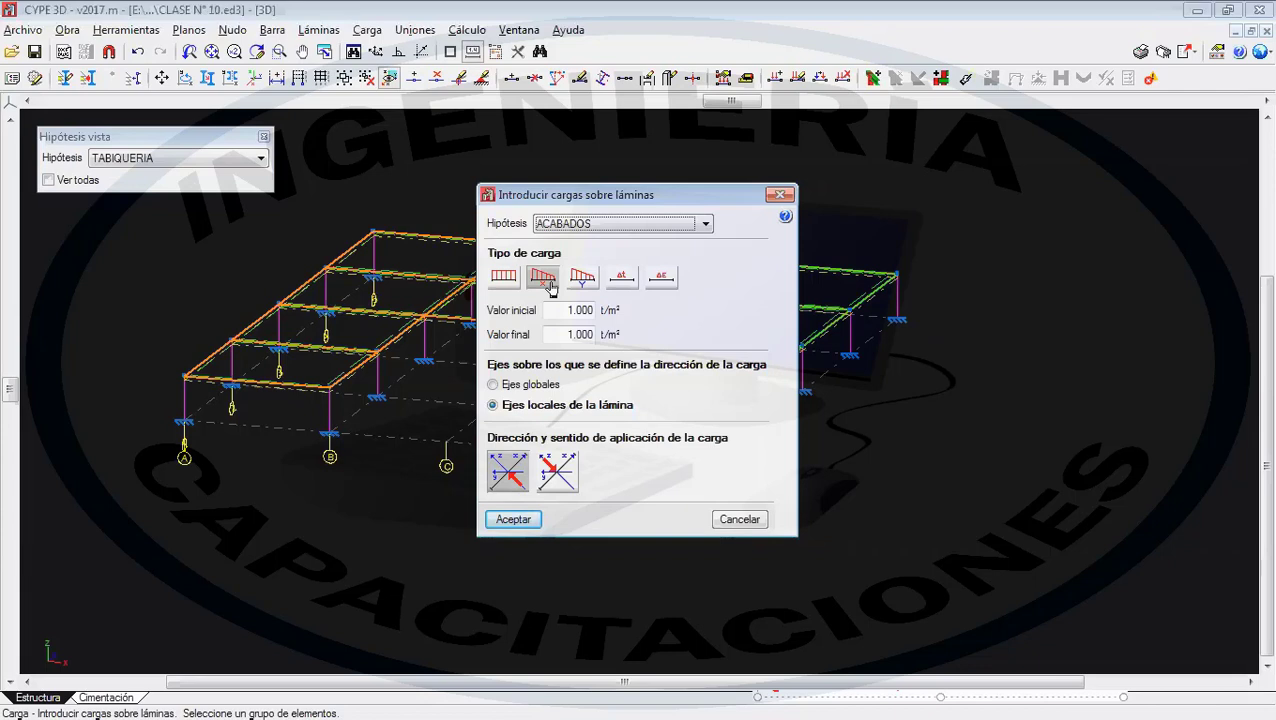
{"action": "left_click_drag", "start_coordinate": [563, 313], "coordinate": [593, 336]}
{"action": "left_click", "coordinate": [512, 283]}
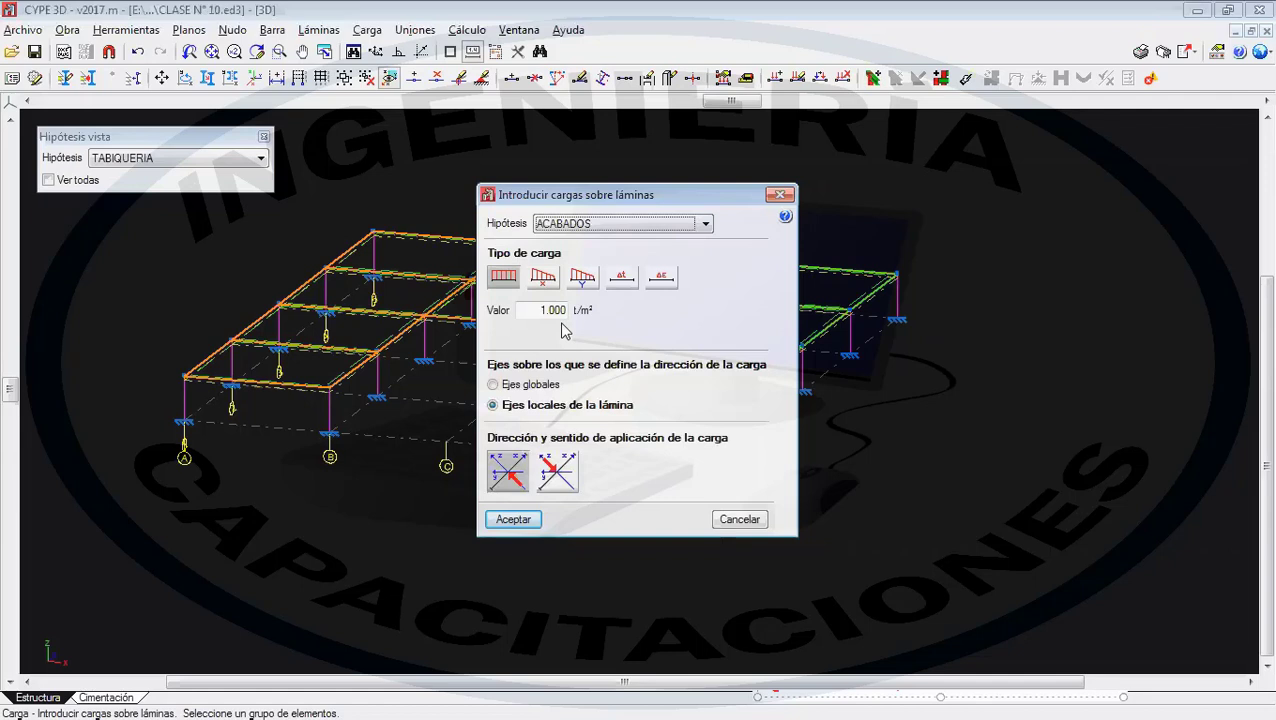
- Apply the uniform 1.000 t/m² load to the selected slabs along the global axes in the negative Z direction
{"action": "left_click", "coordinate": [531, 385]}
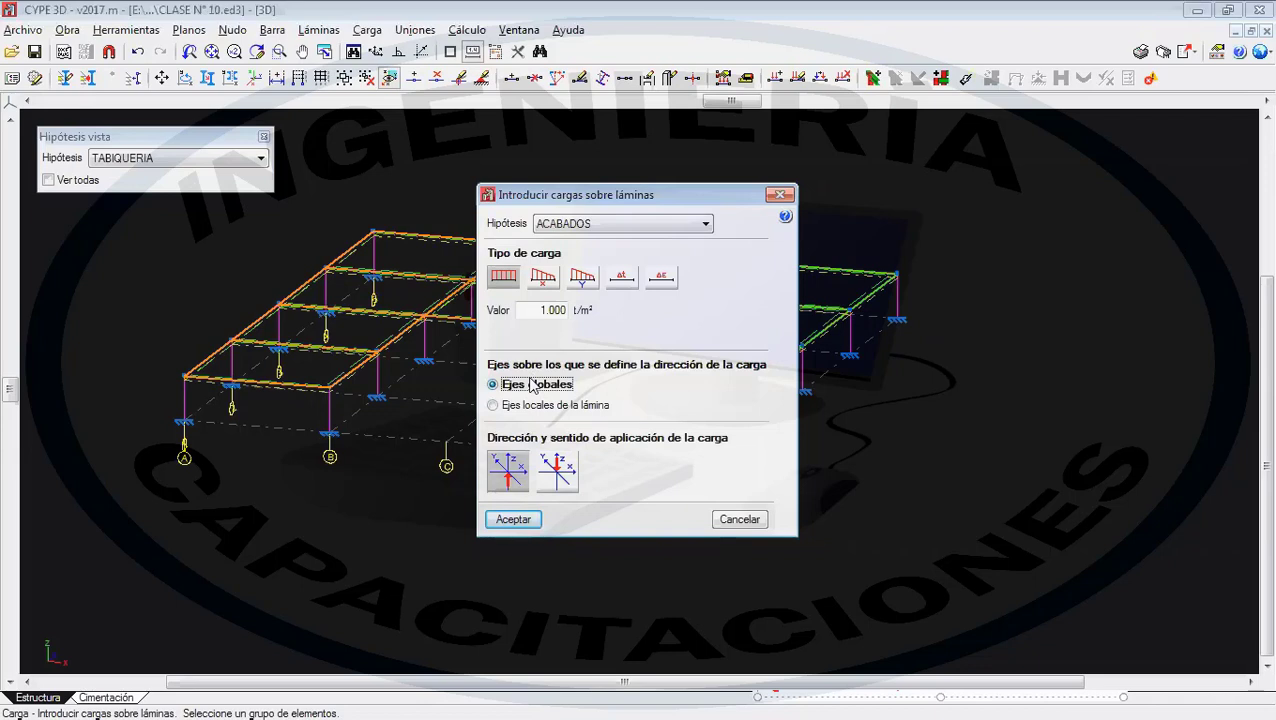
{"action": "left_click", "coordinate": [559, 464]}
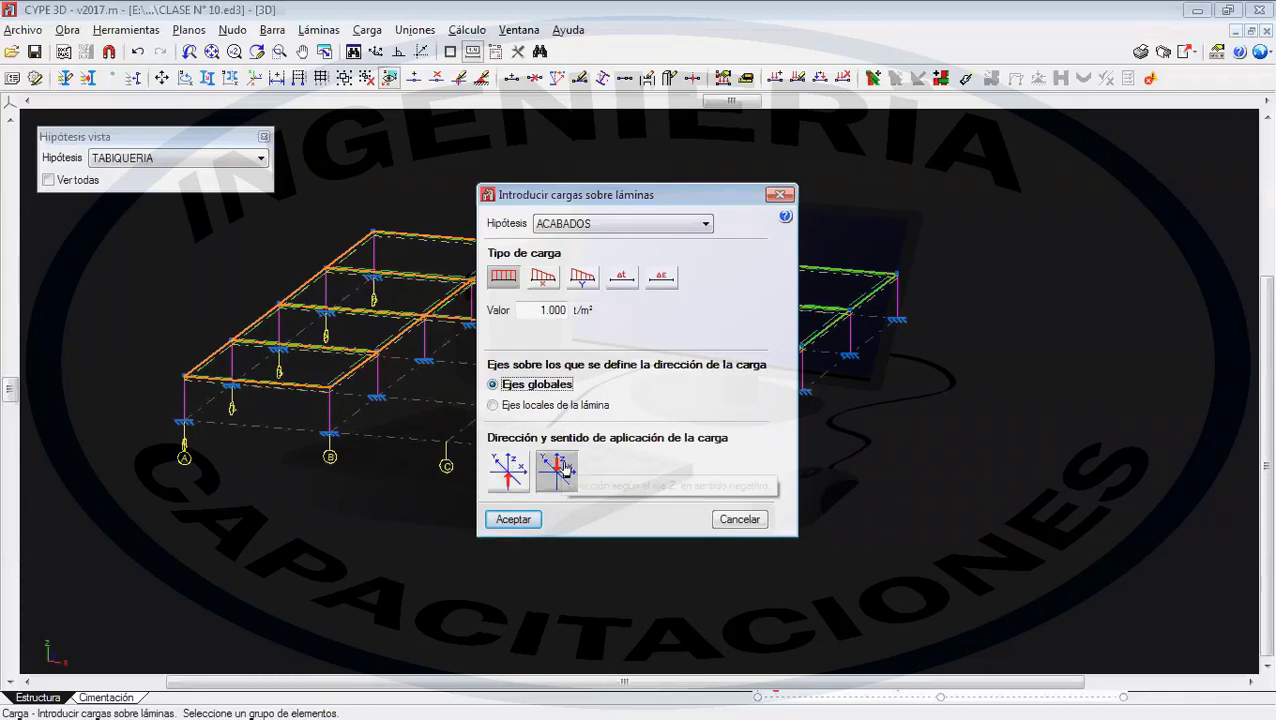
{"action": "left_click", "coordinate": [506, 468]}
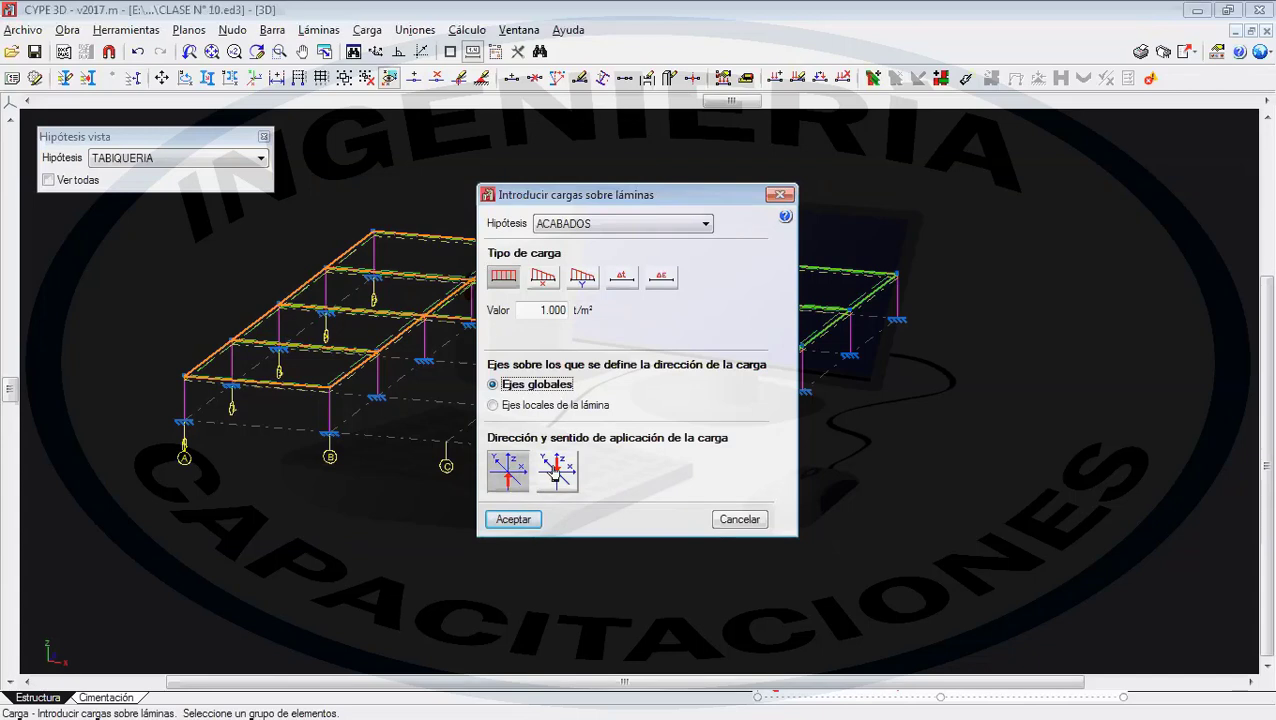
{"action": "left_click", "coordinate": [556, 470]}
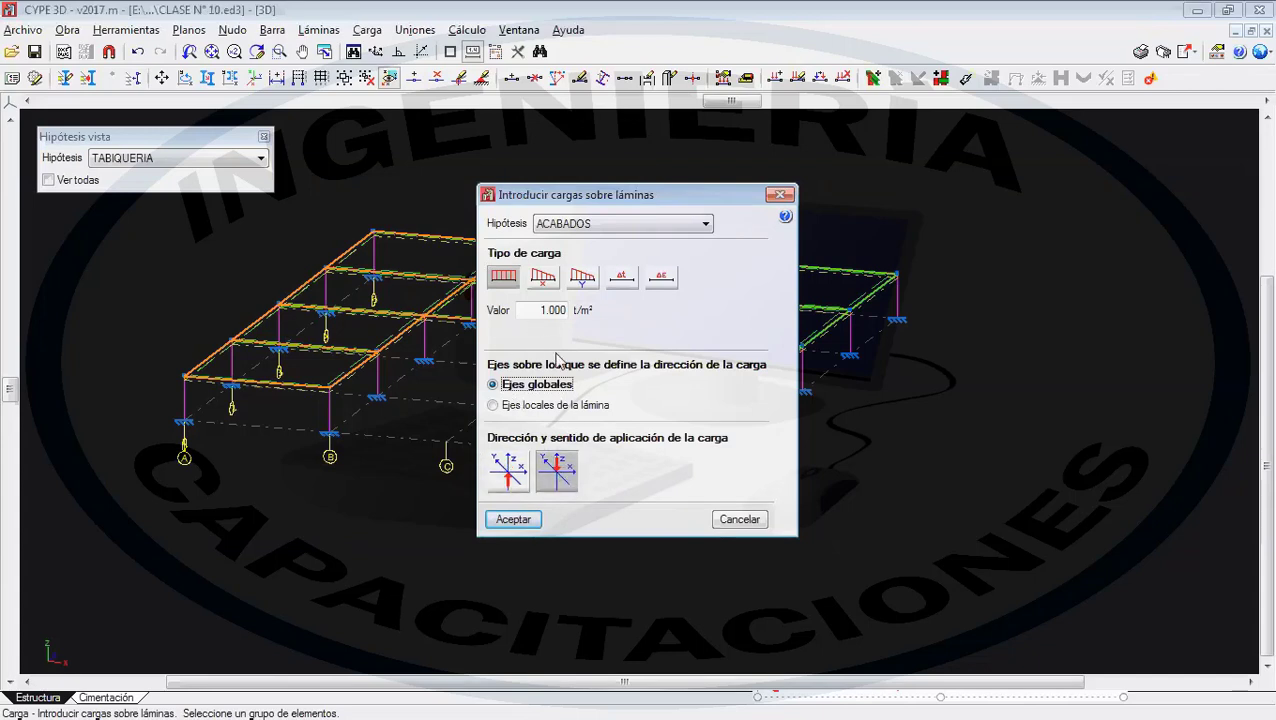
{"action": "left_click", "coordinate": [511, 520]}
- Display the ACABADOS hypothesis in the 3D view and inspect the loads on the slabs between grids A and C
{"action": "scroll", "coordinate": [340, 385], "scroll_direction": "up", "scroll_amount": 5}
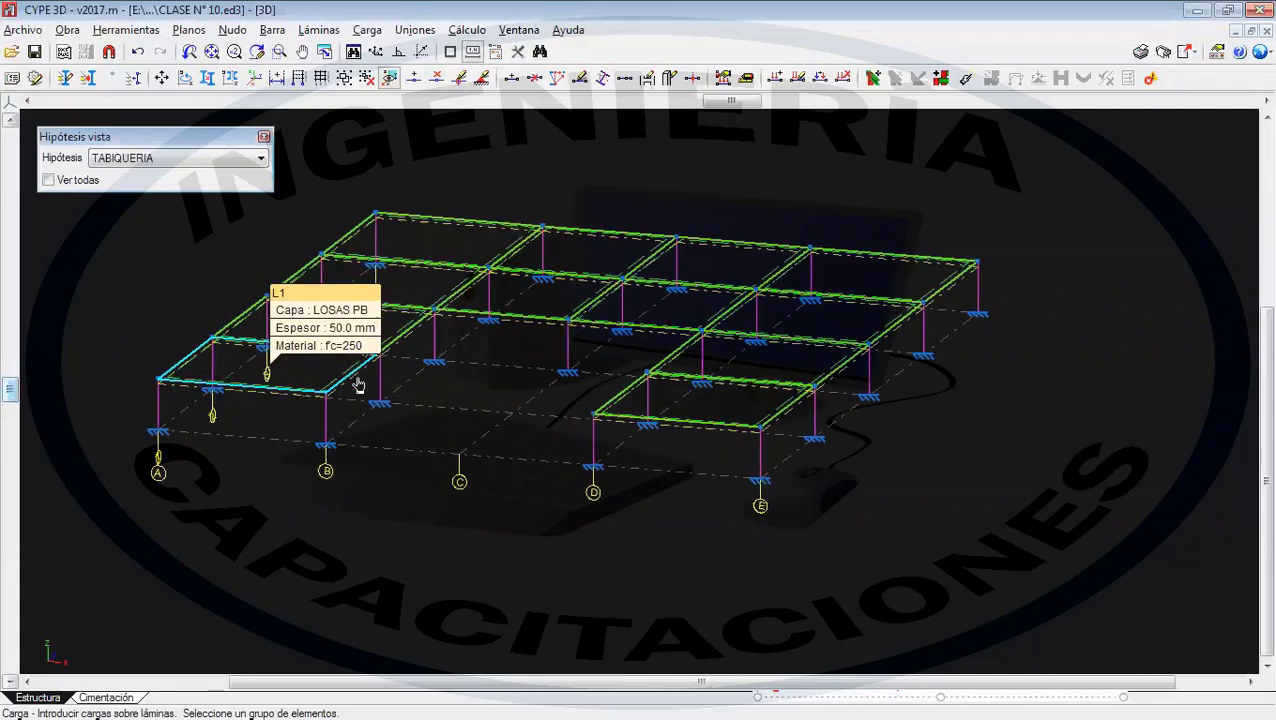
{"action": "scroll", "coordinate": [298, 405], "scroll_direction": "up", "scroll_amount": 4}
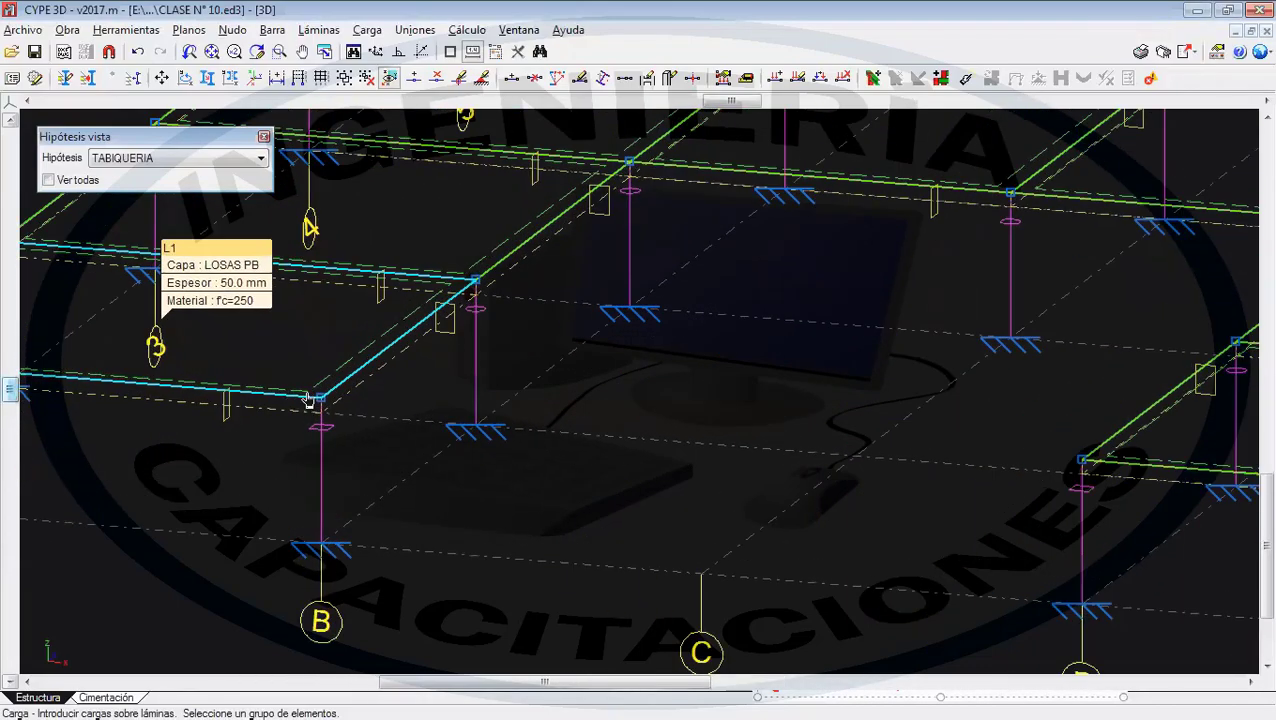
{"action": "scroll", "coordinate": [312, 398], "scroll_direction": "down", "scroll_amount": 6}
{"action": "scroll", "coordinate": [312, 398], "scroll_direction": "down", "scroll_amount": 3}
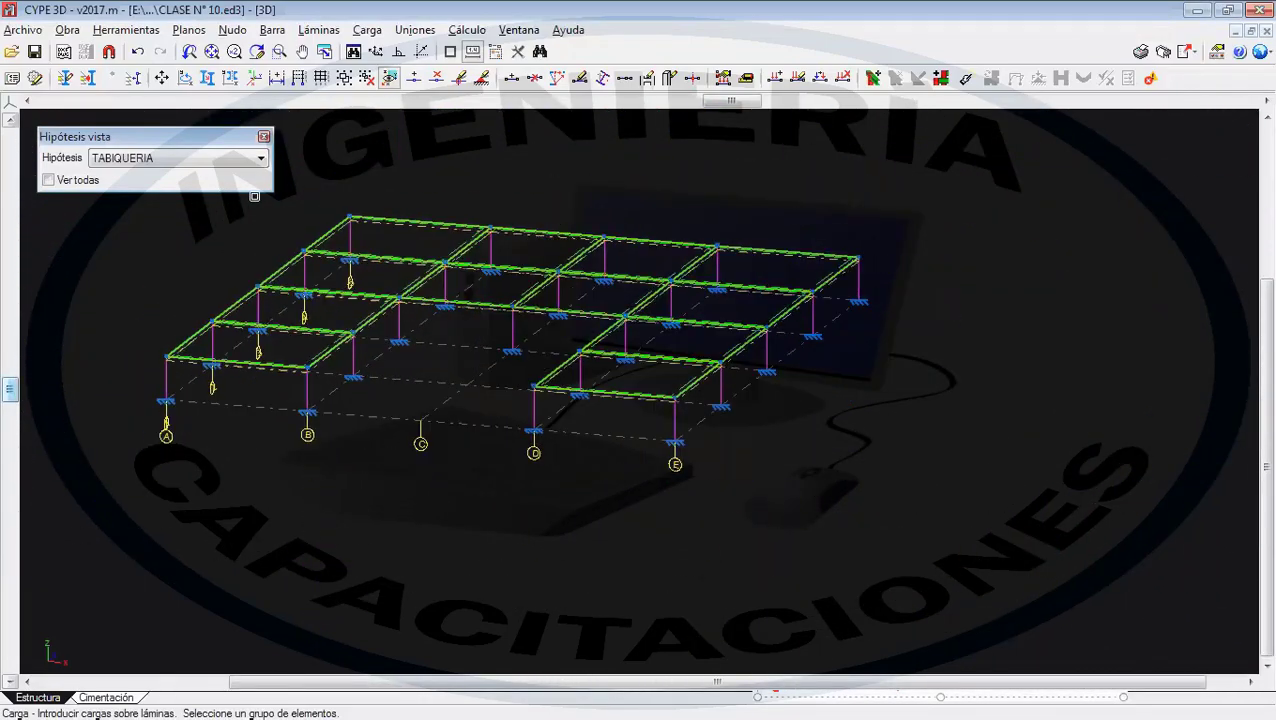
{"action": "left_click", "coordinate": [218, 160]}
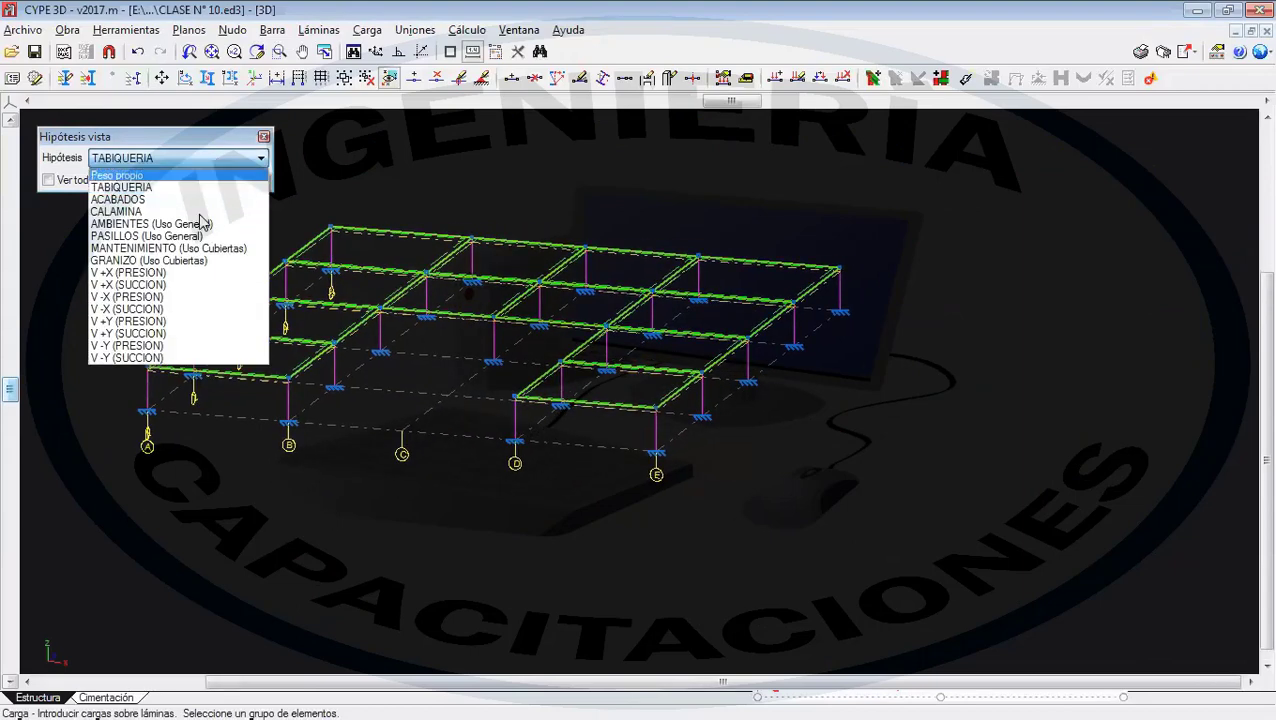
{"action": "left_click", "coordinate": [118, 199]}
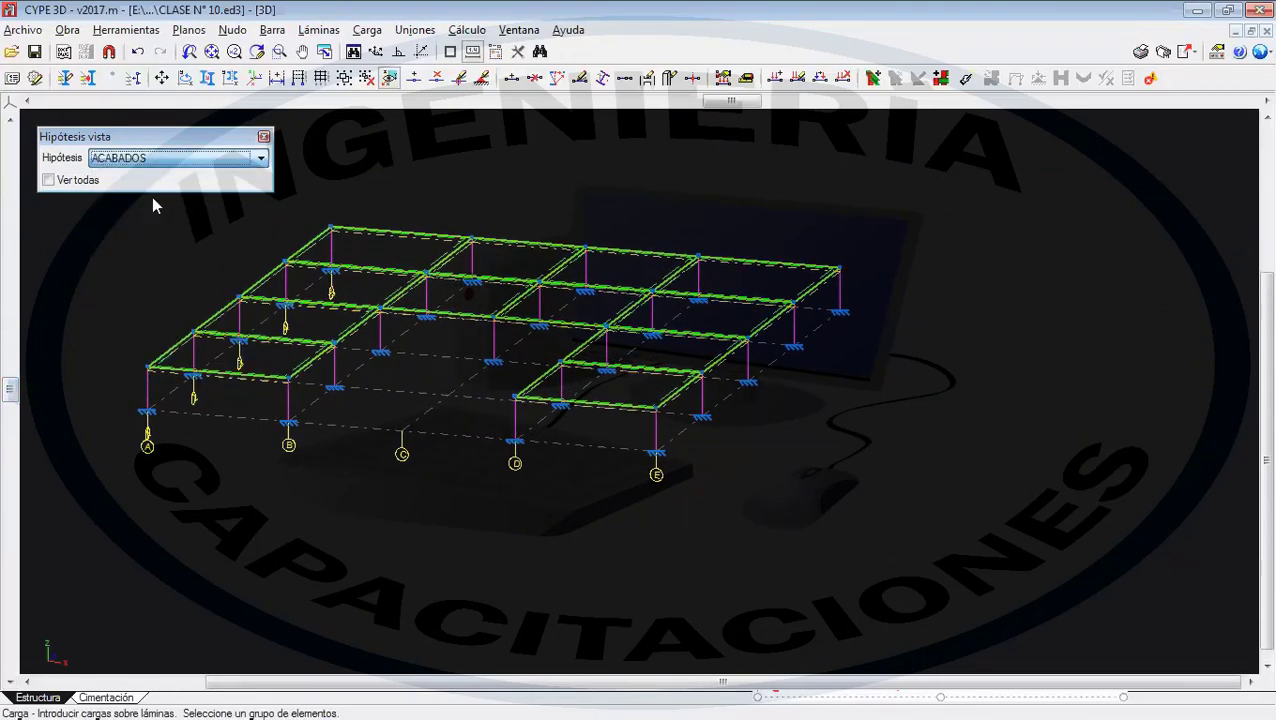
{"action": "scroll", "coordinate": [210, 335], "scroll_direction": "up", "scroll_amount": 1}
{"action": "scroll", "coordinate": [160, 320], "scroll_direction": "up", "scroll_amount": 4}
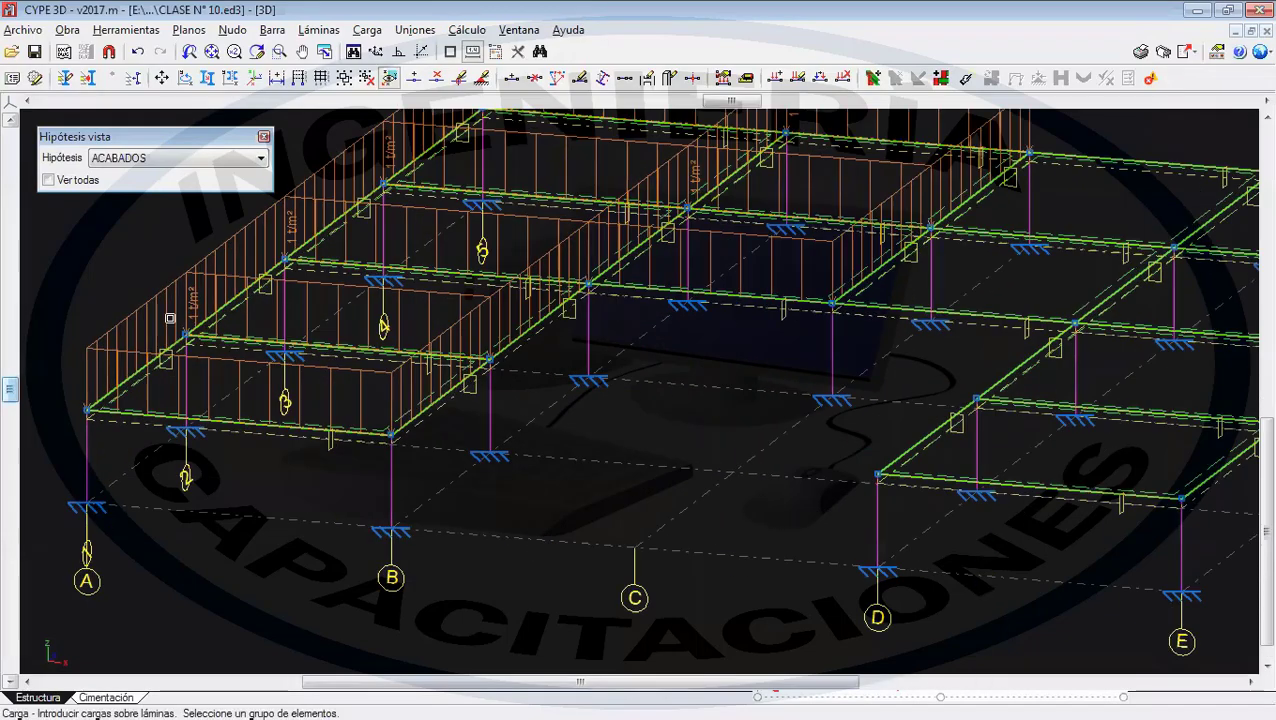
{"action": "scroll", "coordinate": [190, 300], "scroll_direction": "down", "scroll_amount": 3}
{"action": "scroll", "coordinate": [245, 297], "scroll_direction": "down", "scroll_amount": 3}
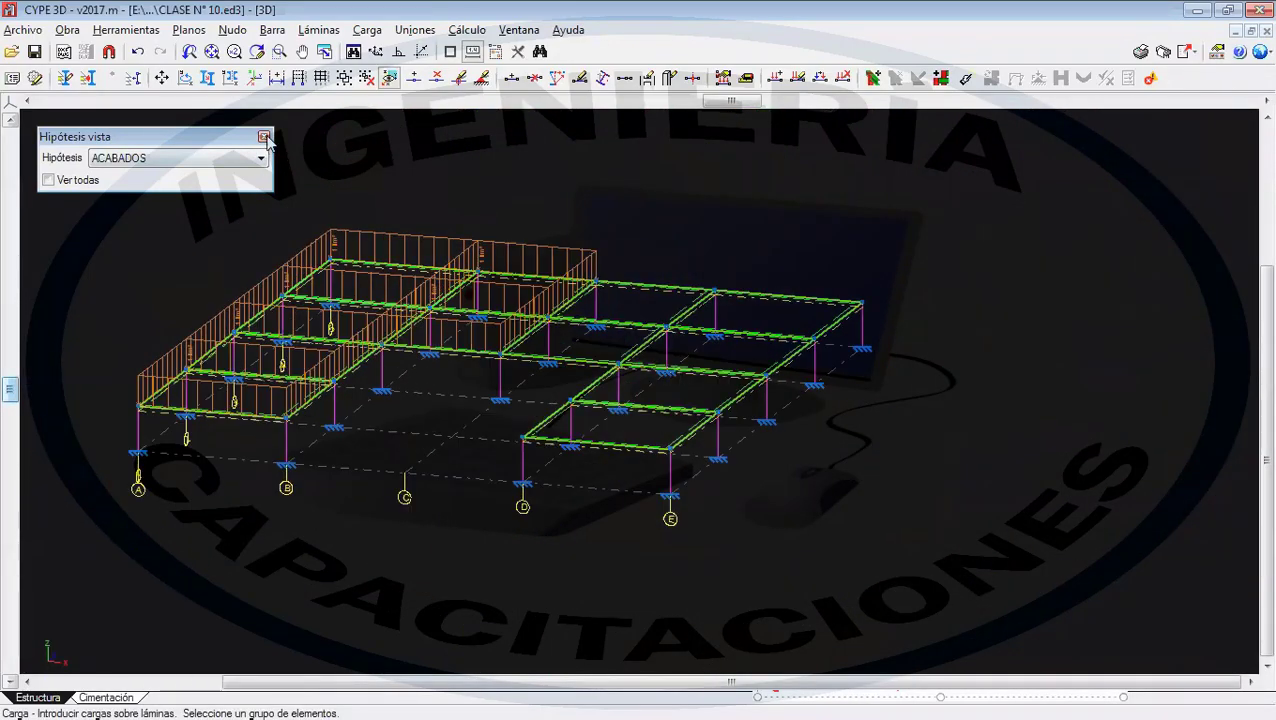
- Edit the ACABADOS shell loads on the six slabs between grids A and C, setting their value to 0.12 t/m²
{"action": "left_click", "coordinate": [367, 29]}
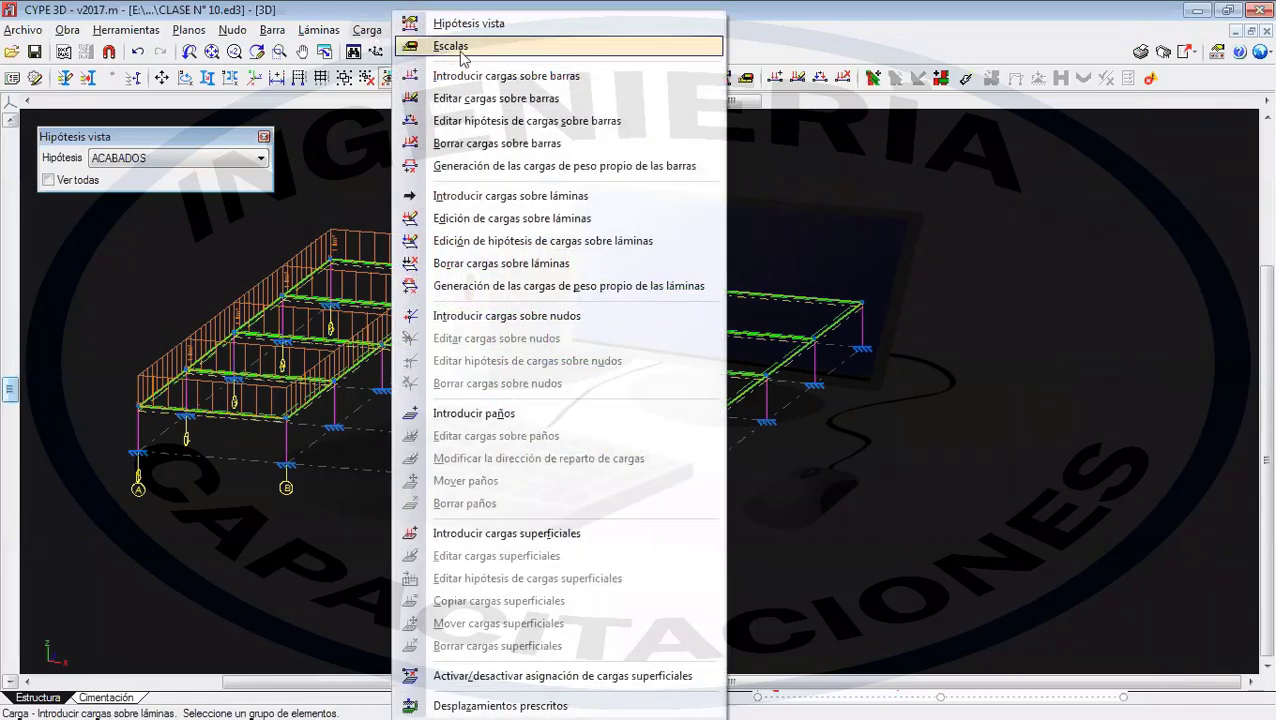
{"action": "left_click", "coordinate": [503, 219]}
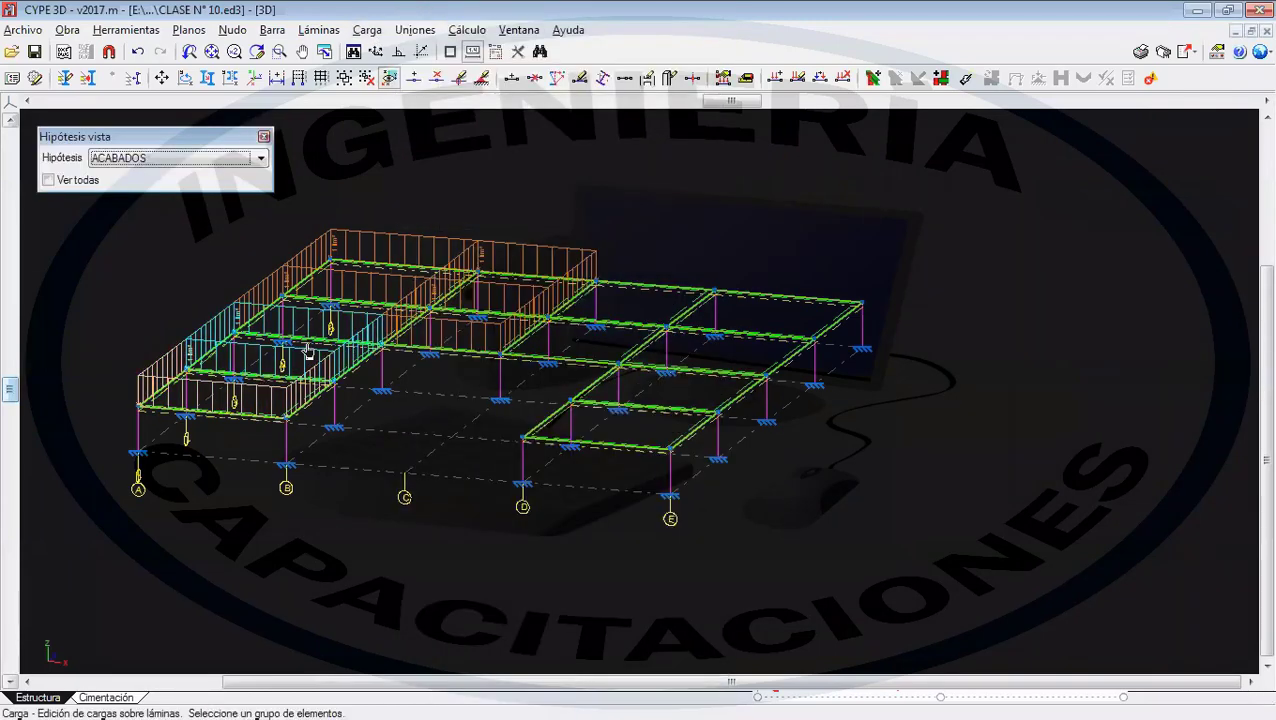
{"action": "left_click", "coordinate": [490, 330]}
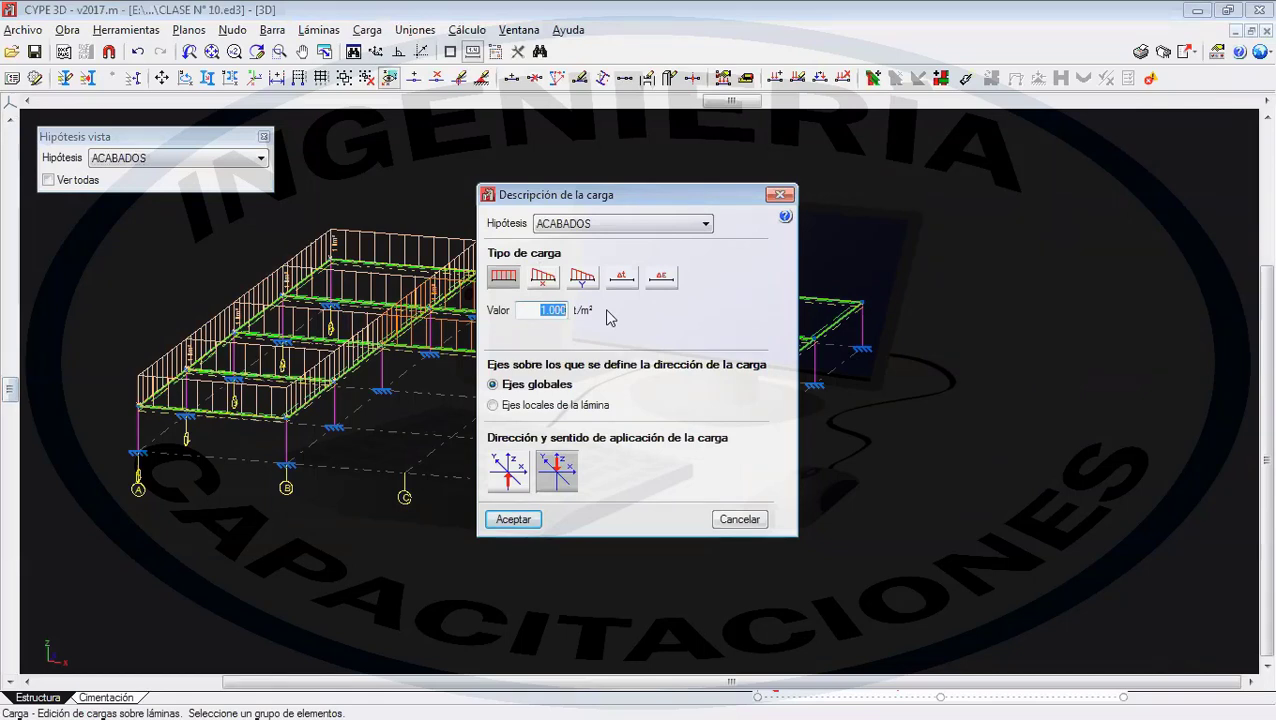
{"action": "type", "text": "0.12"}
{"action": "left_click", "coordinate": [519, 522]}
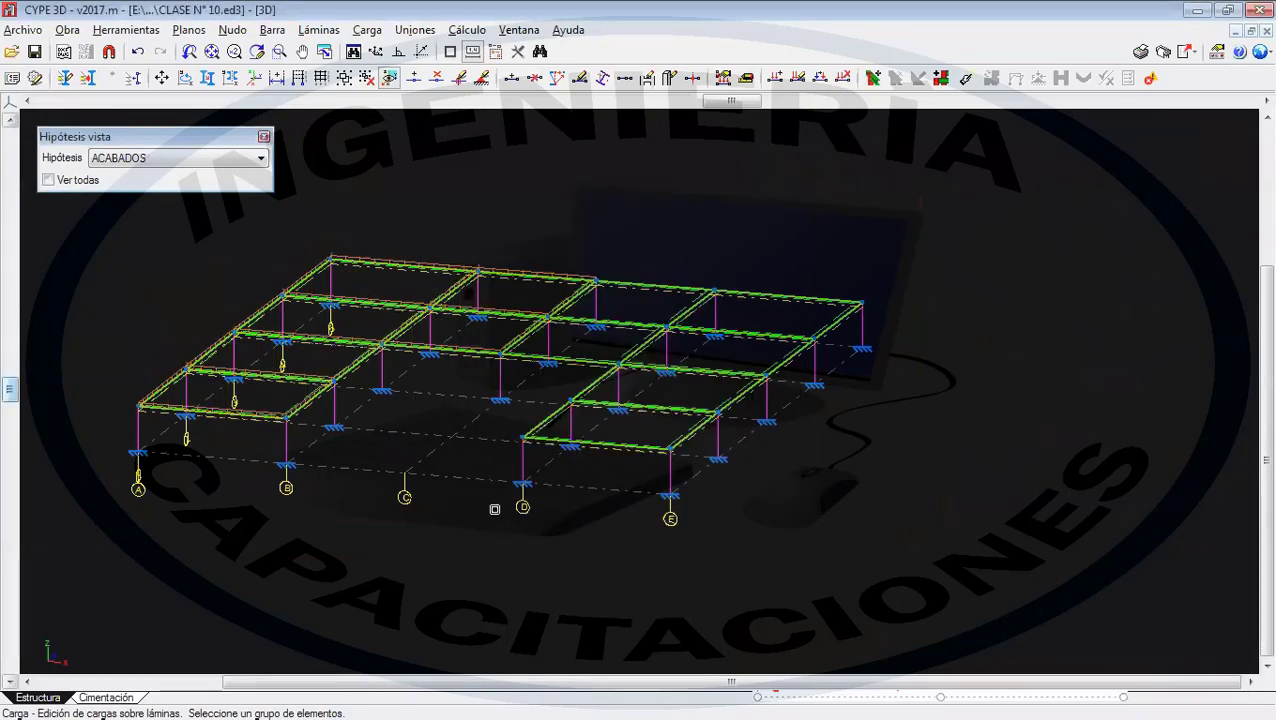
- Inspect the edited ACABADOS load diagrams along the slab edges up close, and view the whole floor
{"action": "scroll", "coordinate": [305, 403], "scroll_direction": "up", "scroll_amount": 5}
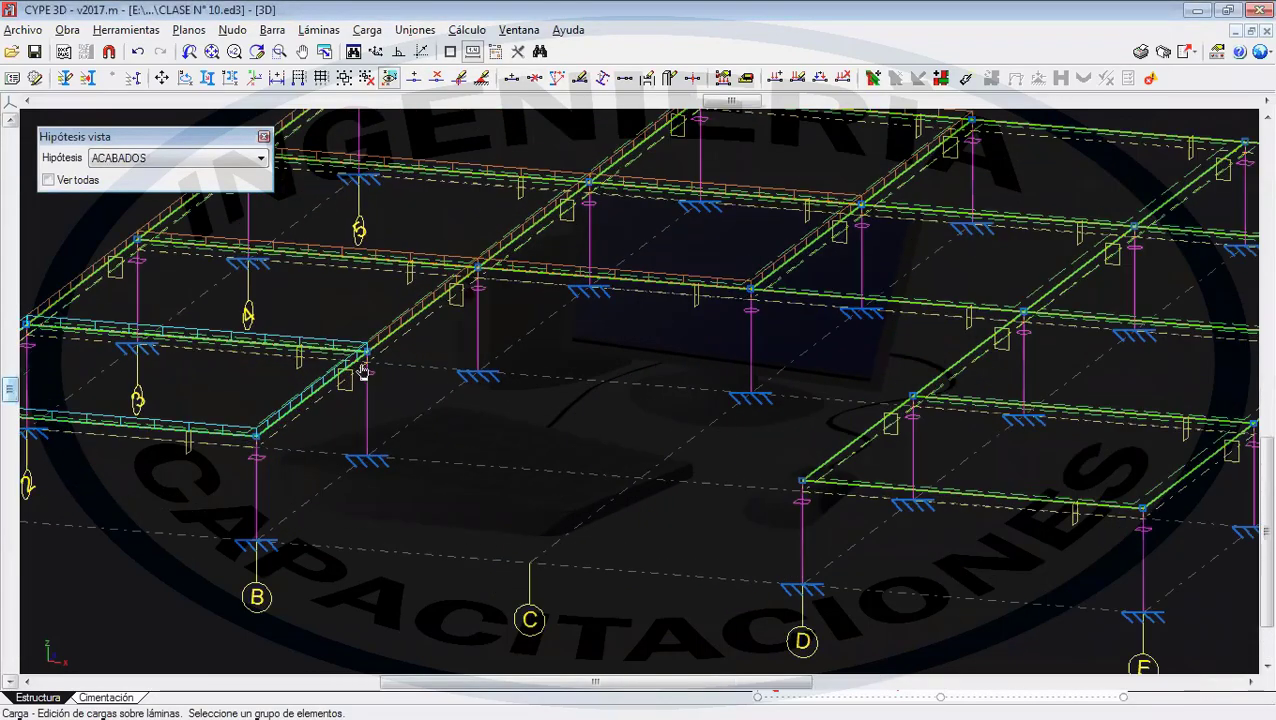
{"action": "scroll", "coordinate": [402, 337], "scroll_direction": "up", "scroll_amount": 5}
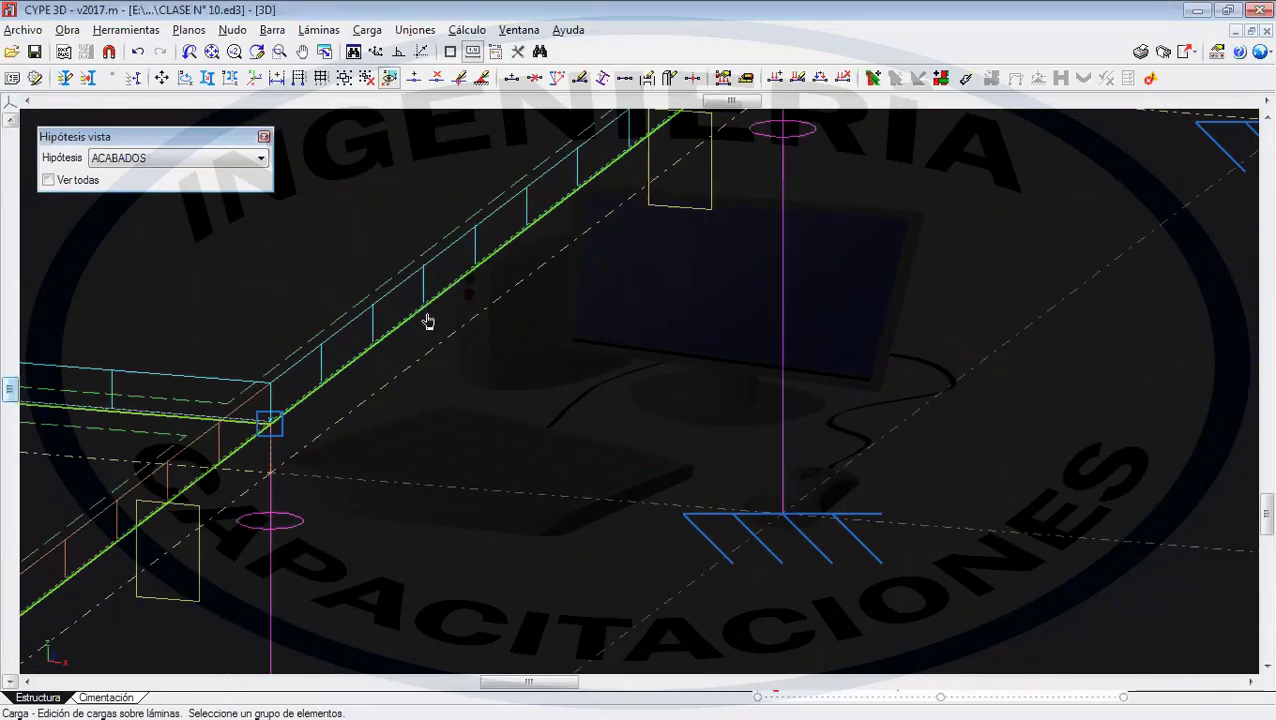
{"action": "middle_click_drag", "start_coordinate": [427, 322], "coordinate": [358, 400]}
{"action": "scroll", "coordinate": [485, 361], "scroll_direction": "up", "scroll_amount": 2}
{"action": "scroll", "coordinate": [431, 376], "scroll_direction": "down", "scroll_amount": 3}
{"action": "scroll", "coordinate": [365, 390], "scroll_direction": "down", "scroll_amount": 6}
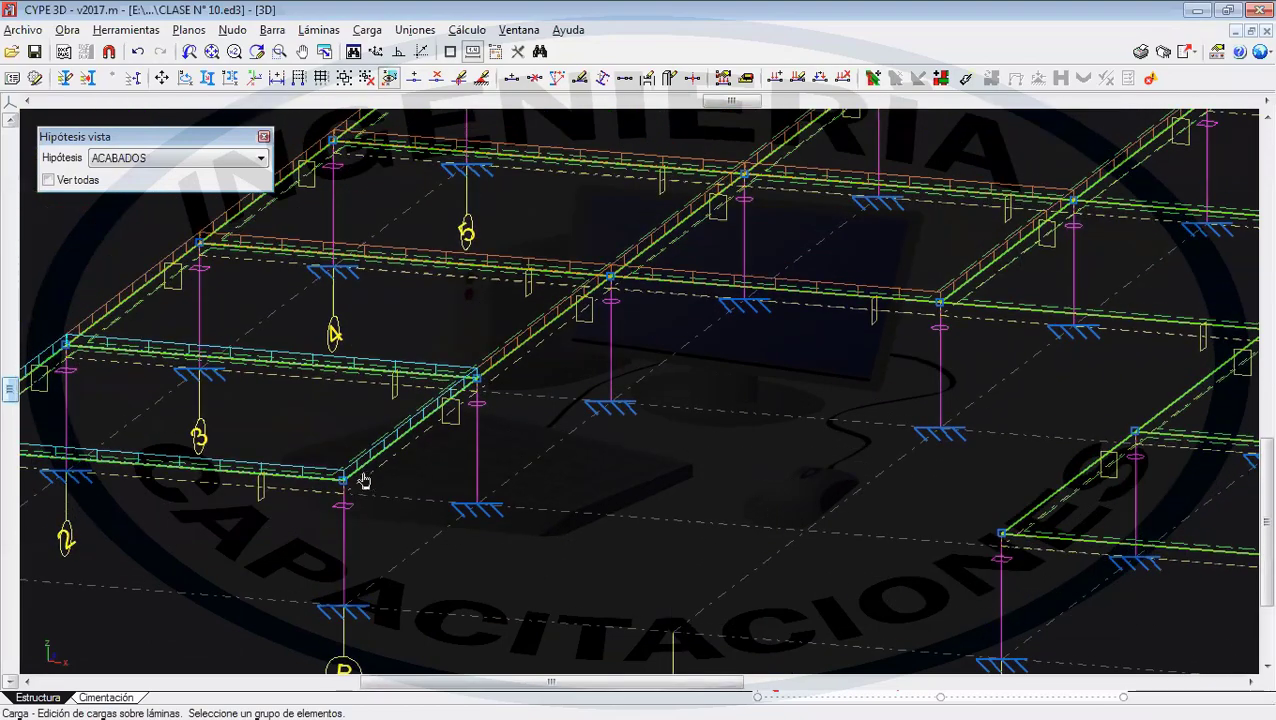
{"action": "scroll", "coordinate": [391, 460], "scroll_direction": "down", "scroll_amount": 1}
{"action": "middle_click_drag", "start_coordinate": [436, 443], "coordinate": [387, 446]}
{"action": "middle_click_drag", "start_coordinate": [504, 425], "coordinate": [414, 435]}
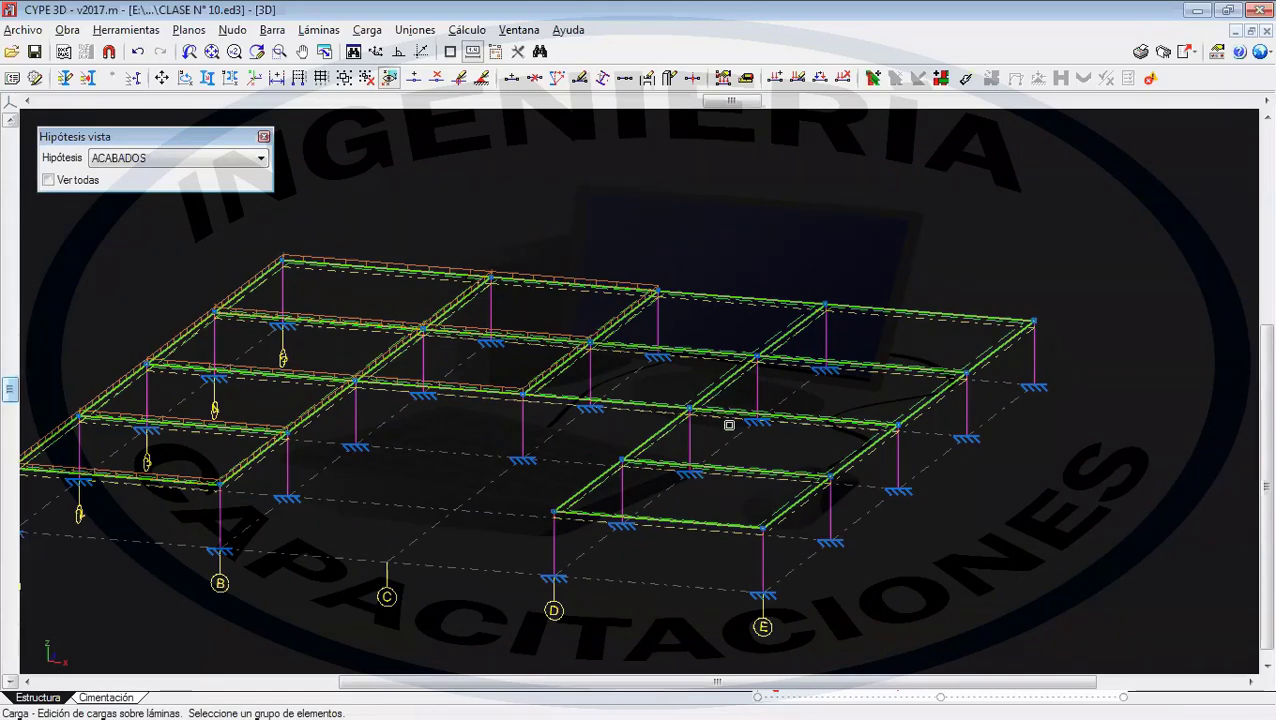
{"action": "middle_click_drag", "start_coordinate": [291, 412], "coordinate": [435, 362]}
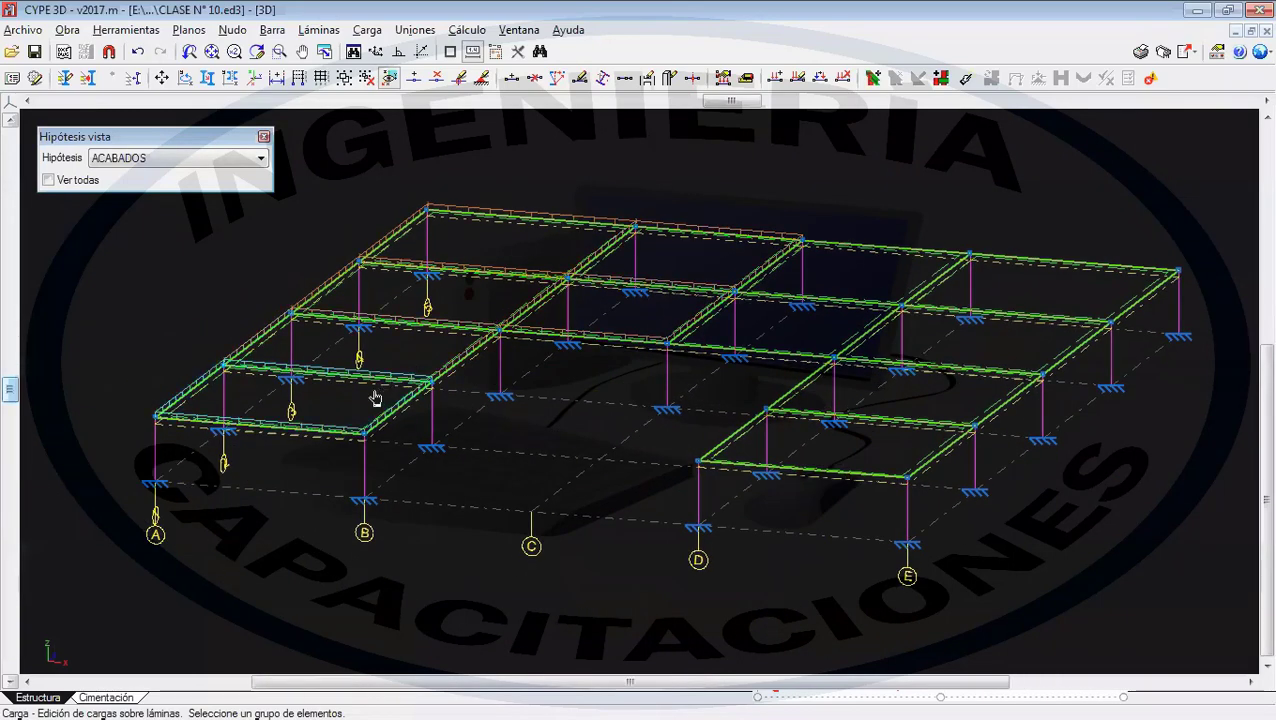
- Change the value of the ACABADOS loads on the slabs between grids A and C to 0.1 t/m²
{"action": "left_click", "coordinate": [646, 304]}
{"action": "left_click_drag", "start_coordinate": [537, 309], "coordinate": [586, 314]}
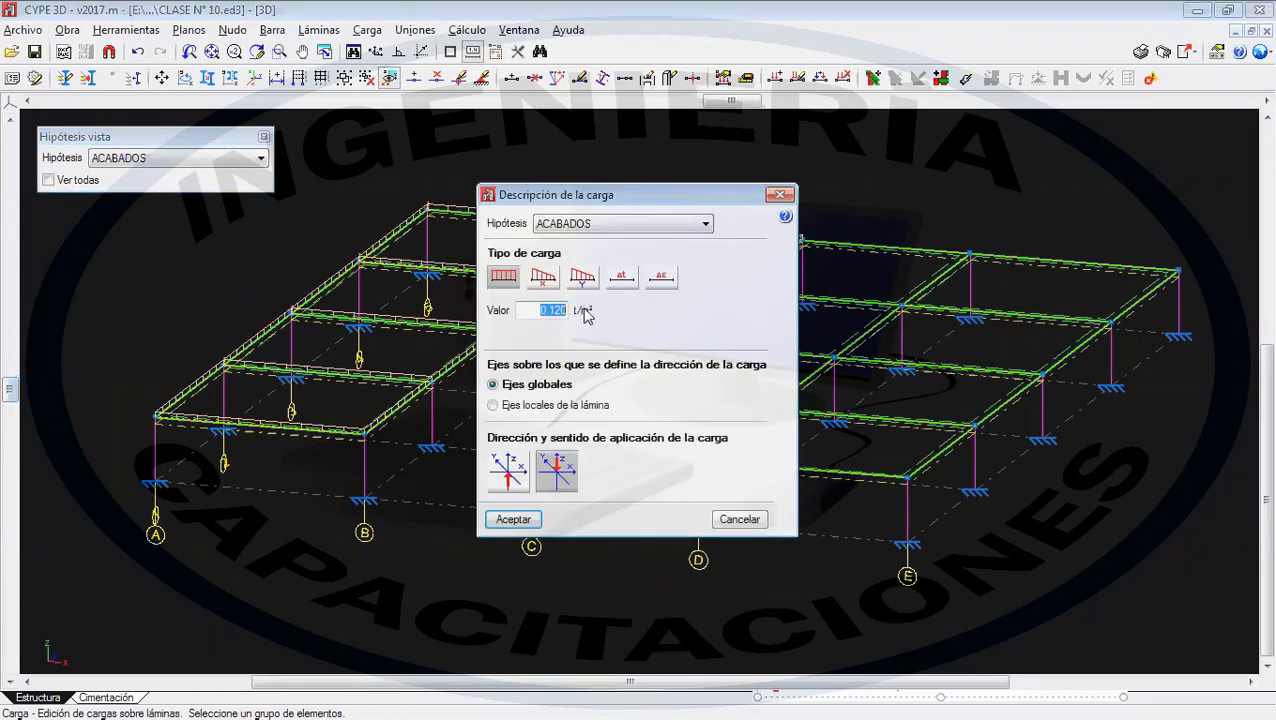
{"action": "type", "text": "0.1"}
{"action": "left_click", "coordinate": [537, 517]}
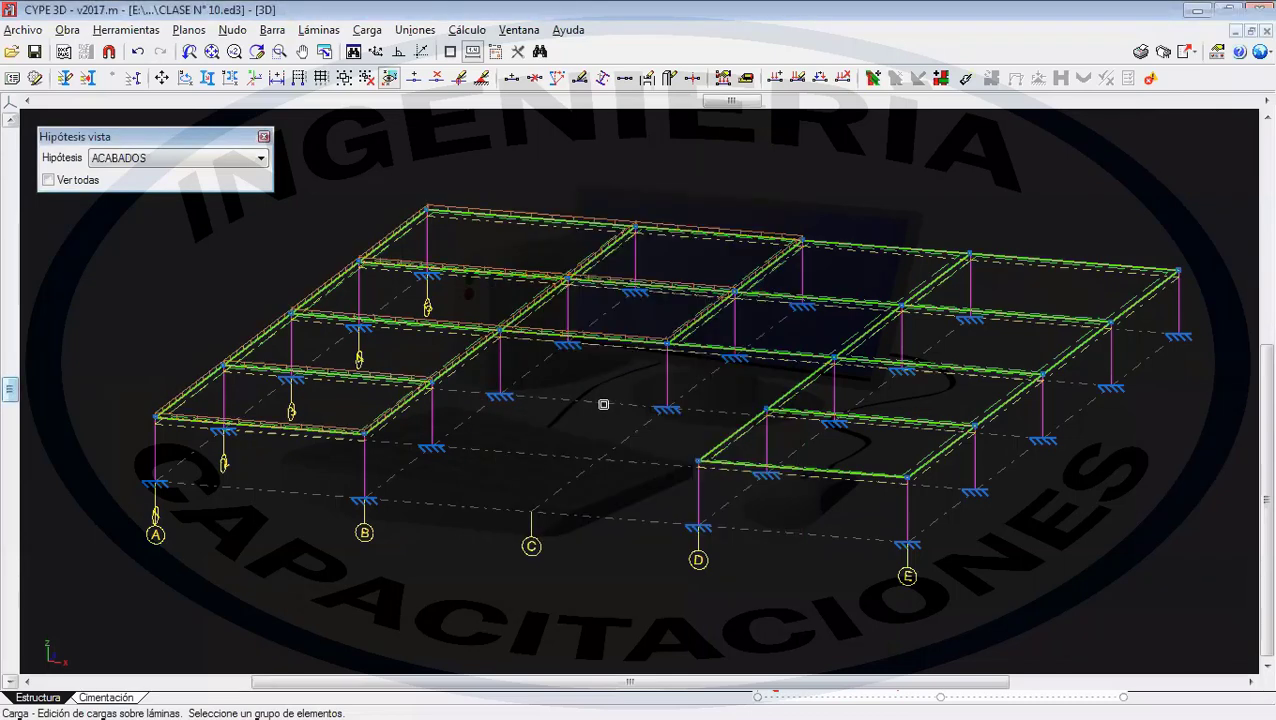
{"action": "middle_click_drag", "start_coordinate": [610, 404], "coordinate": [476, 424]}
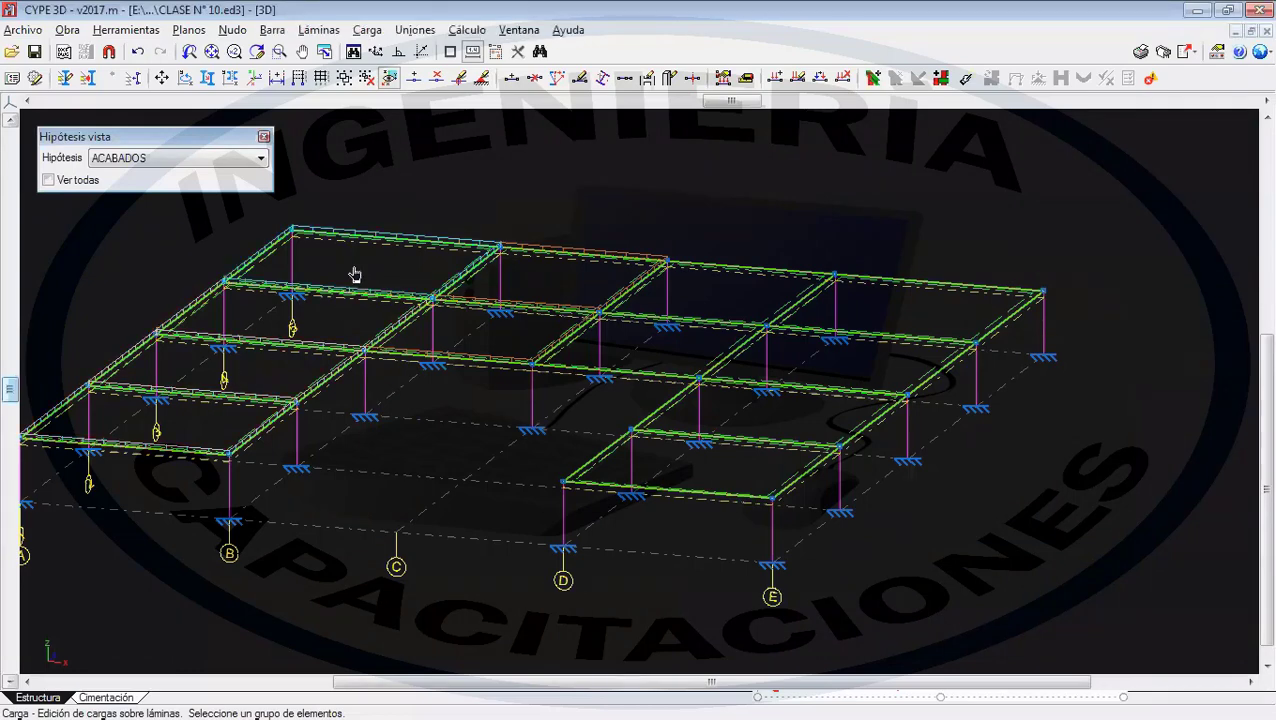
- Set the ACABADOS load on the slabs between grids A and C back to 0.120 t/m²
{"action": "left_click", "coordinate": [500, 300]}
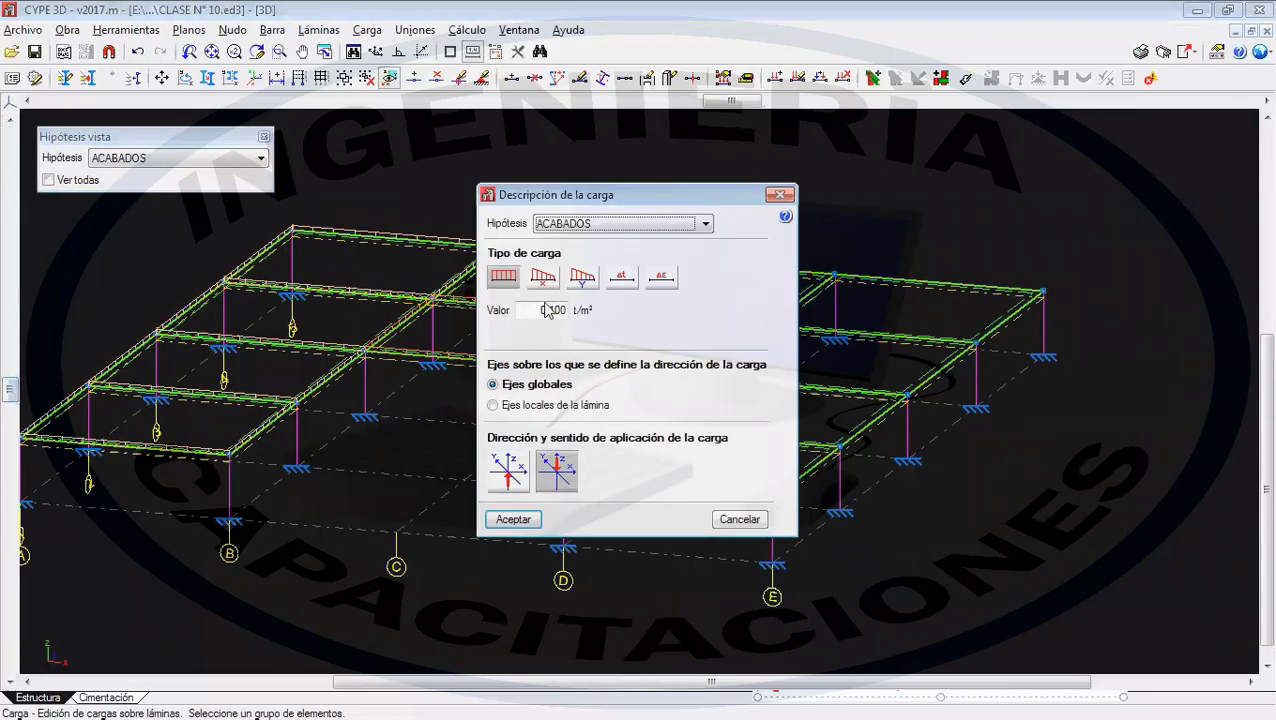
{"action": "left_click_drag", "start_coordinate": [530, 306], "coordinate": [588, 312]}
{"action": "type", "text": "0.12"}
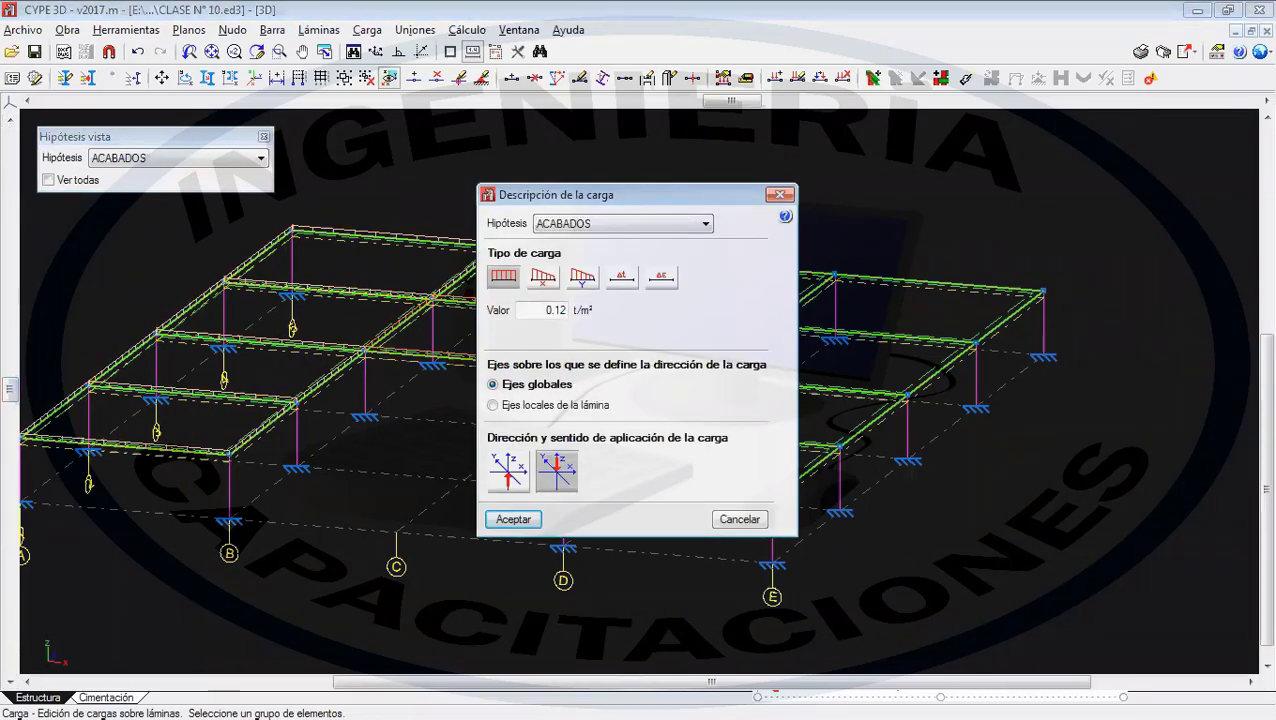
{"action": "type", "text": "0"}
{"action": "left_click", "coordinate": [513, 519]}
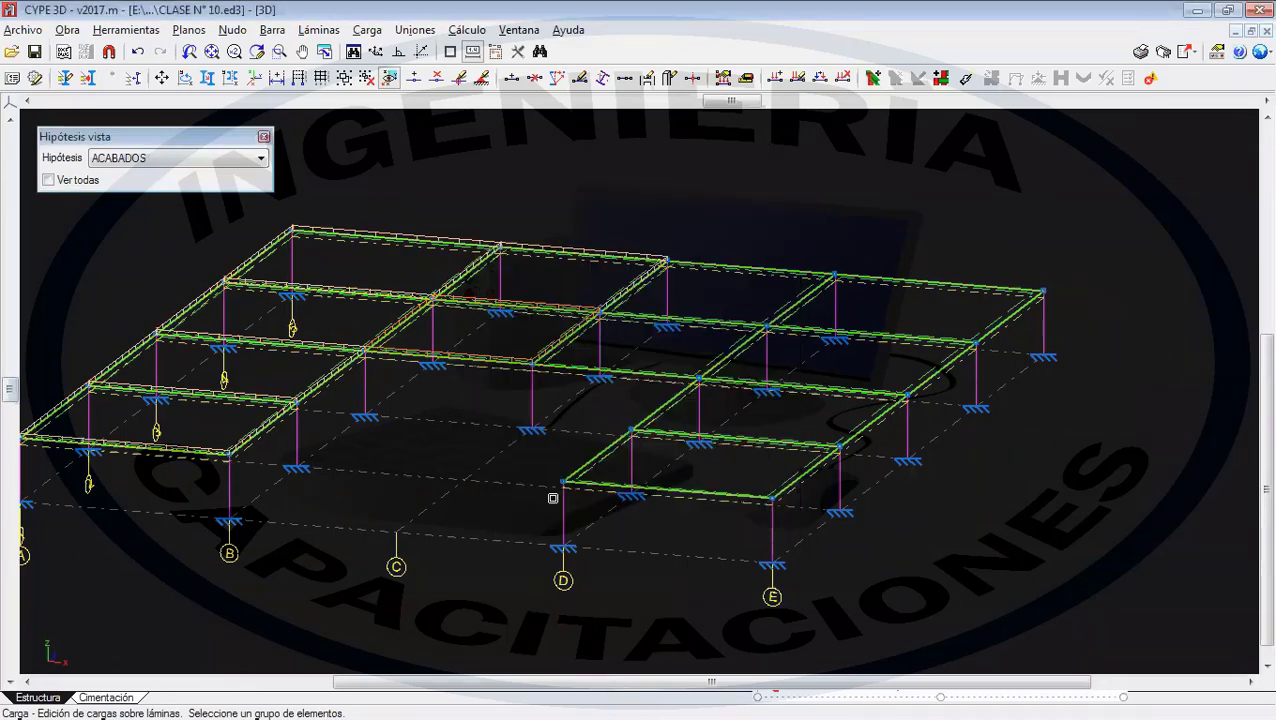
{"action": "middle_click_drag", "start_coordinate": [607, 424], "coordinate": [594, 427]}
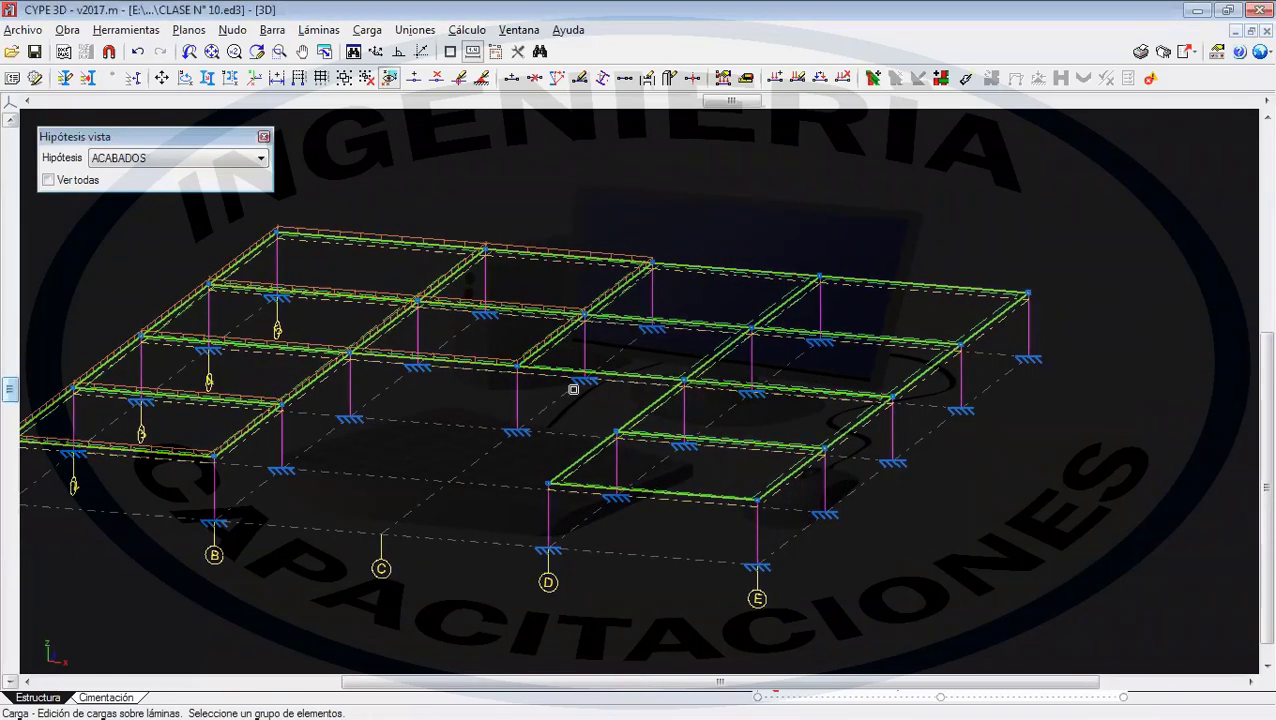
- Introduce a surface load outlined by the four corner nodes of the rearmost bay between grids C and D
{"action": "left_click", "coordinate": [371, 33]}
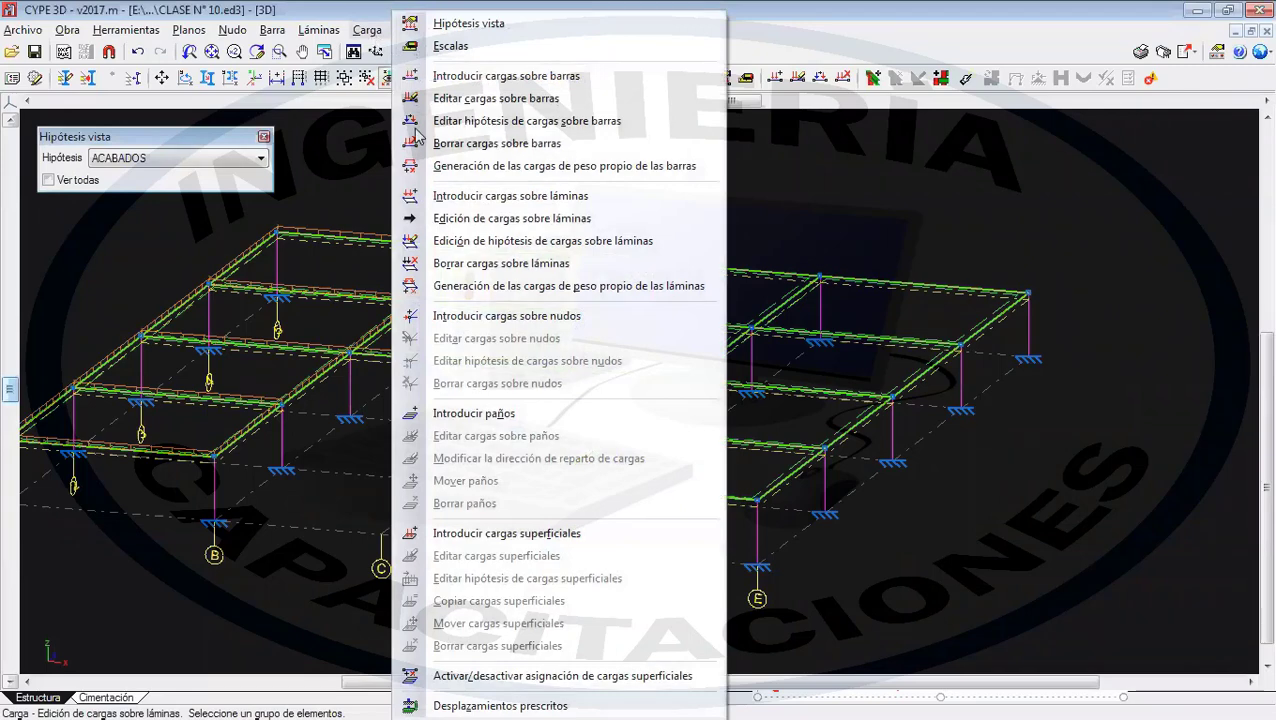
{"action": "left_click", "coordinate": [538, 536]}
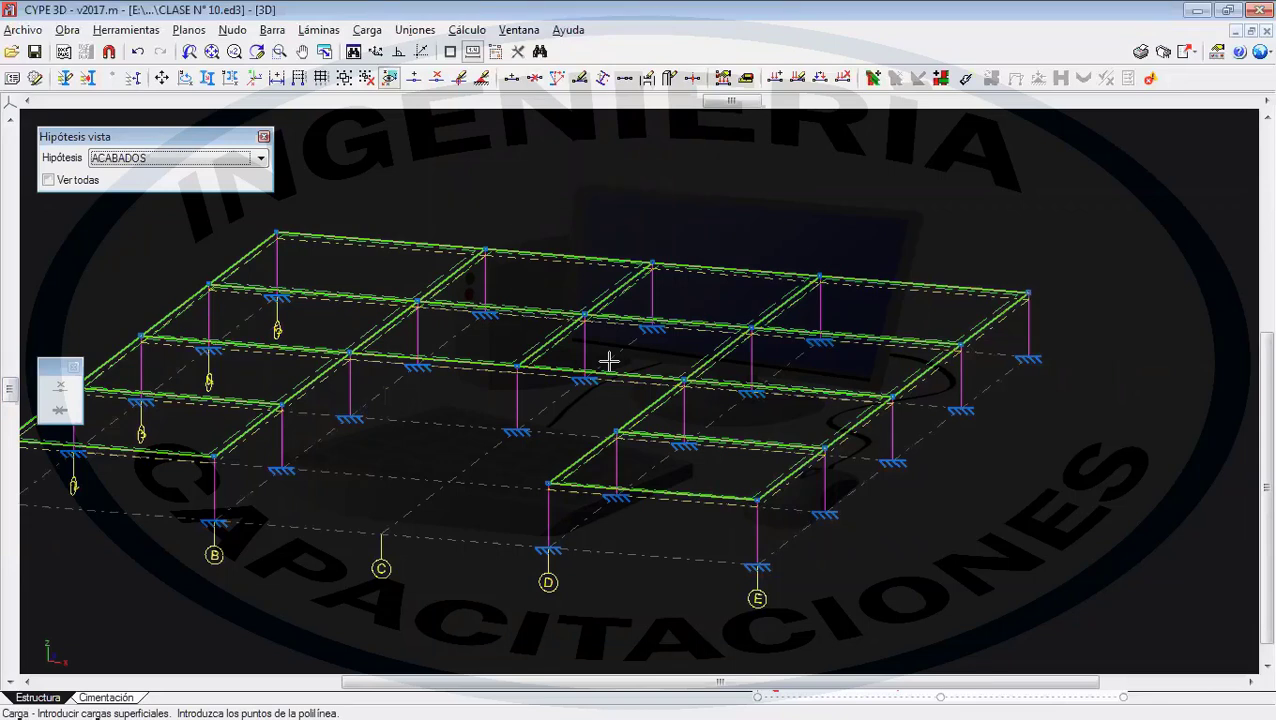
{"action": "scroll", "coordinate": [581, 345], "scroll_direction": "up", "scroll_amount": 5}
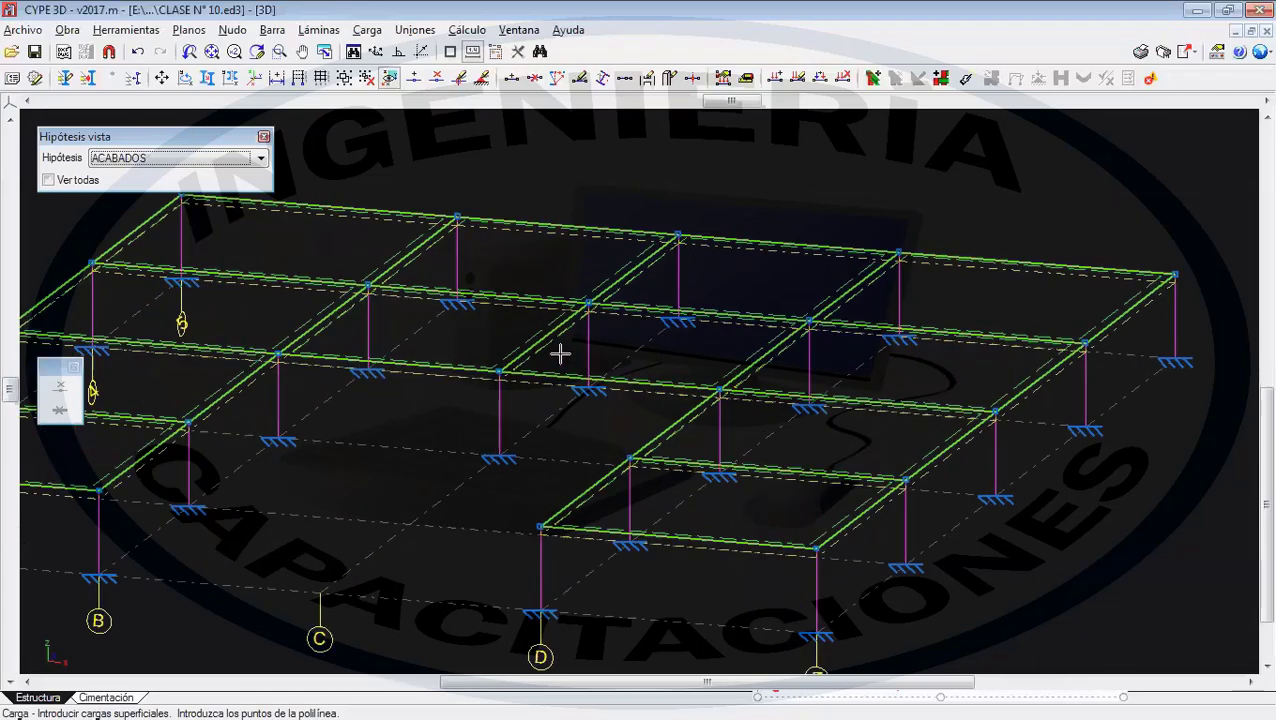
{"action": "scroll", "coordinate": [472, 402], "scroll_direction": "up", "scroll_amount": 1}
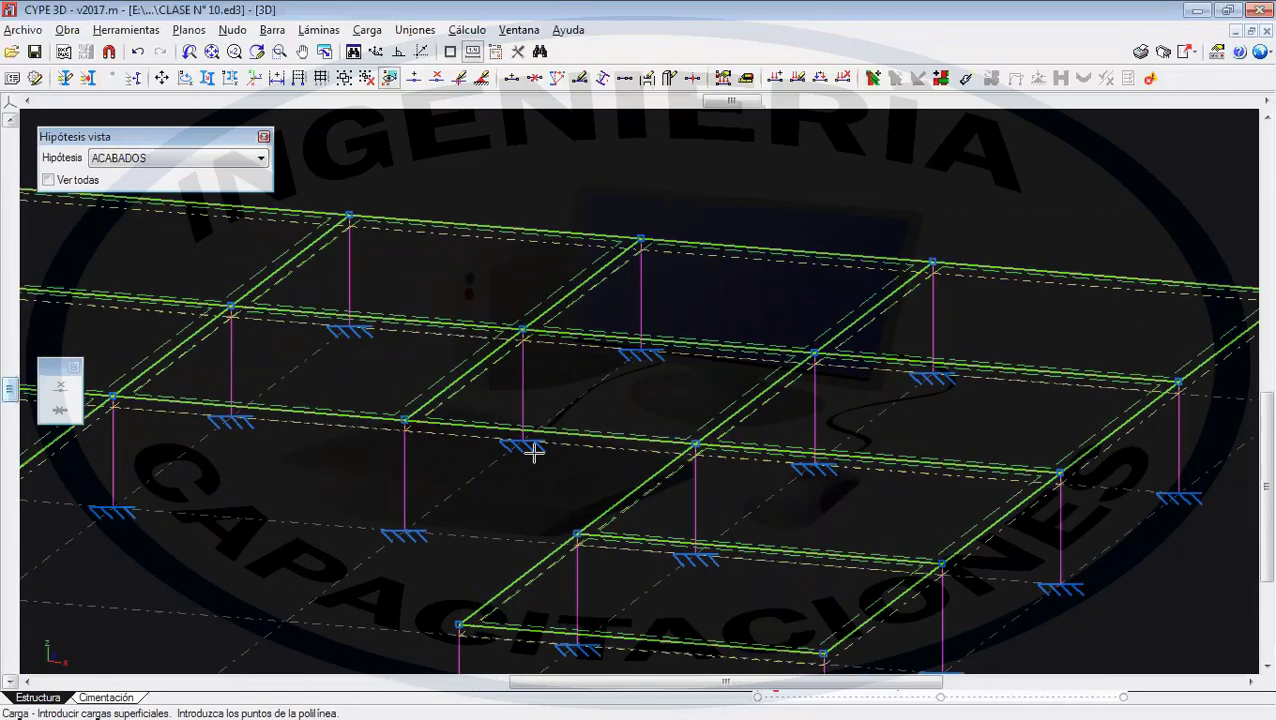
{"action": "left_click", "coordinate": [522, 327]}
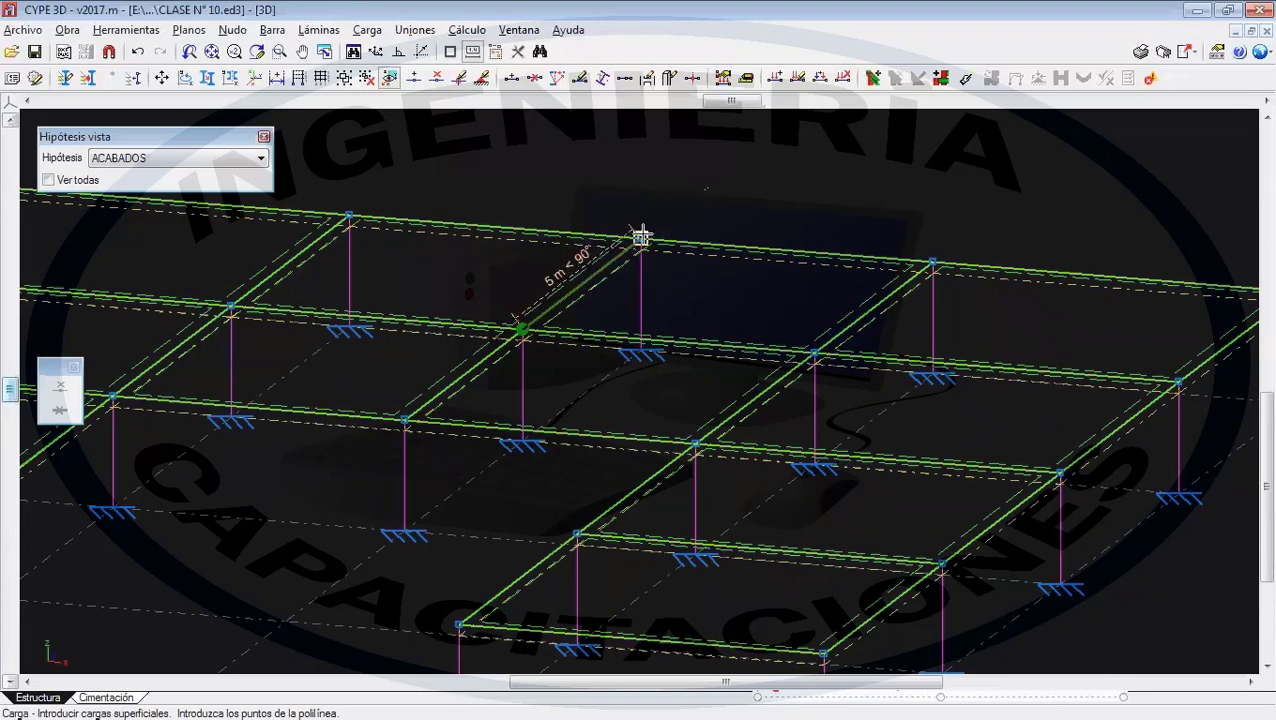
{"action": "left_click", "coordinate": [641, 238]}
{"action": "left_click", "coordinate": [932, 261]}
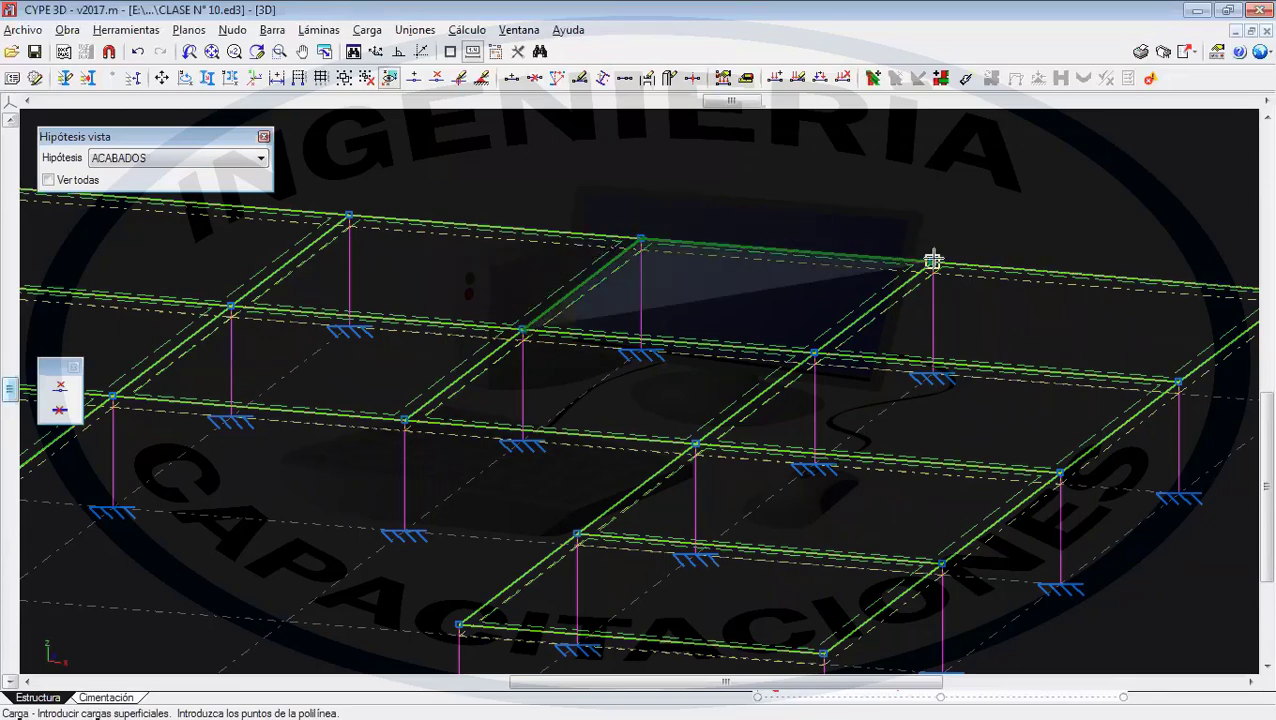
{"action": "left_click", "coordinate": [815, 354]}
{"action": "right_click", "coordinate": [818, 354]}
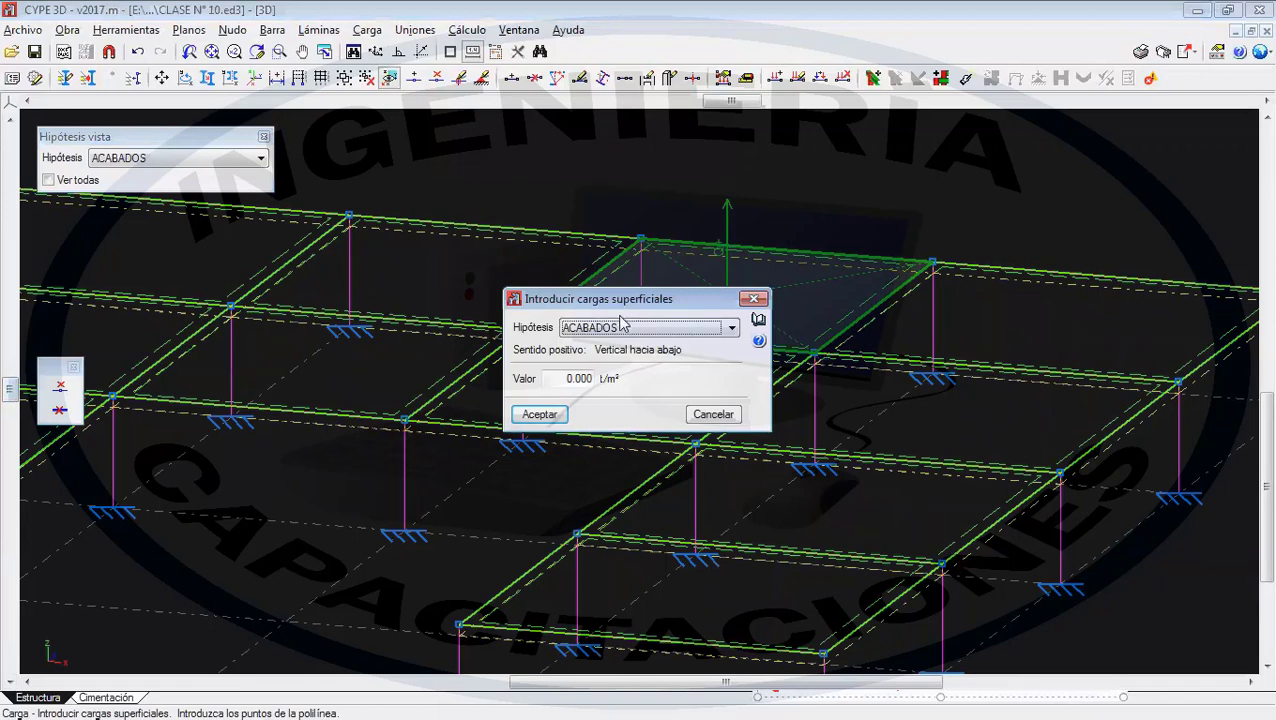
- Assign 0.120 t/m² under ACABADOS to the outlined surface load, create its associated panel and inspect the load distribution direction
{"action": "left_click", "coordinate": [540, 415]}
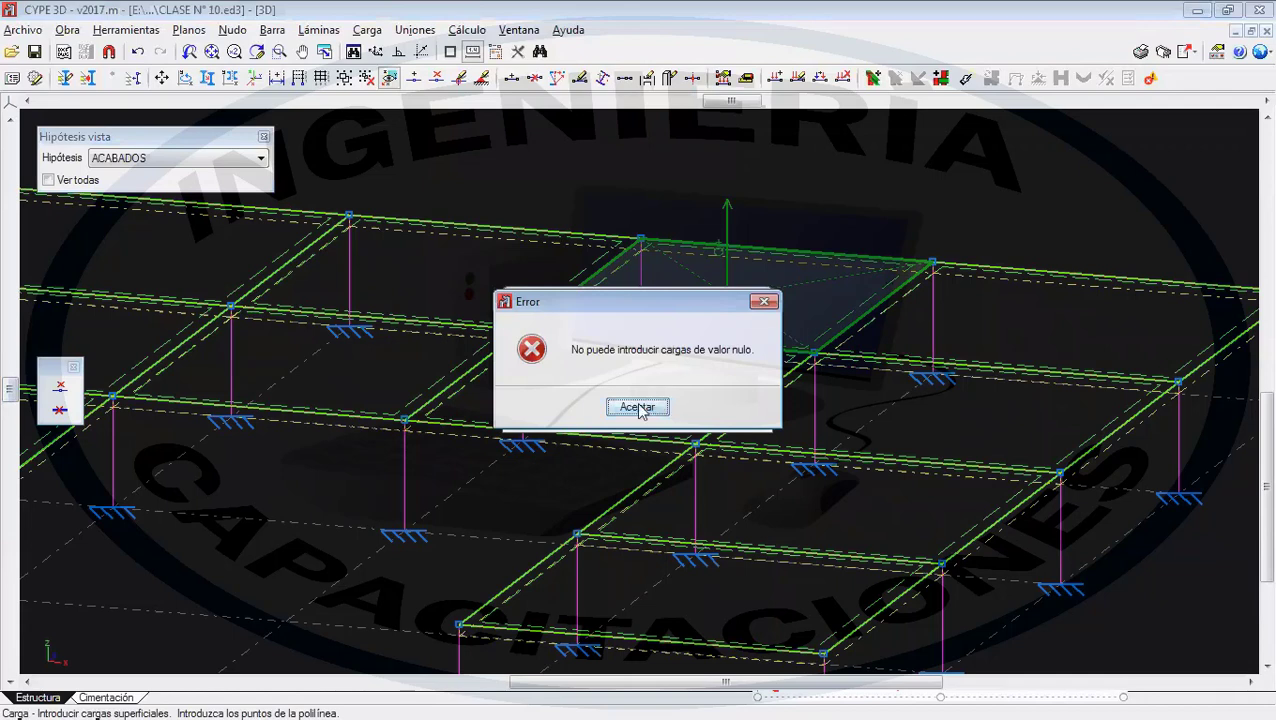
{"action": "left_click", "coordinate": [640, 408]}
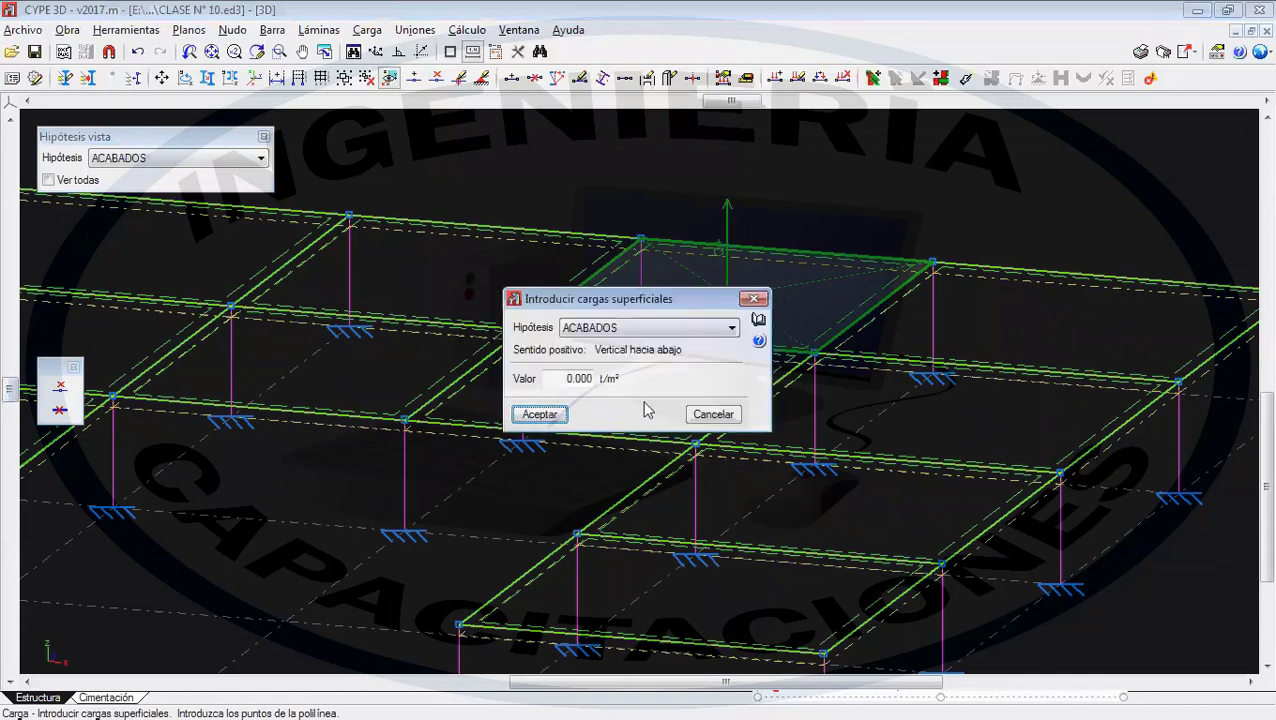
{"action": "double_click", "coordinate": [565, 380]}
{"action": "type", "text": "0"}
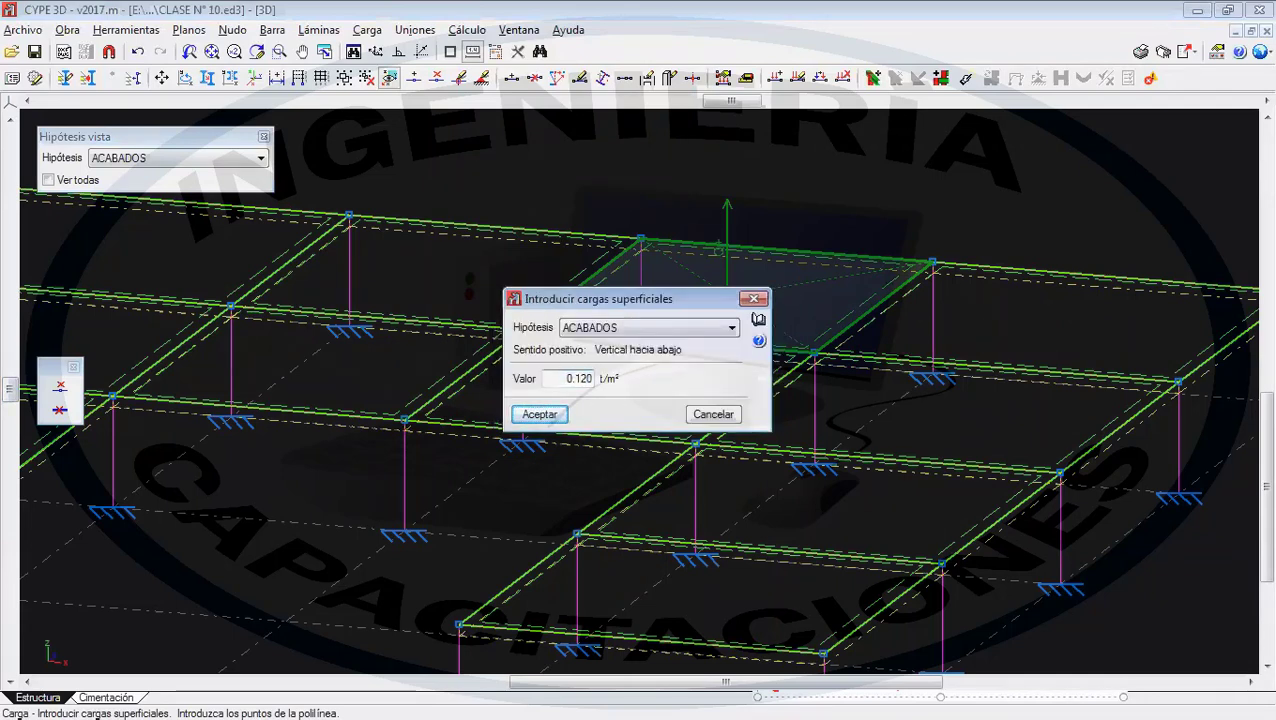
{"action": "type", "text": ".120"}
{"action": "left_click", "coordinate": [532, 414]}
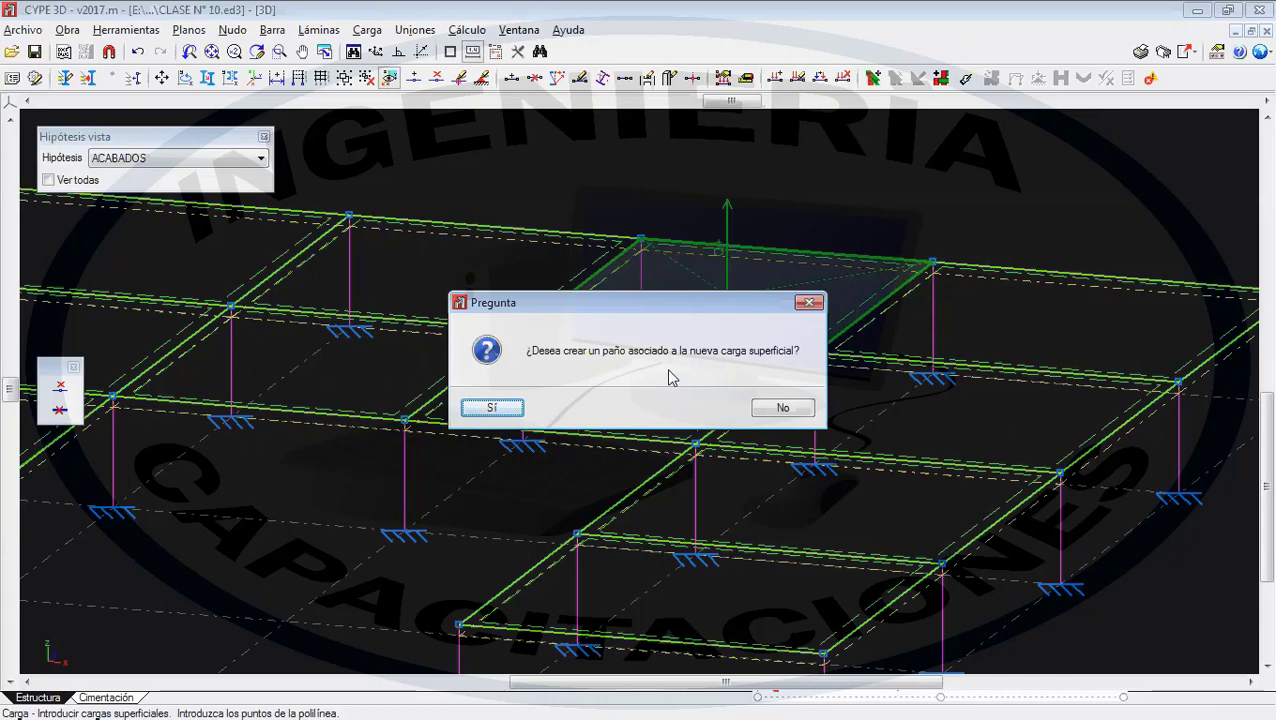
{"action": "left_click", "coordinate": [491, 407]}
{"action": "scroll", "coordinate": [660, 333], "scroll_direction": "up", "scroll_amount": 4}
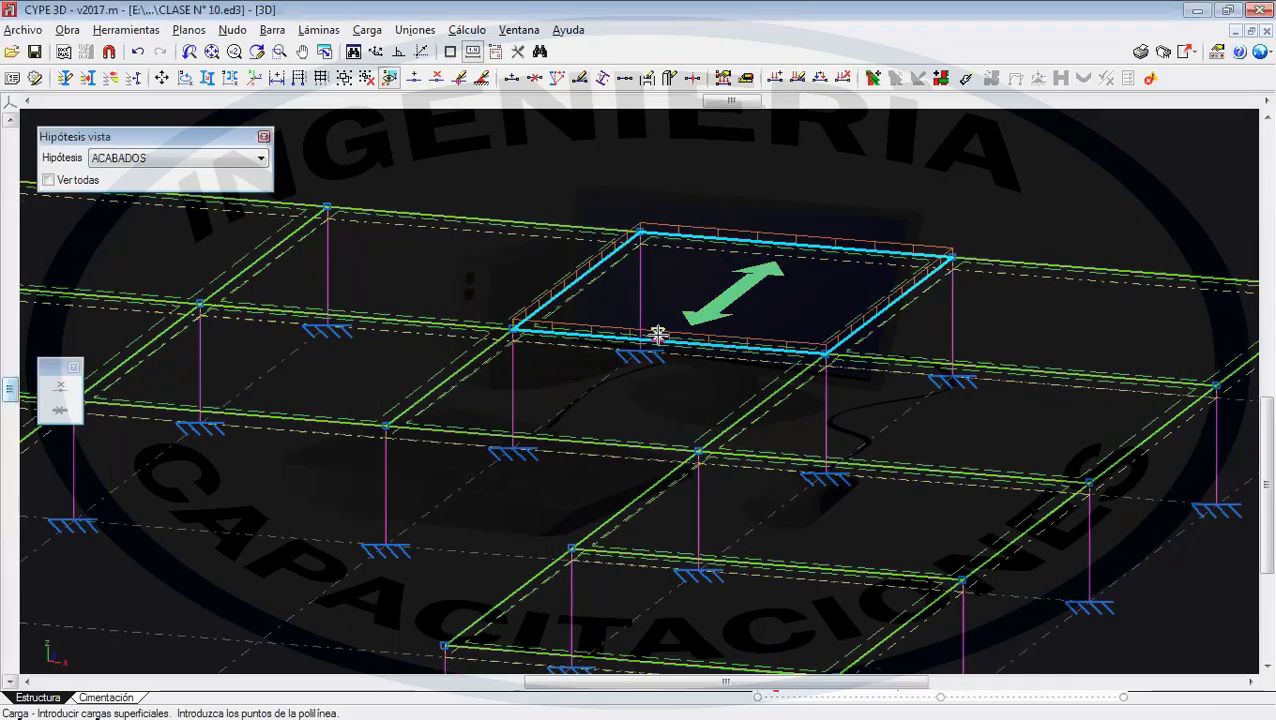
{"action": "scroll", "coordinate": [740, 306], "scroll_direction": "up", "scroll_amount": 2}
{"action": "scroll", "coordinate": [768, 250], "scroll_direction": "up", "scroll_amount": 2}
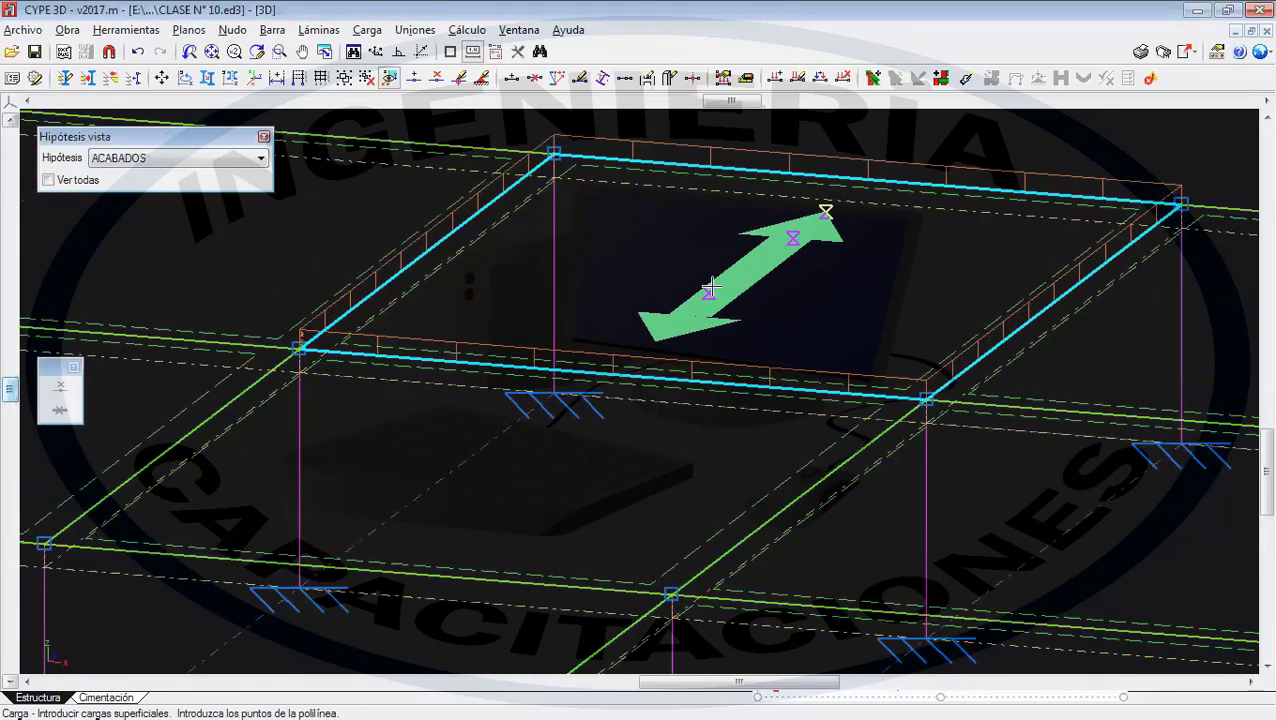
{"action": "scroll", "coordinate": [705, 265], "scroll_direction": "down", "scroll_amount": 4}
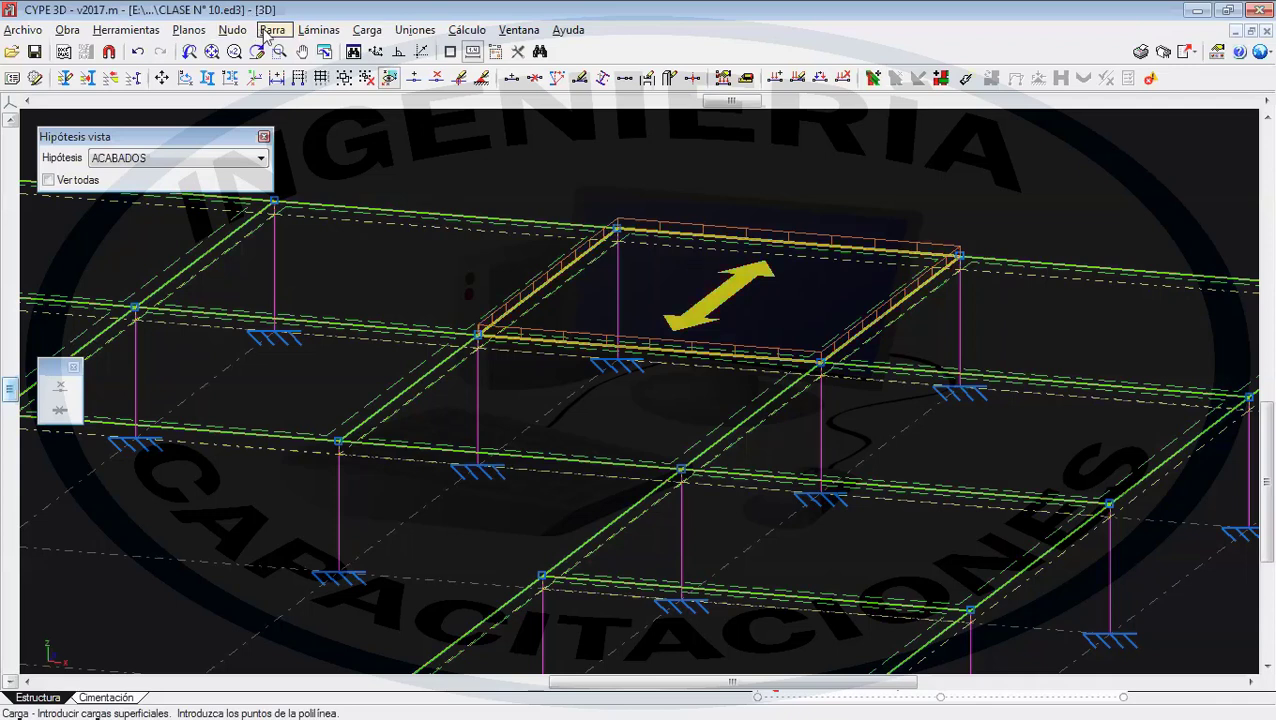
- Delete the surface load and its associated panel from the rearmost bay between grids C and D
{"action": "left_click", "coordinate": [379, 33]}
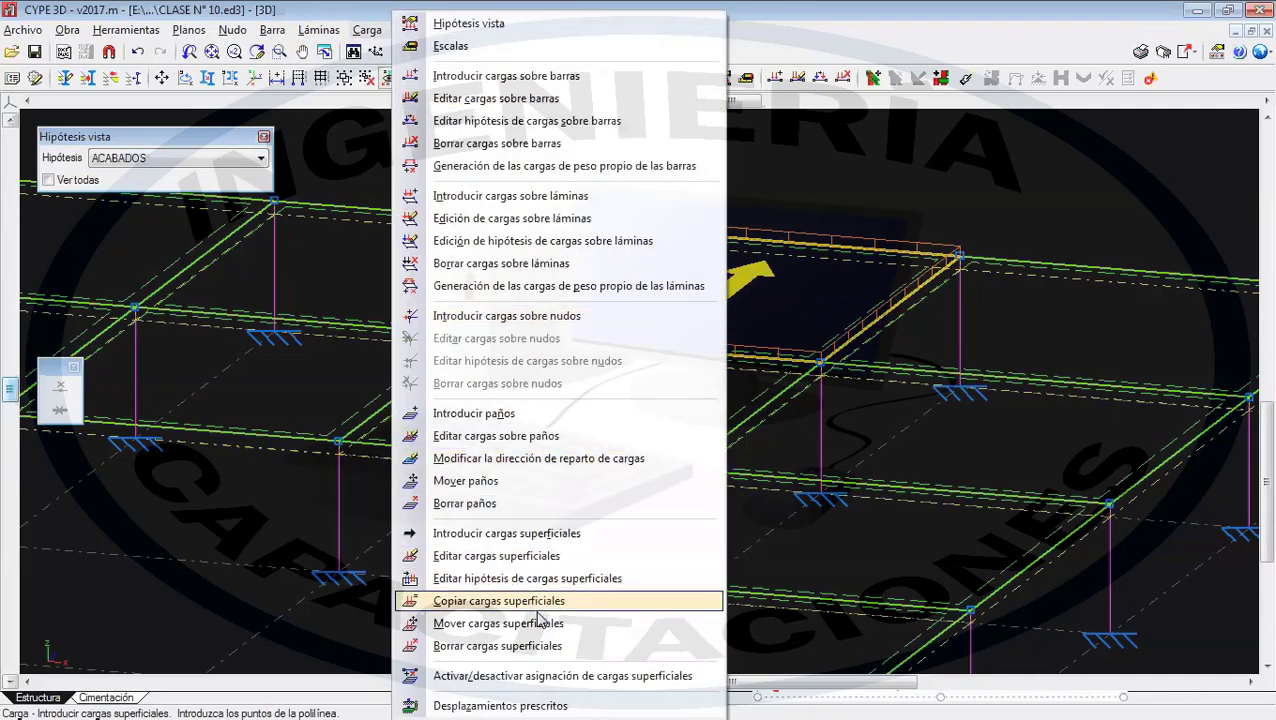
{"action": "left_click", "coordinate": [497, 646]}
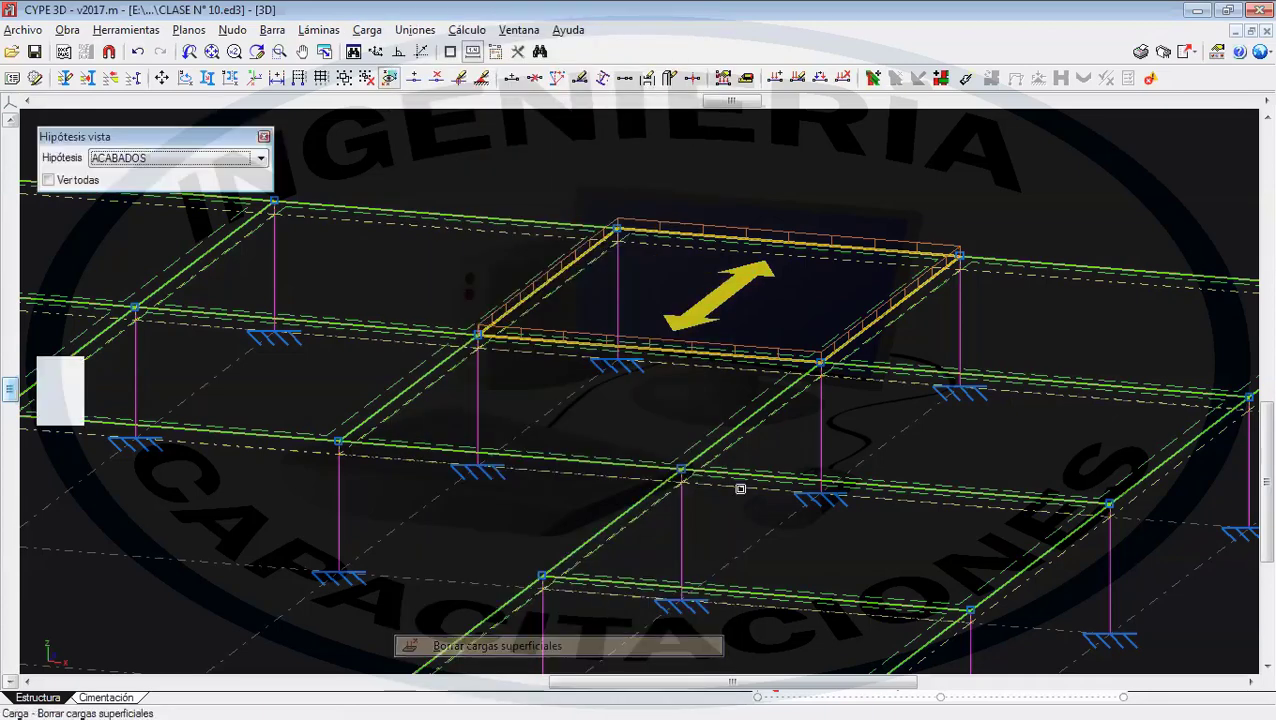
{"action": "left_click", "coordinate": [731, 332]}
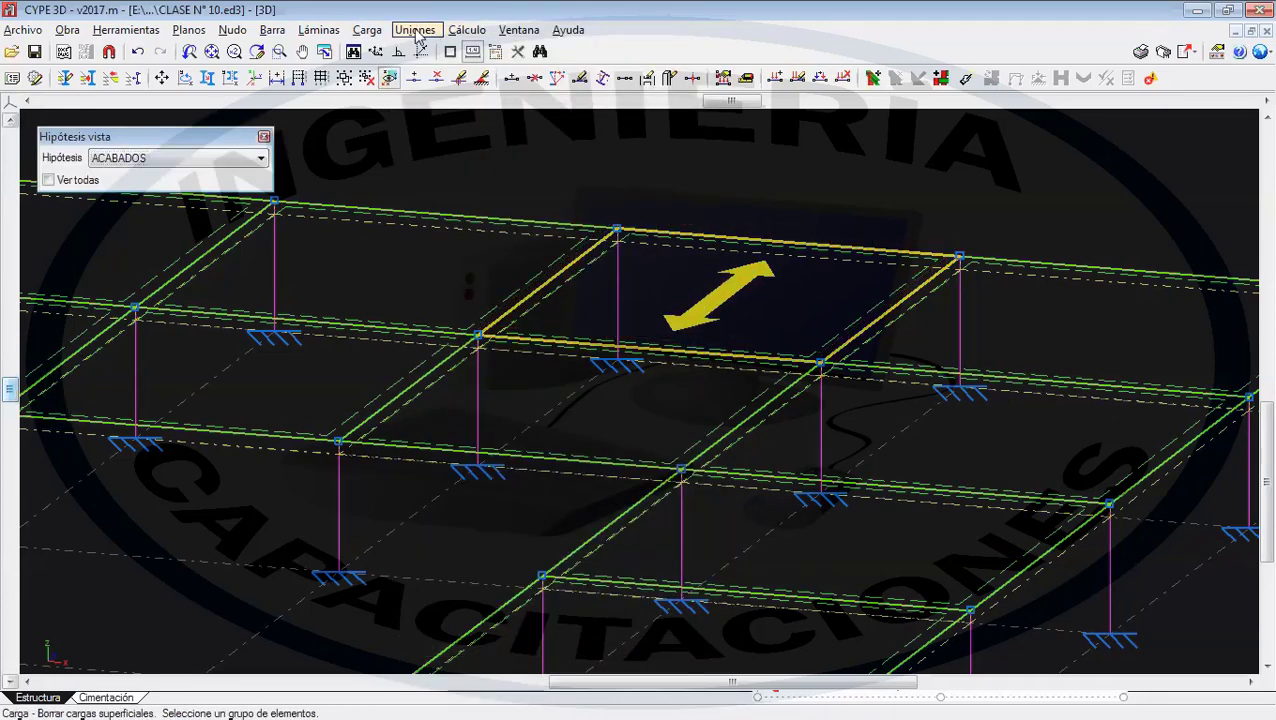
{"action": "left_click", "coordinate": [367, 29]}
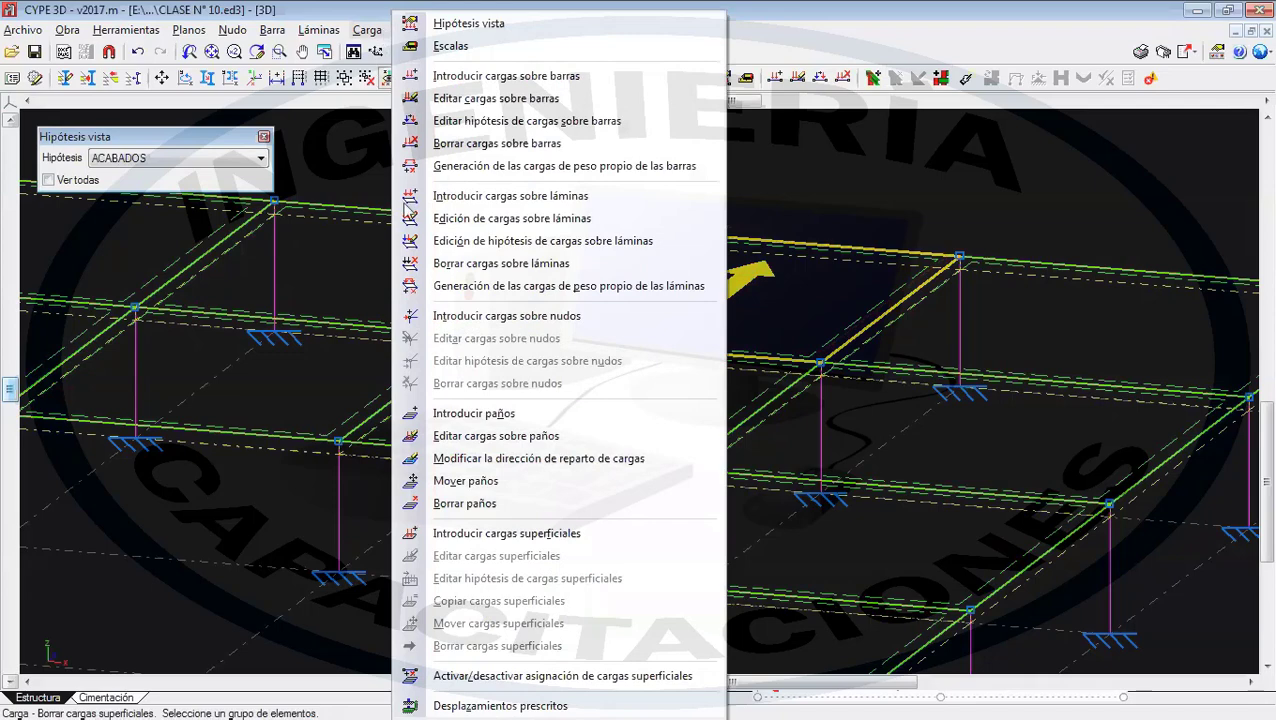
{"action": "left_click", "coordinate": [493, 508]}
{"action": "left_click", "coordinate": [726, 326]}
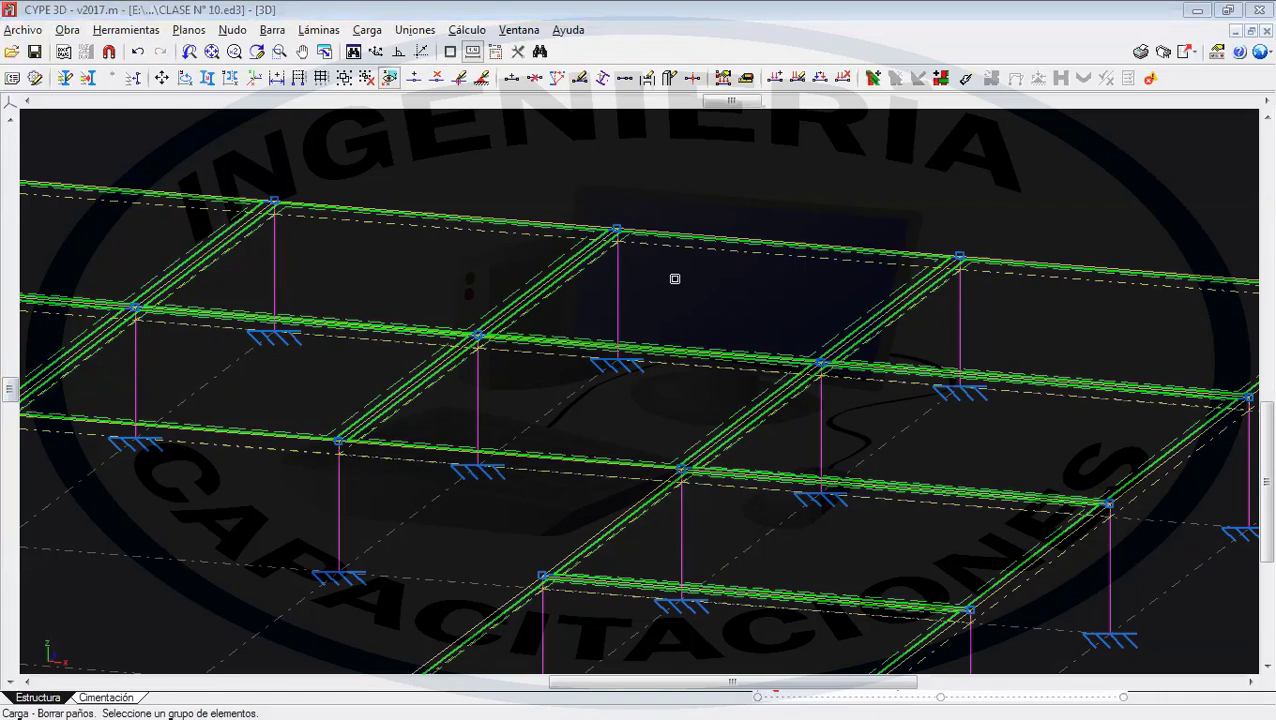
- Introduce a uniform ACABADOS load of 0.120 t/m² in global axes on all slabs between grids C and E
{"action": "left_click", "coordinate": [367, 29]}
{"action": "left_click", "coordinate": [549, 196]}
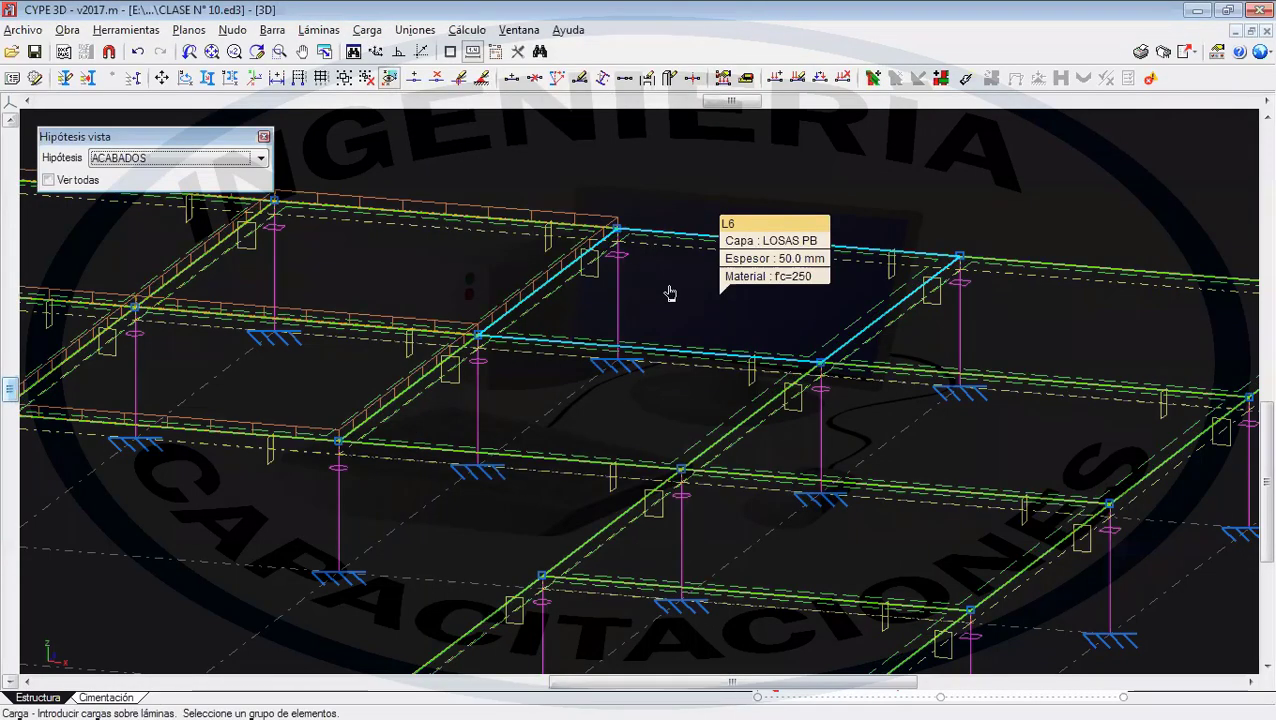
{"action": "left_click", "coordinate": [828, 270]}
{"action": "left_click", "coordinate": [644, 244]}
{"action": "left_click", "coordinate": [575, 315]}
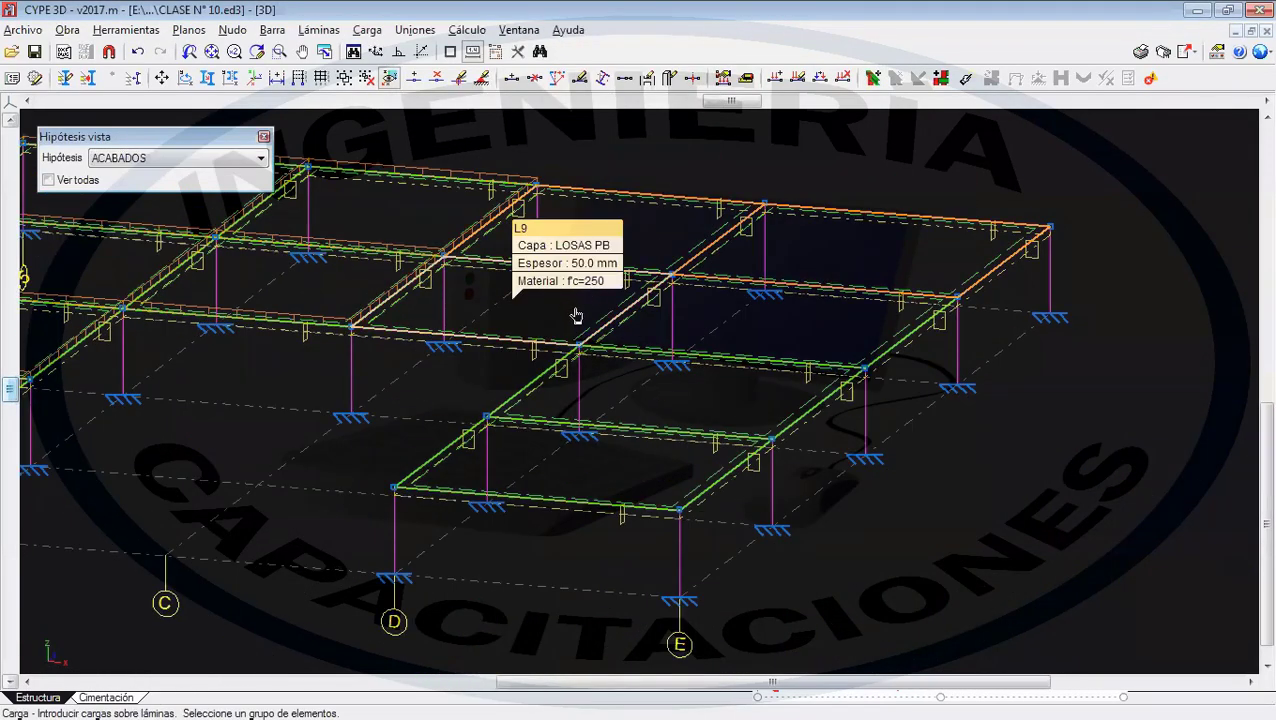
{"action": "left_click", "coordinate": [766, 320]}
{"action": "left_click", "coordinate": [644, 400]}
{"action": "left_click", "coordinate": [591, 461]}
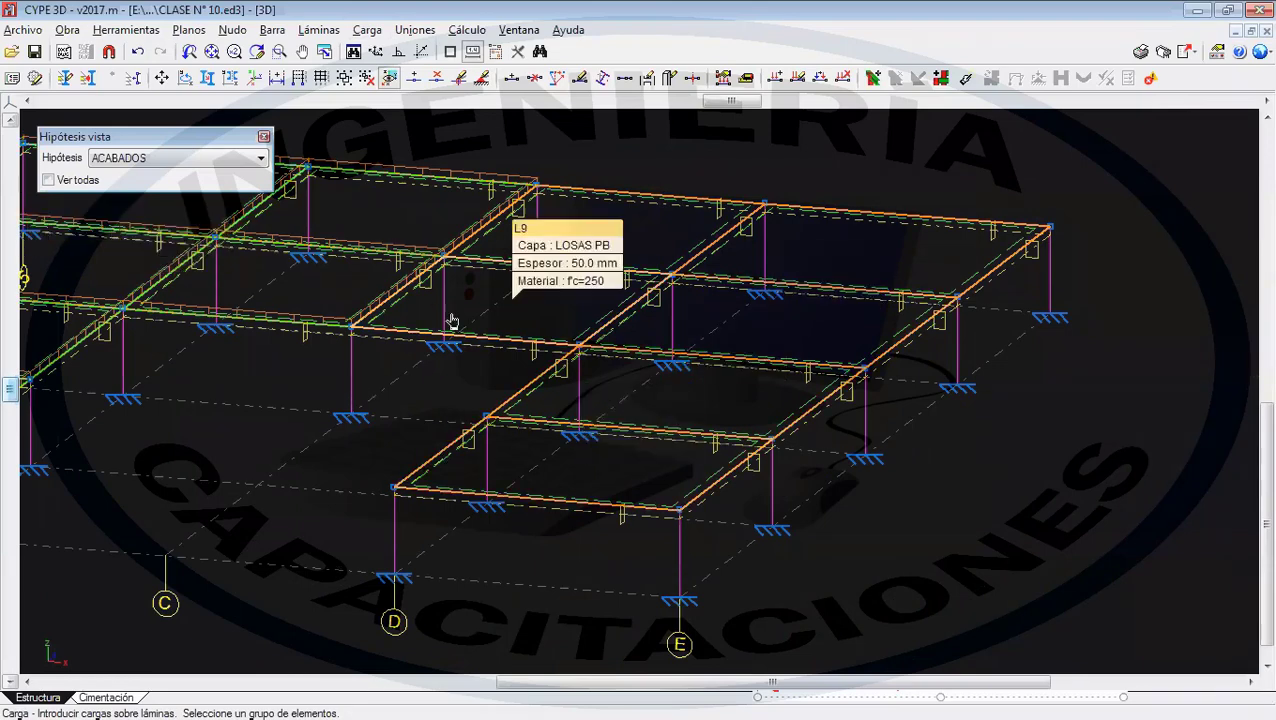
{"action": "right_click", "coordinate": [662, 334]}
{"action": "double_click", "coordinate": [574, 309]}
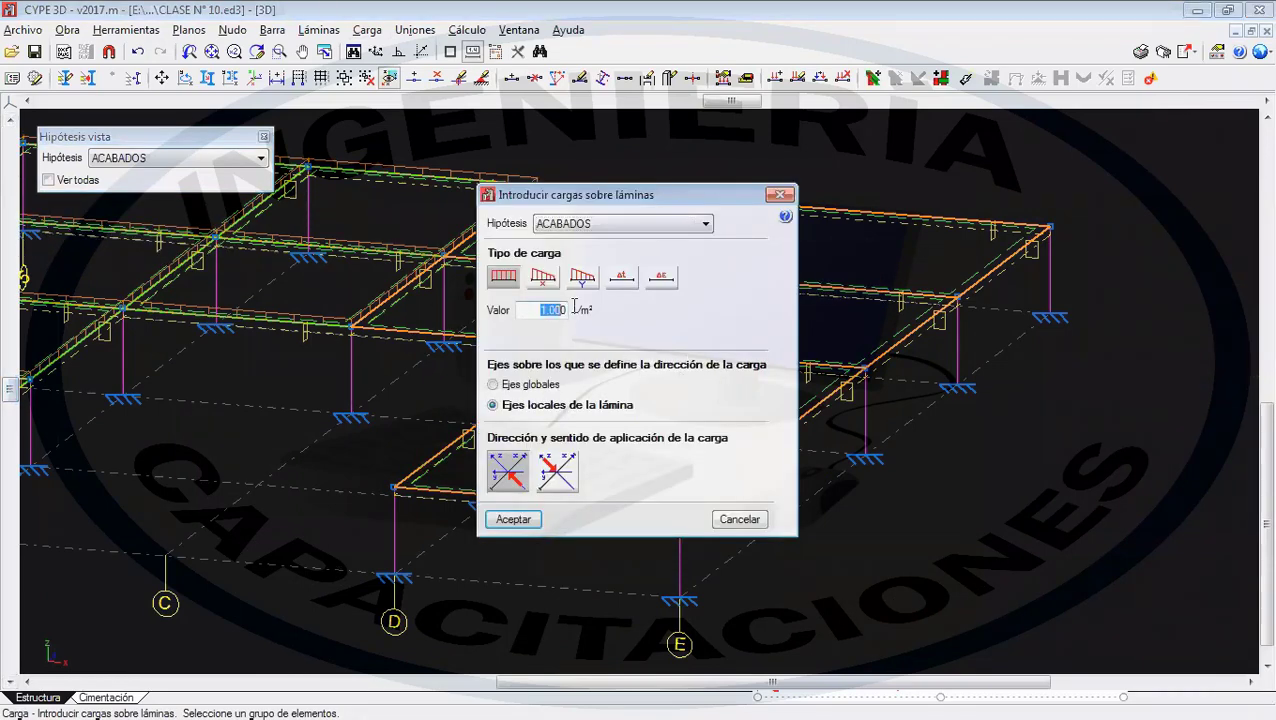
{"action": "type", "text": "0.120"}
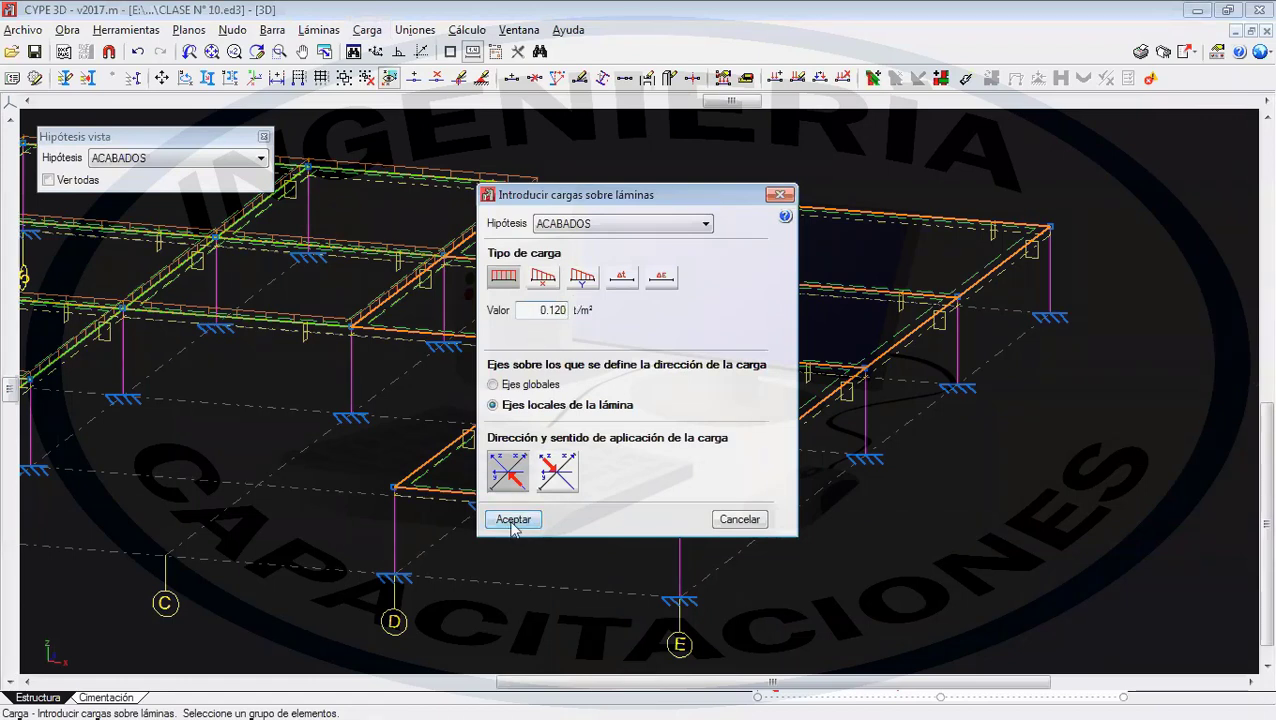
{"action": "left_click", "coordinate": [520, 384]}
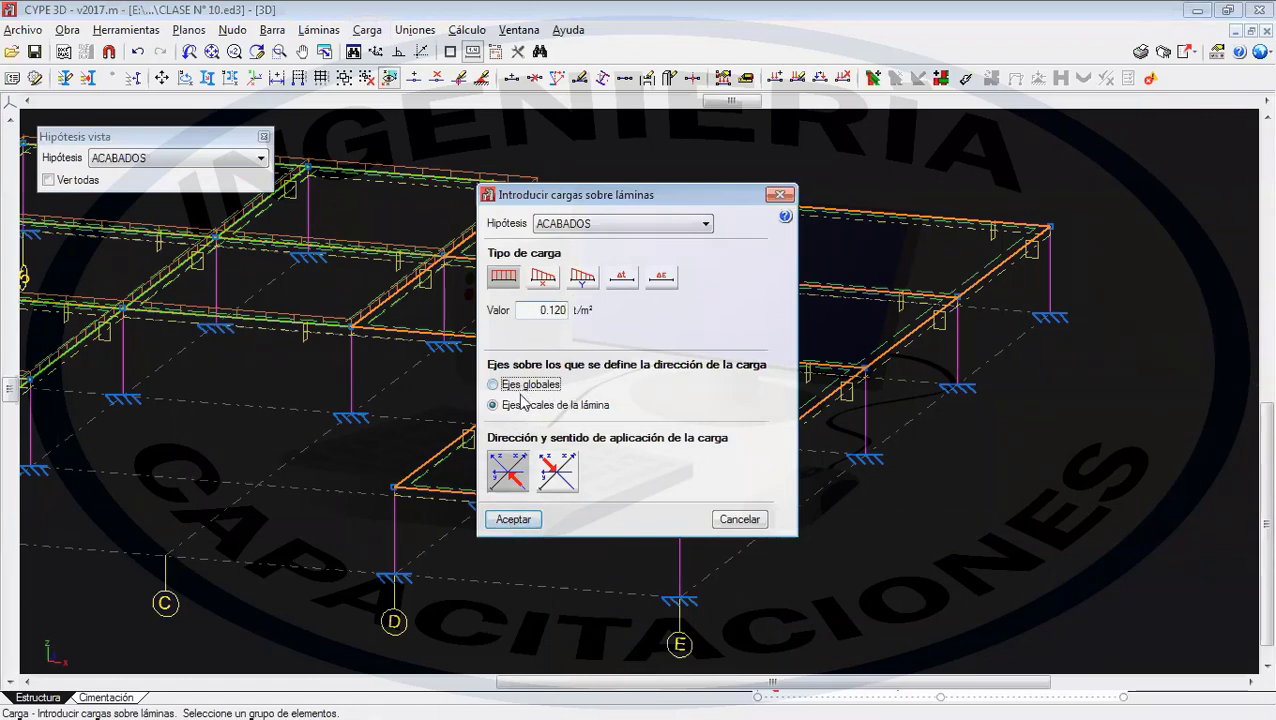
{"action": "left_click", "coordinate": [557, 471]}
{"action": "left_click", "coordinate": [501, 521]}
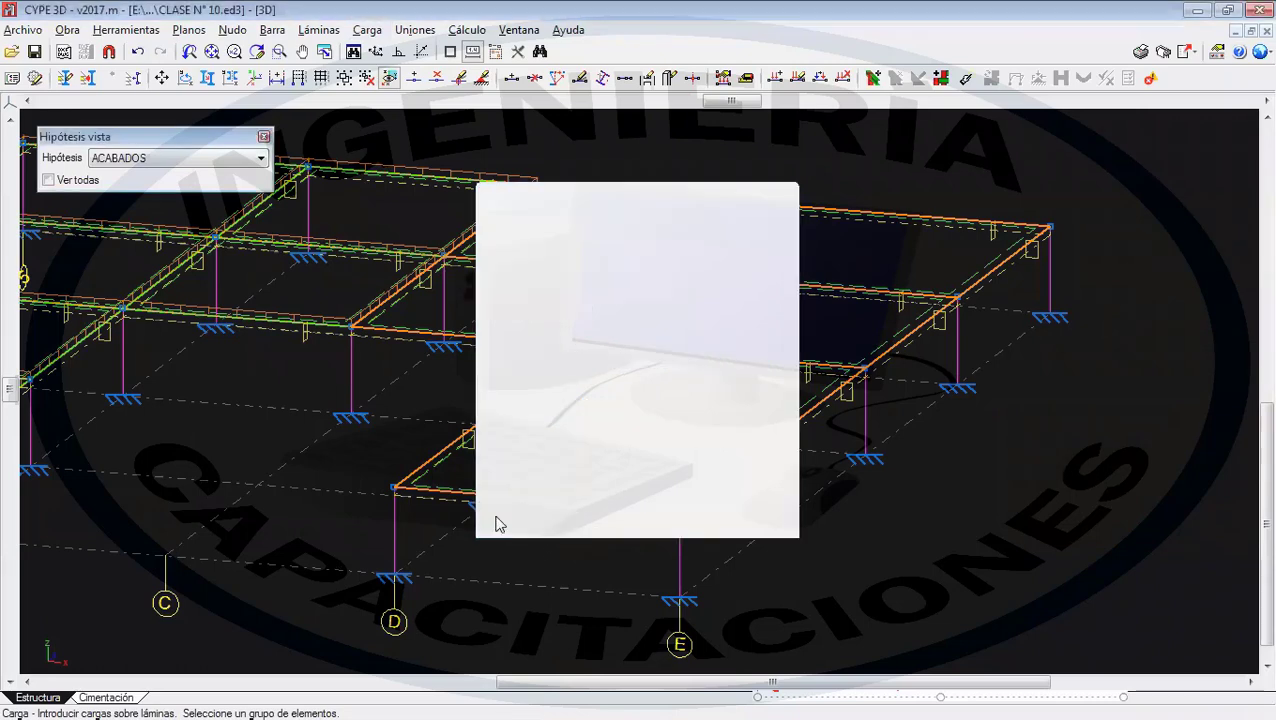
{"action": "scroll", "coordinate": [610, 494], "scroll_direction": "down", "scroll_amount": 1}
{"action": "scroll", "coordinate": [823, 484], "scroll_direction": "down", "scroll_amount": 3}
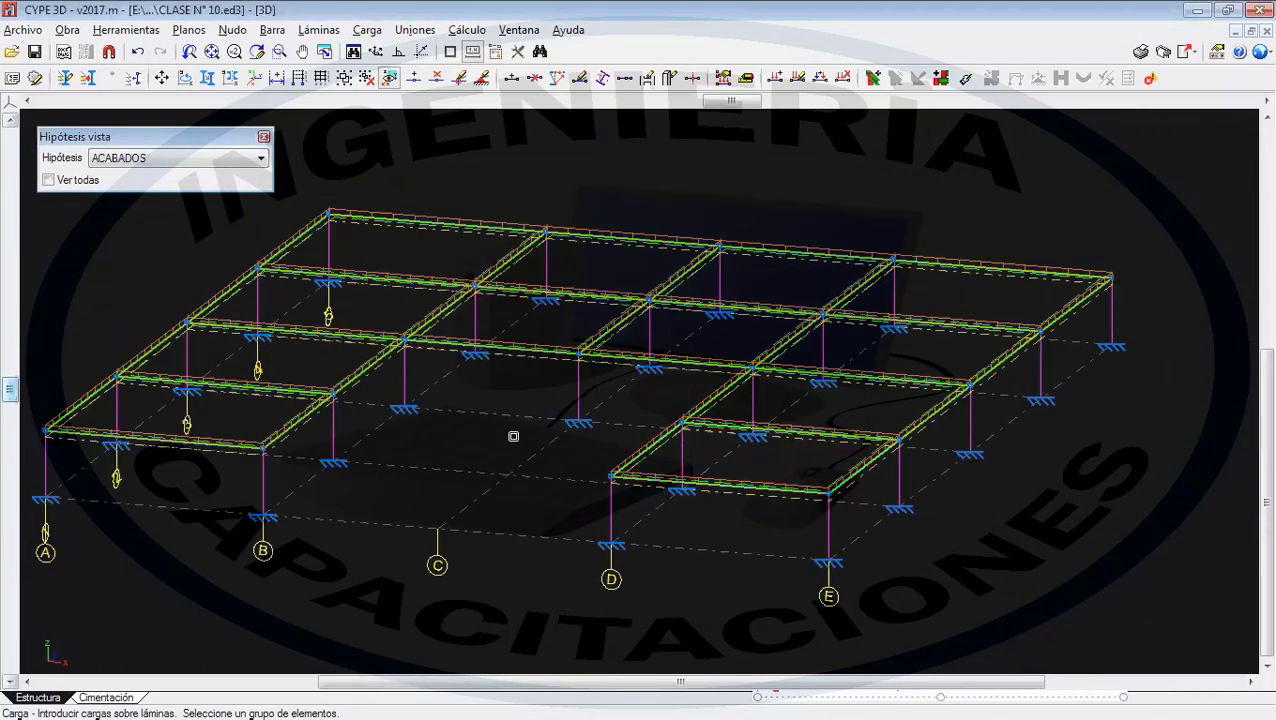
{"action": "scroll", "coordinate": [556, 337], "scroll_direction": "up", "scroll_amount": 1}
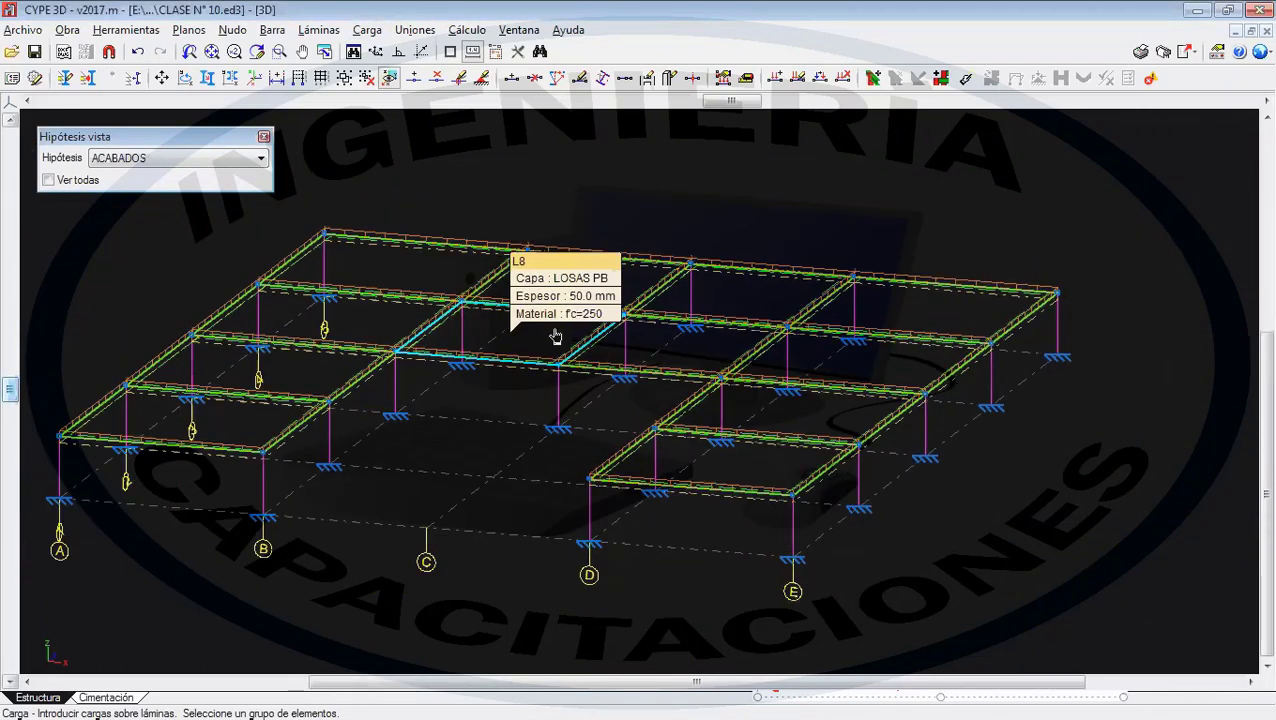
{"action": "left_click", "coordinate": [265, 137]}
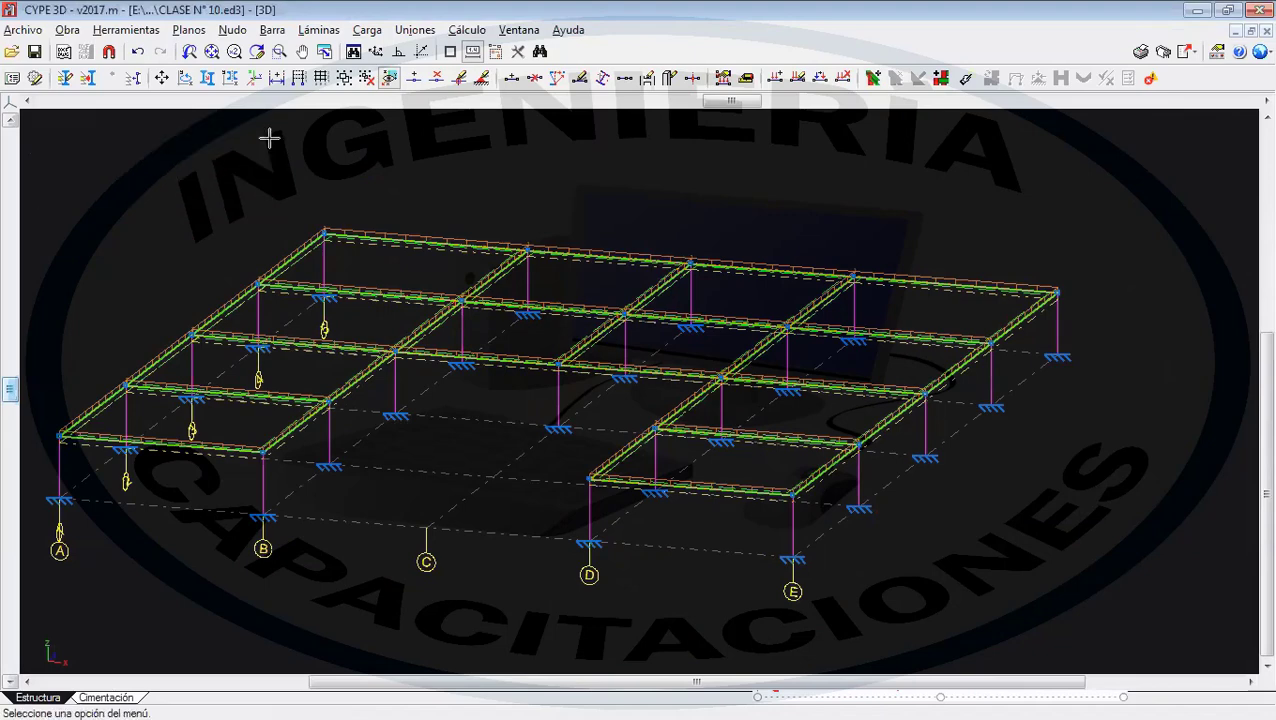
- Set the load display scale of the ACABADOS hypothesis to 2
{"action": "left_click", "coordinate": [372, 32]}
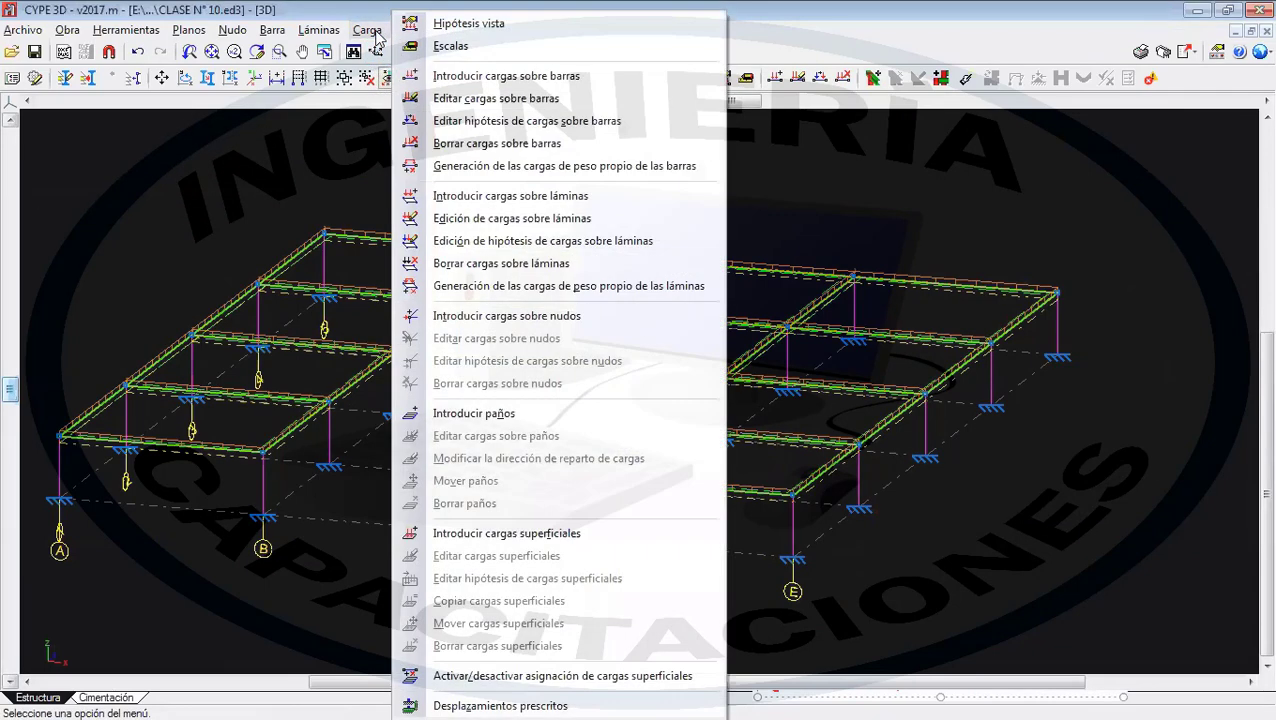
{"action": "left_click", "coordinate": [473, 48]}
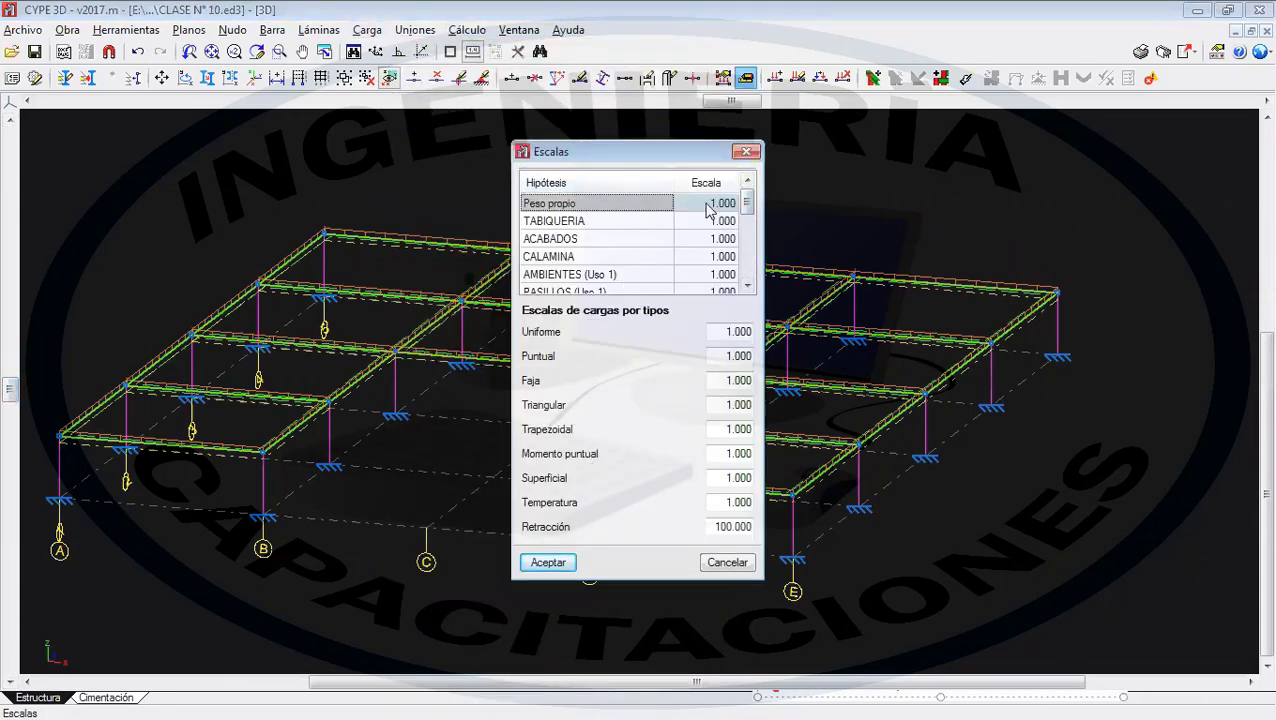
{"action": "left_click", "coordinate": [715, 243]}
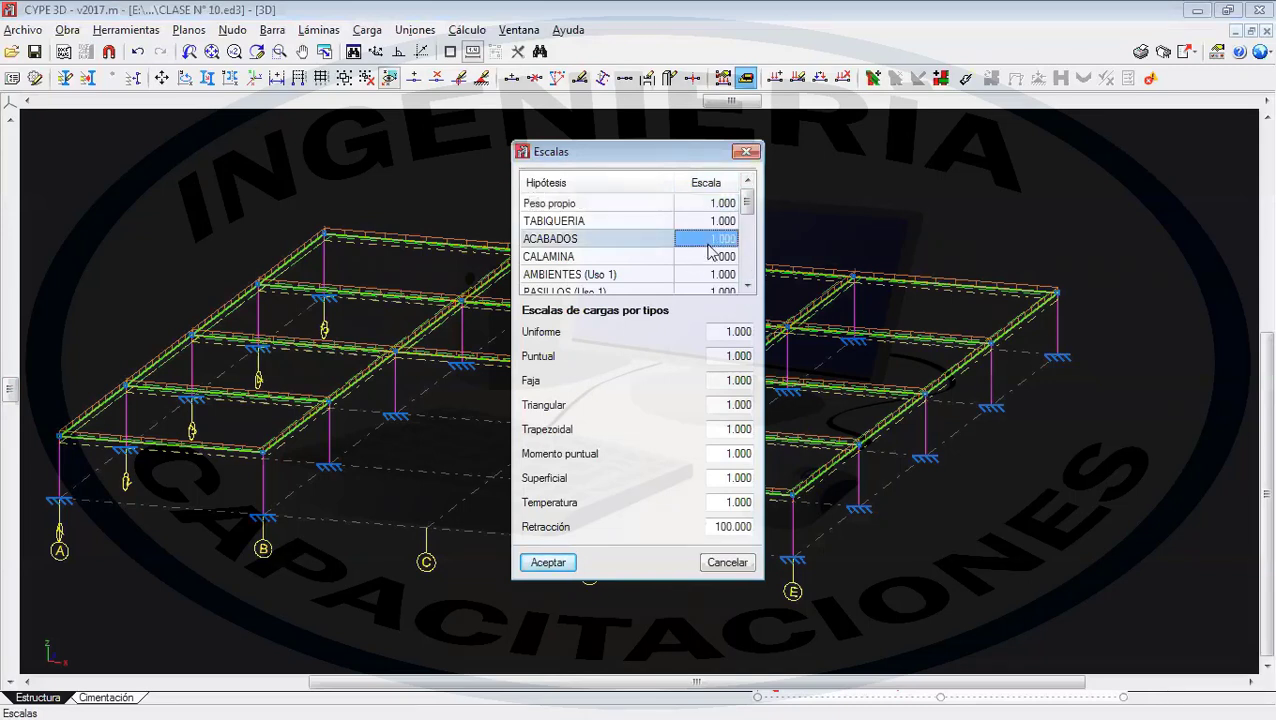
{"action": "left_click", "coordinate": [715, 243]}
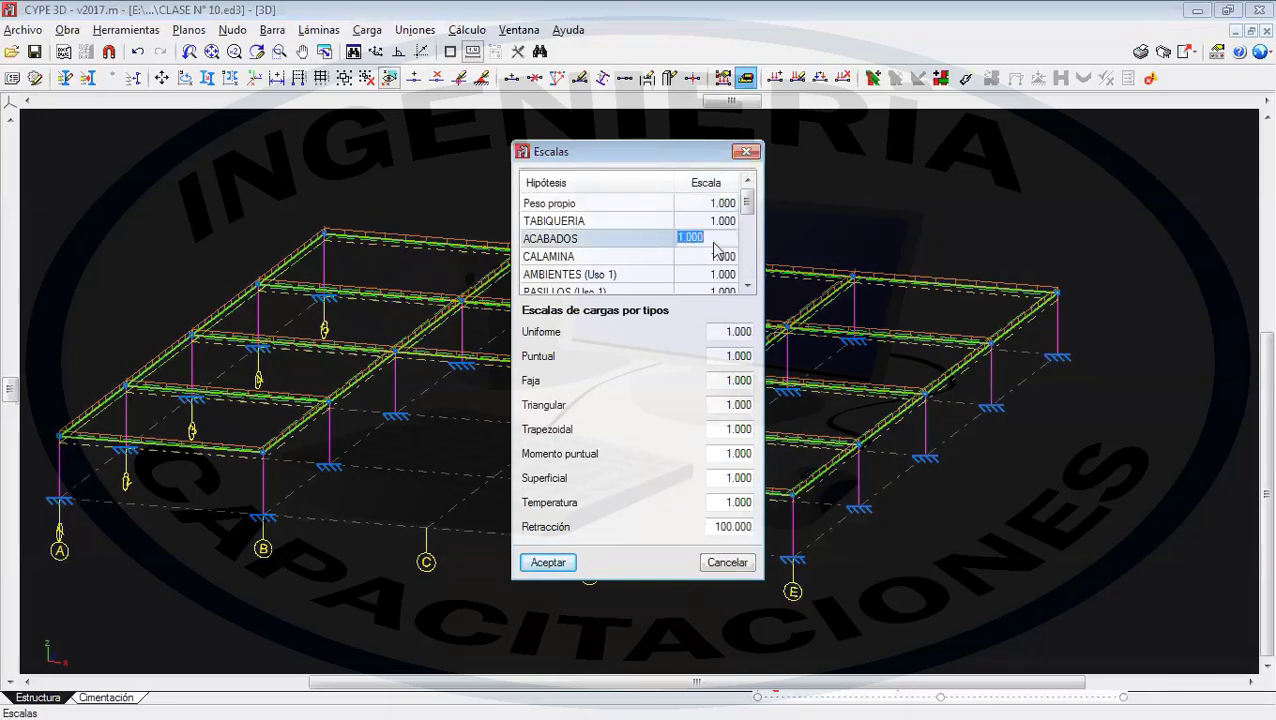
{"action": "type", "text": "2"}
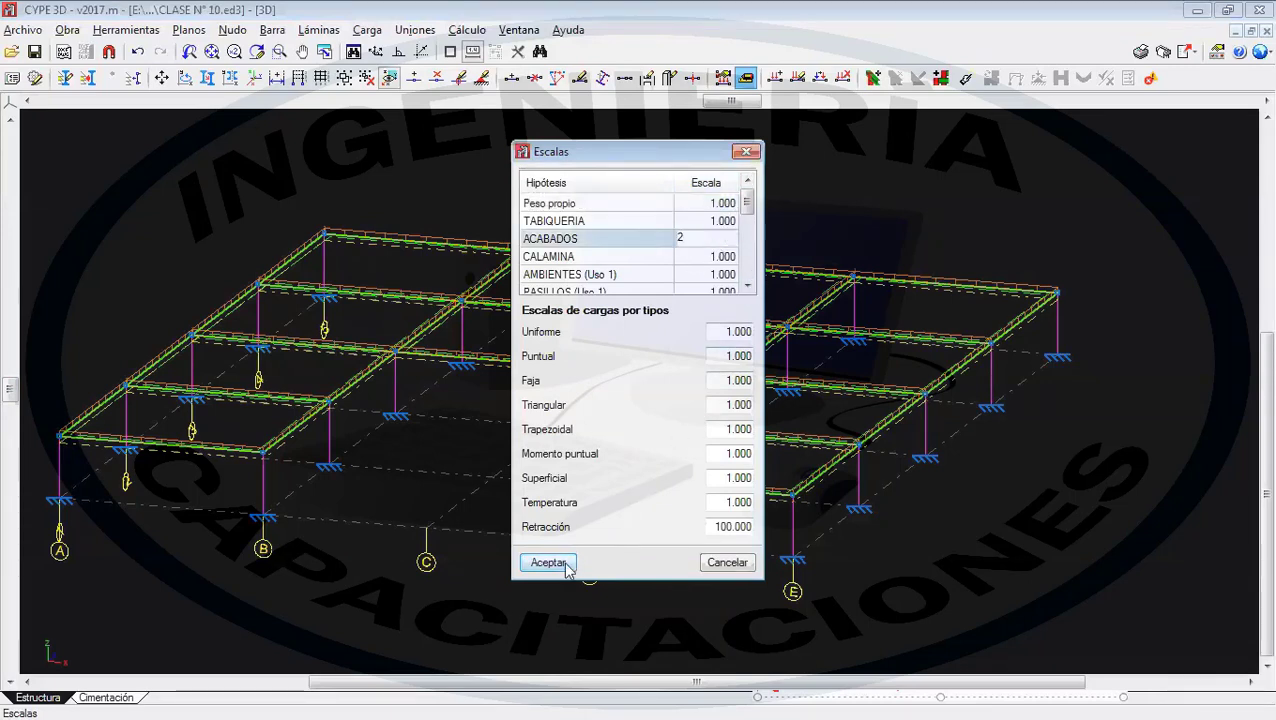
{"action": "left_click", "coordinate": [566, 563]}
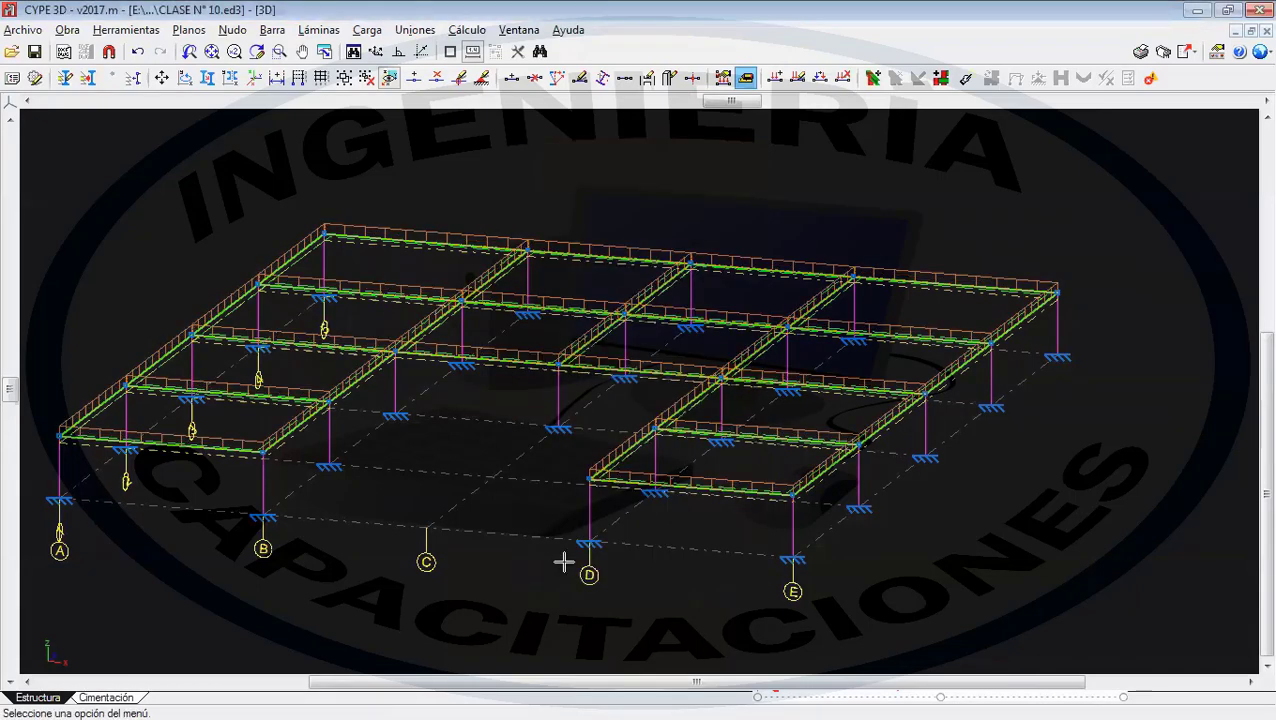
- Increase the load display scale of the ACABADOS hypothesis to 3
{"action": "left_click", "coordinate": [366, 29]}
{"action": "left_click", "coordinate": [420, 46]}
{"action": "left_click", "coordinate": [720, 240]}
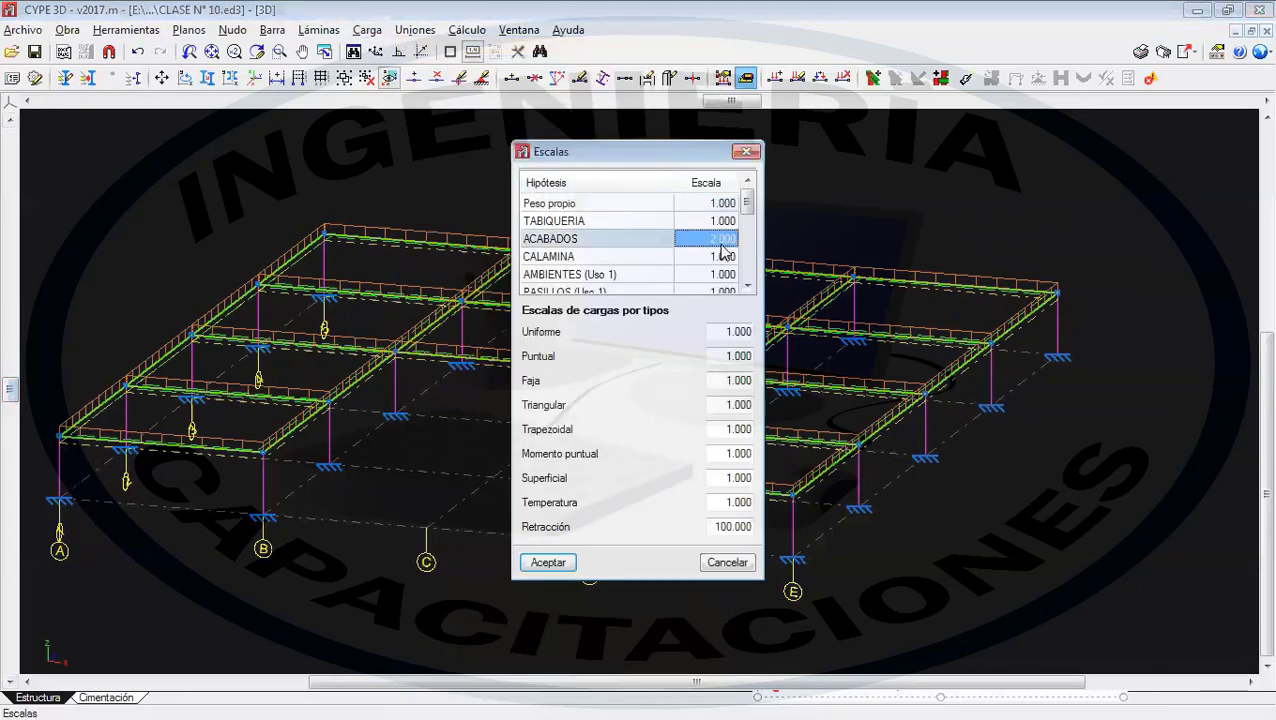
{"action": "type", "text": "3"}
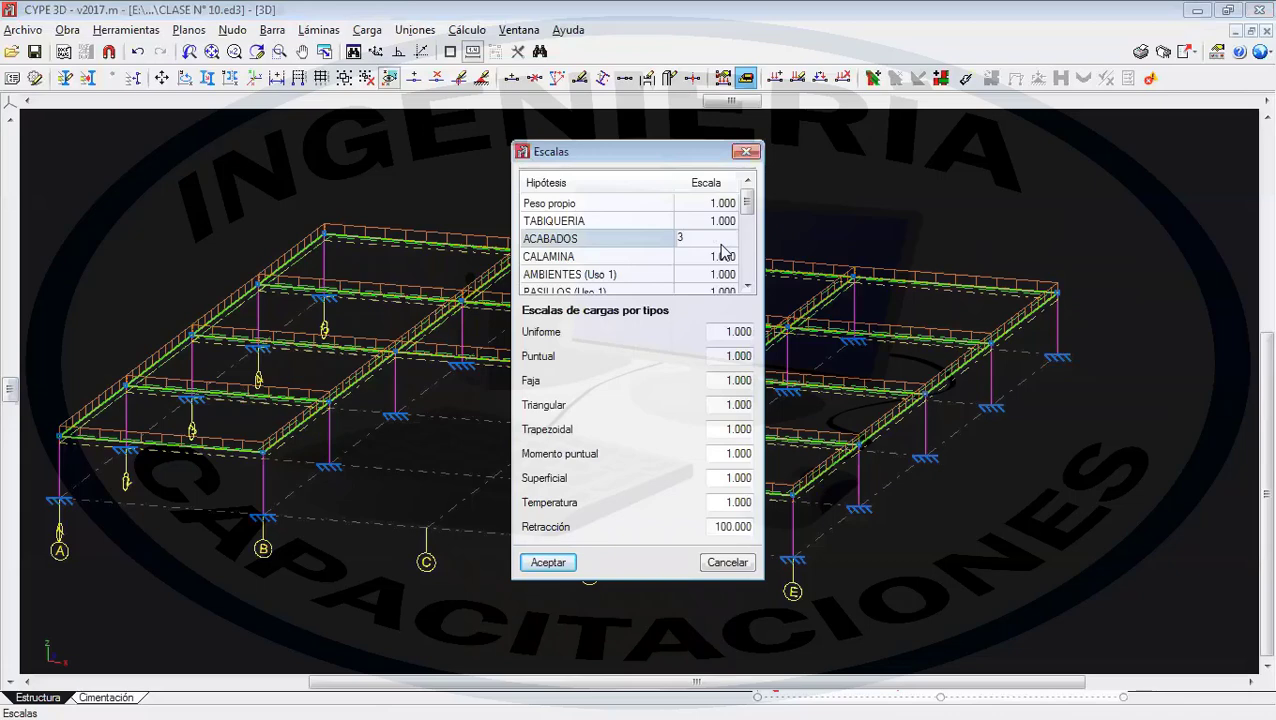
{"action": "left_click", "coordinate": [568, 562]}
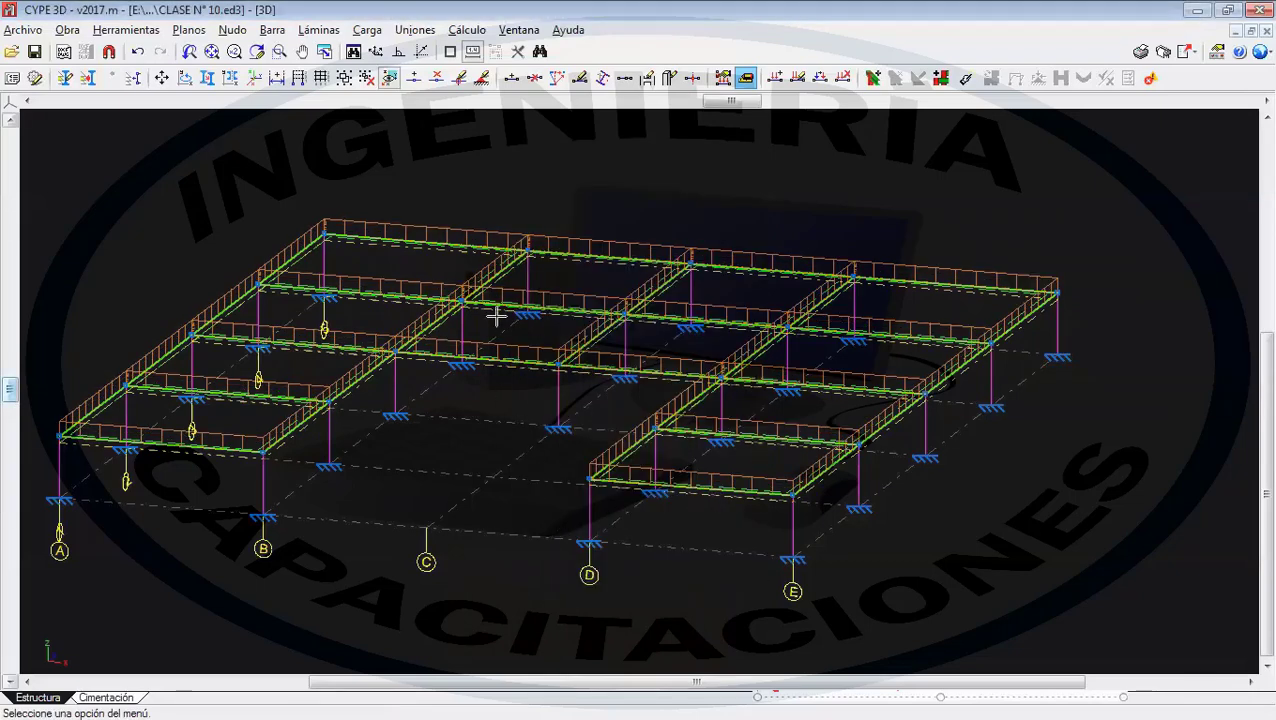
- Increase the load display scale of the ACABADOS hypothesis to 5
{"action": "left_click", "coordinate": [366, 29]}
{"action": "left_click", "coordinate": [425, 47]}
{"action": "double_click", "coordinate": [718, 238]}
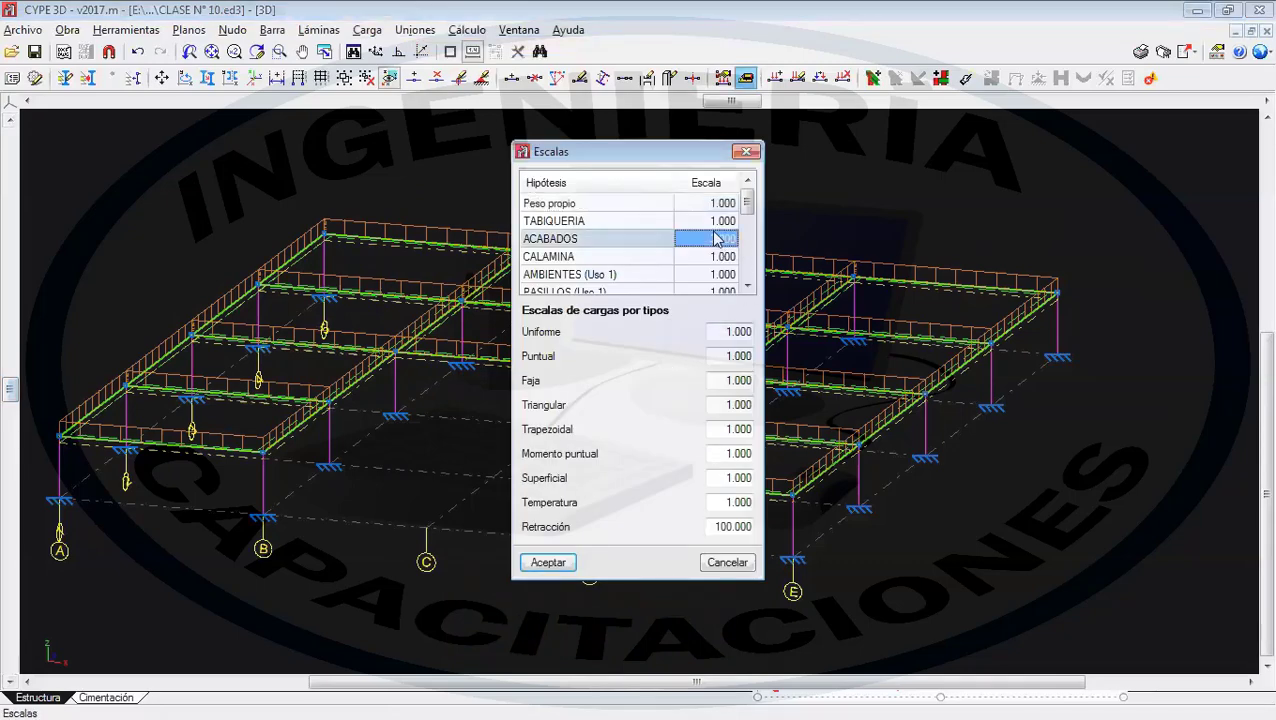
{"action": "type", "text": "5"}
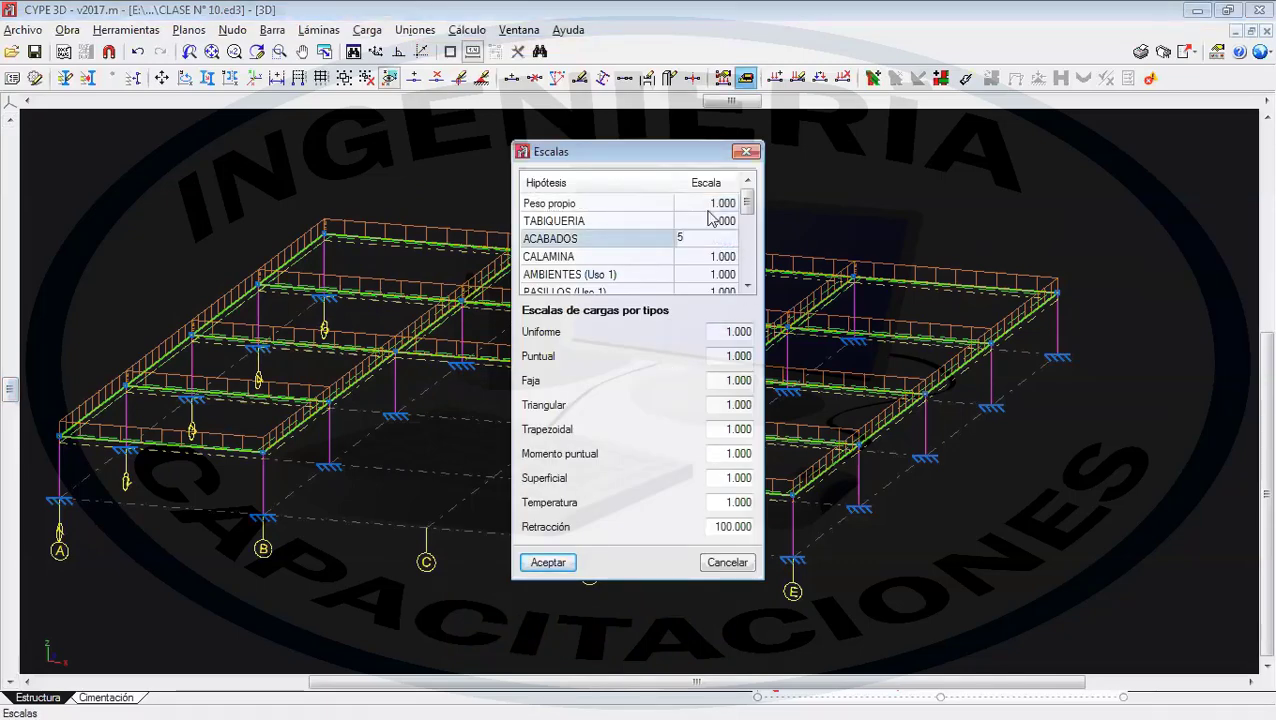
{"action": "left_click", "coordinate": [547, 563]}
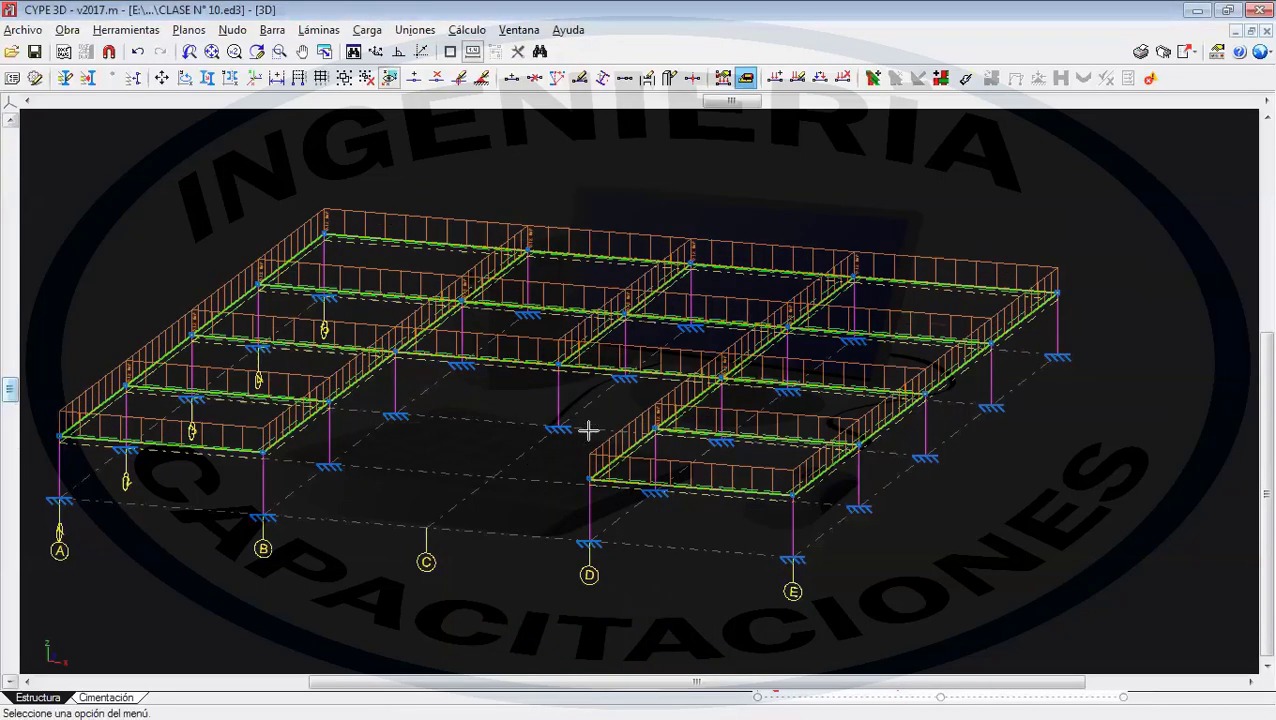
- Examine the load values labelled along the slab edges near grid A and across the whole floor
{"action": "scroll", "coordinate": [240, 453], "scroll_direction": "up", "scroll_amount": 2}
{"action": "scroll", "coordinate": [240, 453], "scroll_direction": "up", "scroll_amount": 1}
{"action": "middle_click_drag", "start_coordinate": [240, 453], "coordinate": [552, 513]}
{"action": "scroll", "coordinate": [355, 377], "scroll_direction": "up", "scroll_amount": 5}
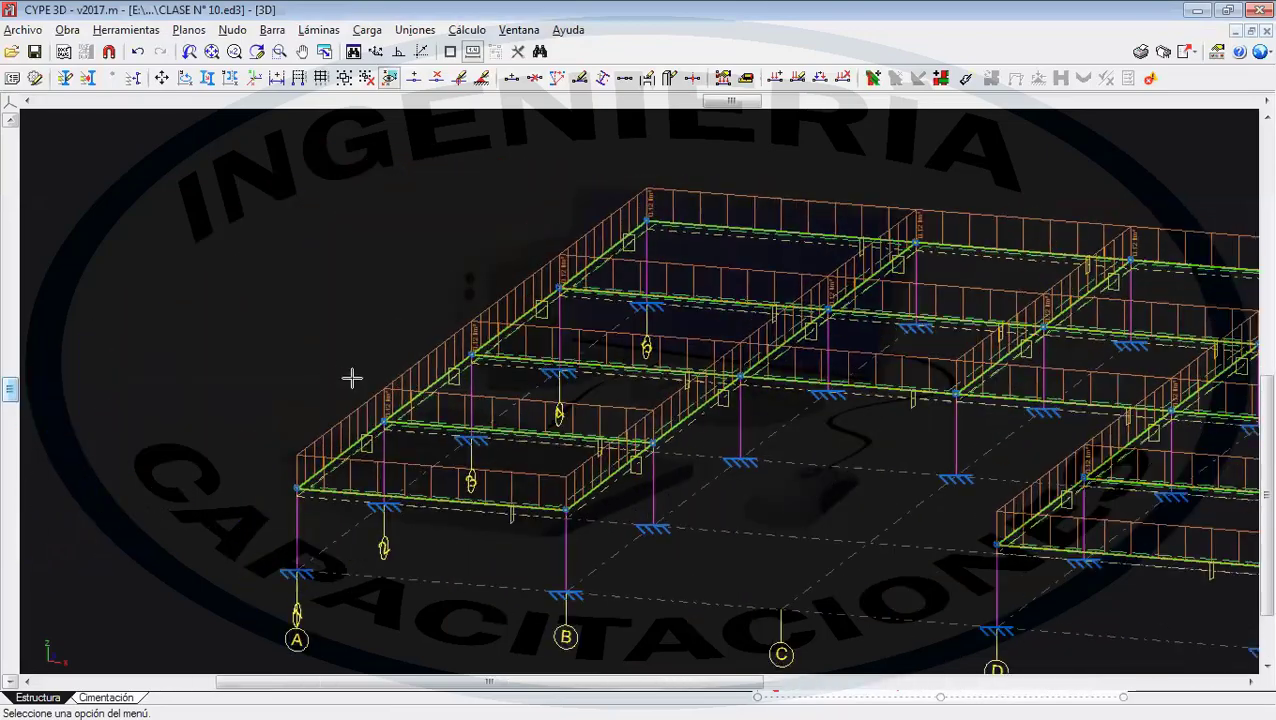
{"action": "scroll", "coordinate": [418, 412], "scroll_direction": "up", "scroll_amount": 5}
{"action": "scroll", "coordinate": [401, 450], "scroll_direction": "down", "scroll_amount": 6}
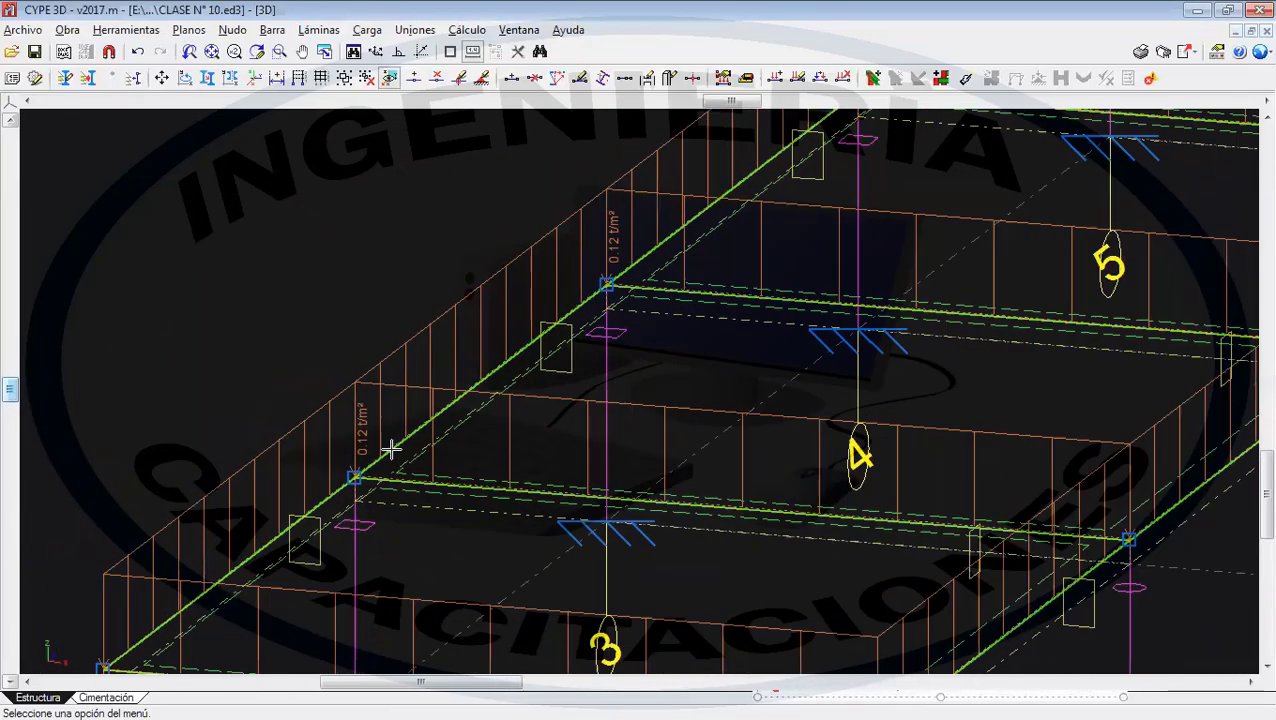
{"action": "scroll", "coordinate": [442, 460], "scroll_direction": "down", "scroll_amount": 2}
{"action": "middle_click_drag", "start_coordinate": [442, 460], "coordinate": [322, 464]}
{"action": "middle_click_drag", "start_coordinate": [591, 525], "coordinate": [562, 498]}
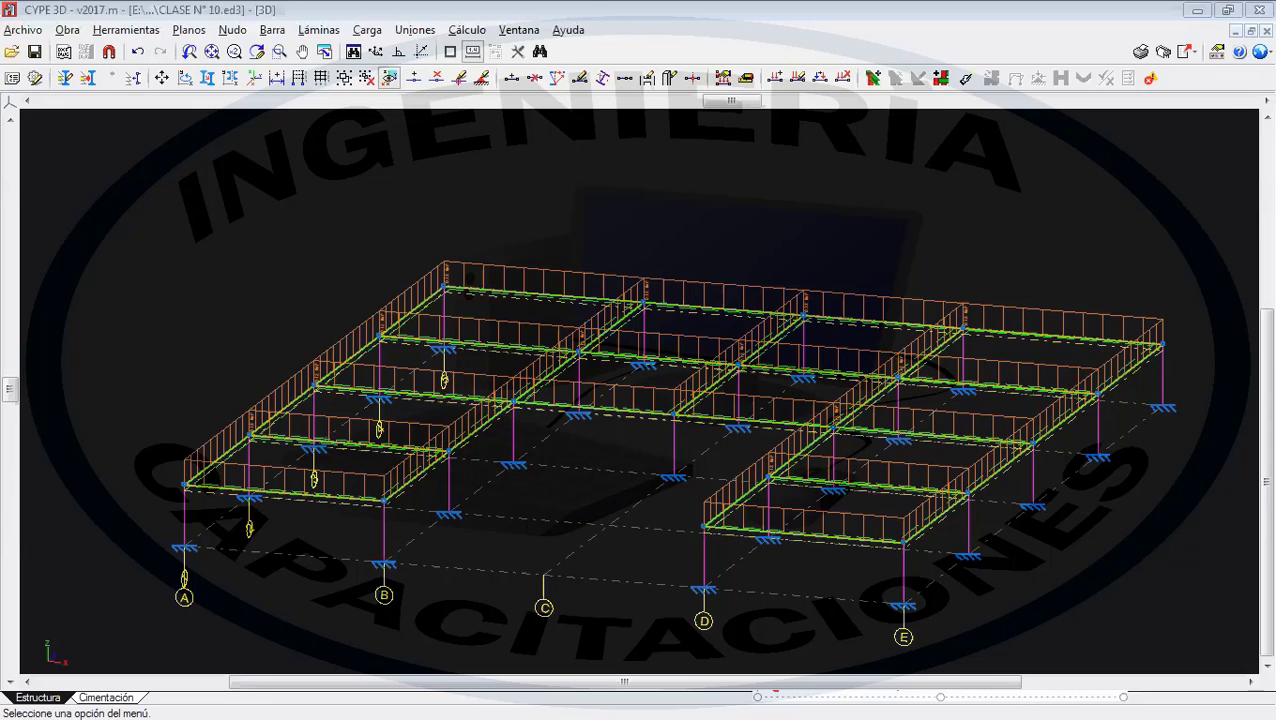
- Start saving the project as a copy and create and open a new folder CLASE N° 11 inside 1. CYPE 3D
{"action": "left_click", "coordinate": [22, 29]}
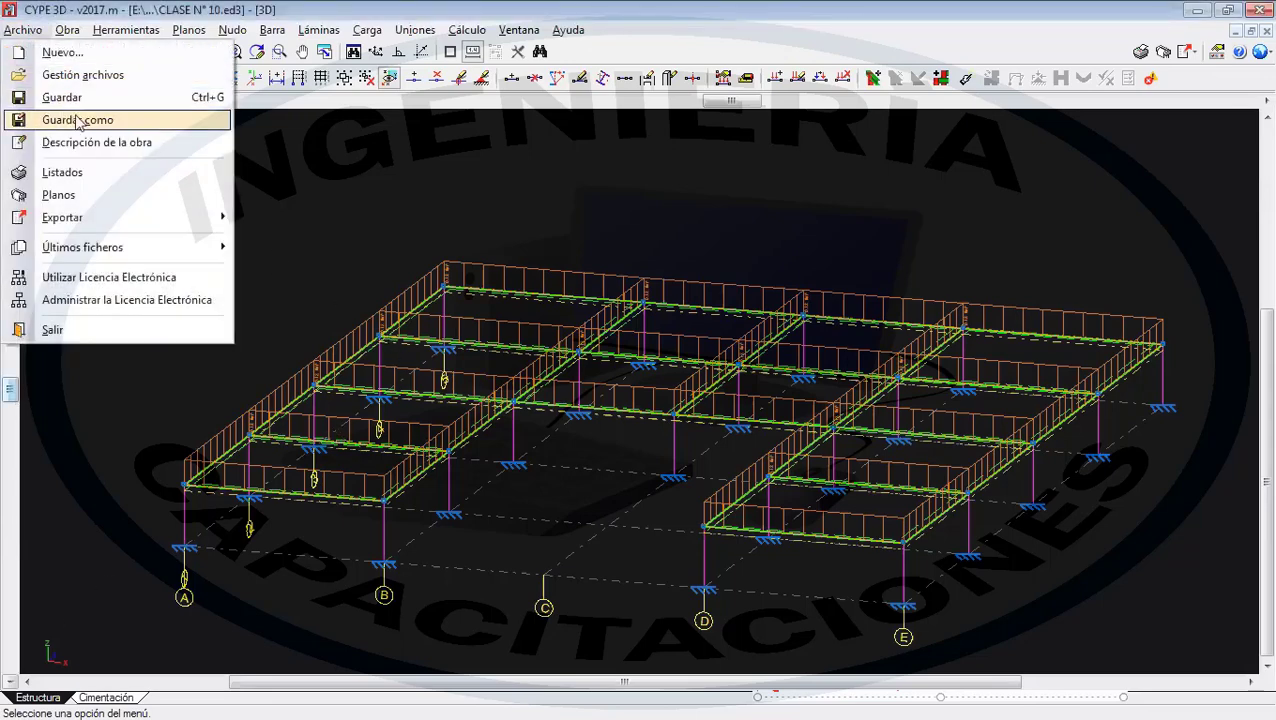
{"action": "left_click", "coordinate": [78, 120]}
{"action": "left_click", "coordinate": [845, 318]}
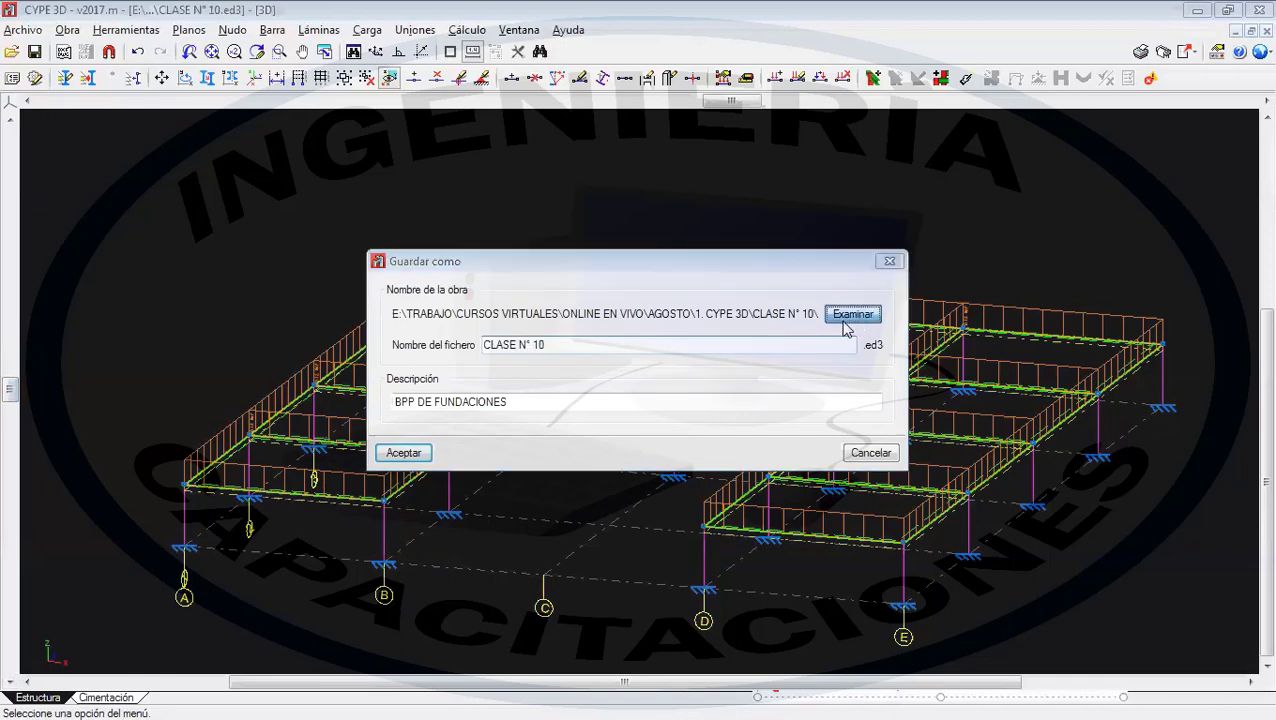
{"action": "left_click", "coordinate": [677, 141]}
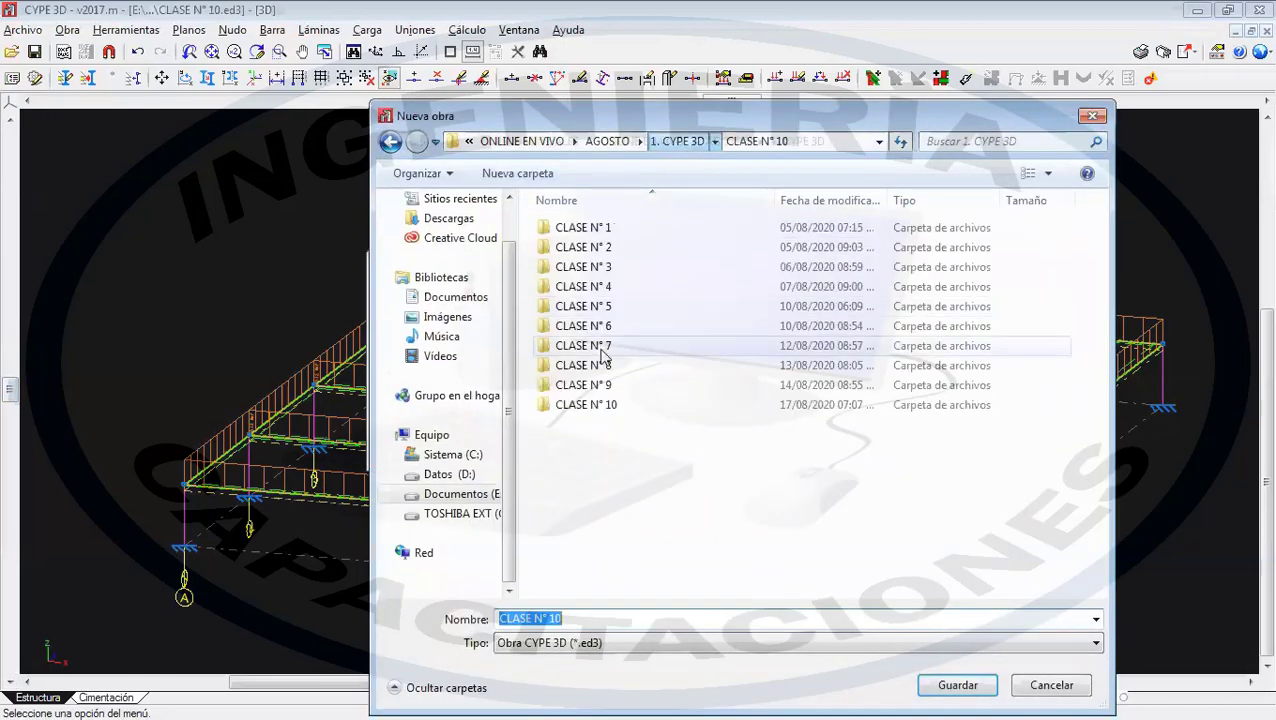
{"action": "right_click", "coordinate": [603, 477]}
{"action": "mouse_move", "coordinate": [660, 664]}
{"action": "left_click", "coordinate": [870, 394]}
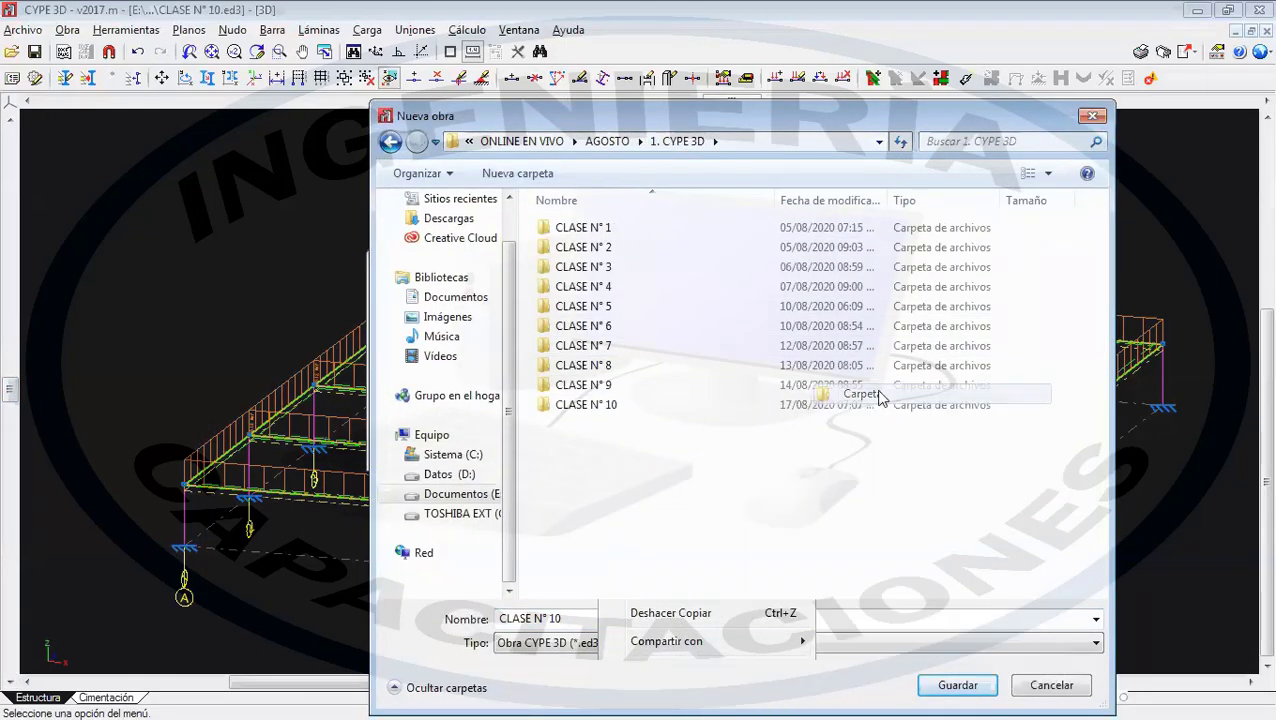
{"action": "type", "text": "CLA"}
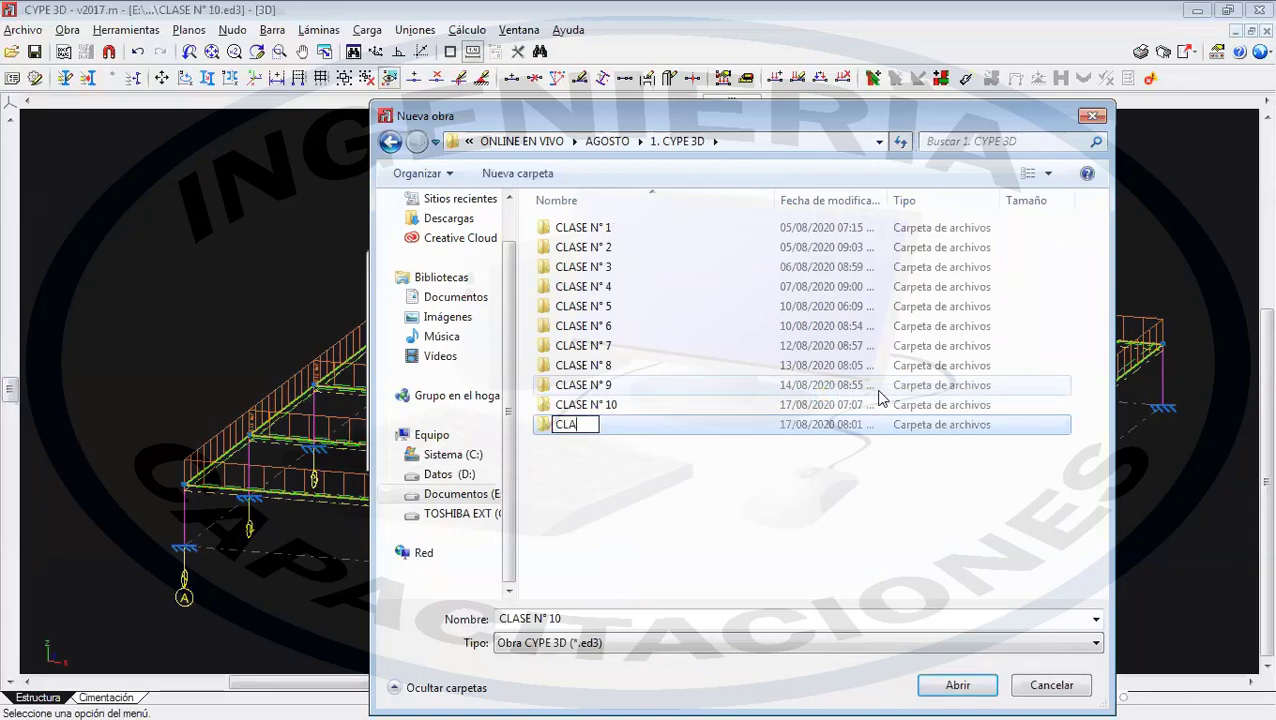
{"action": "type", "text": "SE N° 11"}
{"action": "key", "text": "Return"}
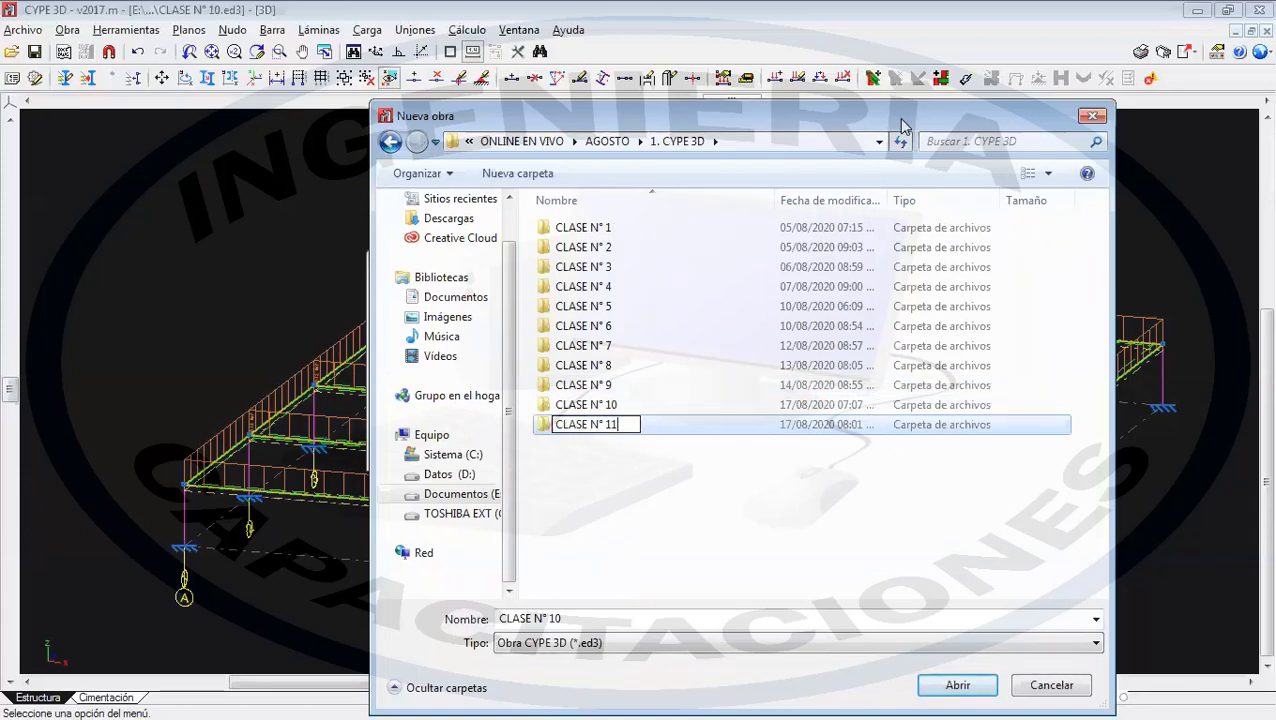
{"action": "double_click", "coordinate": [605, 425]}
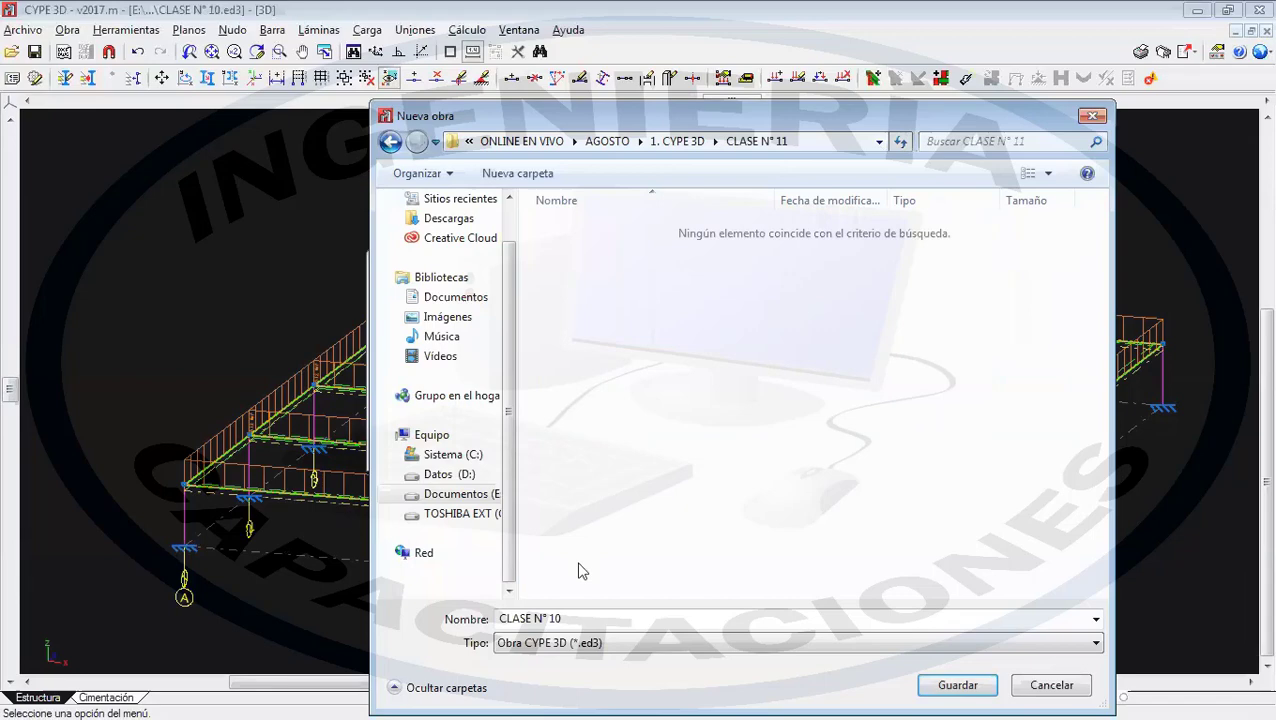
- Name the project copy CLASE N° 11 and place it in the new CLASE N° 11 folder
{"action": "double_click", "coordinate": [574, 620]}
{"action": "type", "text": "11"}
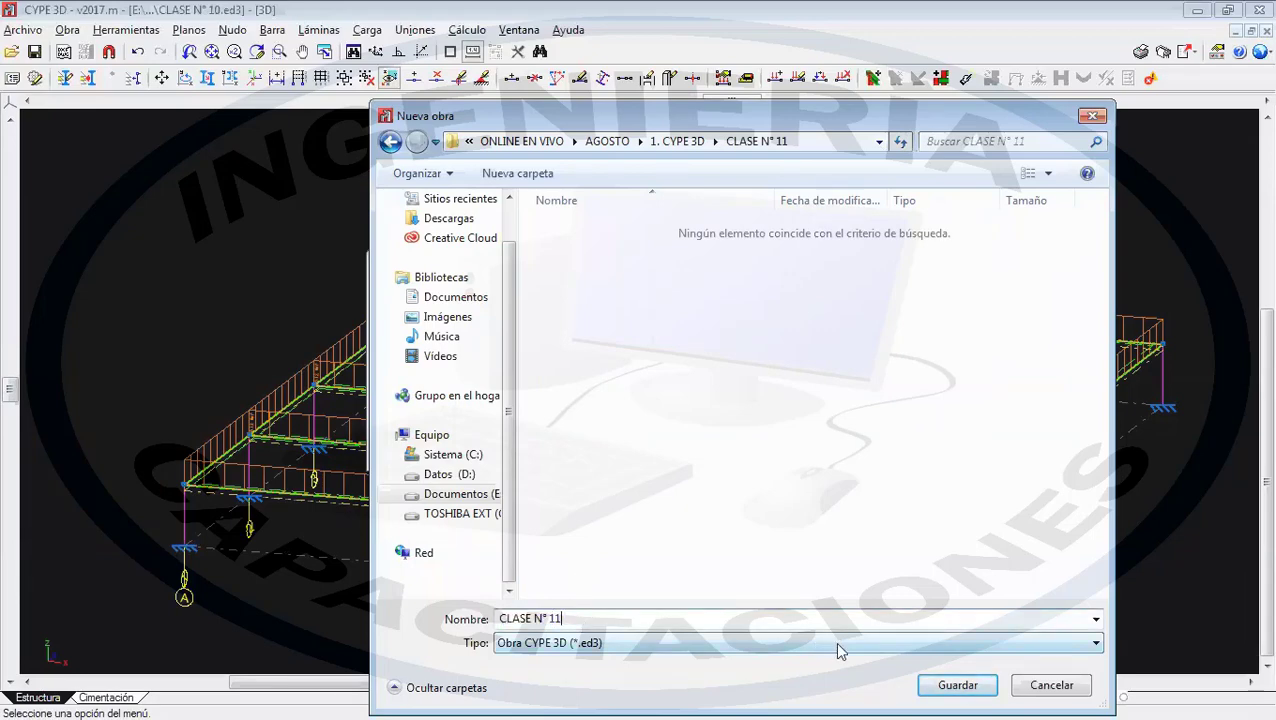
{"action": "left_click", "coordinate": [957, 685]}
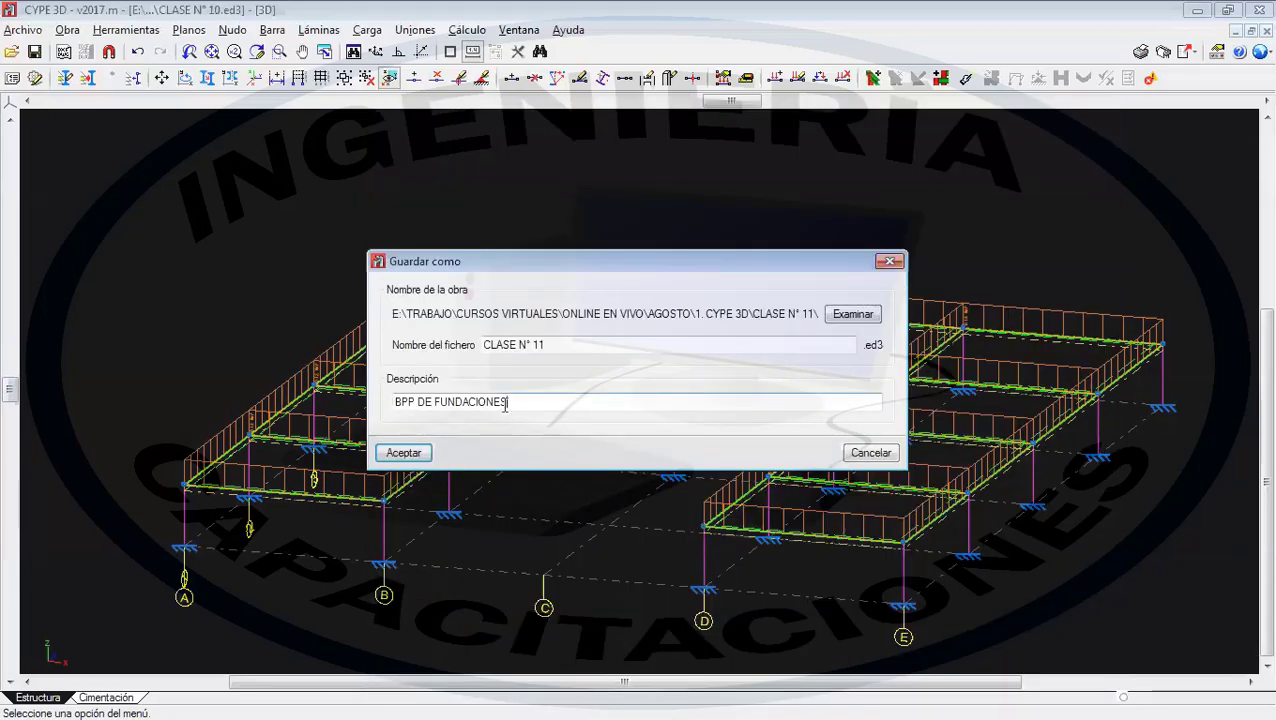
- Replace the project description with INTRODUCCION DE CARGAS and save the copy
{"action": "left_click_drag", "start_coordinate": [495, 403], "coordinate": [380, 412]}
{"action": "type", "text": "IN"}
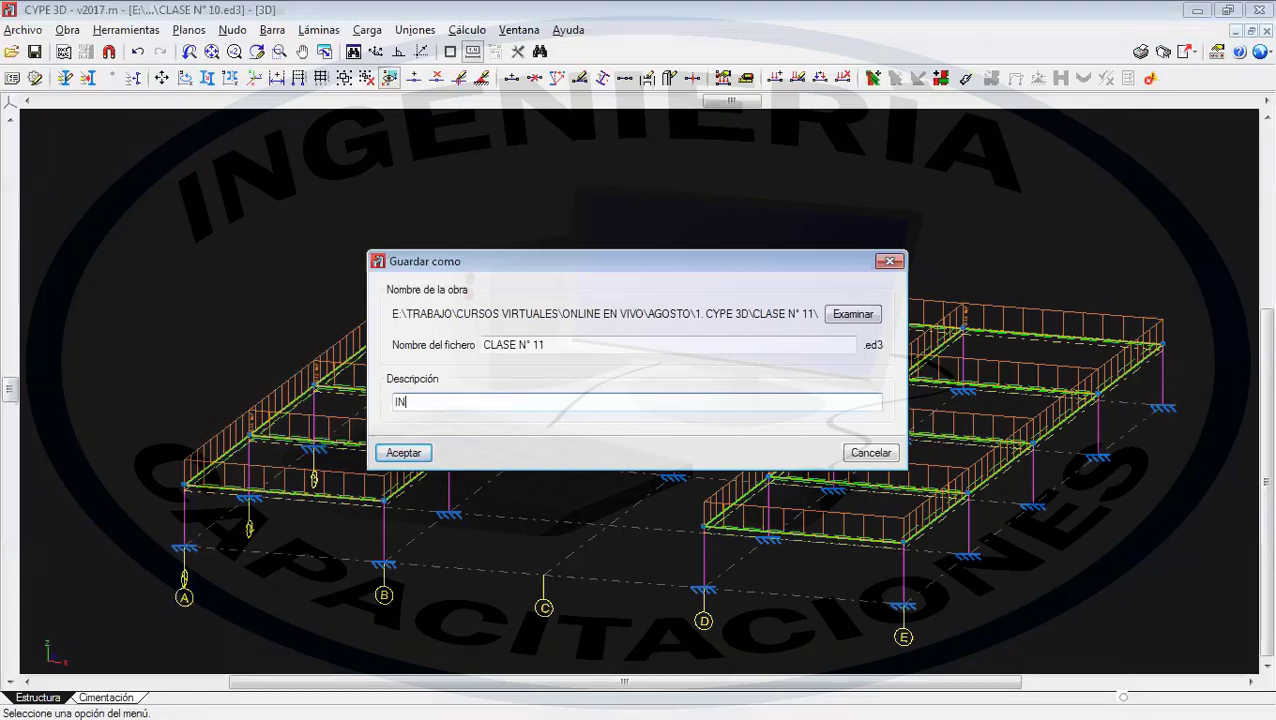
{"action": "type", "text": "TRODUCCIOND"}
{"action": "key", "text": "BackSpace"}
{"action": "type", "text": "D"}
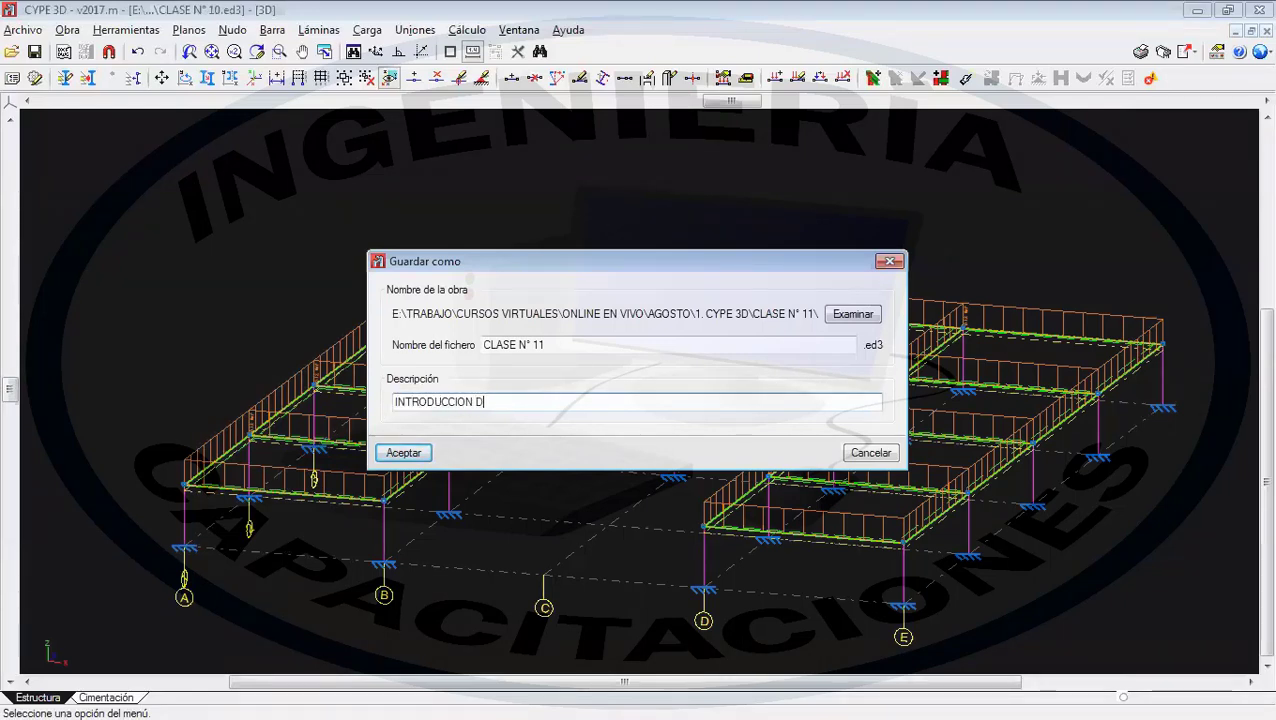
{"action": "type", "text": "E CARGAS"}
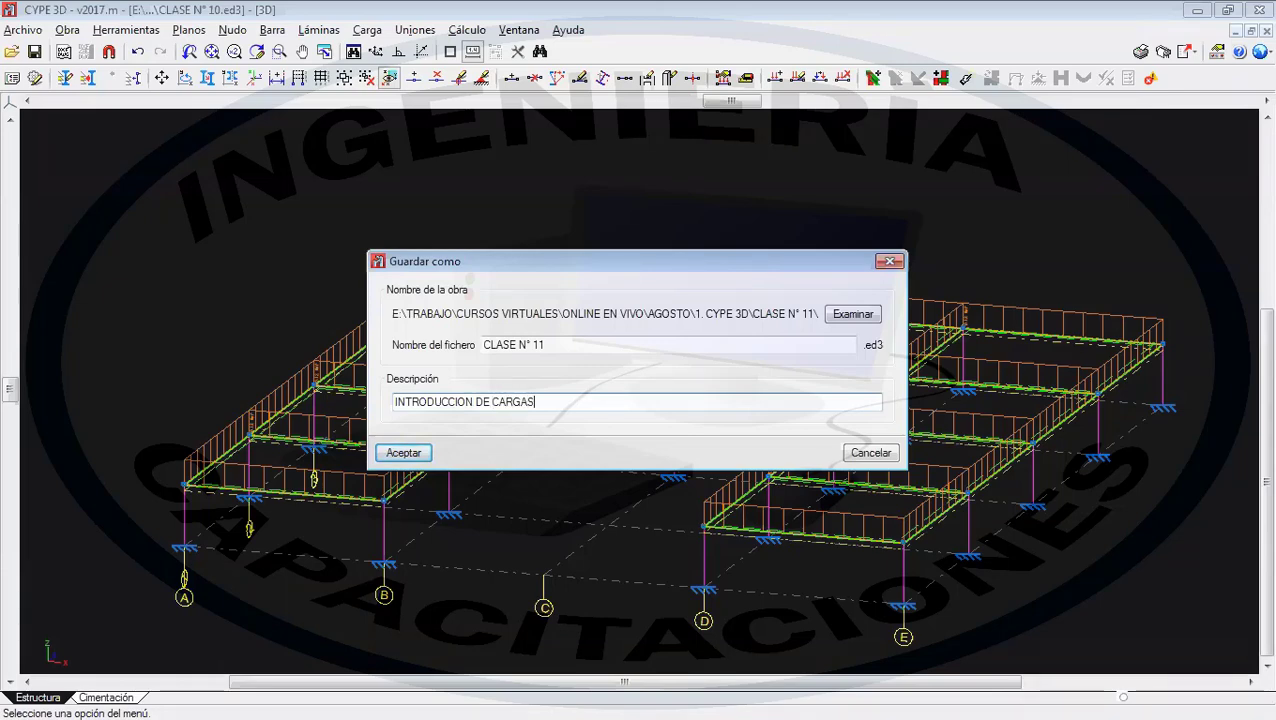
{"action": "left_click", "coordinate": [392, 453]}
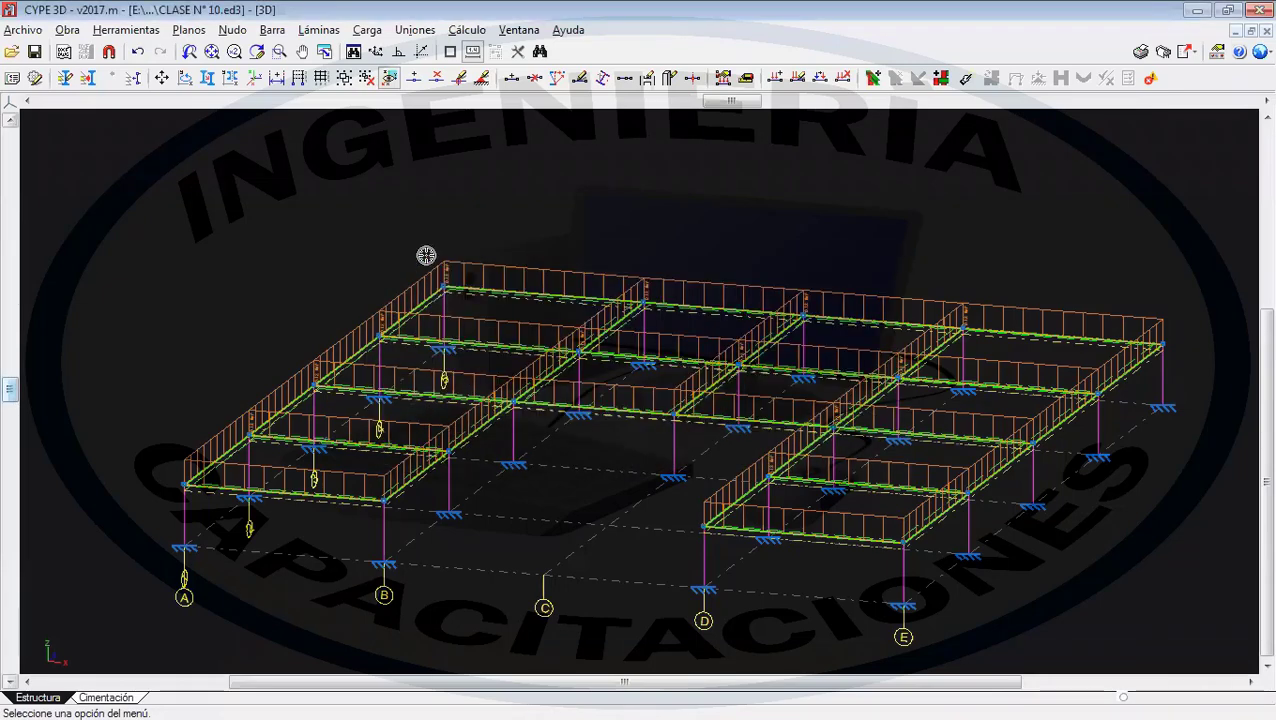
- Compress the CLASE N° 11 project into CLASE N° 11.cyp in its folder and return to the model
{"action": "left_click", "coordinate": [22, 29]}
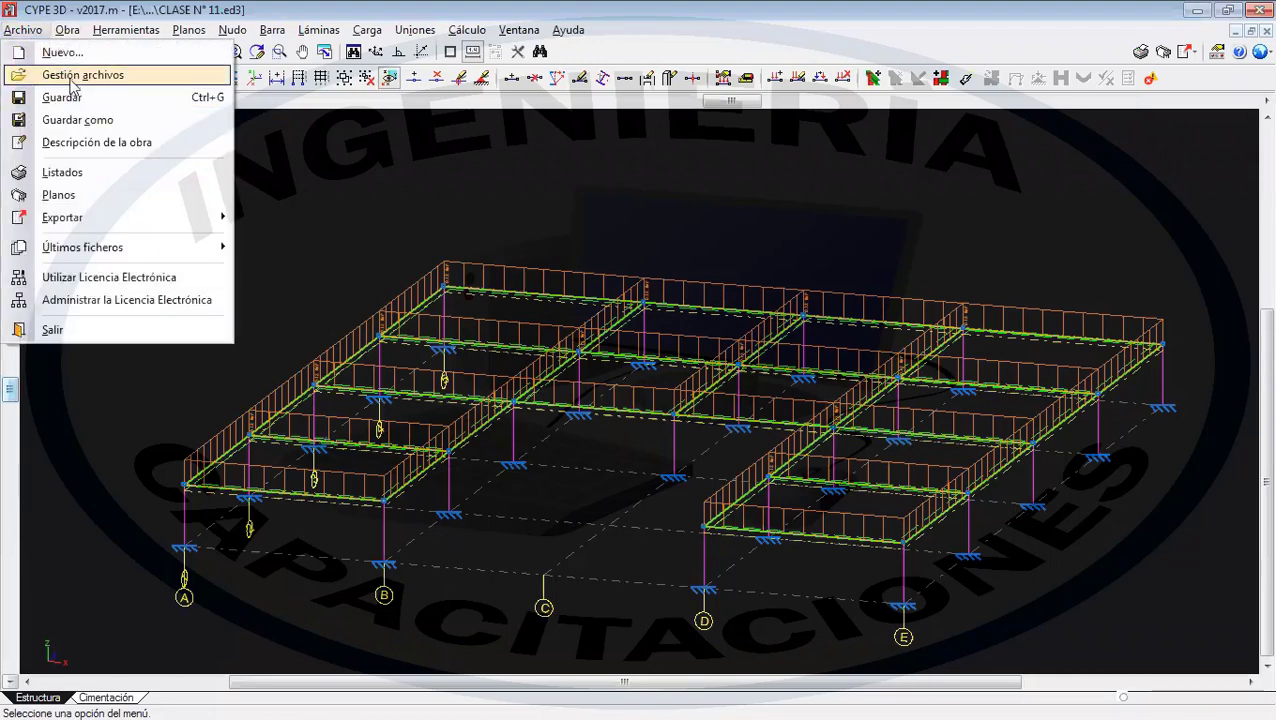
{"action": "left_click", "coordinate": [70, 78]}
{"action": "left_click", "coordinate": [338, 52]}
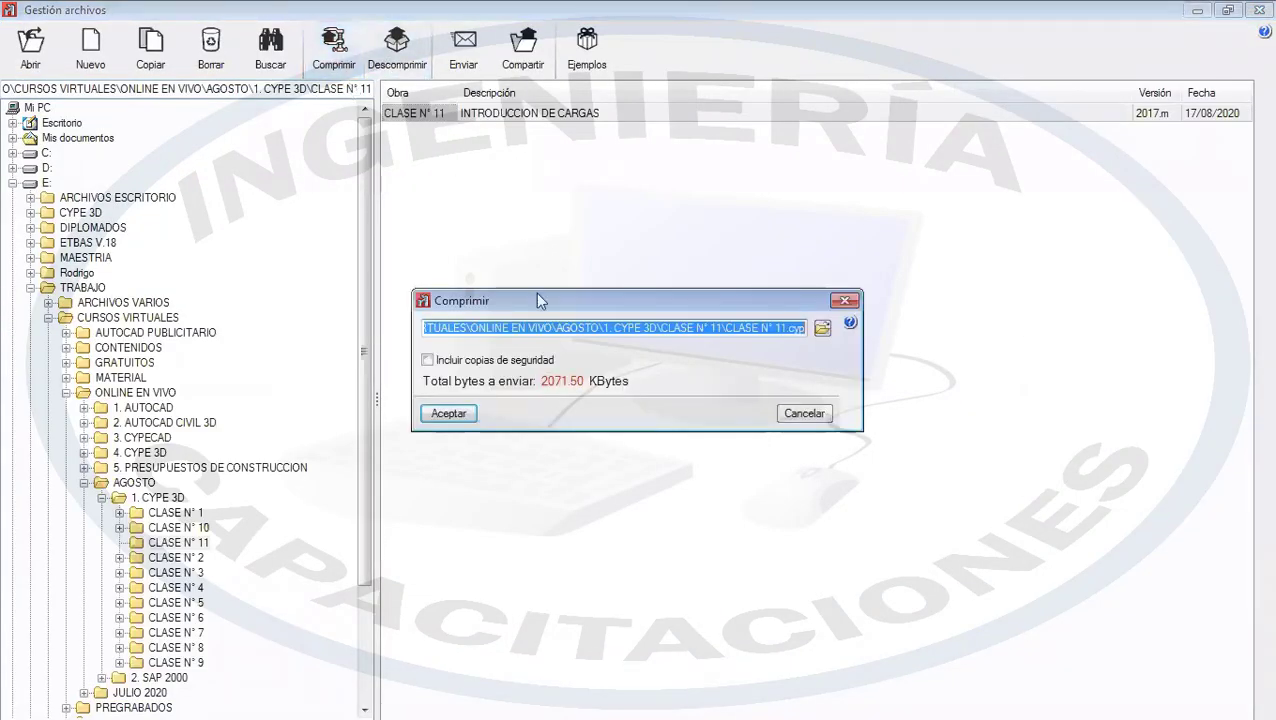
{"action": "left_click", "coordinate": [455, 416]}
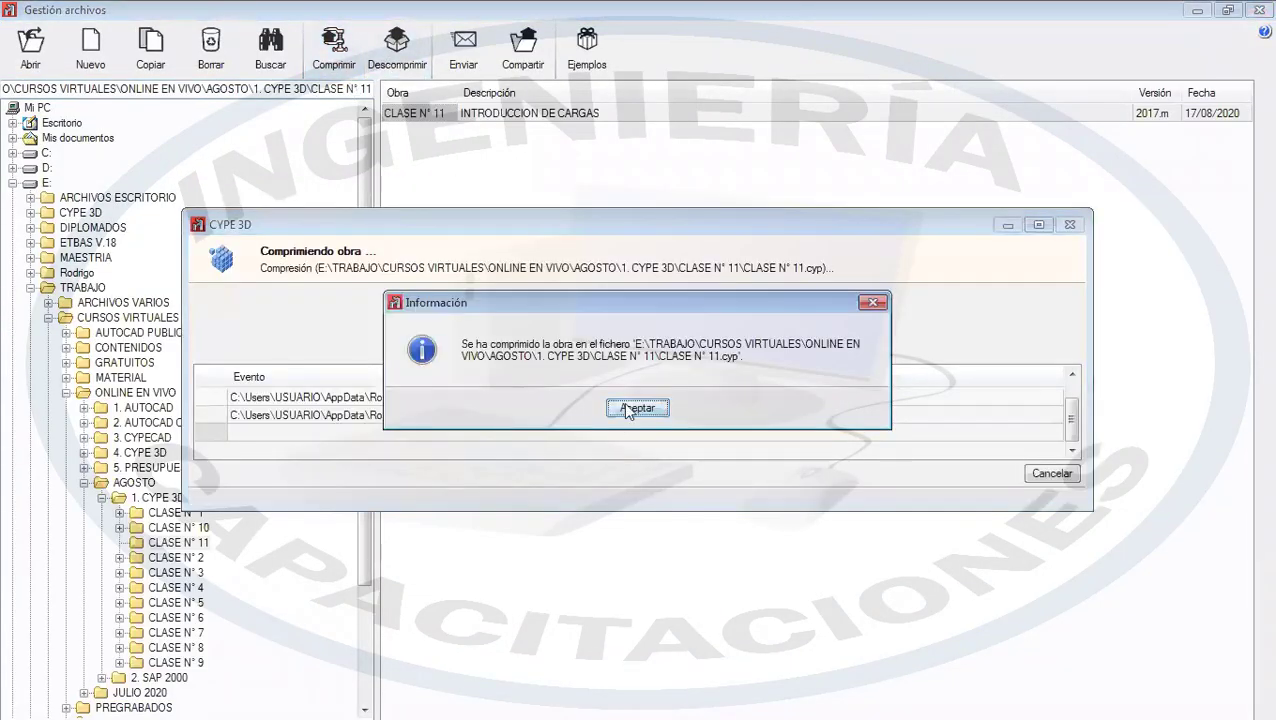
{"action": "left_click", "coordinate": [630, 405]}
{"action": "left_click", "coordinate": [1252, 11]}
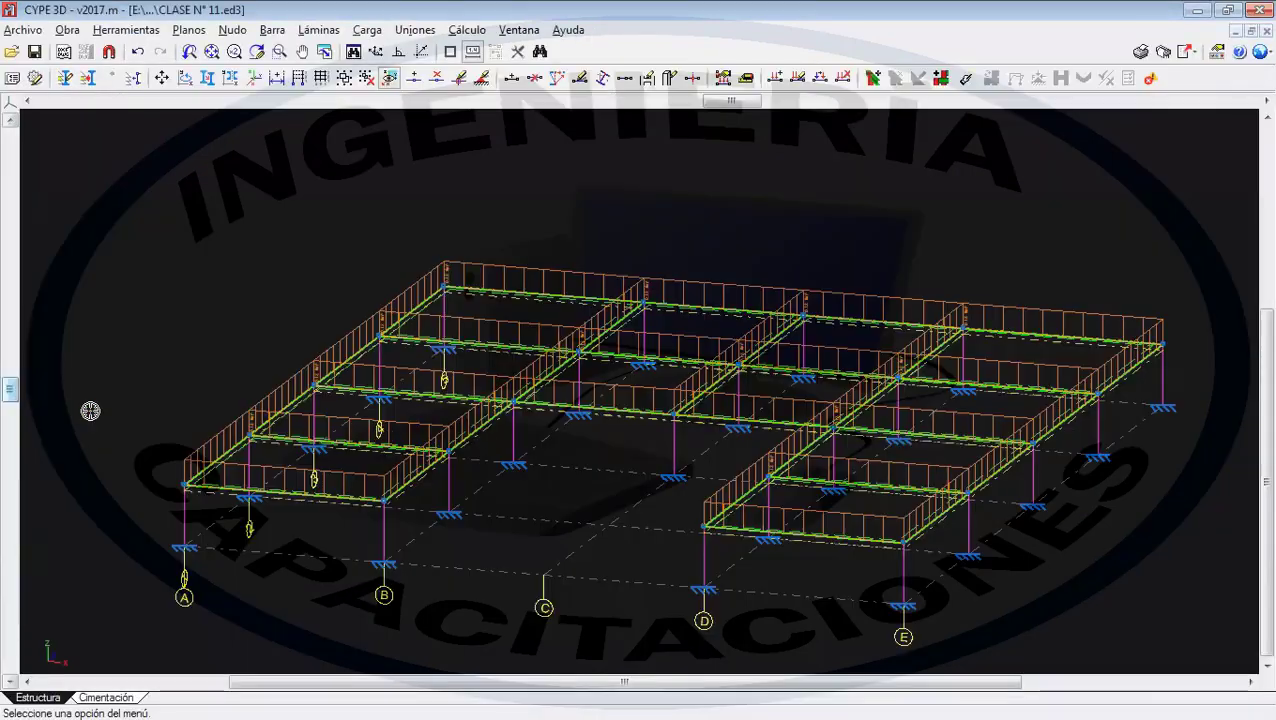
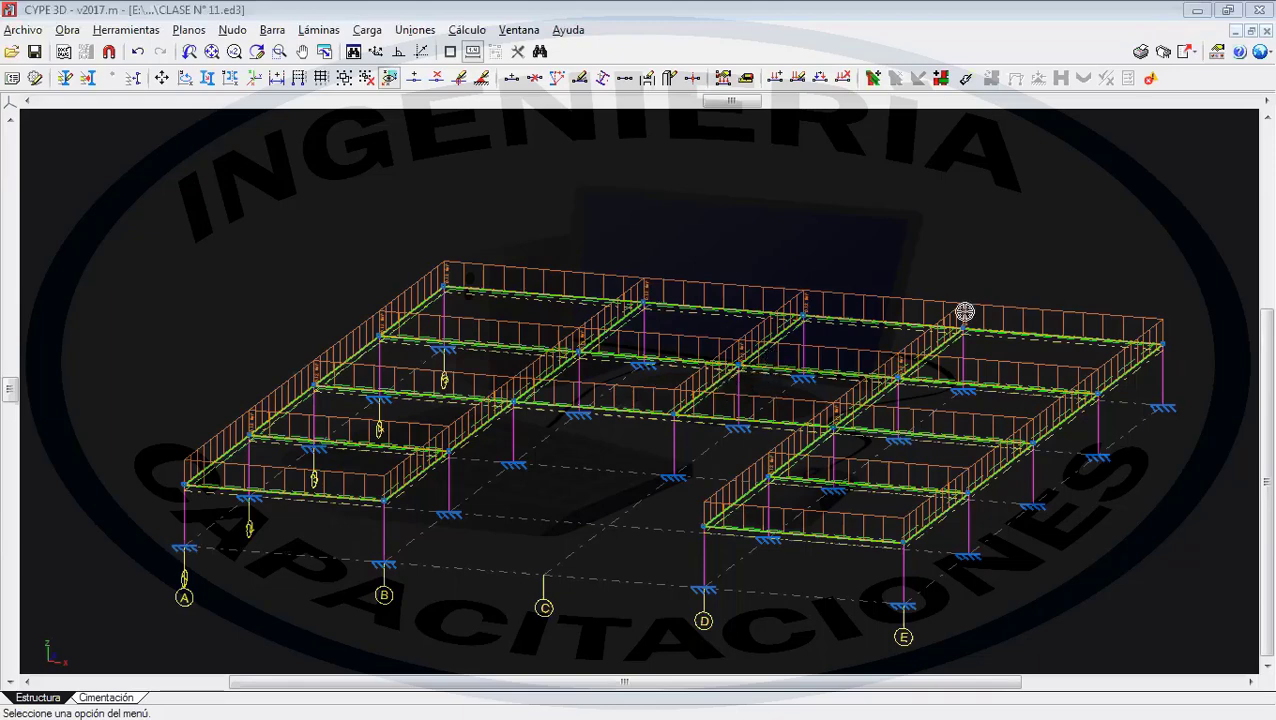
- Hide layers PILARES FUND - PB, VIGAS PB and LOSAS PB, show PILARES PB - P1, VIGAS P1 and LOSAS P1, and make VIGAS P1 active
{"action": "middle_click_drag", "start_coordinate": [947, 307], "coordinate": [906, 273]}
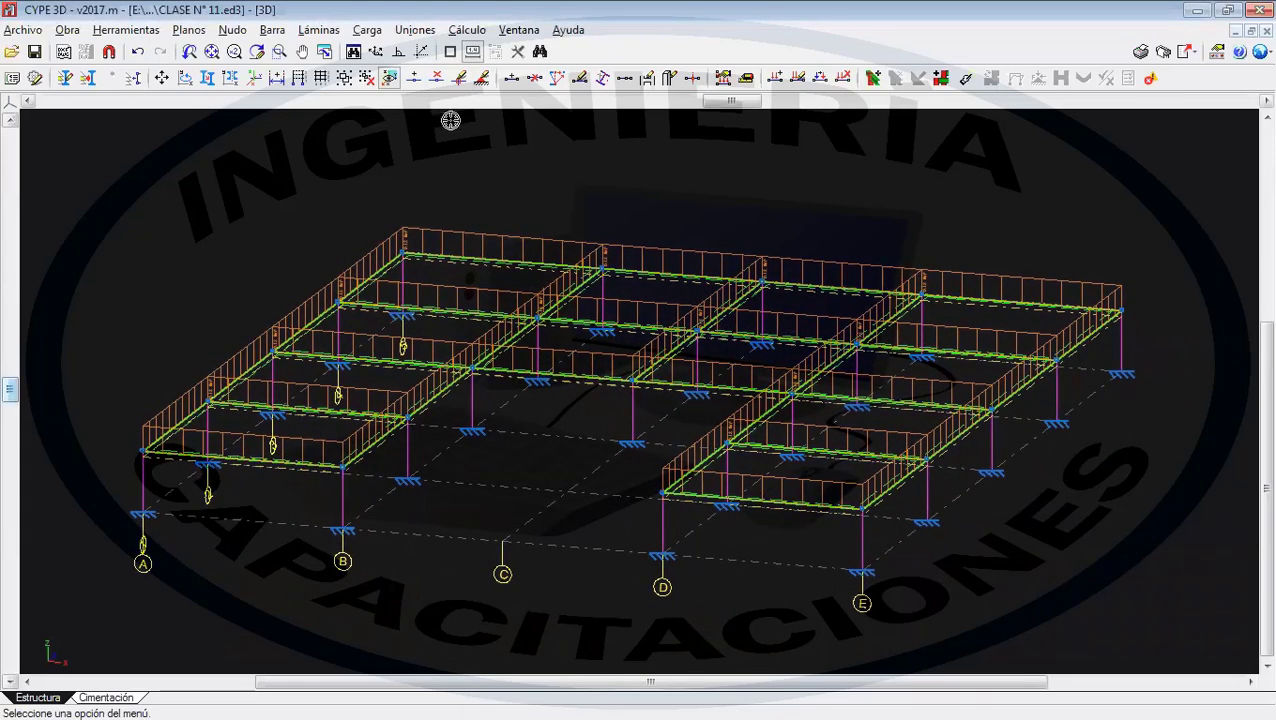
{"action": "left_click", "coordinate": [65, 78]}
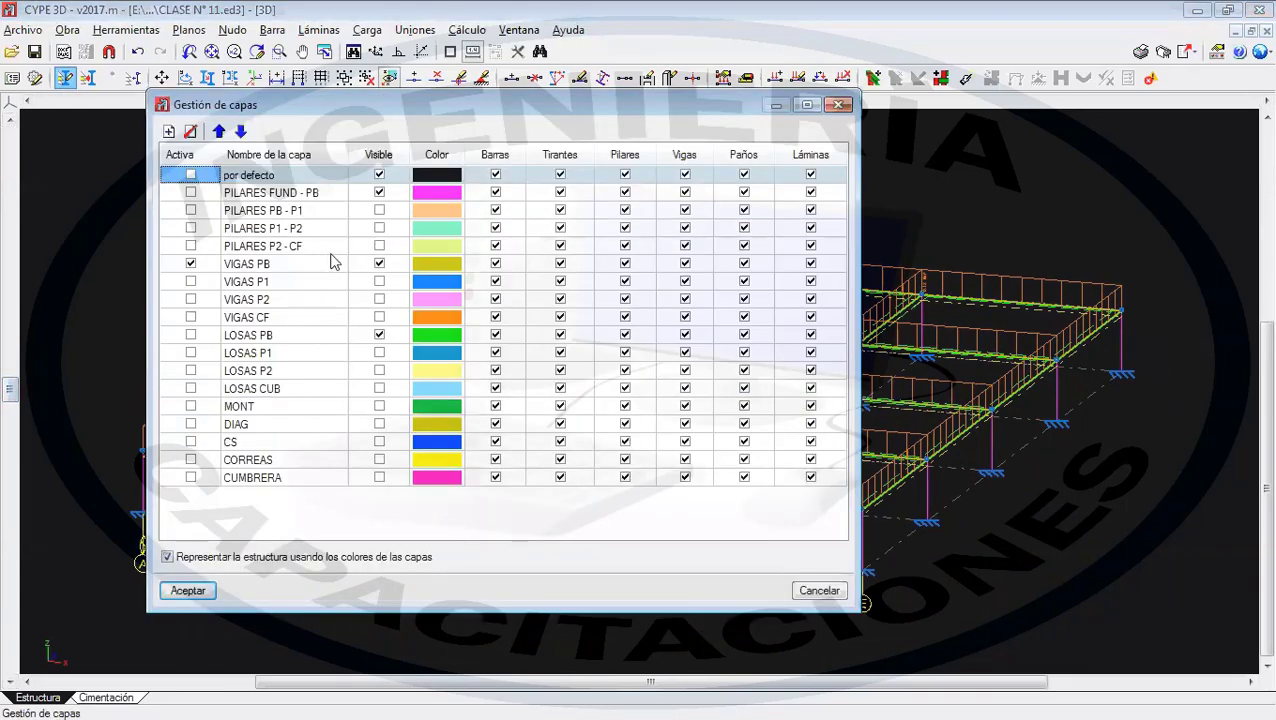
{"action": "left_click", "coordinate": [379, 264]}
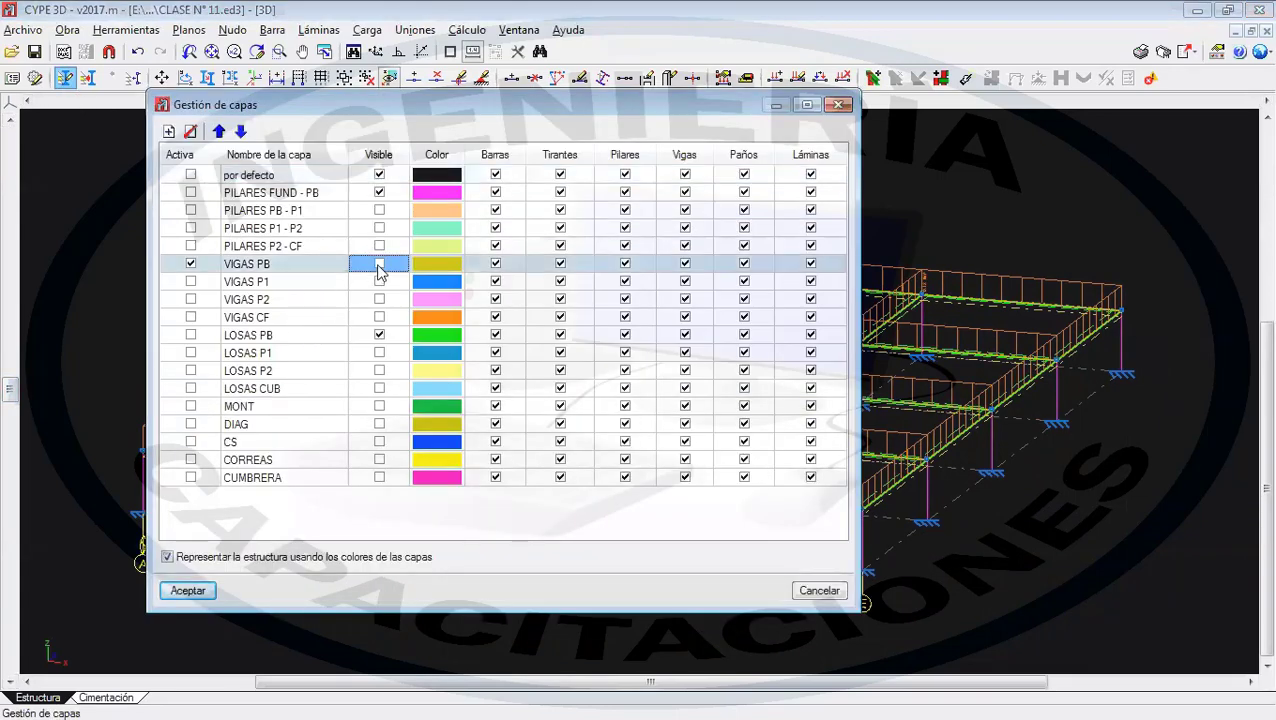
{"action": "left_click", "coordinate": [379, 192]}
{"action": "left_click", "coordinate": [379, 210]}
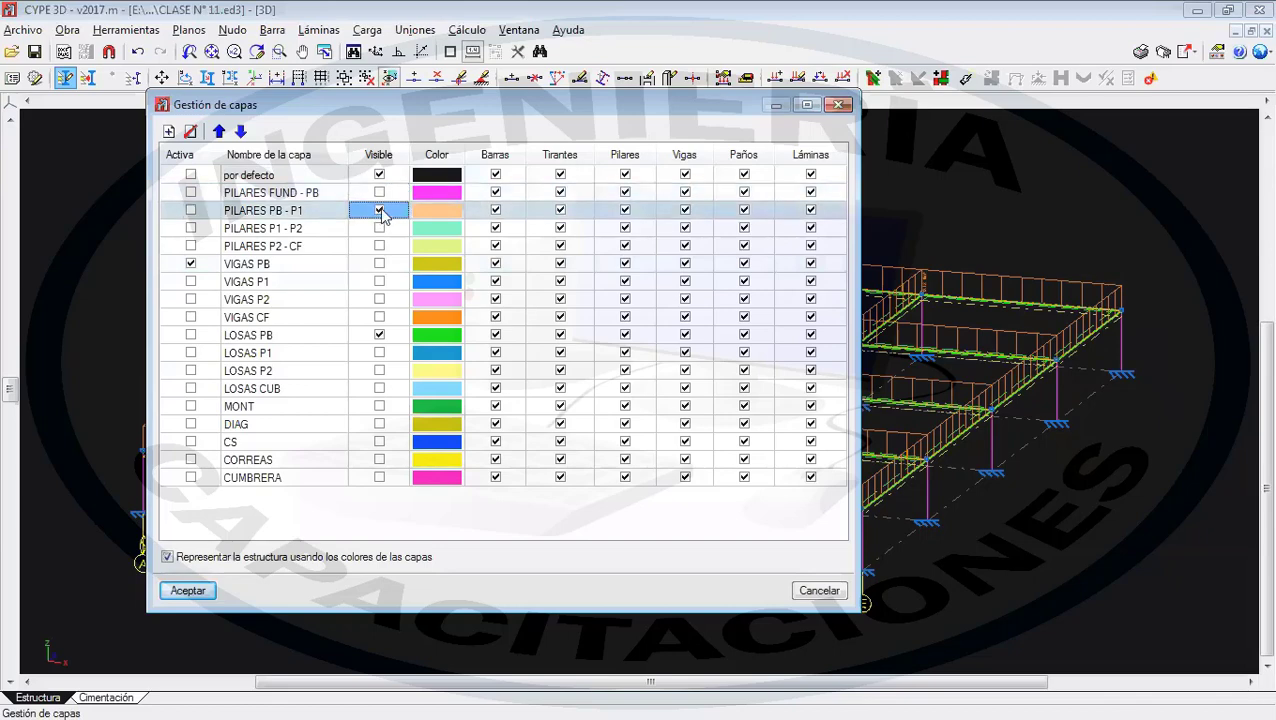
{"action": "left_click", "coordinate": [379, 282]}
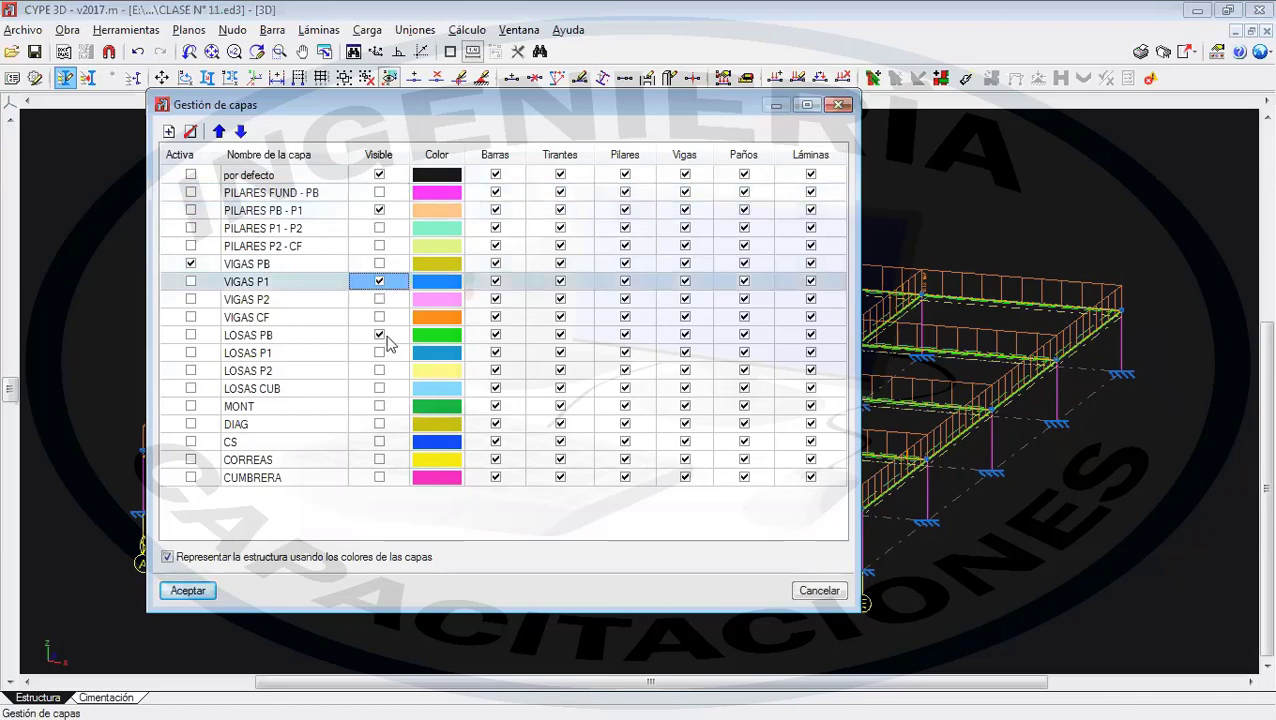
{"action": "left_click", "coordinate": [379, 335]}
{"action": "left_click", "coordinate": [379, 353]}
{"action": "left_click", "coordinate": [190, 281]}
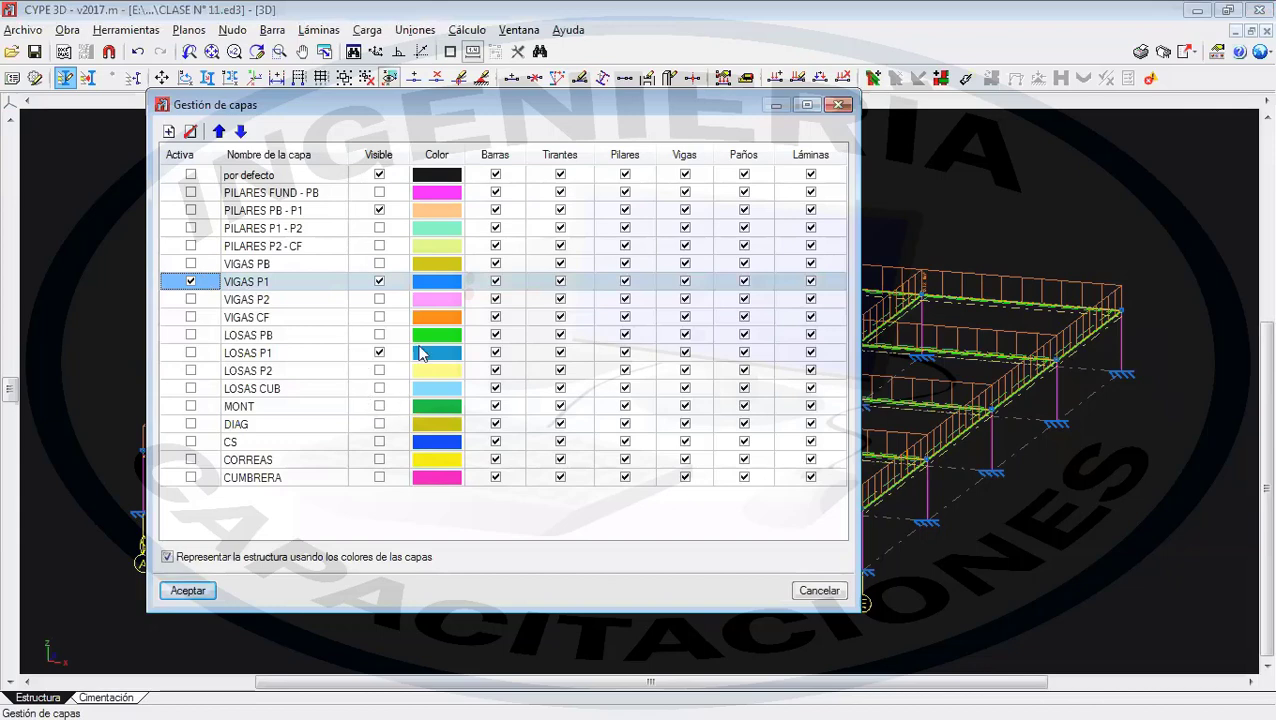
{"action": "left_click", "coordinate": [188, 591]}
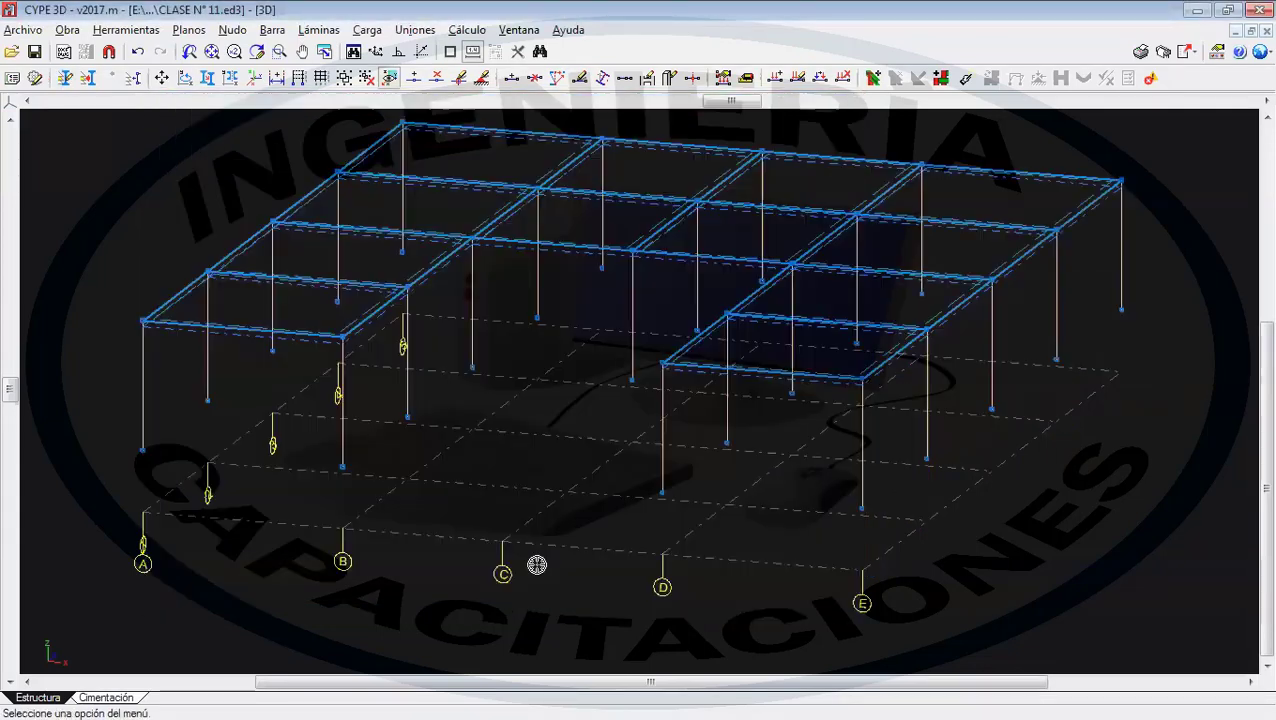
- View the visible first-floor structure as a rendered 3D model of the complete structure, orbit around it and close the view
{"action": "middle_click_drag", "start_coordinate": [570, 467], "coordinate": [548, 454]}
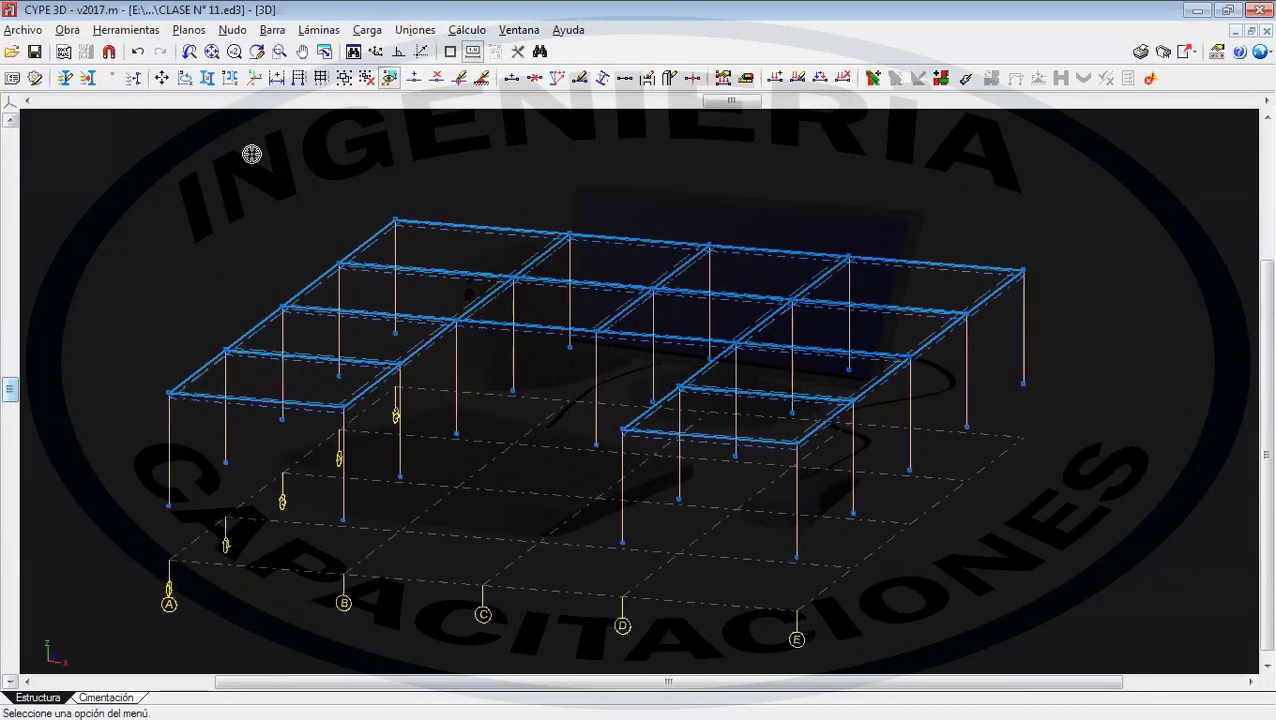
{"action": "left_click", "coordinate": [126, 29]}
{"action": "mouse_move", "coordinate": [289, 441]}
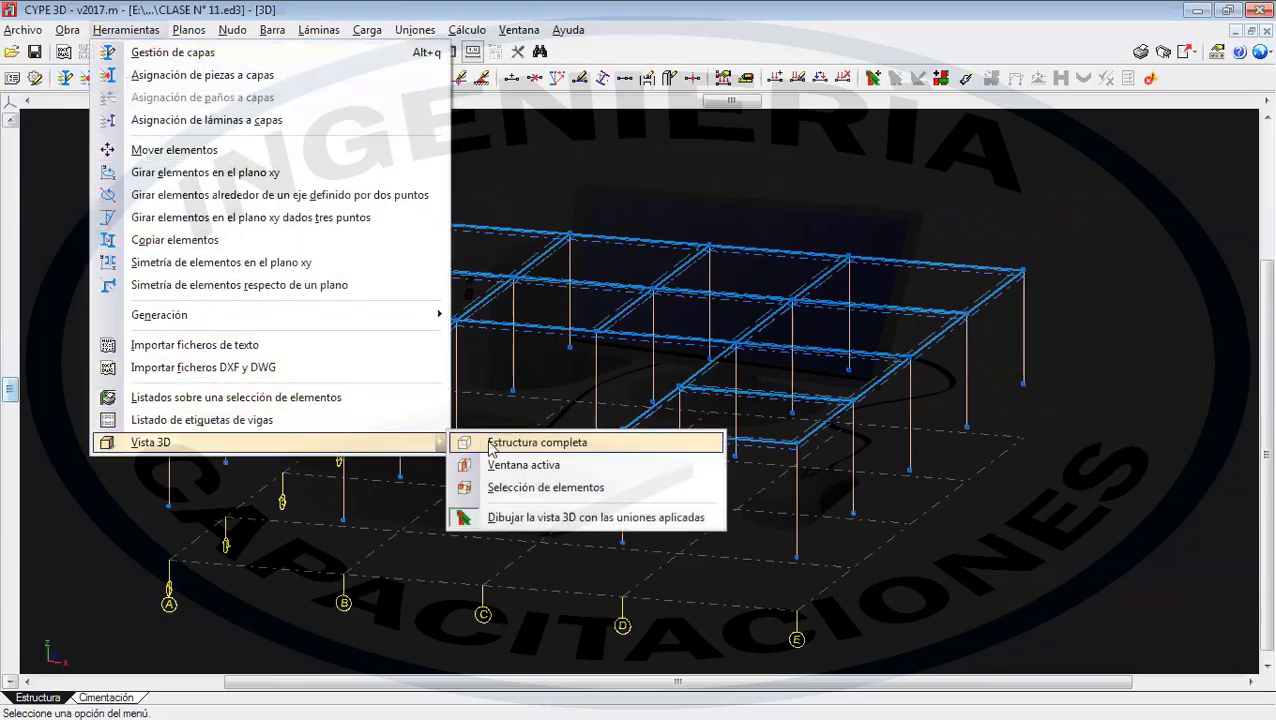
{"action": "left_click", "coordinate": [500, 442]}
{"action": "middle_click_drag", "start_coordinate": [693, 370], "coordinate": [778, 368]}
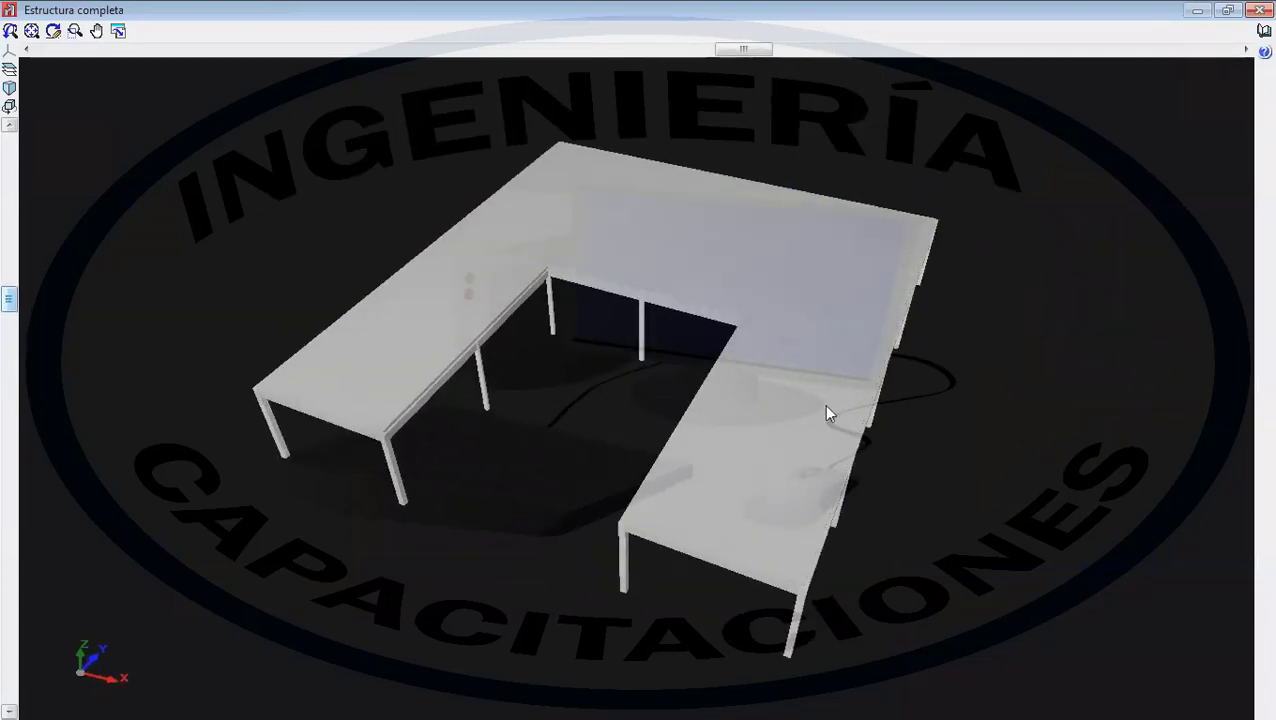
{"action": "left_click", "coordinate": [1259, 10]}
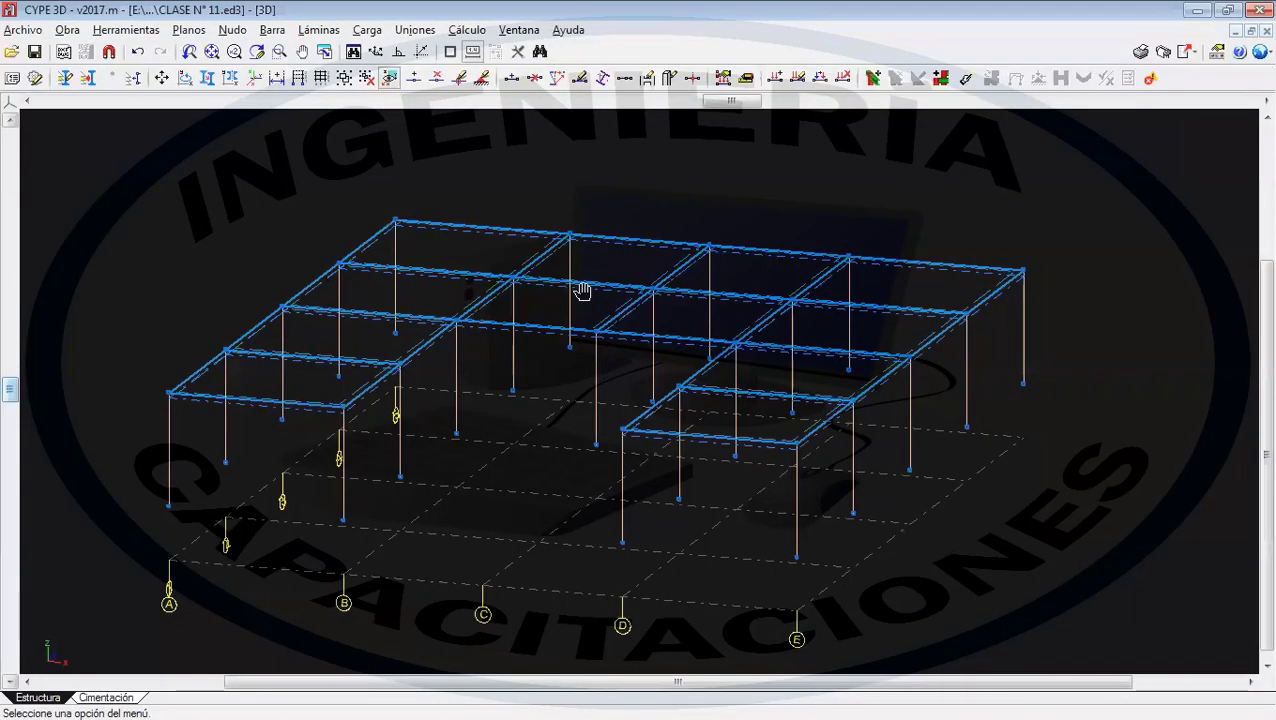
- Apply a uniform TABIQUERIA load of 0.300 t/m² to all P1 slabs, using global axes in the negative Z direction
{"action": "scroll", "coordinate": [439, 350], "scroll_direction": "up", "scroll_amount": 3}
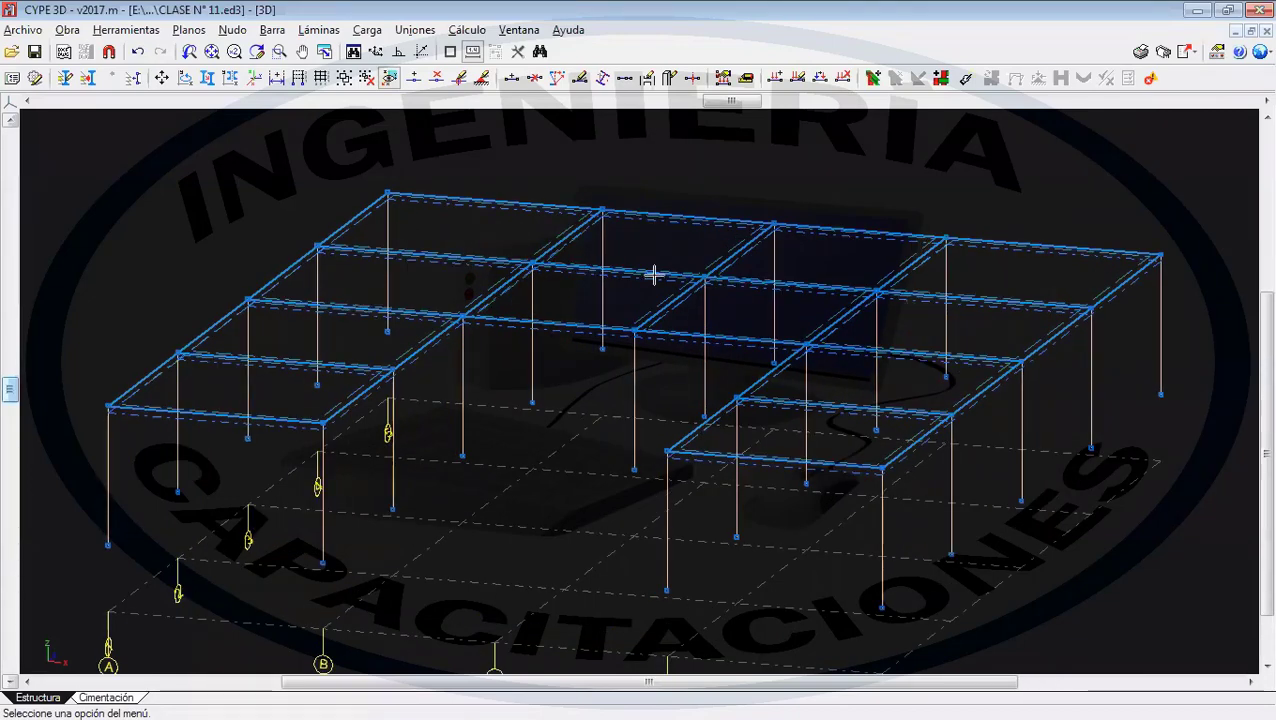
{"action": "scroll", "coordinate": [653, 275], "scroll_direction": "down", "scroll_amount": 2}
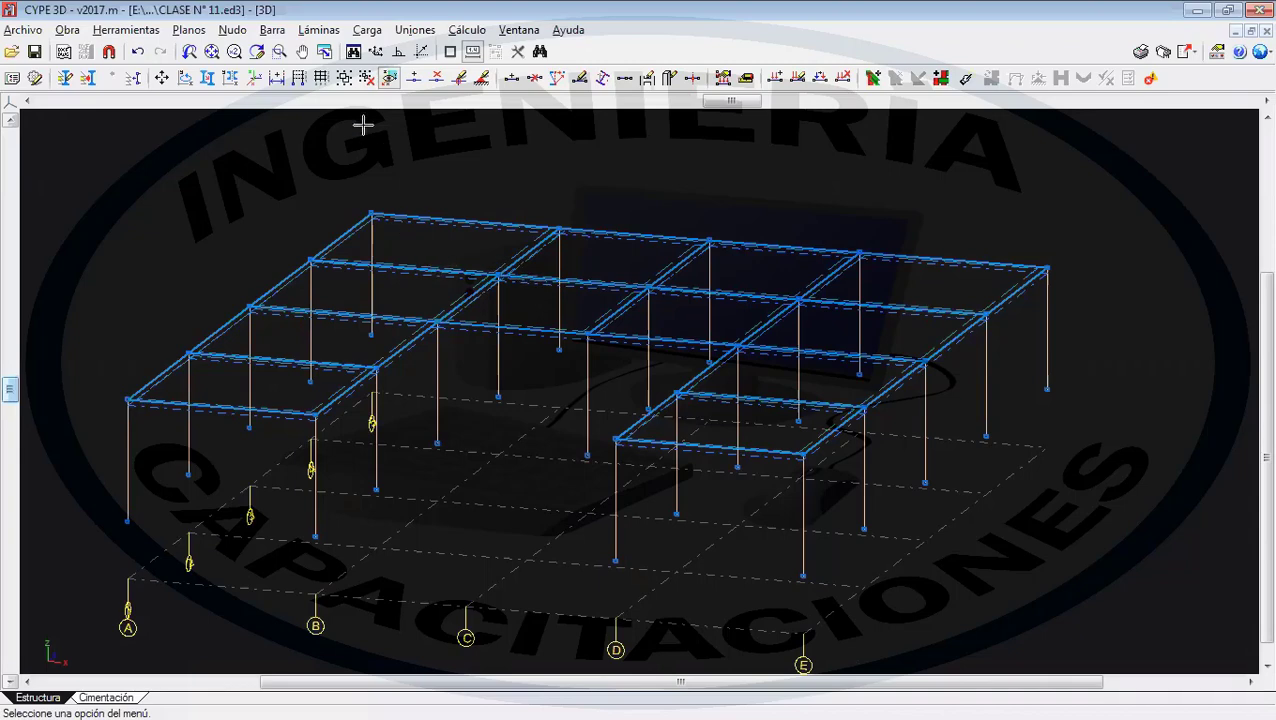
{"action": "left_click", "coordinate": [367, 30]}
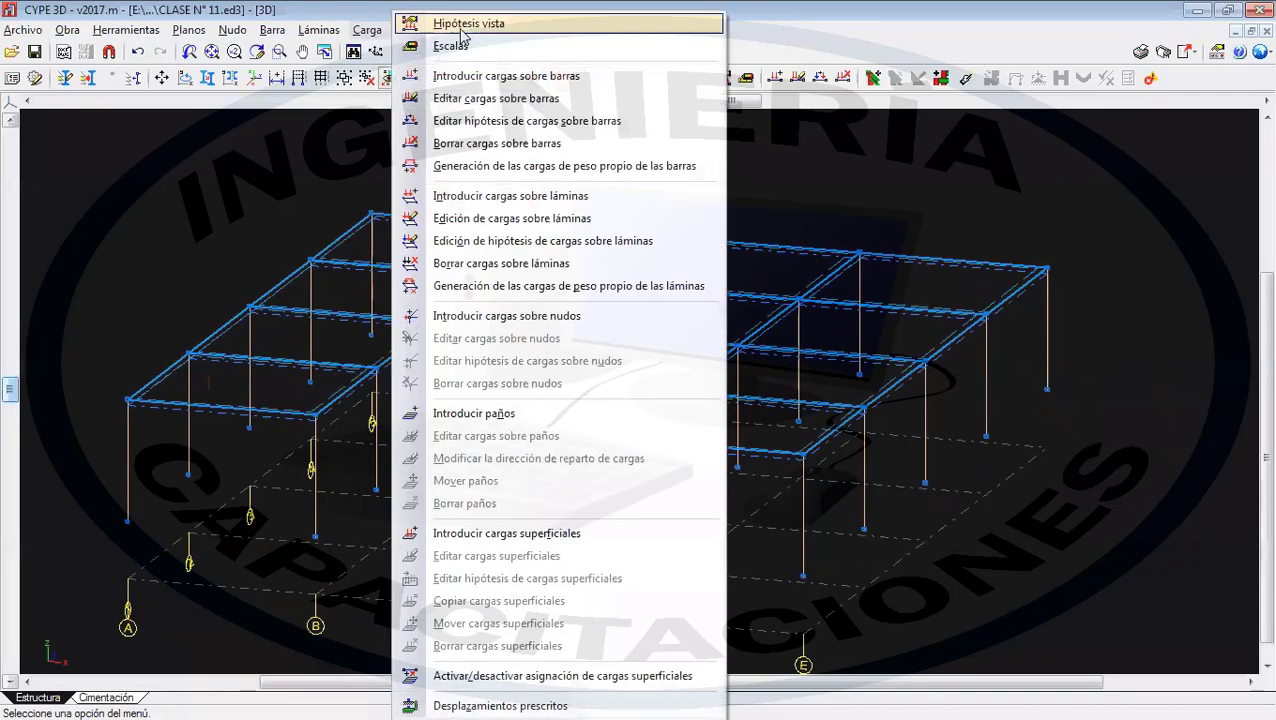
{"action": "left_click", "coordinate": [525, 203]}
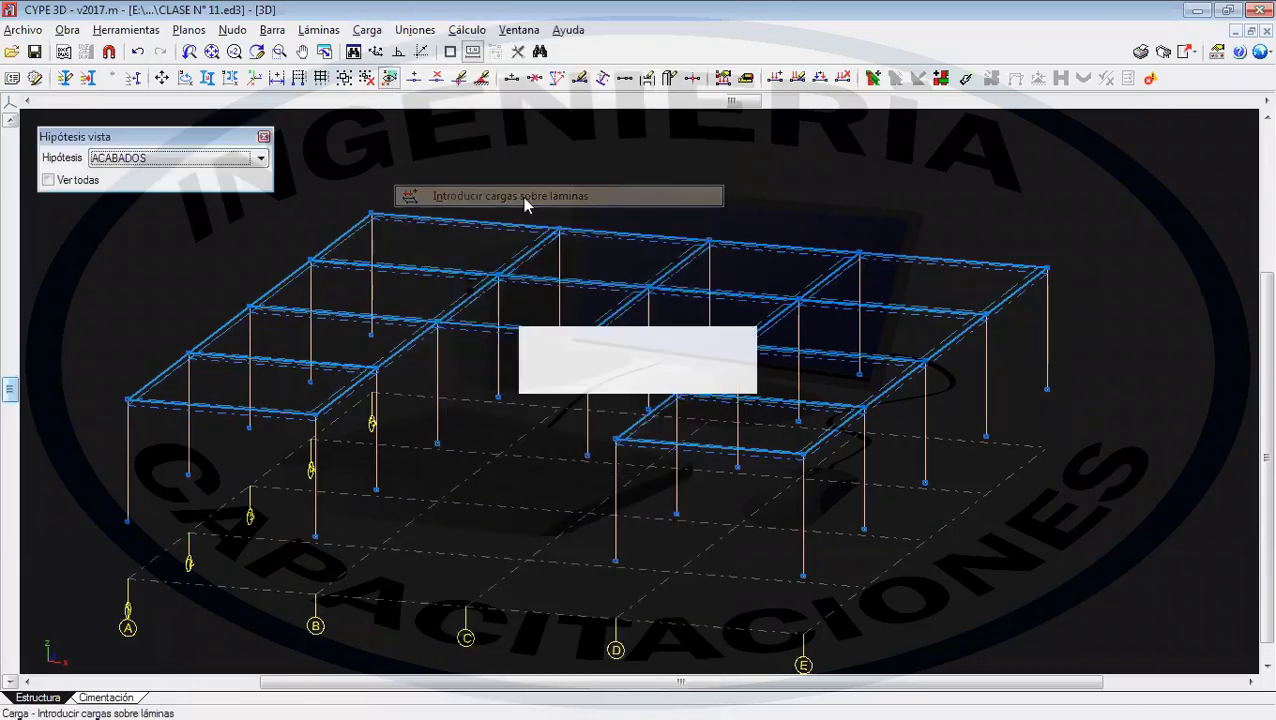
{"action": "left_click_drag", "start_coordinate": [1014, 545], "coordinate": [286, 157]}
{"action": "right_click", "coordinate": [601, 187]}
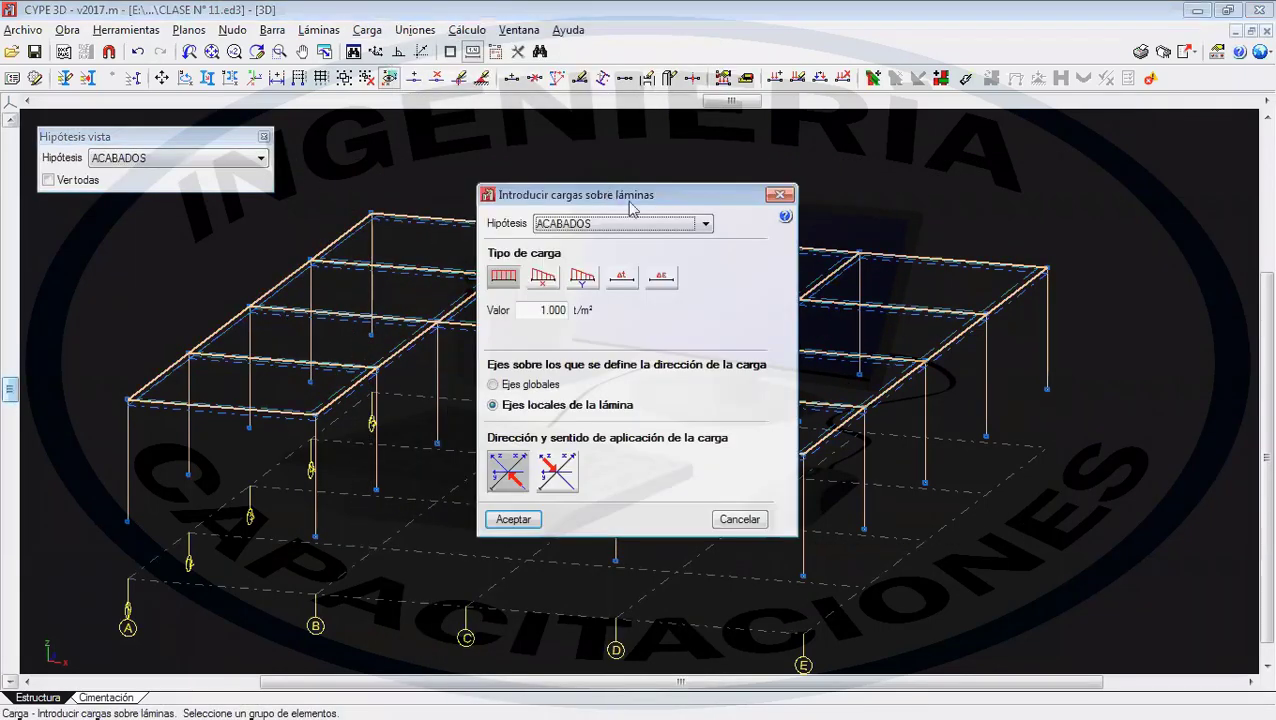
{"action": "left_click", "coordinate": [590, 230]}
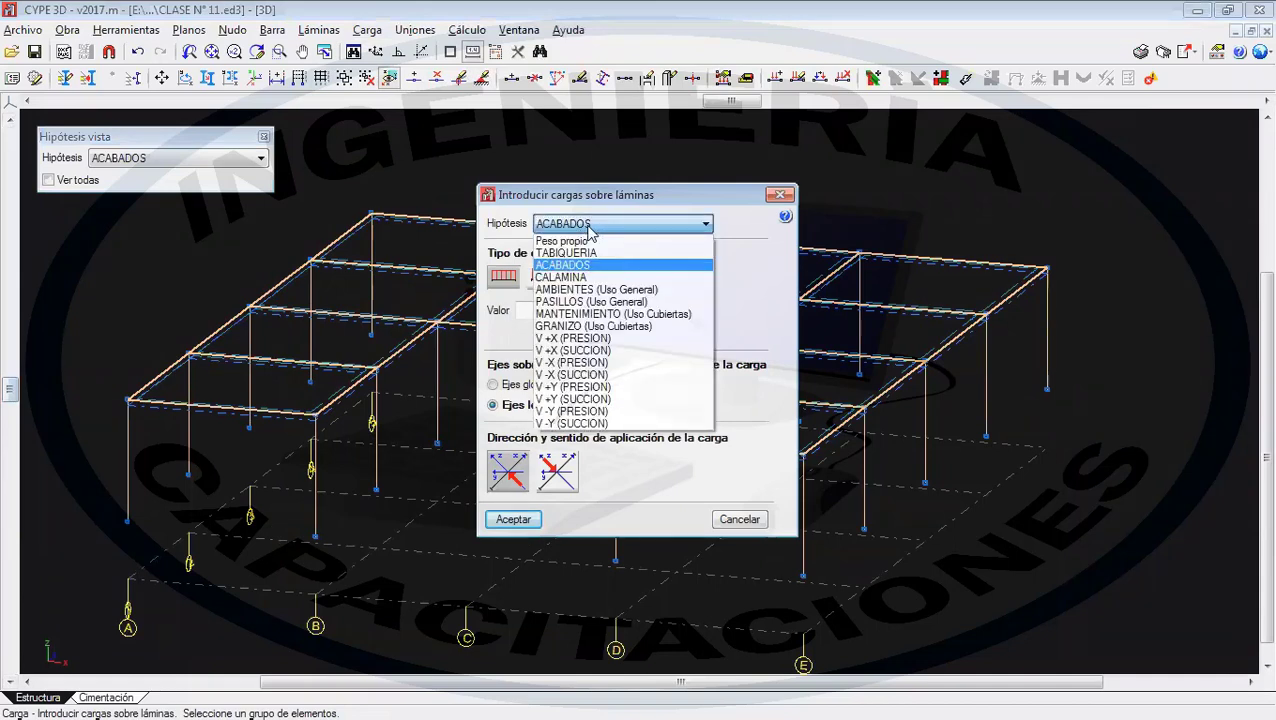
{"action": "left_click", "coordinate": [597, 258]}
{"action": "left_click", "coordinate": [576, 312]}
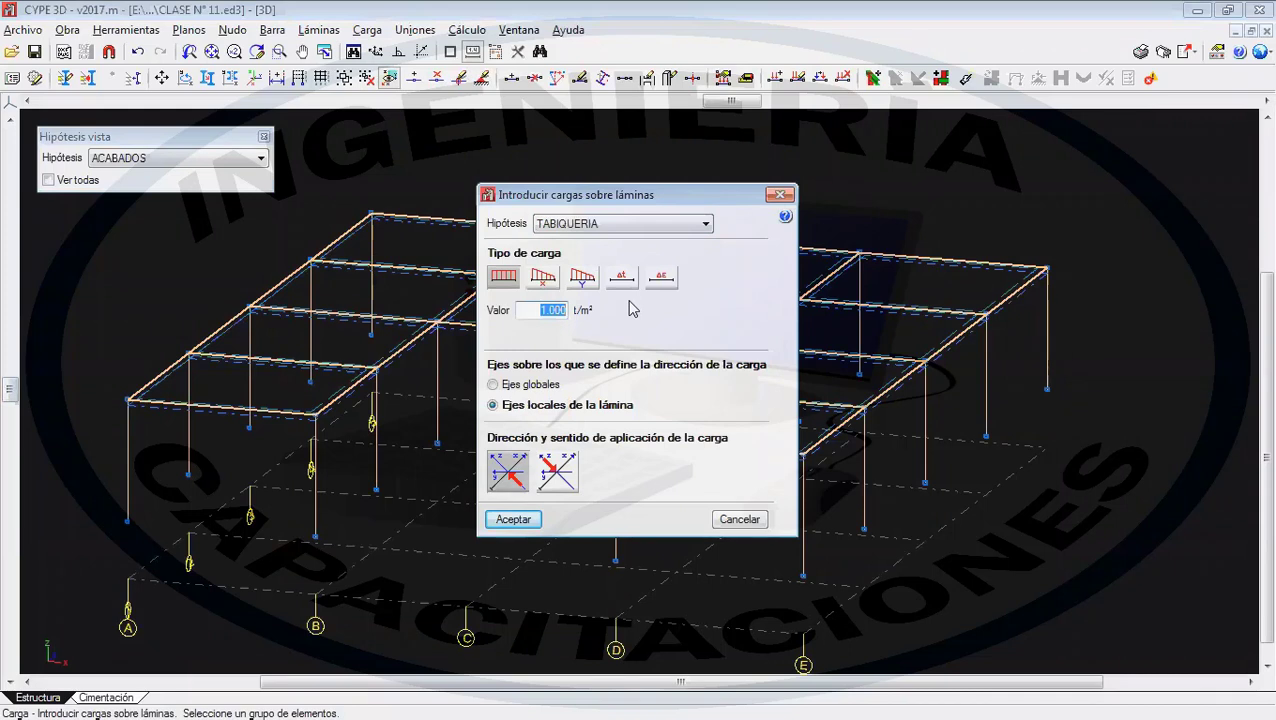
{"action": "type", "text": "30"}
{"action": "left_click", "coordinate": [508, 386]}
{"action": "left_click", "coordinate": [557, 472]}
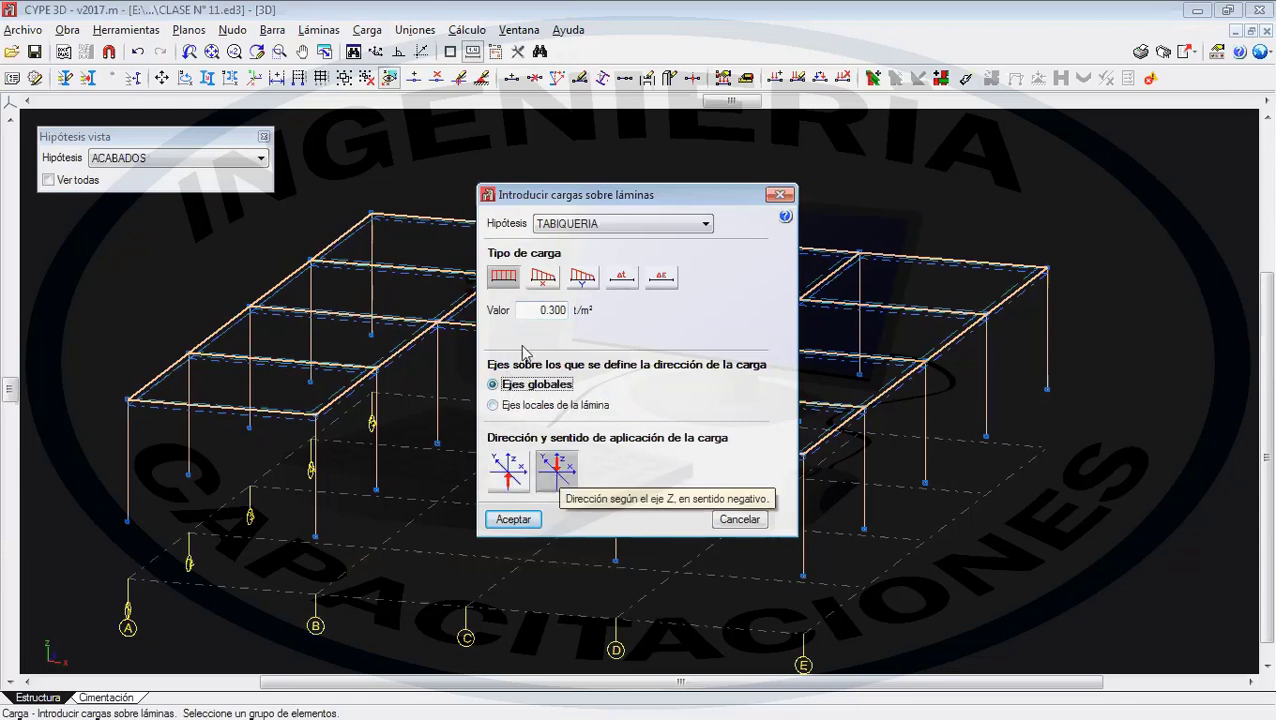
{"action": "left_click", "coordinate": [513, 520]}
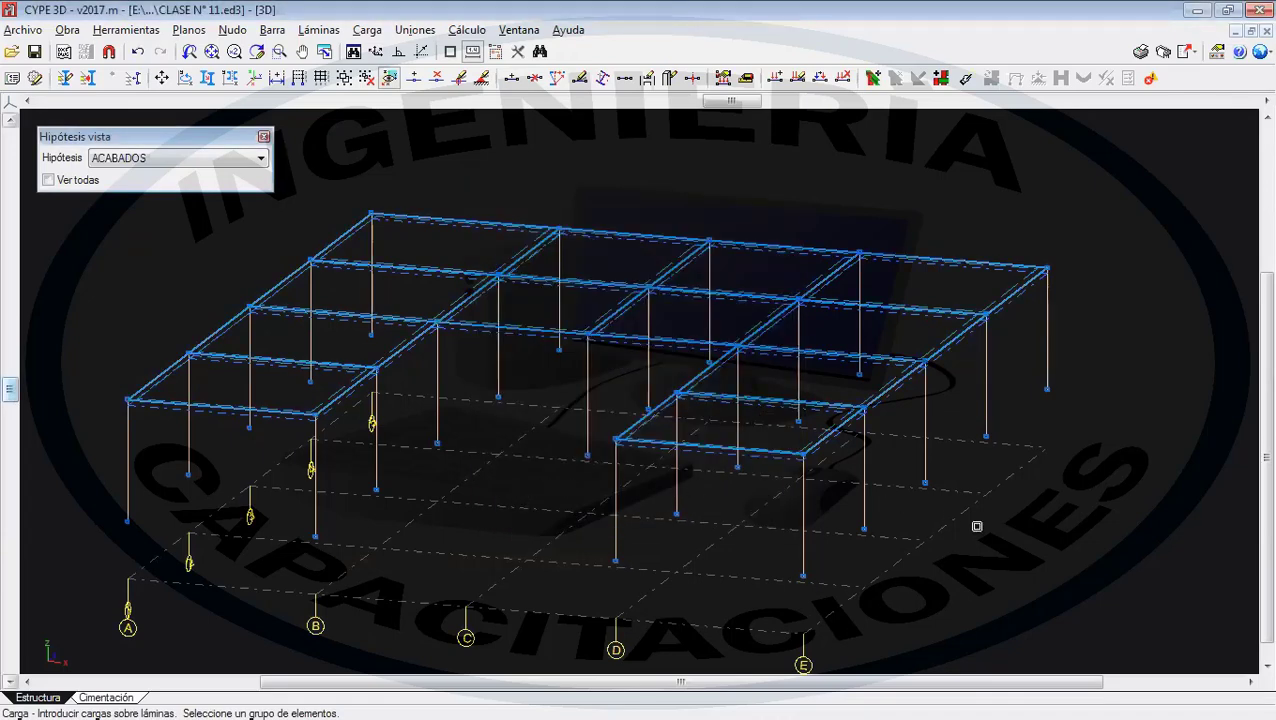
- Apply a uniform ACABADOS load of 0.120 t/m² to all P1 slabs, using global axes in the negative Z direction
{"action": "left_click_drag", "start_coordinate": [977, 526], "coordinate": [313, 199]}
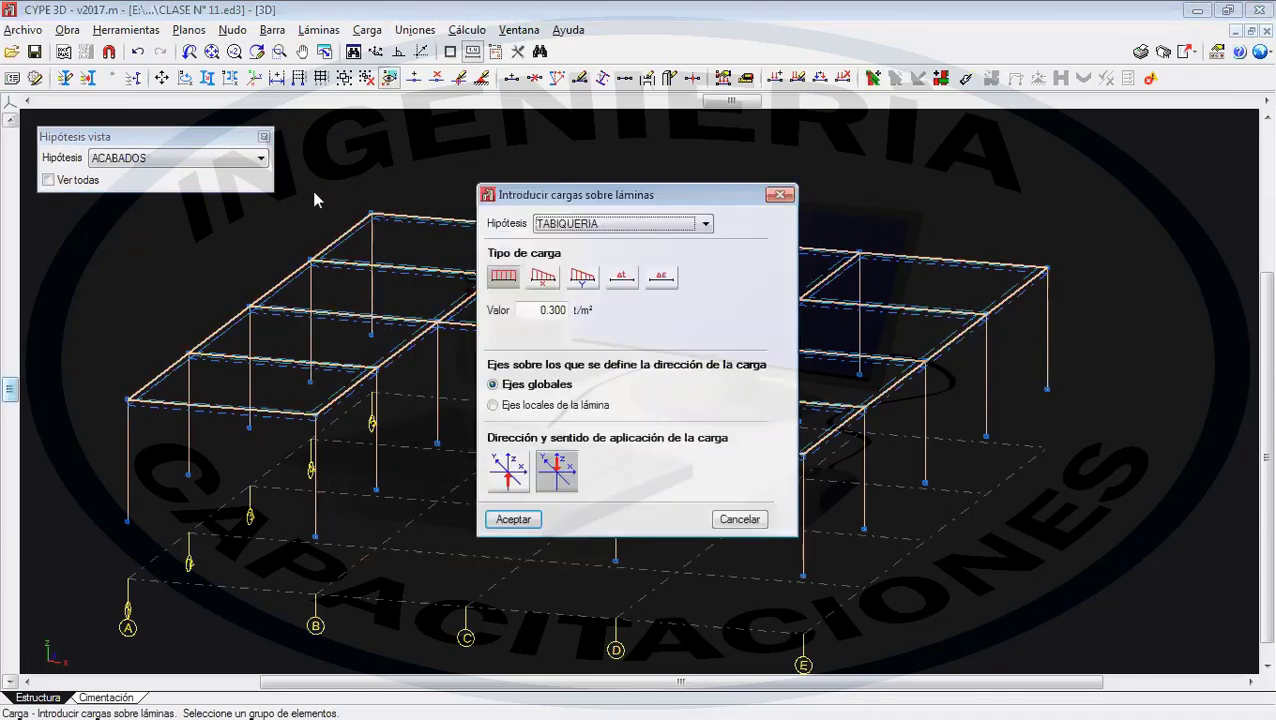
{"action": "left_click", "coordinate": [618, 224]}
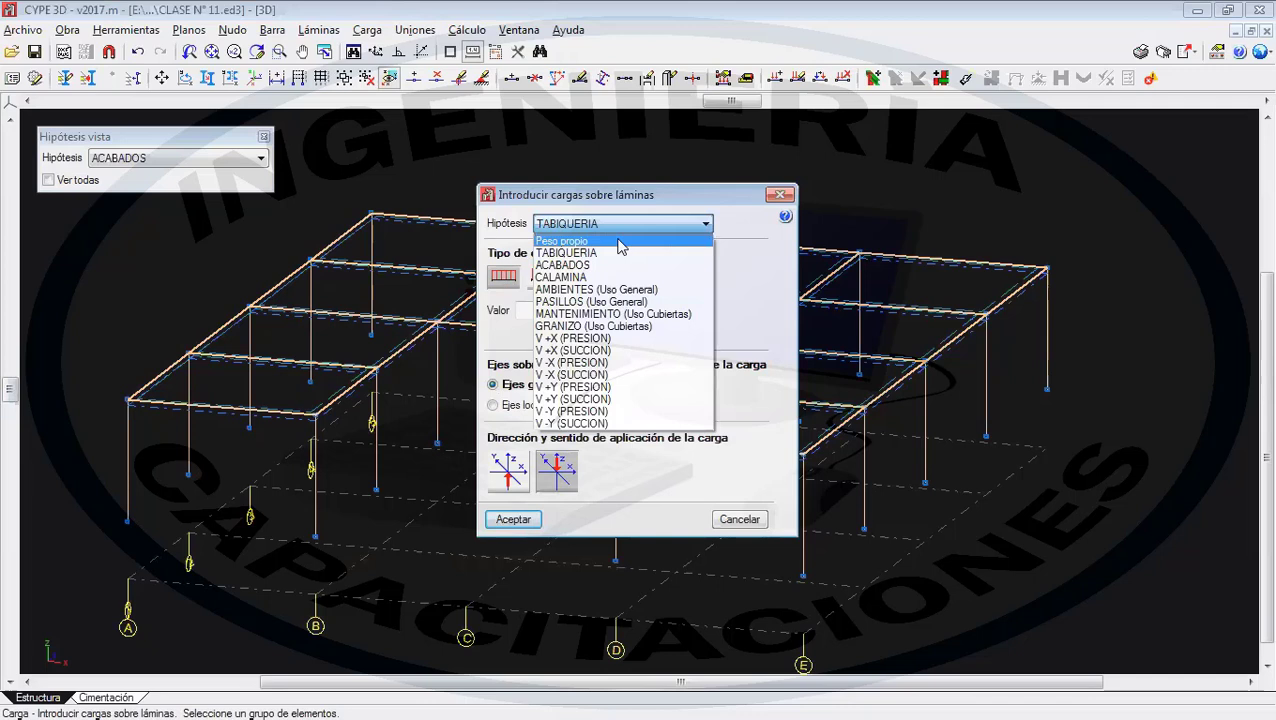
{"action": "left_click", "coordinate": [605, 266]}
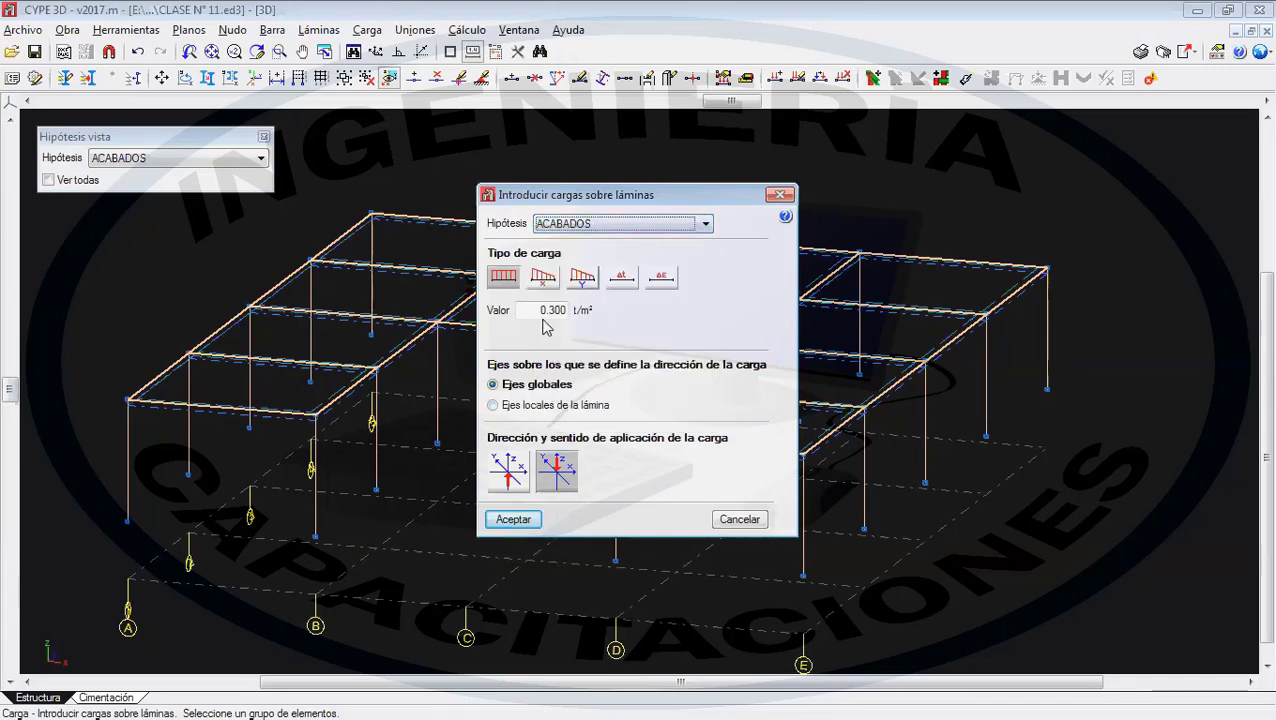
{"action": "left_click_drag", "start_coordinate": [540, 311], "coordinate": [602, 309]}
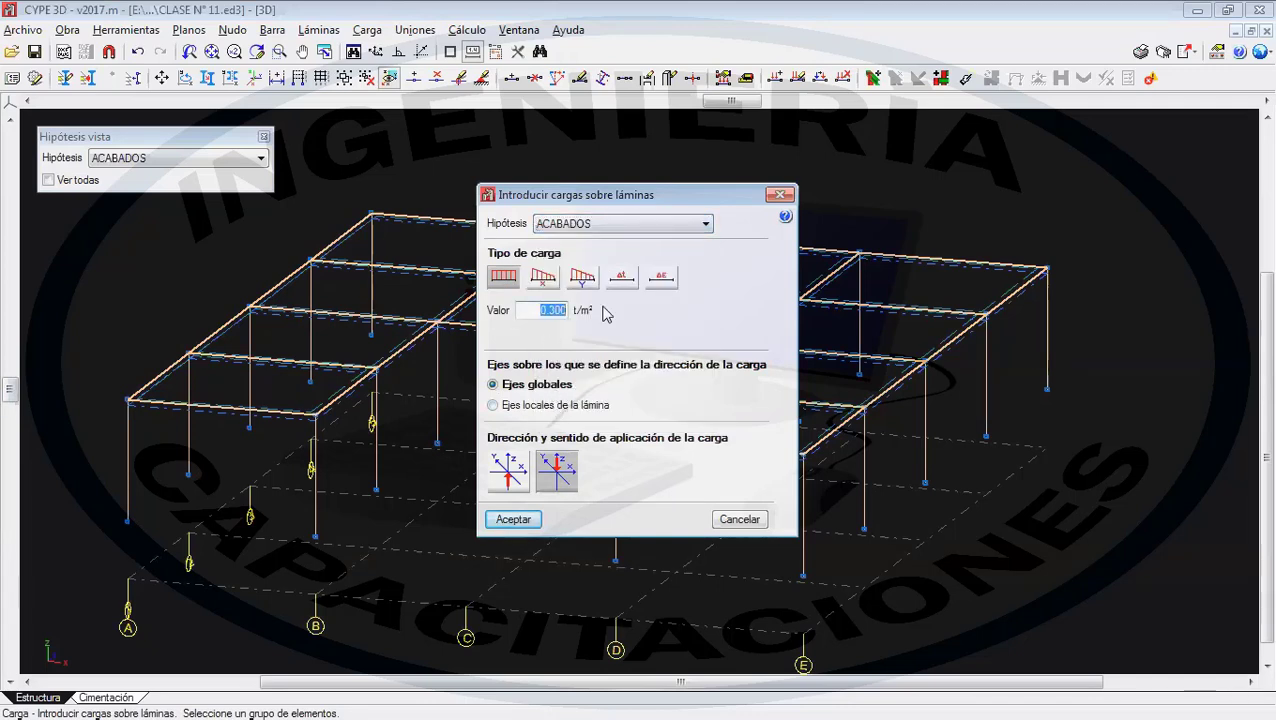
{"action": "type", "text": "0.120"}
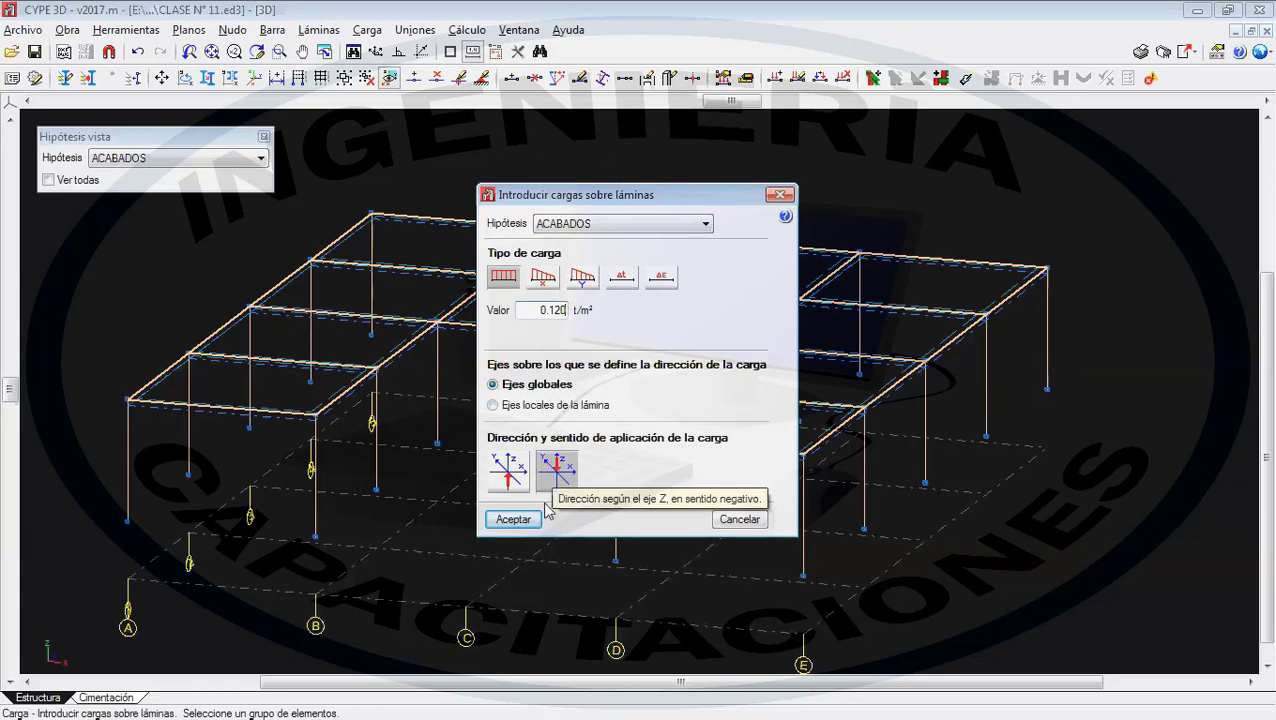
{"action": "left_click", "coordinate": [511, 519]}
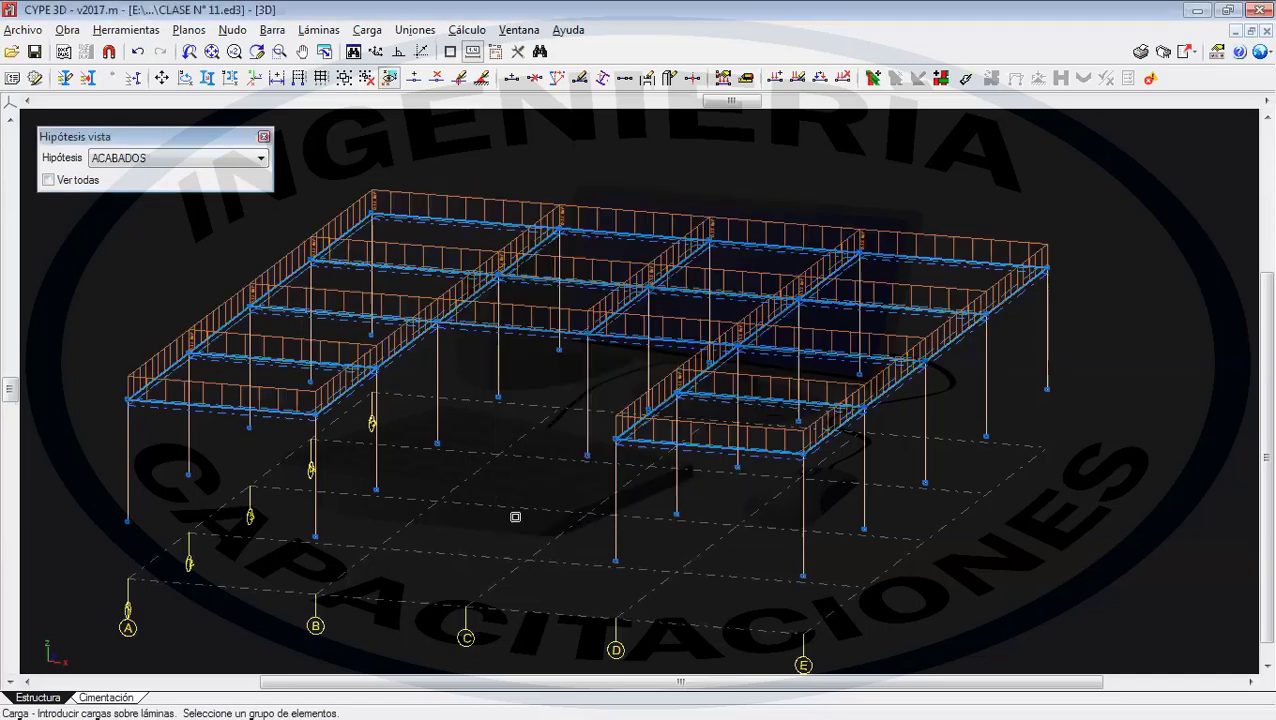
- Compare the loads displayed on the P1 slabs for the TABIQUERIA and ACABADOS hypotheses
{"action": "left_click", "coordinate": [234, 160]}
{"action": "left_click", "coordinate": [158, 189]}
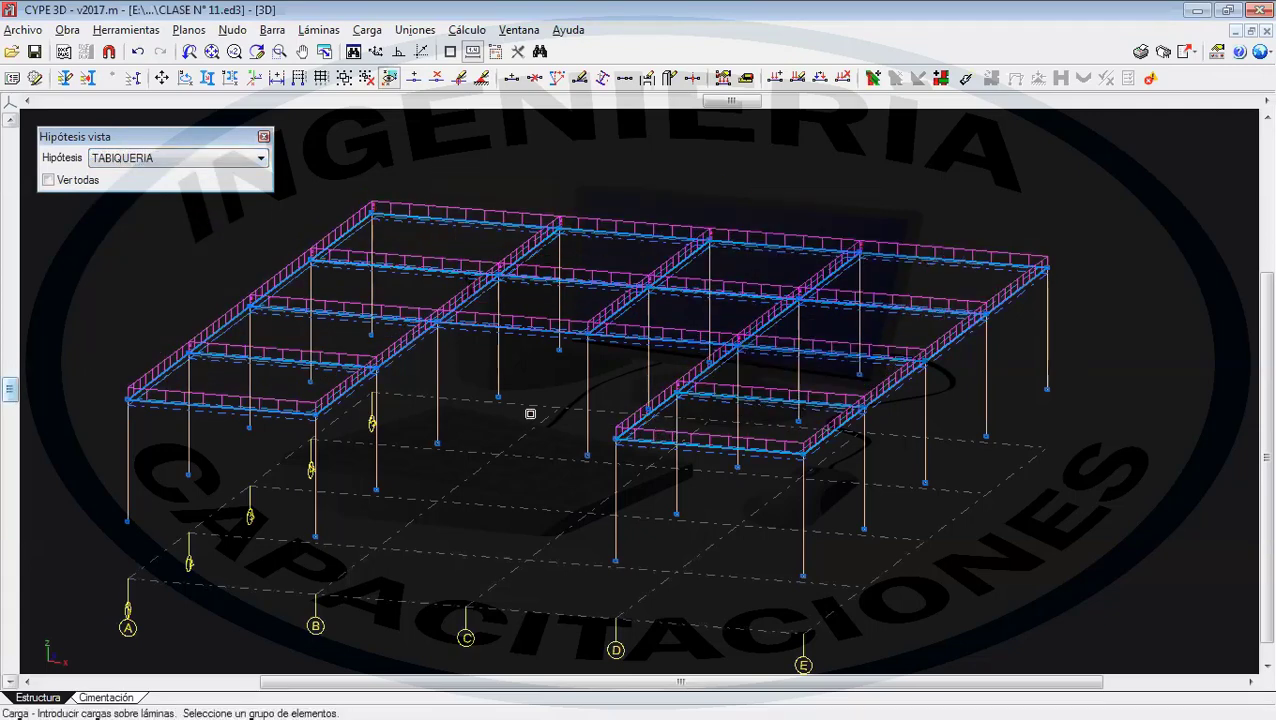
{"action": "left_click", "coordinate": [250, 160]}
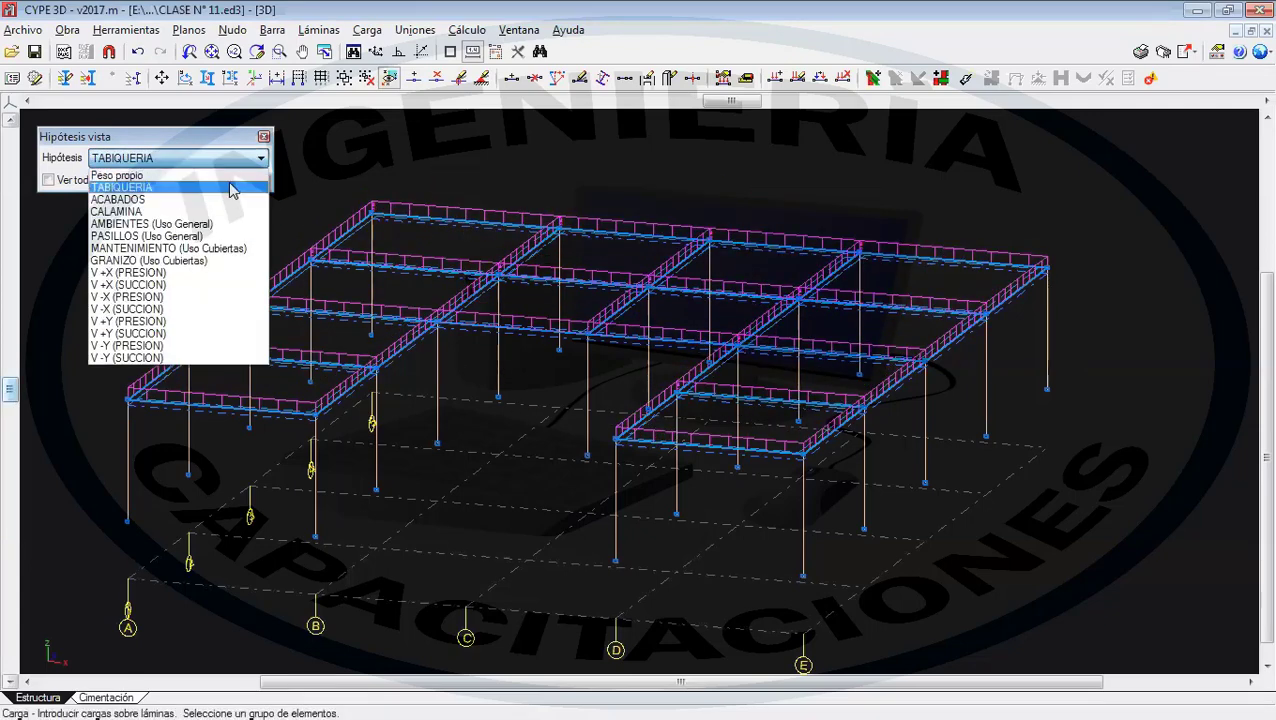
{"action": "left_click", "coordinate": [176, 200]}
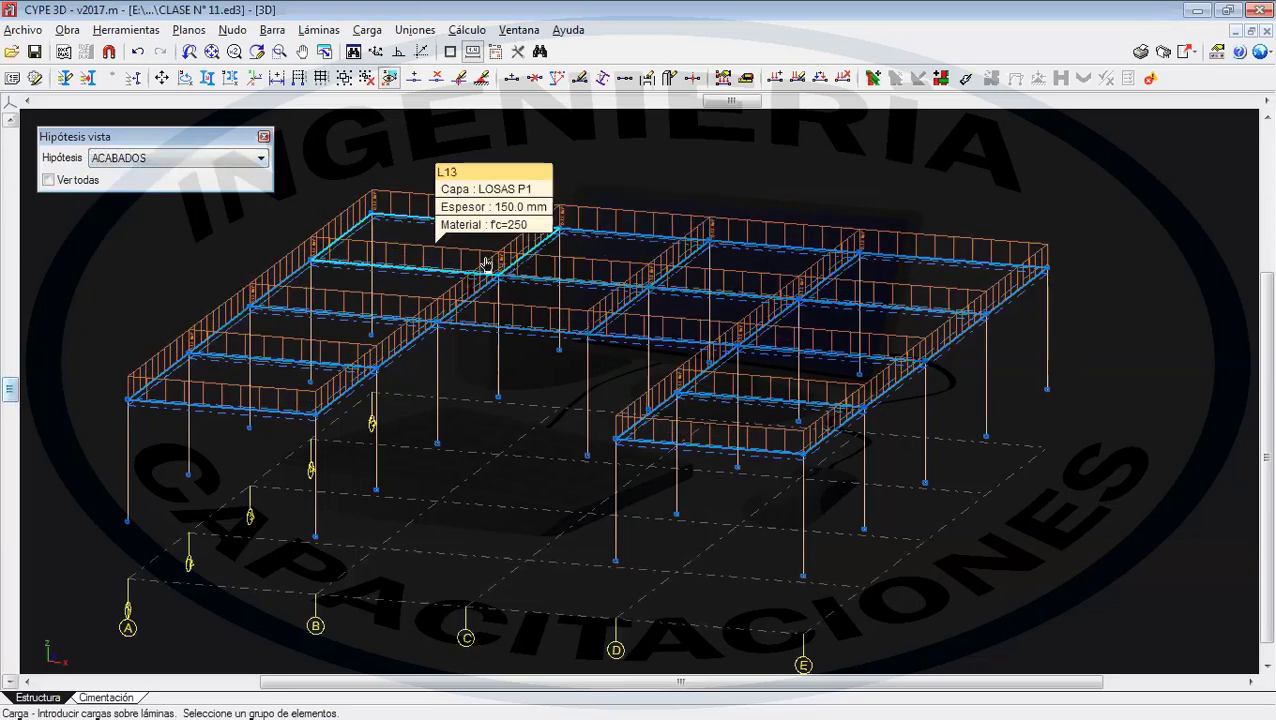
{"action": "left_click", "coordinate": [245, 162]}
{"action": "left_click", "coordinate": [250, 162]}
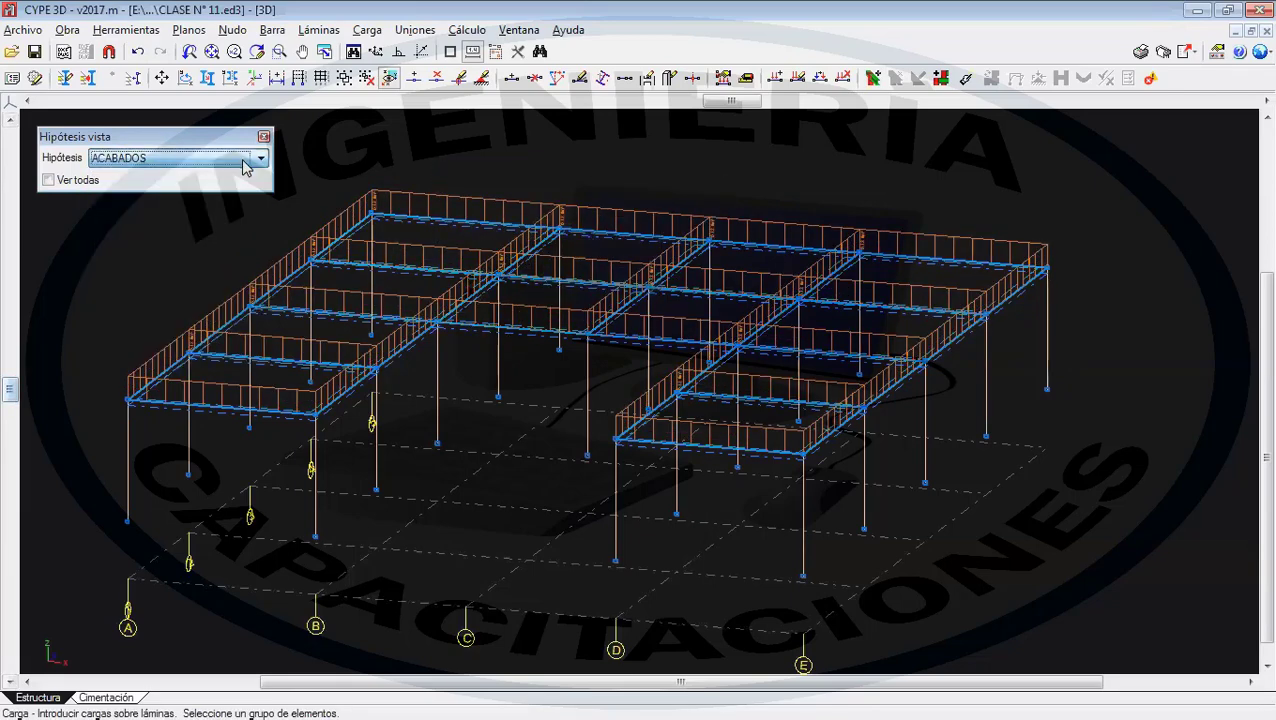
- Set the load display scale of the TABIQUERIA hypothesis to 5
{"action": "left_click", "coordinate": [367, 30]}
{"action": "left_click", "coordinate": [440, 44]}
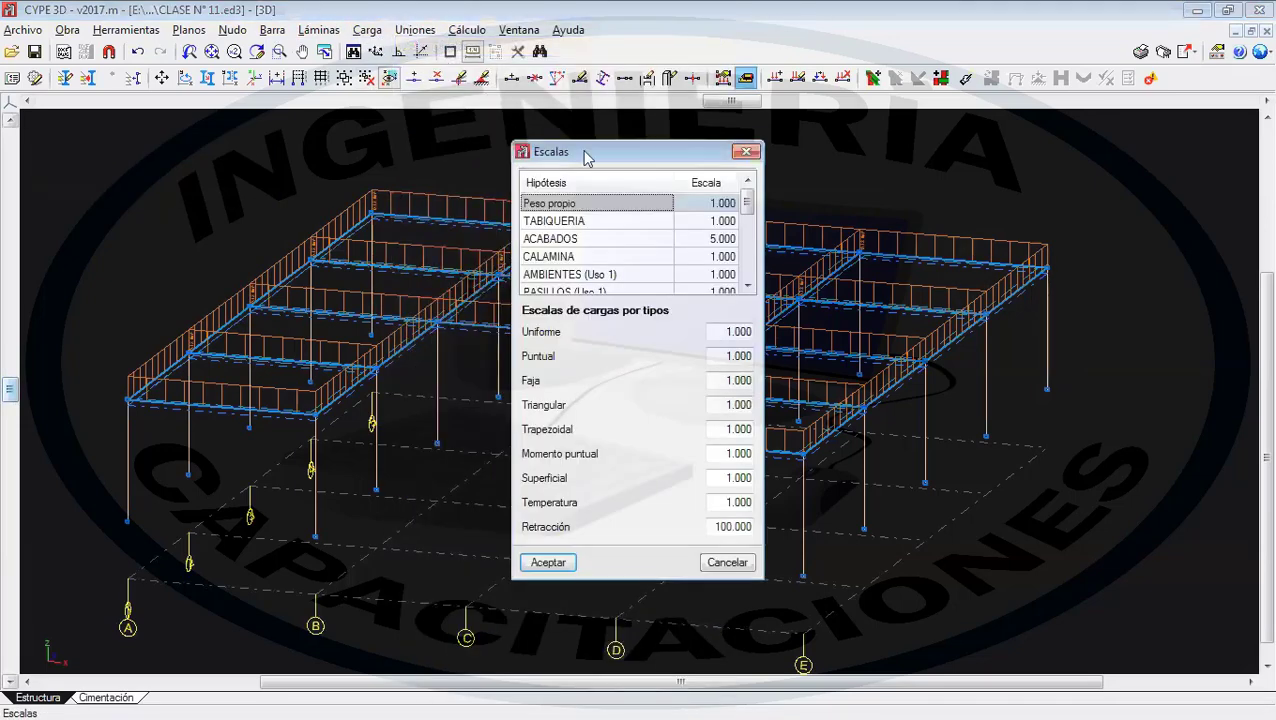
{"action": "left_click", "coordinate": [728, 221]}
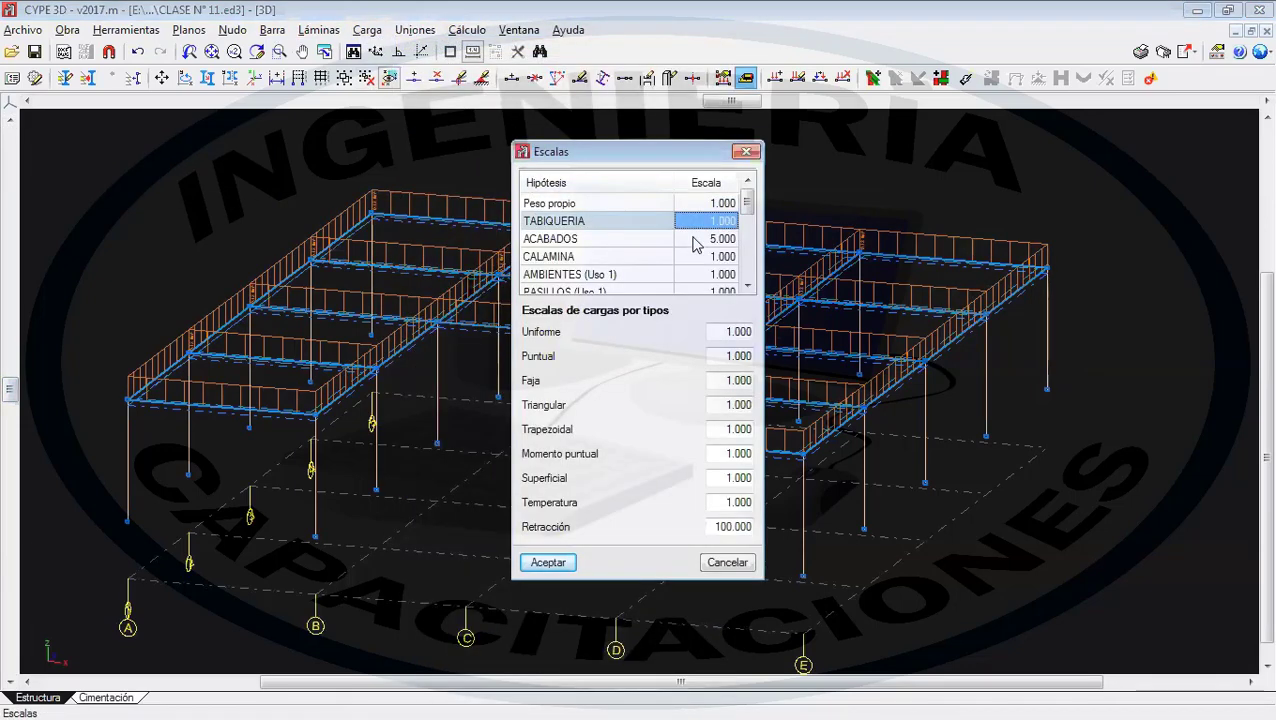
{"action": "left_click", "coordinate": [728, 237]}
{"action": "left_click", "coordinate": [728, 224]}
{"action": "type", "text": "5"}
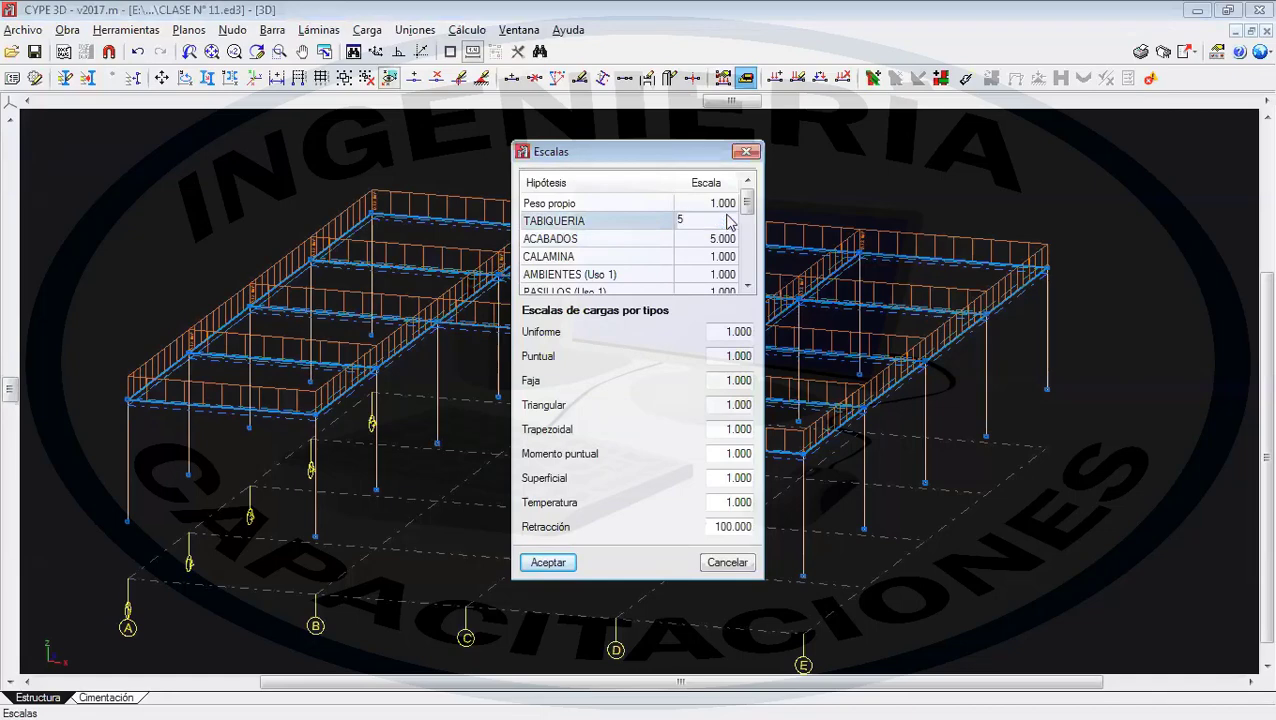
{"action": "left_click", "coordinate": [535, 563]}
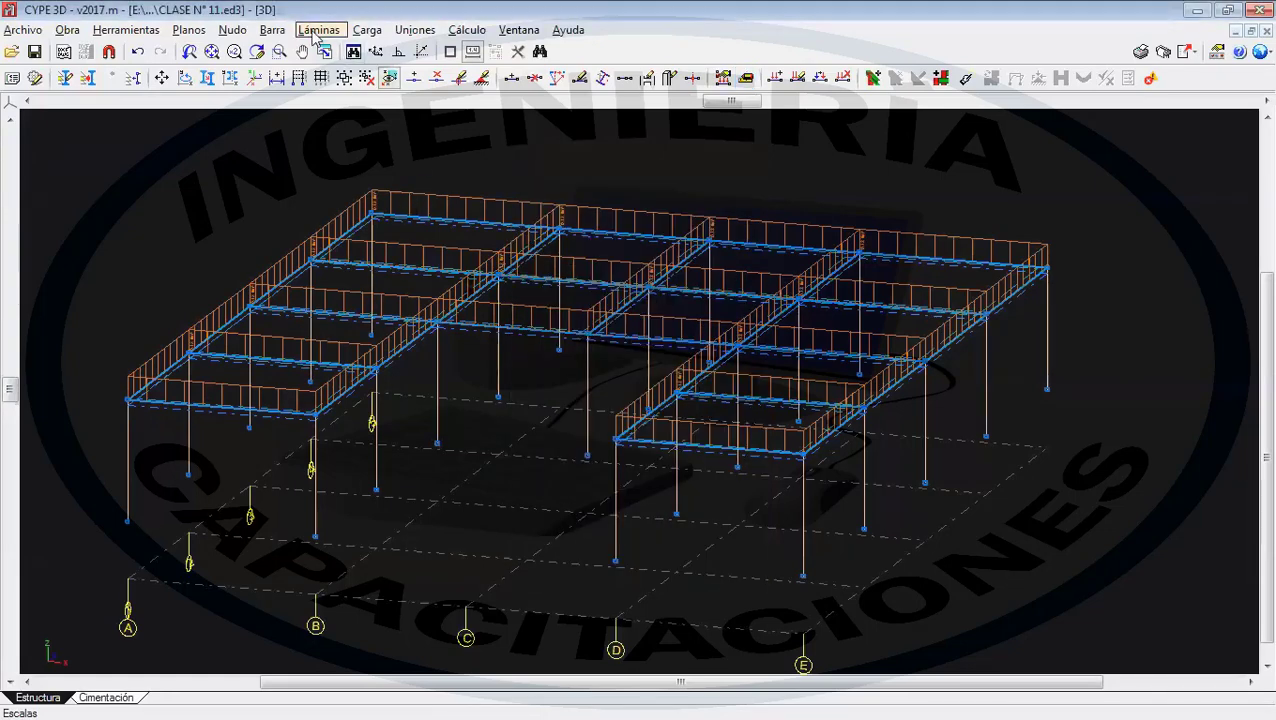
- Display the TABIQUERIA hypothesis and examine its loads on the P1 slabs
{"action": "left_click", "coordinate": [367, 30]}
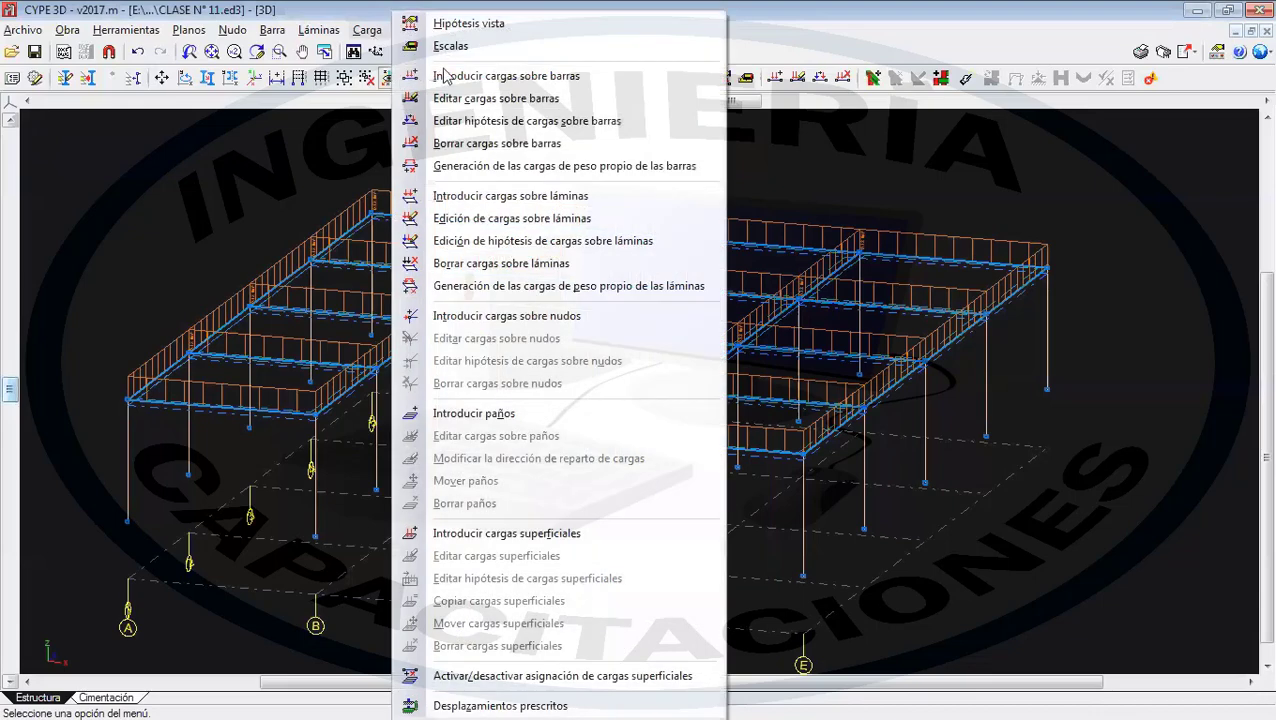
{"action": "left_click", "coordinate": [470, 23]}
{"action": "left_click_drag", "start_coordinate": [625, 324], "coordinate": [189, 148]}
{"action": "left_click", "coordinate": [214, 170]}
{"action": "left_click", "coordinate": [210, 198]}
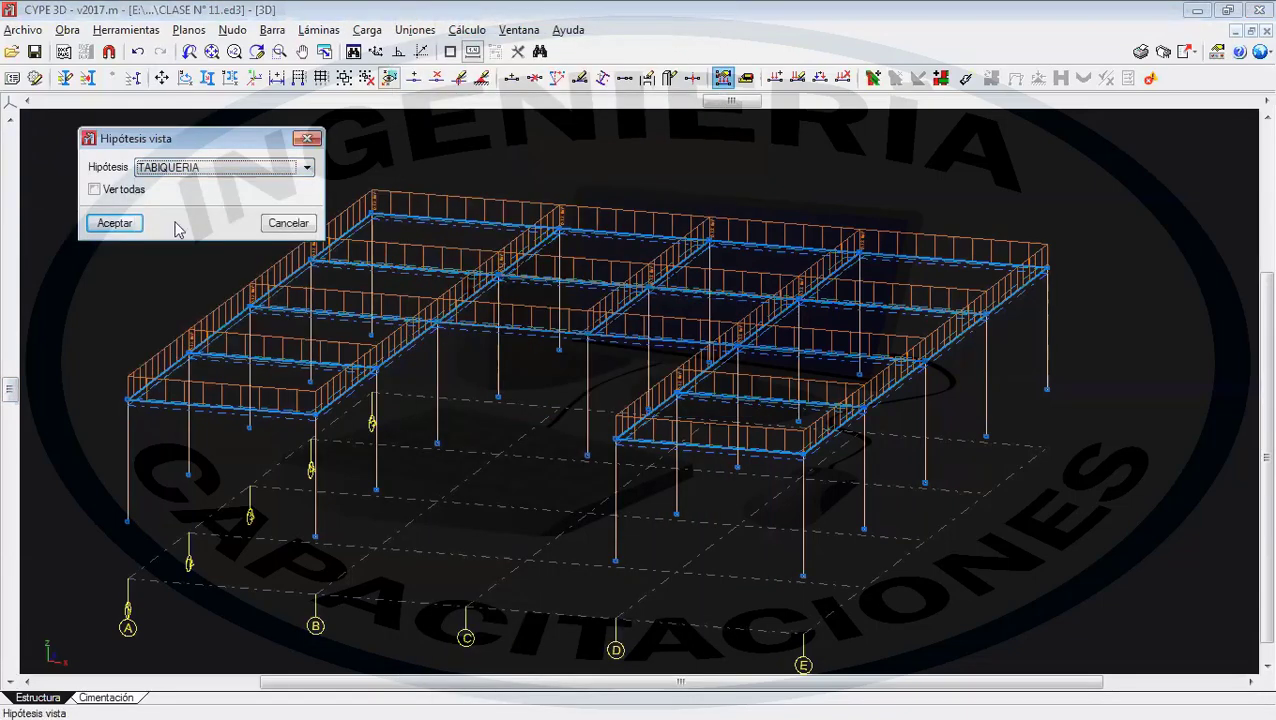
{"action": "left_click", "coordinate": [112, 222]}
{"action": "middle_click_drag", "start_coordinate": [478, 313], "coordinate": [481, 244]}
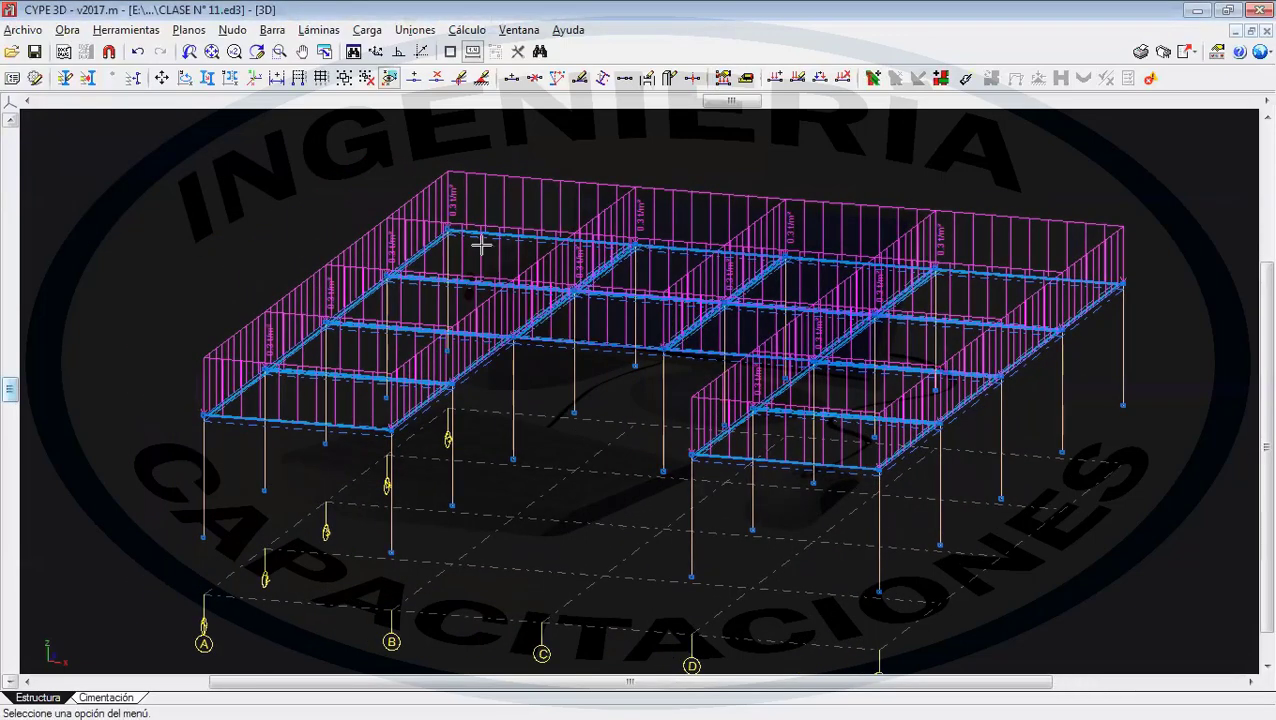
- Set the load display scale of the TABIQUERIA hypothesis back to 1
{"action": "left_click", "coordinate": [367, 30]}
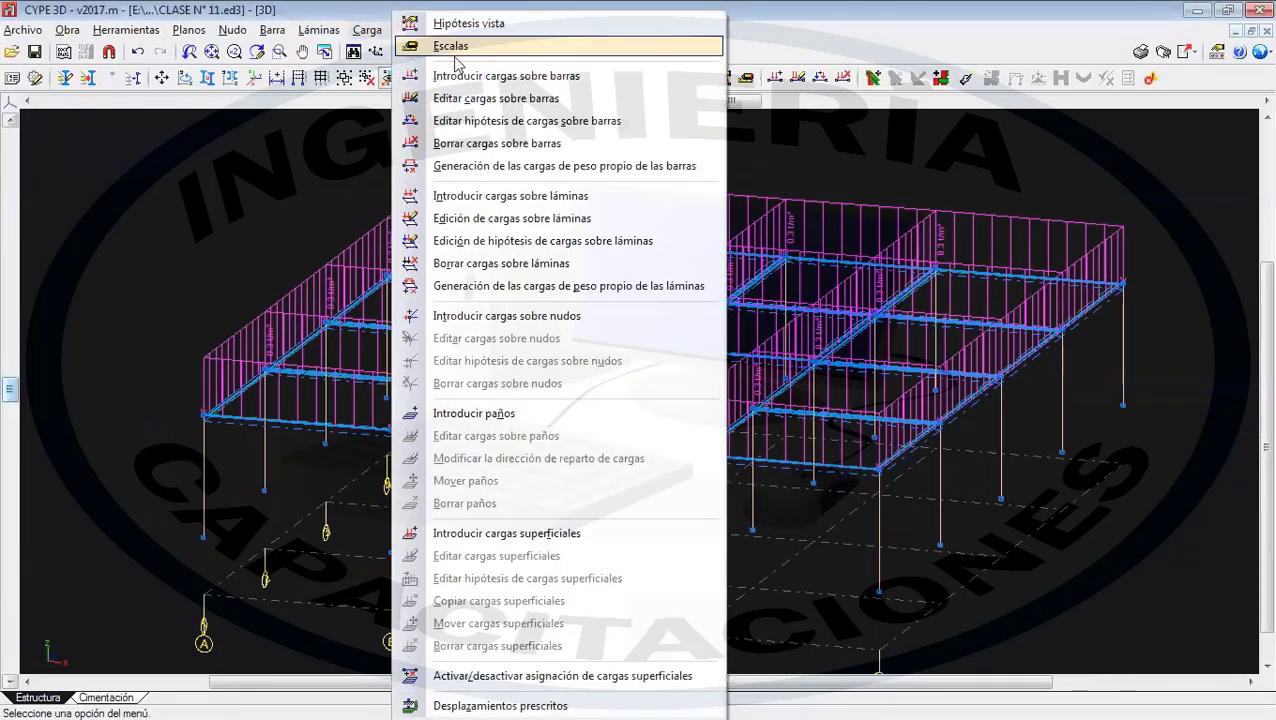
{"action": "left_click", "coordinate": [455, 50]}
{"action": "left_click", "coordinate": [714, 220]}
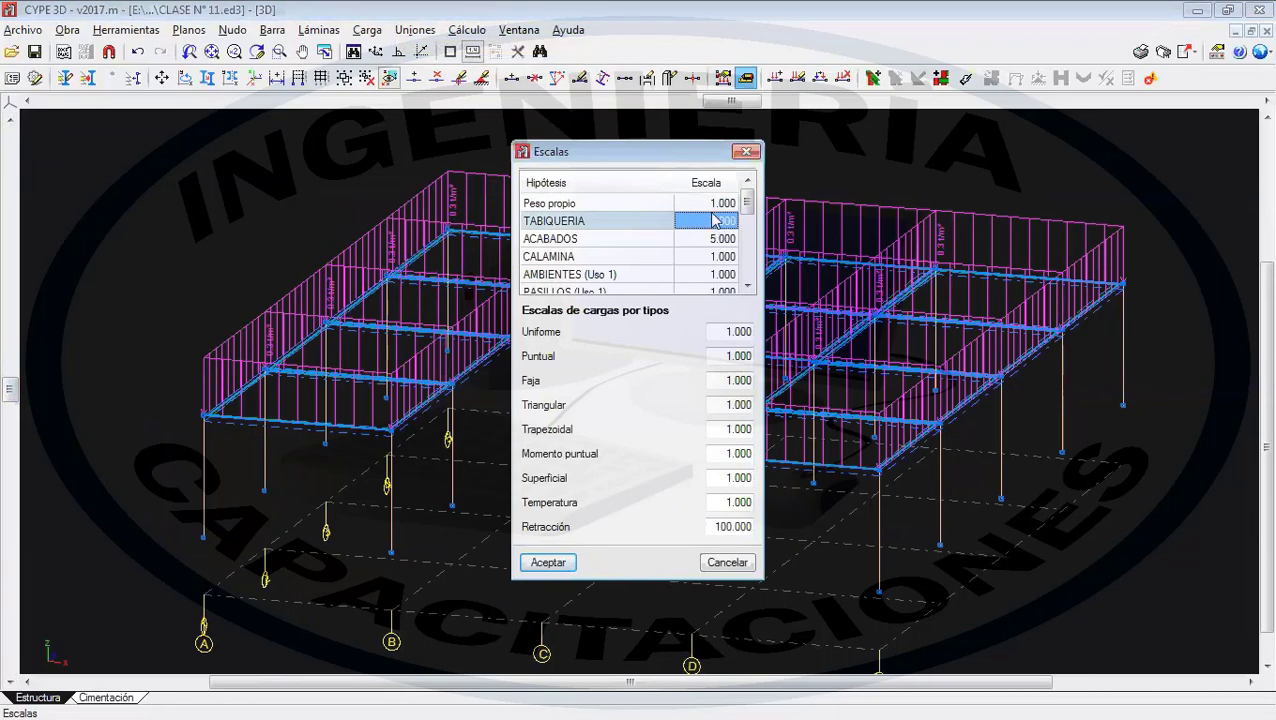
{"action": "type", "text": "1"}
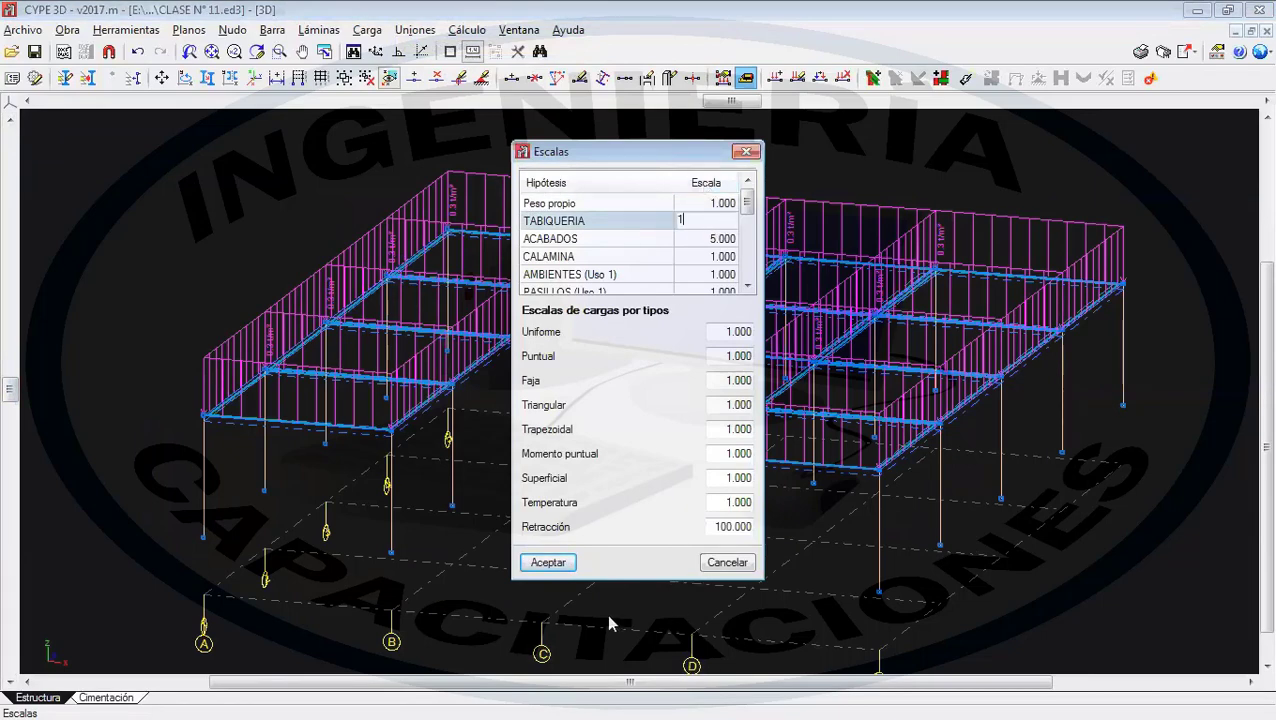
{"action": "left_click", "coordinate": [552, 566]}
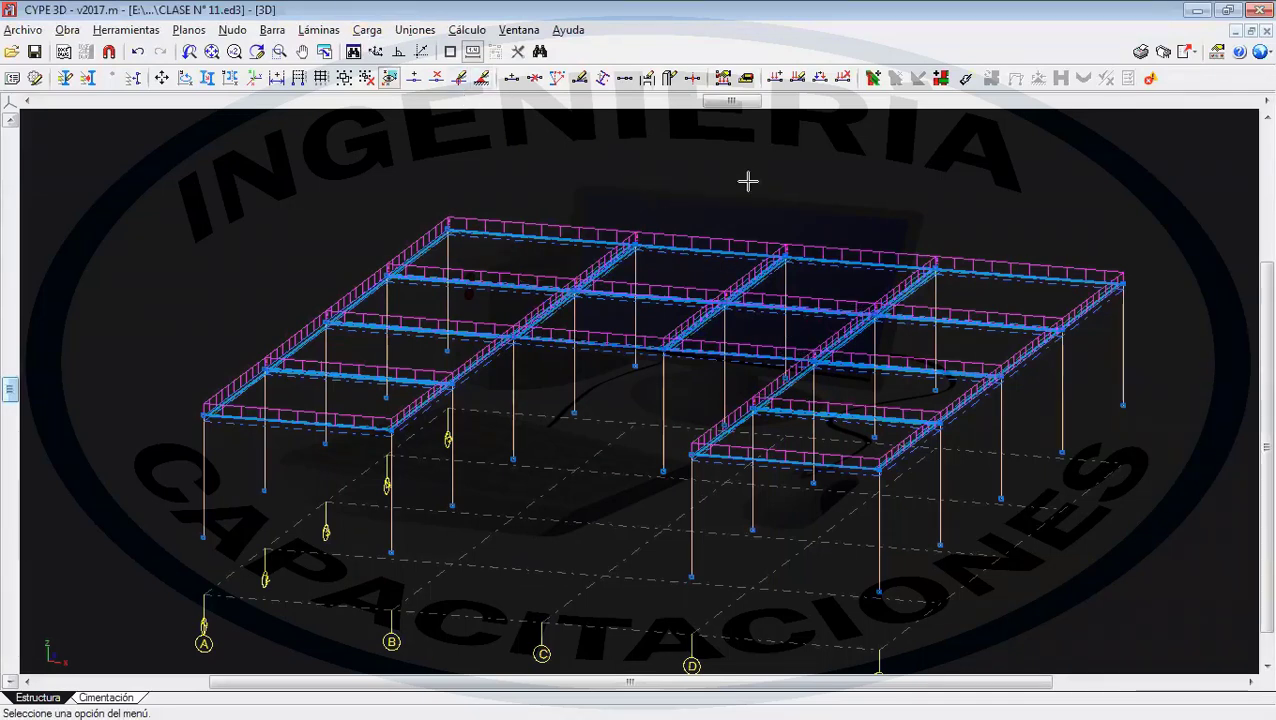
- Apply a uniform PASILLOS (Uso General) load of 0.300 t/m² to the P1 slabs between axes A–B and D–E, along global negative Z
{"action": "left_click", "coordinate": [367, 30]}
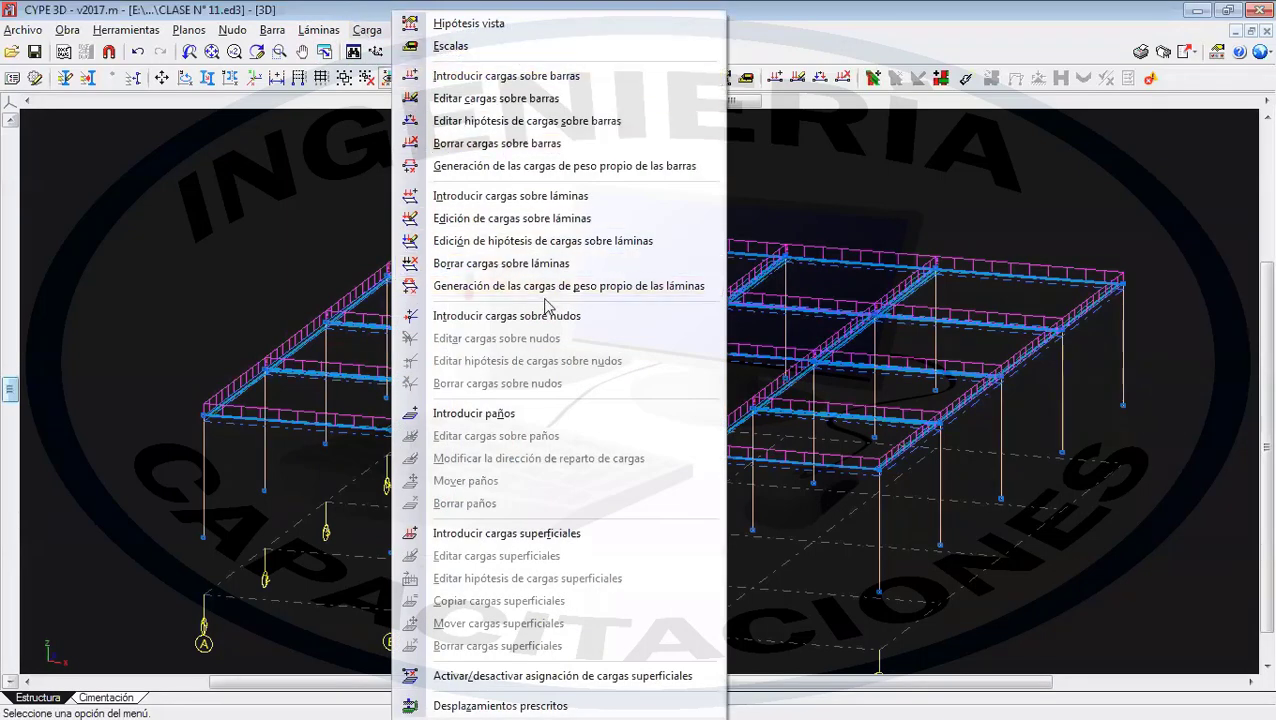
{"action": "left_click", "coordinate": [559, 198]}
{"action": "scroll", "coordinate": [345, 248], "scroll_direction": "down", "scroll_amount": 2}
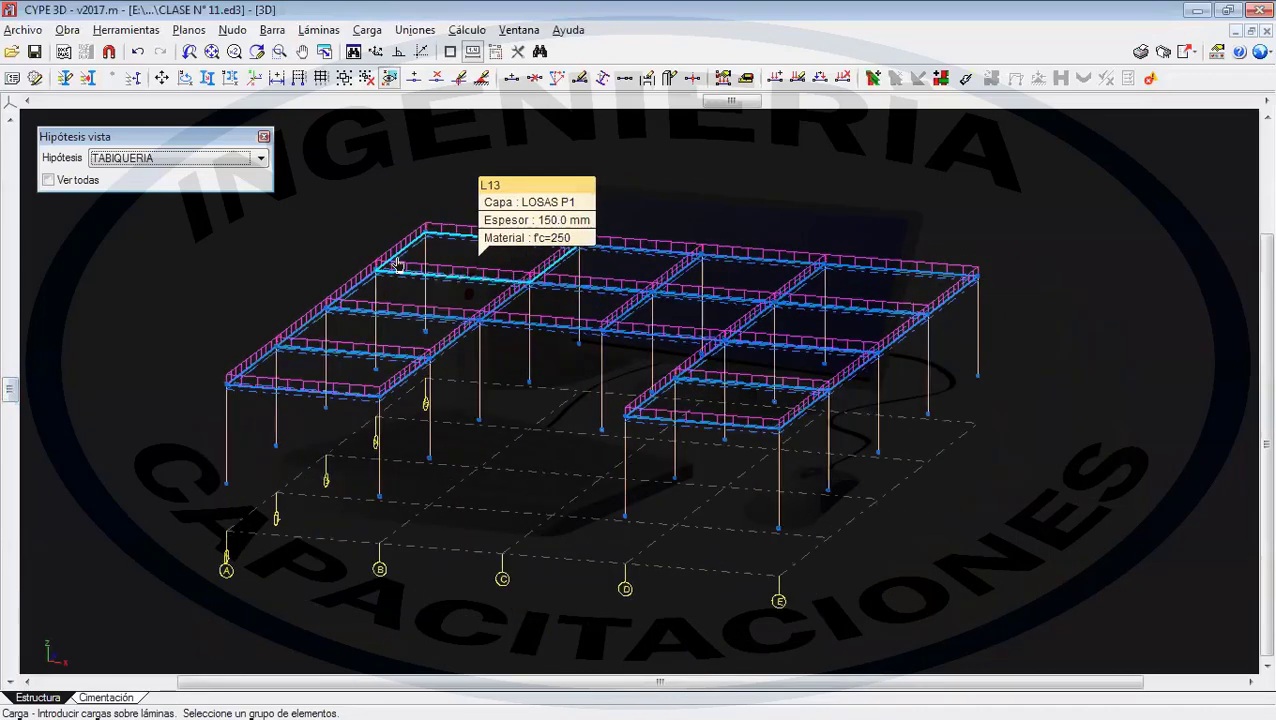
{"action": "left_click", "coordinate": [961, 537]}
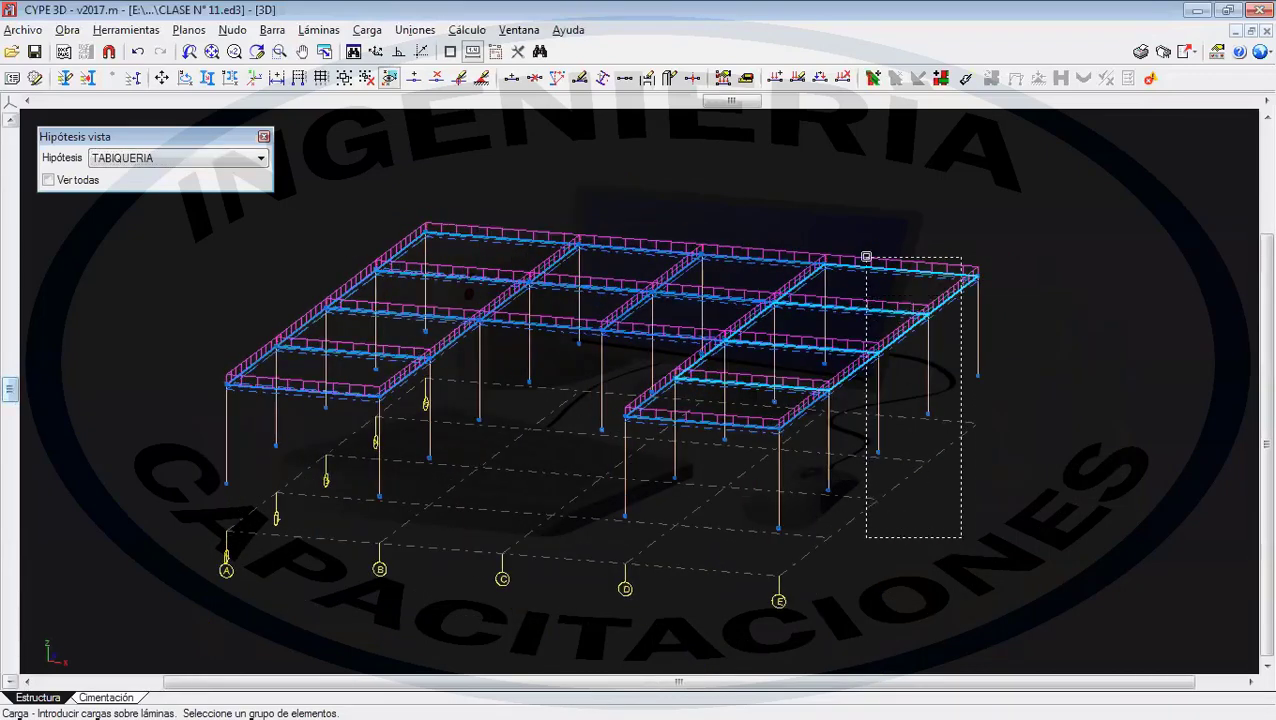
{"action": "left_click", "coordinate": [866, 257]}
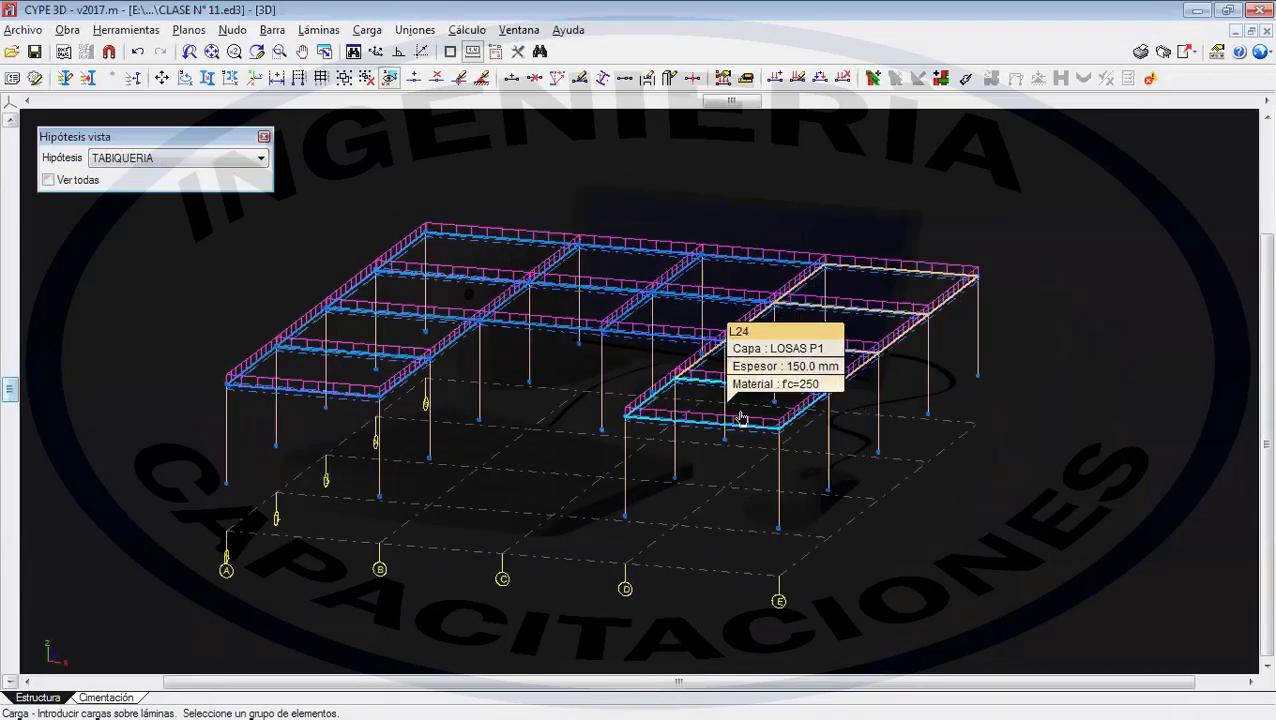
{"action": "left_click", "coordinate": [391, 395]}
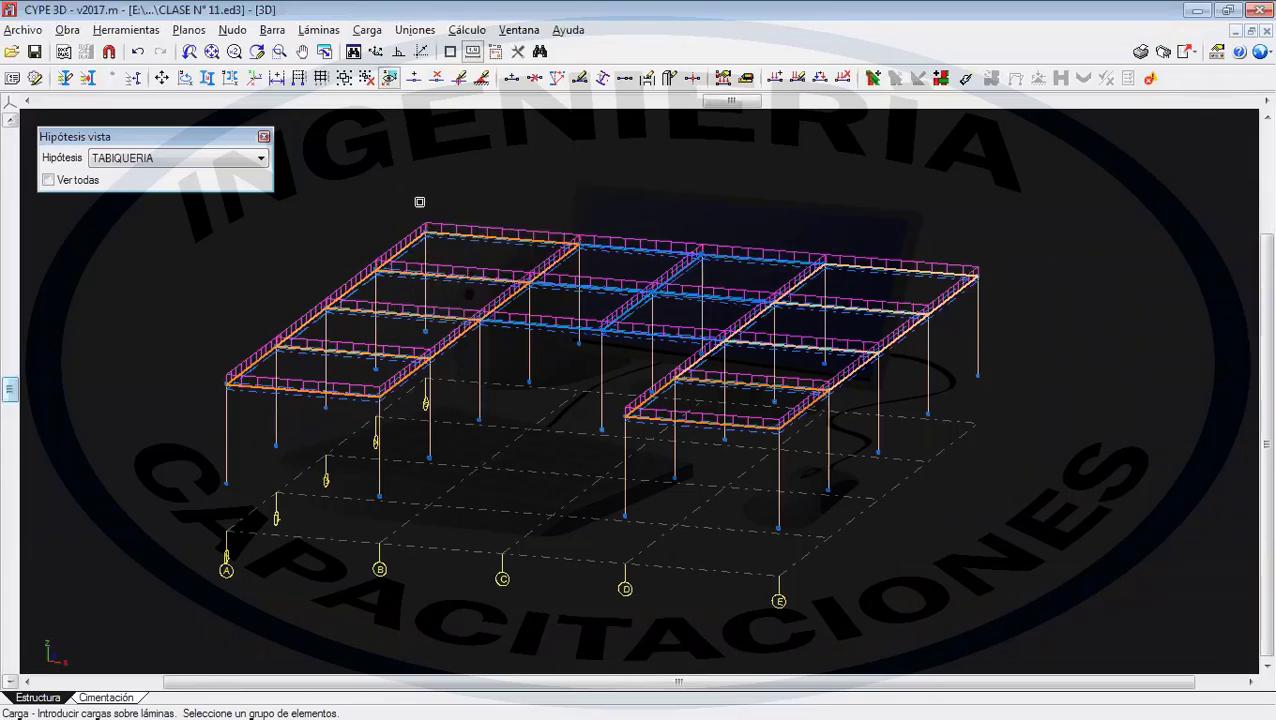
{"action": "right_click", "coordinate": [372, 185]}
{"action": "left_click", "coordinate": [568, 222]}
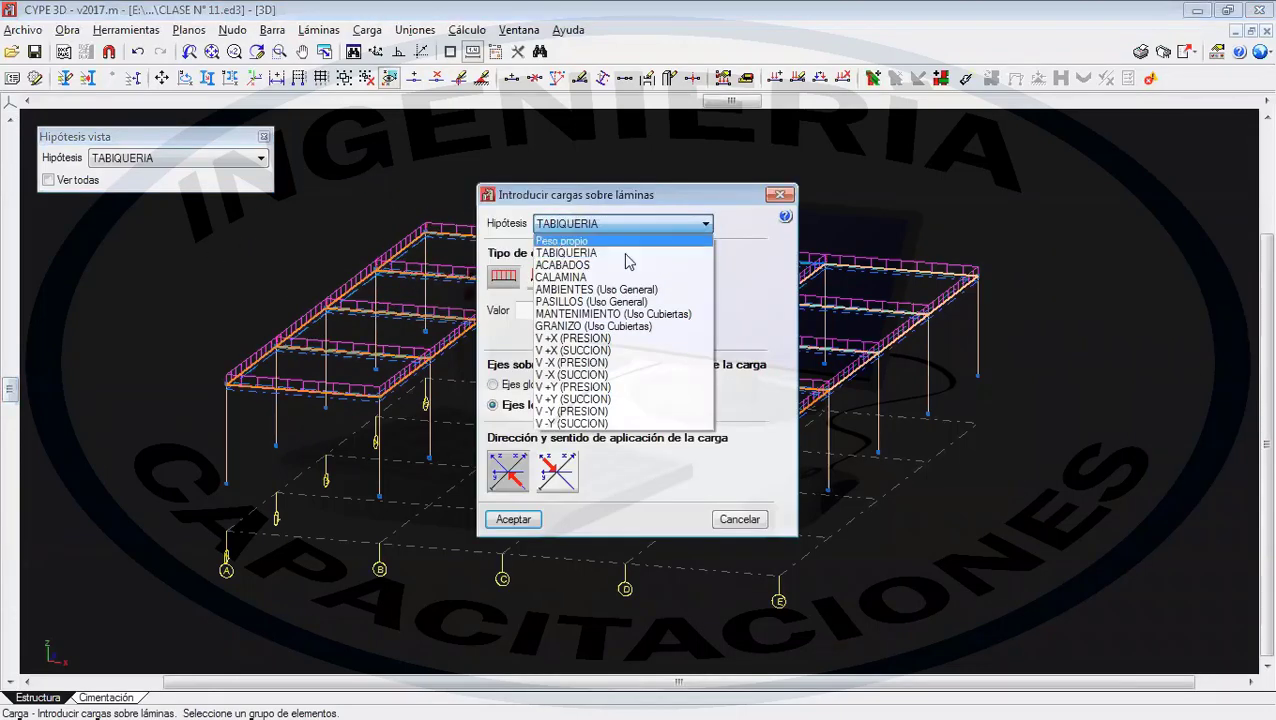
{"action": "left_click", "coordinate": [580, 303]}
{"action": "double_click", "coordinate": [567, 309]}
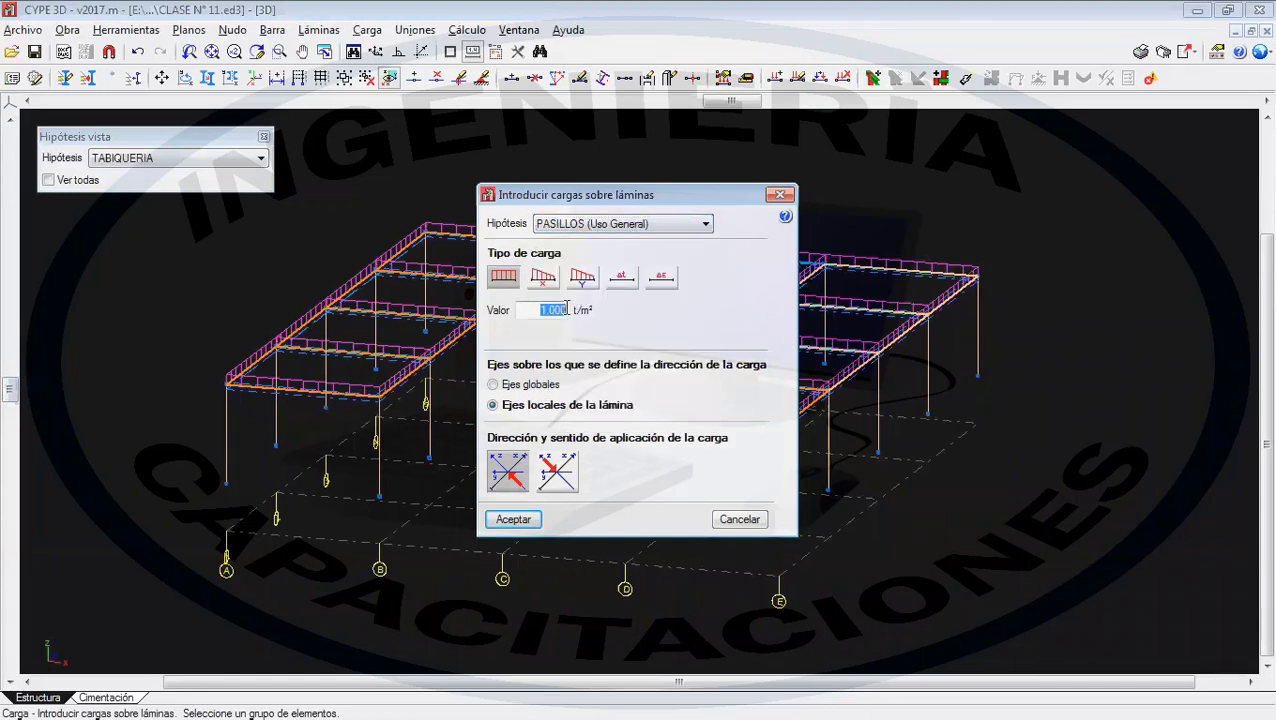
{"action": "type", "text": "0.3"}
{"action": "left_click", "coordinate": [527, 385]}
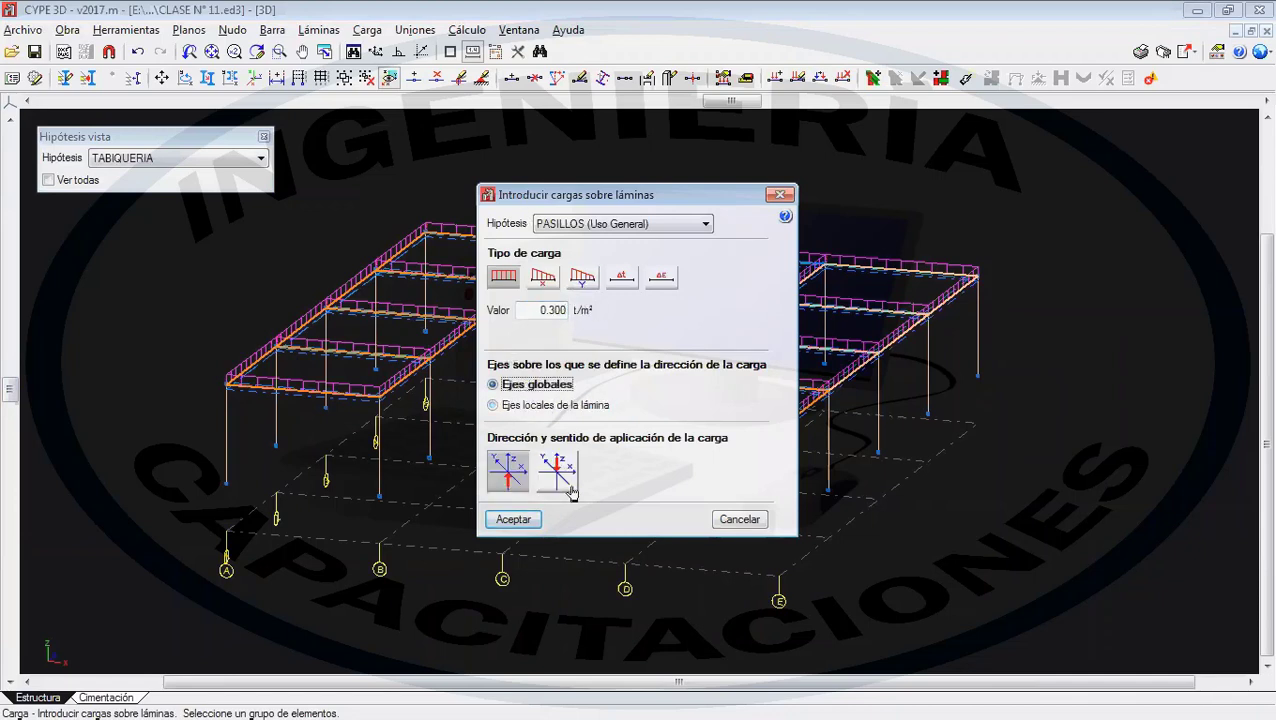
{"action": "left_click", "coordinate": [560, 474]}
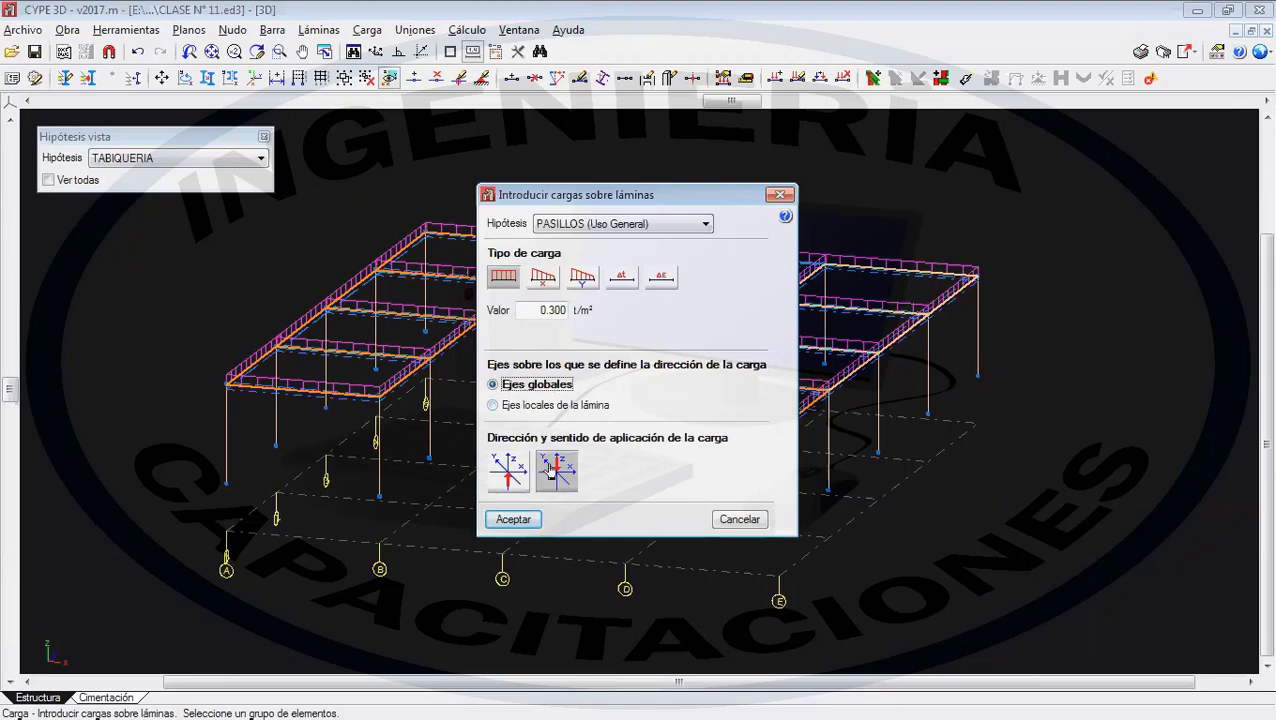
{"action": "left_click", "coordinate": [510, 520]}
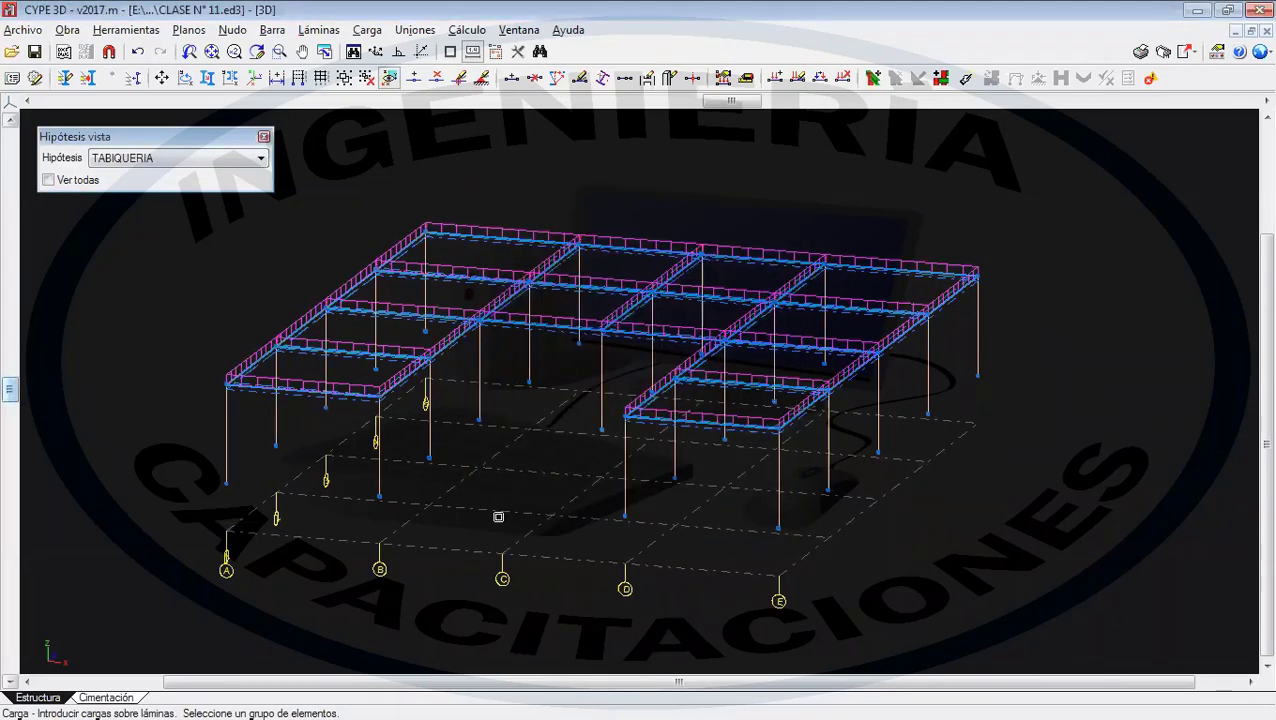
{"action": "left_click", "coordinate": [856, 294]}
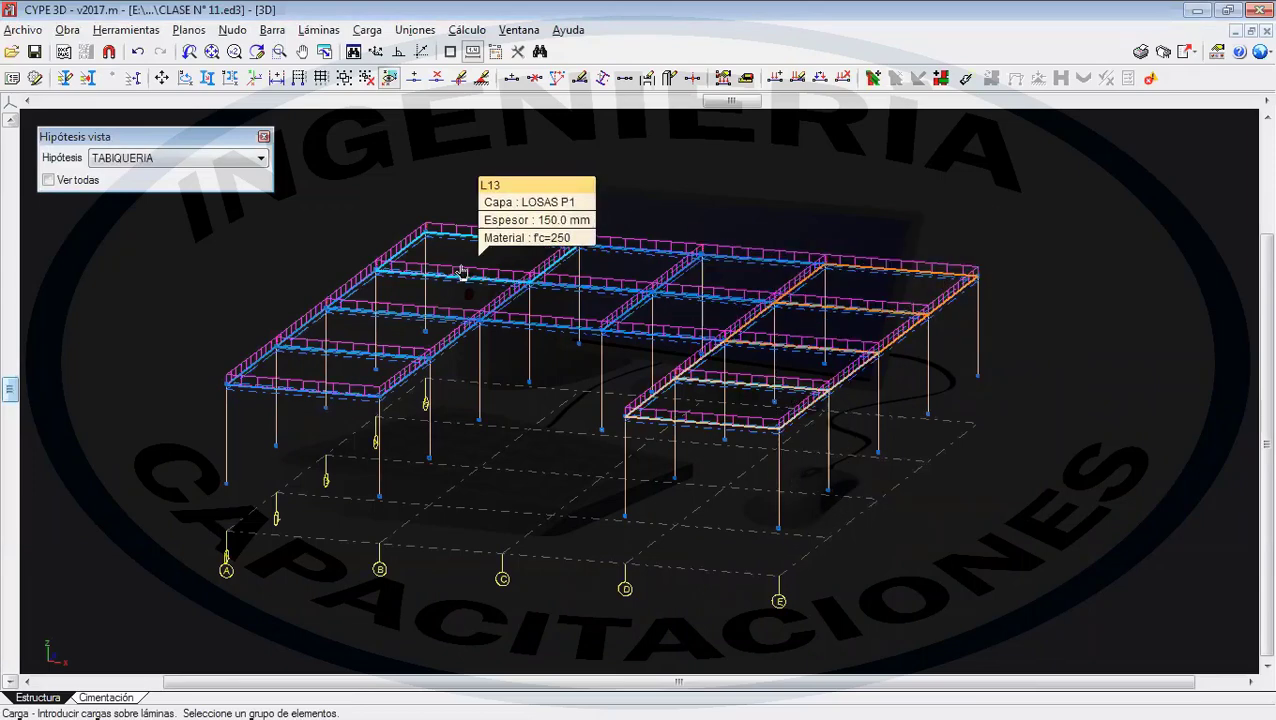
{"action": "left_click", "coordinate": [322, 368]}
{"action": "right_click", "coordinate": [325, 372]}
{"action": "type", "text": "0.30"}
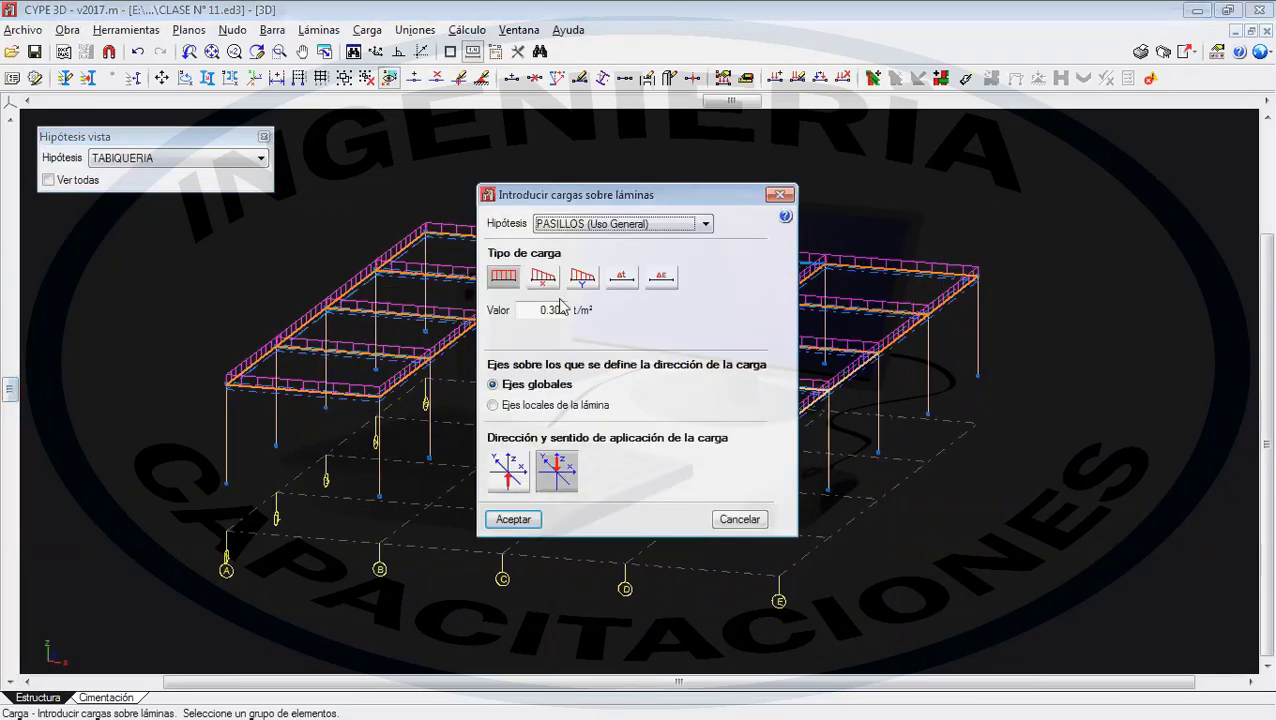
{"action": "left_click", "coordinate": [588, 226]}
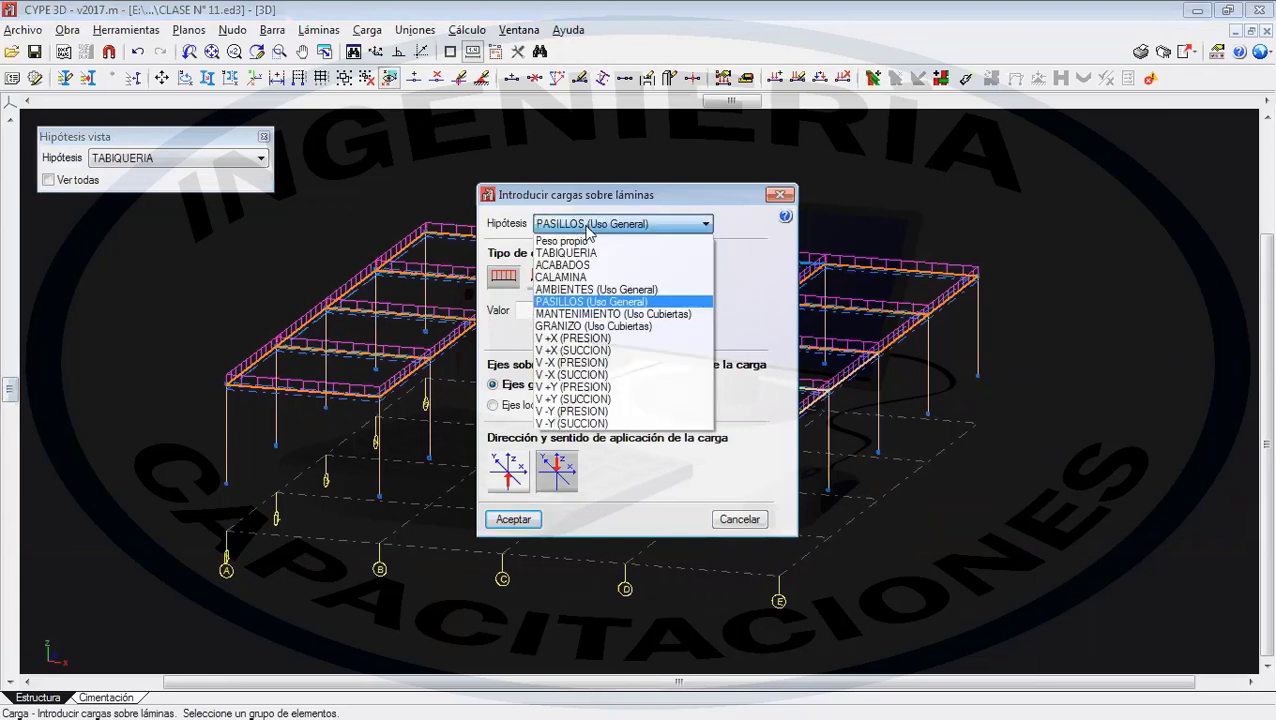
{"action": "left_click", "coordinate": [792, 208]}
- Apply a uniform AMBIENTES (Uso General) load of 0.2 t/m² to the four P1 slabs between axes B and D, along global negative Z
{"action": "left_click", "coordinate": [648, 328]}
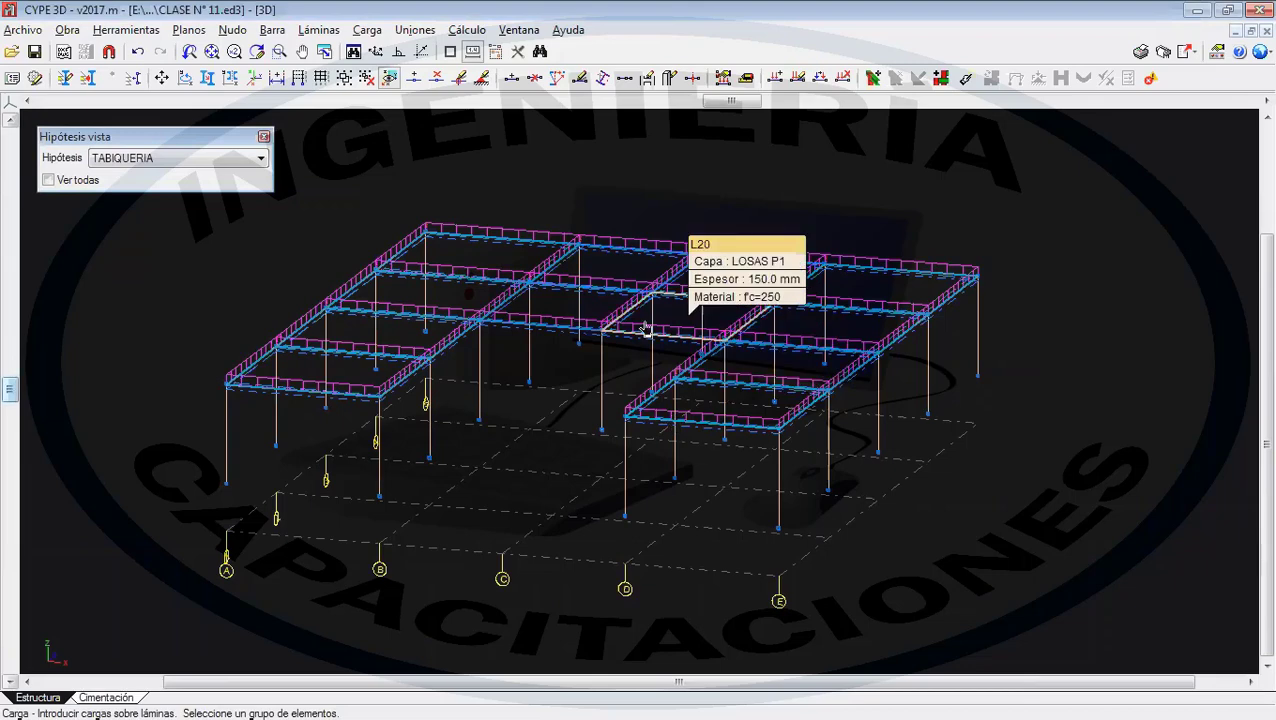
{"action": "left_click", "coordinate": [581, 312]}
{"action": "left_click", "coordinate": [612, 266]}
{"action": "left_click", "coordinate": [709, 280]}
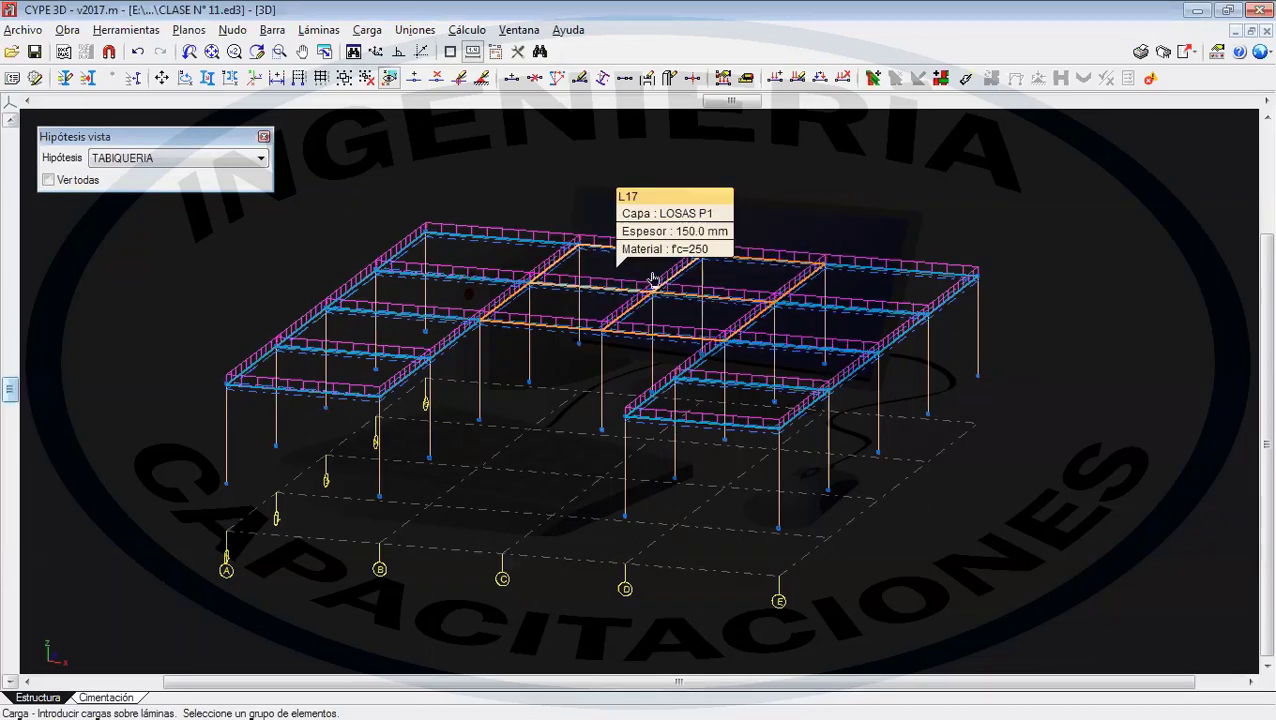
{"action": "right_click", "coordinate": [578, 272]}
{"action": "left_click", "coordinate": [580, 224]}
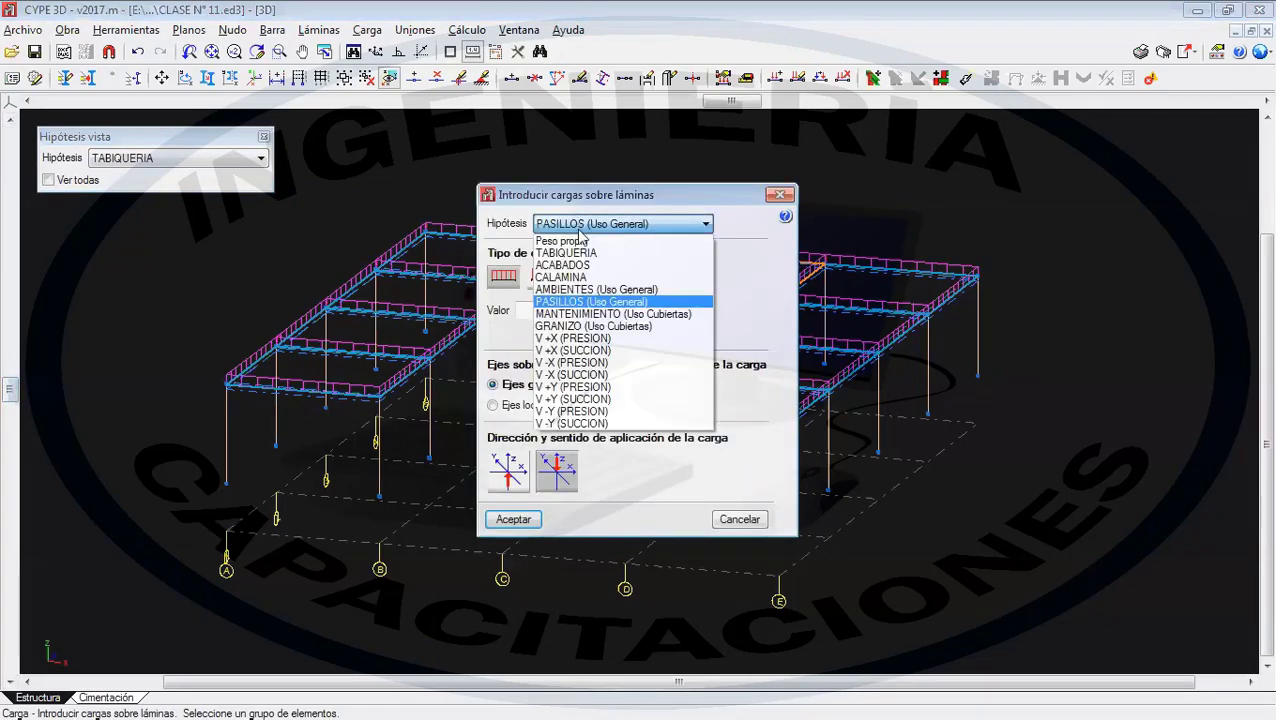
{"action": "left_click", "coordinate": [584, 279]}
{"action": "key", "text": "Tab"}
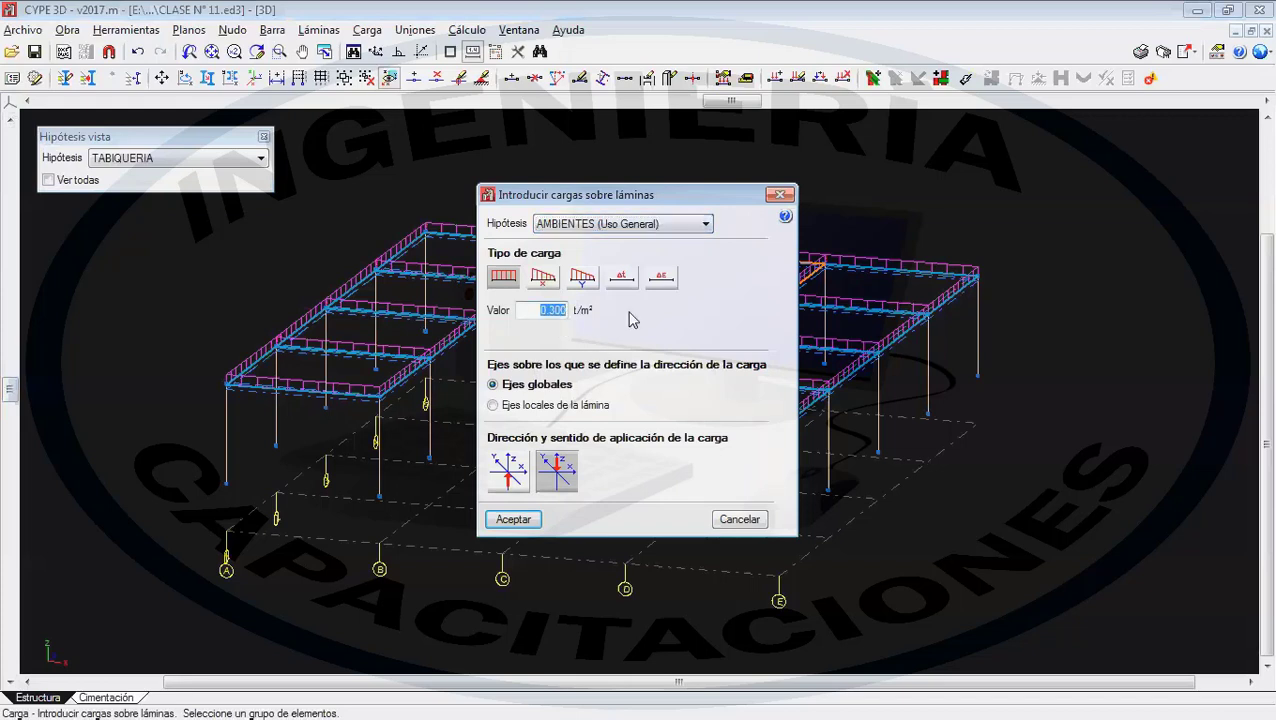
{"action": "type", "text": "0.2"}
{"action": "left_click", "coordinate": [513, 519]}
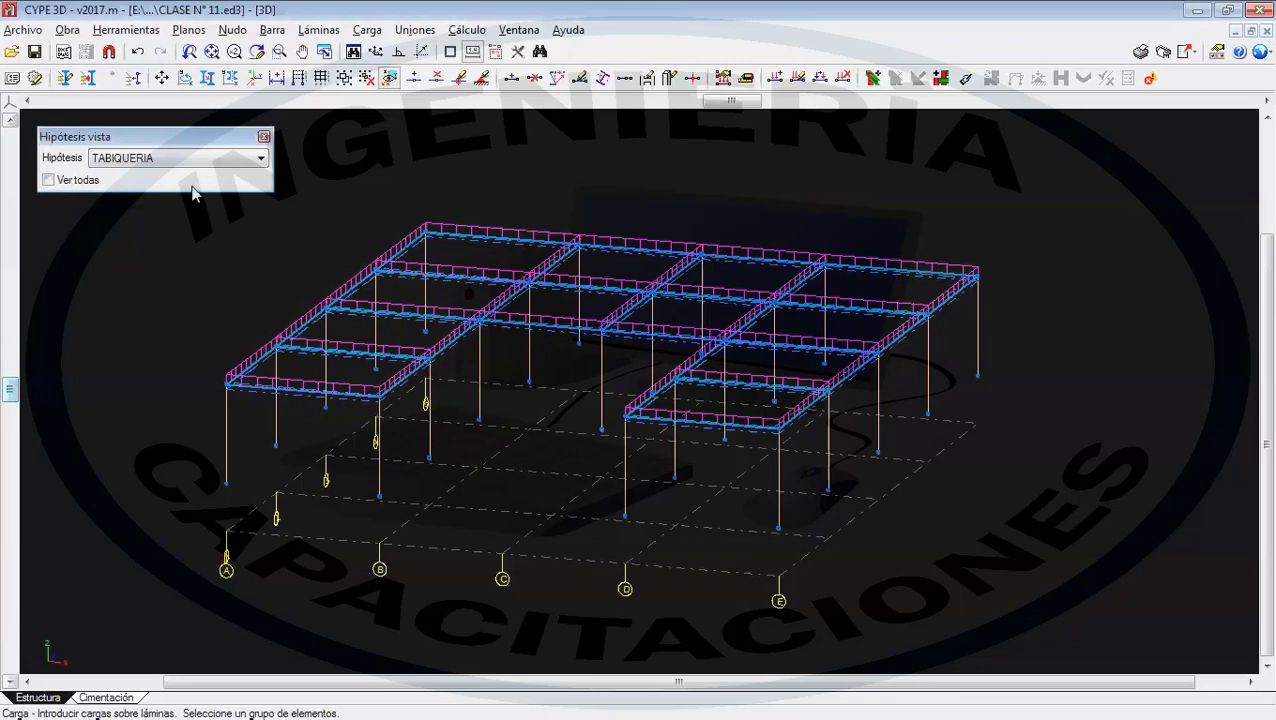
- Check the AMBIENTES and PASILLOS (Uso General) loads on the P1 slabs by displaying each hypothesis, and leave load entry
{"action": "left_click", "coordinate": [168, 160]}
{"action": "left_click", "coordinate": [155, 228]}
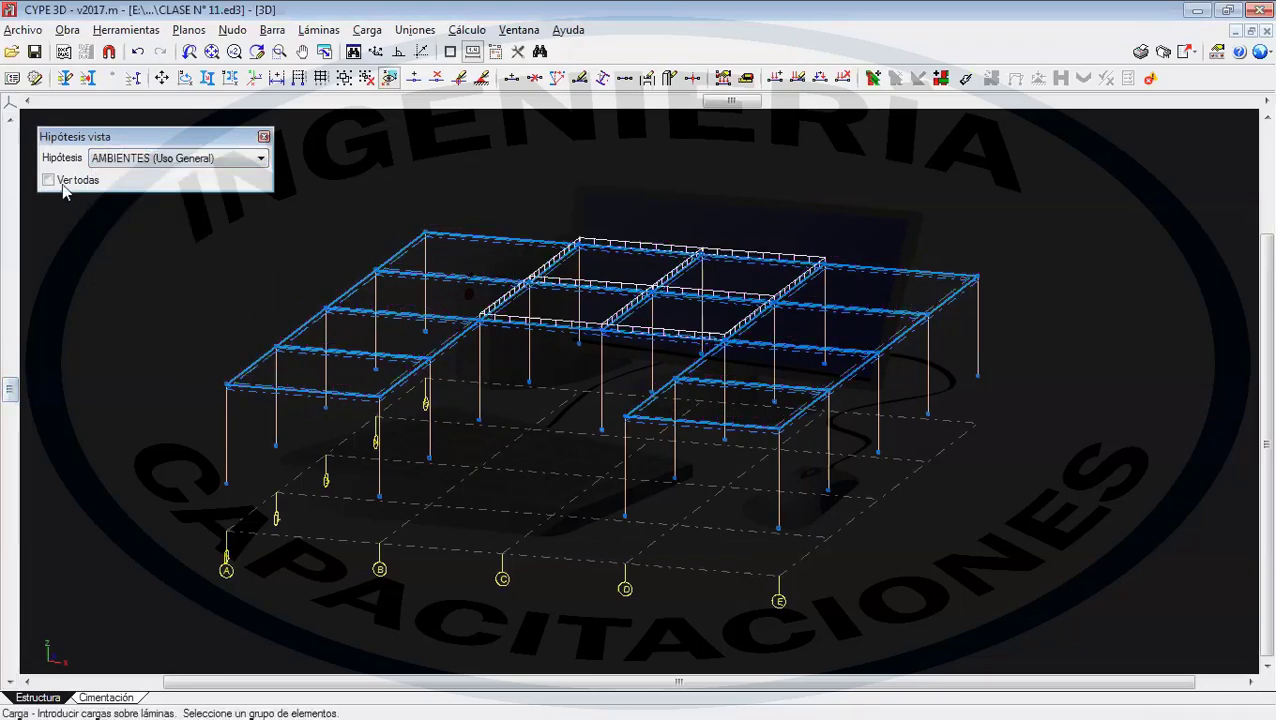
{"action": "left_click", "coordinate": [139, 157]}
{"action": "left_click", "coordinate": [150, 241]}
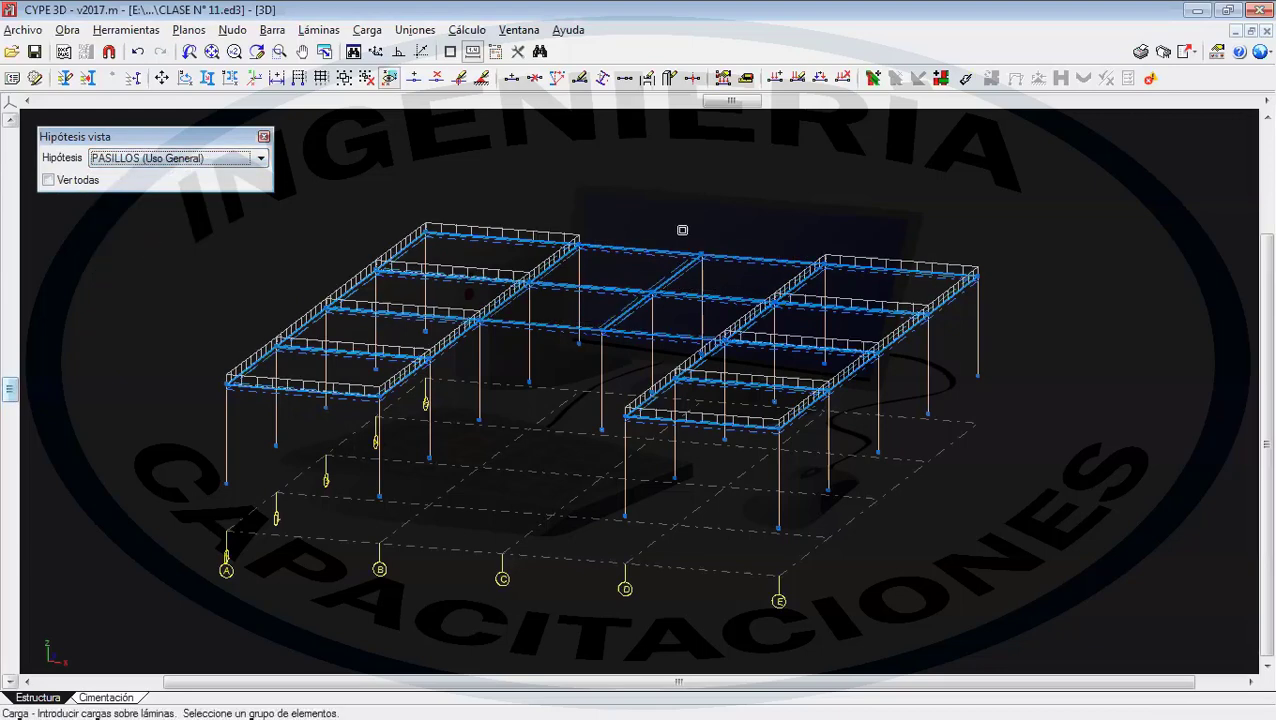
{"action": "left_click", "coordinate": [495, 480]}
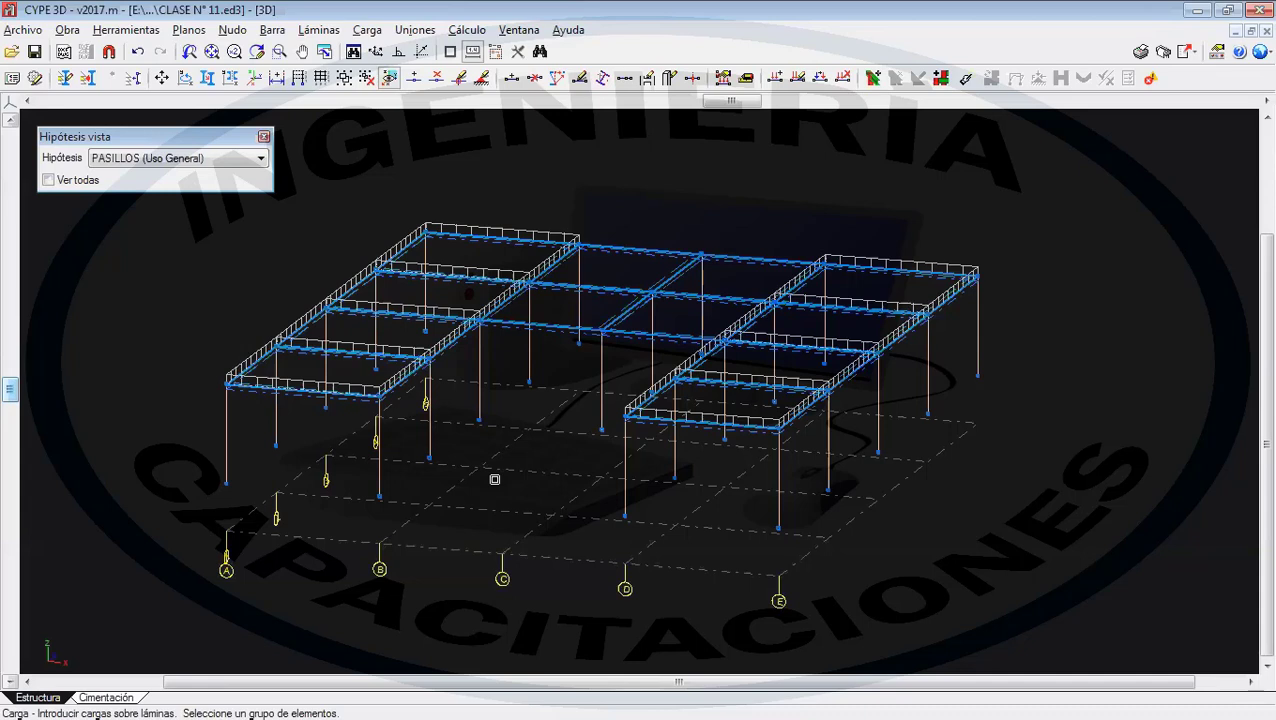
{"action": "left_click", "coordinate": [263, 137]}
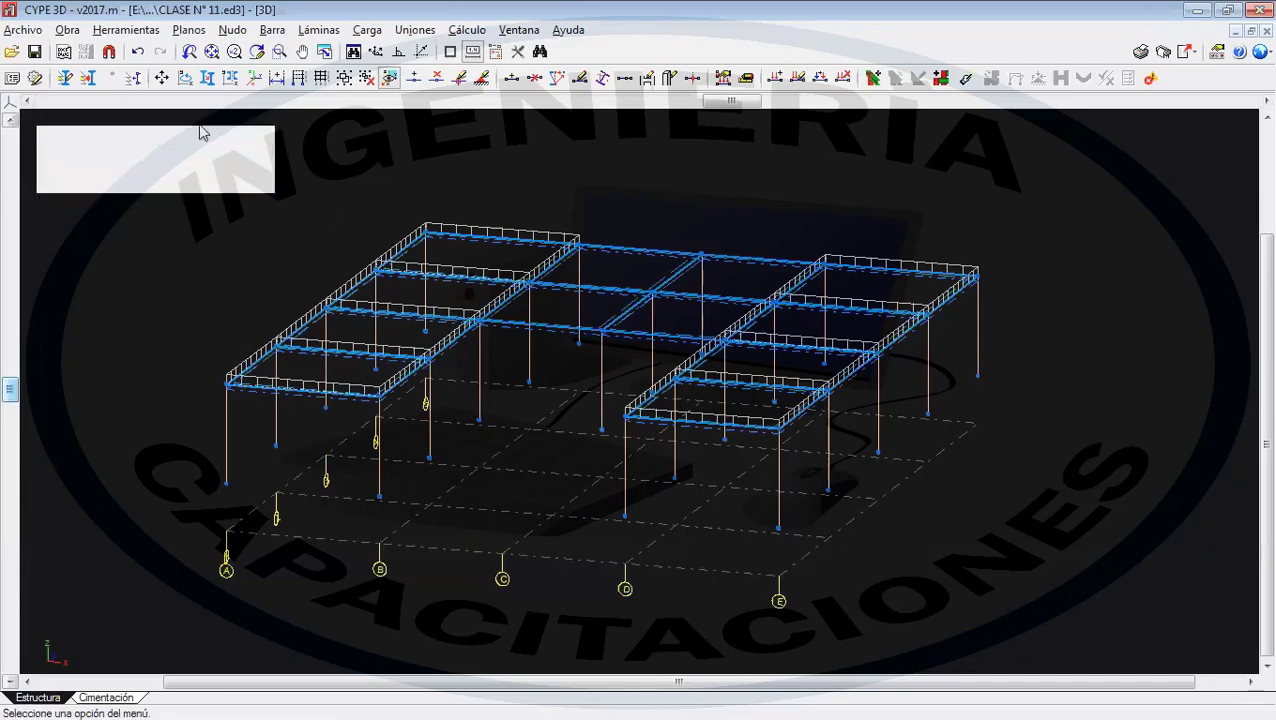
- Examine the slab layout in the P1 plan view and return to the 3D view
{"action": "left_click", "coordinate": [65, 78]}
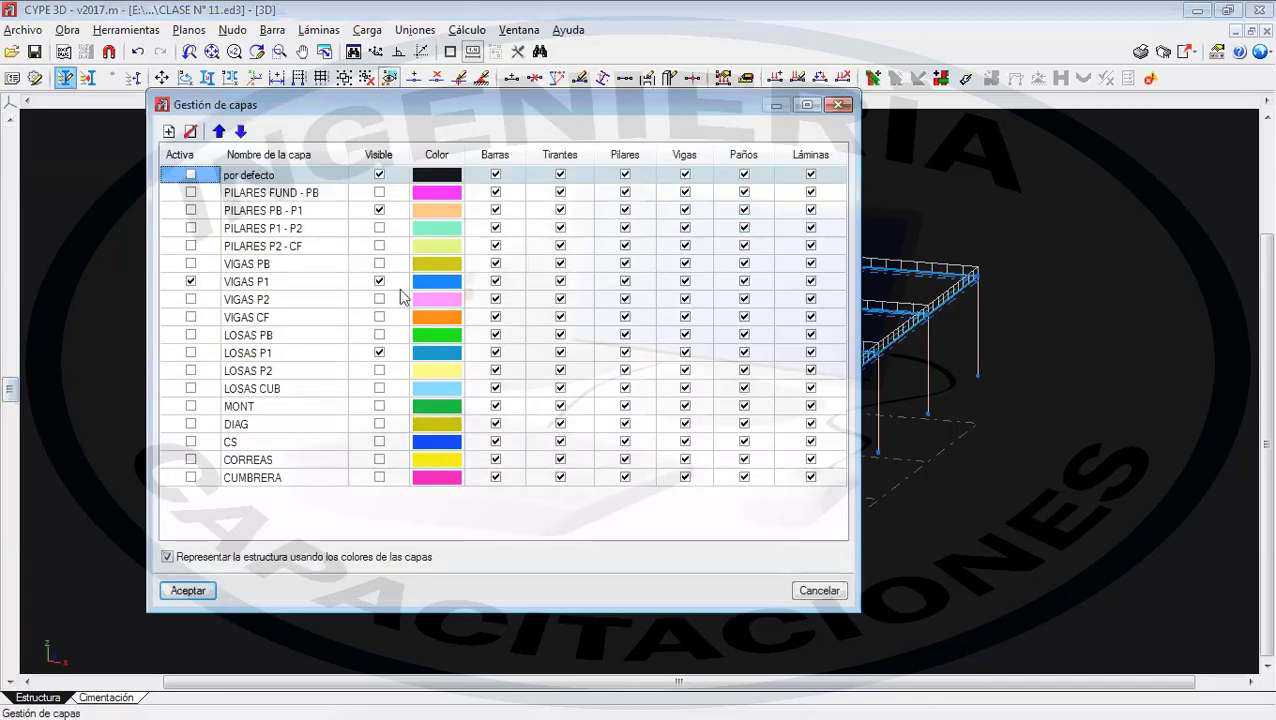
{"action": "left_click", "coordinate": [840, 106]}
{"action": "left_click", "coordinate": [518, 30]}
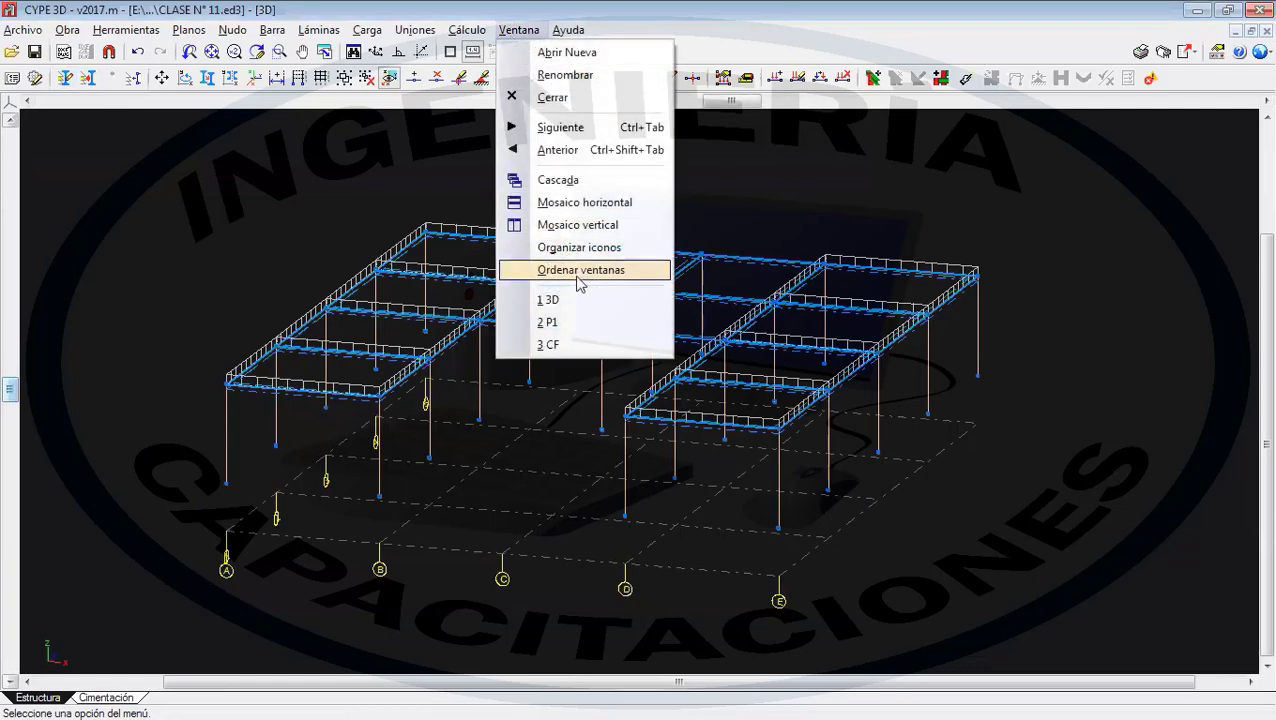
{"action": "left_click", "coordinate": [583, 324]}
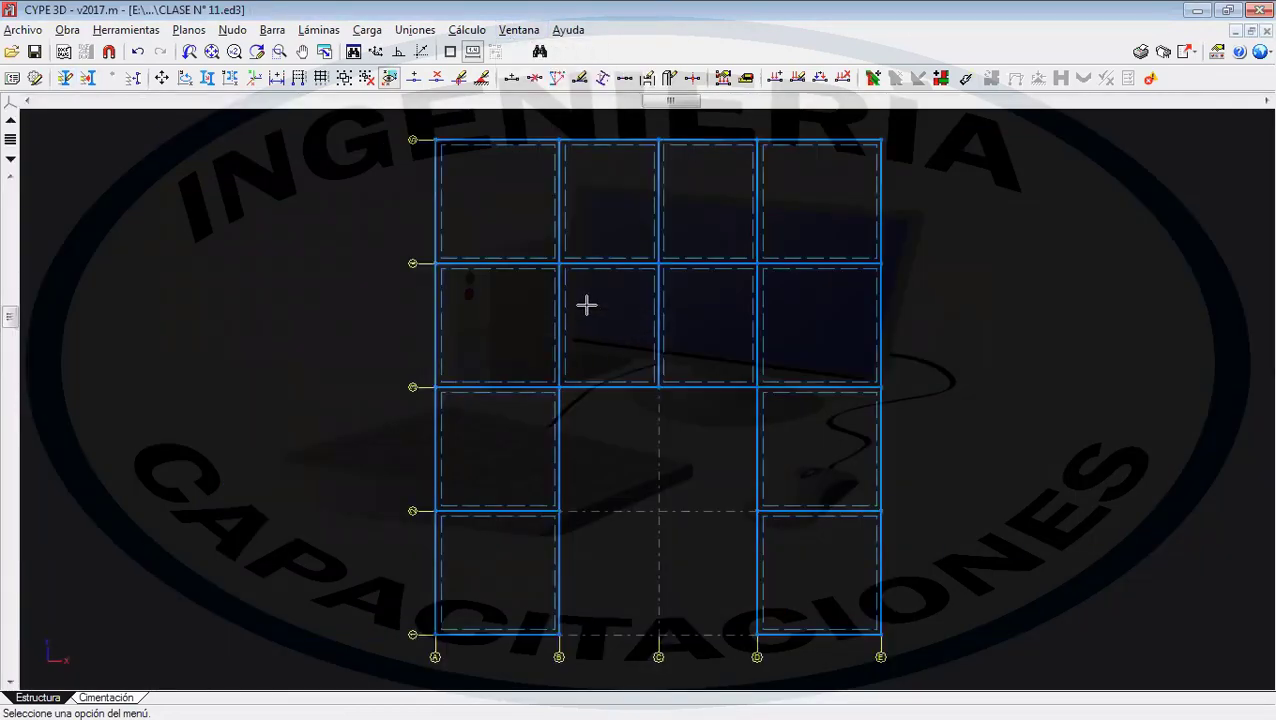
{"action": "middle_click_drag", "start_coordinate": [680, 375], "coordinate": [668, 377]}
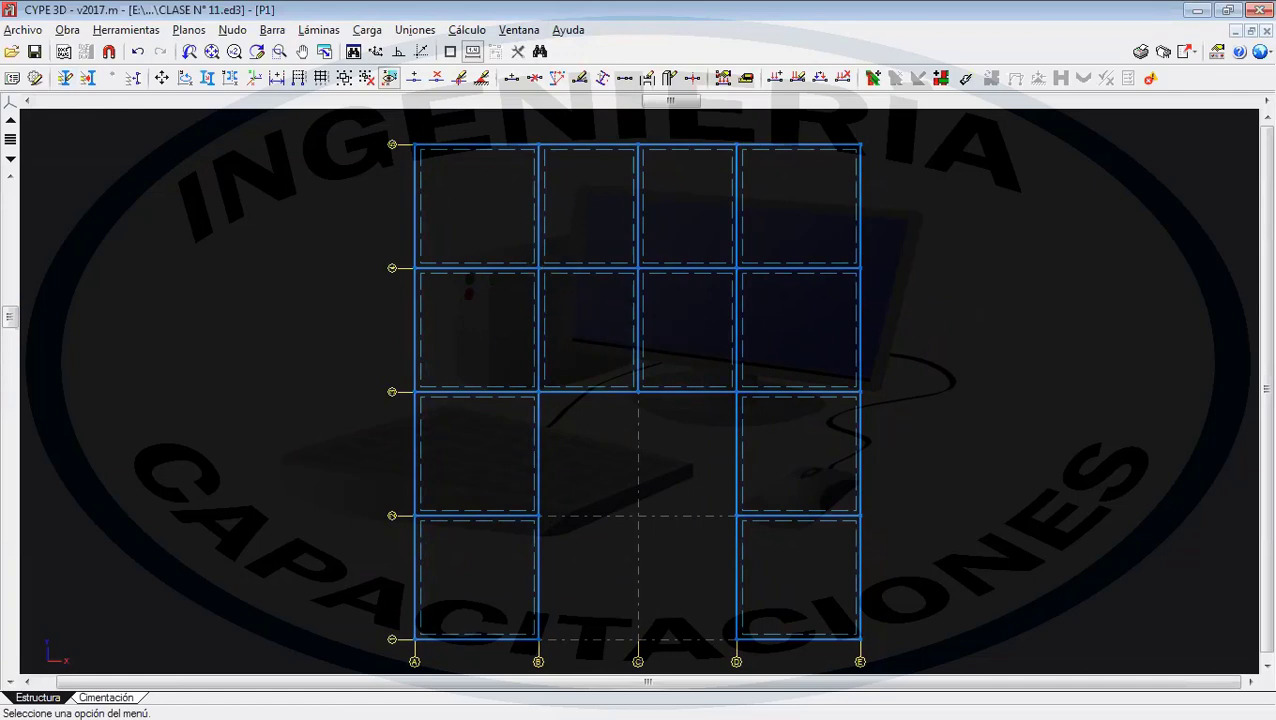
{"action": "left_click_drag", "start_coordinate": [627, 289], "coordinate": [541, 362]}
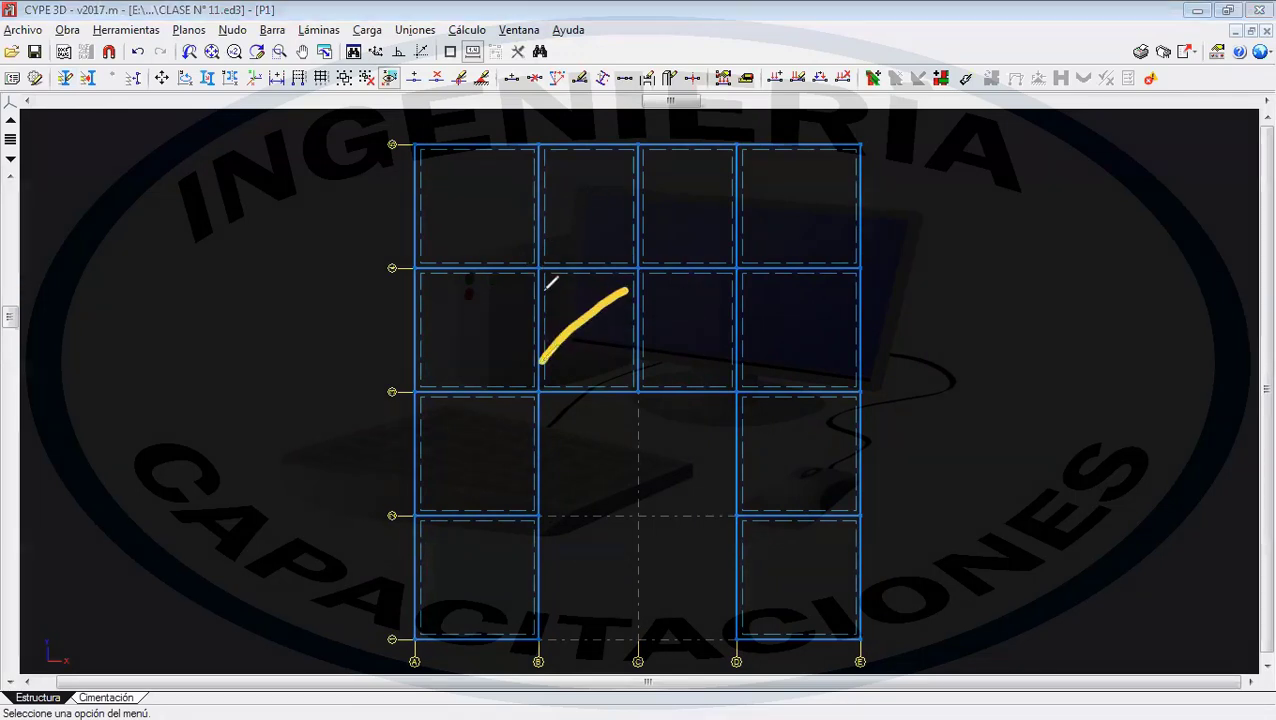
{"action": "left_click_drag", "start_coordinate": [543, 290], "coordinate": [643, 360]}
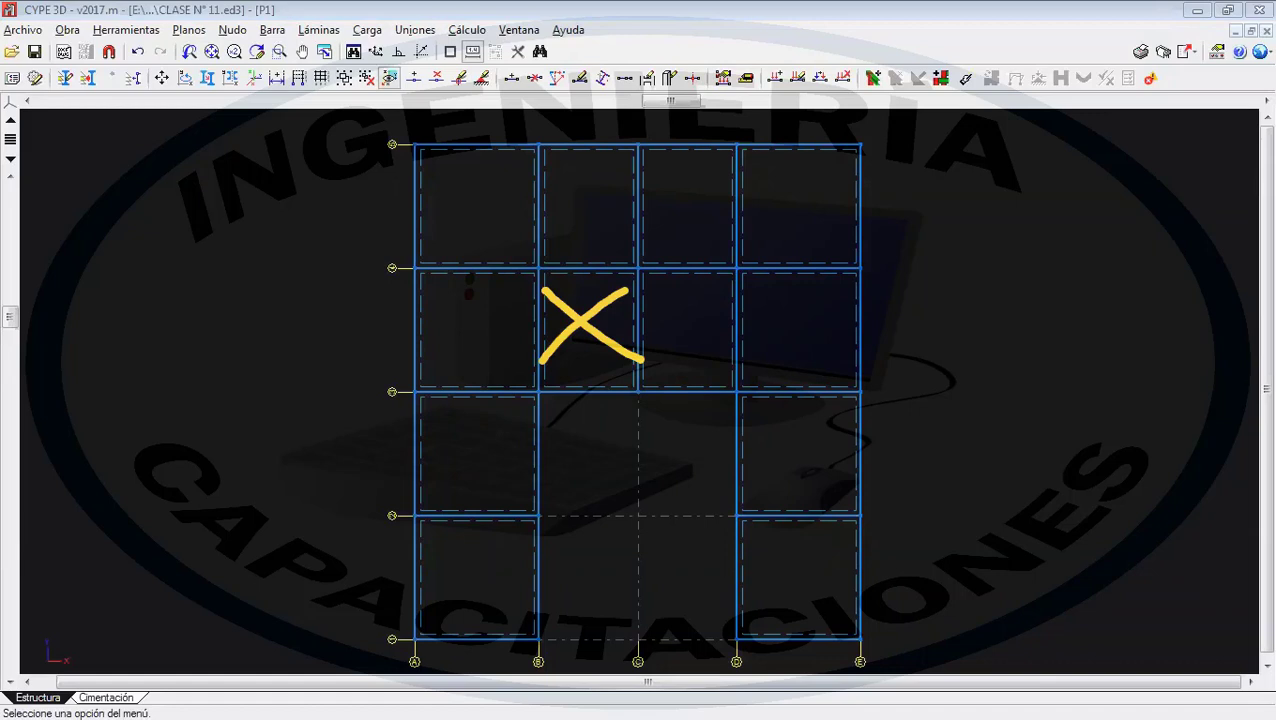
{"action": "key", "text": "e"}
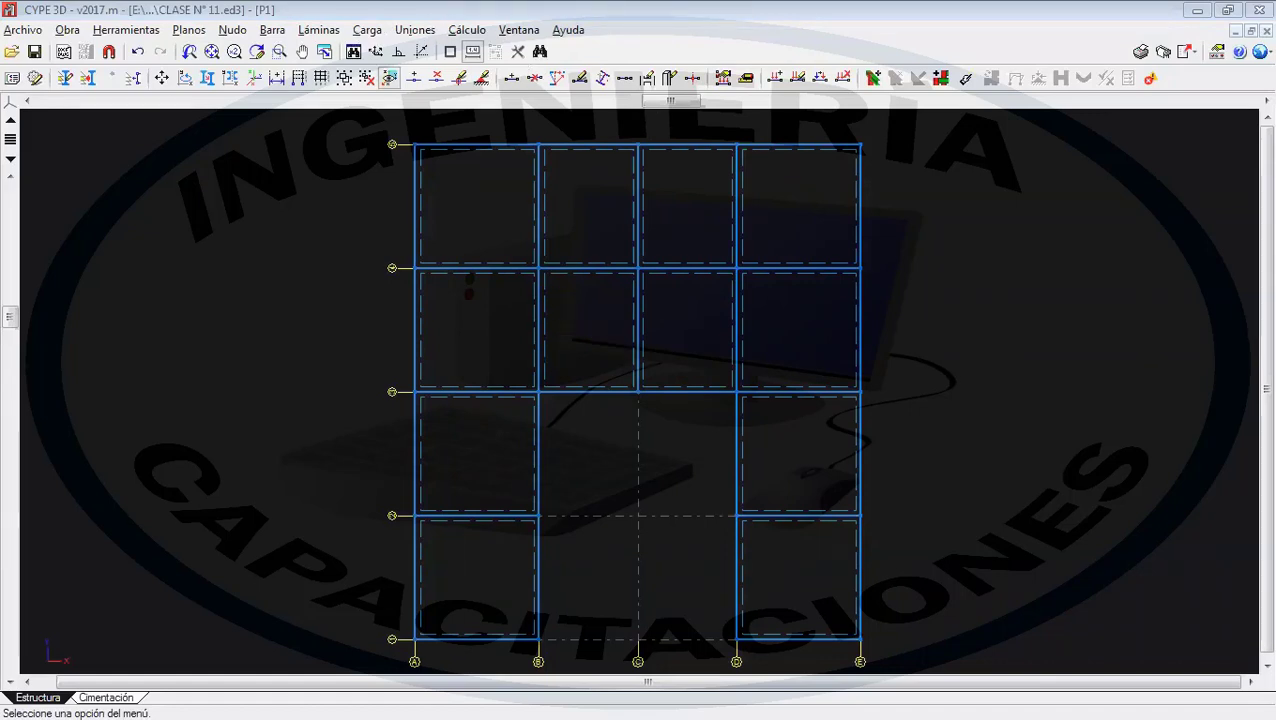
{"action": "left_click", "coordinate": [519, 29]}
{"action": "left_click", "coordinate": [555, 300]}
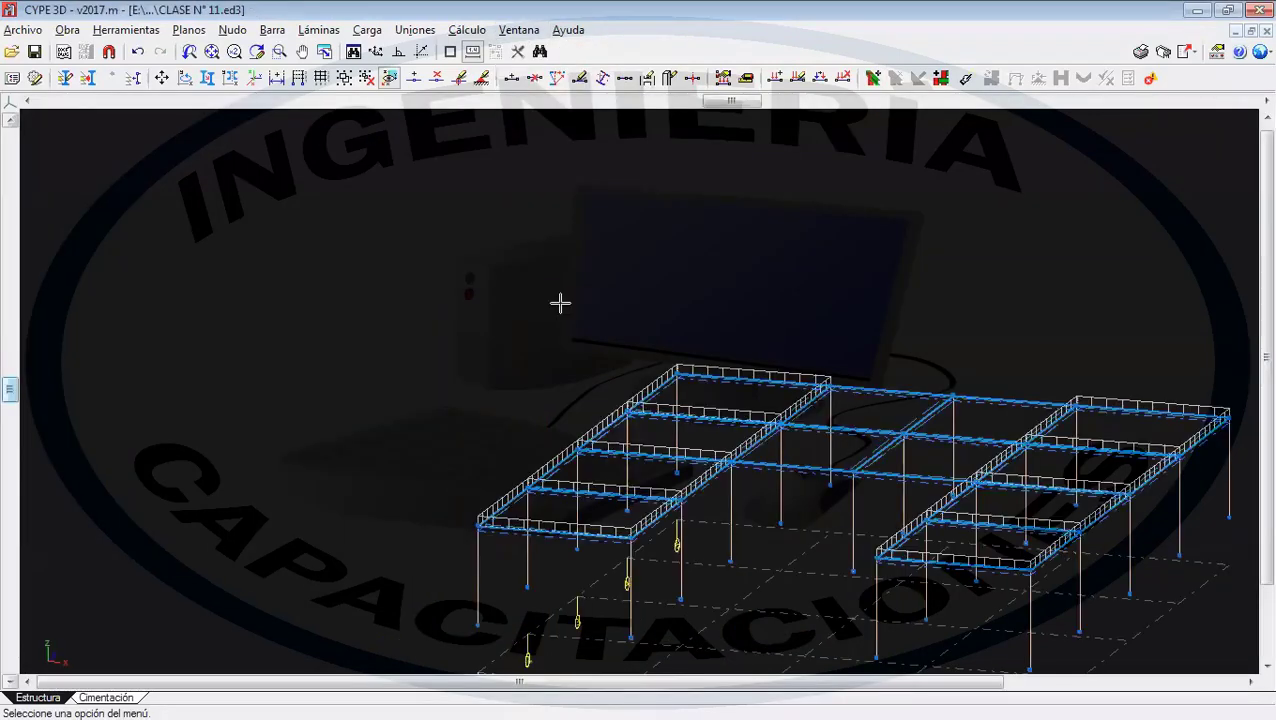
{"action": "middle_click_drag", "start_coordinate": [634, 318], "coordinate": [494, 272]}
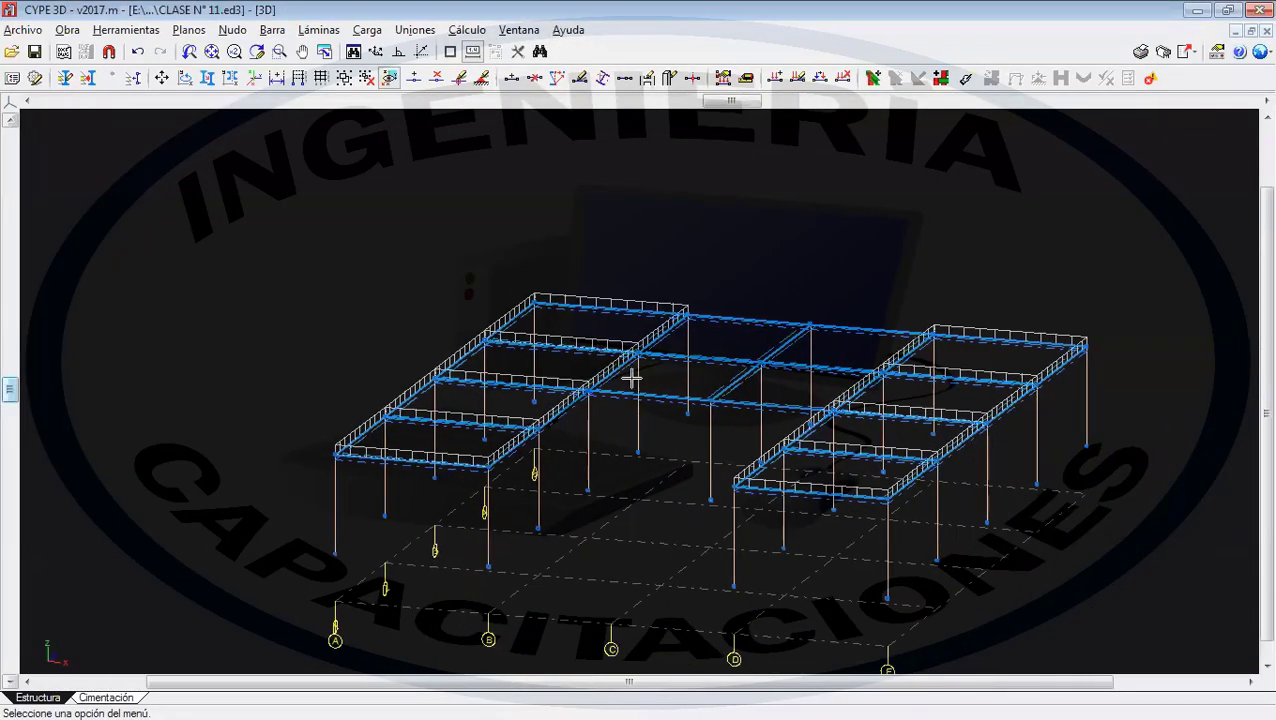
- Show only the second-floor layers PILARES P1 - P2, VIGAS P2 and LOSAS P2 instead of their first-floor counterparts, with VIGAS P2 active
{"action": "left_click", "coordinate": [65, 78]}
{"action": "left_click", "coordinate": [381, 212]}
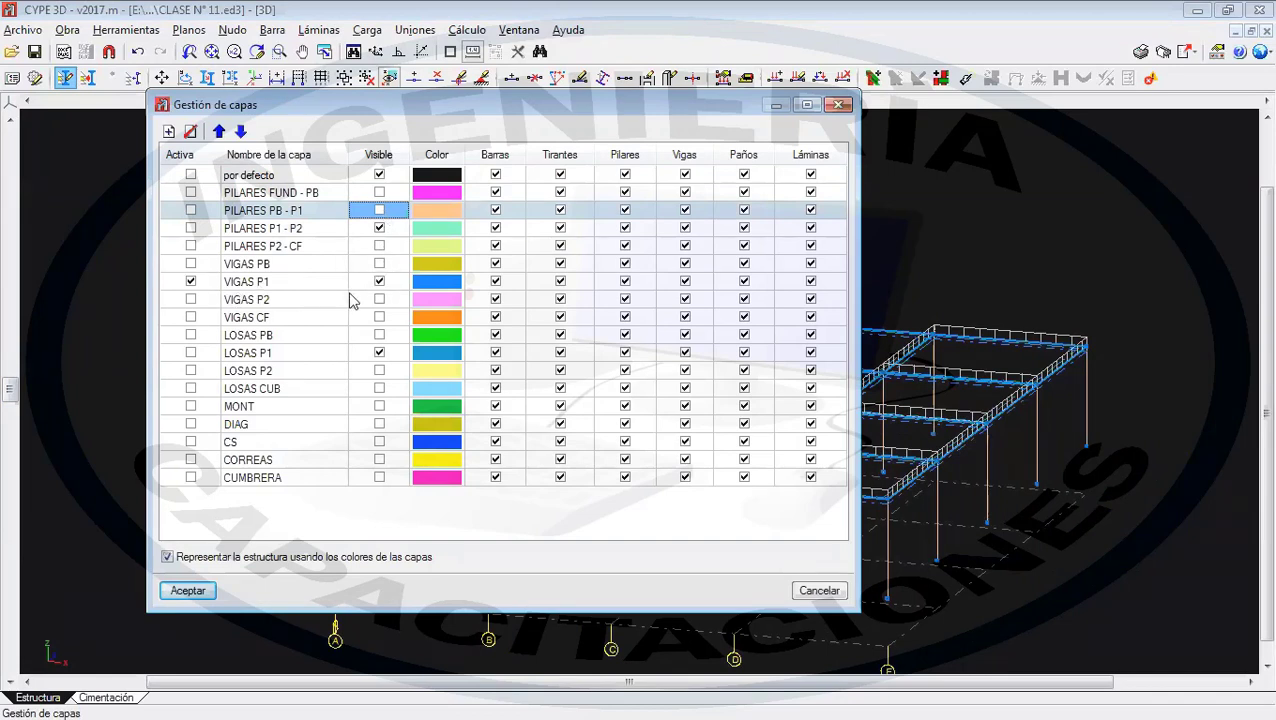
{"action": "left_click", "coordinate": [379, 299]}
{"action": "left_click", "coordinate": [379, 282]}
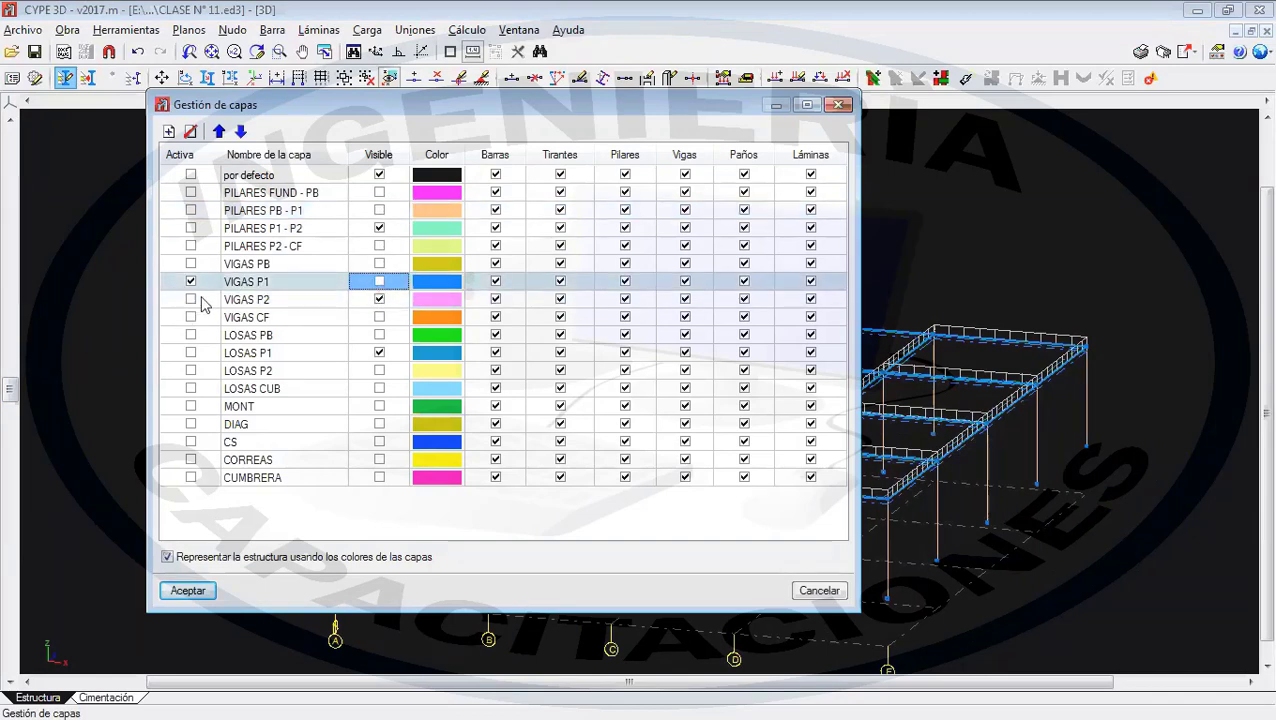
{"action": "left_click", "coordinate": [191, 299]}
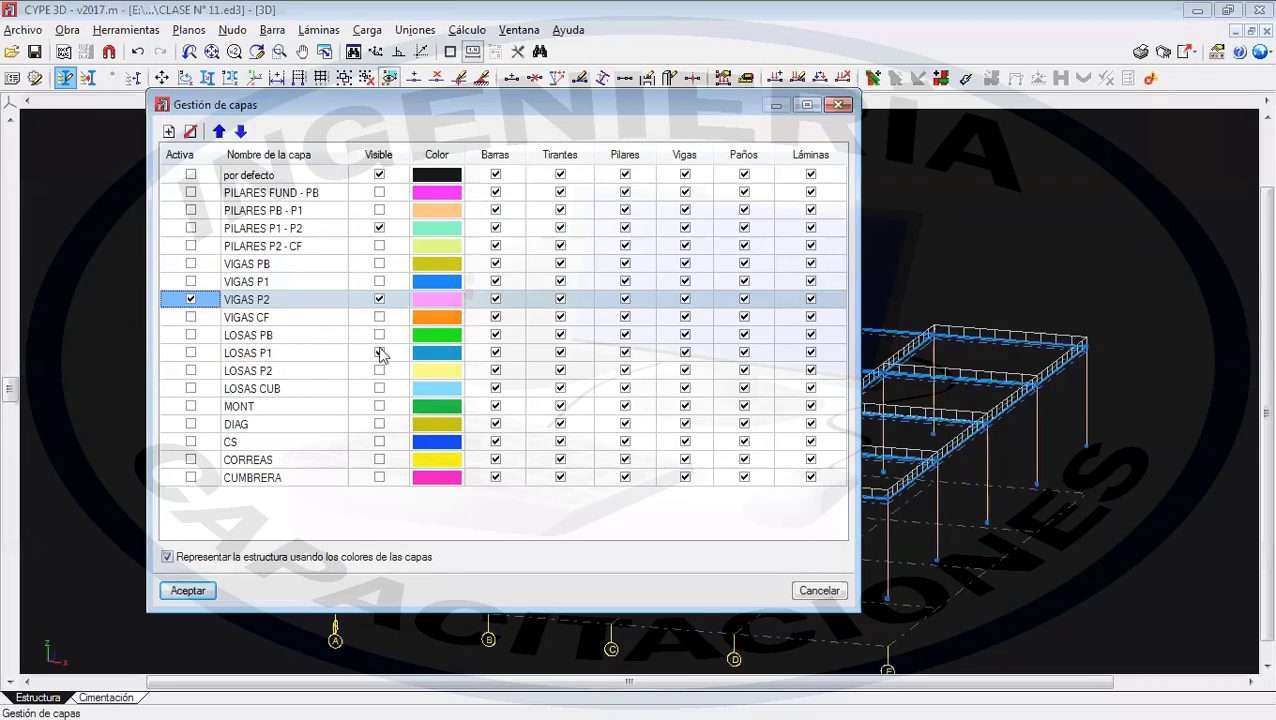
{"action": "left_click", "coordinate": [379, 370]}
{"action": "left_click", "coordinate": [379, 352]}
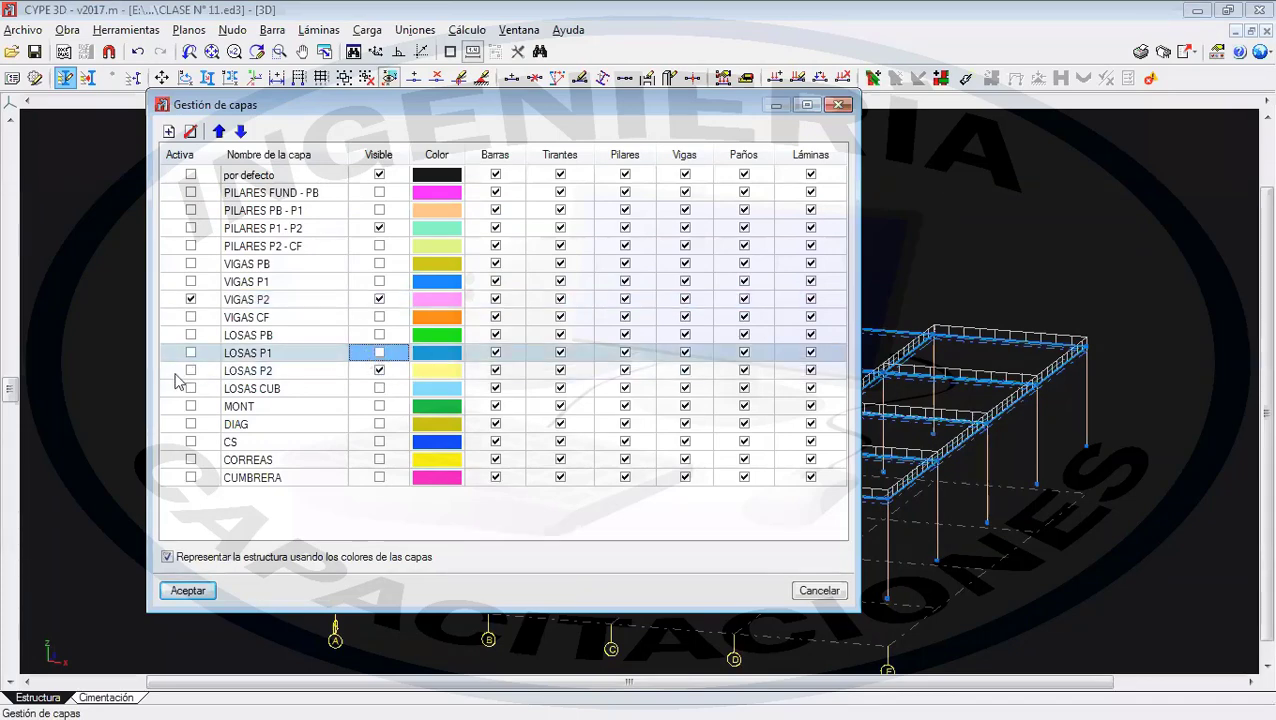
{"action": "left_click", "coordinate": [188, 591]}
- Apply a uniform TABIQUERIA load of 0.300 t/m² to all P2 slabs, defined on global axes along negative Z
{"action": "middle_click_drag", "start_coordinate": [752, 521], "coordinate": [700, 541]}
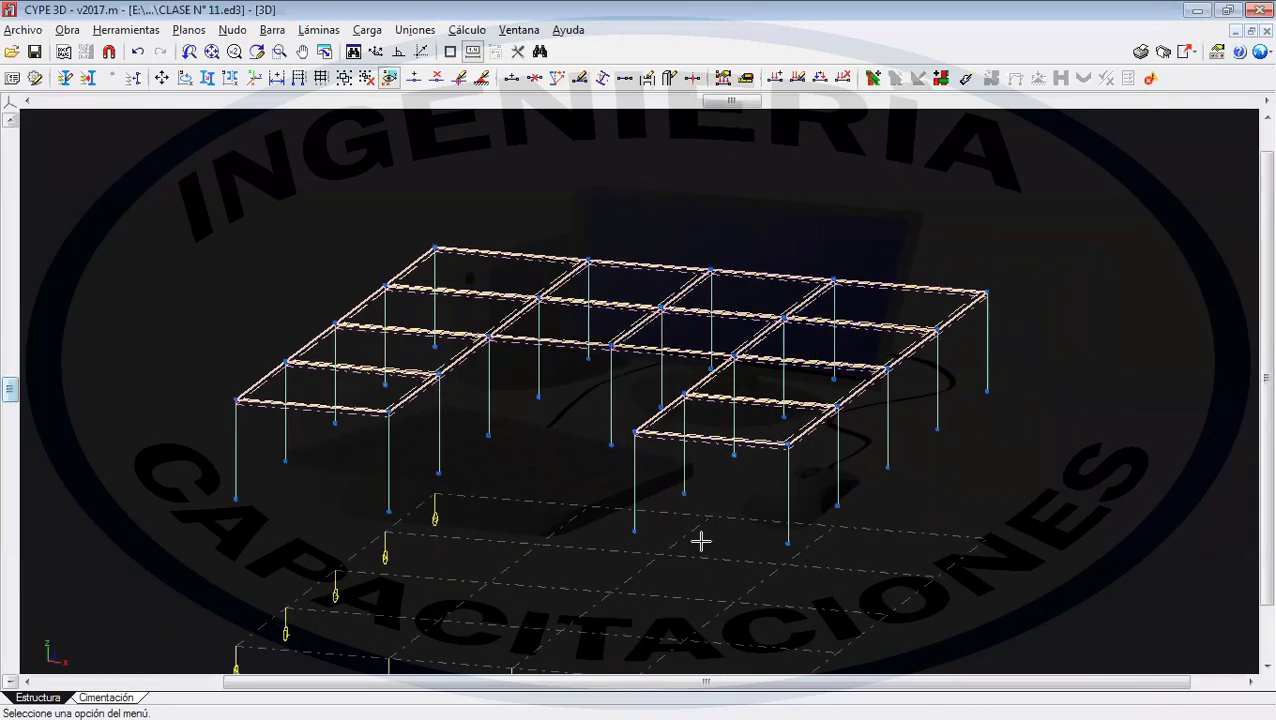
{"action": "scroll", "coordinate": [700, 541], "scroll_direction": "down", "scroll_amount": 2}
{"action": "left_click", "coordinate": [366, 30]}
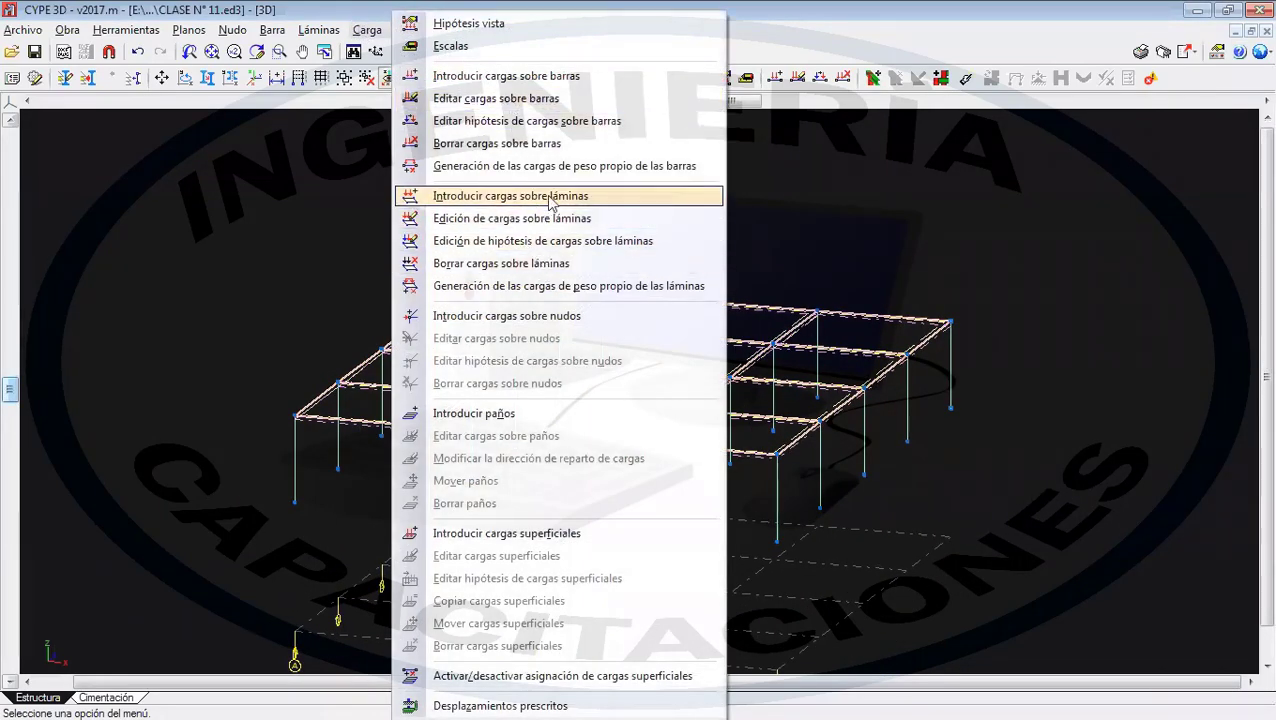
{"action": "left_click", "coordinate": [548, 205]}
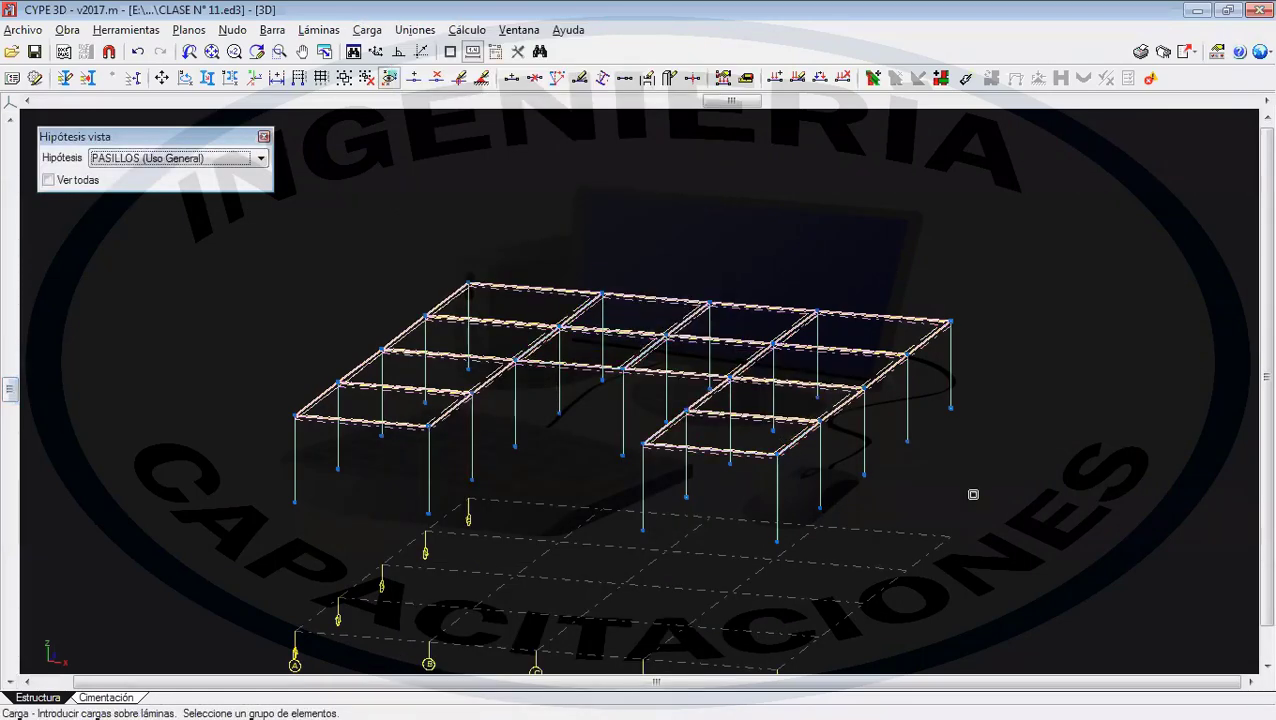
{"action": "left_click_drag", "start_coordinate": [973, 494], "coordinate": [327, 242]}
{"action": "right_click", "coordinate": [327, 242]}
{"action": "left_click", "coordinate": [590, 224]}
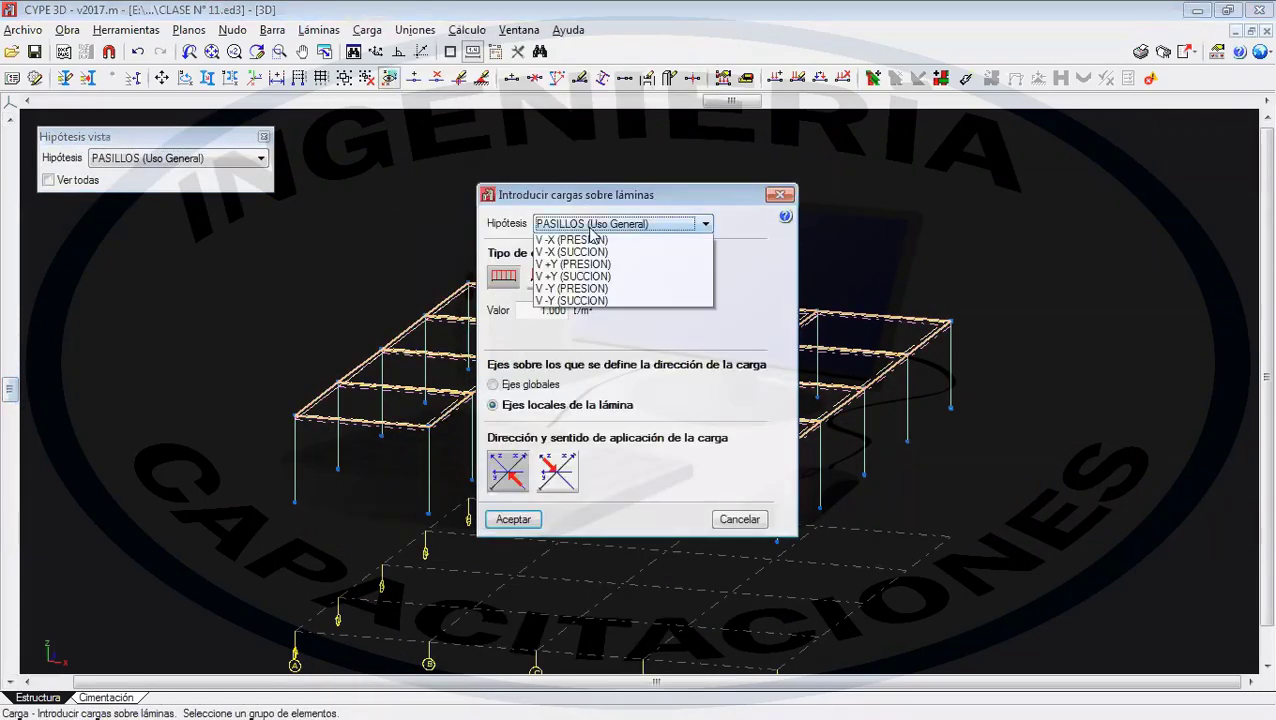
{"action": "left_click", "coordinate": [575, 258]}
{"action": "double_click", "coordinate": [565, 310]}
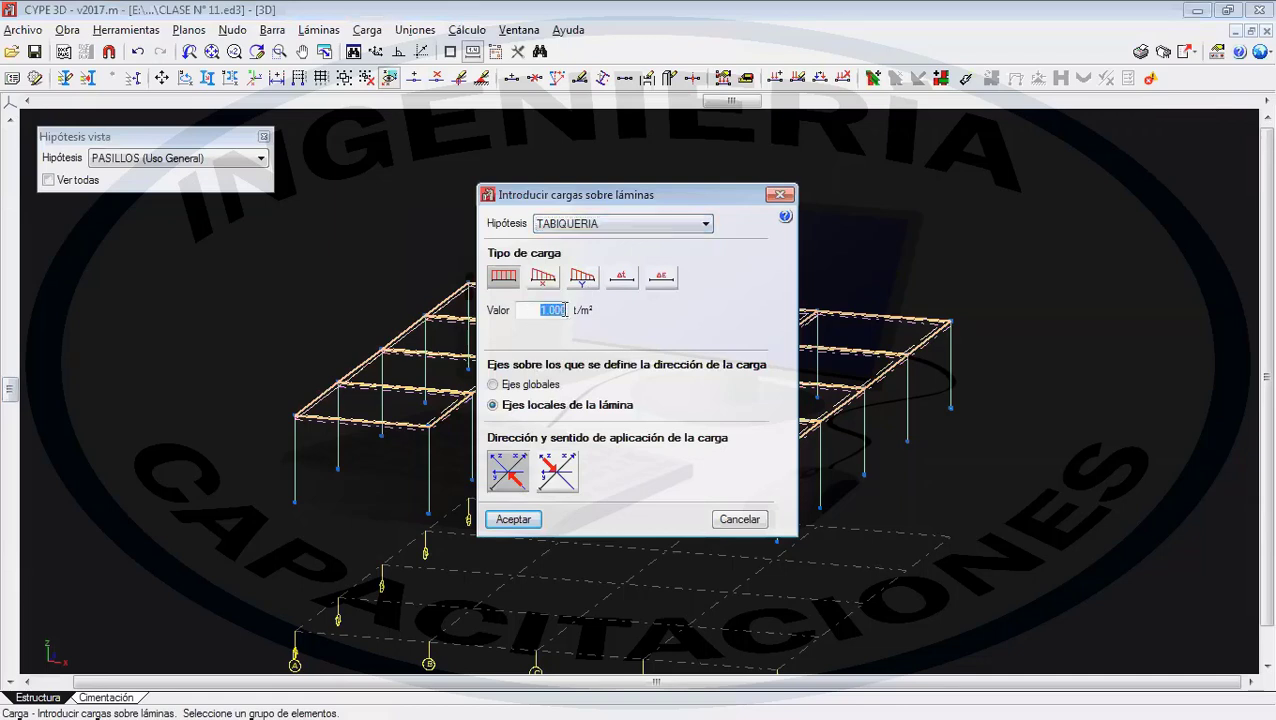
{"action": "type", "text": "0.3"}
{"action": "left_click", "coordinate": [528, 385]}
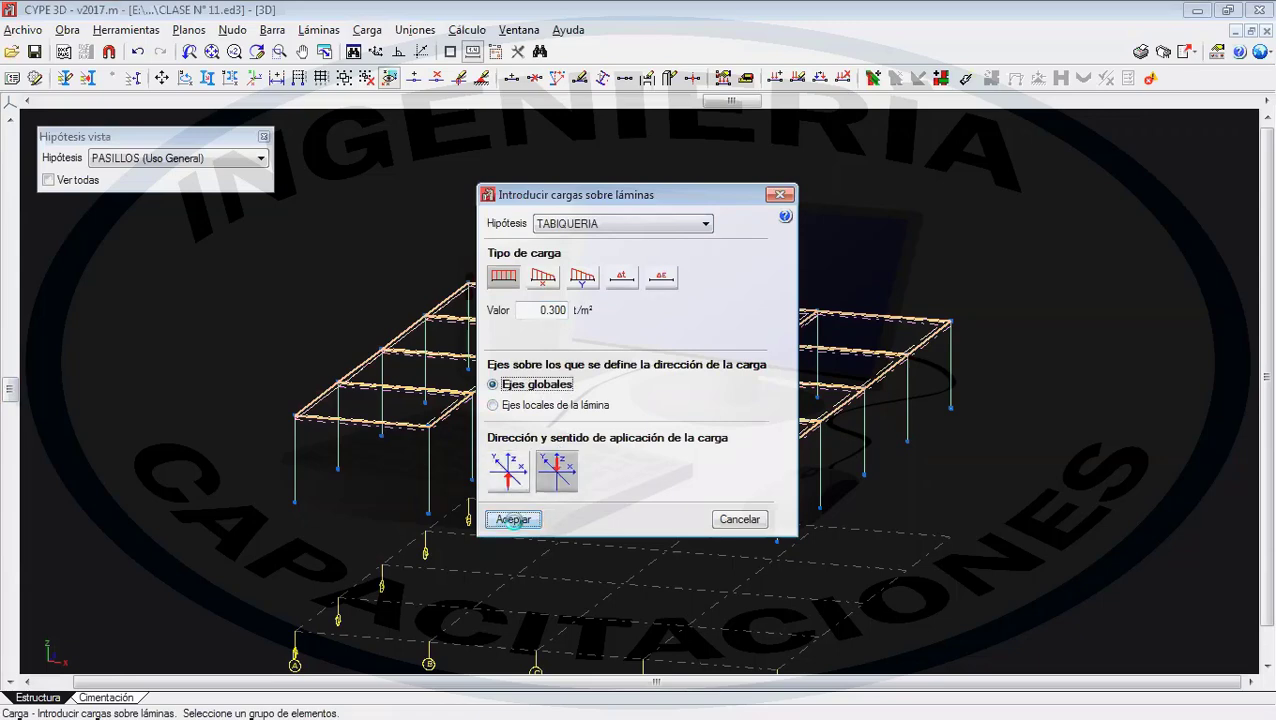
{"action": "left_click", "coordinate": [513, 519]}
- Apply a uniform ACABADOS load of 0.120 t/m² to all P2 slabs, along global negative Z
{"action": "right_click", "coordinate": [412, 265]}
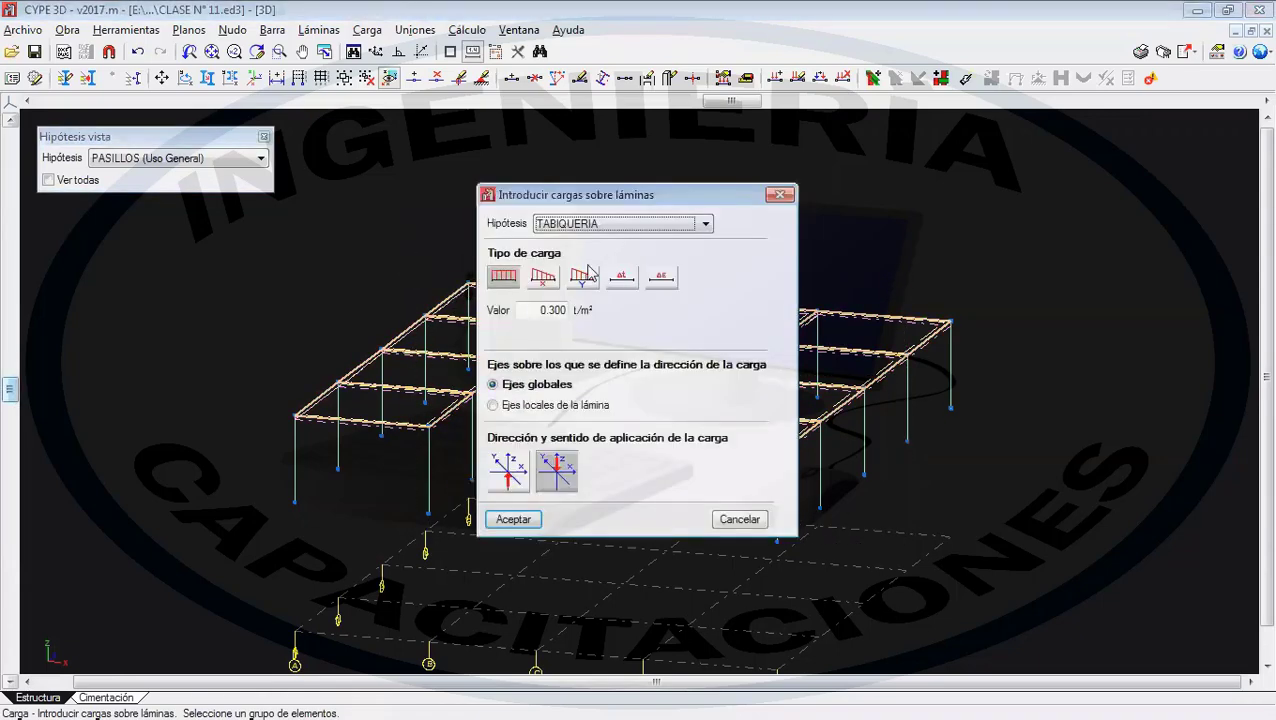
{"action": "left_click", "coordinate": [600, 224]}
{"action": "left_click", "coordinate": [587, 268]}
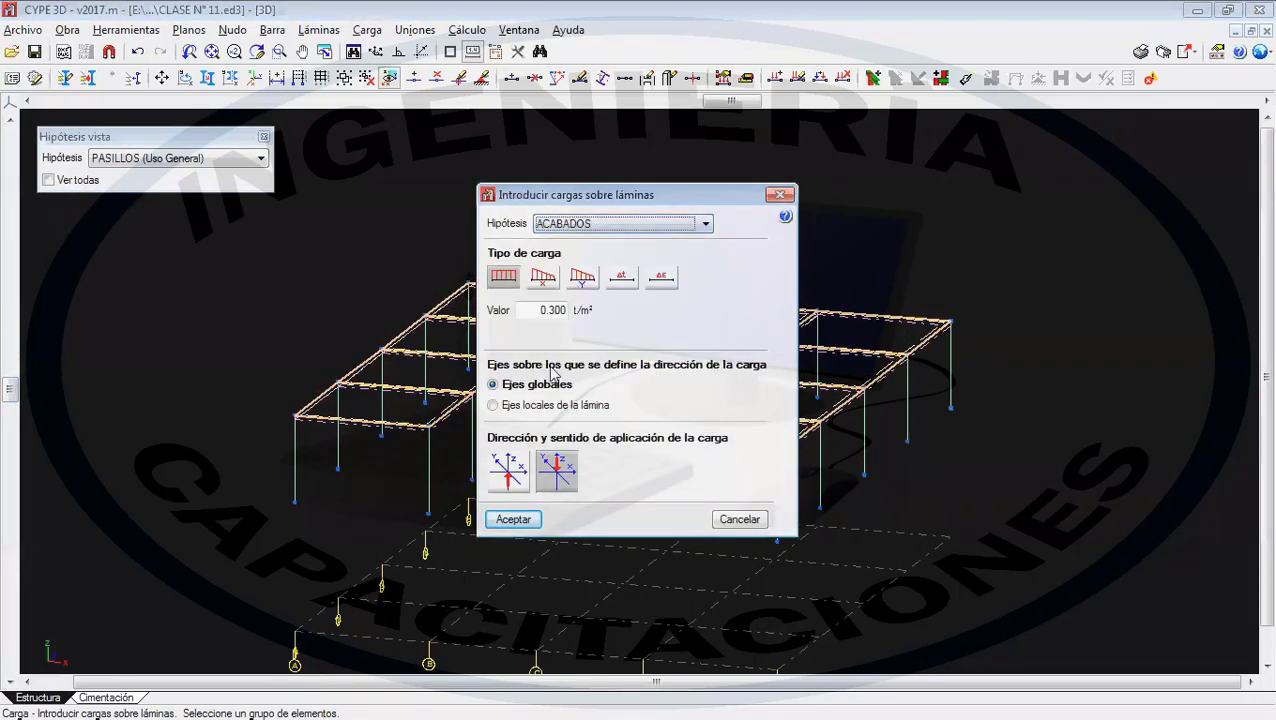
{"action": "double_click", "coordinate": [535, 308]}
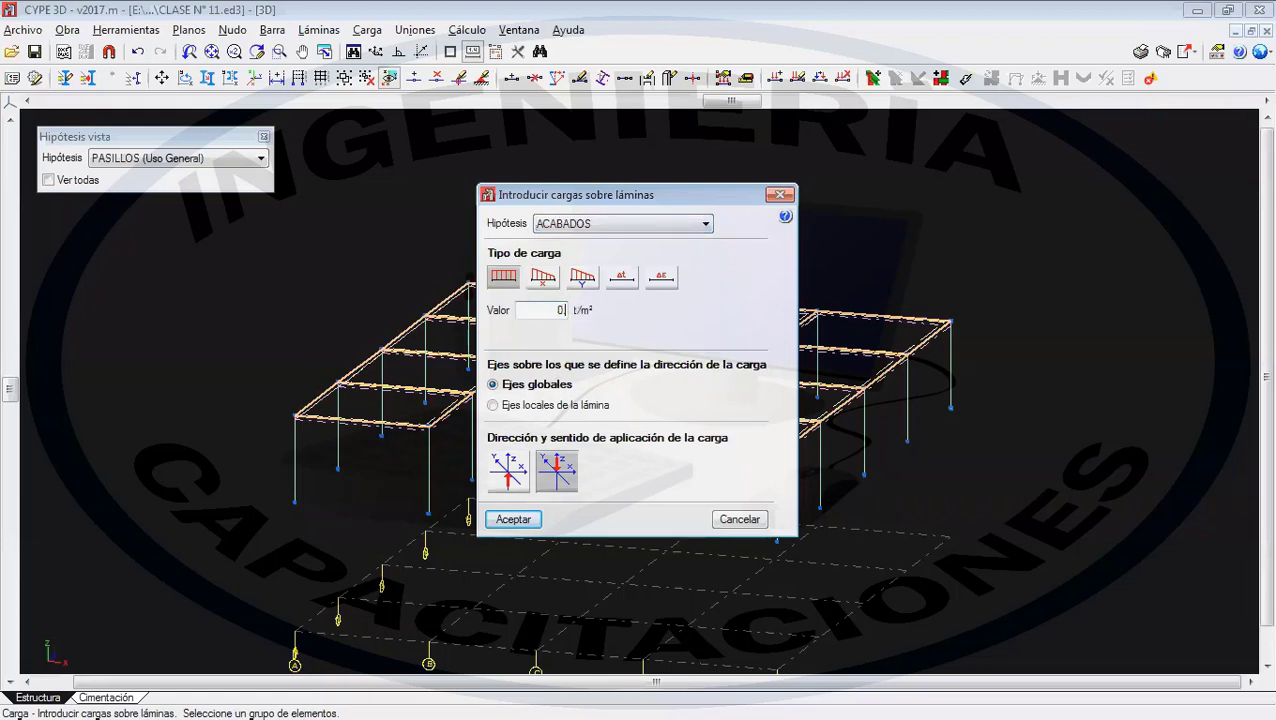
{"action": "left_click", "coordinate": [514, 520]}
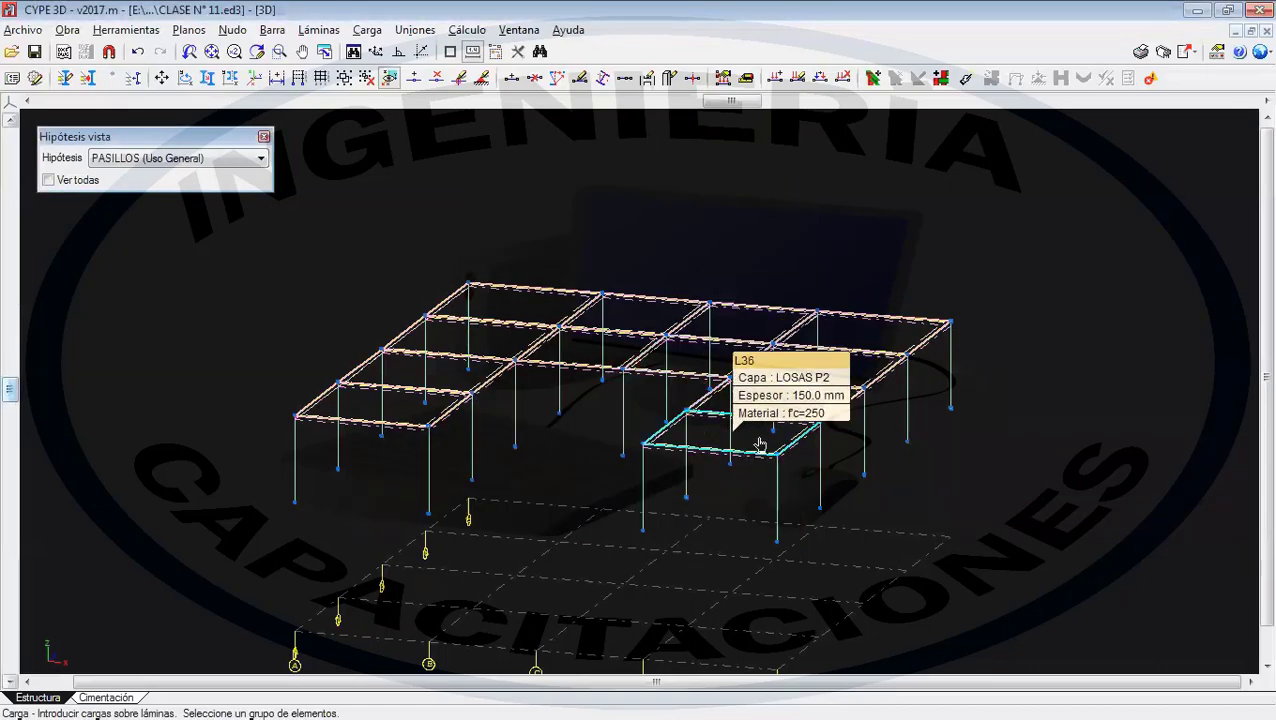
- Apply a uniform PASILLOS (Uso General) load of 0.3 t/m² to the P2 slabs of both side wings, along global negative Z
{"action": "left_click", "coordinate": [758, 445]}
{"action": "left_click", "coordinate": [838, 381]}
{"action": "left_click", "coordinate": [600, 344]}
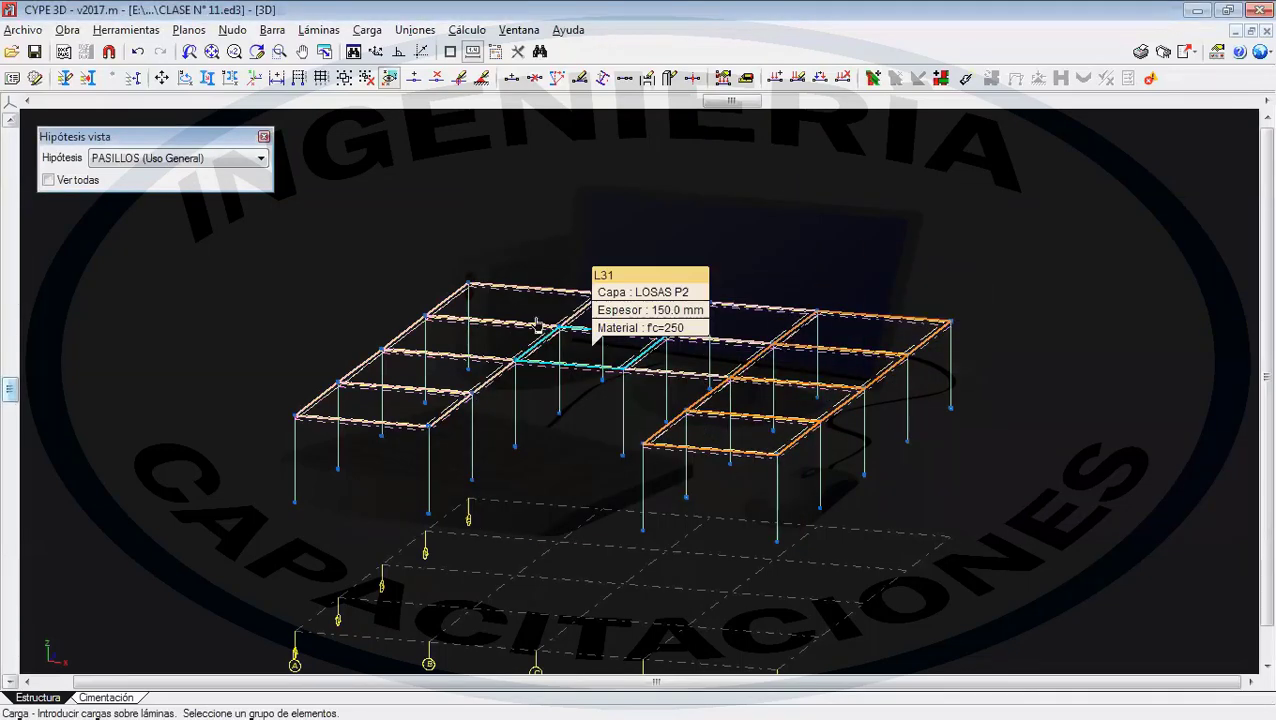
{"action": "left_click", "coordinate": [480, 353]}
{"action": "left_click", "coordinate": [420, 378]}
{"action": "right_click", "coordinate": [399, 406]}
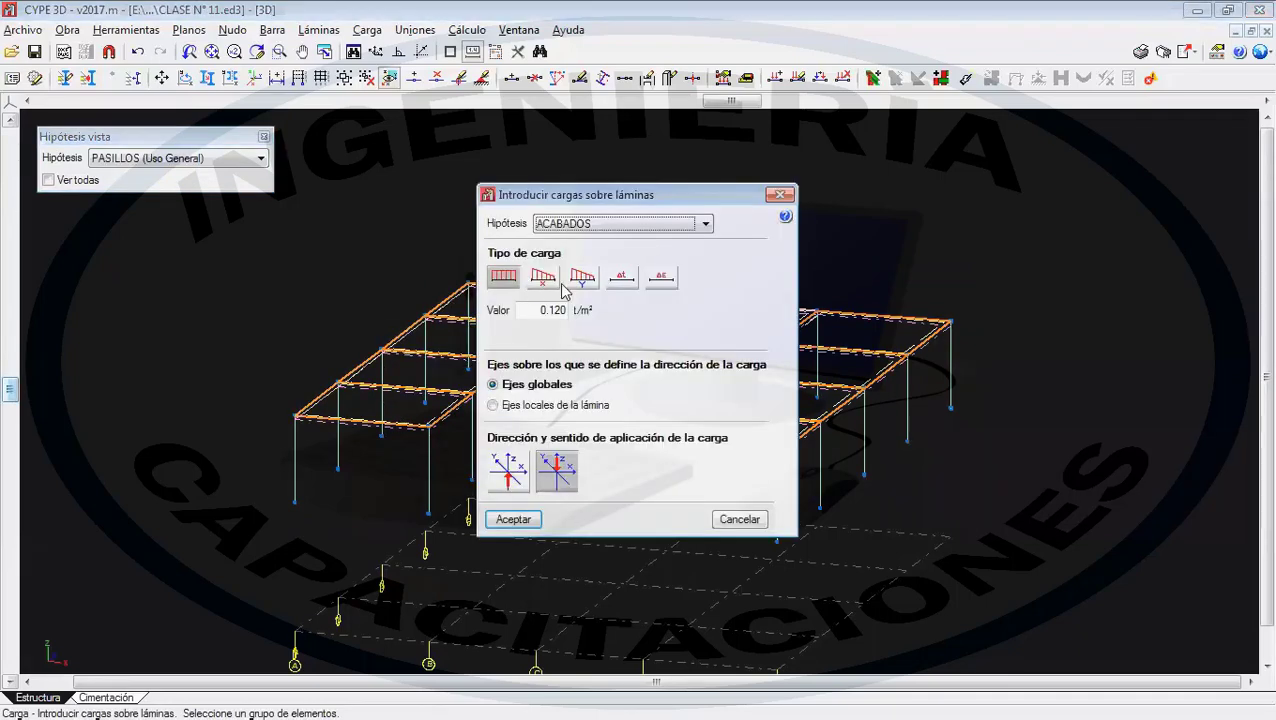
{"action": "left_click", "coordinate": [590, 224]}
{"action": "left_click", "coordinate": [590, 301]}
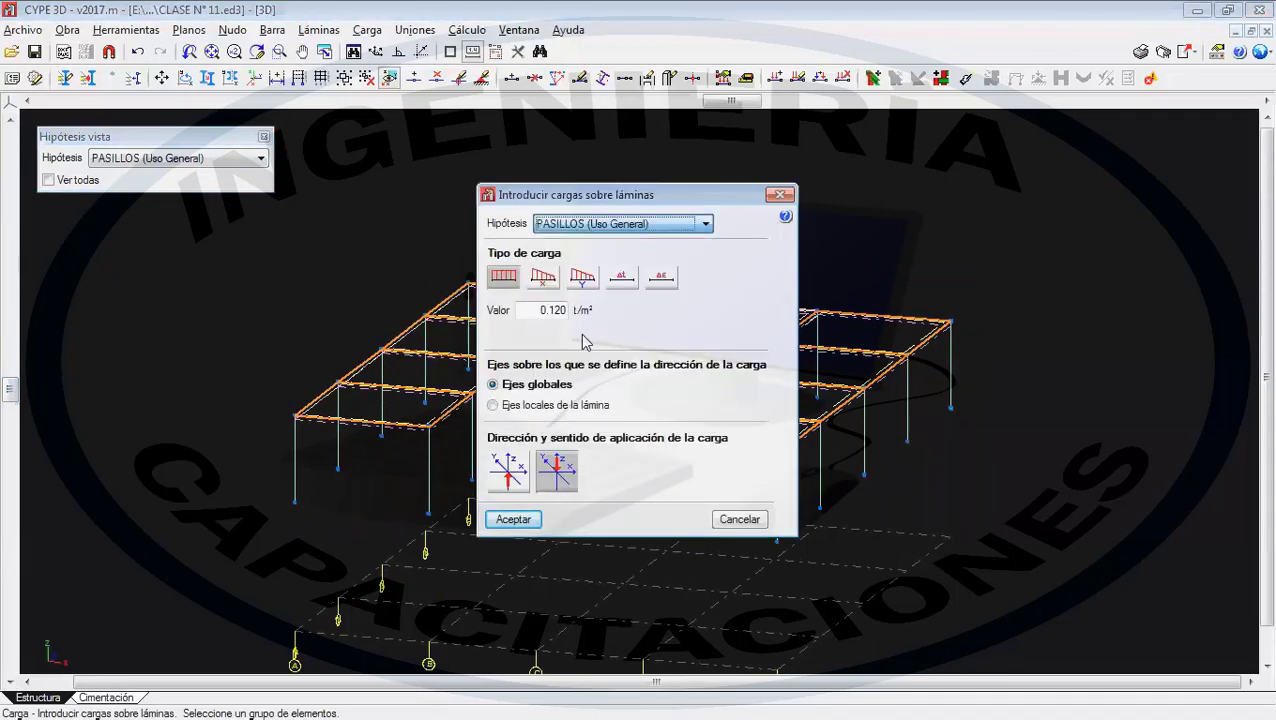
{"action": "key", "text": "Tab"}
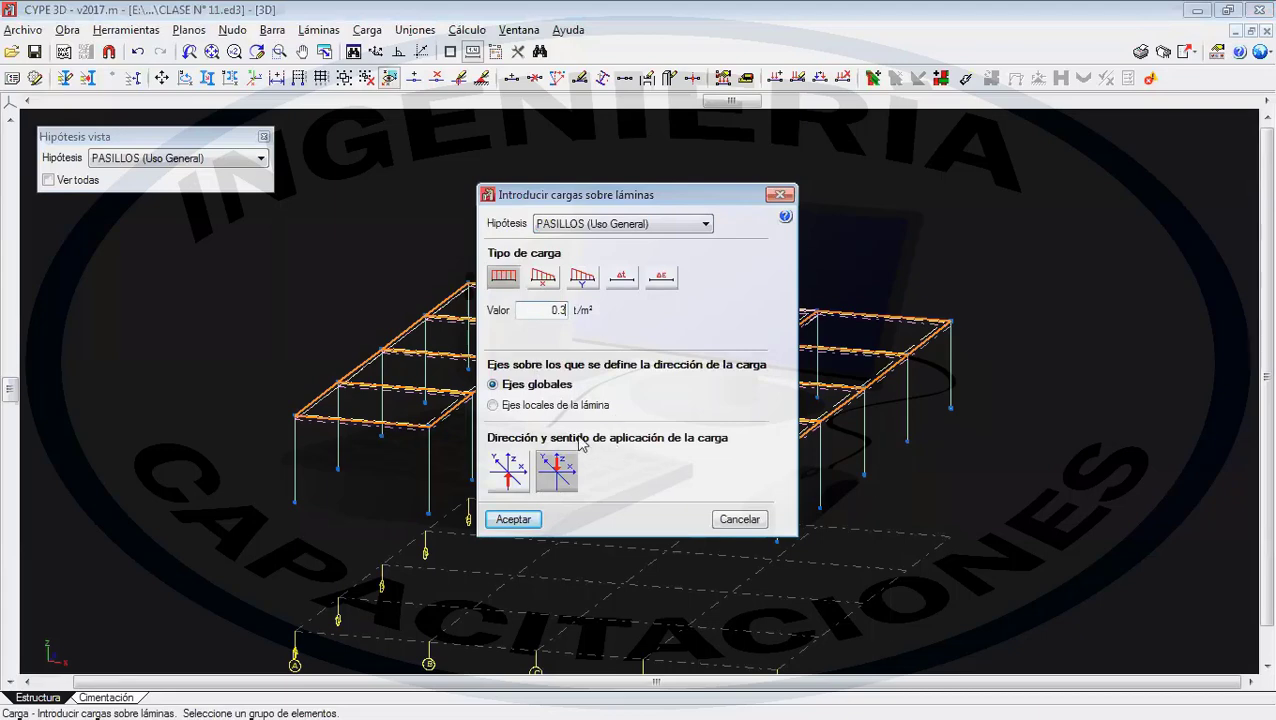
{"action": "left_click", "coordinate": [512, 519]}
- Apply a uniform AMBIENTES (Uso General) load of 0.2 t/m² to the four central P2 slabs, along global negative Z
{"action": "left_click", "coordinate": [620, 333]}
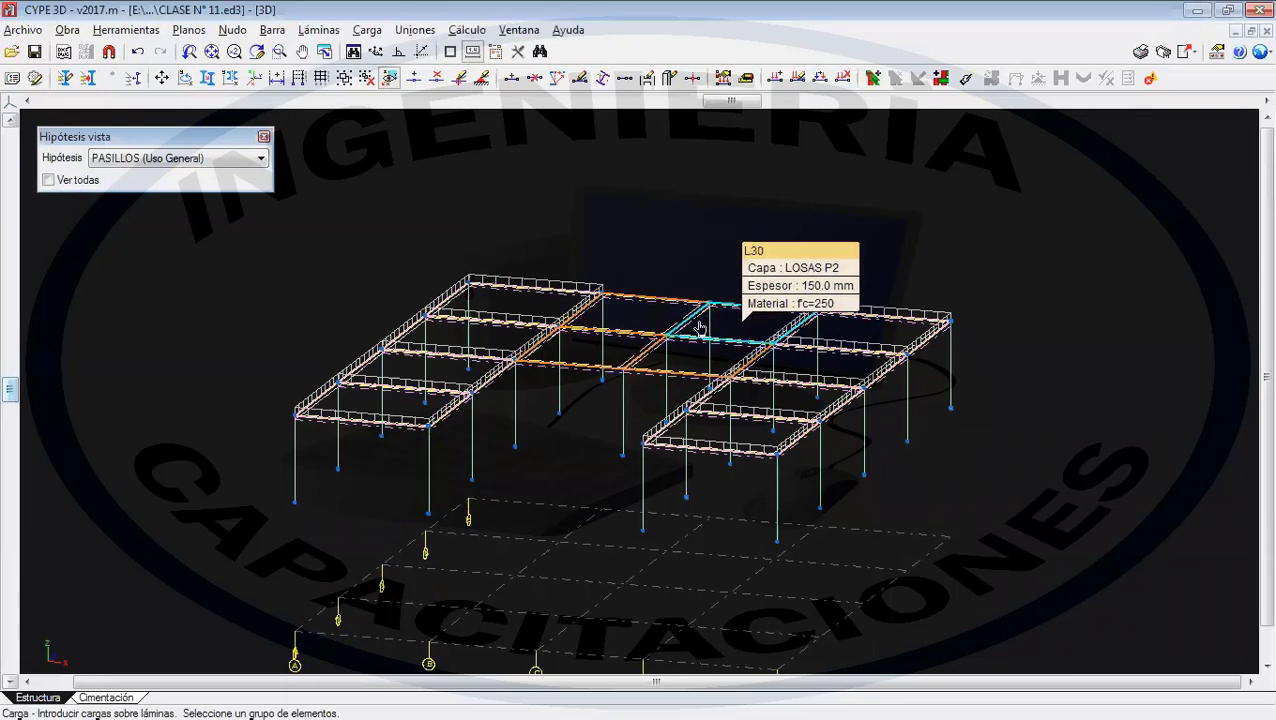
{"action": "right_click", "coordinate": [700, 327]}
{"action": "left_click", "coordinate": [590, 224]}
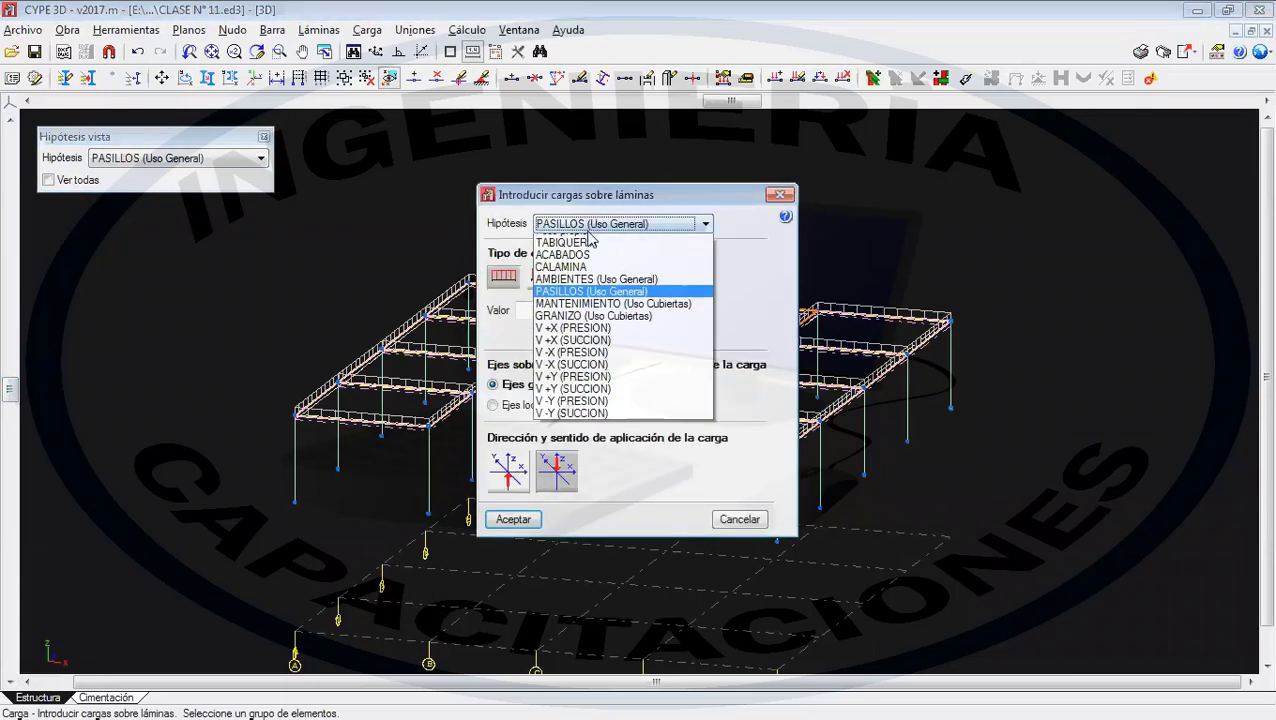
{"action": "left_click", "coordinate": [585, 289]}
{"action": "left_click_drag", "start_coordinate": [542, 313], "coordinate": [586, 315]}
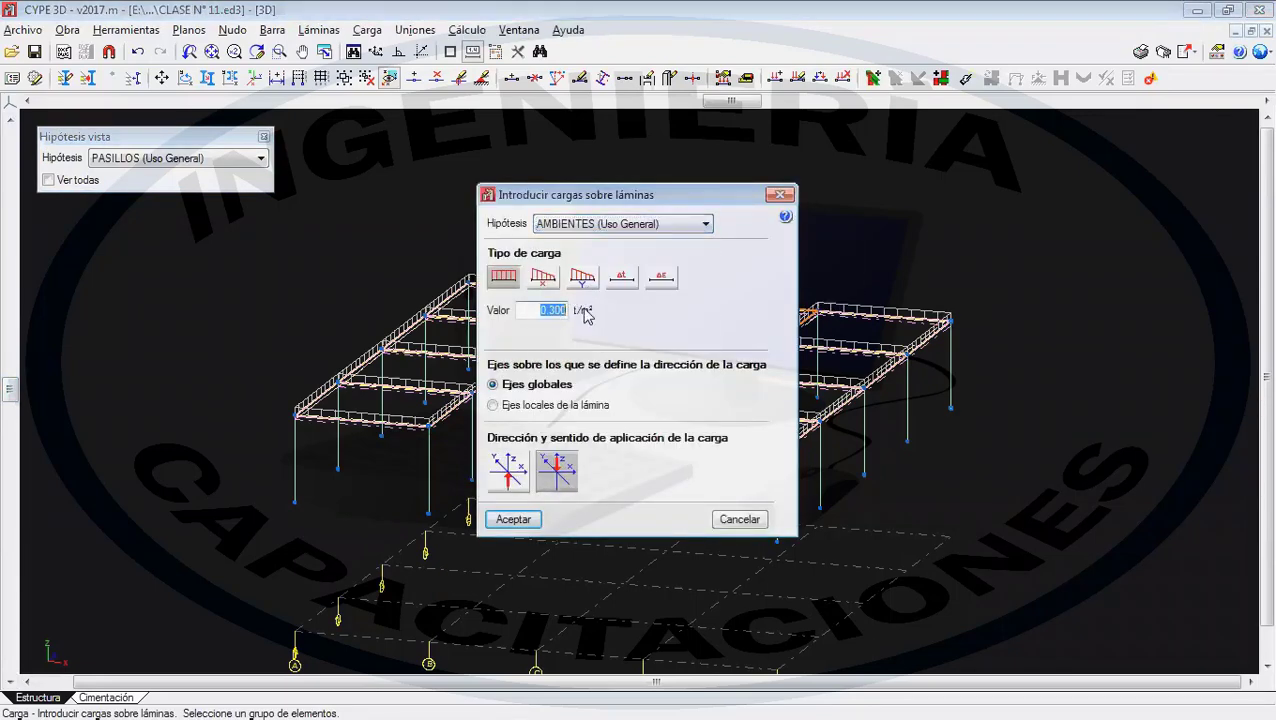
{"action": "type", "text": "0.2"}
{"action": "left_click", "coordinate": [511, 519]}
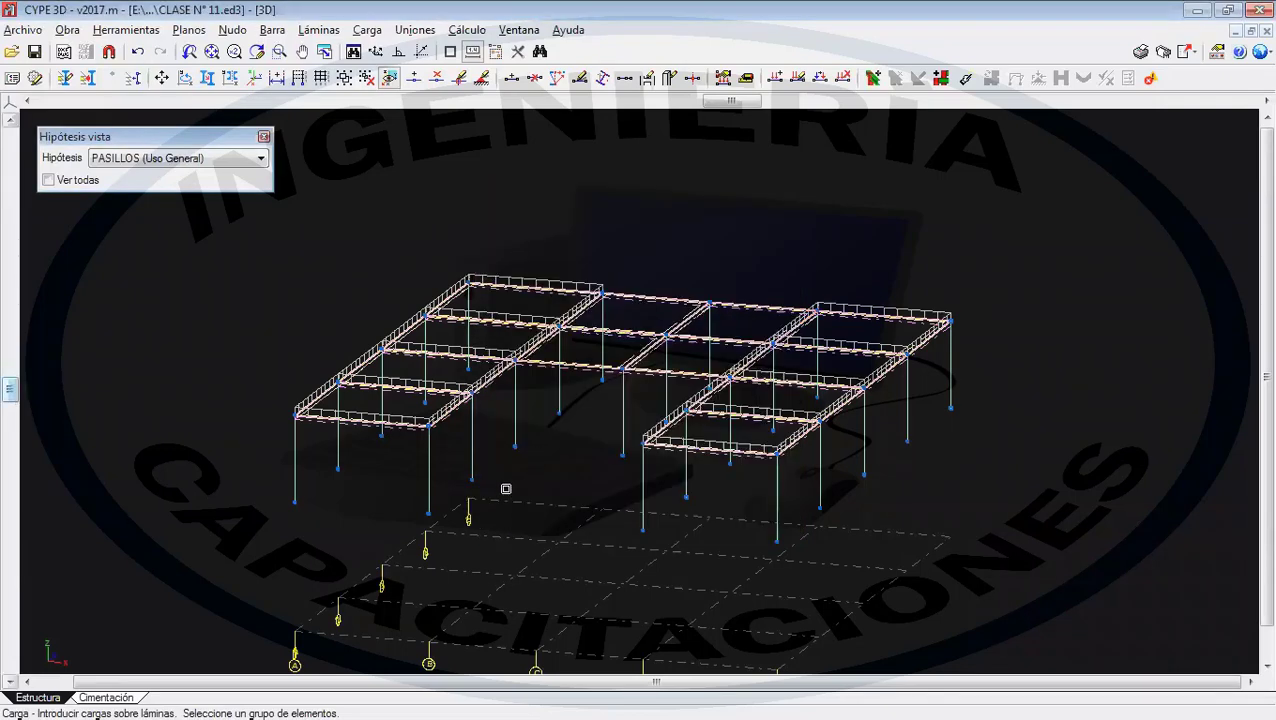
- Show the layers PILARES P2 - CF, VIGAS CF and LOSAS CUB instead of PILARES P1 - P2, VIGAS P2 and LOSAS P2, with VIGAS CF active
{"action": "middle_click_drag", "start_coordinate": [536, 461], "coordinate": [521, 468]}
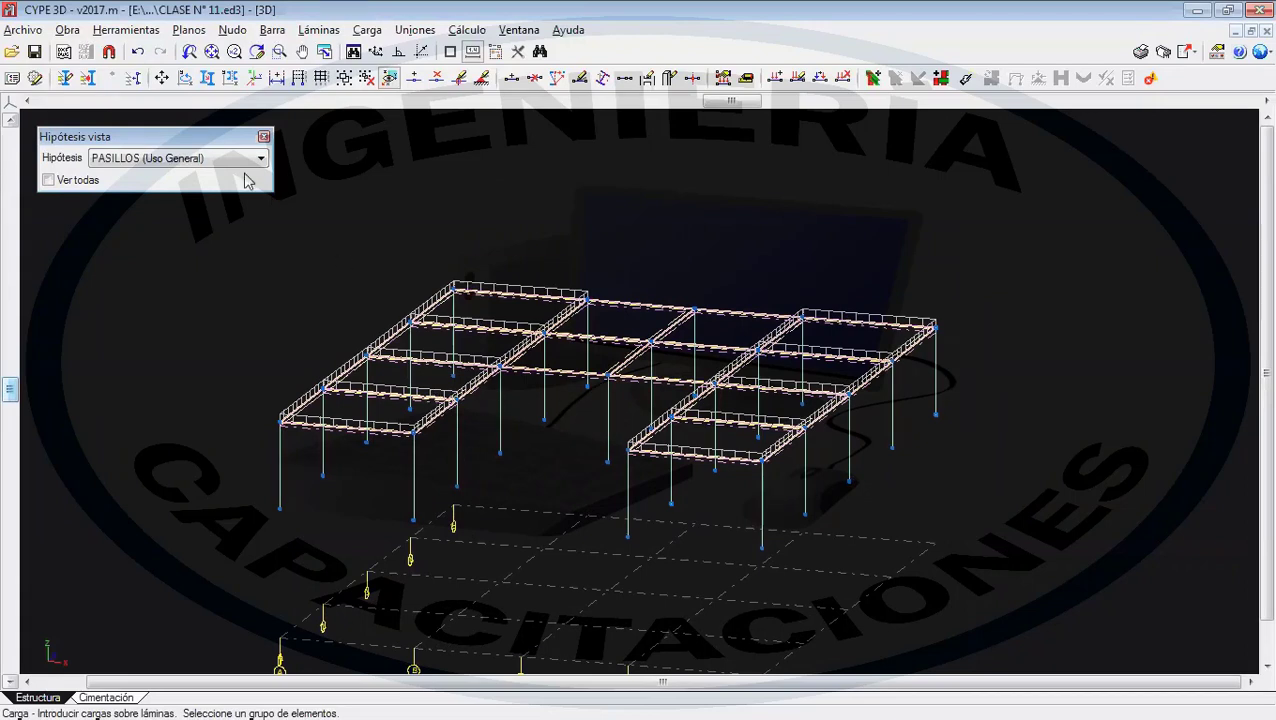
{"action": "left_click", "coordinate": [65, 78]}
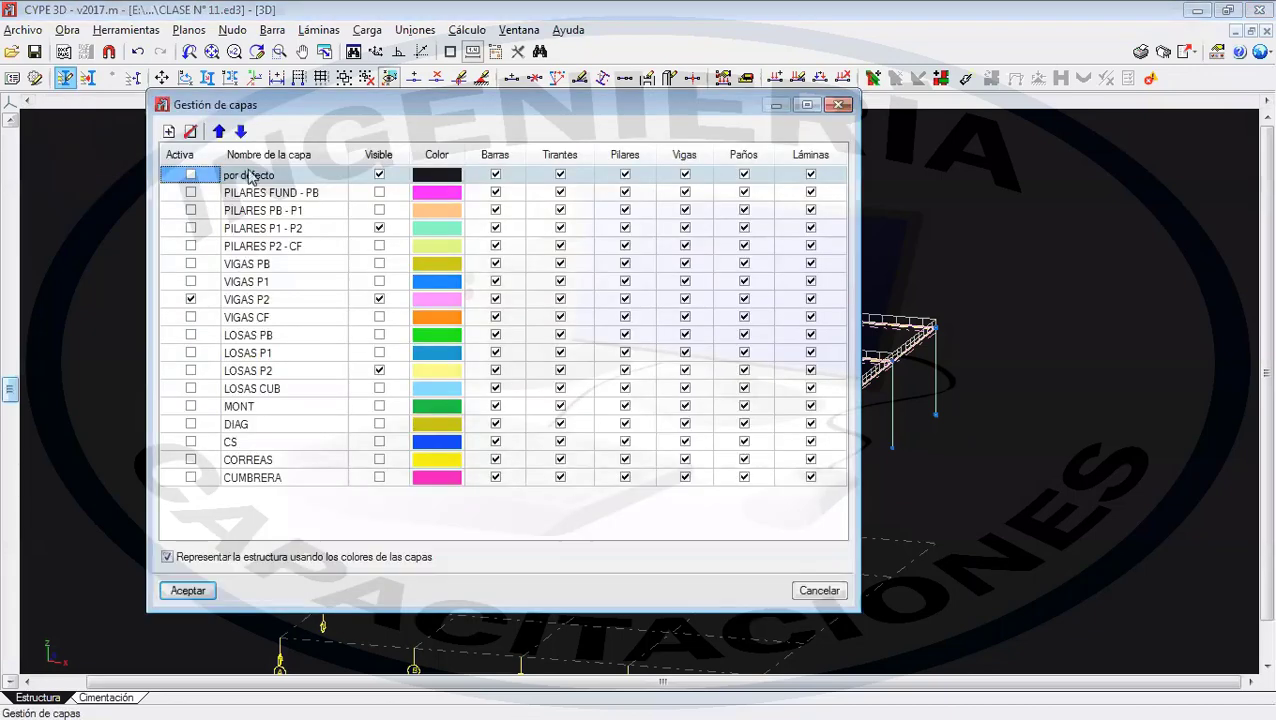
{"action": "left_click", "coordinate": [379, 246]}
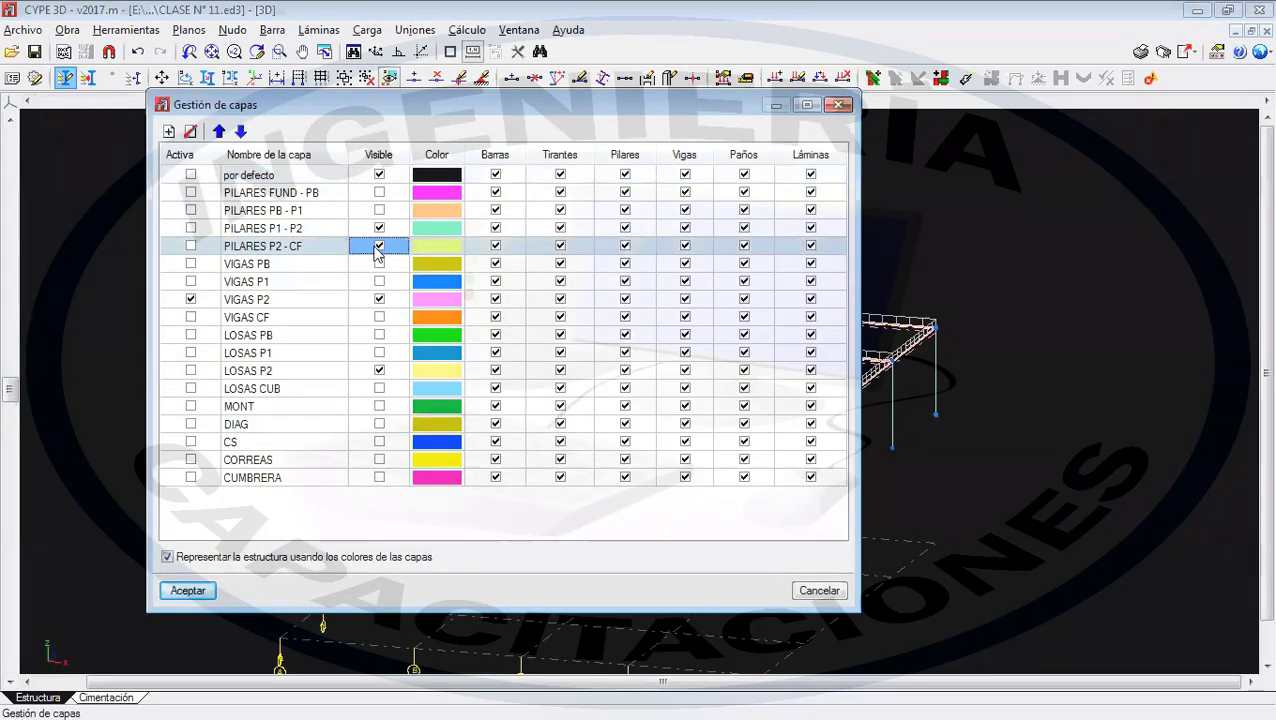
{"action": "left_click", "coordinate": [380, 229]}
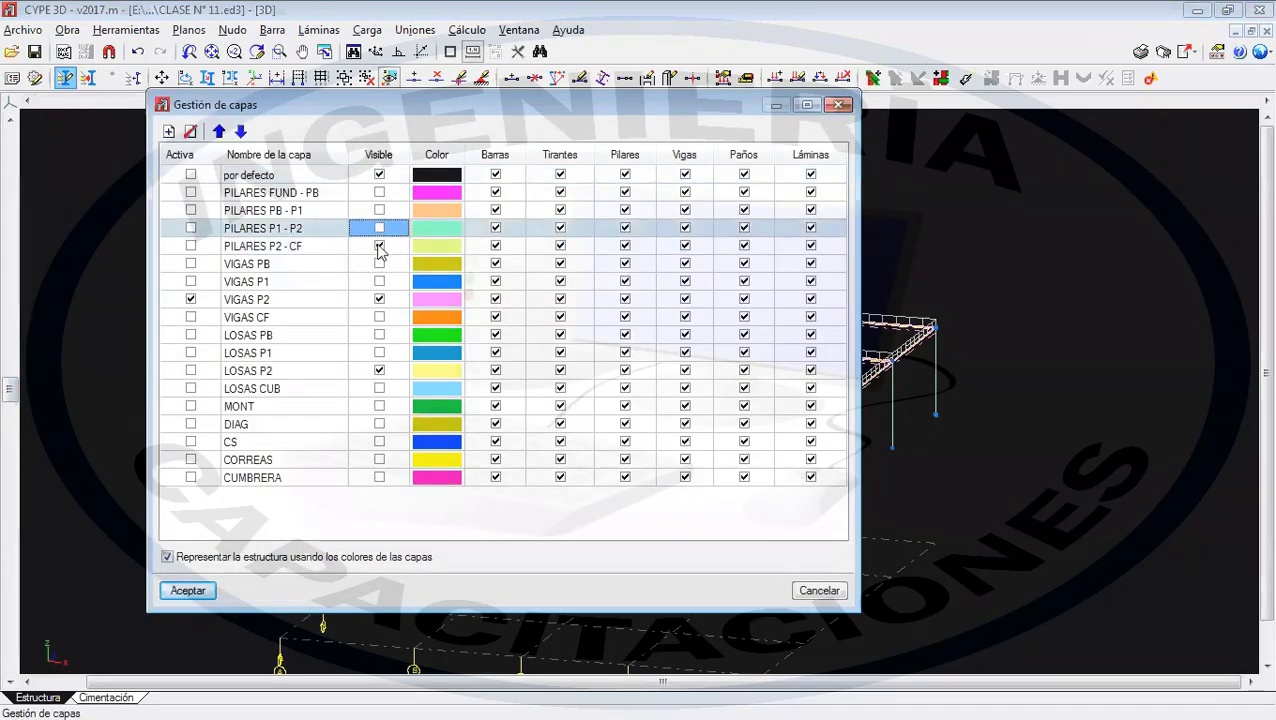
{"action": "left_click", "coordinate": [379, 317]}
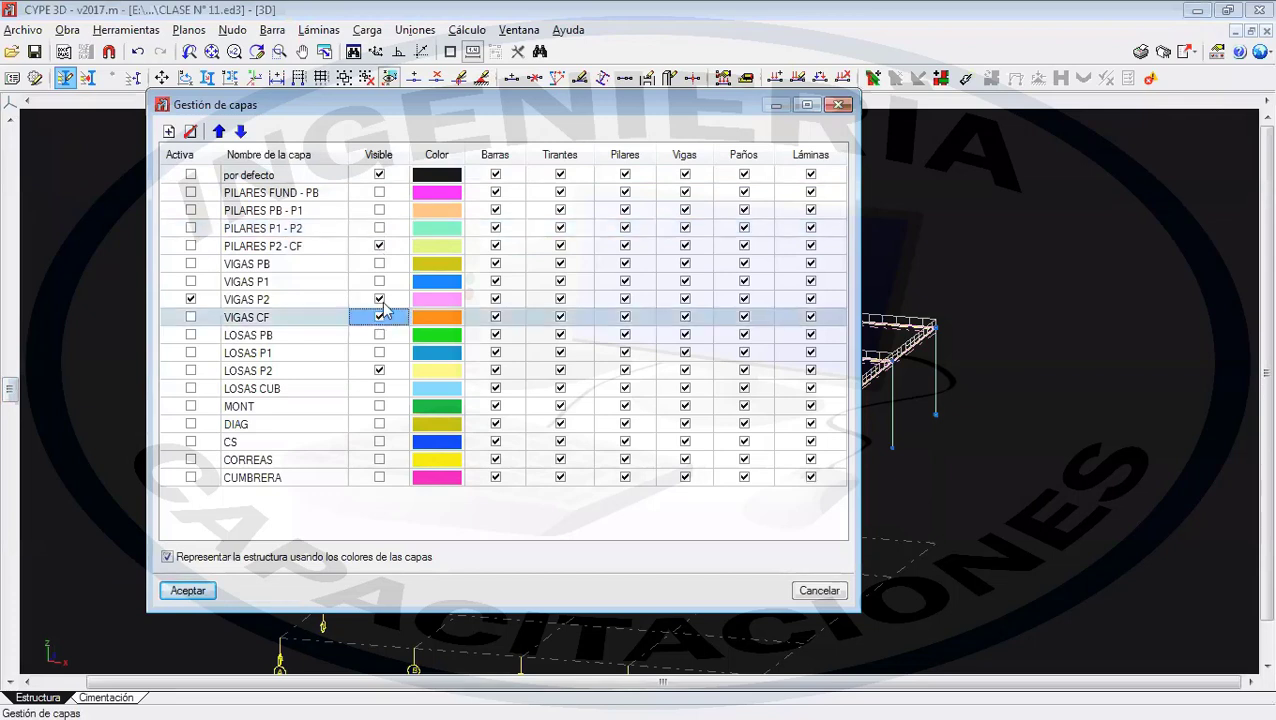
{"action": "left_click", "coordinate": [379, 299]}
{"action": "left_click", "coordinate": [191, 317]}
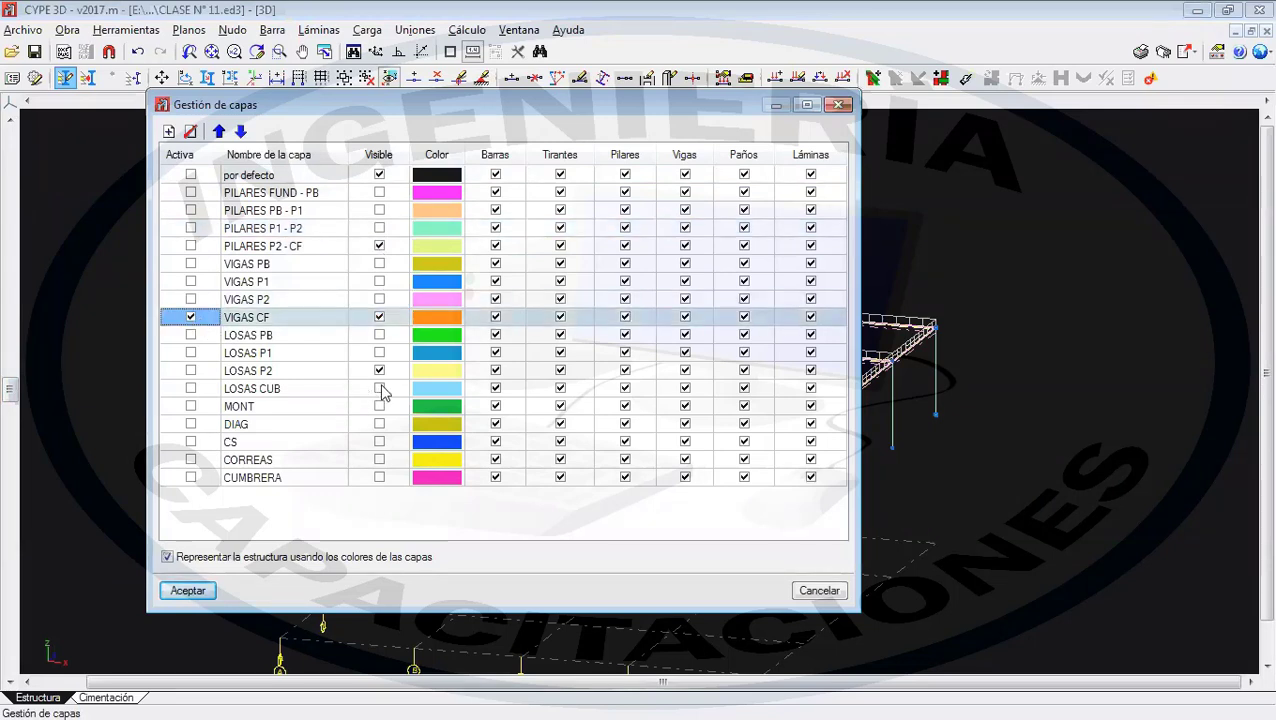
{"action": "left_click", "coordinate": [379, 389]}
{"action": "left_click", "coordinate": [379, 370]}
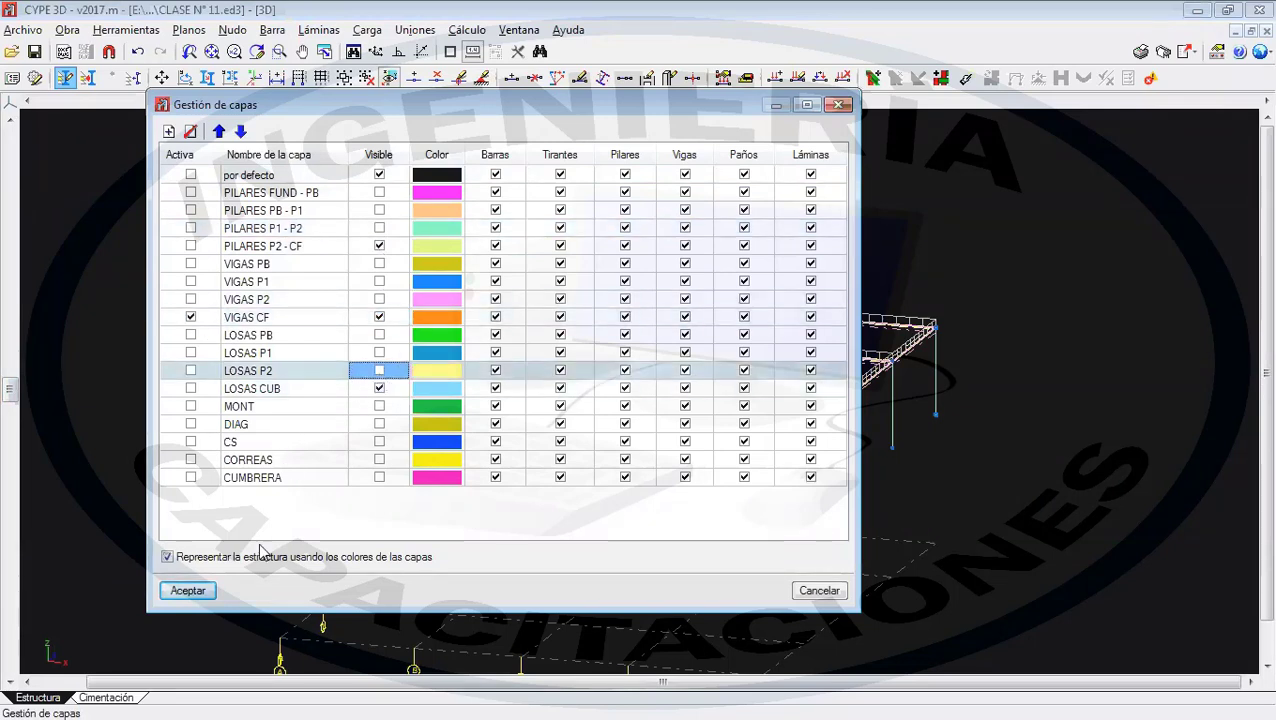
{"action": "left_click", "coordinate": [187, 590]}
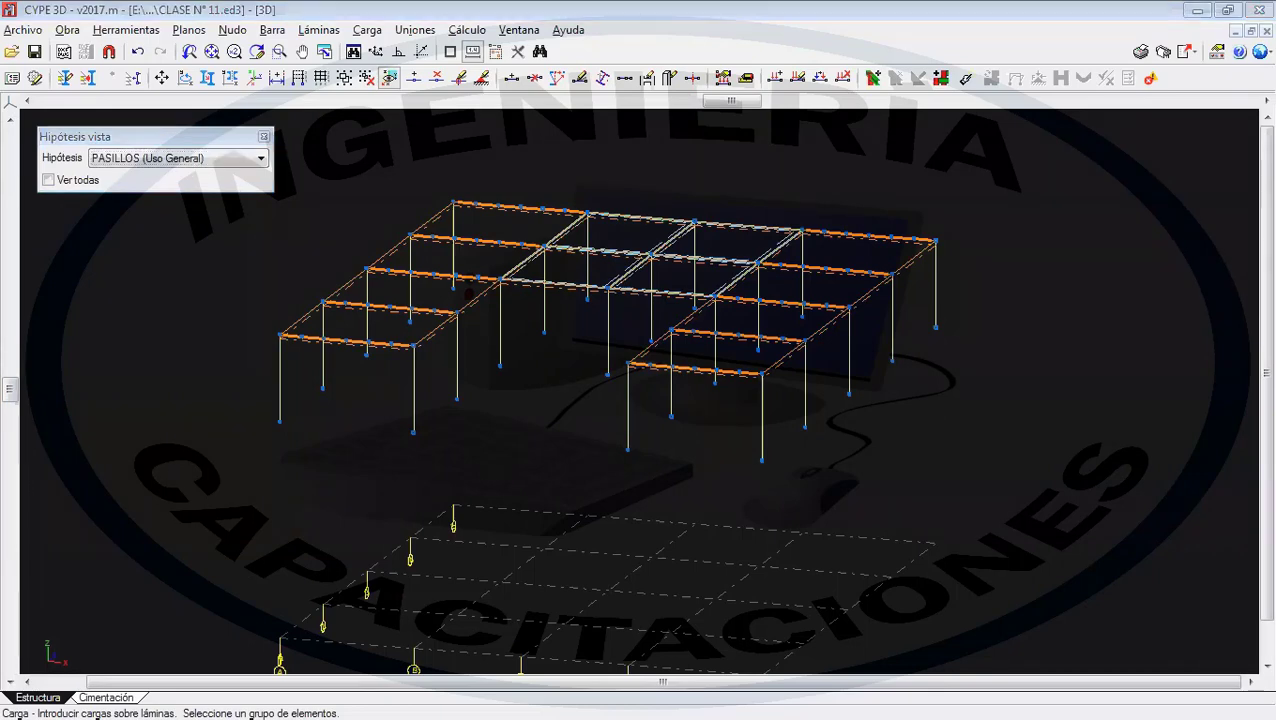
- Apply a uniform ACABADOS load of 0.080 t/m² to the four LOSAS CUB roof slabs, defined on global axes along negative Z
{"action": "scroll", "coordinate": [865, 400], "scroll_direction": "up", "scroll_amount": 5}
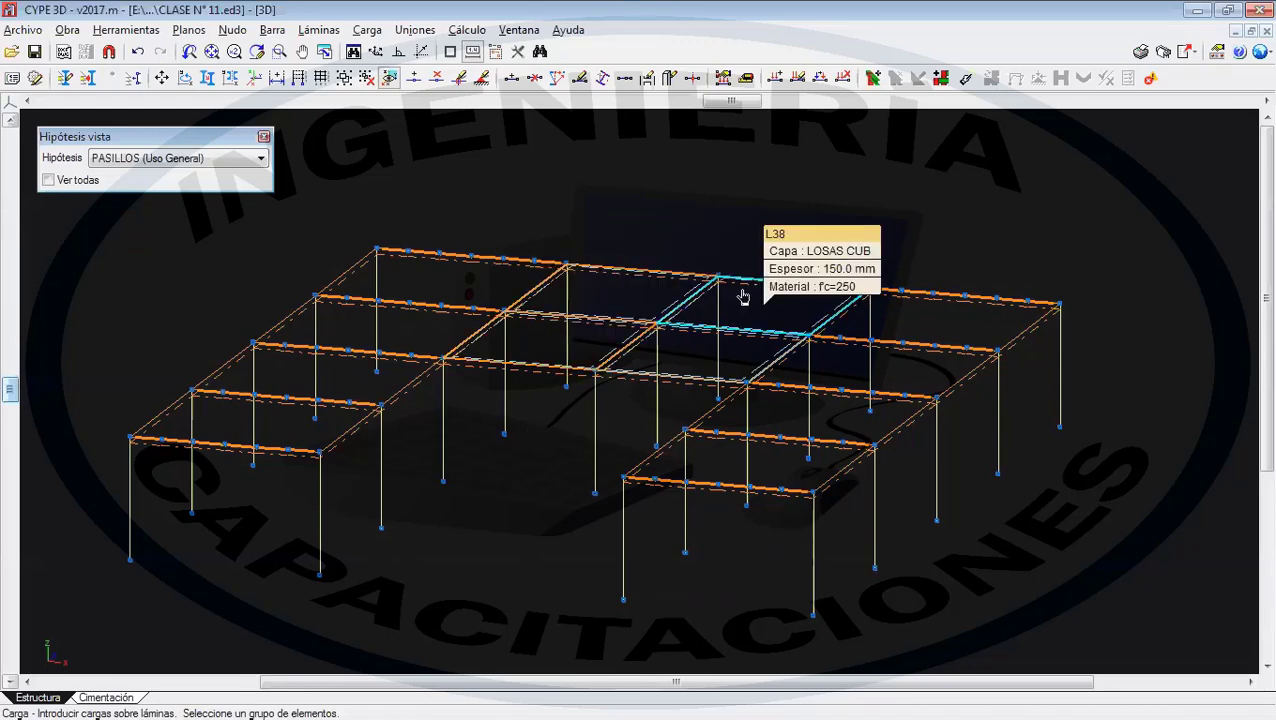
{"action": "right_click", "coordinate": [645, 291]}
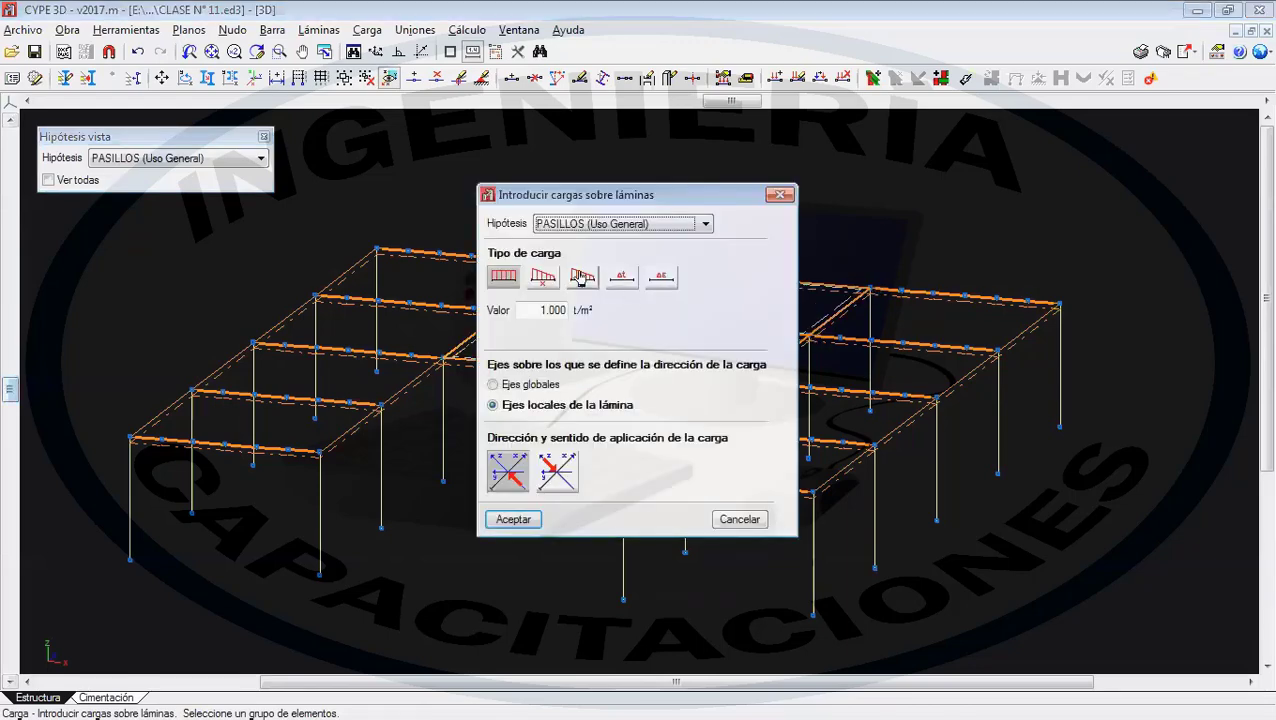
{"action": "left_click", "coordinate": [585, 219]}
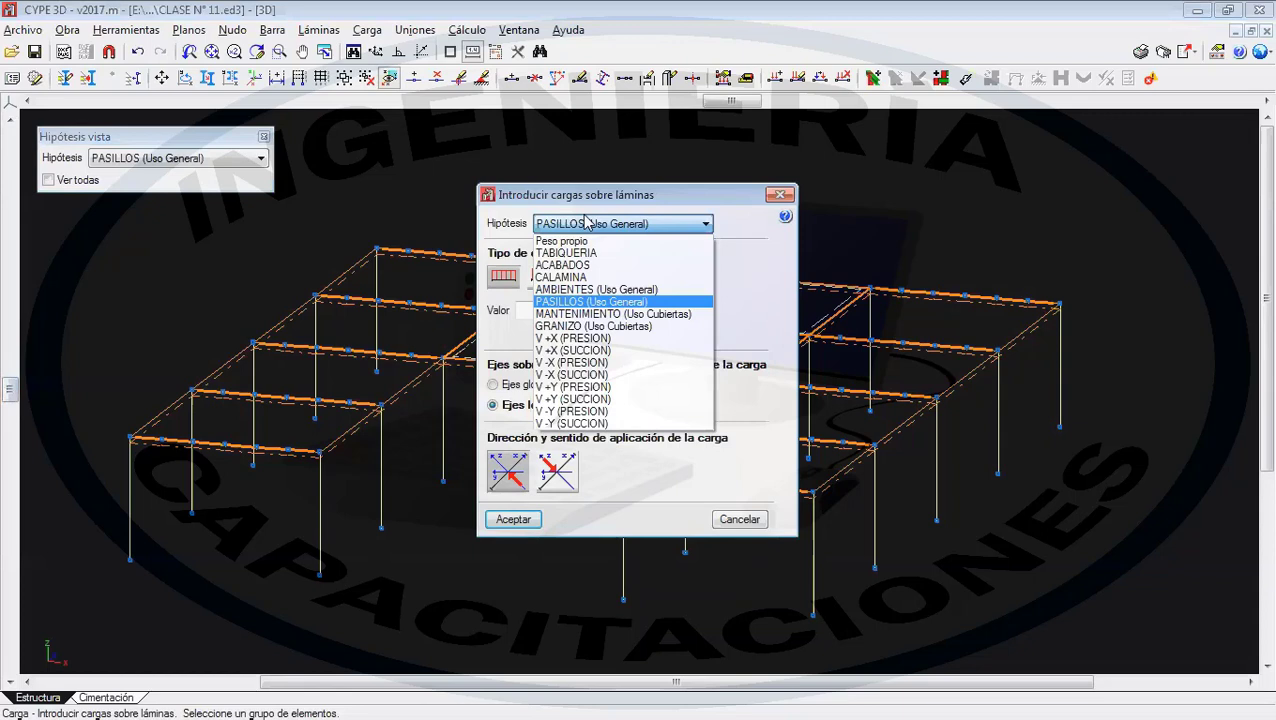
{"action": "left_click", "coordinate": [585, 265]}
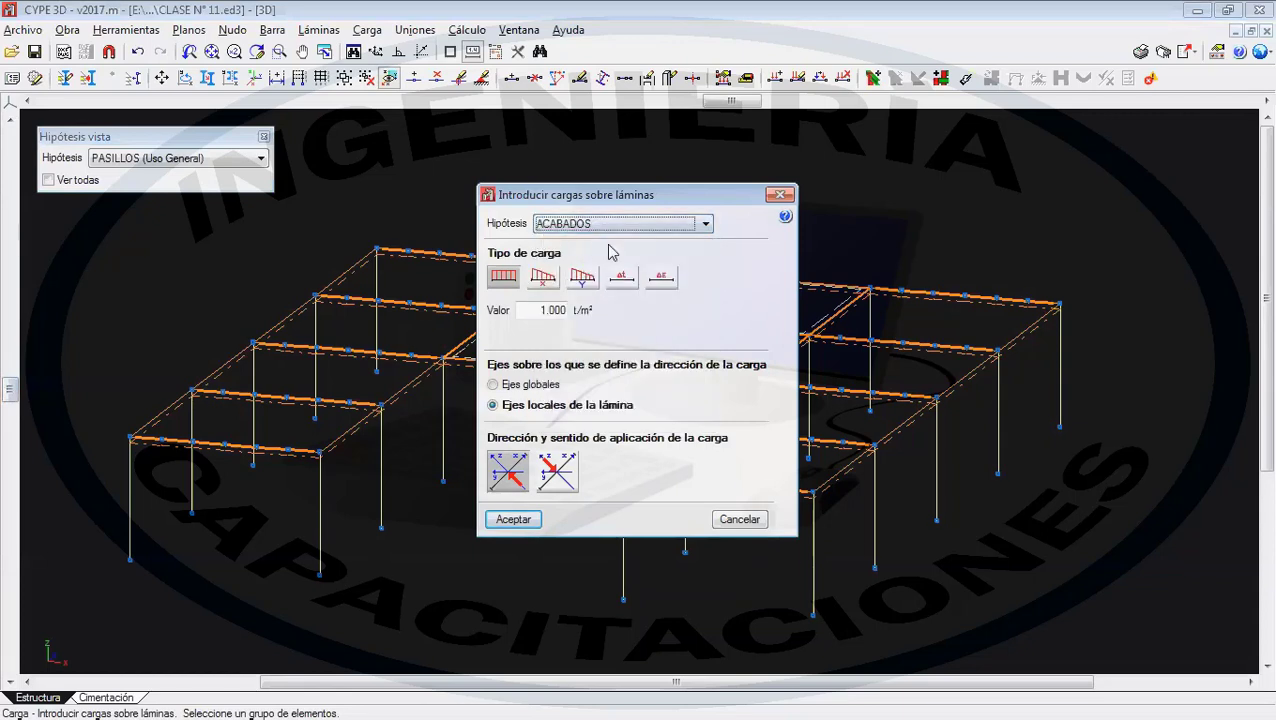
{"action": "left_click", "coordinate": [538, 309]}
{"action": "key", "text": "BackSpace"}
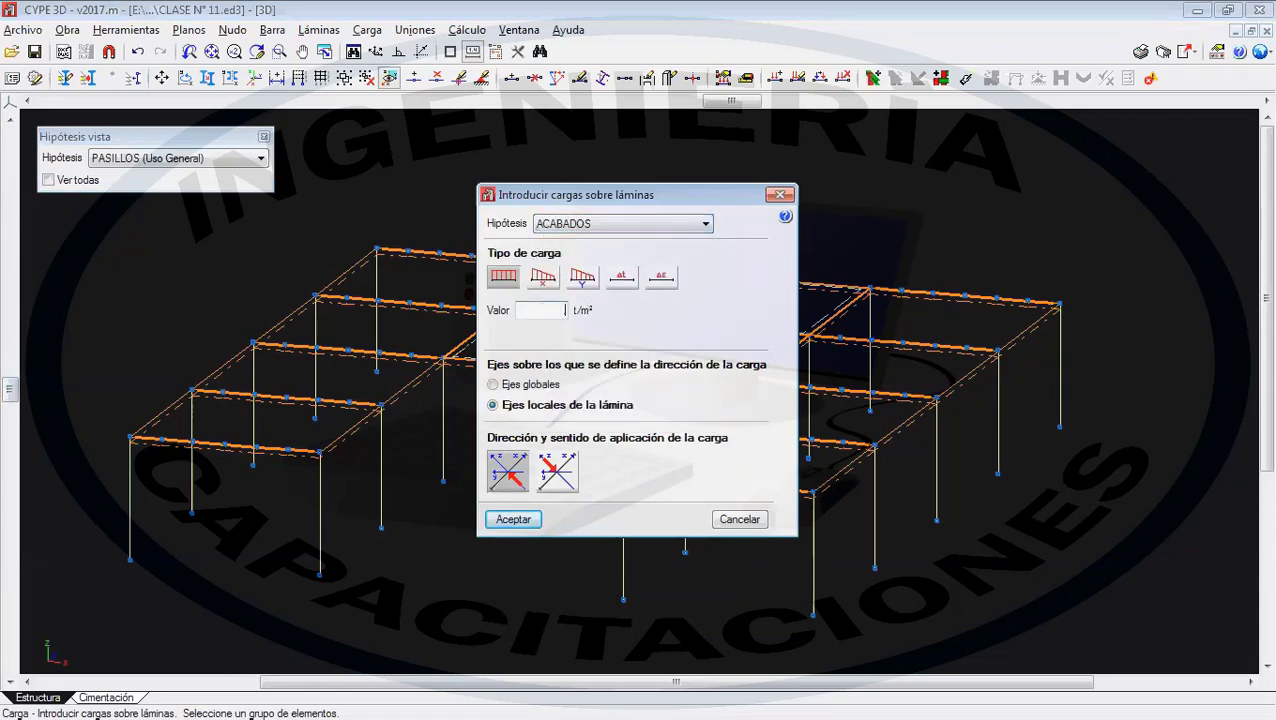
{"action": "type", "text": "0.08"}
{"action": "left_click", "coordinate": [526, 385]}
{"action": "left_click", "coordinate": [557, 471]}
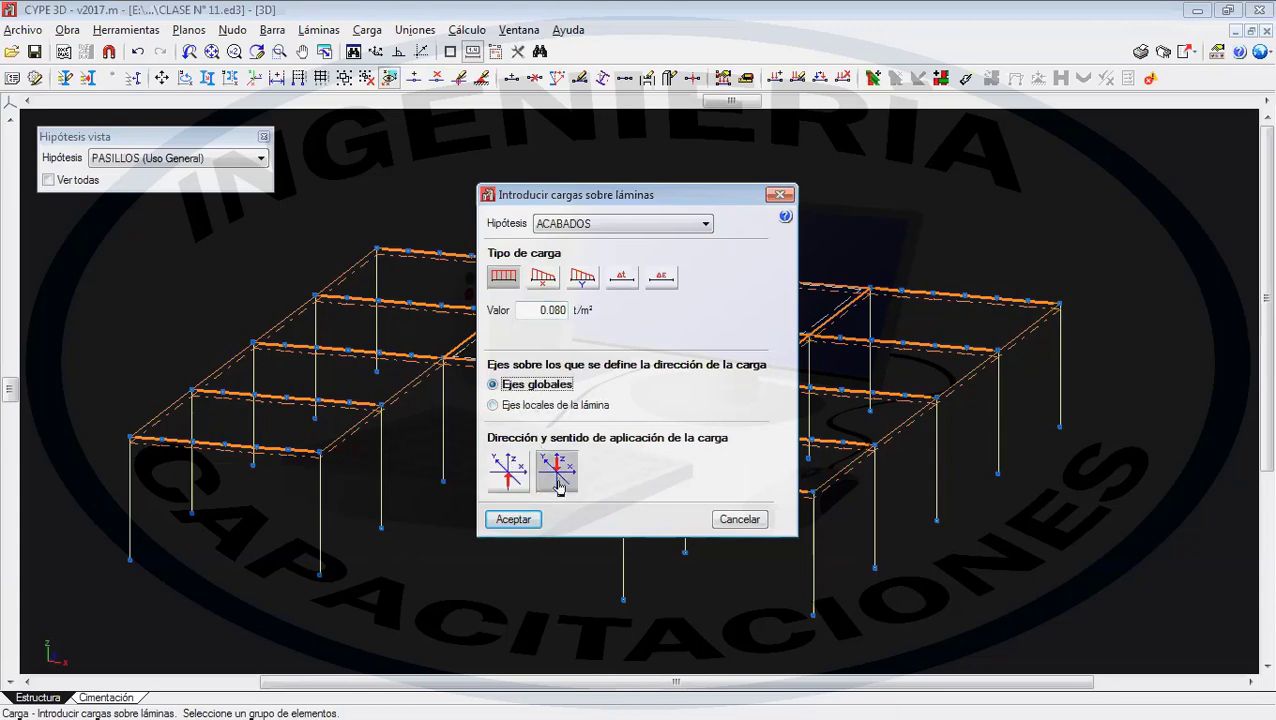
{"action": "left_click", "coordinate": [512, 519]}
- Apply a uniform MANTENIMIENTO (Uso Cubiertas) load of 0.09 t/m² to the four LOSAS CUB roof slabs, along global negative Z
{"action": "left_click", "coordinate": [591, 320]}
{"action": "left_click", "coordinate": [590, 341]}
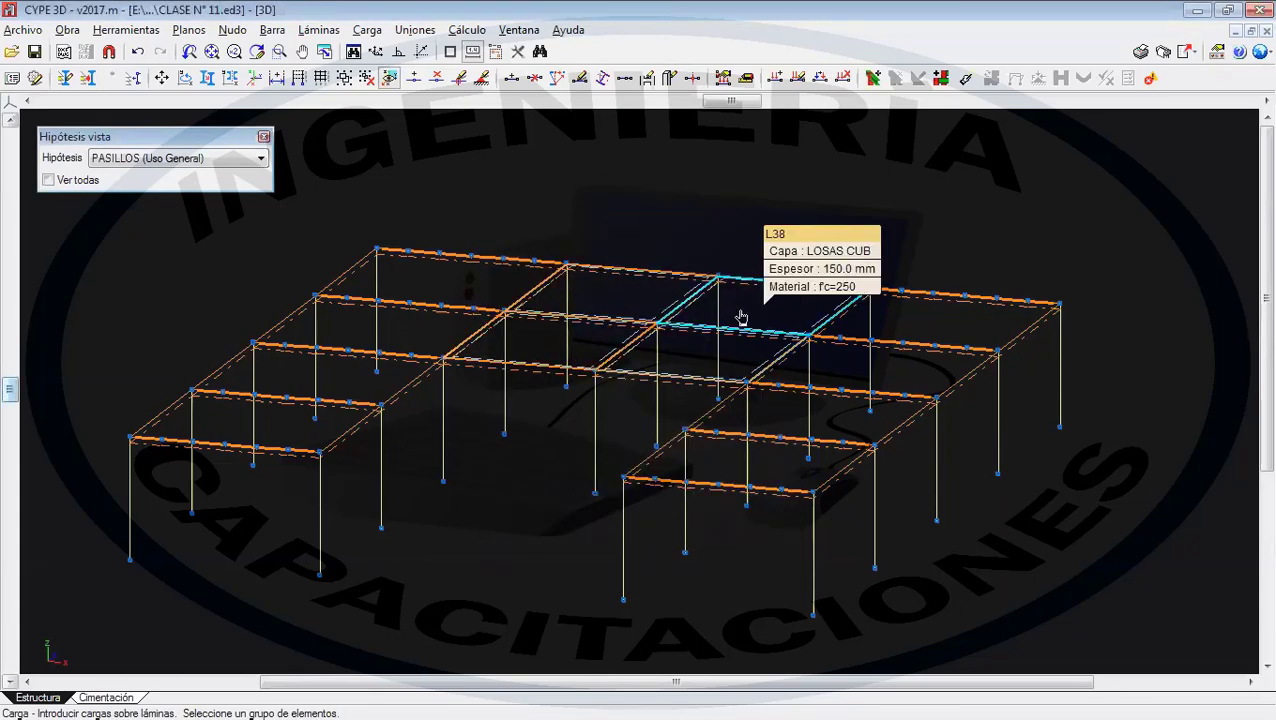
{"action": "left_click", "coordinate": [743, 321]}
{"action": "left_click", "coordinate": [681, 361]}
{"action": "right_click", "coordinate": [681, 361]}
{"action": "left_click", "coordinate": [665, 223]}
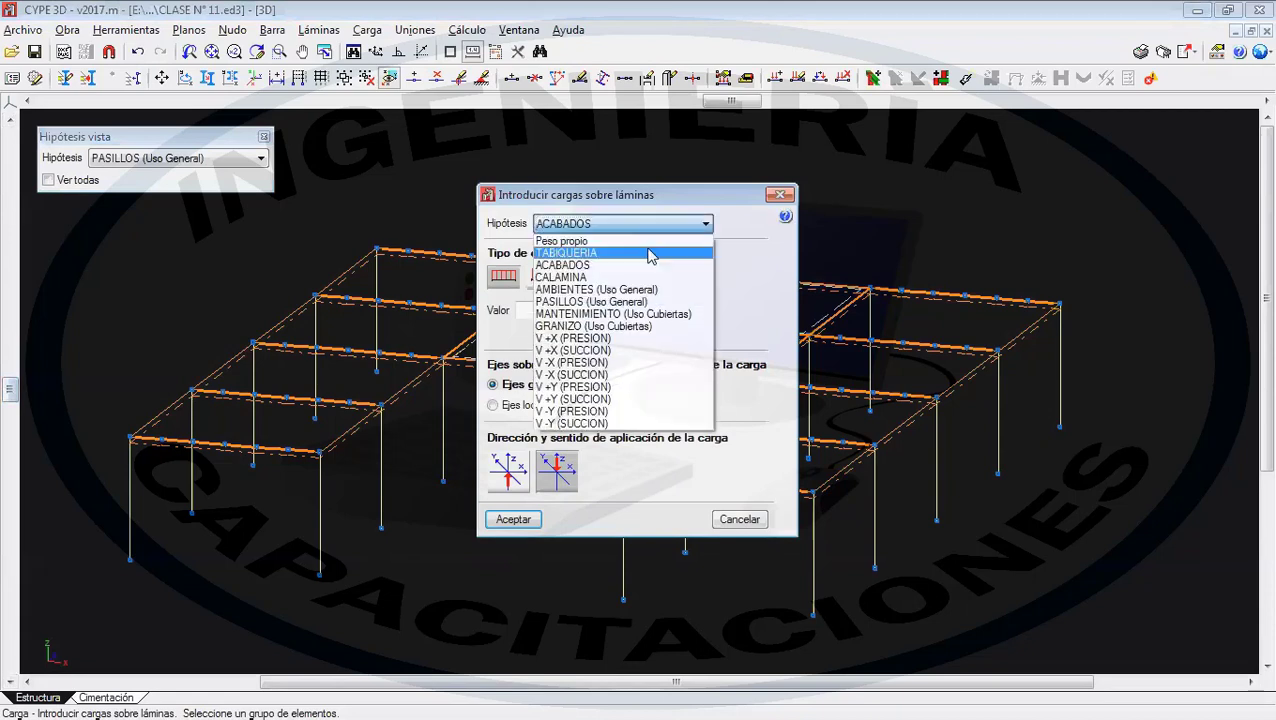
{"action": "left_click", "coordinate": [643, 314]}
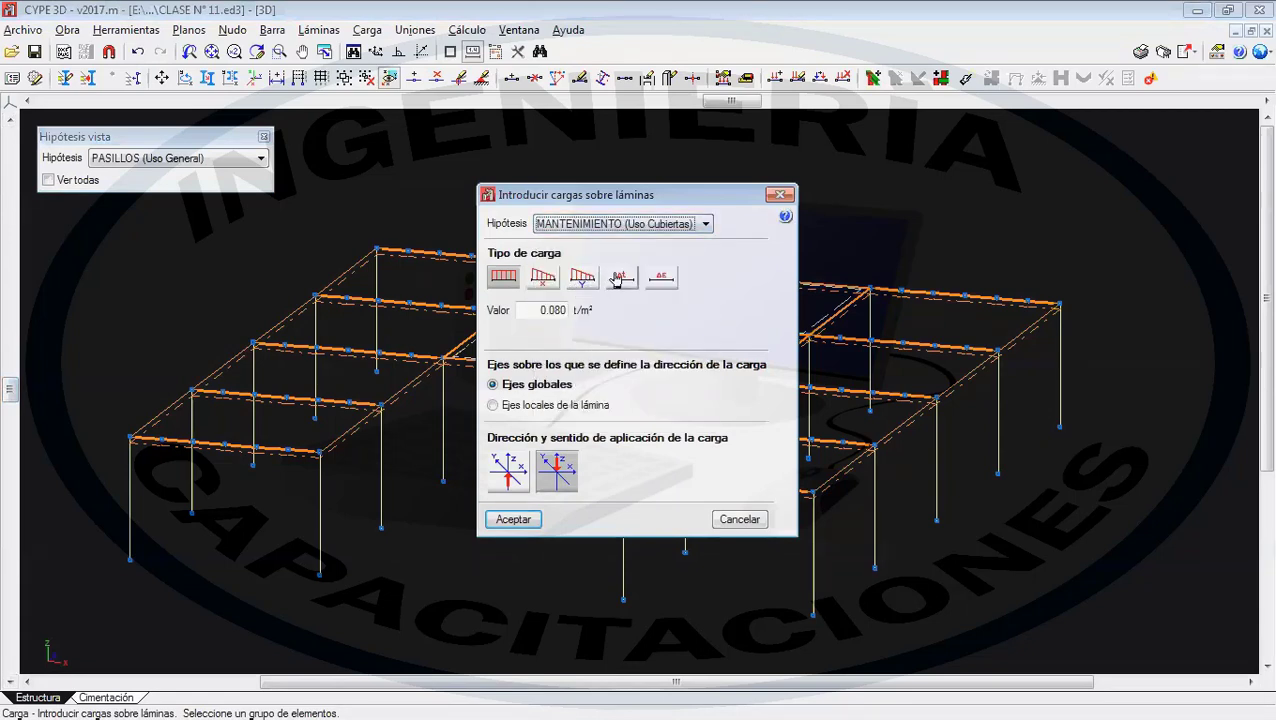
{"action": "double_click", "coordinate": [531, 311]}
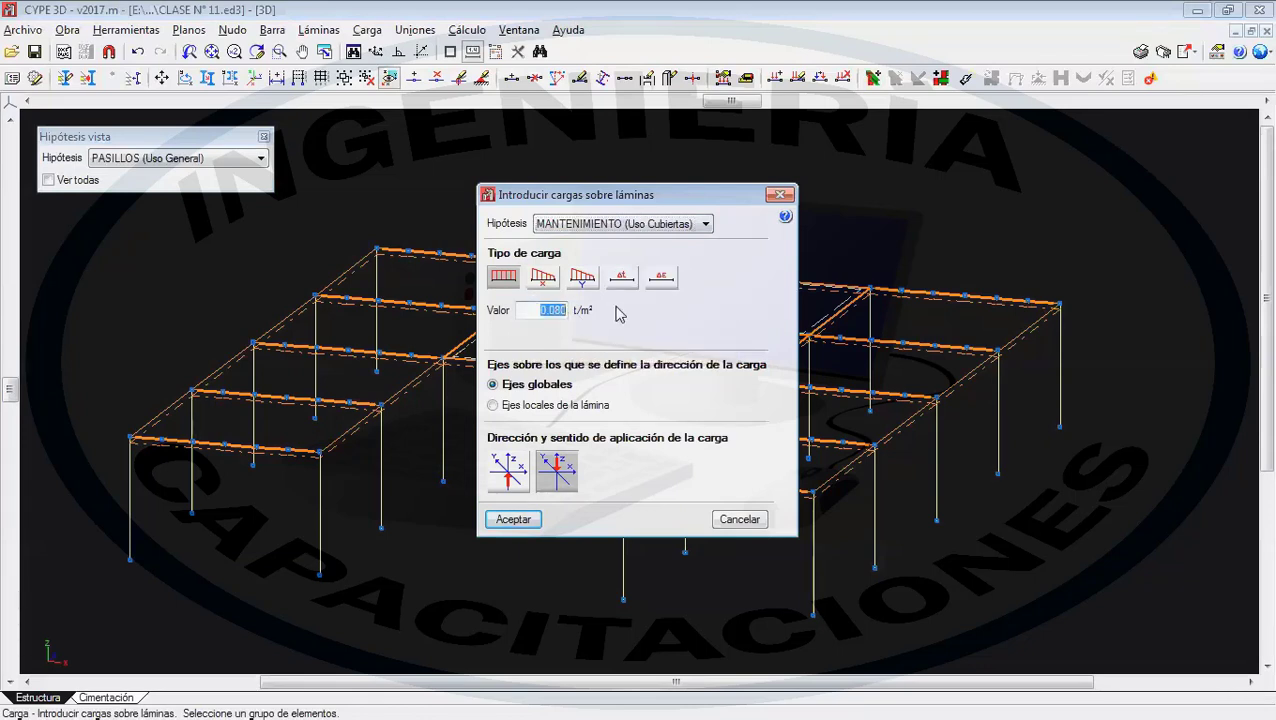
{"action": "type", "text": "0.09"}
{"action": "left_click", "coordinate": [507, 520]}
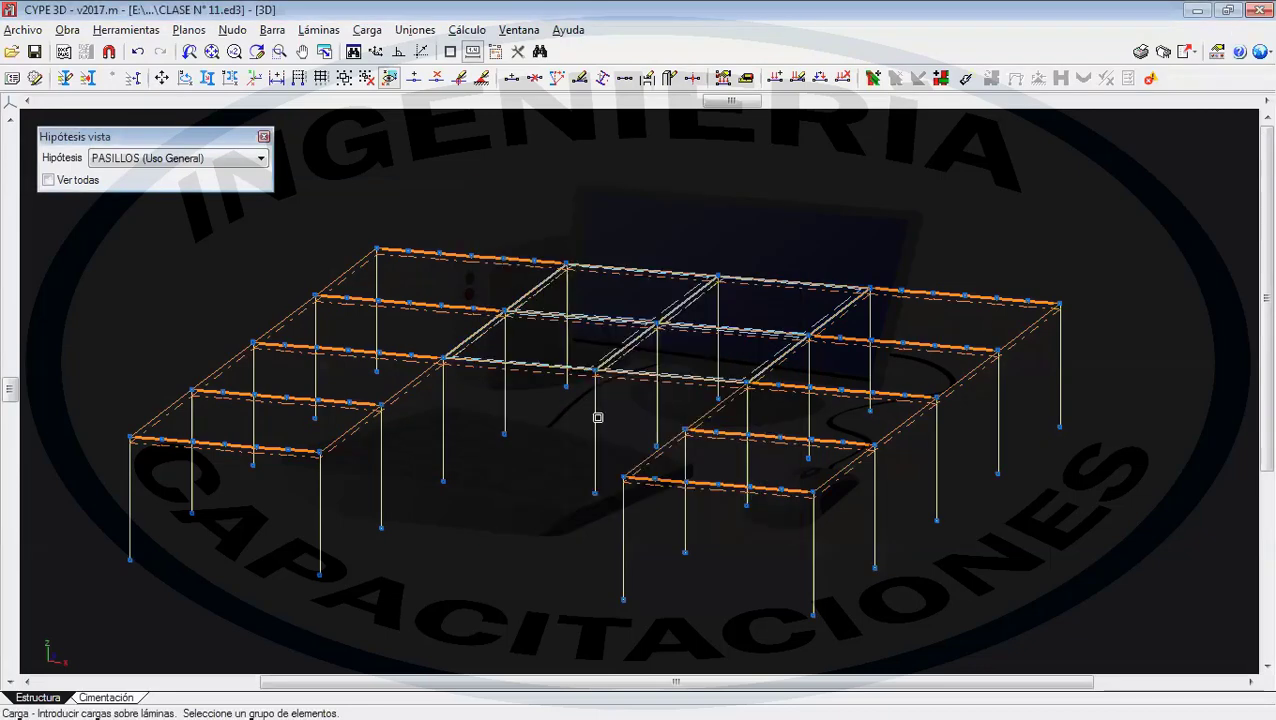
- Hide the PILARES P2 - CF layer and show the roof truss layers MONT, DIAG, CS, CORREAS and CUMBRERA
{"action": "left_click", "coordinate": [65, 78]}
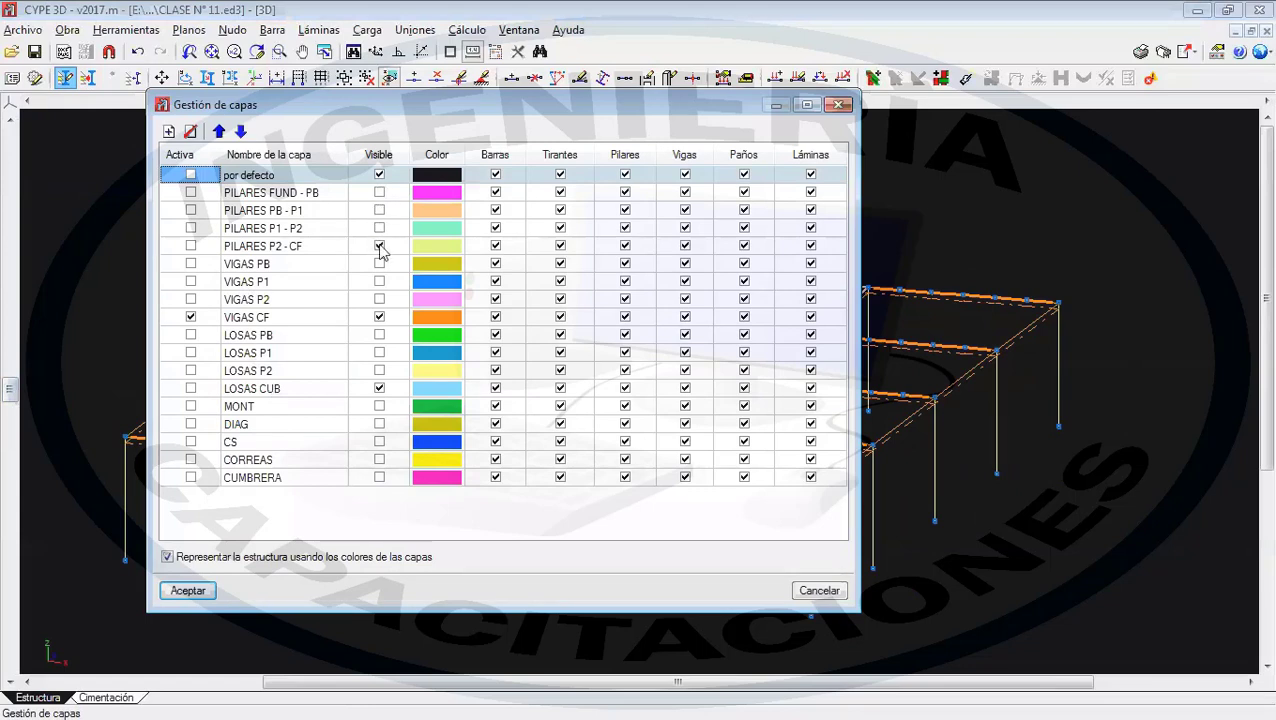
{"action": "left_click", "coordinate": [380, 246]}
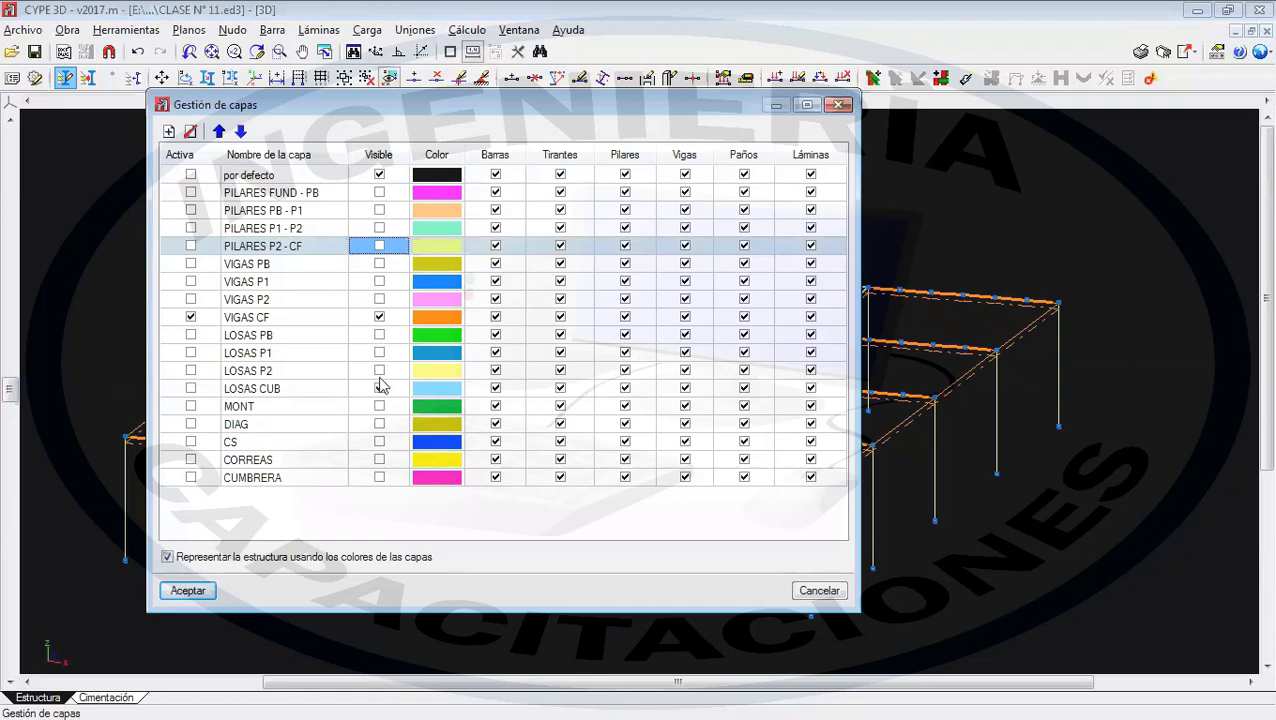
{"action": "left_click", "coordinate": [379, 406]}
{"action": "left_click", "coordinate": [379, 424]}
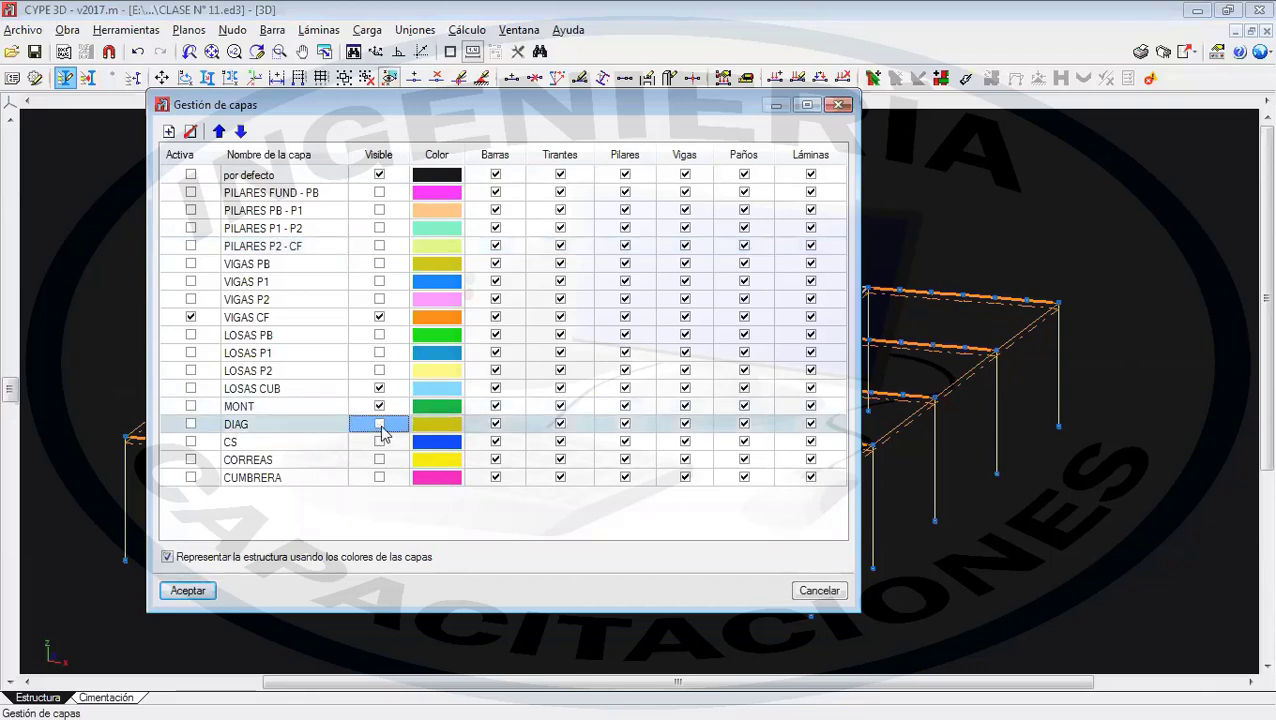
{"action": "left_click", "coordinate": [379, 441]}
{"action": "left_click", "coordinate": [379, 459]}
{"action": "left_click", "coordinate": [379, 477]}
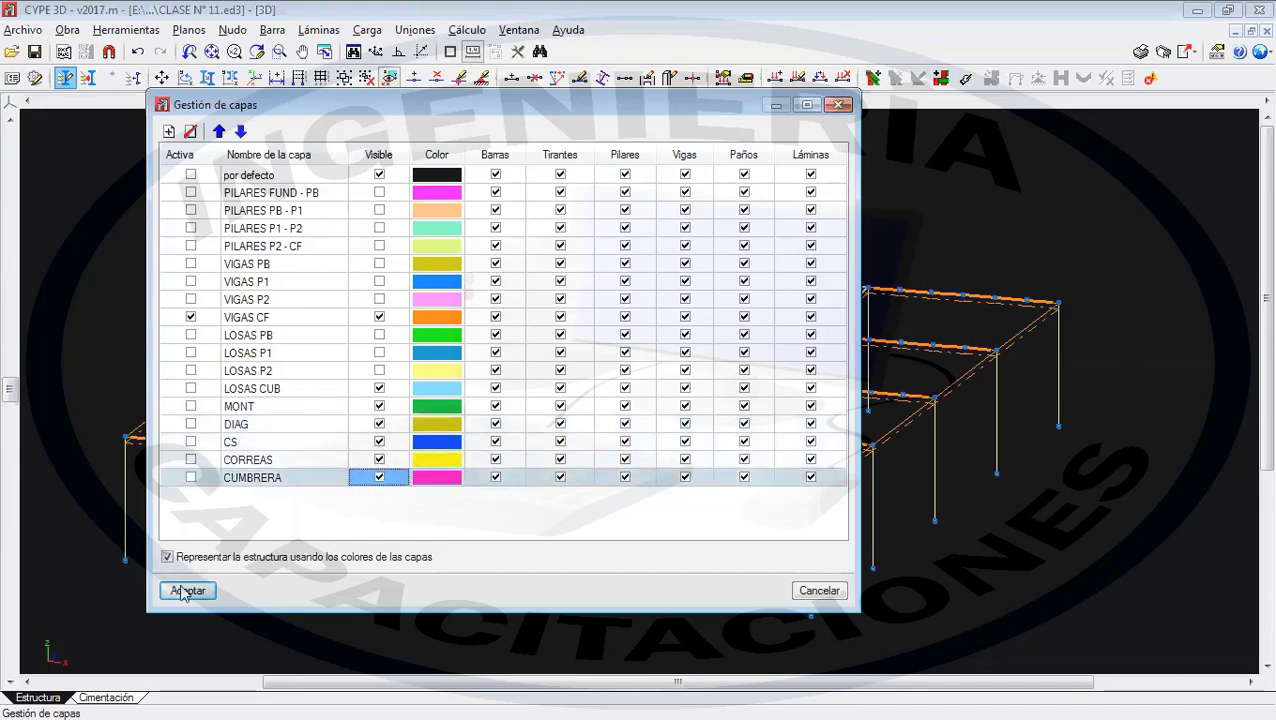
{"action": "left_click", "coordinate": [186, 591]}
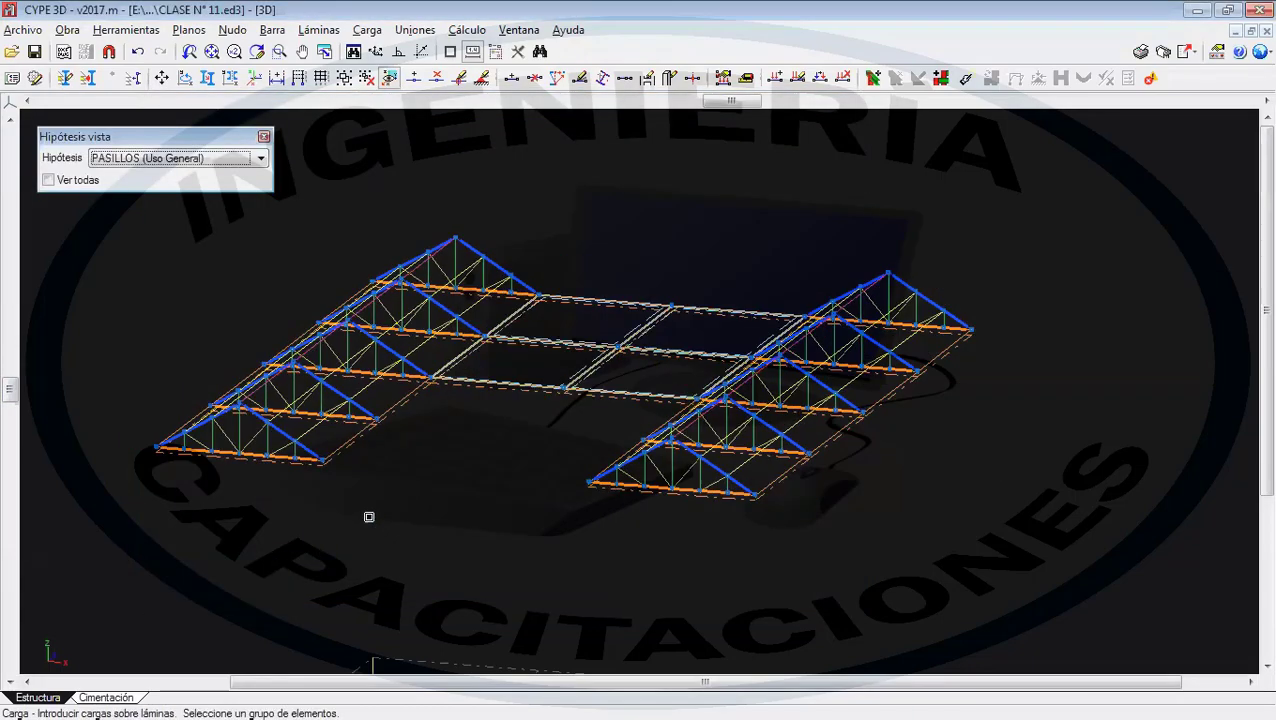
{"action": "scroll", "coordinate": [507, 501], "scroll_direction": "up", "scroll_amount": 5}
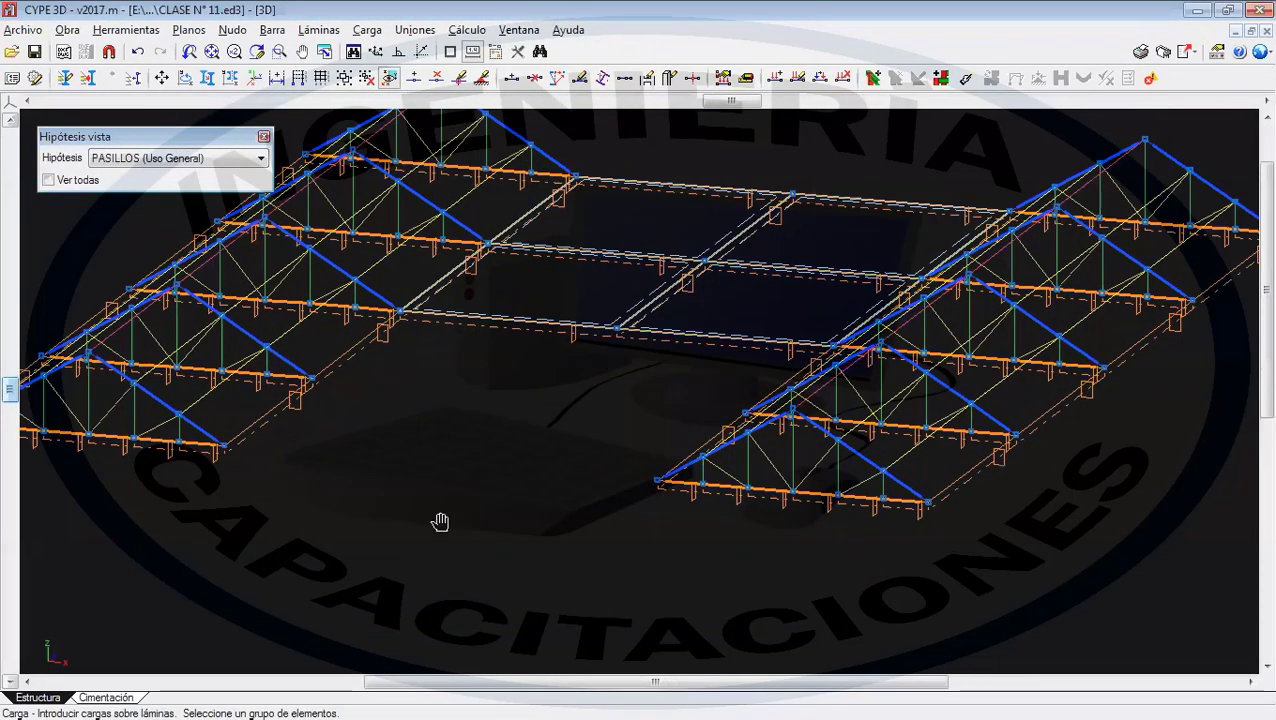
{"action": "scroll", "coordinate": [440, 521], "scroll_direction": "down", "scroll_amount": 2}
{"action": "scroll", "coordinate": [464, 526], "scroll_direction": "down", "scroll_amount": 3}
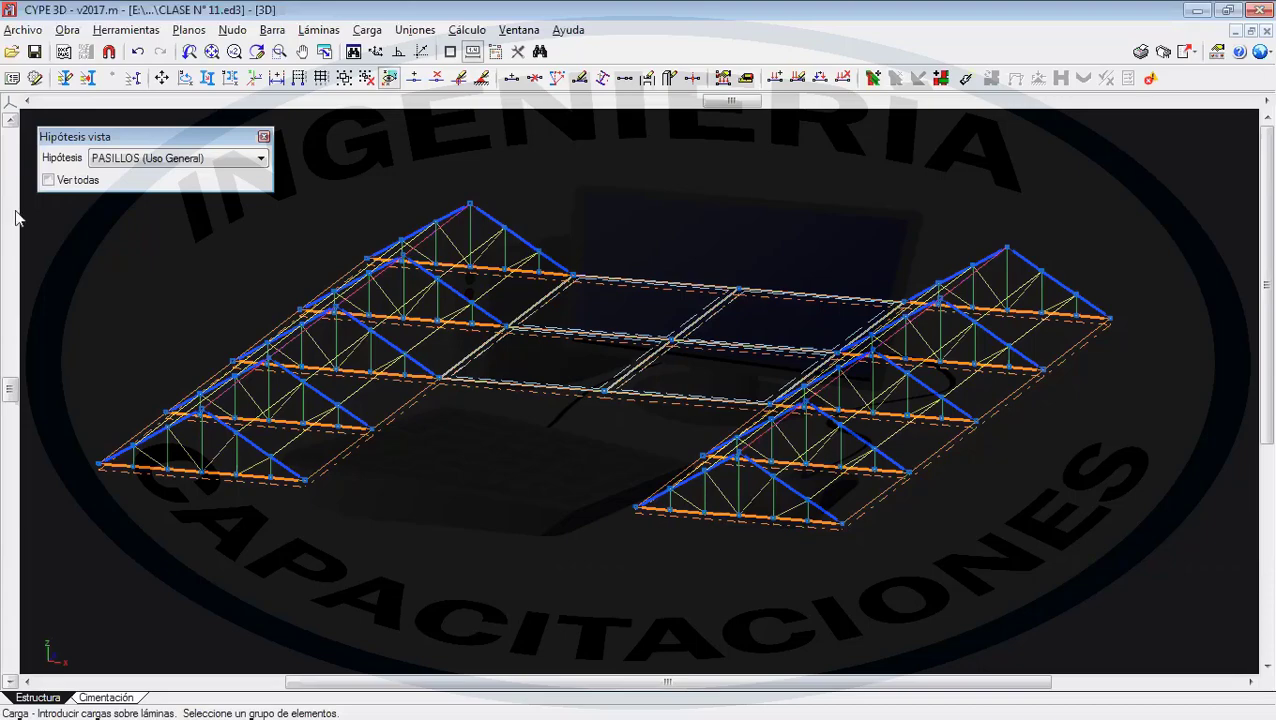
{"action": "mouse_move", "coordinate": [645, 322]}
{"action": "scroll", "coordinate": [672, 324], "scroll_direction": "up", "scroll_amount": 4}
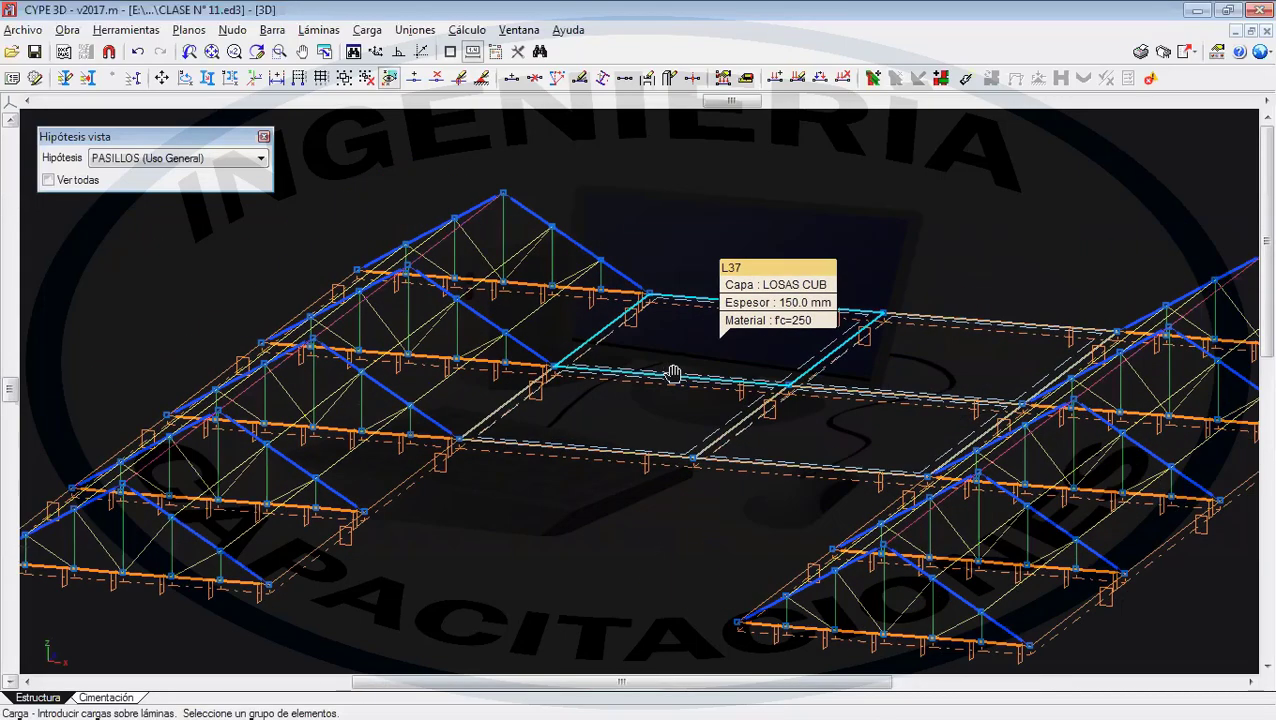
{"action": "scroll", "coordinate": [533, 239], "scroll_direction": "up", "scroll_amount": 3}
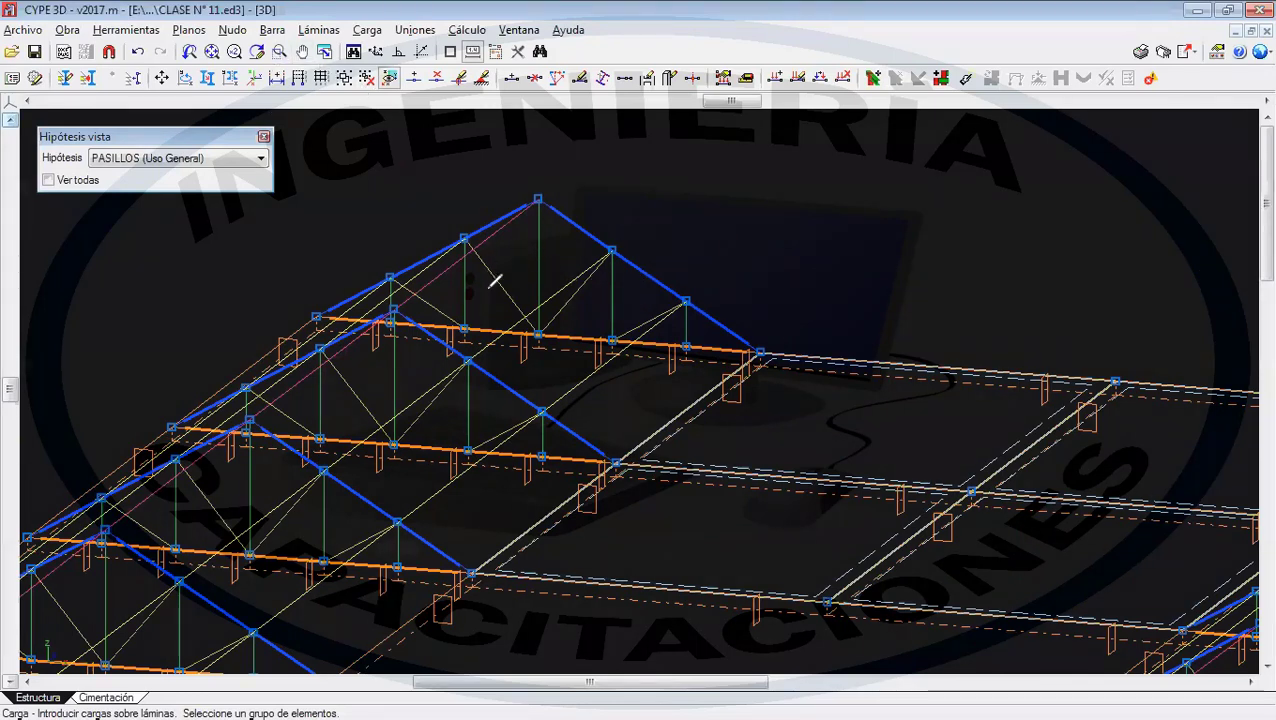
{"action": "mouse_move", "coordinate": [493, 281]}
{"action": "left_mouse_down"}
{"action": "mouse_move", "coordinate": [656, 372]}
{"action": "mouse_move", "coordinate": [640, 378]}
{"action": "left_mouse_up"}
{"action": "left_click_drag", "start_coordinate": [493, 284], "coordinate": [517, 263]}
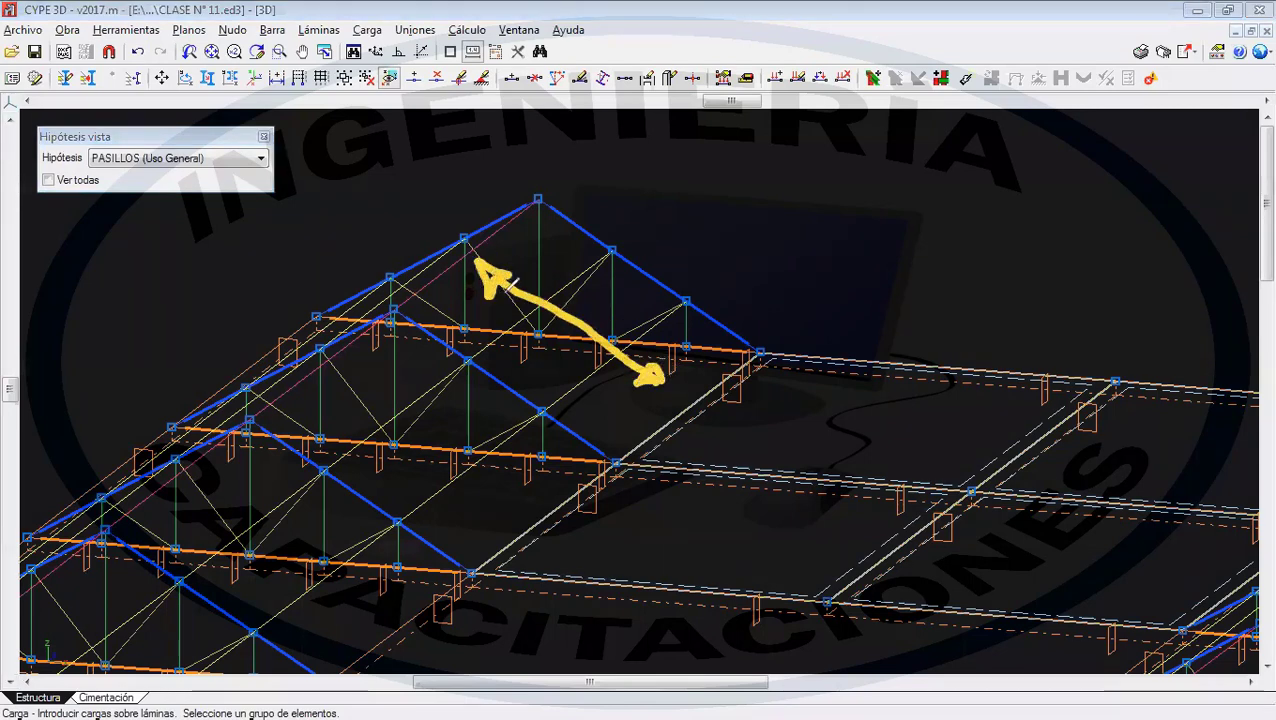
{"action": "mouse_move", "coordinate": [470, 345]}
{"action": "left_mouse_down"}
{"action": "mouse_move", "coordinate": [460, 318]}
{"action": "mouse_move", "coordinate": [612, 238]}
{"action": "mouse_move", "coordinate": [608, 252]}
{"action": "left_mouse_up"}
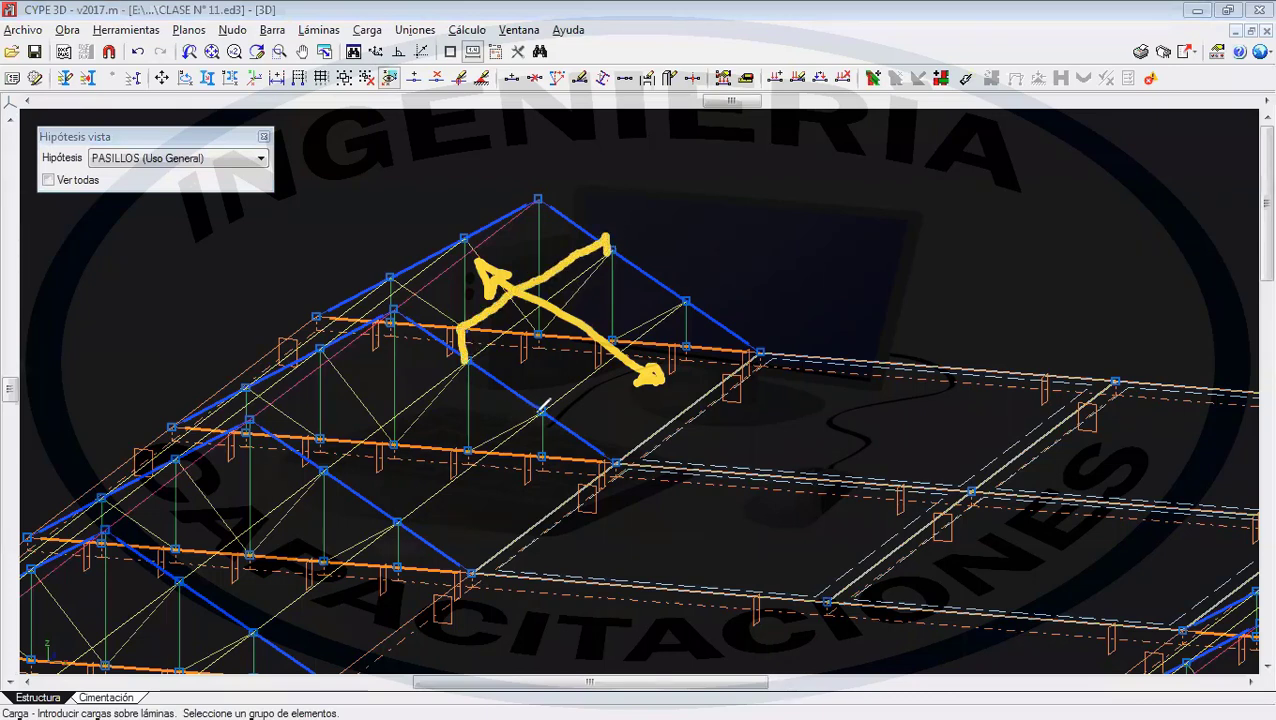
{"action": "mouse_move", "coordinate": [542, 410]}
{"action": "left_mouse_down"}
{"action": "mouse_move", "coordinate": [530, 355]}
{"action": "mouse_move", "coordinate": [665, 278]}
{"action": "mouse_move", "coordinate": [680, 302]}
{"action": "mouse_move", "coordinate": [695, 290]}
{"action": "mouse_move", "coordinate": [684, 287]}
{"action": "mouse_move", "coordinate": [700, 292]}
{"action": "left_mouse_up"}
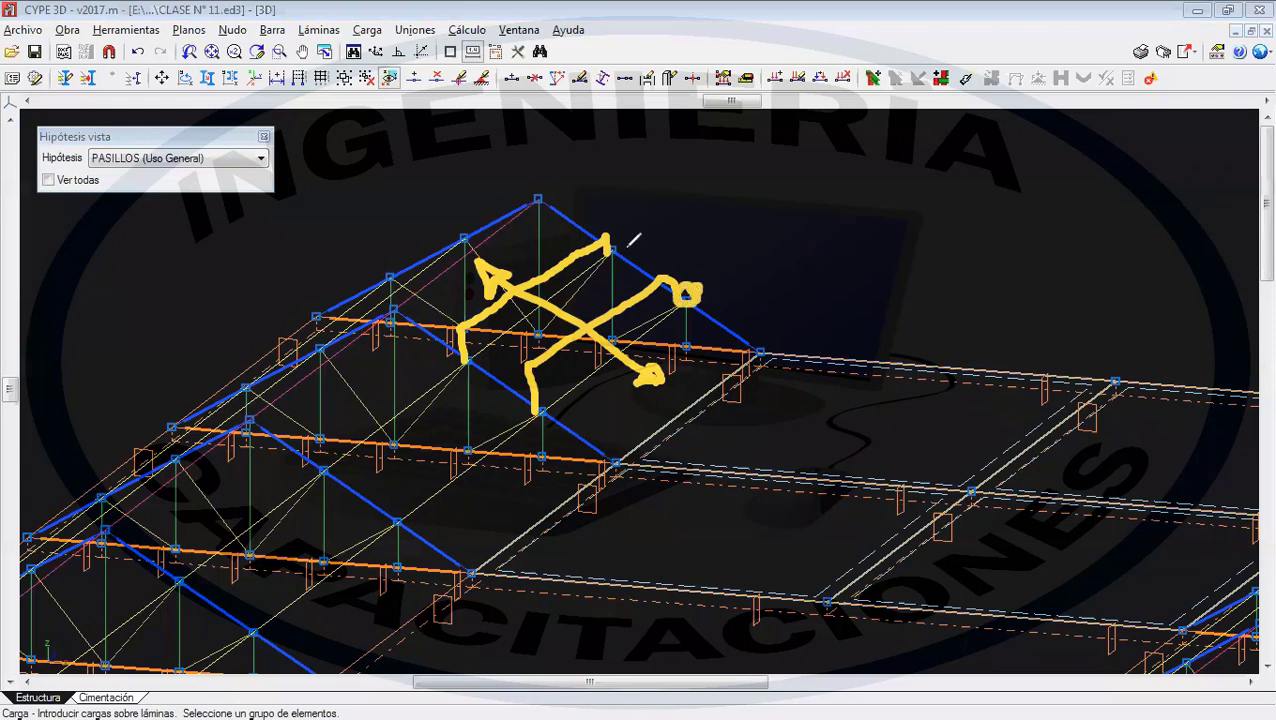
{"action": "left_click_drag", "start_coordinate": [609, 246], "coordinate": [606, 240]}
{"action": "left_click_drag", "start_coordinate": [462, 358], "coordinate": [472, 358]}
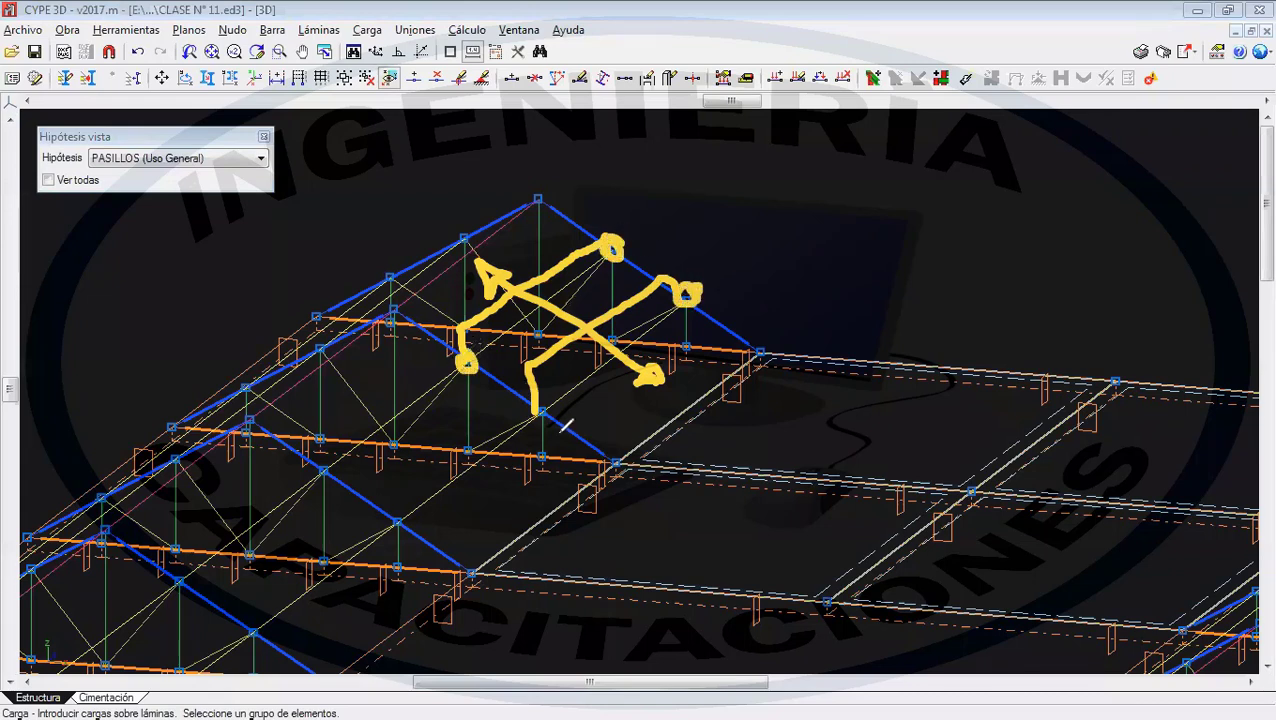
{"action": "left_click_drag", "start_coordinate": [541, 407], "coordinate": [542, 410]}
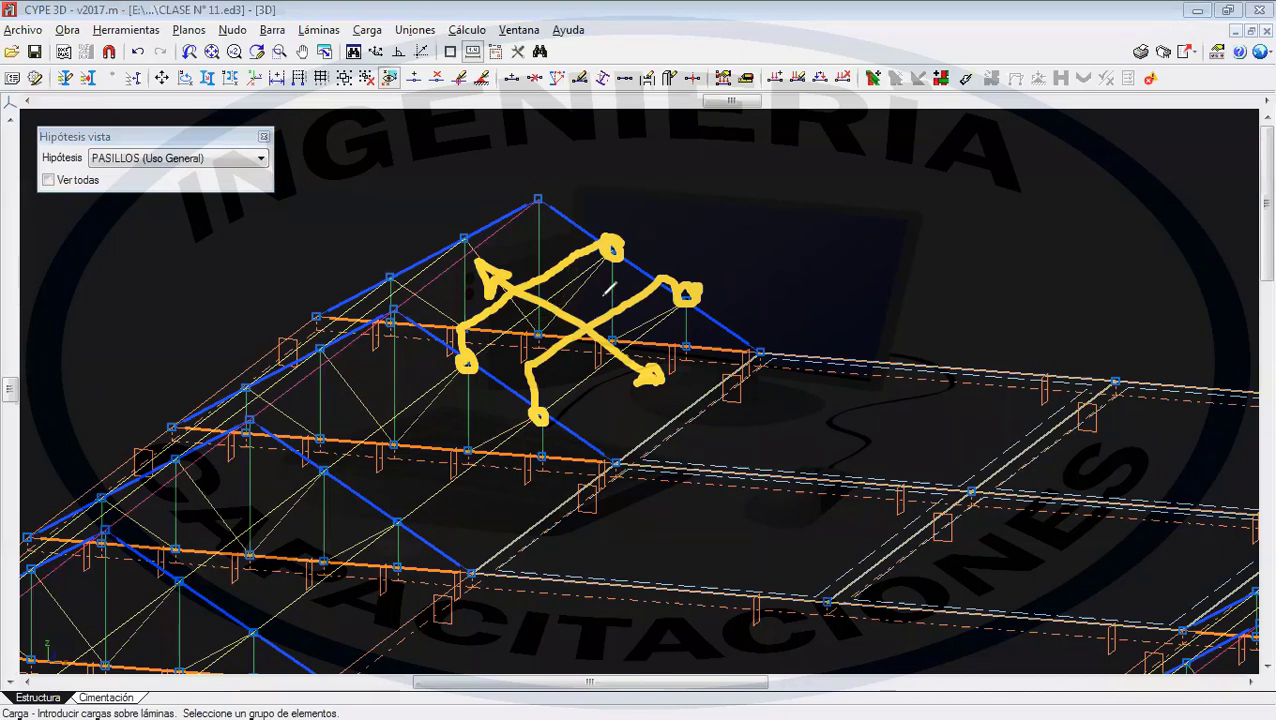
{"action": "left_click_drag", "start_coordinate": [767, 313], "coordinate": [1123, 180]}
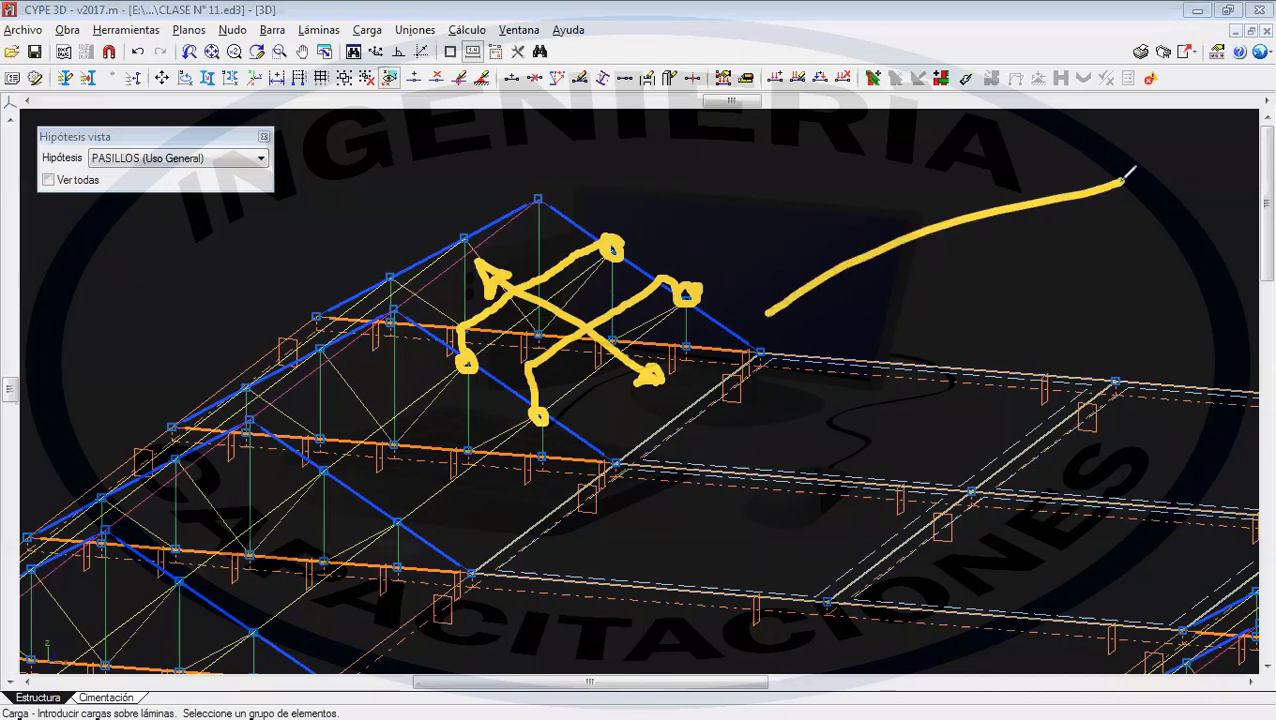
{"action": "left_click_drag", "start_coordinate": [807, 224], "coordinate": [826, 265]}
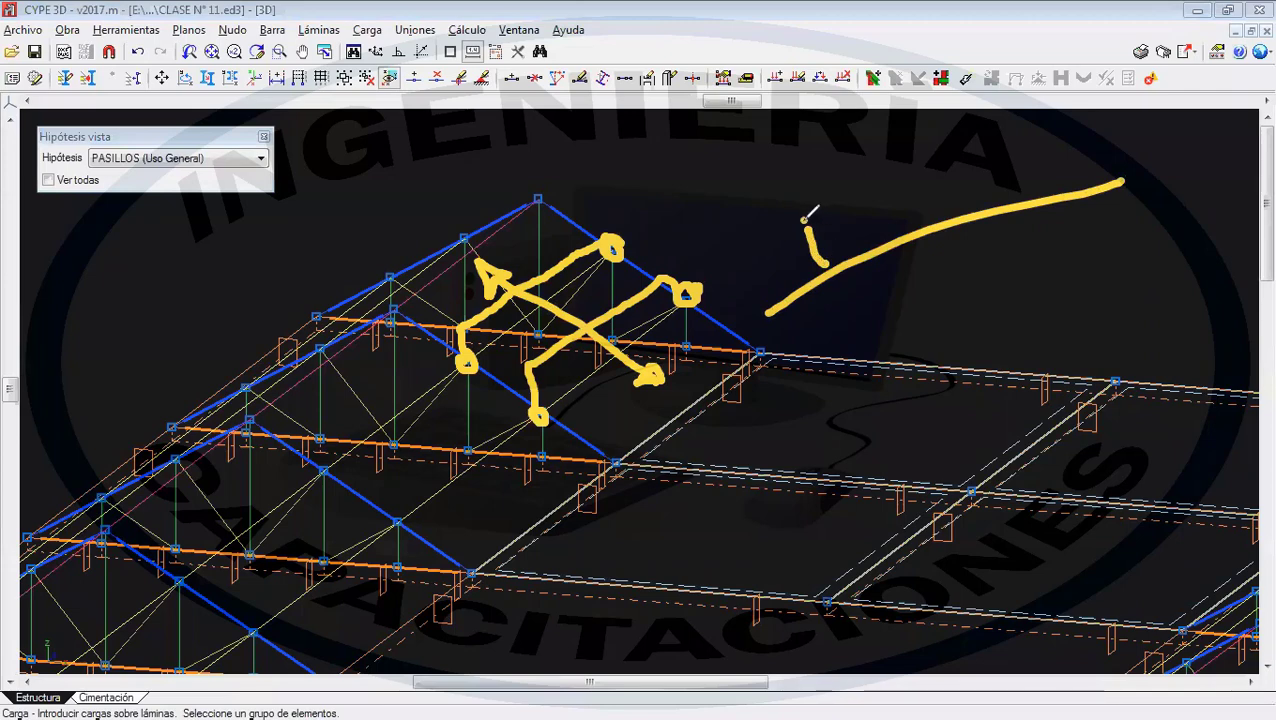
{"action": "left_click_drag", "start_coordinate": [801, 218], "coordinate": [836, 214]}
{"action": "left_click_drag", "start_coordinate": [824, 268], "coordinate": [846, 255]}
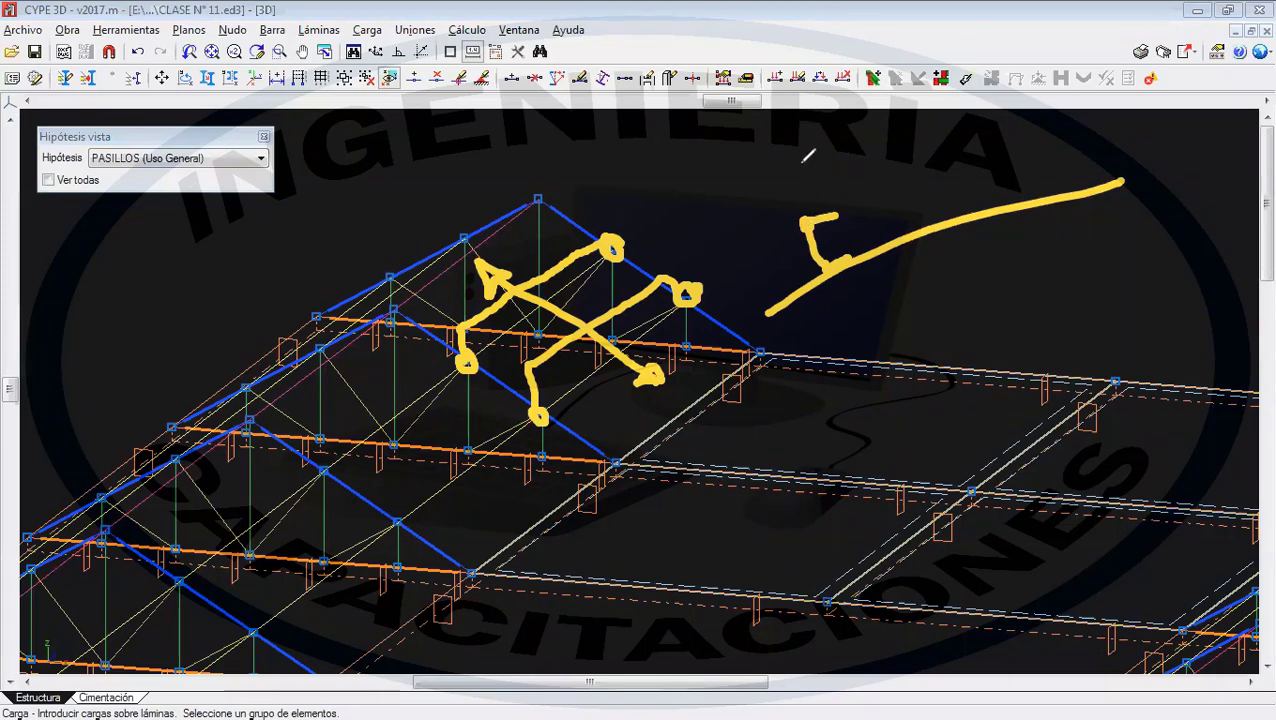
{"action": "left_click_drag", "start_coordinate": [799, 162], "coordinate": [815, 203]}
{"action": "left_click_drag", "start_coordinate": [832, 246], "coordinate": [838, 272]}
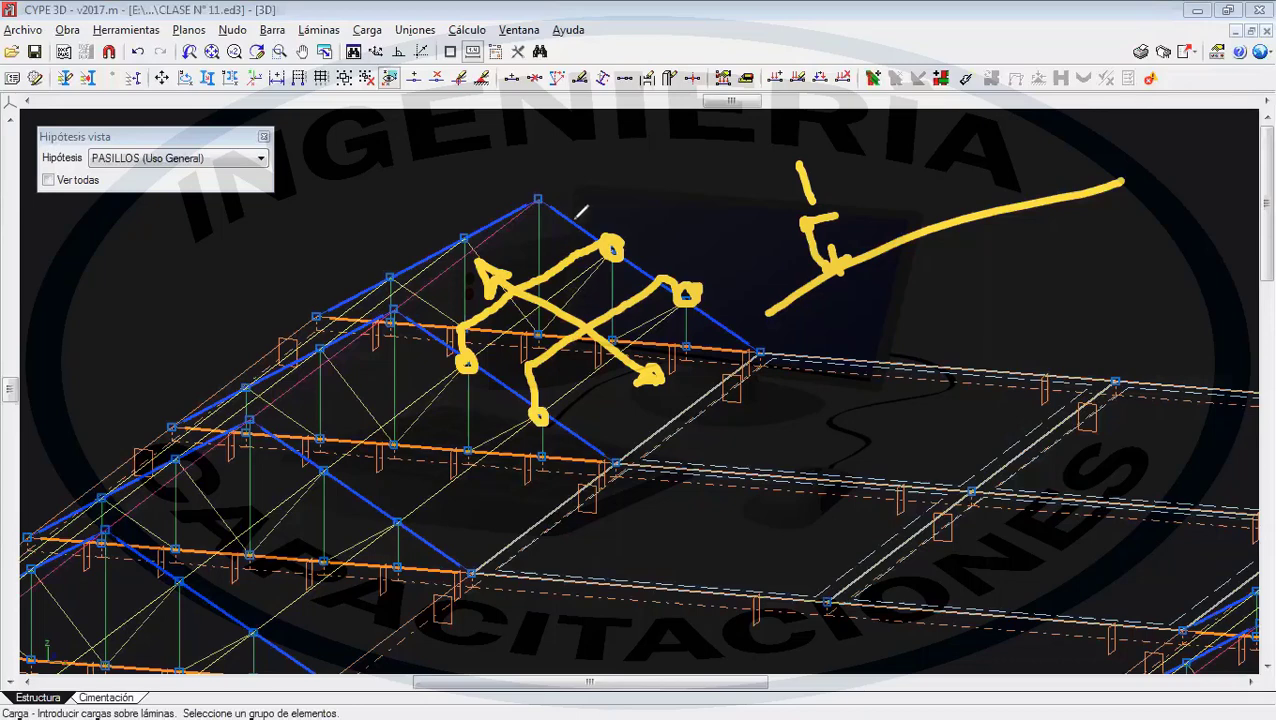
{"action": "left_click_drag", "start_coordinate": [549, 197], "coordinate": [771, 355]}
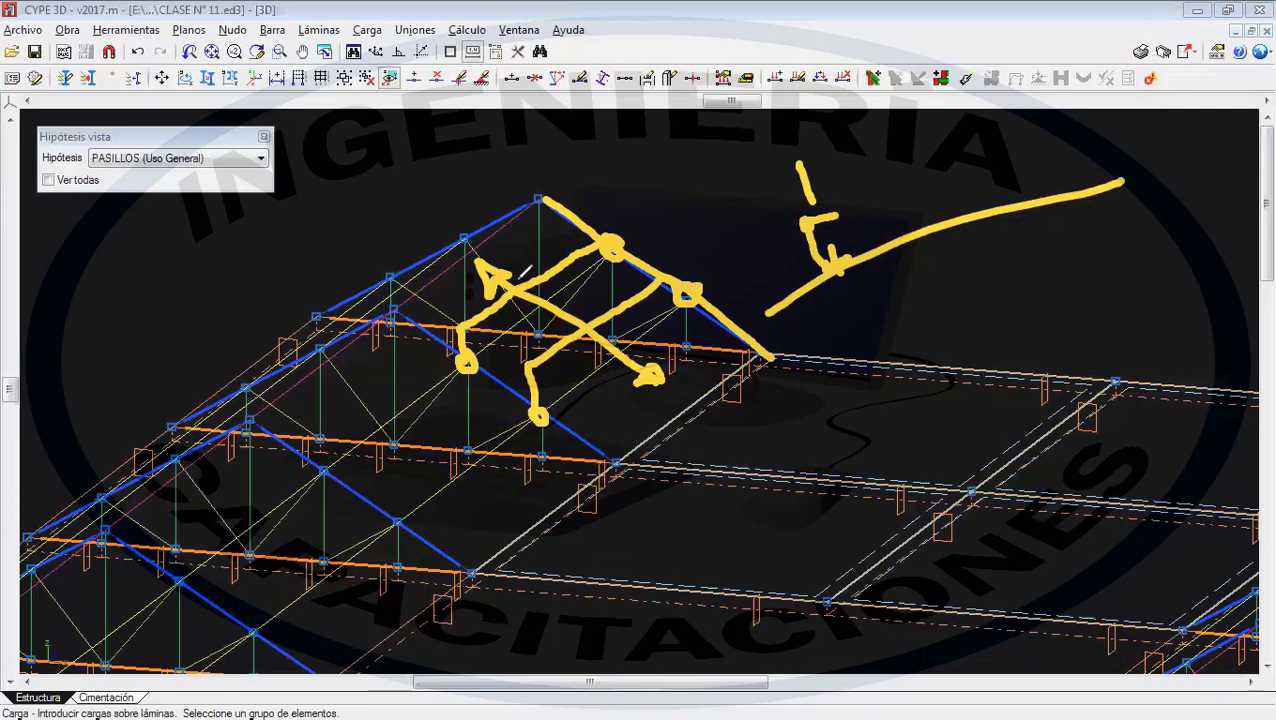
{"action": "mouse_move", "coordinate": [366, 237]}
{"action": "left_mouse_down"}
{"action": "mouse_move", "coordinate": [482, 176]}
{"action": "mouse_move", "coordinate": [356, 240]}
{"action": "left_mouse_up"}
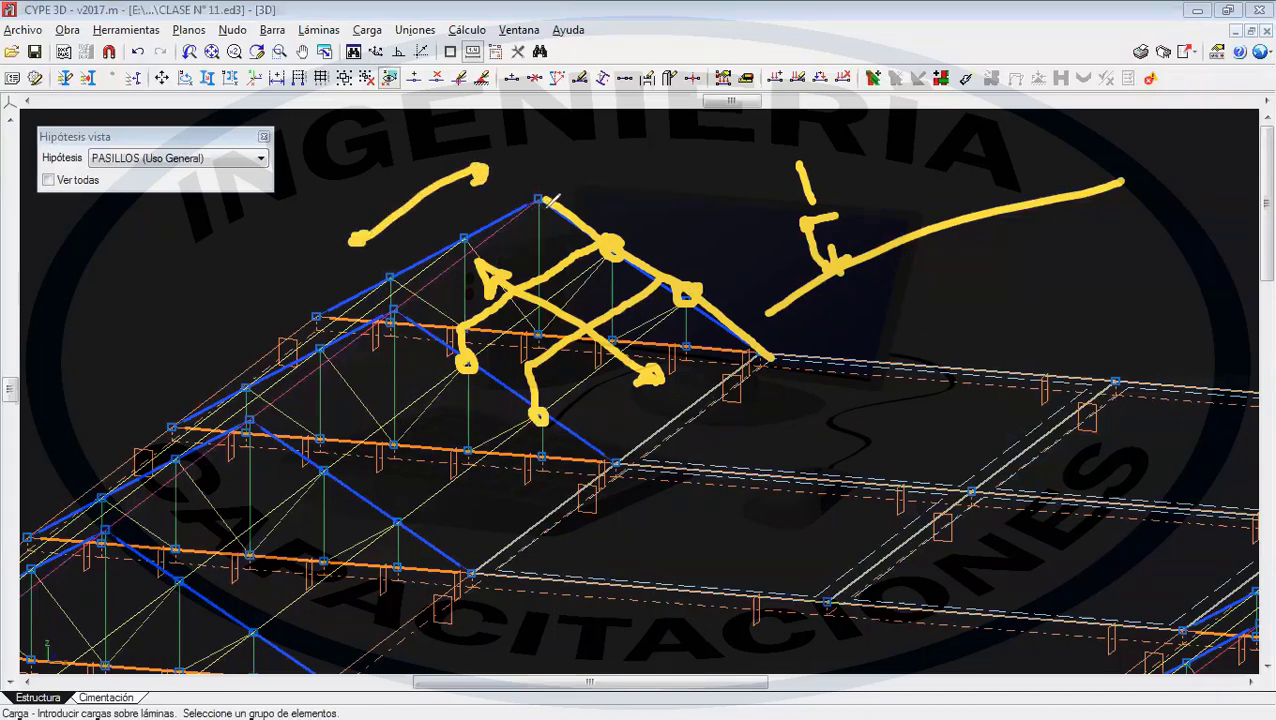
{"action": "mouse_move", "coordinate": [538, 204]}
{"action": "left_mouse_down"}
{"action": "mouse_move", "coordinate": [562, 178]}
{"action": "mouse_move", "coordinate": [690, 245]}
{"action": "mouse_move", "coordinate": [774, 338]}
{"action": "left_mouse_up"}
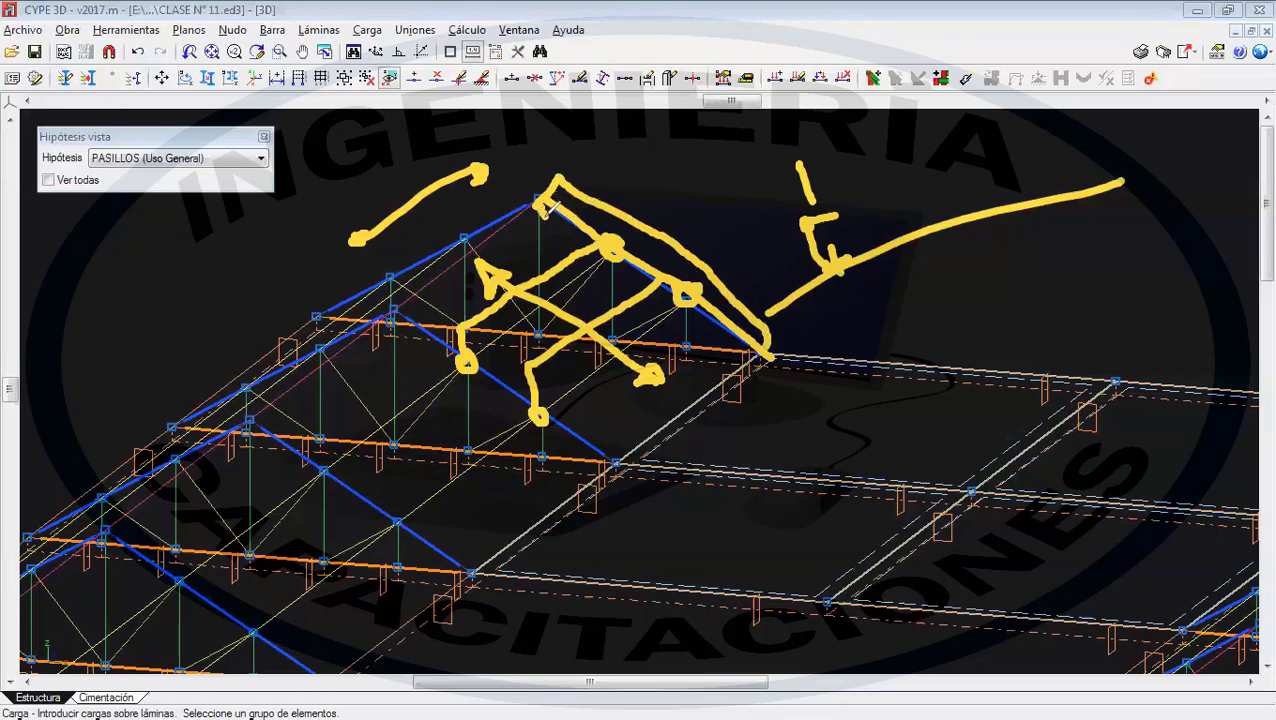
{"action": "left_click_drag", "start_coordinate": [547, 208], "coordinate": [762, 348]}
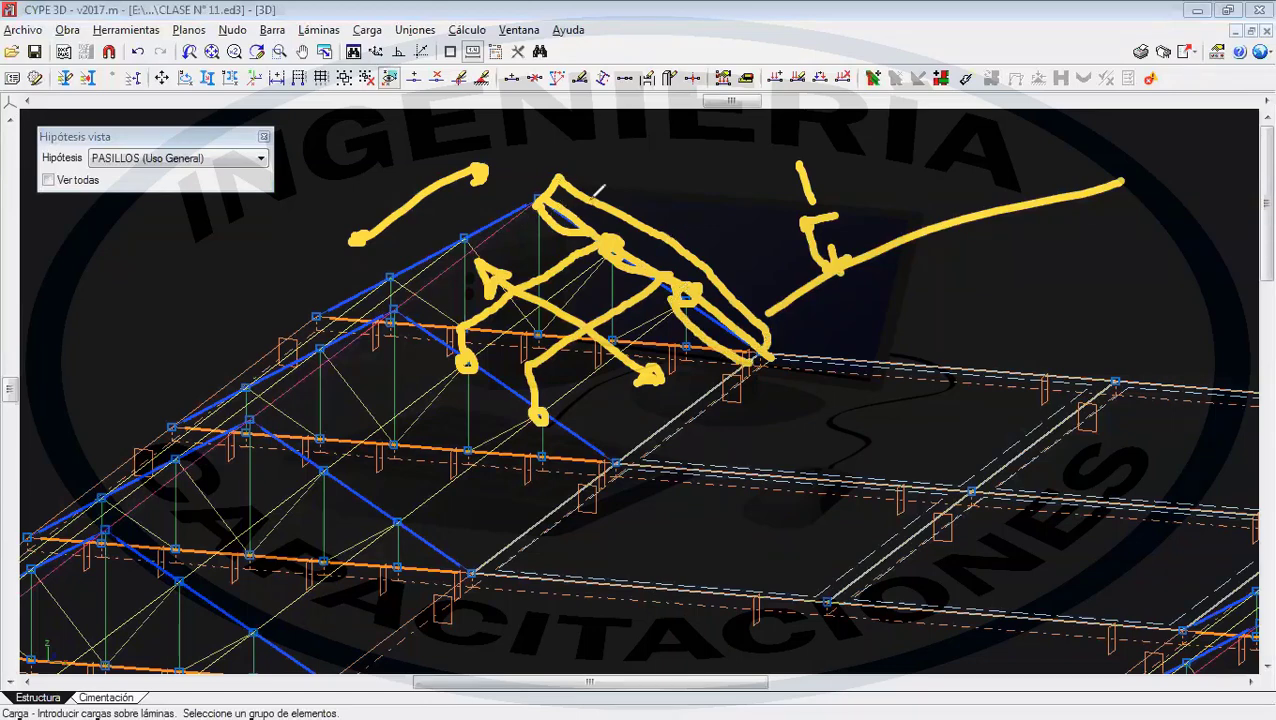
{"action": "left_click_drag", "start_coordinate": [980, 327], "coordinate": [1105, 311]}
{"action": "mouse_move", "coordinate": [972, 288]}
{"action": "left_mouse_down"}
{"action": "mouse_move", "coordinate": [977, 322]}
{"action": "mouse_move", "coordinate": [1100, 284]}
{"action": "mouse_move", "coordinate": [1104, 308]}
{"action": "left_mouse_up"}
{"action": "mouse_move", "coordinate": [996, 326]}
{"action": "left_mouse_down"}
{"action": "mouse_move", "coordinate": [1012, 340]}
{"action": "mouse_move", "coordinate": [1072, 316]}
{"action": "left_mouse_up"}
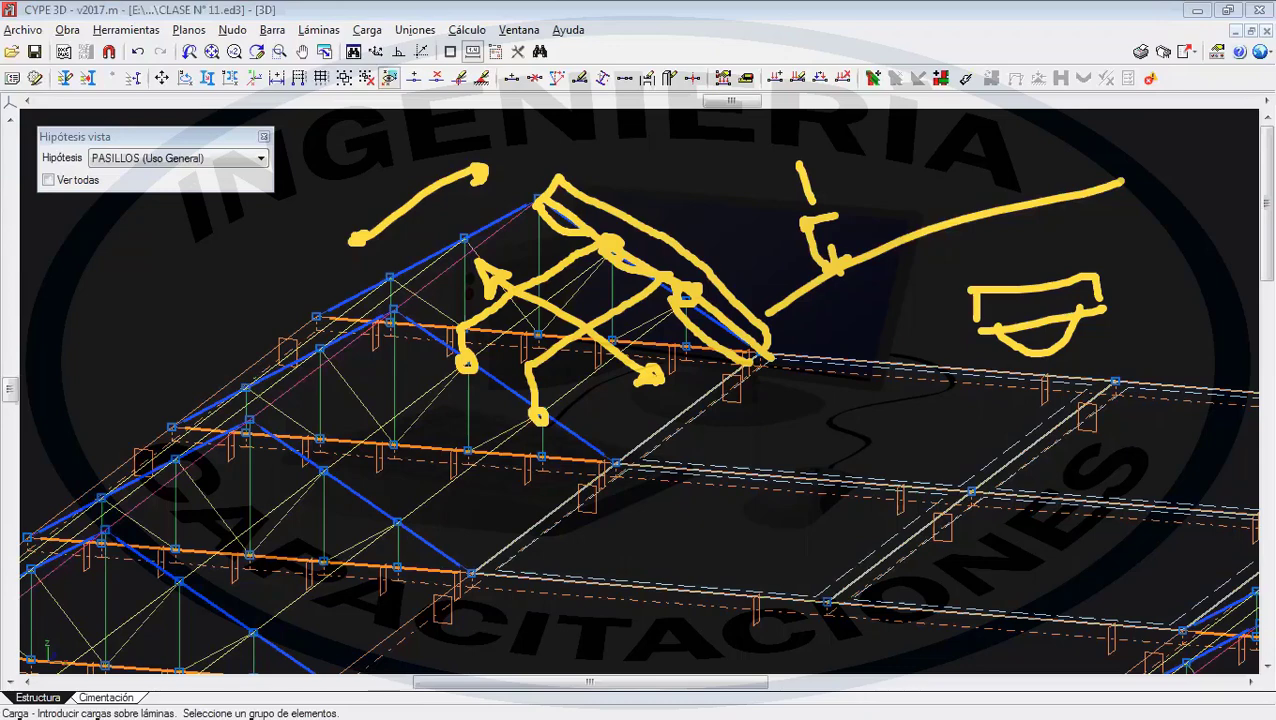
{"action": "key", "text": "Escape"}
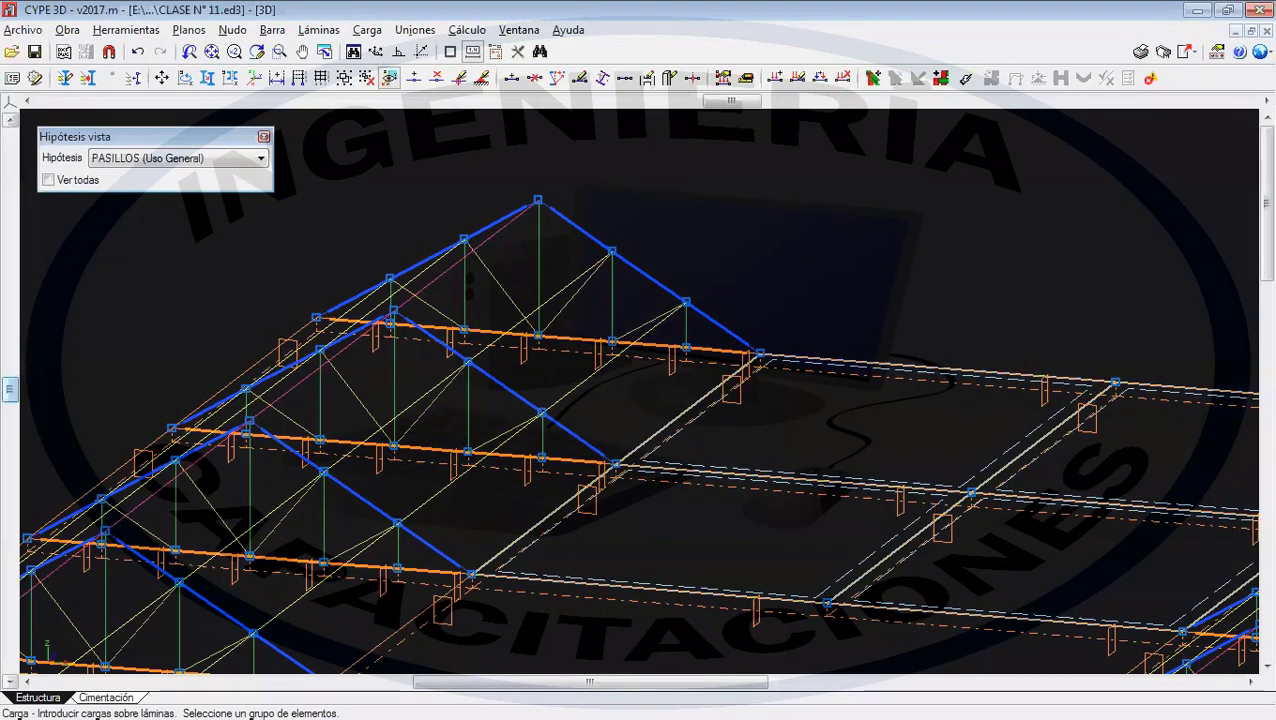
- Introduce a paño over the slab-side slope of the left-hand truss roof, through the front and rear ridge nodes and the rear and front eave nodes
{"action": "left_click", "coordinate": [367, 29]}
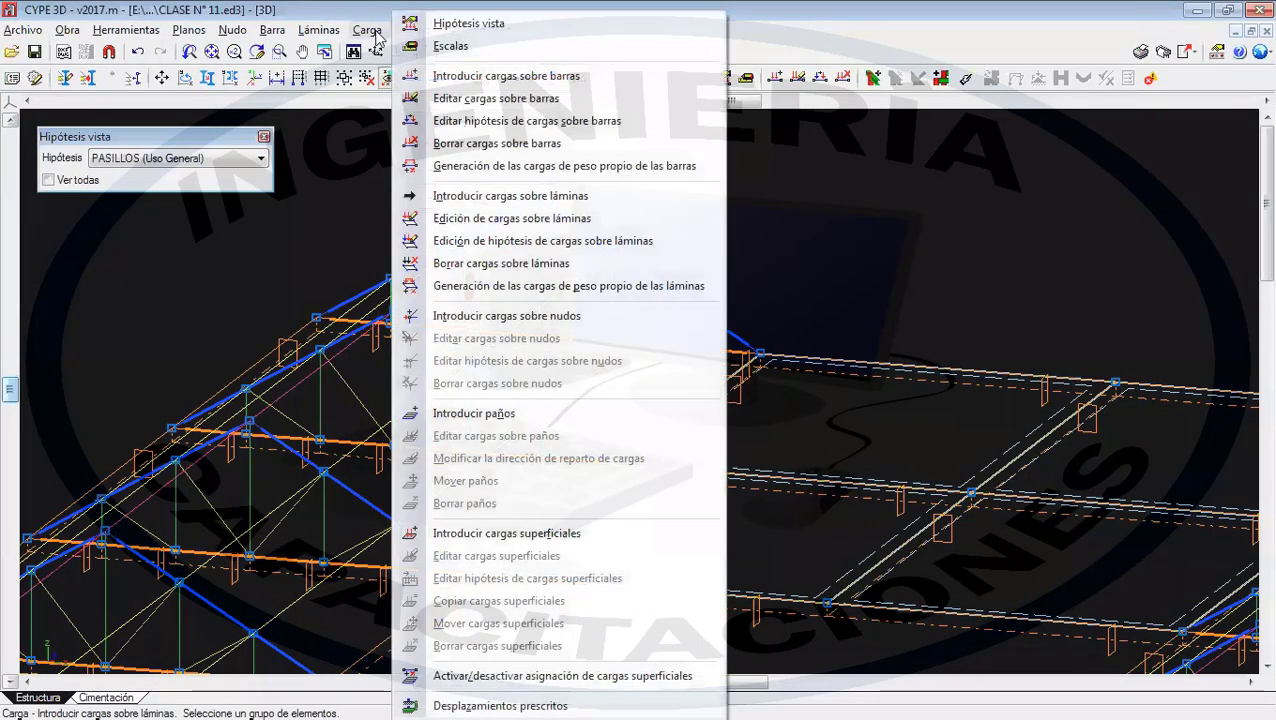
{"action": "left_click", "coordinate": [528, 415]}
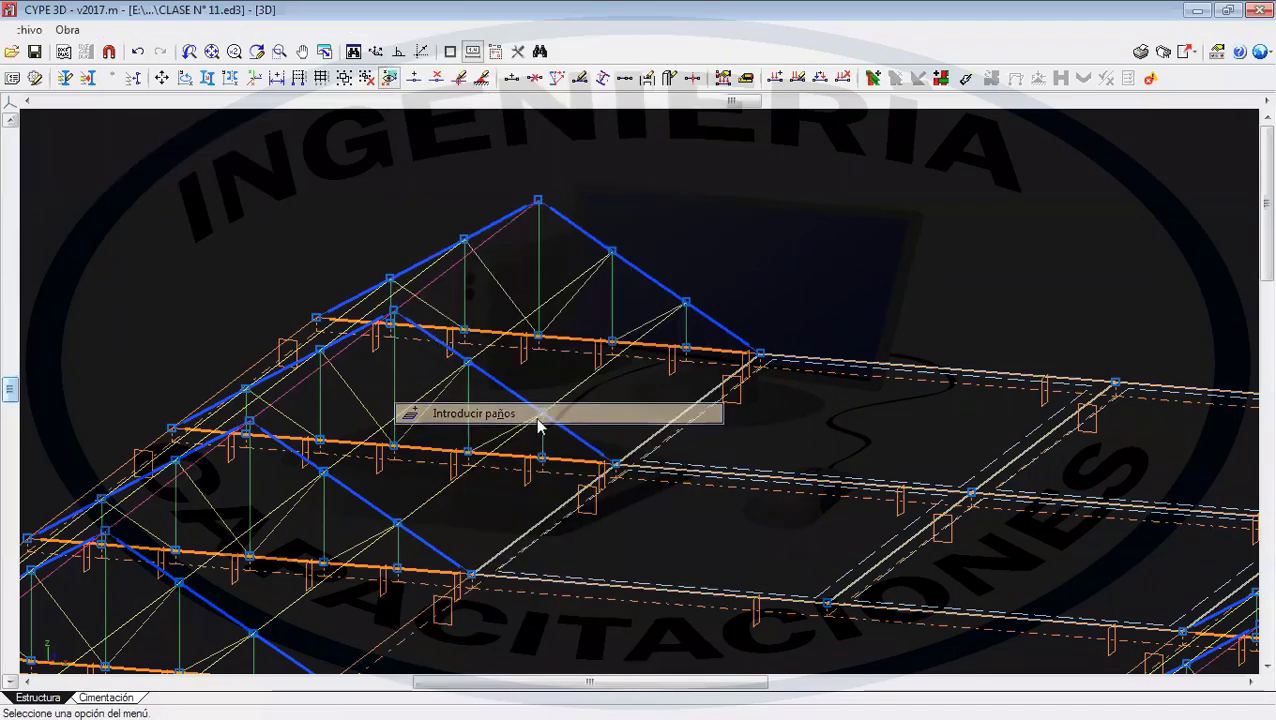
{"action": "scroll", "coordinate": [600, 370], "scroll_direction": "up", "scroll_amount": 1}
{"action": "scroll", "coordinate": [493, 241], "scroll_direction": "down", "scroll_amount": 1}
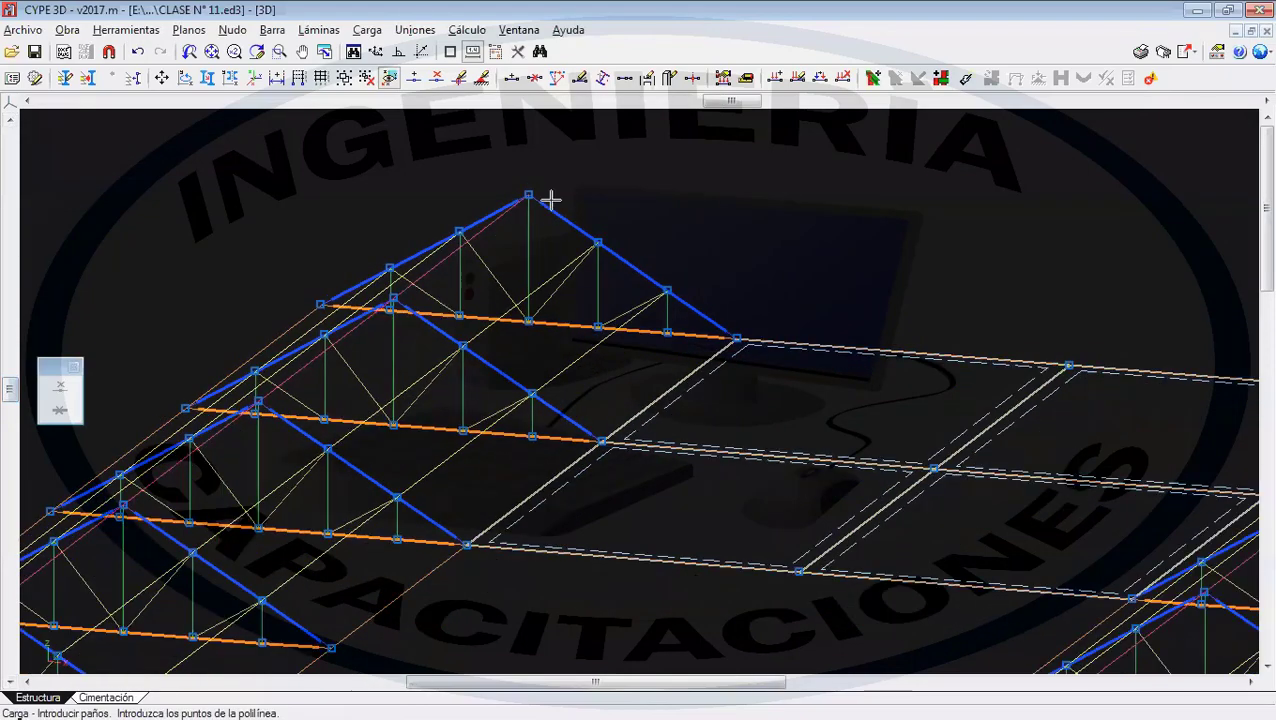
{"action": "scroll", "coordinate": [546, 194], "scroll_direction": "down", "scroll_amount": 1}
{"action": "scroll", "coordinate": [512, 226], "scroll_direction": "down", "scroll_amount": 1}
{"action": "middle_click_drag", "start_coordinate": [367, 398], "coordinate": [520, 296]}
{"action": "scroll", "coordinate": [307, 370], "scroll_direction": "up", "scroll_amount": 1}
{"action": "scroll", "coordinate": [255, 373], "scroll_direction": "up", "scroll_amount": 1}
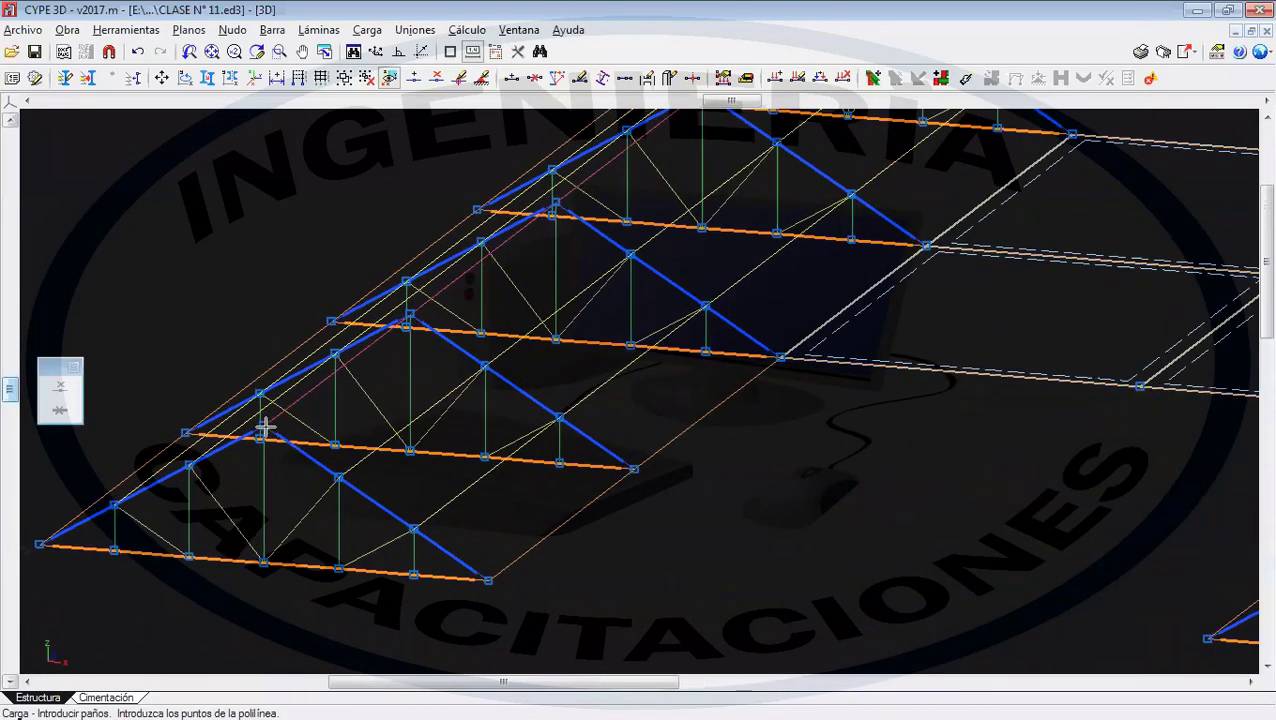
{"action": "left_click", "coordinate": [263, 426]}
{"action": "scroll", "coordinate": [426, 358], "scroll_direction": "down", "scroll_amount": 1}
{"action": "middle_click_drag", "start_coordinate": [426, 358], "coordinate": [270, 554]}
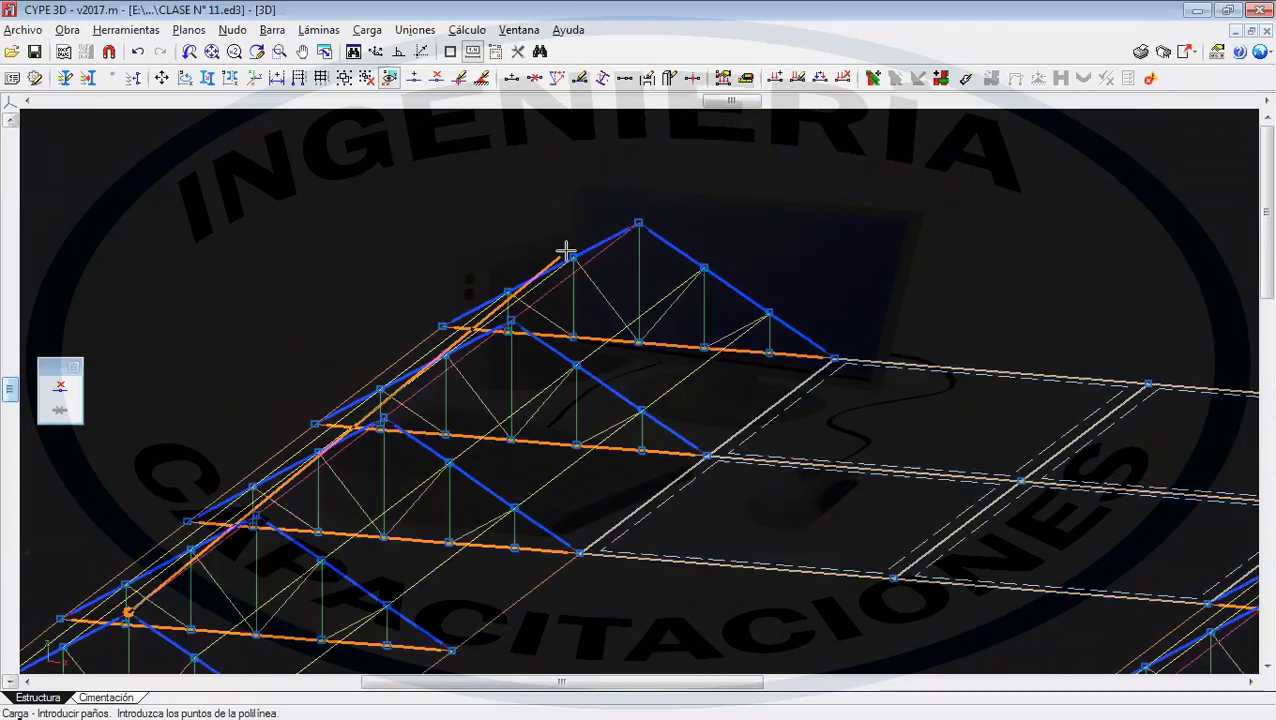
{"action": "left_click", "coordinate": [638, 222]}
{"action": "middle_click_drag", "start_coordinate": [827, 330], "coordinate": [846, 208]}
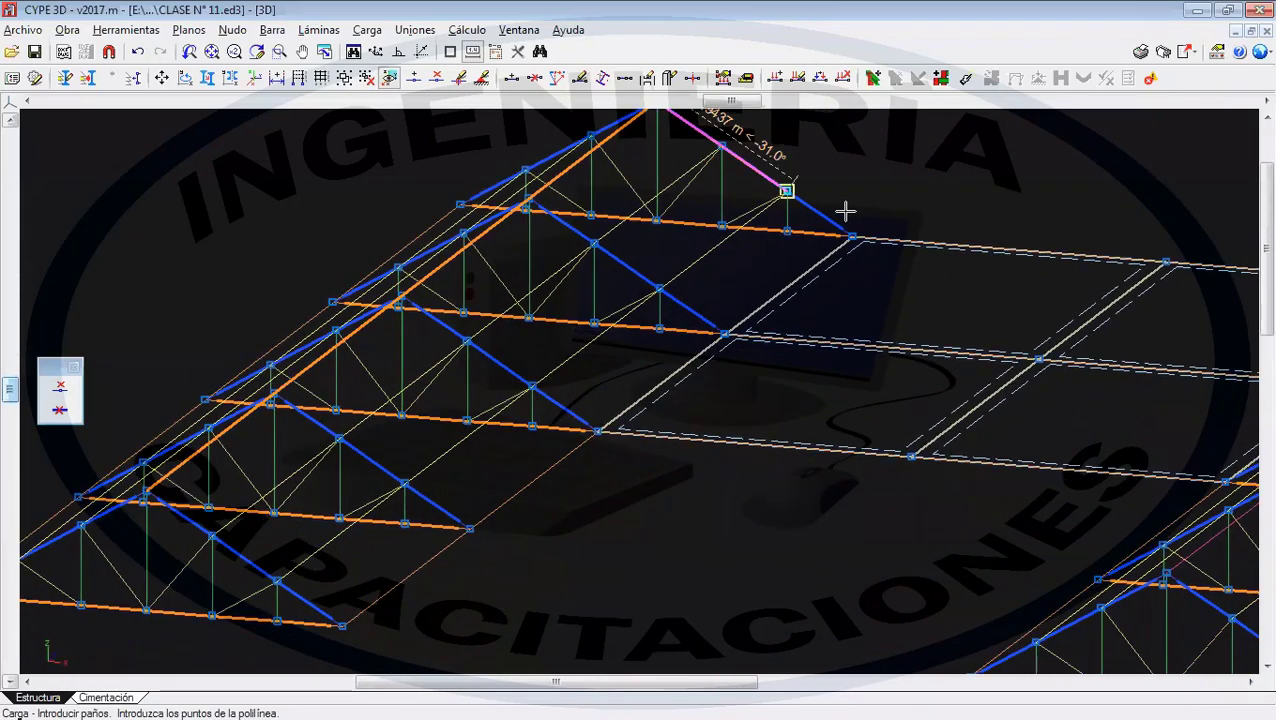
{"action": "left_click", "coordinate": [852, 236]}
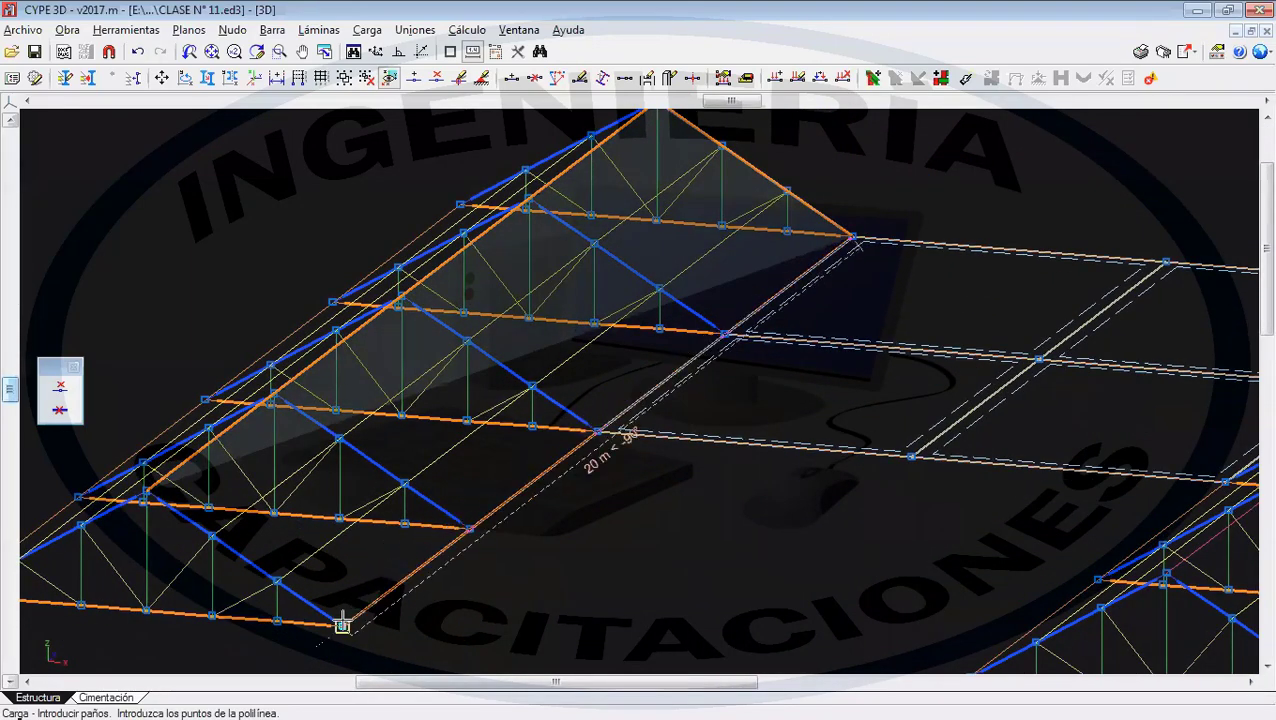
{"action": "left_click", "coordinate": [342, 623]}
{"action": "right_click", "coordinate": [342, 625]}
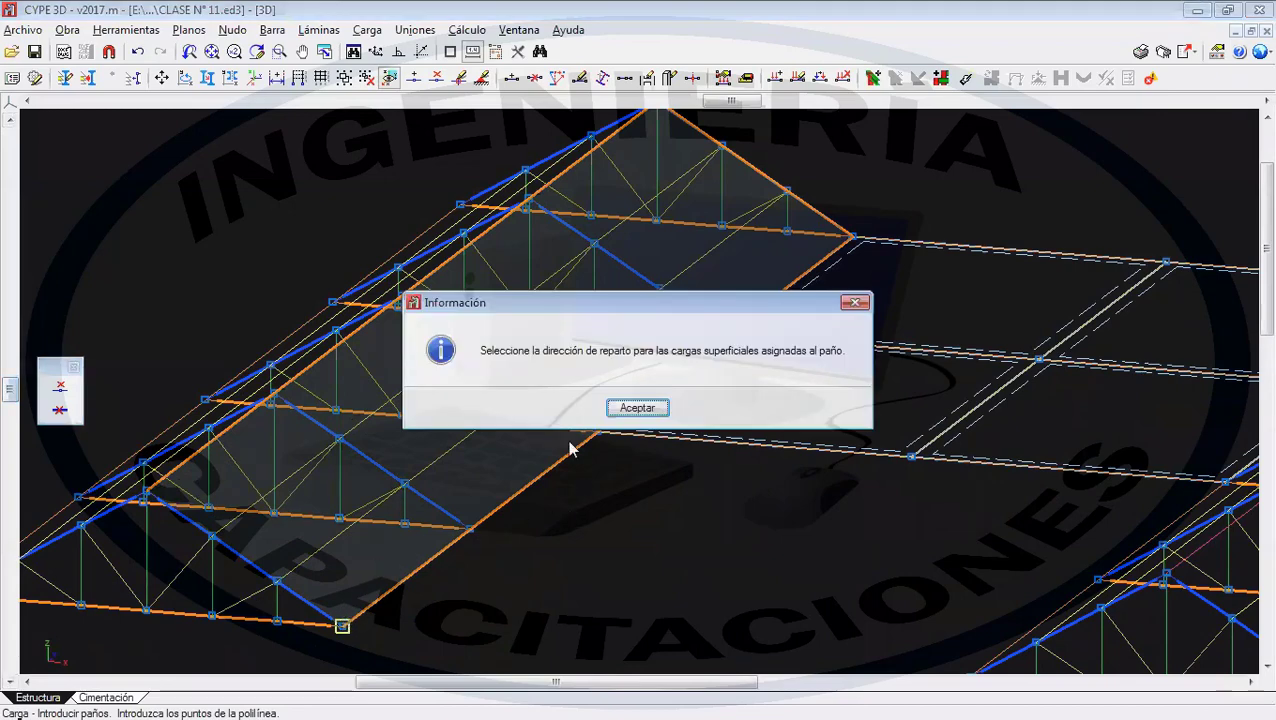
- Set the paño's surface load distribution direction along the roof slope, parallel to the trusses' sloping chords, without adding uniform panel loads
{"action": "left_click_drag", "start_coordinate": [610, 308], "coordinate": [797, 233]}
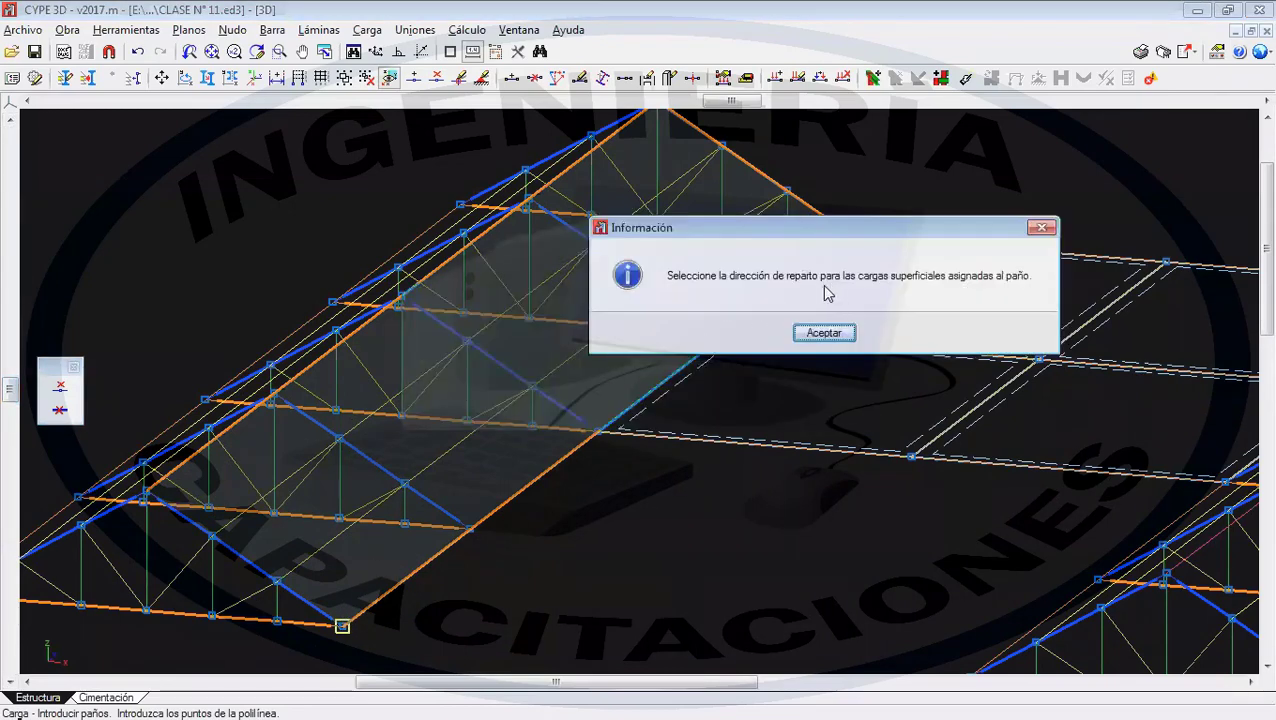
{"action": "left_click", "coordinate": [835, 336]}
{"action": "middle_click_drag", "start_coordinate": [843, 373], "coordinate": [771, 371]}
{"action": "scroll", "coordinate": [813, 399], "scroll_direction": "down", "scroll_amount": 2}
{"action": "middle_click_drag", "start_coordinate": [725, 332], "coordinate": [678, 374]}
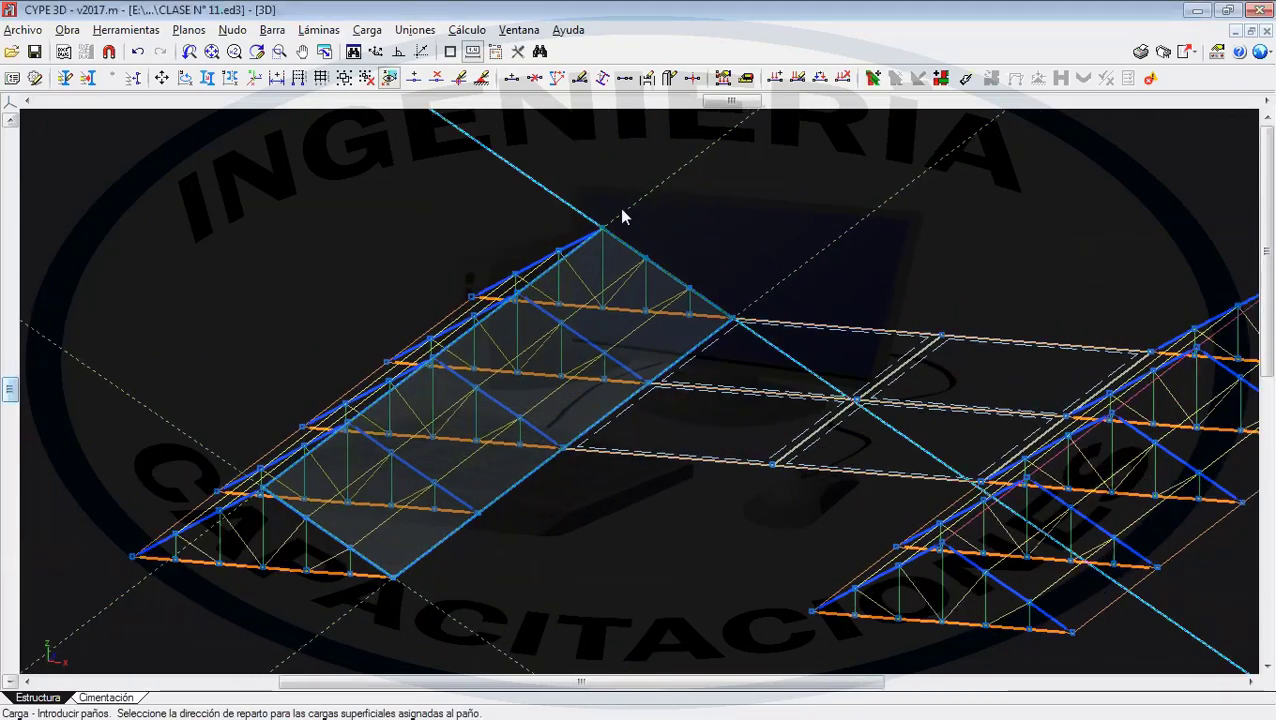
{"action": "scroll", "coordinate": [548, 196], "scroll_direction": "up", "scroll_amount": 3}
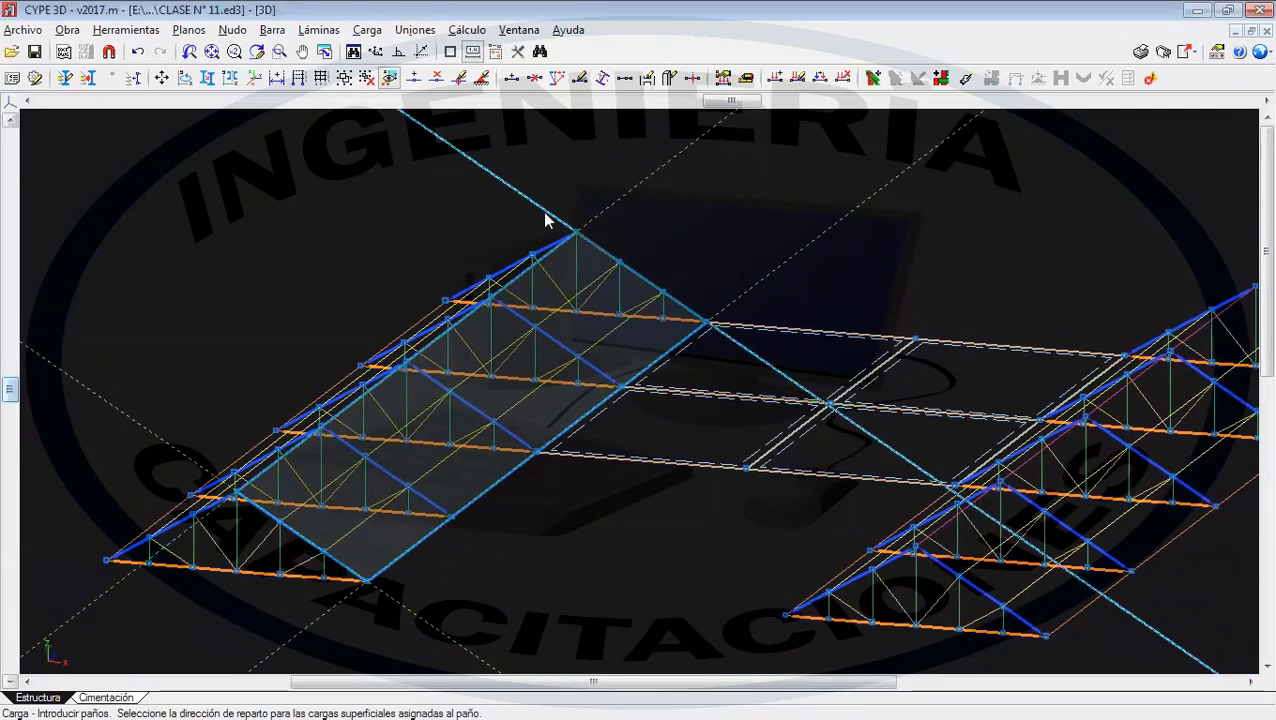
{"action": "scroll", "coordinate": [558, 210], "scroll_direction": "up", "scroll_amount": 2}
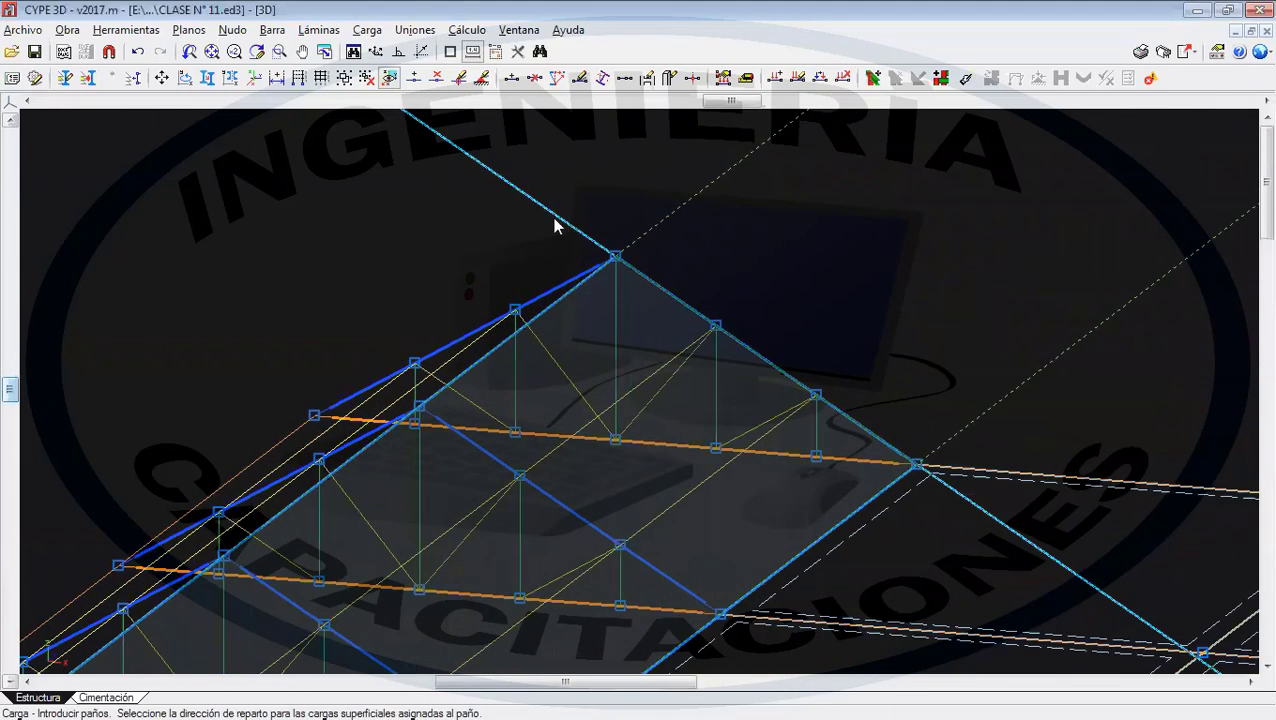
{"action": "left_click", "coordinate": [555, 213]}
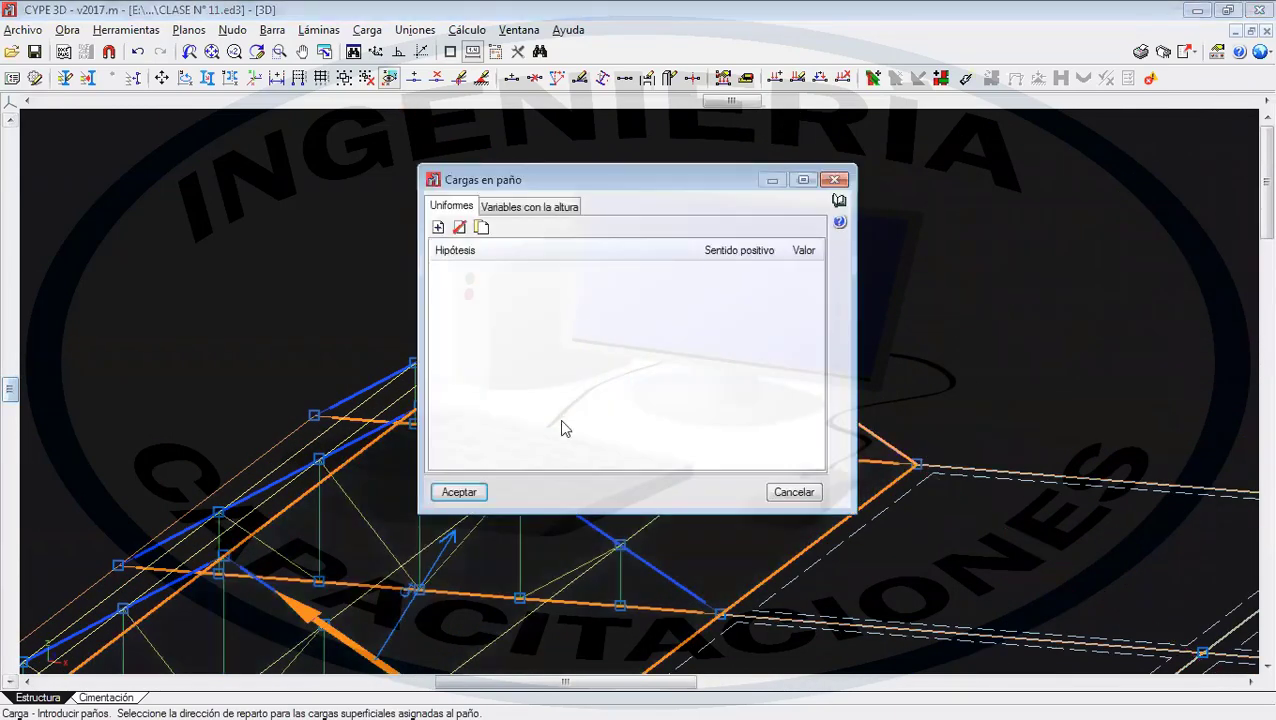
{"action": "left_click", "coordinate": [793, 491]}
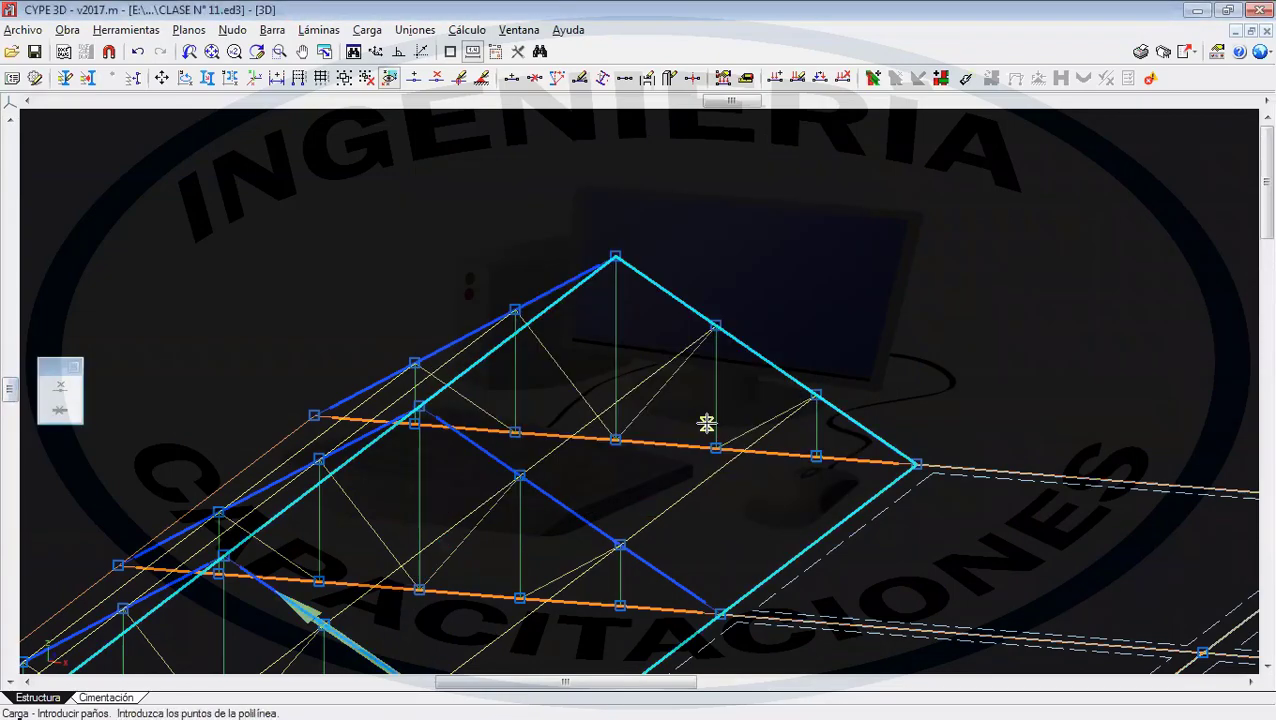
- Examine the load distribution arrow and the outline of the new paño on the roof slope
{"action": "scroll", "coordinate": [698, 415], "scroll_direction": "up", "scroll_amount": 2}
{"action": "scroll", "coordinate": [609, 375], "scroll_direction": "up", "scroll_amount": 4}
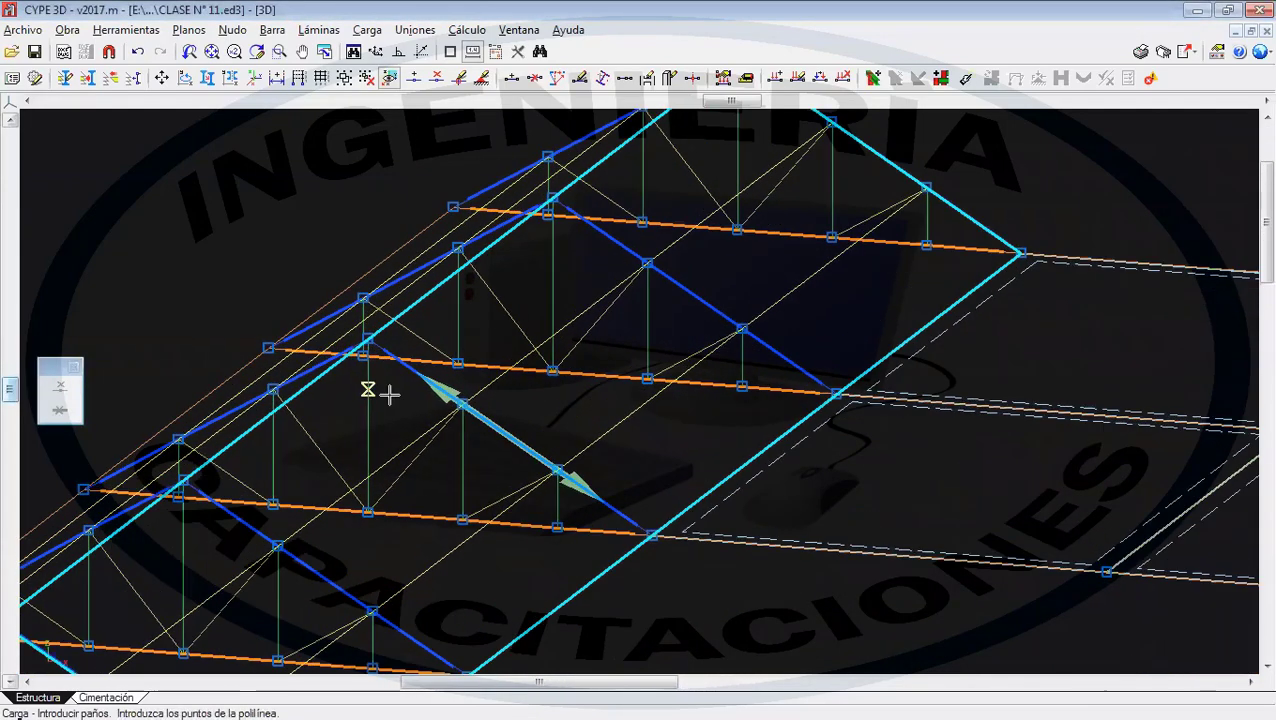
{"action": "scroll", "coordinate": [460, 390], "scroll_direction": "up", "scroll_amount": 4}
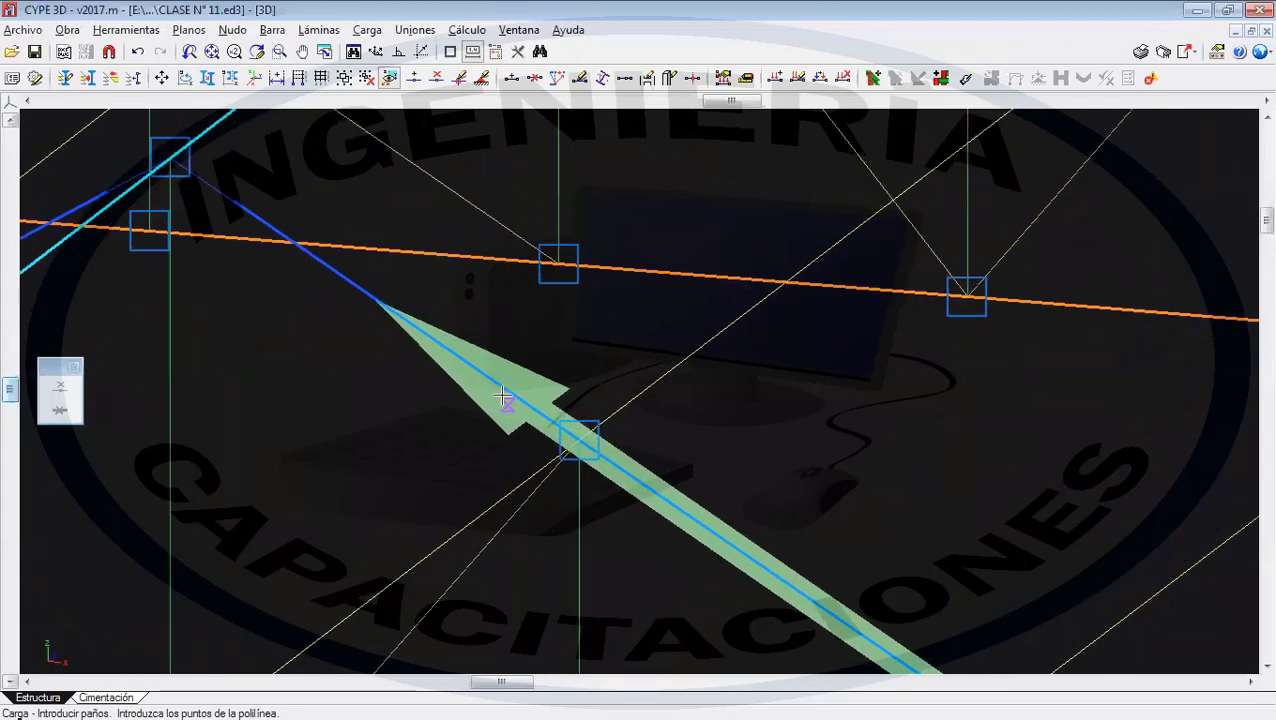
{"action": "scroll", "coordinate": [470, 375], "scroll_direction": "down", "scroll_amount": 3}
{"action": "scroll", "coordinate": [448, 357], "scroll_direction": "down", "scroll_amount": 2}
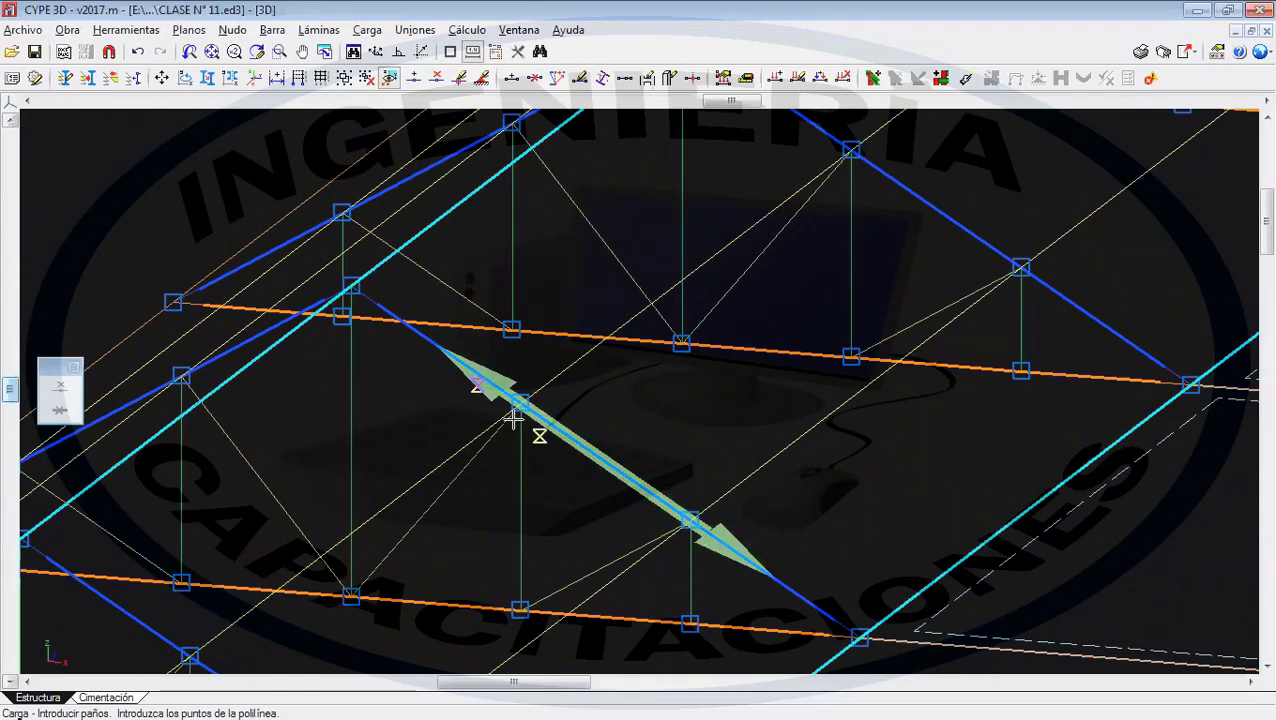
{"action": "scroll", "coordinate": [735, 493], "scroll_direction": "down", "scroll_amount": 2}
{"action": "scroll", "coordinate": [733, 491], "scroll_direction": "down", "scroll_amount": 5}
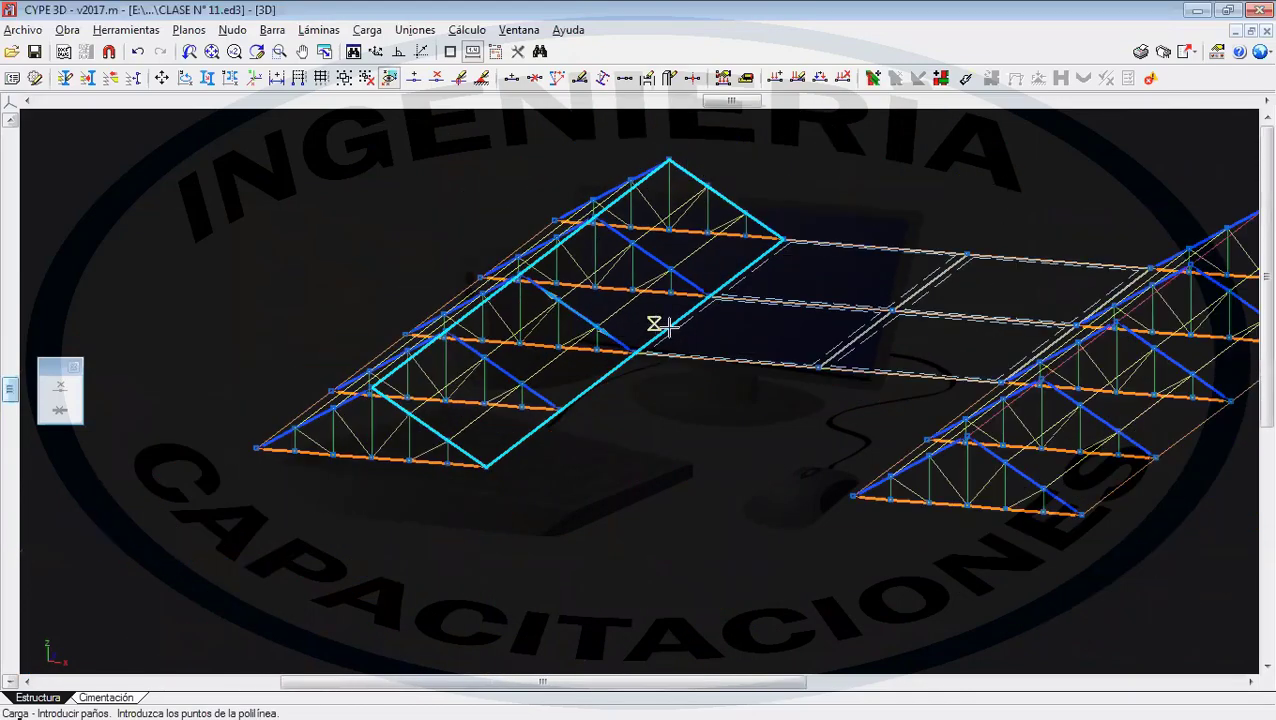
- Introduce a paño over the outer slope of the right-hand truss roof, through the front and rear ridge nodes and the rear and front eave nodes
{"action": "left_click", "coordinate": [381, 31]}
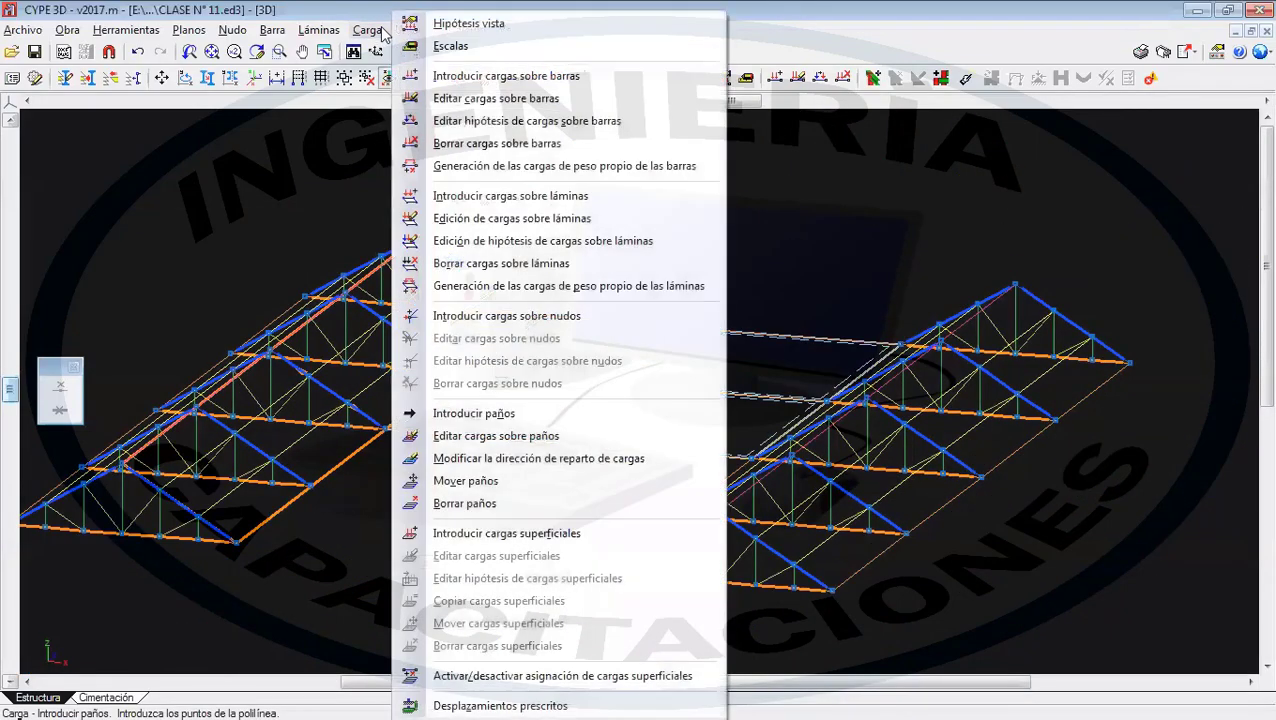
{"action": "left_click", "coordinate": [522, 415]}
{"action": "scroll", "coordinate": [535, 507], "scroll_direction": "up", "scroll_amount": 6}
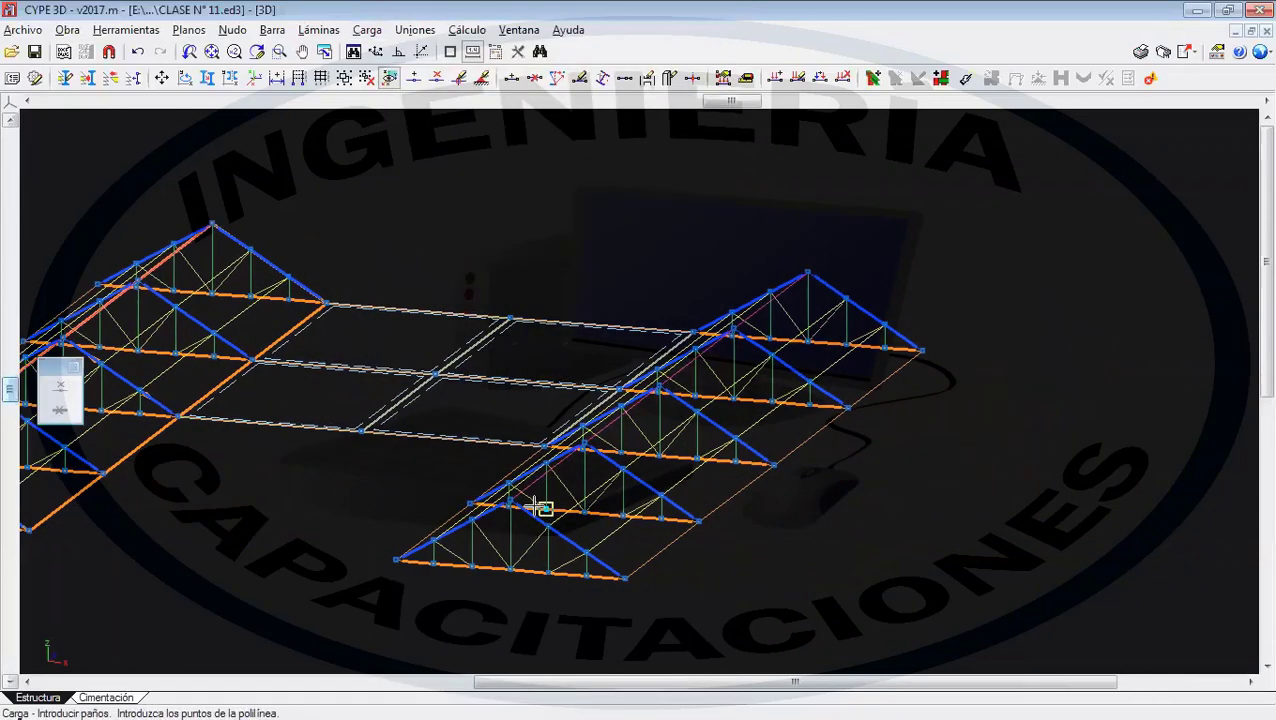
{"action": "scroll", "coordinate": [491, 494], "scroll_direction": "up", "scroll_amount": 1}
{"action": "left_click", "coordinate": [491, 494]}
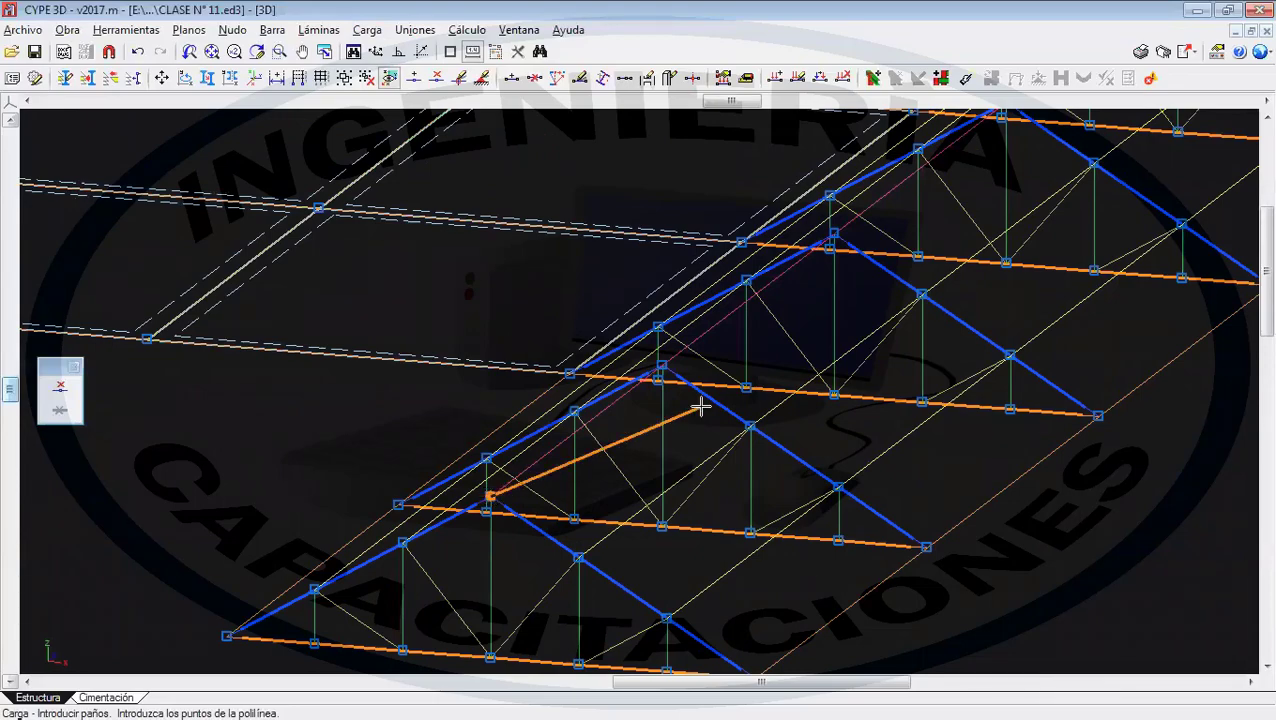
{"action": "scroll", "coordinate": [350, 567], "scroll_direction": "down", "scroll_amount": 3}
{"action": "left_click", "coordinate": [697, 241]}
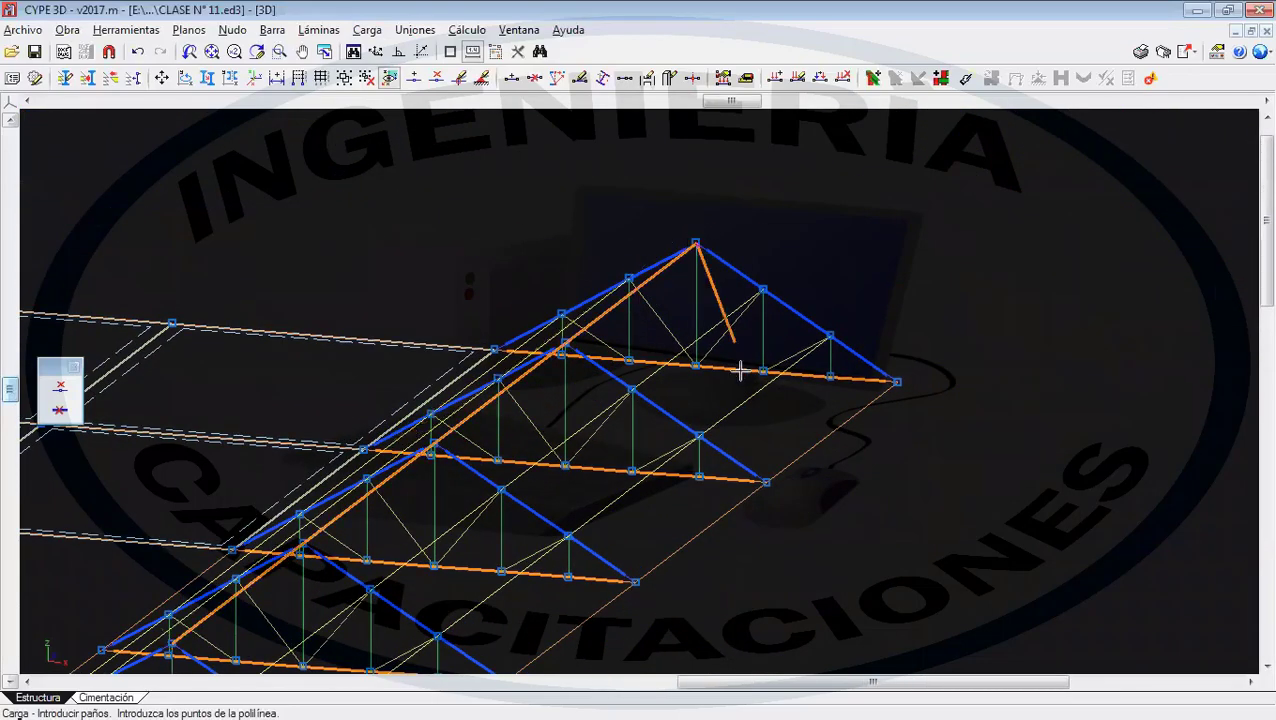
{"action": "scroll", "coordinate": [740, 364], "scroll_direction": "down", "scroll_amount": 1}
{"action": "middle_click_drag", "start_coordinate": [740, 364], "coordinate": [755, 222]}
{"action": "left_click", "coordinate": [876, 250]}
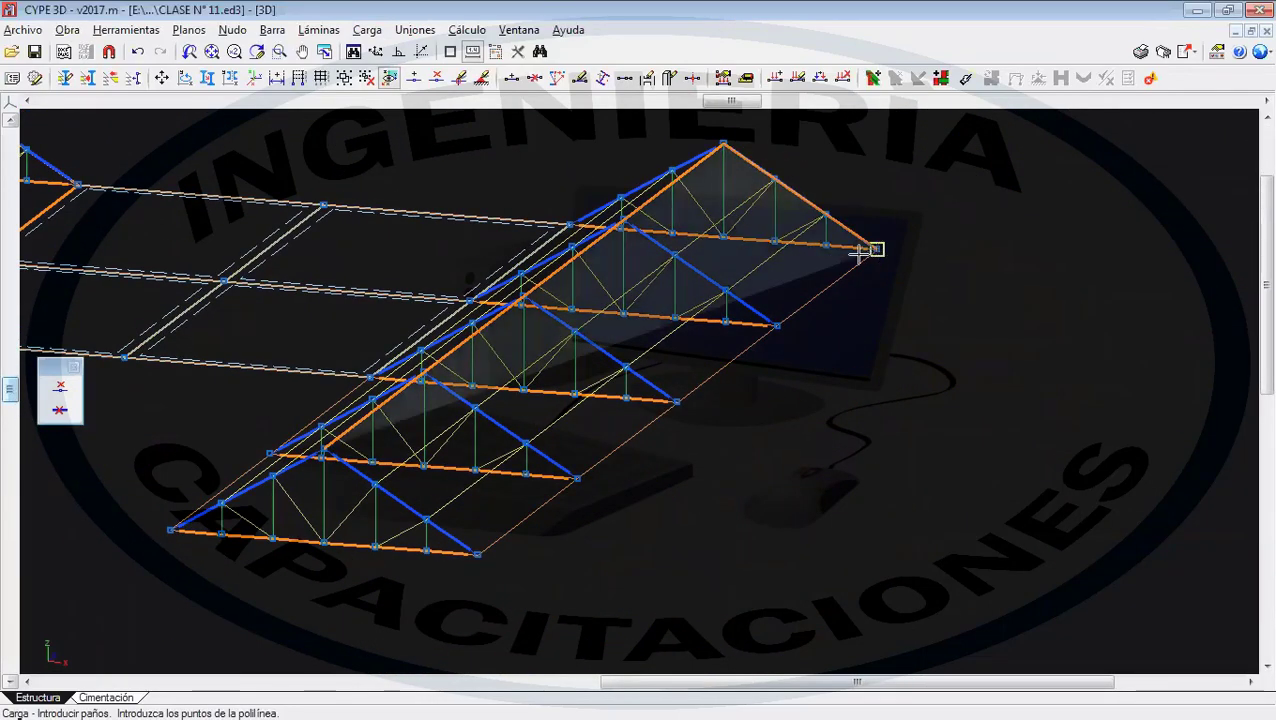
{"action": "left_click", "coordinate": [476, 555]}
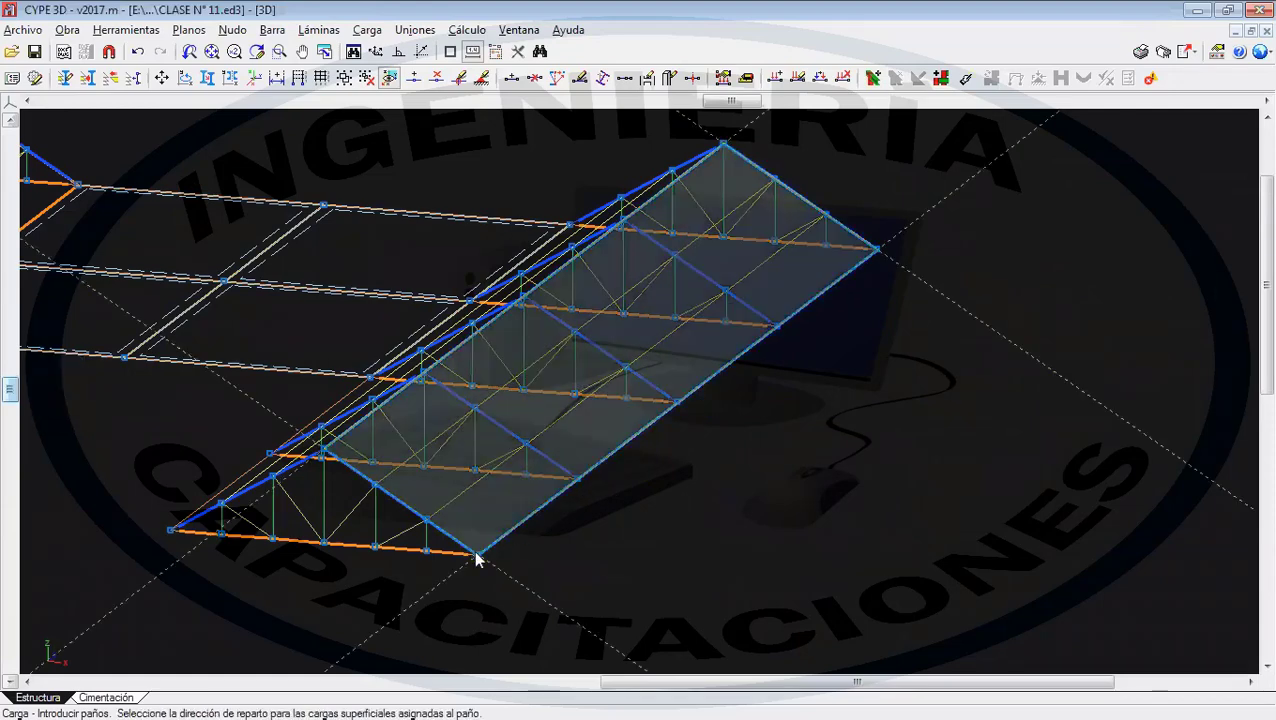
- Set the right-hand outer paño's load distribution direction along the roof slope, without adding panel loads, and check its distribution arrow
{"action": "scroll", "coordinate": [702, 514], "scroll_direction": "down", "scroll_amount": 1}
{"action": "middle_click_drag", "start_coordinate": [702, 514], "coordinate": [720, 560]}
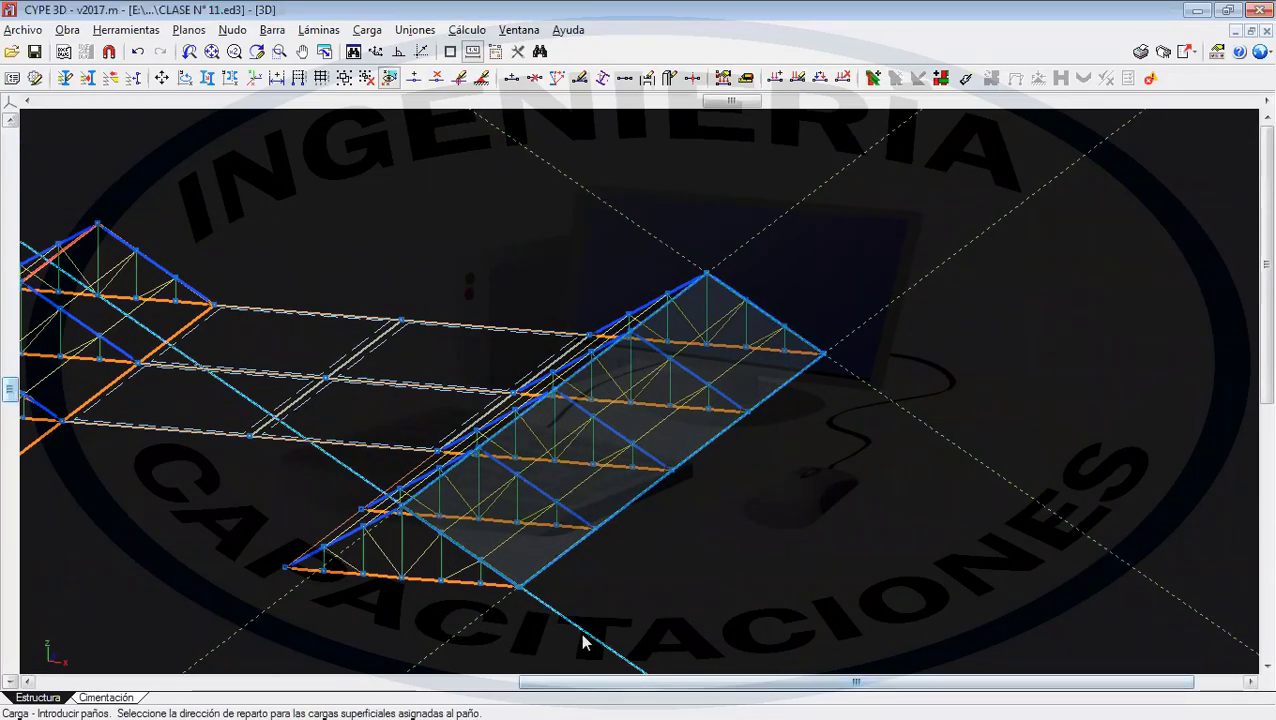
{"action": "left_click", "coordinate": [900, 421]}
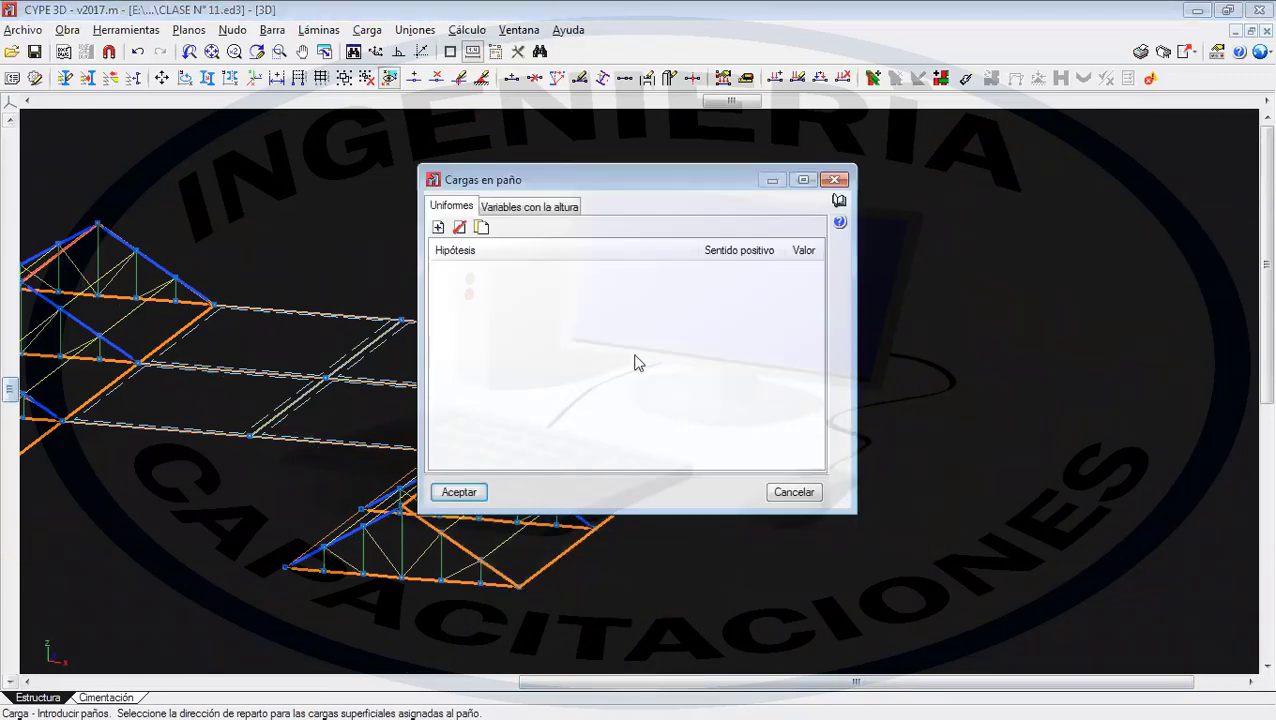
{"action": "left_click", "coordinate": [796, 492]}
{"action": "scroll", "coordinate": [608, 415], "scroll_direction": "up", "scroll_amount": 5}
{"action": "scroll", "coordinate": [609, 419], "scroll_direction": "up", "scroll_amount": 6}
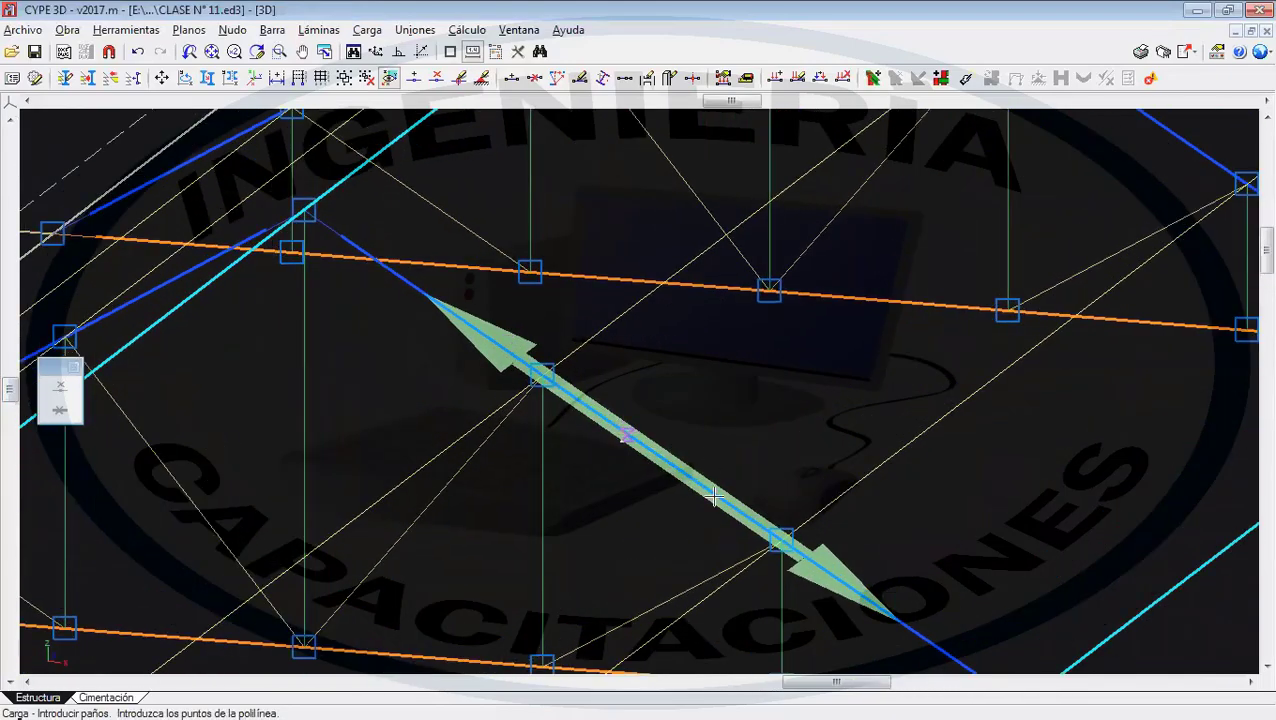
{"action": "scroll", "coordinate": [723, 513], "scroll_direction": "down", "scroll_amount": 6}
{"action": "scroll", "coordinate": [597, 545], "scroll_direction": "down", "scroll_amount": 6}
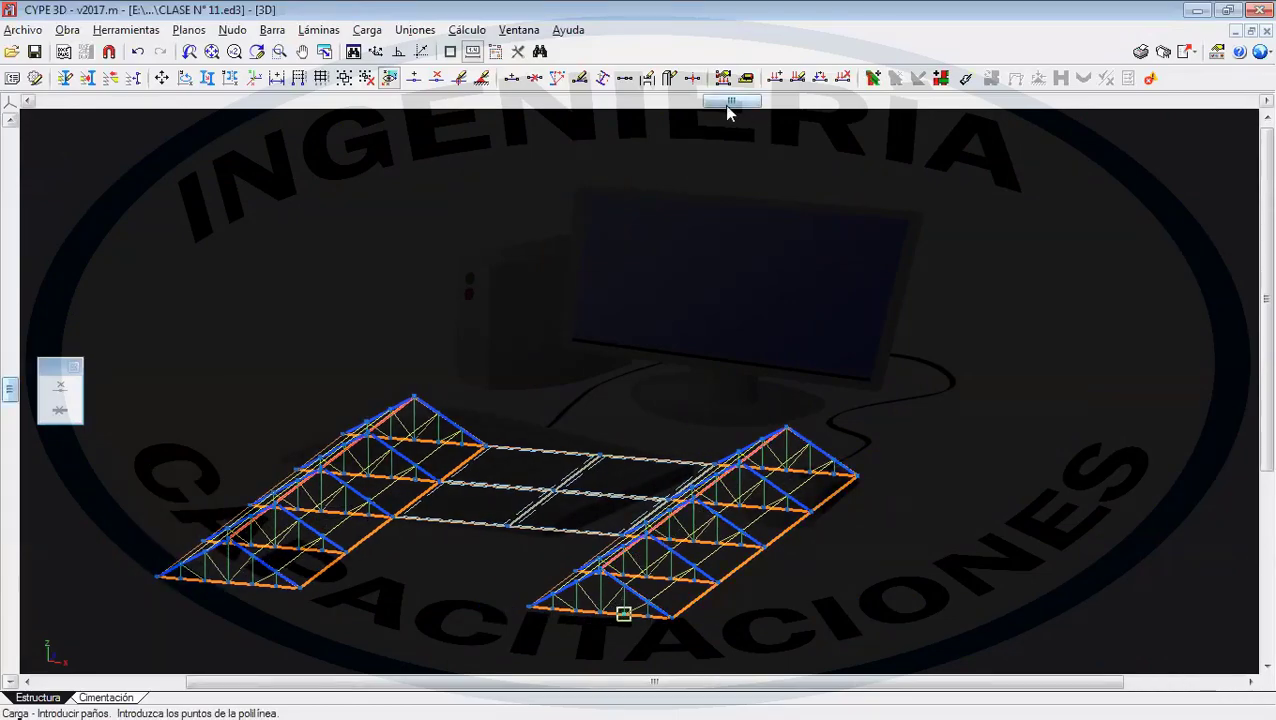
- Introduce a paño over the slab-side slope of the right-hand truss roof, through the rear and front eave nodes and the front and rear ridge nodes
{"action": "left_click_drag", "start_coordinate": [726, 101], "coordinate": [510, 95]}
{"action": "scroll", "coordinate": [612, 401], "scroll_direction": "up", "scroll_amount": 5}
{"action": "middle_click_drag", "start_coordinate": [613, 402], "coordinate": [669, 374]}
{"action": "scroll", "coordinate": [778, 496], "scroll_direction": "up", "scroll_amount": 5}
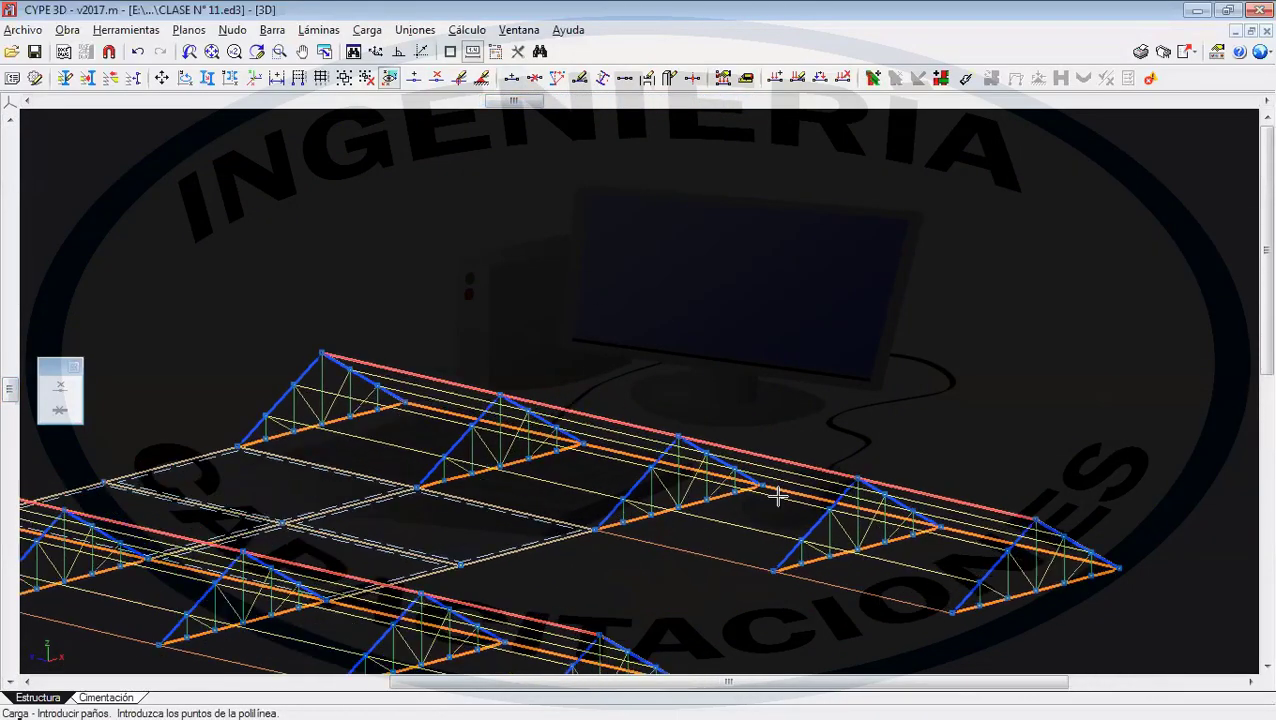
{"action": "middle_click_drag", "start_coordinate": [695, 558], "coordinate": [971, 555]}
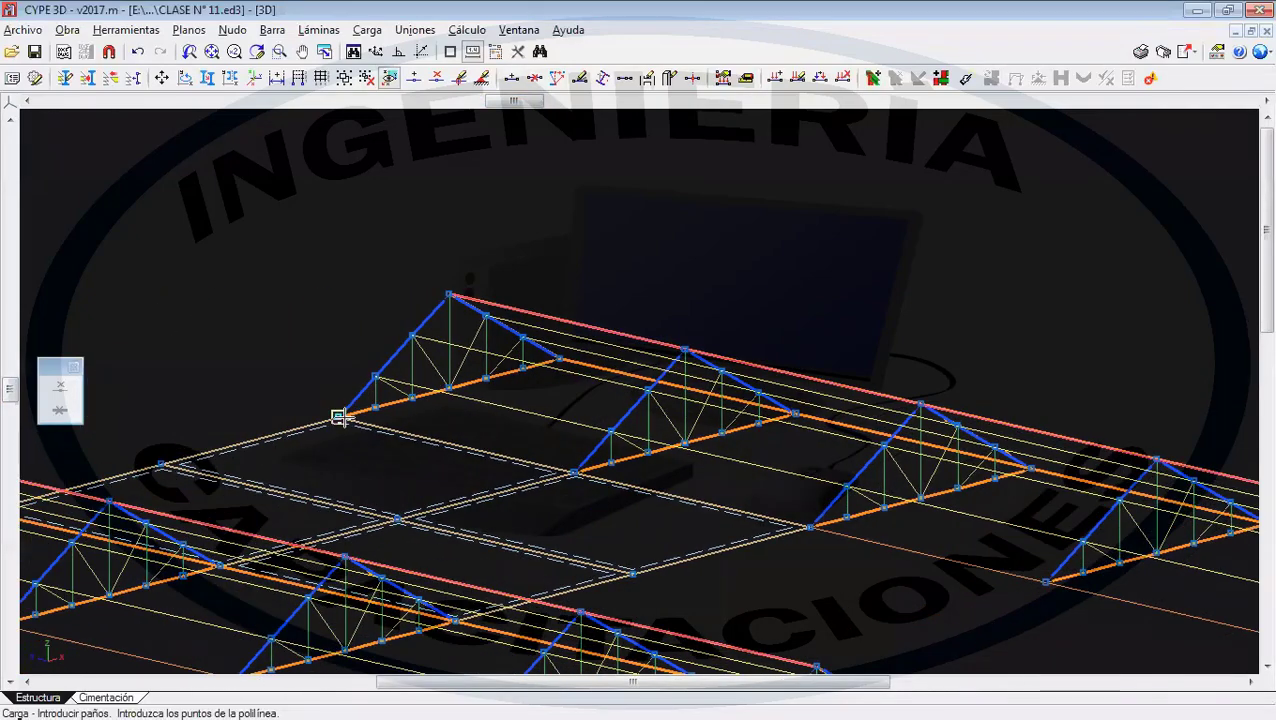
{"action": "left_click", "coordinate": [338, 417]}
{"action": "scroll", "coordinate": [629, 472], "scroll_direction": "down", "scroll_amount": 1}
{"action": "middle_click_drag", "start_coordinate": [629, 472], "coordinate": [445, 393]}
{"action": "middle_click_drag", "start_coordinate": [1013, 538], "coordinate": [931, 517]}
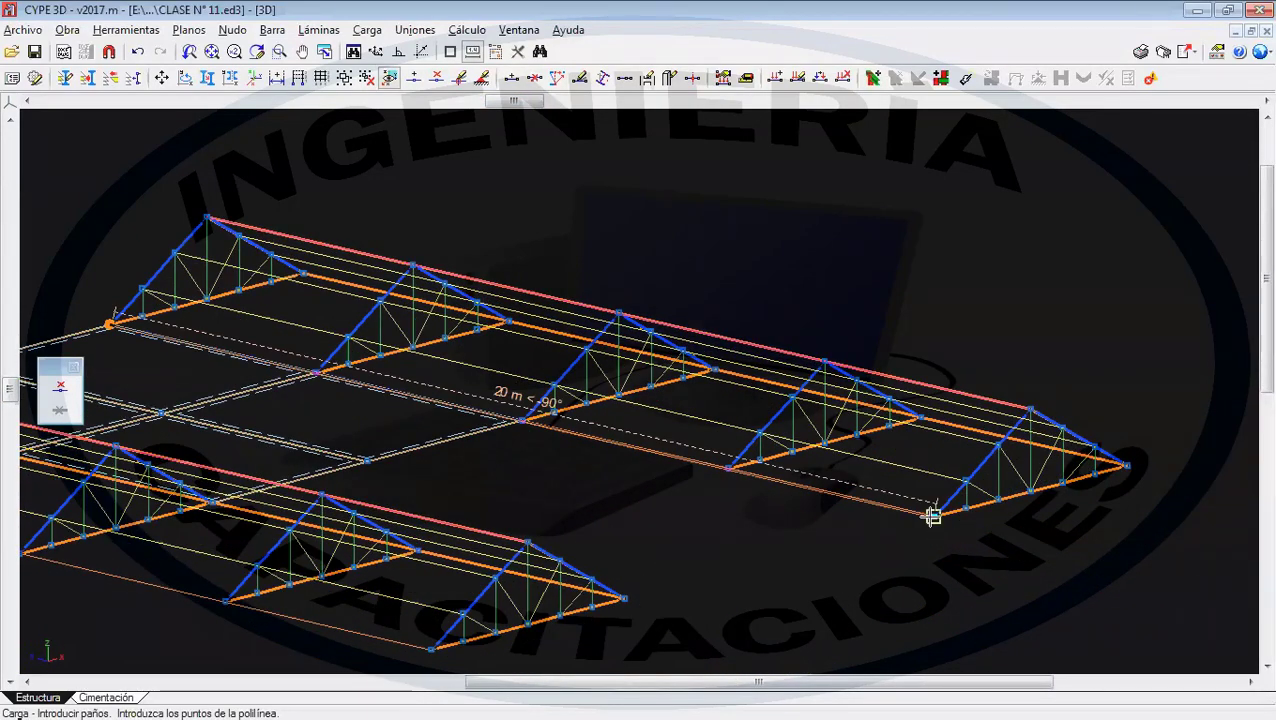
{"action": "left_click", "coordinate": [931, 517]}
{"action": "left_click", "coordinate": [1031, 408]}
{"action": "middle_click_drag", "start_coordinate": [675, 384], "coordinate": [1097, 596]}
{"action": "left_click", "coordinate": [622, 421]}
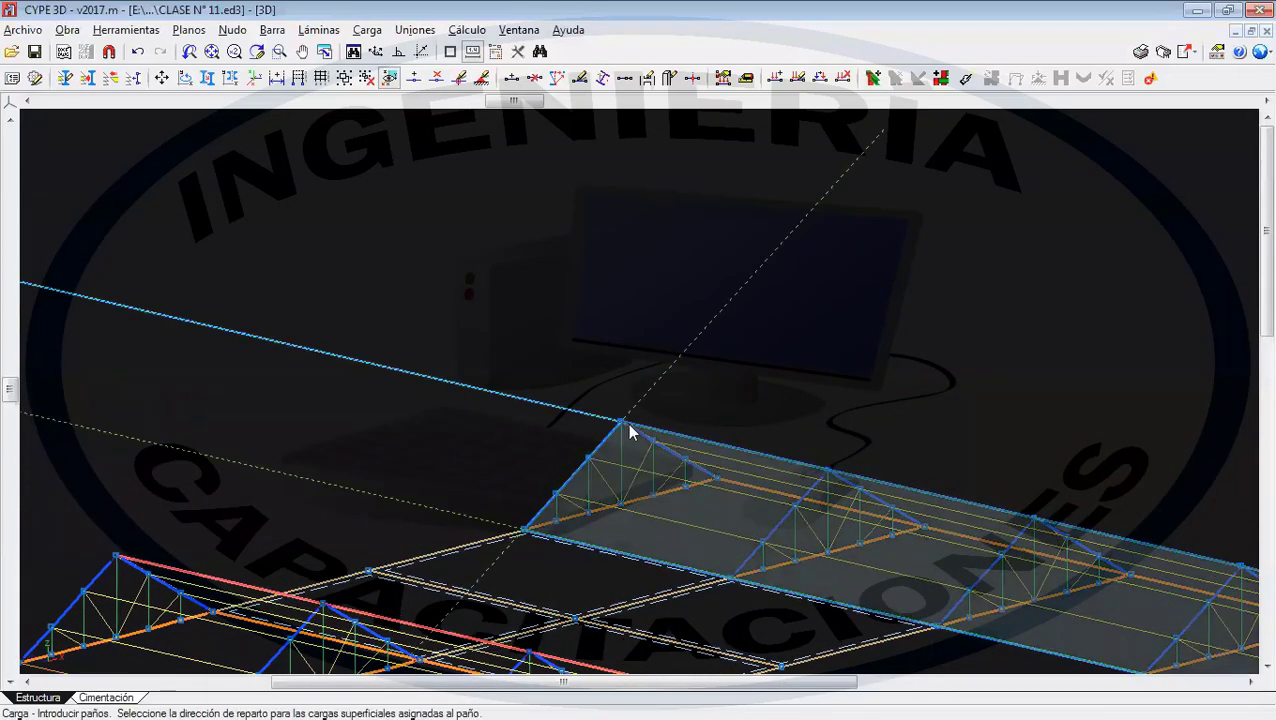
- Set the right-hand slab-side paño's load distribution direction parallel to the sloping chords, leave its panel loads empty, and check its arrow
{"action": "left_click", "coordinate": [689, 346]}
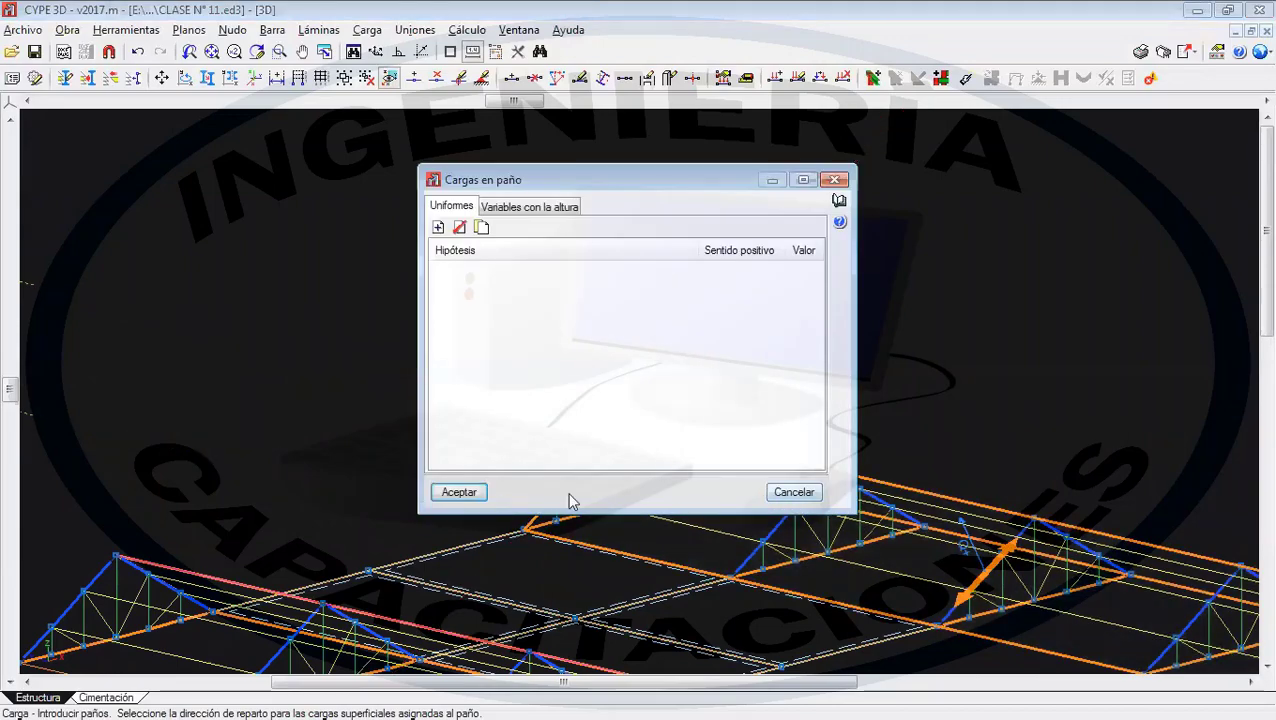
{"action": "left_click", "coordinate": [459, 492]}
{"action": "middle_click_drag", "start_coordinate": [612, 490], "coordinate": [880, 512]}
{"action": "scroll", "coordinate": [920, 447], "scroll_direction": "up", "scroll_amount": 6}
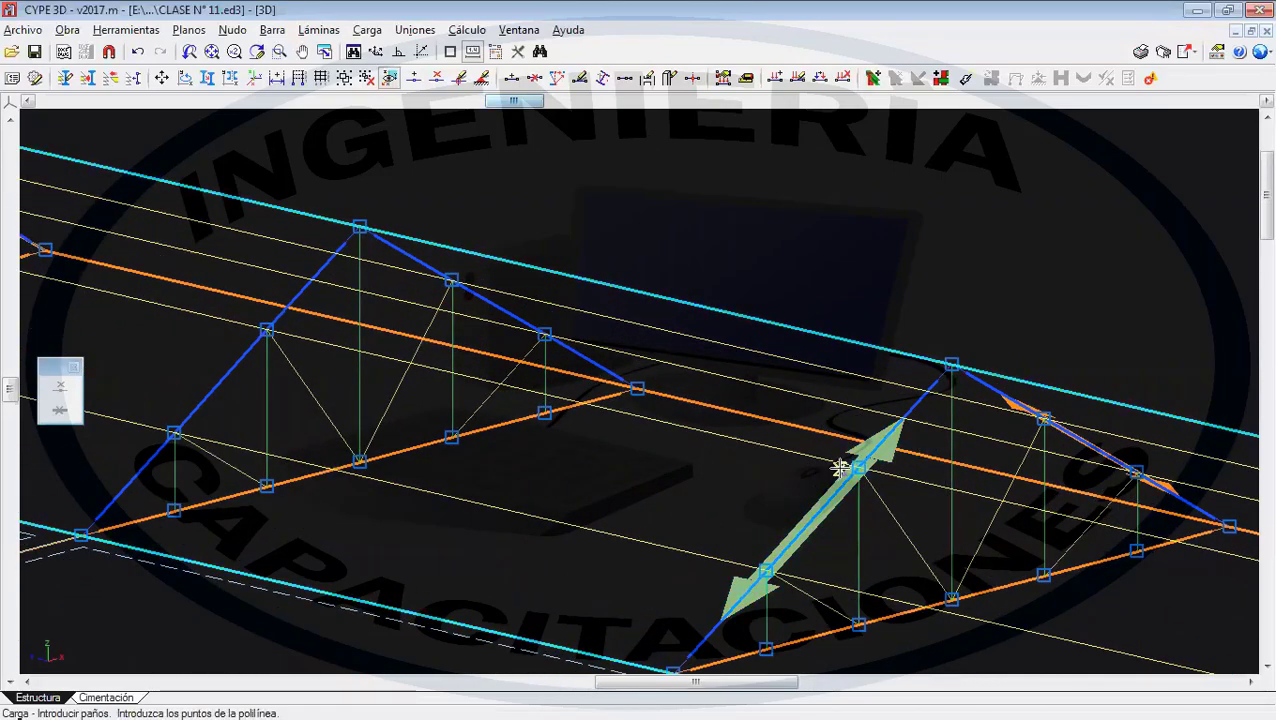
{"action": "scroll", "coordinate": [820, 497], "scroll_direction": "down", "scroll_amount": 2}
{"action": "scroll", "coordinate": [726, 515], "scroll_direction": "down", "scroll_amount": 4}
{"action": "scroll", "coordinate": [299, 484], "scroll_direction": "up", "scroll_amount": 4}
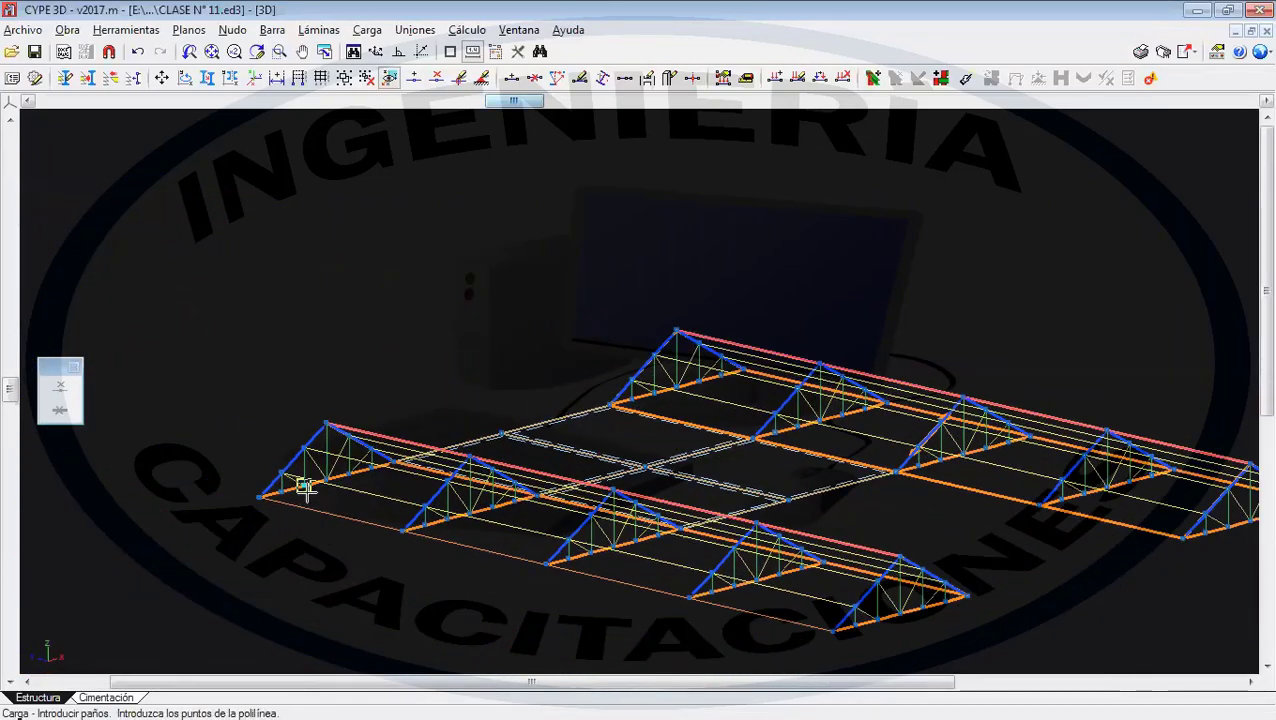
- Introduce a paño over the outer slope of the left-hand truss roof, through the rear and front eave nodes and the front and rear ridge nodes
{"action": "scroll", "coordinate": [250, 497], "scroll_direction": "down", "scroll_amount": 2}
{"action": "left_click", "coordinate": [250, 497]}
{"action": "scroll", "coordinate": [1011, 601], "scroll_direction": "up", "scroll_amount": 3}
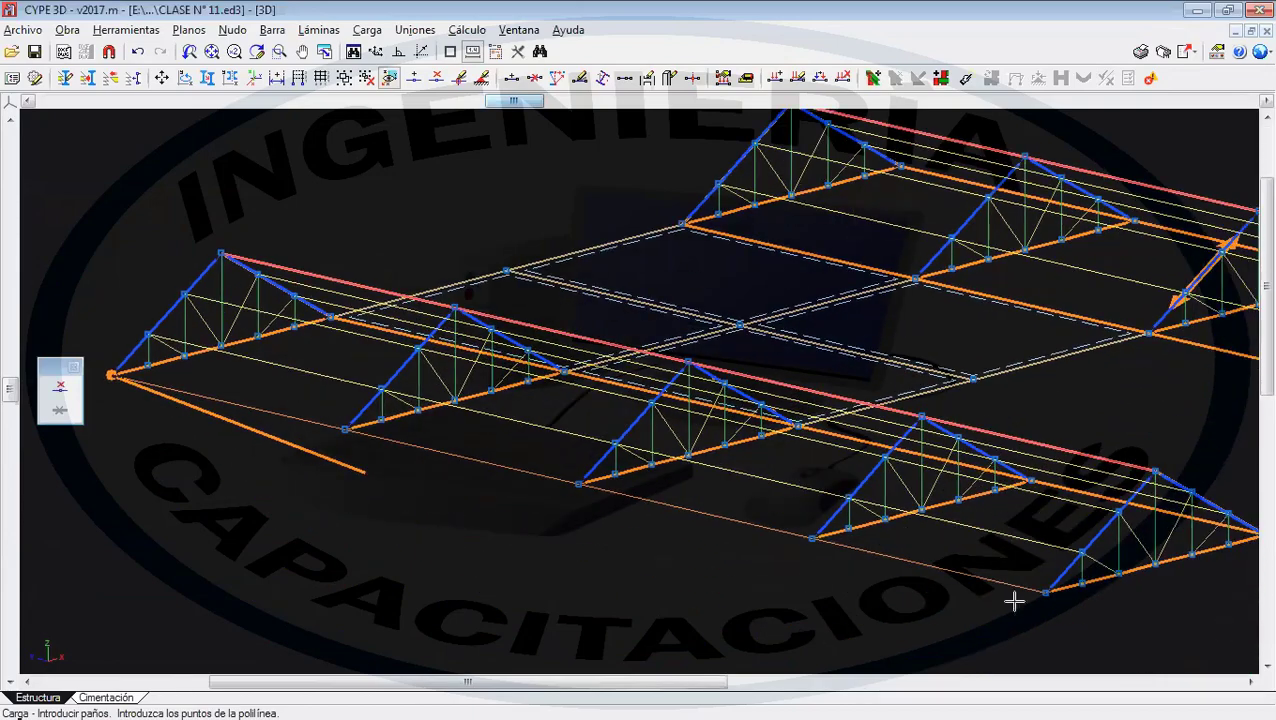
{"action": "left_click", "coordinate": [1021, 577]}
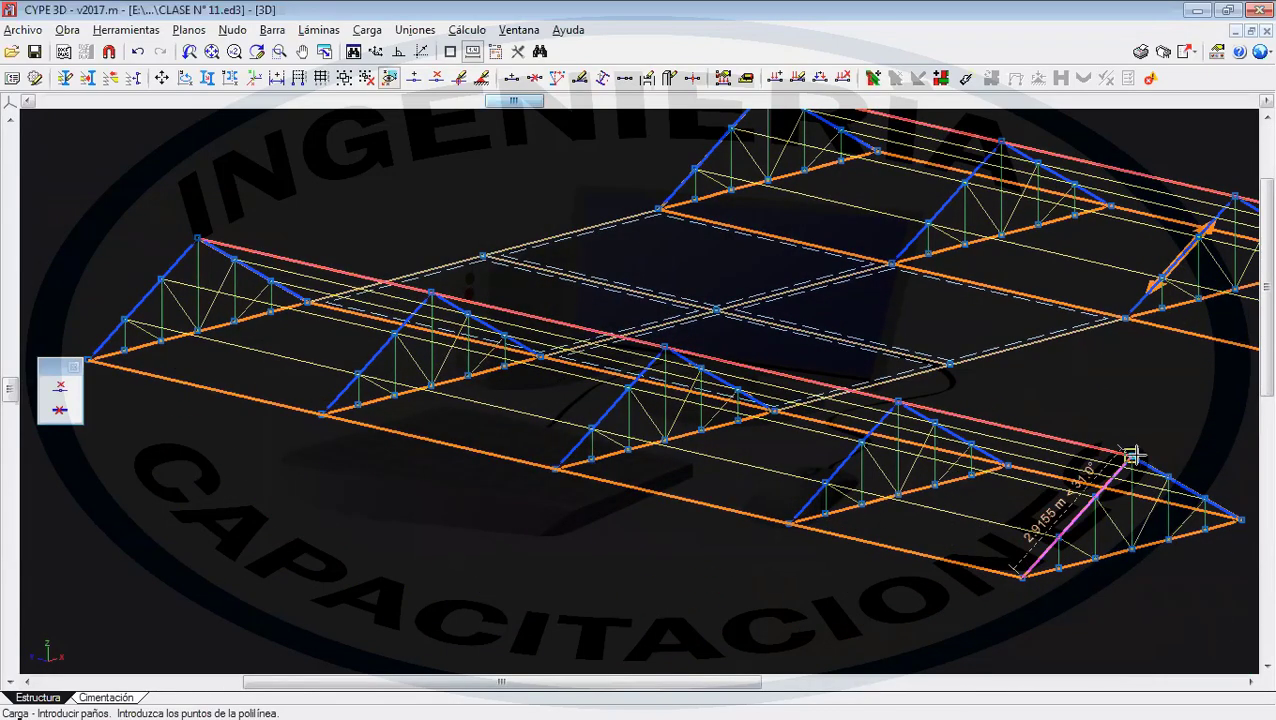
{"action": "left_click", "coordinate": [1130, 457]}
{"action": "scroll", "coordinate": [822, 513], "scroll_direction": "down", "scroll_amount": 2}
{"action": "scroll", "coordinate": [612, 476], "scroll_direction": "up", "scroll_amount": 2}
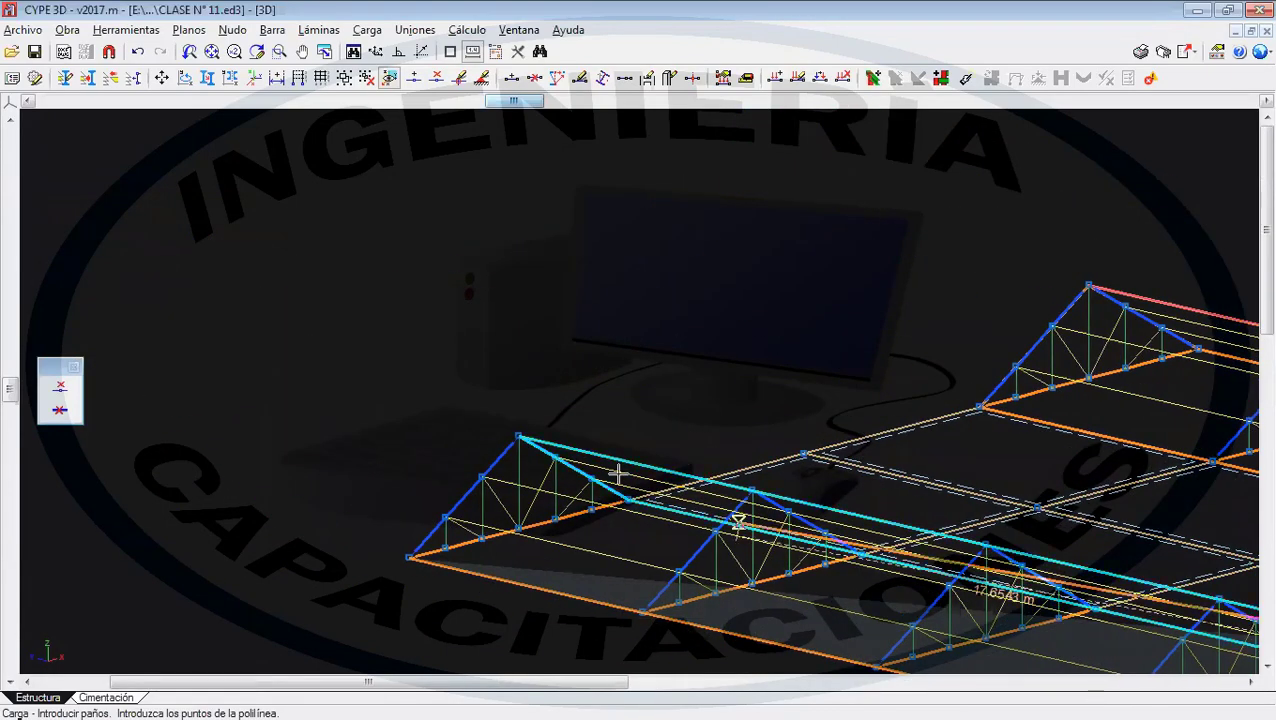
{"action": "left_click", "coordinate": [519, 435]}
{"action": "right_click", "coordinate": [519, 435]}
- Set the left-hand outer paño's load distribution direction along the roof slope with no panel loads, and check its distribution arrow
{"action": "scroll", "coordinate": [524, 440], "scroll_direction": "down", "scroll_amount": 3}
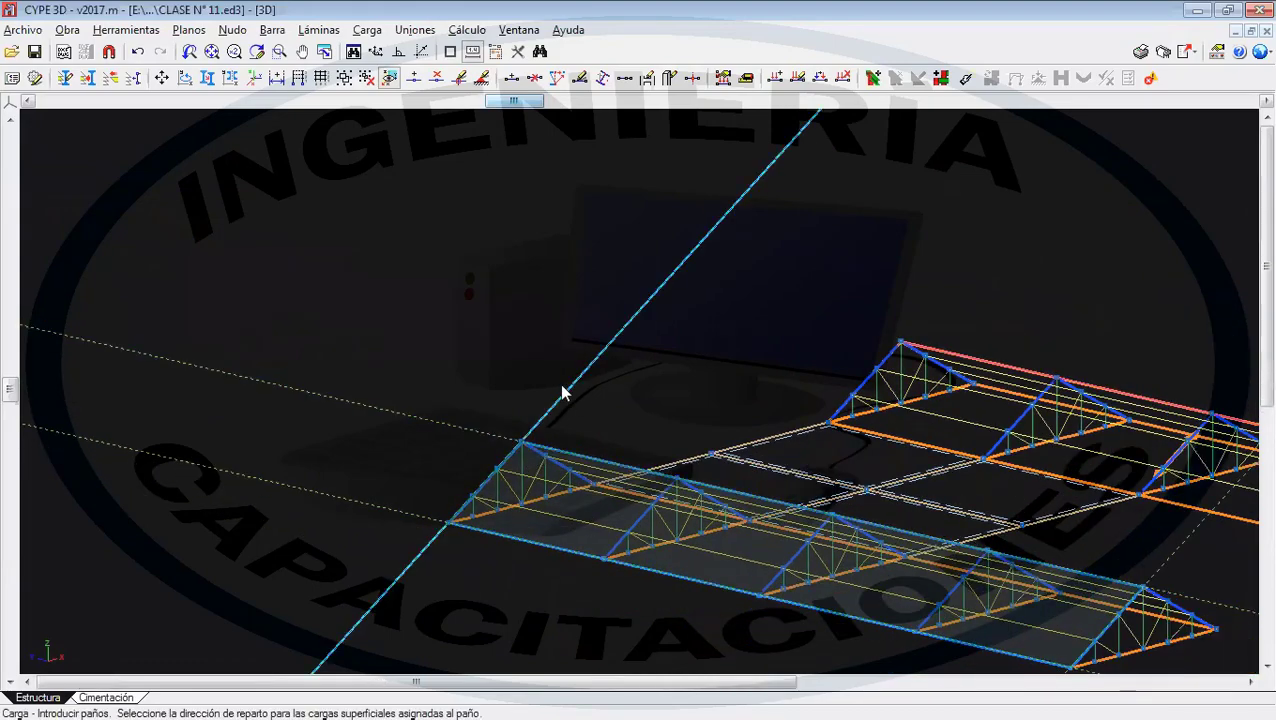
{"action": "left_click", "coordinate": [562, 396]}
{"action": "left_click", "coordinate": [458, 491]}
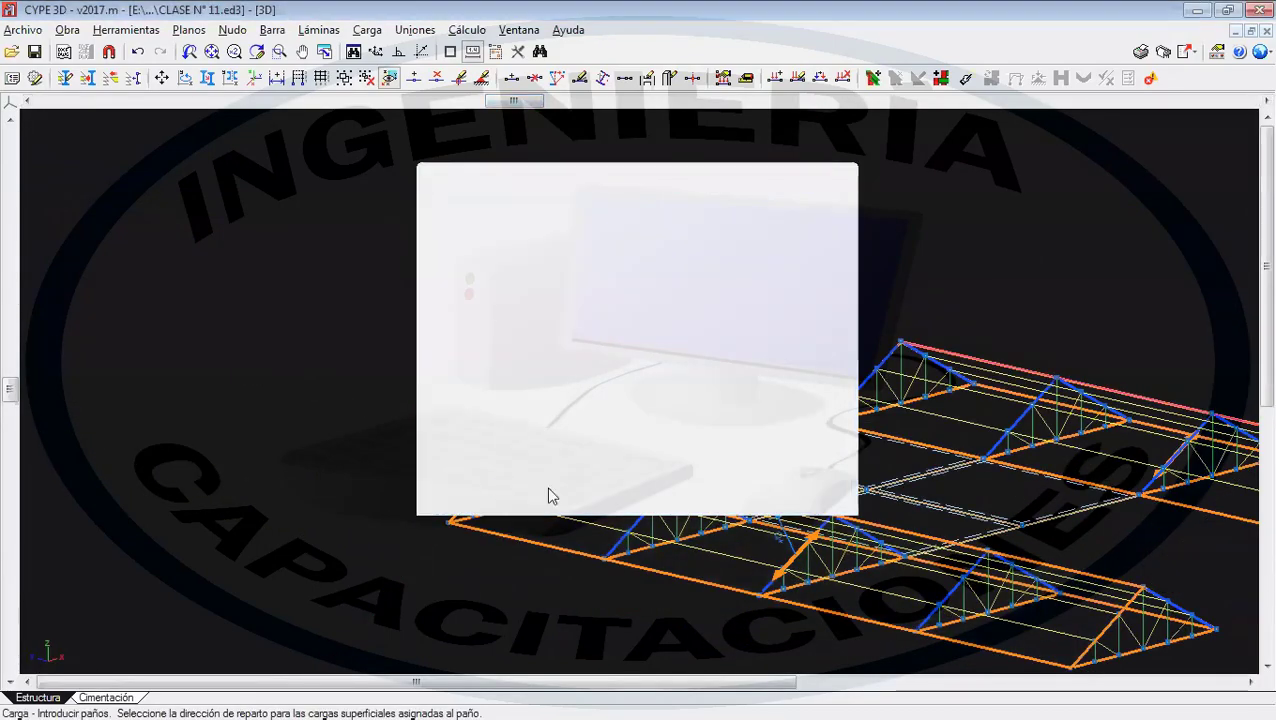
{"action": "scroll", "coordinate": [740, 555], "scroll_direction": "up", "scroll_amount": 5}
{"action": "scroll", "coordinate": [840, 512], "scroll_direction": "up", "scroll_amount": 6}
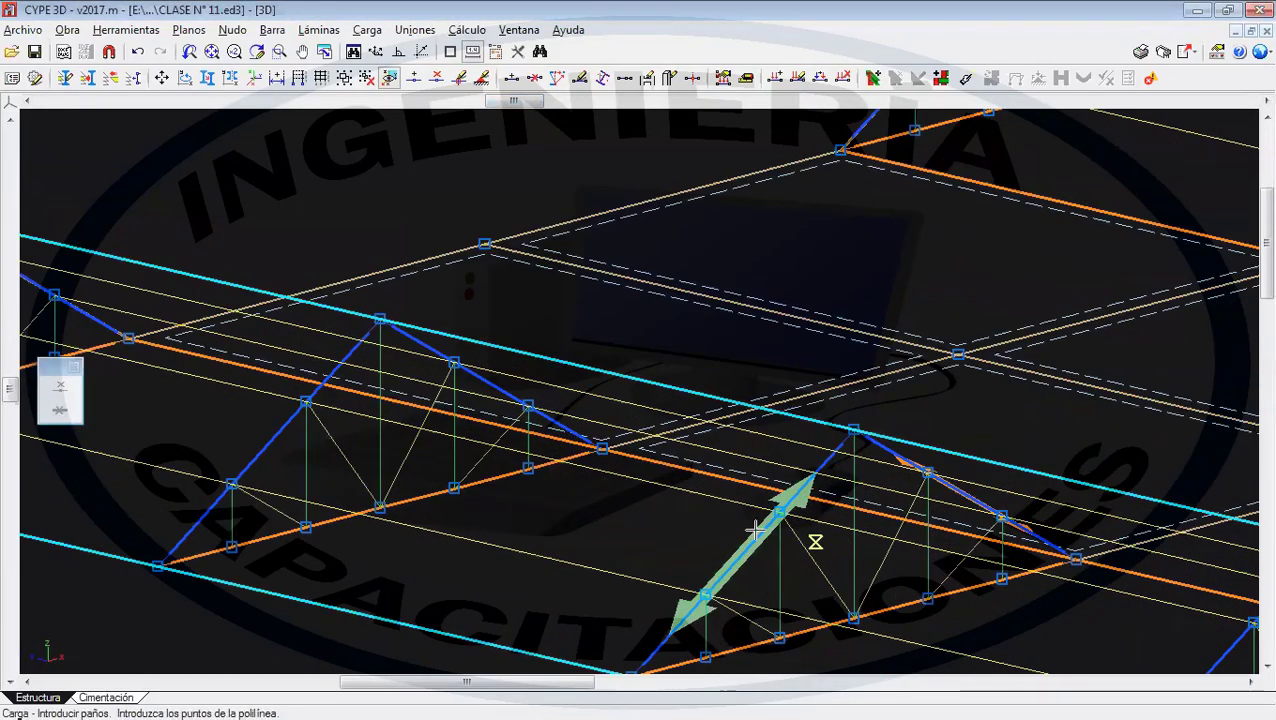
{"action": "scroll", "coordinate": [840, 512], "scroll_direction": "down", "scroll_amount": 10}
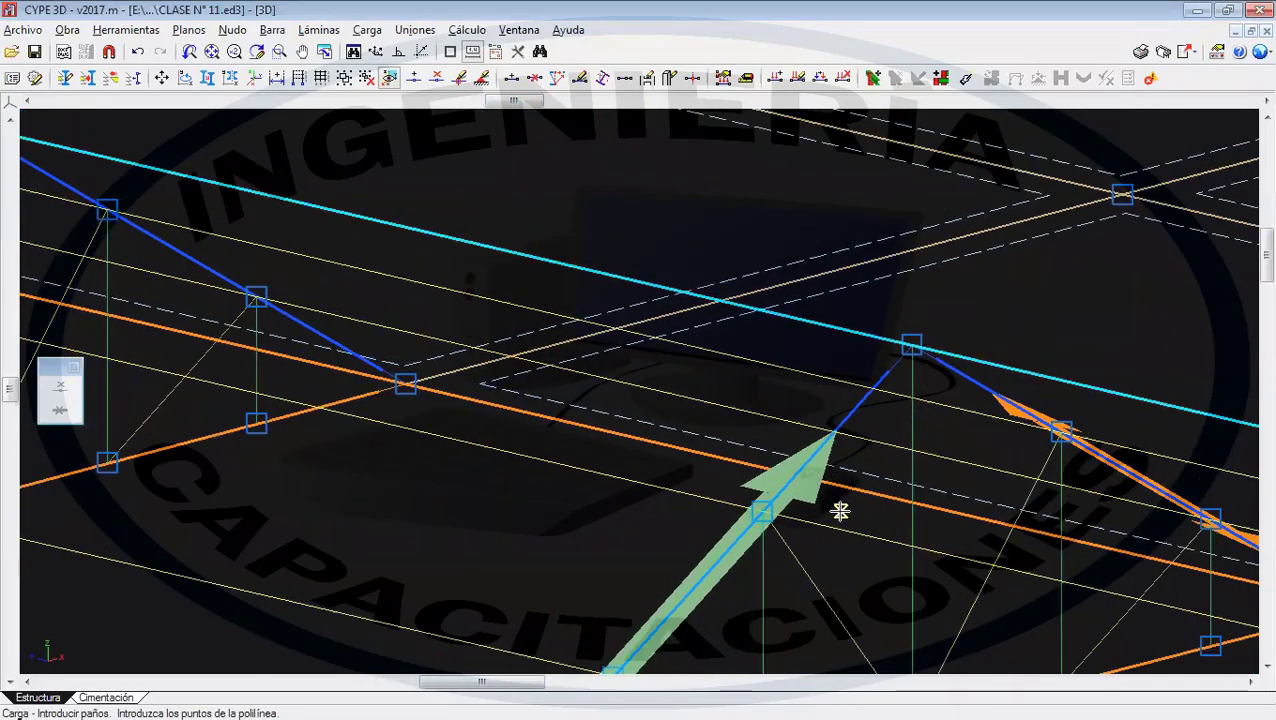
{"action": "scroll", "coordinate": [820, 507], "scroll_direction": "down", "scroll_amount": 6}
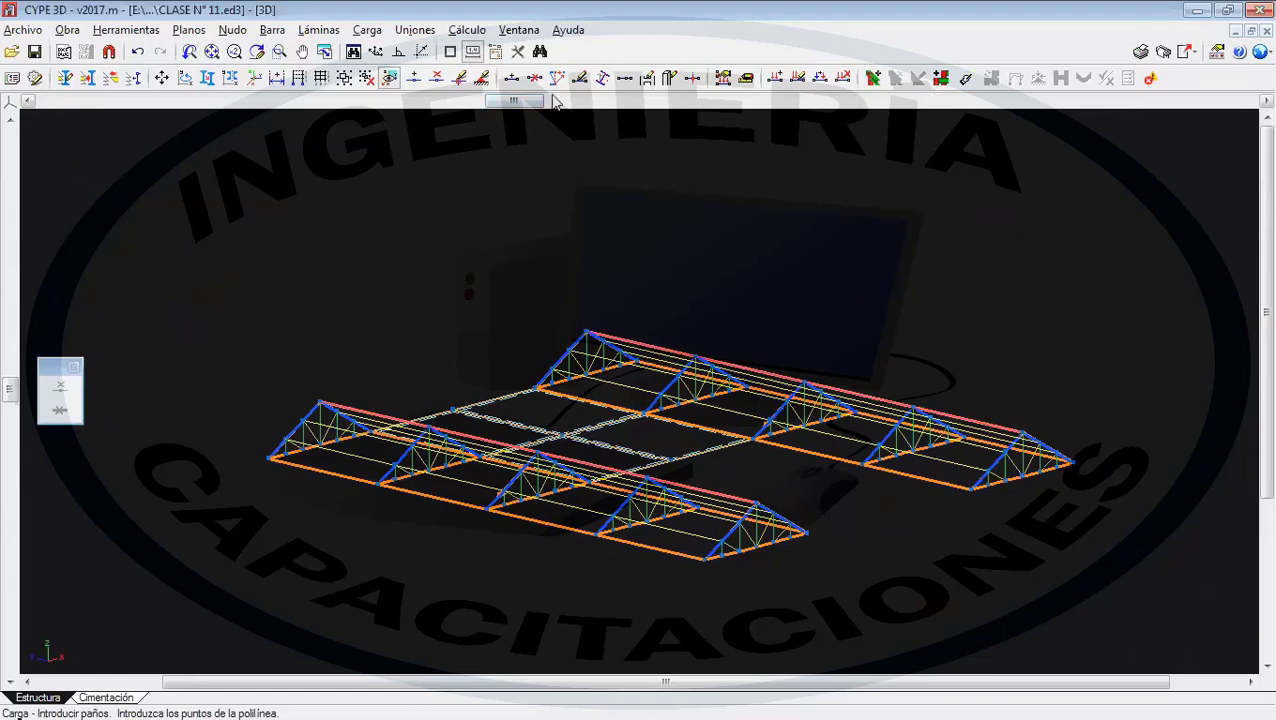
- Create a new layer named PAÑOS and give it a light cyan color
{"action": "left_click_drag", "start_coordinate": [518, 101], "coordinate": [714, 120]}
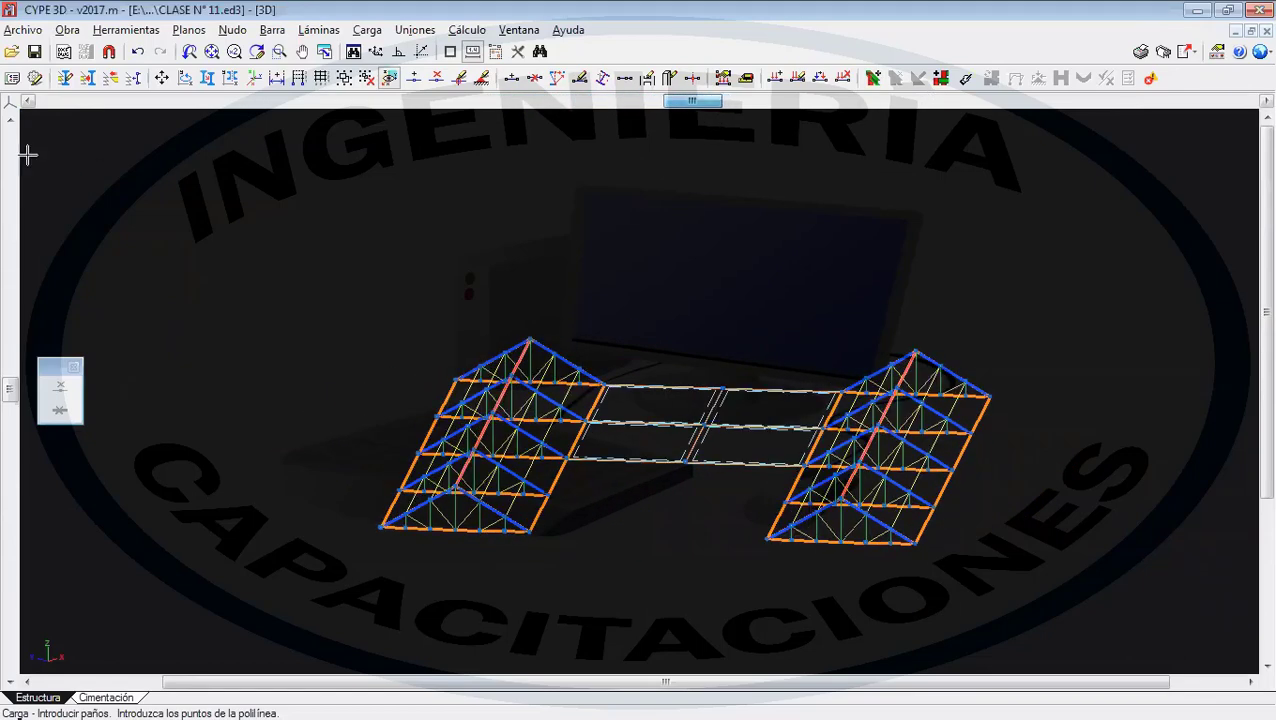
{"action": "left_click", "coordinate": [65, 78]}
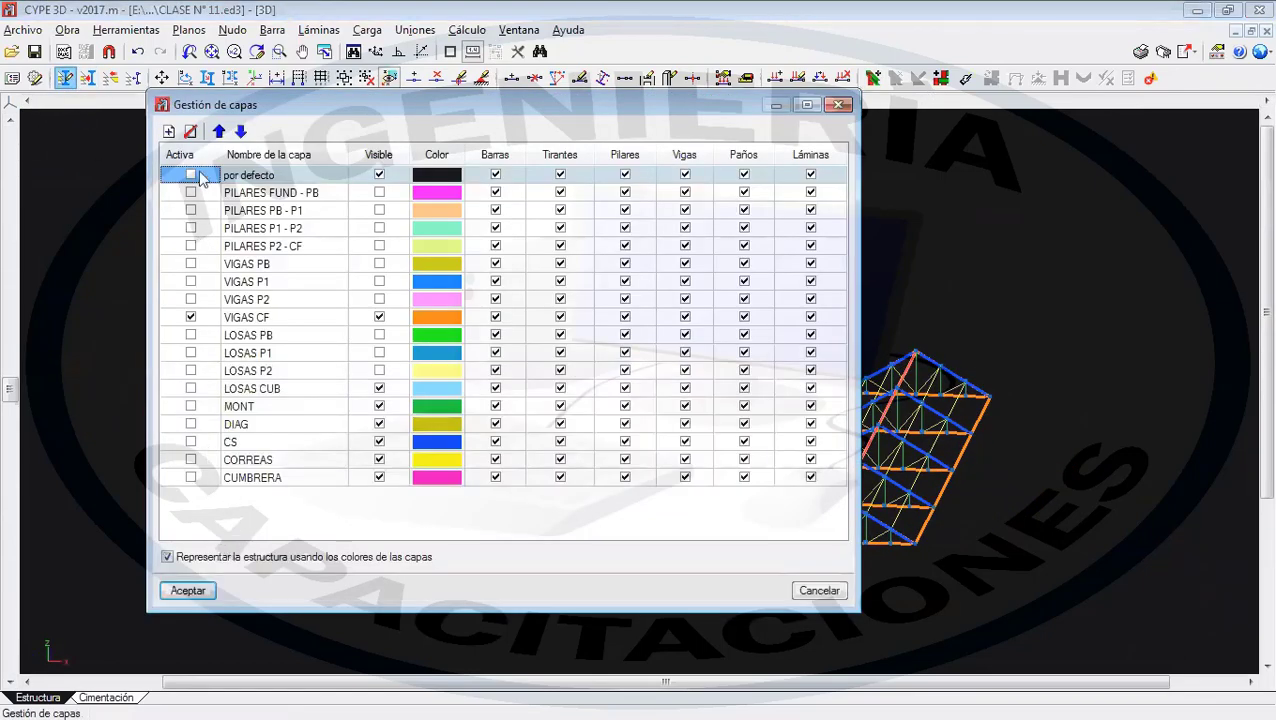
{"action": "left_click", "coordinate": [169, 131]}
{"action": "left_click", "coordinate": [333, 498]}
{"action": "left_click", "coordinate": [333, 498]}
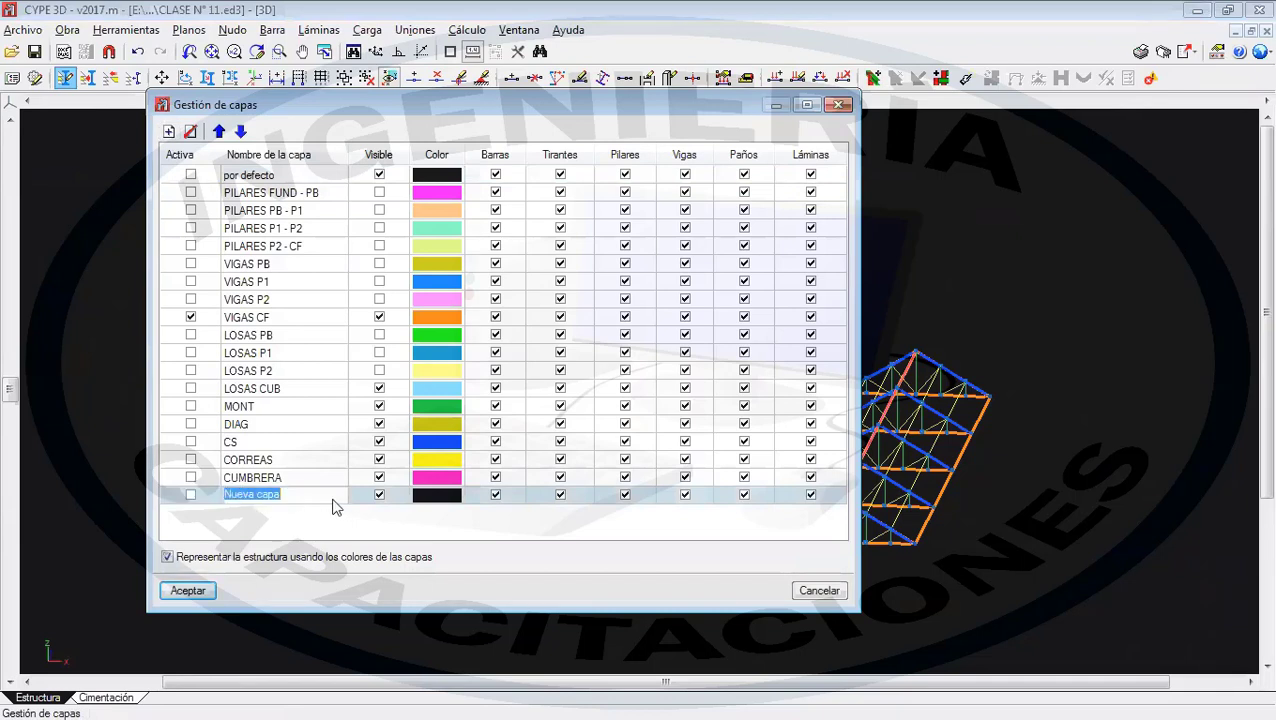
{"action": "type", "text": "PAÑOS"}
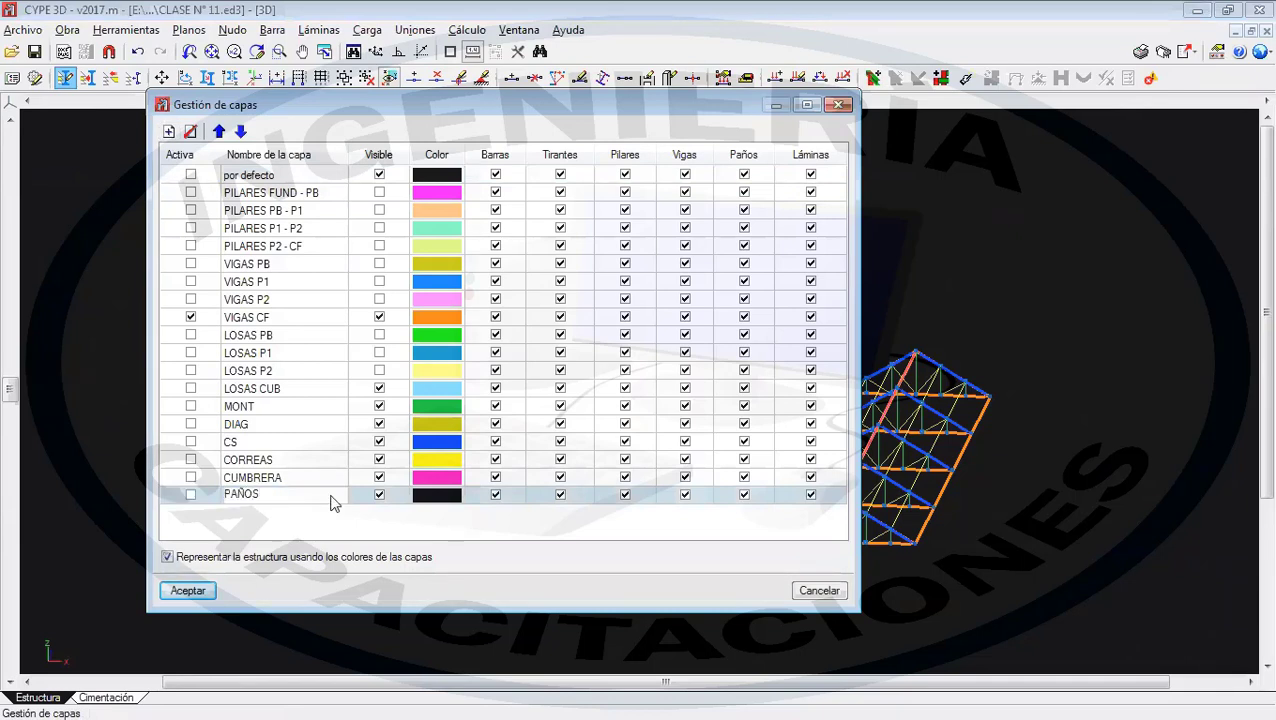
{"action": "left_click", "coordinate": [448, 495]}
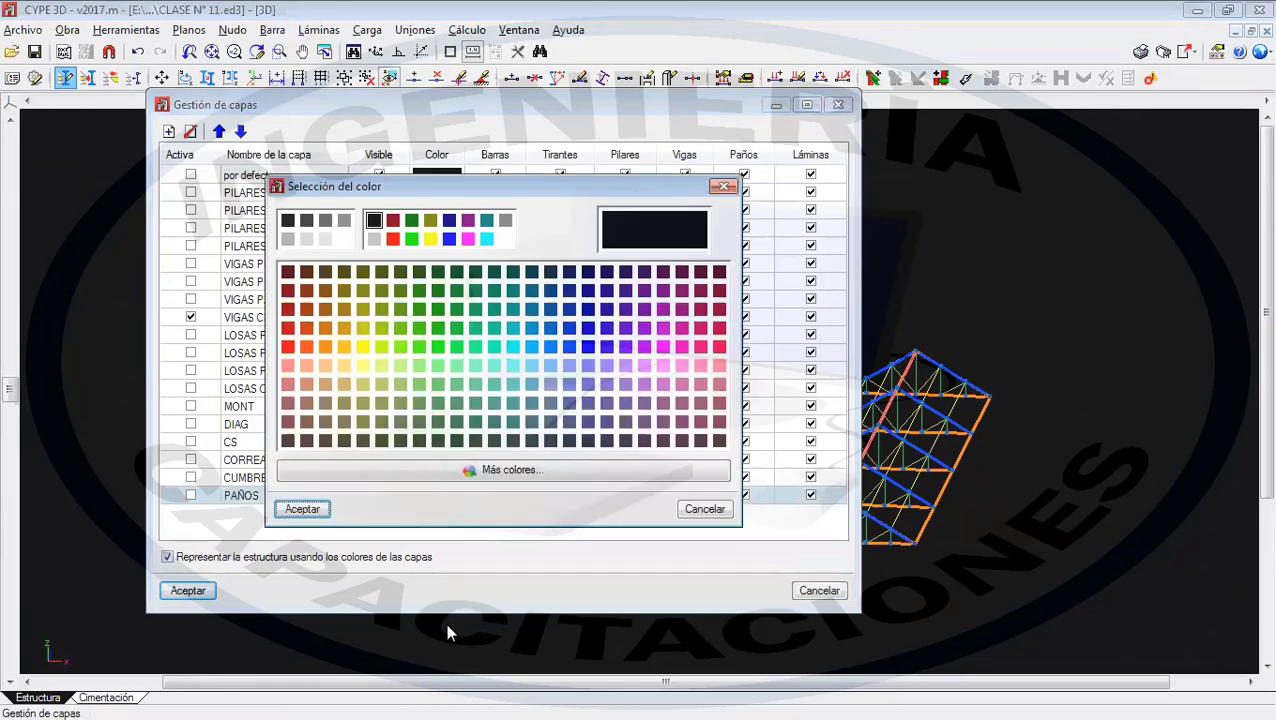
{"action": "left_click", "coordinate": [513, 365]}
{"action": "left_click", "coordinate": [298, 510]}
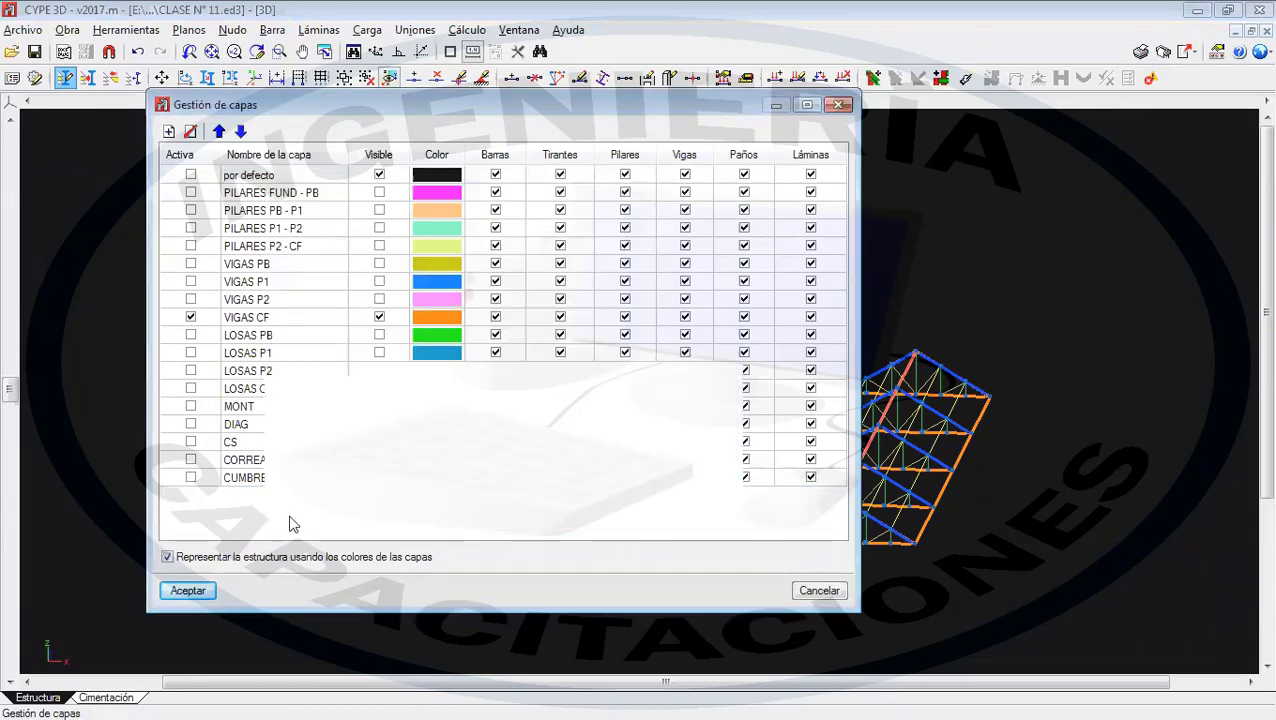
{"action": "left_click", "coordinate": [187, 591]}
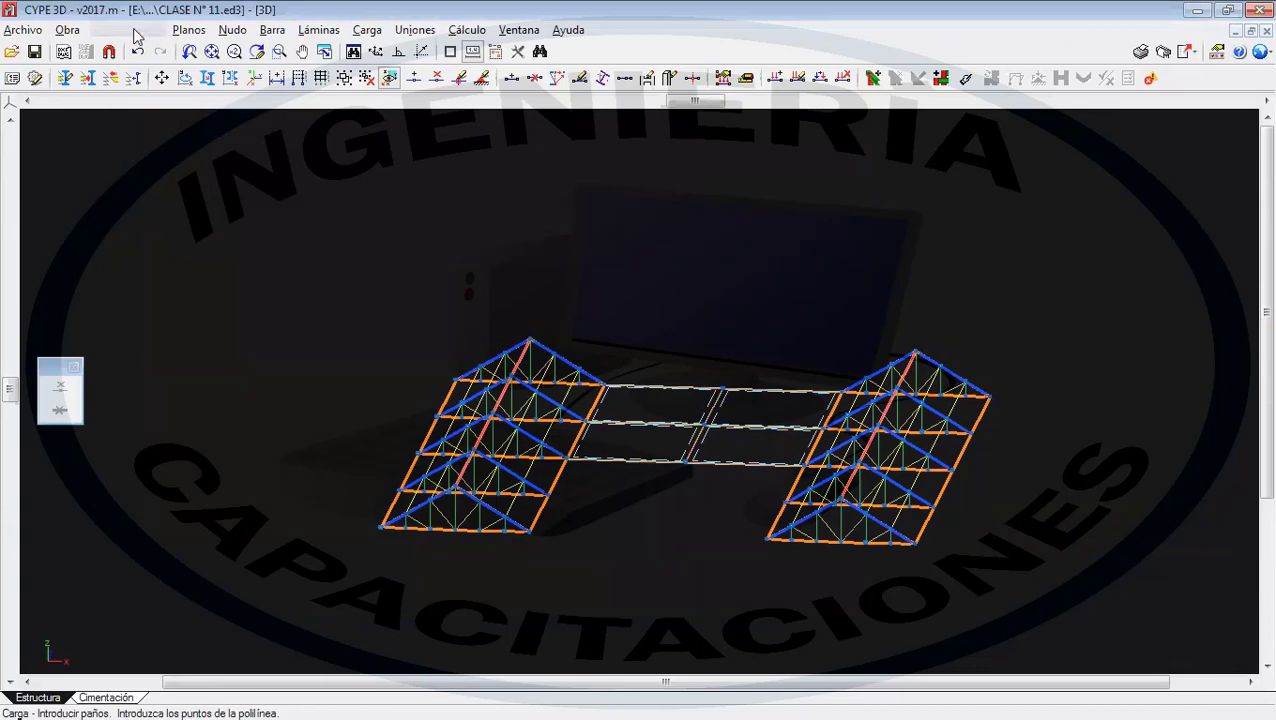
- Assign all four roof paños on both truss roofs to the PAÑOS layer
{"action": "left_click", "coordinate": [134, 31]}
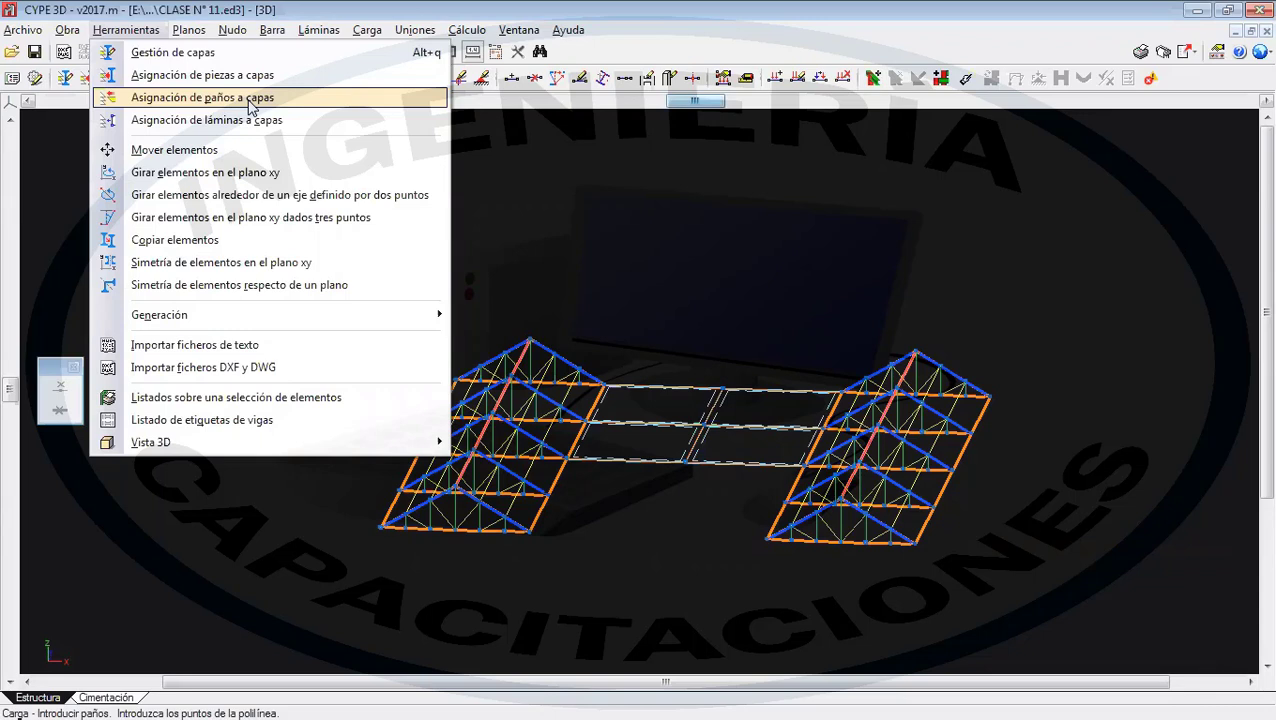
{"action": "left_click", "coordinate": [250, 107]}
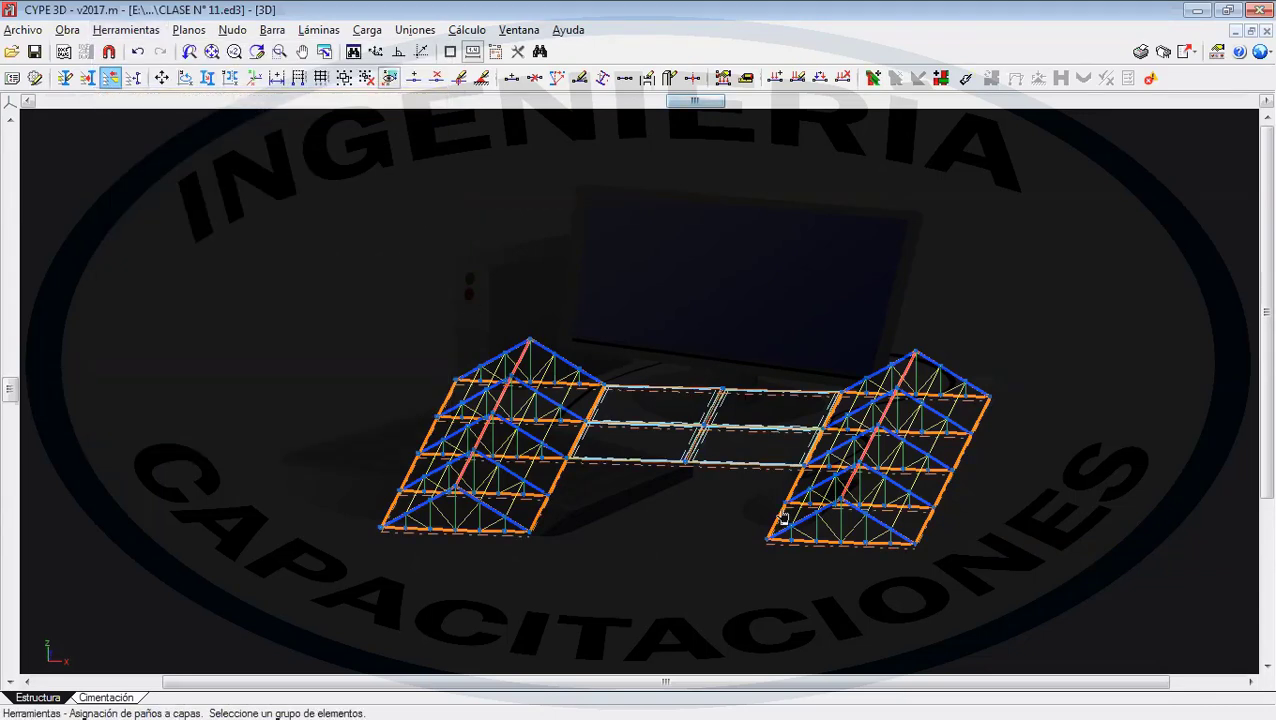
{"action": "left_click", "coordinate": [1046, 650]}
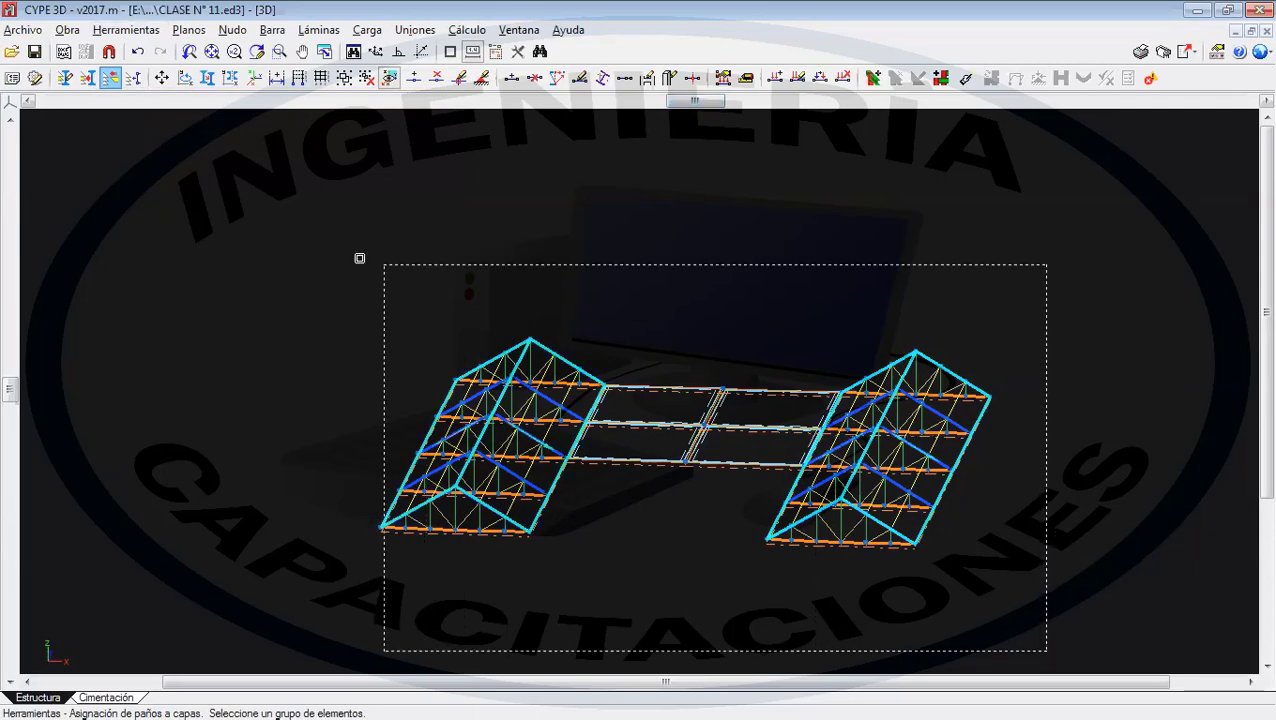
{"action": "left_click", "coordinate": [361, 230]}
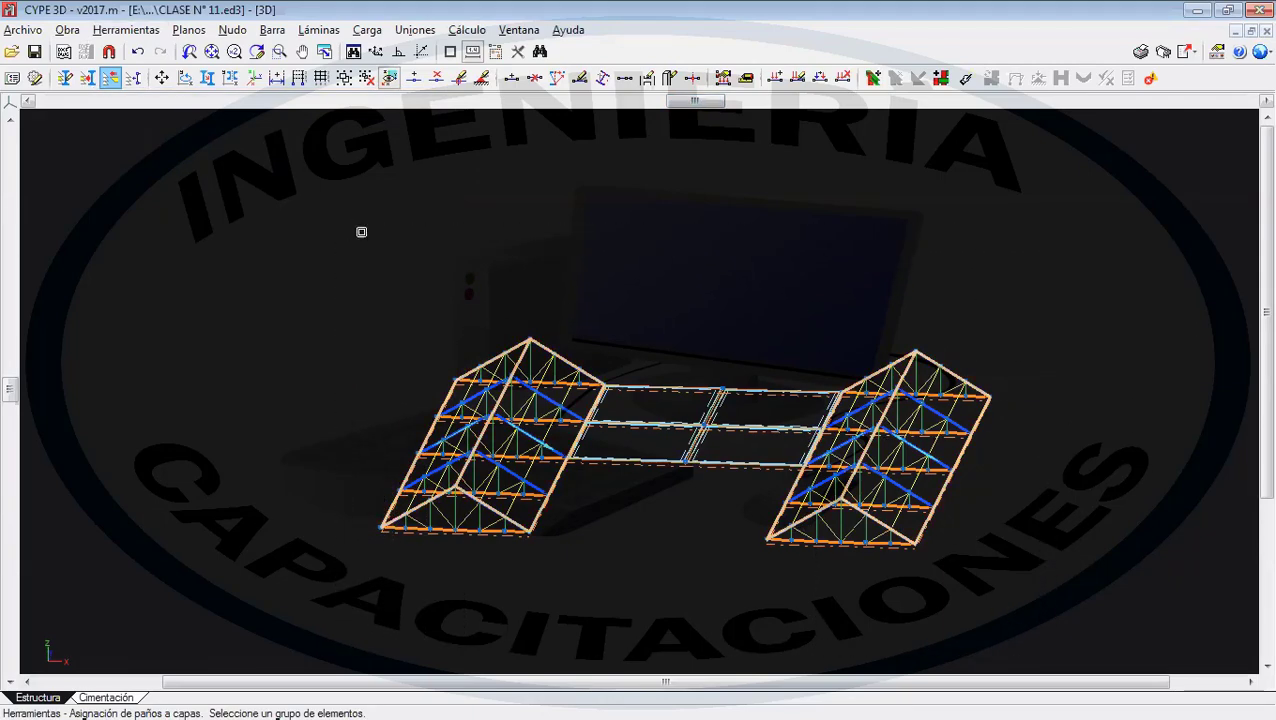
{"action": "right_click", "coordinate": [467, 276]}
{"action": "left_click", "coordinate": [604, 539]}
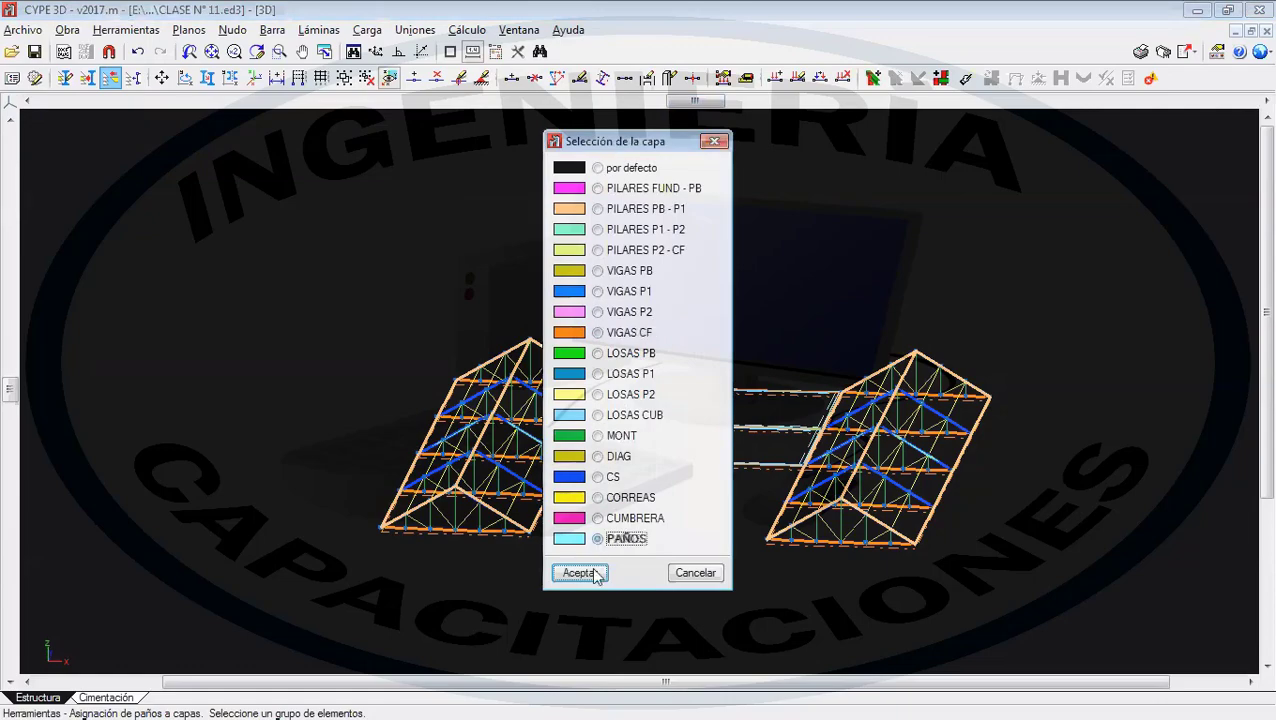
{"action": "left_click", "coordinate": [592, 570]}
{"action": "scroll", "coordinate": [553, 538], "scroll_direction": "up", "scroll_amount": 4}
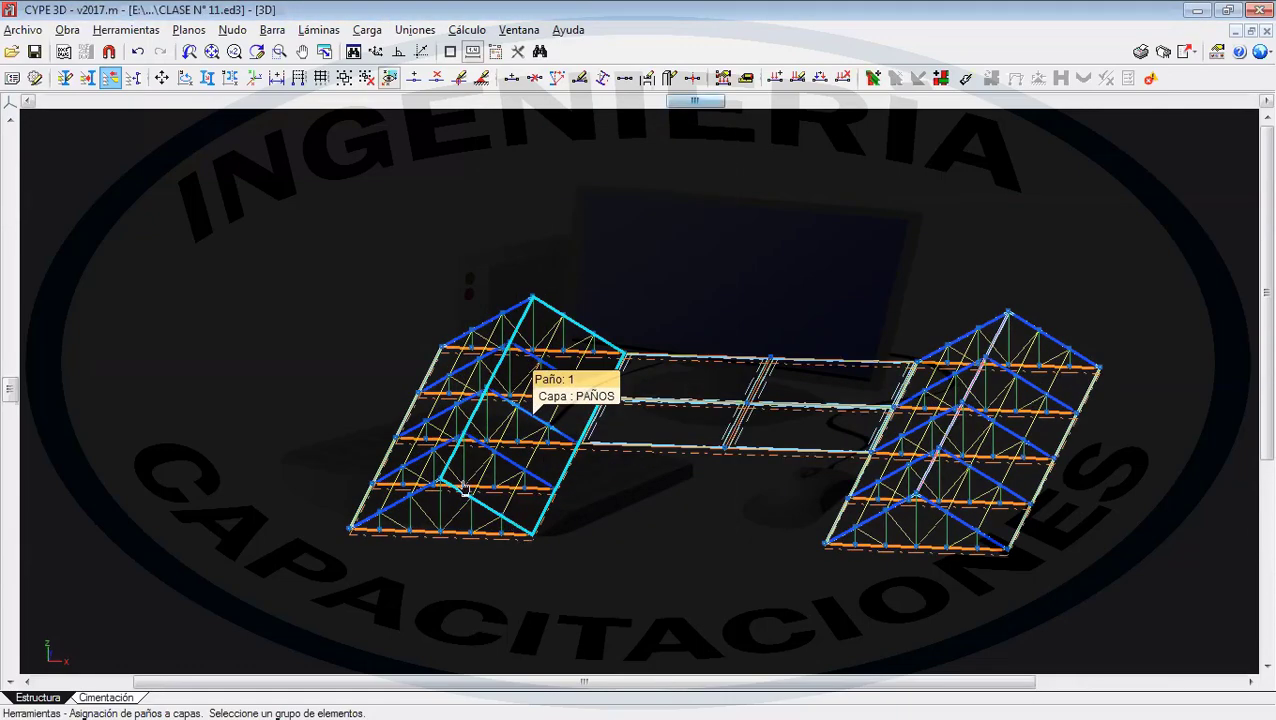
- Change the display colour of the PAÑOS layer to amber orange in the layer manager and accept
{"action": "scroll", "coordinate": [712, 552], "scroll_direction": "up", "scroll_amount": 2}
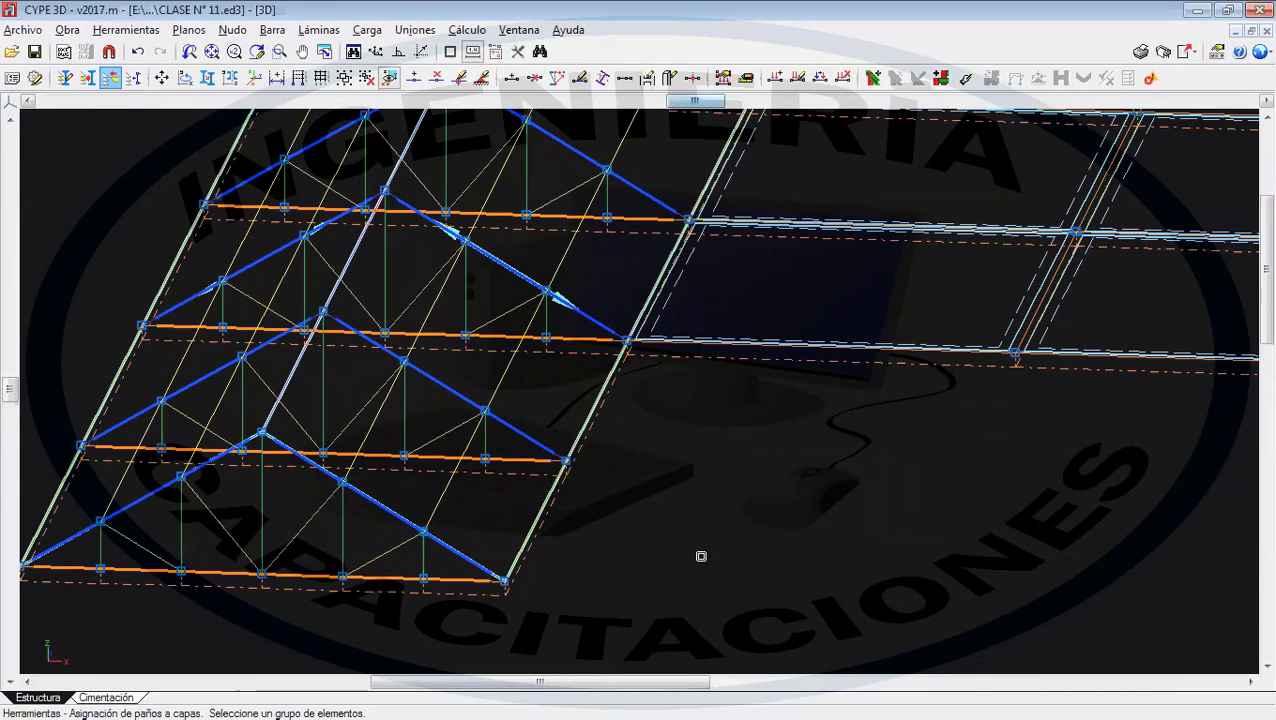
{"action": "scroll", "coordinate": [670, 570], "scroll_direction": "down", "scroll_amount": 4}
{"action": "scroll", "coordinate": [682, 573], "scroll_direction": "down", "scroll_amount": 2}
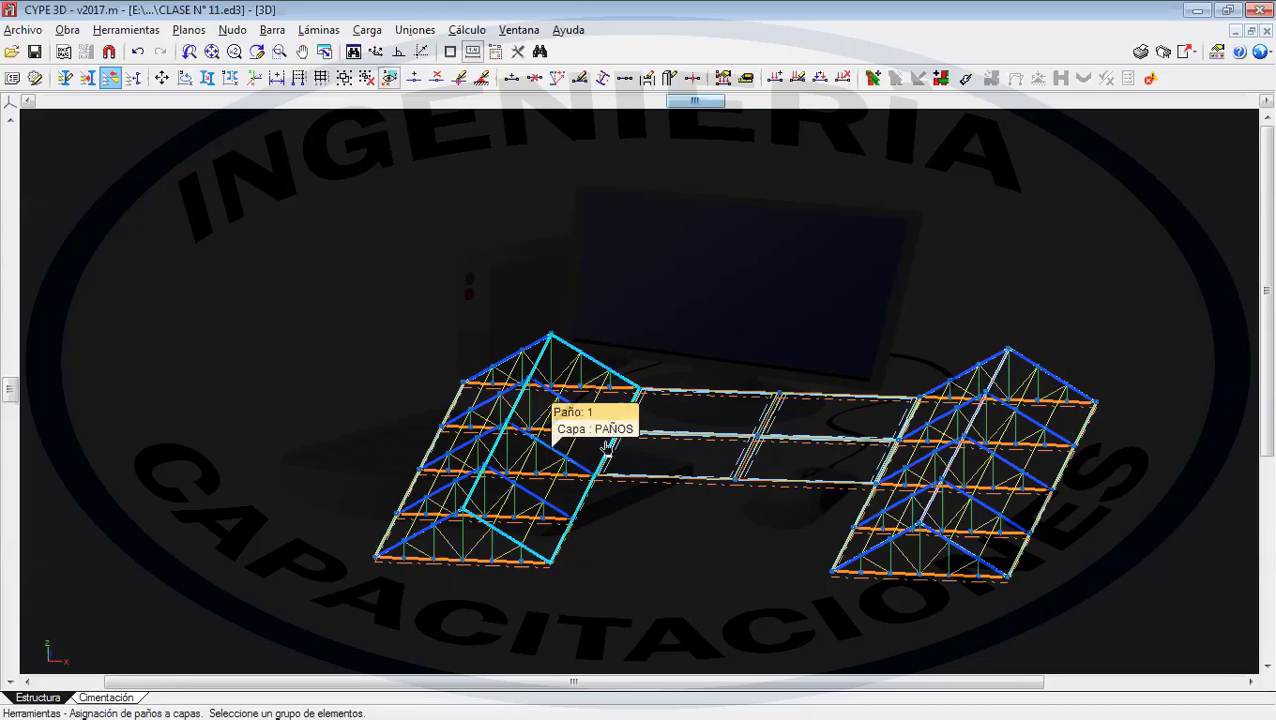
{"action": "left_click", "coordinate": [65, 78]}
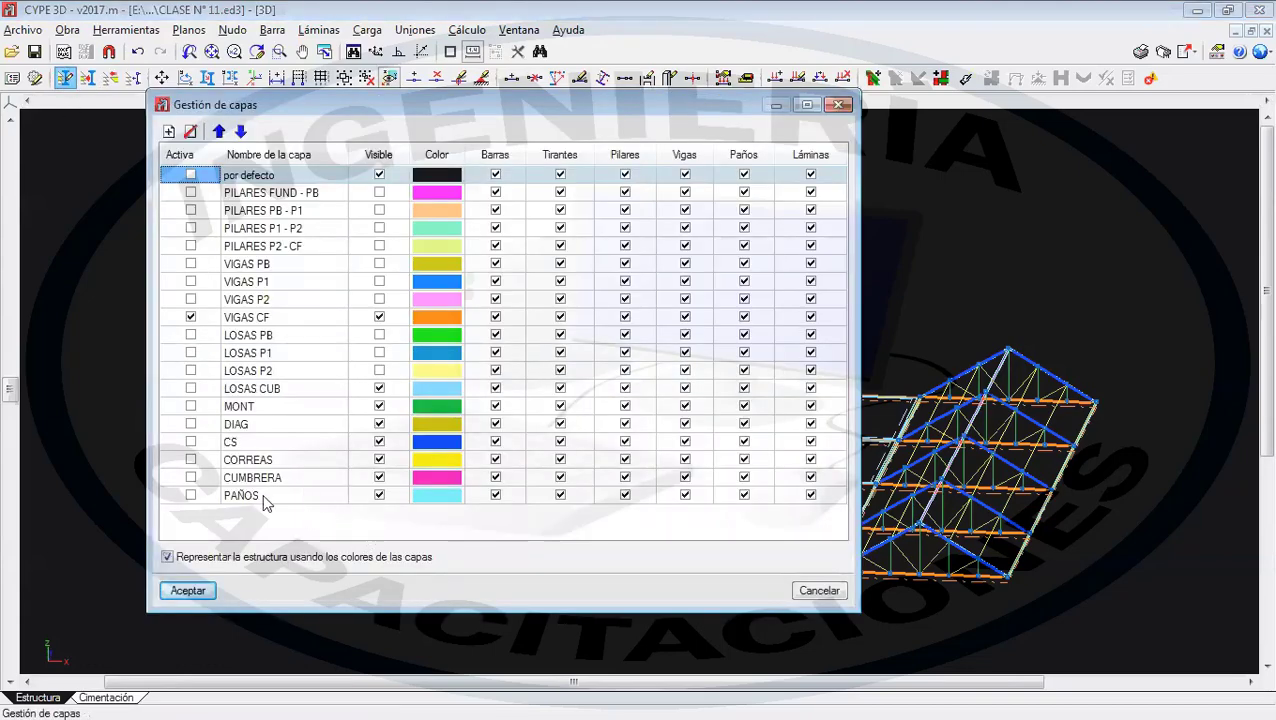
{"action": "left_click", "coordinate": [429, 496]}
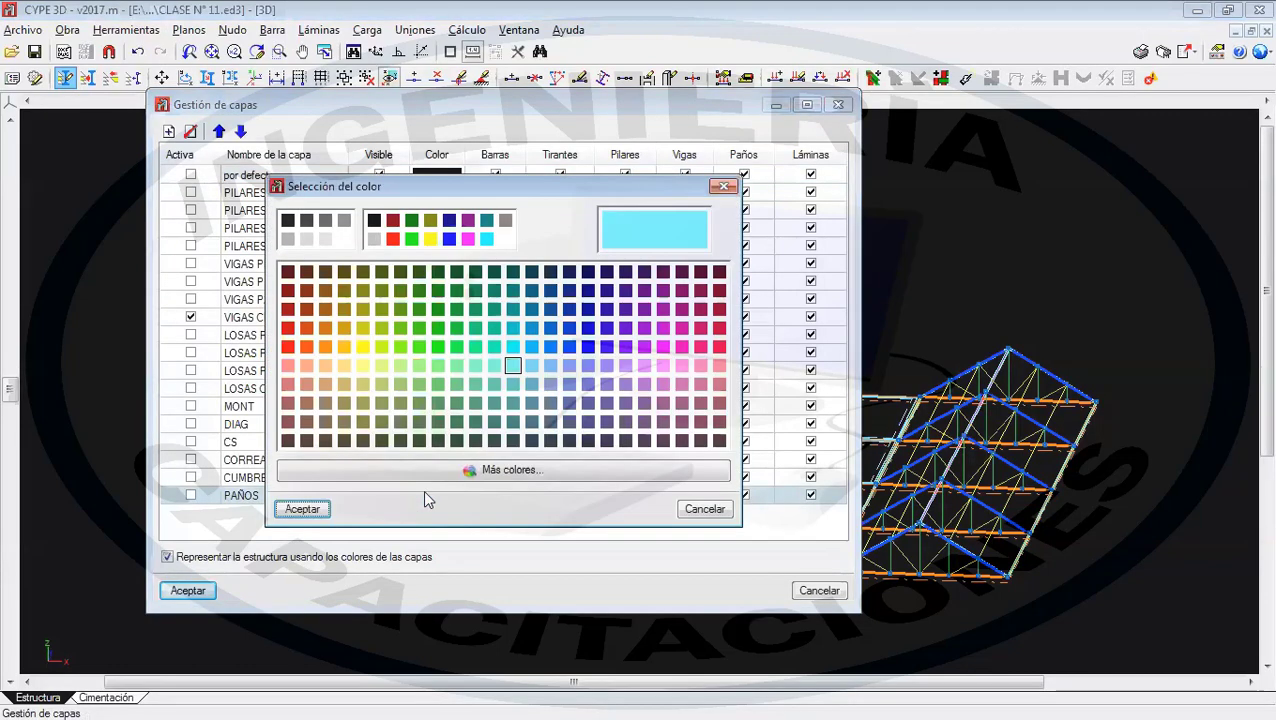
{"action": "left_click", "coordinate": [326, 366]}
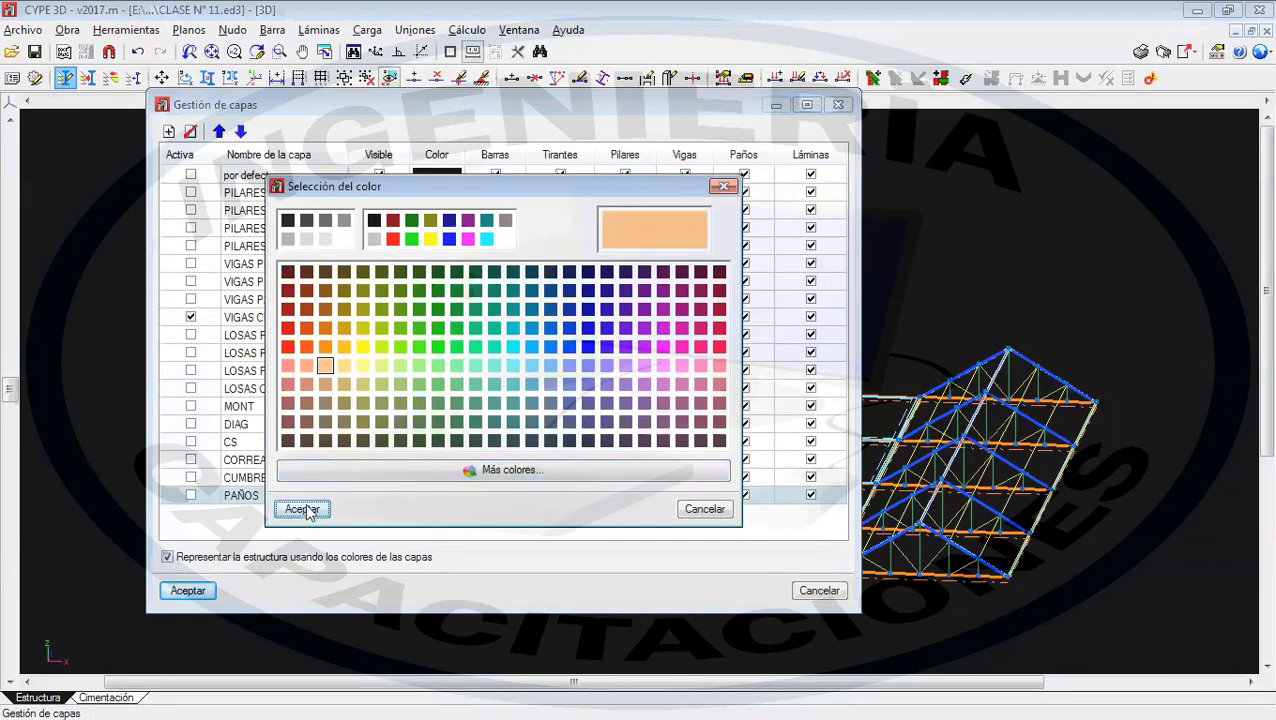
{"action": "left_click", "coordinate": [681, 366]}
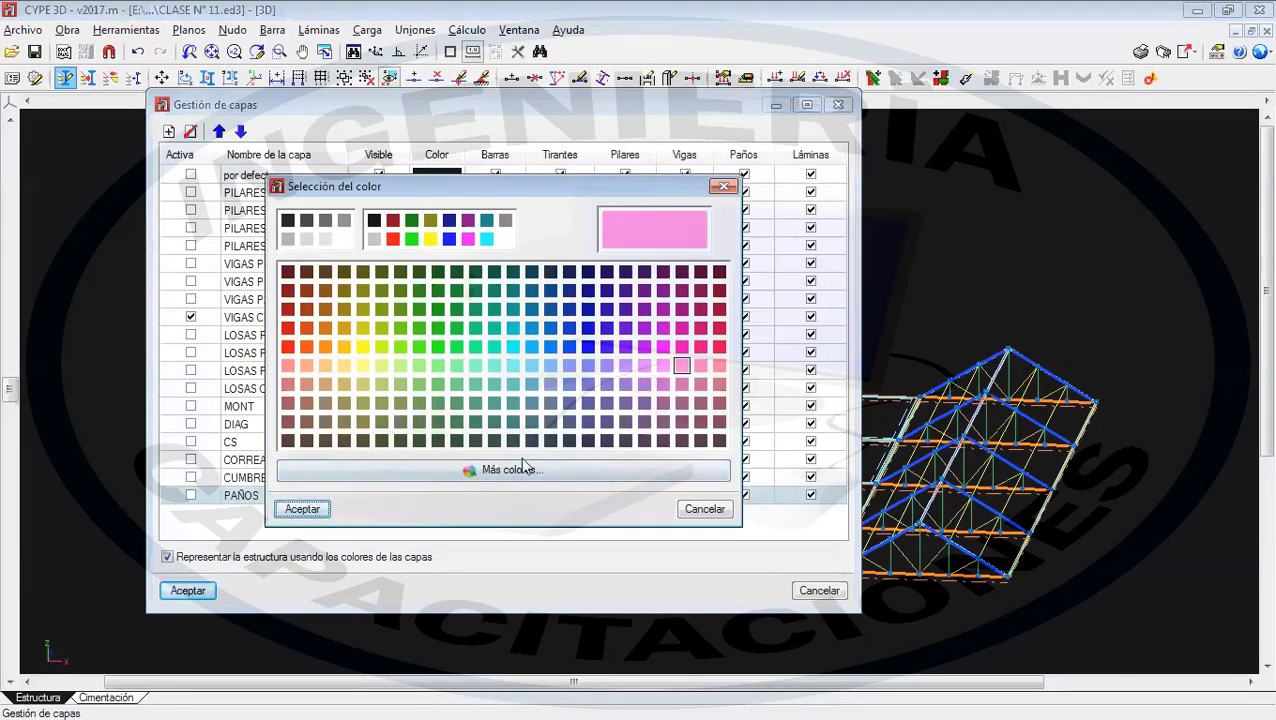
{"action": "left_click", "coordinate": [302, 509]}
{"action": "left_click", "coordinate": [436, 500]}
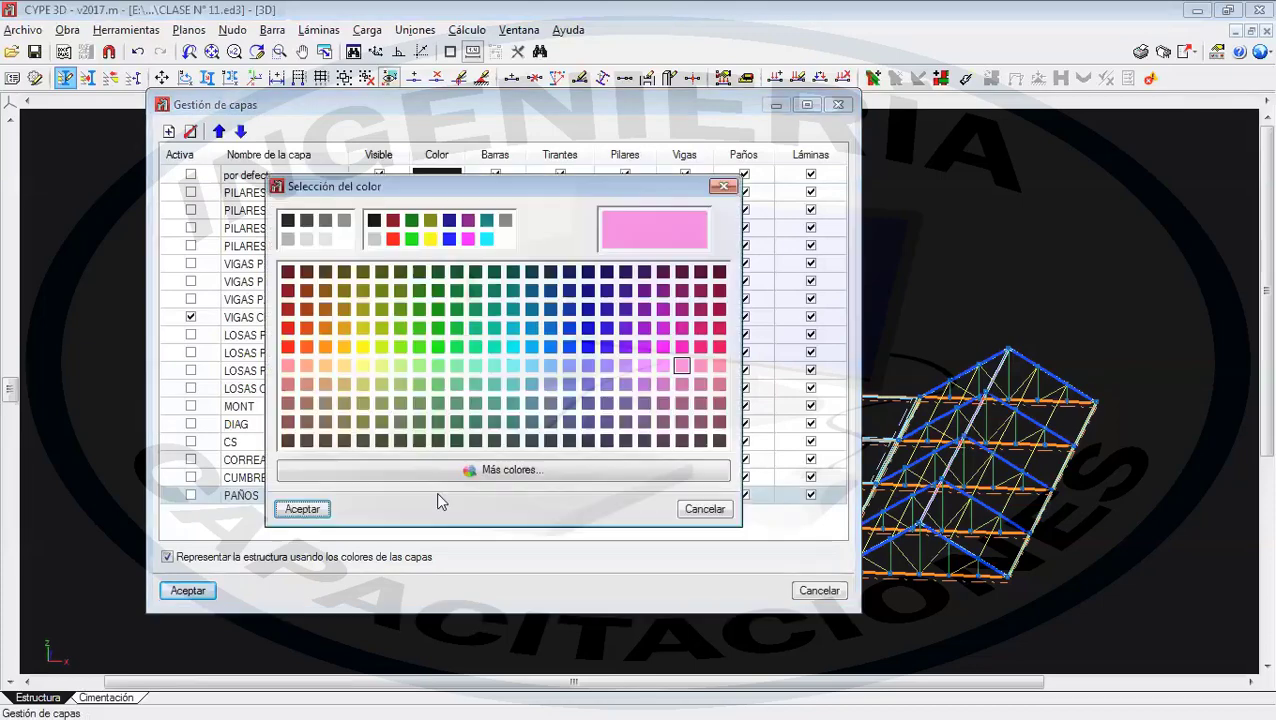
{"action": "left_click", "coordinate": [344, 346]}
{"action": "left_click", "coordinate": [292, 508]}
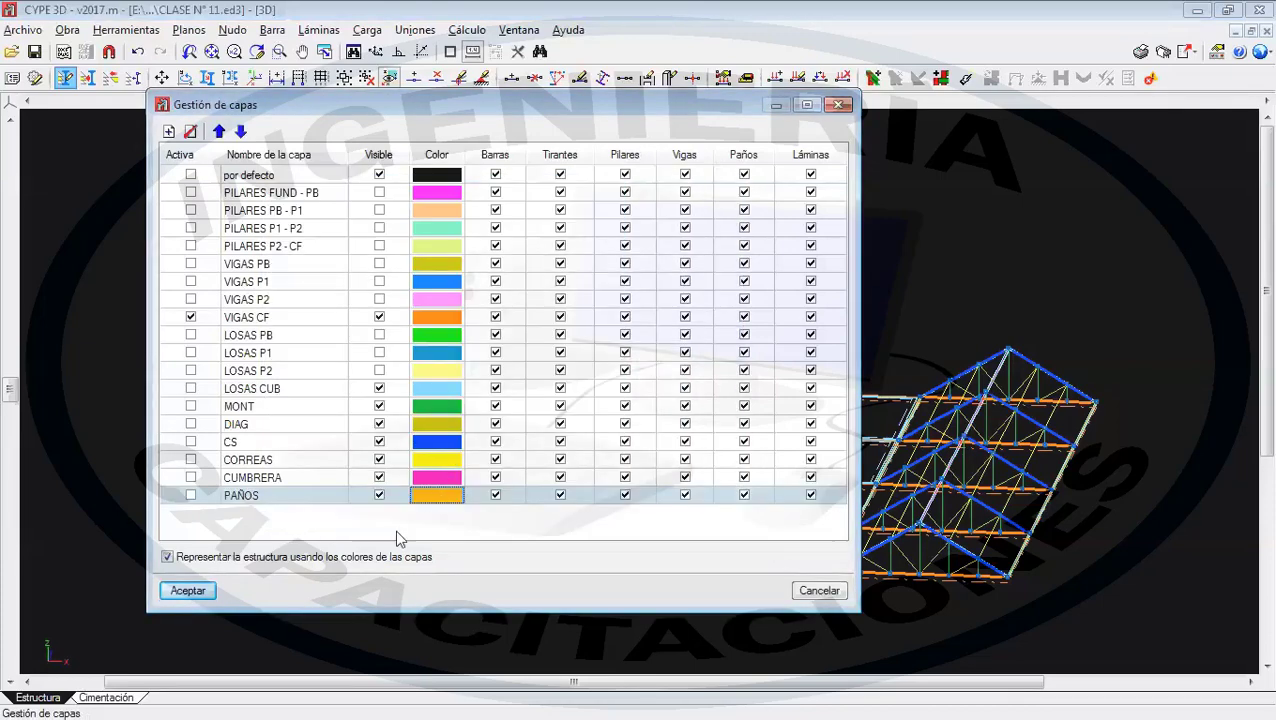
{"action": "left_click", "coordinate": [187, 591]}
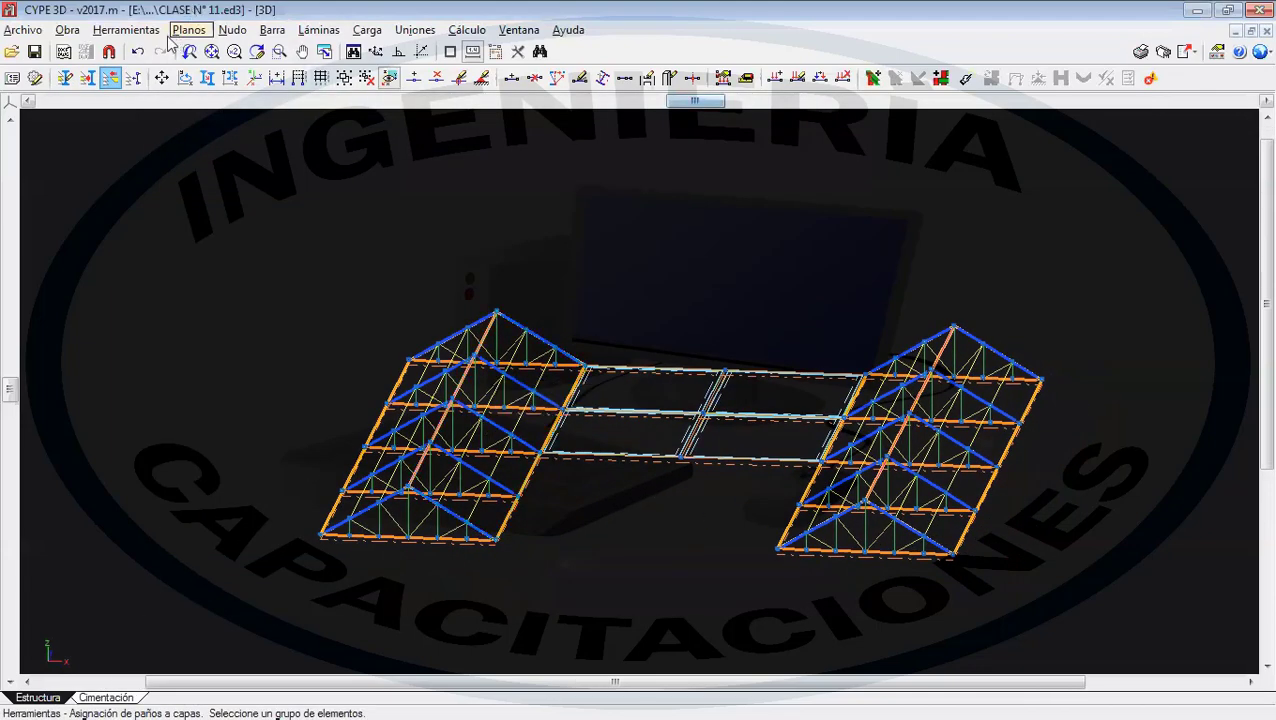
- Assign all roof panels of both truss structures to the PAÑOS layer
{"action": "left_click", "coordinate": [126, 29]}
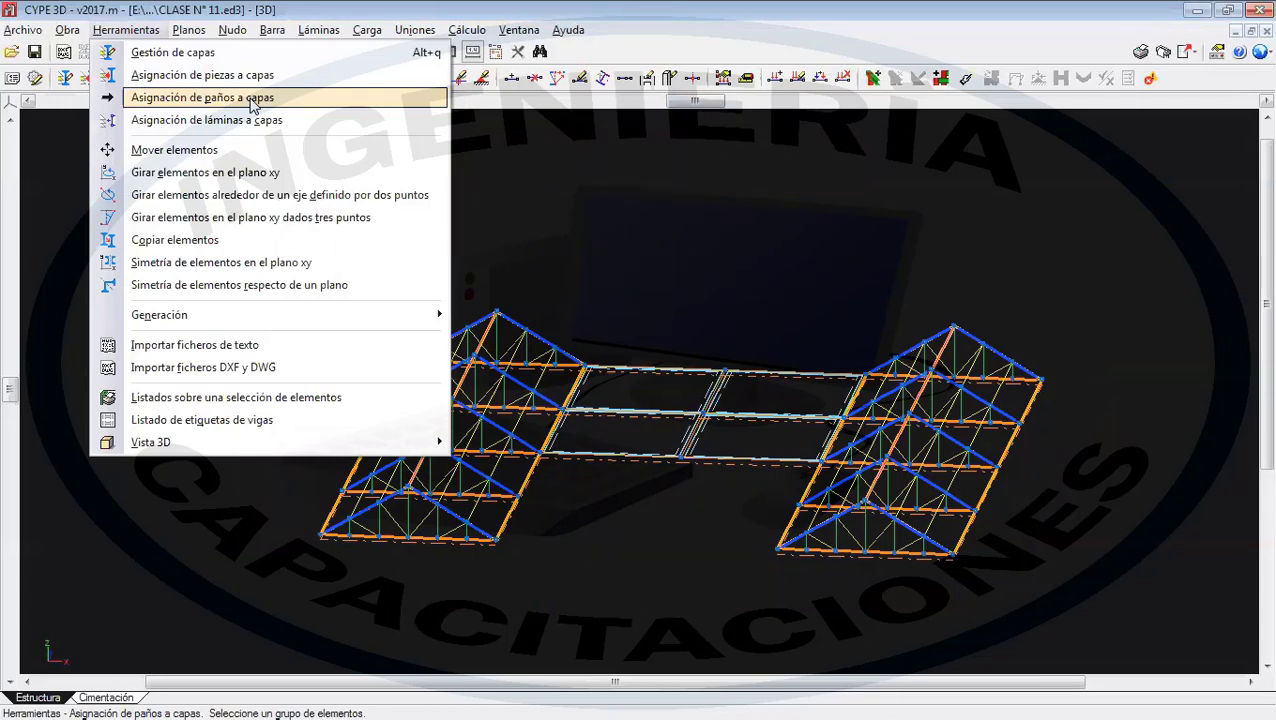
{"action": "left_click", "coordinate": [252, 97]}
{"action": "left_click", "coordinate": [388, 230]}
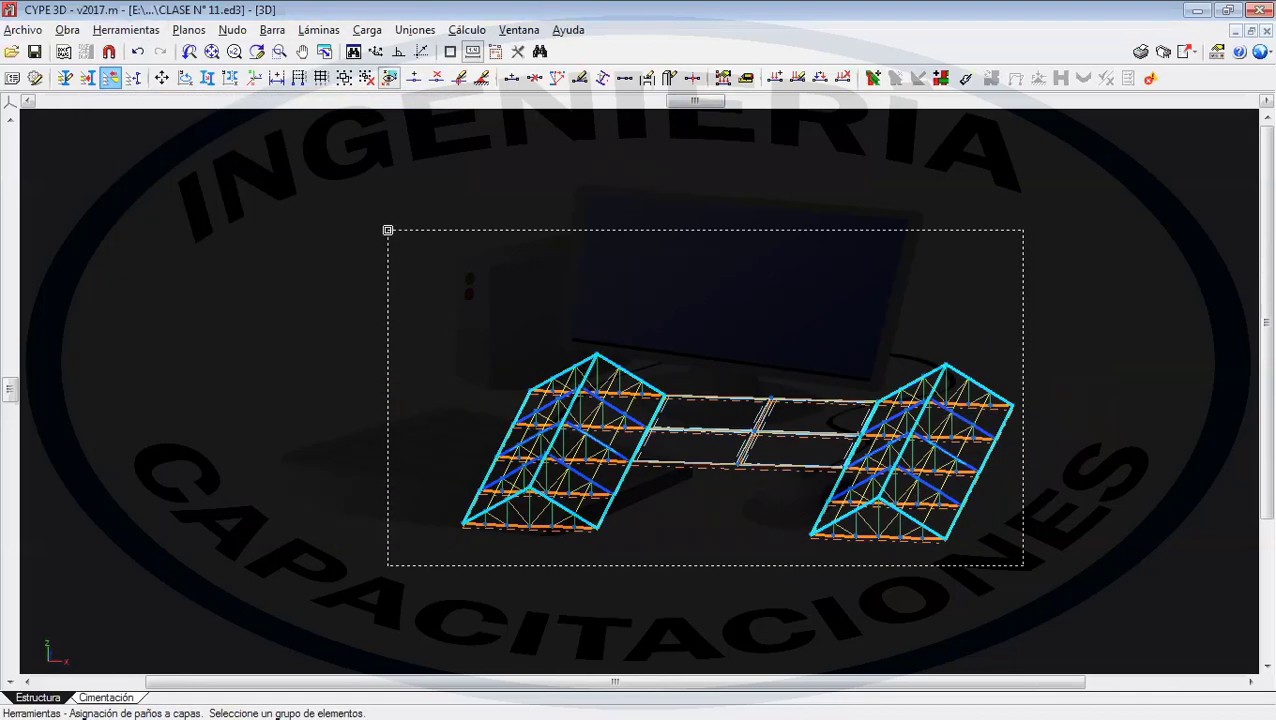
{"action": "left_click", "coordinate": [388, 230]}
{"action": "right_click", "coordinate": [540, 279]}
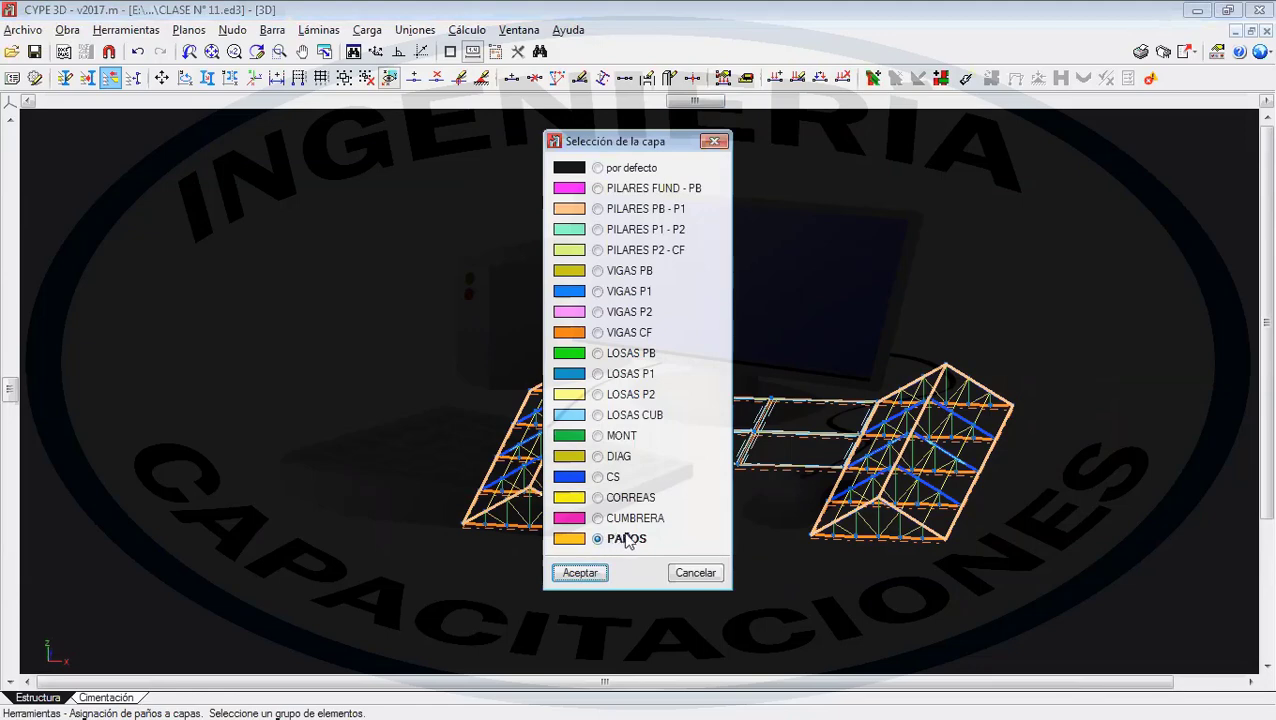
{"action": "left_click", "coordinate": [592, 572]}
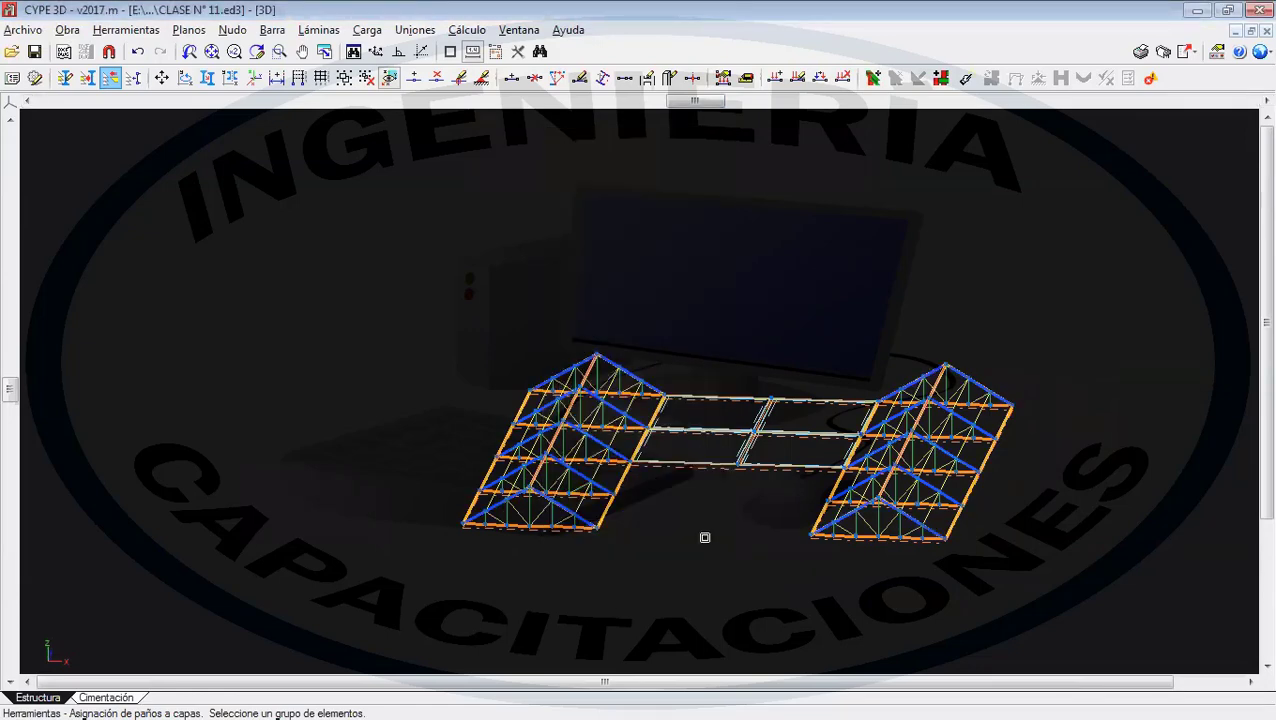
- Open the panel loads for editing on all four roof panels of the two truss structures
{"action": "scroll", "coordinate": [635, 530], "scroll_direction": "up", "scroll_amount": 4}
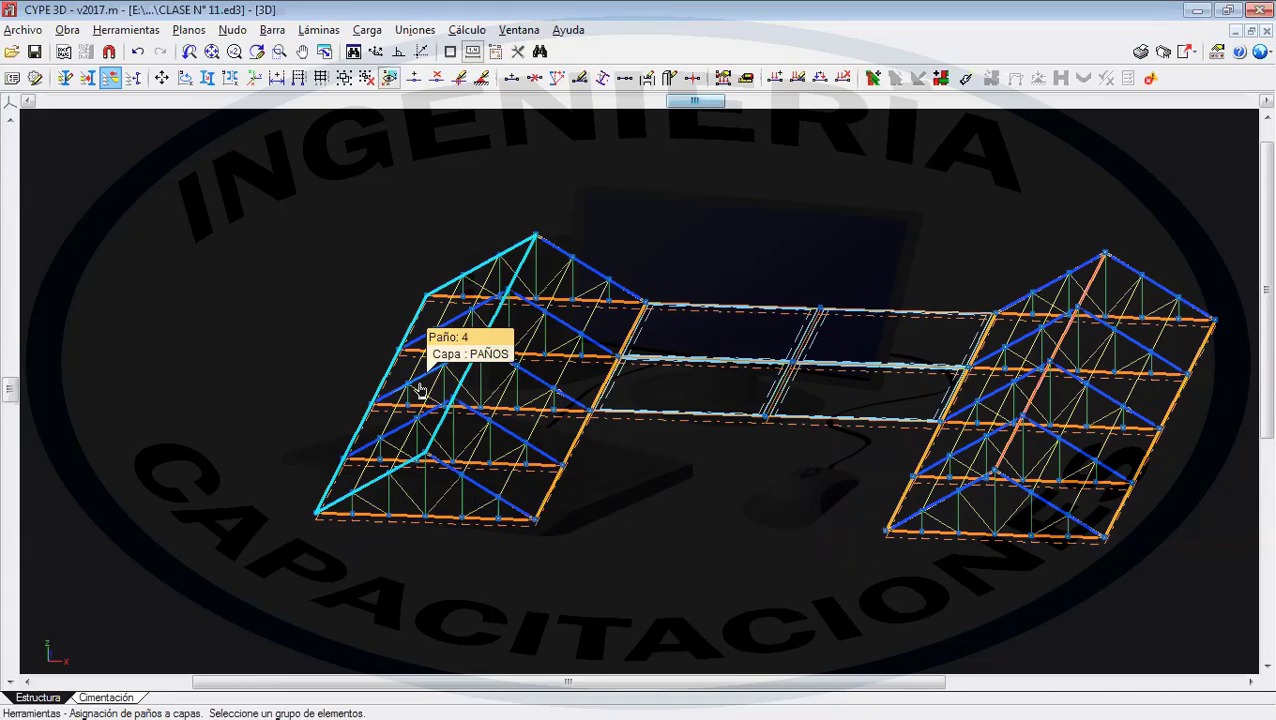
{"action": "scroll", "coordinate": [510, 392], "scroll_direction": "down", "scroll_amount": 1}
{"action": "middle_click_drag", "start_coordinate": [518, 436], "coordinate": [451, 441]}
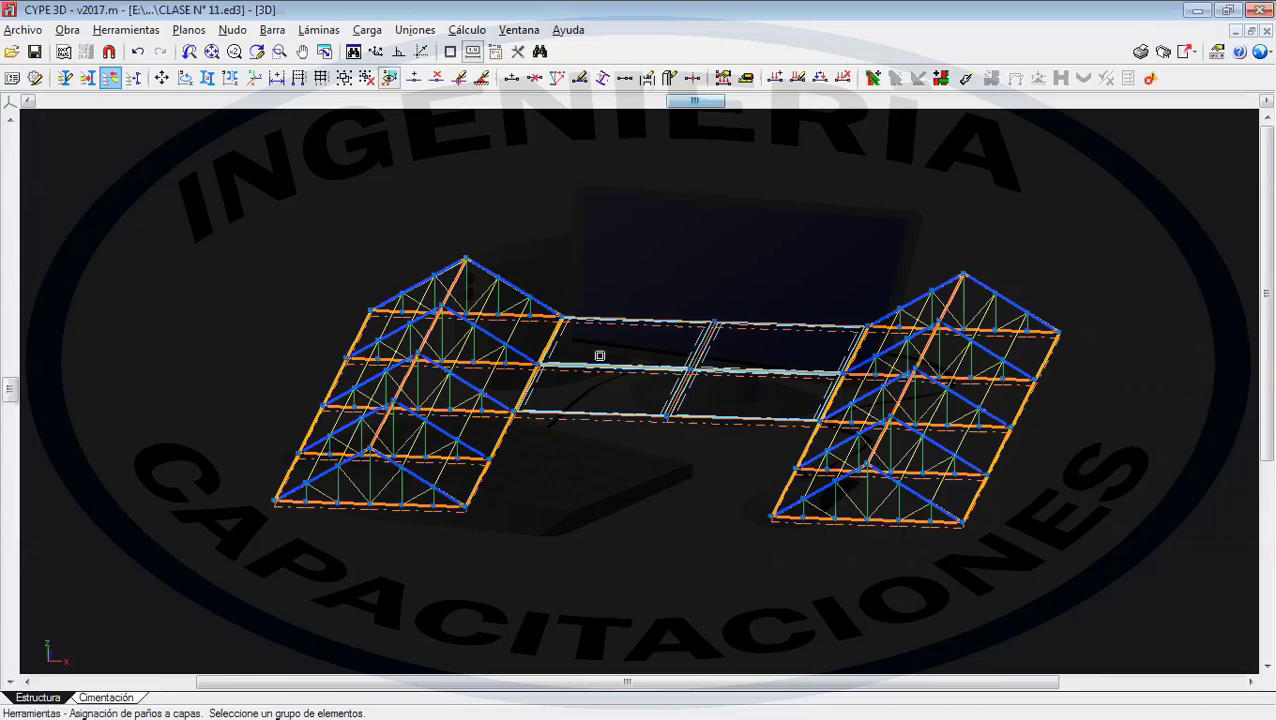
{"action": "left_click", "coordinate": [362, 30]}
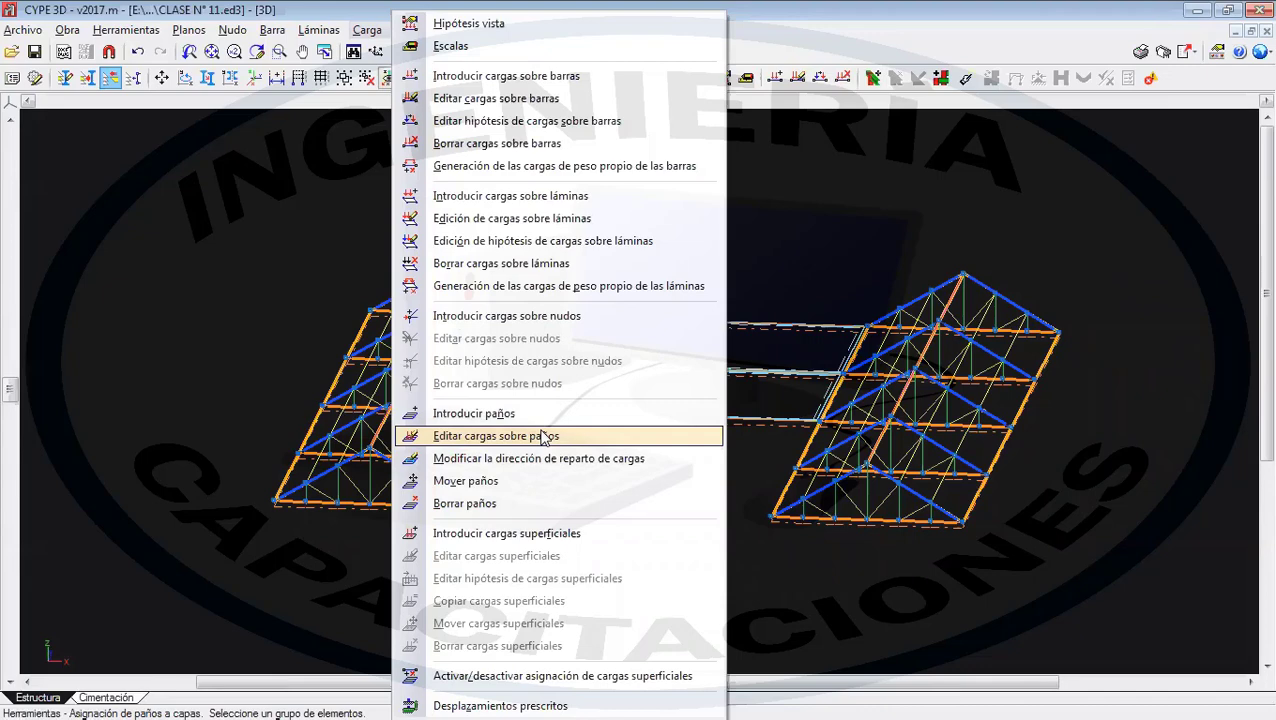
{"action": "left_click", "coordinate": [541, 436]}
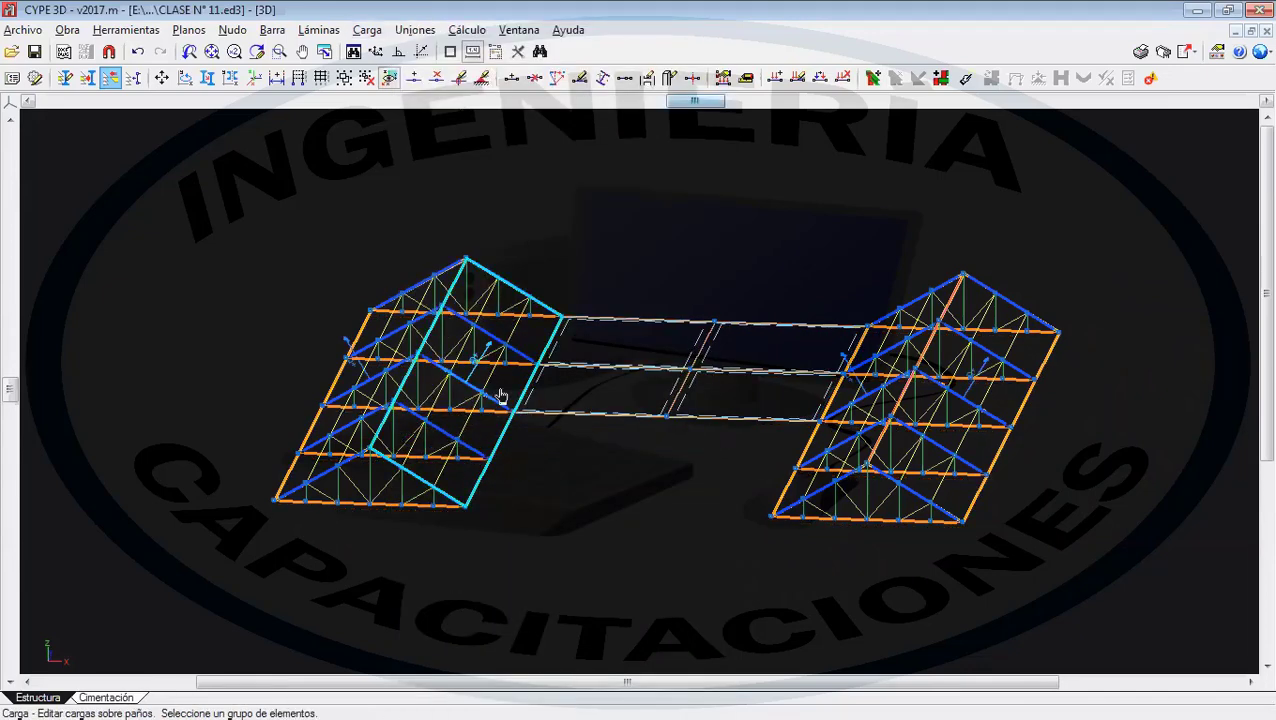
{"action": "scroll", "coordinate": [577, 385], "scroll_direction": "up", "scroll_amount": 5}
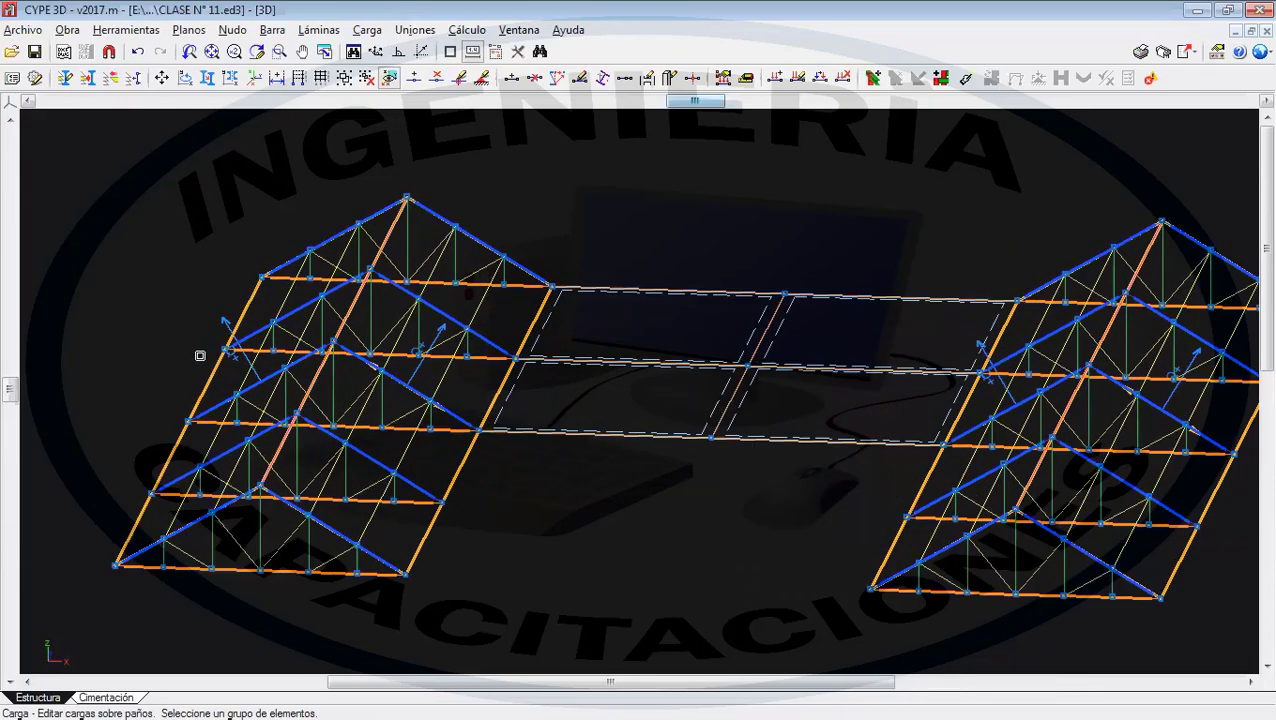
{"action": "scroll", "coordinate": [255, 363], "scroll_direction": "up", "scroll_amount": 1}
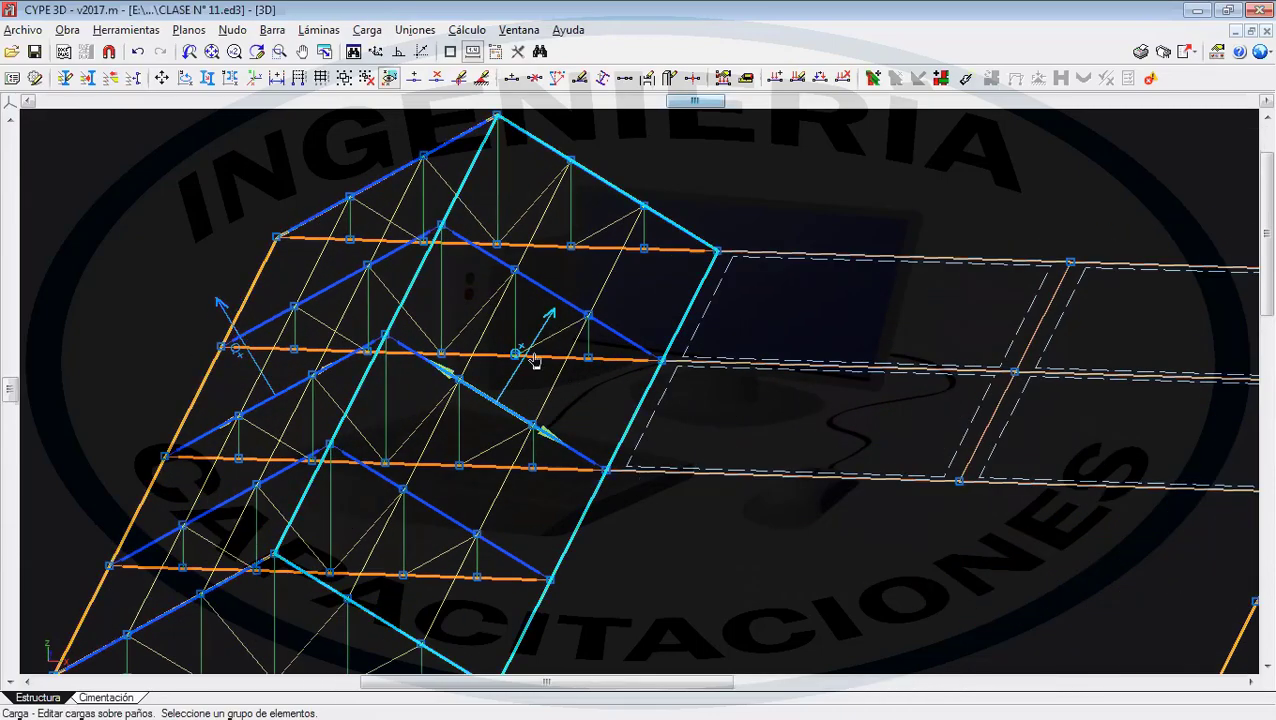
{"action": "scroll", "coordinate": [545, 370], "scroll_direction": "down", "scroll_amount": 2}
{"action": "scroll", "coordinate": [555, 550], "scroll_direction": "down", "scroll_amount": 2}
{"action": "scroll", "coordinate": [510, 520], "scroll_direction": "up", "scroll_amount": 1}
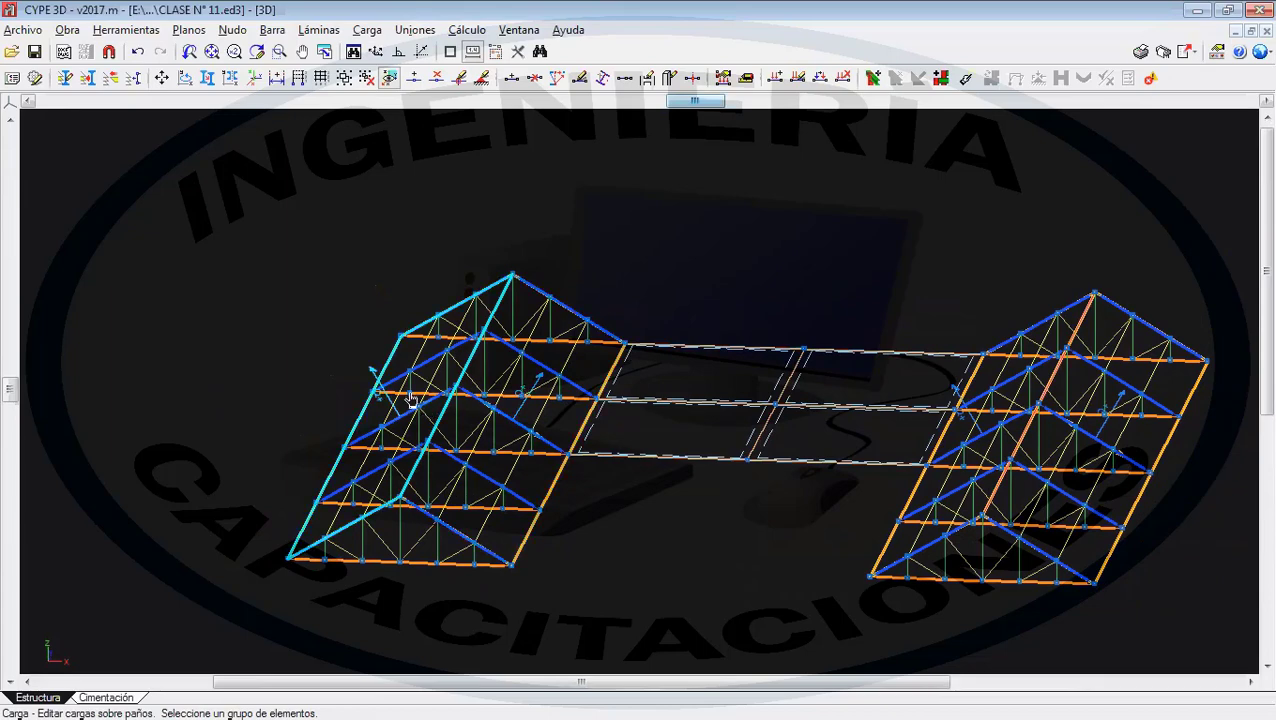
{"action": "middle_click_drag", "start_coordinate": [420, 448], "coordinate": [402, 445]}
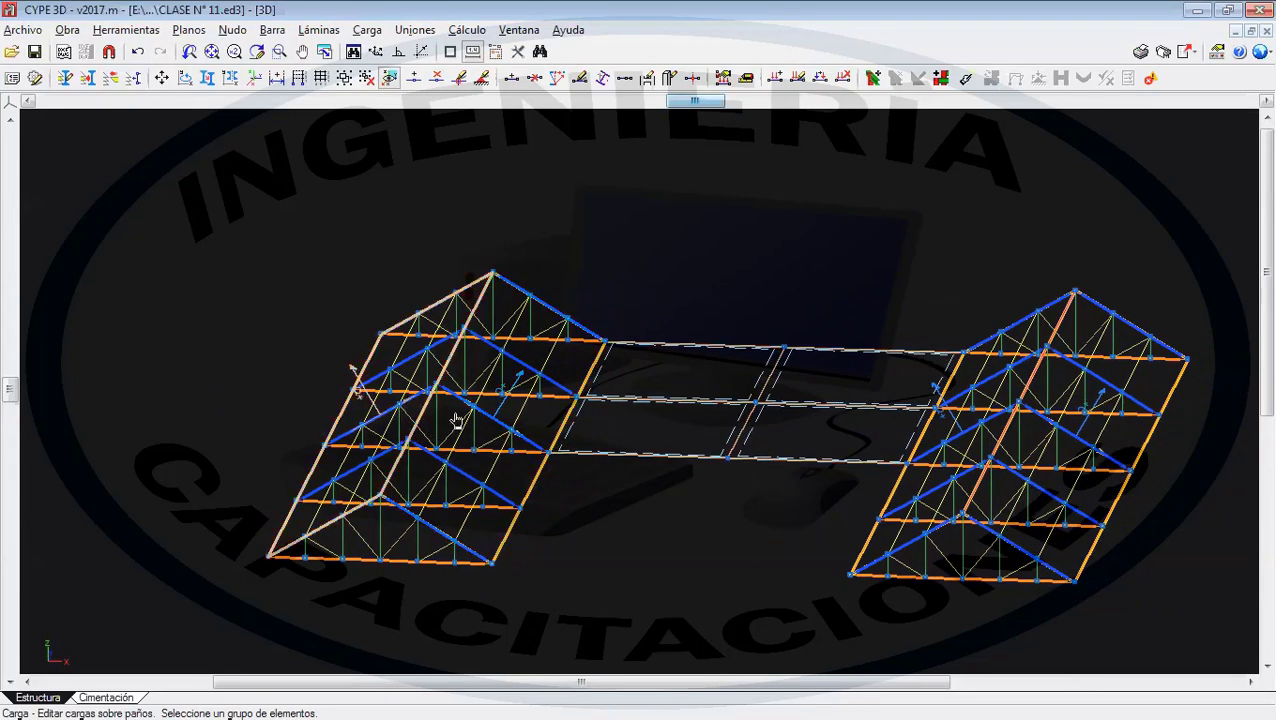
{"action": "left_click", "coordinate": [920, 488]}
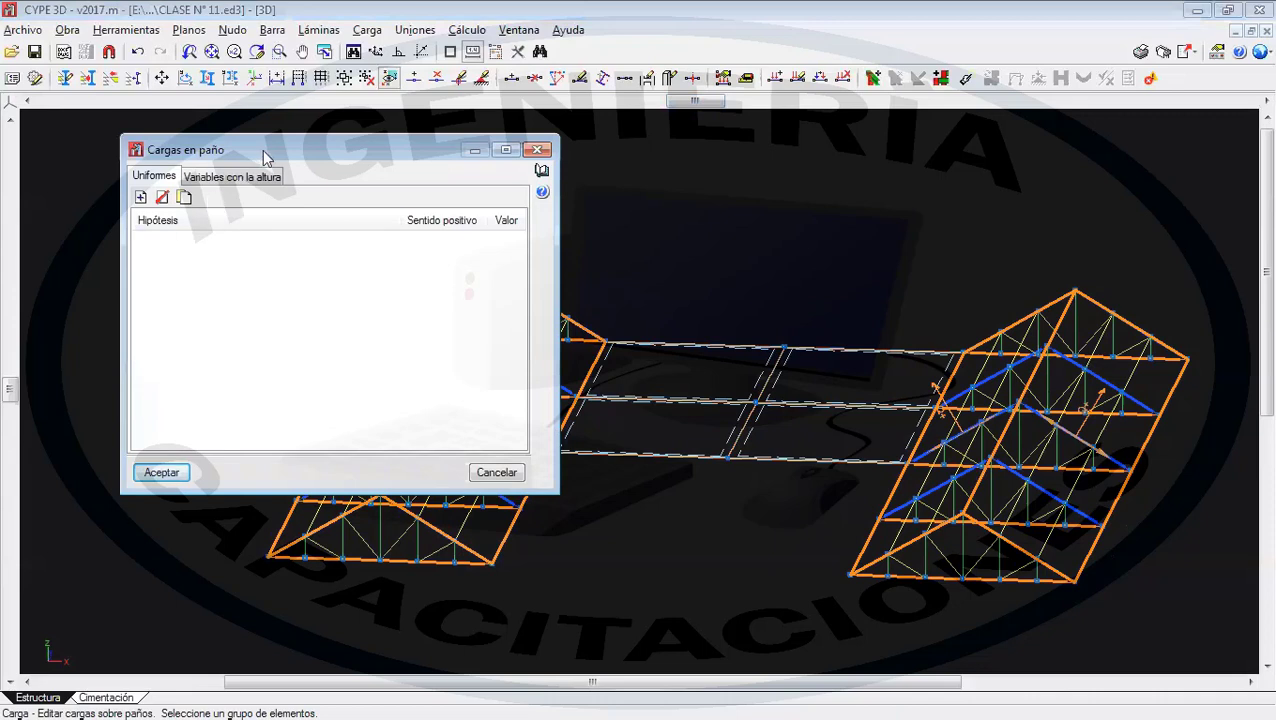
{"action": "left_click_drag", "start_coordinate": [266, 157], "coordinate": [538, 176]}
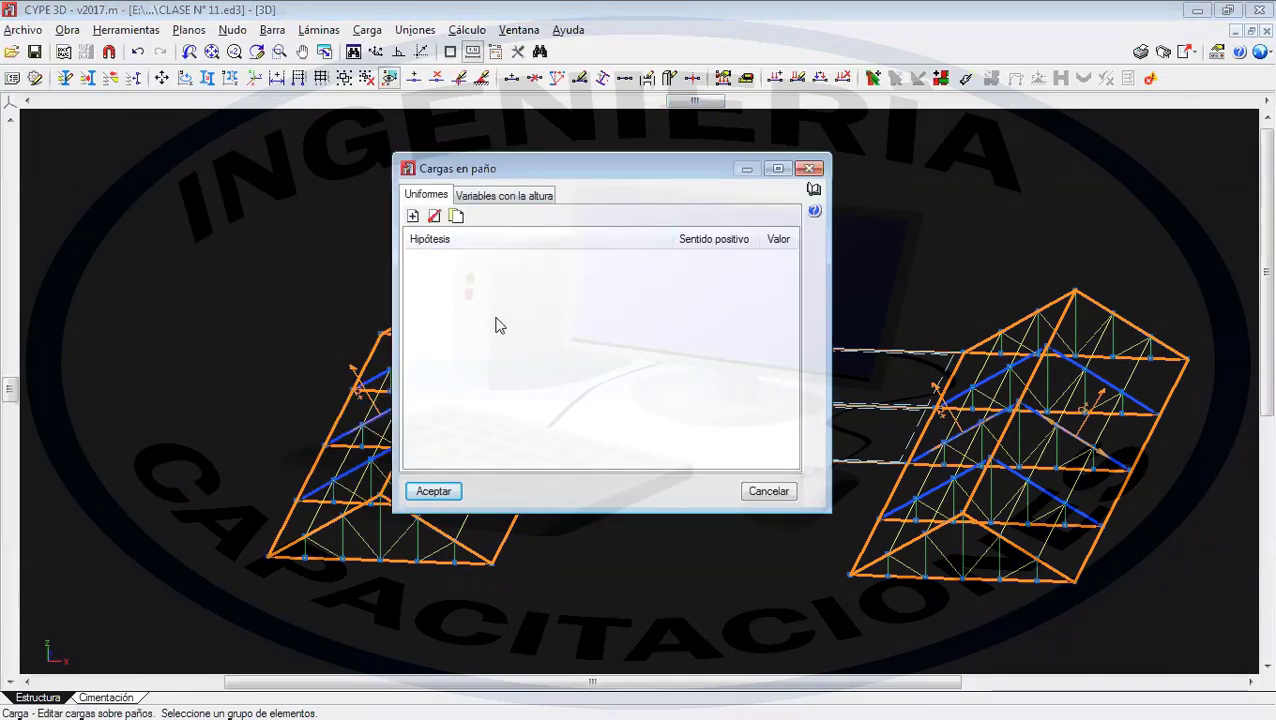
- Add three uniform panel loads with the hypotheses CALAMINA, MANTENIMIENTO (Uso Cubiertas) and GRANIZO (Uso Cubiertas)
{"action": "left_click", "coordinate": [412, 216]}
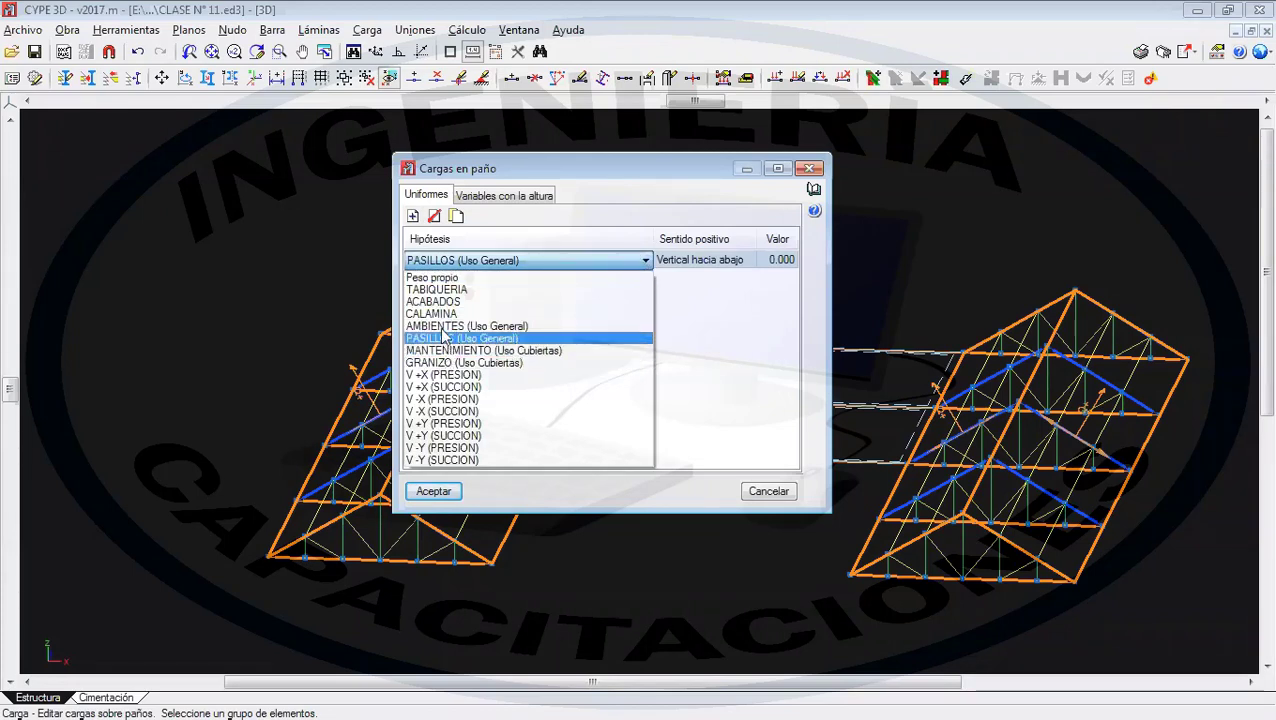
{"action": "left_click", "coordinate": [461, 313]}
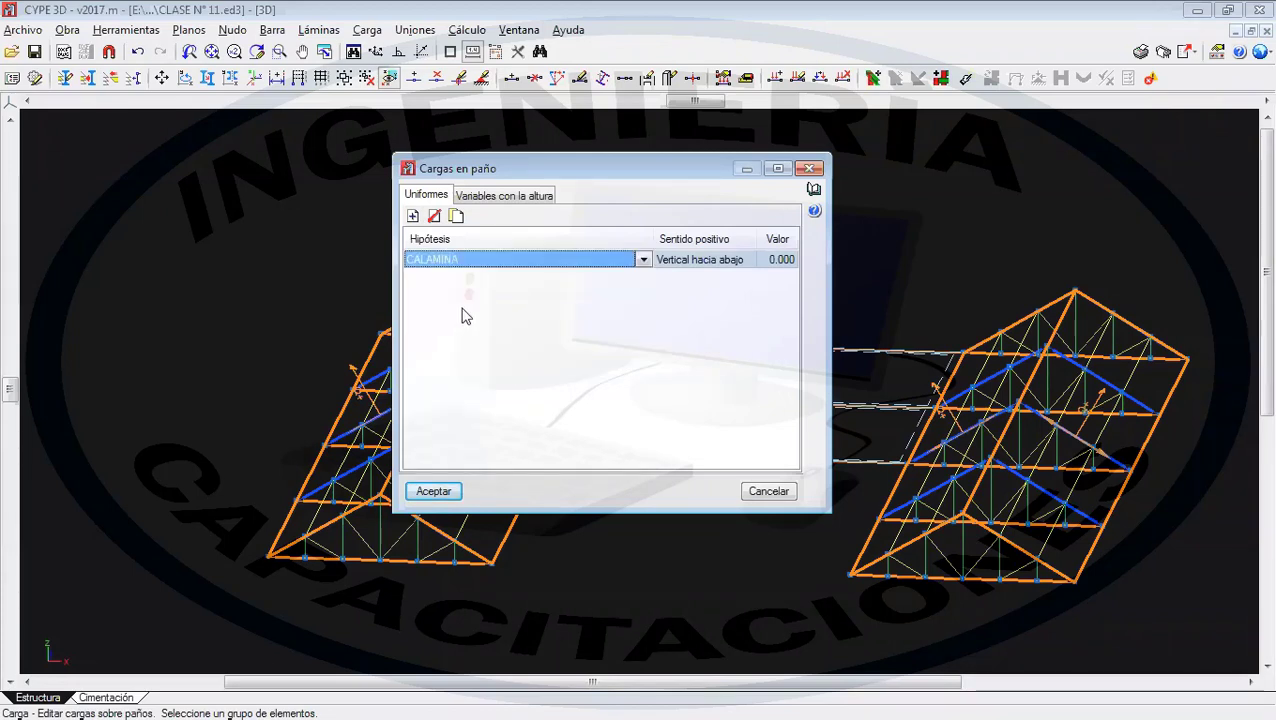
{"action": "left_click", "coordinate": [412, 218]}
{"action": "left_click", "coordinate": [645, 278]}
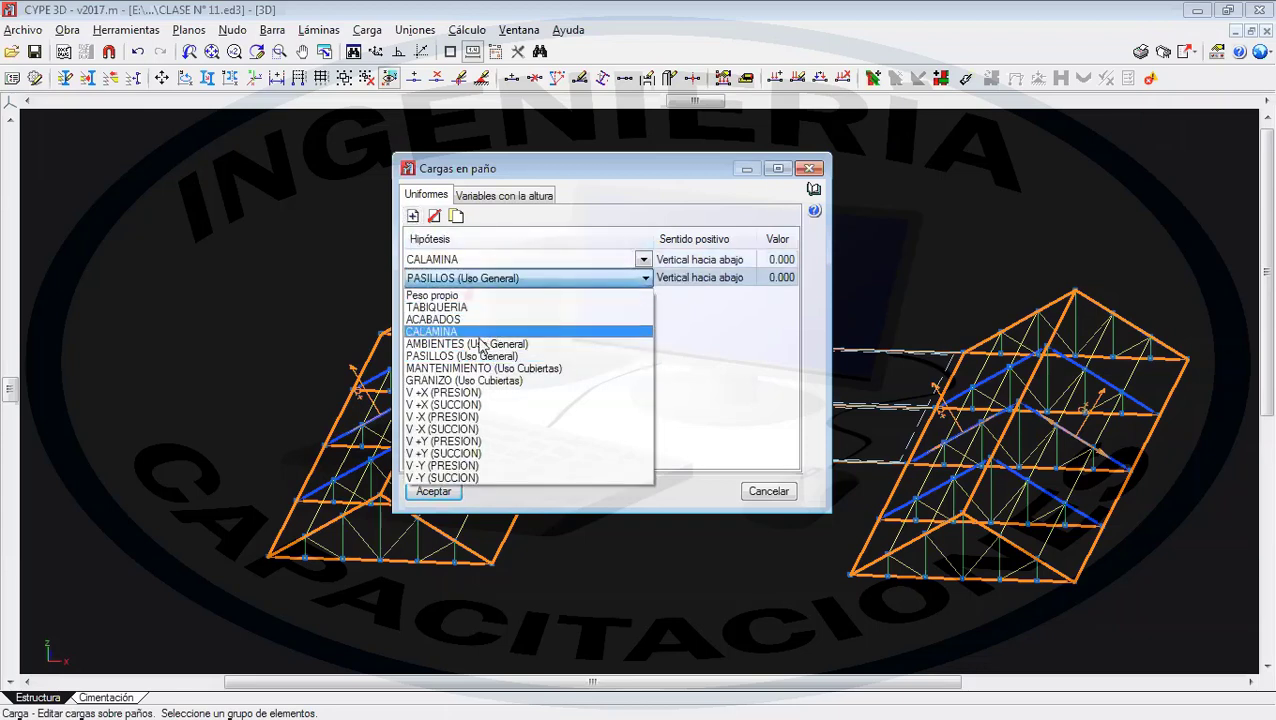
{"action": "left_click", "coordinate": [474, 369]}
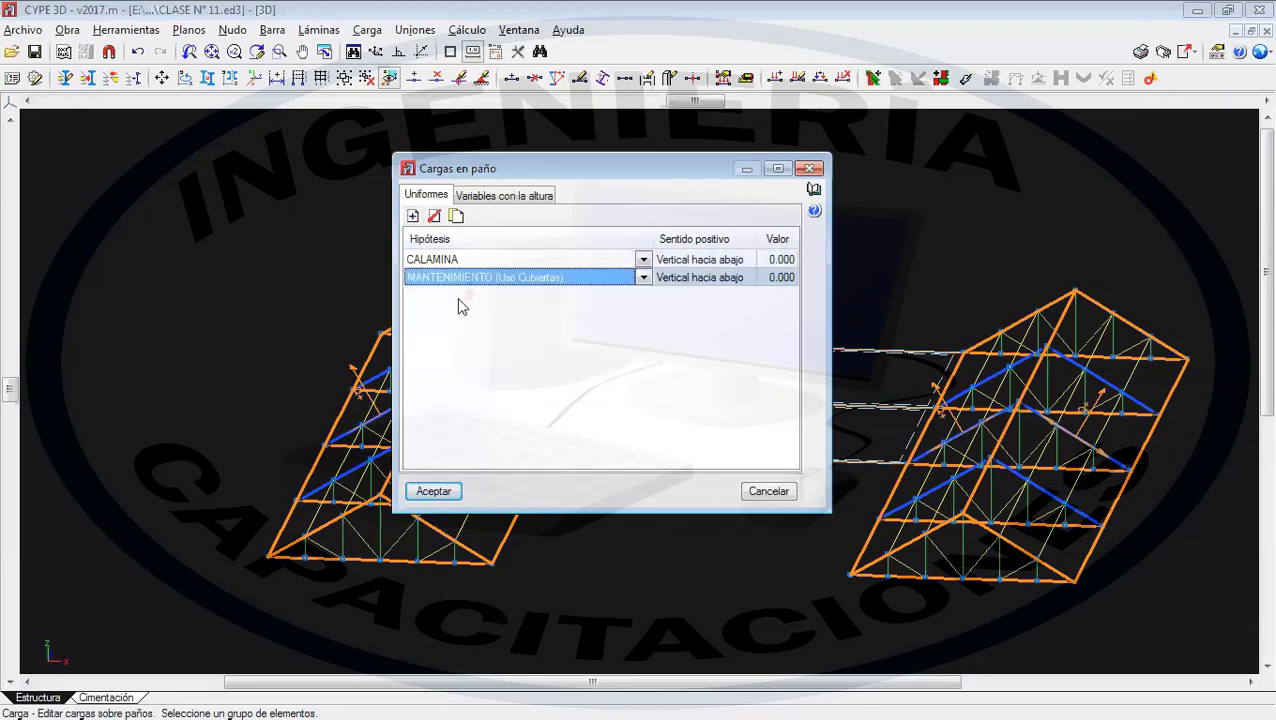
{"action": "left_click", "coordinate": [412, 217]}
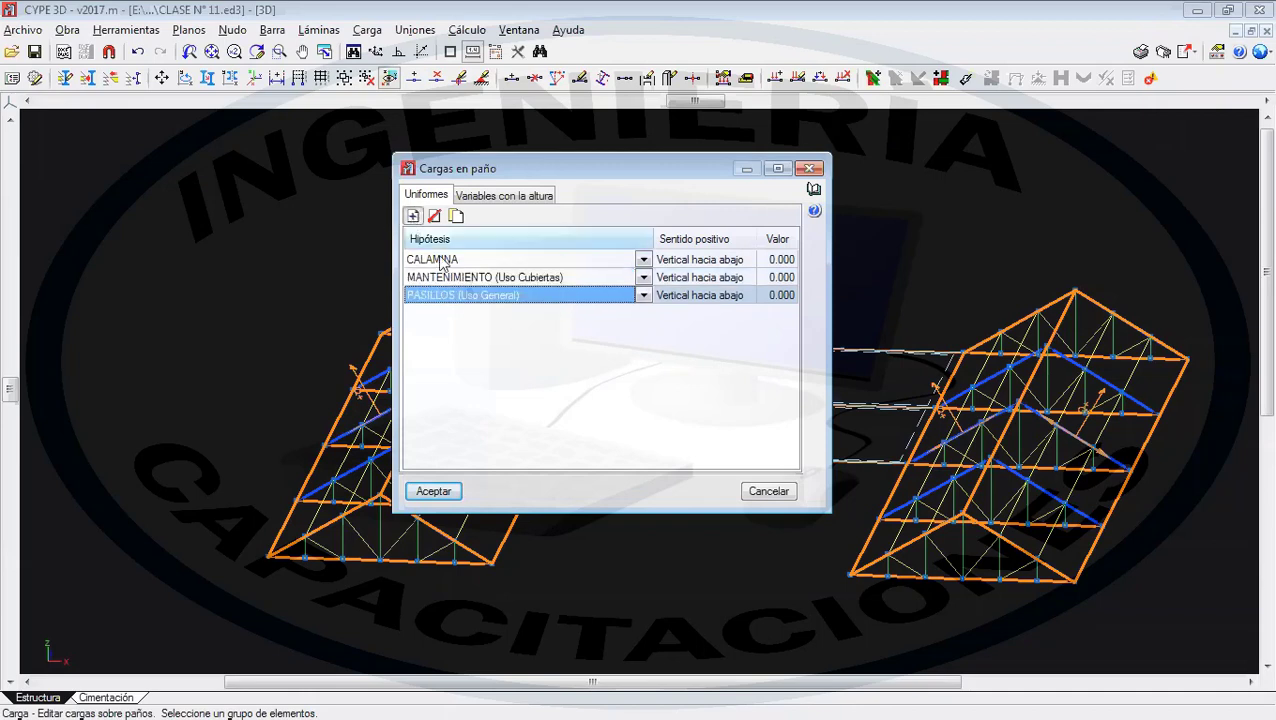
{"action": "left_click", "coordinate": [644, 296]}
{"action": "left_click", "coordinate": [475, 399]}
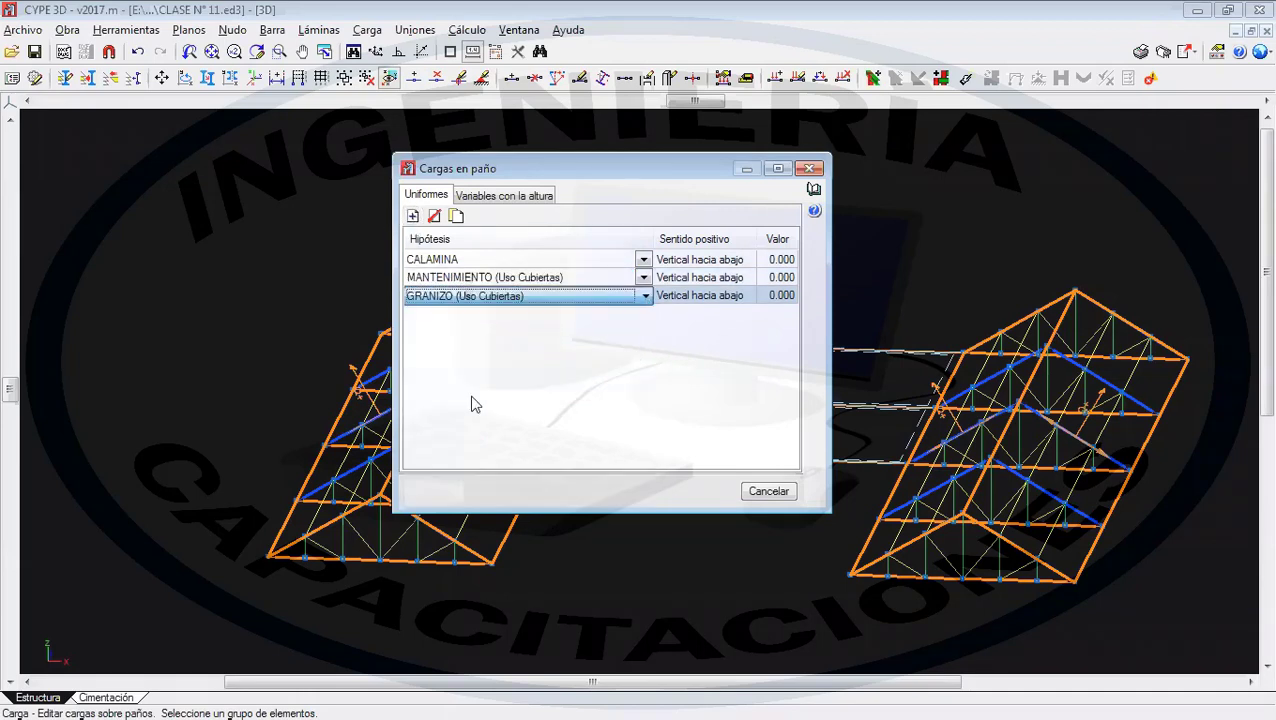
{"action": "left_click", "coordinate": [592, 390]}
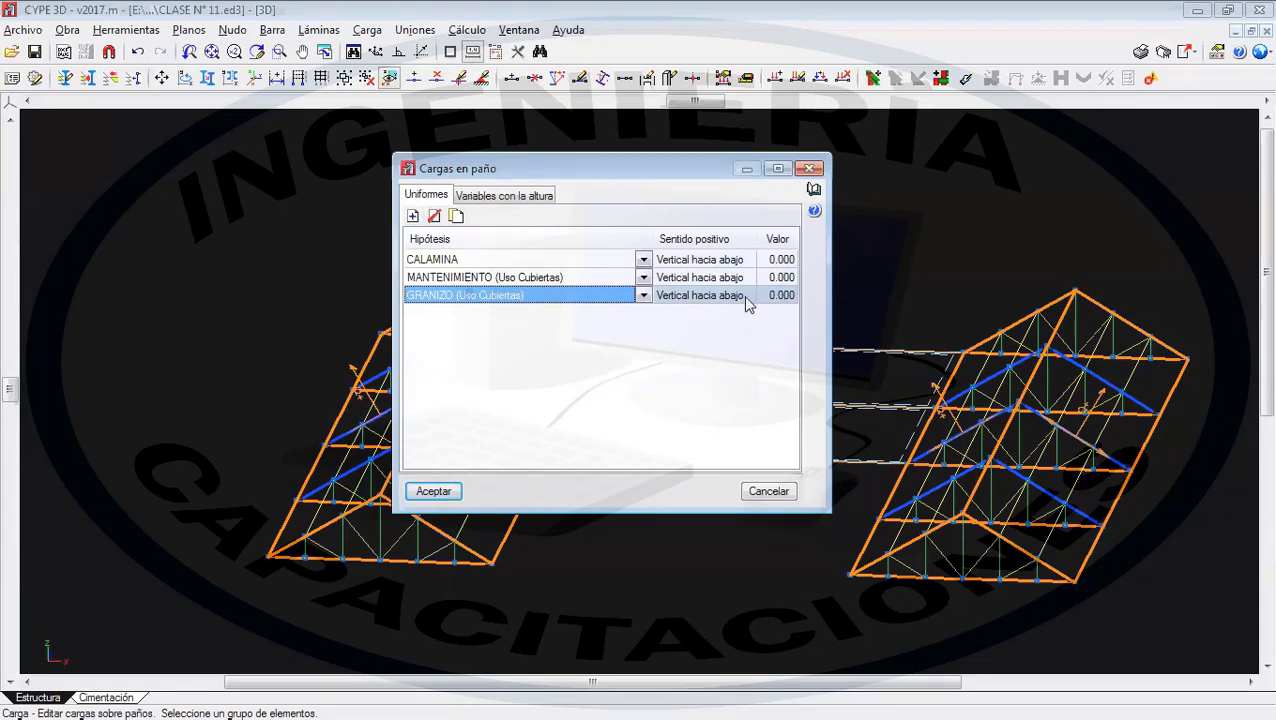
- Set the uniform loads to 0.010 for CALAMINA and 0.090 for MANTENIMIENTO, enter the GRANIZO value, and accept the panel loads
{"action": "left_click", "coordinate": [782, 261]}
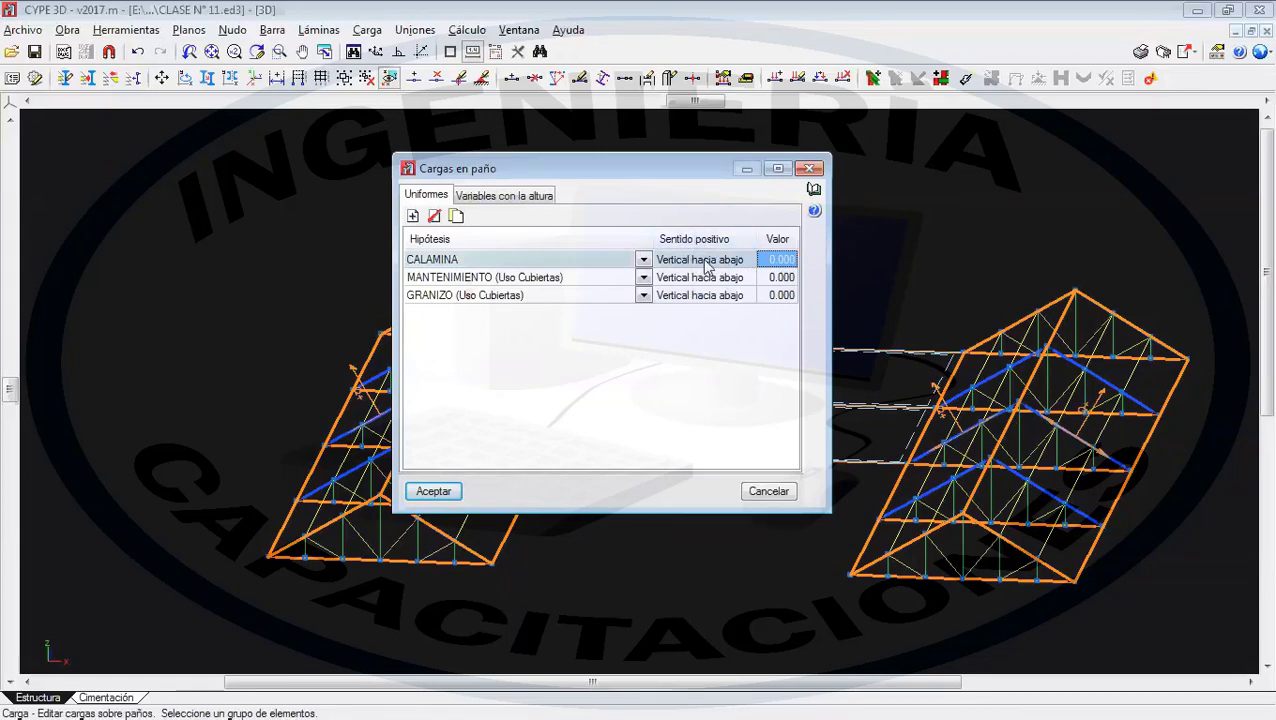
{"action": "left_click", "coordinate": [777, 260]}
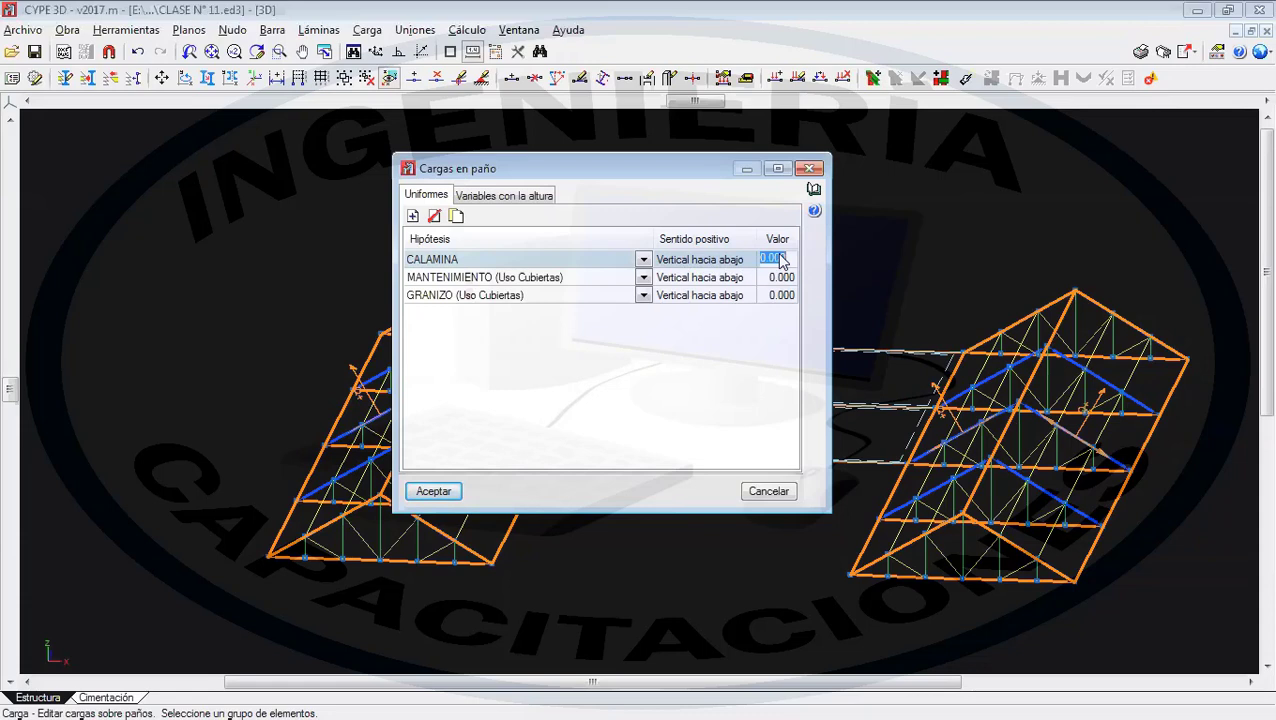
{"action": "type", "text": "0"}
{"action": "left_click", "coordinate": [779, 277]}
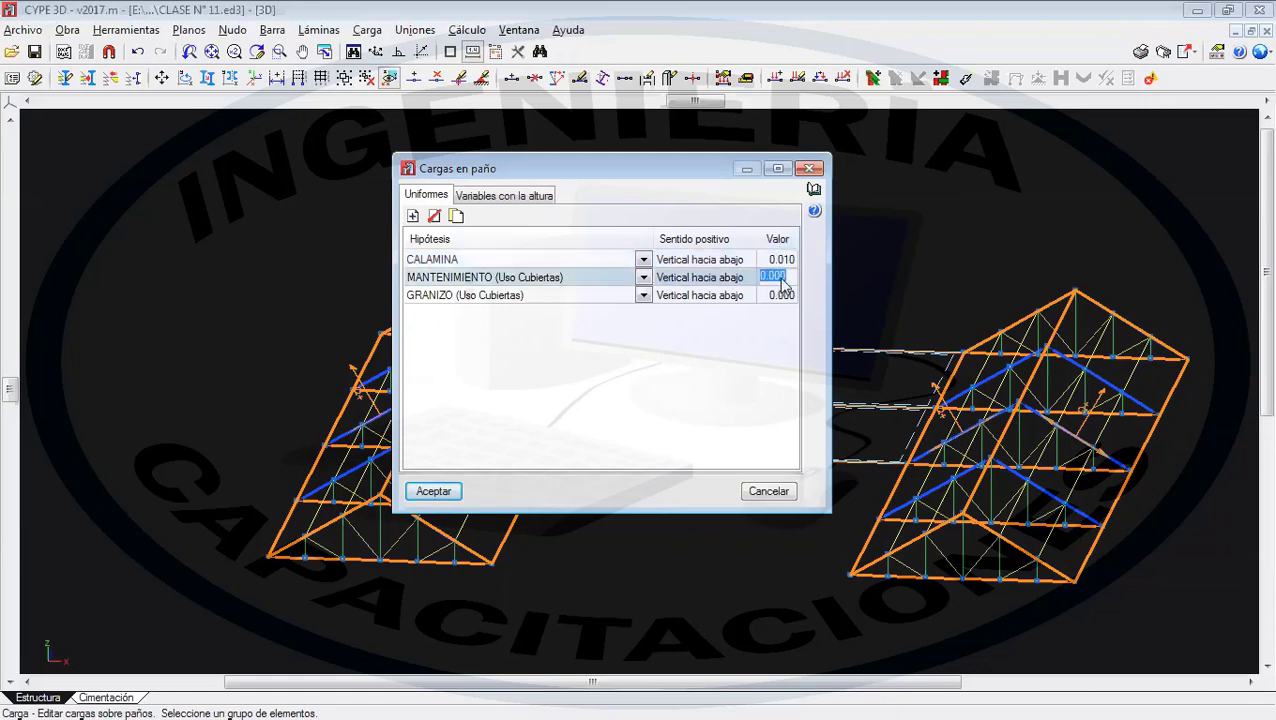
{"action": "type", "text": "0"}
{"action": "left_click", "coordinate": [782, 296]}
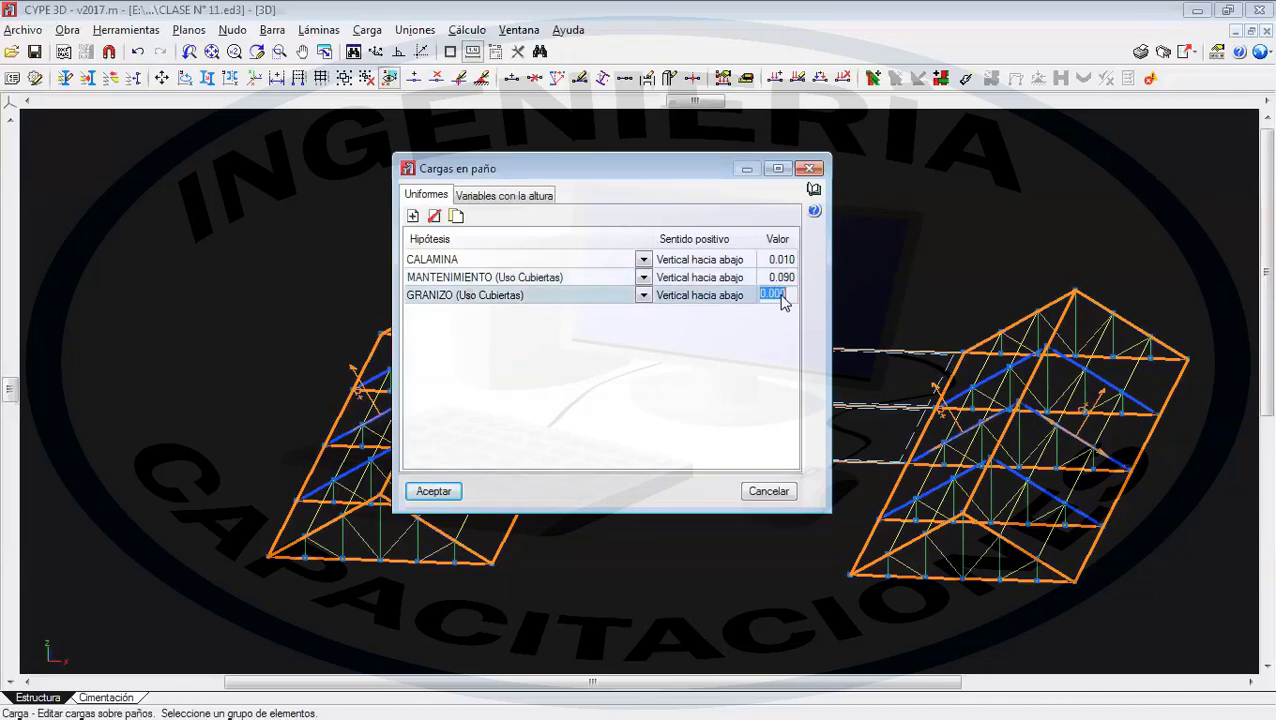
{"action": "type", "text": "0."}
{"action": "left_click", "coordinate": [425, 490]}
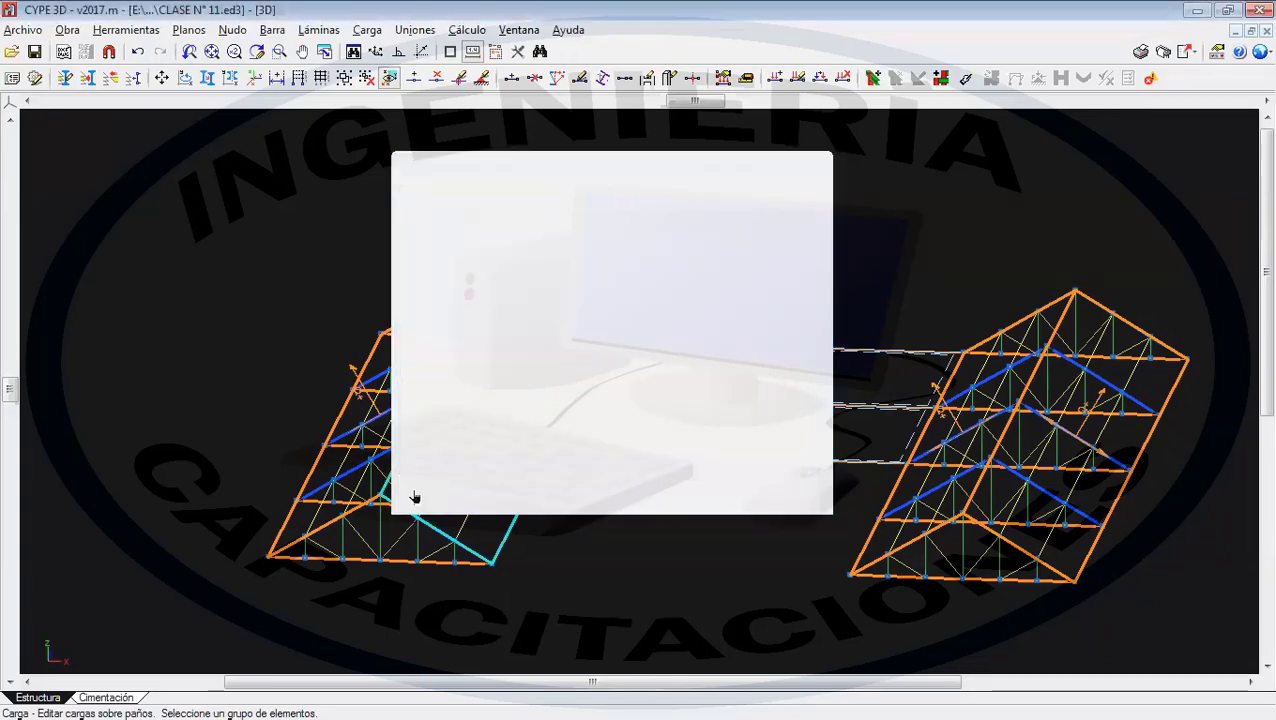
- Set the displayed load hypothesis to CALAMINA
{"action": "left_click", "coordinate": [368, 30]}
{"action": "left_click", "coordinate": [446, 28]}
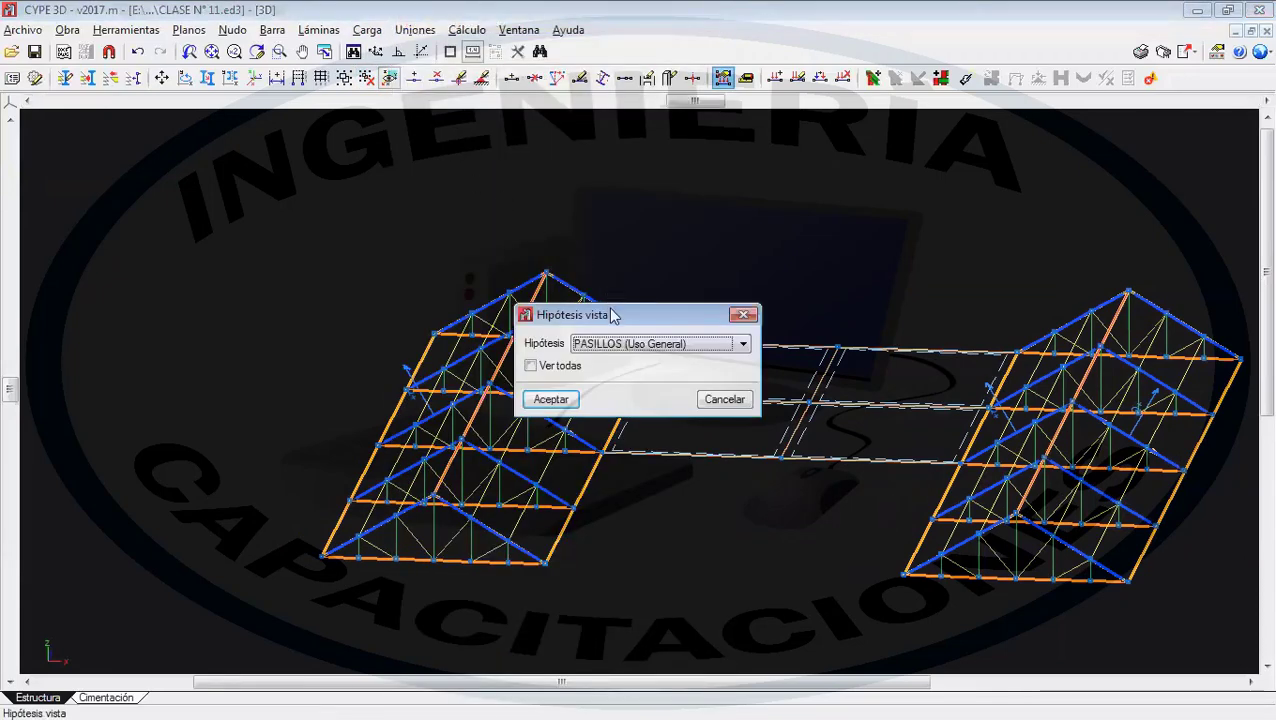
{"action": "left_click_drag", "start_coordinate": [621, 313], "coordinate": [200, 149]}
{"action": "left_click", "coordinate": [228, 176]}
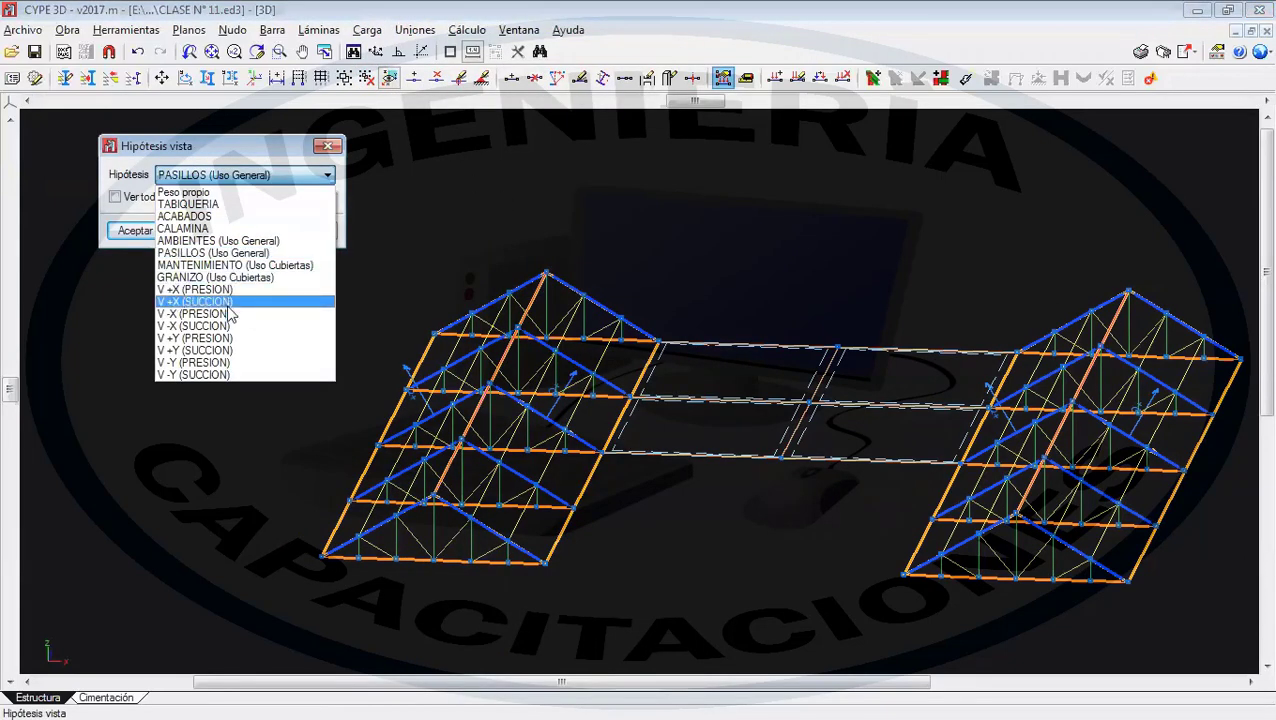
{"action": "left_click", "coordinate": [200, 229]}
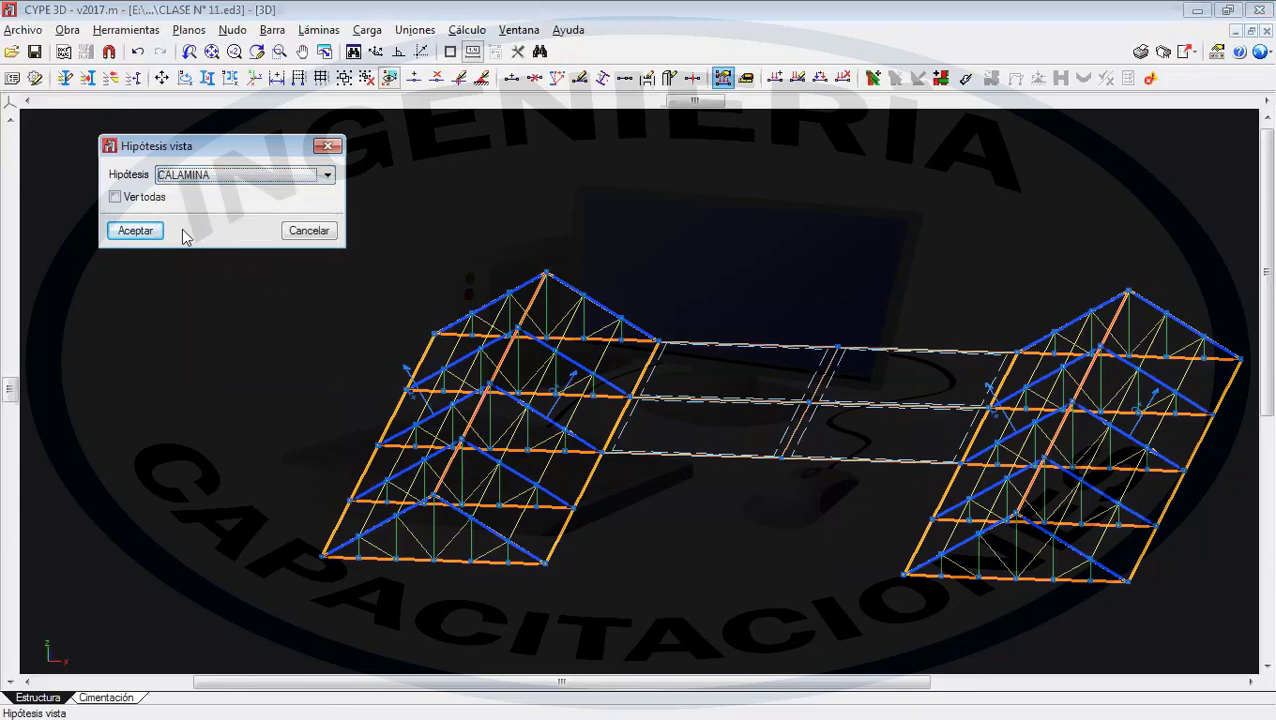
{"action": "left_click", "coordinate": [130, 231]}
- Set the load display scale of the CALAMINA hypothesis to 10
{"action": "middle_click_drag", "start_coordinate": [510, 353], "coordinate": [518, 338]}
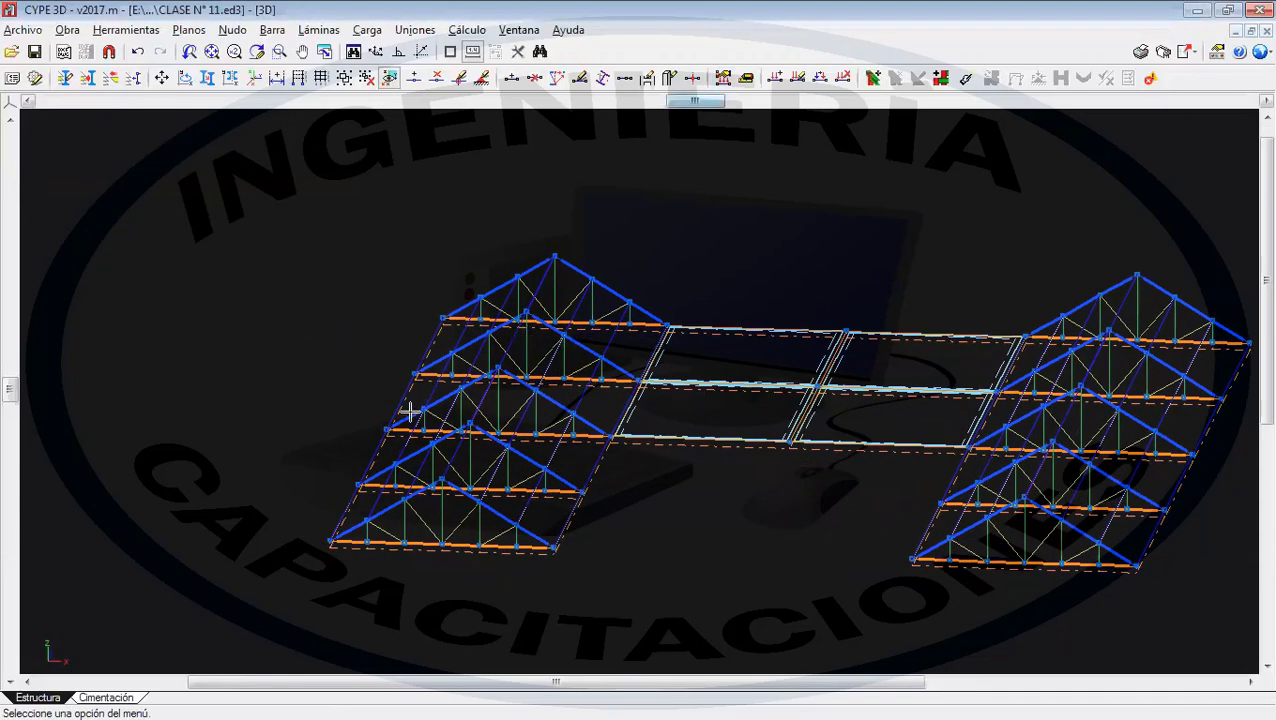
{"action": "scroll", "coordinate": [399, 428], "scroll_direction": "up", "scroll_amount": 1}
{"action": "left_click", "coordinate": [367, 29]}
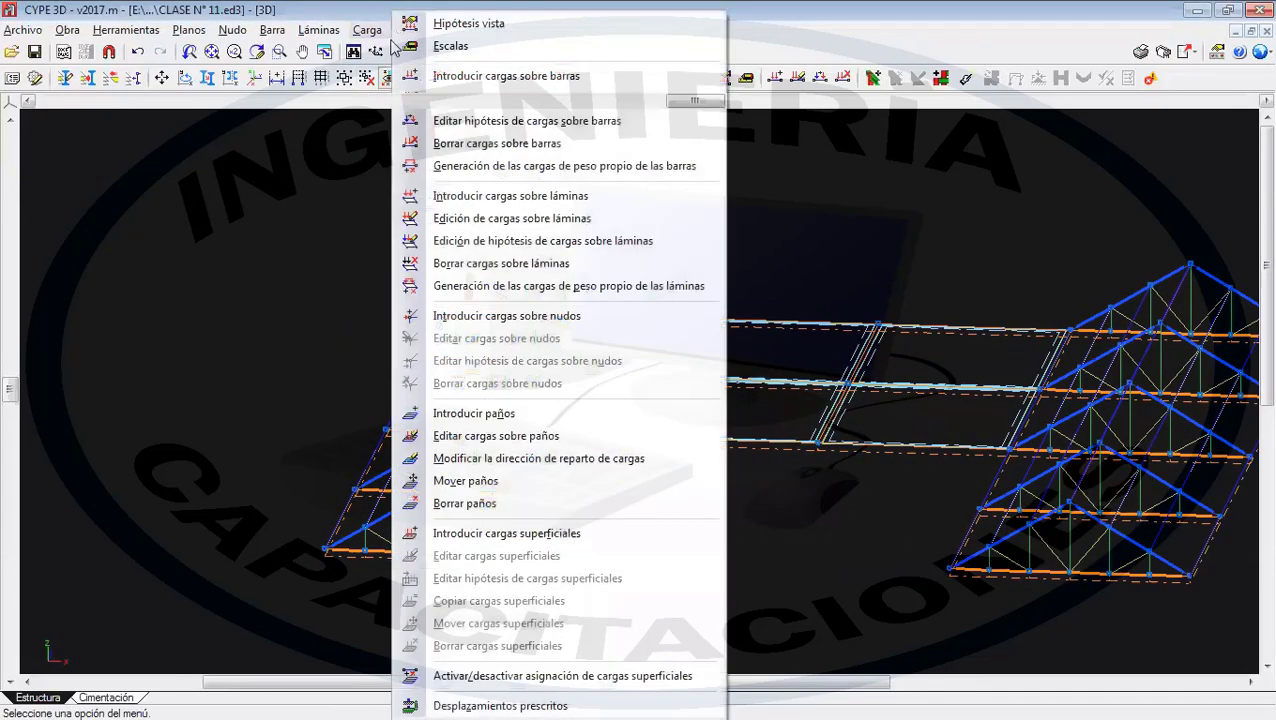
{"action": "mouse_move", "coordinate": [126, 31]}
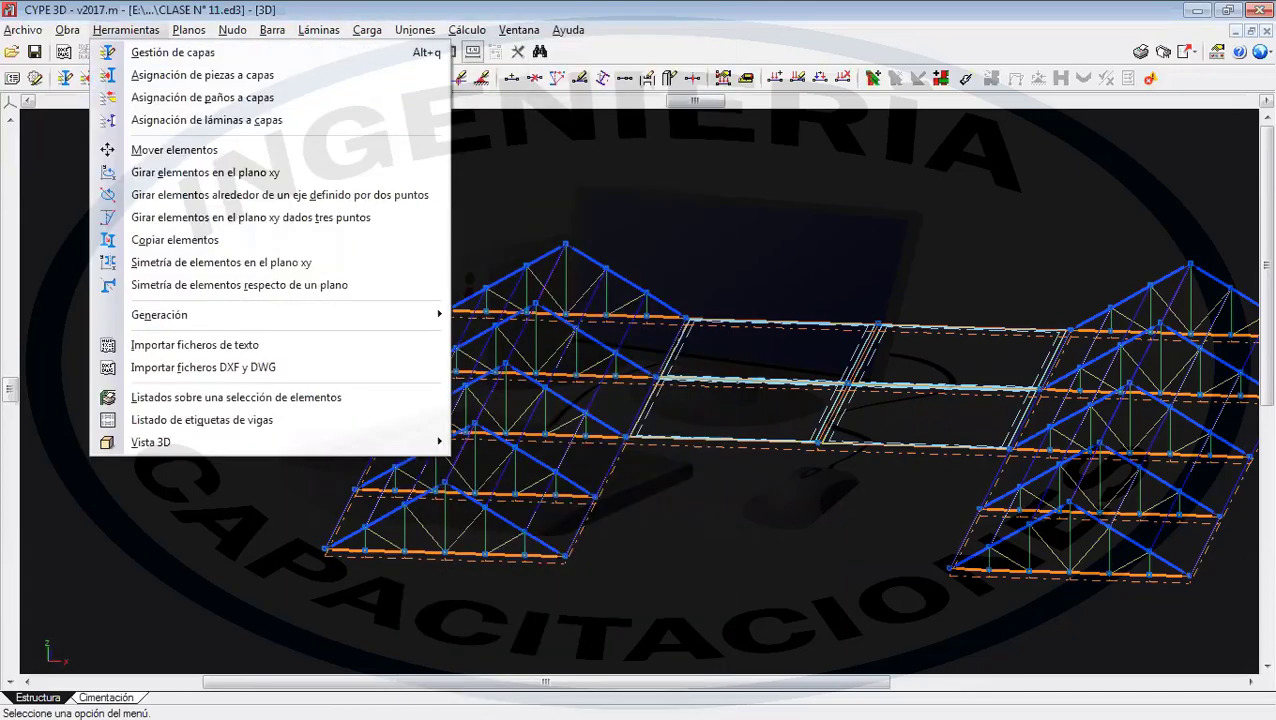
{"action": "left_click", "coordinate": [720, 8]}
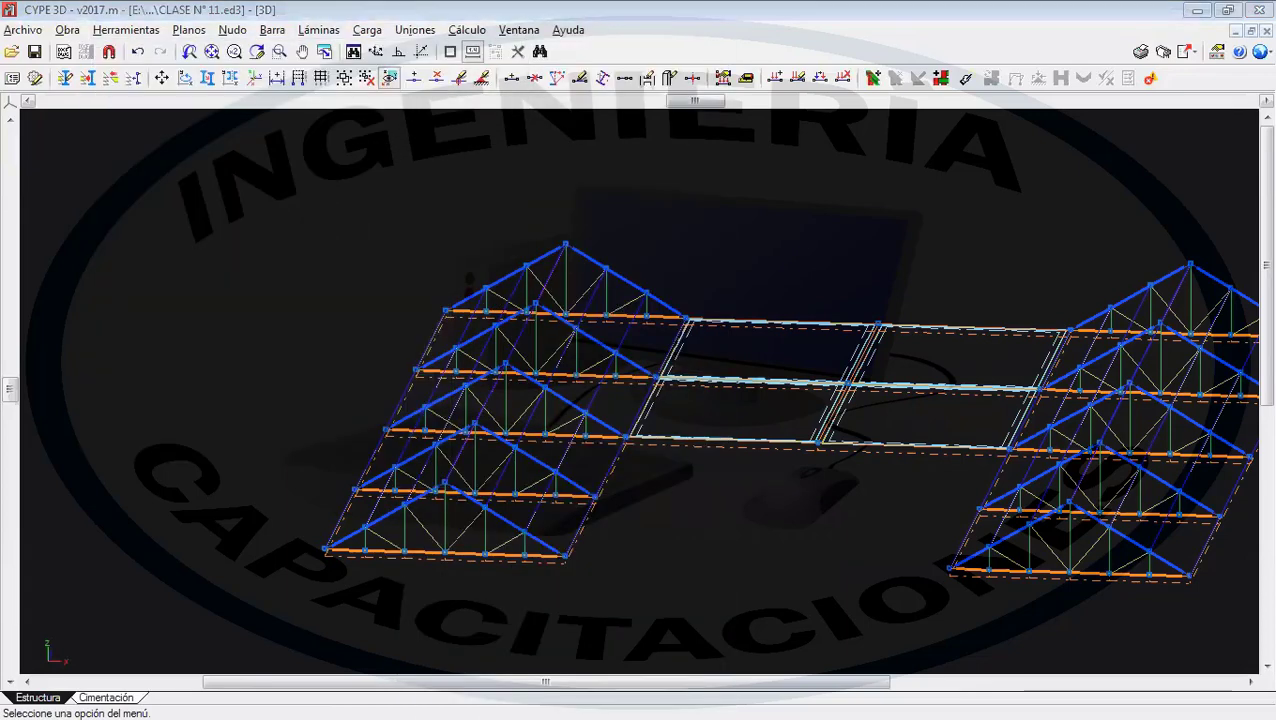
{"action": "left_click", "coordinate": [367, 29]}
{"action": "left_click", "coordinate": [460, 44]}
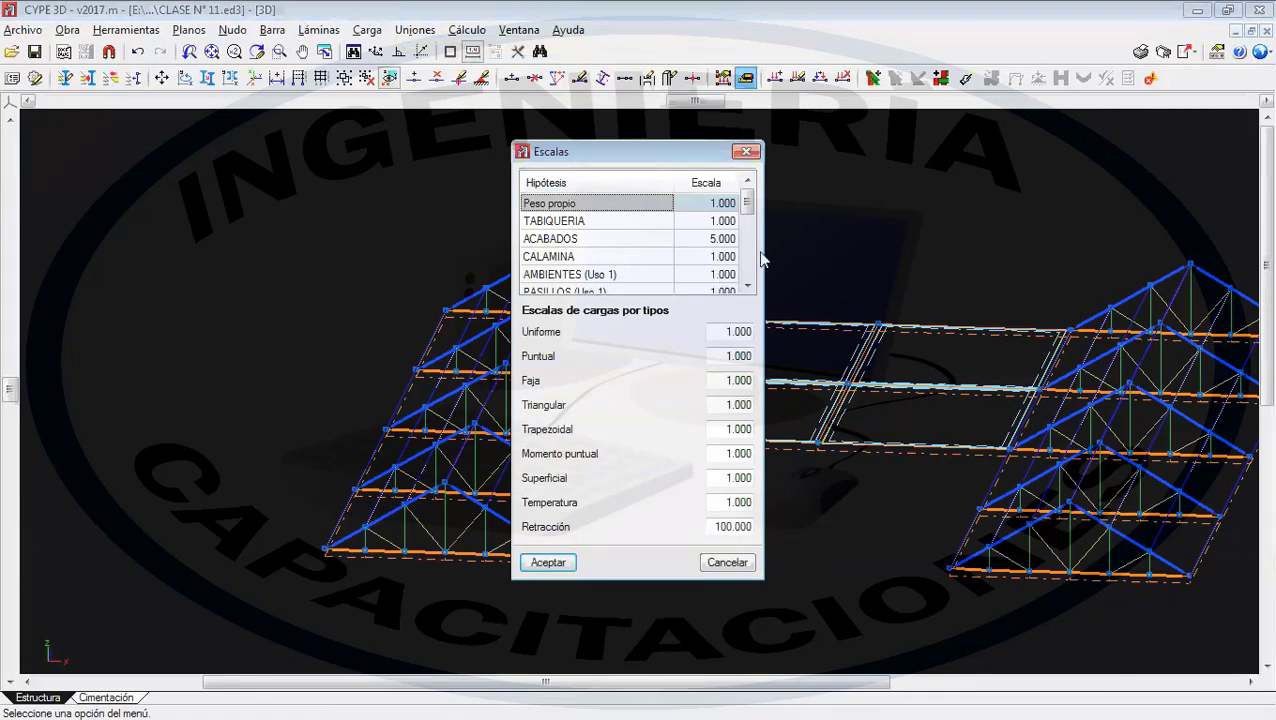
{"action": "left_click", "coordinate": [718, 256]}
{"action": "left_click", "coordinate": [722, 258]}
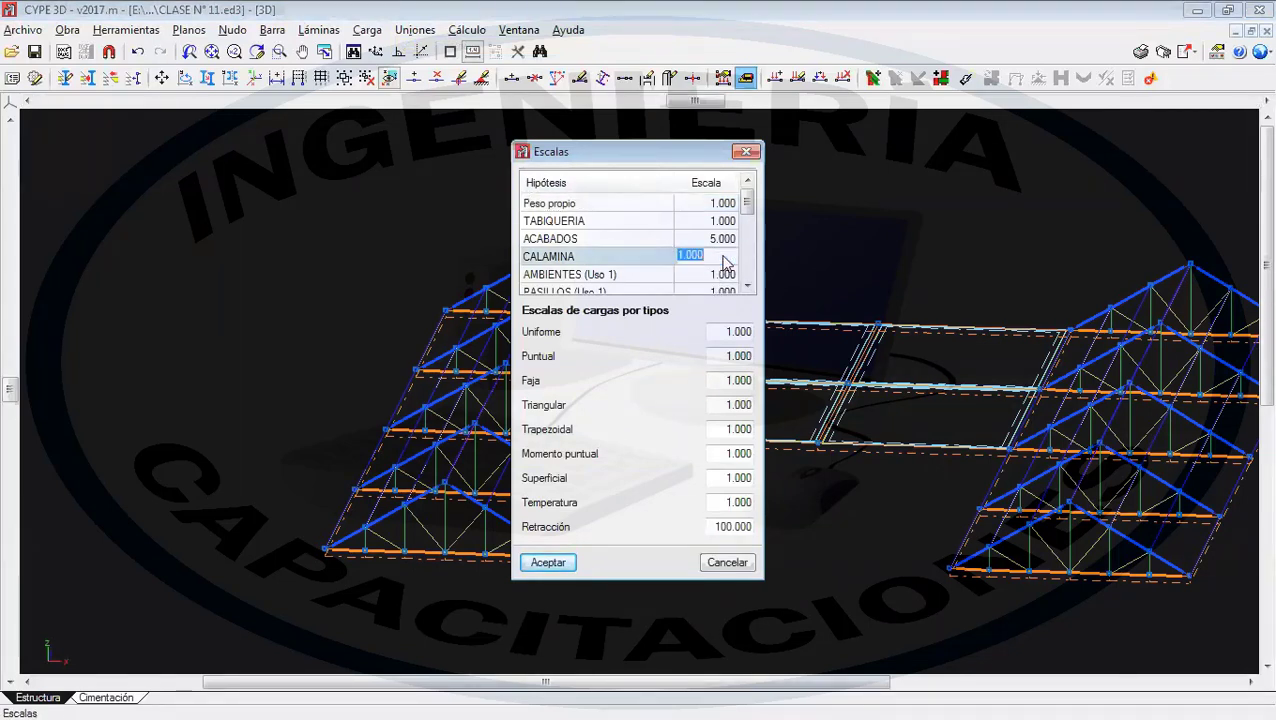
{"action": "type", "text": "10"}
{"action": "left_click", "coordinate": [556, 563]}
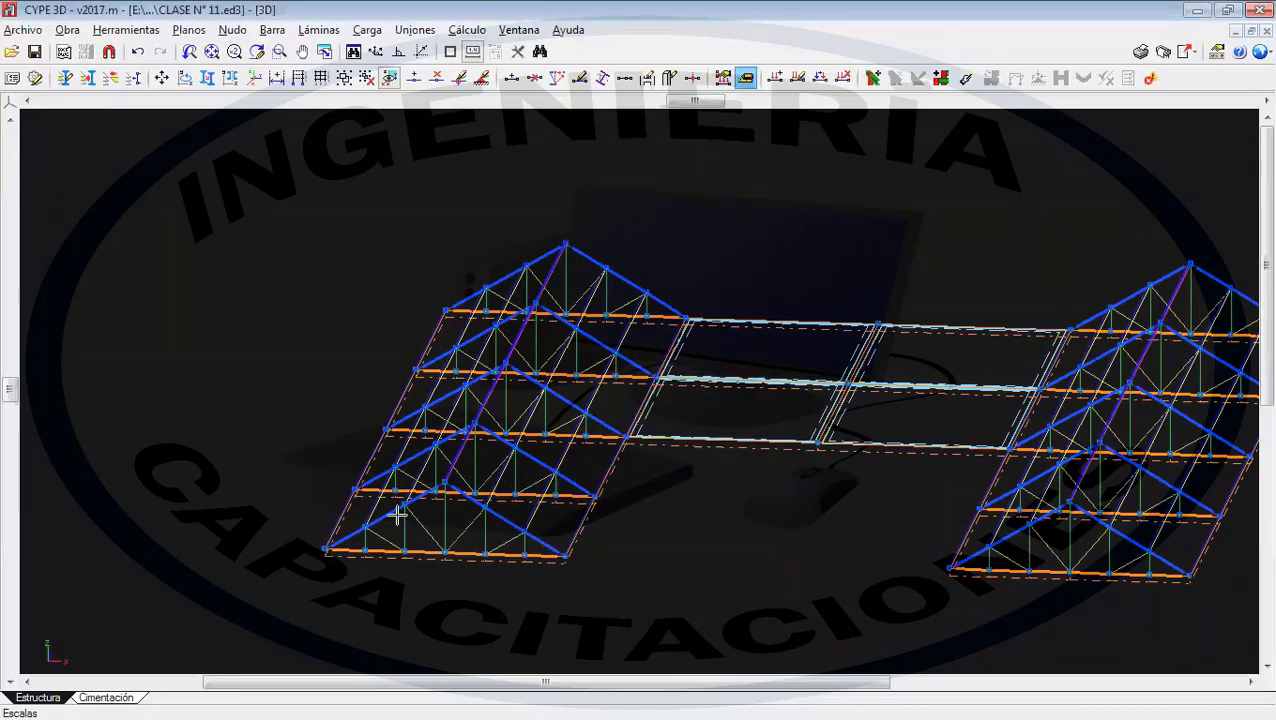
- Set the load display scale of the CALAMINA hypothesis to 50
{"action": "scroll", "coordinate": [345, 515], "scroll_direction": "up", "scroll_amount": 2}
{"action": "scroll", "coordinate": [340, 505], "scroll_direction": "up", "scroll_amount": 5}
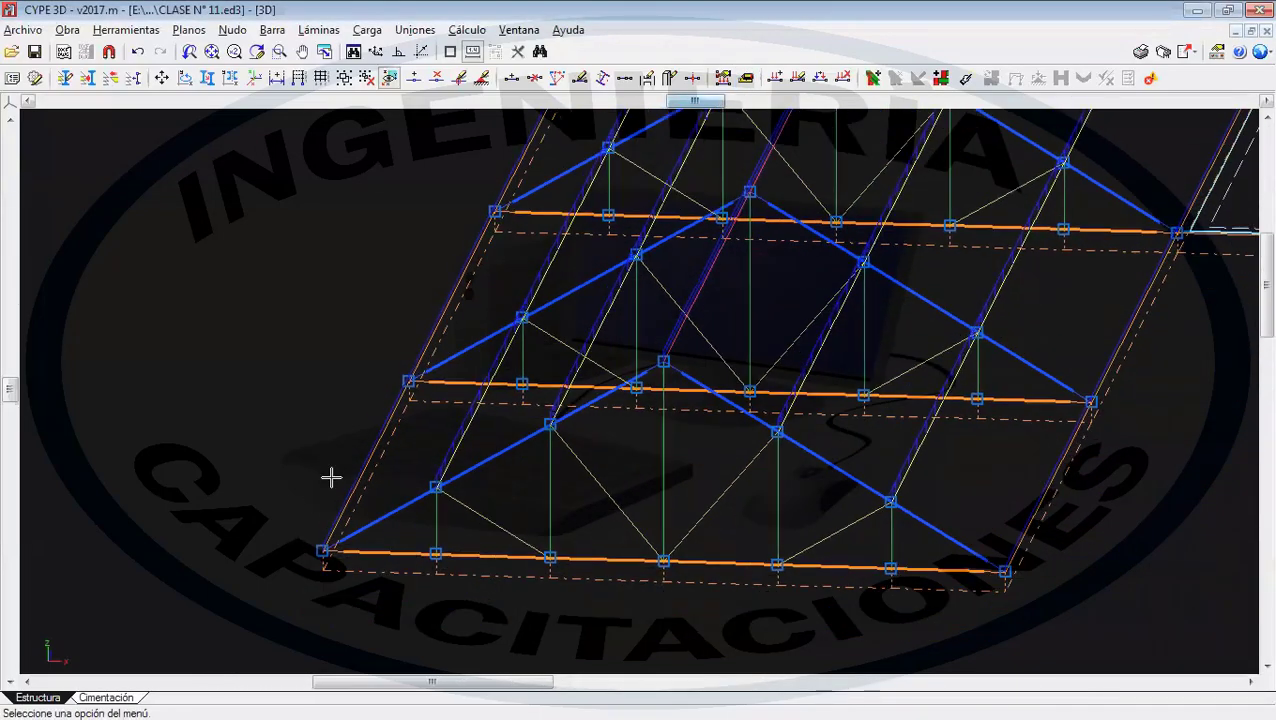
{"action": "scroll", "coordinate": [430, 524], "scroll_direction": "up", "scroll_amount": 3}
{"action": "scroll", "coordinate": [600, 380], "scroll_direction": "up", "scroll_amount": 4}
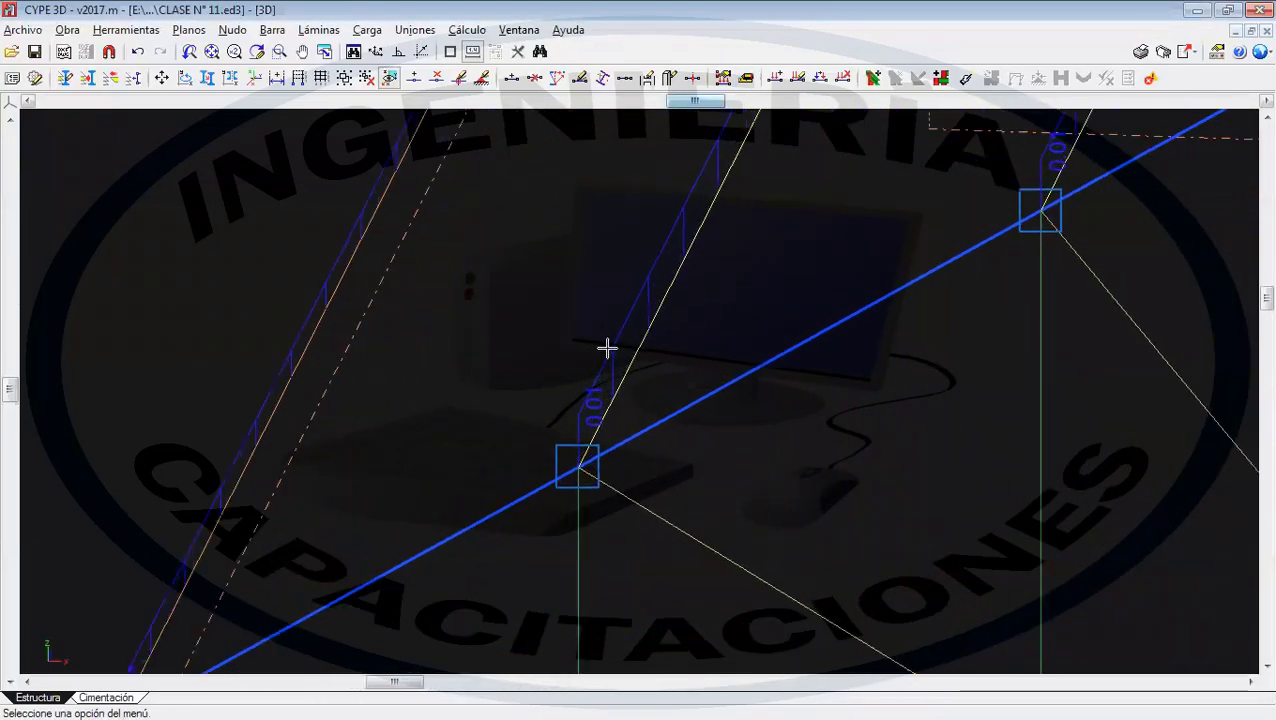
{"action": "scroll", "coordinate": [589, 410], "scroll_direction": "down", "scroll_amount": 5}
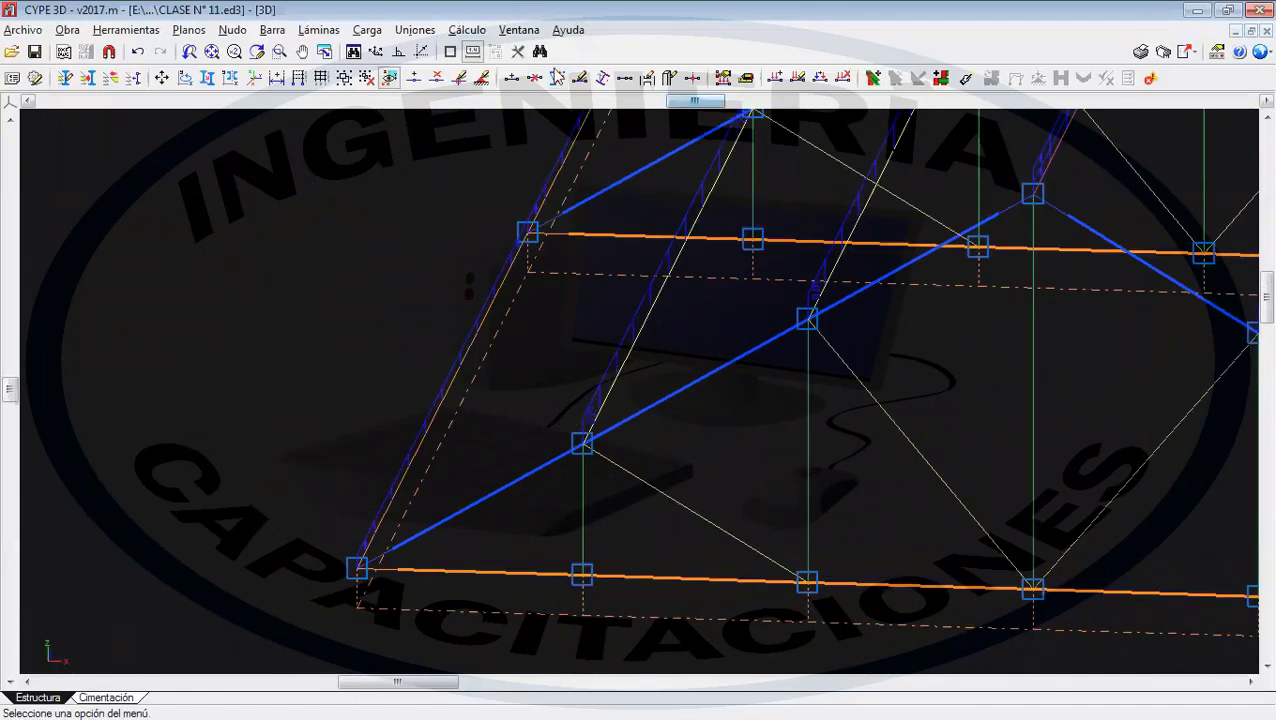
{"action": "left_click", "coordinate": [367, 30]}
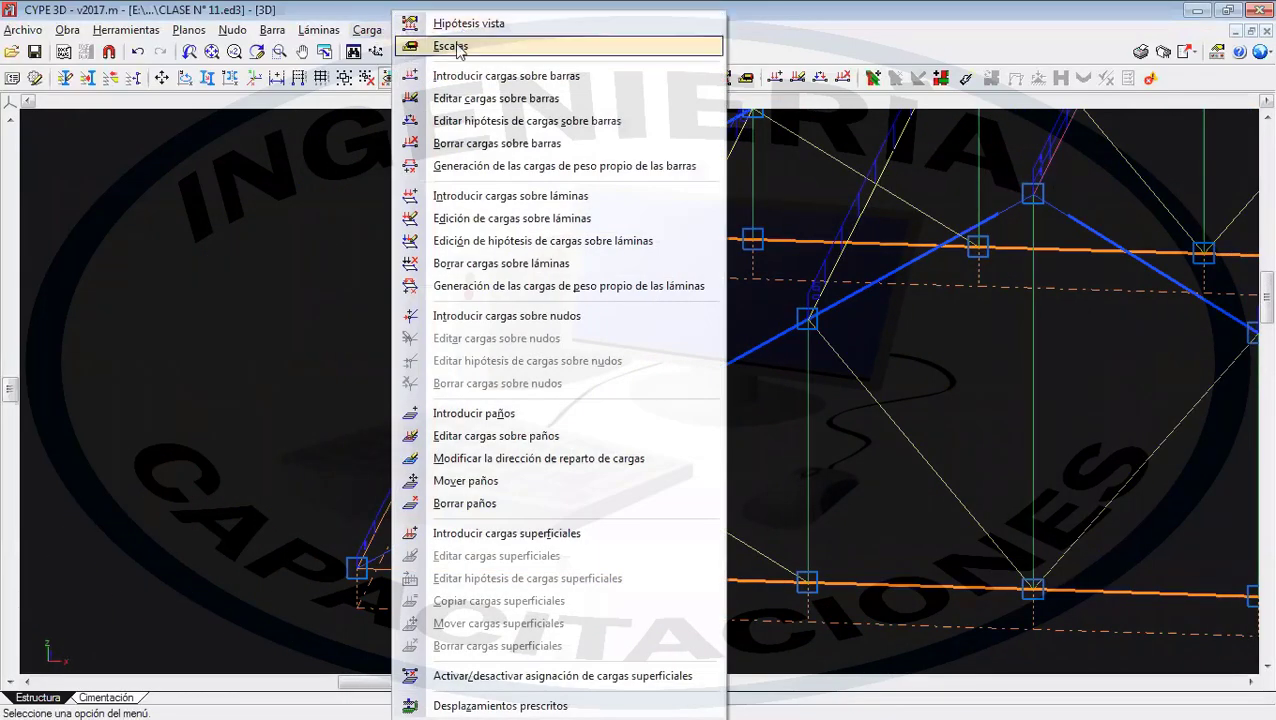
{"action": "left_click", "coordinate": [430, 41]}
{"action": "left_click", "coordinate": [727, 256]}
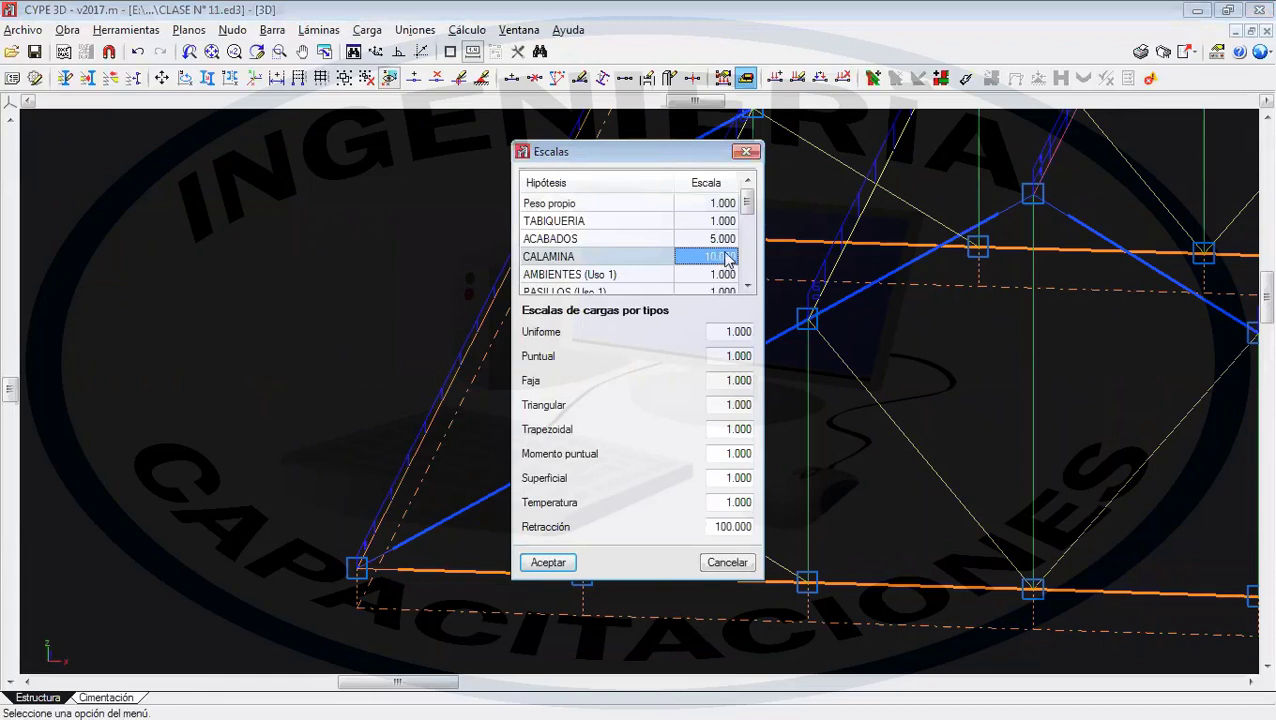
{"action": "type", "text": "2"}
{"action": "key", "text": "BackSpace"}
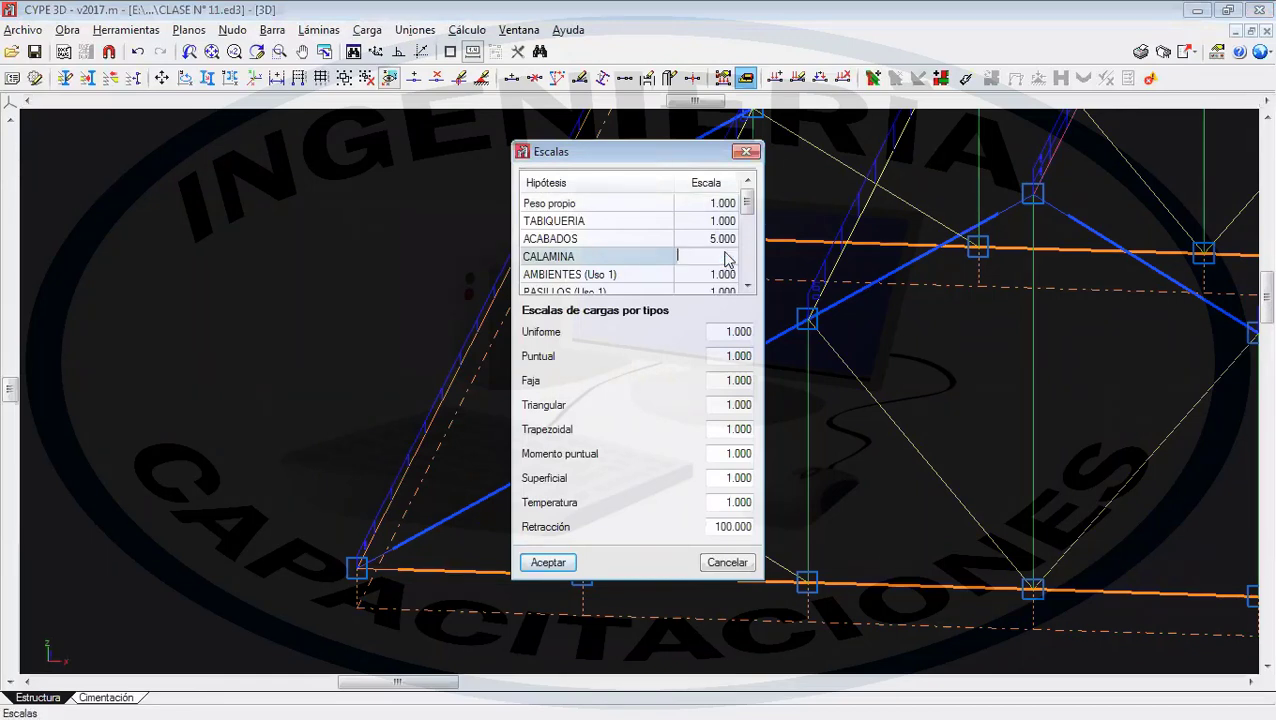
{"action": "type", "text": "50"}
{"action": "left_click", "coordinate": [566, 562]}
{"action": "scroll", "coordinate": [545, 474], "scroll_direction": "up", "scroll_amount": 2}
{"action": "scroll", "coordinate": [545, 474], "scroll_direction": "down", "scroll_amount": 5}
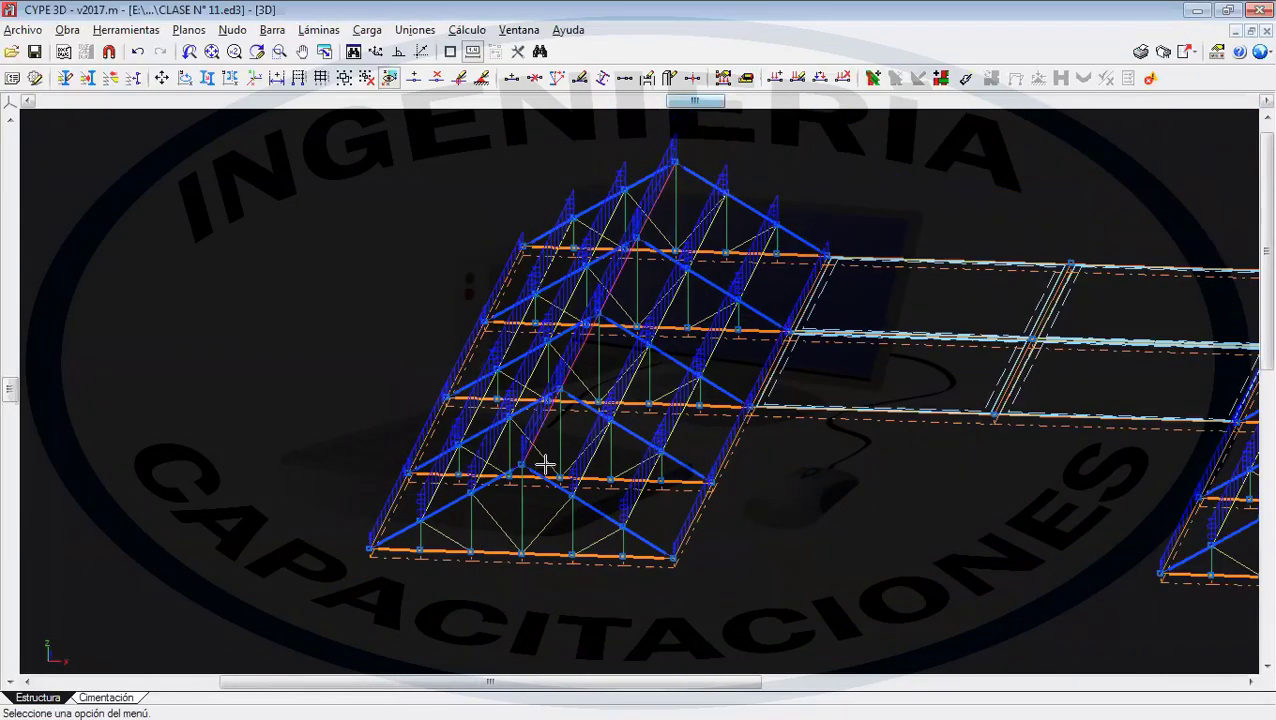
{"action": "scroll", "coordinate": [545, 464], "scroll_direction": "up", "scroll_amount": 3}
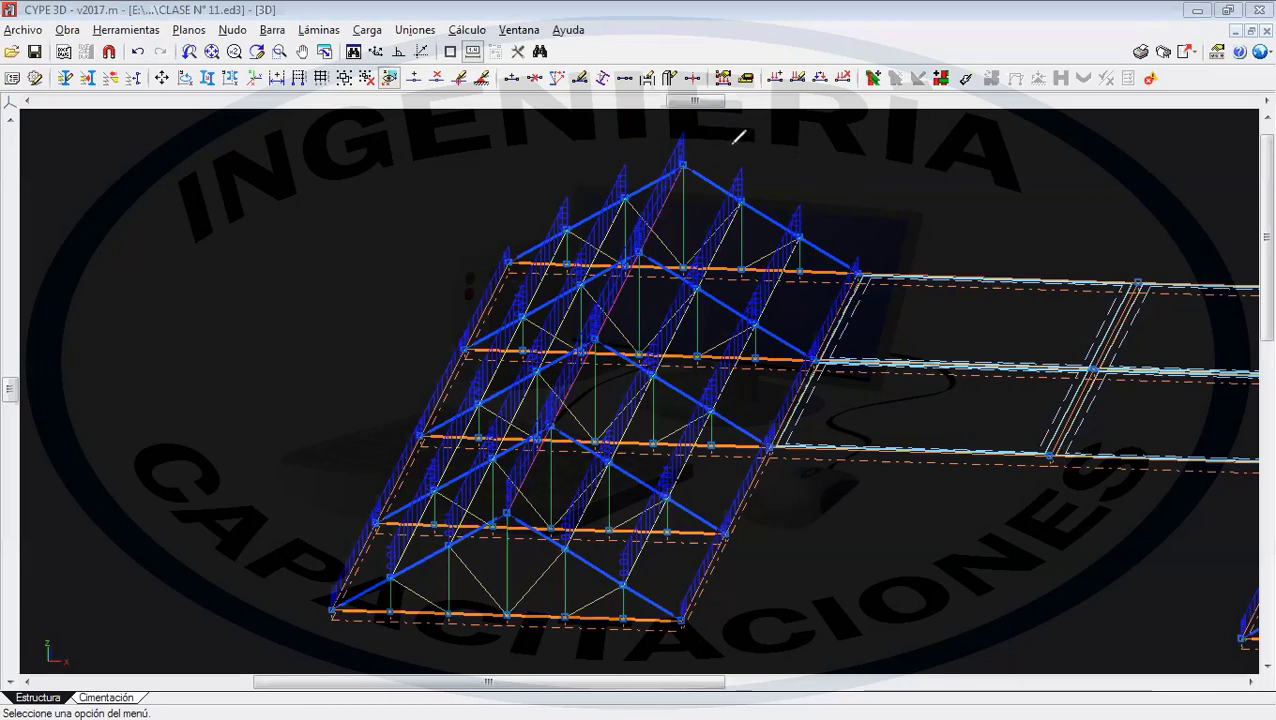
{"action": "mouse_move", "coordinate": [730, 146]}
{"action": "left_mouse_down"}
{"action": "mouse_move", "coordinate": [922, 221]}
{"action": "mouse_move", "coordinate": [868, 216]}
{"action": "mouse_move", "coordinate": [730, 138]}
{"action": "mouse_move", "coordinate": [722, 146]}
{"action": "mouse_move", "coordinate": [762, 156]}
{"action": "mouse_move", "coordinate": [686, 222]}
{"action": "mouse_move", "coordinate": [688, 268]}
{"action": "mouse_move", "coordinate": [758, 200]}
{"action": "mouse_move", "coordinate": [742, 262]}
{"action": "mouse_move", "coordinate": [798, 236]}
{"action": "mouse_move", "coordinate": [845, 332]}
{"action": "mouse_move", "coordinate": [852, 255]}
{"action": "left_mouse_up"}
{"action": "mouse_move", "coordinate": [683, 150]}
{"action": "left_mouse_down"}
{"action": "mouse_move", "coordinate": [688, 200]}
{"action": "mouse_move", "coordinate": [680, 162]}
{"action": "left_mouse_up"}
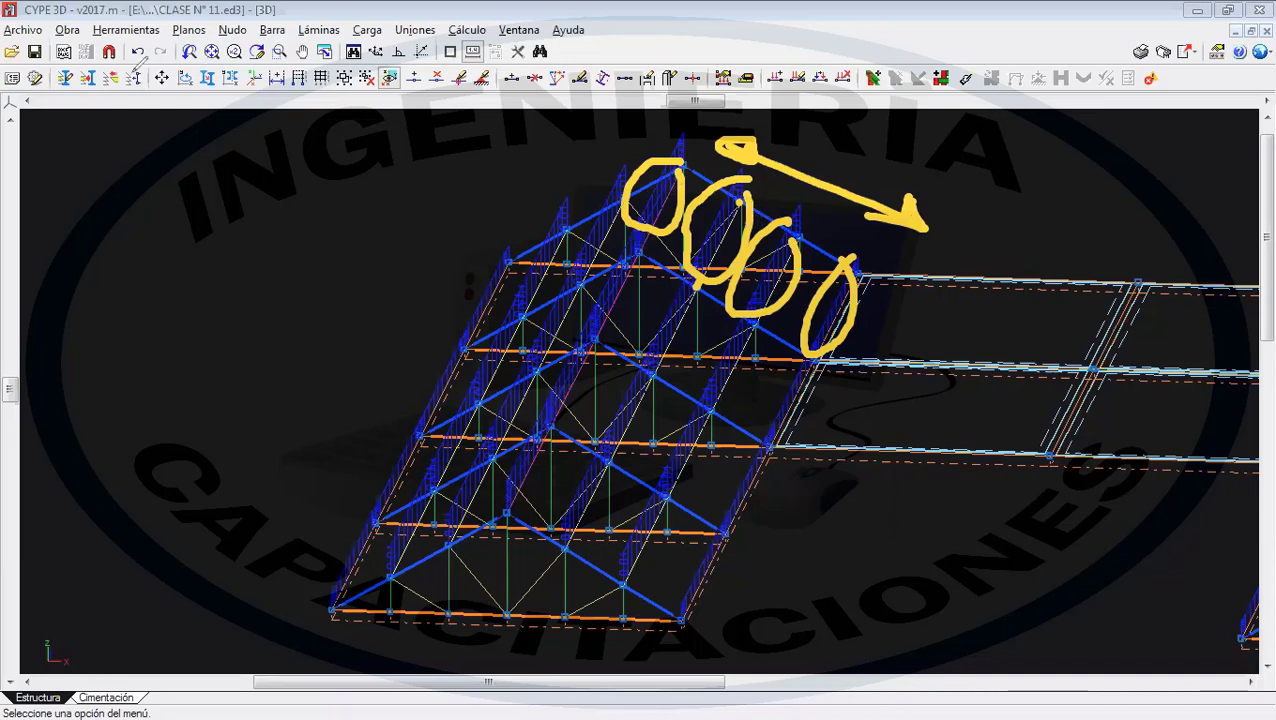
{"action": "key", "text": "Escape"}
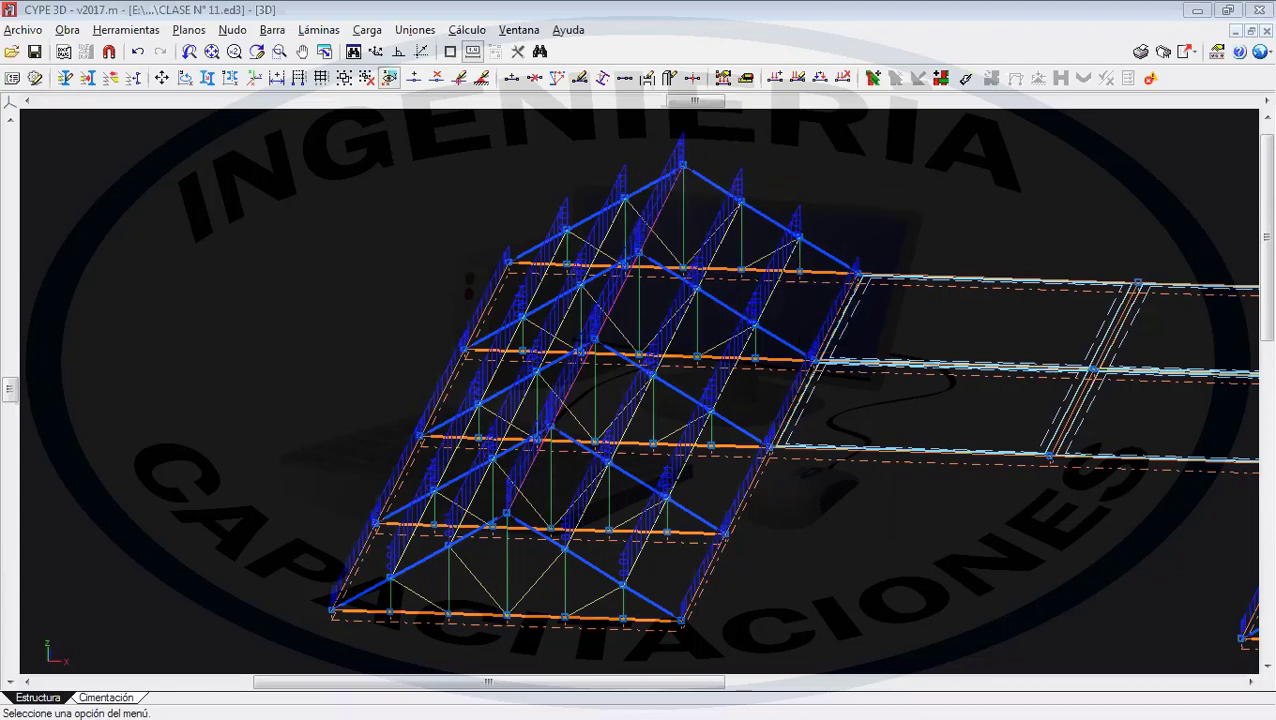
- Examine the CALAMINA load values distributed to the ridge, intermediate and edge purlins along the roof of one truss structure
{"action": "scroll", "coordinate": [621, 185], "scroll_direction": "up", "scroll_amount": 6}
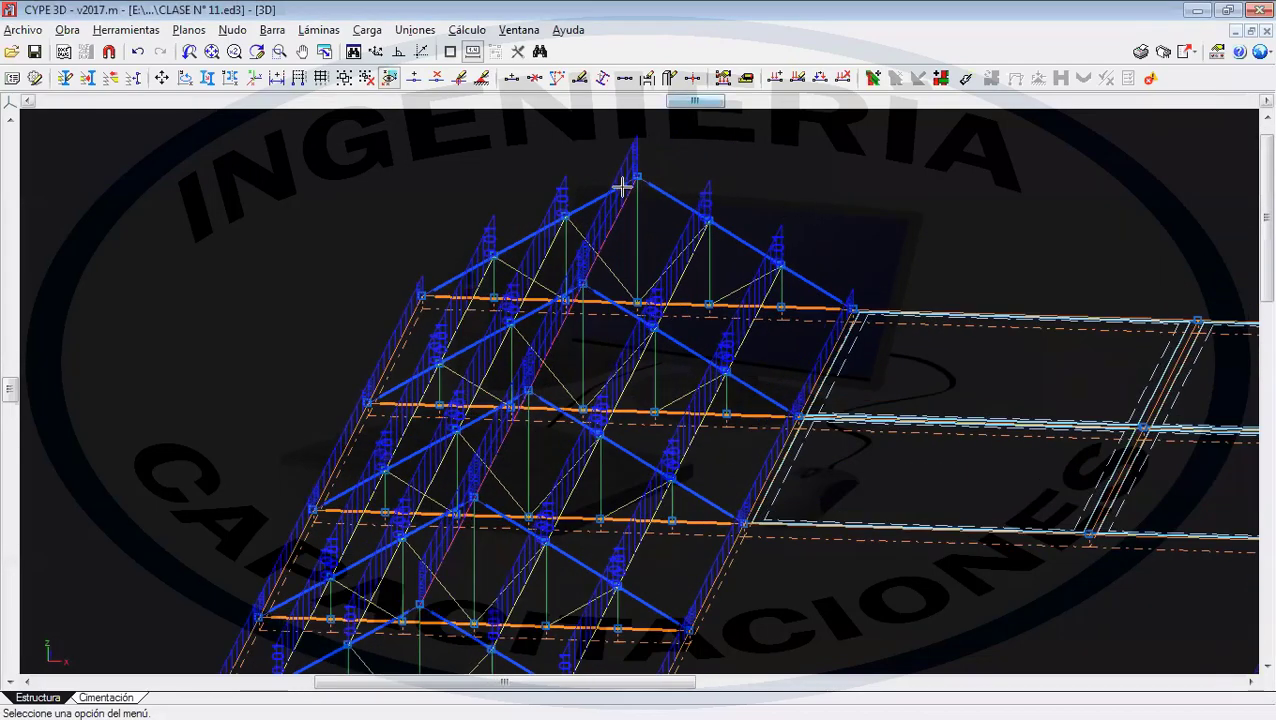
{"action": "scroll", "coordinate": [507, 262], "scroll_direction": "up", "scroll_amount": 3}
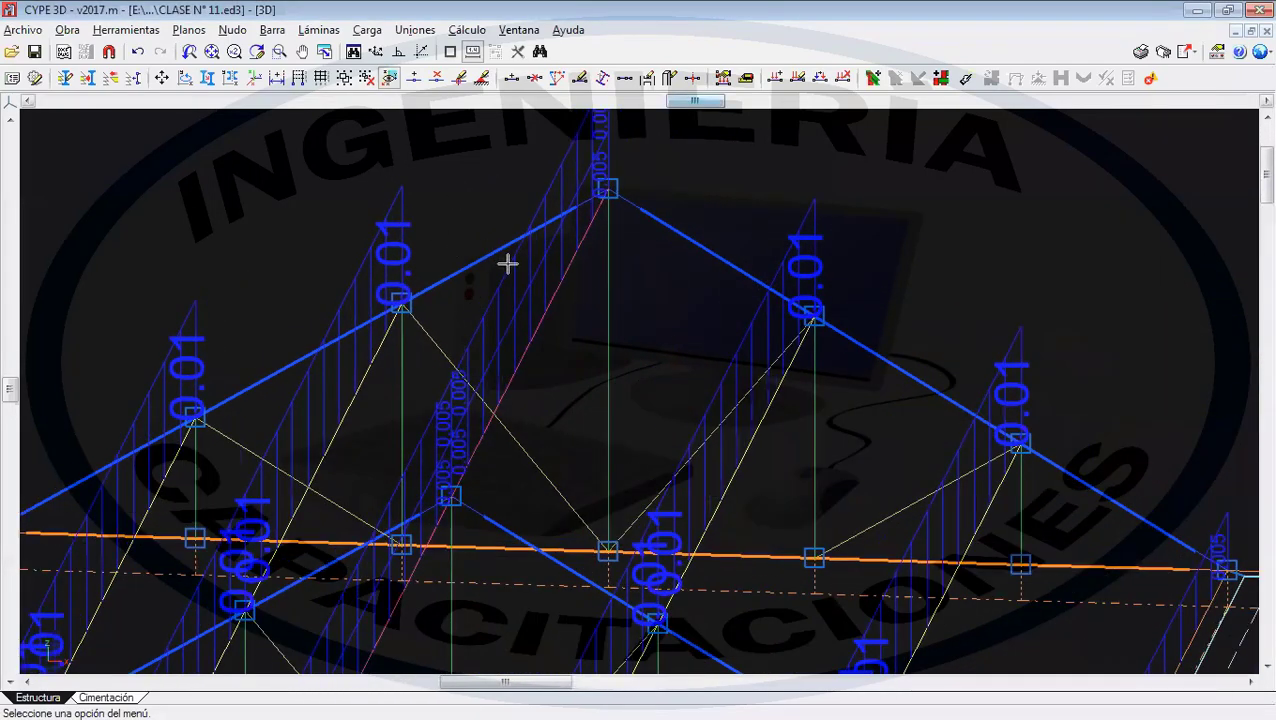
{"action": "scroll", "coordinate": [570, 271], "scroll_direction": "down", "scroll_amount": 3}
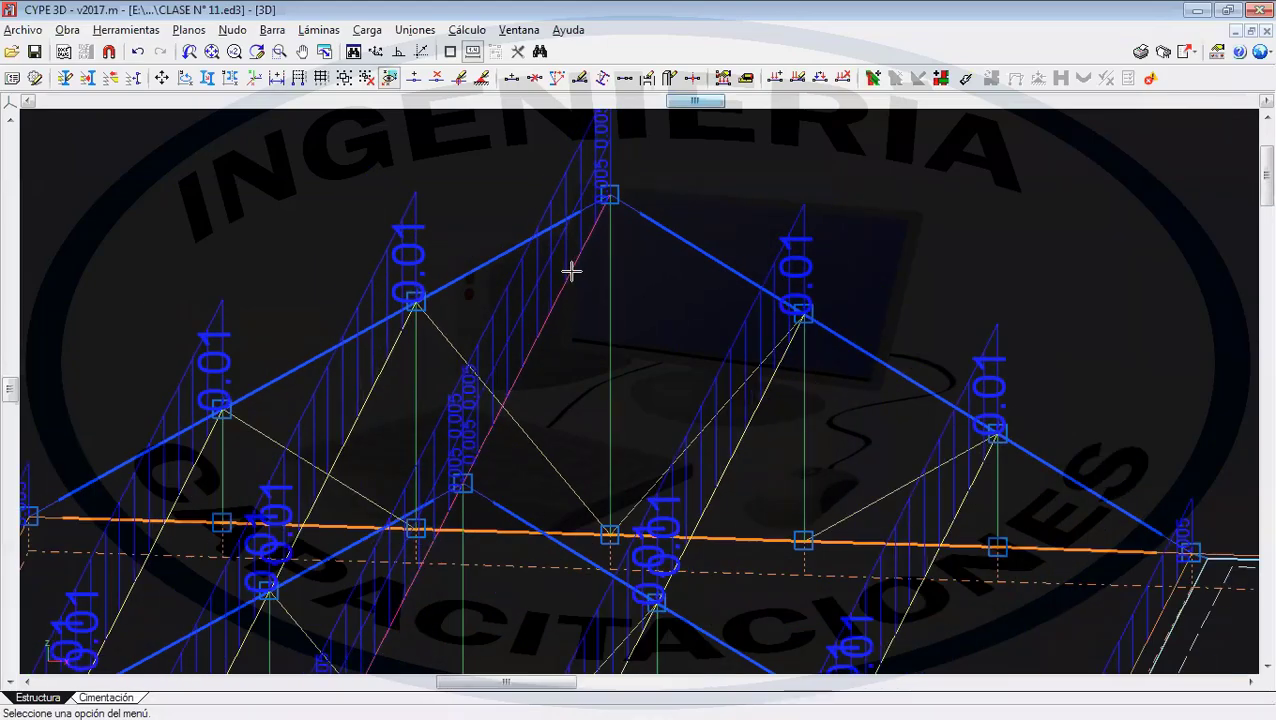
{"action": "middle_click_drag", "start_coordinate": [560, 272], "coordinate": [621, 203]}
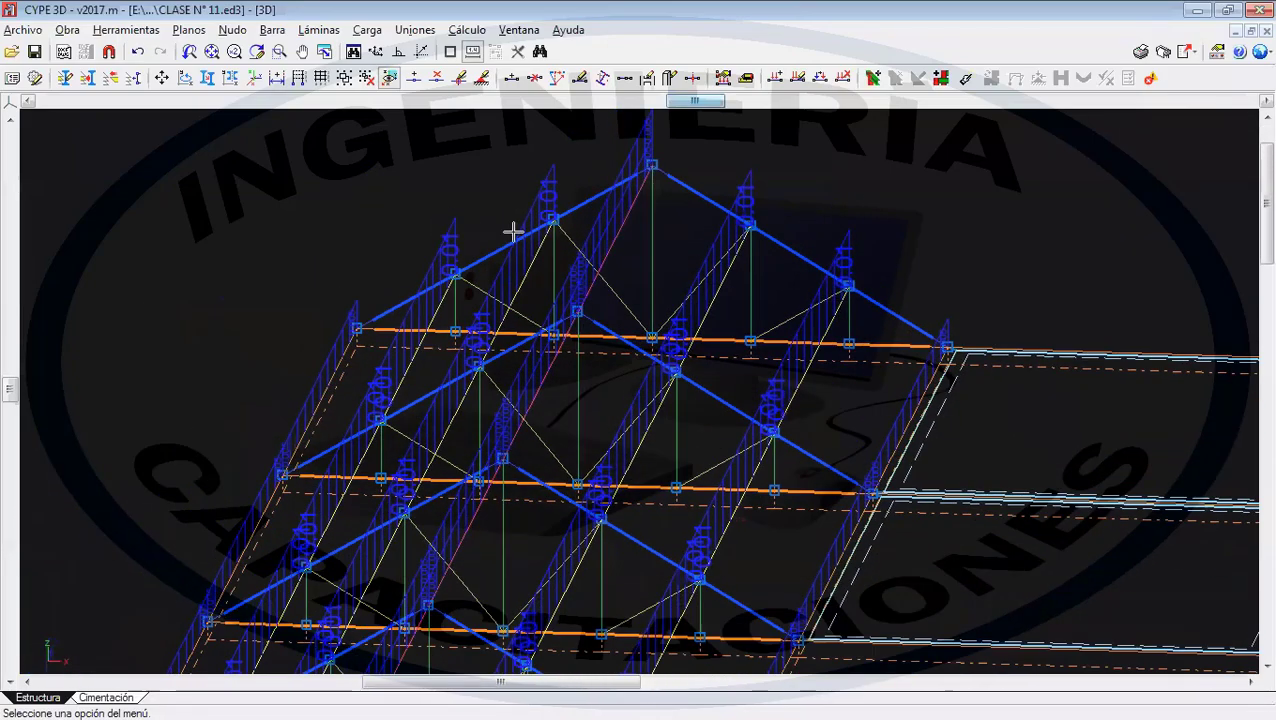
{"action": "middle_click_drag", "start_coordinate": [441, 242], "coordinate": [598, 12]}
{"action": "scroll", "coordinate": [382, 350], "scroll_direction": "up", "scroll_amount": 1}
{"action": "middle_click_drag", "start_coordinate": [414, 316], "coordinate": [416, 245]}
{"action": "scroll", "coordinate": [225, 478], "scroll_direction": "up", "scroll_amount": 5}
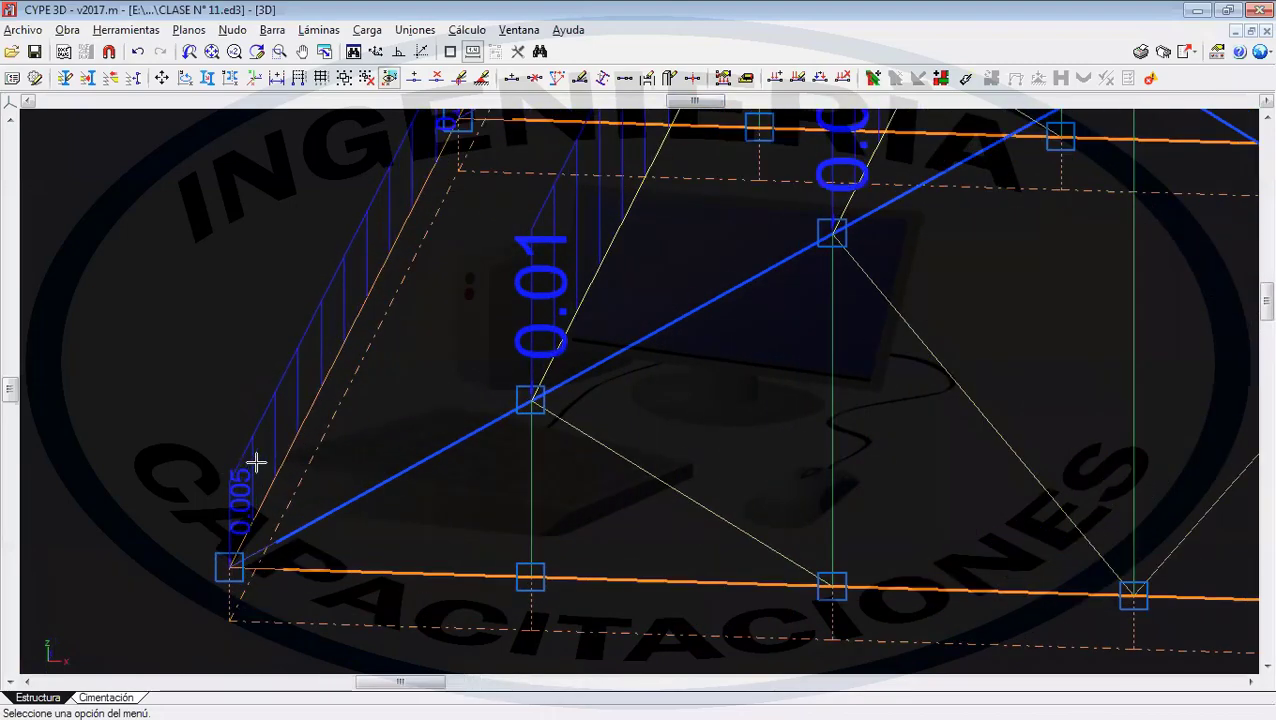
{"action": "scroll", "coordinate": [262, 460], "scroll_direction": "down", "scroll_amount": 3}
{"action": "scroll", "coordinate": [330, 500], "scroll_direction": "up", "scroll_amount": 1}
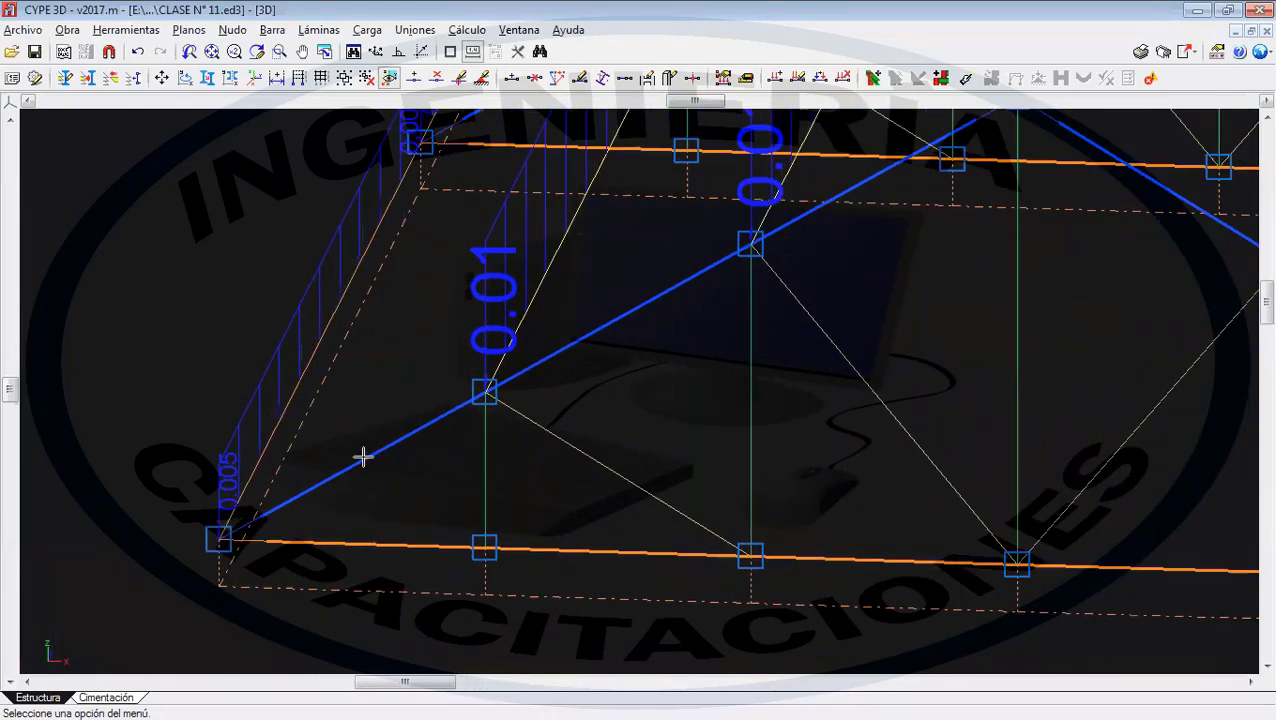
{"action": "scroll", "coordinate": [301, 429], "scroll_direction": "down", "scroll_amount": 3}
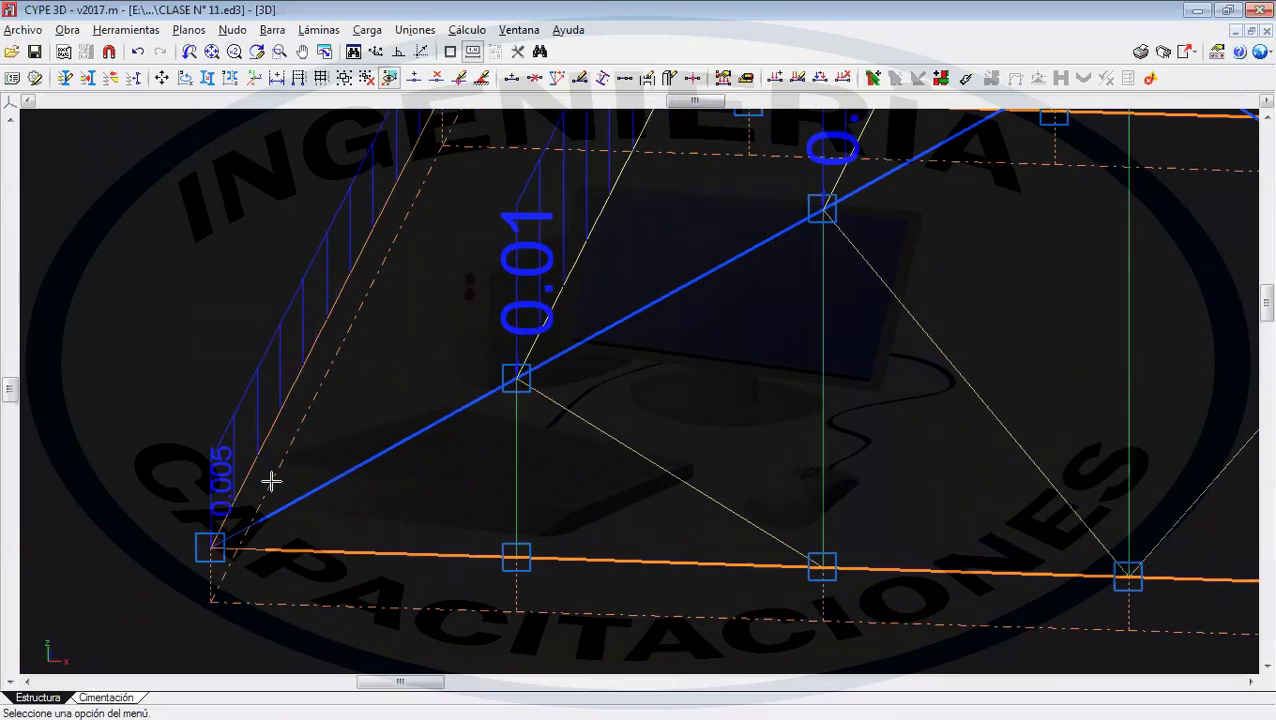
{"action": "middle_click_drag", "start_coordinate": [359, 592], "coordinate": [543, 494]}
{"action": "scroll", "coordinate": [635, 380], "scroll_direction": "up", "scroll_amount": 5}
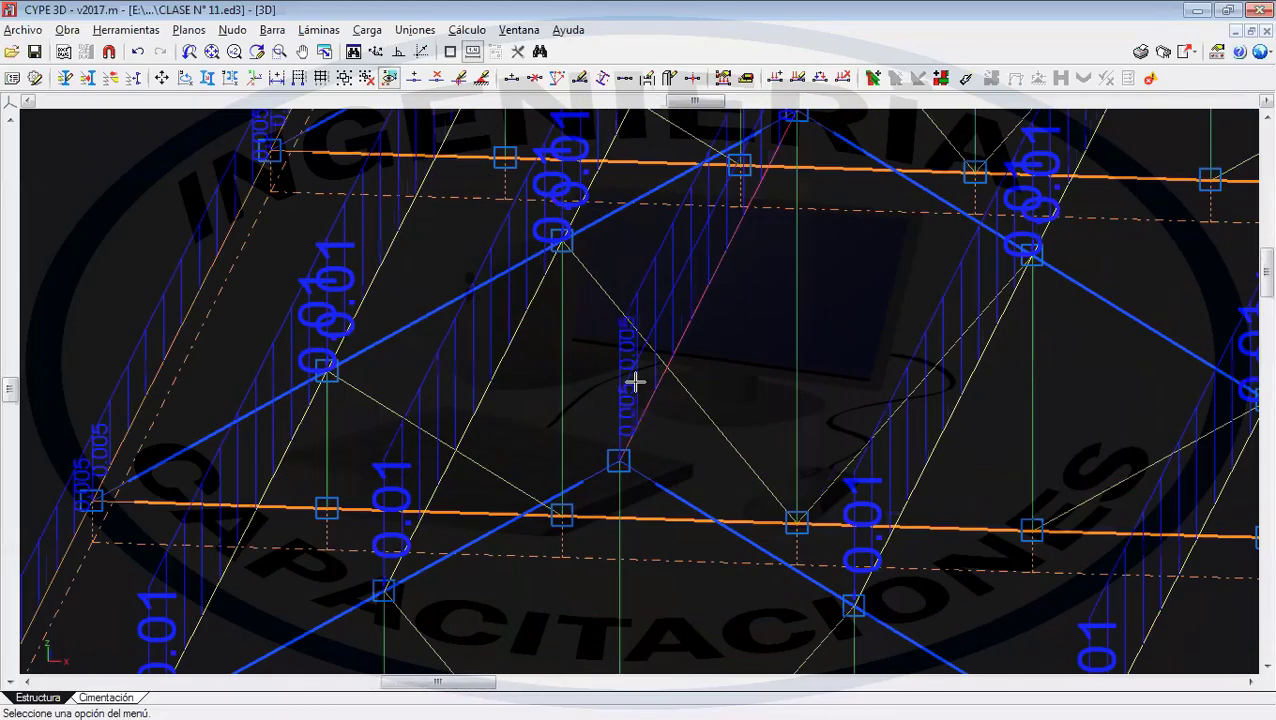
{"action": "scroll", "coordinate": [648, 384], "scroll_direction": "down", "scroll_amount": 5}
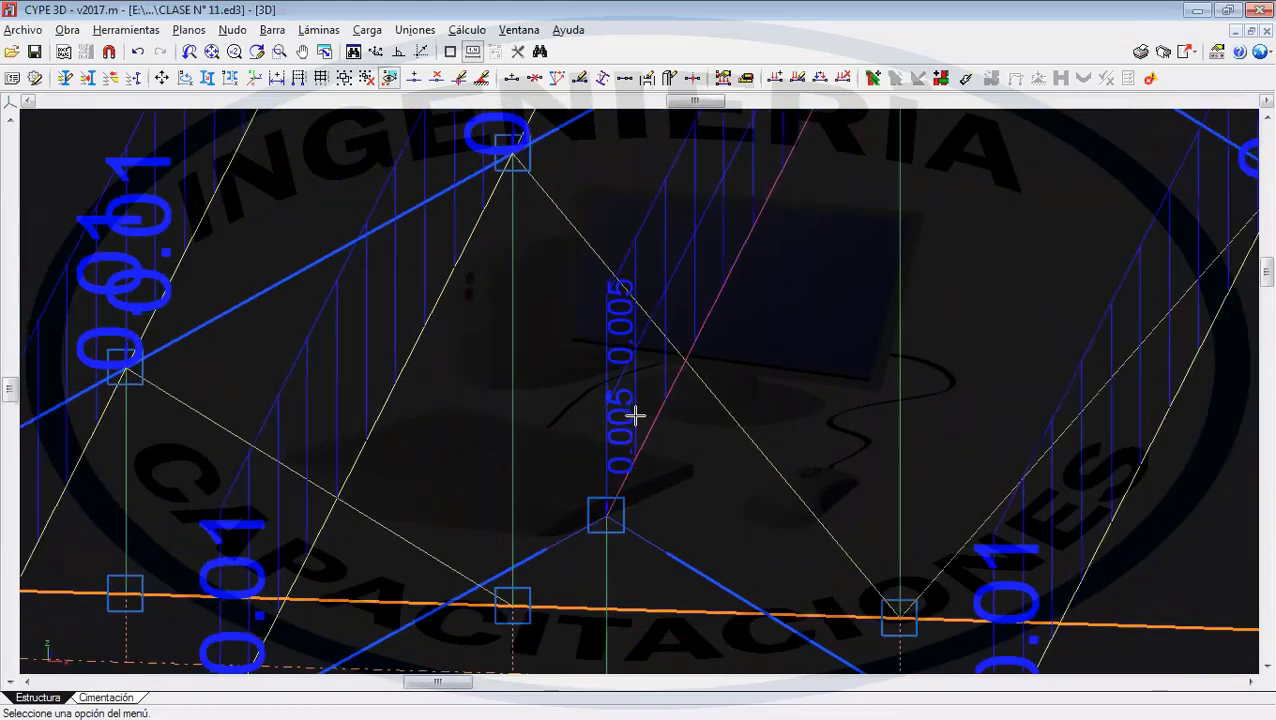
{"action": "middle_click_drag", "start_coordinate": [664, 393], "coordinate": [624, 285]}
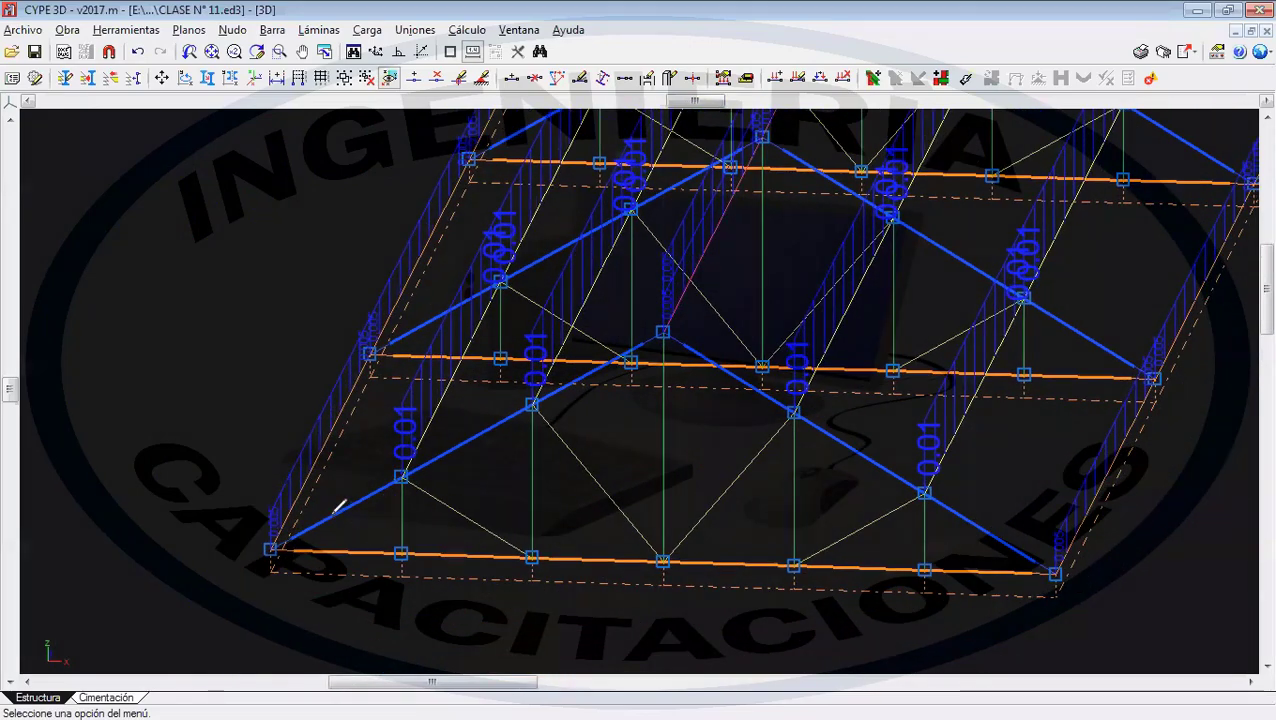
{"action": "mouse_move", "coordinate": [332, 515]}
{"action": "left_mouse_down"}
{"action": "mouse_move", "coordinate": [412, 330]}
{"action": "mouse_move", "coordinate": [345, 392]}
{"action": "mouse_move", "coordinate": [305, 500]}
{"action": "left_mouse_up"}
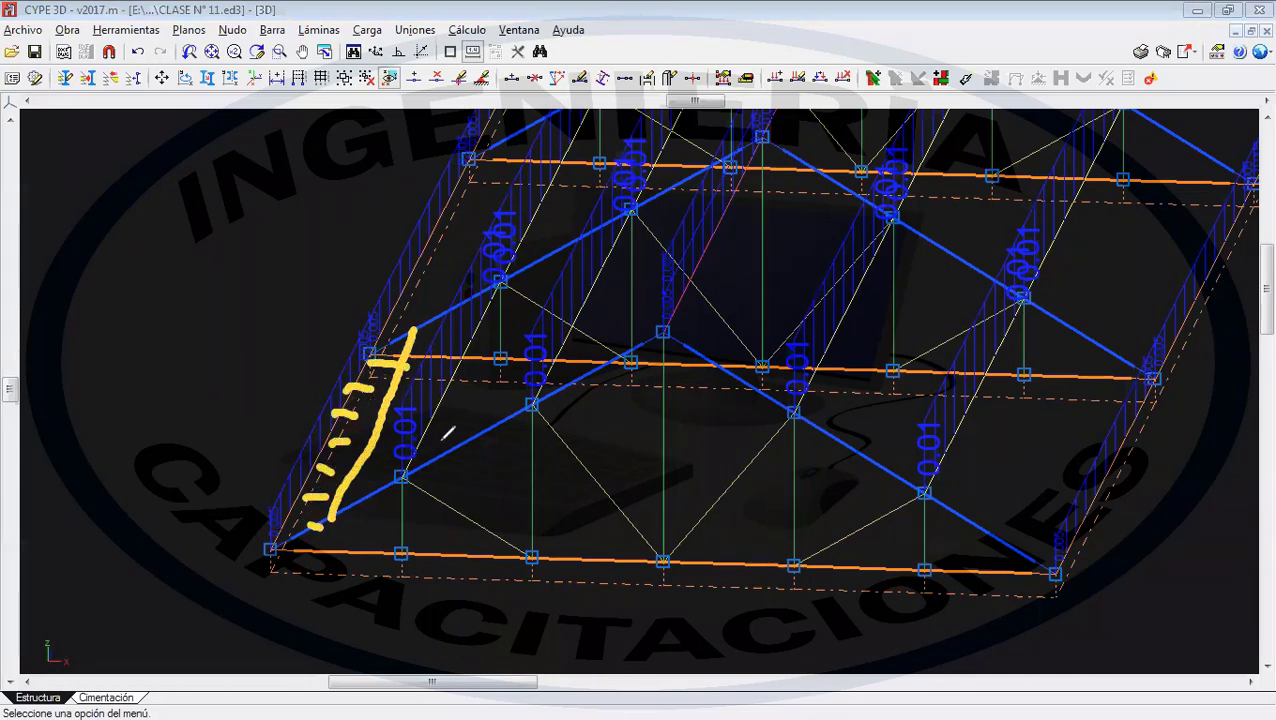
{"action": "mouse_move", "coordinate": [482, 437]}
{"action": "left_mouse_down"}
{"action": "mouse_move", "coordinate": [520, 372]}
{"action": "mouse_move", "coordinate": [541, 278]}
{"action": "mouse_move", "coordinate": [563, 255]}
{"action": "left_mouse_up"}
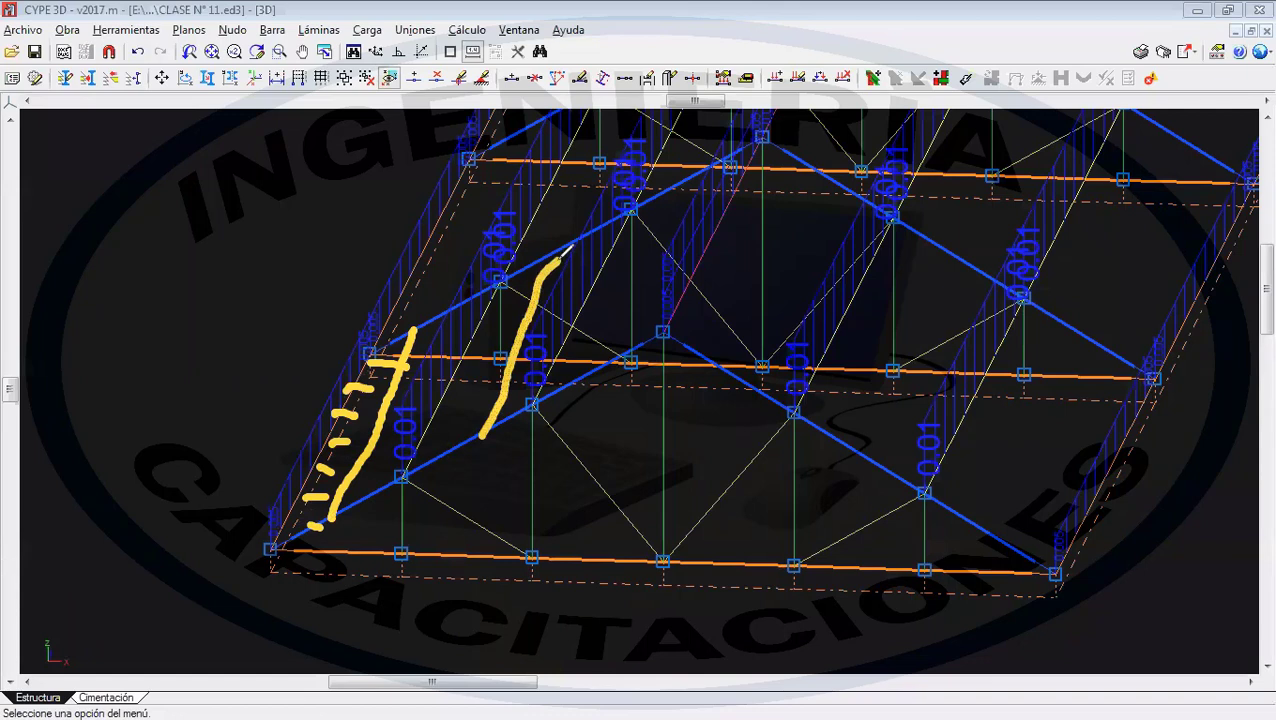
{"action": "left_click_drag", "start_coordinate": [414, 331], "coordinate": [512, 315]}
{"action": "left_click_drag", "start_coordinate": [403, 362], "coordinate": [496, 350]}
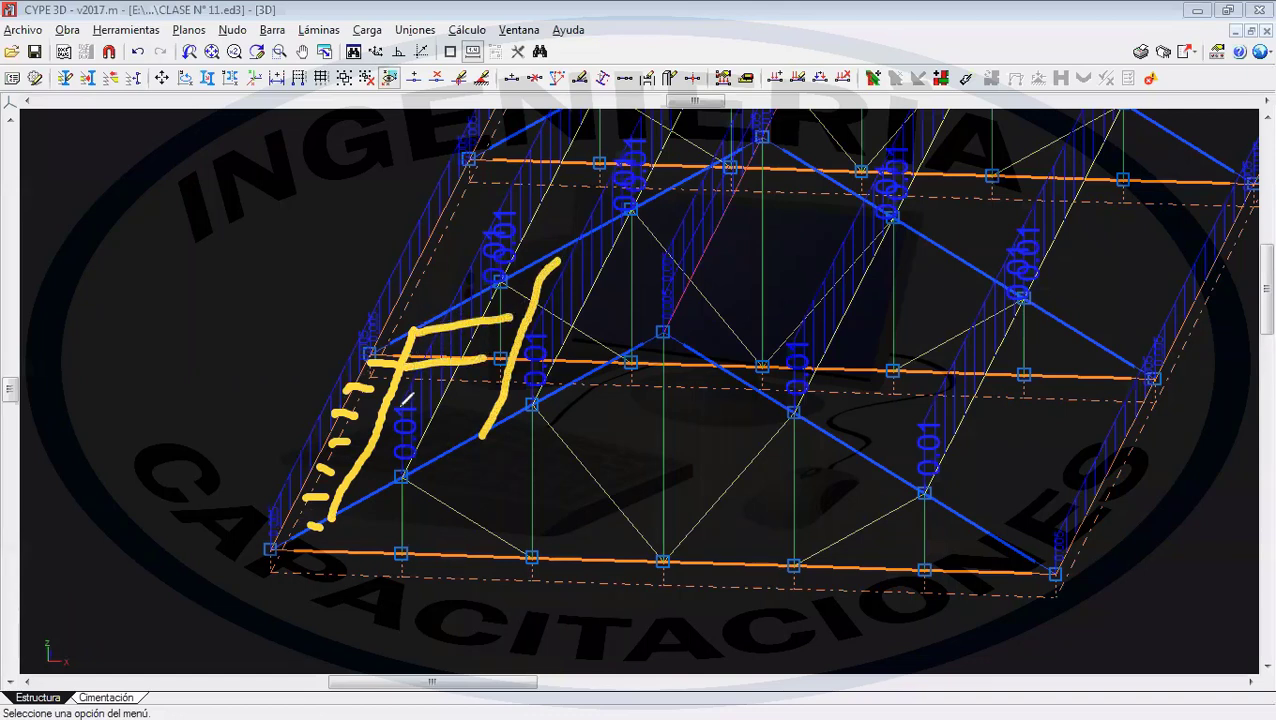
{"action": "left_click_drag", "start_coordinate": [398, 405], "coordinate": [478, 394]}
{"action": "left_click_drag", "start_coordinate": [380, 453], "coordinate": [460, 435]}
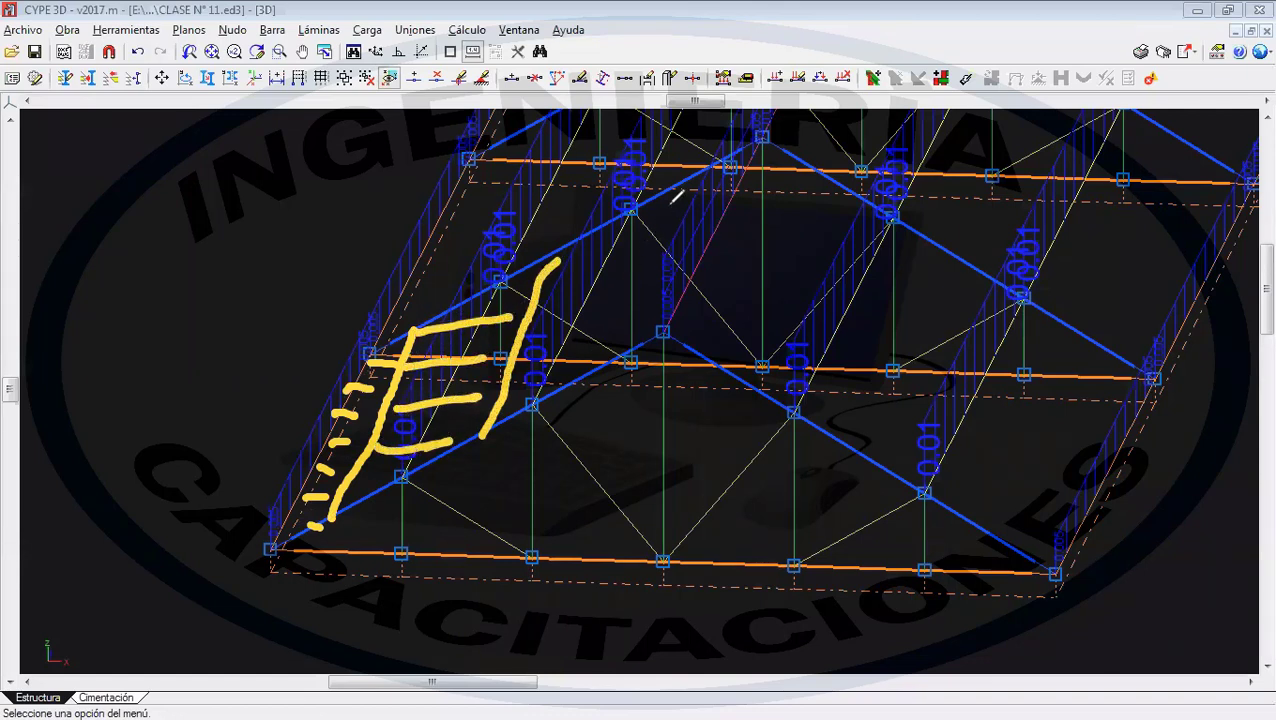
{"action": "left_click_drag", "start_coordinate": [681, 185], "coordinate": [611, 377]}
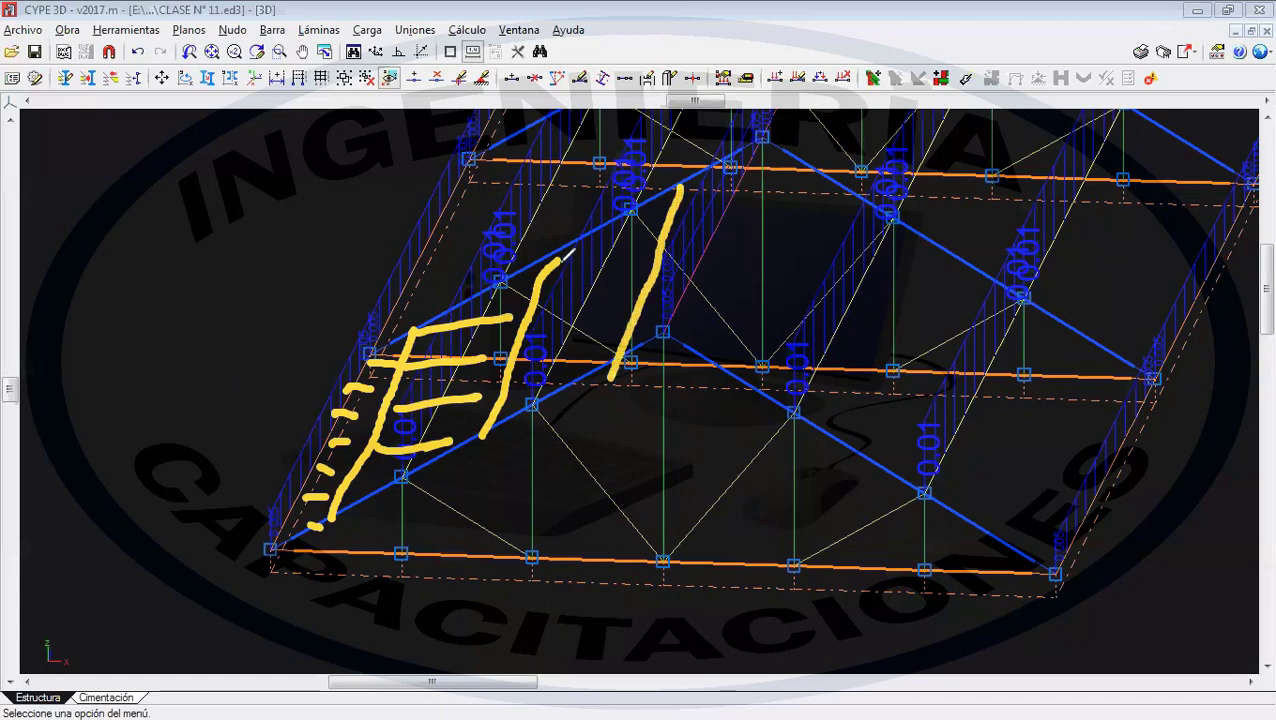
- Mark freehand the tributary strips of the purlins across both roof slopes of the truss structure, and clear the annotations
{"action": "left_click_drag", "start_coordinate": [558, 262], "coordinate": [632, 258]}
{"action": "left_click_drag", "start_coordinate": [553, 301], "coordinate": [600, 297]}
{"action": "left_click_drag", "start_coordinate": [545, 335], "coordinate": [597, 331]}
{"action": "left_click_drag", "start_coordinate": [500, 377], "coordinate": [578, 372]}
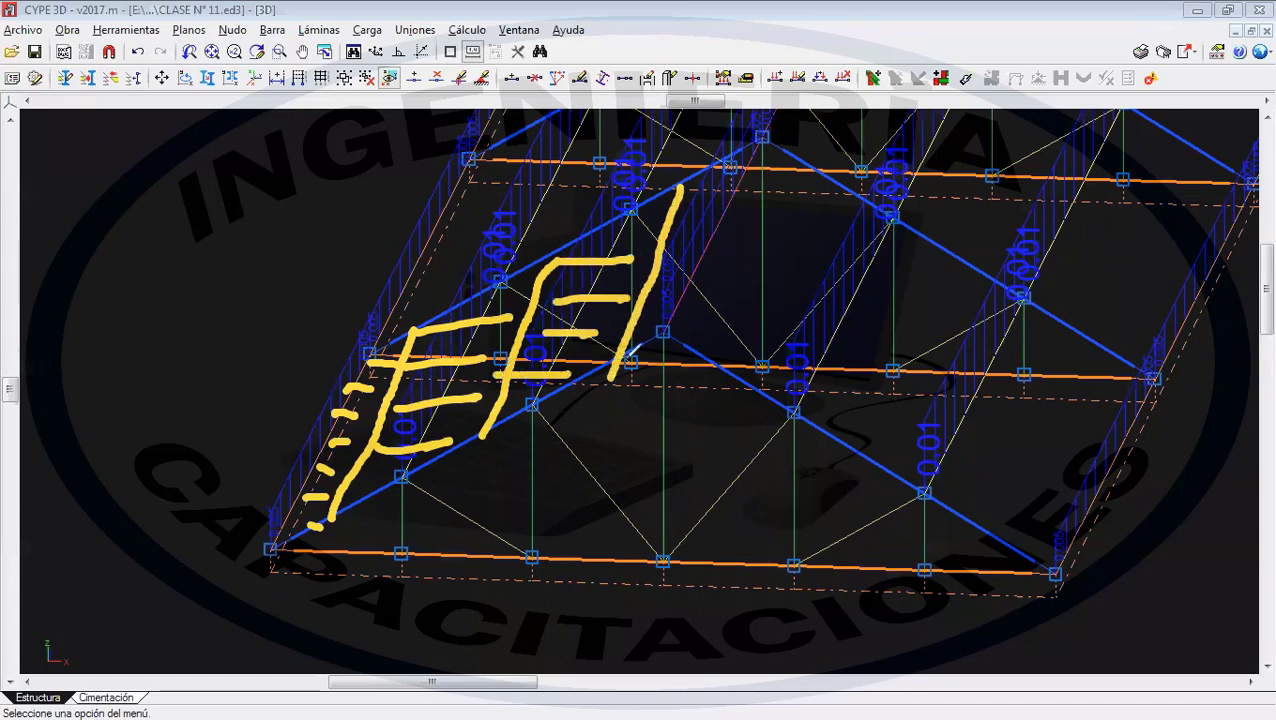
{"action": "left_click_drag", "start_coordinate": [688, 184], "coordinate": [740, 182]}
{"action": "mouse_move", "coordinate": [678, 214]}
{"action": "left_mouse_down"}
{"action": "mouse_move", "coordinate": [700, 210]}
{"action": "mouse_move", "coordinate": [698, 240]}
{"action": "left_mouse_up"}
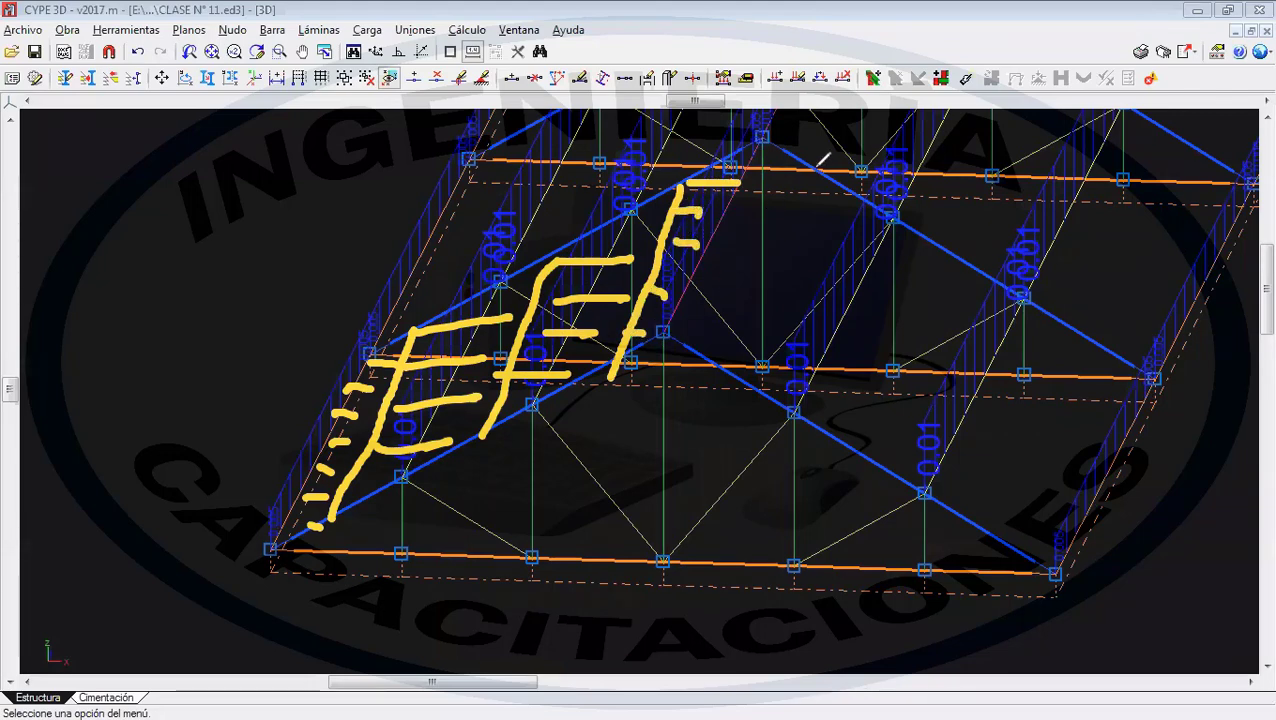
{"action": "left_click_drag", "start_coordinate": [813, 170], "coordinate": [706, 357]}
{"action": "left_click_drag", "start_coordinate": [680, 308], "coordinate": [700, 326]}
{"action": "left_click_drag", "start_coordinate": [690, 262], "coordinate": [712, 282]}
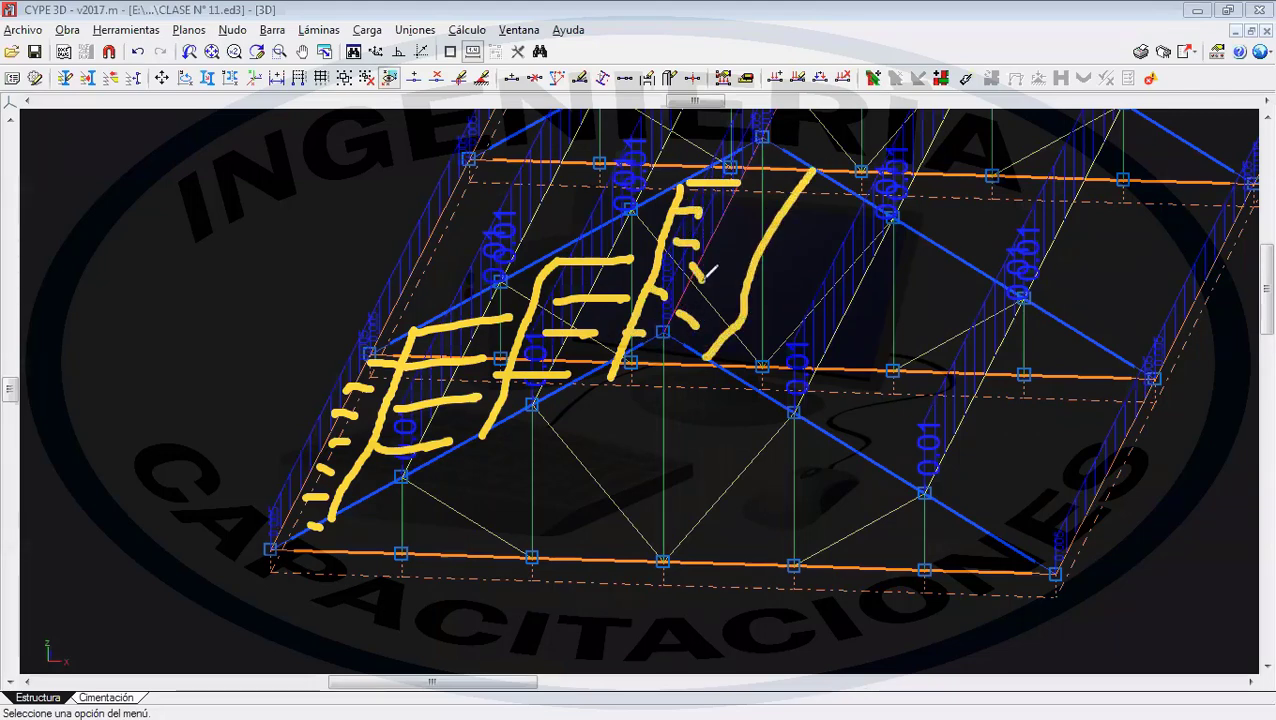
{"action": "left_click_drag", "start_coordinate": [700, 208], "coordinate": [710, 245]}
{"action": "left_click_drag", "start_coordinate": [732, 188], "coordinate": [740, 238]}
{"action": "left_click_drag", "start_coordinate": [750, 185], "coordinate": [770, 210]}
{"action": "left_click_drag", "start_coordinate": [770, 146], "coordinate": [782, 172]}
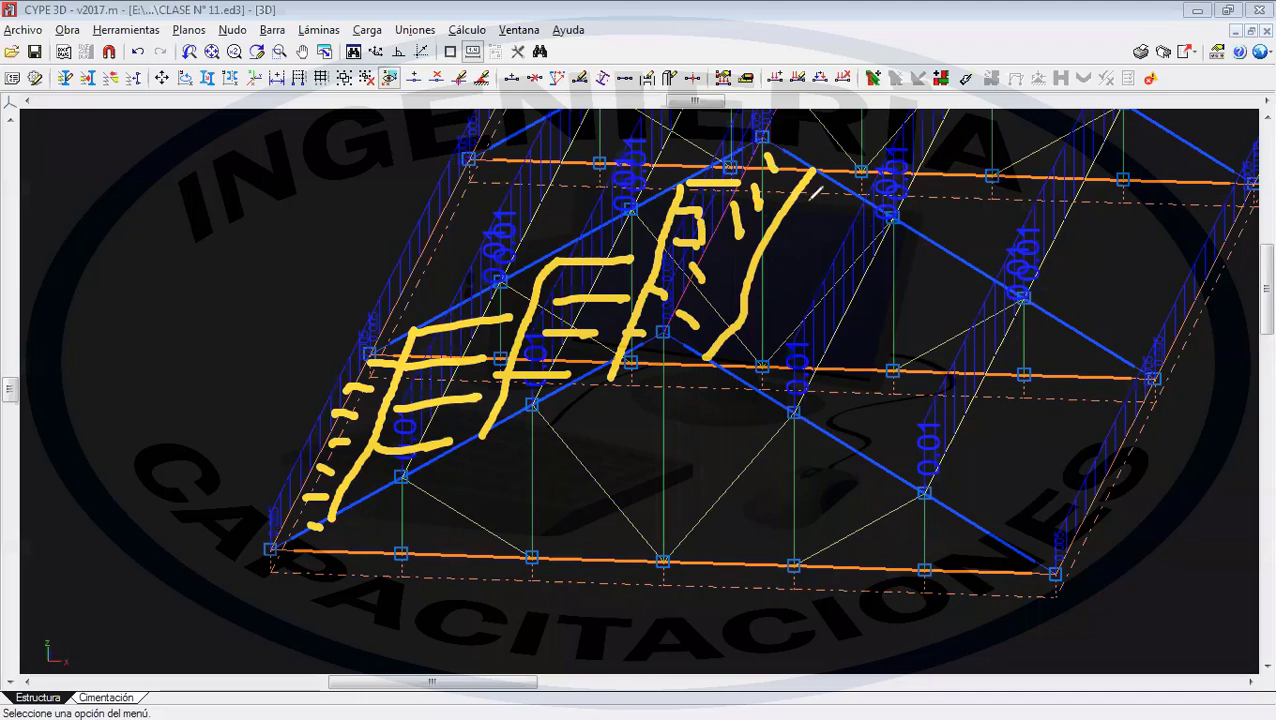
{"action": "left_click_drag", "start_coordinate": [941, 252], "coordinate": [845, 460]}
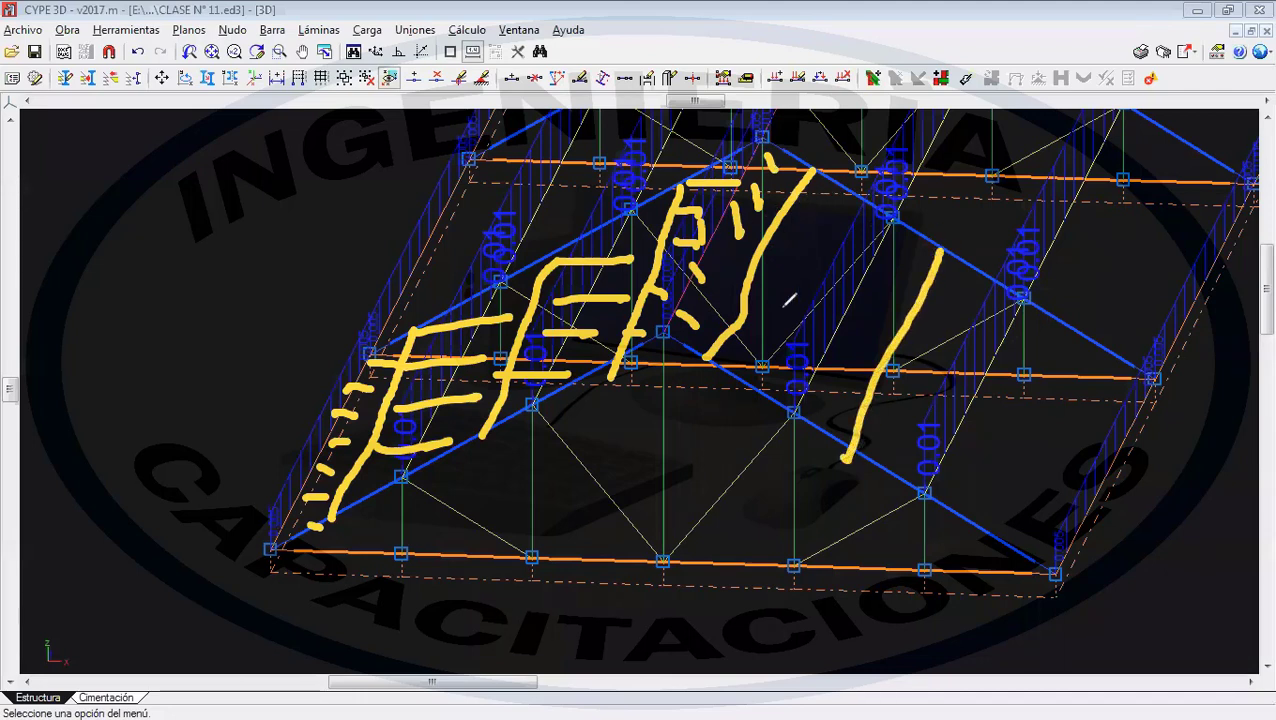
{"action": "left_click_drag", "start_coordinate": [780, 285], "coordinate": [800, 388]}
{"action": "left_click_drag", "start_coordinate": [812, 265], "coordinate": [845, 360]}
{"action": "left_click_drag", "start_coordinate": [848, 240], "coordinate": [862, 326]}
{"action": "left_click_drag", "start_coordinate": [866, 232], "coordinate": [890, 300]}
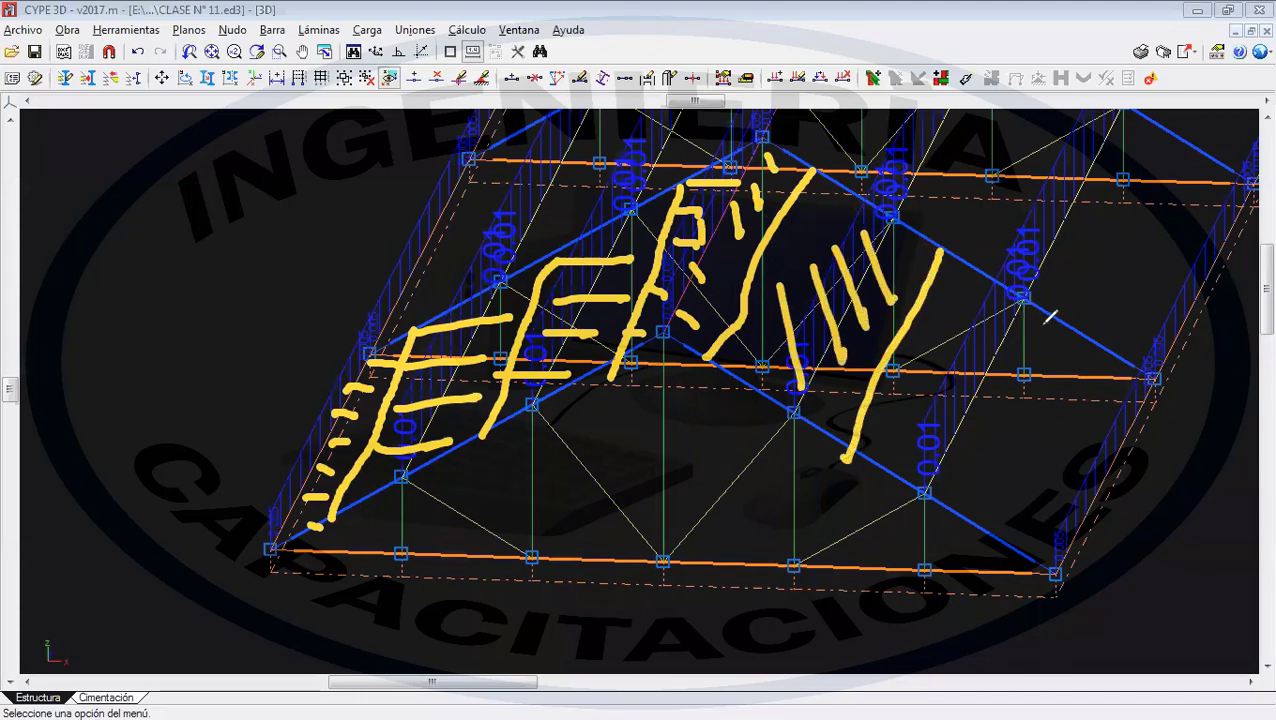
{"action": "left_click_drag", "start_coordinate": [1064, 336], "coordinate": [983, 534]}
{"action": "left_click_drag", "start_coordinate": [922, 342], "coordinate": [990, 492]}
{"action": "left_click_drag", "start_coordinate": [968, 360], "coordinate": [990, 428]}
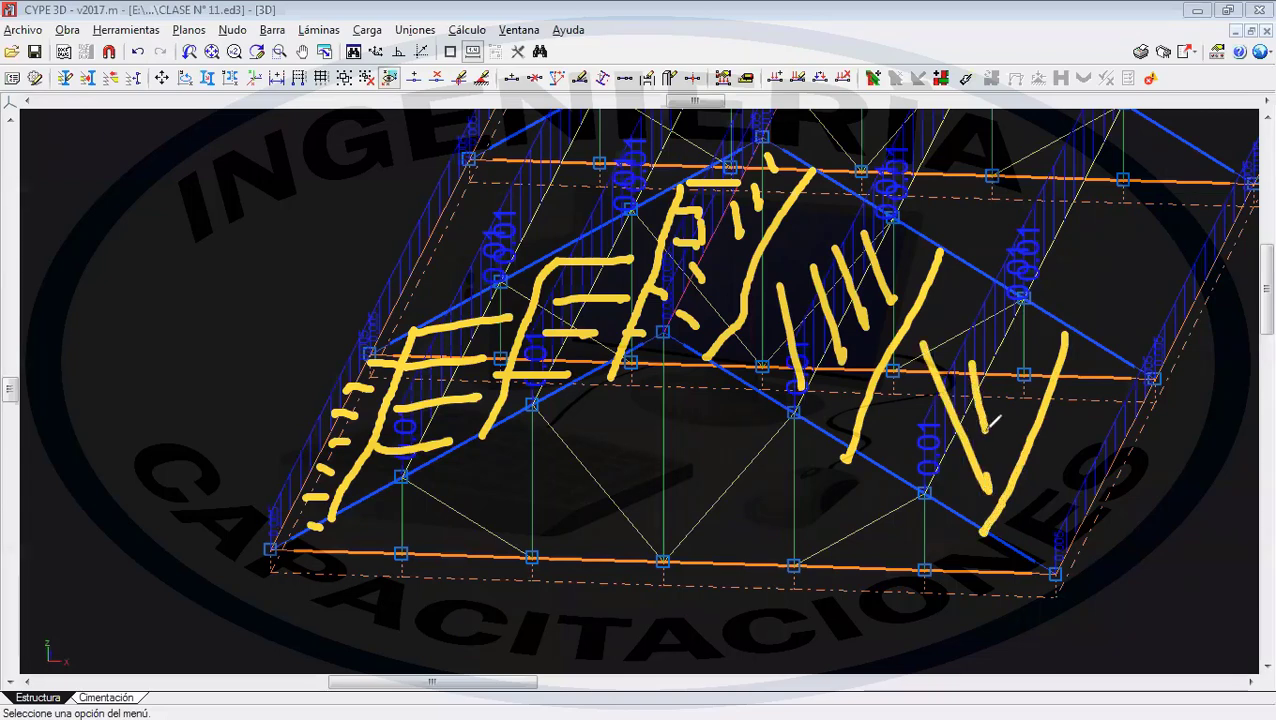
{"action": "mouse_move", "coordinate": [968, 314]}
{"action": "left_mouse_down"}
{"action": "mouse_move", "coordinate": [984, 400]}
{"action": "mouse_move", "coordinate": [1030, 368]}
{"action": "left_mouse_up"}
{"action": "left_click_drag", "start_coordinate": [990, 300], "coordinate": [1045, 352]}
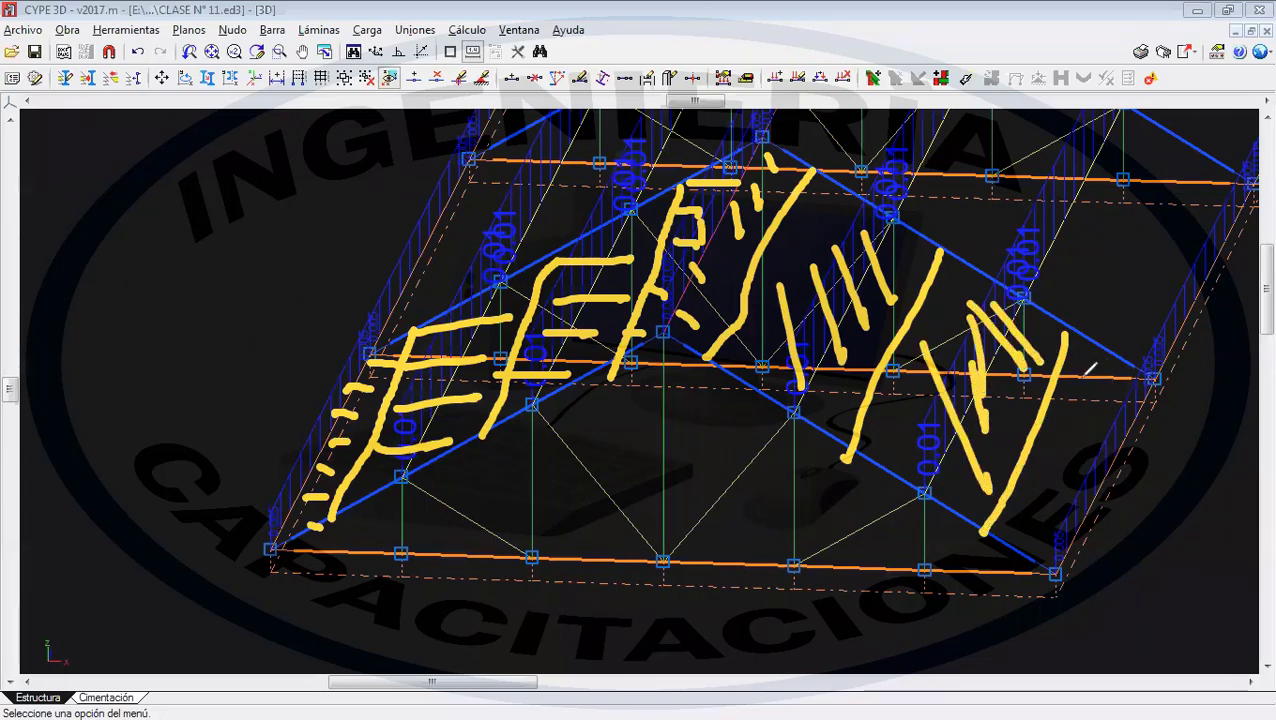
{"action": "left_click_drag", "start_coordinate": [1080, 380], "coordinate": [1146, 424]}
{"action": "mouse_move", "coordinate": [1068, 438]}
{"action": "left_mouse_down"}
{"action": "mouse_move", "coordinate": [1104, 460]}
{"action": "mouse_move", "coordinate": [1064, 490]}
{"action": "left_mouse_up"}
{"action": "left_click_drag", "start_coordinate": [1026, 498], "coordinate": [1038, 526]}
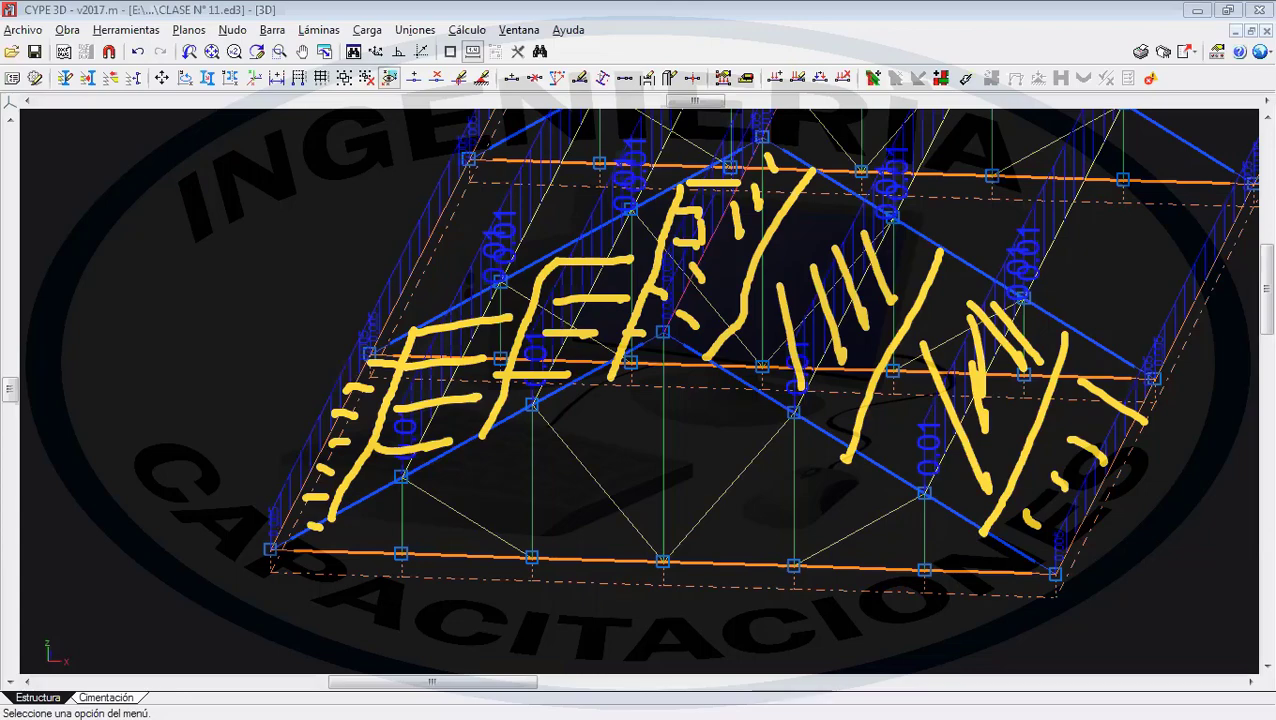
{"action": "key", "text": "Escape"}
- Set the displayed load hypothesis to MANTENIMIENTO (Uso Cubiertas)
{"action": "scroll", "coordinate": [486, 336], "scroll_direction": "down", "scroll_amount": 6}
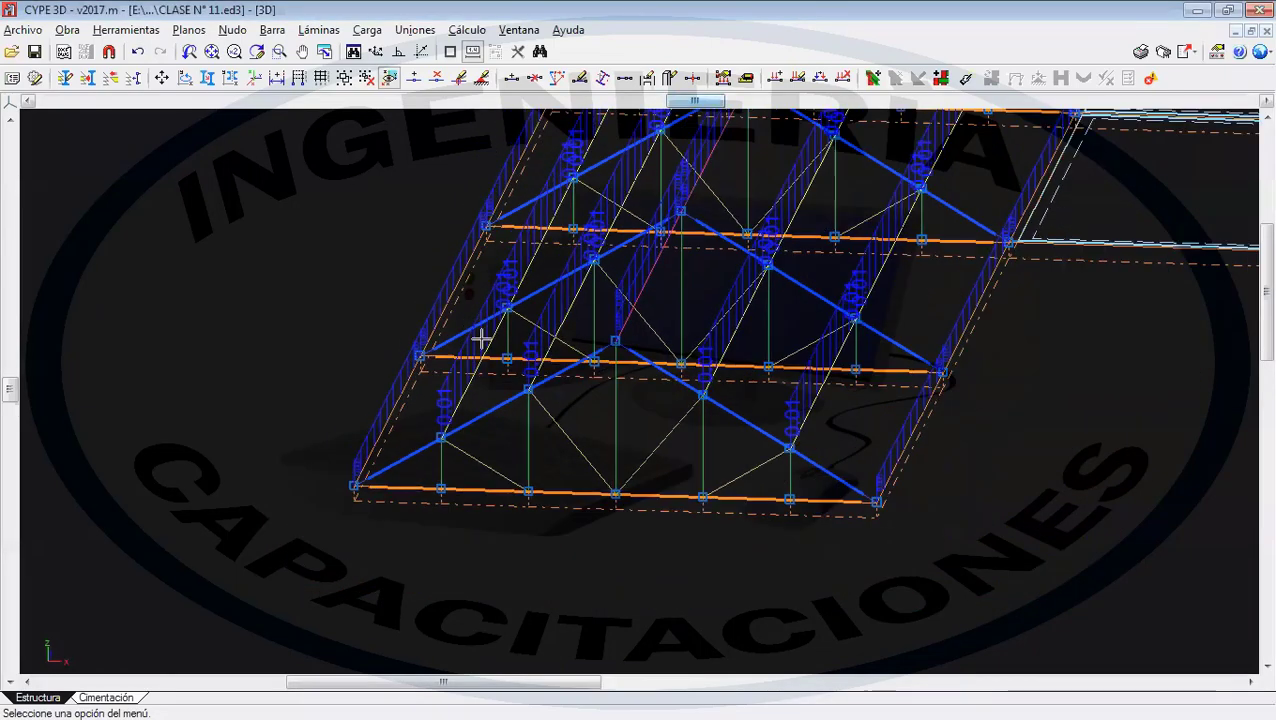
{"action": "scroll", "coordinate": [572, 303], "scroll_direction": "up", "scroll_amount": 8}
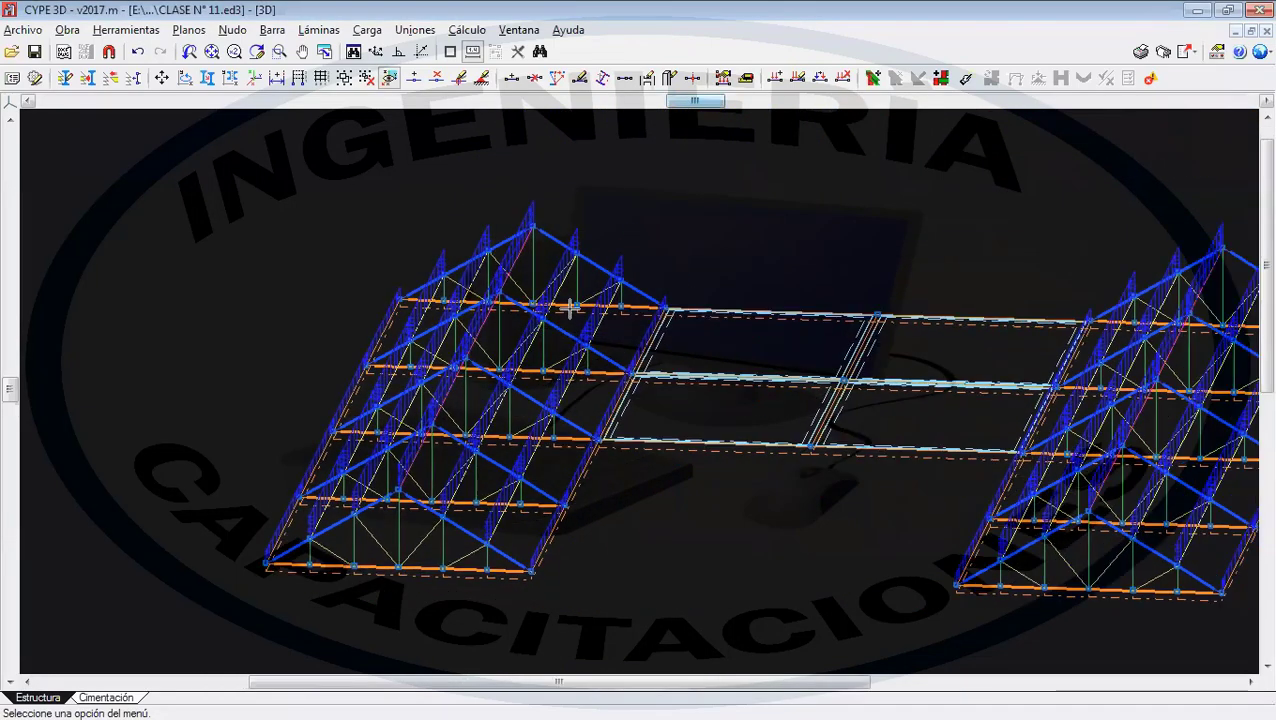
{"action": "scroll", "coordinate": [575, 306], "scroll_direction": "down", "scroll_amount": 6}
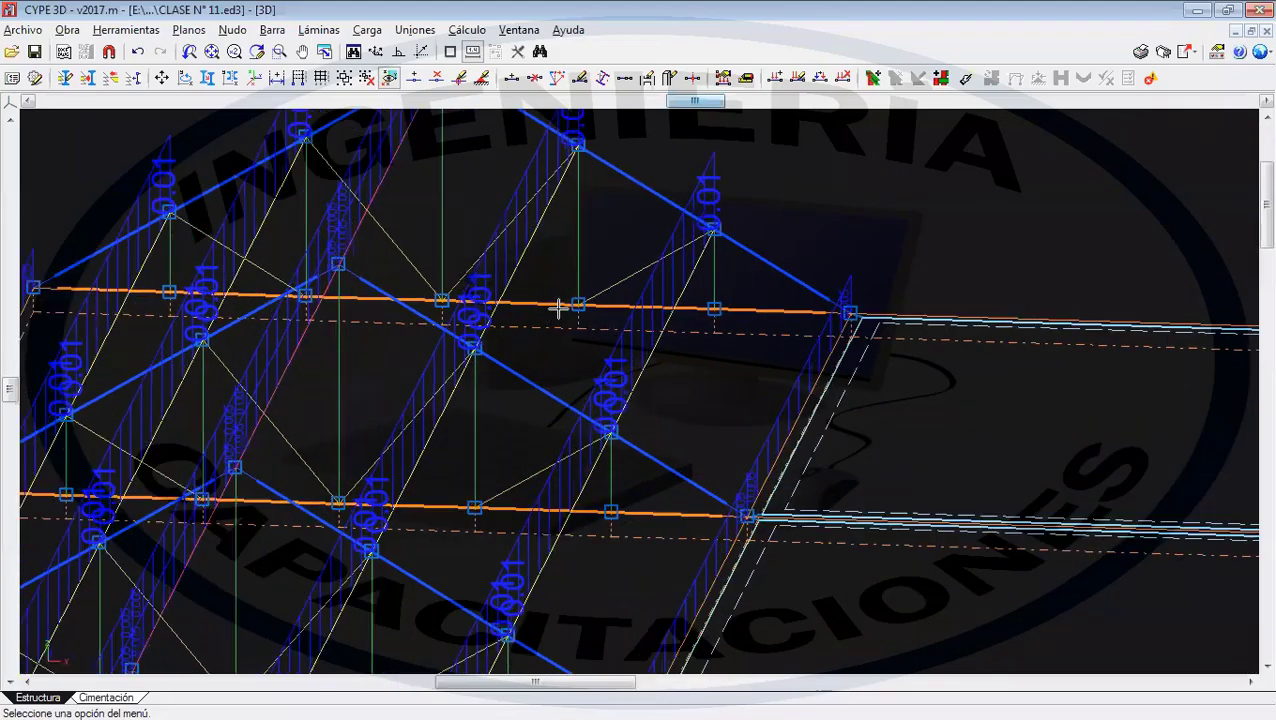
{"action": "scroll", "coordinate": [530, 297], "scroll_direction": "down", "scroll_amount": 3}
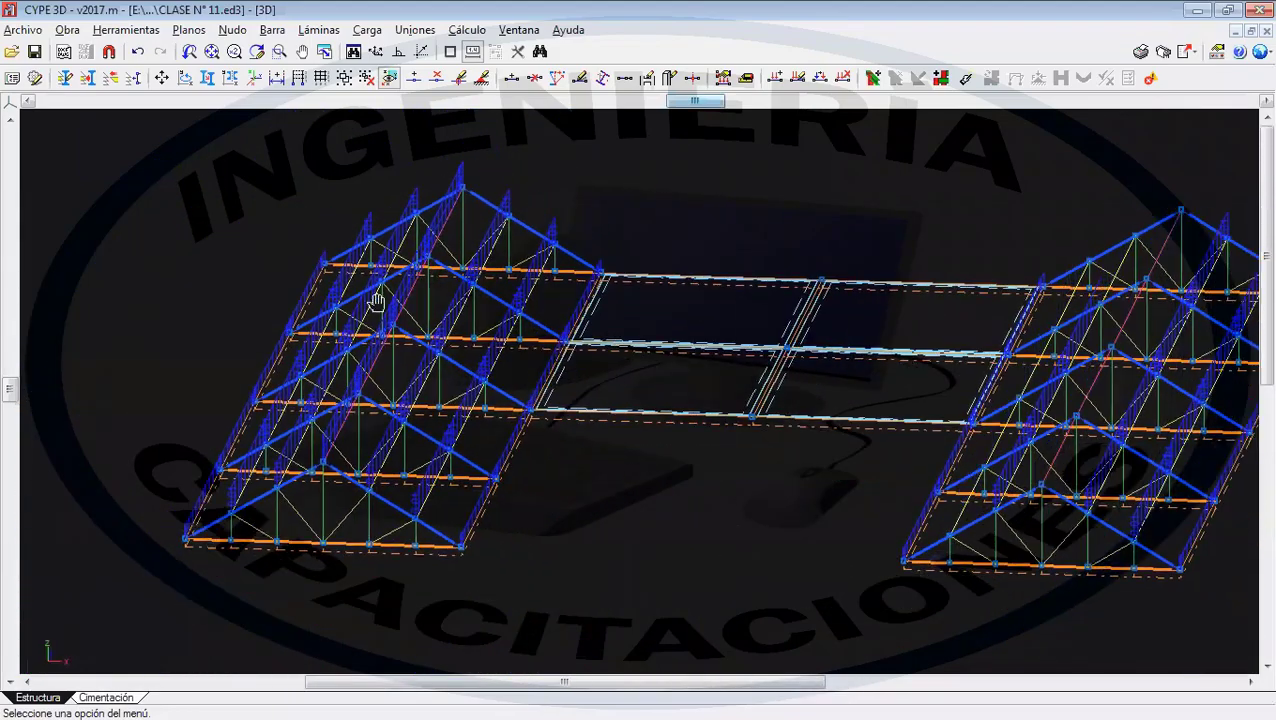
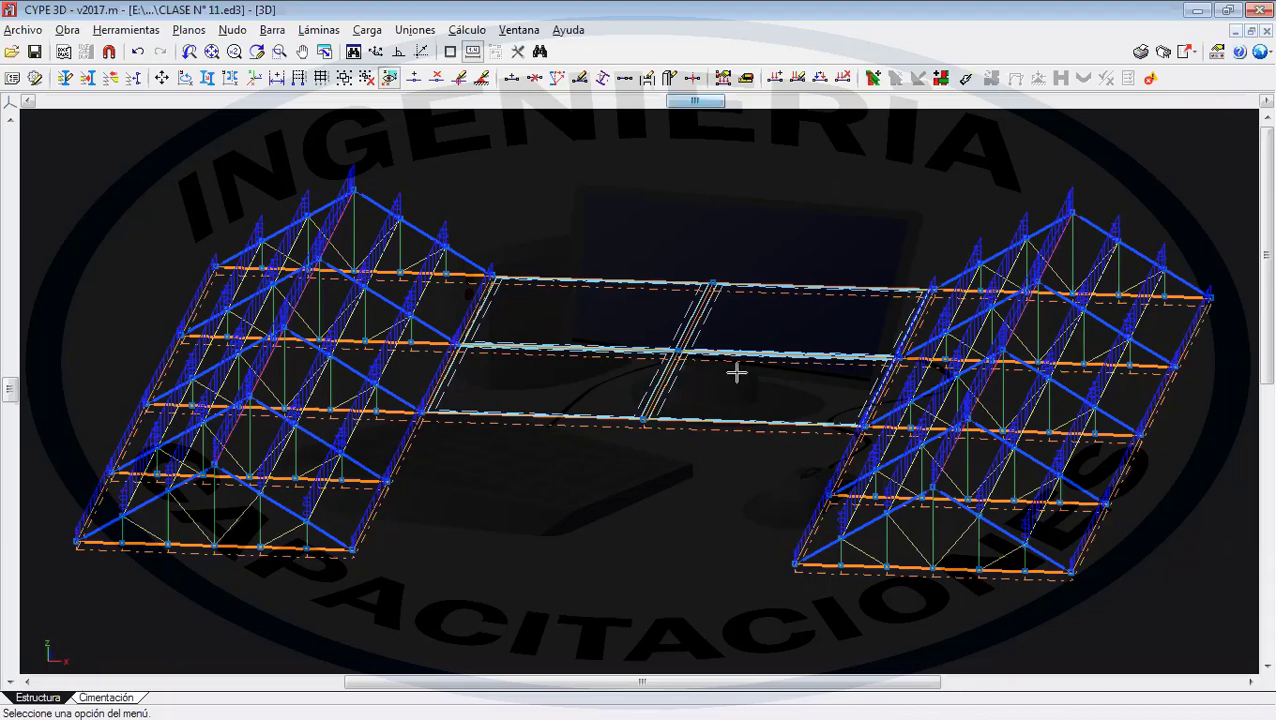
{"action": "double_click", "coordinate": [372, 10]}
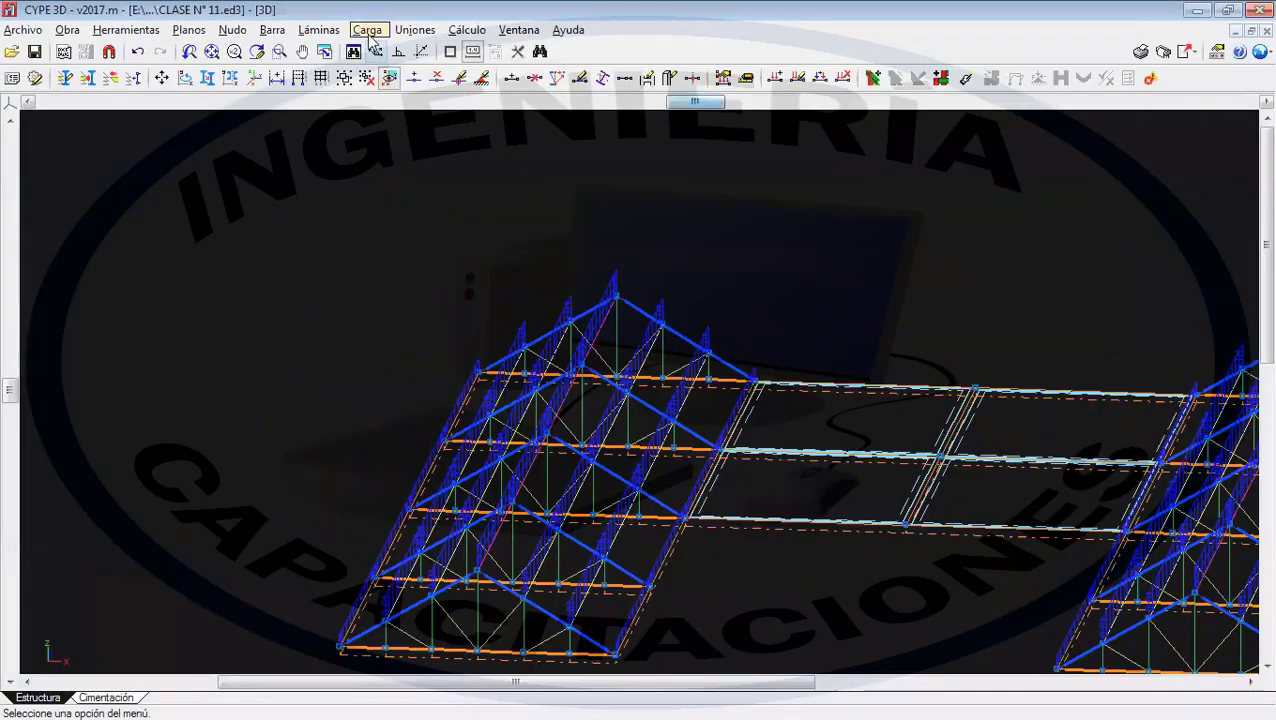
{"action": "left_click", "coordinate": [367, 30]}
{"action": "left_click", "coordinate": [440, 20]}
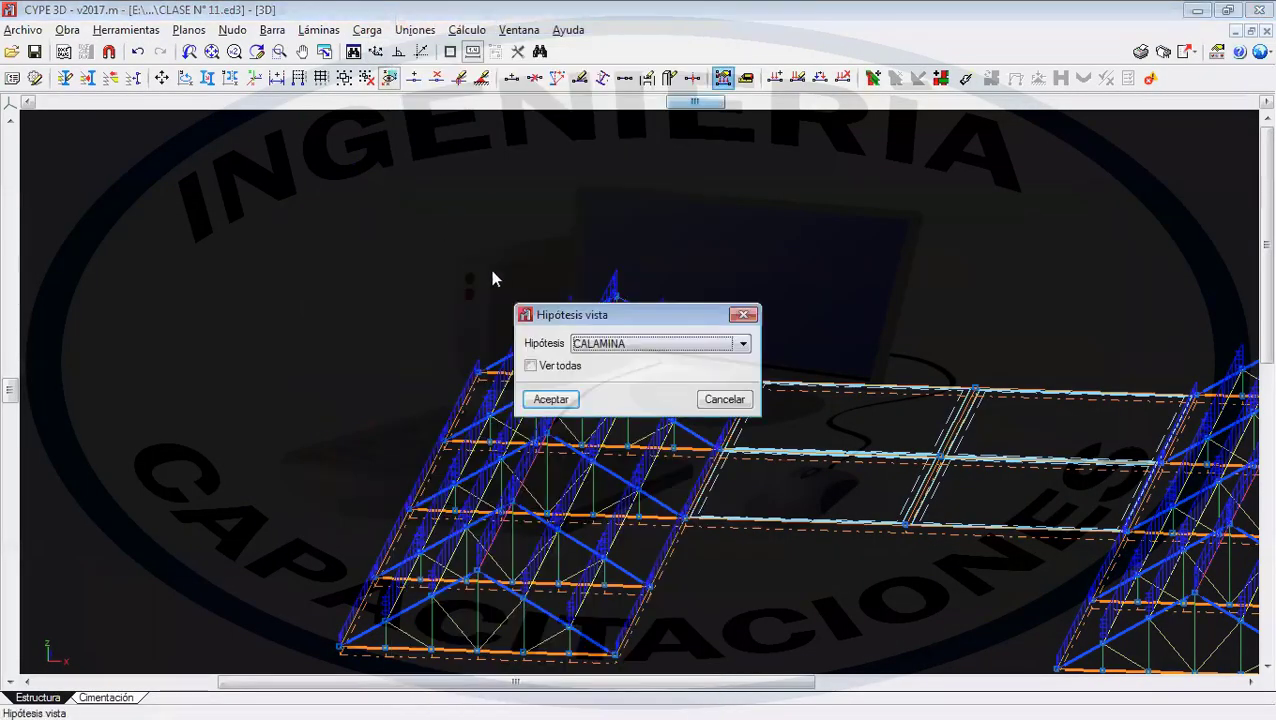
{"action": "left_click", "coordinate": [600, 347]}
{"action": "left_click", "coordinate": [635, 436]}
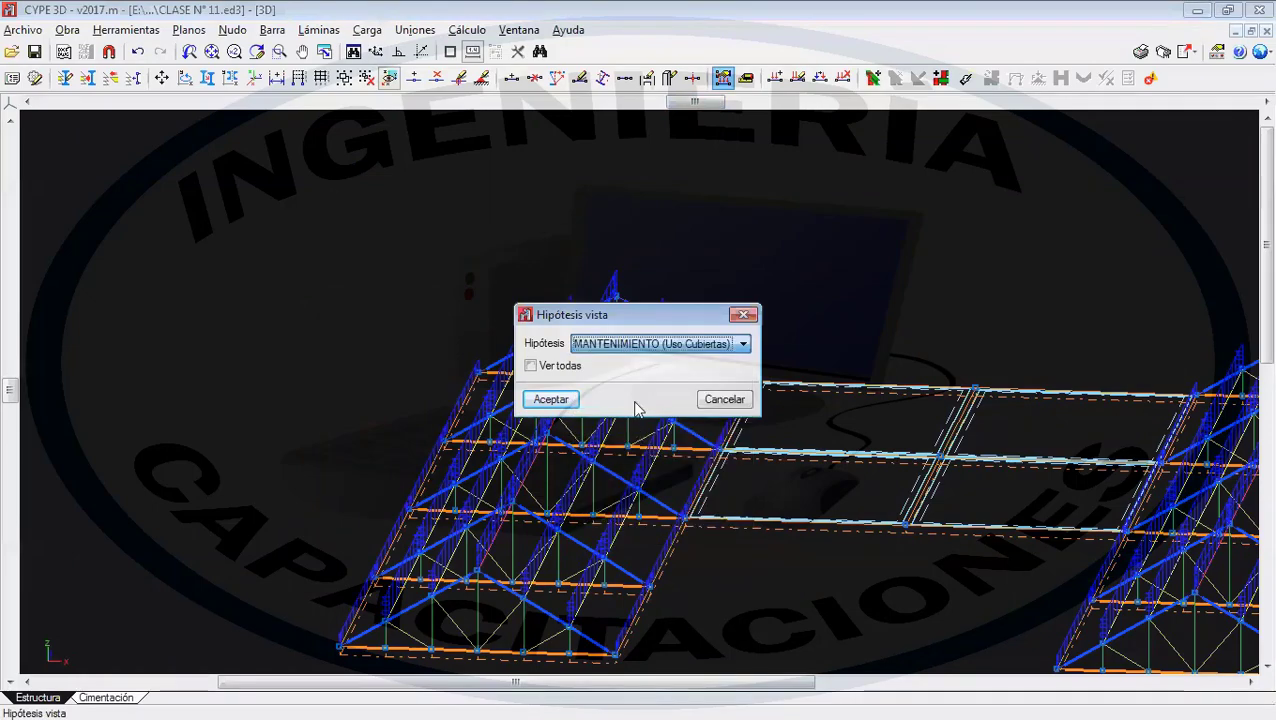
{"action": "left_click_drag", "start_coordinate": [603, 318], "coordinate": [156, 144]}
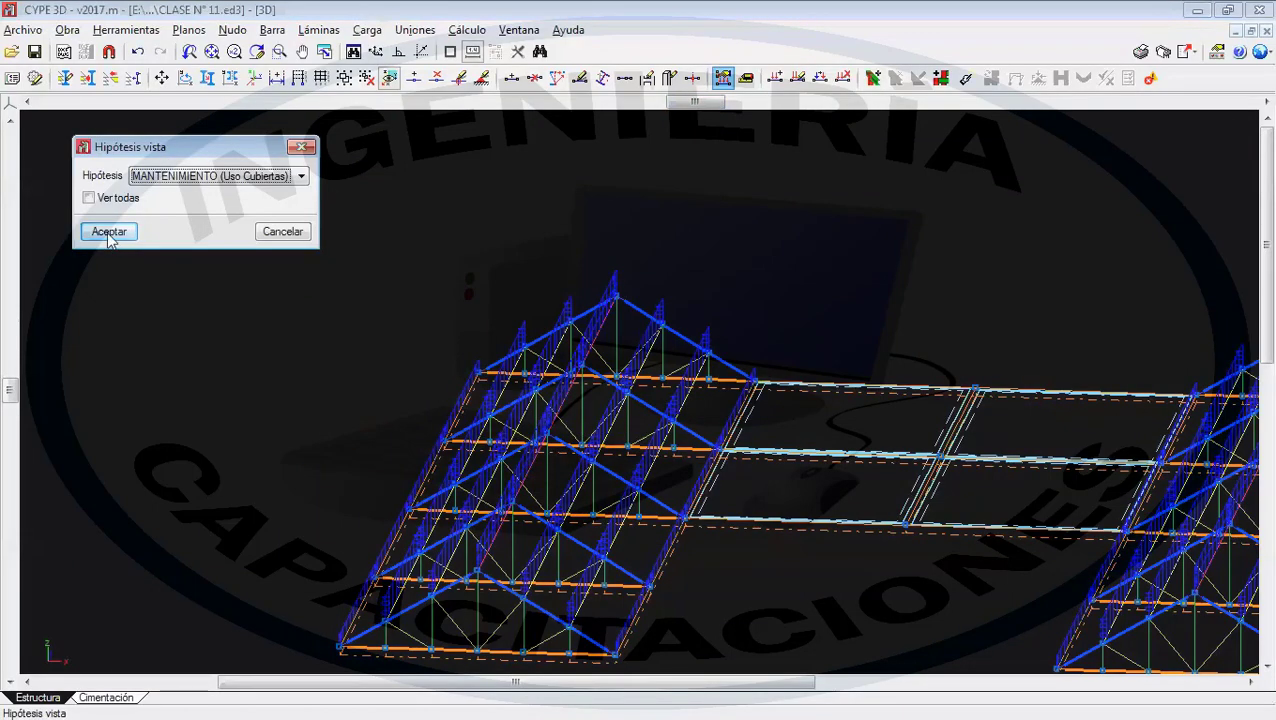
{"action": "left_click", "coordinate": [108, 232]}
- Set the load display scale of the MANTENIMIENTO (Uso 3) hypothesis to 5
{"action": "scroll", "coordinate": [478, 405], "scroll_direction": "up", "scroll_amount": 3}
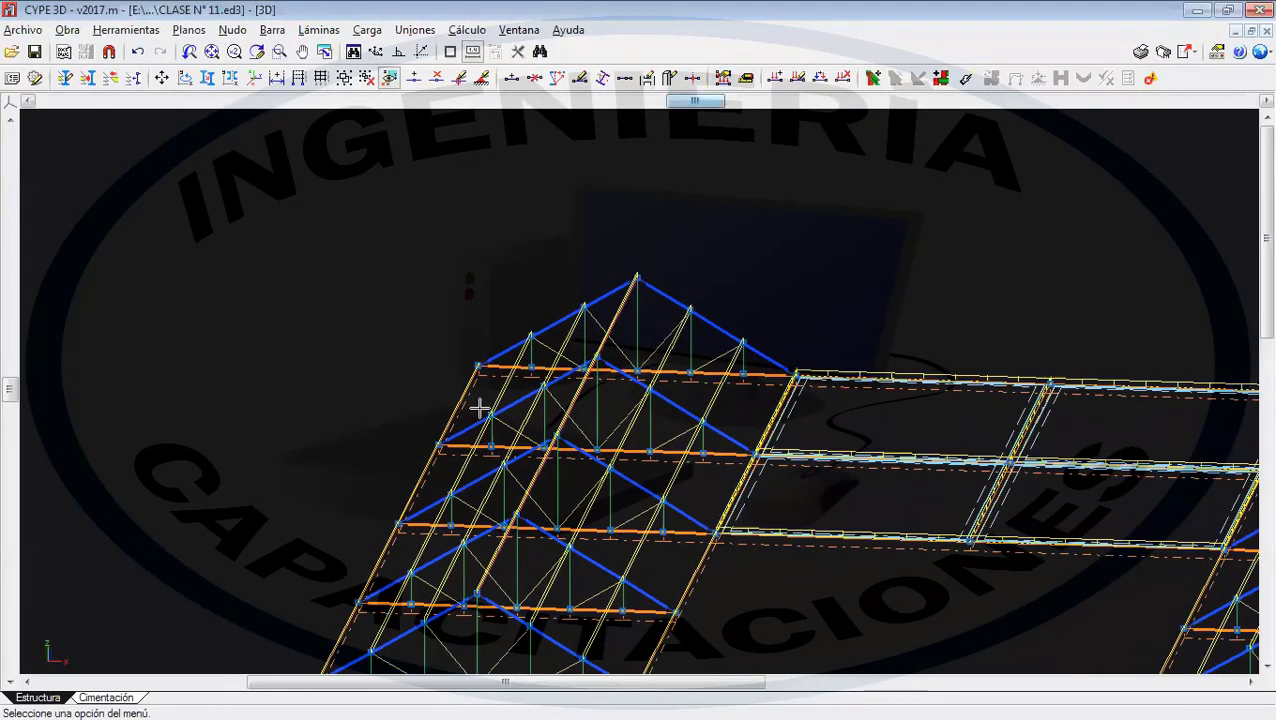
{"action": "scroll", "coordinate": [530, 340], "scroll_direction": "up", "scroll_amount": 2}
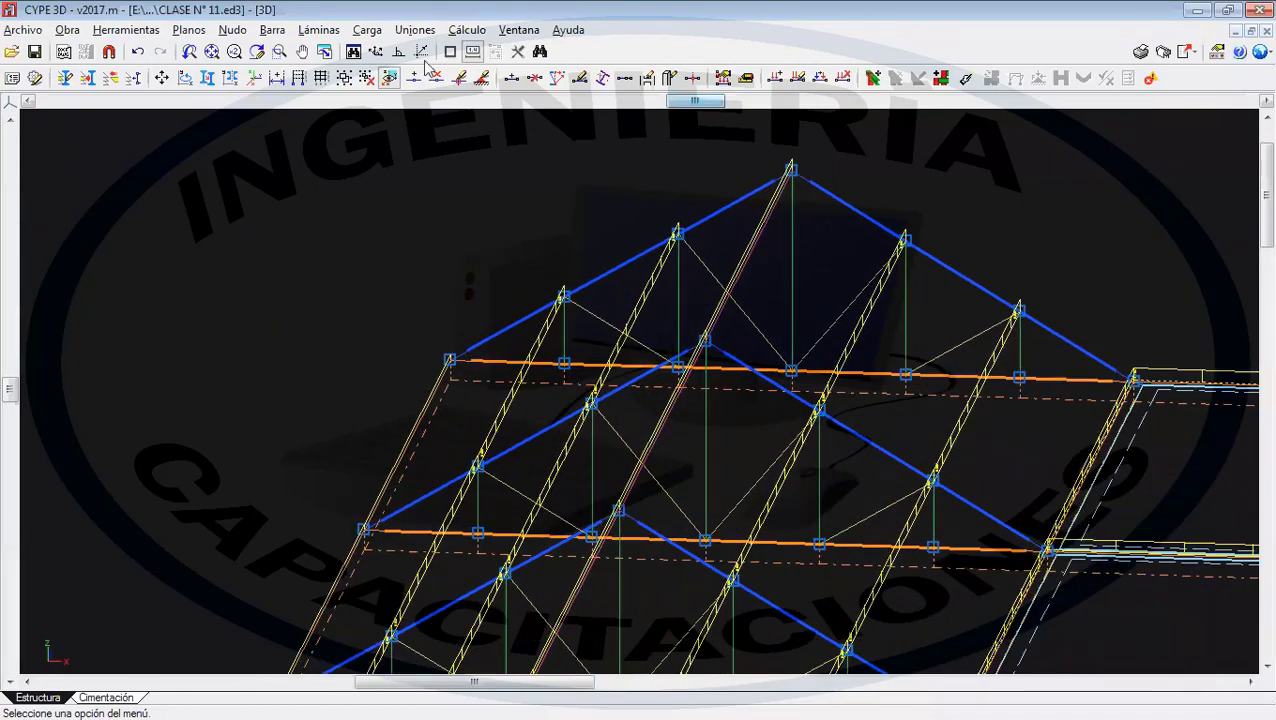
{"action": "left_click", "coordinate": [370, 30]}
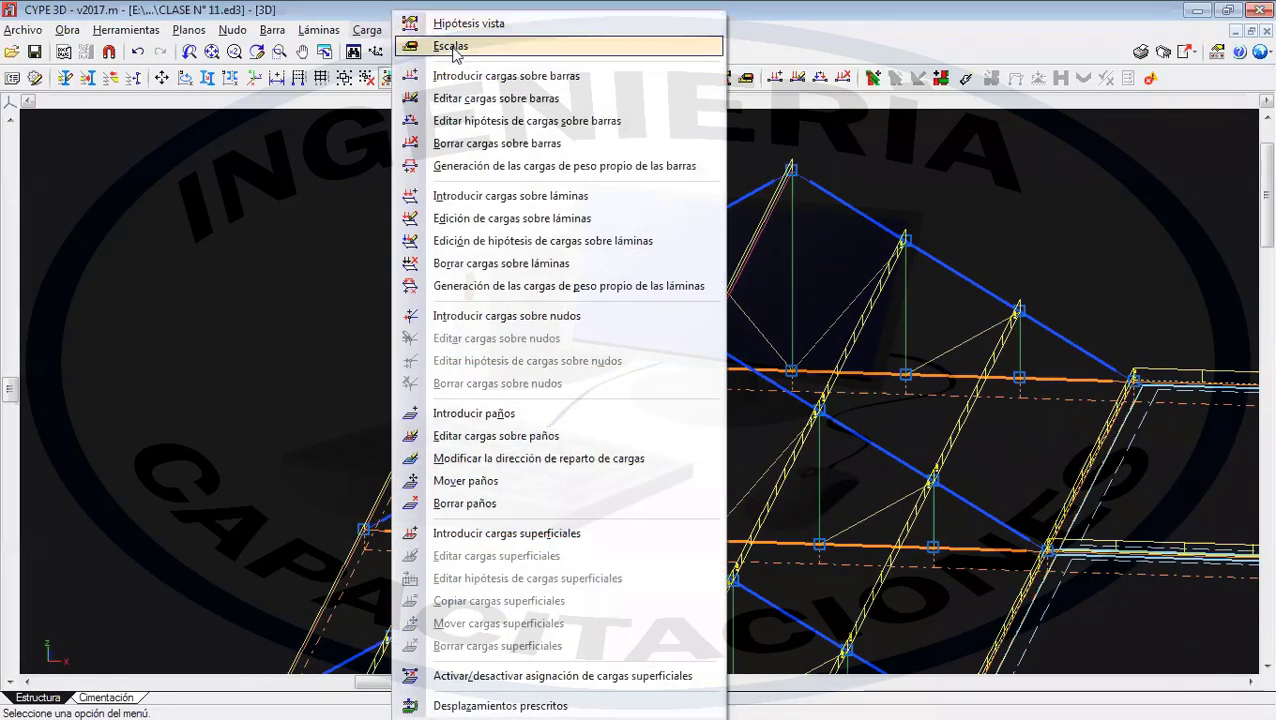
{"action": "left_click", "coordinate": [440, 43]}
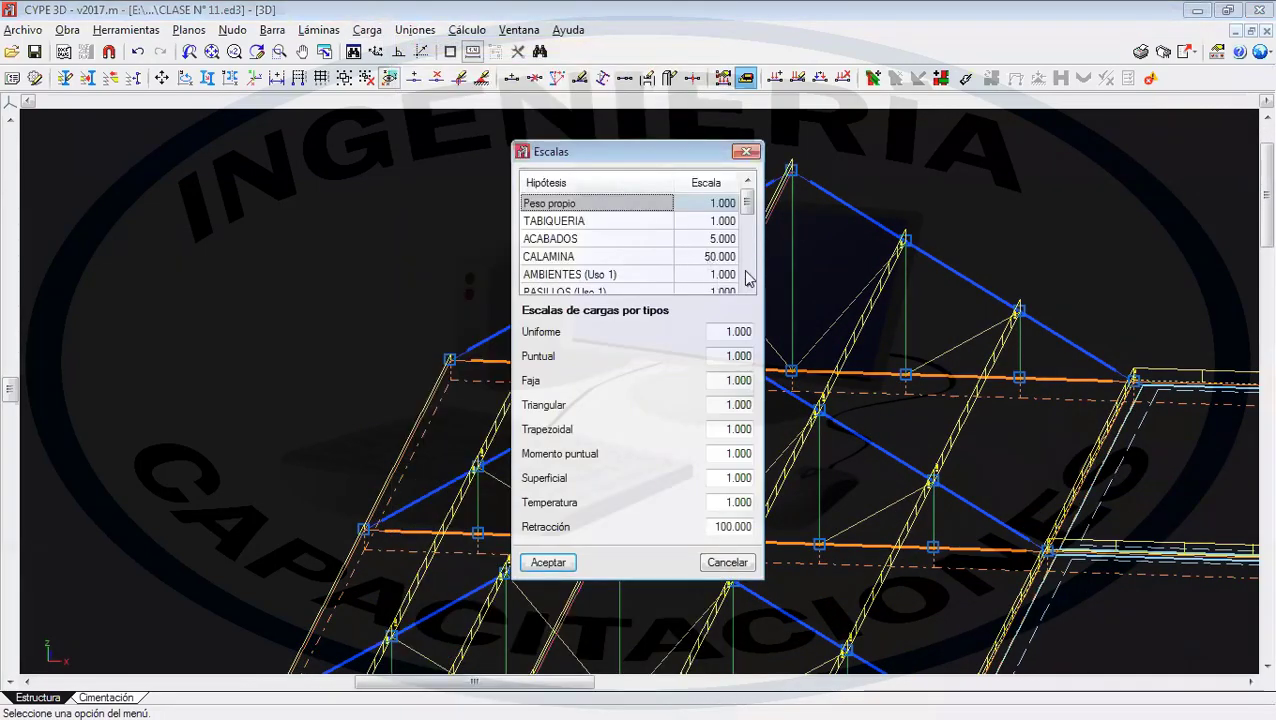
{"action": "left_click", "coordinate": [746, 286]}
{"action": "left_click", "coordinate": [746, 286]}
{"action": "left_click", "coordinate": [746, 286]}
{"action": "left_click", "coordinate": [746, 286]}
{"action": "left_click", "coordinate": [707, 242]}
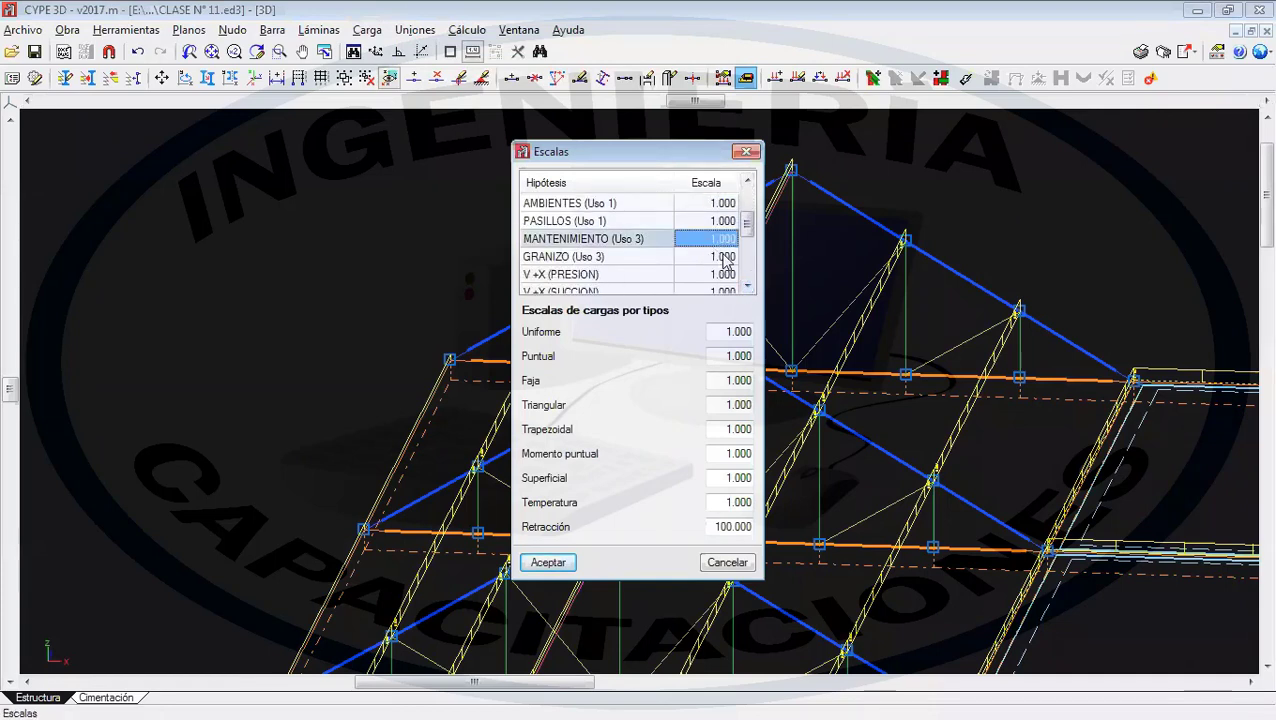
{"action": "type", "text": "5"}
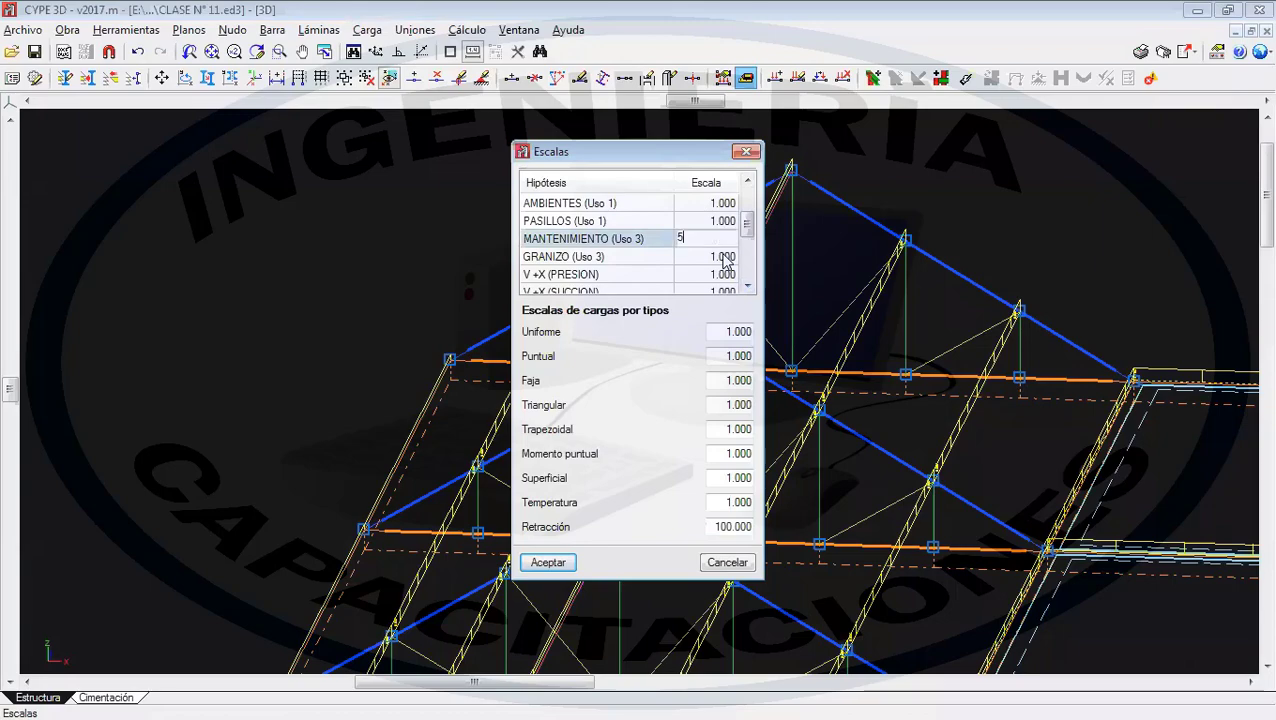
{"action": "left_click", "coordinate": [540, 563]}
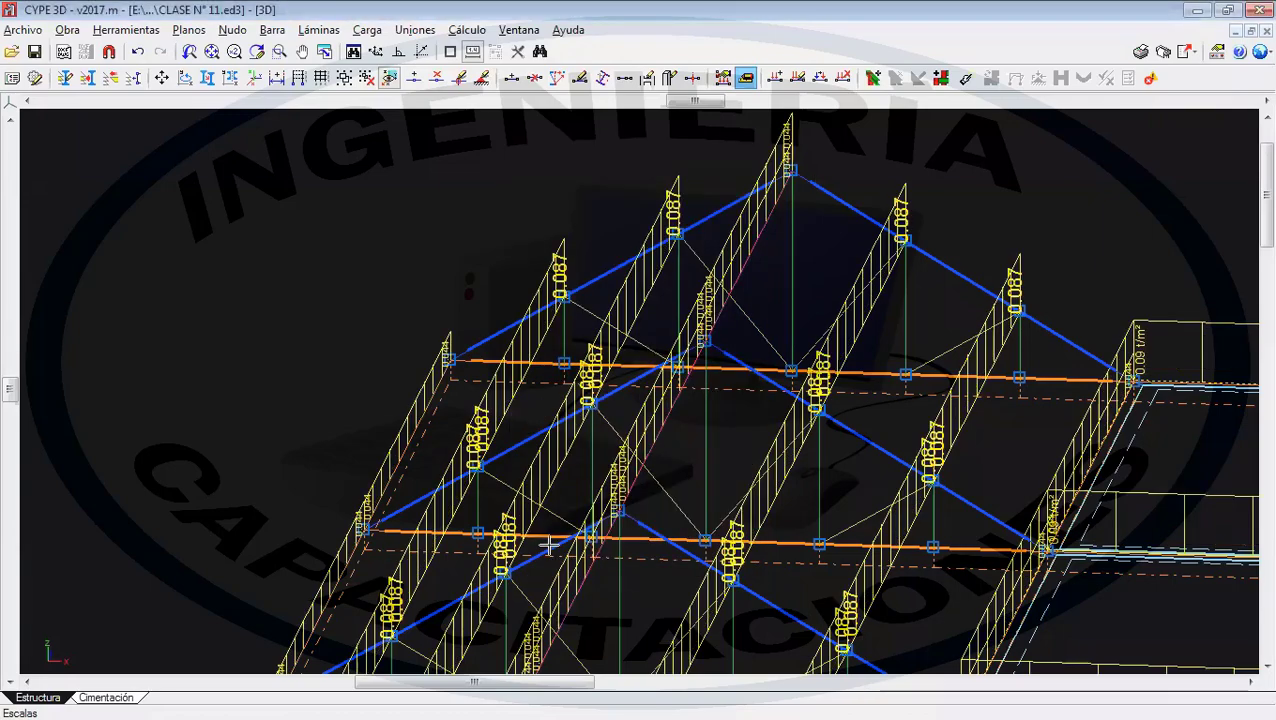
- Set the load display scale of the GRANIZO (Uso 3) hypothesis to 5
{"action": "scroll", "coordinate": [580, 418], "scroll_direction": "up", "scroll_amount": 4}
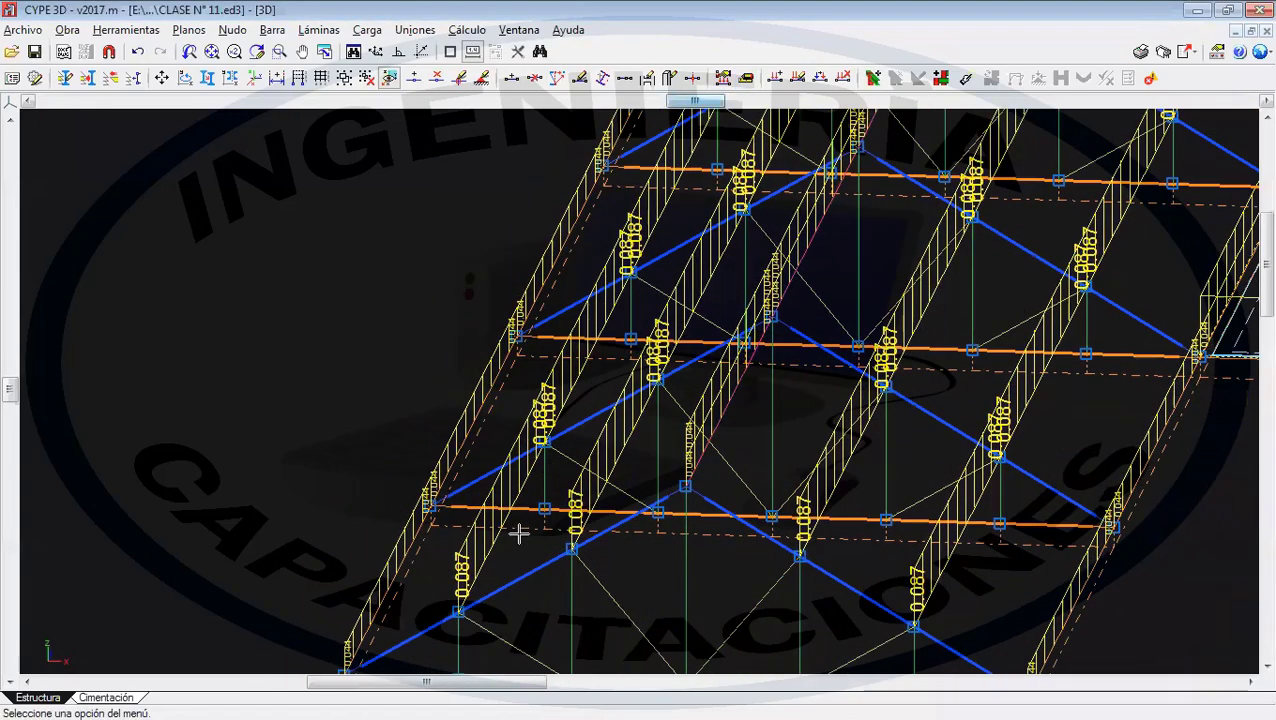
{"action": "scroll", "coordinate": [476, 447], "scroll_direction": "up", "scroll_amount": 4}
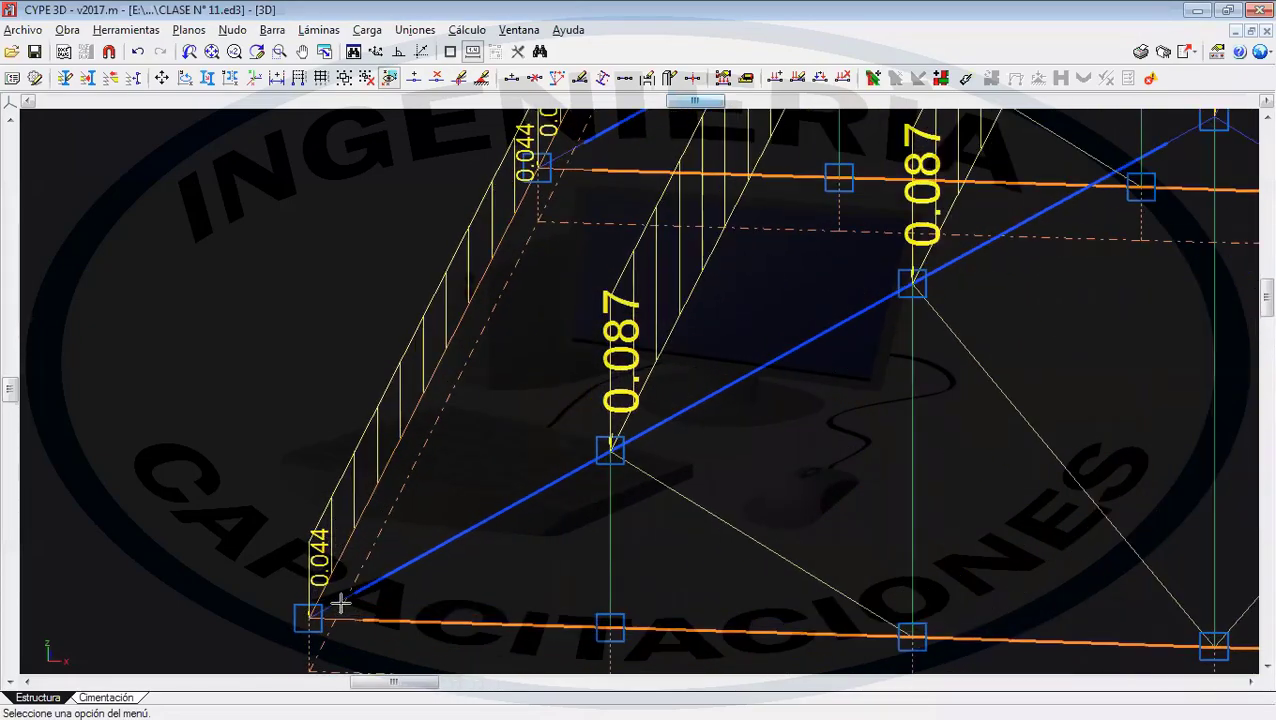
{"action": "scroll", "coordinate": [570, 482], "scroll_direction": "down", "scroll_amount": 6}
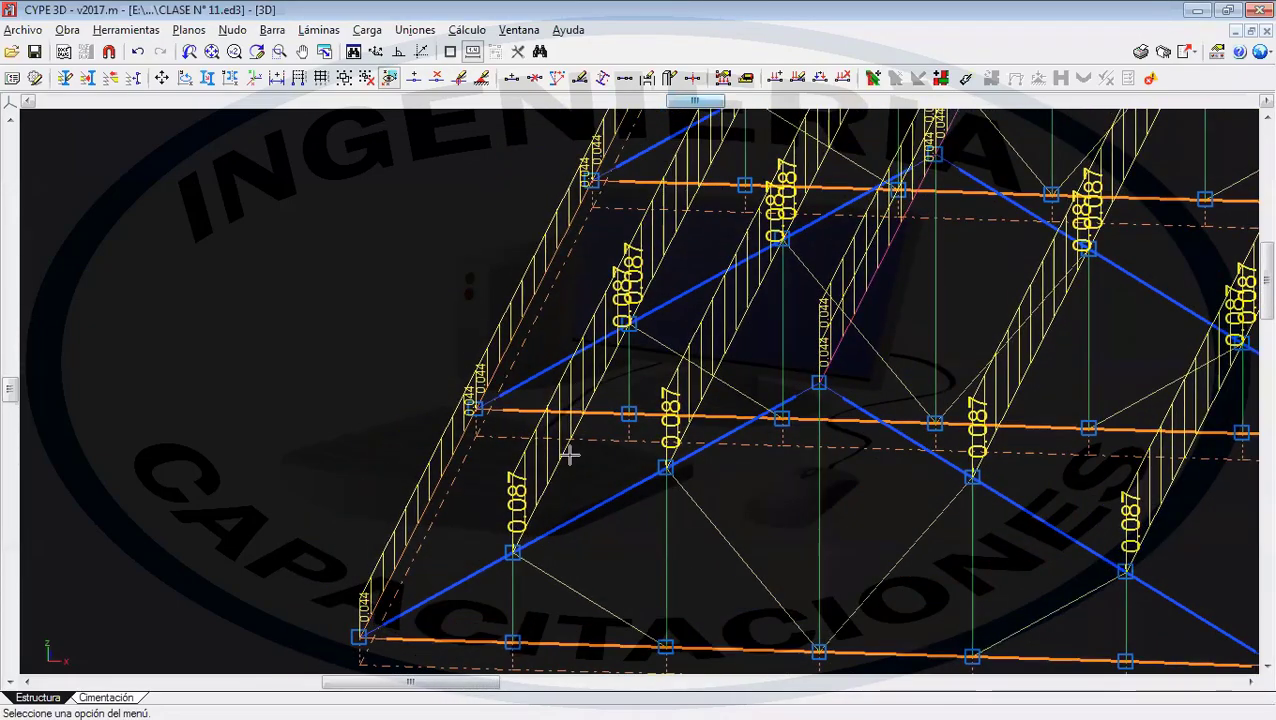
{"action": "scroll", "coordinate": [447, 544], "scroll_direction": "down", "scroll_amount": 4}
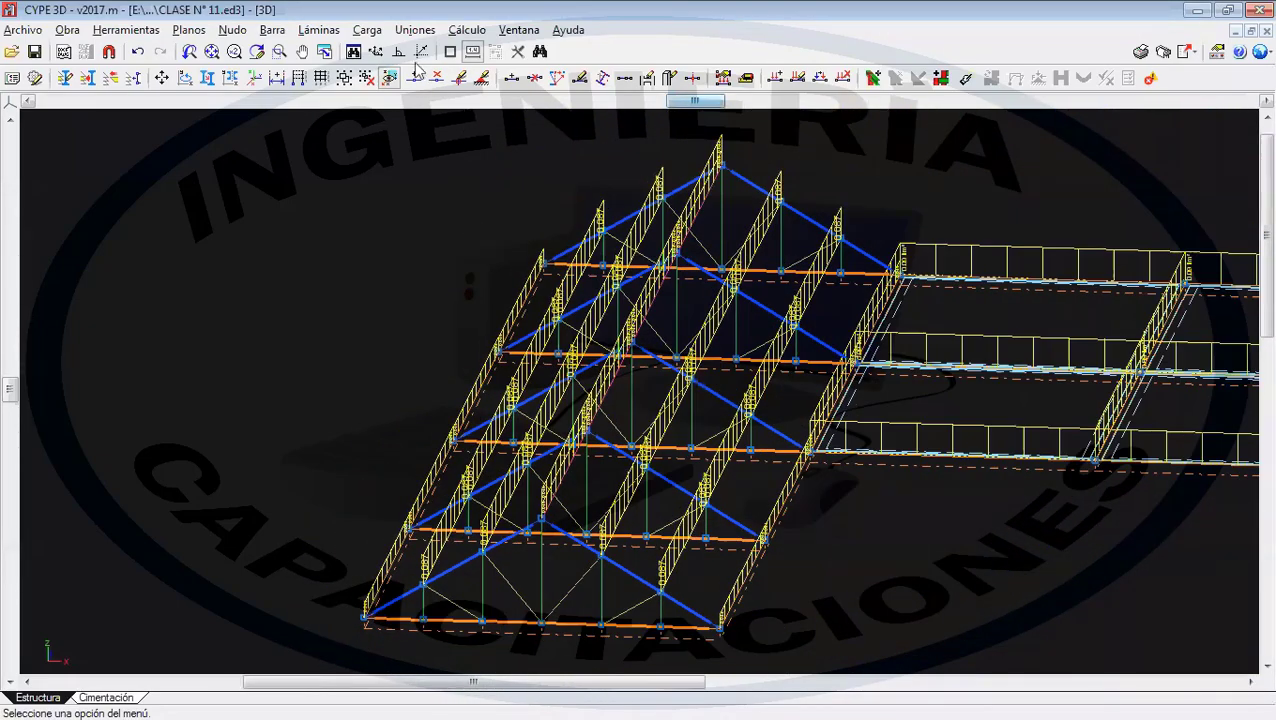
{"action": "left_click", "coordinate": [367, 30]}
{"action": "left_click", "coordinate": [456, 44]}
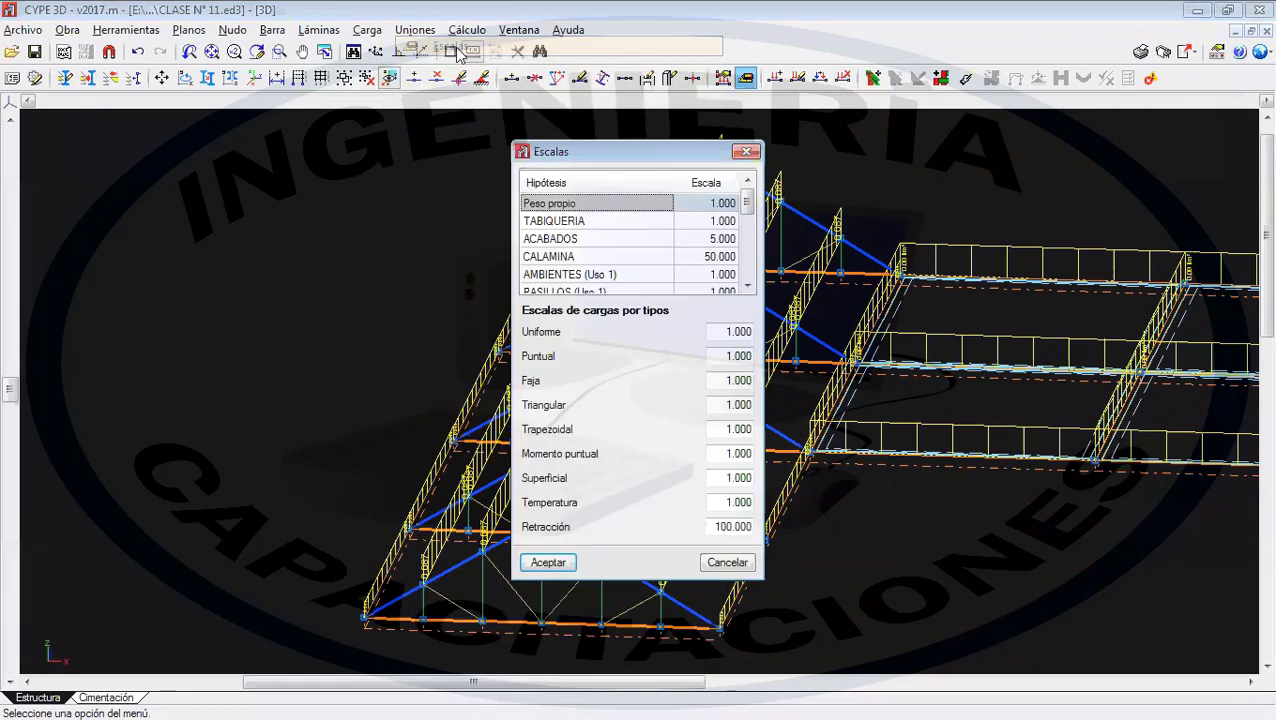
{"action": "scroll", "coordinate": [705, 262], "scroll_direction": "down", "scroll_amount": 2}
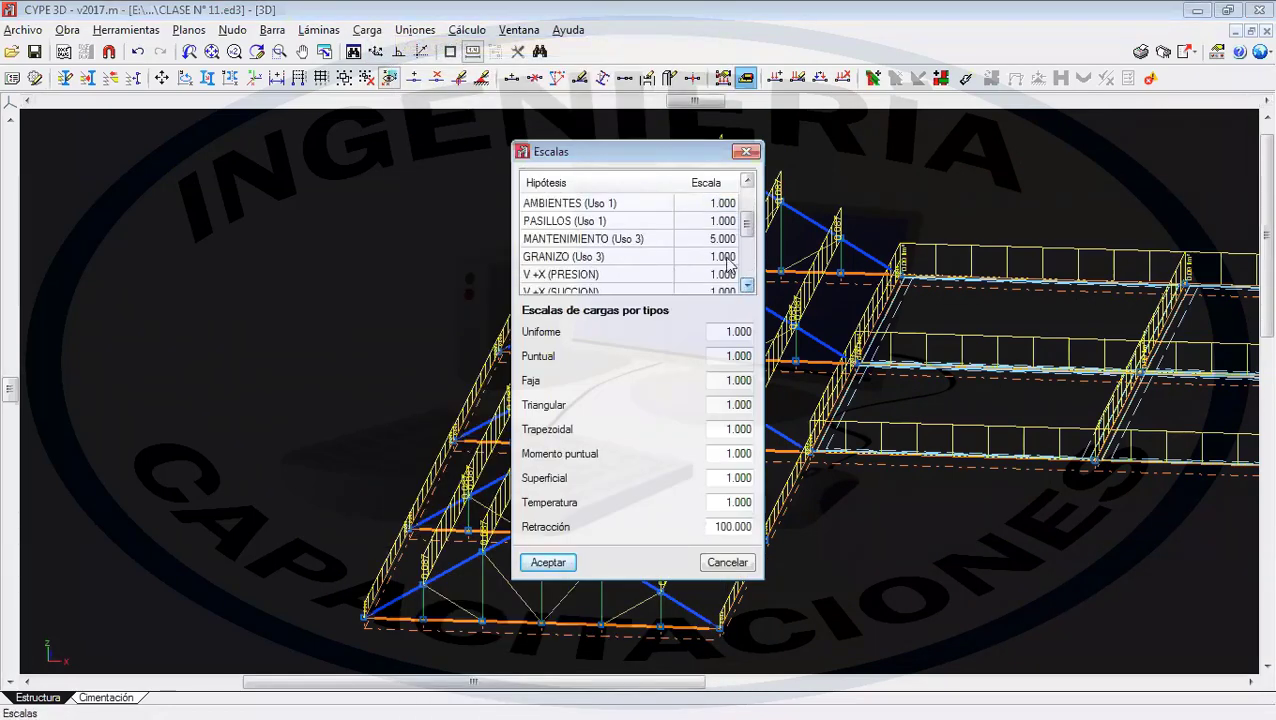
{"action": "left_click", "coordinate": [726, 257]}
{"action": "type", "text": "5"}
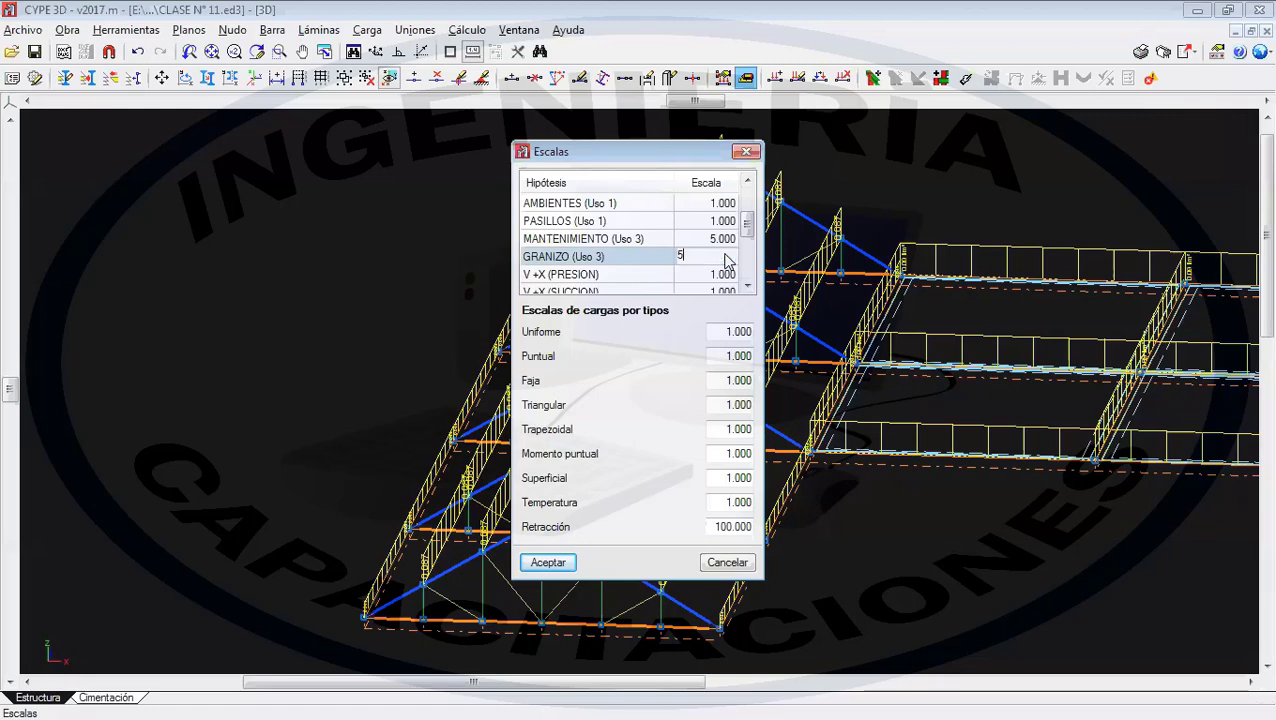
{"action": "left_click", "coordinate": [563, 564]}
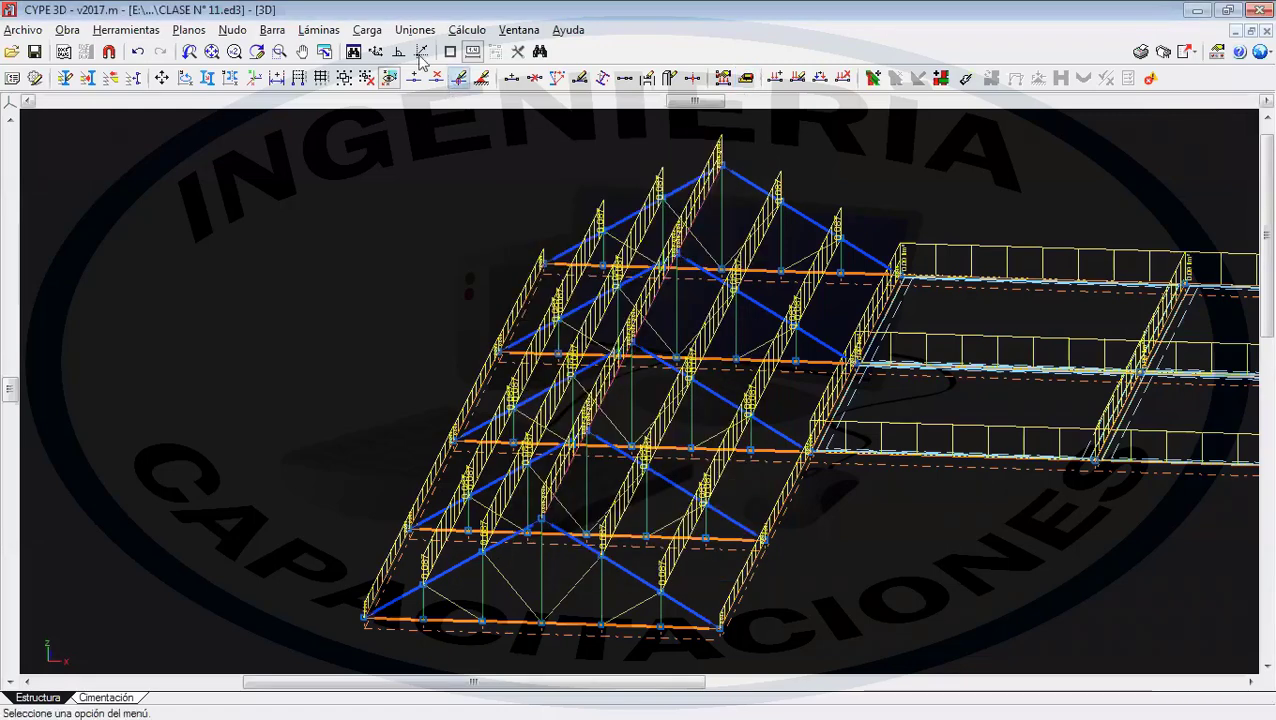
- Set the displayed load hypothesis to GRANIZO (Uso Cubiertas) and examine its loads on the purlins of both truss roofs
{"action": "left_click", "coordinate": [380, 33]}
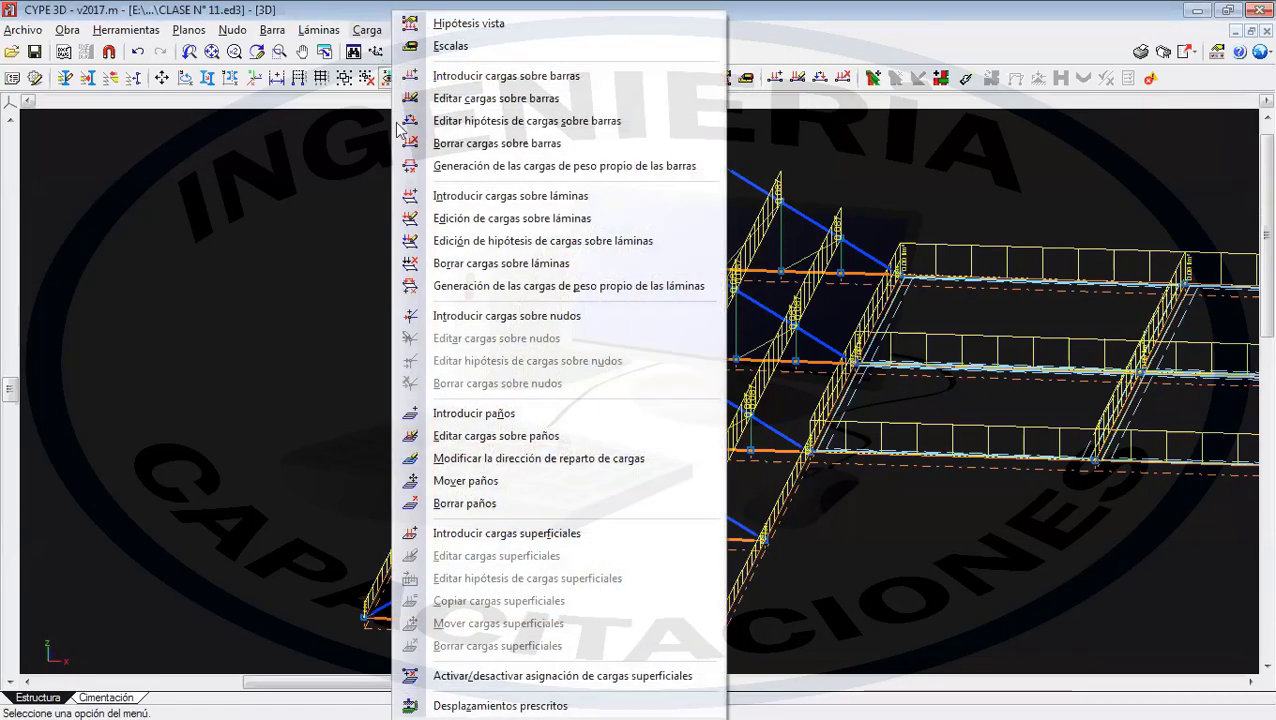
{"action": "left_click", "coordinate": [472, 22]}
{"action": "left_click", "coordinate": [578, 344]}
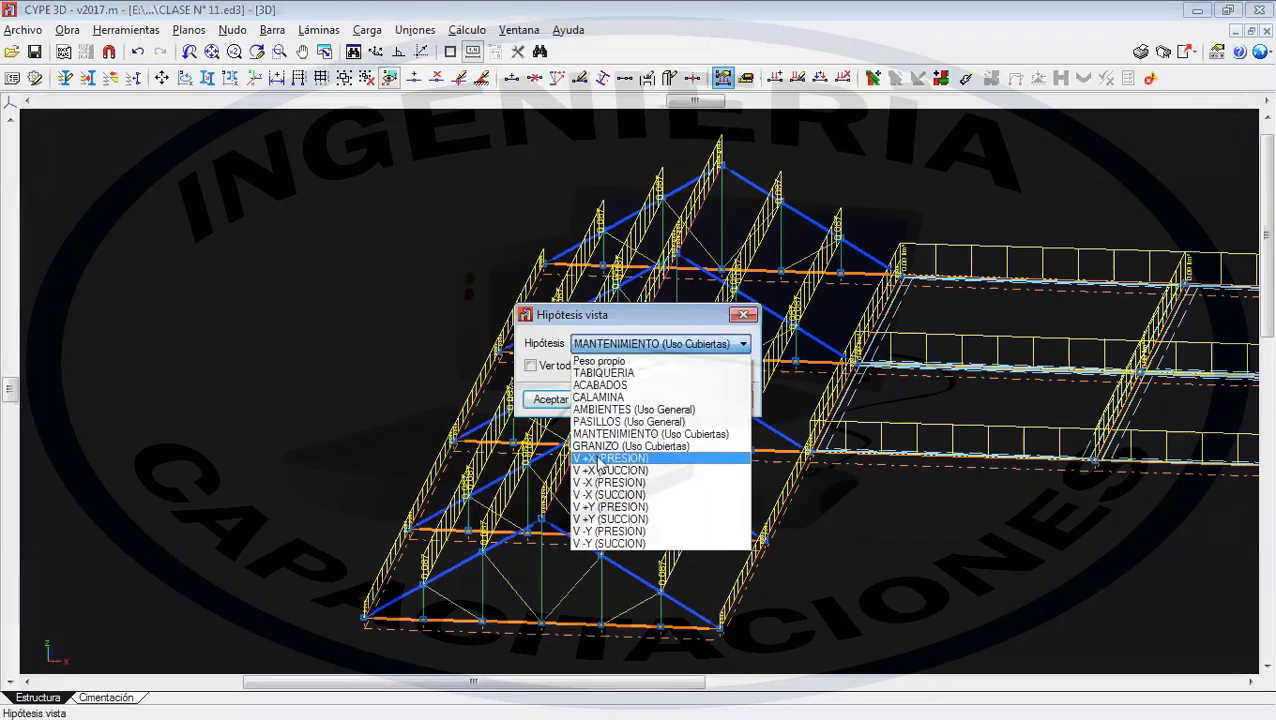
{"action": "left_click", "coordinate": [600, 444]}
{"action": "left_click", "coordinate": [571, 404]}
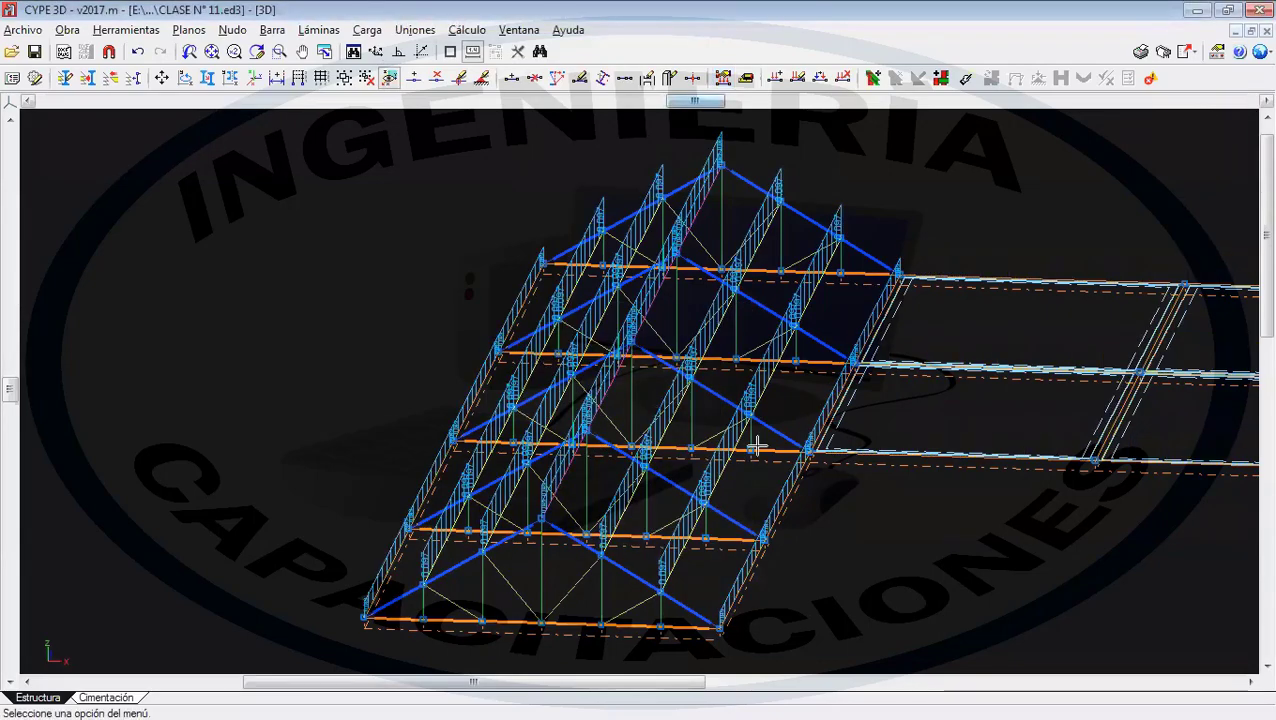
{"action": "middle_click_drag", "start_coordinate": [1075, 494], "coordinate": [590, 444]}
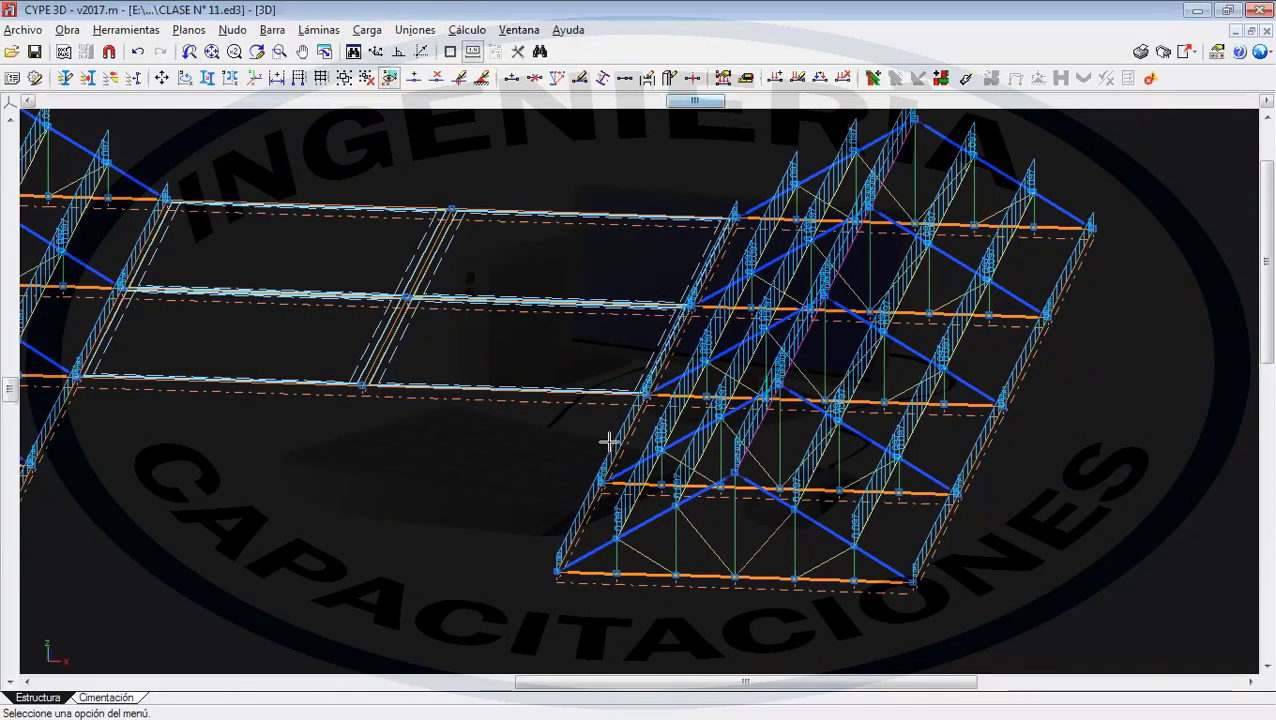
{"action": "middle_click_drag", "start_coordinate": [177, 444], "coordinate": [521, 478]}
{"action": "middle_click_drag", "start_coordinate": [332, 494], "coordinate": [456, 464]}
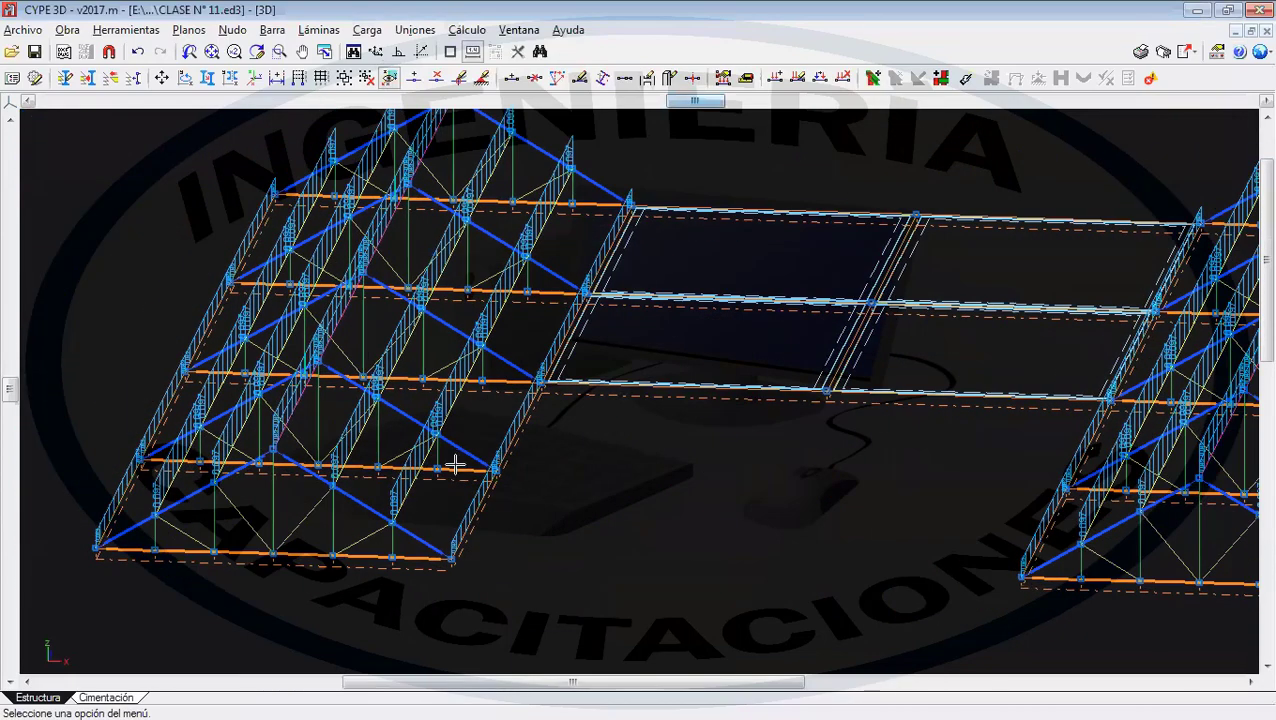
{"action": "scroll", "coordinate": [456, 466], "scroll_direction": "down", "scroll_amount": 2}
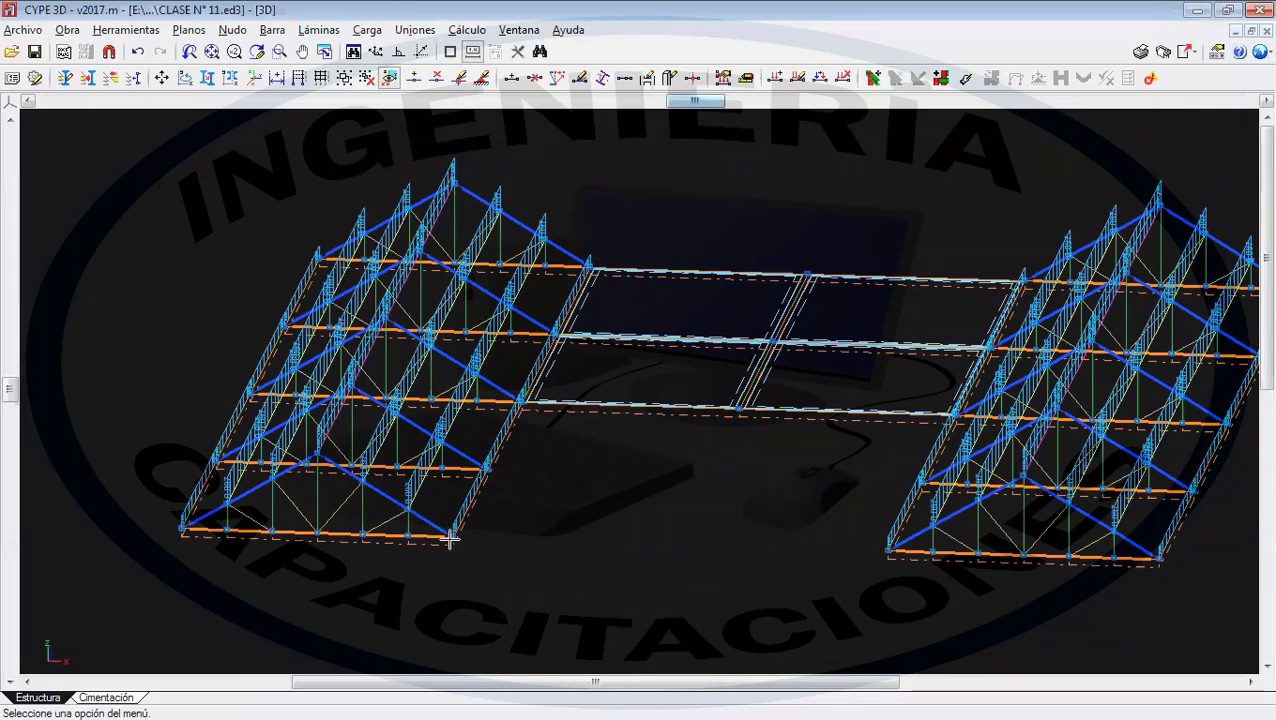
{"action": "scroll", "coordinate": [440, 520], "scroll_direction": "down", "scroll_amount": 3}
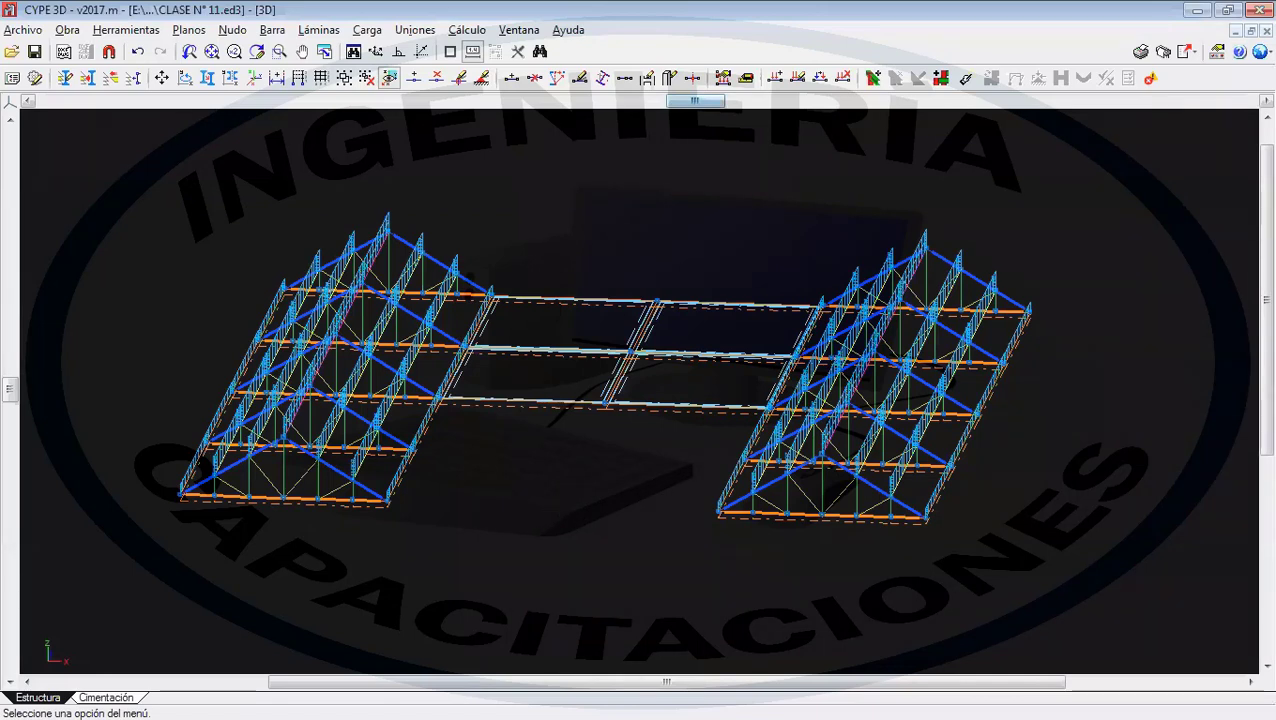
- Sketch freehand a wavy line beneath the truss roofs with upright strokes rising from it to the left-hand roof, and clear the annotations
{"action": "left_click", "coordinate": [204, 579]}
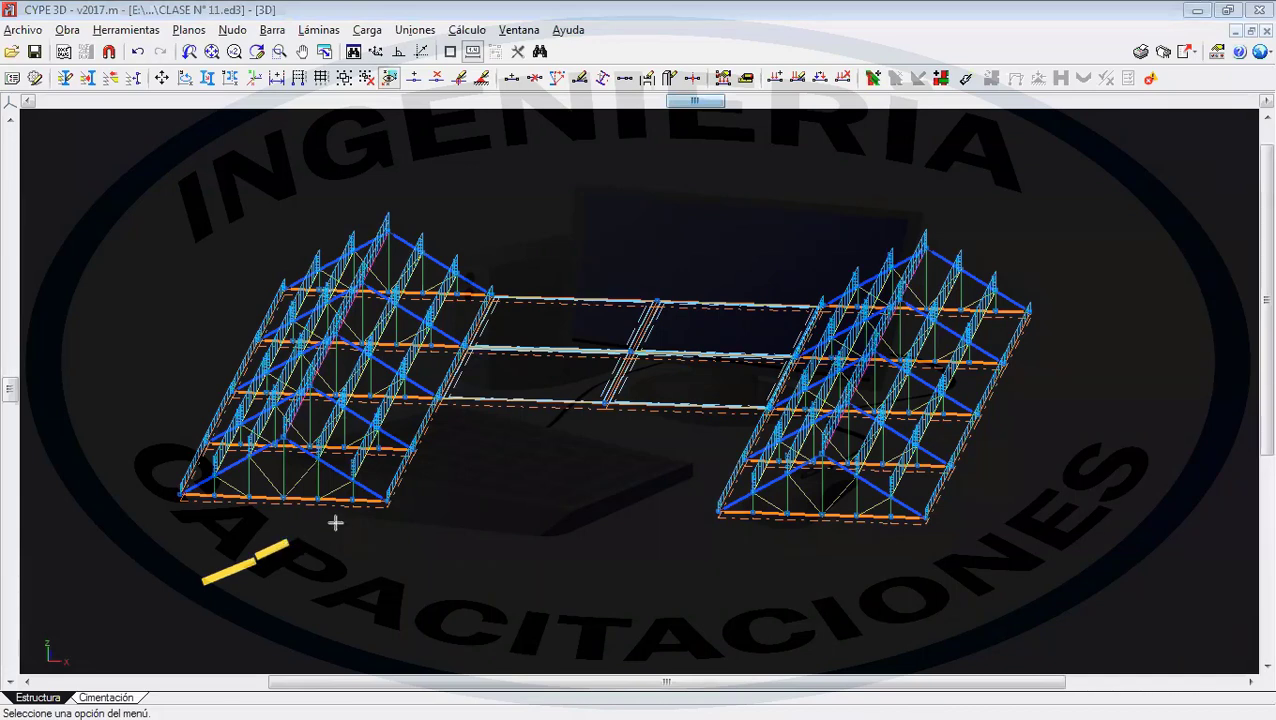
{"action": "mouse_move", "coordinate": [335, 522]}
{"action": "left_mouse_down"}
{"action": "mouse_move", "coordinate": [521, 501]}
{"action": "mouse_move", "coordinate": [714, 579]}
{"action": "mouse_move", "coordinate": [804, 594]}
{"action": "left_mouse_up"}
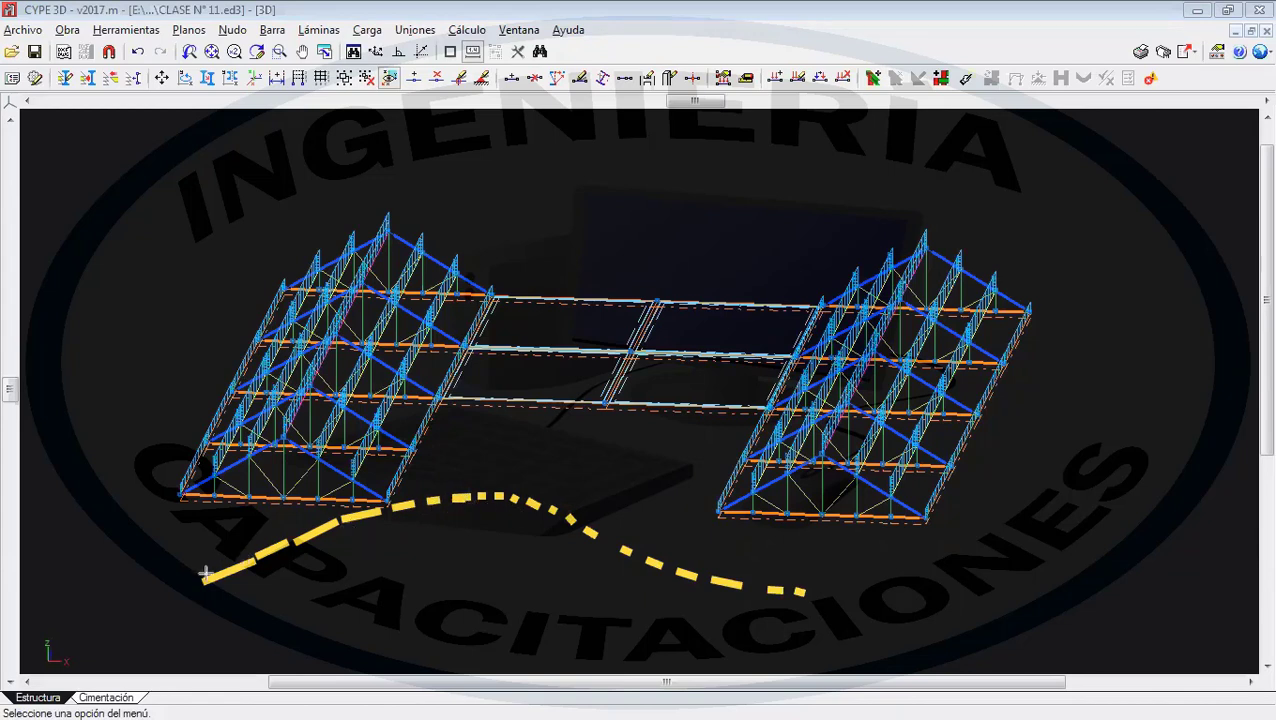
{"action": "left_click_drag", "start_coordinate": [204, 576], "coordinate": [236, 382]}
{"action": "left_click_drag", "start_coordinate": [256, 545], "coordinate": [276, 394]}
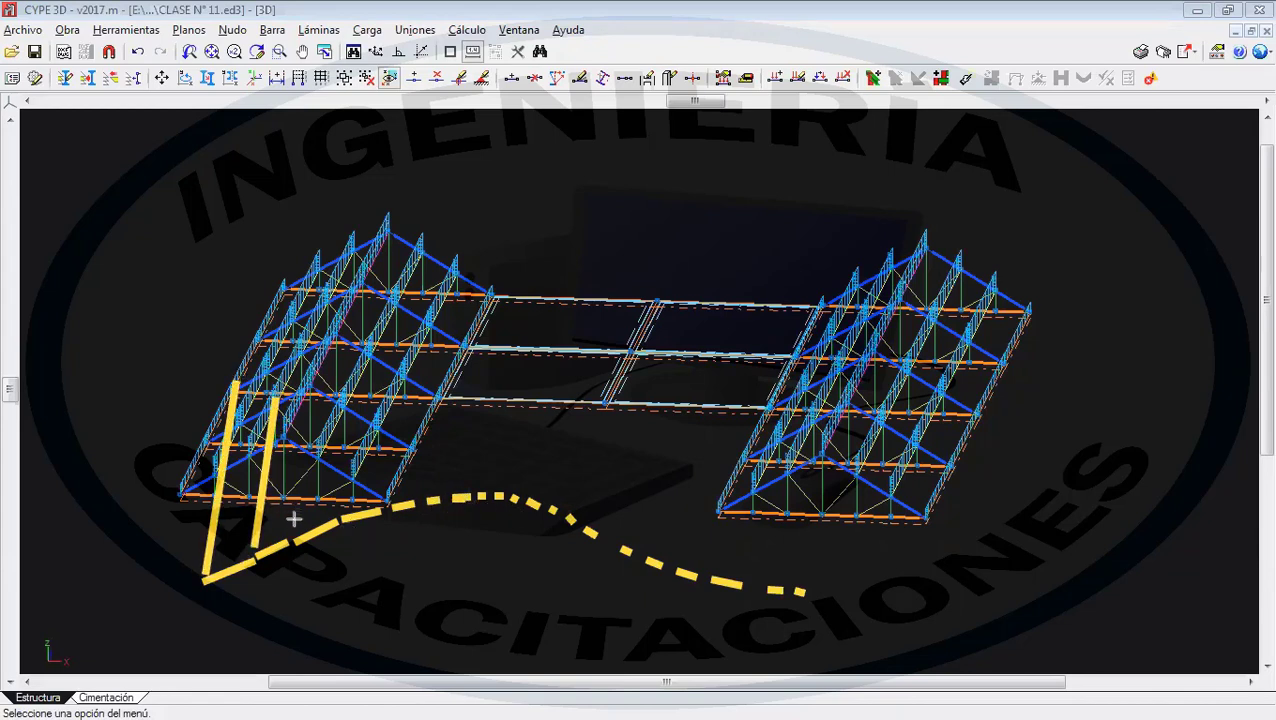
{"action": "left_click_drag", "start_coordinate": [291, 534], "coordinate": [307, 413]}
{"action": "left_click_drag", "start_coordinate": [337, 506], "coordinate": [340, 409]}
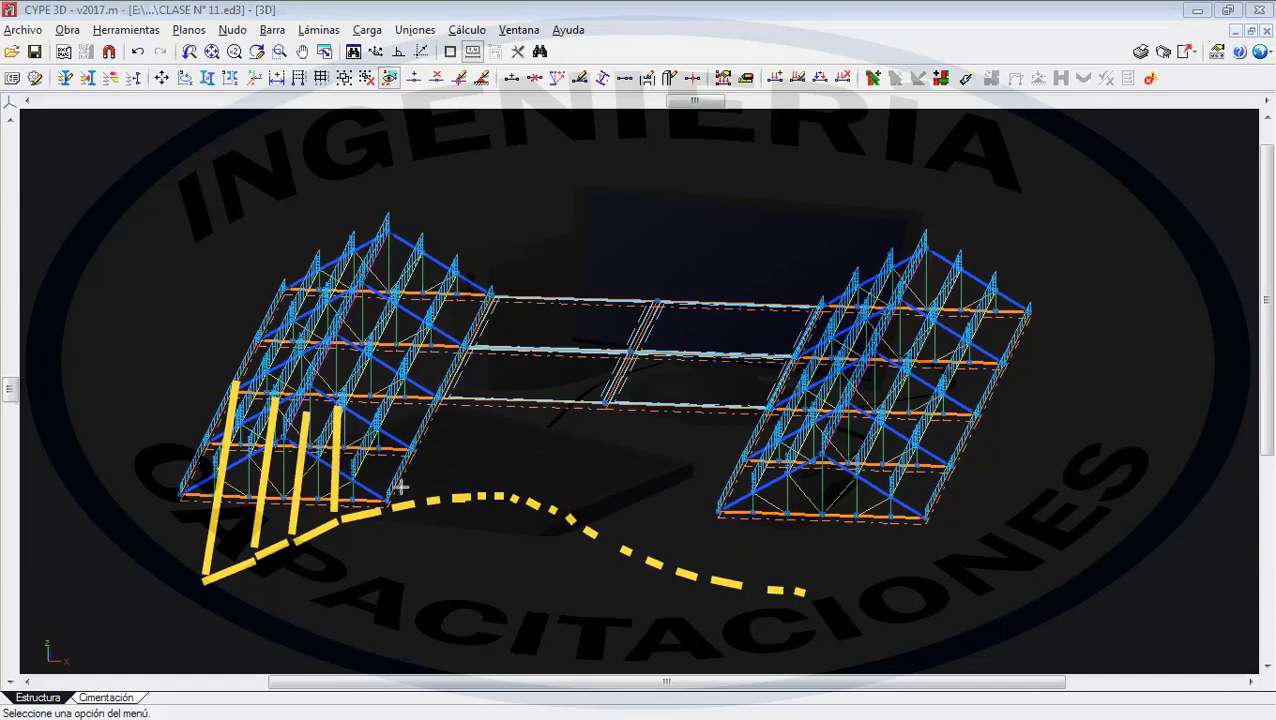
{"action": "left_click_drag", "start_coordinate": [397, 499], "coordinate": [412, 391]}
{"action": "mouse_move", "coordinate": [422, 491]}
{"action": "left_mouse_down"}
{"action": "mouse_move", "coordinate": [435, 414]}
{"action": "mouse_move", "coordinate": [474, 396]}
{"action": "left_mouse_up"}
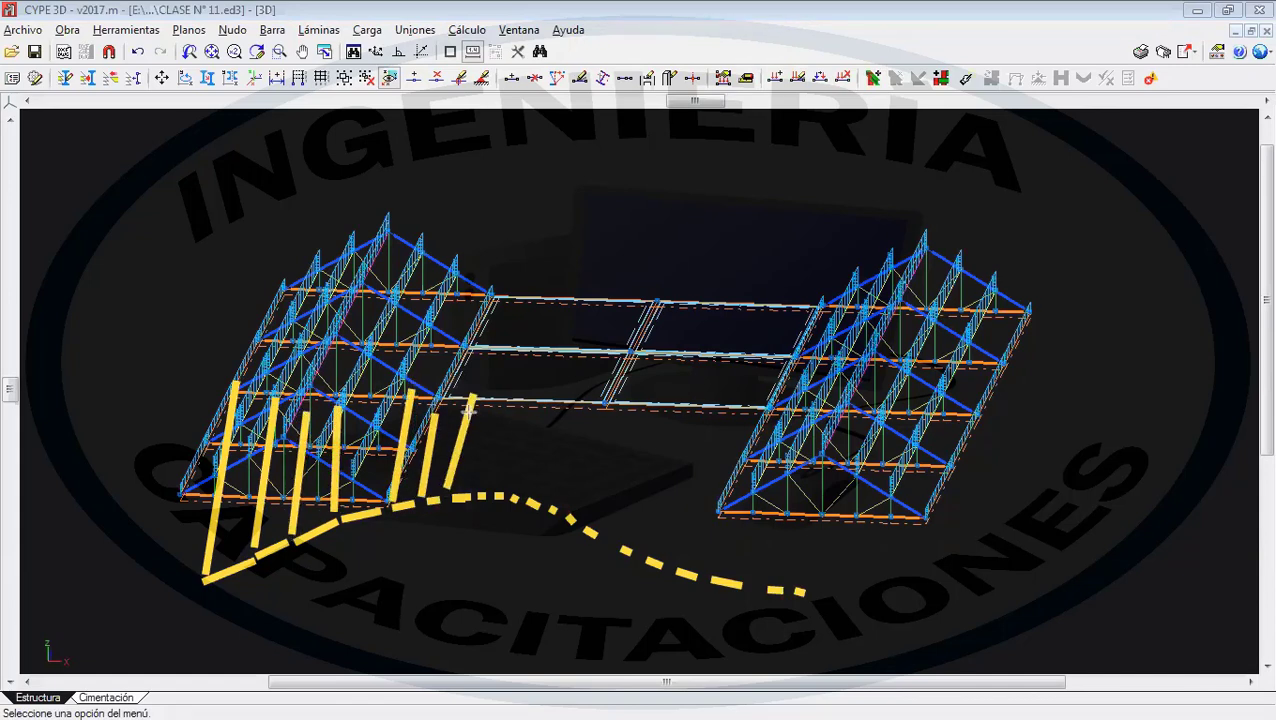
{"action": "left_click_drag", "start_coordinate": [481, 469], "coordinate": [500, 465]}
{"action": "key", "text": "Escape"}
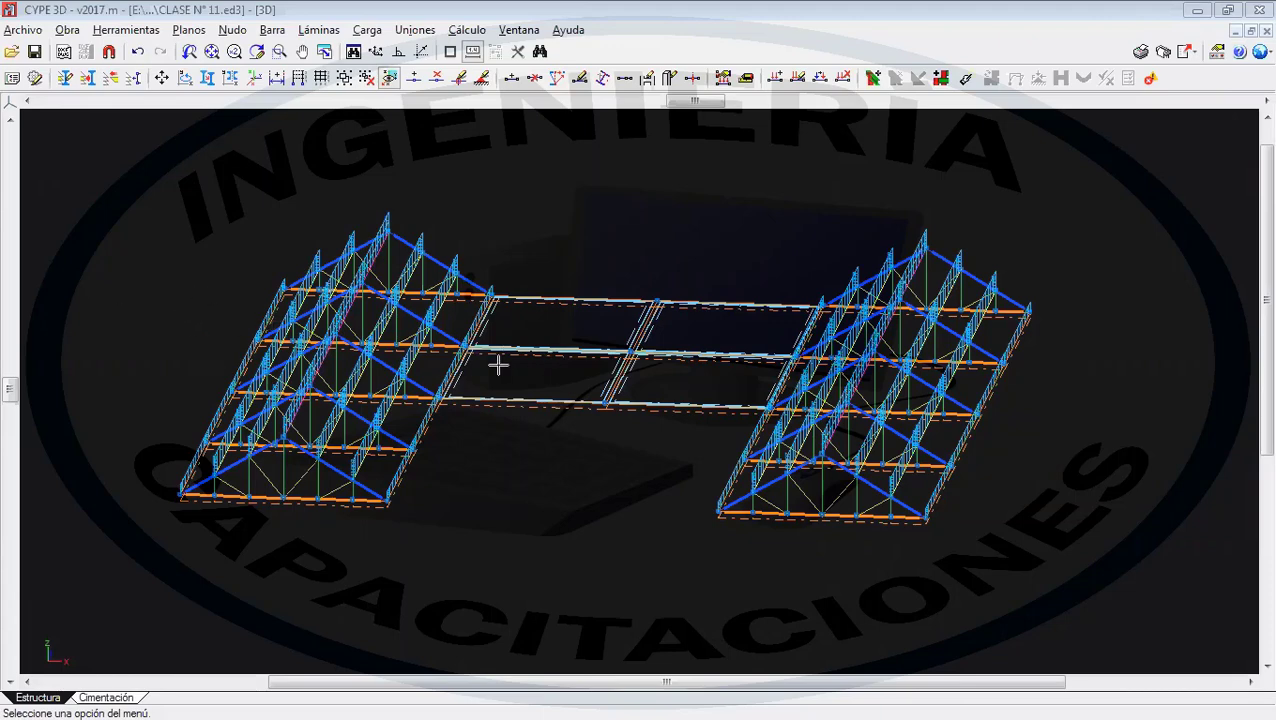
- Set the displayed load hypothesis to Peso propio and examine the self-weight loads on the truss bars and slab beams
{"action": "middle_click_drag", "start_coordinate": [448, 405], "coordinate": [404, 285], "text": "shift"}
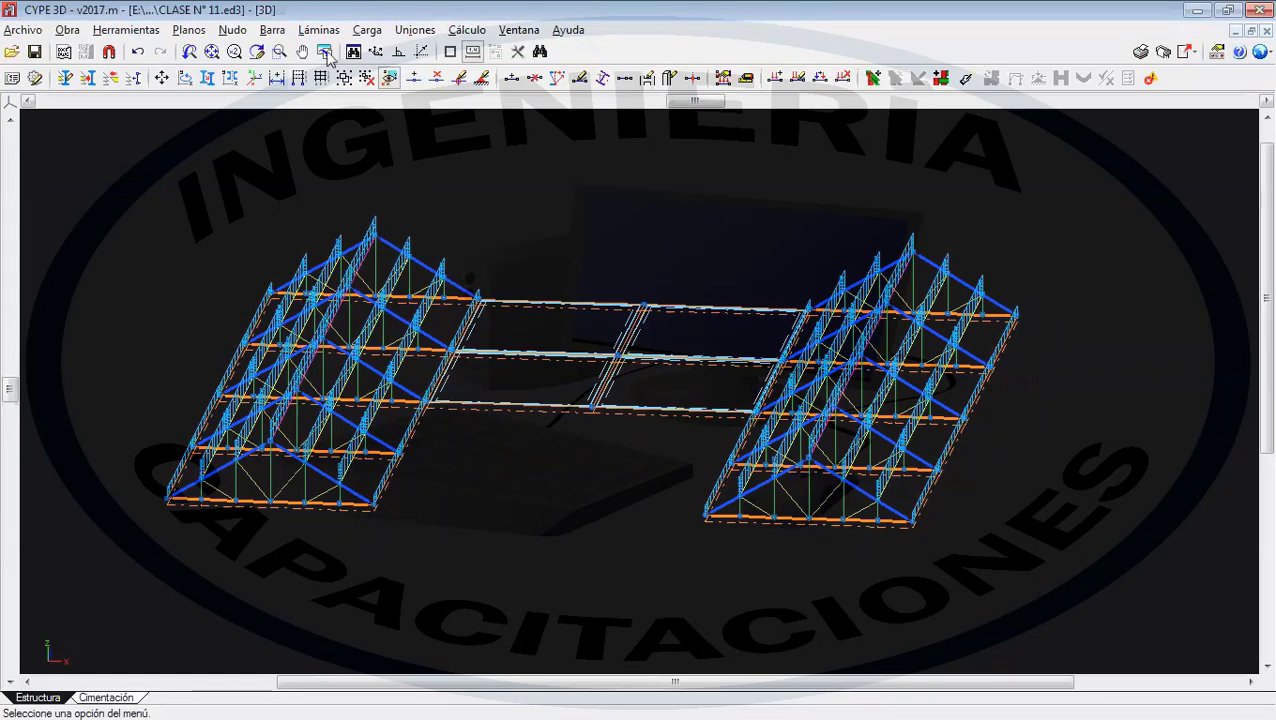
{"action": "left_click", "coordinate": [367, 30]}
{"action": "left_click", "coordinate": [447, 26]}
{"action": "left_click", "coordinate": [598, 350]}
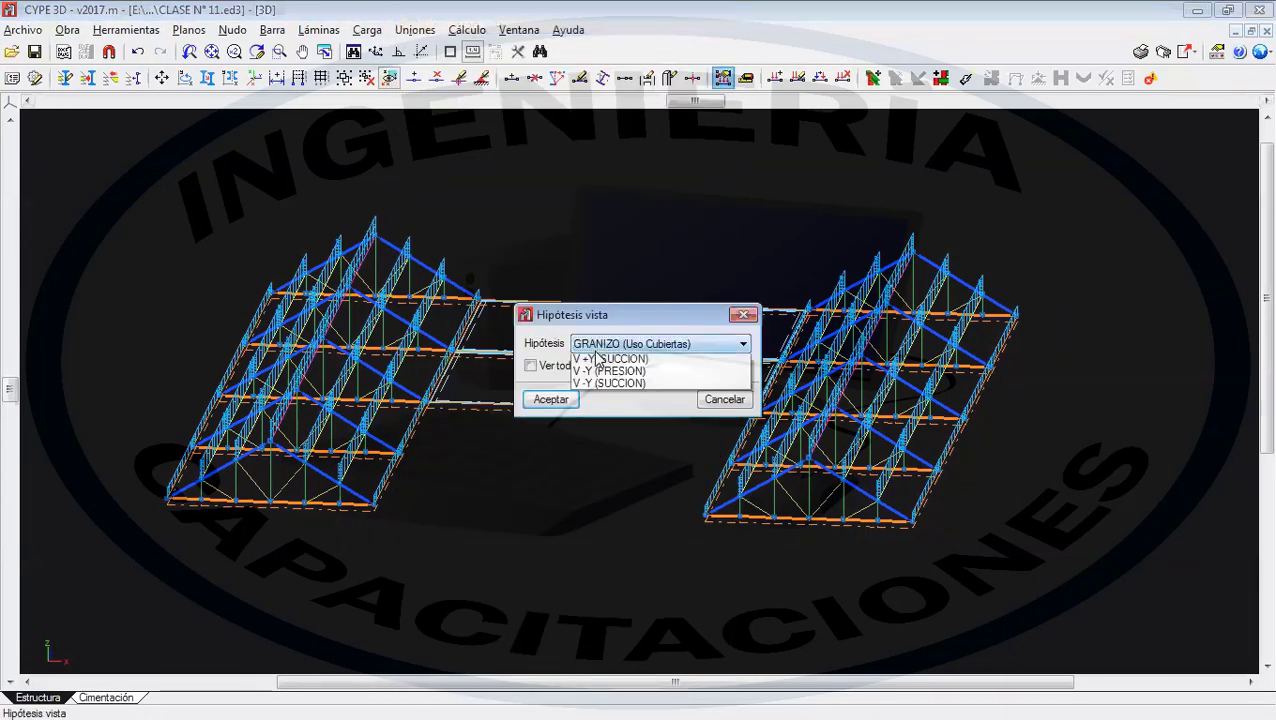
{"action": "left_click", "coordinate": [612, 362]}
{"action": "left_click", "coordinate": [549, 399]}
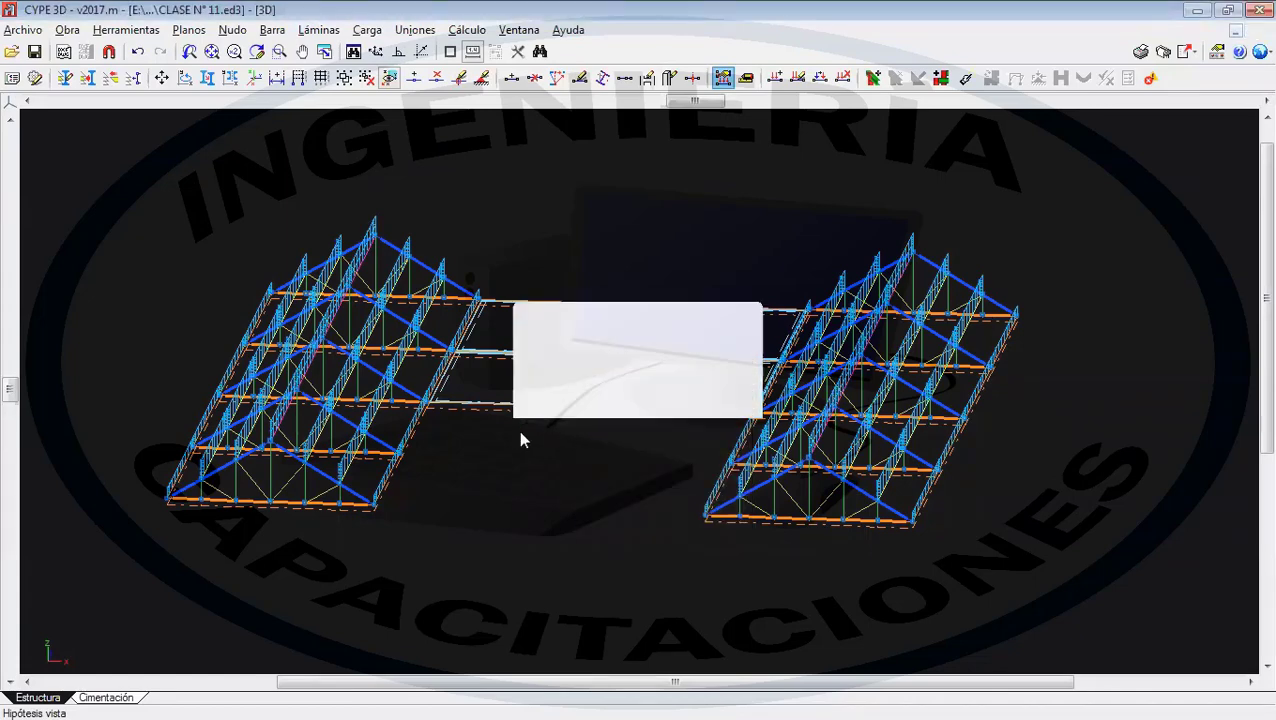
{"action": "scroll", "coordinate": [580, 397], "scroll_direction": "up", "scroll_amount": 3}
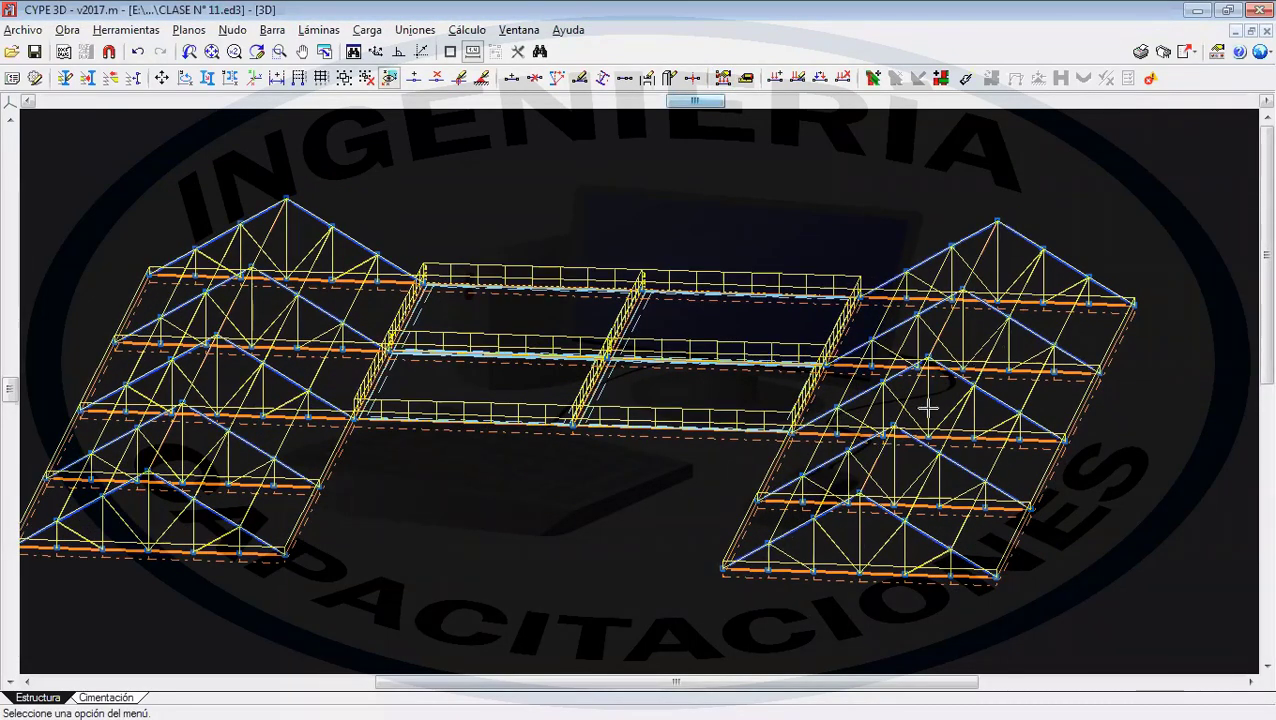
{"action": "scroll", "coordinate": [810, 535], "scroll_direction": "up", "scroll_amount": 1}
{"action": "scroll", "coordinate": [816, 533], "scroll_direction": "up", "scroll_amount": 5}
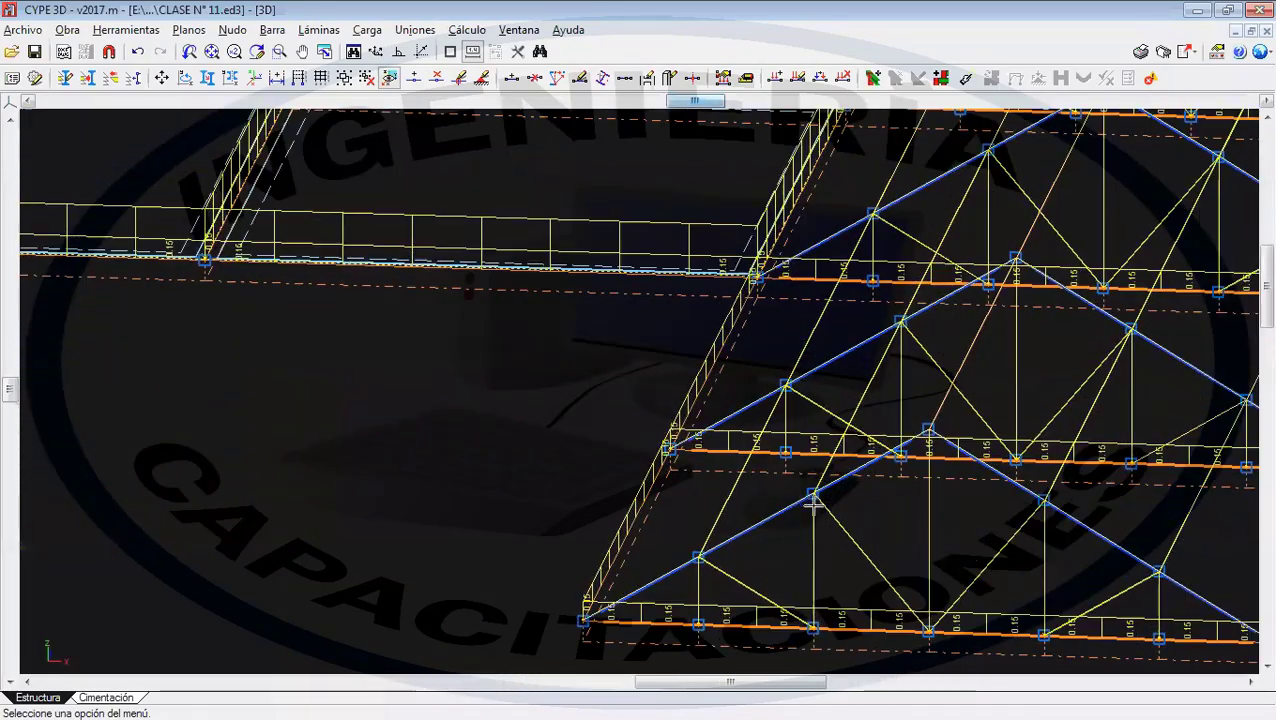
{"action": "scroll", "coordinate": [716, 481], "scroll_direction": "down", "scroll_amount": 10}
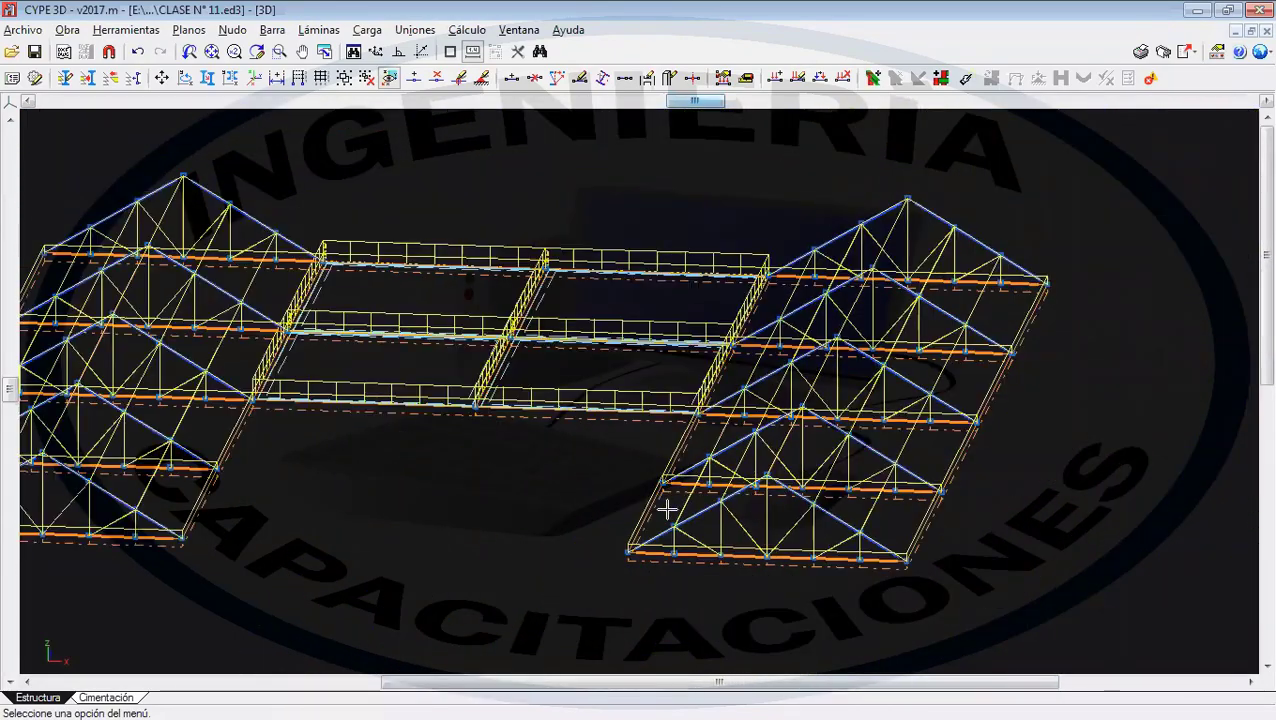
- Set the load display scale of the Peso propio hypothesis to 3 and review the loads on the structure
{"action": "left_click", "coordinate": [367, 30]}
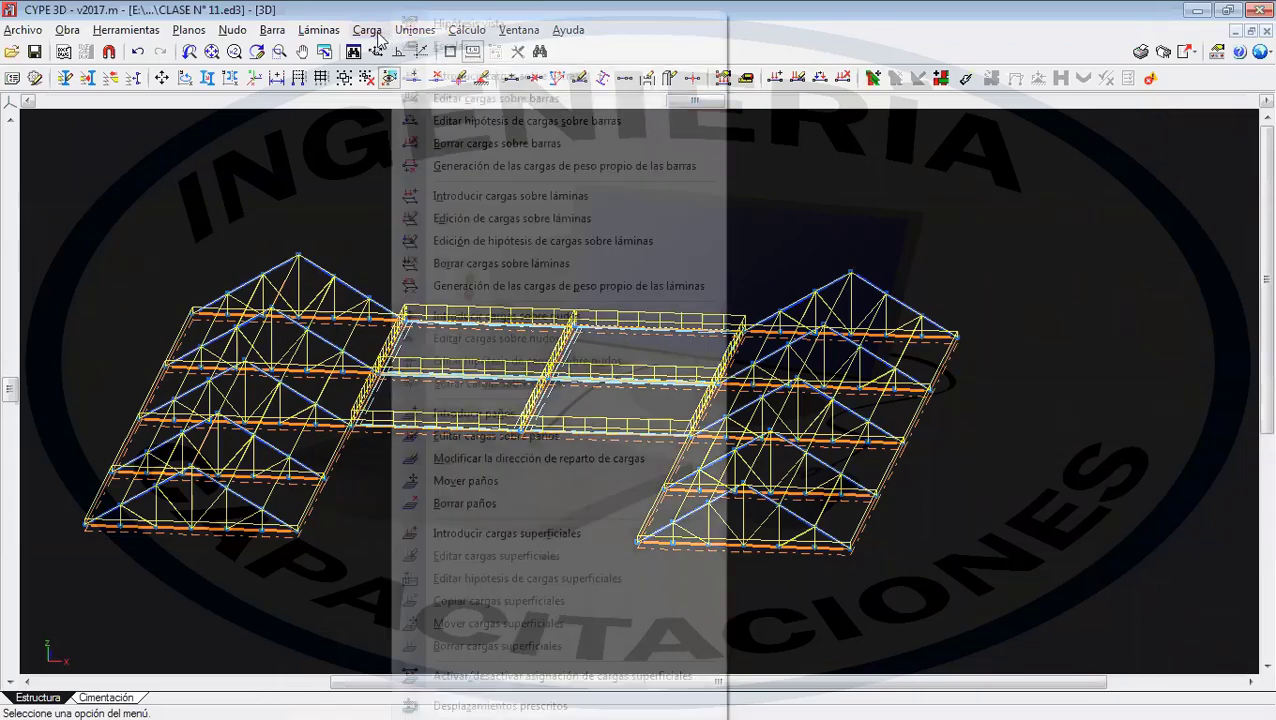
{"action": "left_click", "coordinate": [427, 43]}
{"action": "left_click", "coordinate": [724, 204]}
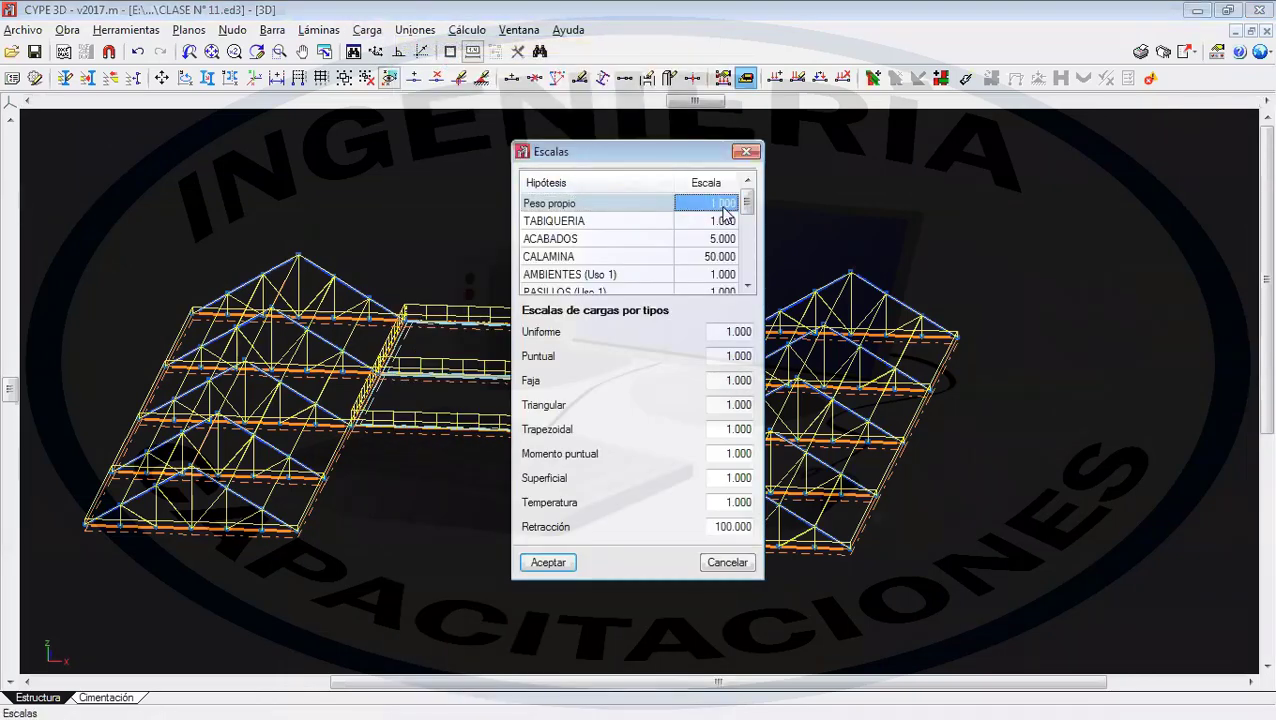
{"action": "type", "text": "3"}
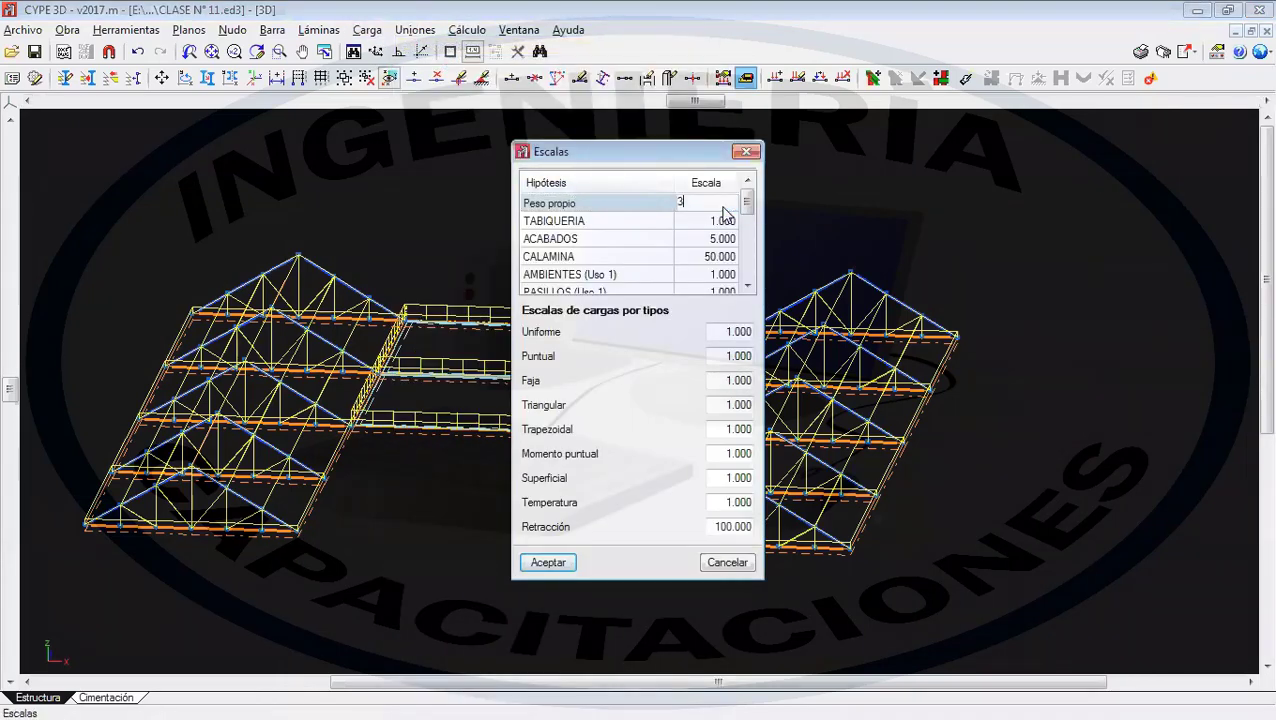
{"action": "left_click", "coordinate": [548, 562]}
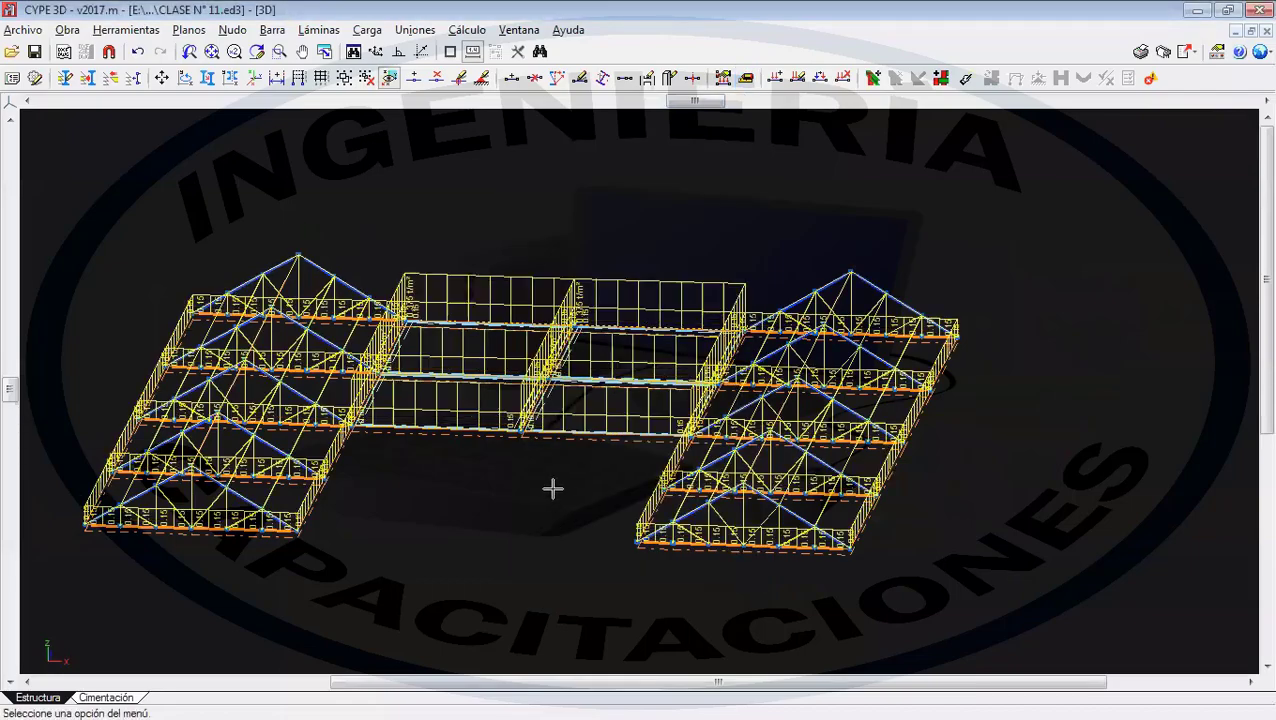
{"action": "scroll", "coordinate": [312, 488], "scroll_direction": "up", "scroll_amount": 6}
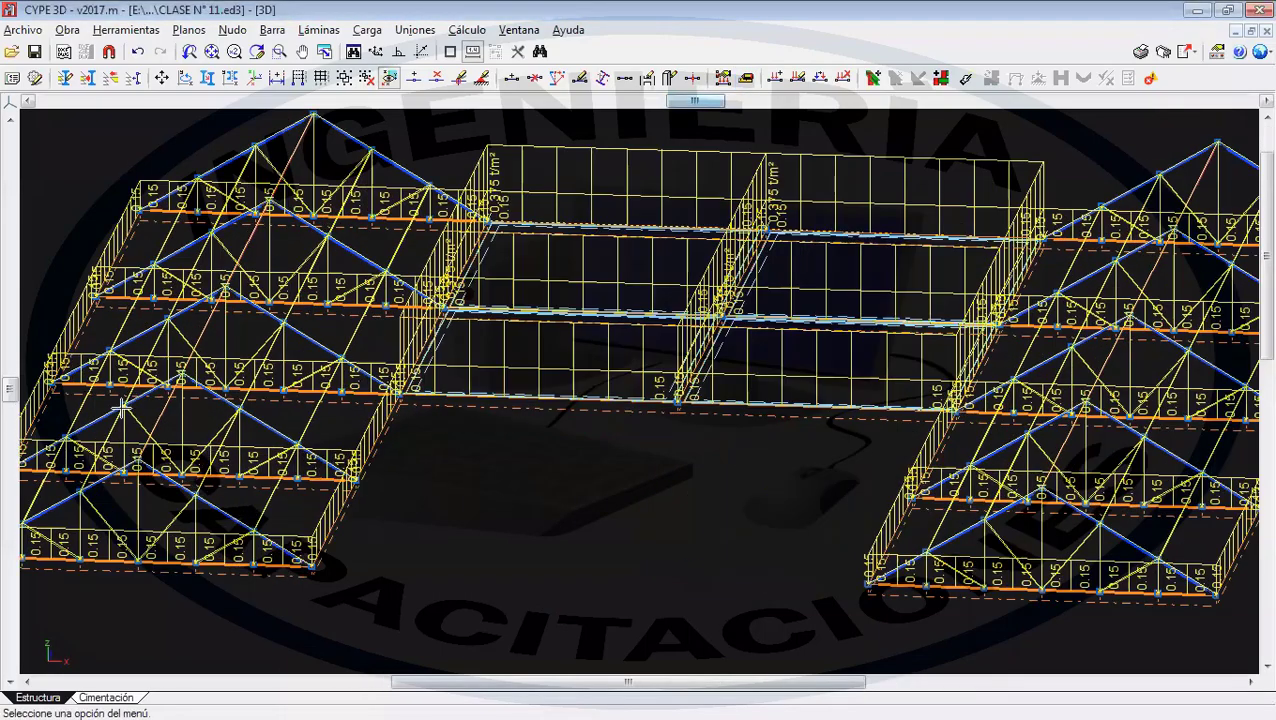
{"action": "scroll", "coordinate": [145, 418], "scroll_direction": "down", "scroll_amount": 8}
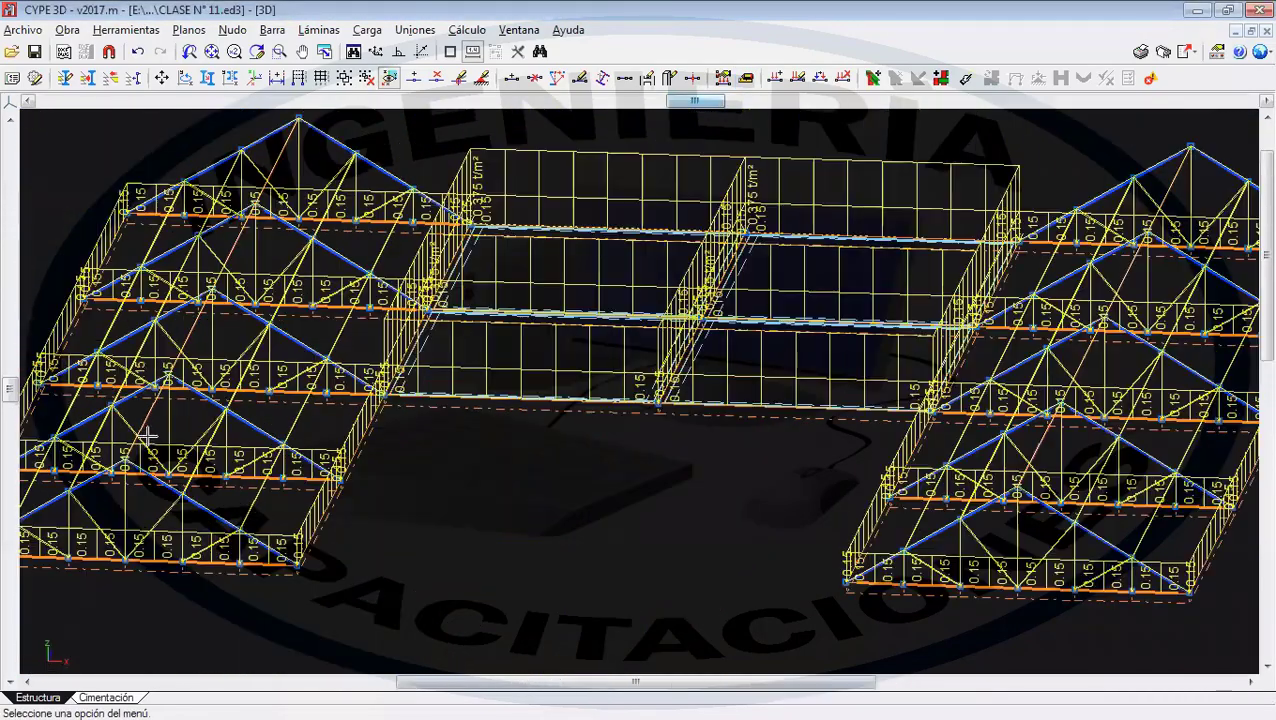
{"action": "scroll", "coordinate": [155, 437], "scroll_direction": "down", "scroll_amount": 3}
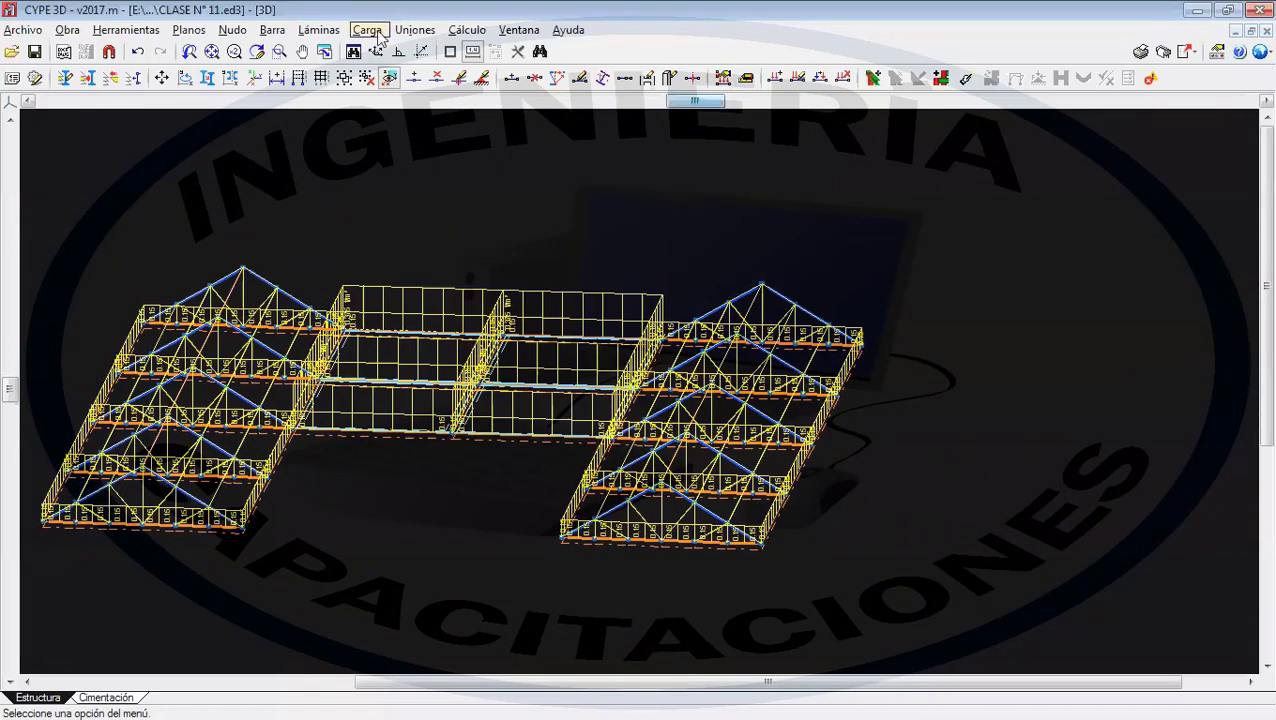
- Start the self-weight load generation for bars with the Desactivar option and examine the bars' self-weight loads
{"action": "left_click", "coordinate": [366, 31]}
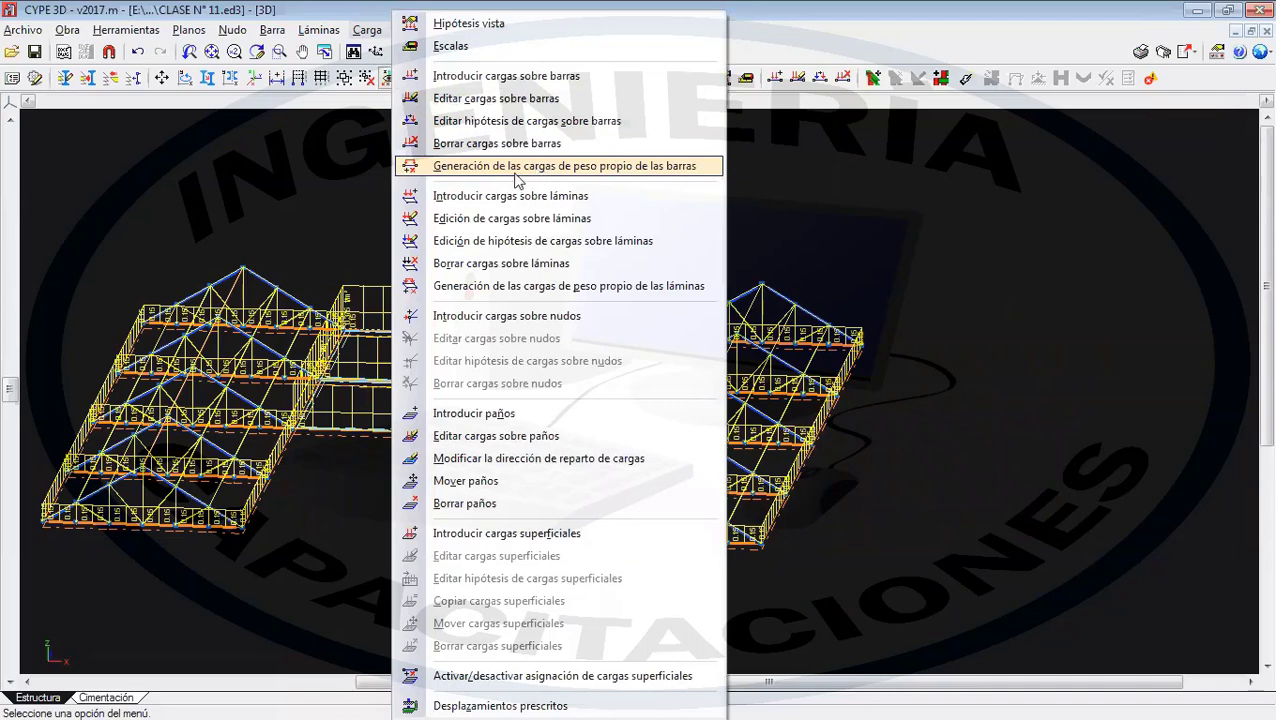
{"action": "left_click", "coordinate": [659, 170]}
{"action": "left_click", "coordinate": [594, 365]}
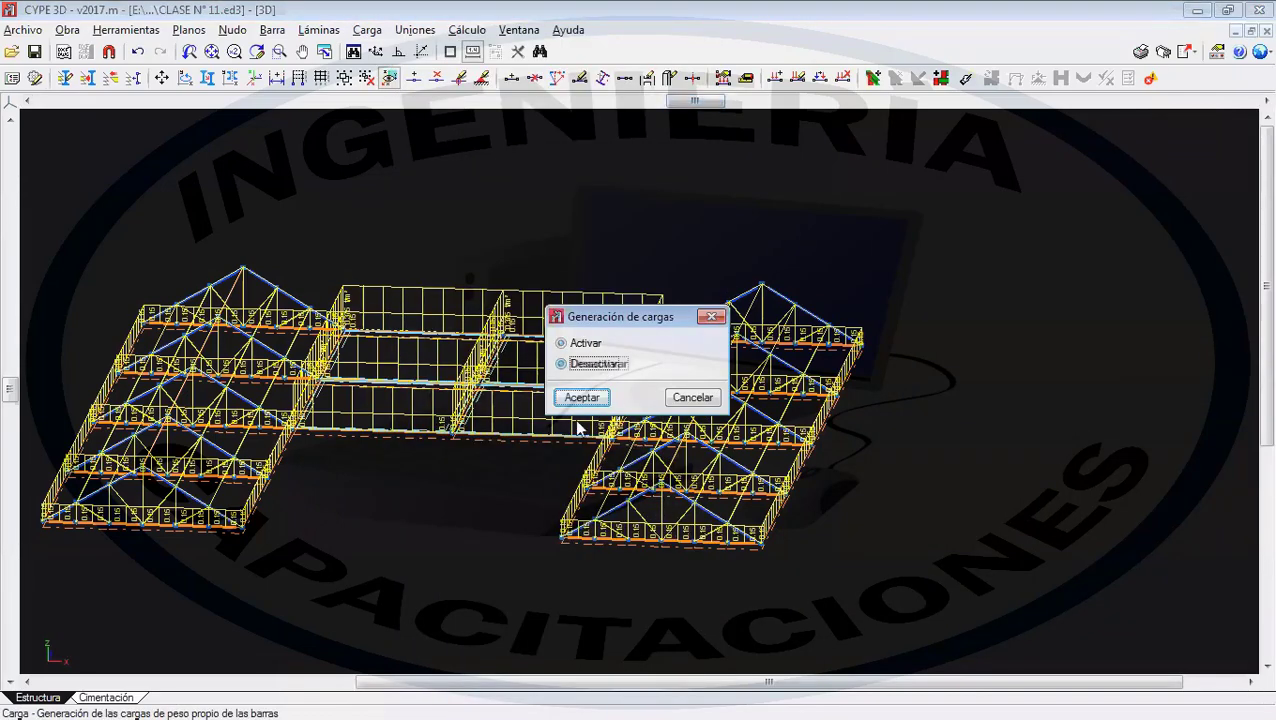
{"action": "left_click", "coordinate": [582, 397]}
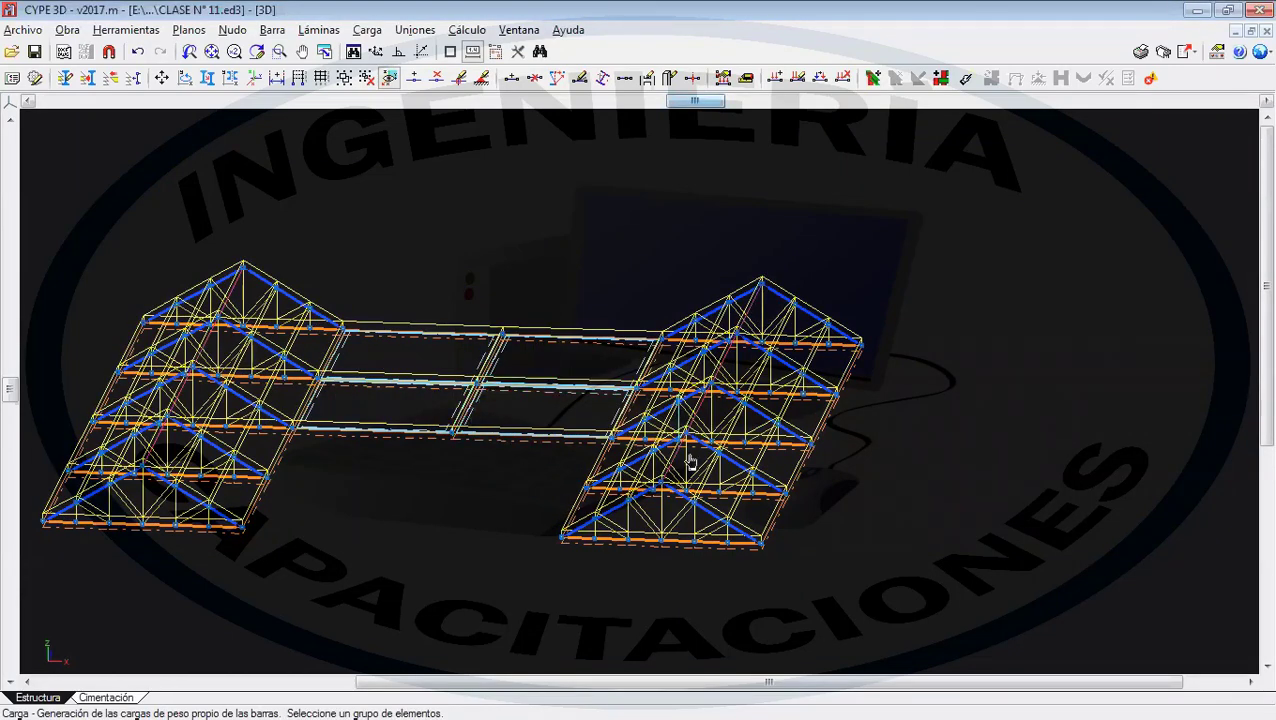
{"action": "scroll", "coordinate": [692, 465], "scroll_direction": "up", "scroll_amount": 1}
{"action": "scroll", "coordinate": [692, 470], "scroll_direction": "up", "scroll_amount": 5}
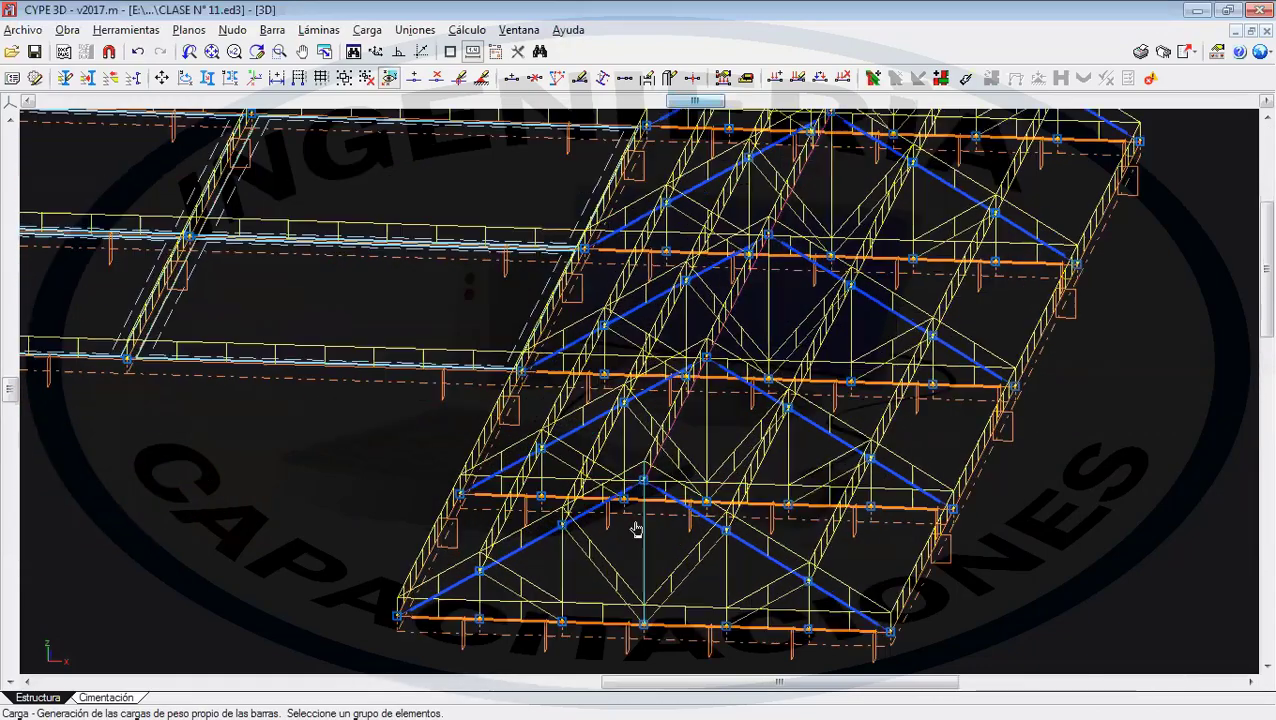
{"action": "scroll", "coordinate": [629, 520], "scroll_direction": "up", "scroll_amount": 2}
{"action": "scroll", "coordinate": [611, 518], "scroll_direction": "down", "scroll_amount": 6}
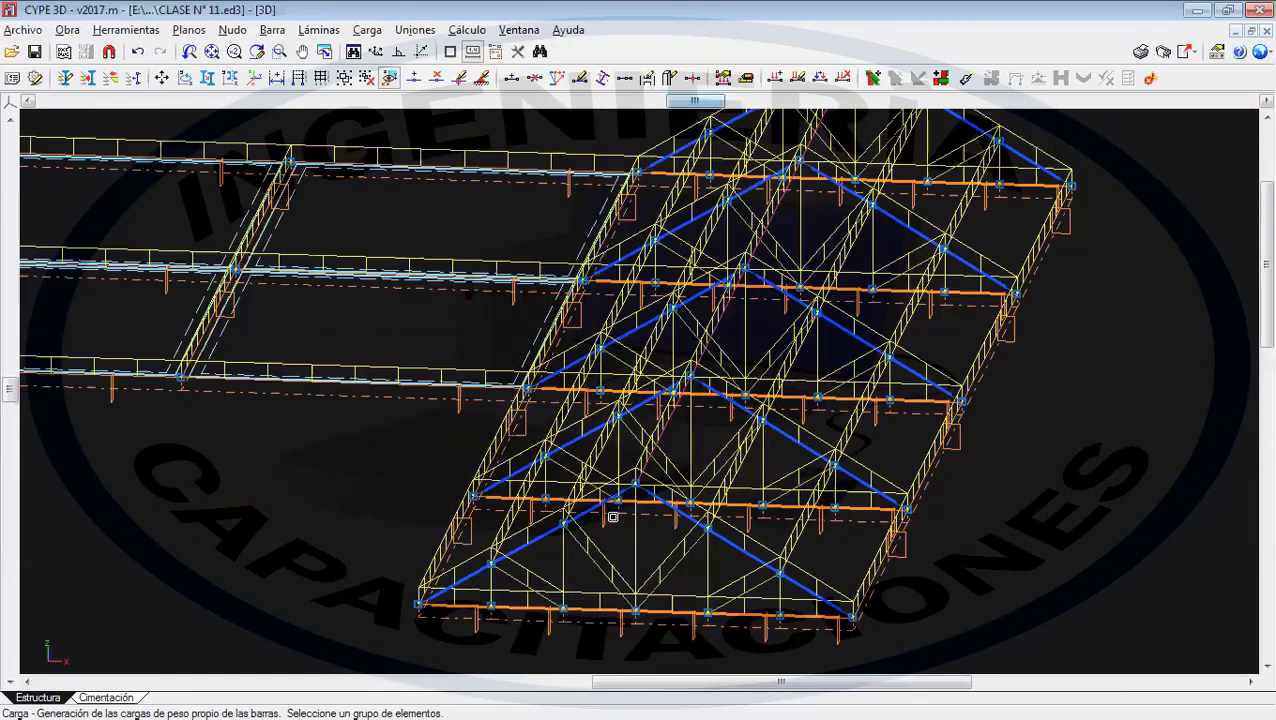
{"action": "middle_click_drag", "start_coordinate": [513, 471], "coordinate": [561, 447]}
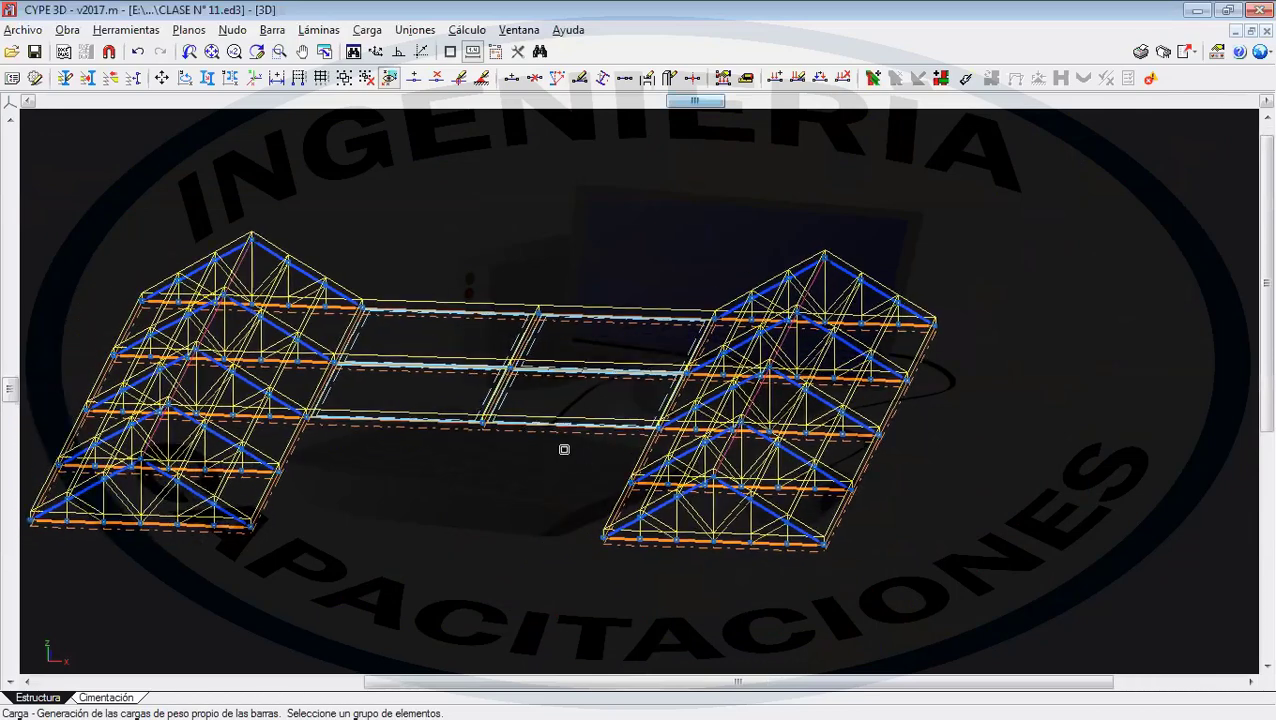
- Start the self-weight load generation for láminas with the Activar option and examine the loads on the central slabs
{"action": "left_click", "coordinate": [367, 30]}
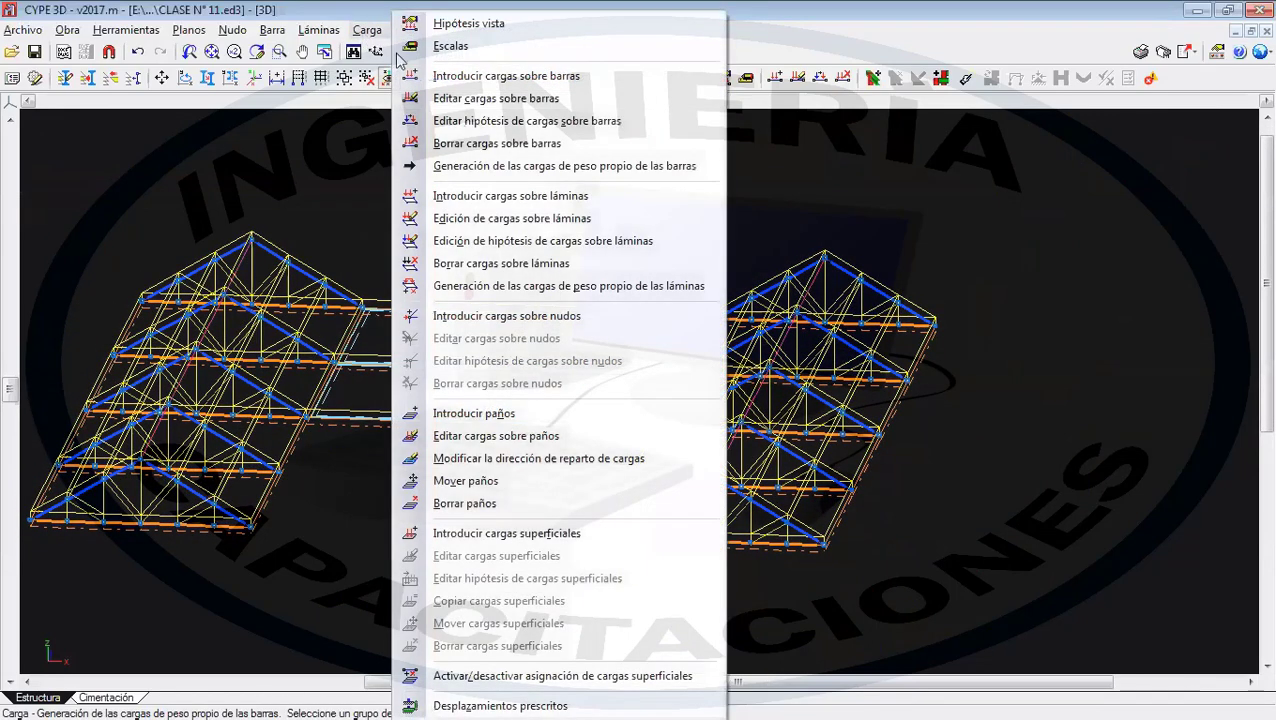
{"action": "left_click", "coordinate": [540, 286]}
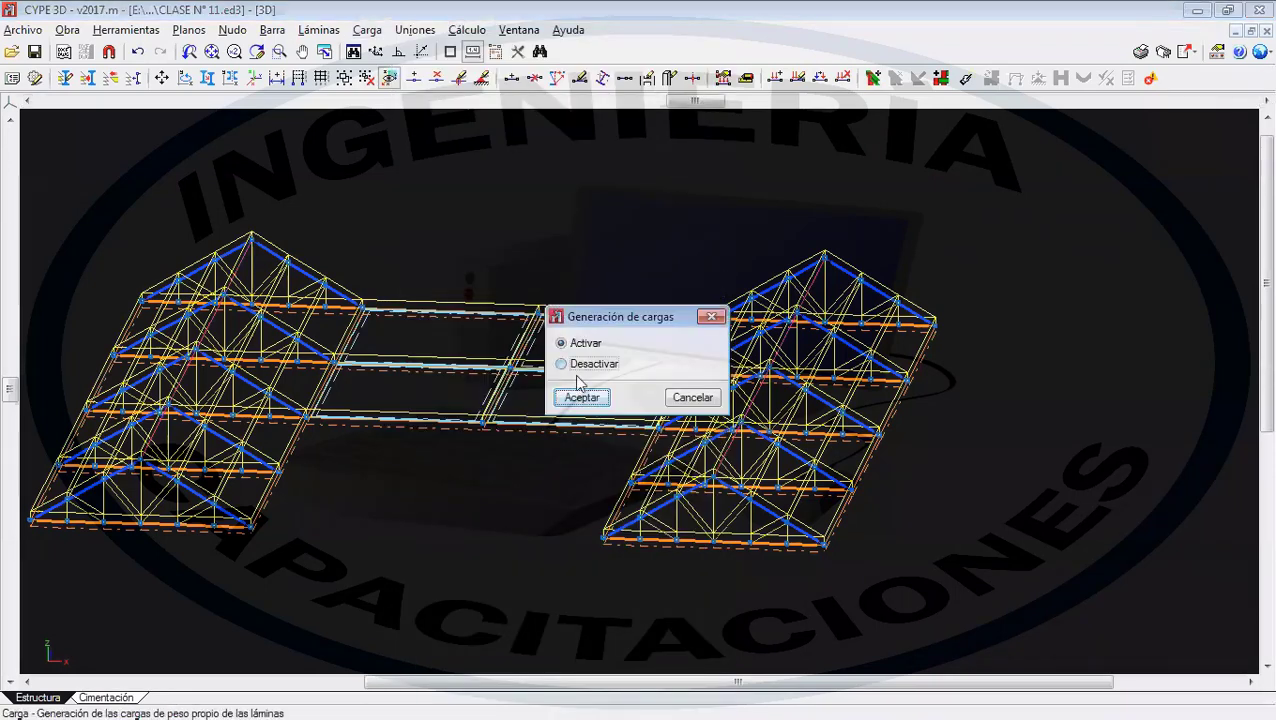
{"action": "left_click", "coordinate": [580, 398]}
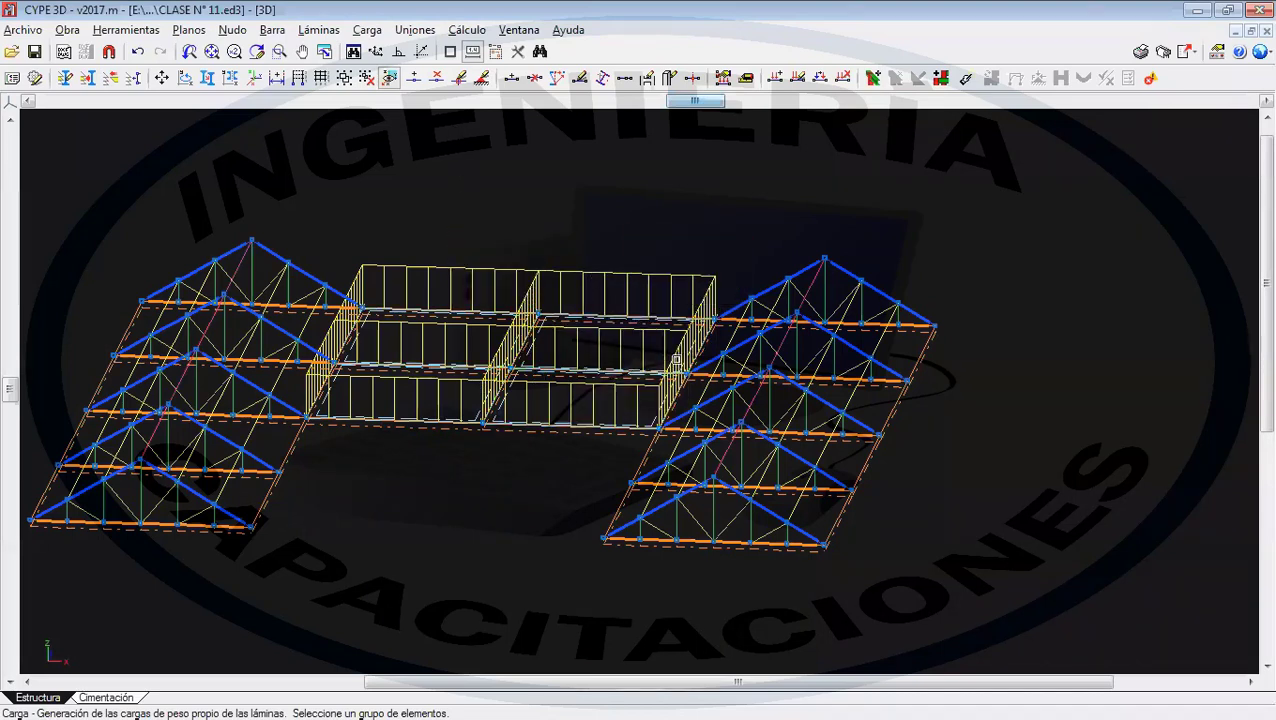
- Start the command for activating or deactivating surface load assignment and examine the bars and slabs it marks
{"action": "left_click", "coordinate": [367, 29]}
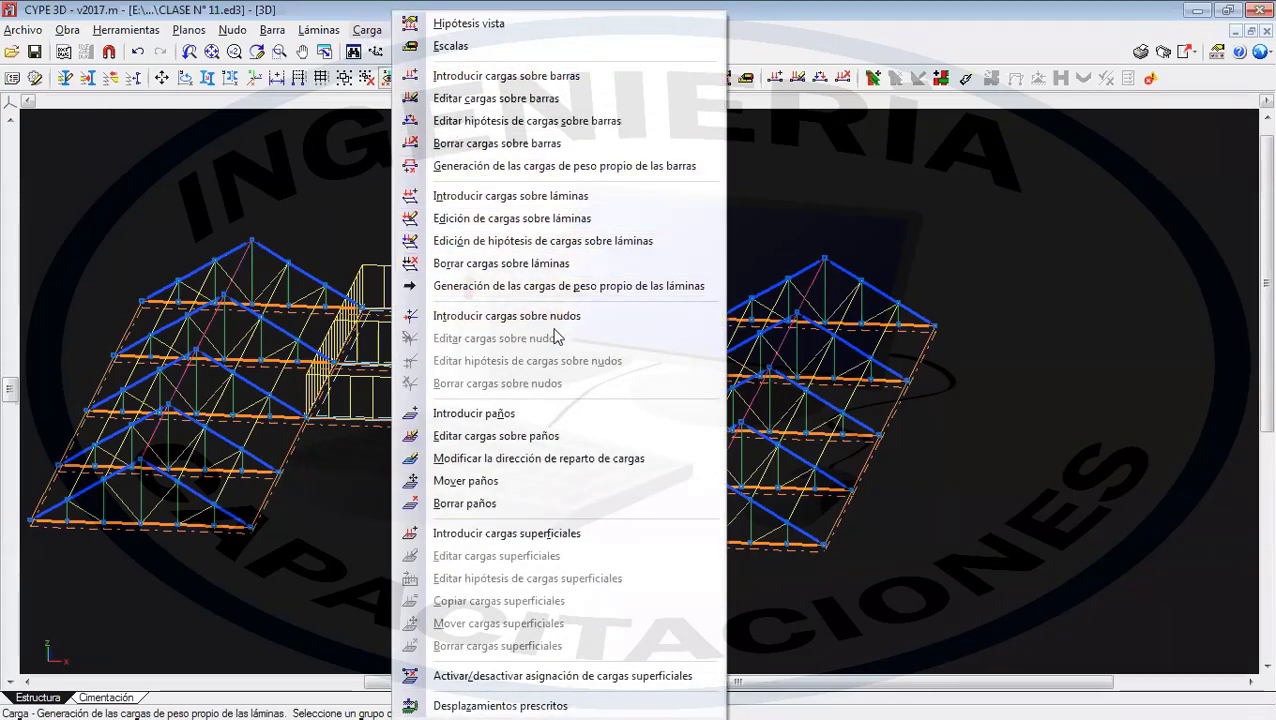
{"action": "left_click", "coordinate": [562, 680]}
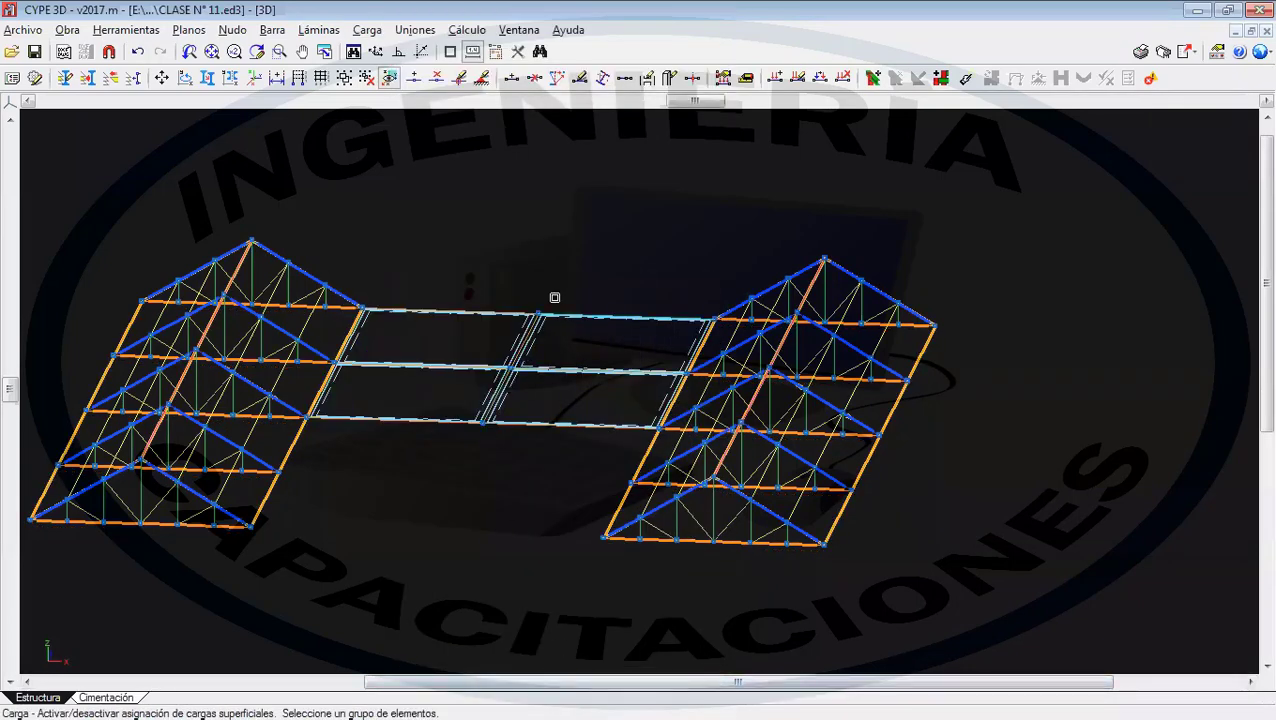
{"action": "left_click", "coordinate": [368, 30]}
{"action": "left_click", "coordinate": [535, 680]}
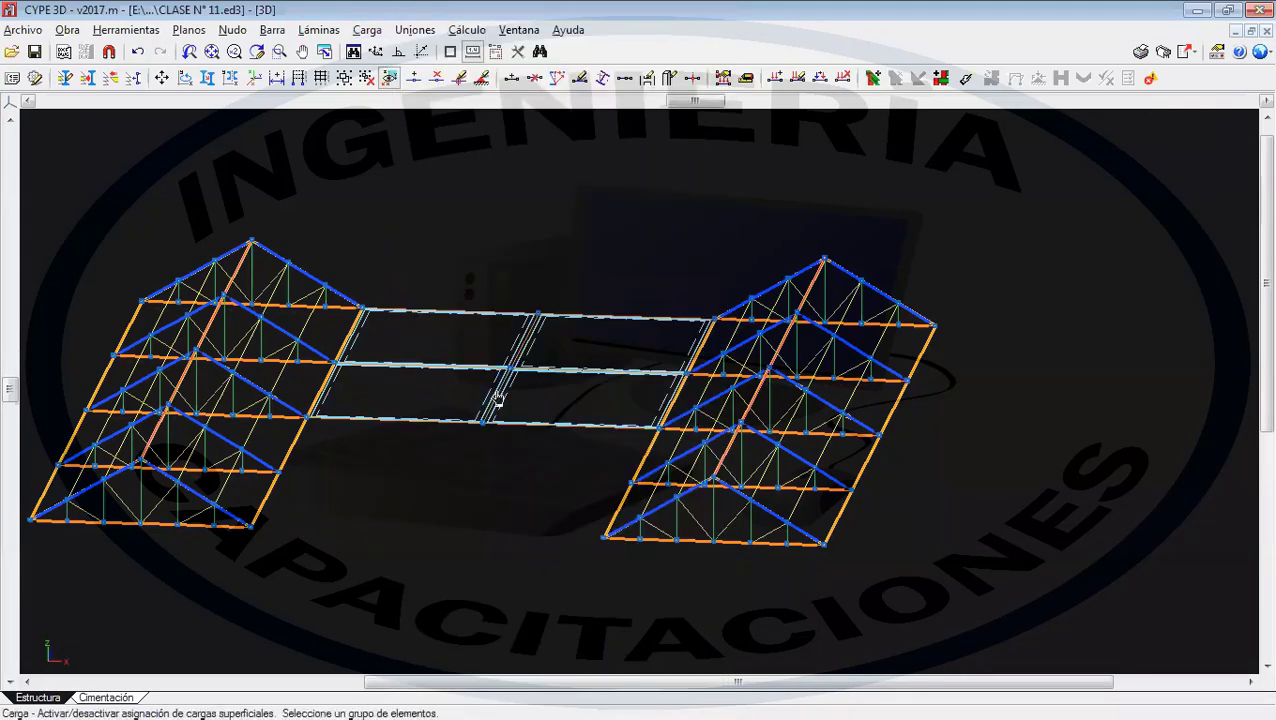
- Restart the self-weight load generation for láminas with the Activar option and check the slab loads again
{"action": "left_click", "coordinate": [366, 30]}
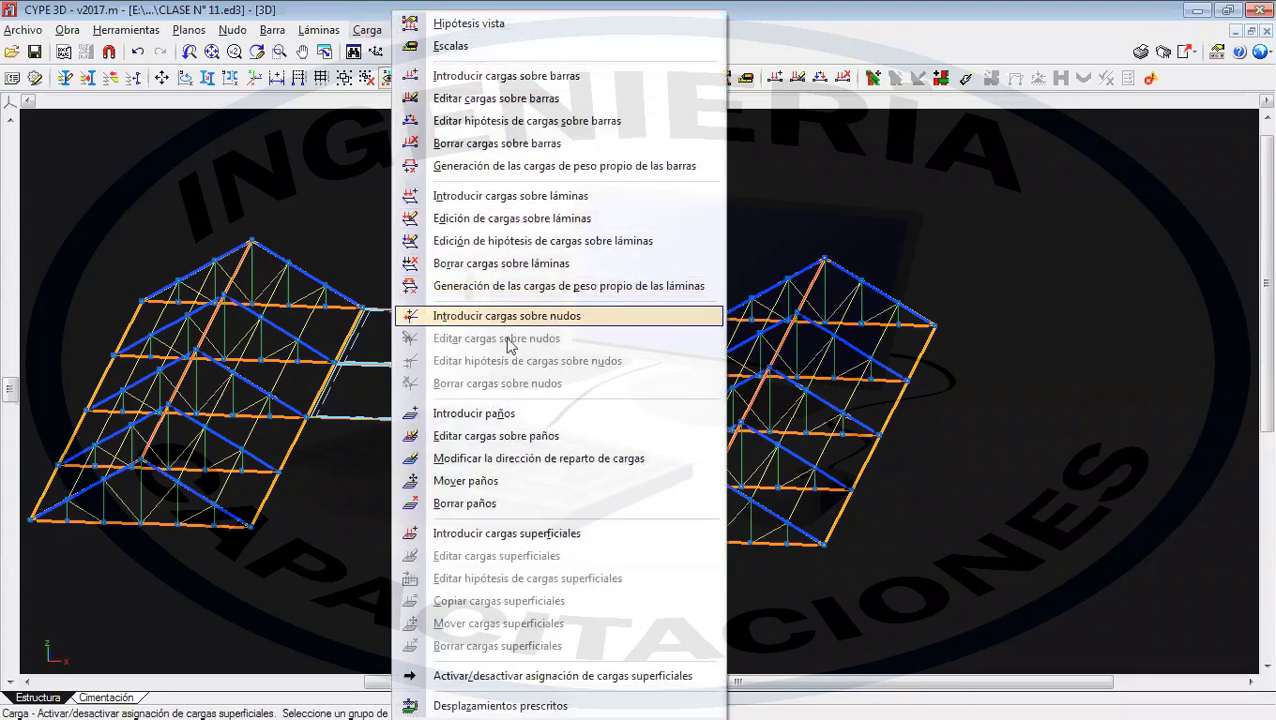
{"action": "left_click", "coordinate": [495, 287]}
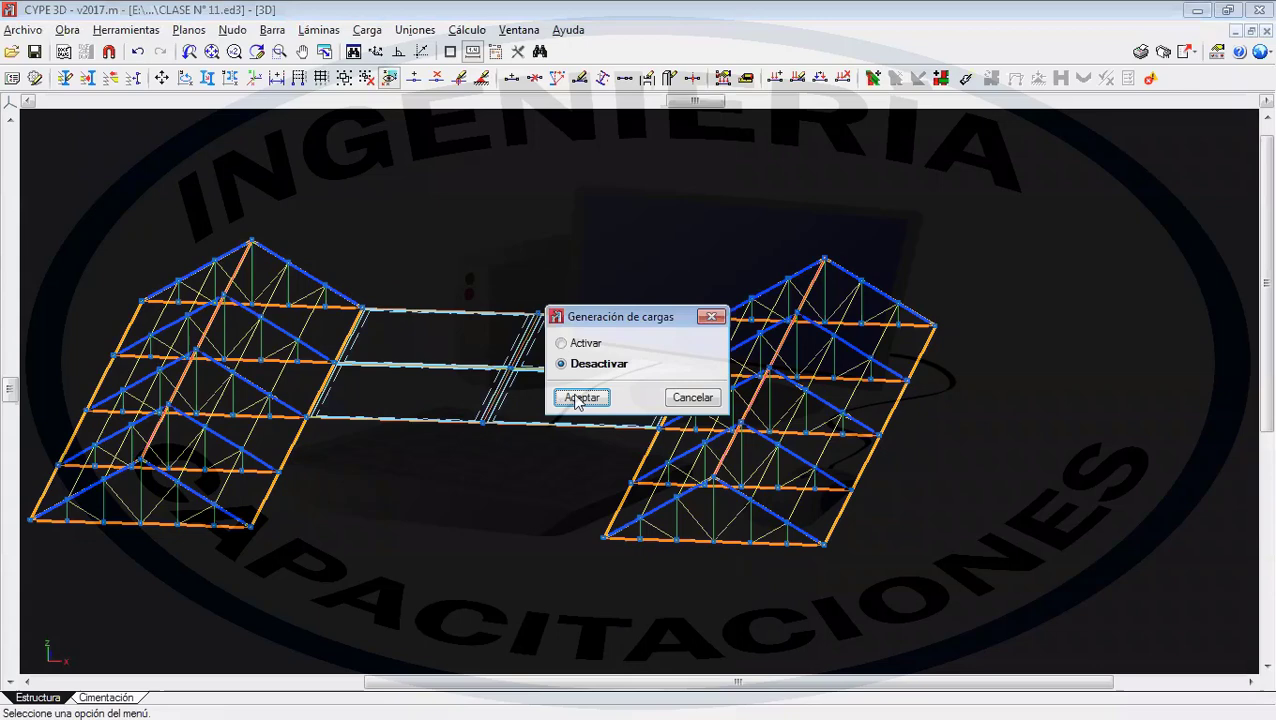
{"action": "left_click", "coordinate": [585, 343]}
{"action": "left_click", "coordinate": [582, 398]}
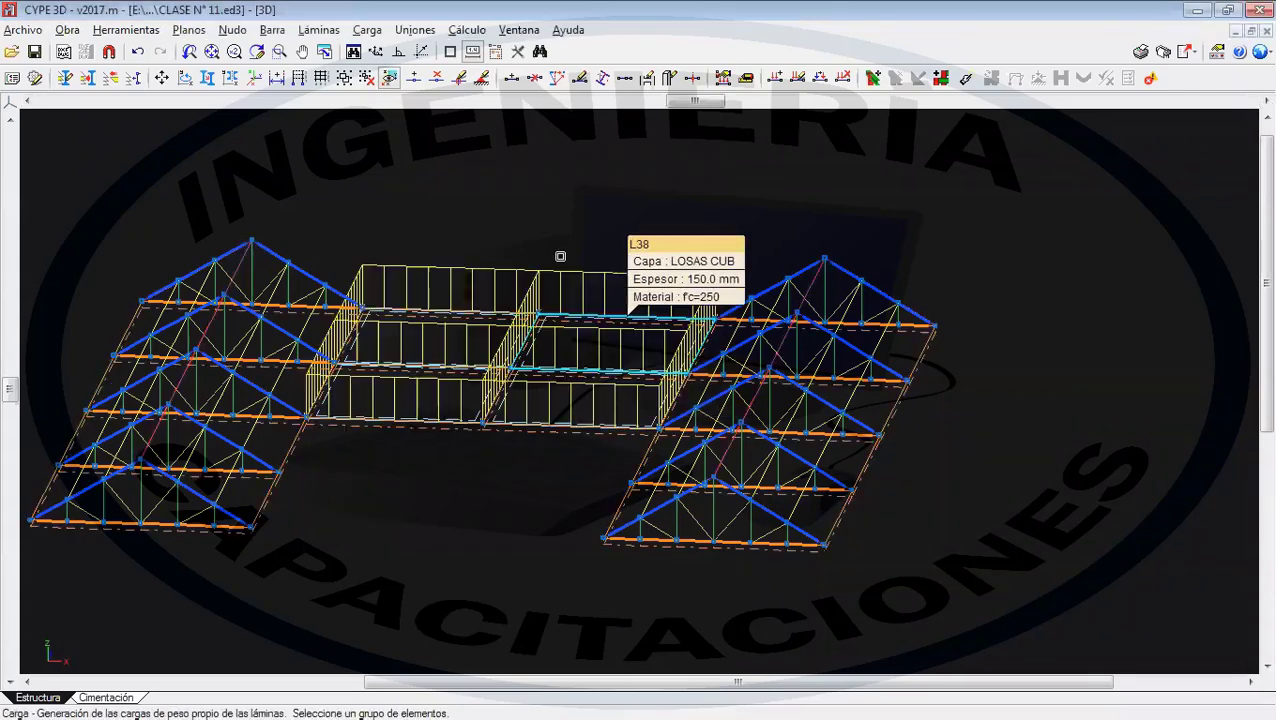
- Restart the self-weight load generation for bars with the Desactivar option and review the loads on the truss bars
{"action": "left_click", "coordinate": [366, 30]}
{"action": "left_click", "coordinate": [497, 166]}
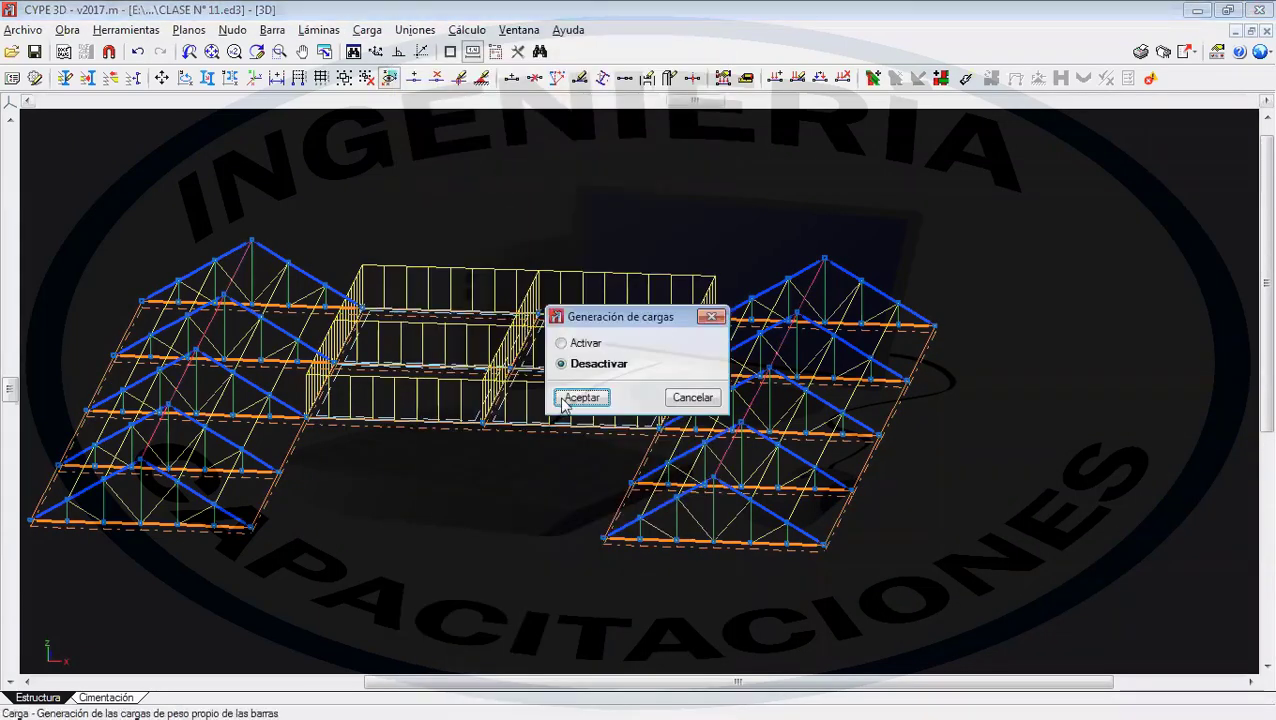
{"action": "left_click", "coordinate": [567, 362]}
{"action": "left_click", "coordinate": [579, 397]}
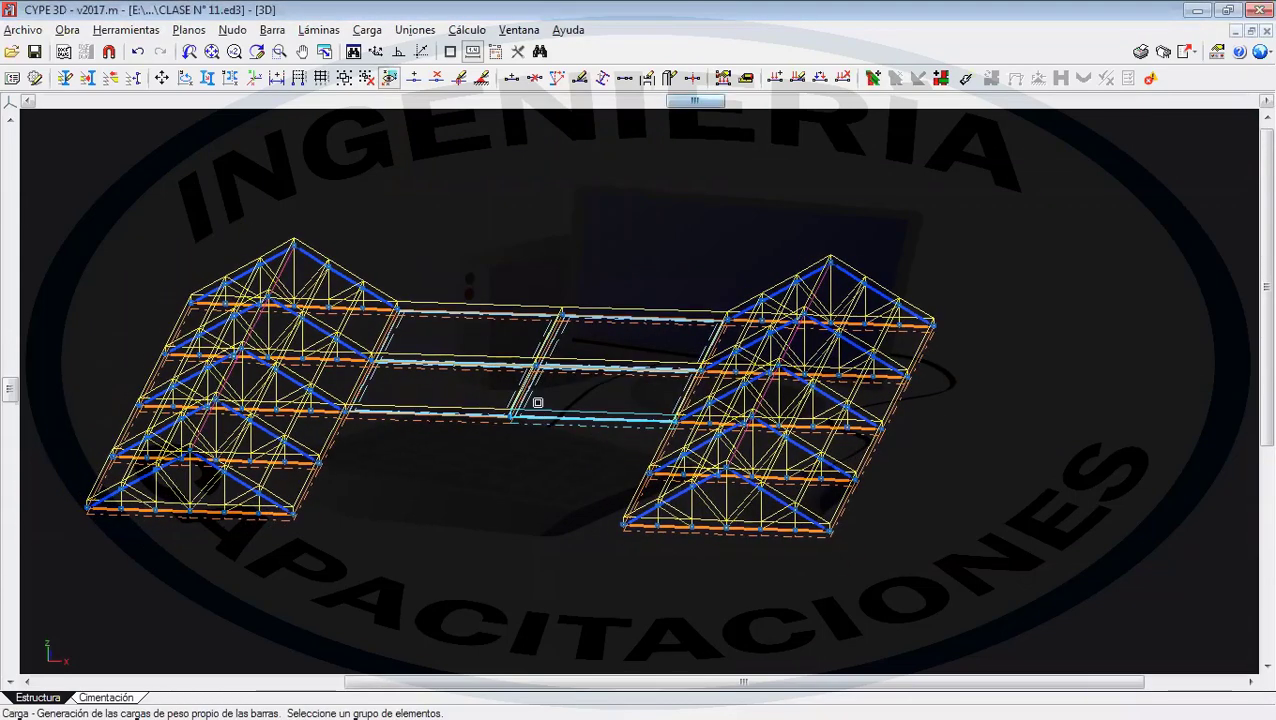
{"action": "middle_click_drag", "start_coordinate": [538, 402], "coordinate": [563, 402]}
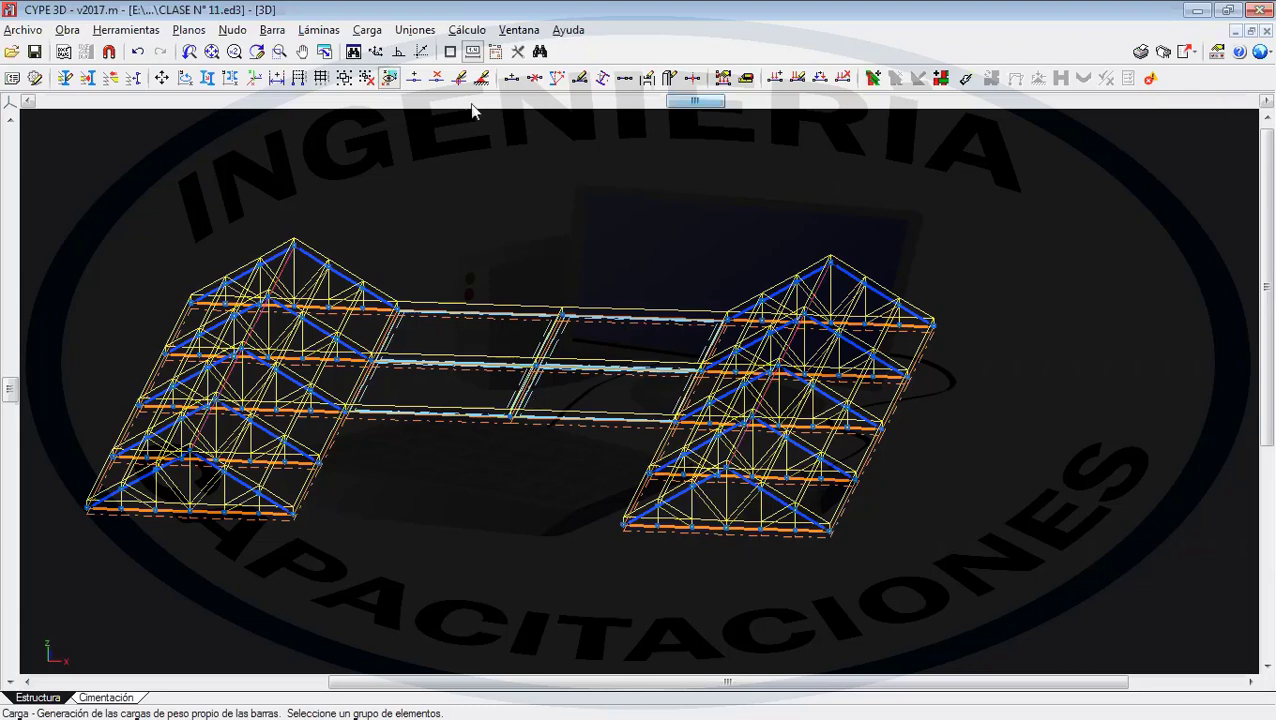
- Display the loads of all hypotheses on the structure together
{"action": "left_click", "coordinate": [379, 31]}
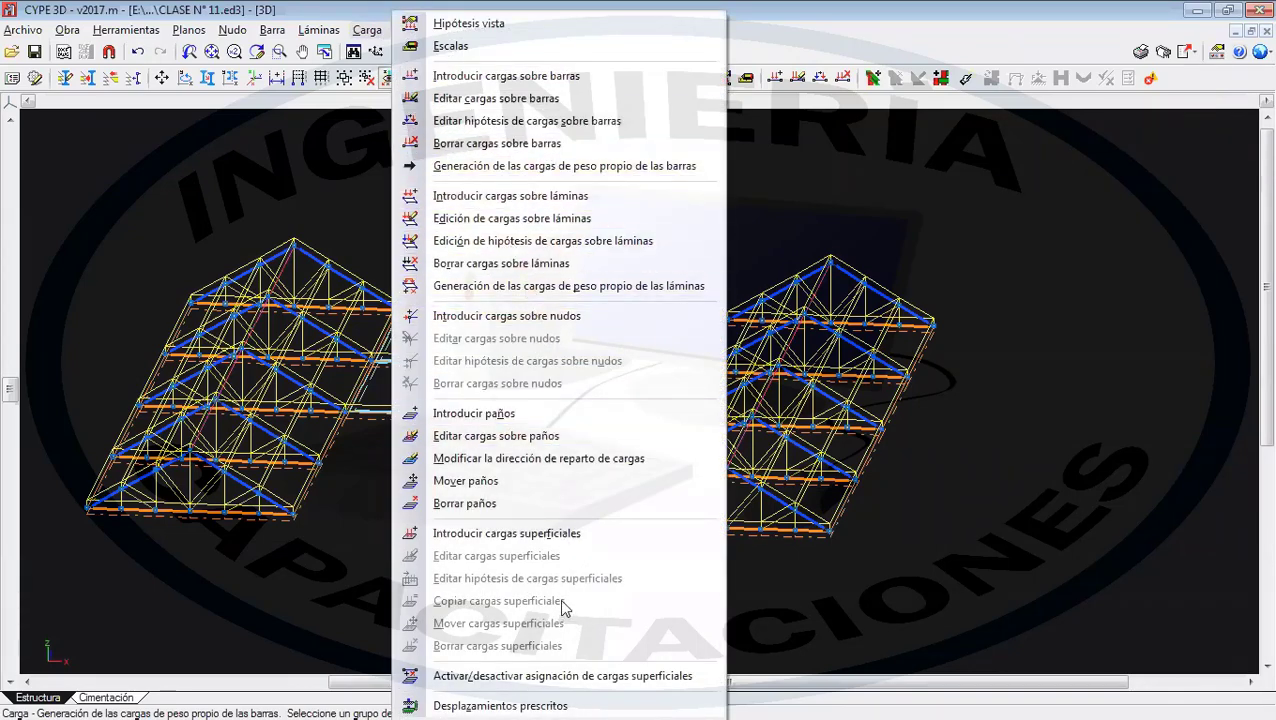
{"action": "left_click", "coordinate": [460, 31]}
{"action": "left_click", "coordinate": [531, 365]}
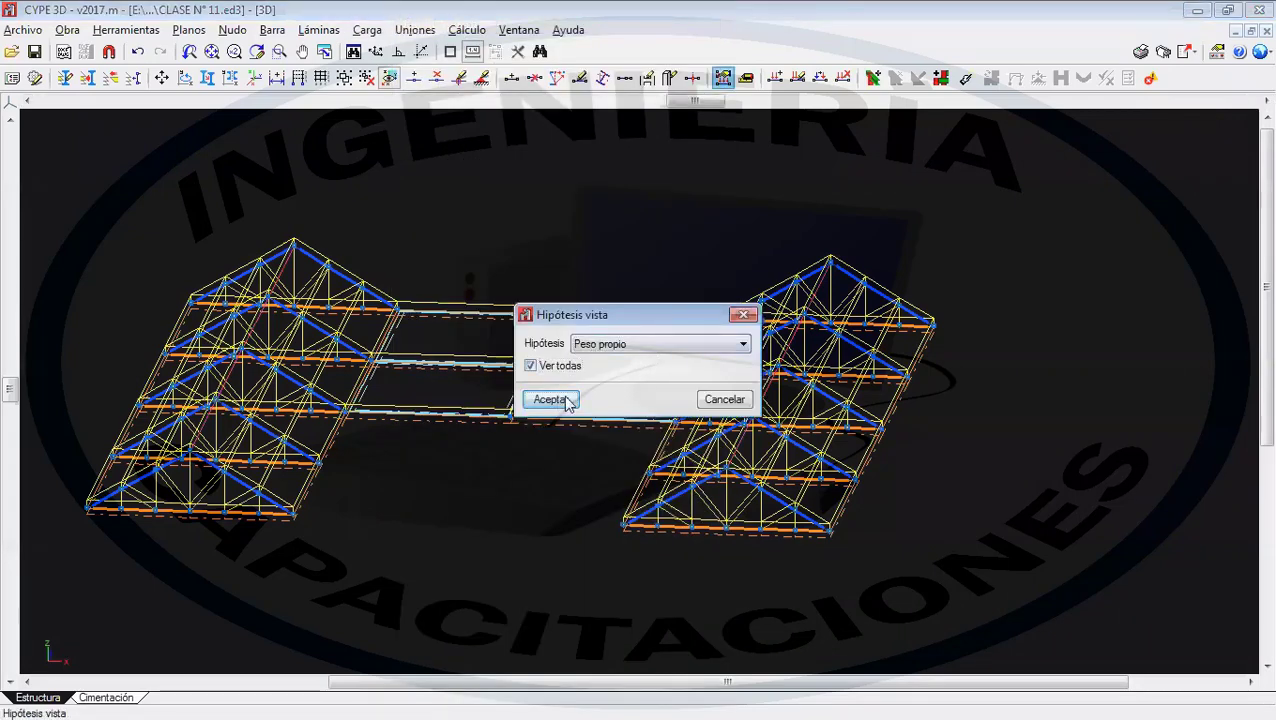
{"action": "left_click", "coordinate": [550, 399]}
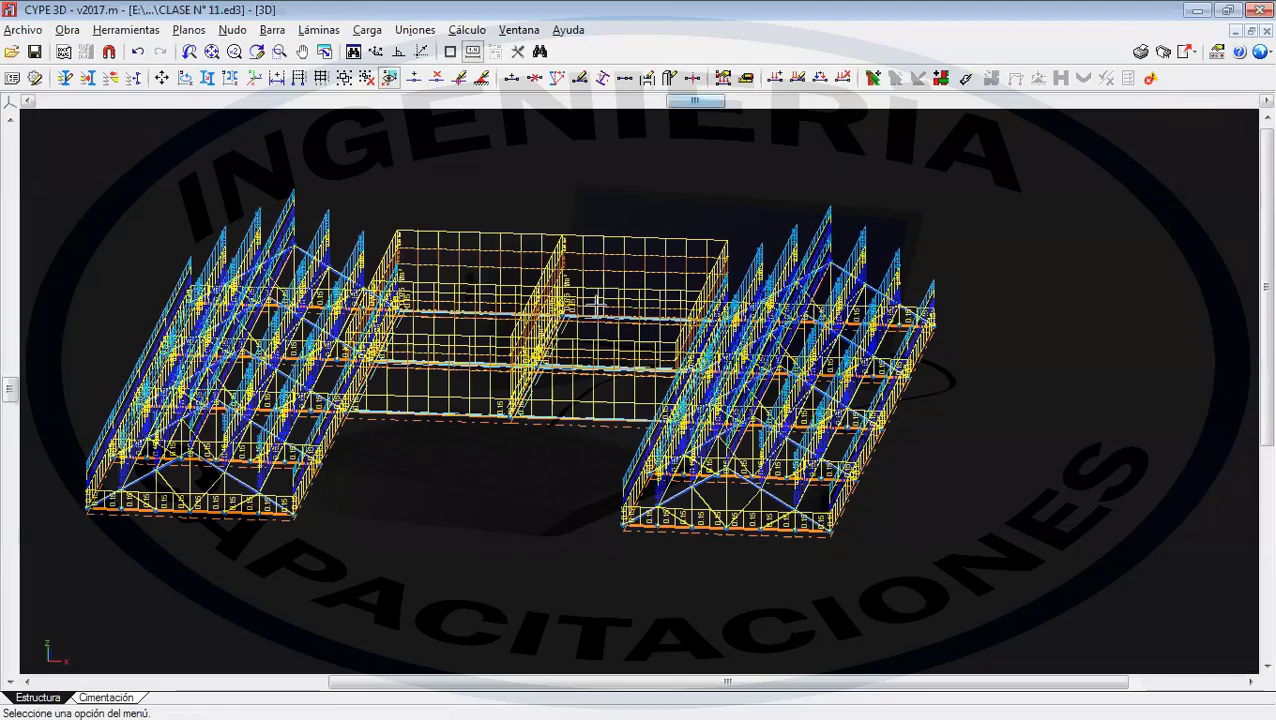
- Set the load display scale of the Peso propio hypothesis to 1 and inspect the load values on the trusses up close
{"action": "left_click", "coordinate": [370, 29]}
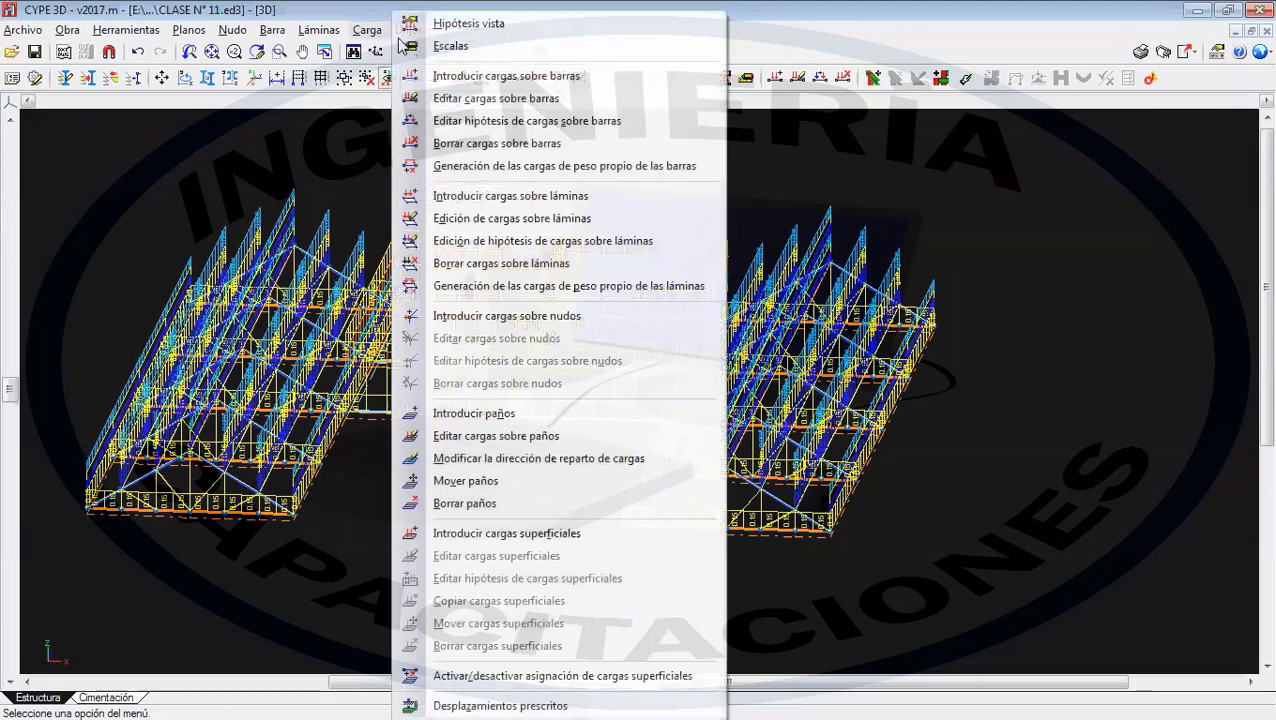
{"action": "left_click", "coordinate": [450, 45]}
{"action": "left_click", "coordinate": [712, 203]}
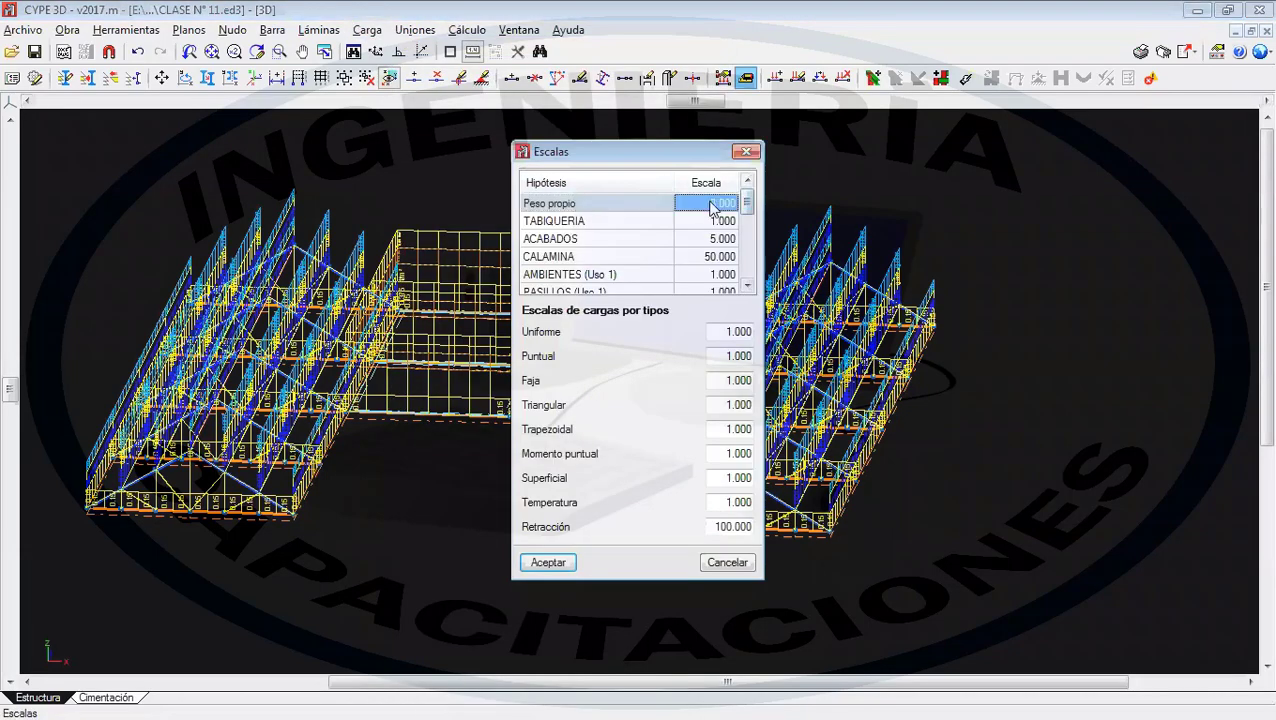
{"action": "key", "text": "Return"}
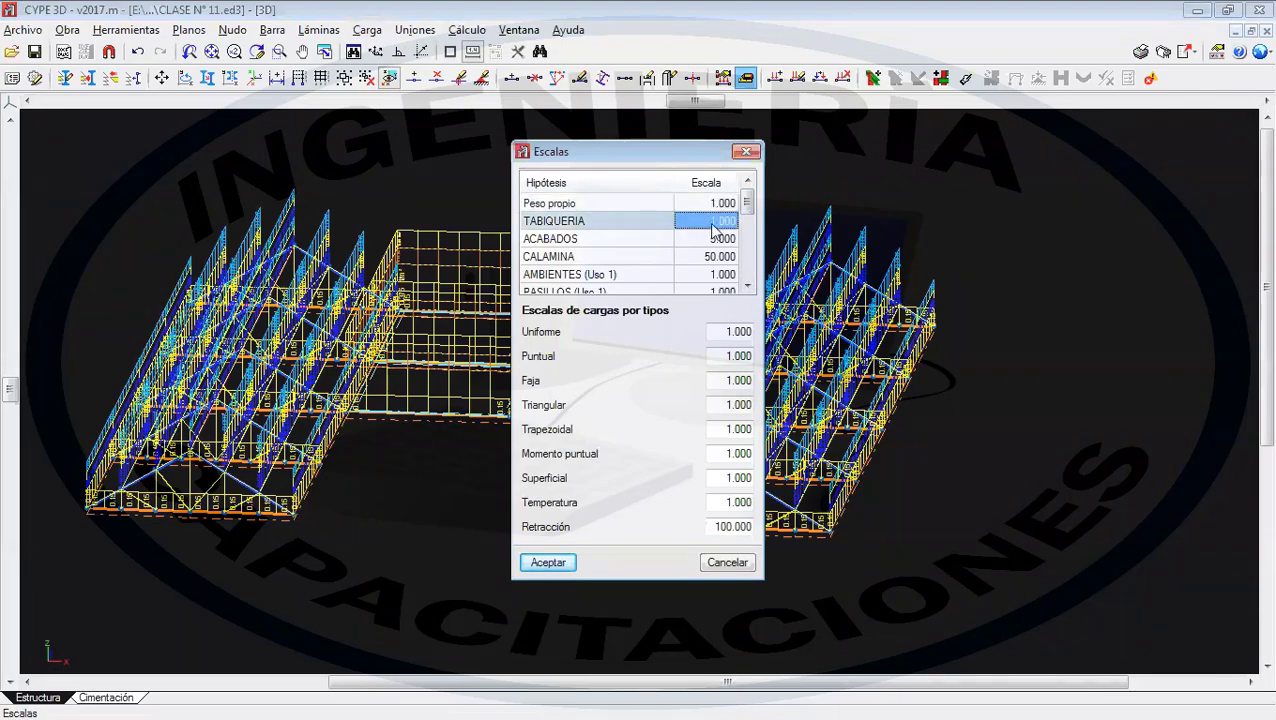
{"action": "left_click", "coordinate": [558, 562]}
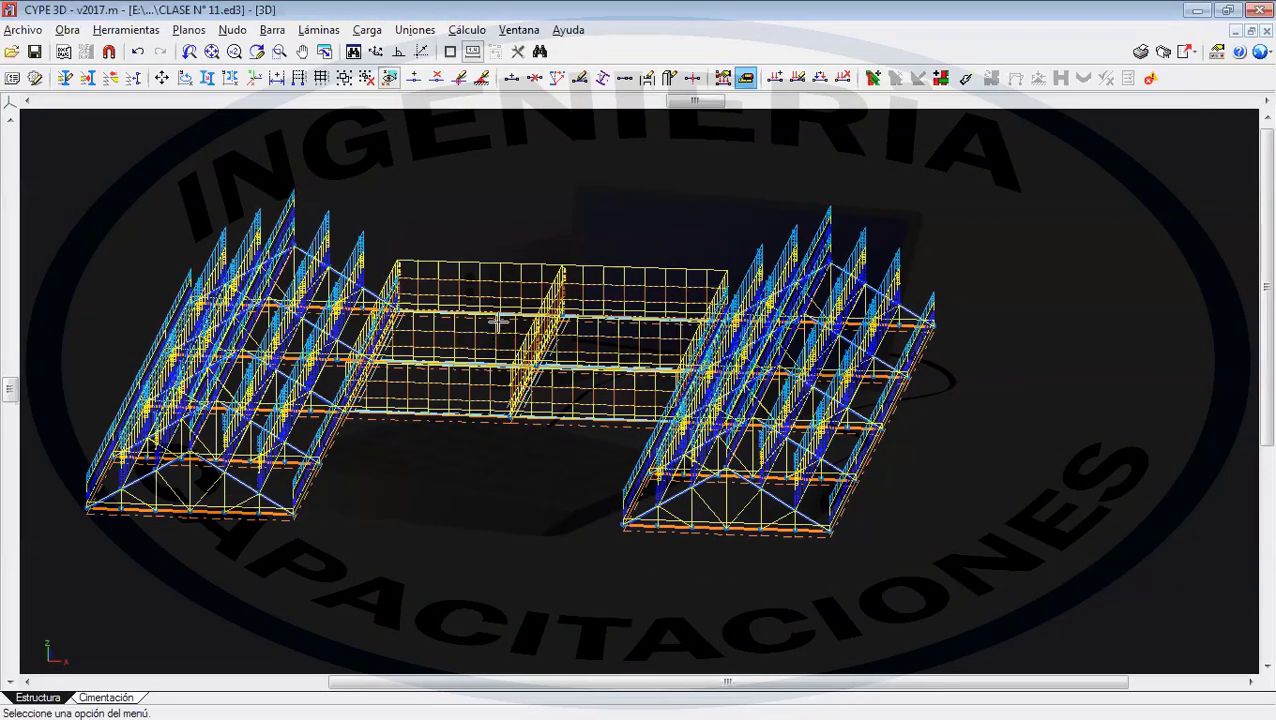
{"action": "scroll", "coordinate": [624, 293], "scroll_direction": "up", "scroll_amount": 4}
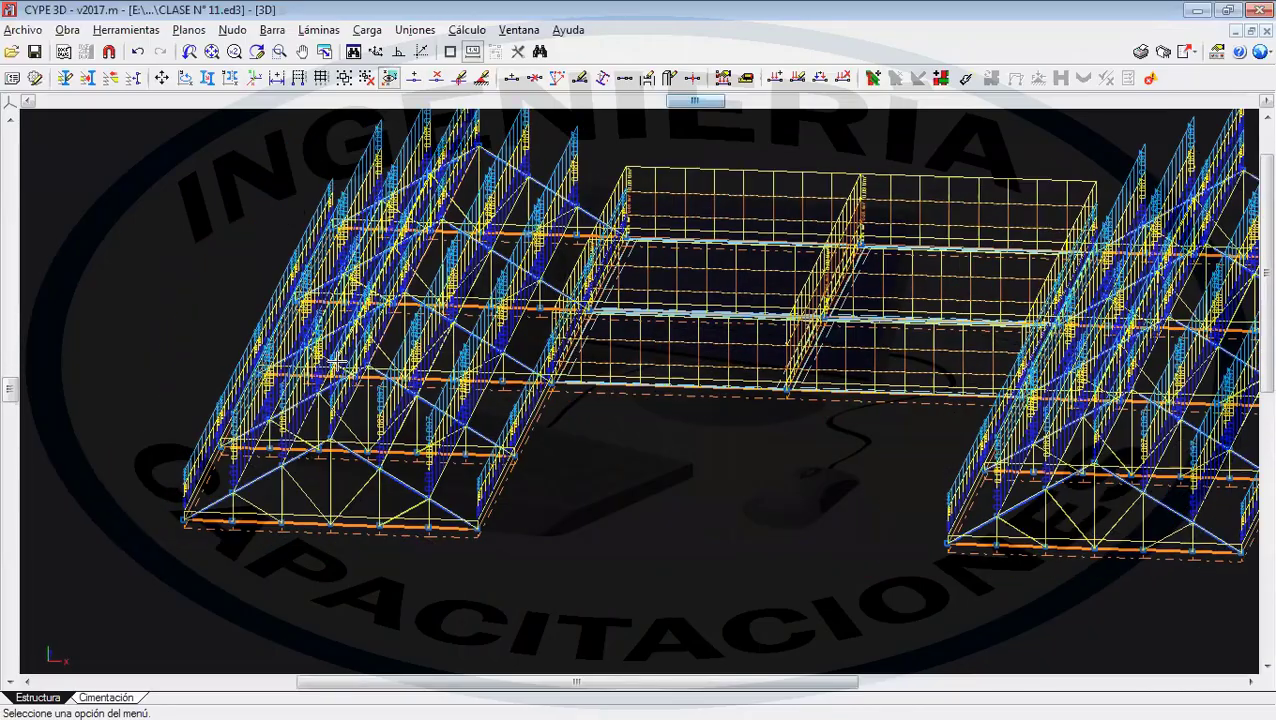
{"action": "scroll", "coordinate": [330, 375], "scroll_direction": "up", "scroll_amount": 5}
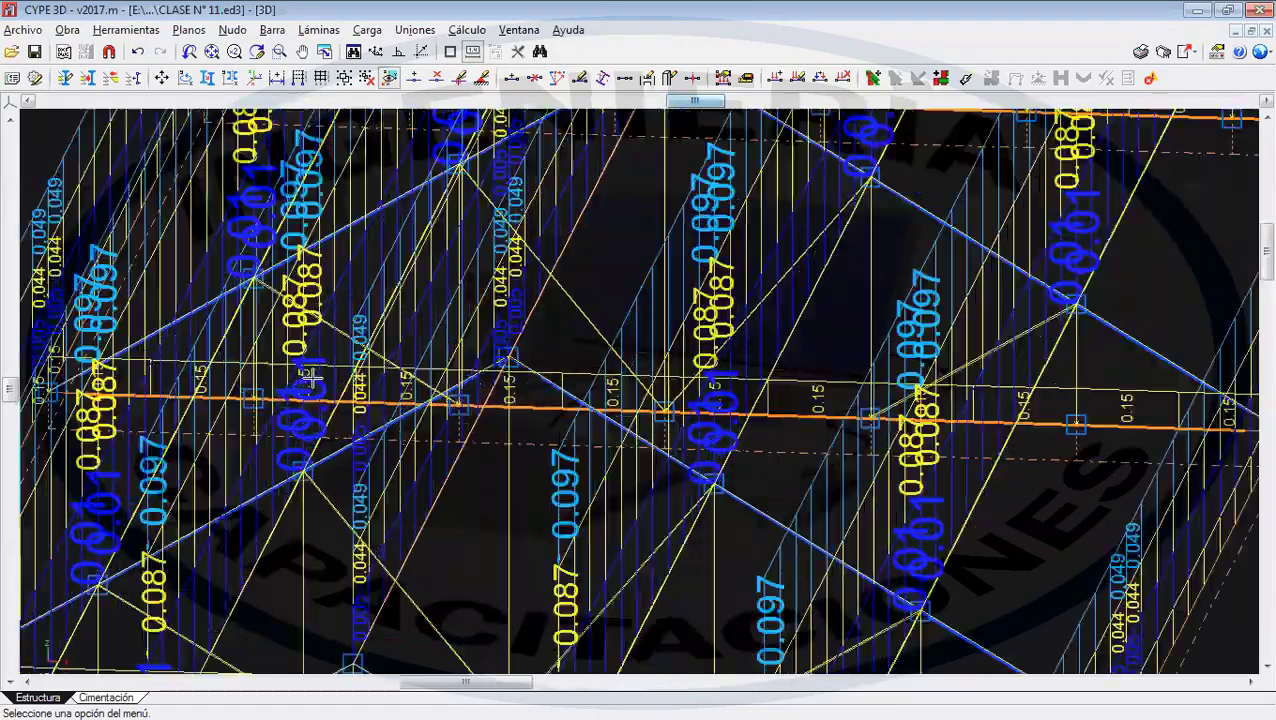
{"action": "scroll", "coordinate": [335, 372], "scroll_direction": "down", "scroll_amount": 8}
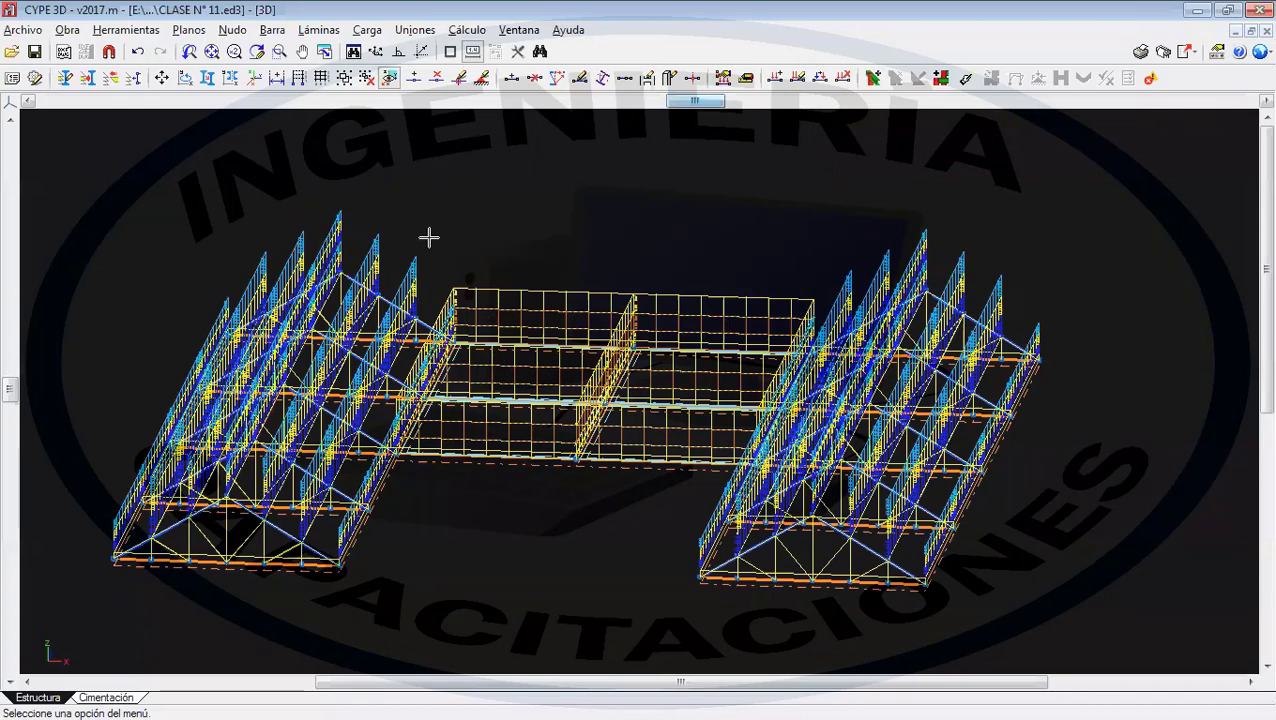
- Limit the displayed loads to the Peso propio hypothesis and review the whole structure
{"action": "left_click", "coordinate": [367, 29]}
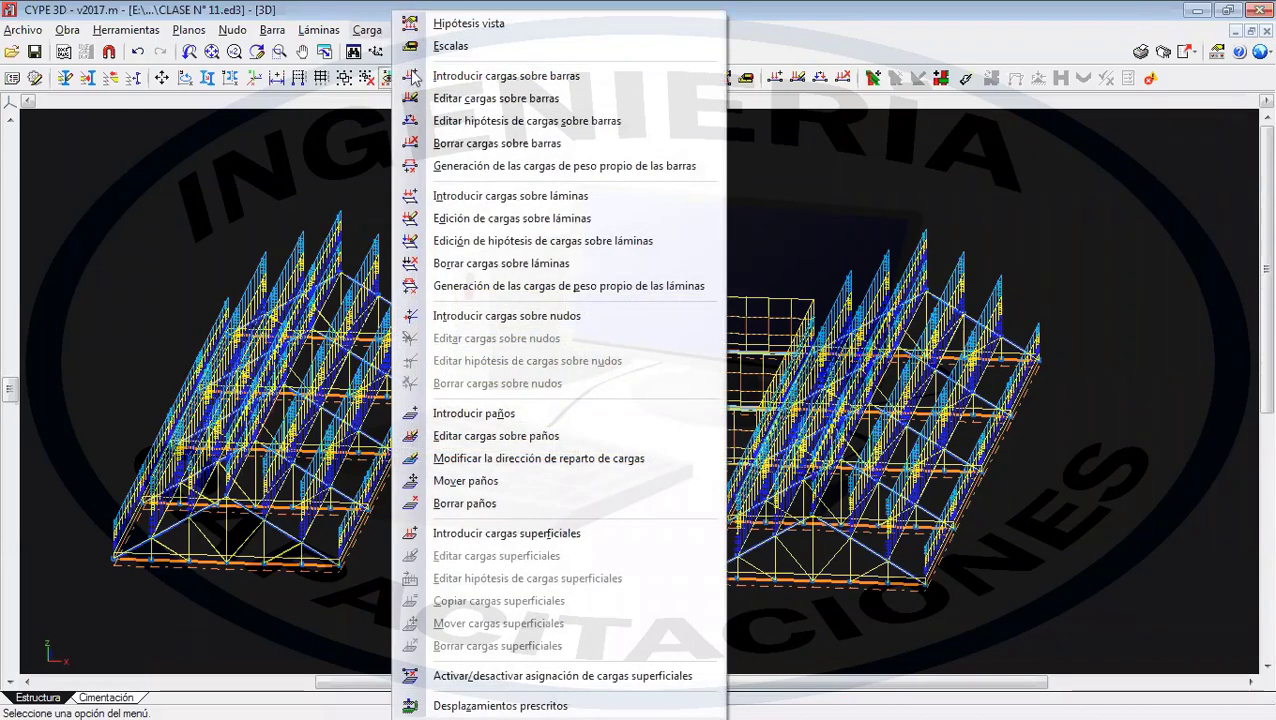
{"action": "left_click", "coordinate": [445, 23]}
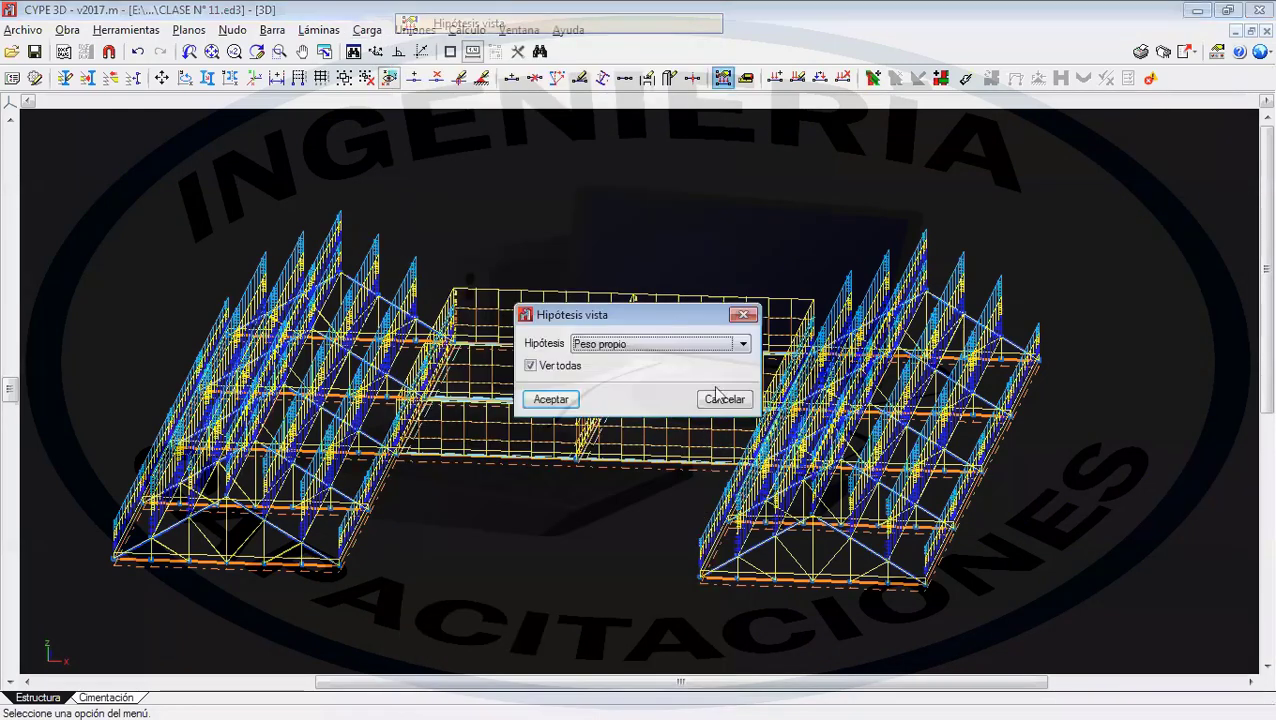
{"action": "left_click", "coordinate": [548, 366]}
{"action": "left_click", "coordinate": [563, 400]}
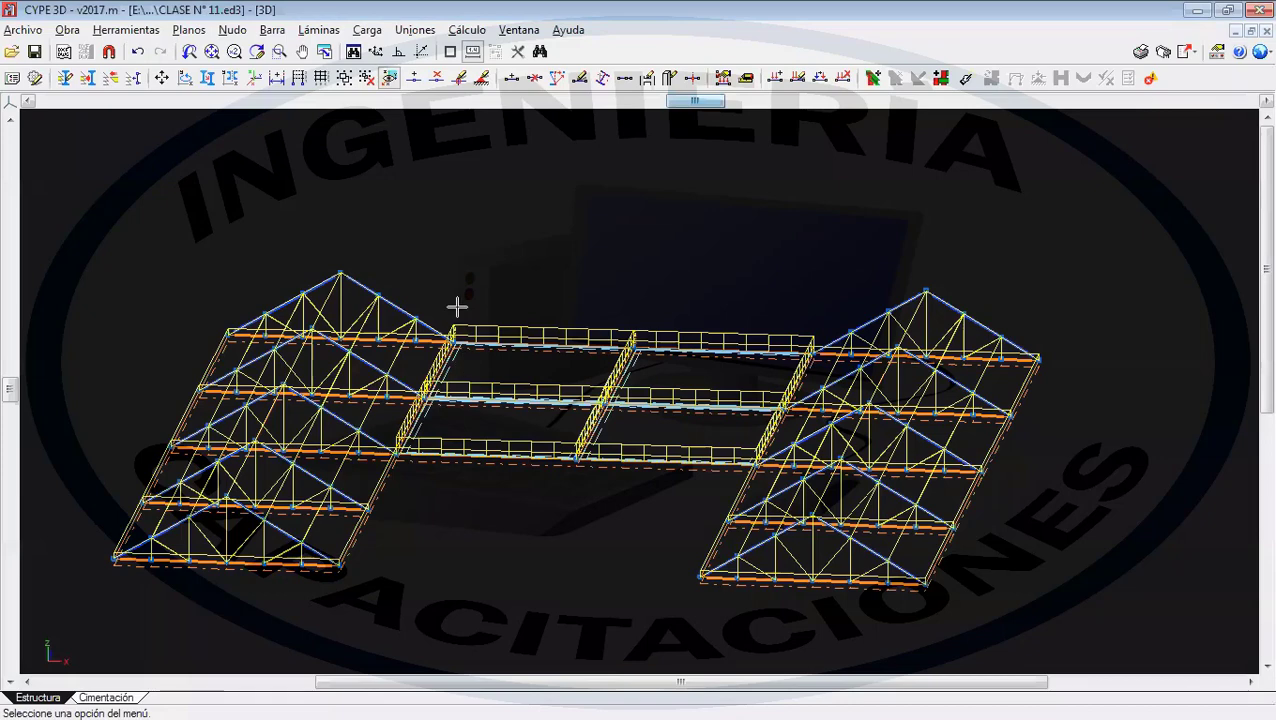
{"action": "middle_click_drag", "start_coordinate": [470, 307], "coordinate": [481, 256]}
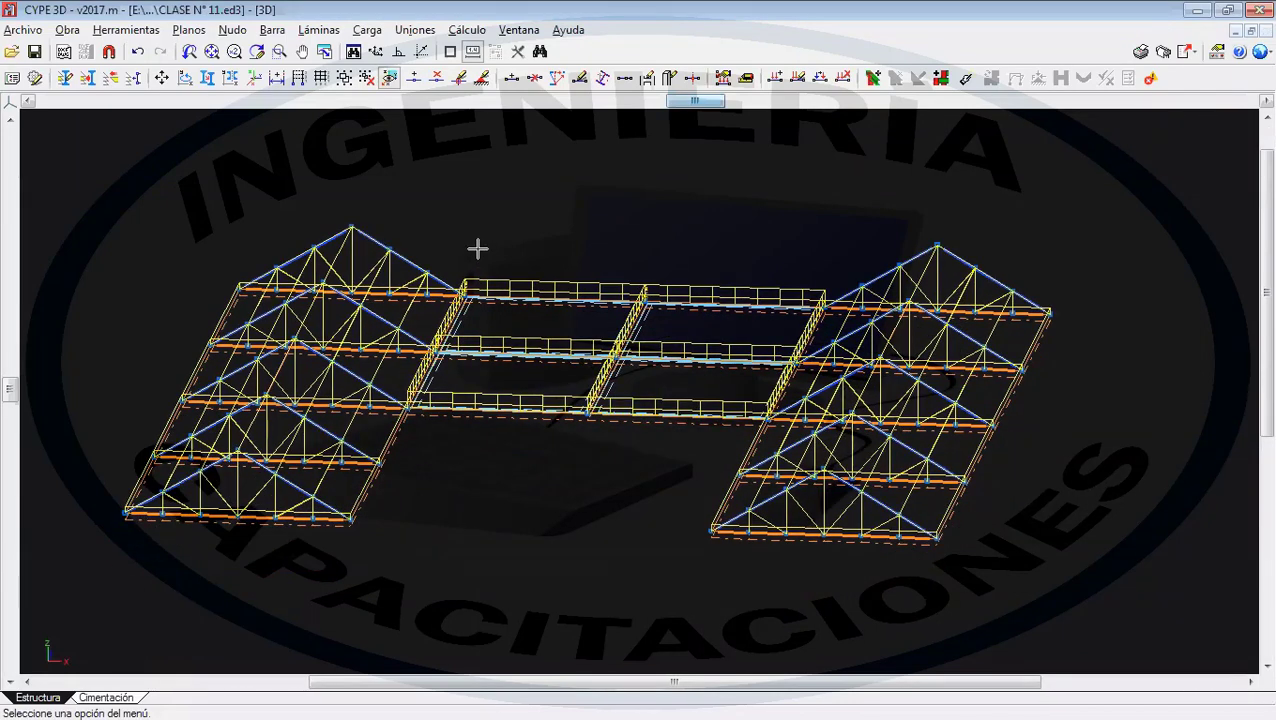
{"action": "scroll", "coordinate": [524, 282], "scroll_direction": "down", "scroll_amount": 2}
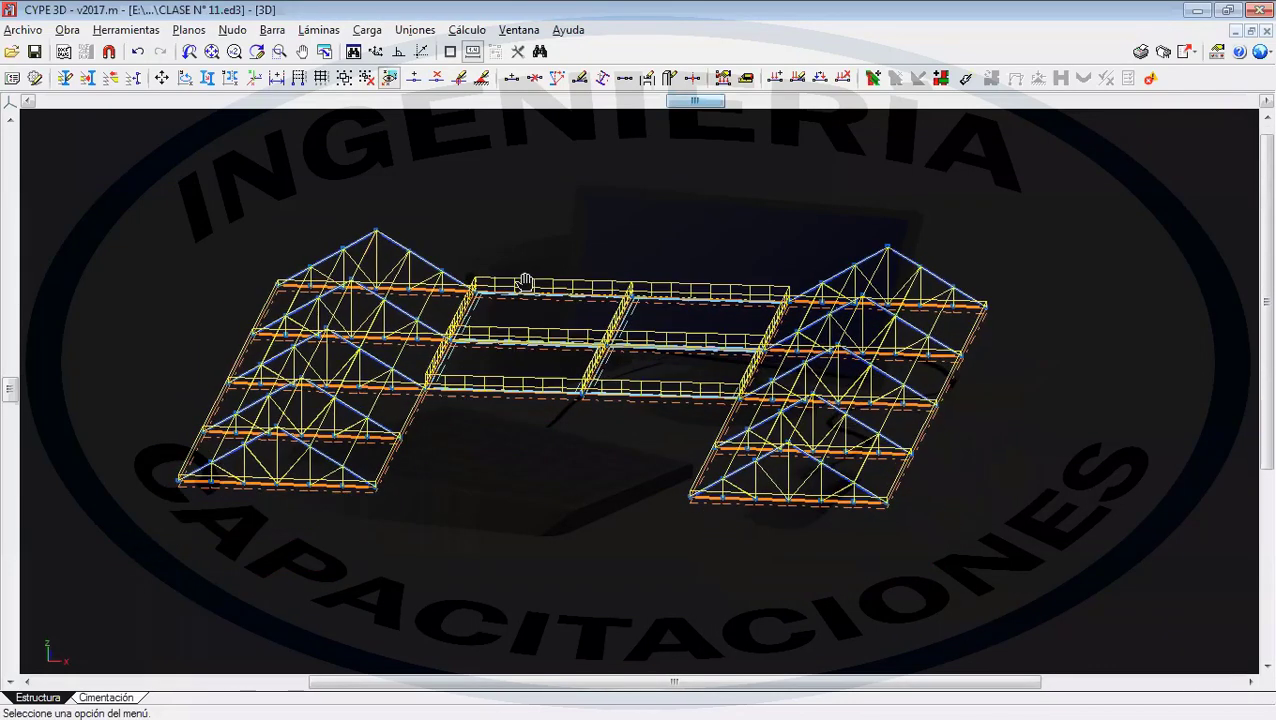
{"action": "middle_click_drag", "start_coordinate": [648, 321], "coordinate": [609, 328]}
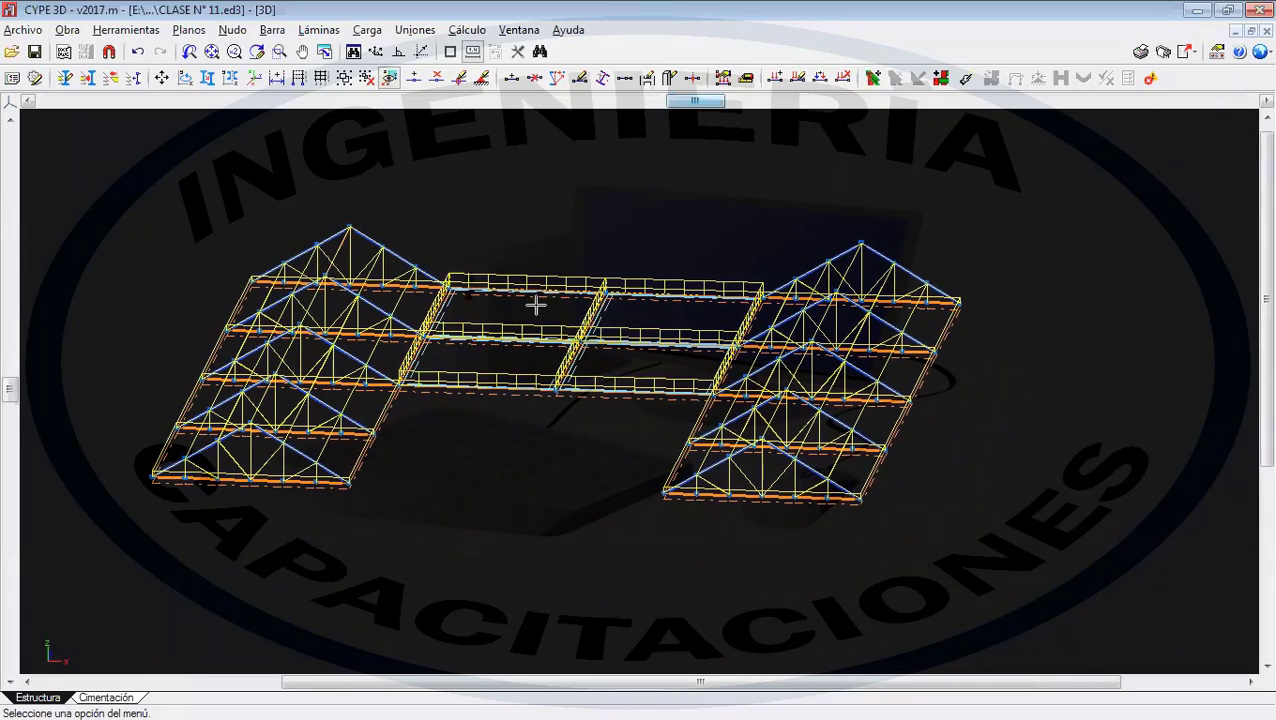
{"action": "middle_click_drag", "start_coordinate": [706, 378], "coordinate": [686, 366]}
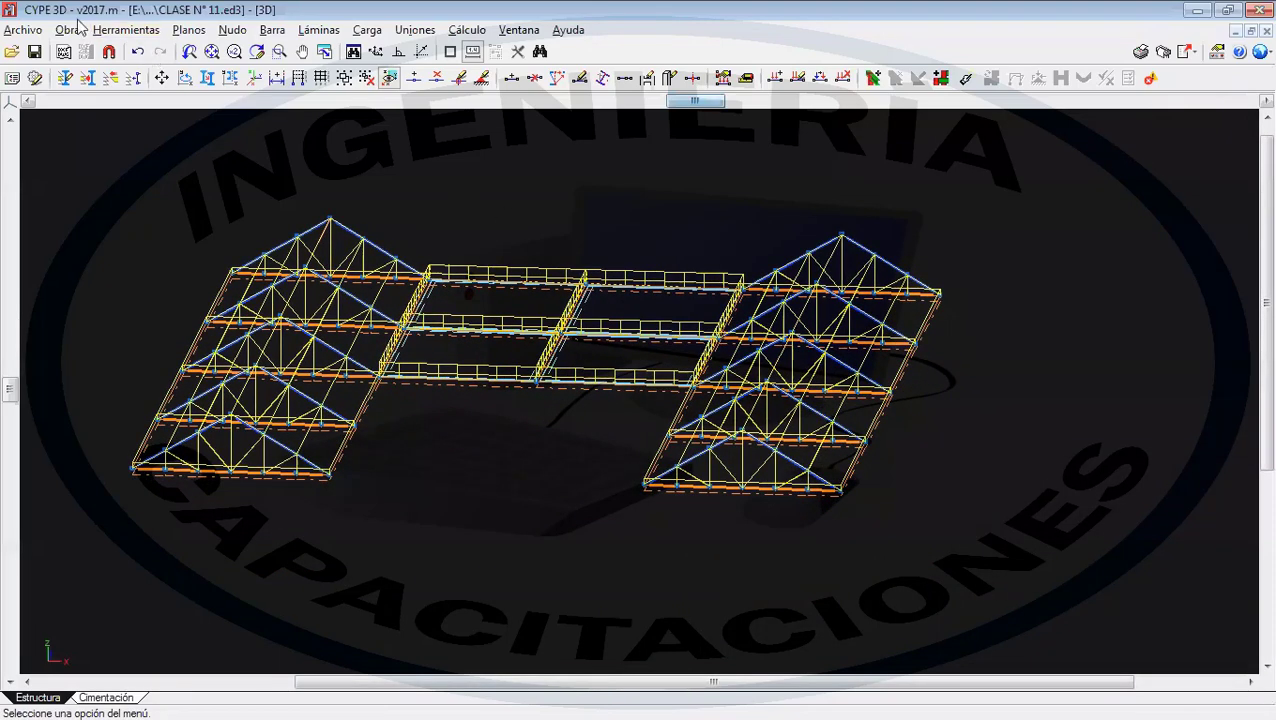
- Enable dynamic seismic action in the general data and choose Perú's Norma Técnica E.030 2014 as the seismic code
{"action": "left_click", "coordinate": [68, 30]}
{"action": "left_click", "coordinate": [125, 53]}
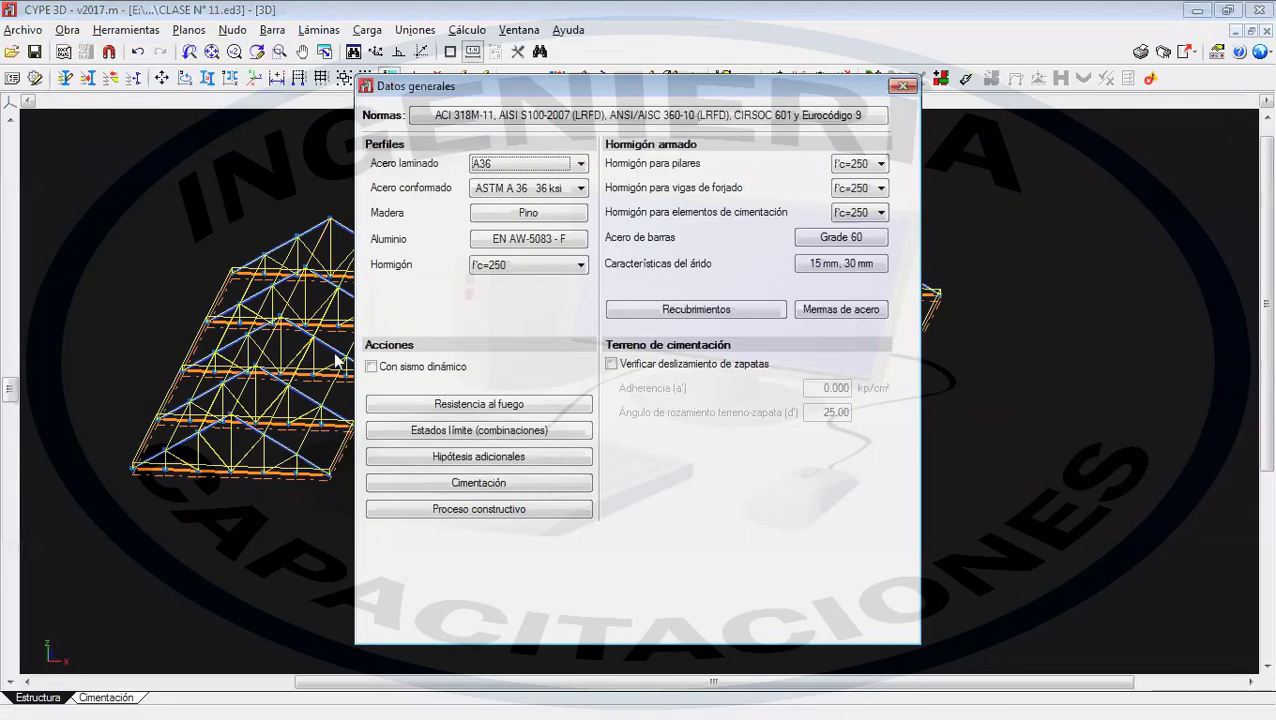
{"action": "left_click", "coordinate": [420, 367]}
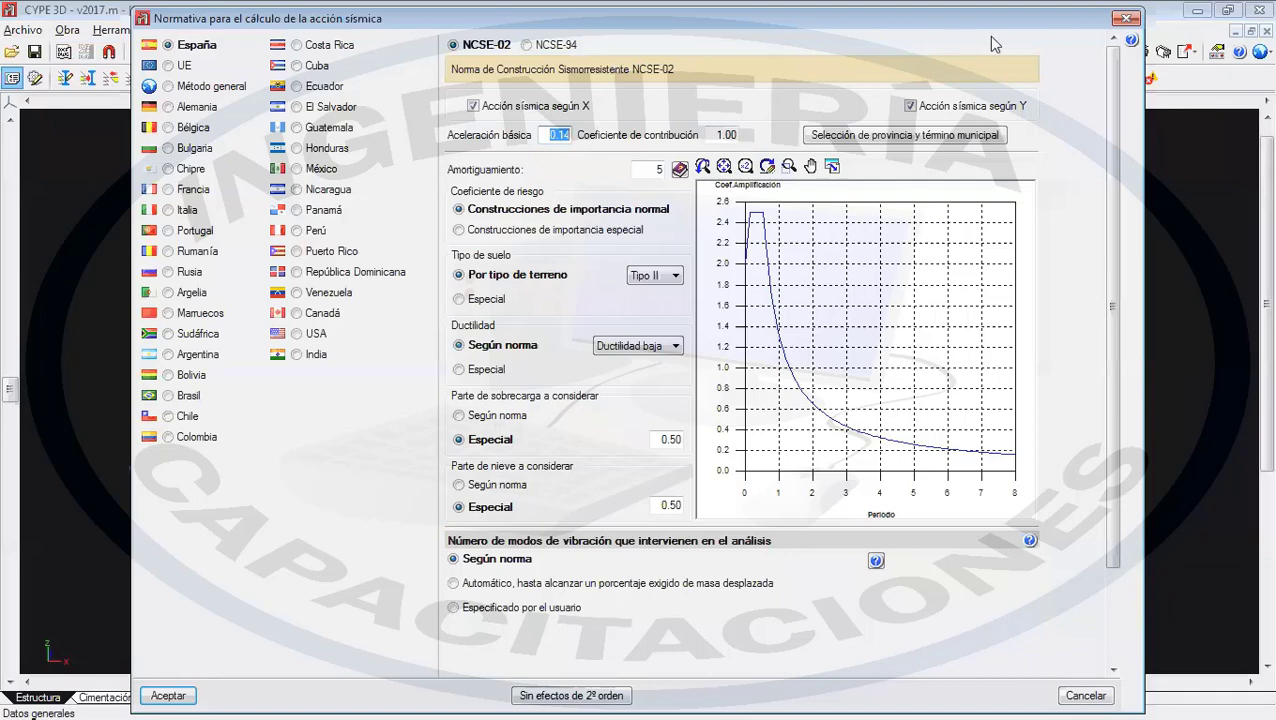
{"action": "left_click", "coordinate": [1126, 18]}
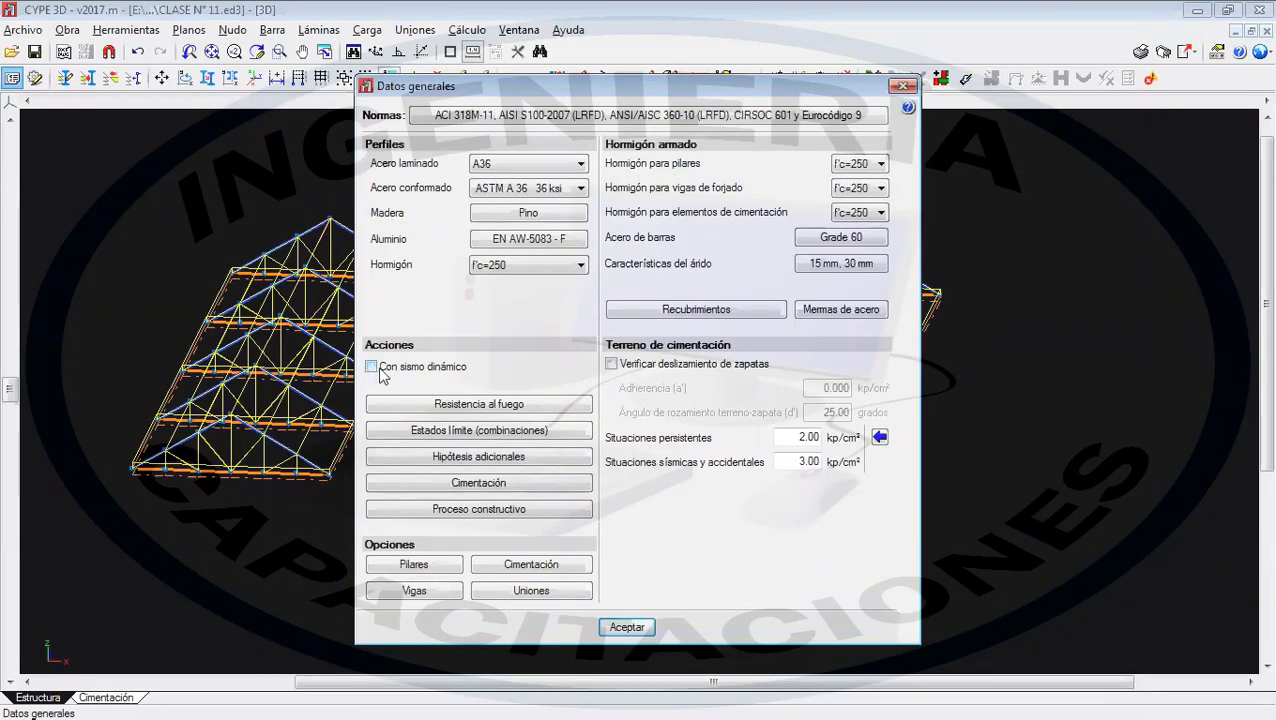
{"action": "left_click", "coordinate": [373, 367]}
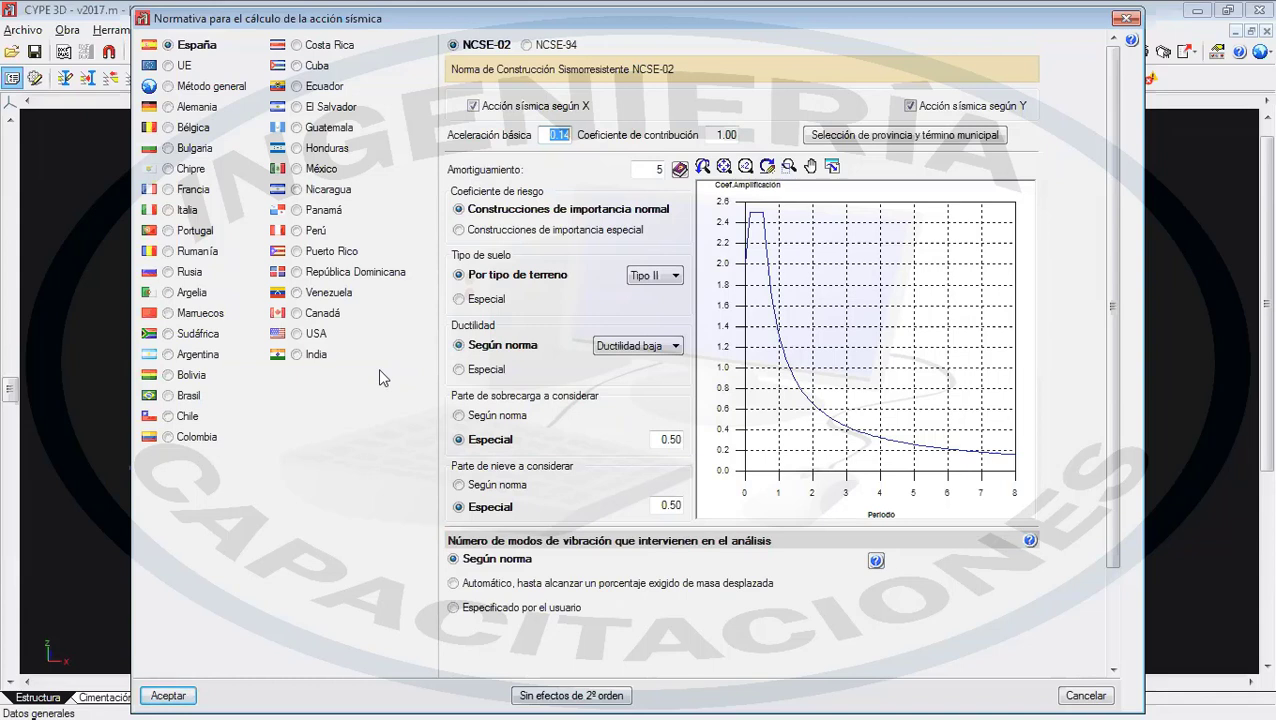
{"action": "left_click", "coordinate": [190, 376]}
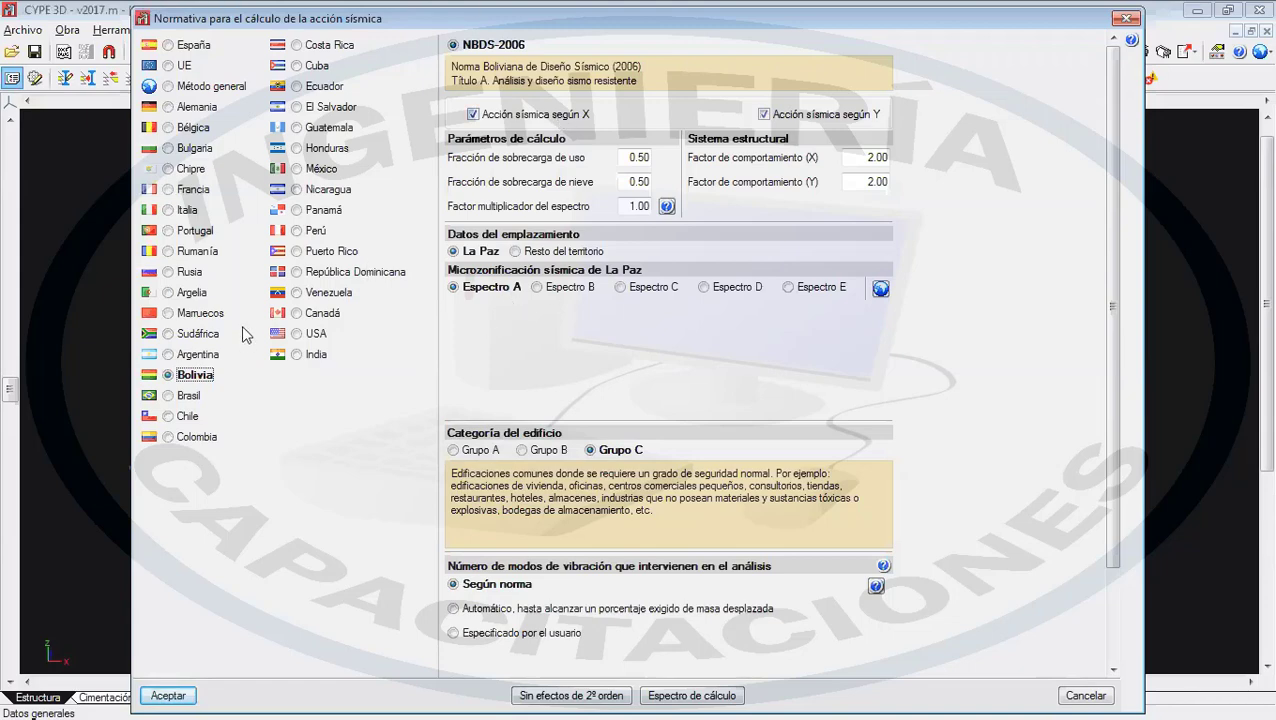
{"action": "left_click", "coordinate": [307, 231]}
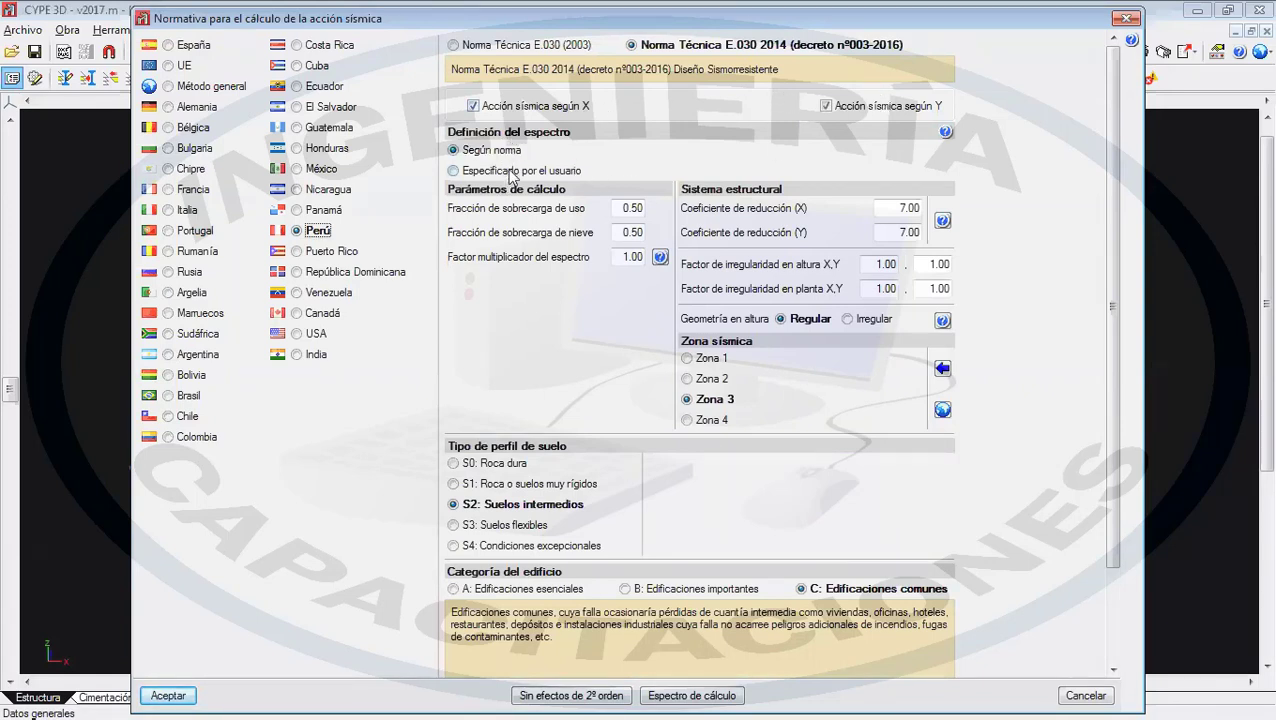
- Inspect the user-specified spectrum definition of the Peruvian code and restore the spectrum definition to Según norma
{"action": "left_click", "coordinate": [510, 172]}
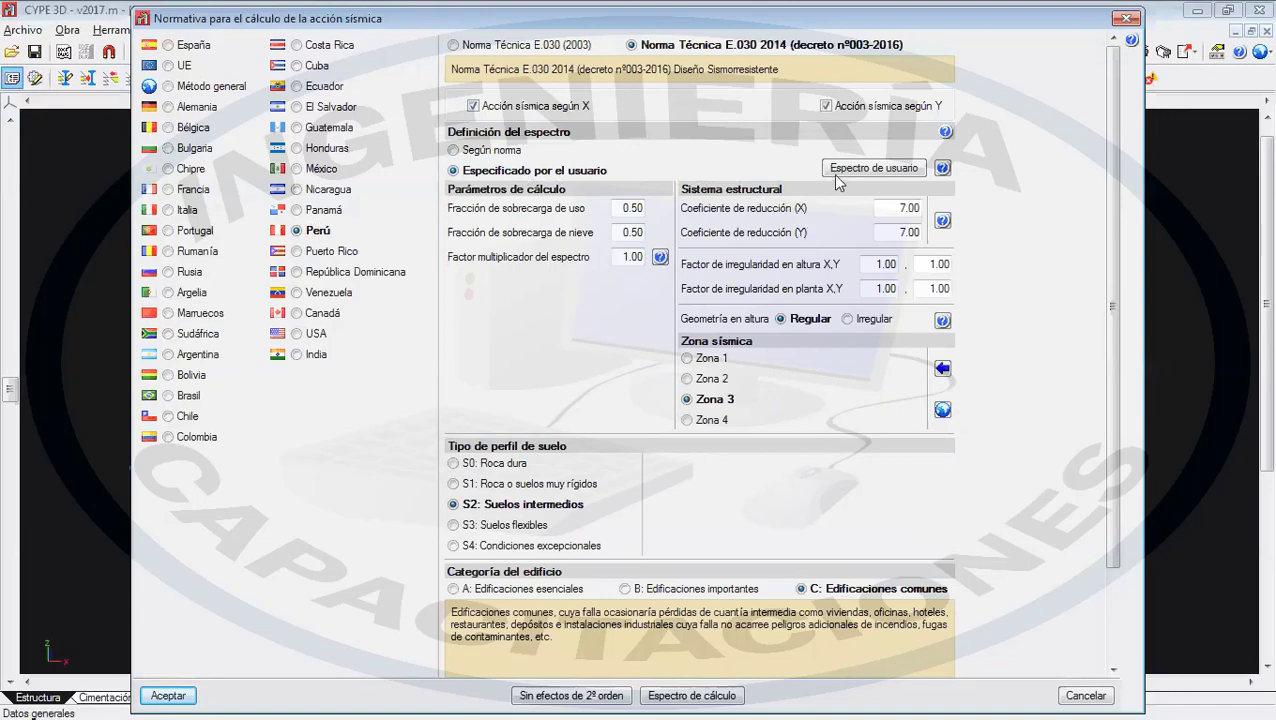
{"action": "left_click", "coordinate": [832, 170]}
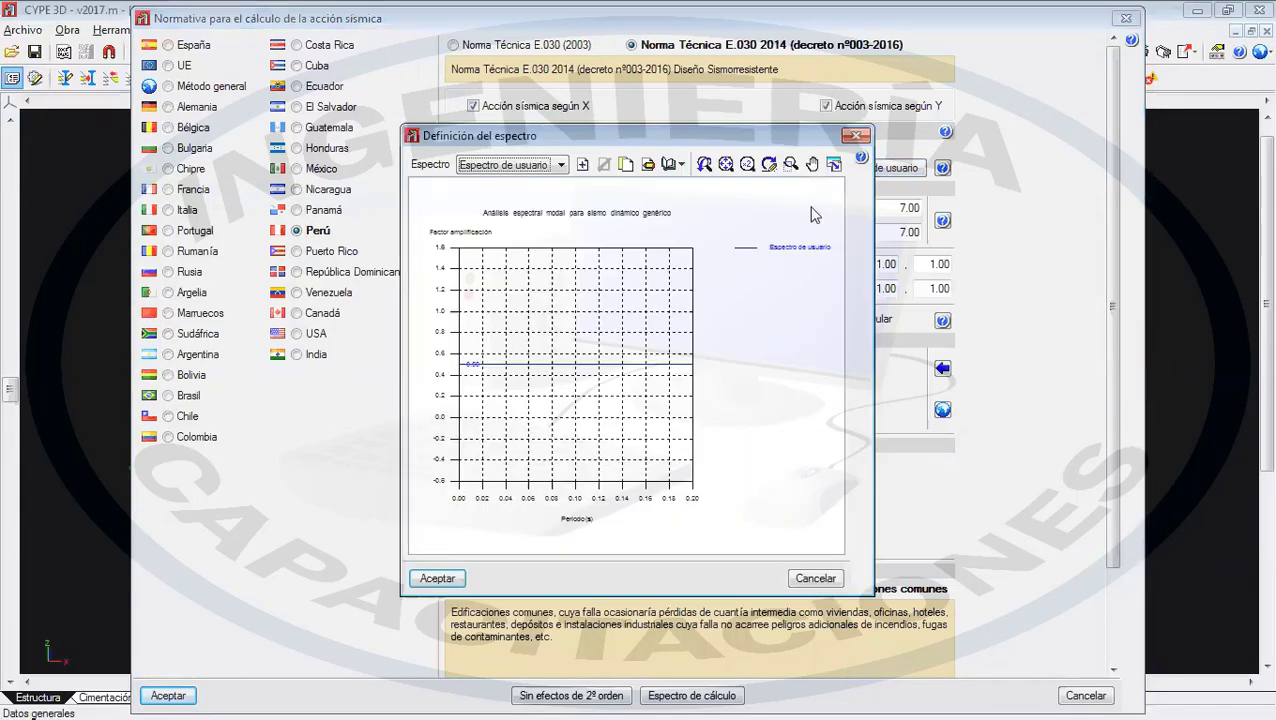
{"action": "left_click", "coordinate": [855, 135]}
{"action": "left_click", "coordinate": [481, 152]}
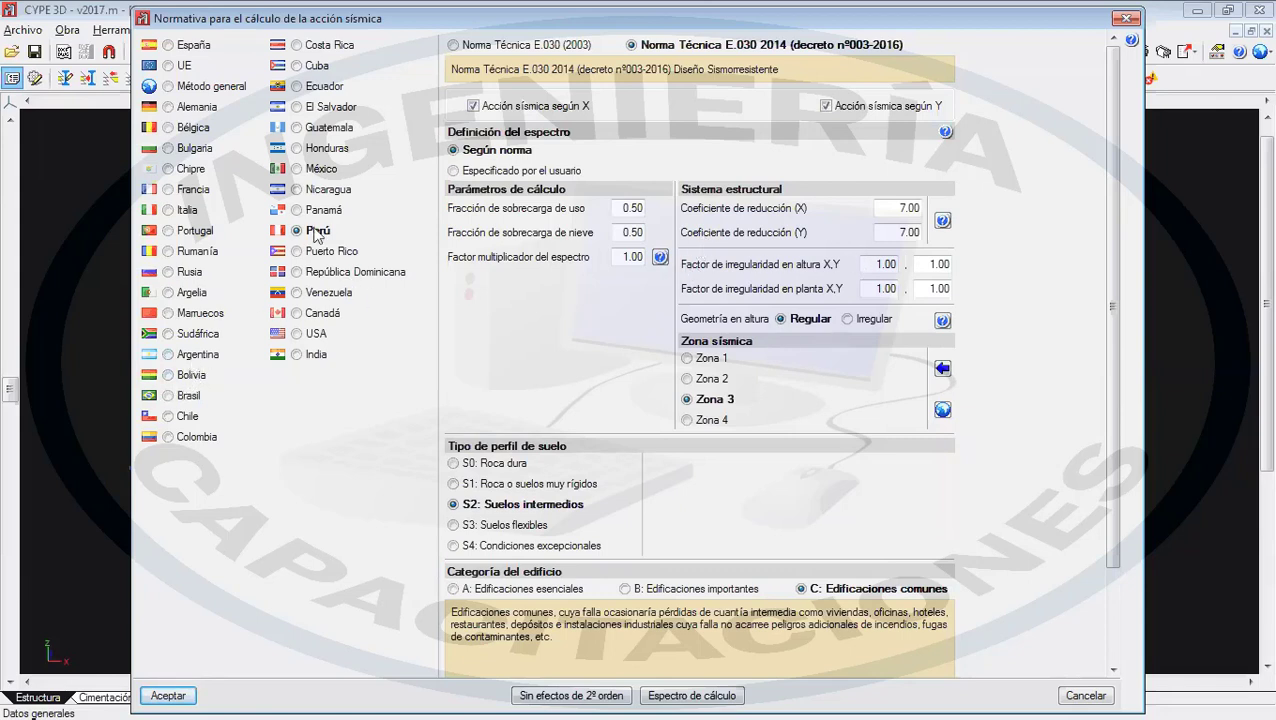
- View Chile's seismic code and select Bolivia's NBDS-2006 with the site set to Resto del territorio
{"action": "left_click", "coordinate": [186, 416]}
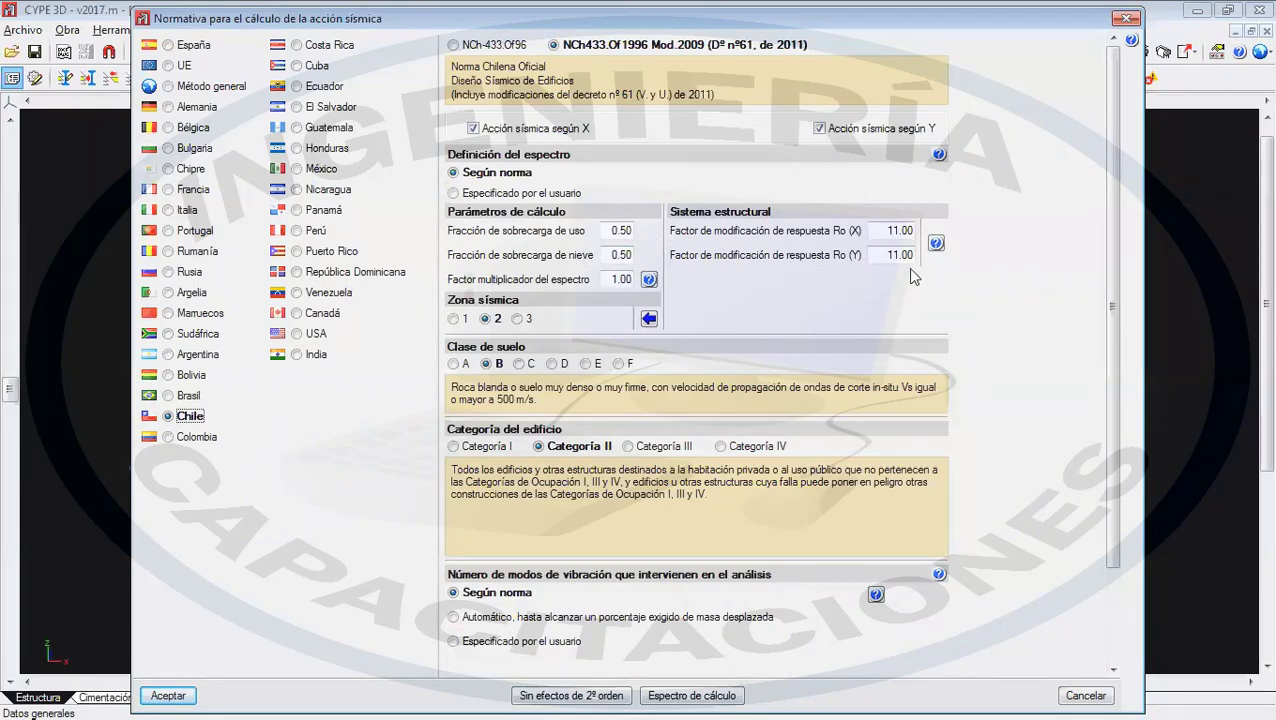
{"action": "left_click", "coordinate": [191, 375]}
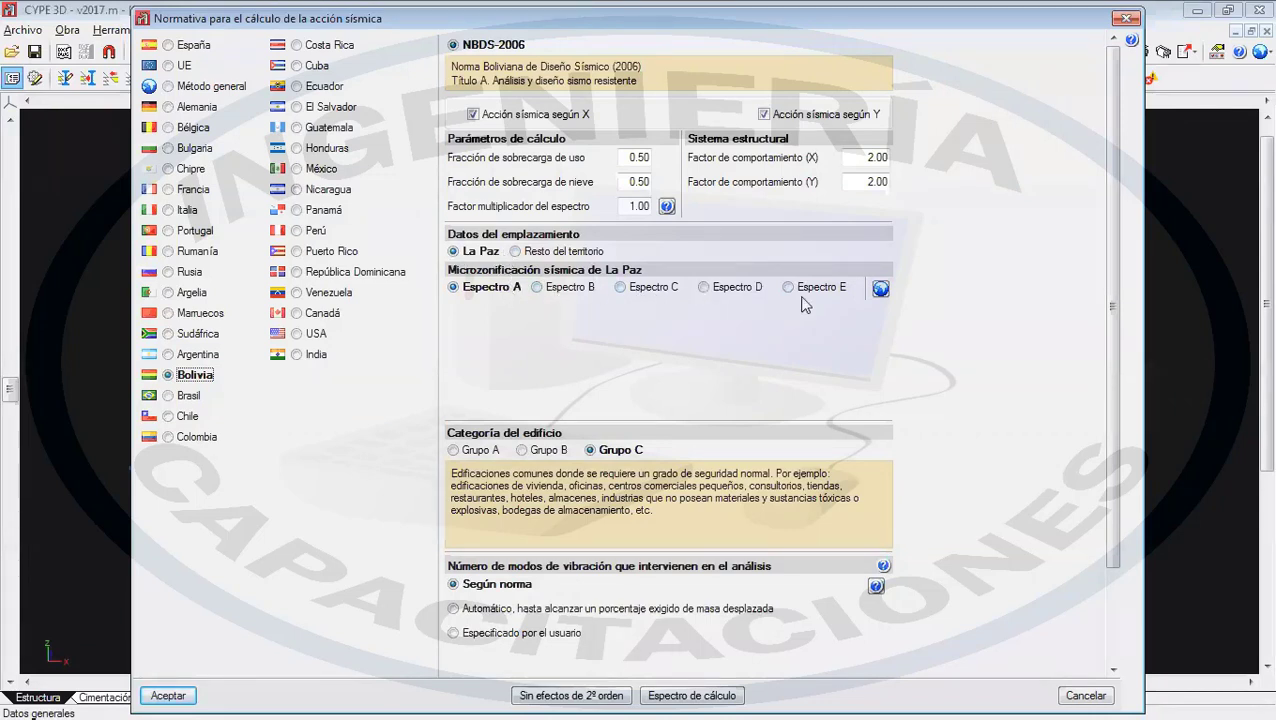
{"action": "left_click", "coordinate": [560, 252]}
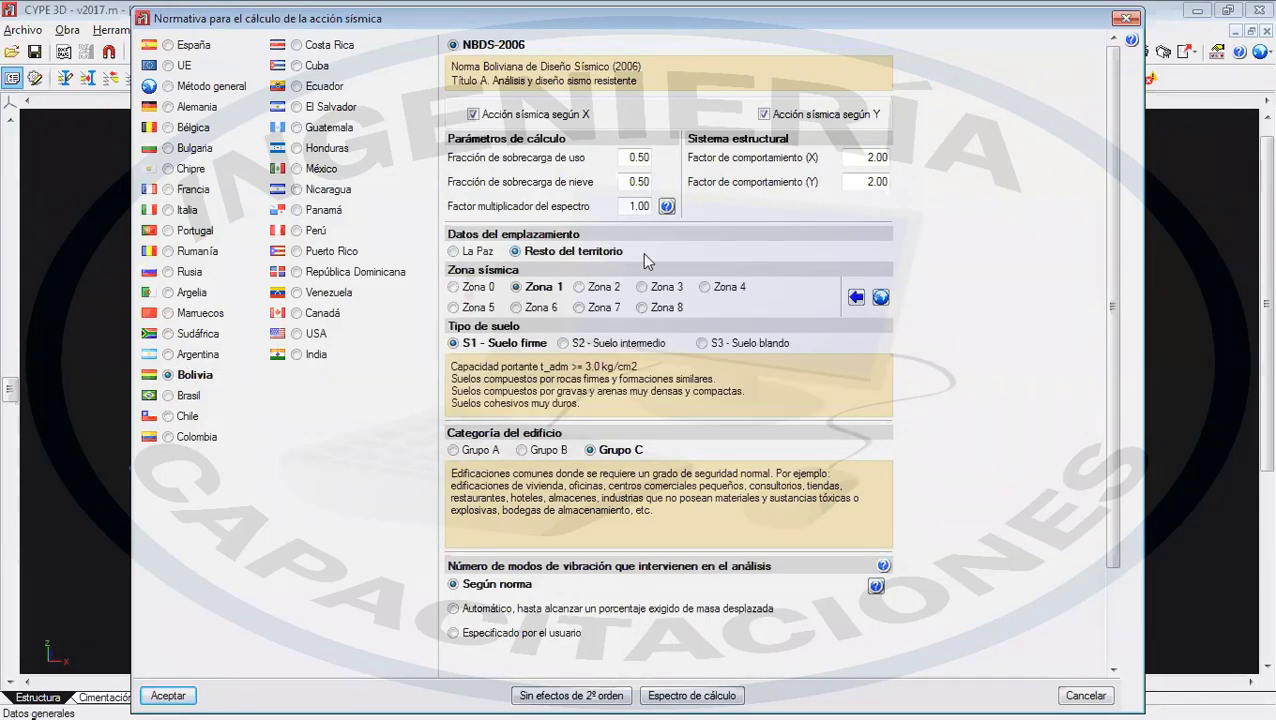
- Adopt the seismic zone of Tarija in the TARIJA department from the Bolivian zoning list and consult the seismic map of Bolivia
{"action": "left_click", "coordinate": [856, 297]}
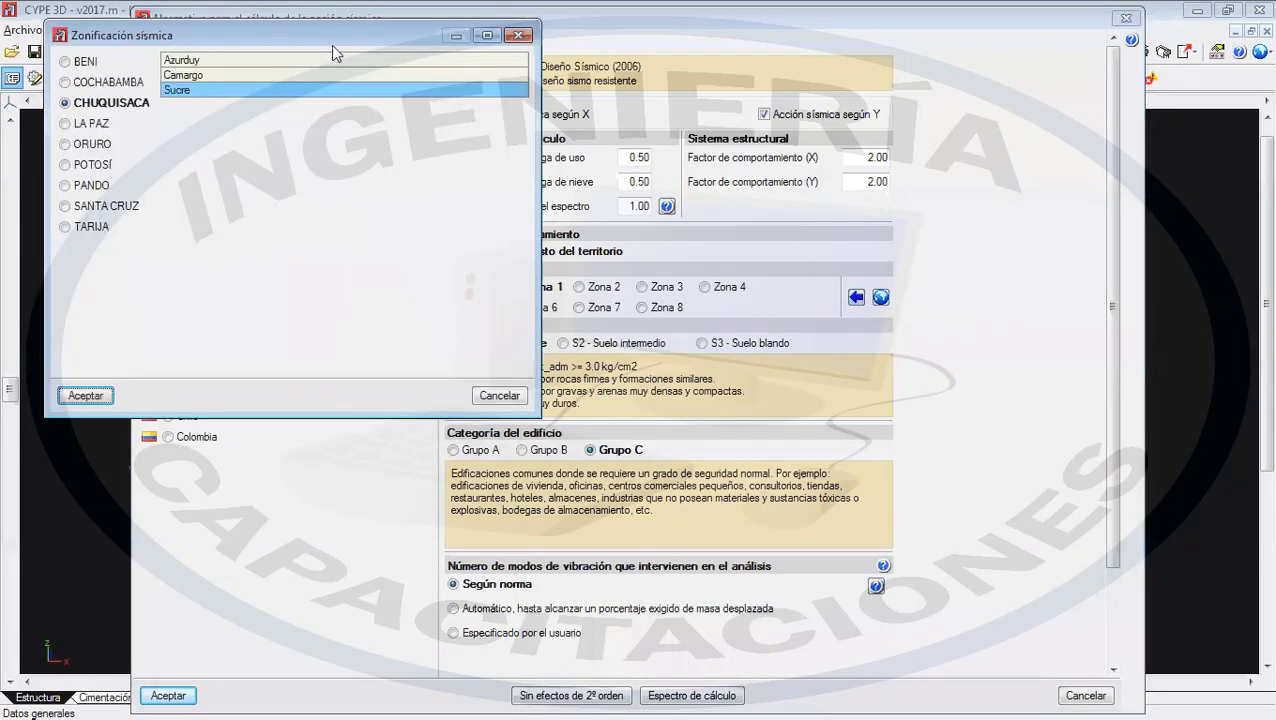
{"action": "left_click_drag", "start_coordinate": [337, 43], "coordinate": [610, 120]}
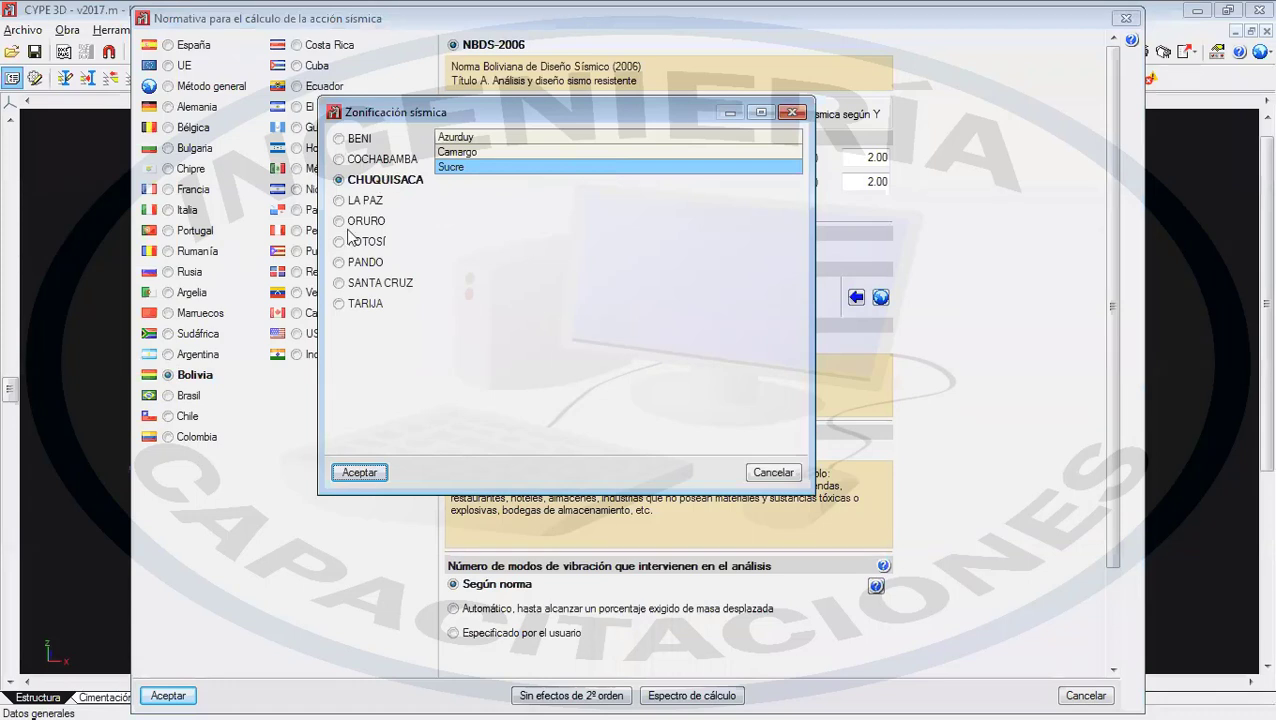
{"action": "left_click", "coordinate": [366, 303]}
{"action": "left_click", "coordinate": [362, 200]}
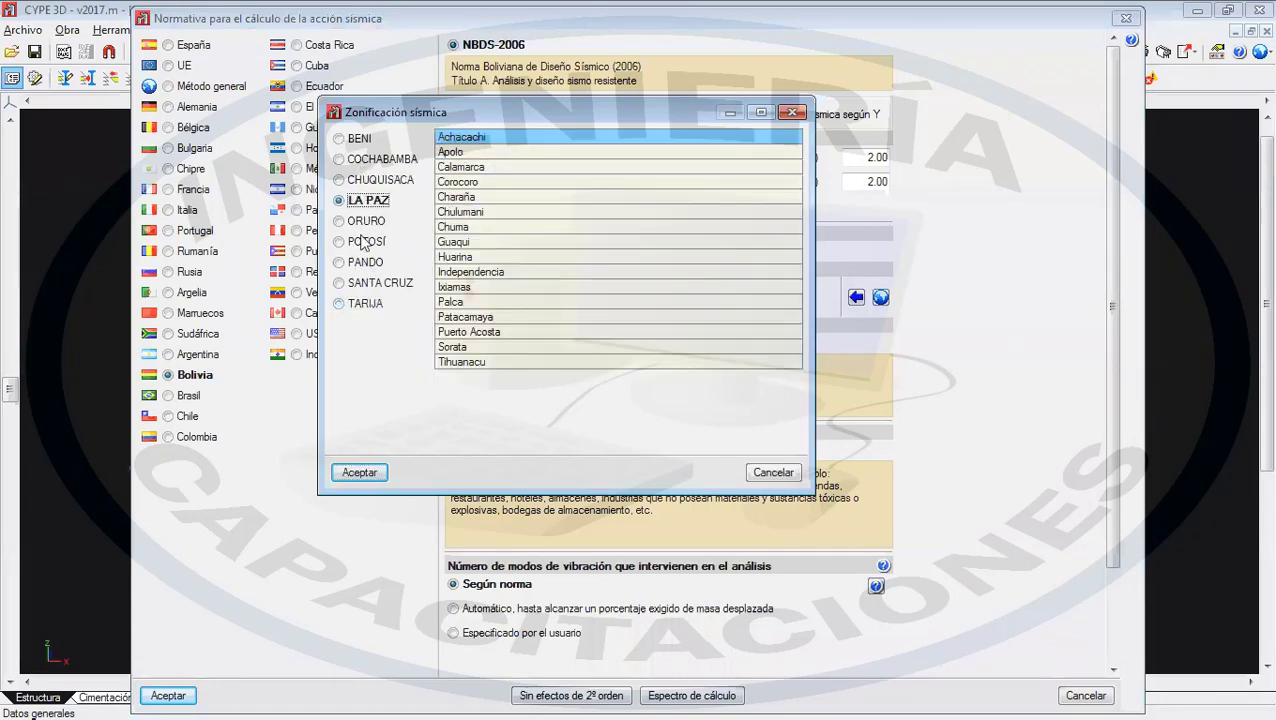
{"action": "left_click", "coordinate": [362, 242]}
{"action": "left_click", "coordinate": [366, 303]}
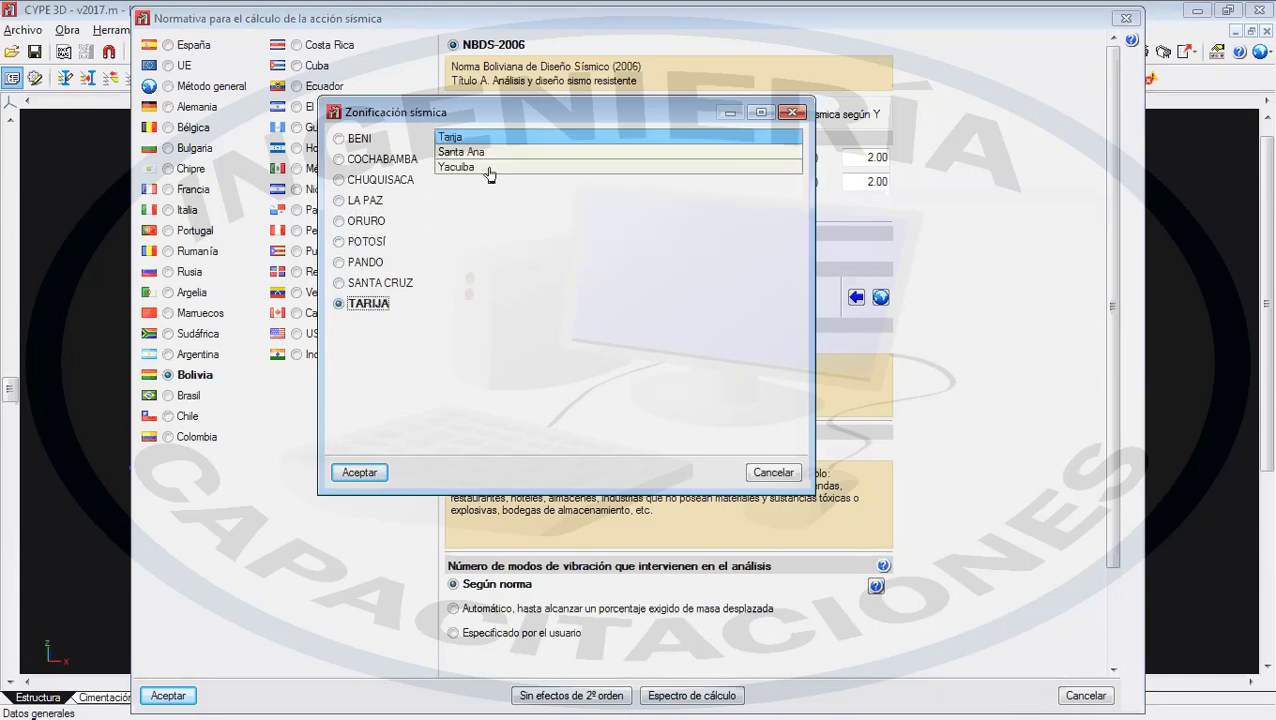
{"action": "left_click", "coordinate": [358, 472]}
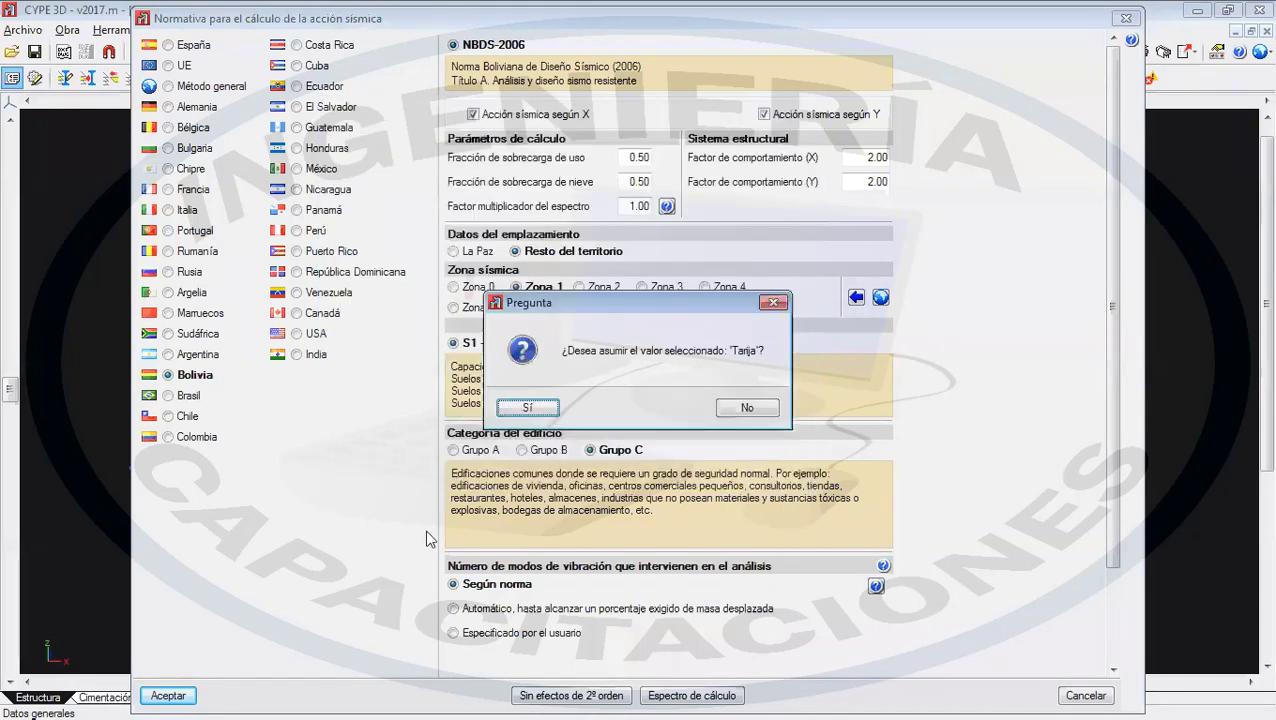
{"action": "left_click", "coordinate": [536, 411]}
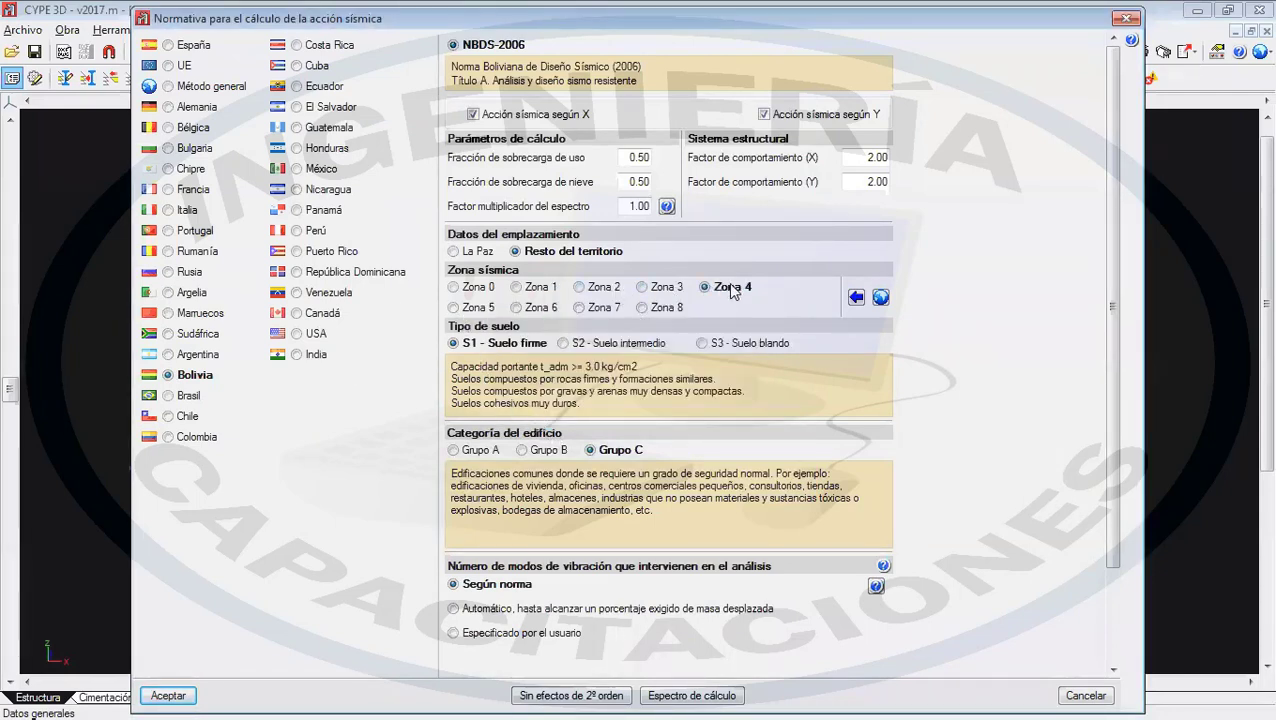
{"action": "left_click", "coordinate": [880, 298]}
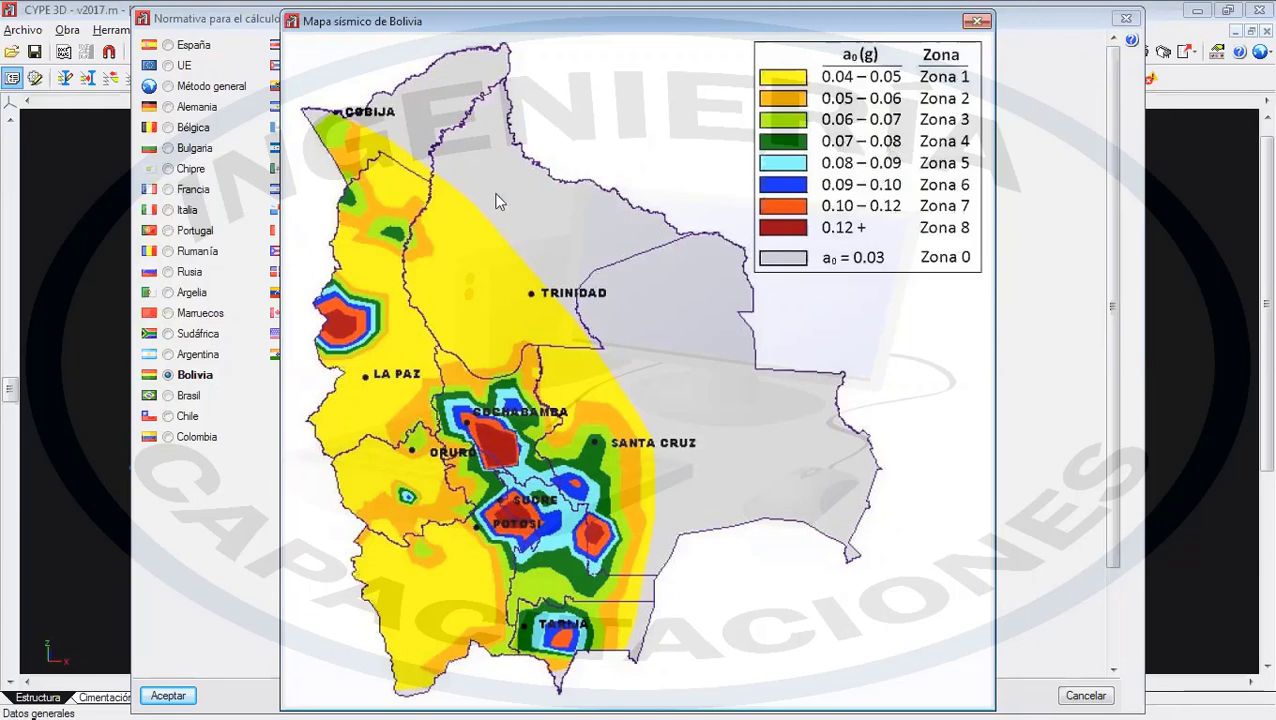
{"action": "left_click", "coordinate": [976, 20]}
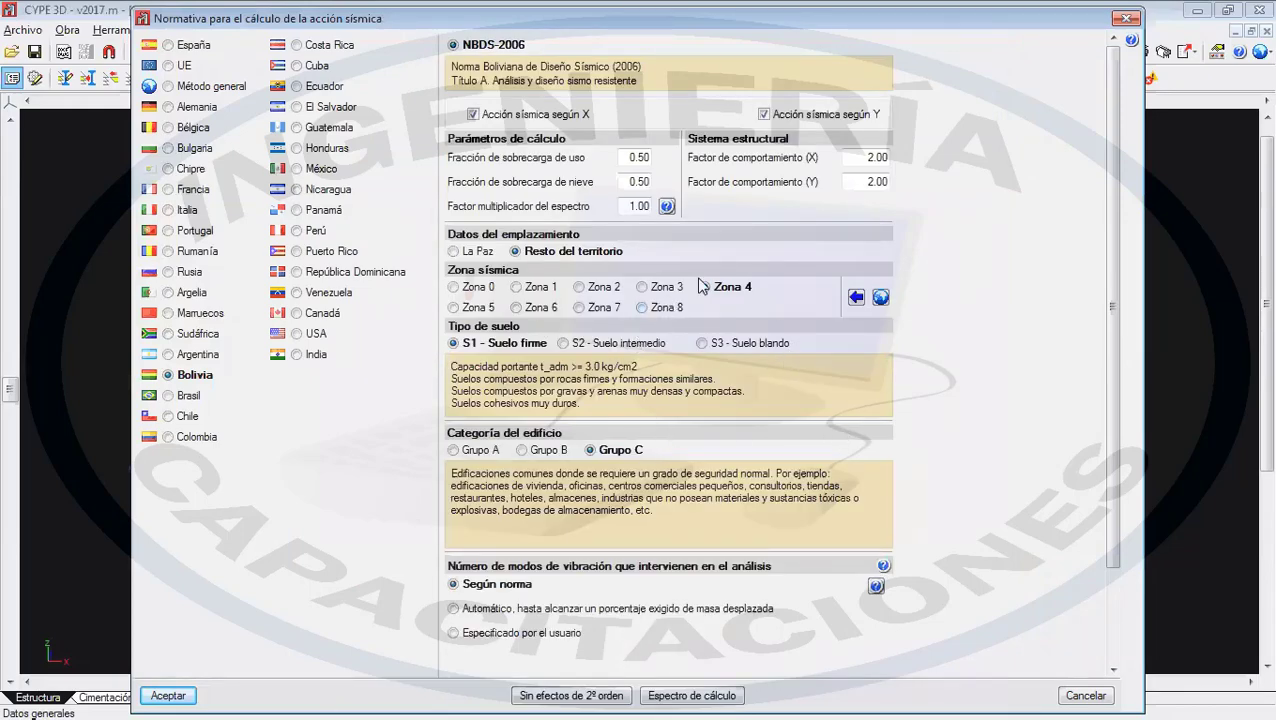
- Import the Zona 3 AYABACA district group of Piura into Perú's E.030 2014 code and consult the seismic map of Perú
{"action": "left_click", "coordinate": [296, 231]}
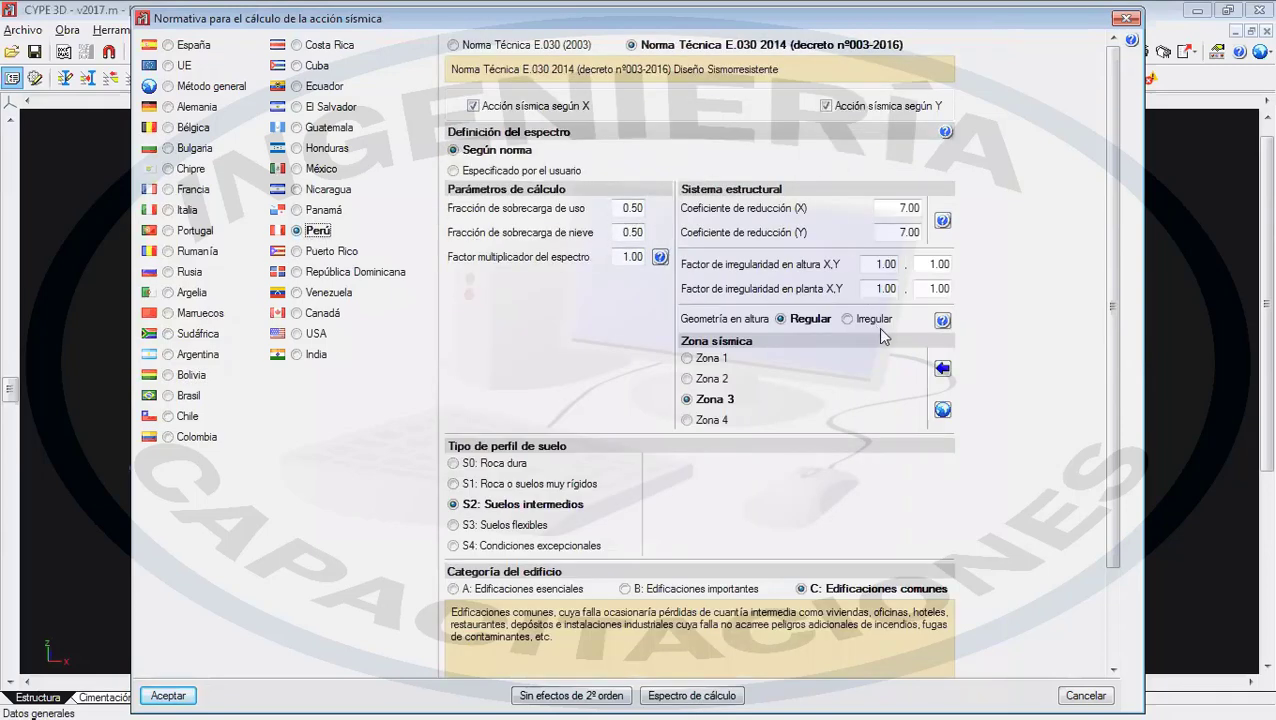
{"action": "left_click", "coordinate": [941, 370]}
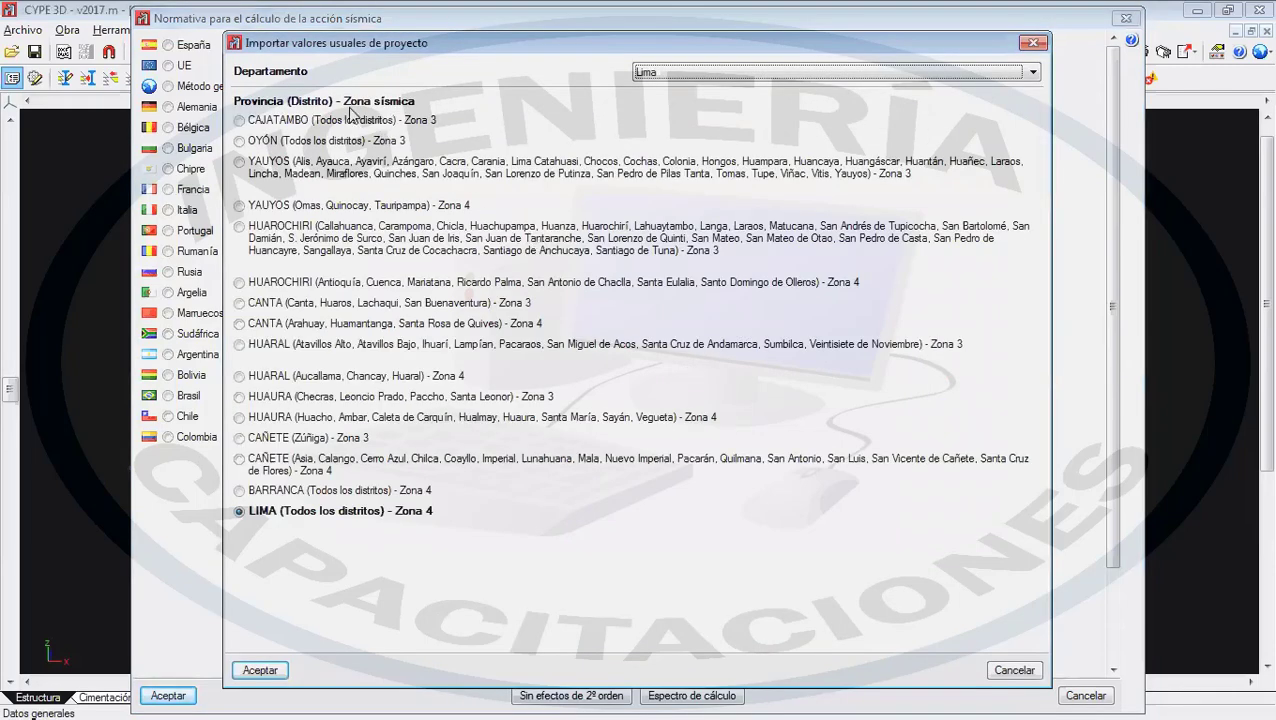
{"action": "left_click", "coordinate": [685, 72]}
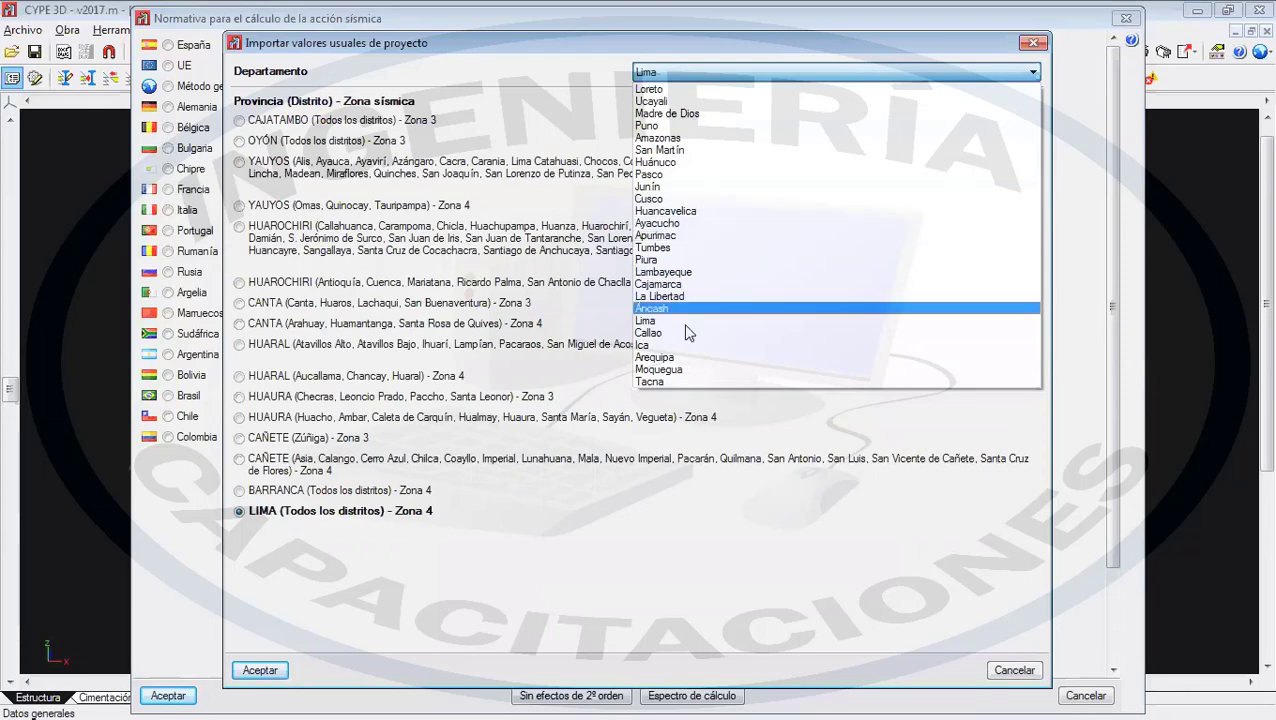
{"action": "left_click", "coordinate": [685, 258]}
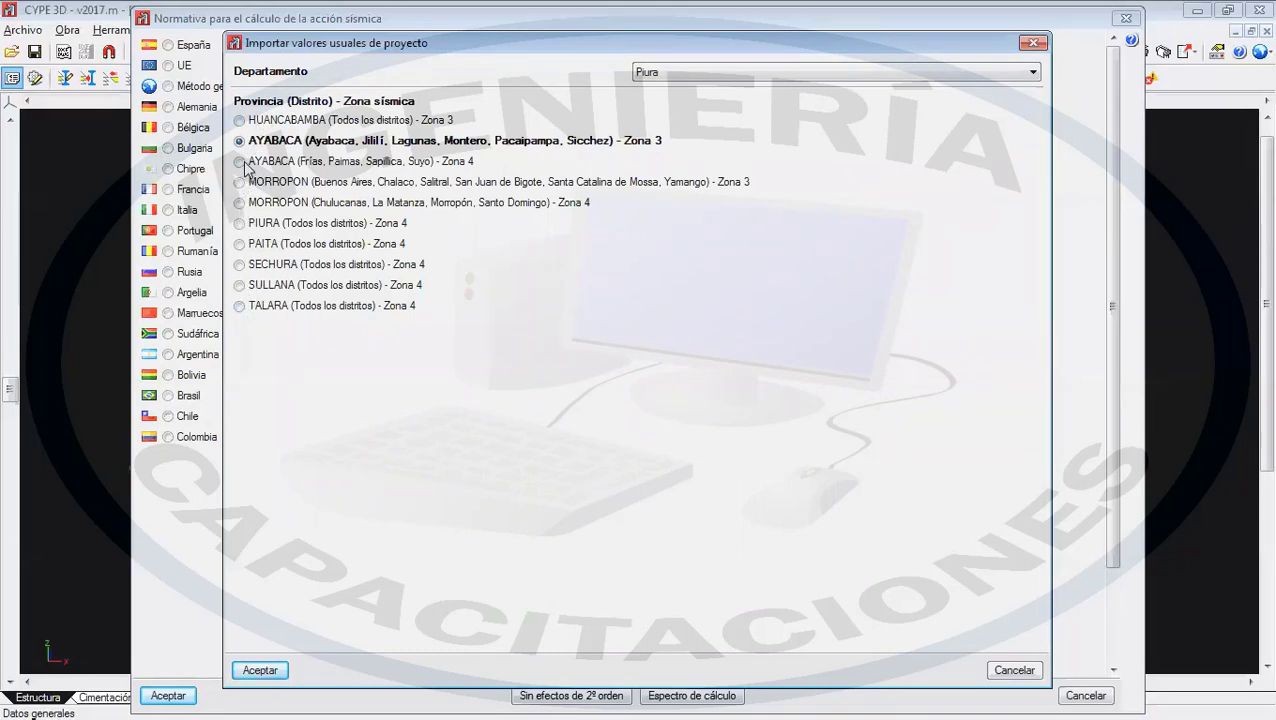
{"action": "left_click", "coordinate": [240, 224]}
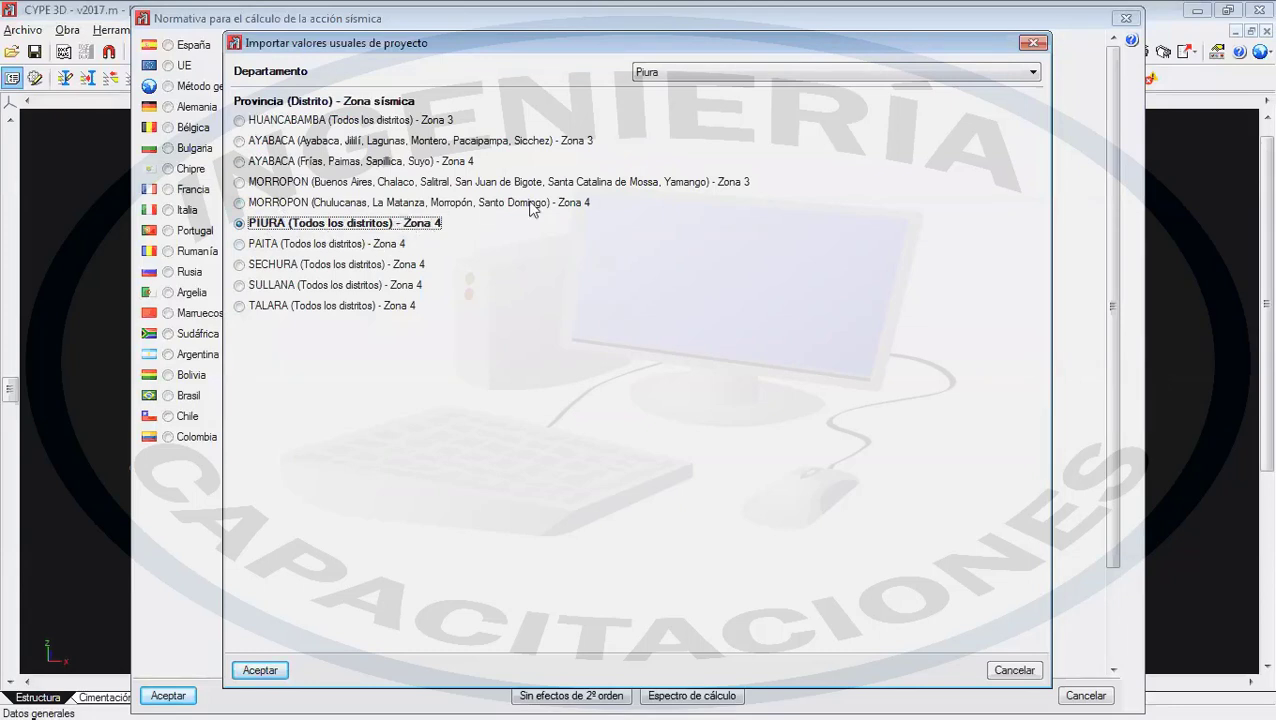
{"action": "left_click", "coordinate": [469, 143]}
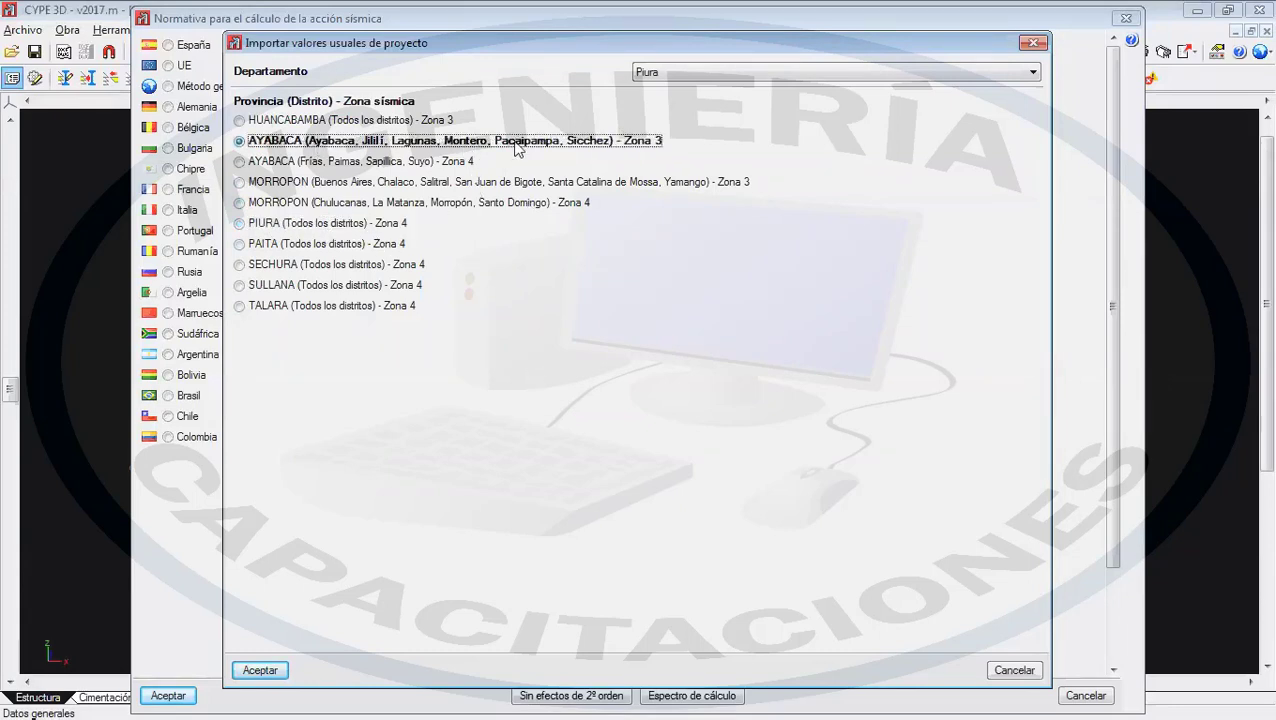
{"action": "left_click", "coordinate": [260, 670]}
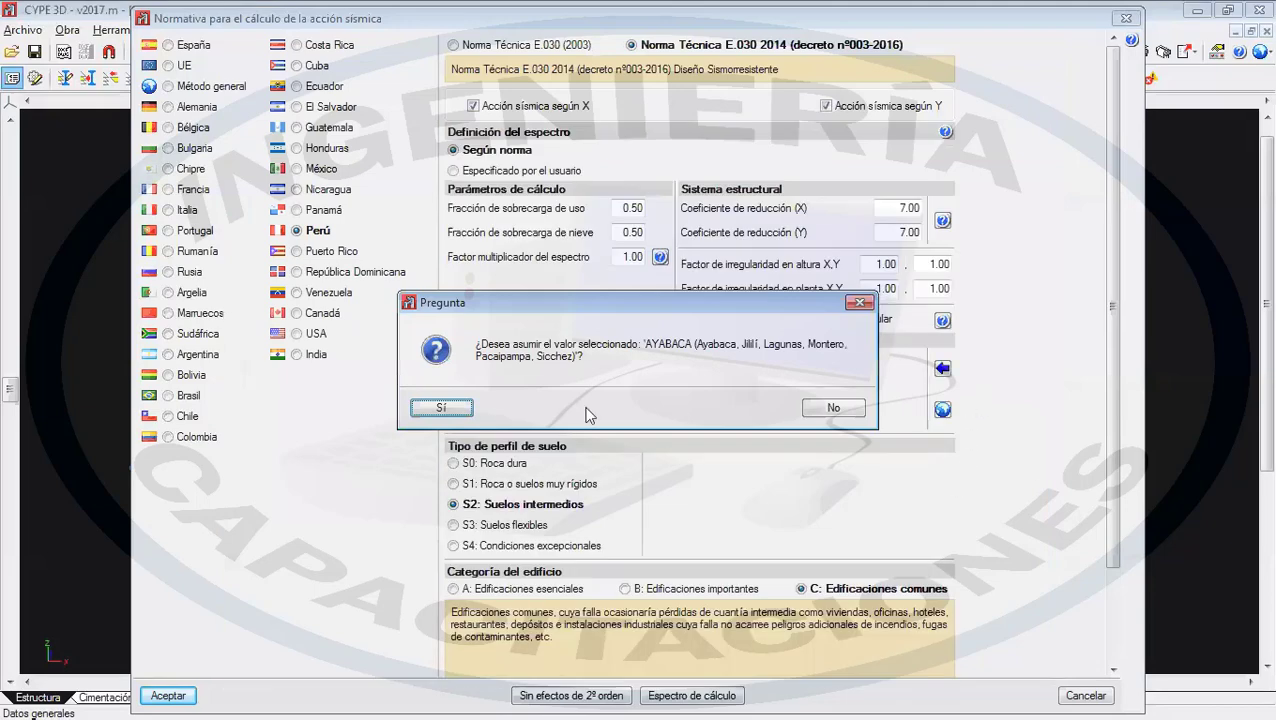
{"action": "left_click", "coordinate": [439, 410]}
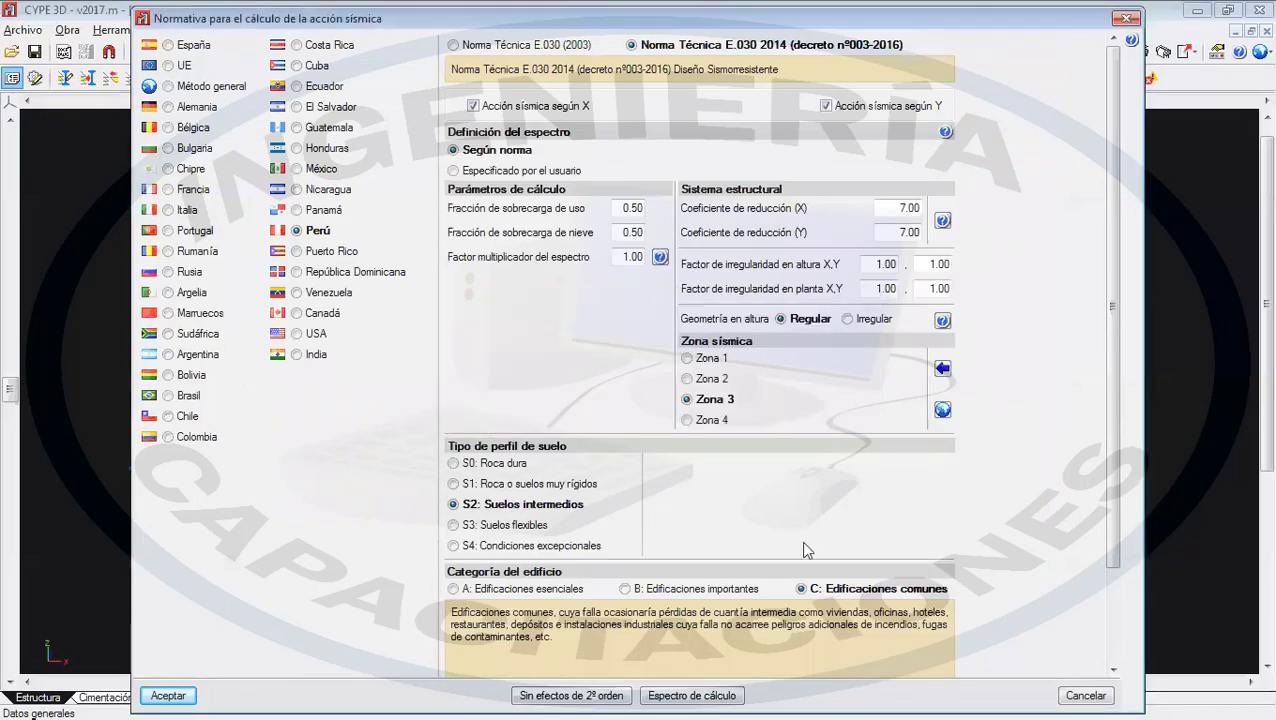
{"action": "left_click", "coordinate": [942, 410]}
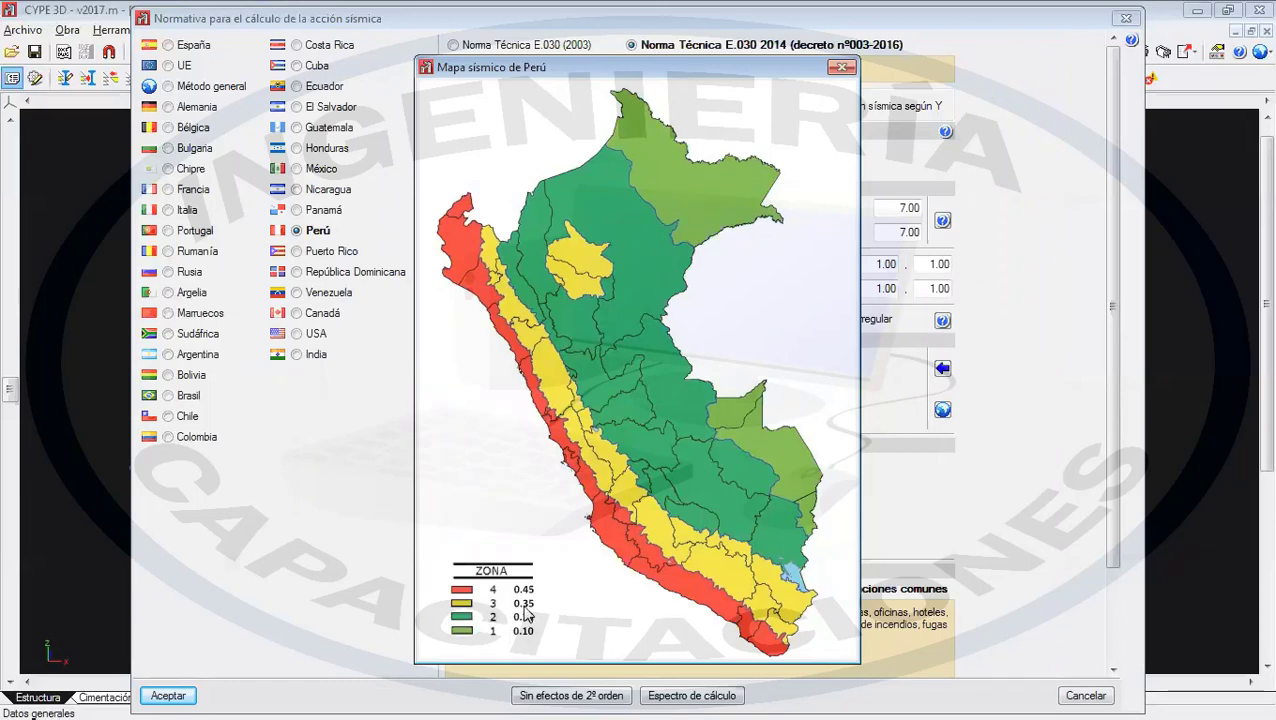
{"action": "left_click", "coordinate": [841, 67]}
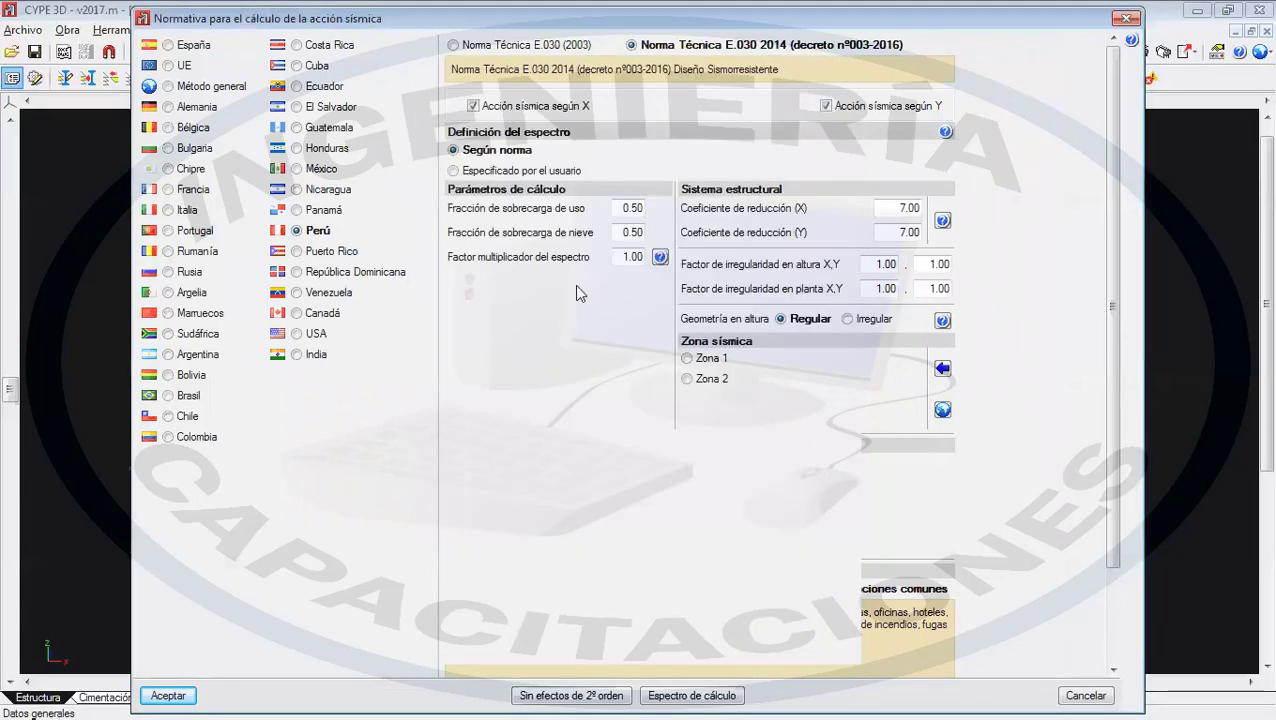
- Compare the soil types, building categories and vibration mode settings of the Bolivian and Peruvian seismic codes
{"action": "left_click", "coordinate": [189, 377]}
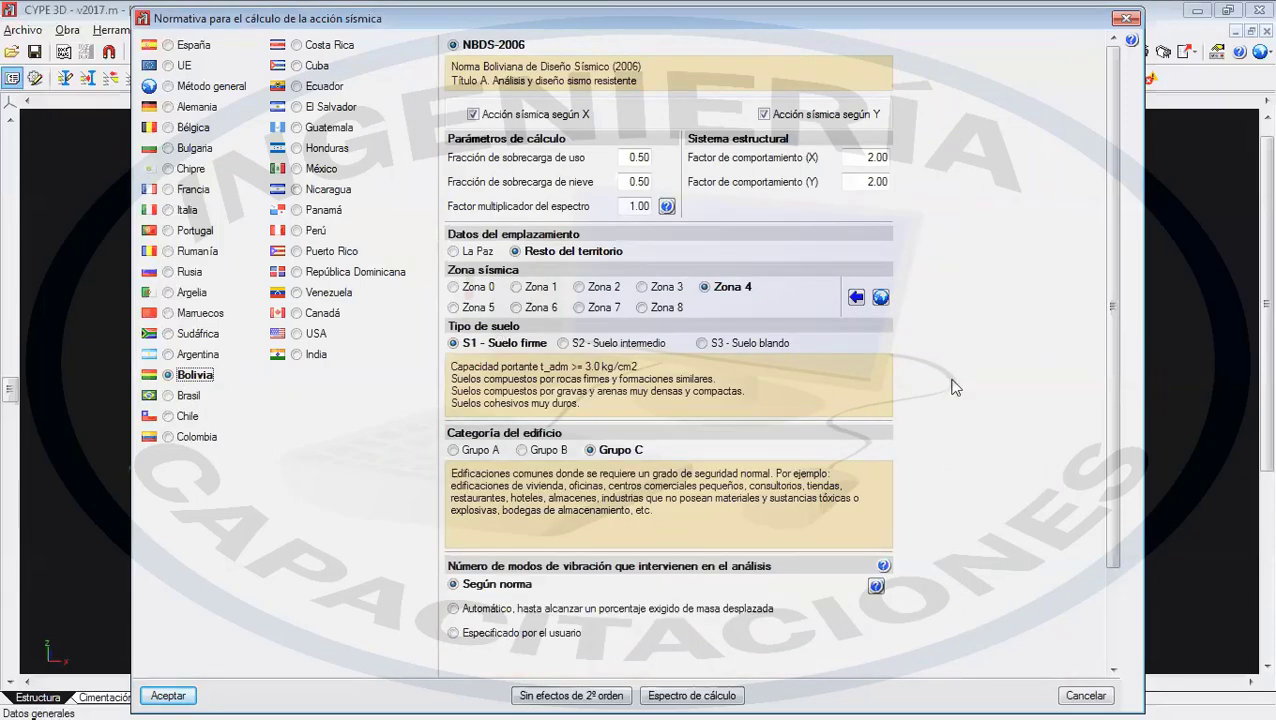
{"action": "scroll", "coordinate": [683, 389], "scroll_direction": "down", "scroll_amount": 2}
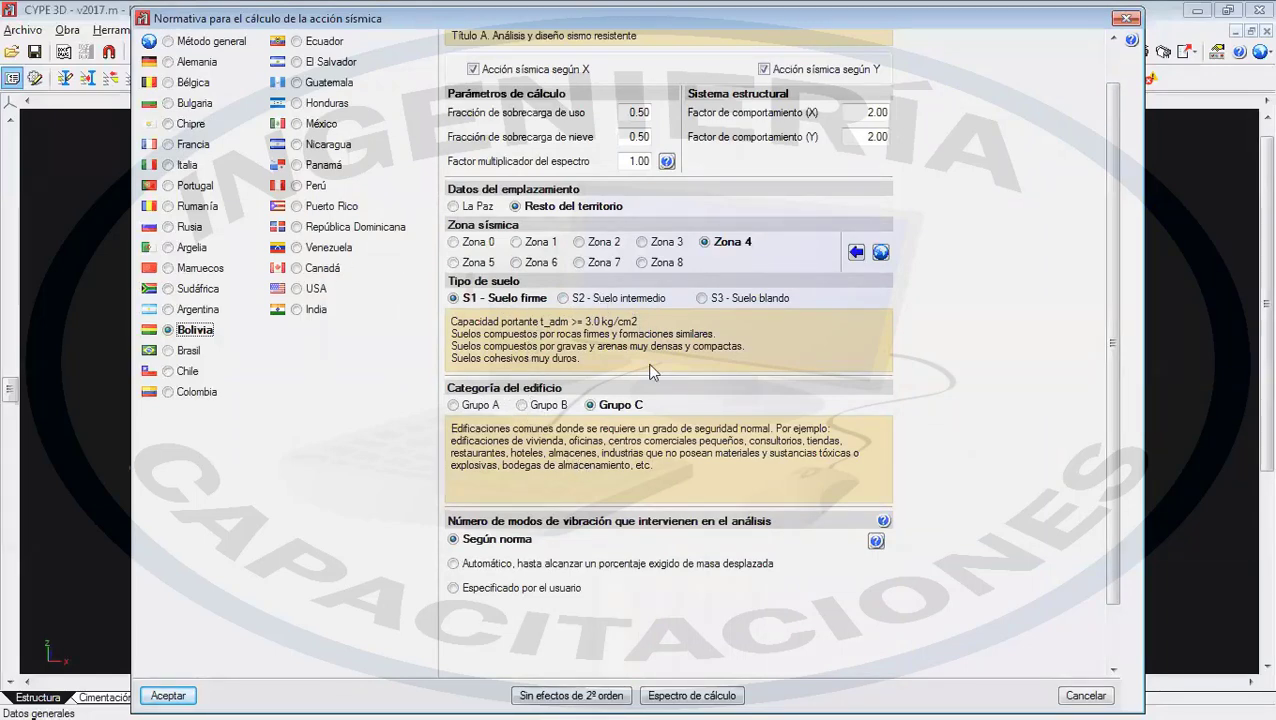
{"action": "left_click", "coordinate": [310, 186]}
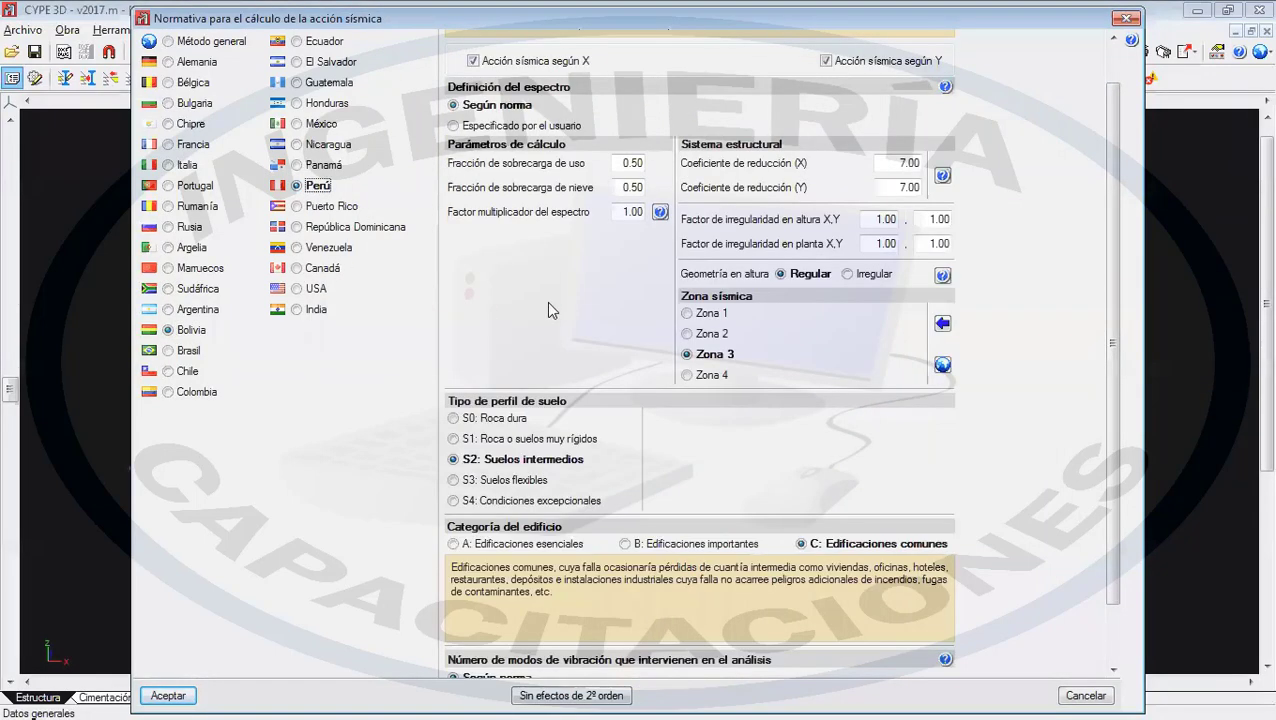
{"action": "scroll", "coordinate": [713, 430], "scroll_direction": "down", "scroll_amount": 1}
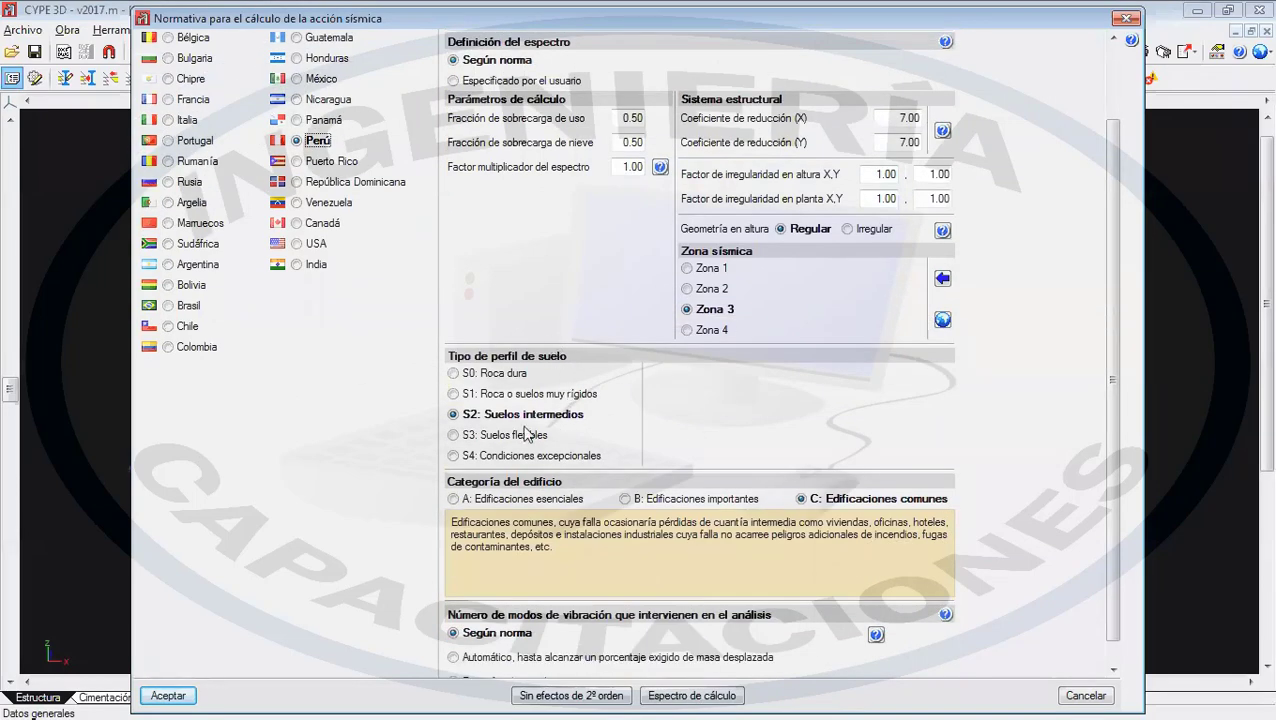
{"action": "left_click", "coordinate": [189, 287]}
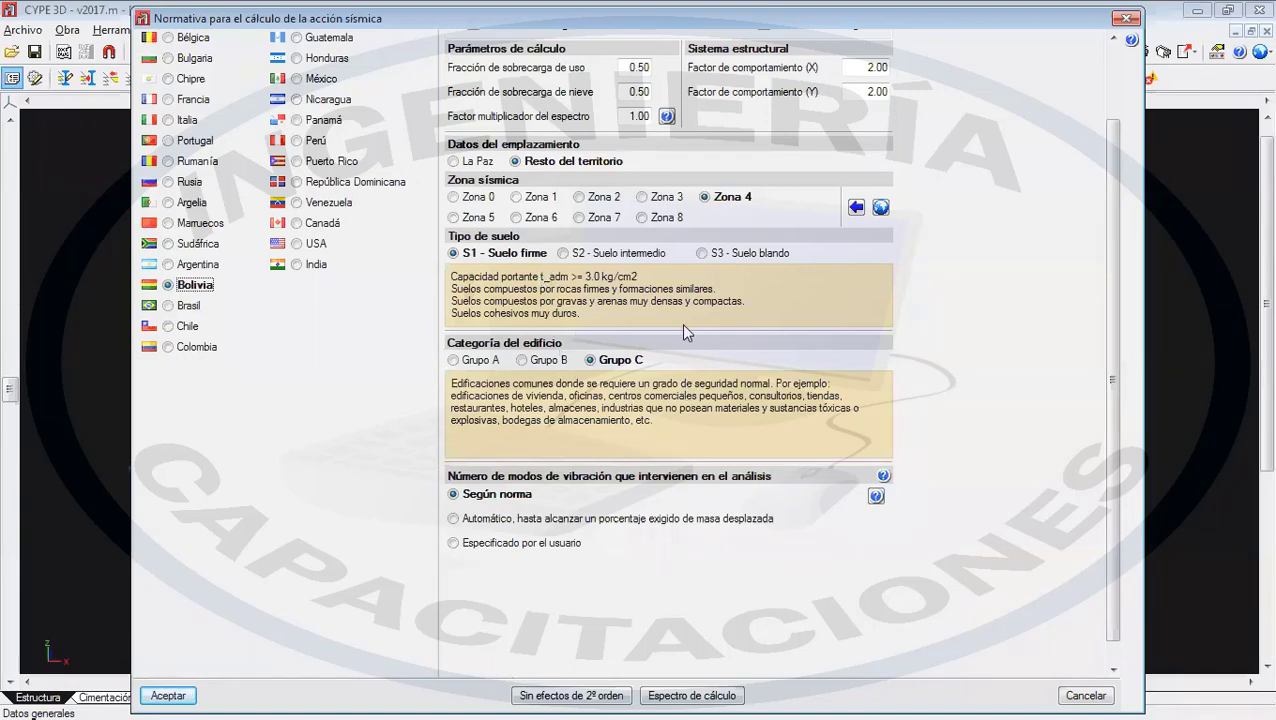
{"action": "scroll", "coordinate": [684, 324], "scroll_direction": "down", "scroll_amount": 1}
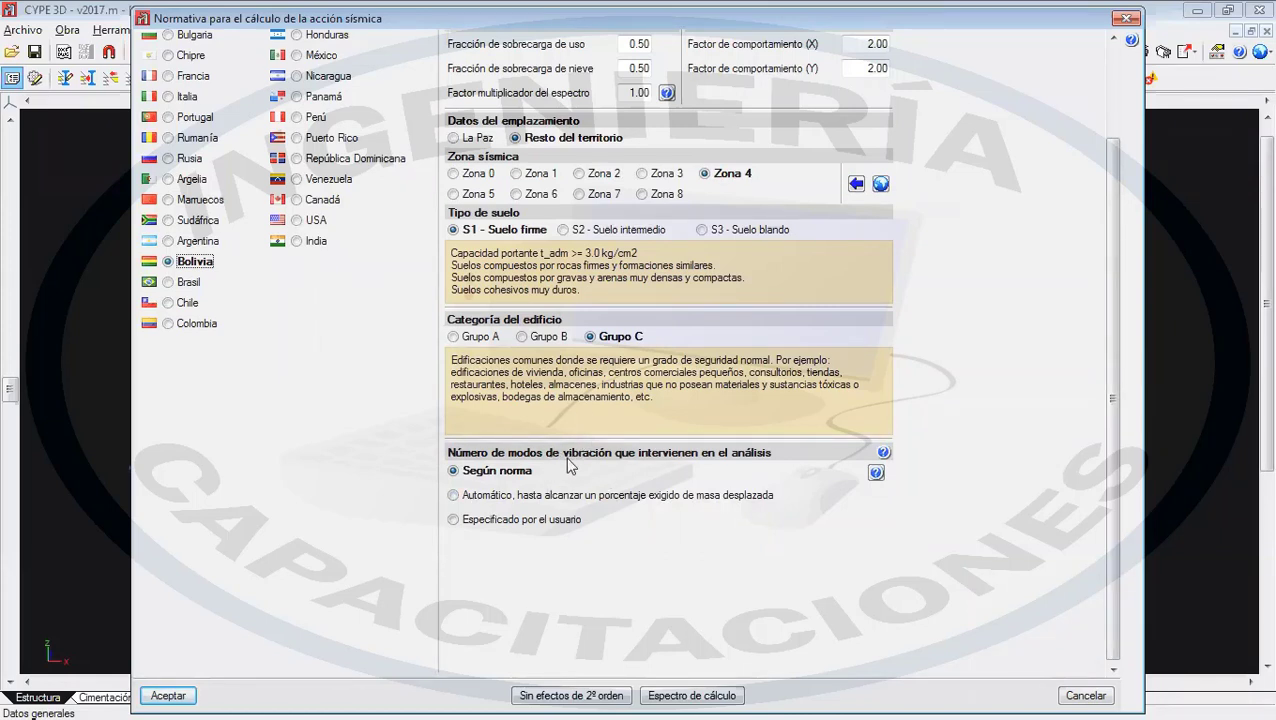
- Try the automatic 90 % displaced mass and user-specified 6 modes options for Bolivia, and restore the number of modes to Según norma
{"action": "left_click", "coordinate": [524, 497]}
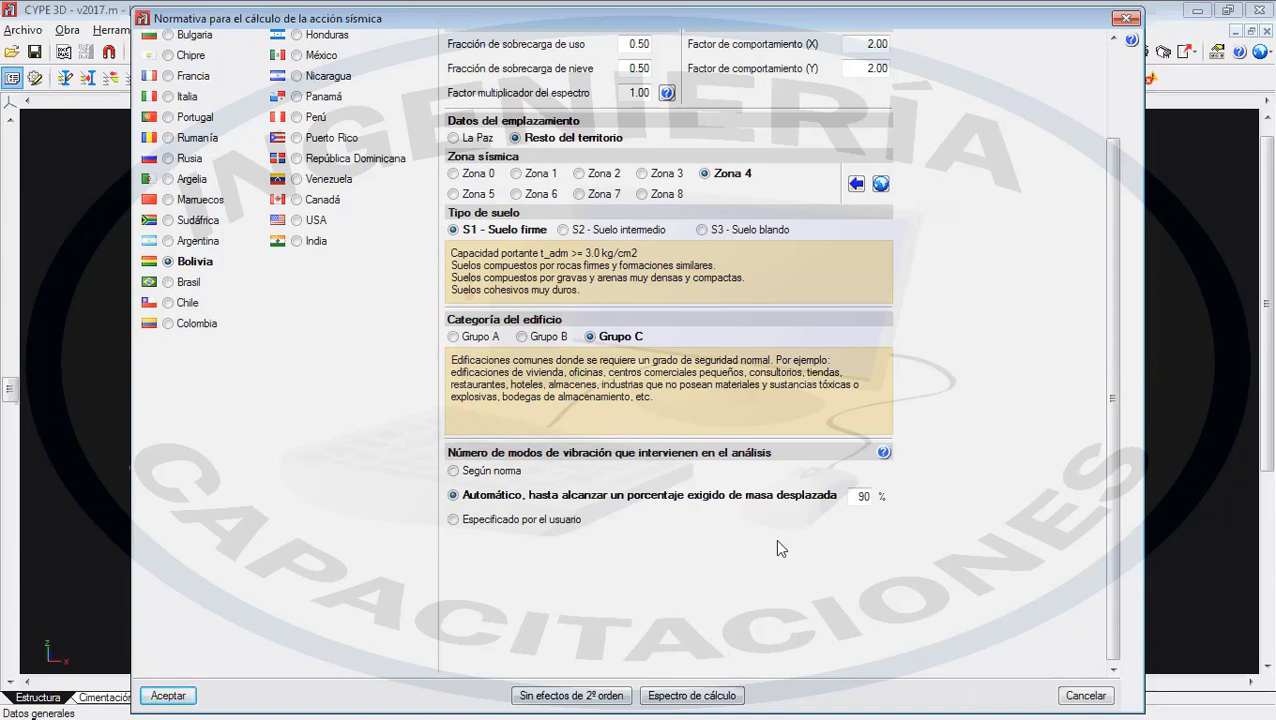
{"action": "left_click", "coordinate": [463, 519]}
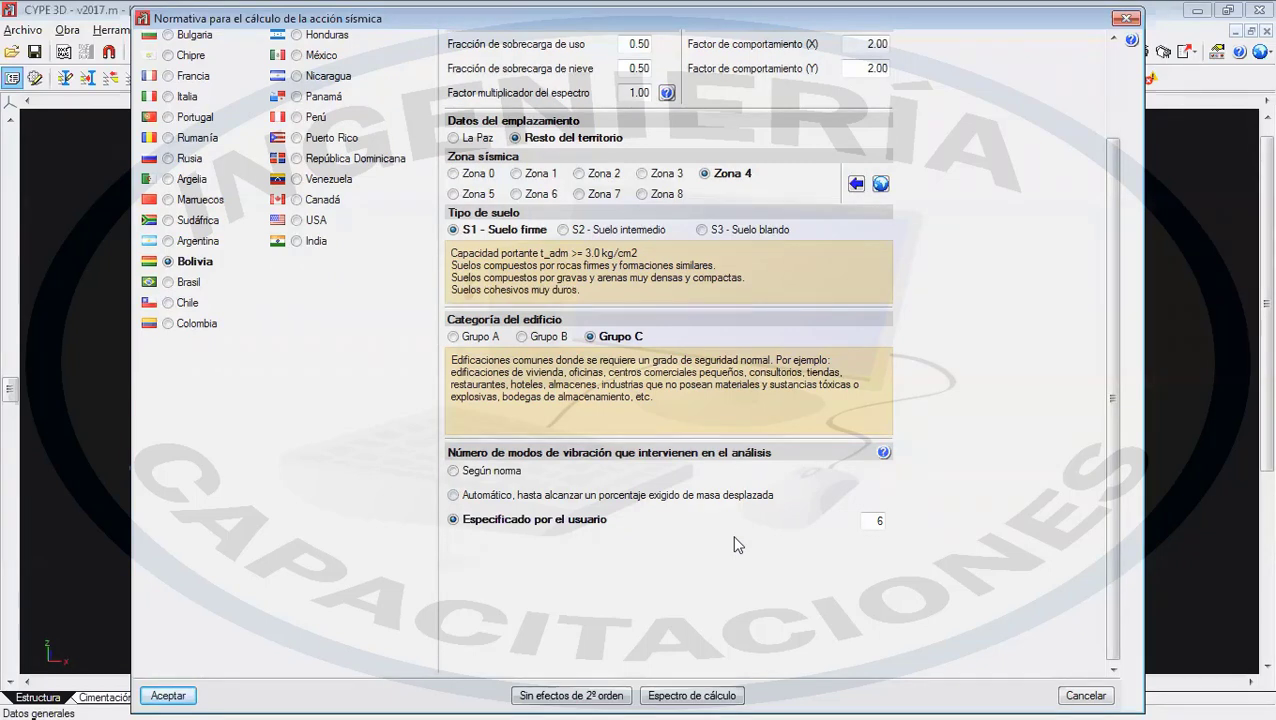
{"action": "left_click", "coordinate": [508, 476]}
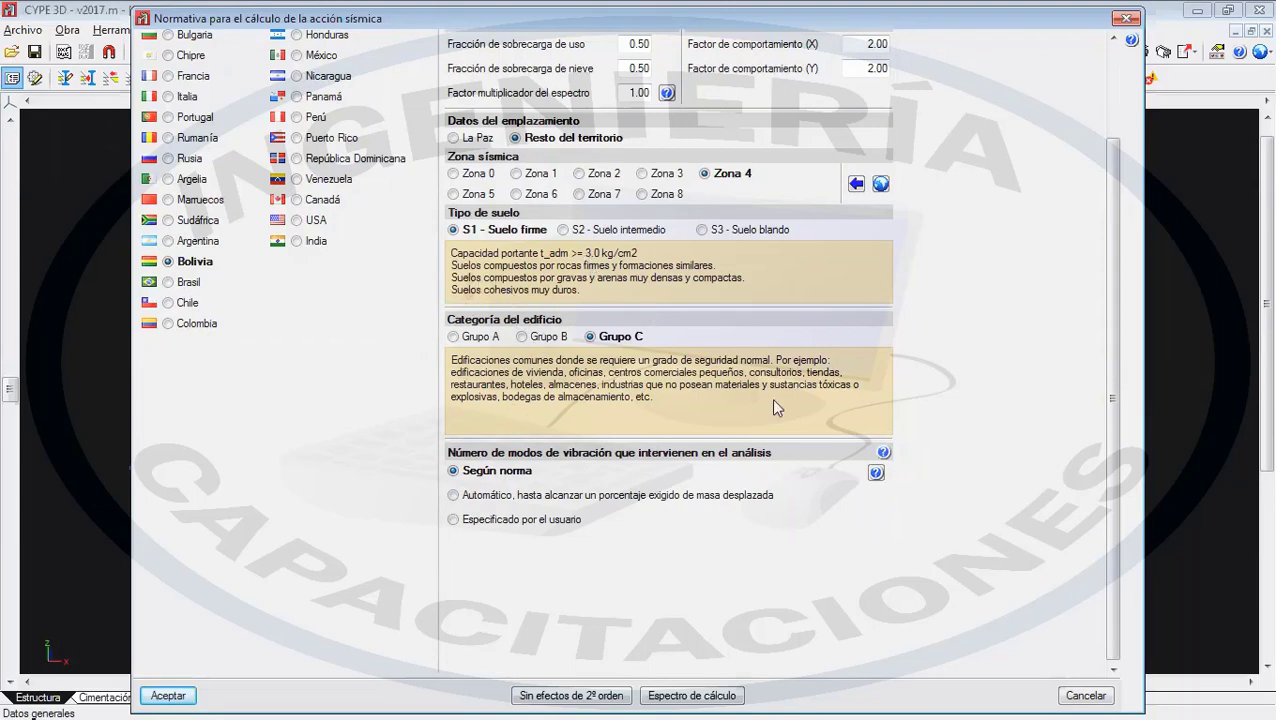
- Compare the vibration mode options of the Peruvian and Chilean seismic codes
{"action": "left_click", "coordinate": [297, 119]}
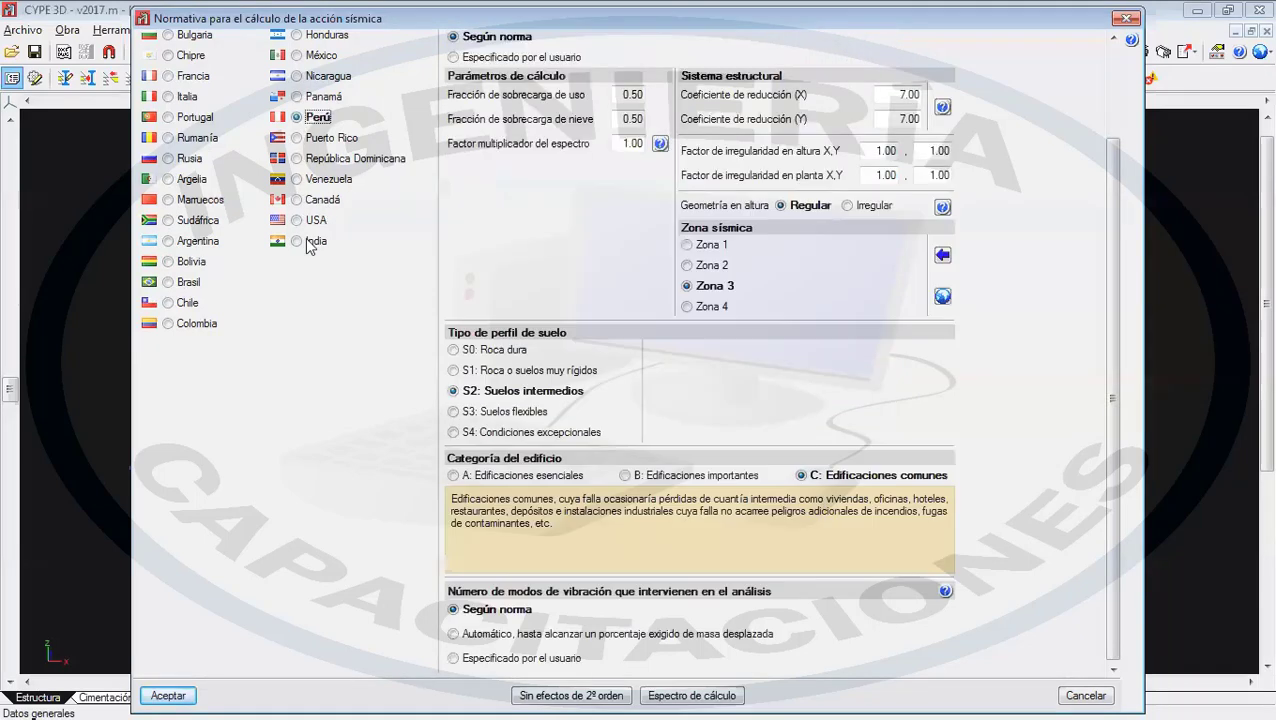
{"action": "left_click", "coordinate": [180, 305]}
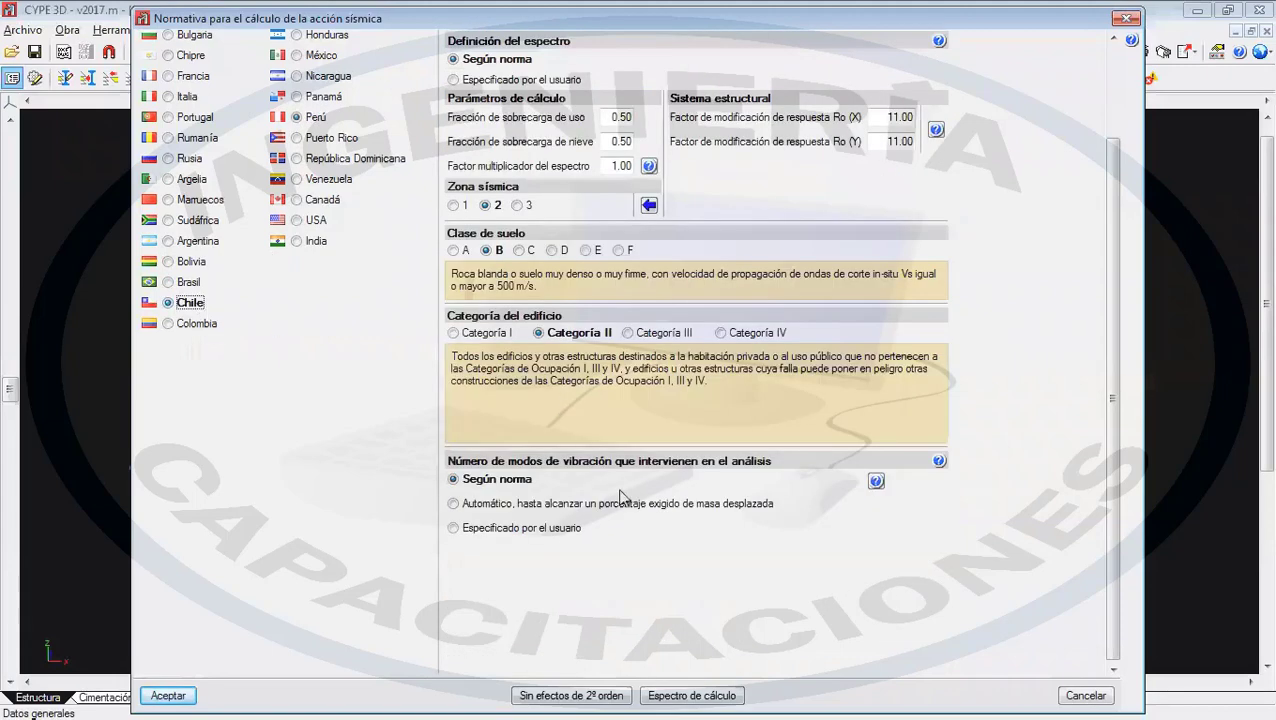
{"action": "left_click", "coordinate": [304, 118]}
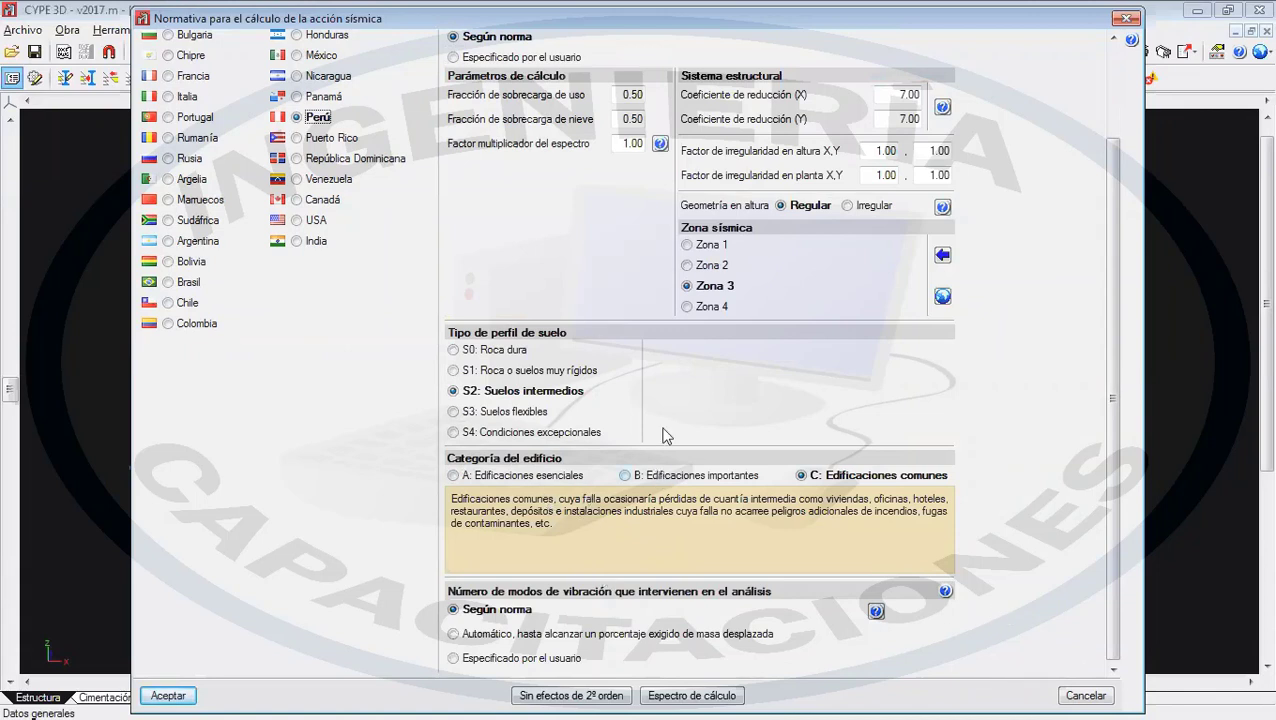
- Try the automatic 90 % displaced mass and user-specified 6 modes options for Perú, and view the second-order effects settings
{"action": "left_click", "coordinate": [598, 638]}
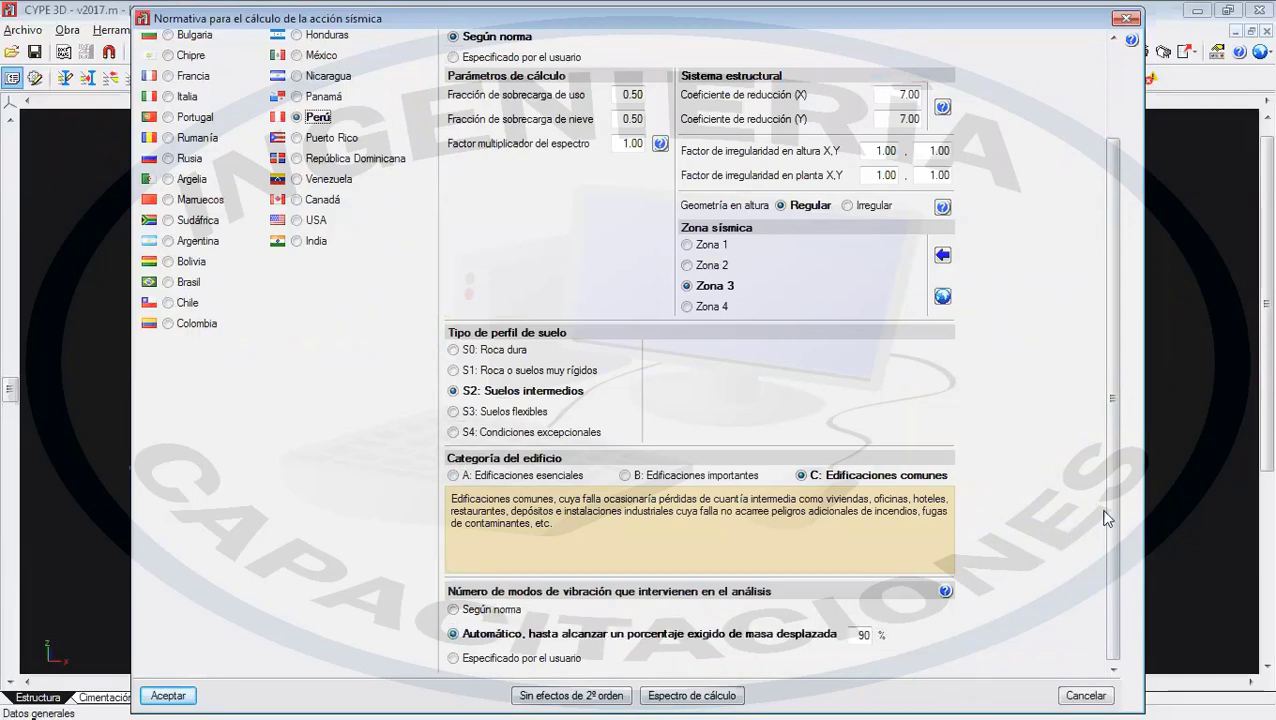
{"action": "mouse_move", "coordinate": [1112, 525]}
{"action": "left_mouse_down"}
{"action": "mouse_move", "coordinate": [1122, 374]}
{"action": "mouse_move", "coordinate": [1112, 500]}
{"action": "left_mouse_up"}
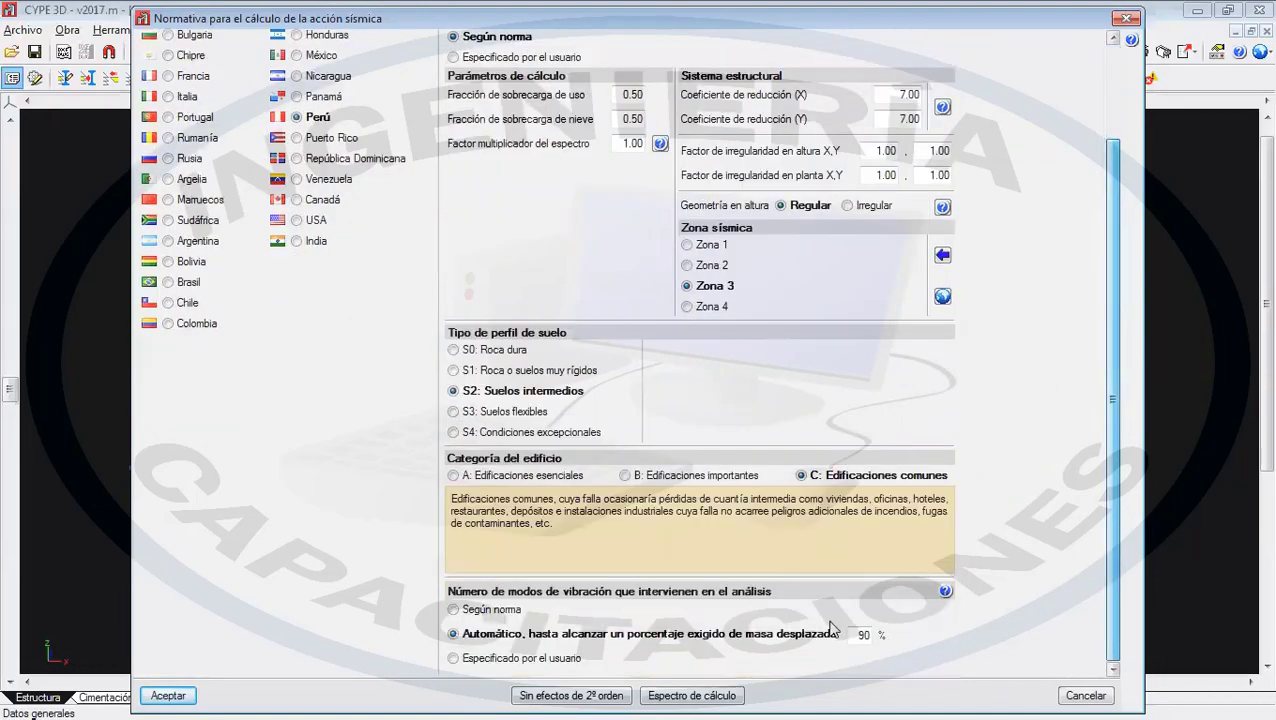
{"action": "left_click", "coordinate": [515, 661]}
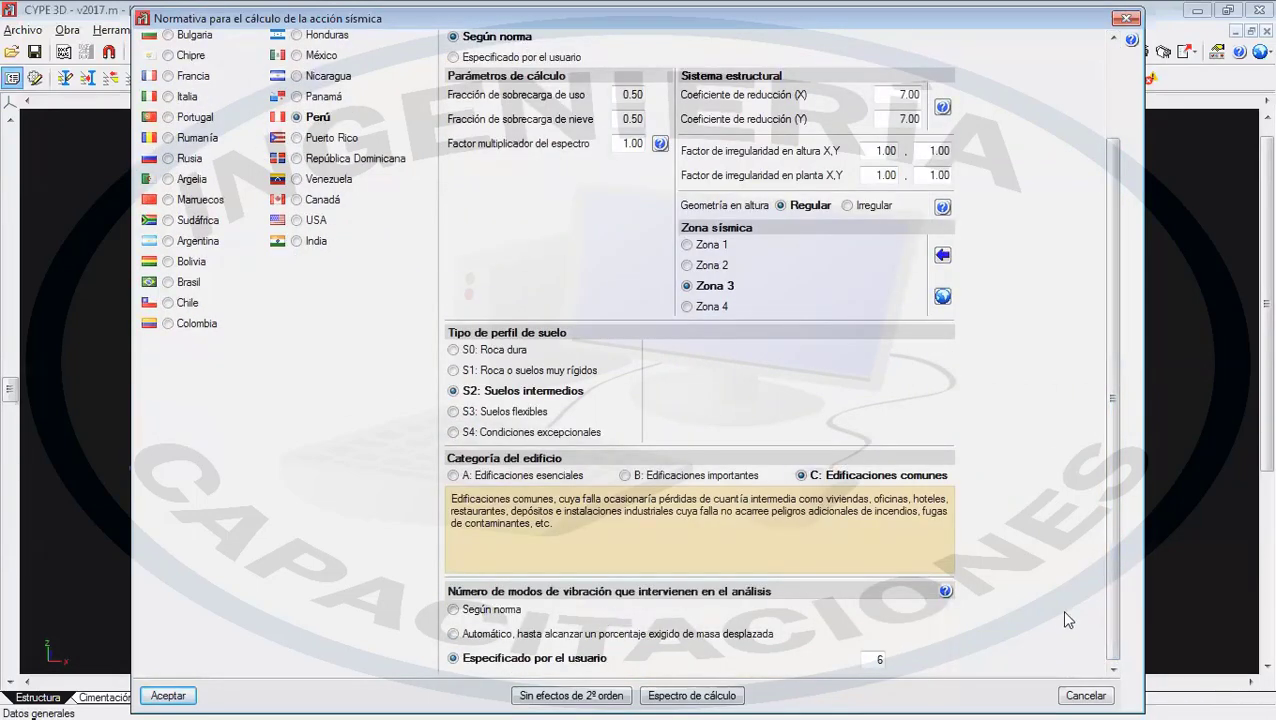
{"action": "left_click", "coordinate": [585, 695]}
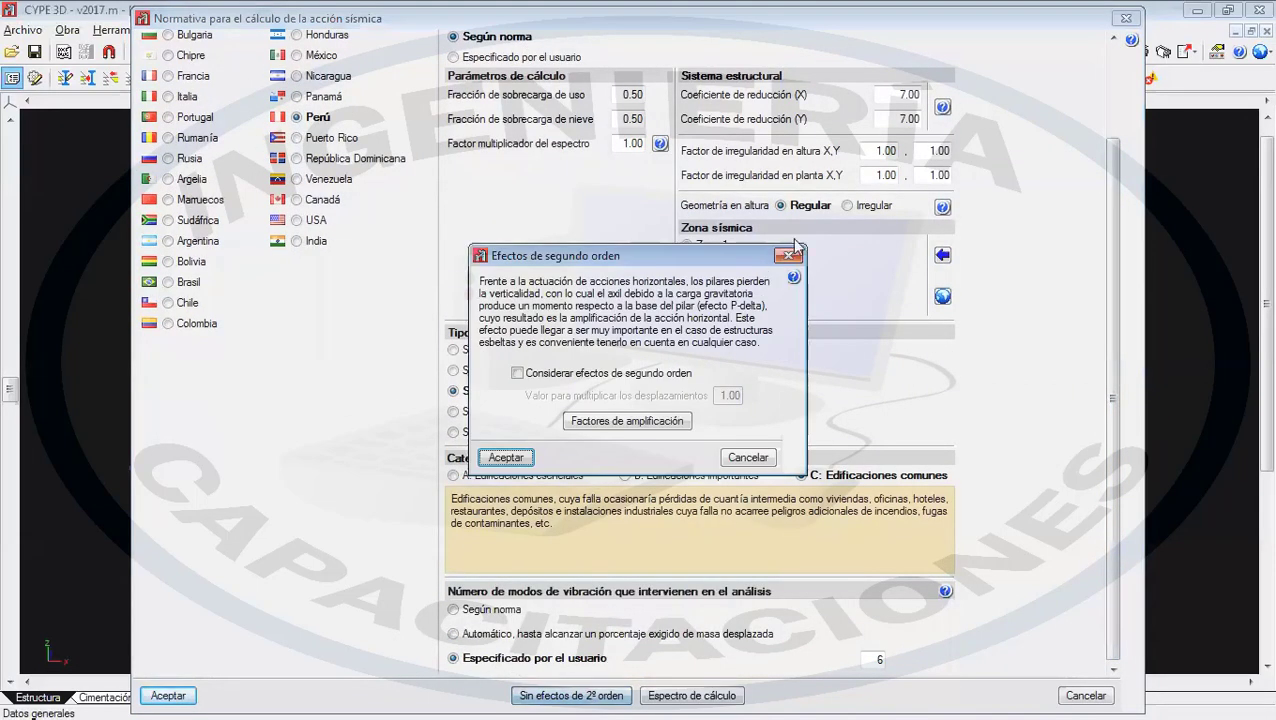
{"action": "left_click", "coordinate": [786, 257]}
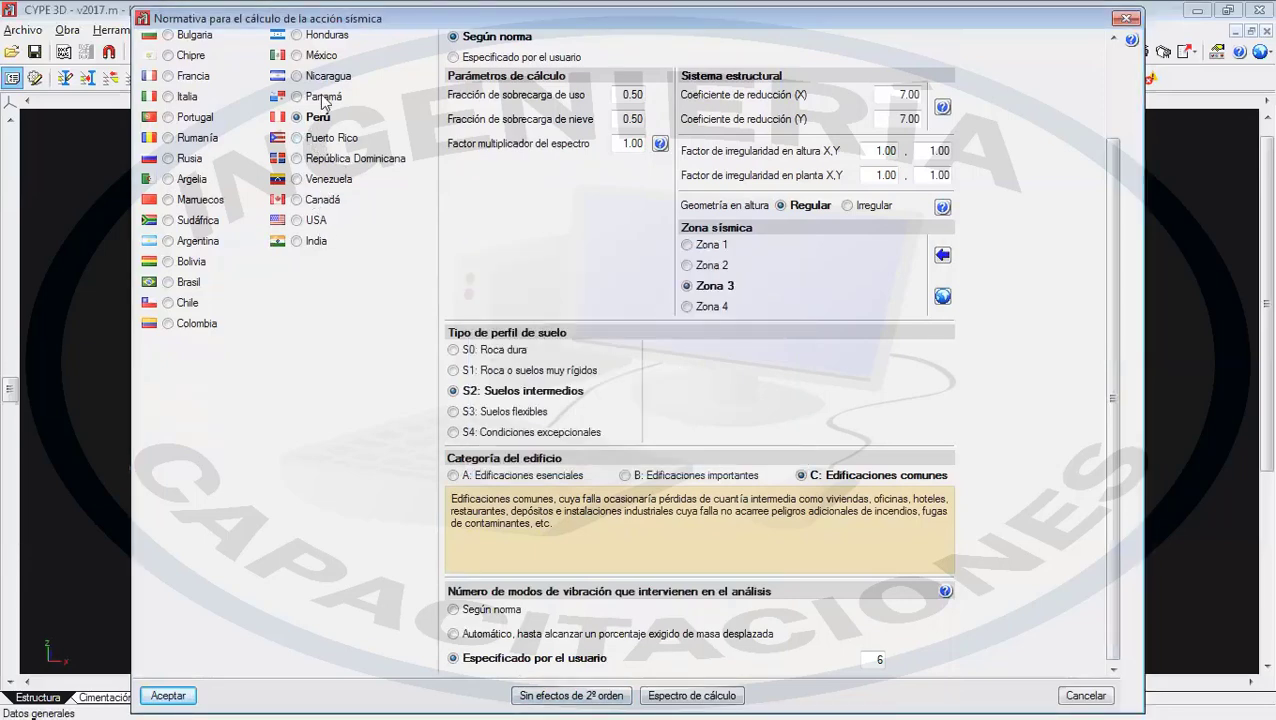
- Switch Perú's seismic code to Norma Técnica E.030 (2003) and review its parameters
{"action": "scroll", "coordinate": [354, 153], "scroll_direction": "up", "scroll_amount": 2}
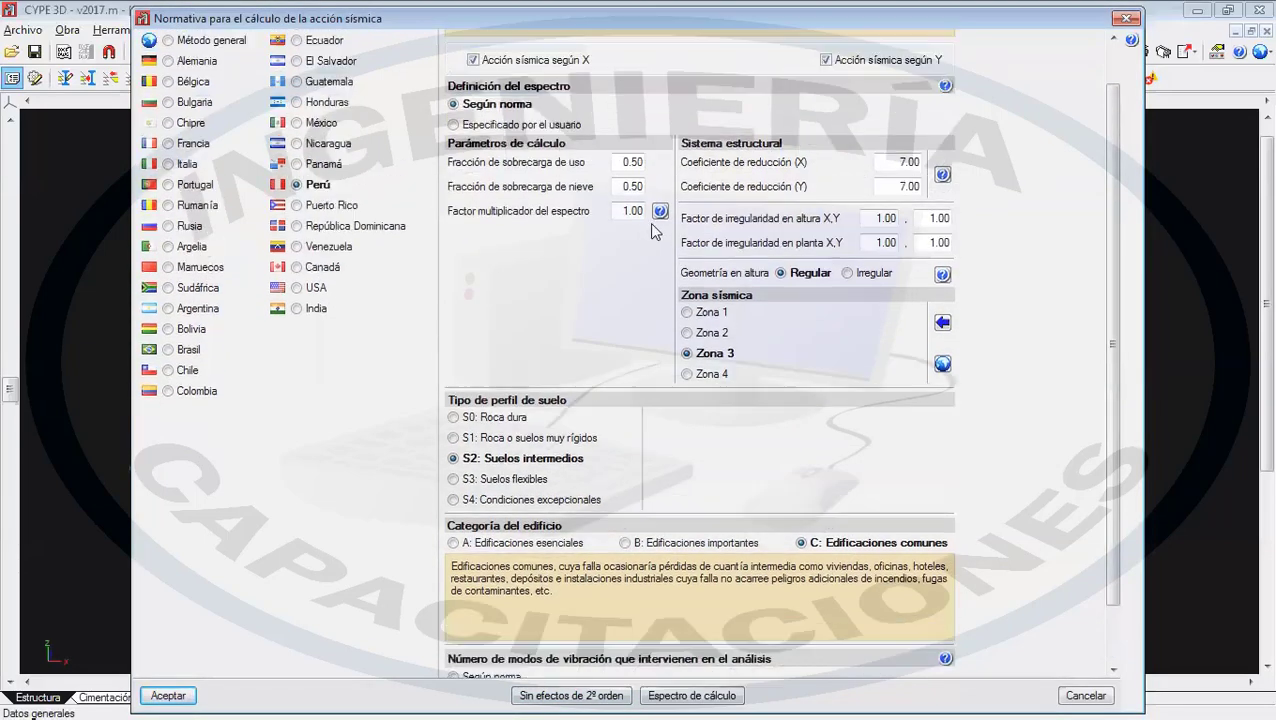
{"action": "left_click", "coordinate": [540, 44]}
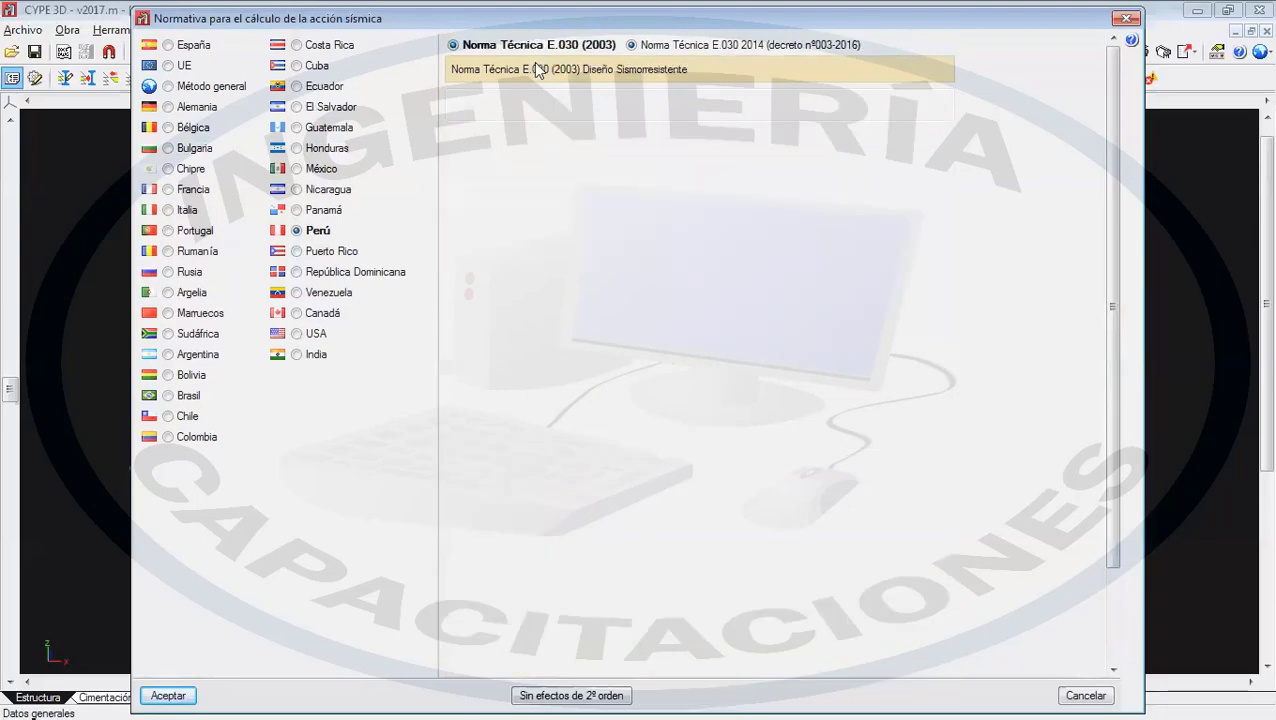
{"action": "scroll", "coordinate": [637, 349], "scroll_direction": "down", "scroll_amount": 4}
{"action": "scroll", "coordinate": [626, 390], "scroll_direction": "up", "scroll_amount": 3}
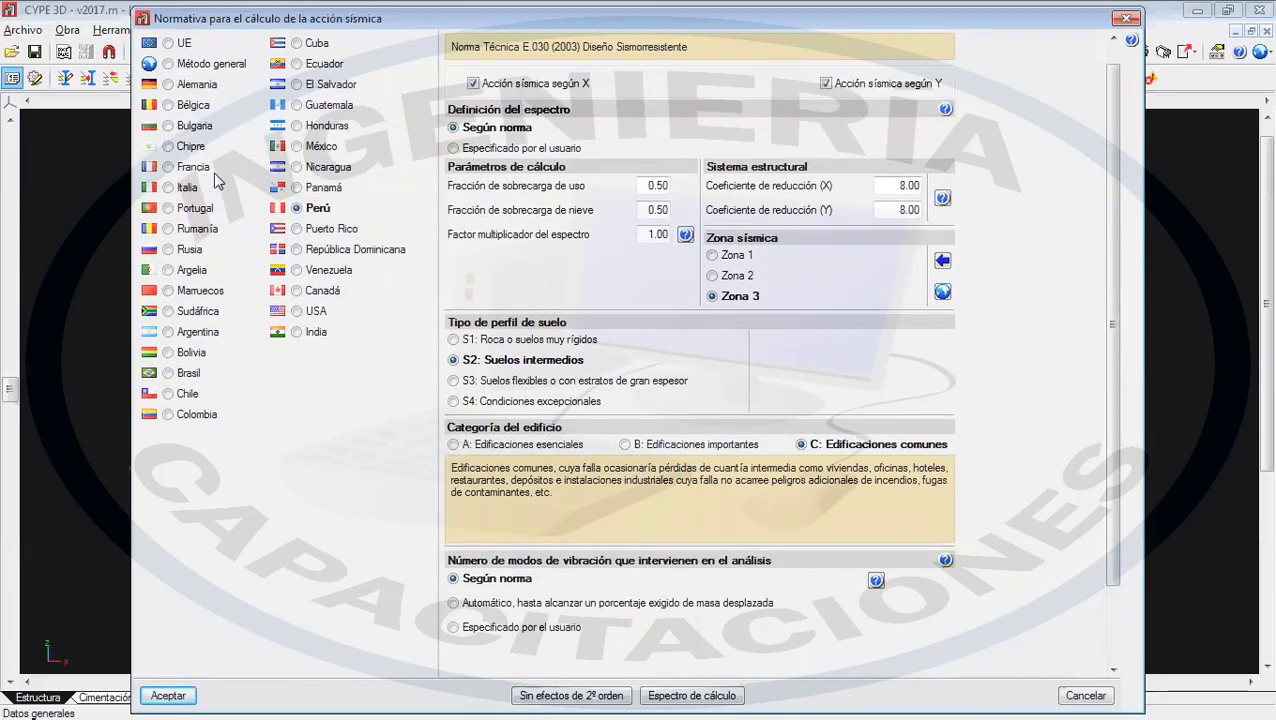
- Review the site, building category and vibration mode parameters of the Honduran, Argentine and Chilean seismic codes
{"action": "left_click", "coordinate": [328, 126]}
{"action": "scroll", "coordinate": [758, 405], "scroll_direction": "down", "scroll_amount": 3}
{"action": "scroll", "coordinate": [739, 426], "scroll_direction": "up", "scroll_amount": 5}
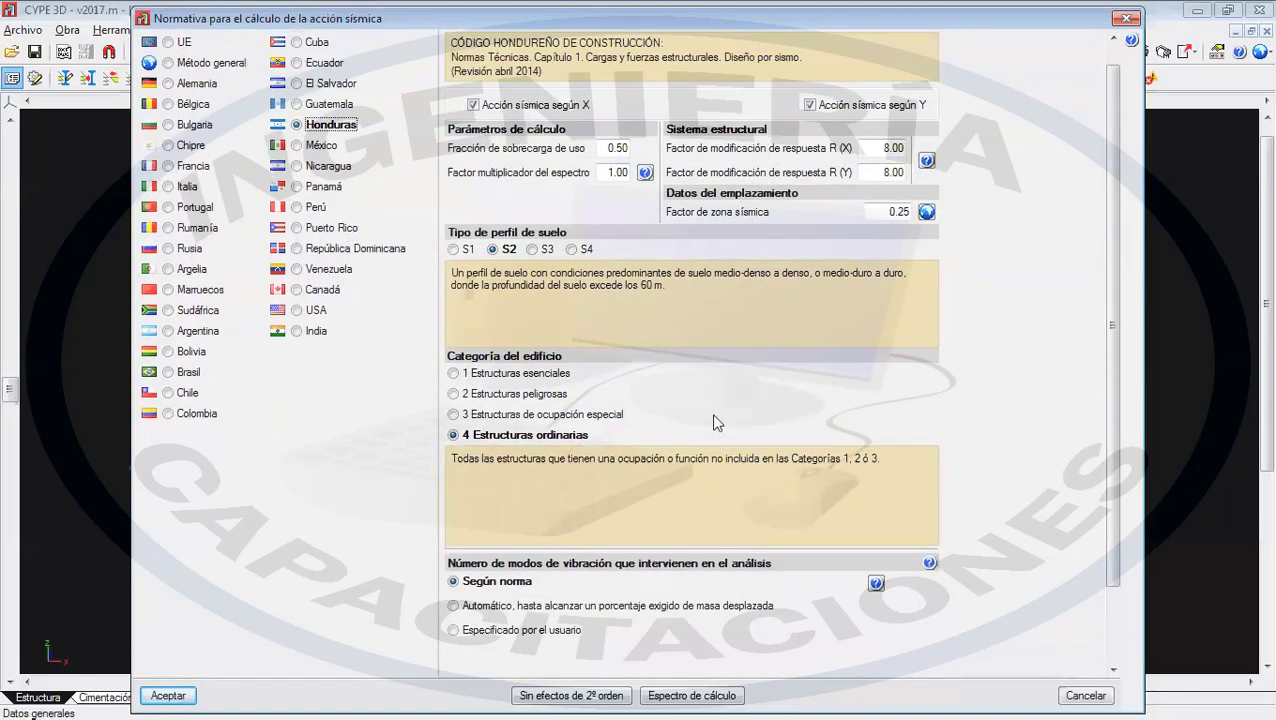
{"action": "left_click", "coordinate": [197, 355]}
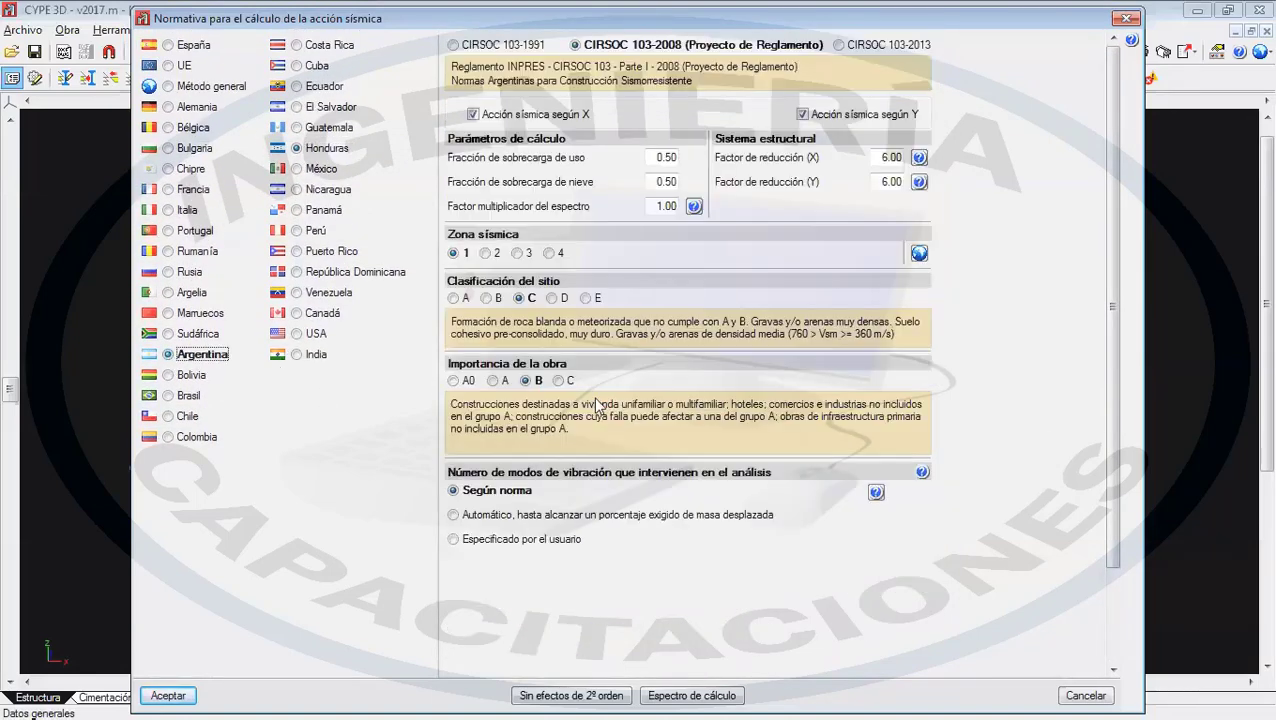
{"action": "scroll", "coordinate": [621, 429], "scroll_direction": "down", "scroll_amount": 2}
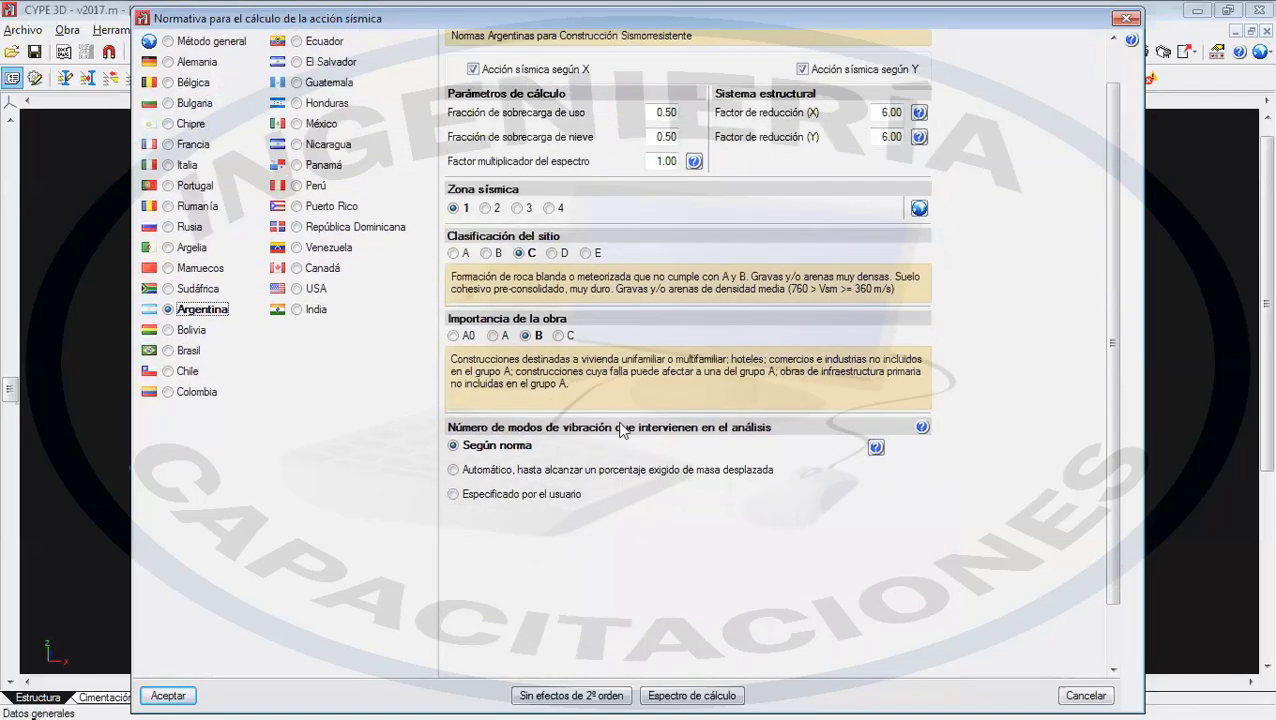
{"action": "left_click", "coordinate": [190, 371]}
{"action": "scroll", "coordinate": [678, 467], "scroll_direction": "up", "scroll_amount": 1}
{"action": "scroll", "coordinate": [680, 464], "scroll_direction": "down", "scroll_amount": 2}
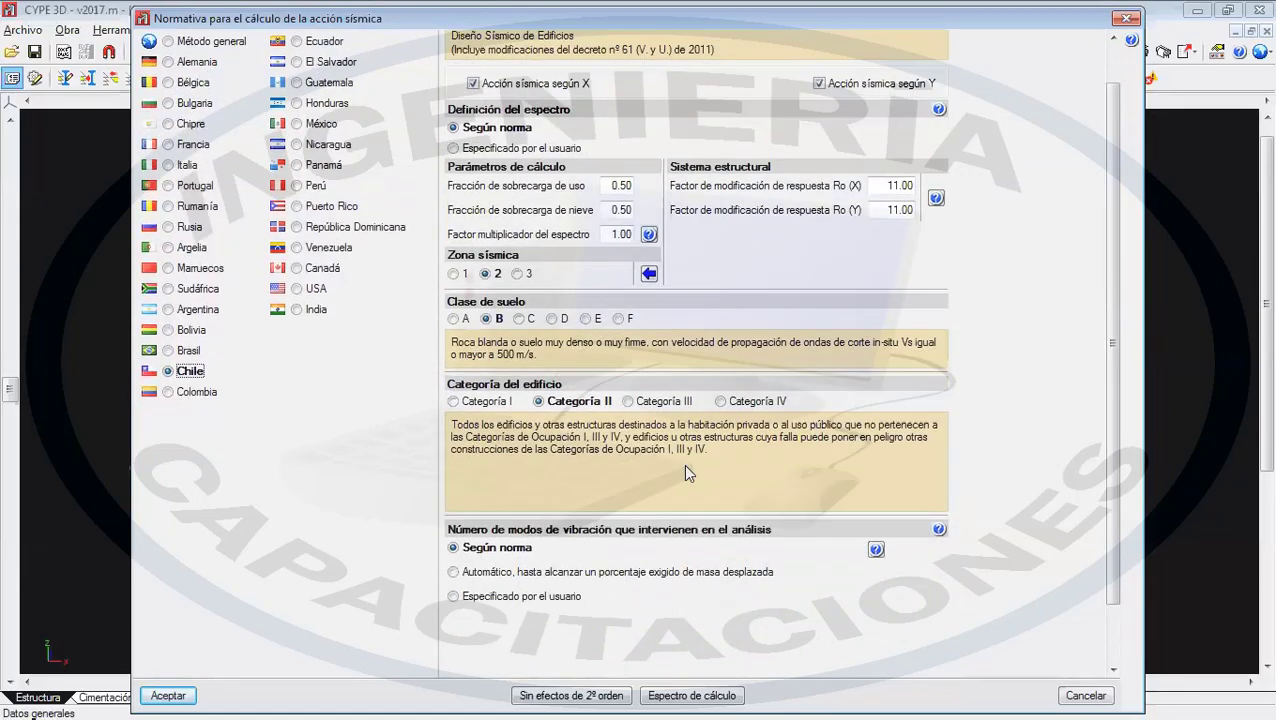
{"action": "scroll", "coordinate": [680, 464], "scroll_direction": "up", "scroll_amount": 2}
{"action": "scroll", "coordinate": [678, 467], "scroll_direction": "down", "scroll_amount": 2}
{"action": "scroll", "coordinate": [678, 467], "scroll_direction": "up", "scroll_amount": 2}
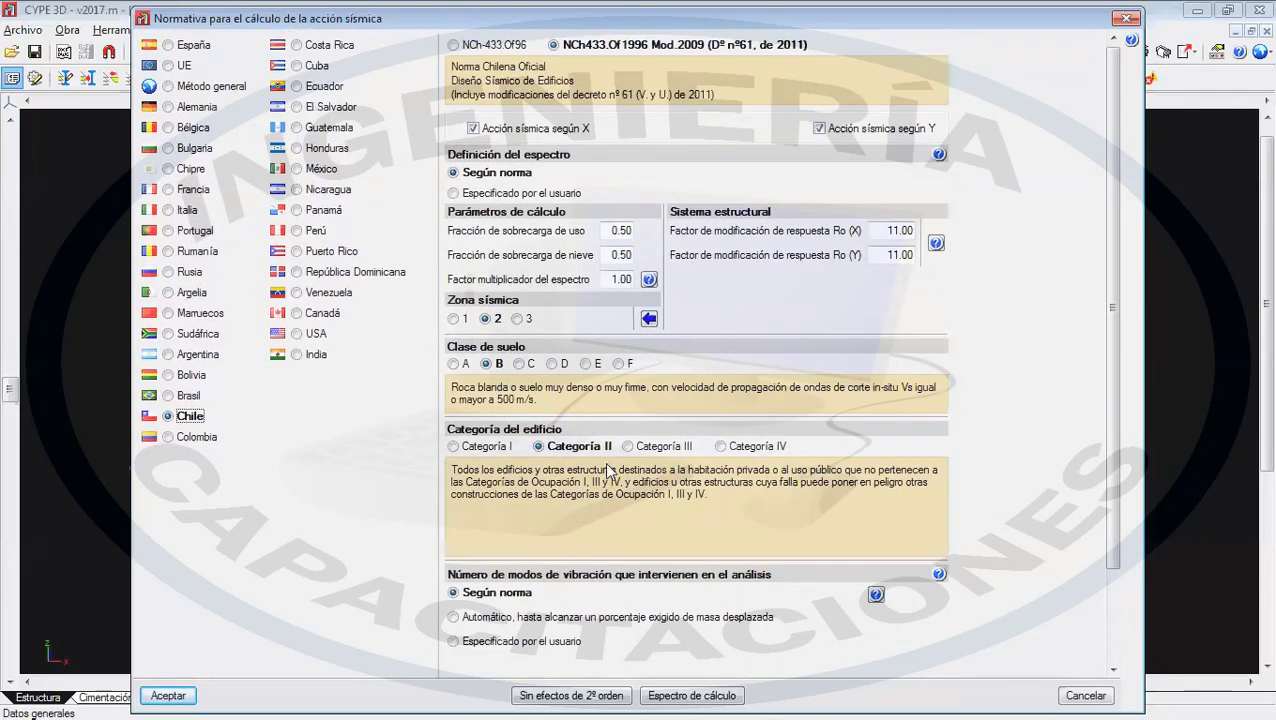
- Compare the seismic parameters of Argentina's CIRSOC 103-2008, Bolivia's NBDS-2006 and Perú's E.030 (2003) codes
{"action": "left_click", "coordinate": [196, 356]}
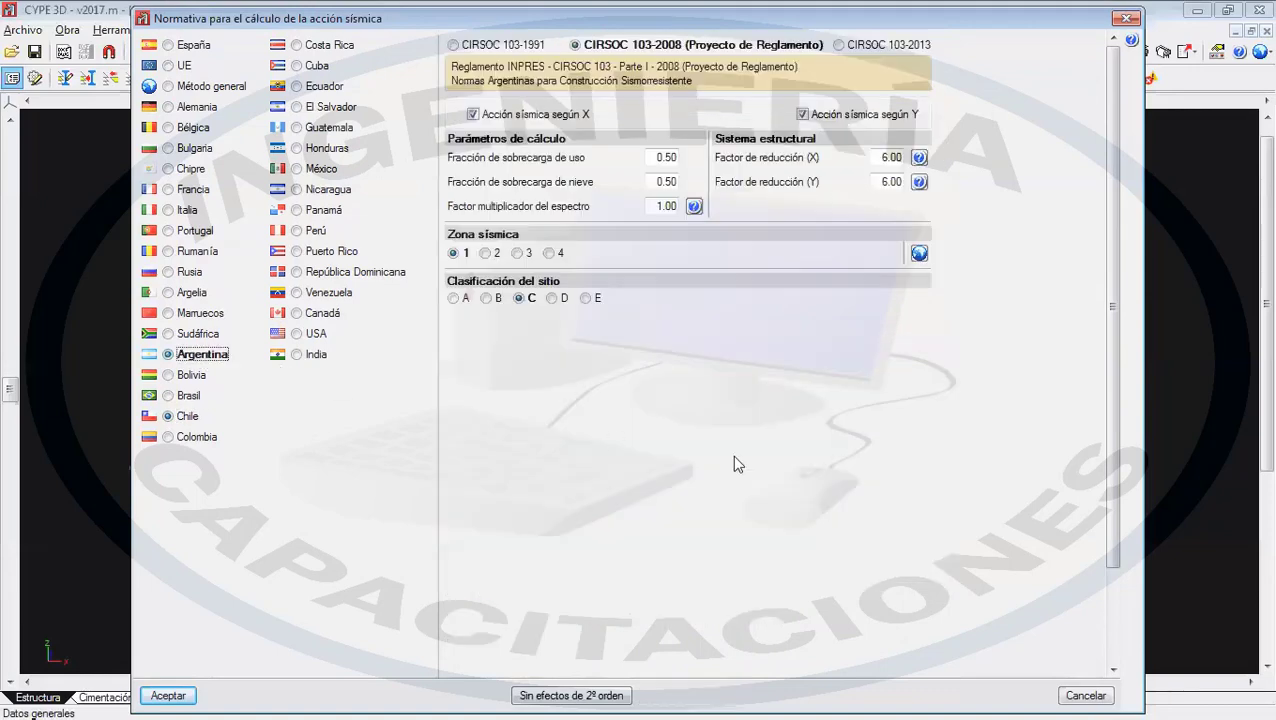
{"action": "left_click", "coordinate": [190, 375]}
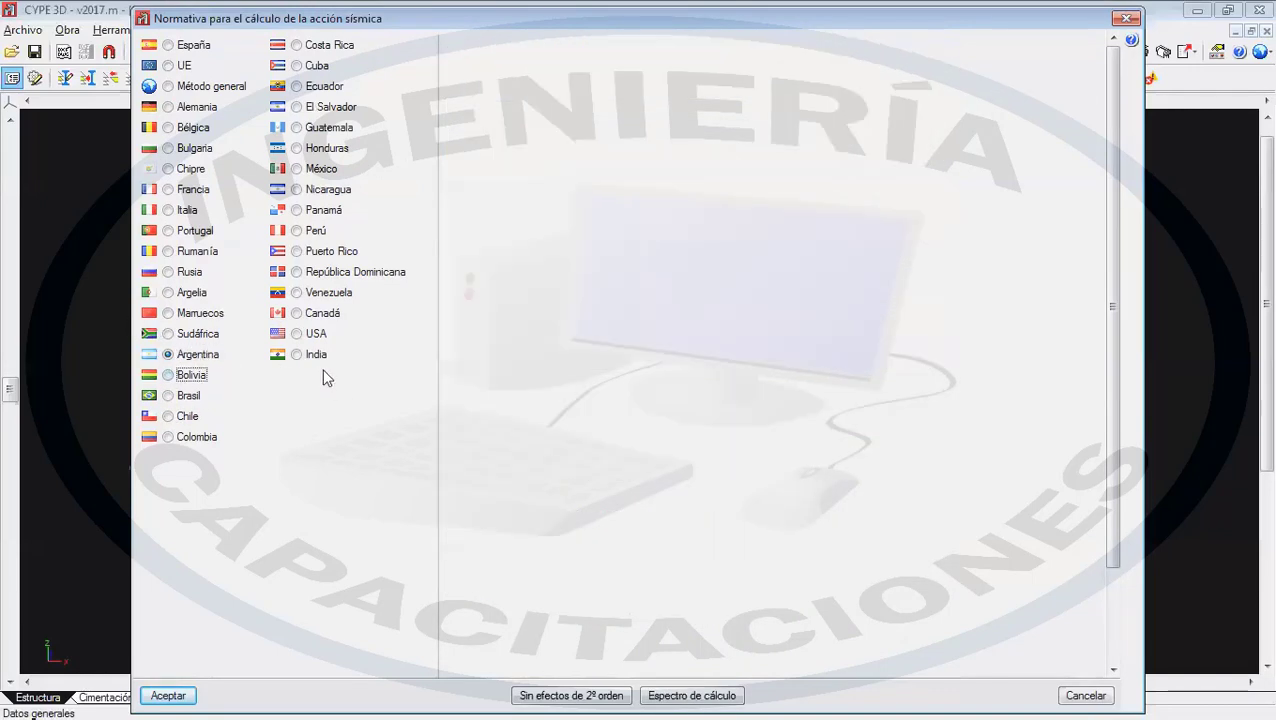
{"action": "scroll", "coordinate": [575, 432], "scroll_direction": "down", "scroll_amount": 2}
{"action": "scroll", "coordinate": [621, 470], "scroll_direction": "down", "scroll_amount": 1}
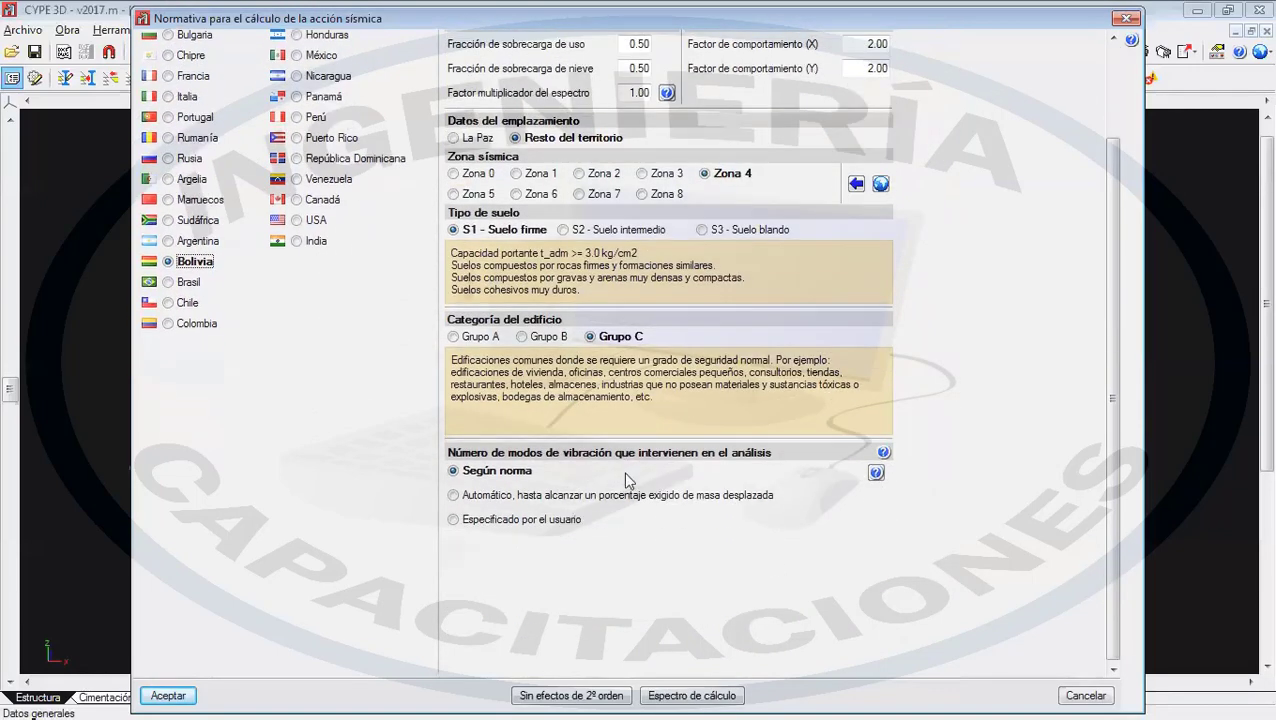
{"action": "scroll", "coordinate": [628, 480], "scroll_direction": "up", "scroll_amount": 4}
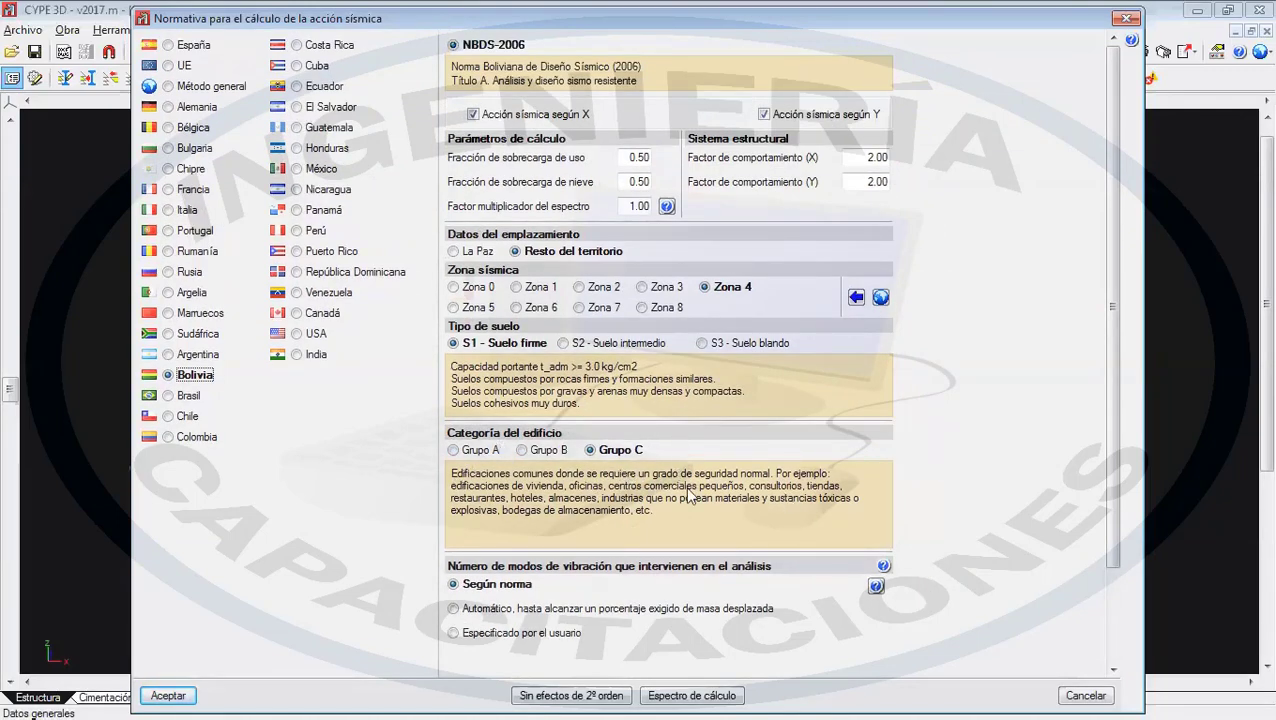
{"action": "left_click", "coordinate": [296, 231]}
{"action": "scroll", "coordinate": [735, 460], "scroll_direction": "down", "scroll_amount": 3}
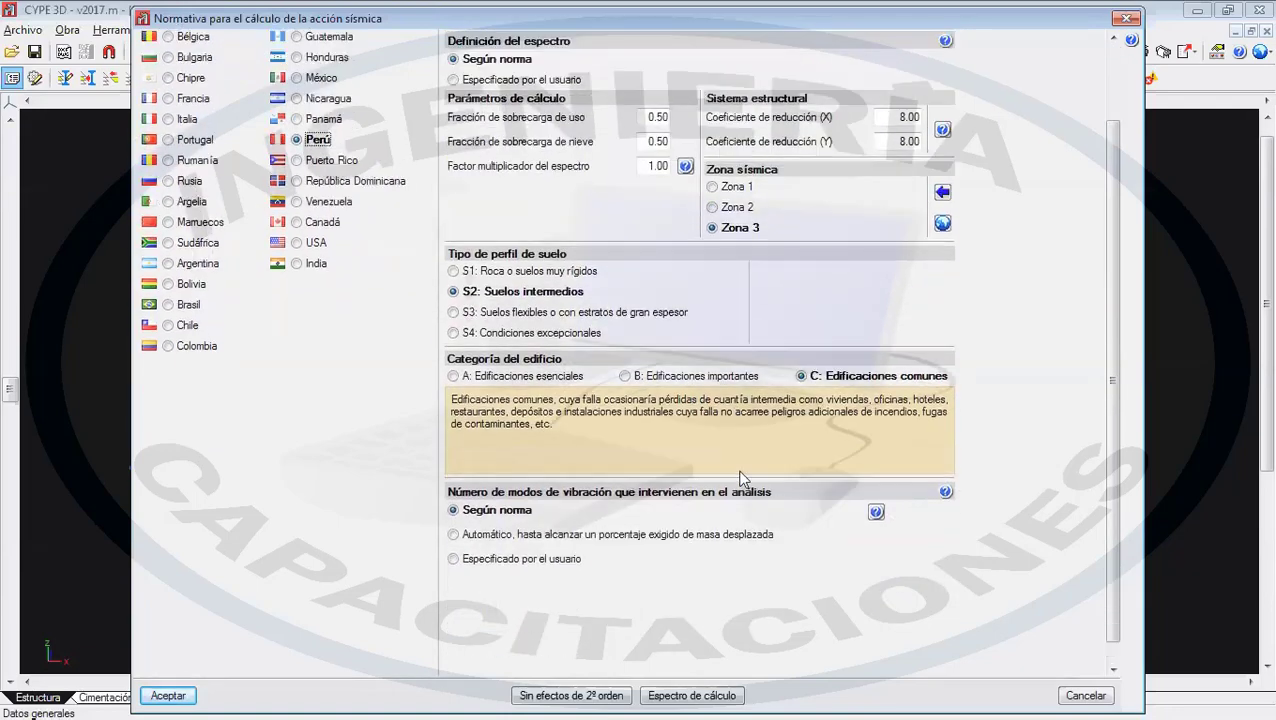
{"action": "scroll", "coordinate": [651, 530], "scroll_direction": "up", "scroll_amount": 3}
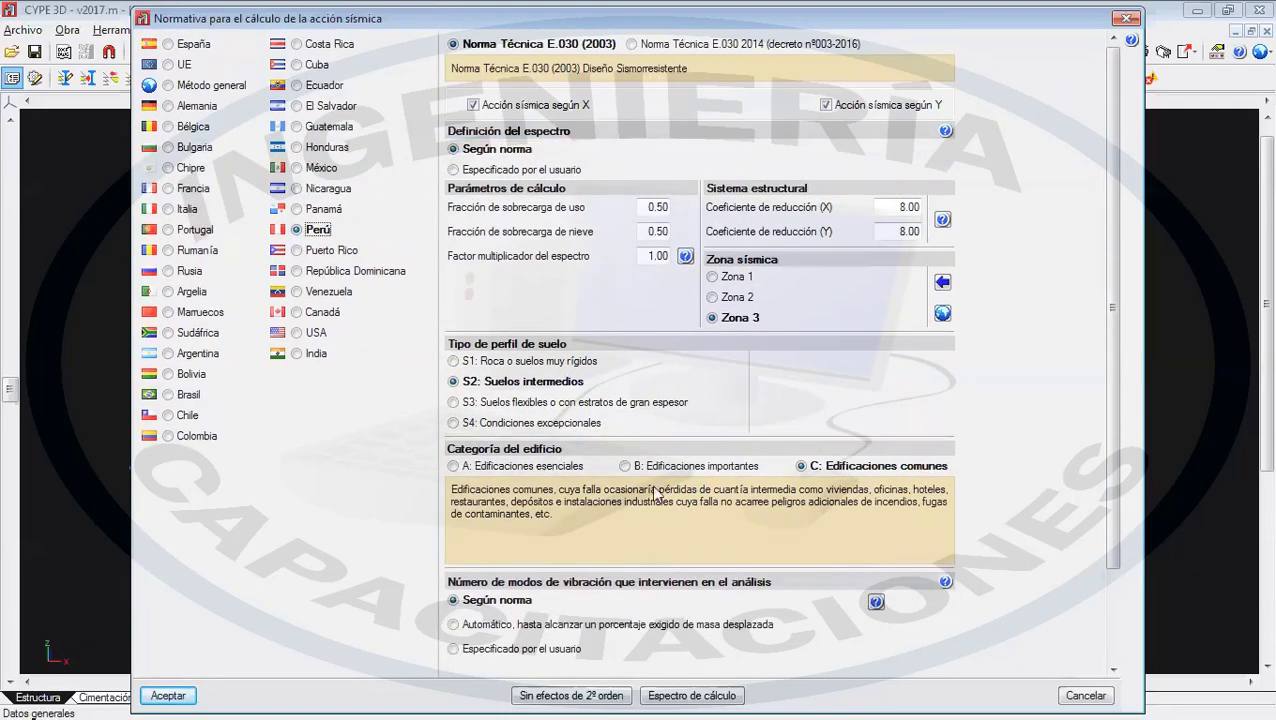
- Select Bolivia's NBDS-2006 code and try the option to consider second-order effects, discarding the change
{"action": "left_click", "coordinate": [195, 374]}
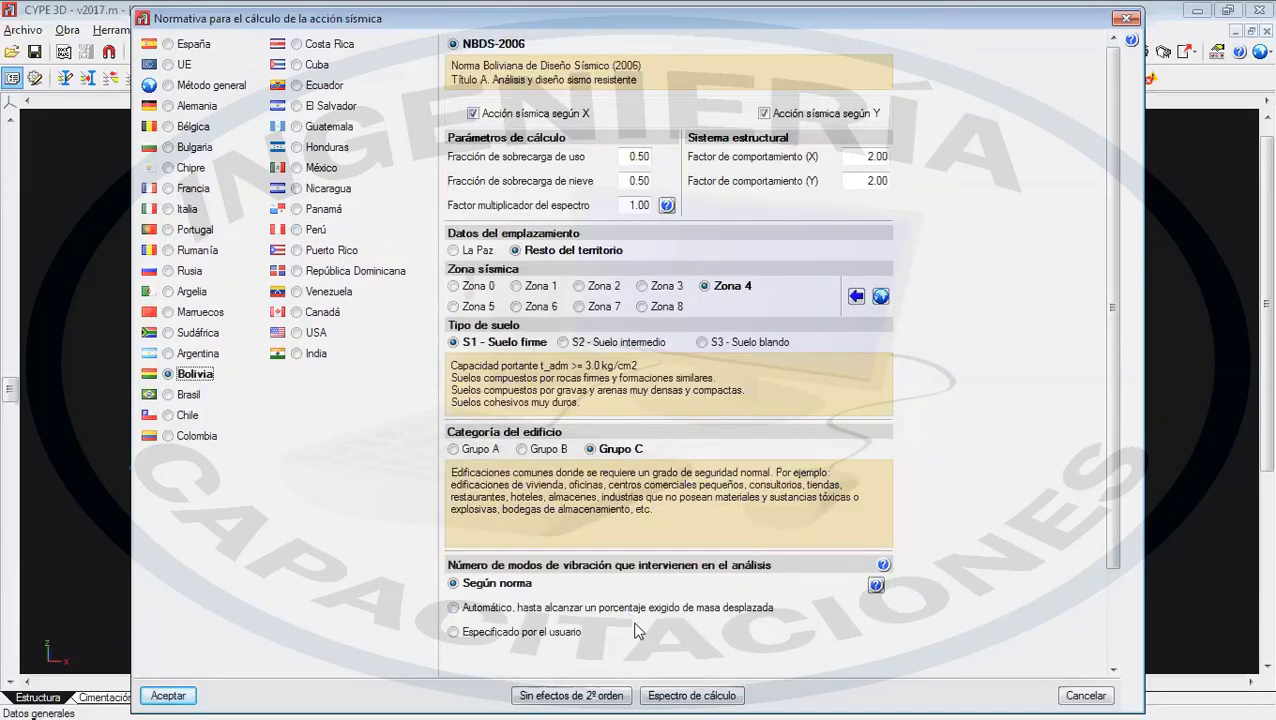
{"action": "scroll", "coordinate": [638, 630], "scroll_direction": "down", "scroll_amount": 1}
{"action": "left_click", "coordinate": [584, 693]}
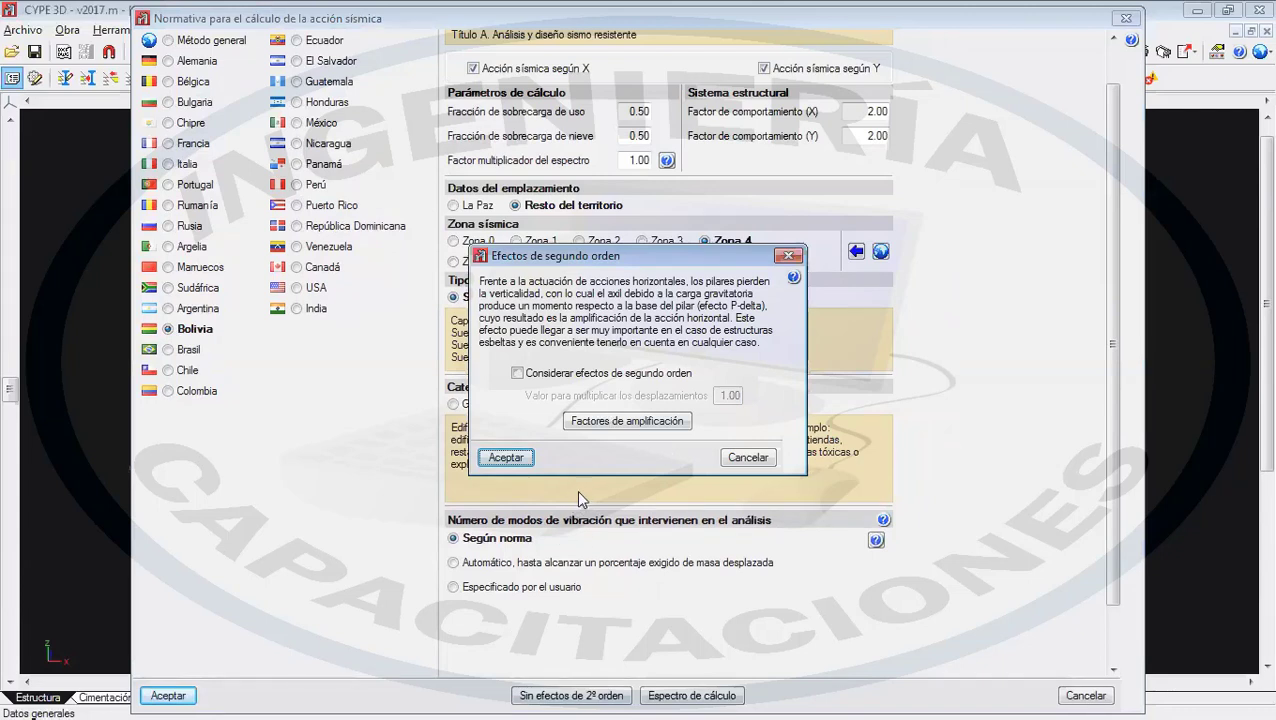
{"action": "left_click", "coordinate": [561, 376]}
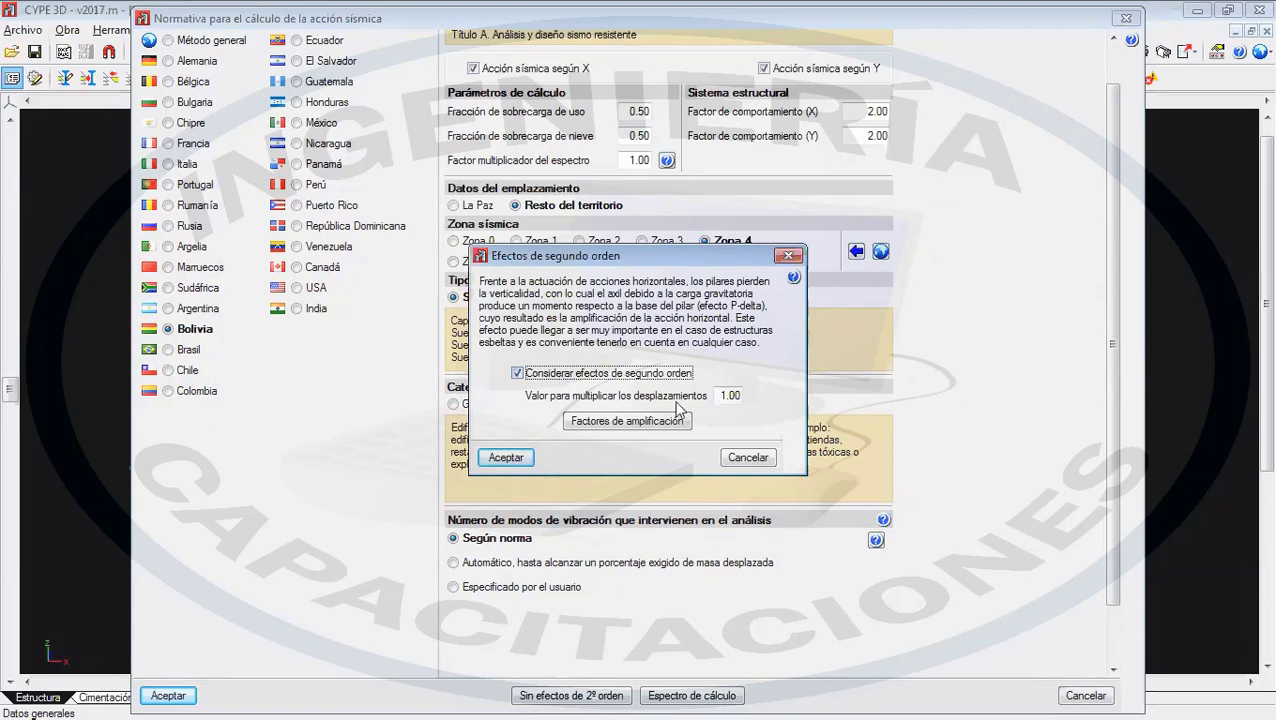
{"action": "left_click", "coordinate": [552, 382]}
{"action": "left_click", "coordinate": [748, 458]}
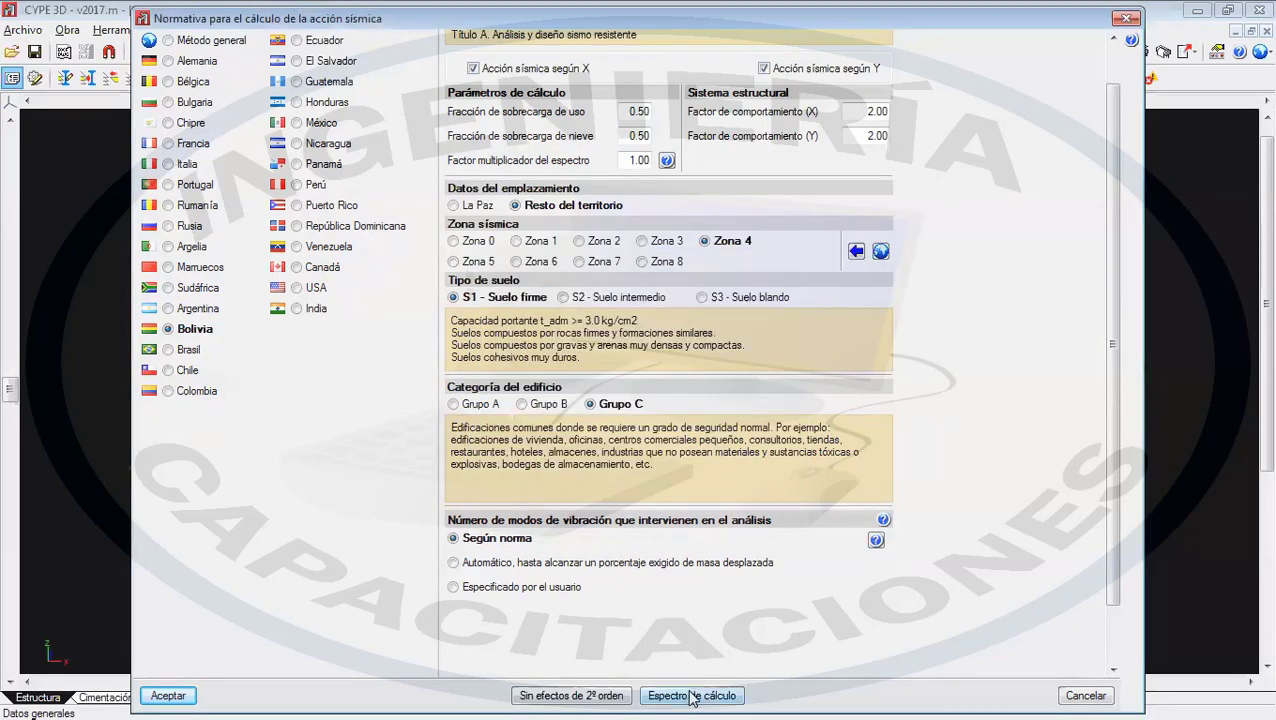
- Examine the calculation spectrum curve of the Bolivian code, including its amplification coefficient and period axes, and close the graph
{"action": "left_click", "coordinate": [692, 696]}
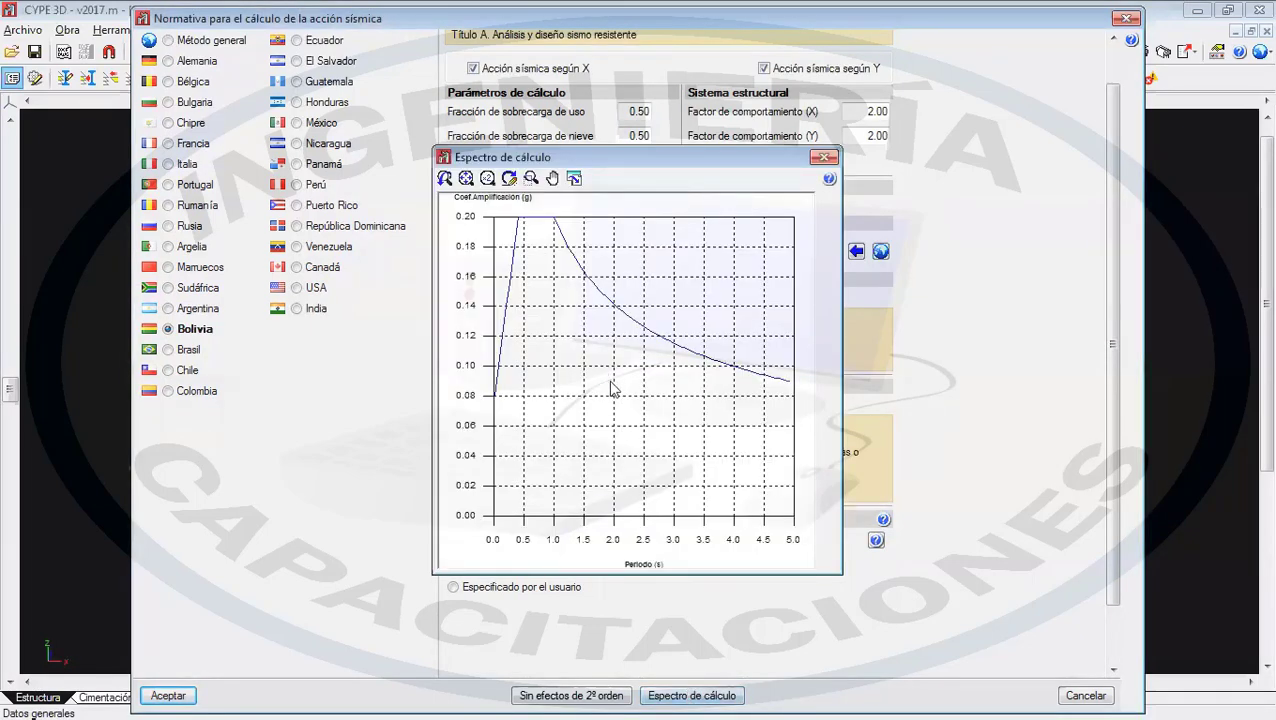
{"action": "scroll", "coordinate": [685, 385], "scroll_direction": "up", "scroll_amount": 3}
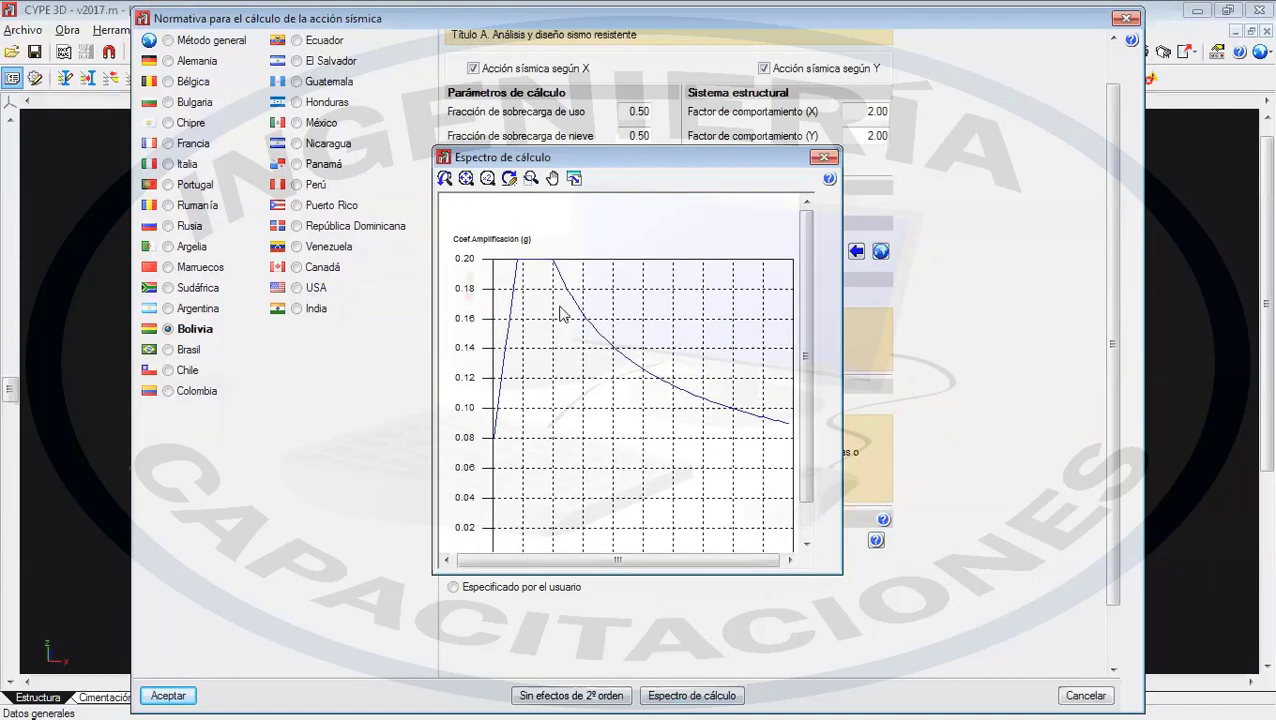
{"action": "scroll", "coordinate": [561, 314], "scroll_direction": "up", "scroll_amount": 3}
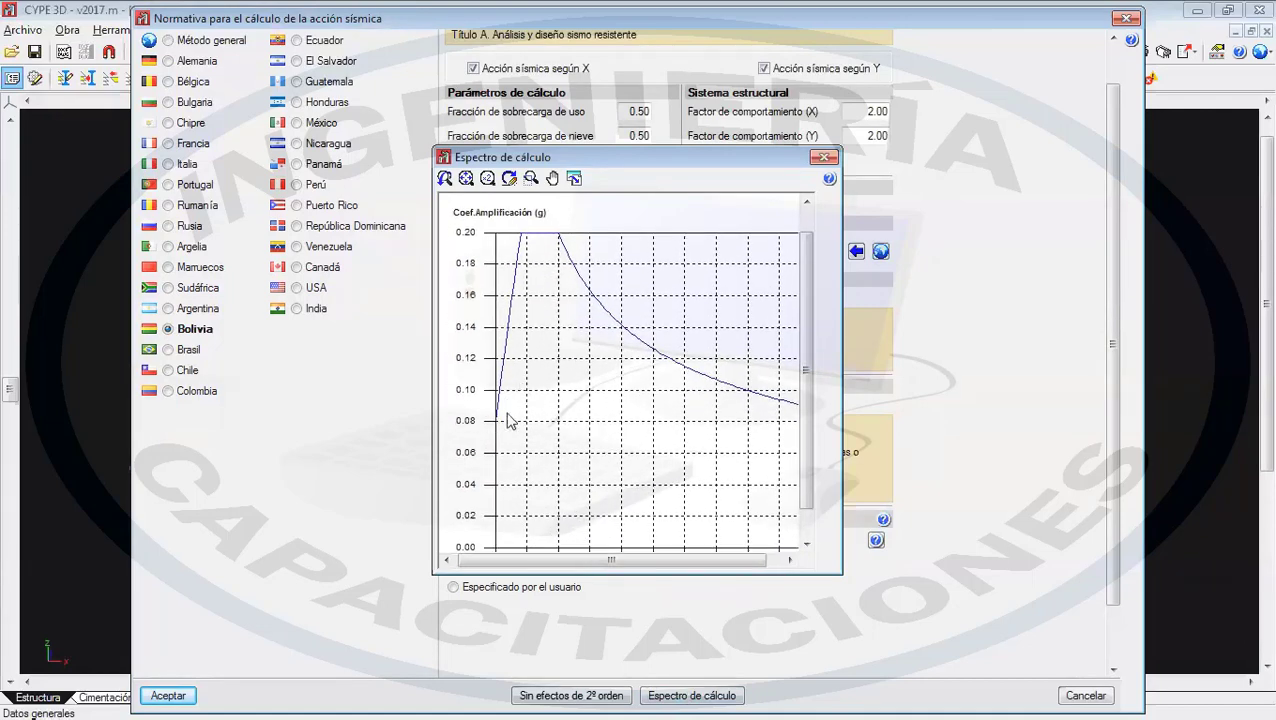
{"action": "middle_click_drag", "start_coordinate": [543, 416], "coordinate": [532, 462]}
{"action": "middle_click_drag", "start_coordinate": [520, 362], "coordinate": [592, 402]}
{"action": "scroll", "coordinate": [666, 402], "scroll_direction": "down", "scroll_amount": 3}
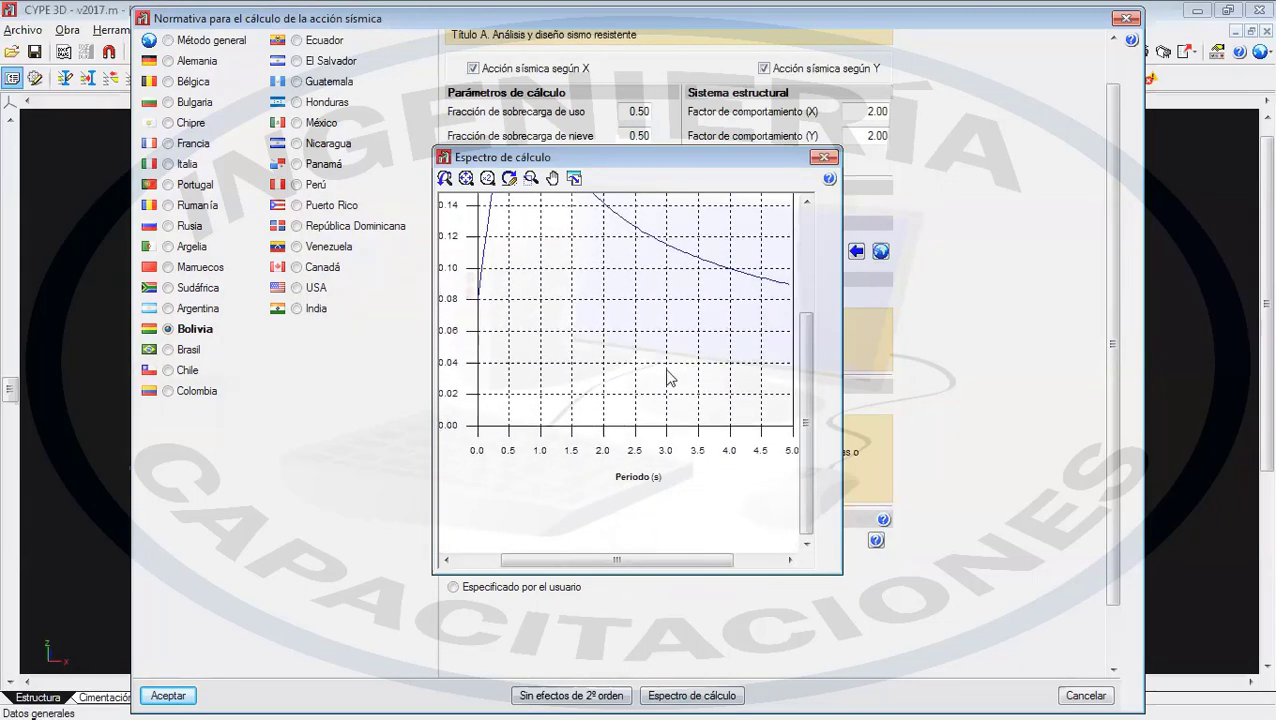
{"action": "scroll", "coordinate": [584, 472], "scroll_direction": "up", "scroll_amount": 5}
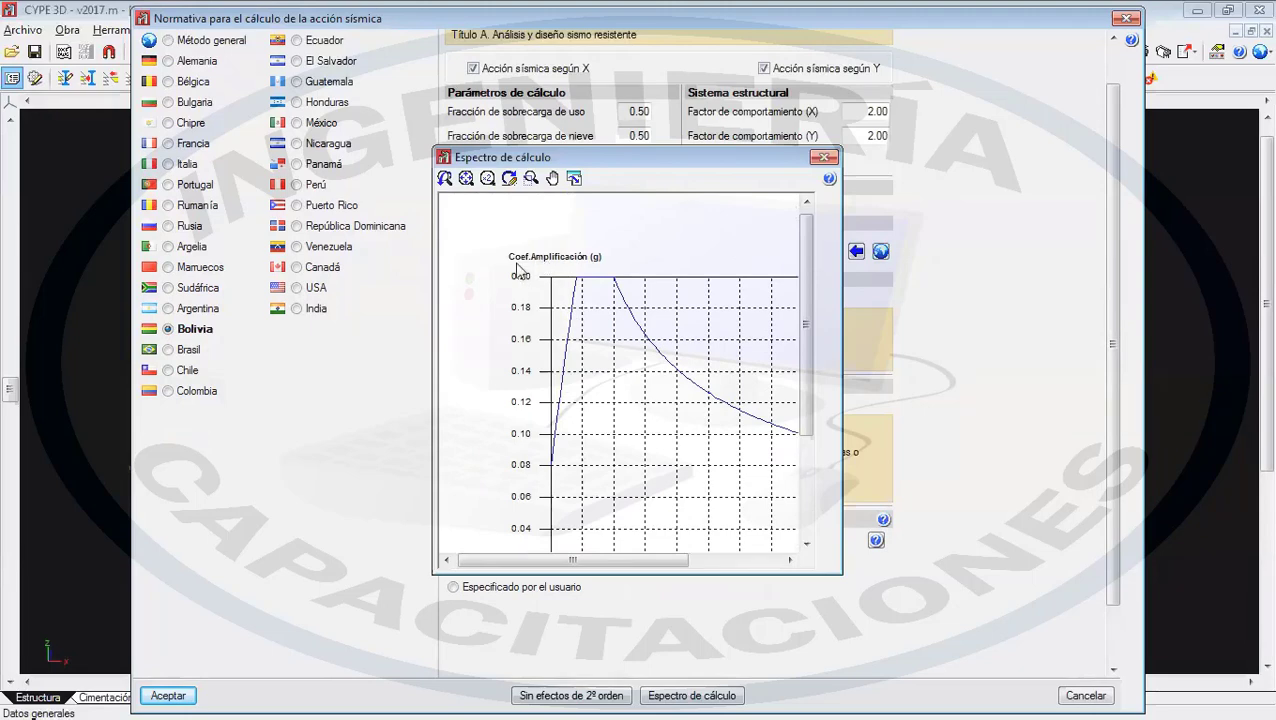
{"action": "scroll", "coordinate": [528, 306], "scroll_direction": "down", "scroll_amount": 5}
{"action": "scroll", "coordinate": [501, 387], "scroll_direction": "right", "scroll_amount": 5}
{"action": "scroll", "coordinate": [729, 396], "scroll_direction": "left", "scroll_amount": 8}
{"action": "scroll", "coordinate": [729, 396], "scroll_direction": "up", "scroll_amount": 2}
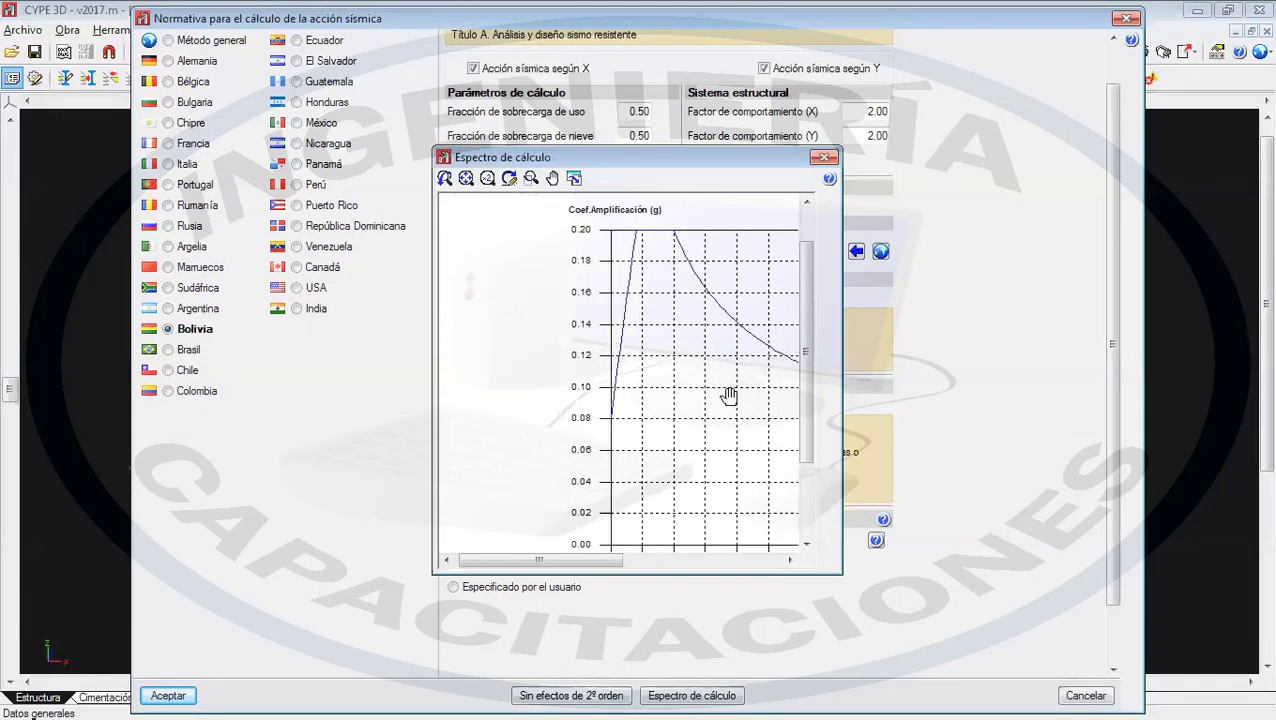
{"action": "scroll", "coordinate": [680, 380], "scroll_direction": "right", "scroll_amount": 3}
{"action": "scroll", "coordinate": [652, 374], "scroll_direction": "up", "scroll_amount": 1}
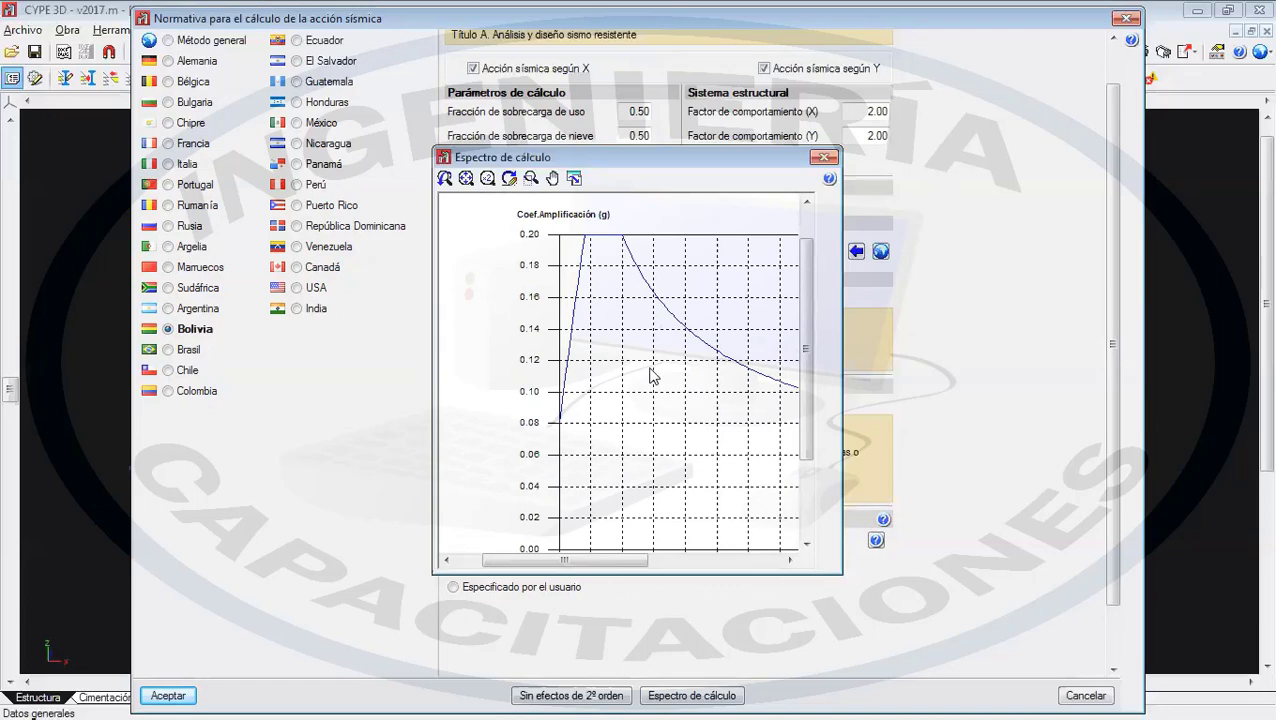
{"action": "left_click", "coordinate": [823, 159]}
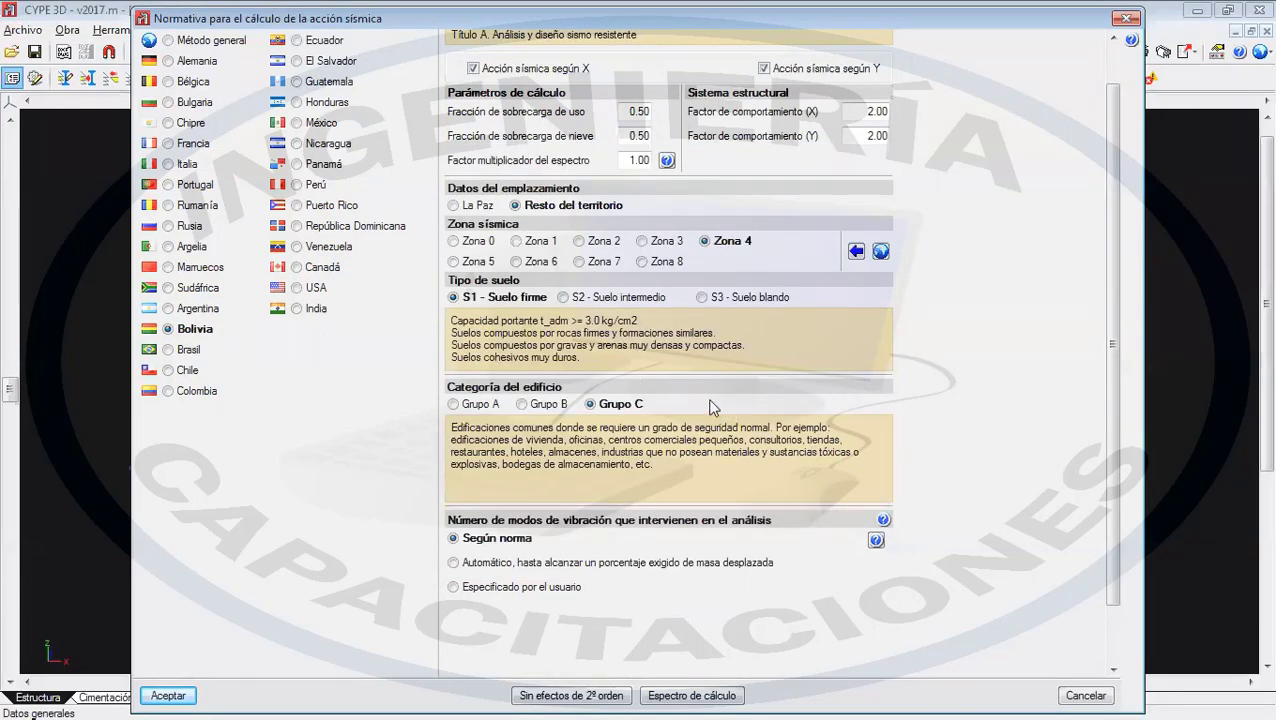
{"action": "scroll", "coordinate": [710, 400], "scroll_direction": "up", "scroll_amount": 2}
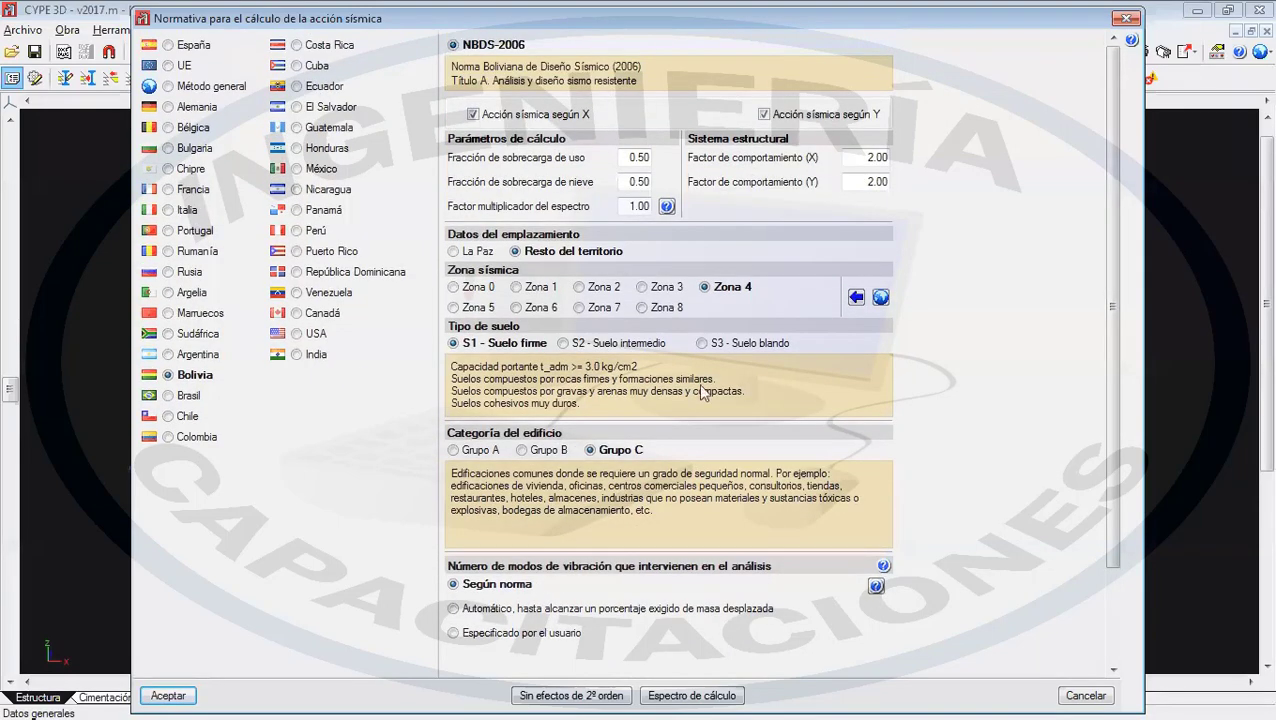
- Select Perú's Norma Técnica E.030 (2003) and review its seismic zone, soil profile, building category and vibration mode parameters
{"action": "left_click", "coordinate": [315, 233]}
{"action": "scroll", "coordinate": [792, 374], "scroll_direction": "down", "scroll_amount": 2}
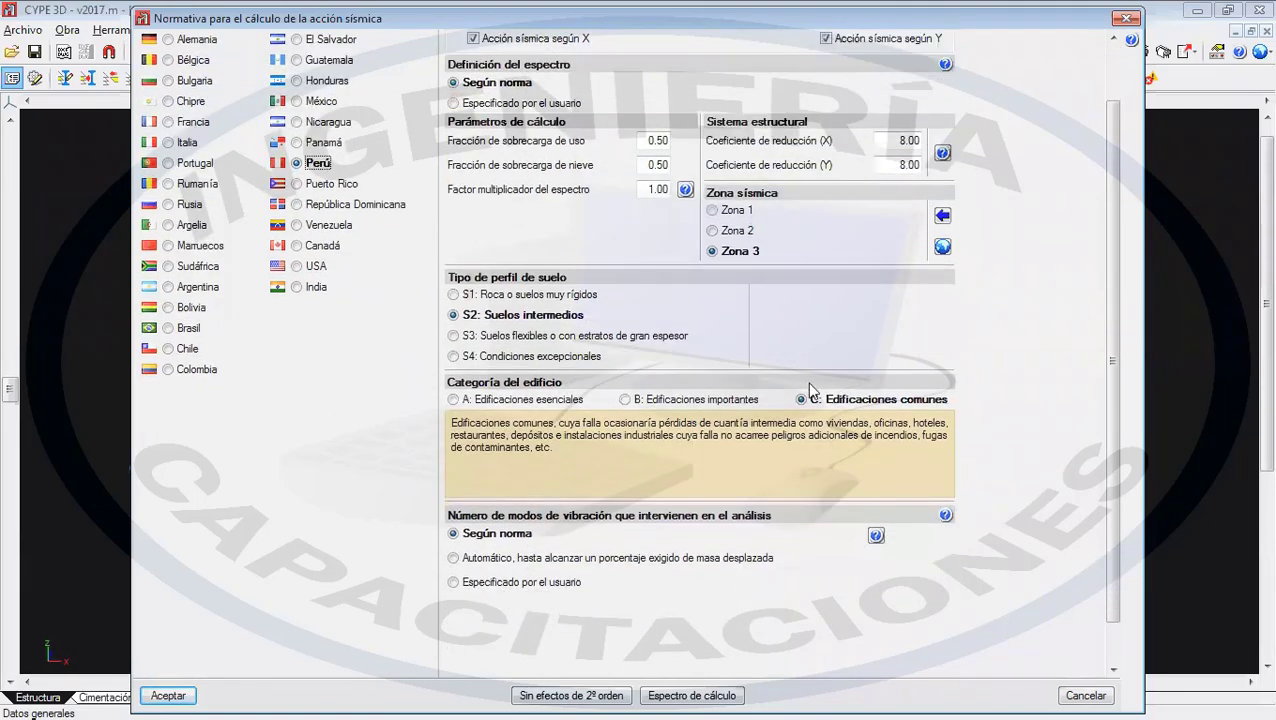
{"action": "scroll", "coordinate": [805, 400], "scroll_direction": "up", "scroll_amount": 2}
{"action": "scroll", "coordinate": [810, 408], "scroll_direction": "down", "scroll_amount": 2}
{"action": "scroll", "coordinate": [806, 407], "scroll_direction": "down", "scroll_amount": 1}
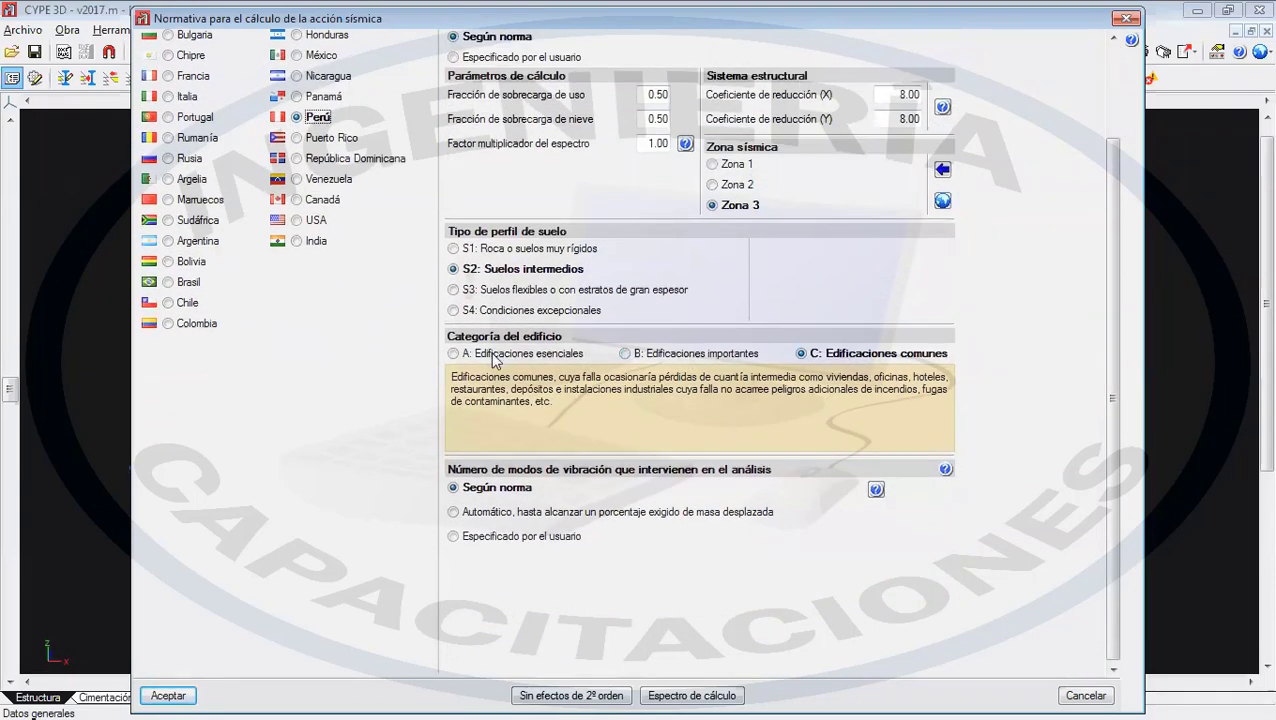
{"action": "scroll", "coordinate": [493, 352], "scroll_direction": "up", "scroll_amount": 3}
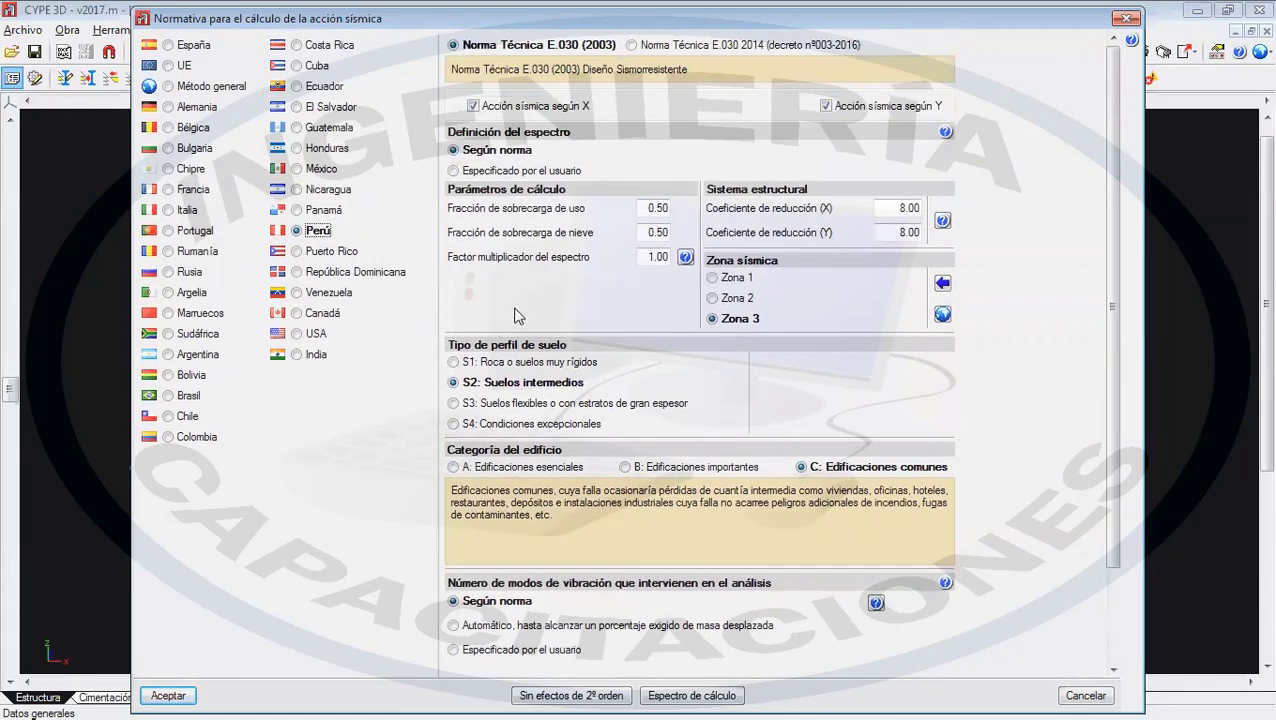
- Select the general method and set the number of vibration modes to automatic by displaced mass percentage, after trying the user-specified option
{"action": "left_click", "coordinate": [214, 87]}
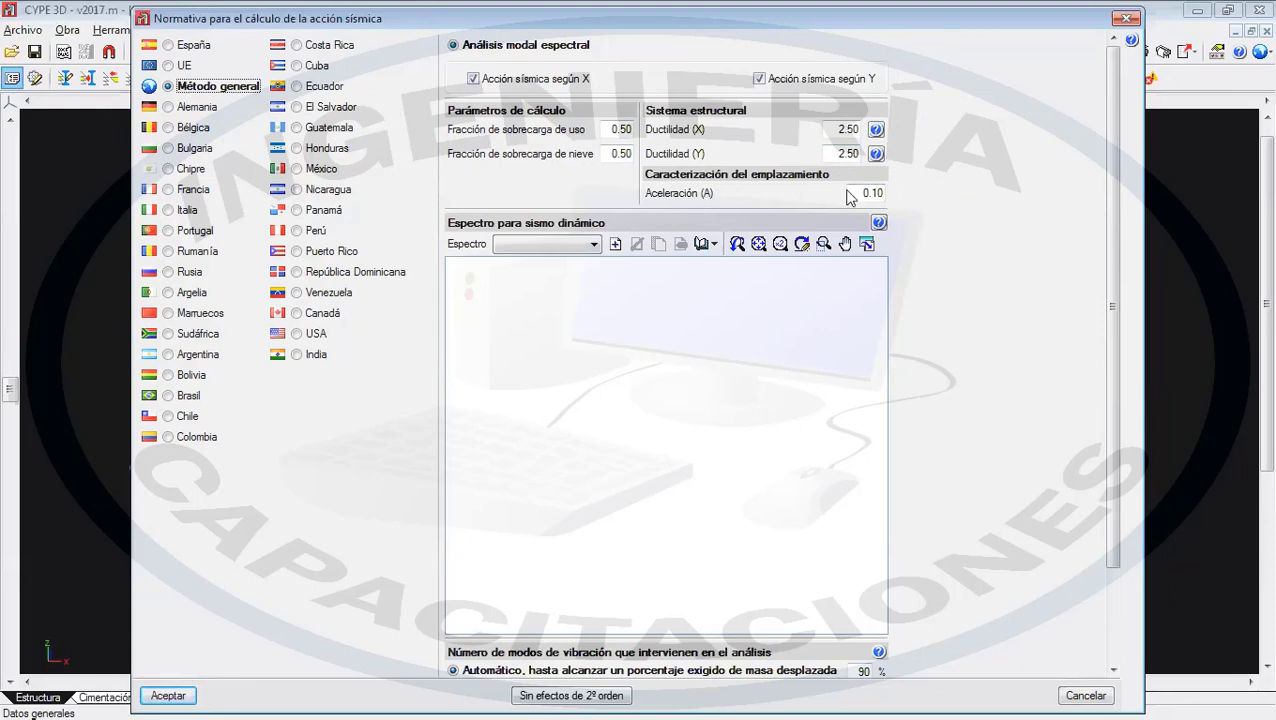
{"action": "scroll", "coordinate": [729, 222], "scroll_direction": "down", "scroll_amount": 1}
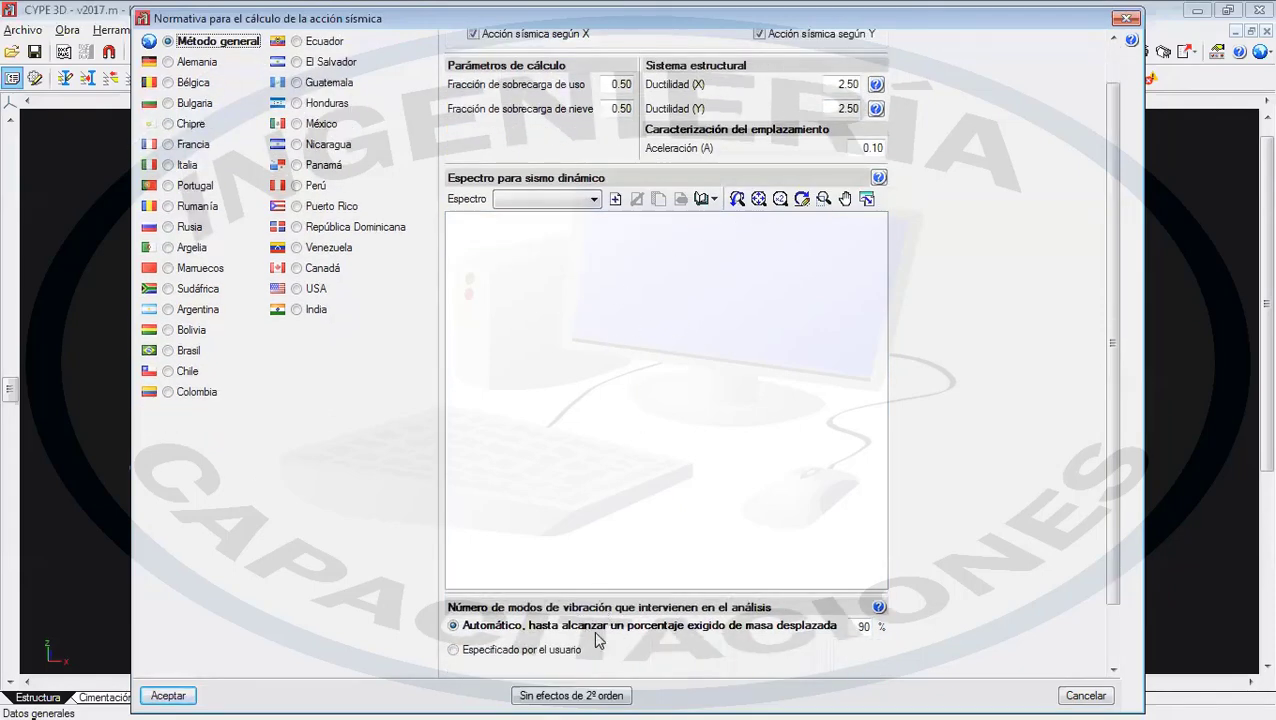
{"action": "left_click", "coordinate": [550, 652]}
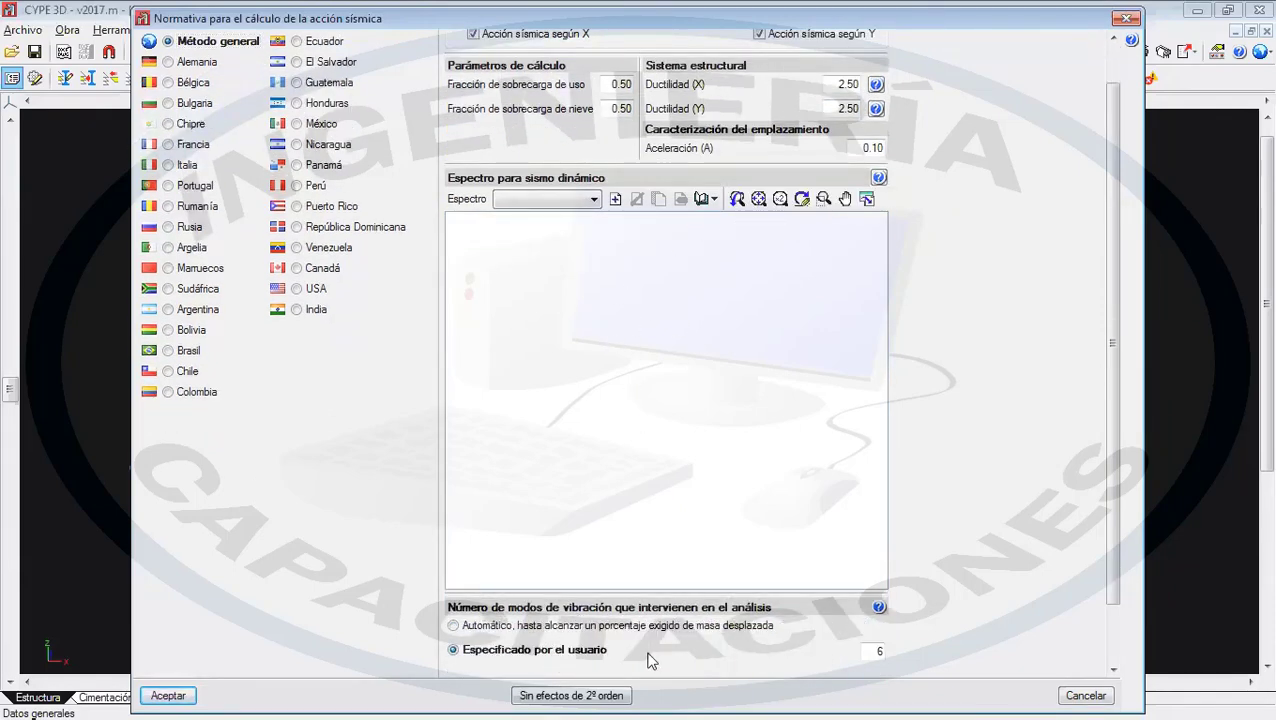
{"action": "left_click", "coordinate": [620, 626]}
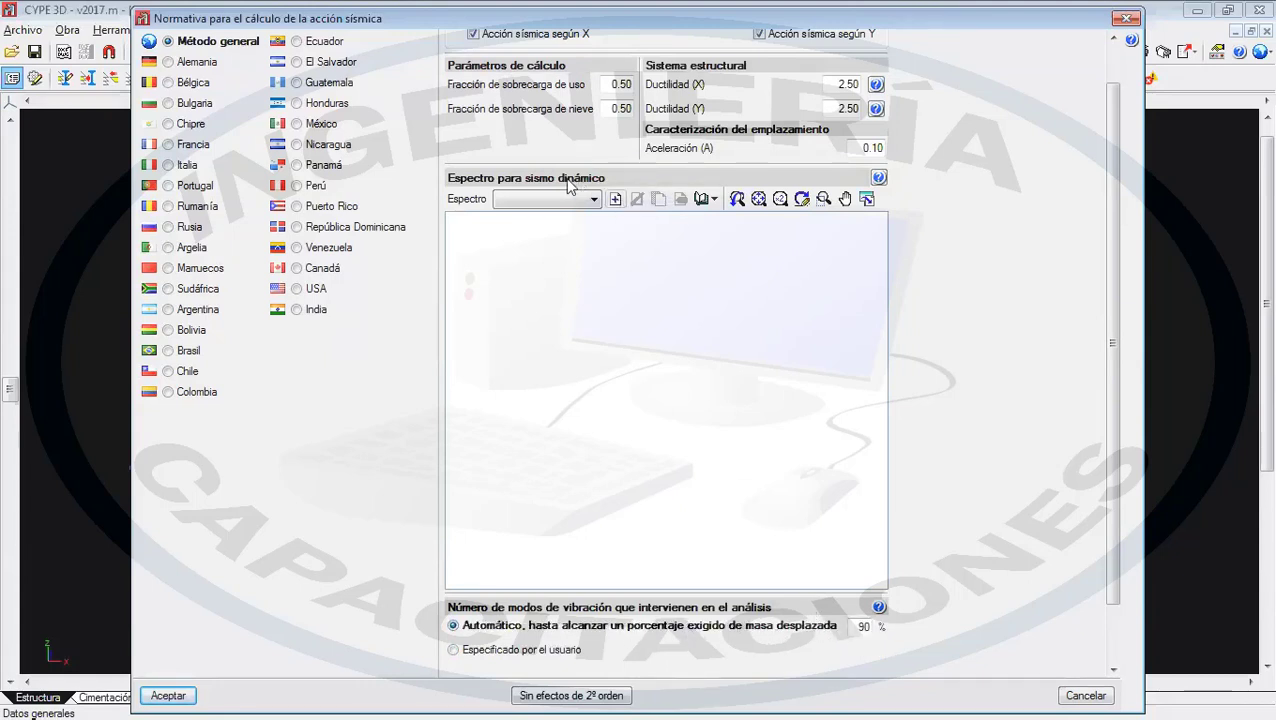
- Import the TARIJA dynamic earthquake spectrum from the library
{"action": "left_click", "coordinate": [706, 199]}
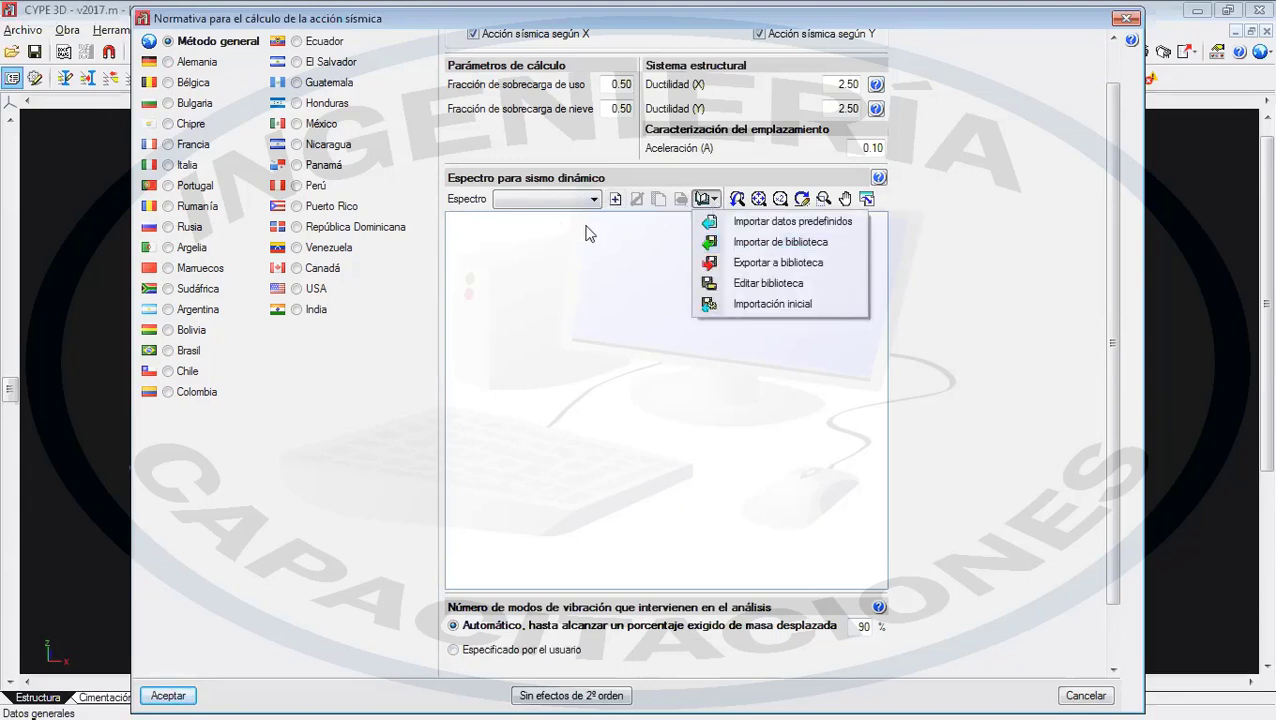
{"action": "left_click", "coordinate": [739, 246]}
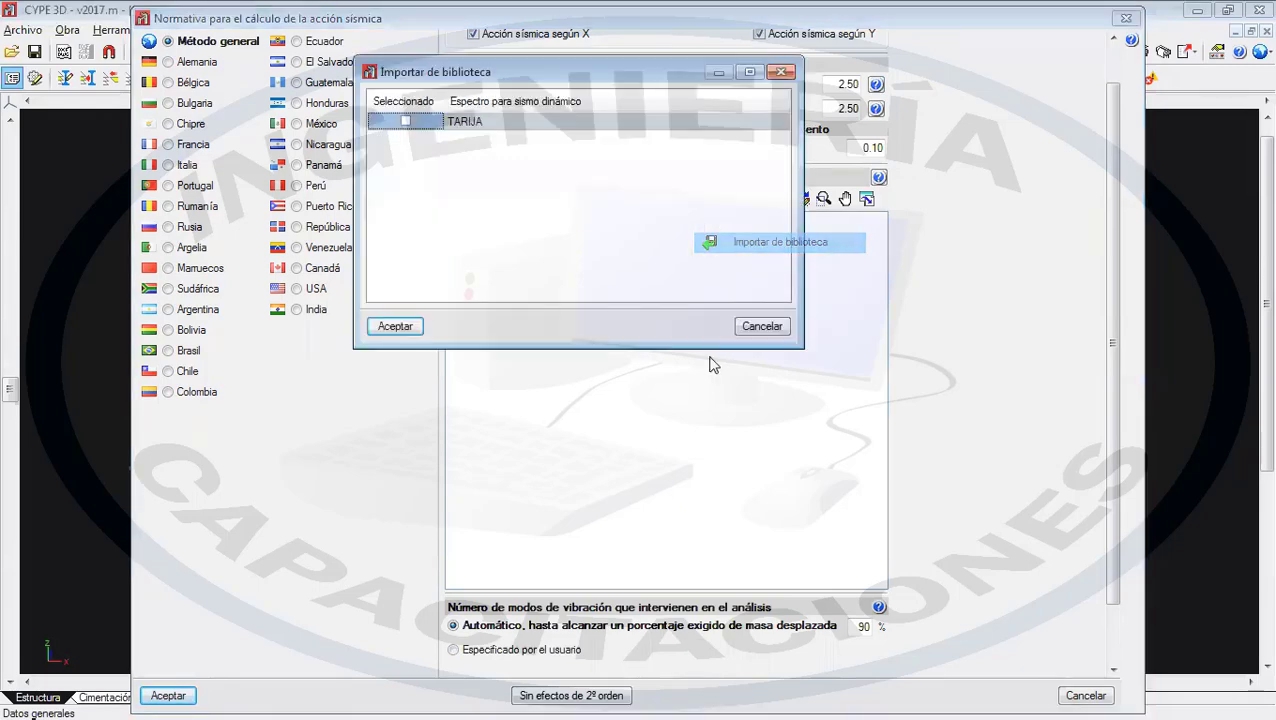
{"action": "left_click", "coordinate": [419, 124]}
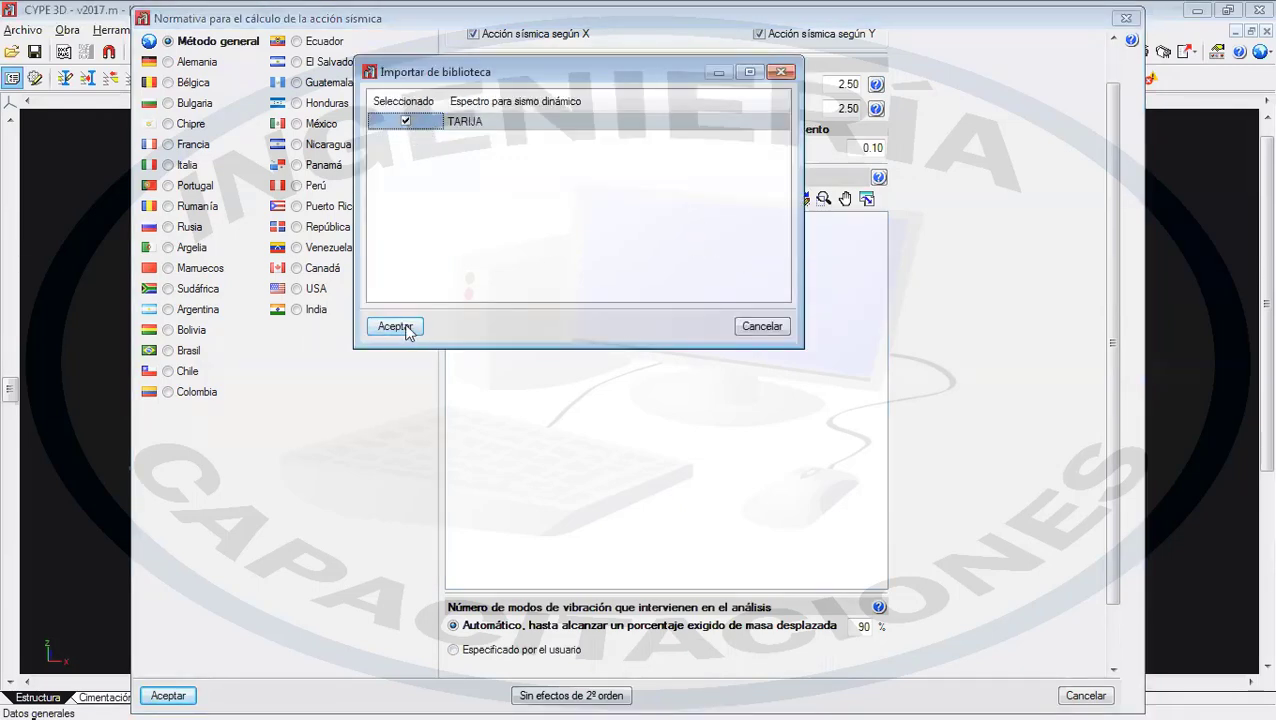
{"action": "left_click", "coordinate": [395, 326]}
- Examine the TARIJA spectrum curve, including its amplification factor plateau, descending branch and period axis
{"action": "scroll", "coordinate": [562, 366], "scroll_direction": "up", "scroll_amount": 2}
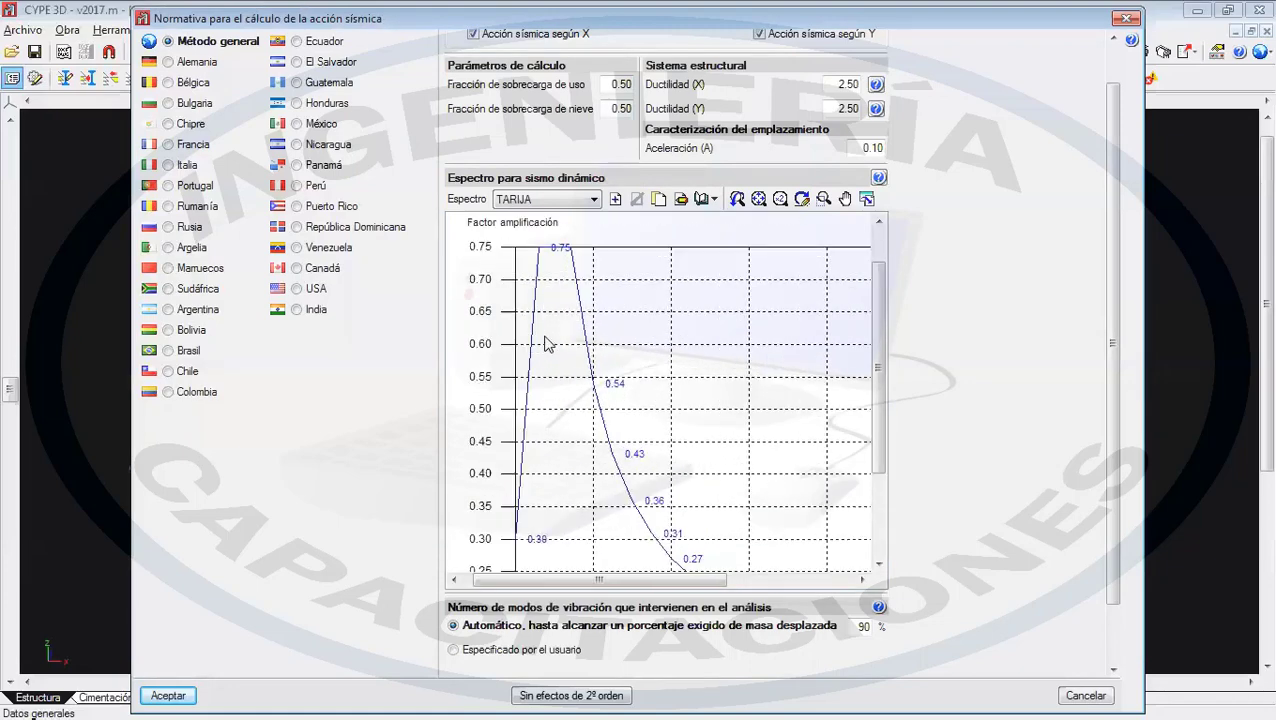
{"action": "scroll", "coordinate": [548, 346], "scroll_direction": "down", "scroll_amount": 1}
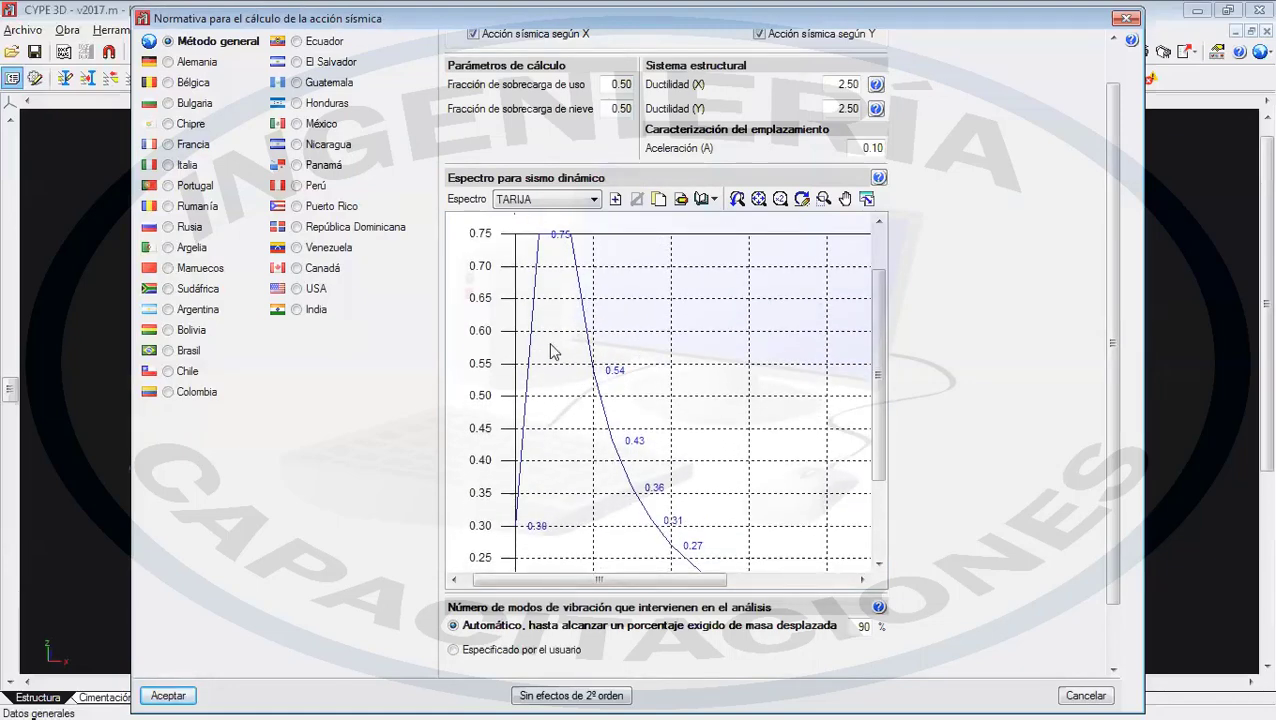
{"action": "scroll", "coordinate": [552, 355], "scroll_direction": "down", "scroll_amount": 1}
{"action": "scroll", "coordinate": [598, 368], "scroll_direction": "down", "scroll_amount": 2}
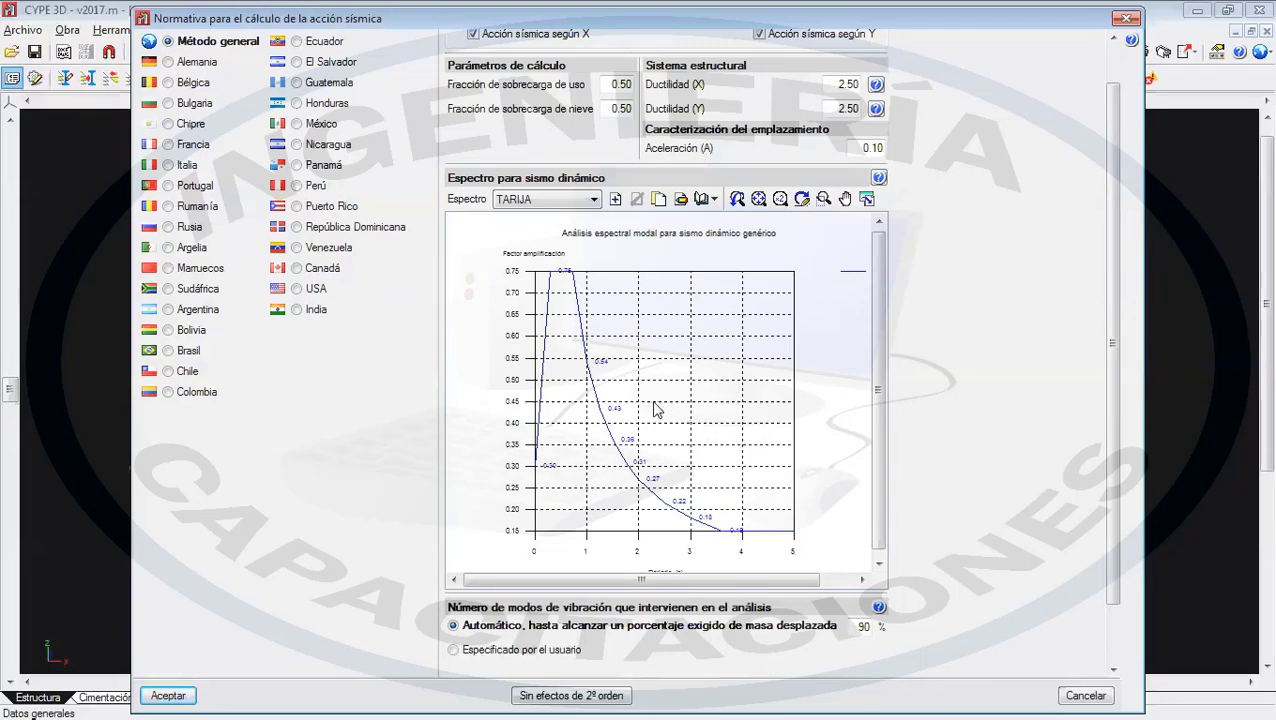
{"action": "scroll", "coordinate": [652, 395], "scroll_direction": "up", "scroll_amount": 1}
{"action": "scroll", "coordinate": [572, 359], "scroll_direction": "up", "scroll_amount": 1}
{"action": "scroll", "coordinate": [550, 466], "scroll_direction": "up", "scroll_amount": 1}
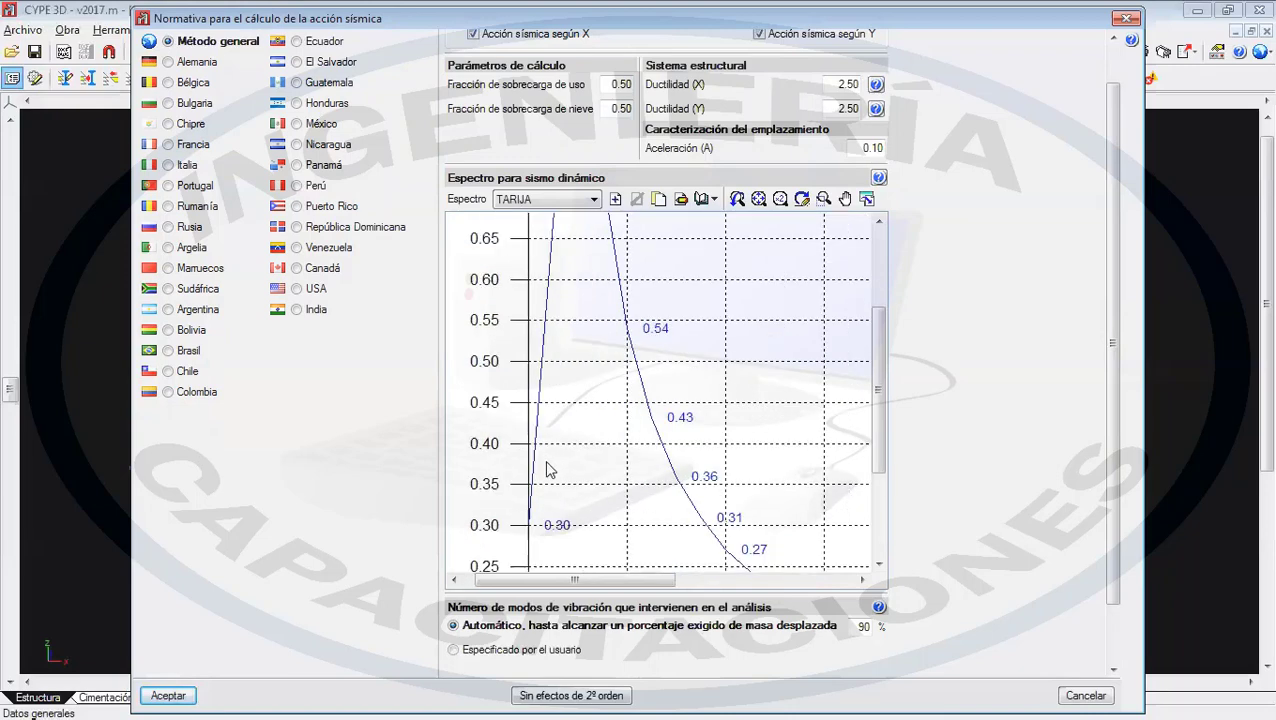
{"action": "scroll", "coordinate": [555, 430], "scroll_direction": "down", "scroll_amount": 1}
{"action": "scroll", "coordinate": [562, 372], "scroll_direction": "up", "scroll_amount": 1}
{"action": "scroll", "coordinate": [585, 340], "scroll_direction": "up", "scroll_amount": 1}
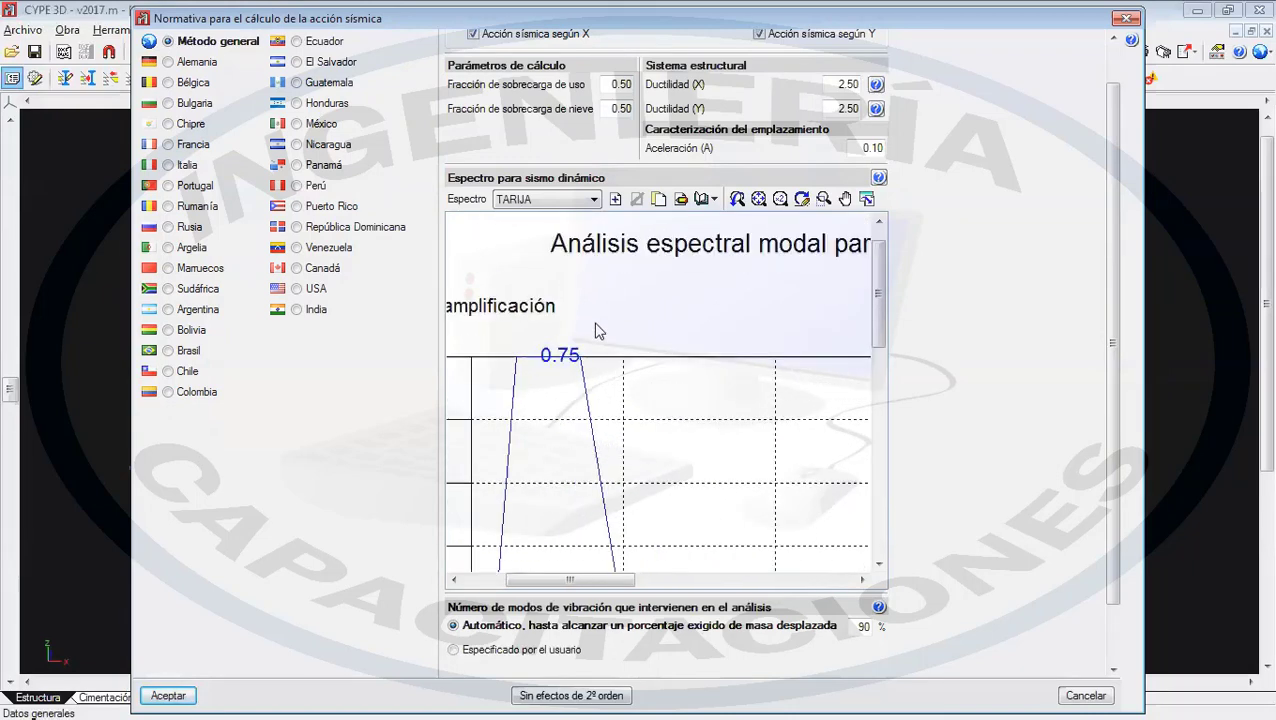
{"action": "scroll", "coordinate": [611, 335], "scroll_direction": "down", "scroll_amount": 1}
{"action": "middle_click_drag", "start_coordinate": [613, 357], "coordinate": [604, 275]}
{"action": "middle_click_drag", "start_coordinate": [642, 418], "coordinate": [601, 310]}
{"action": "middle_click_drag", "start_coordinate": [652, 460], "coordinate": [595, 327]}
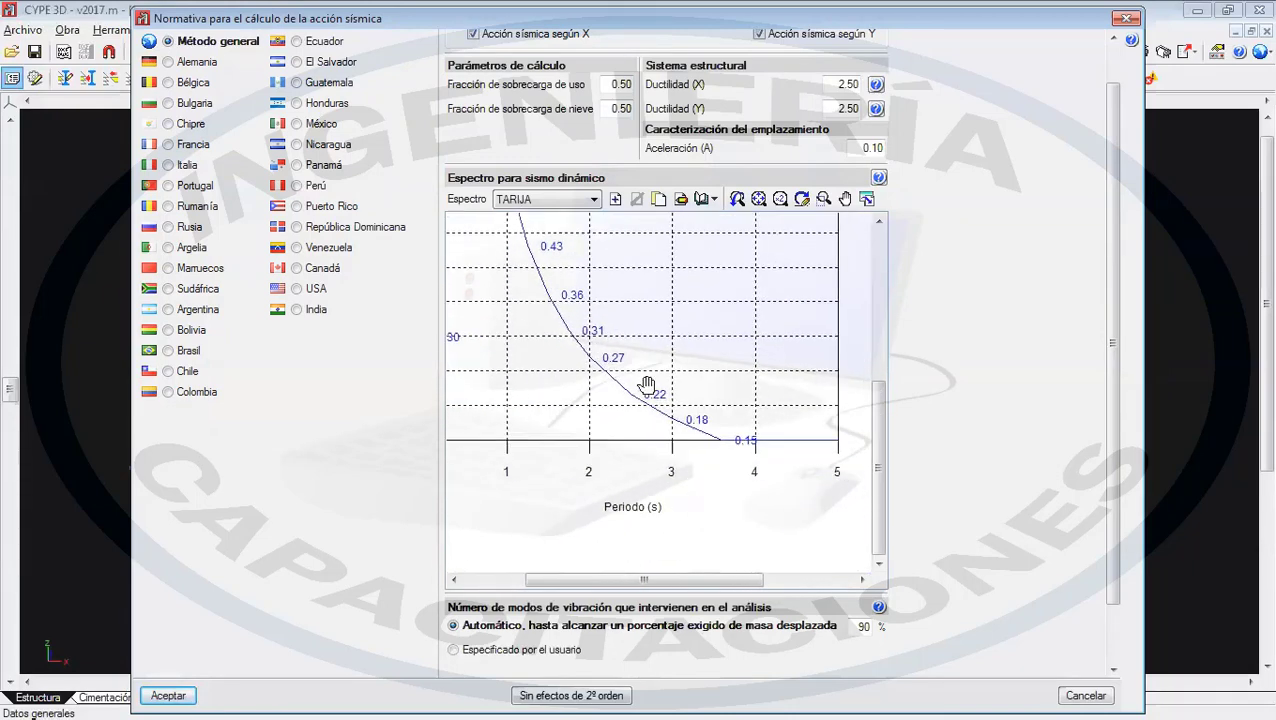
{"action": "scroll", "coordinate": [658, 404], "scroll_direction": "down", "scroll_amount": 1}
{"action": "middle_click_drag", "start_coordinate": [647, 384], "coordinate": [688, 494]}
{"action": "scroll", "coordinate": [652, 416], "scroll_direction": "down", "scroll_amount": 1}
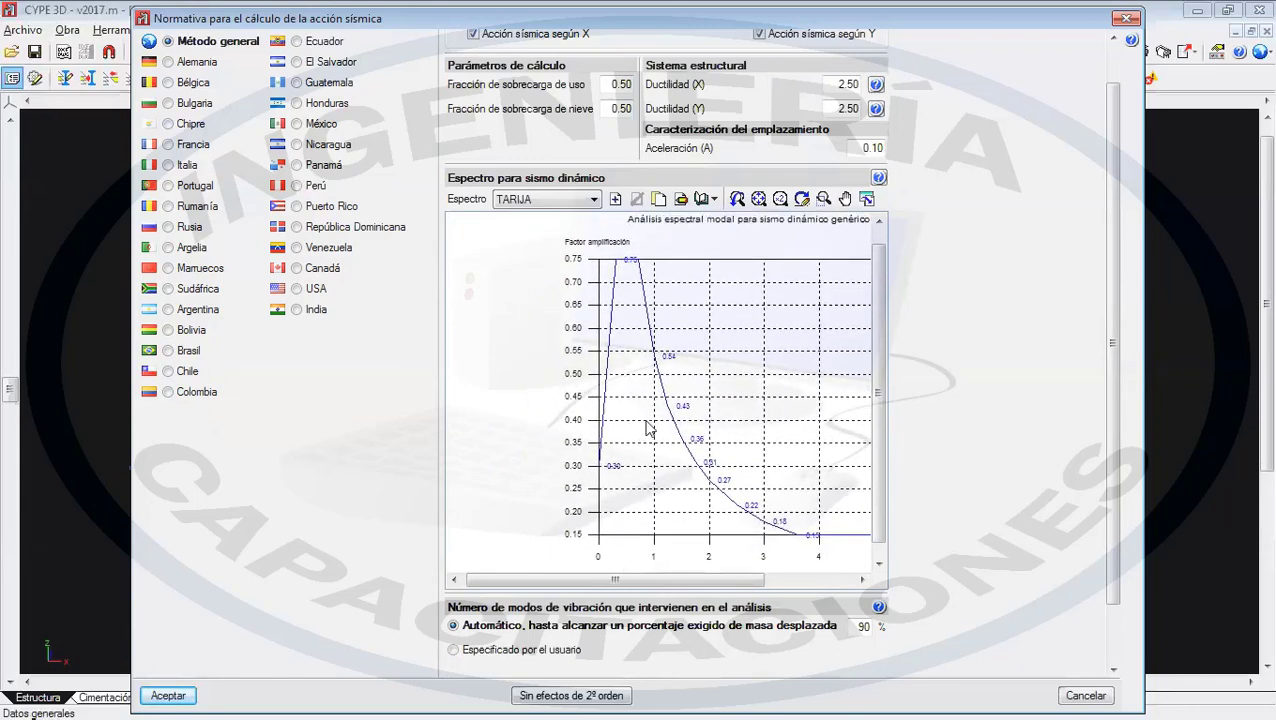
{"action": "left_click", "coordinate": [615, 199]}
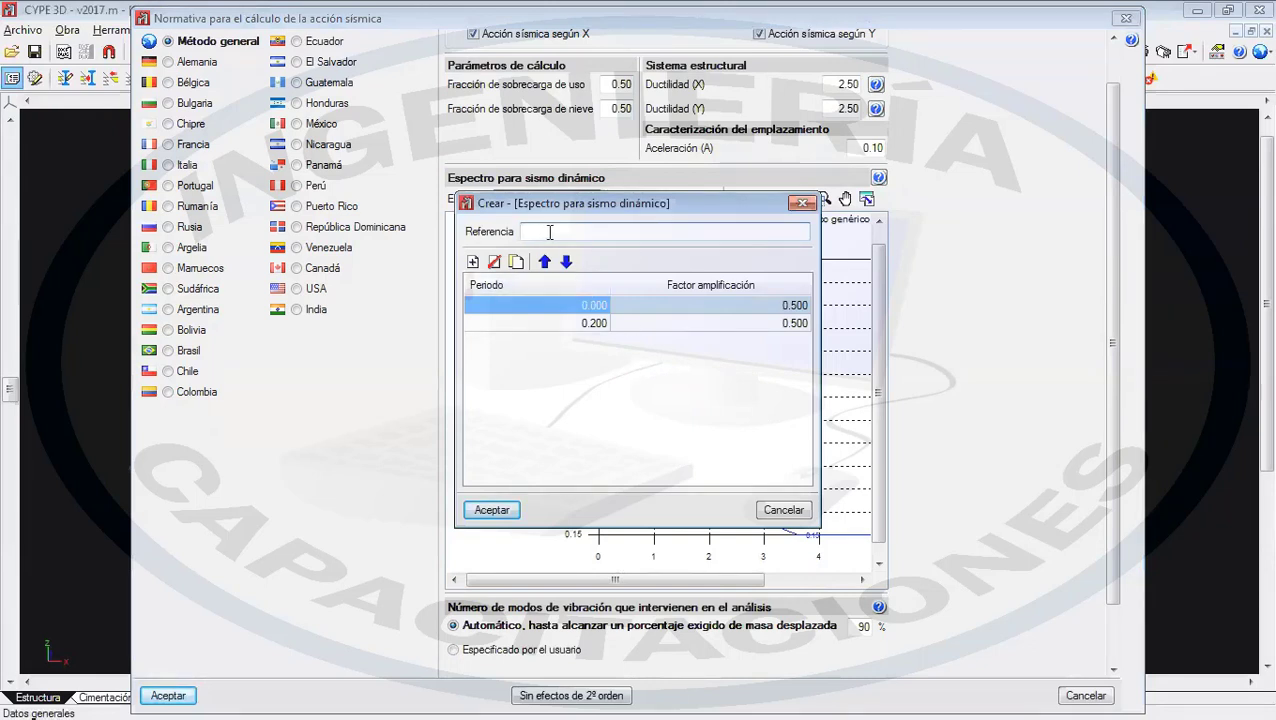
{"action": "type", "text": "SANTA CRUZ"}
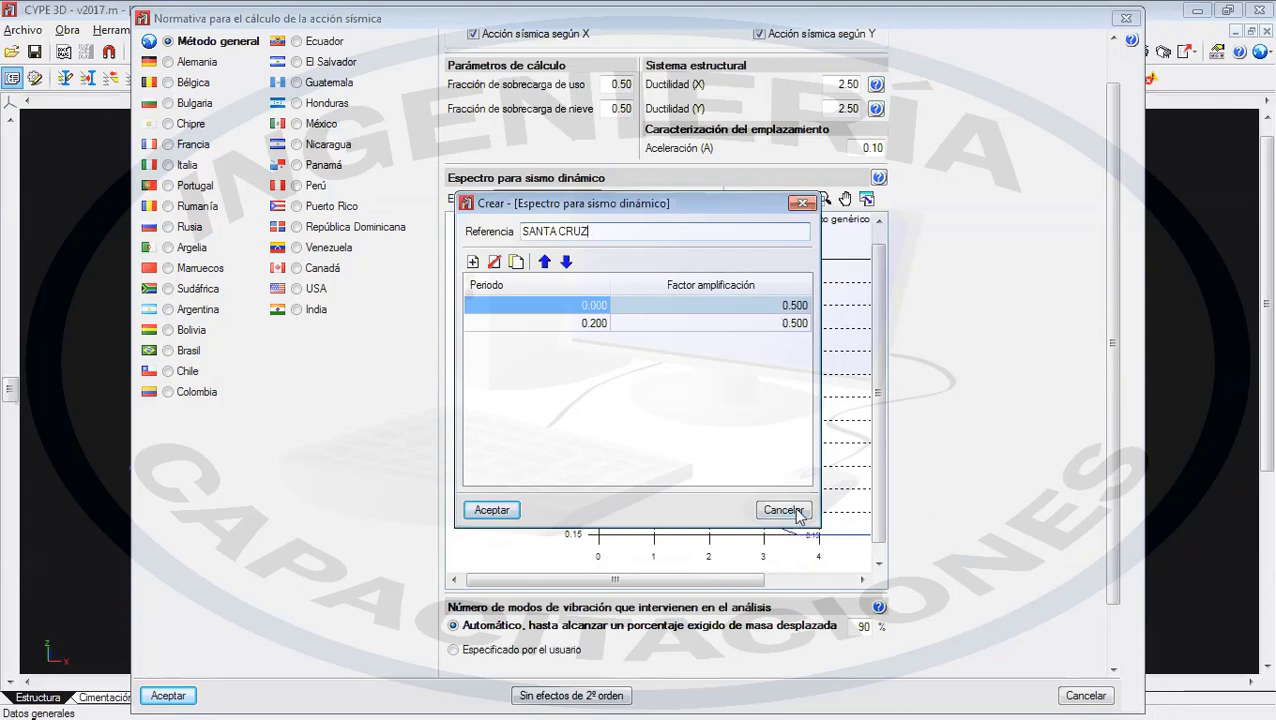
{"action": "left_click", "coordinate": [783, 510]}
- Open the TARIJA spectrum for editing and review its table of periods and amplification factors
{"action": "left_click", "coordinate": [680, 199]}
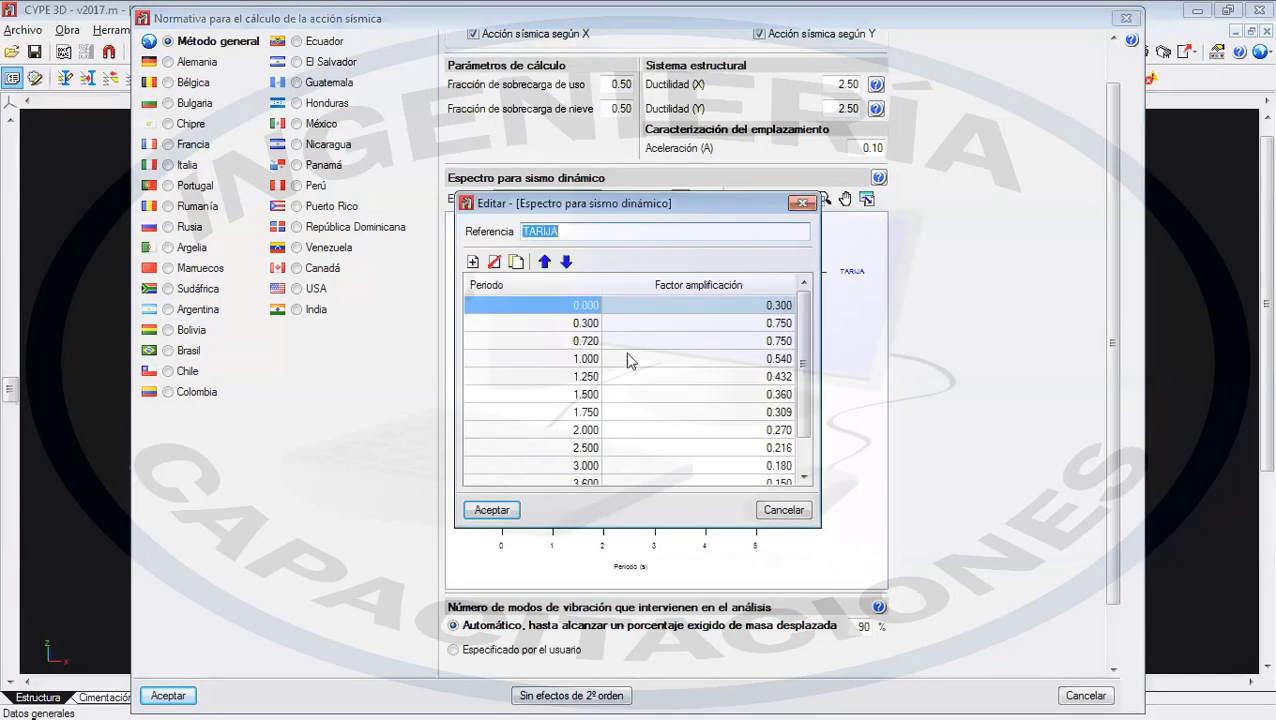
{"action": "scroll", "coordinate": [685, 357], "scroll_direction": "up", "scroll_amount": 1}
{"action": "left_click", "coordinate": [728, 341]}
{"action": "scroll", "coordinate": [733, 360], "scroll_direction": "down", "scroll_amount": 1}
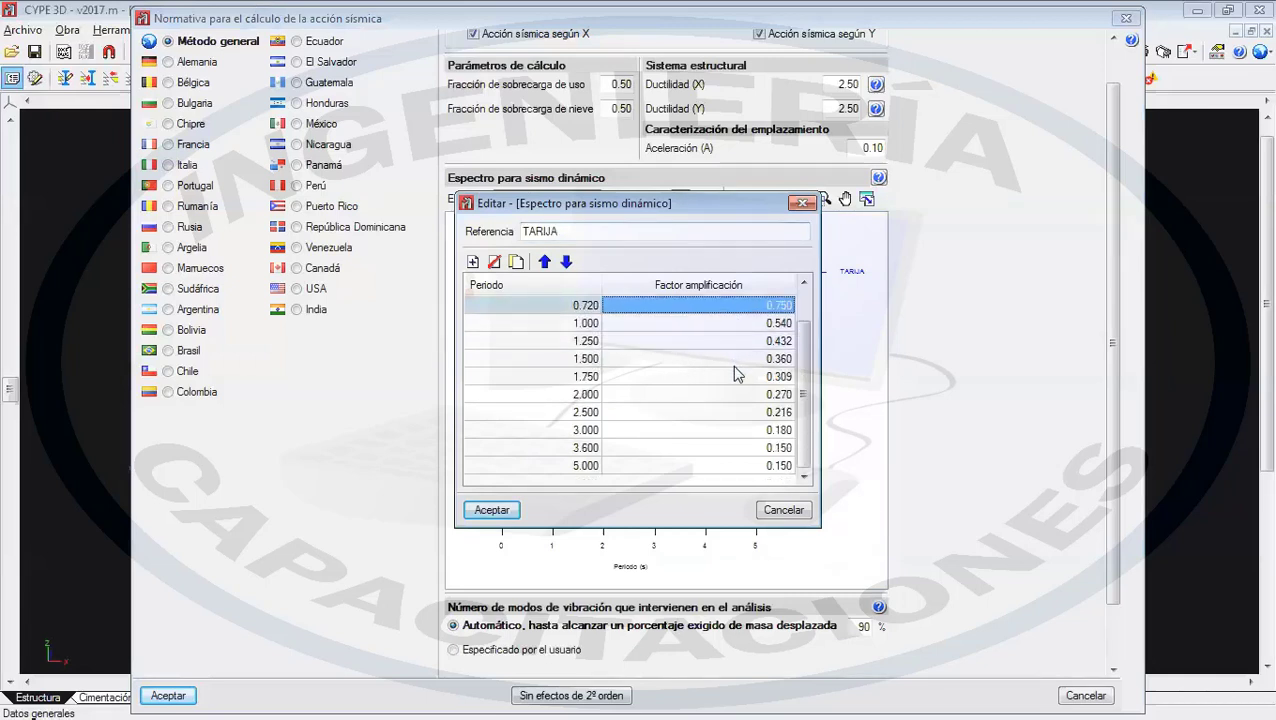
{"action": "scroll", "coordinate": [700, 432], "scroll_direction": "up", "scroll_amount": 1}
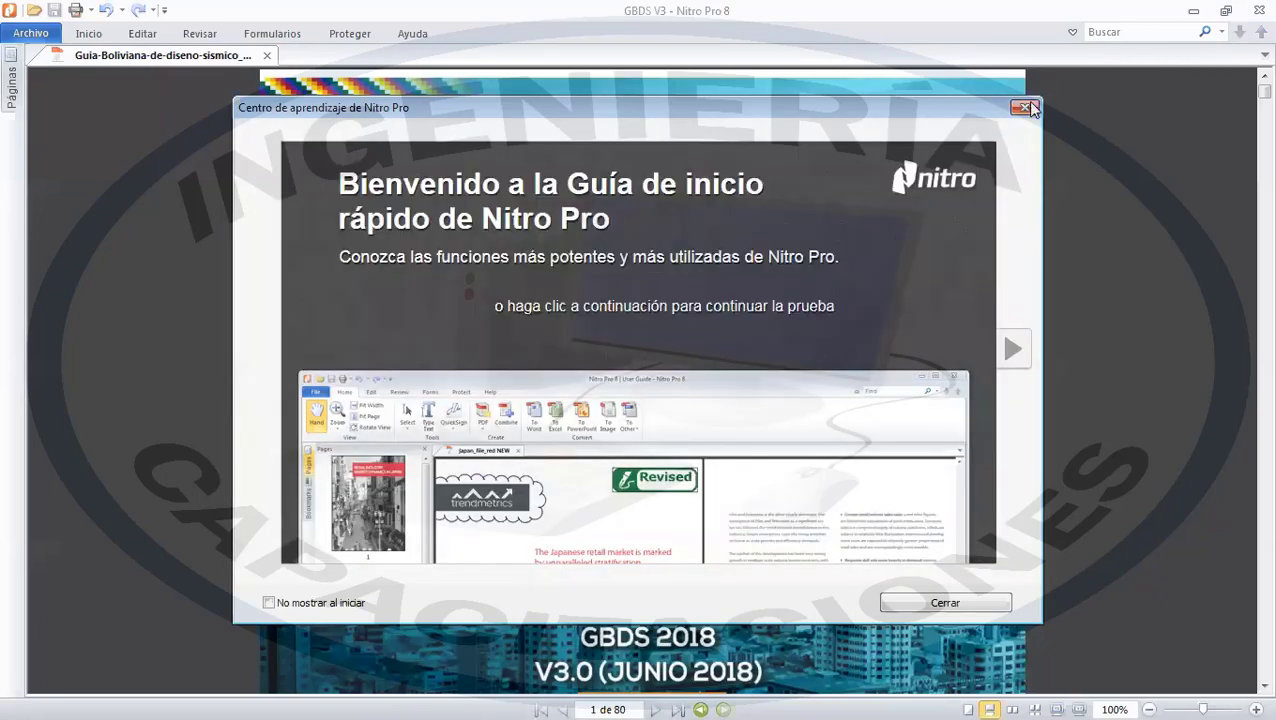
- Switch to the Bolivian seismic design guide in Nitro Pro, dismiss the welcome window and examine the general spectrum in chapter 7, Espectros sísmicos
{"action": "left_click", "coordinate": [1030, 108]}
{"action": "scroll", "coordinate": [800, 400], "scroll_direction": "down", "scroll_amount": 10}
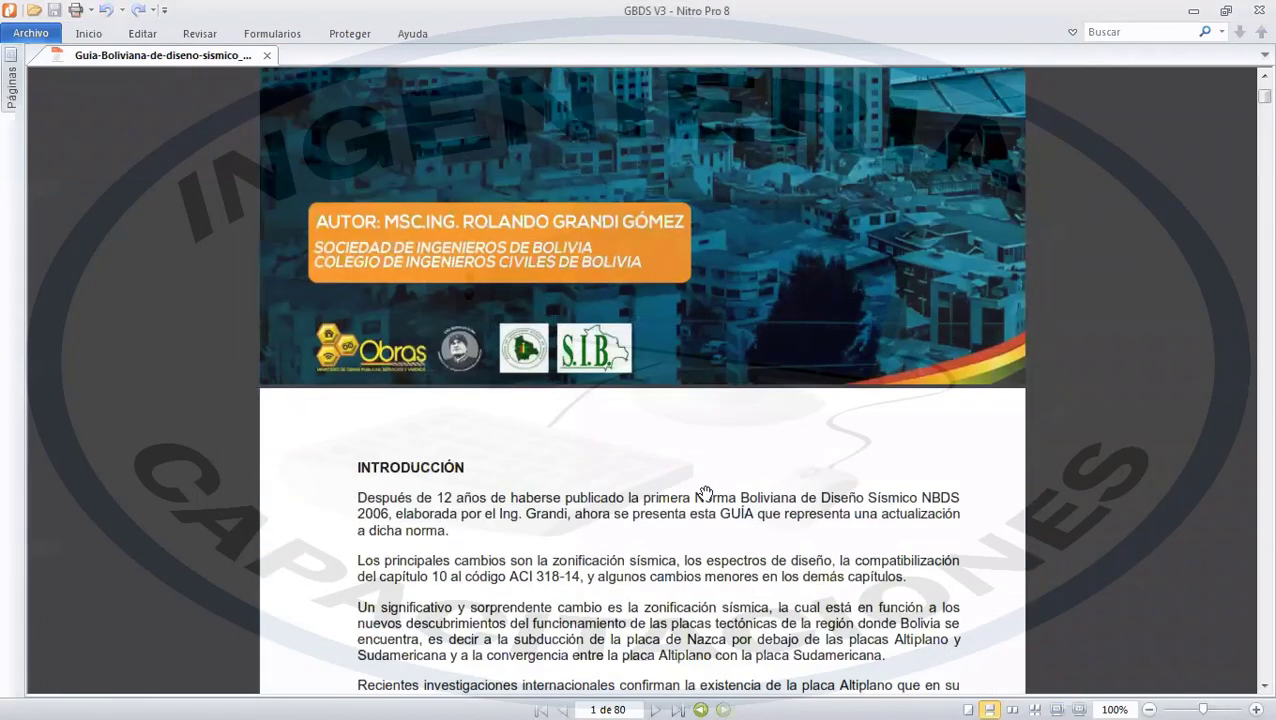
{"action": "scroll", "coordinate": [706, 494], "scroll_direction": "down", "scroll_amount": 6}
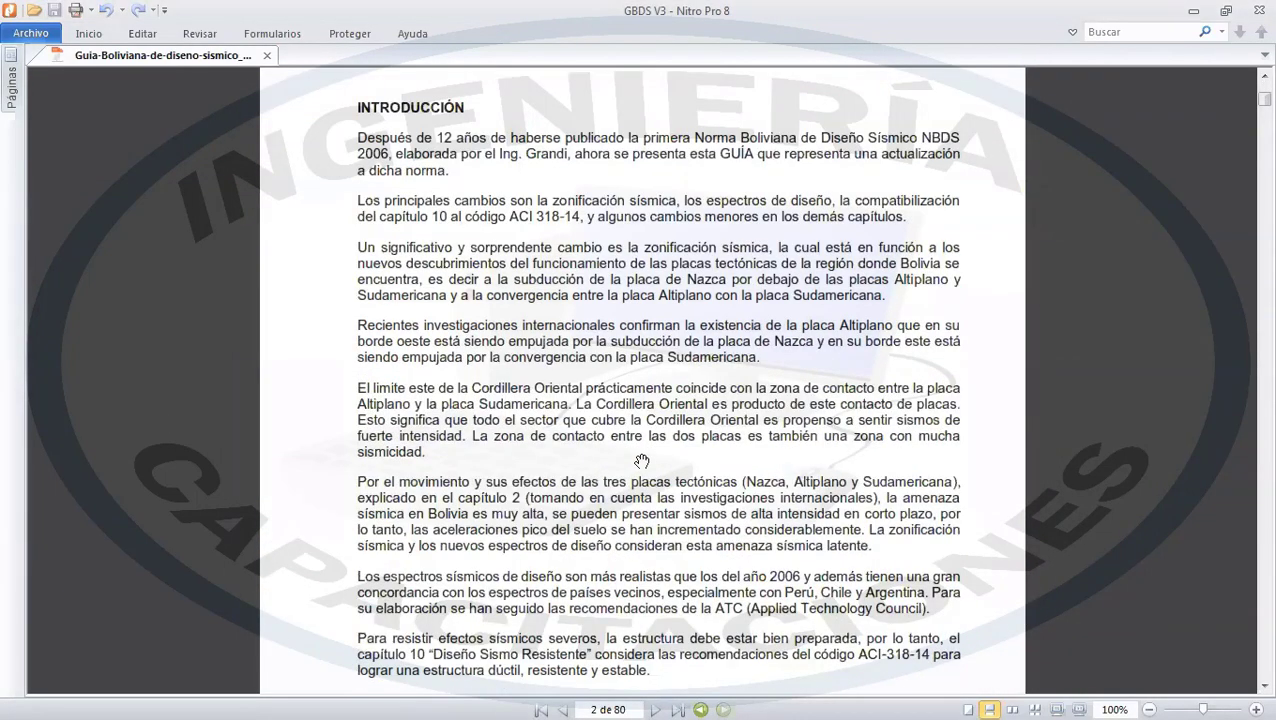
{"action": "scroll", "coordinate": [641, 461], "scroll_direction": "down", "scroll_amount": 20}
{"action": "scroll", "coordinate": [641, 461], "scroll_direction": "down", "scroll_amount": 20}
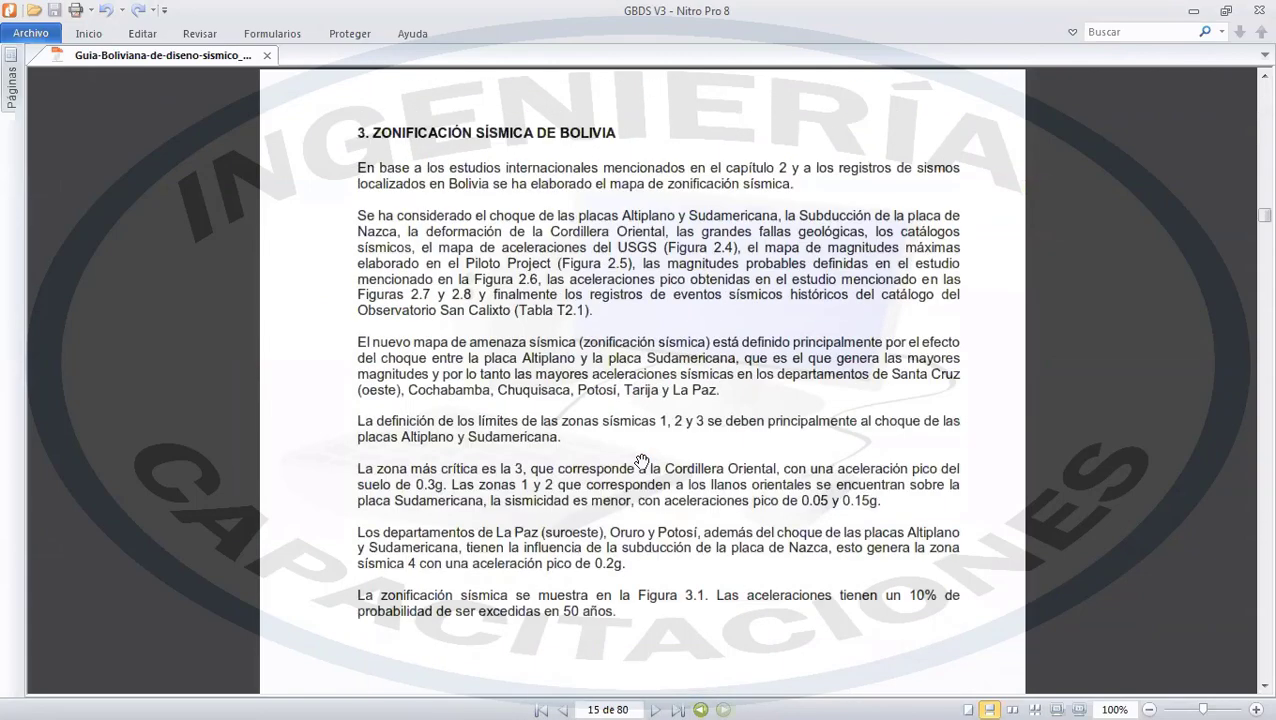
{"action": "scroll", "coordinate": [641, 461], "scroll_direction": "down", "scroll_amount": 20}
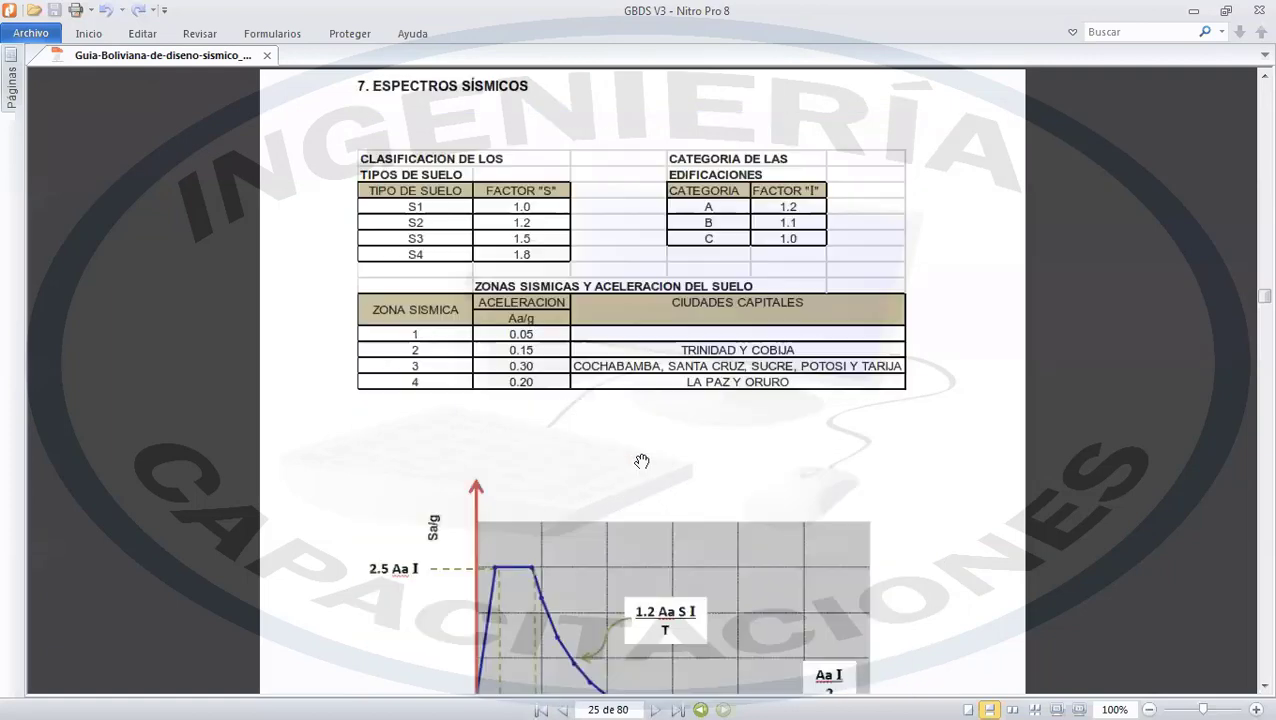
{"action": "scroll", "coordinate": [632, 418], "scroll_direction": "down", "scroll_amount": 5}
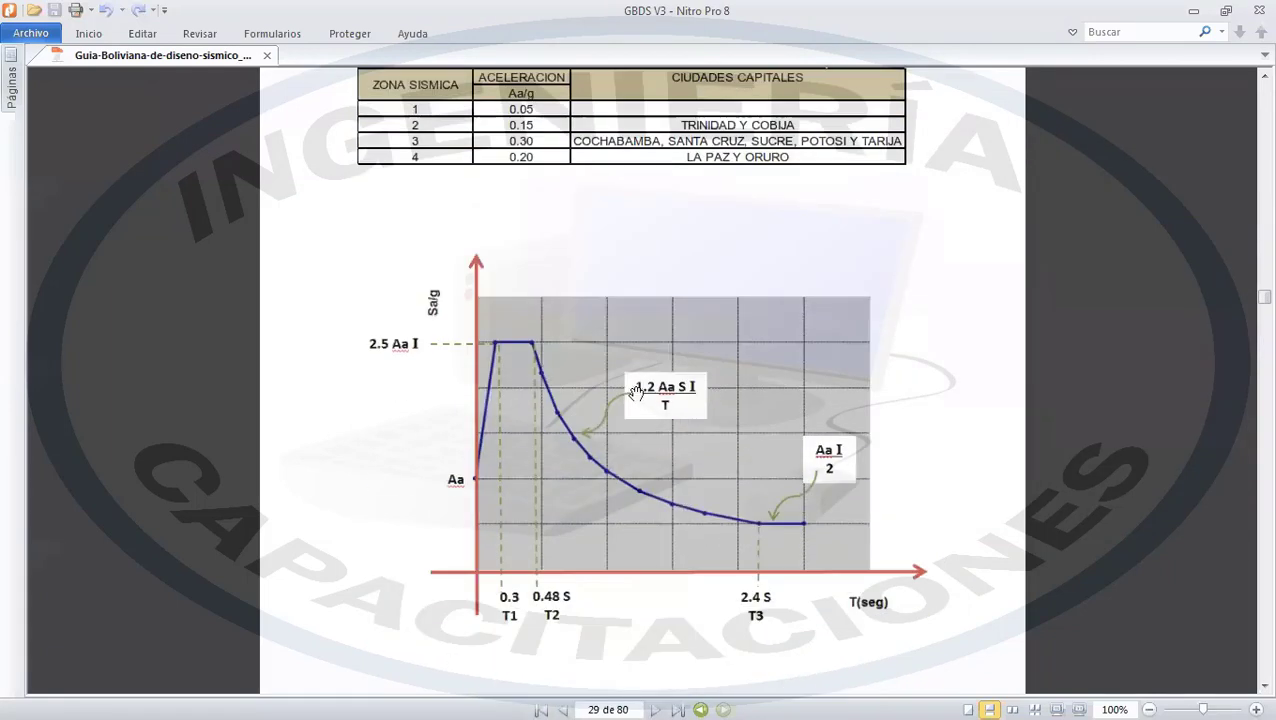
{"action": "scroll", "coordinate": [656, 360], "scroll_direction": "down", "scroll_amount": 4}
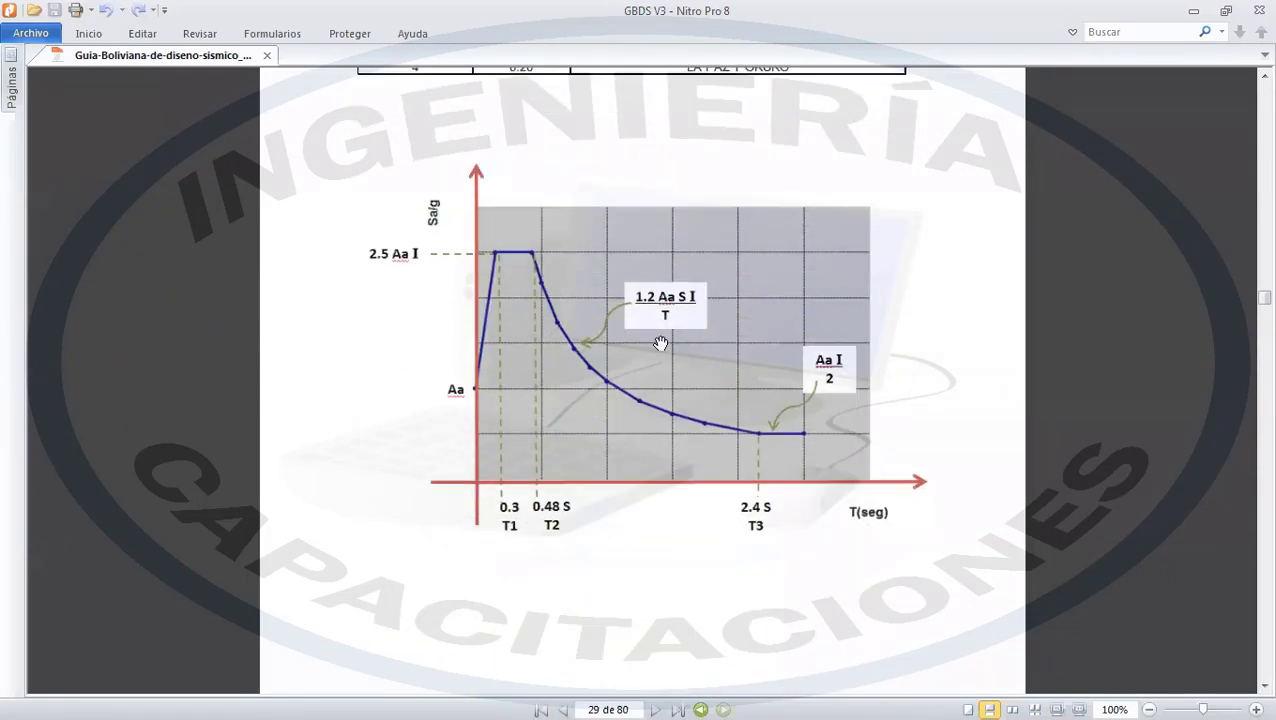
- Review the guide's spectrum tables and curves by soil type for seismic zones 1 and 2, ending at zone 3
{"action": "scroll", "coordinate": [656, 360], "scroll_direction": "down", "scroll_amount": 4}
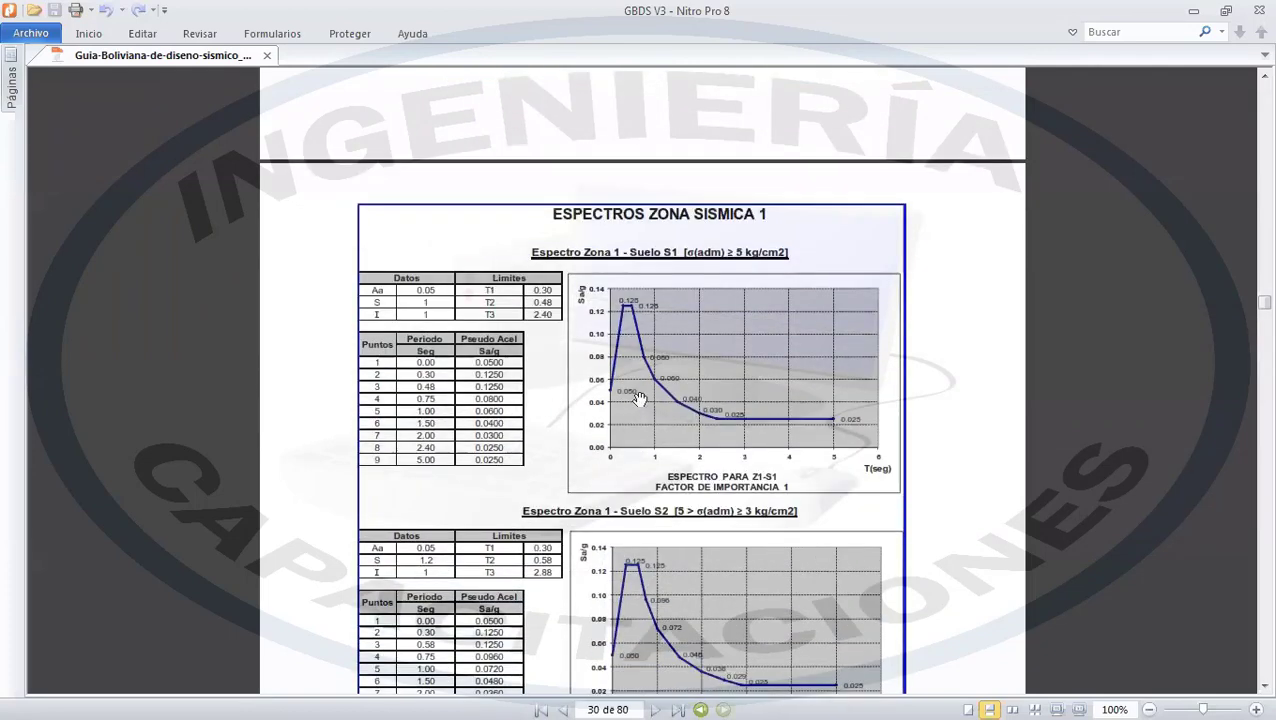
{"action": "scroll", "coordinate": [673, 314], "scroll_direction": "down", "scroll_amount": 7}
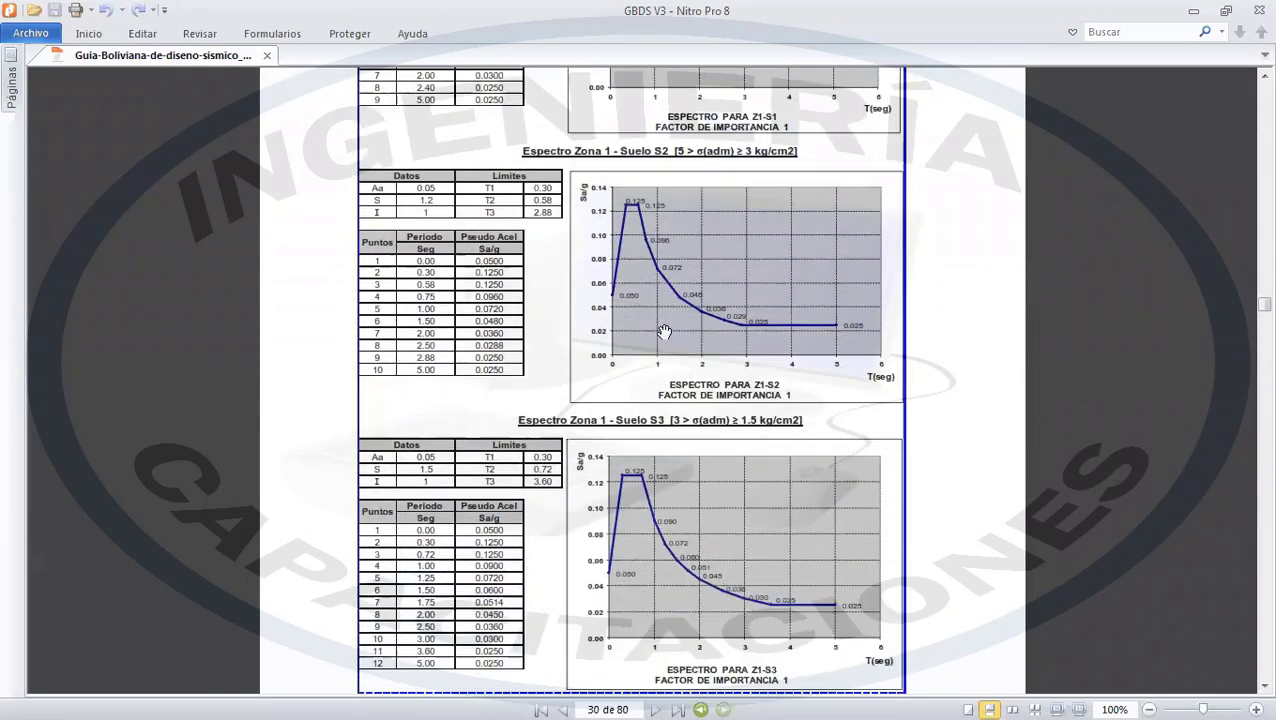
{"action": "scroll", "coordinate": [665, 333], "scroll_direction": "down", "scroll_amount": 8}
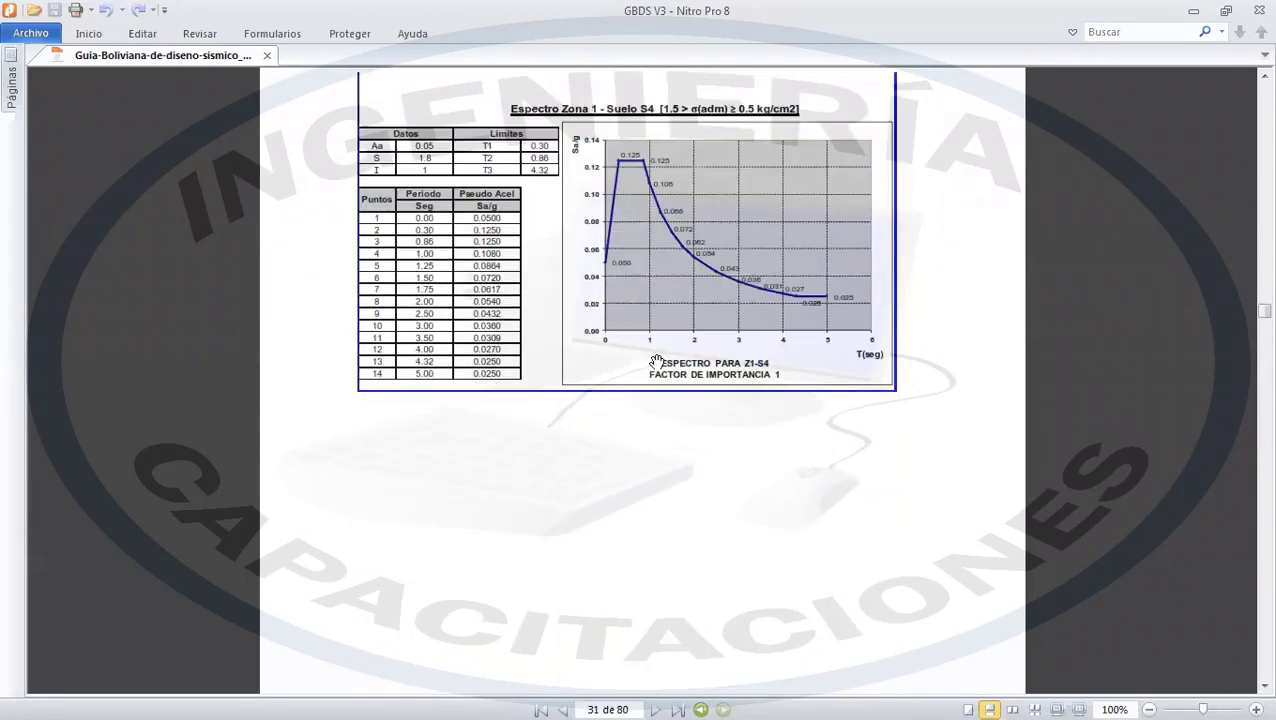
{"action": "scroll", "coordinate": [628, 425], "scroll_direction": "down", "scroll_amount": 10}
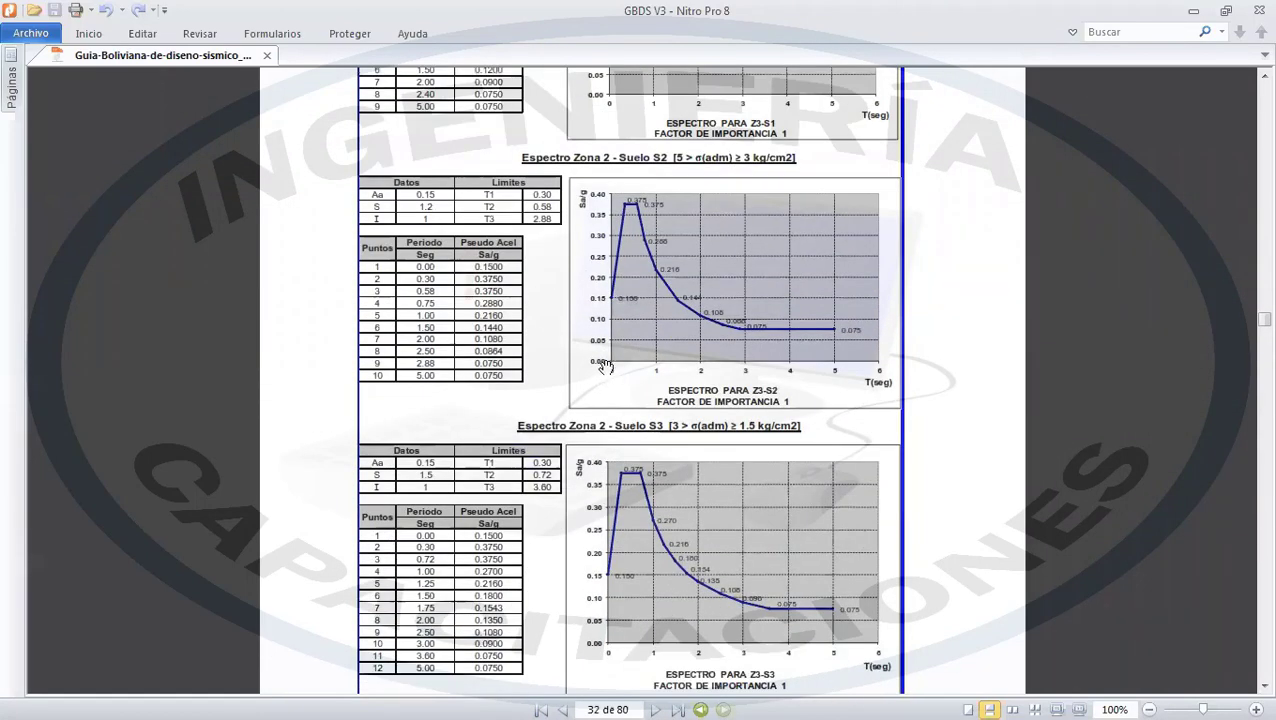
{"action": "scroll", "coordinate": [607, 368], "scroll_direction": "down", "scroll_amount": 10}
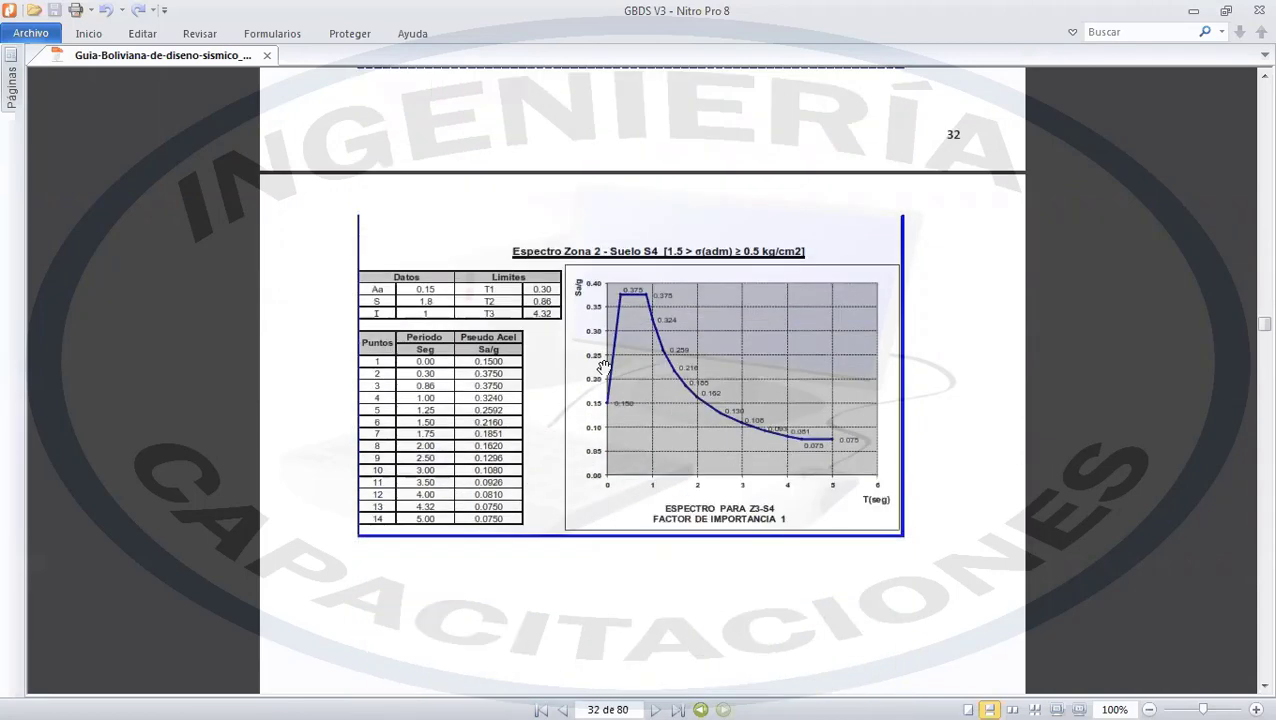
{"action": "scroll", "coordinate": [604, 367], "scroll_direction": "down", "scroll_amount": 3}
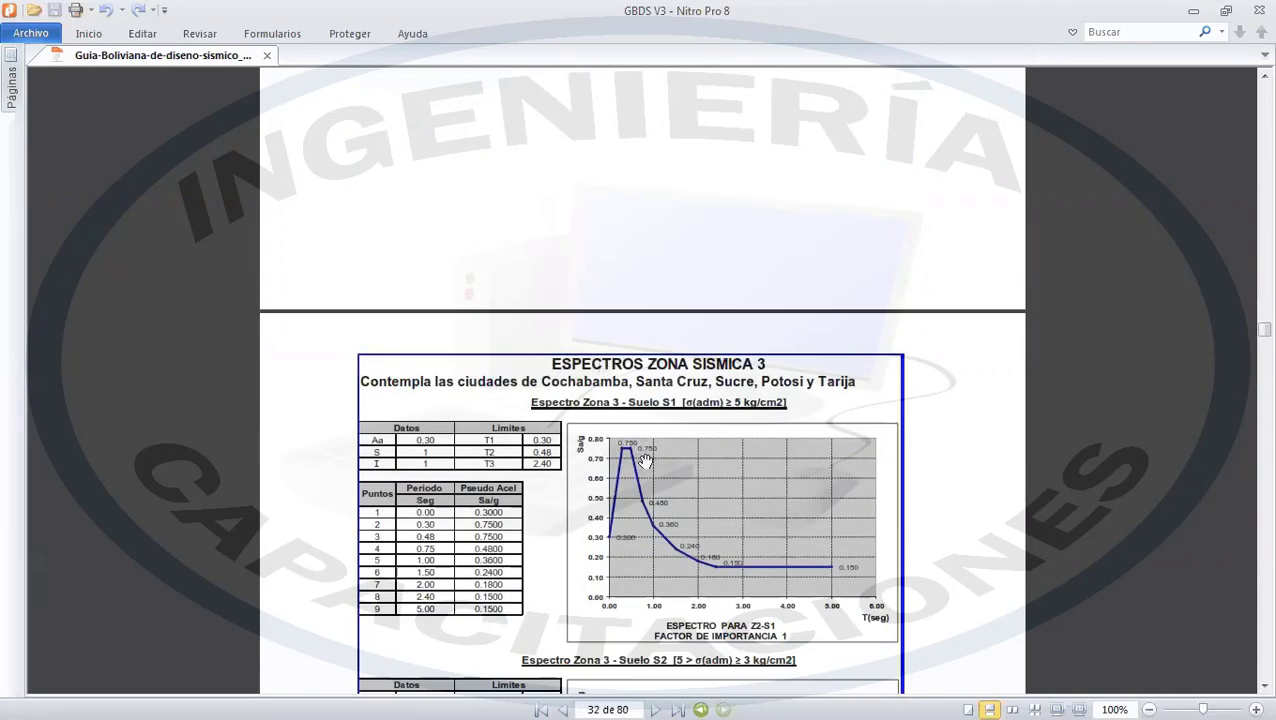
{"action": "scroll", "coordinate": [643, 460], "scroll_direction": "down", "scroll_amount": 1}
{"action": "scroll", "coordinate": [662, 418], "scroll_direction": "down", "scroll_amount": 2}
{"action": "scroll", "coordinate": [657, 405], "scroll_direction": "down", "scroll_amount": 1}
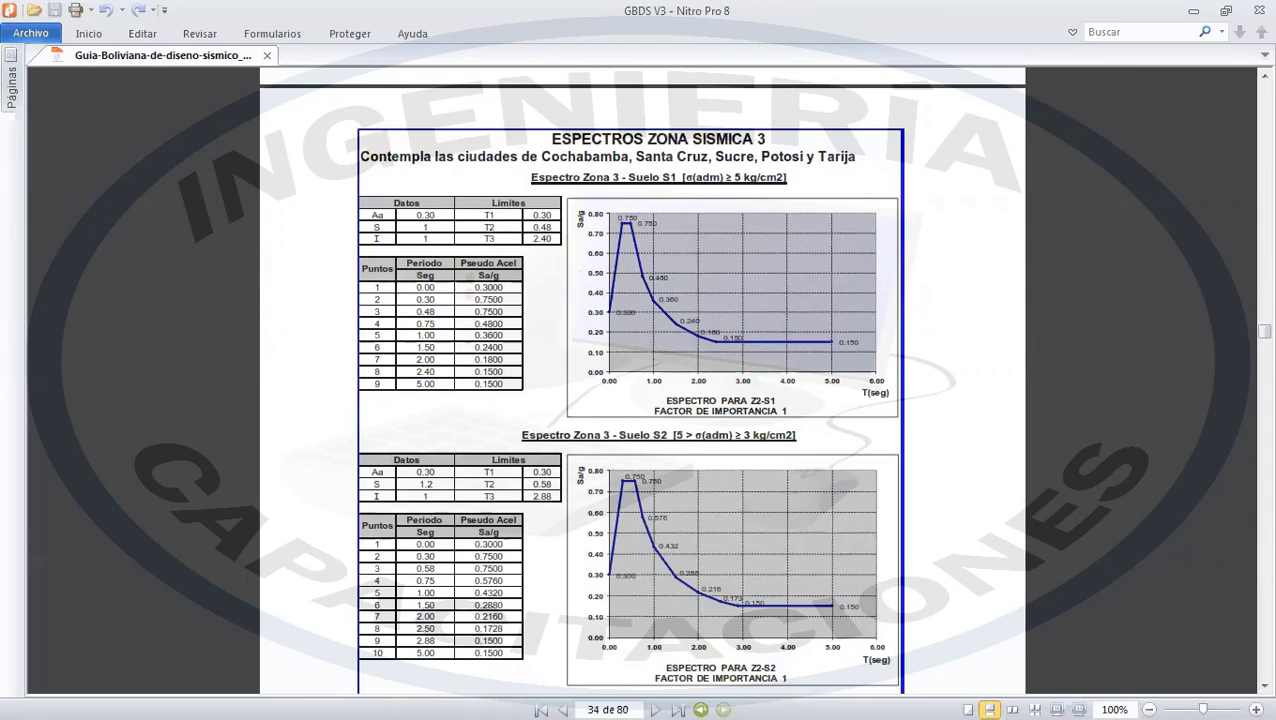
- Enlarge the seismic guide to 150% and examine the zone 3 spectrum table and curve for soil S1
{"action": "left_click", "coordinate": [1255, 708]}
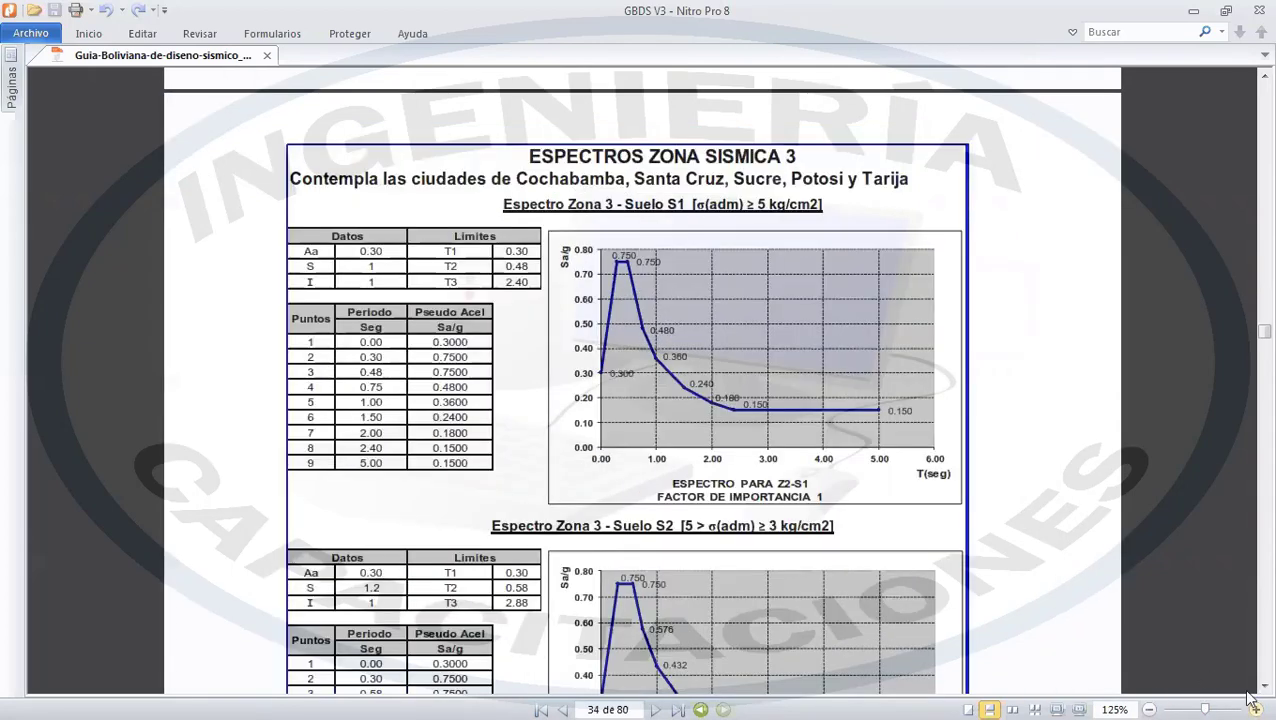
{"action": "left_click", "coordinate": [1255, 708]}
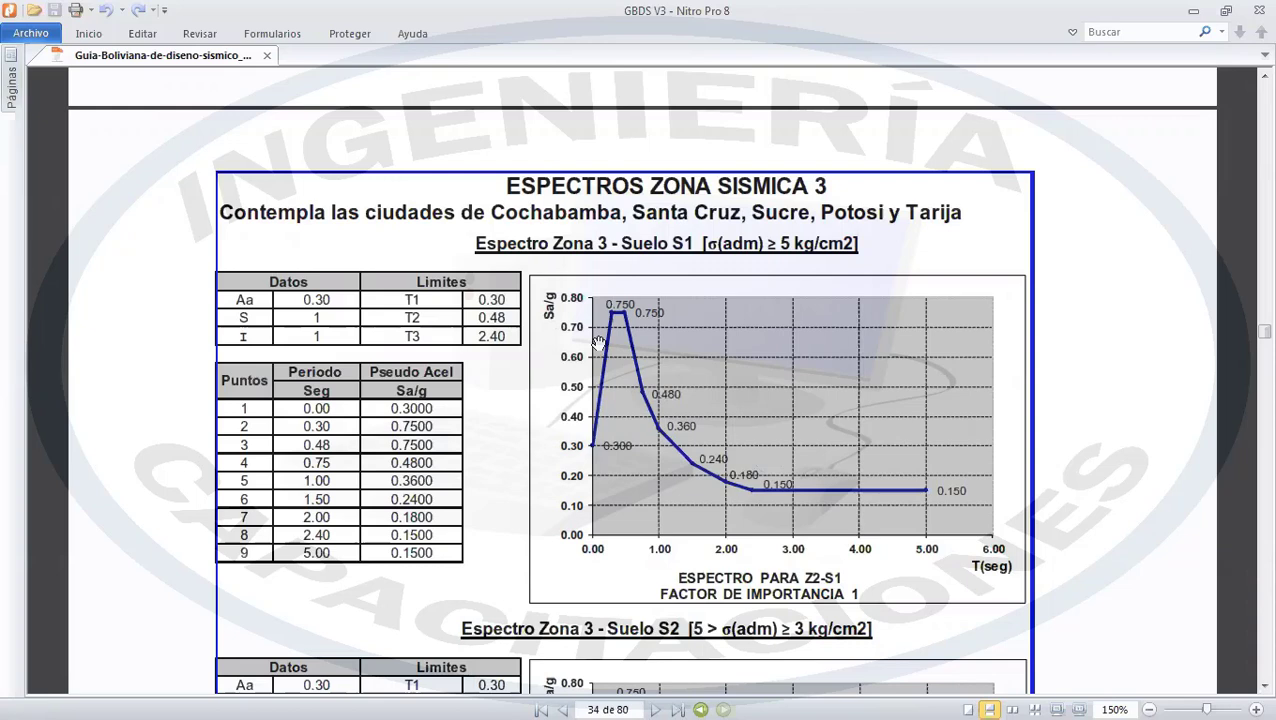
{"action": "scroll", "coordinate": [597, 342], "scroll_direction": "down", "scroll_amount": 1}
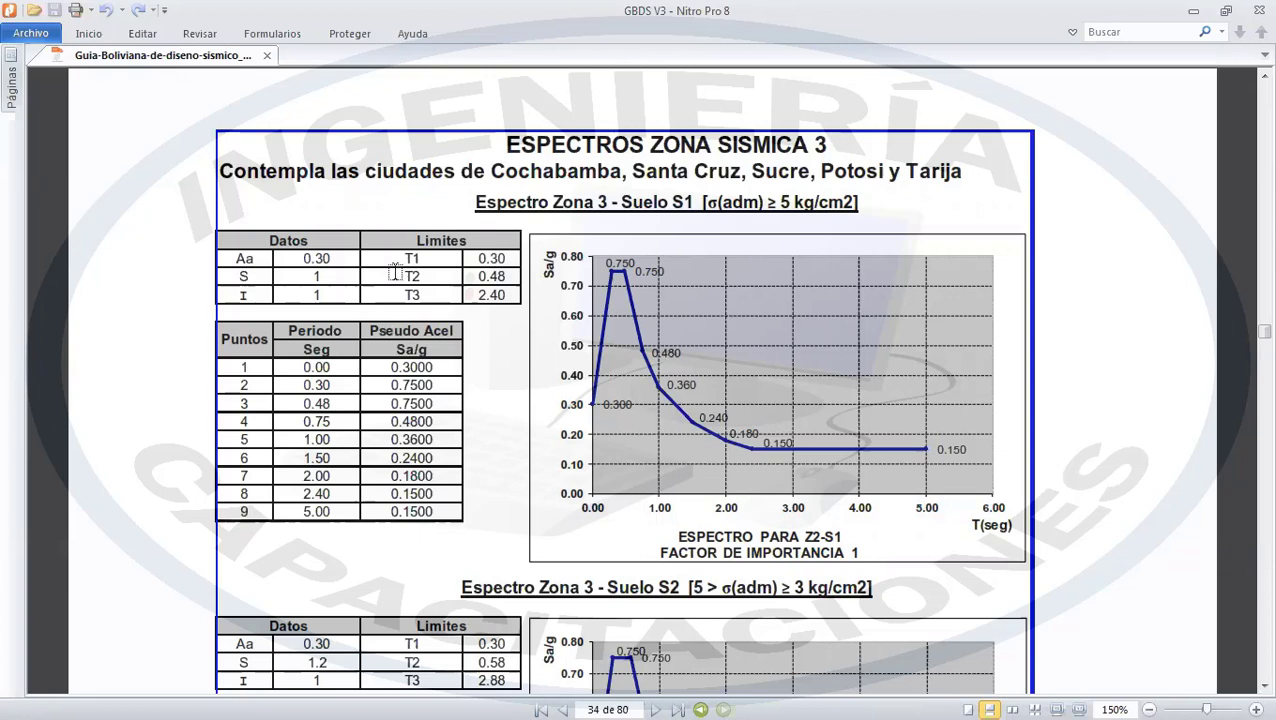
- Return to CYPE 3D, review the remaining TARIJA spectrum points and close the spectrum table without changes
{"action": "left_click", "coordinate": [1192, 14]}
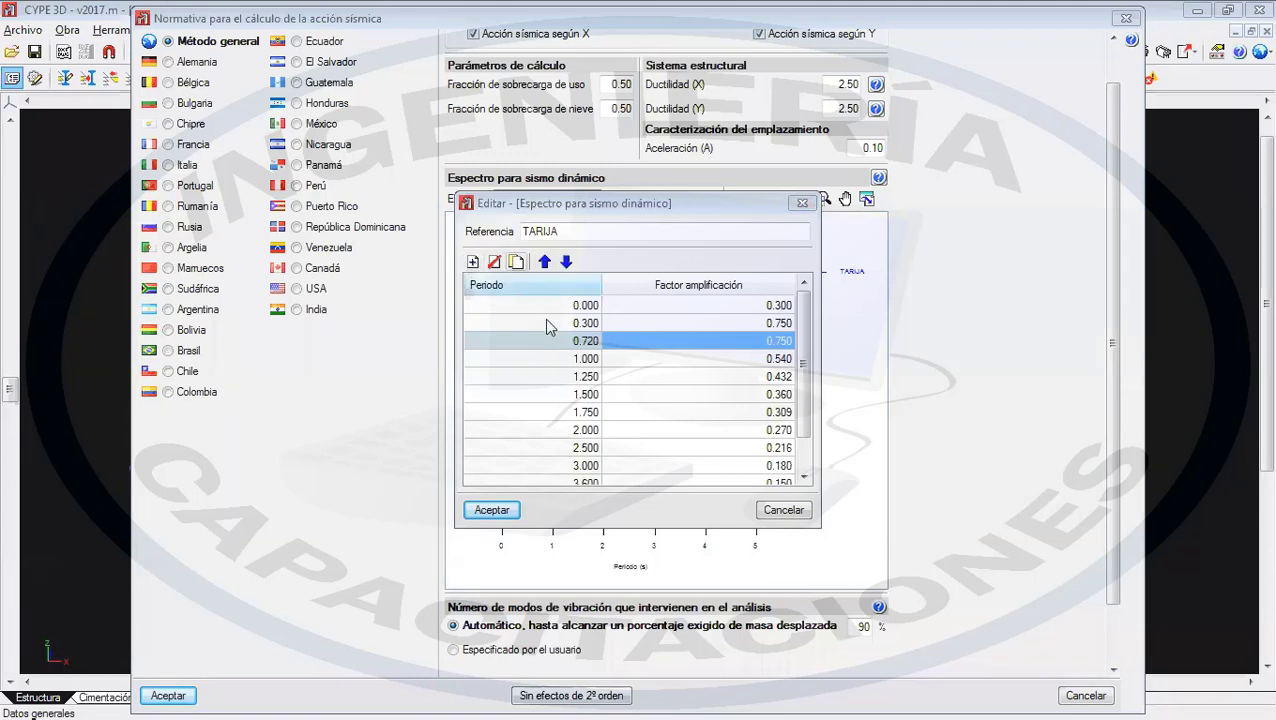
{"action": "scroll", "coordinate": [812, 364], "scroll_direction": "down", "scroll_amount": 2}
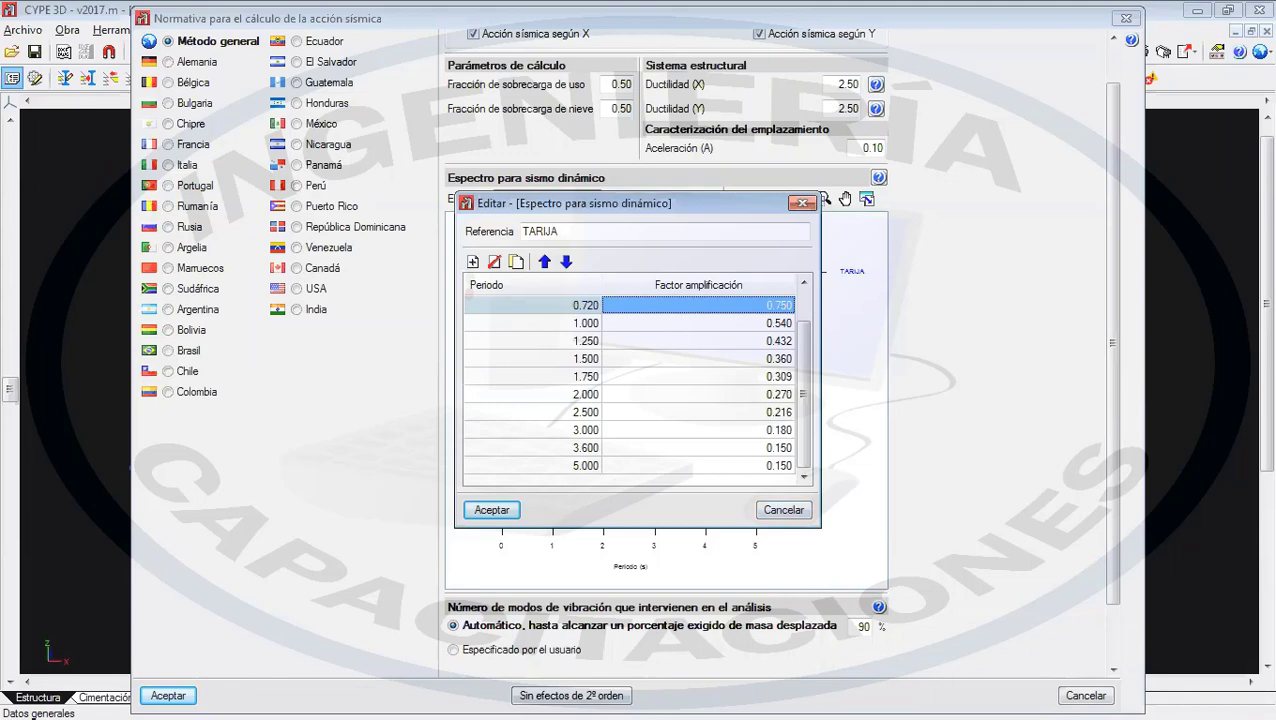
{"action": "left_click", "coordinate": [802, 204]}
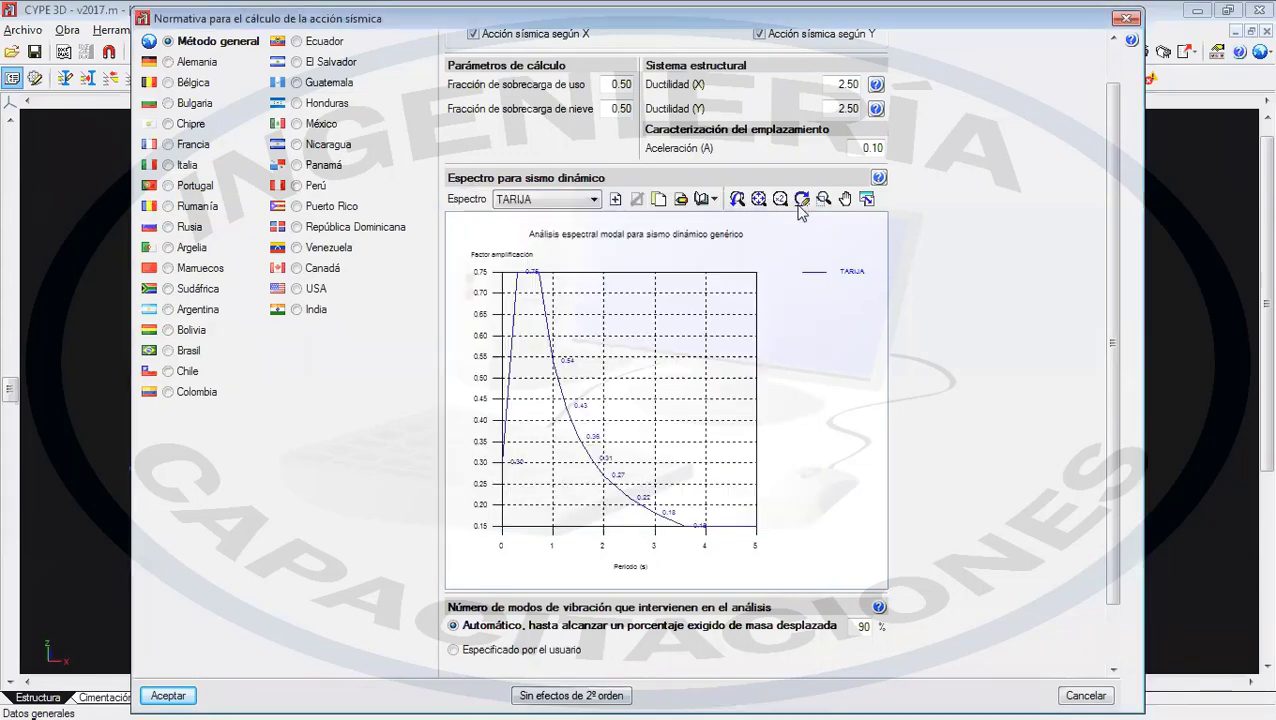
- Compare the Bolivian code options with the general method and cancel the seismic code selection
{"action": "left_click", "coordinate": [180, 332]}
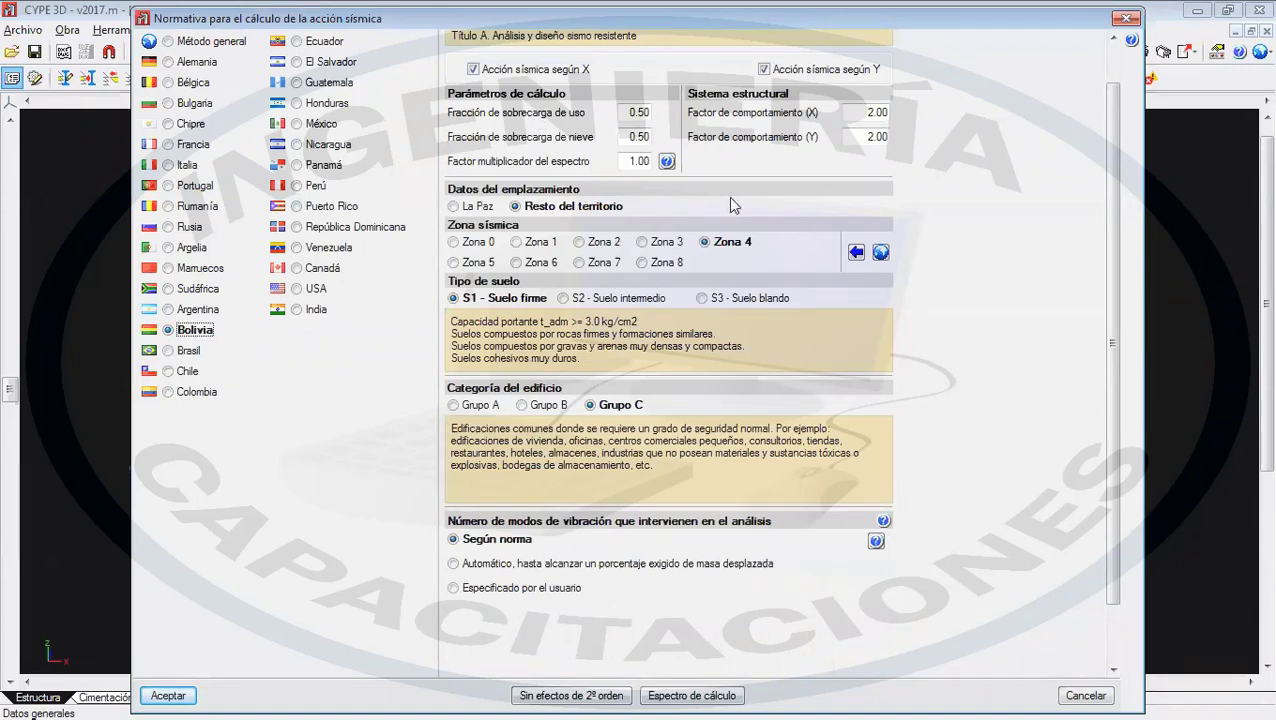
{"action": "left_click", "coordinate": [224, 41]}
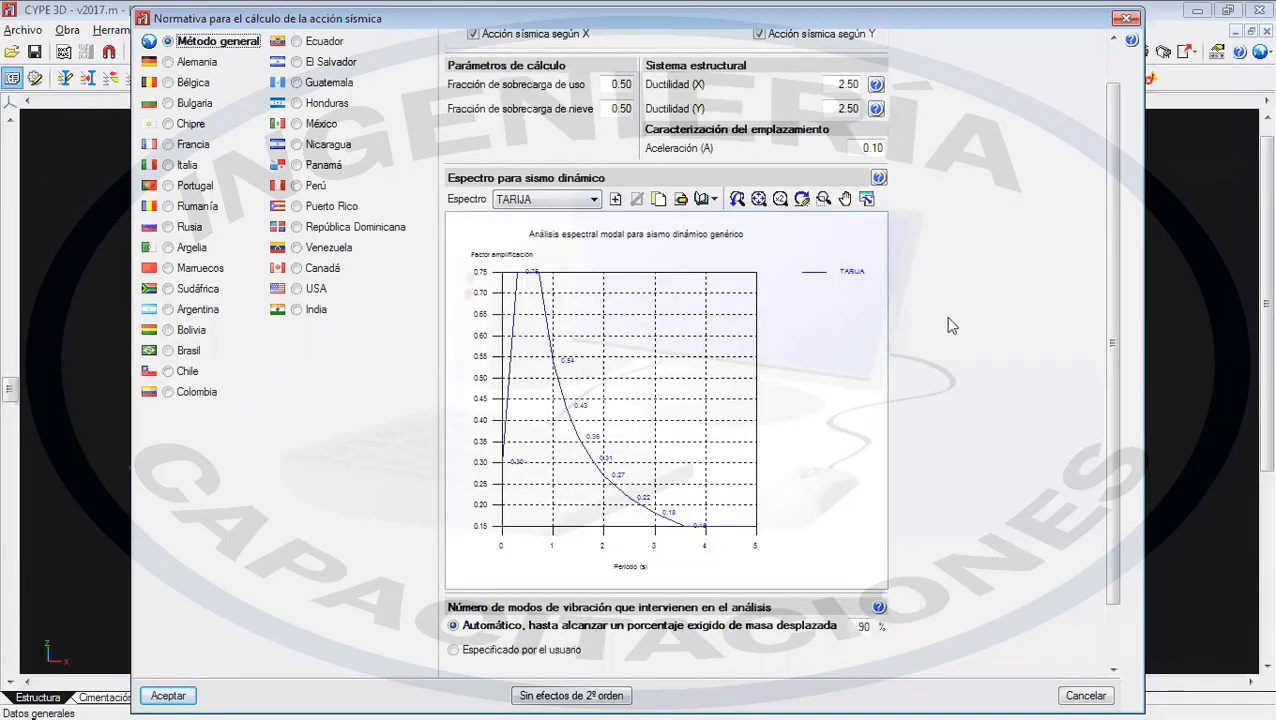
{"action": "left_click", "coordinate": [1080, 697]}
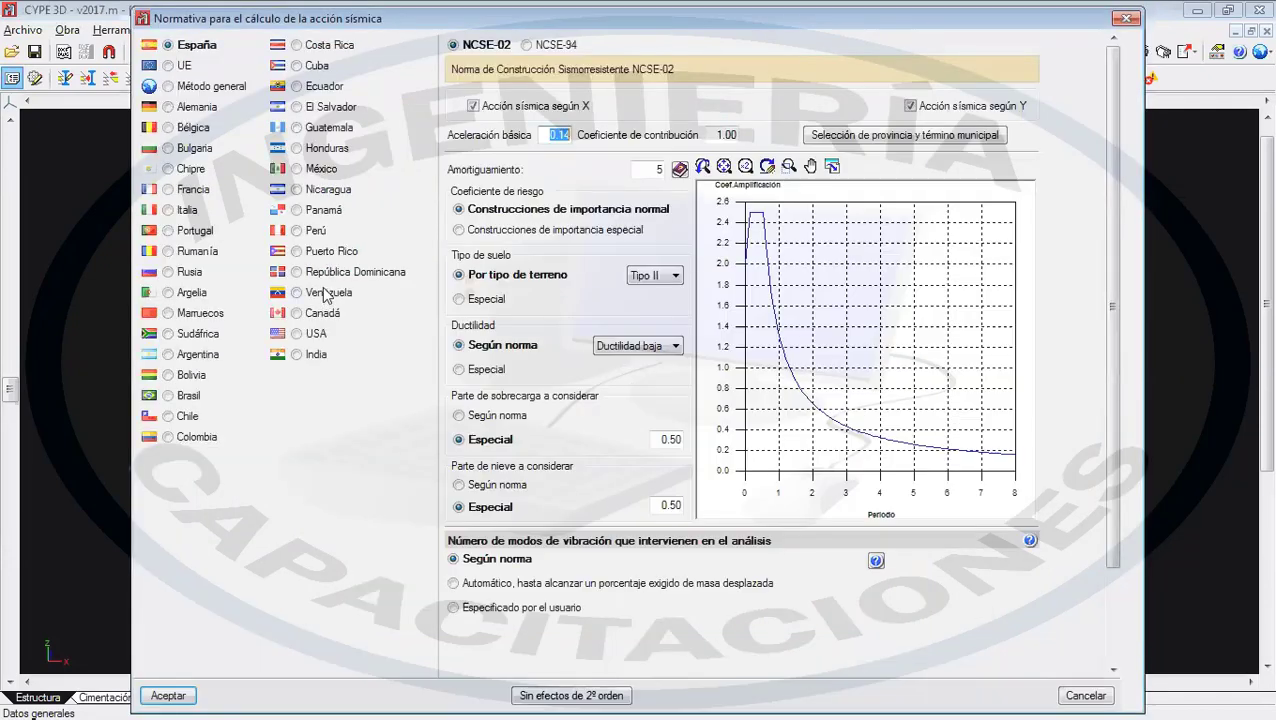
- Choose Bolivia's NBDS-2006 code with Resto del territorio, Zona 4, soil type S2 - Suelo intermedio and building category Grupo B
{"action": "left_click", "coordinate": [190, 376]}
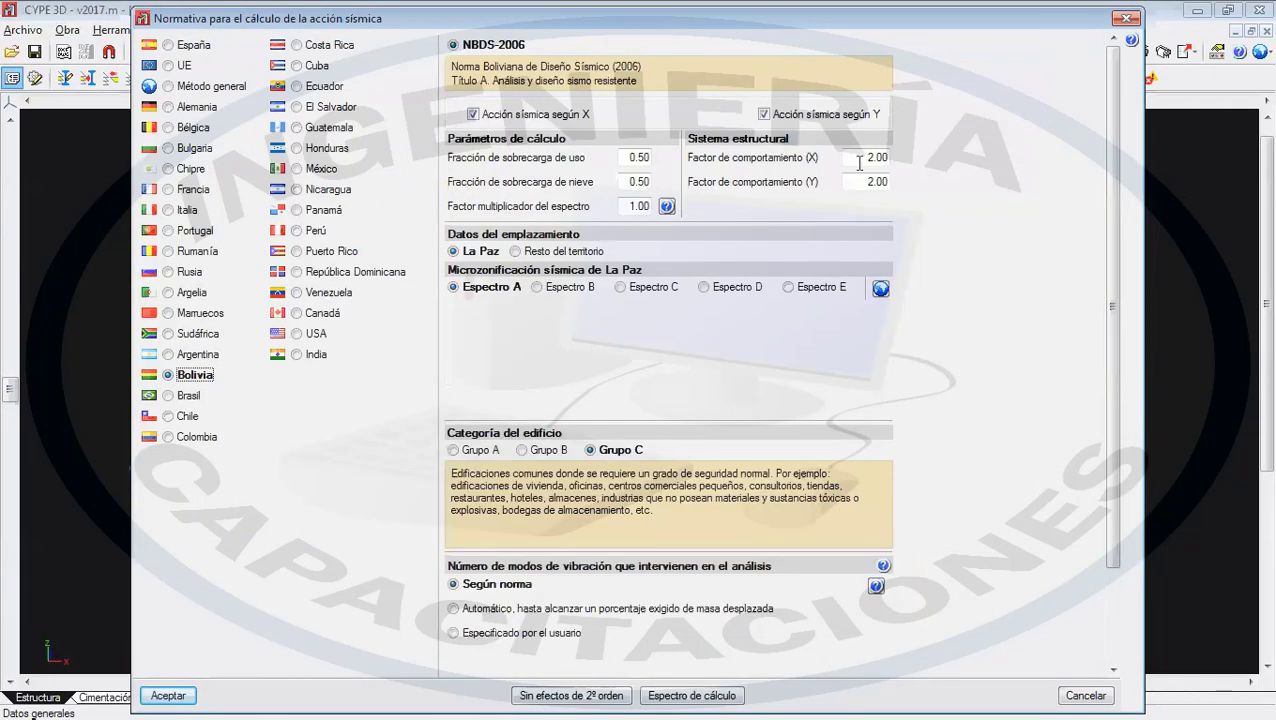
{"action": "left_click", "coordinate": [565, 252]}
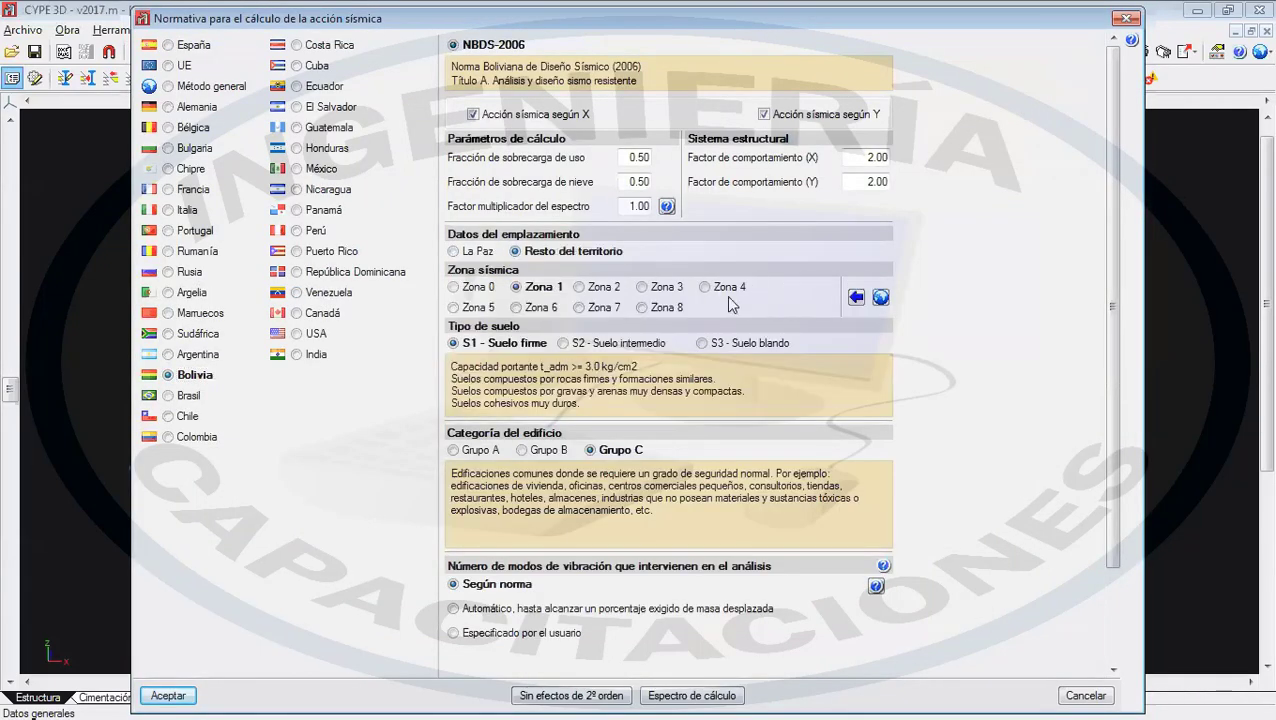
{"action": "left_click", "coordinate": [632, 344]}
{"action": "left_click", "coordinate": [524, 451]}
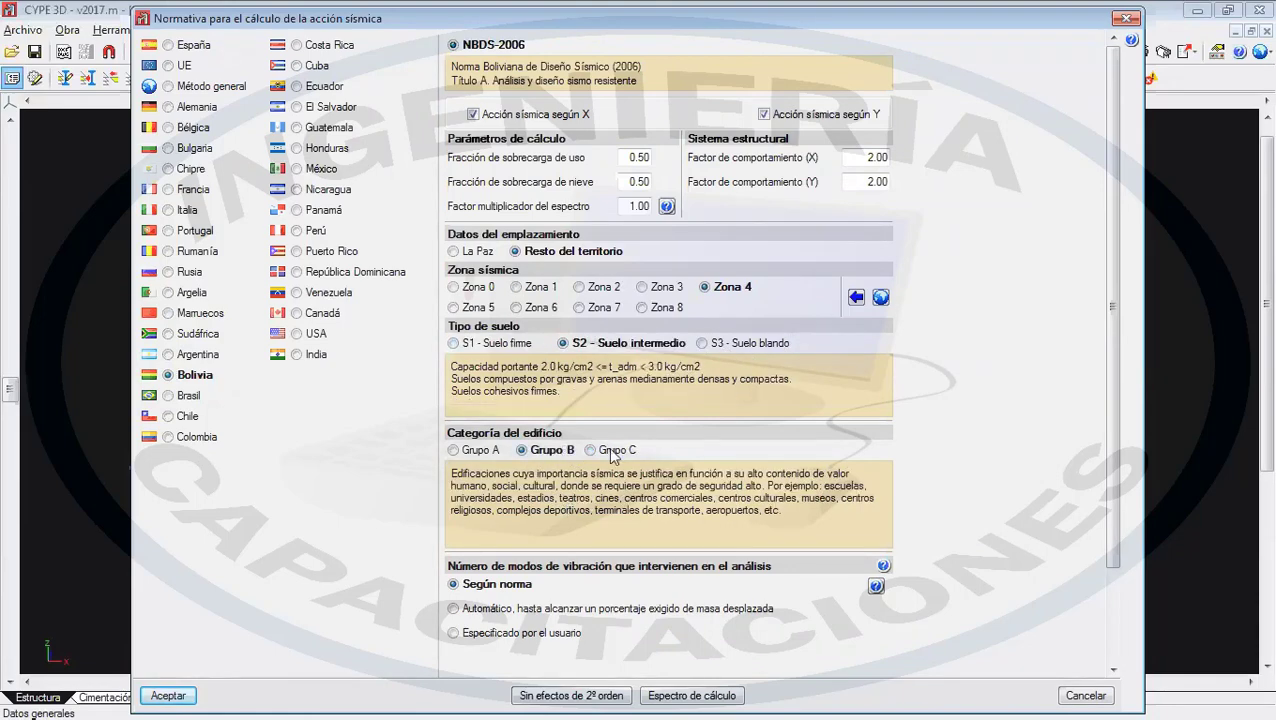
{"action": "scroll", "coordinate": [600, 540], "scroll_direction": "down", "scroll_amount": 3}
{"action": "scroll", "coordinate": [577, 569], "scroll_direction": "up", "scroll_amount": 3}
{"action": "scroll", "coordinate": [580, 480], "scroll_direction": "down", "scroll_amount": 5}
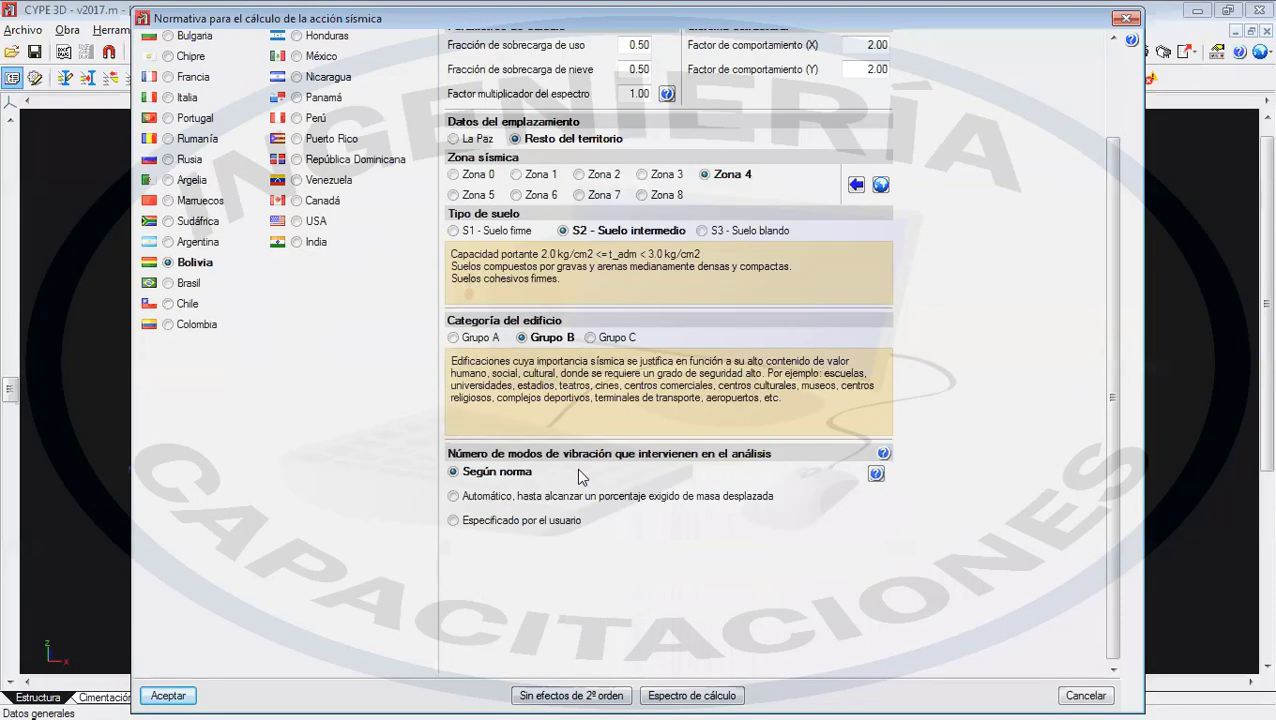
- Enable second-order effects for the seismic action with a displacement multiplier of 1.5
{"action": "left_click", "coordinate": [600, 695]}
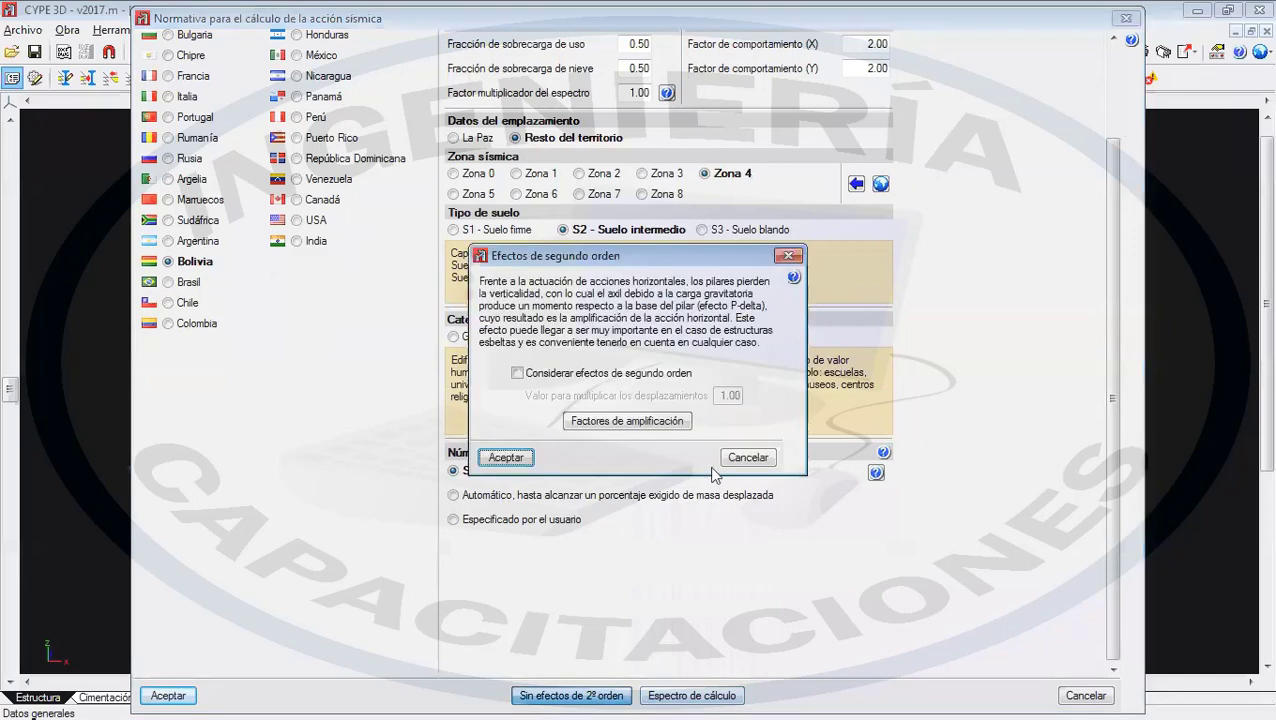
{"action": "left_click", "coordinate": [517, 372]}
{"action": "double_click", "coordinate": [742, 397]}
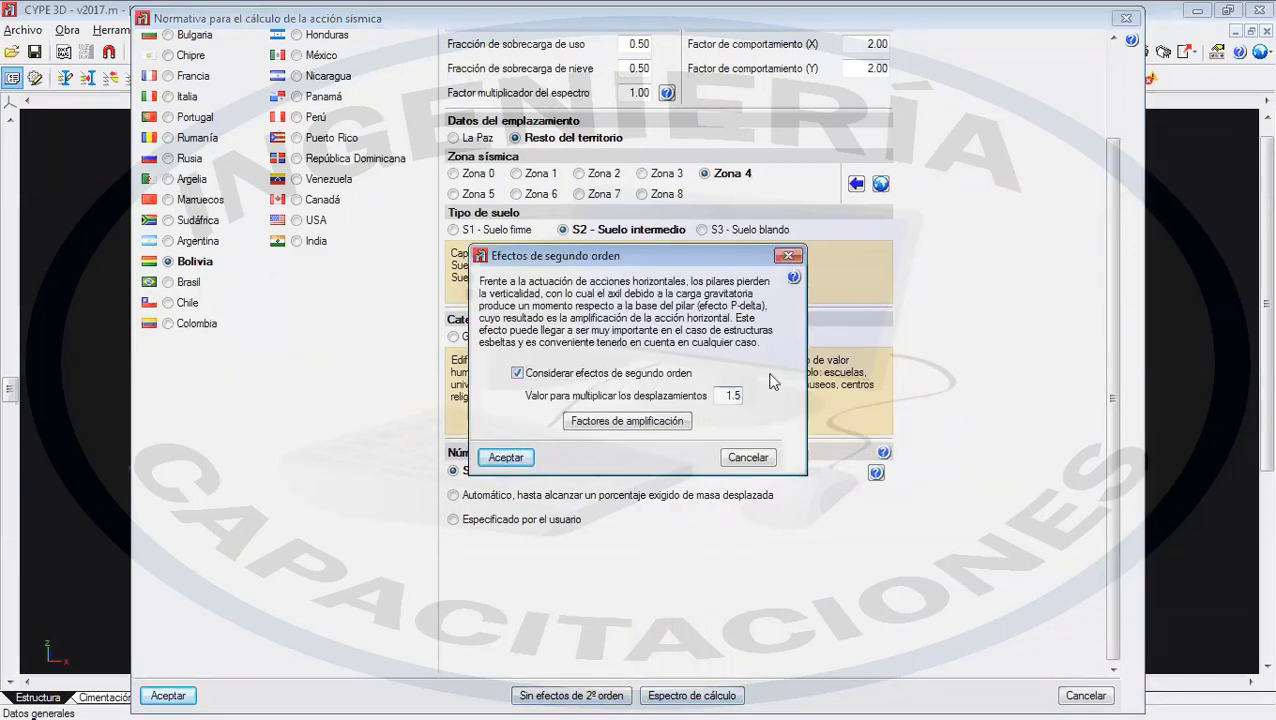
{"action": "left_click", "coordinate": [495, 459]}
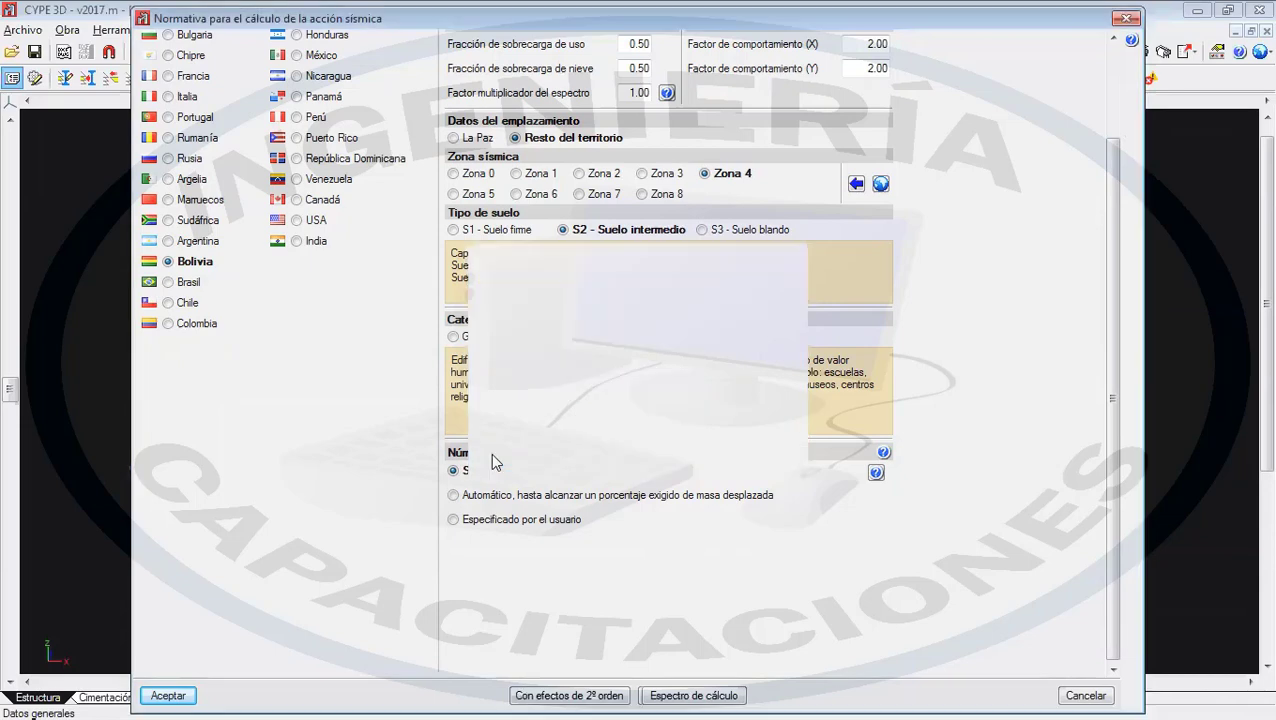
- Check the calculation spectrum for the Bolivian code and accept the seismic action settings
{"action": "left_click", "coordinate": [663, 694]}
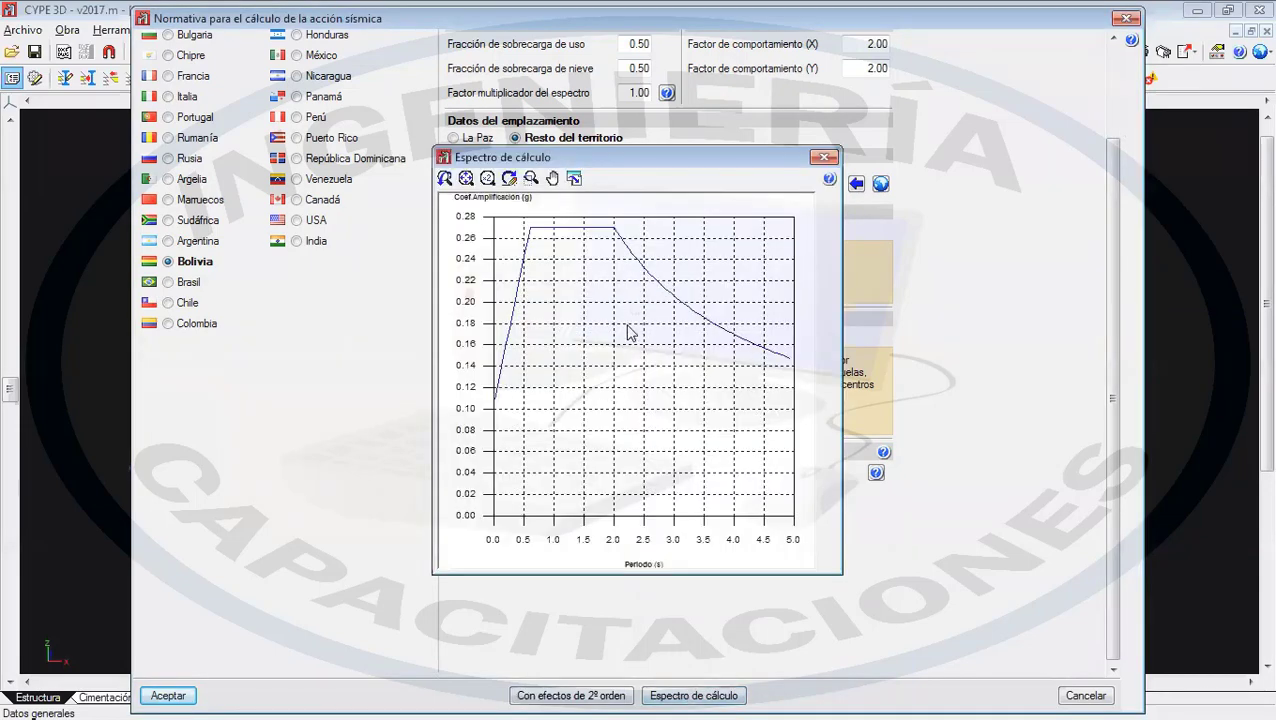
{"action": "left_click", "coordinate": [822, 158]}
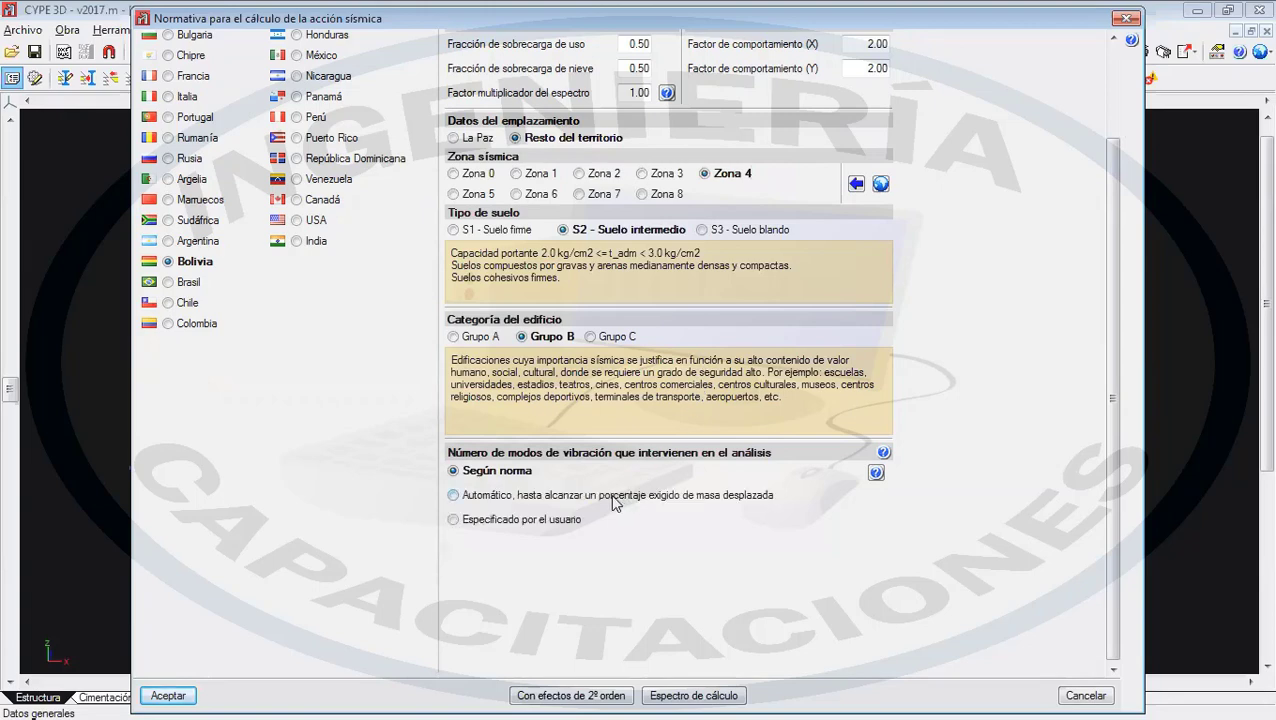
{"action": "scroll", "coordinate": [615, 508], "scroll_direction": "up", "scroll_amount": 2}
{"action": "scroll", "coordinate": [615, 508], "scroll_direction": "up", "scroll_amount": 1}
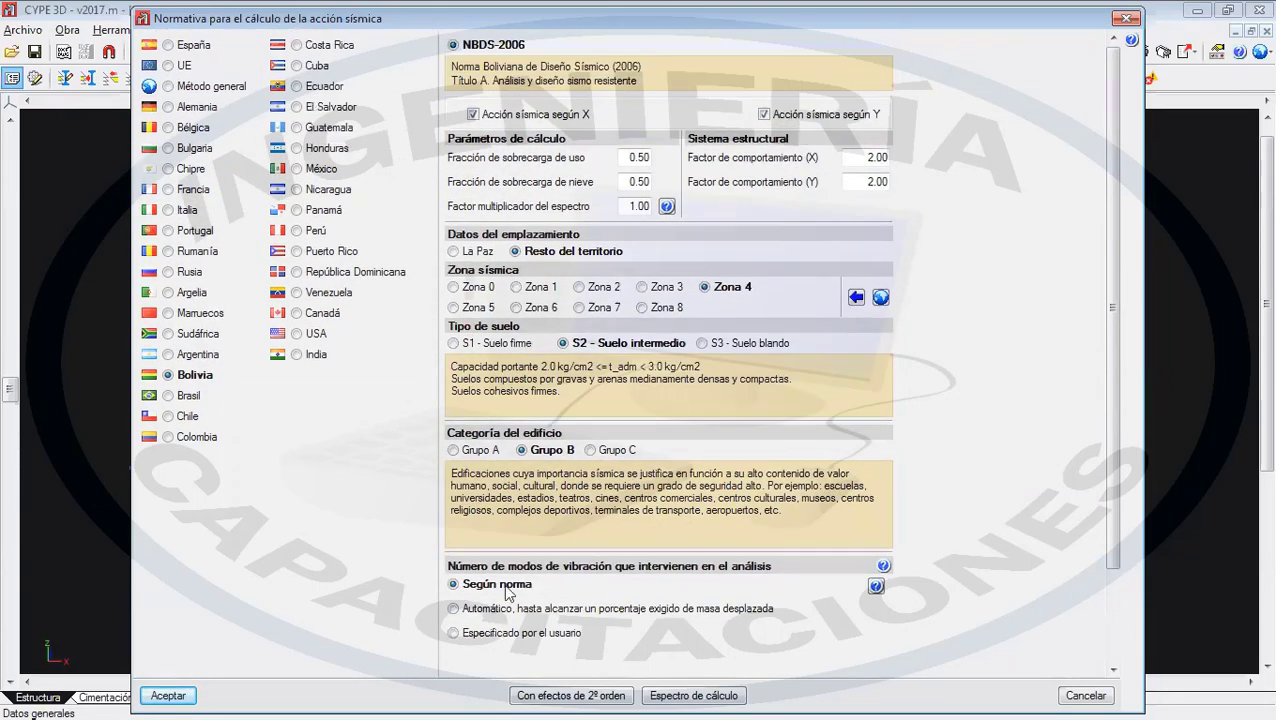
{"action": "left_click", "coordinate": [188, 695]}
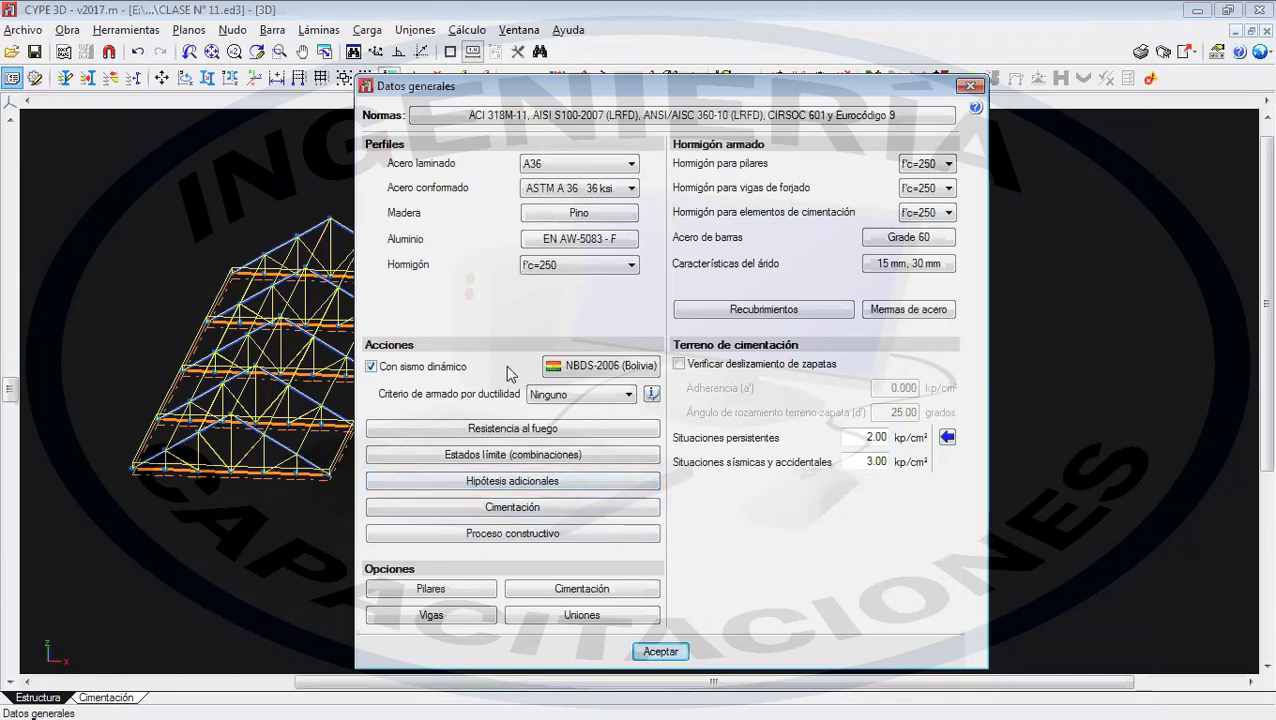
- Set the ductility reinforcement criterion to Según NBDS-2006 and accept the general data
{"action": "left_click", "coordinate": [572, 395]}
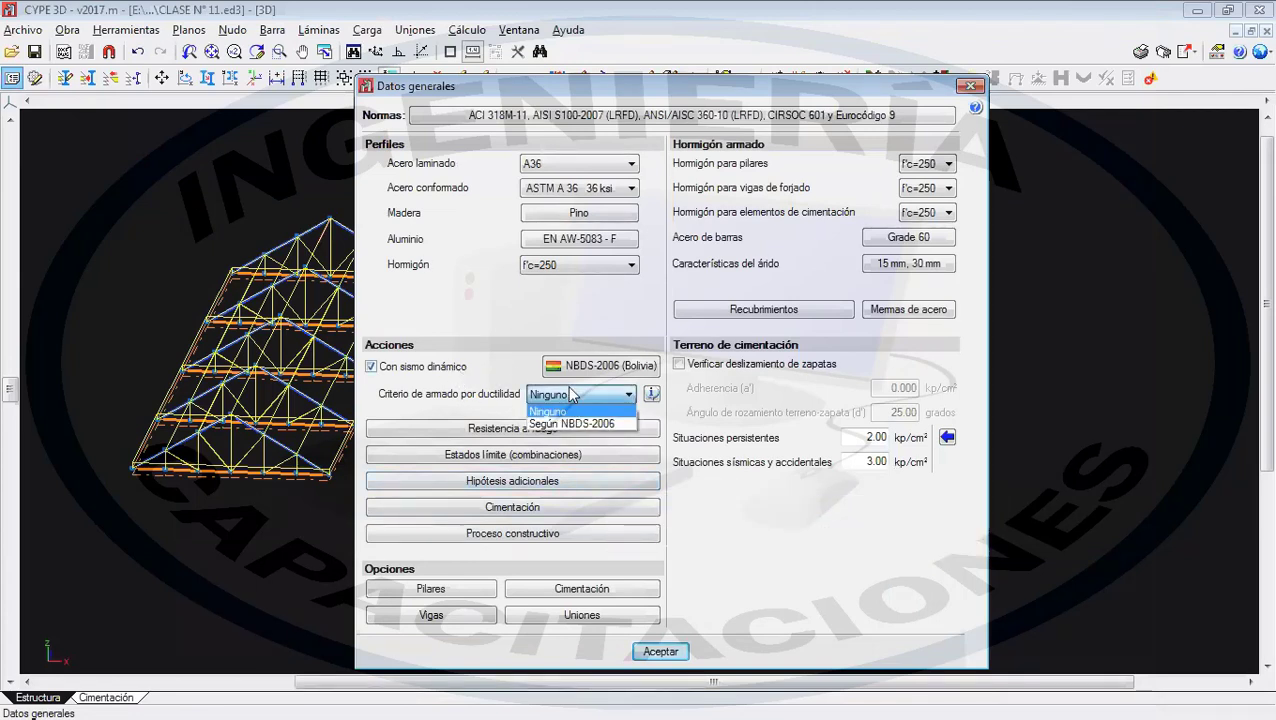
{"action": "left_click", "coordinate": [505, 376]}
{"action": "left_click", "coordinate": [590, 392]}
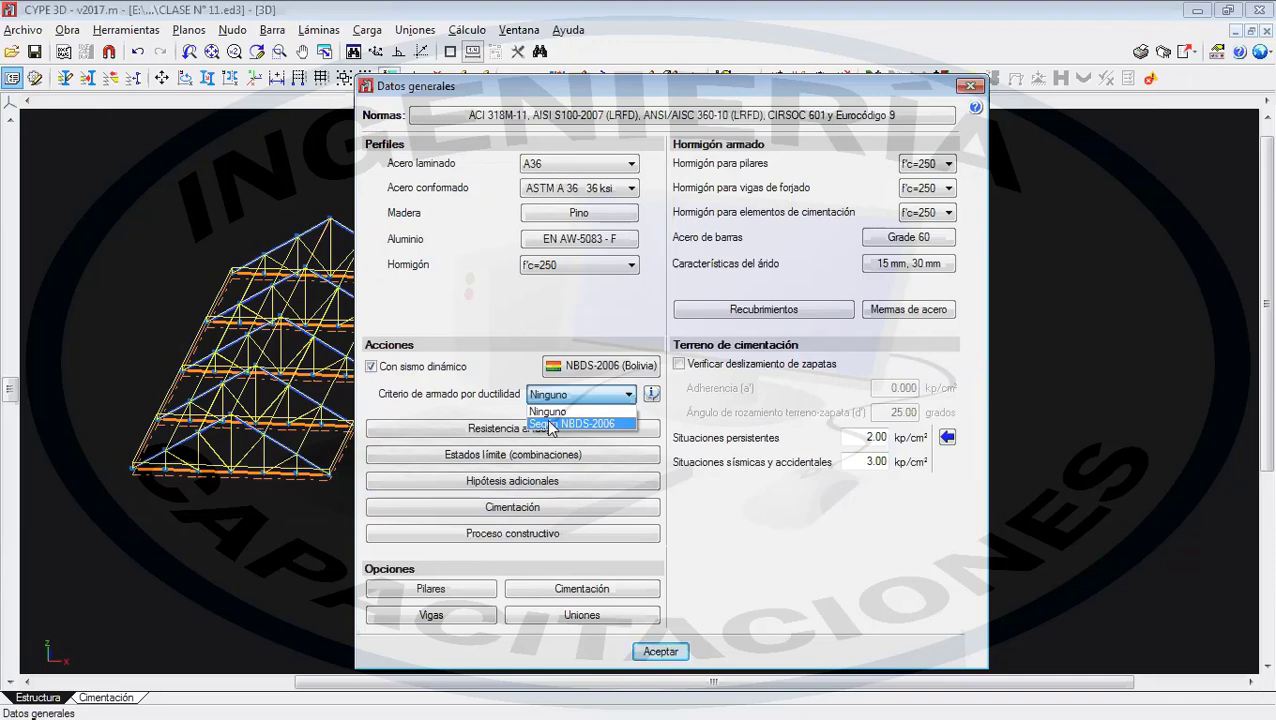
{"action": "left_click", "coordinate": [550, 424]}
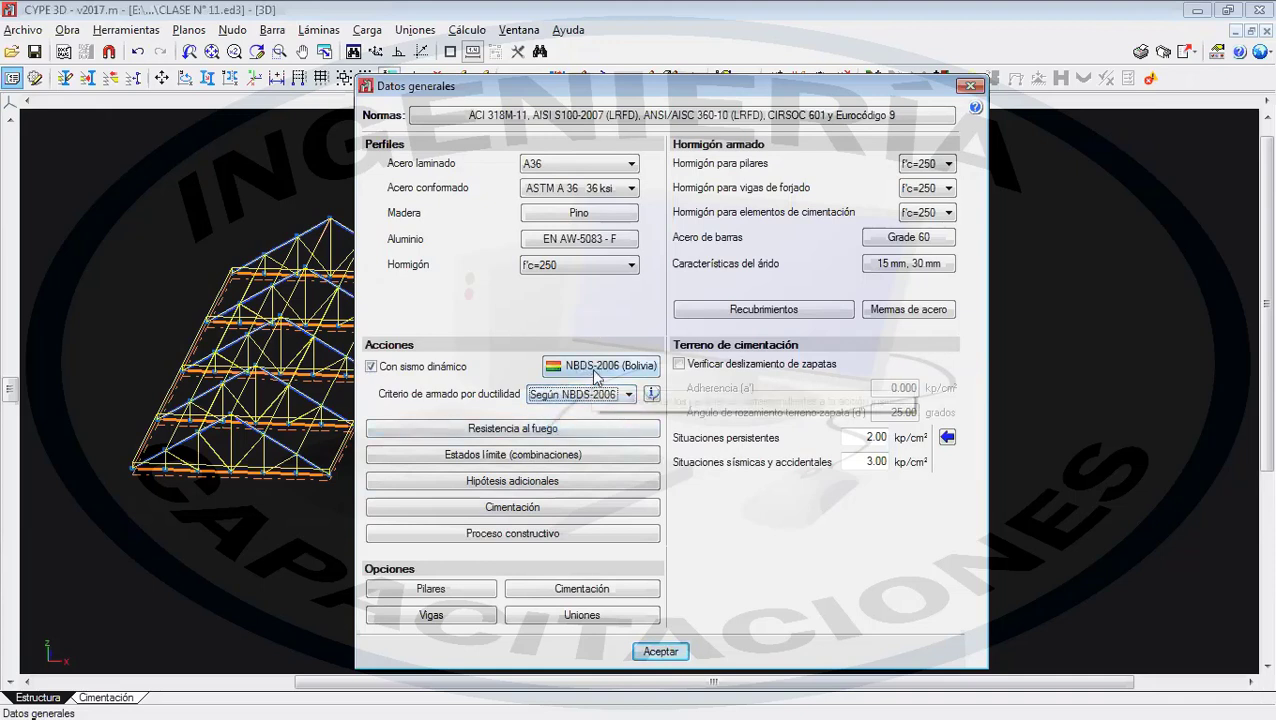
{"action": "left_click", "coordinate": [661, 651]}
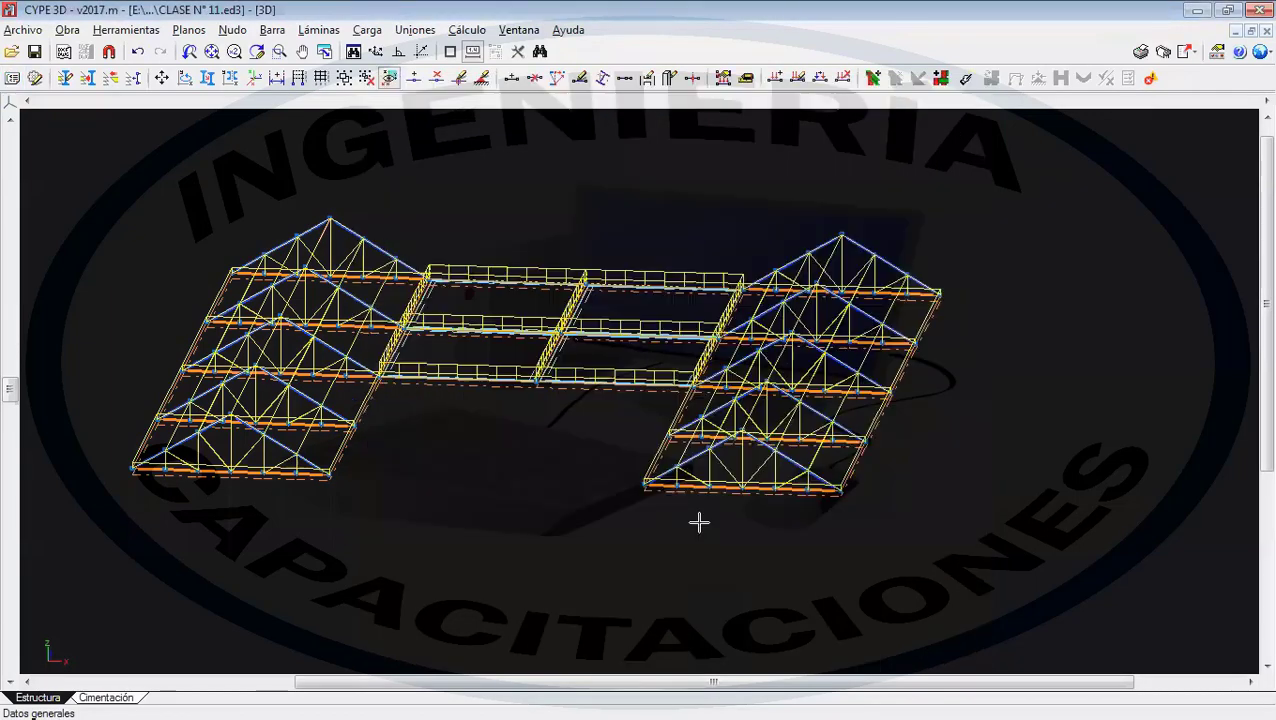
{"action": "scroll", "coordinate": [735, 513], "scroll_direction": "down", "scroll_amount": 1}
{"action": "middle_click_drag", "start_coordinate": [735, 513], "coordinate": [669, 421]}
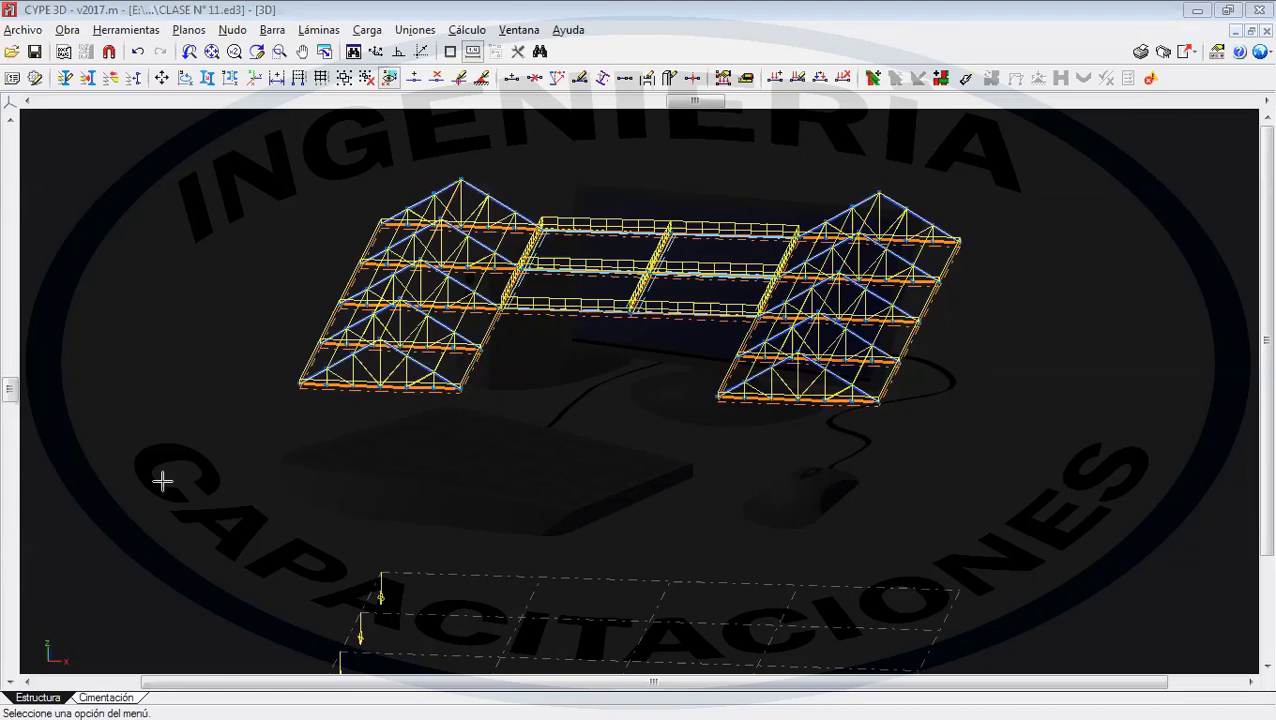
{"action": "scroll", "coordinate": [413, 510], "scroll_direction": "down", "scroll_amount": 2}
{"action": "scroll", "coordinate": [413, 510], "scroll_direction": "down", "scroll_amount": 2}
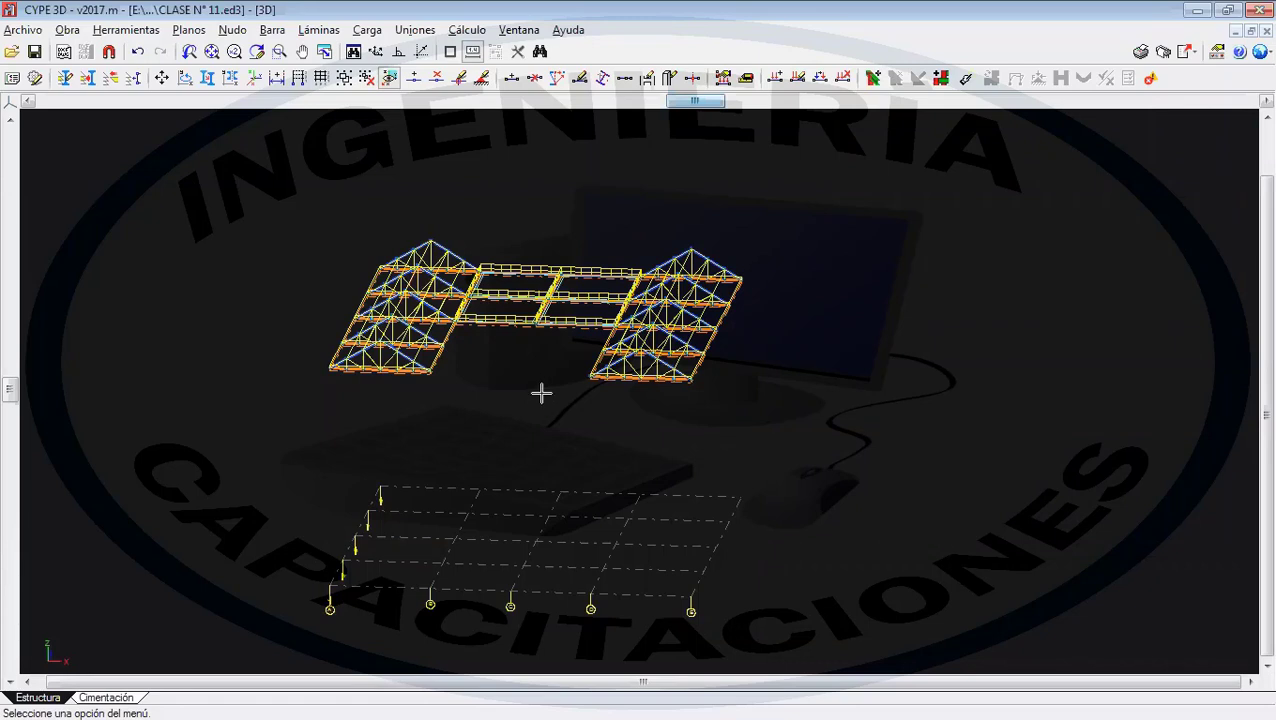
- Compress the CLASE N° 11 job into the file CLASE N° 11.cyp in its own folder, without backup copies
{"action": "left_click", "coordinate": [22, 29]}
{"action": "left_click", "coordinate": [45, 71]}
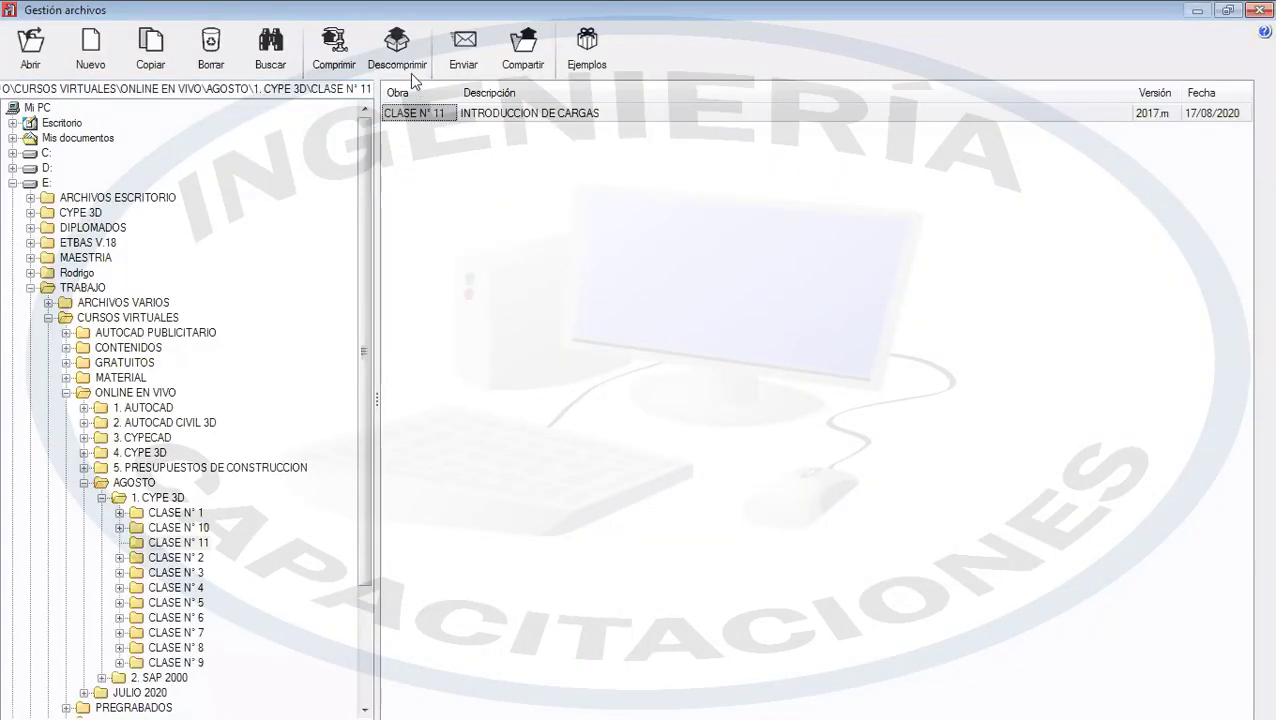
{"action": "left_click", "coordinate": [334, 48]}
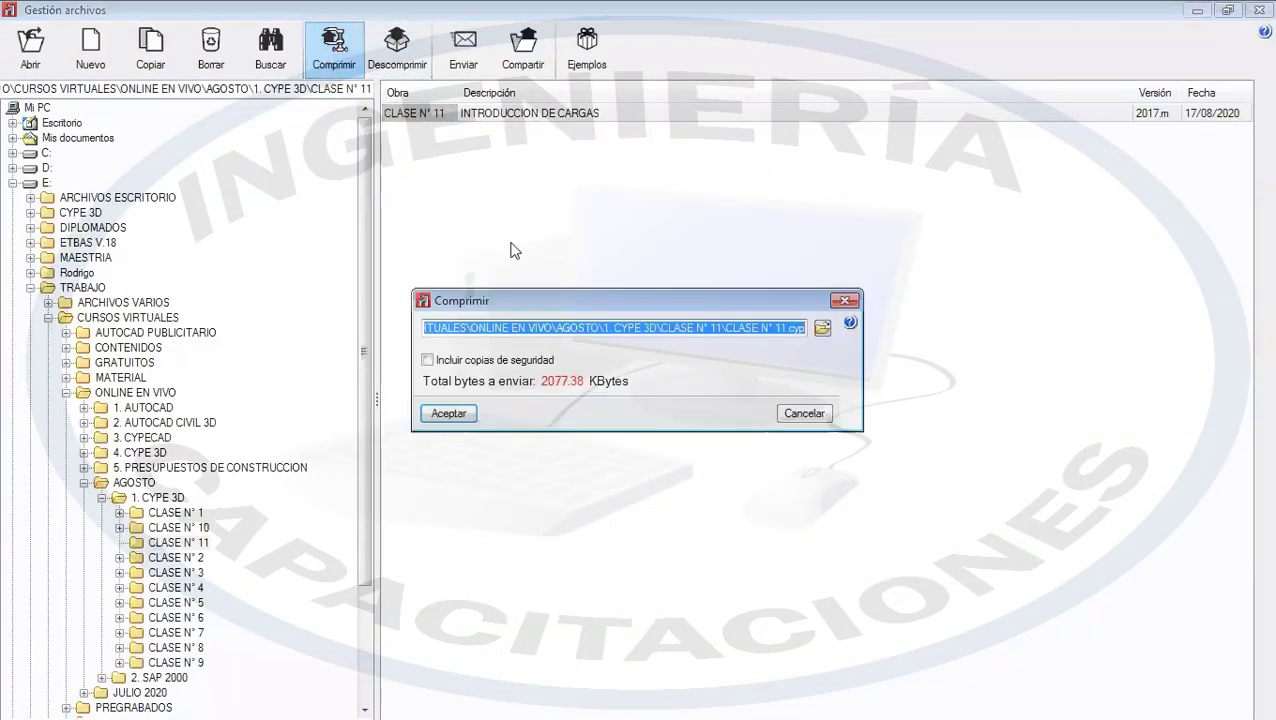
{"action": "left_click", "coordinate": [470, 414]}
{"action": "left_click", "coordinate": [447, 410]}
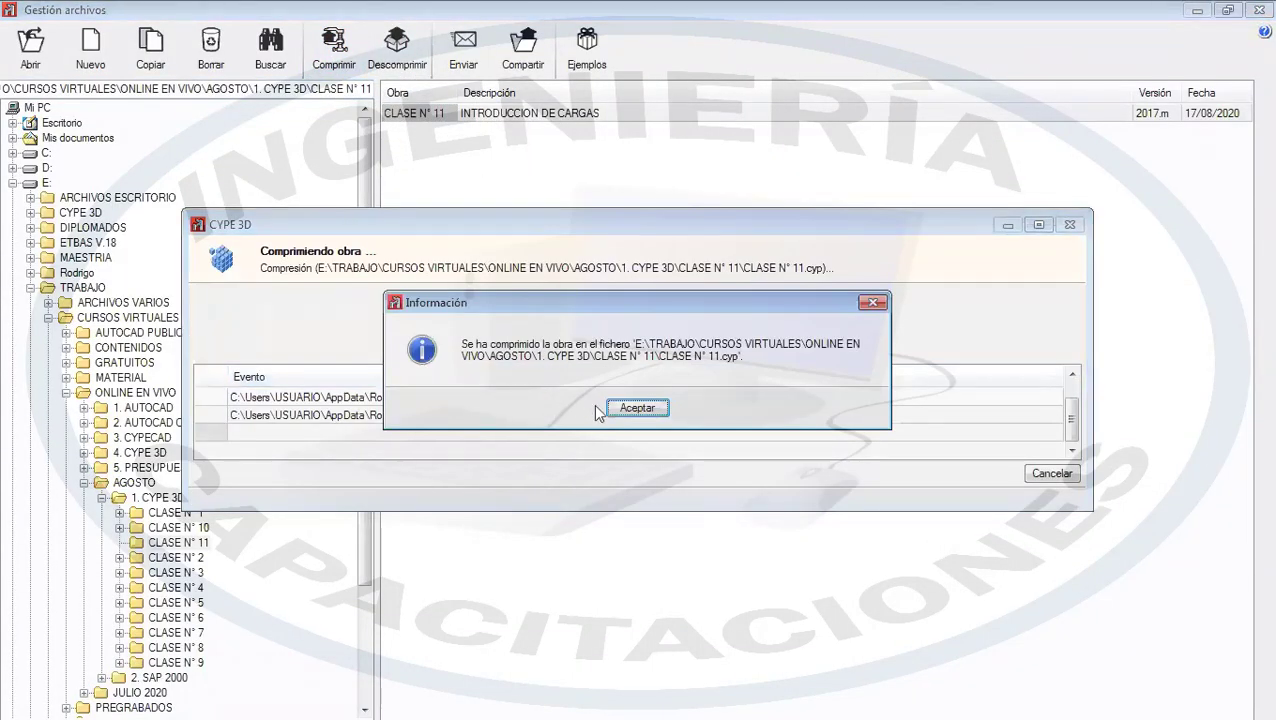
{"action": "left_click", "coordinate": [637, 407]}
- Close the file manager and exit CYPE 3D
{"action": "left_click", "coordinate": [1254, 10]}
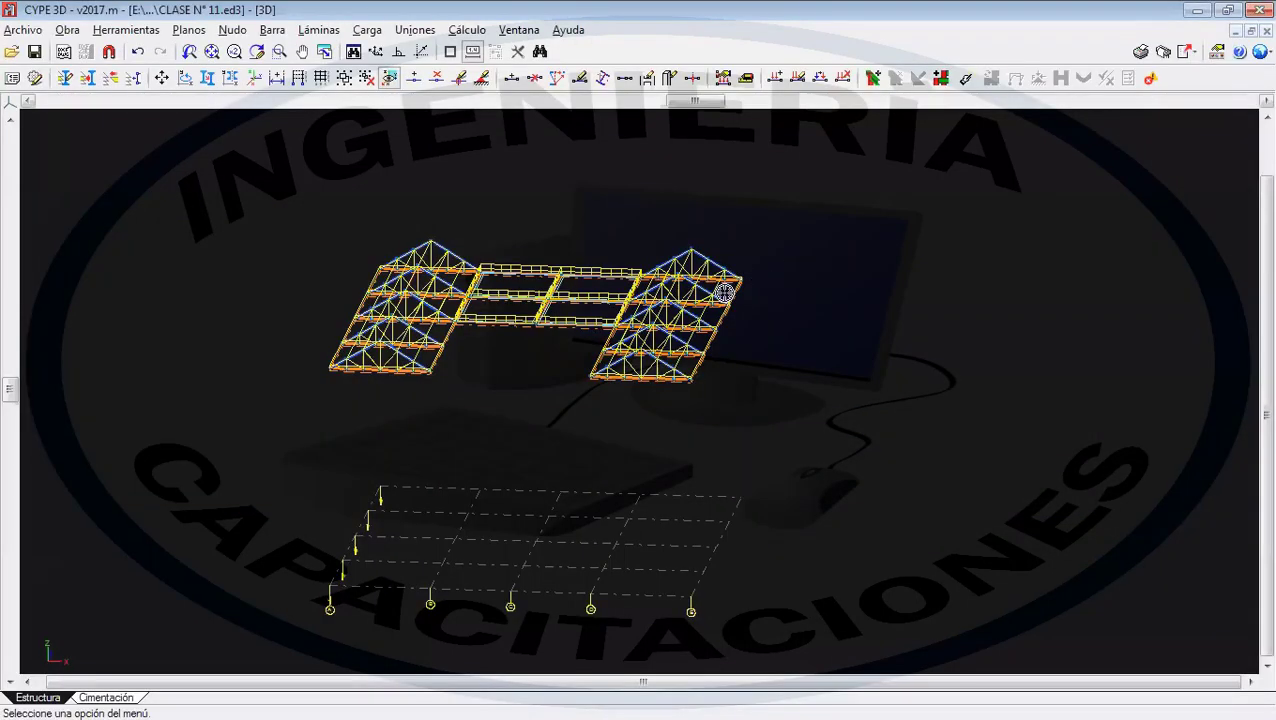
{"action": "left_click", "coordinate": [1258, 10]}
{"action": "left_click", "coordinate": [560, 408]}
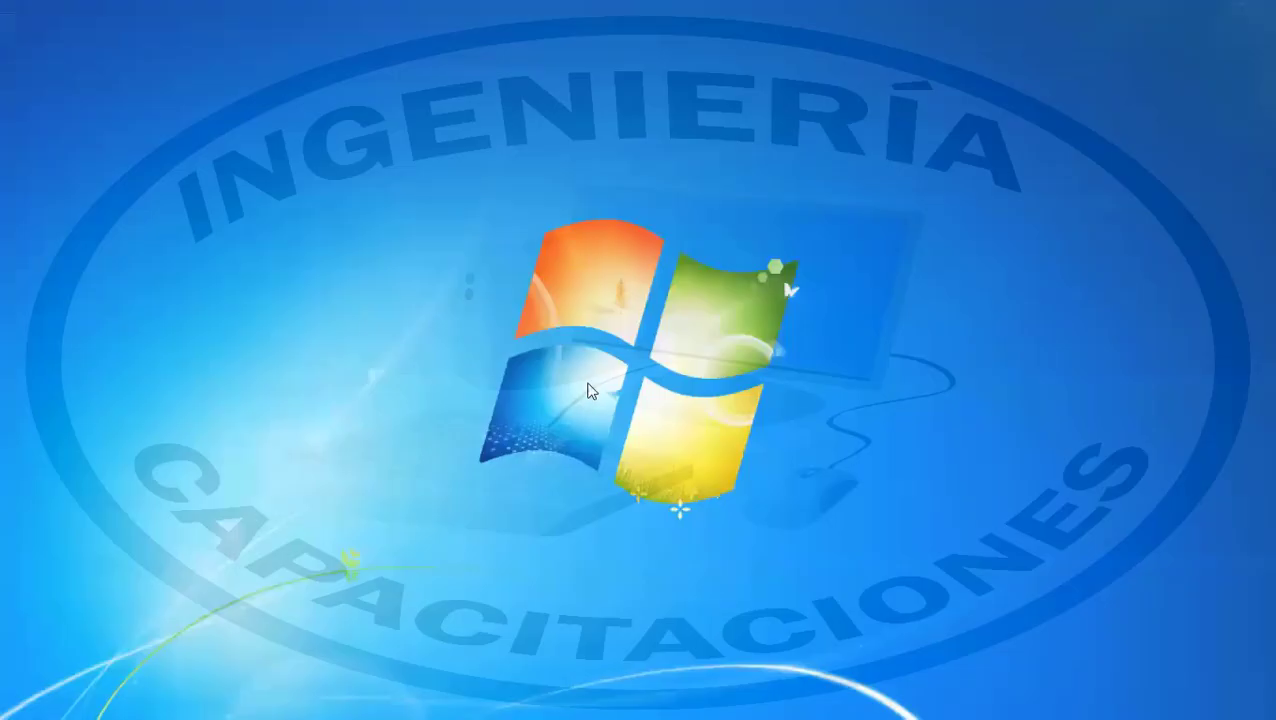